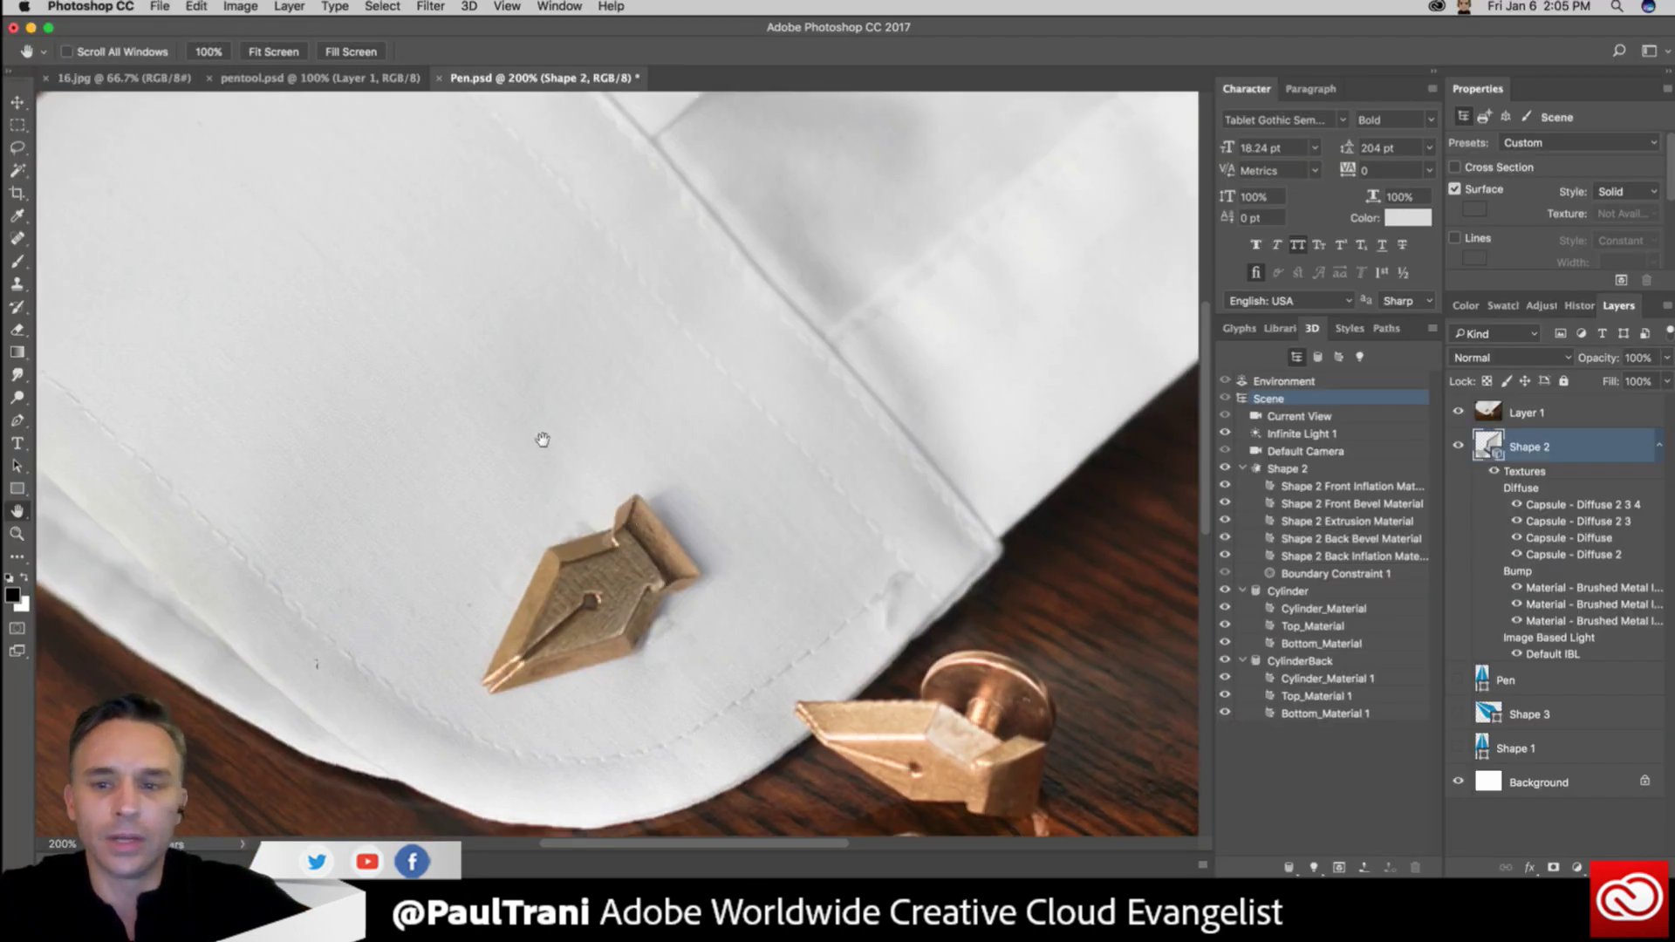
Switch from Photoshop to Illustrator and bring the CheatSheet.ai document to the front.
drag(608, 534, 517, 442)
click(30, 28)
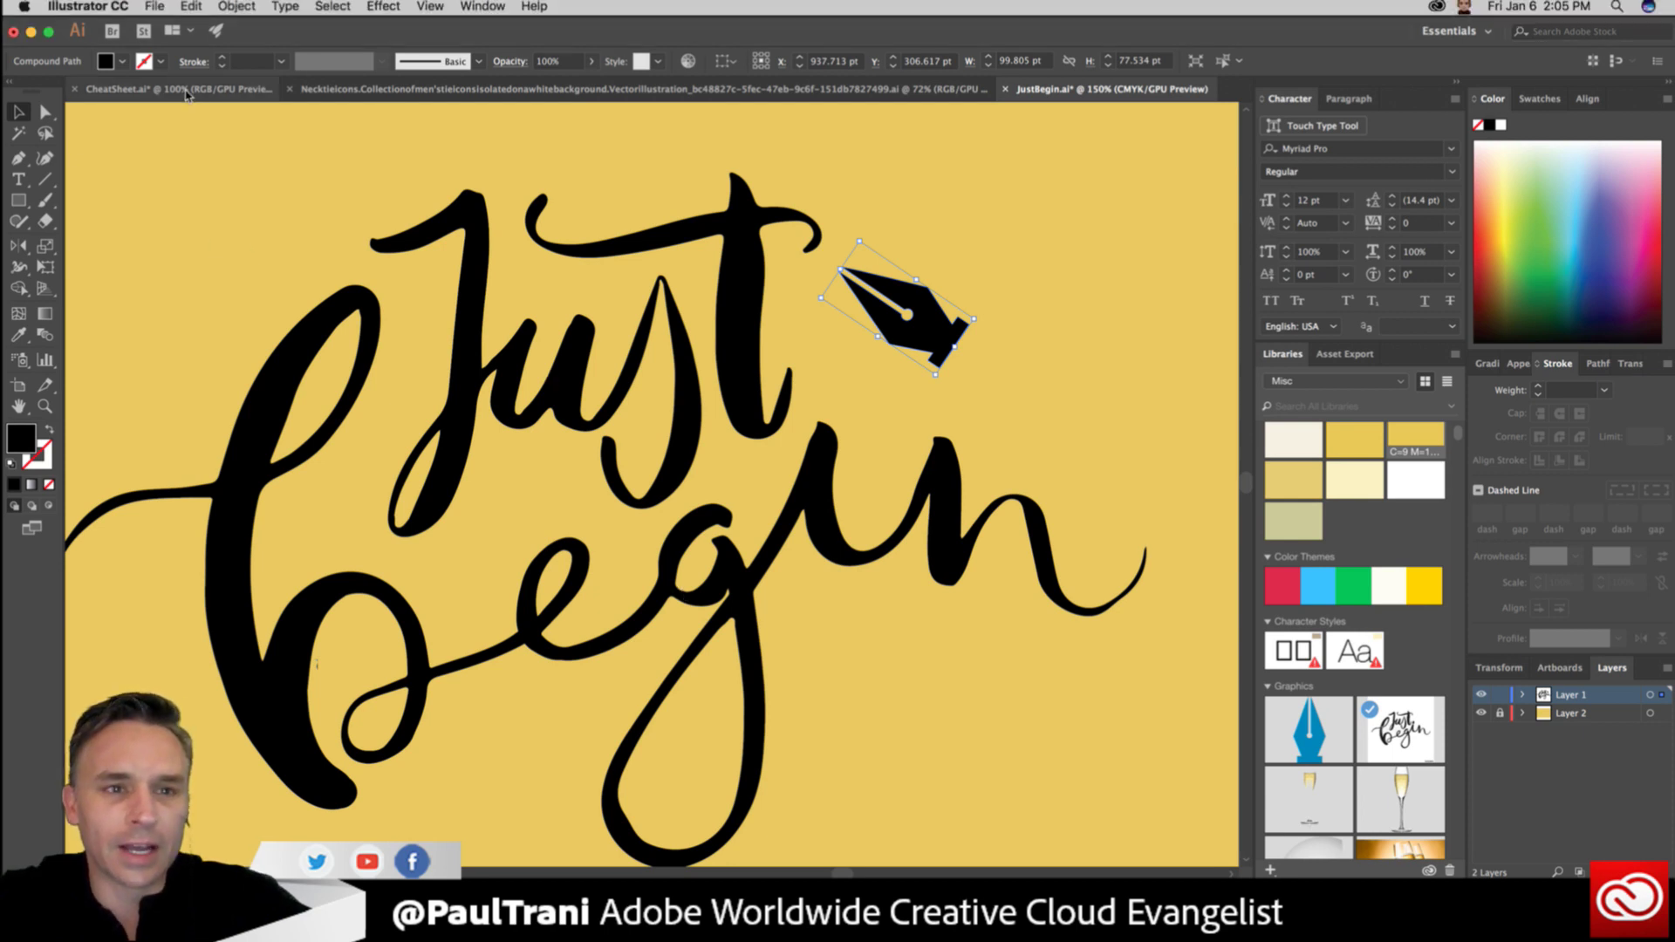
click(184, 89)
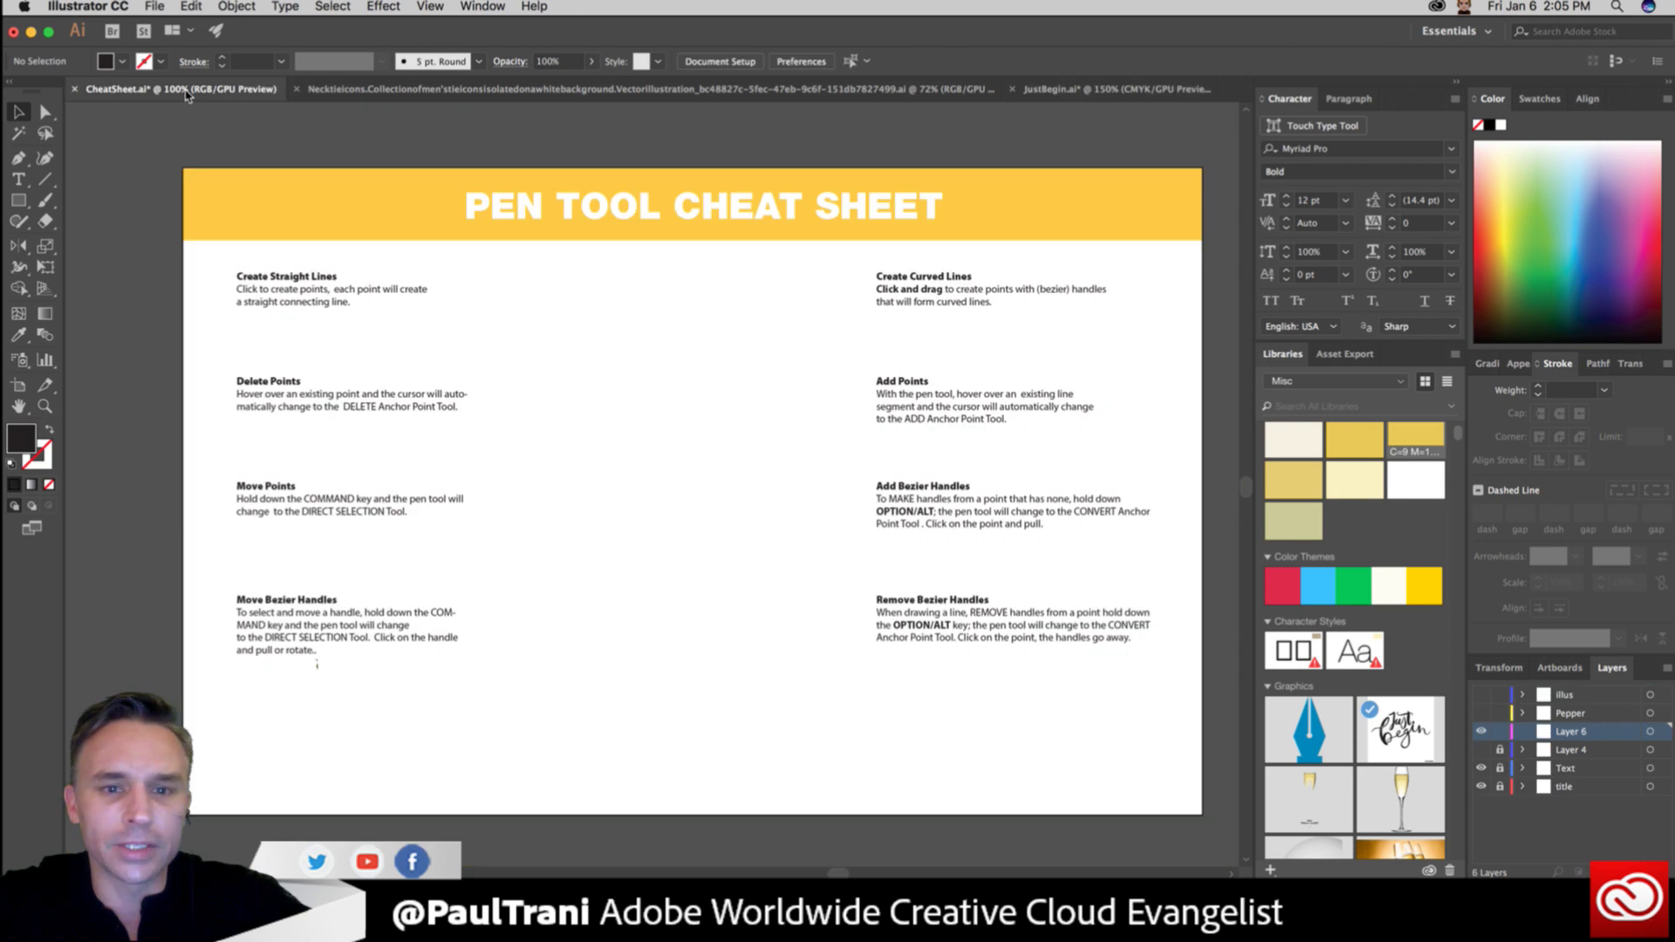
Examine the Create Straight Lines, Delete Points and Move Points tips on the pen tool cheat sheet at 200% zoom.
key(super+equal)
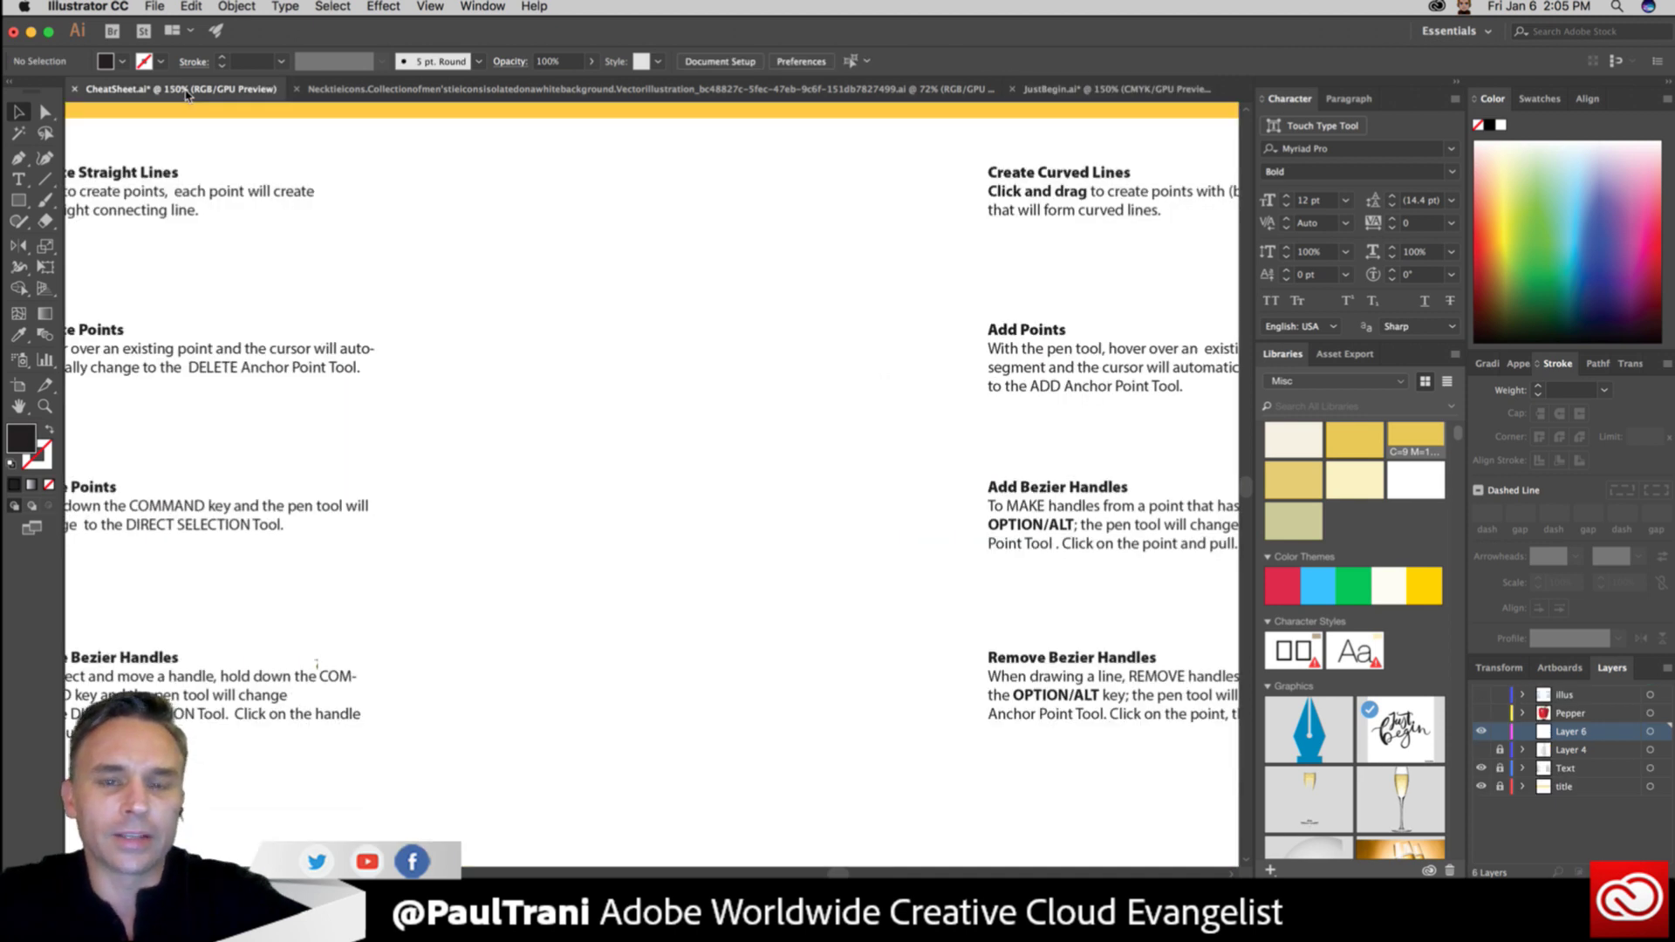
scroll(236, 335, up, 3)
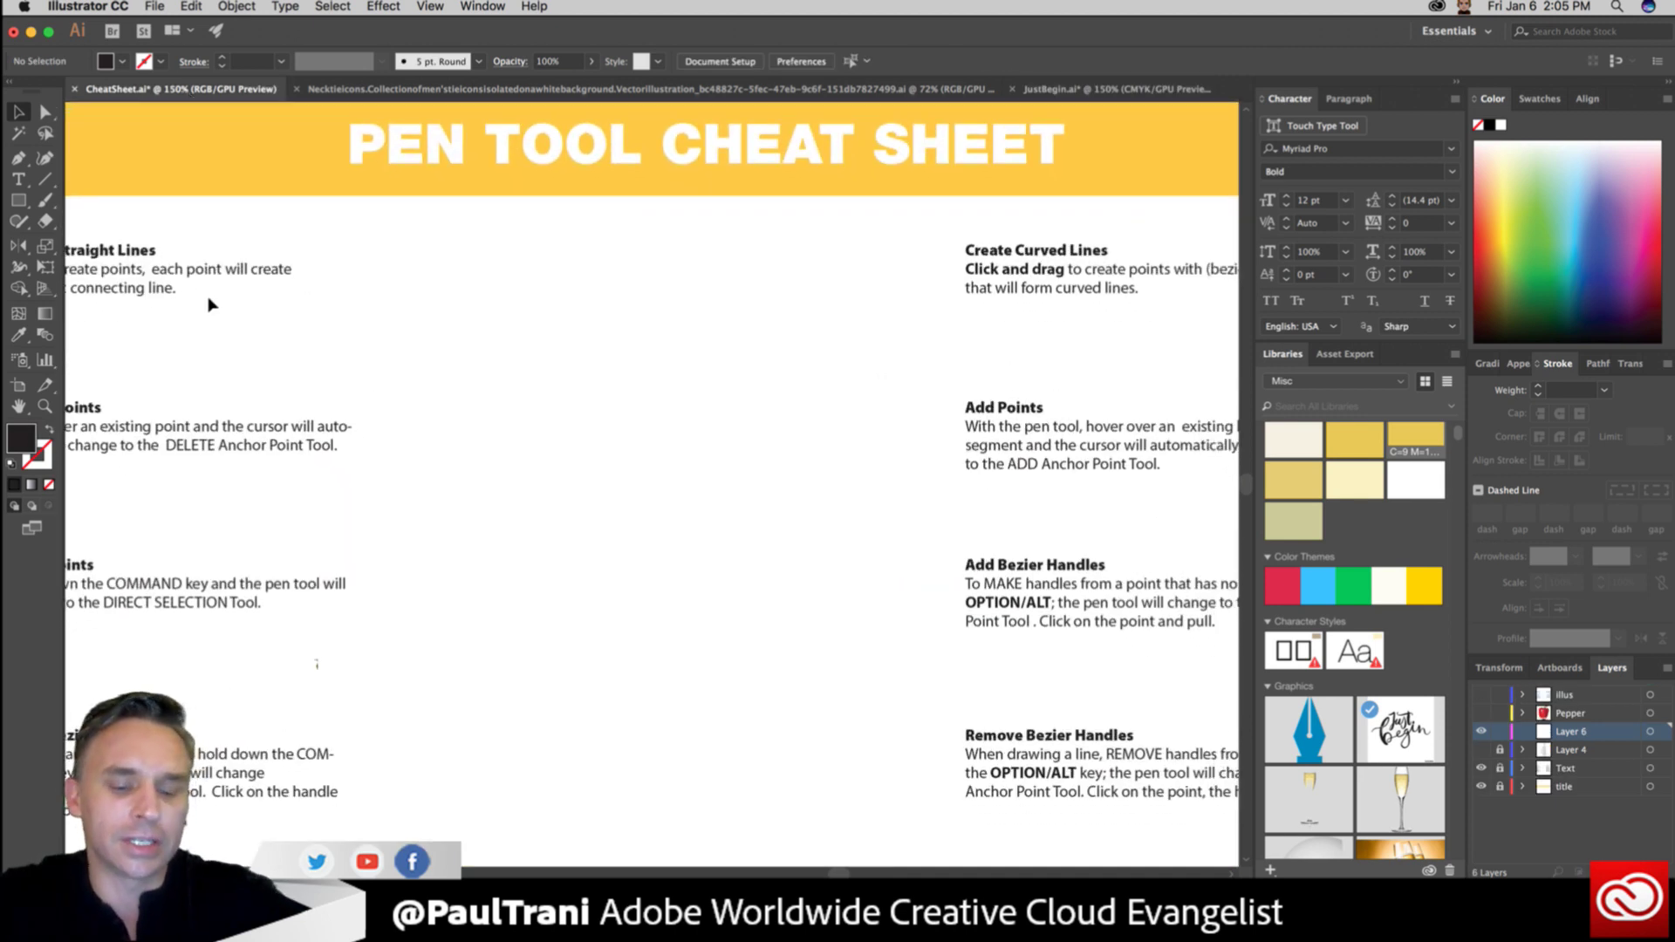
scroll(208, 310, down, 3)
key(super+equal)
scroll(567, 349, down, 3)
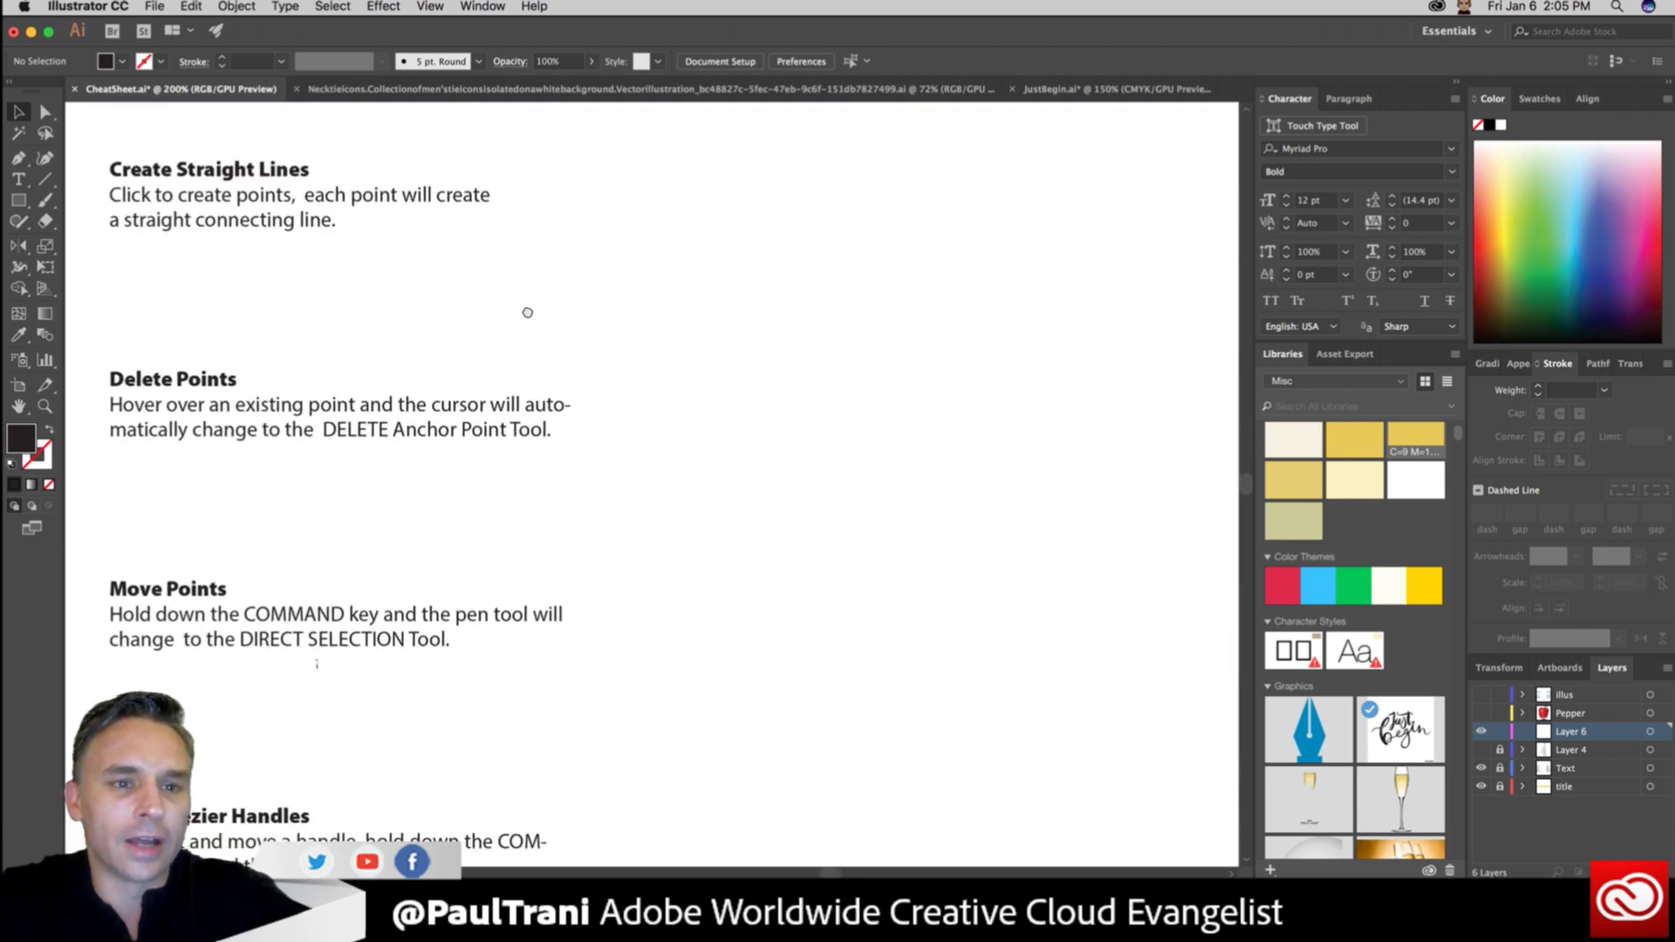
scroll(518, 304, left, 1)
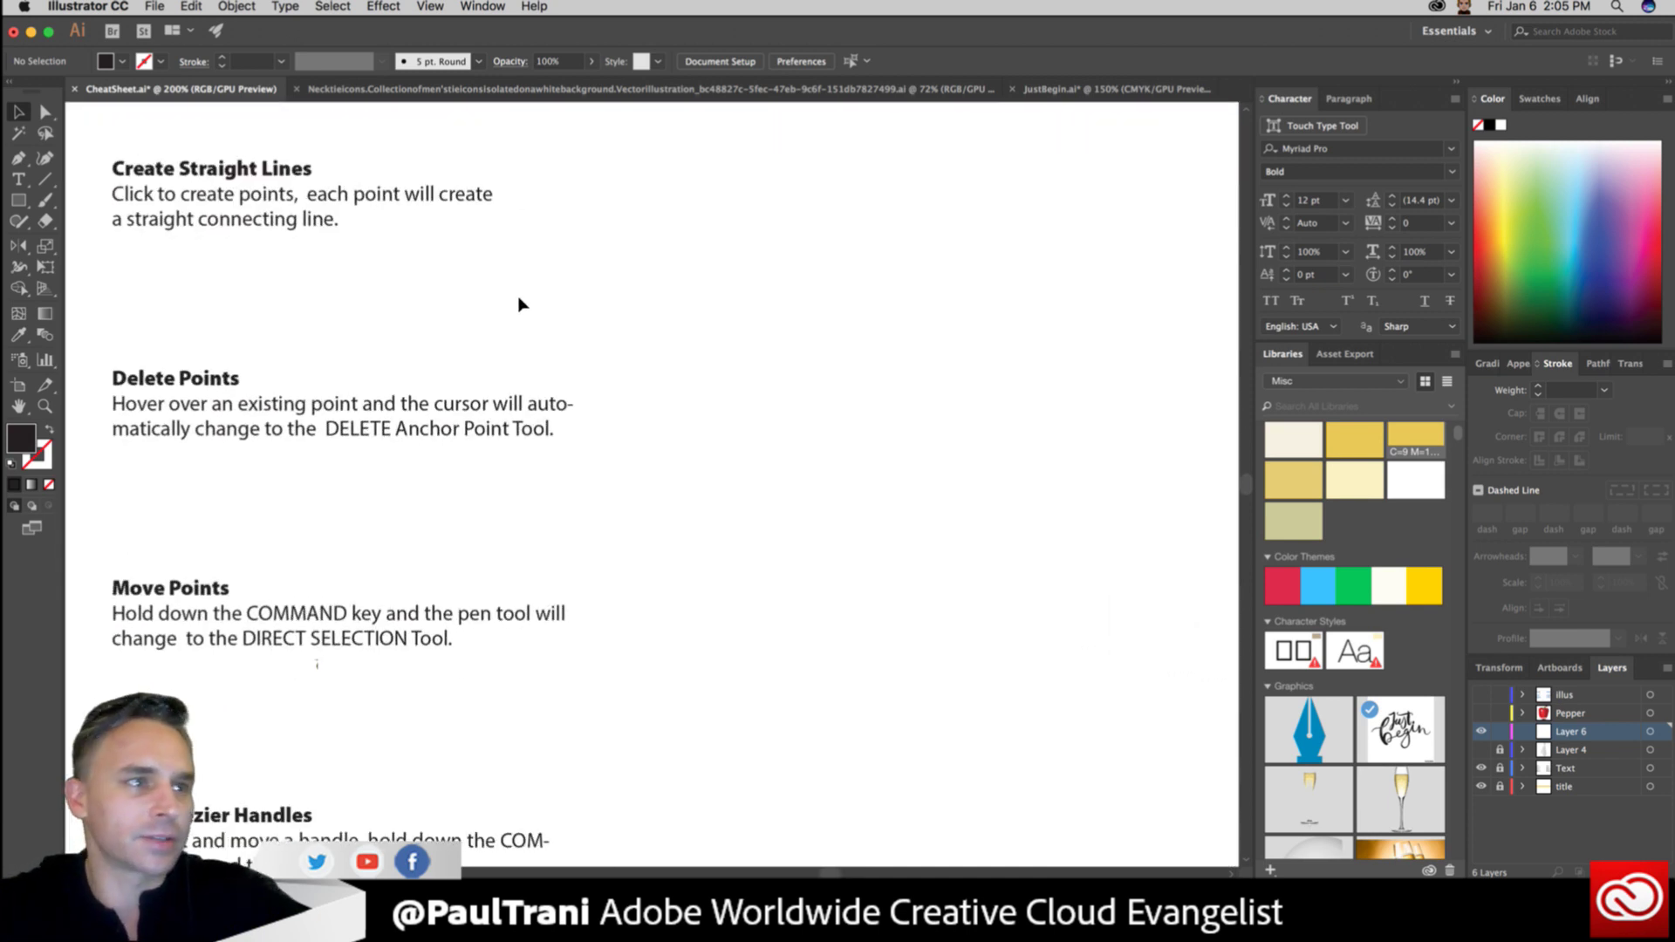
scroll(565, 333, down, 1)
scroll(564, 332, right, 1)
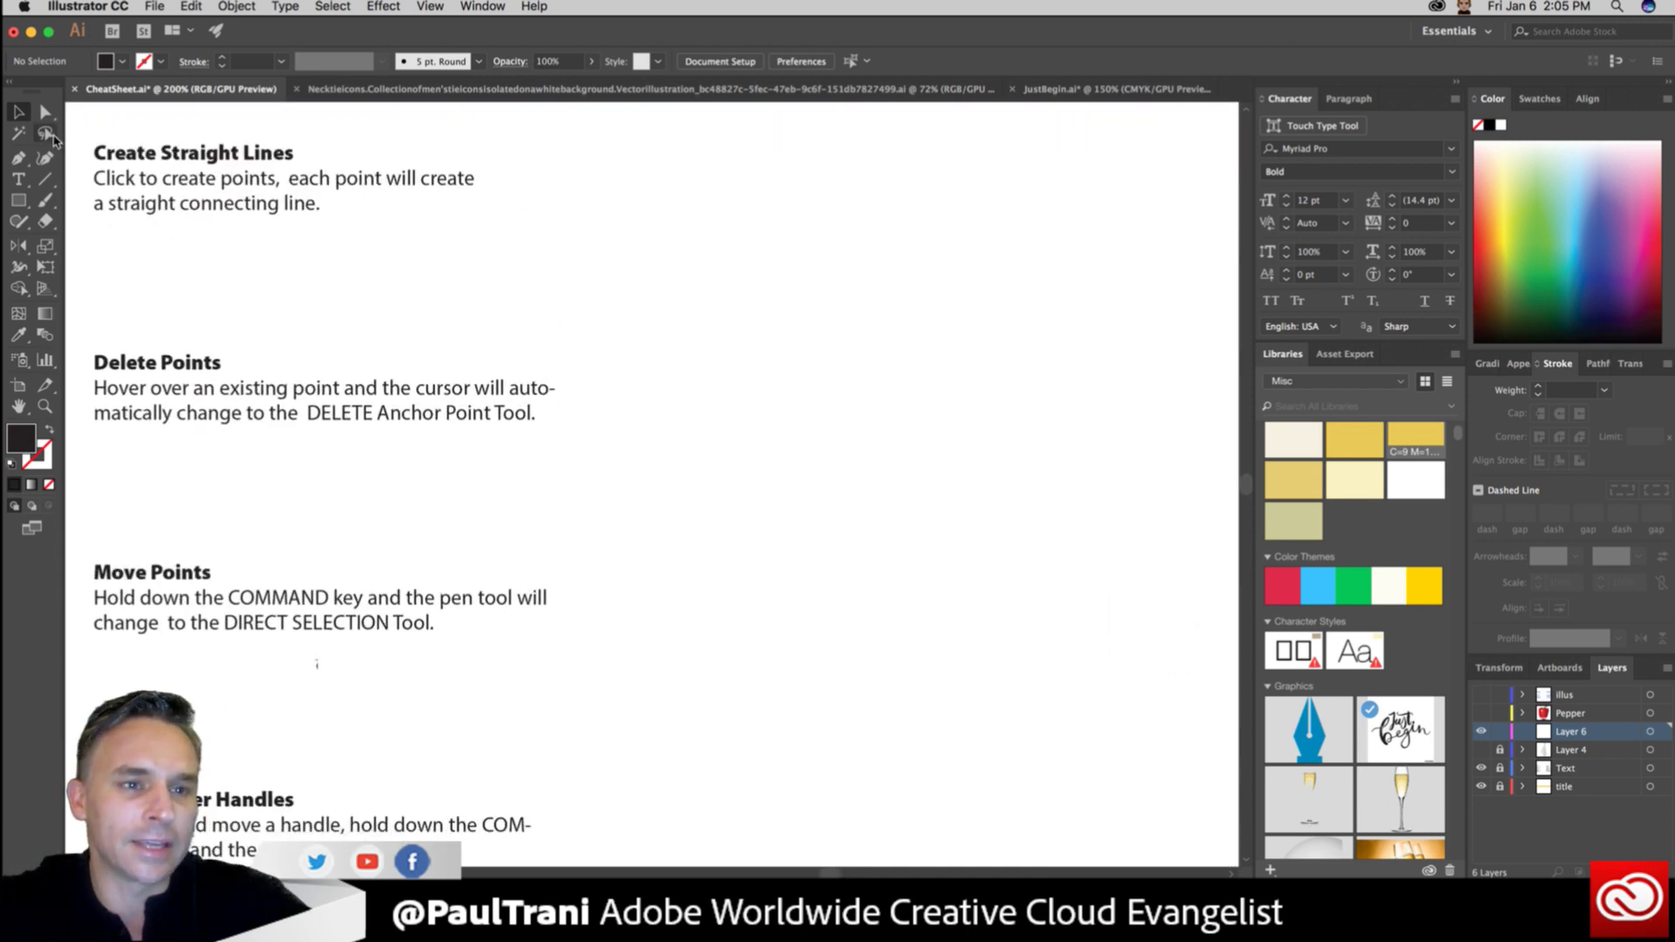
Activate the Pen tool and float the toolbox over the cheat sheet text after reviewing the pen tool variants.
click(21, 158)
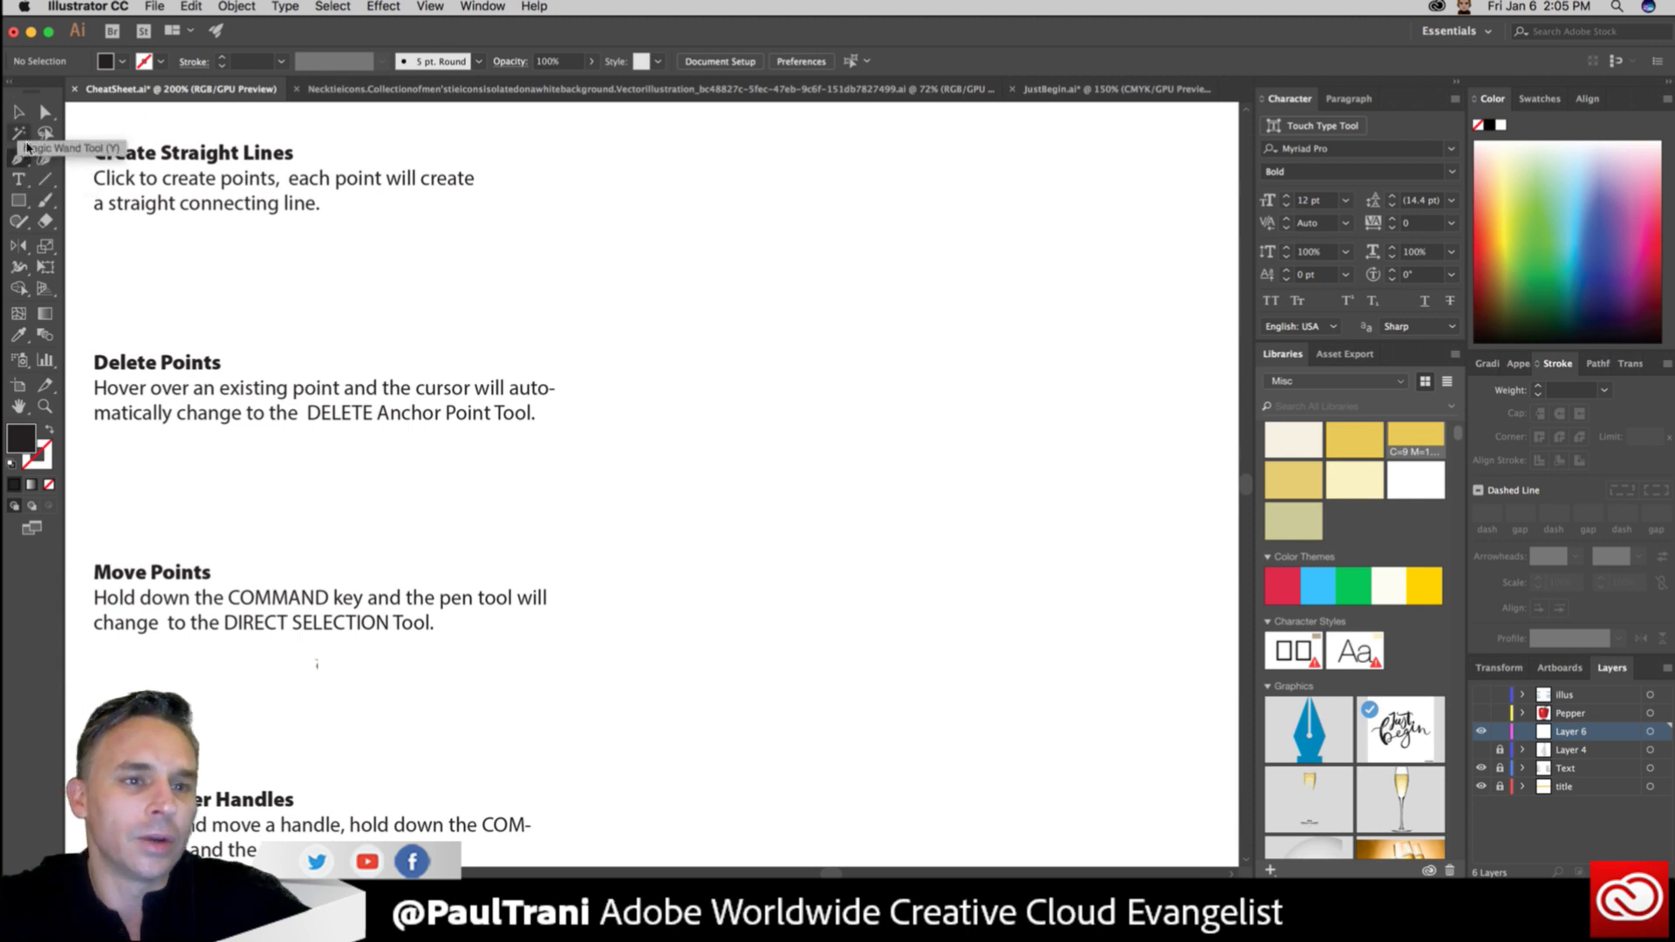
drag(22, 85, 242, 185)
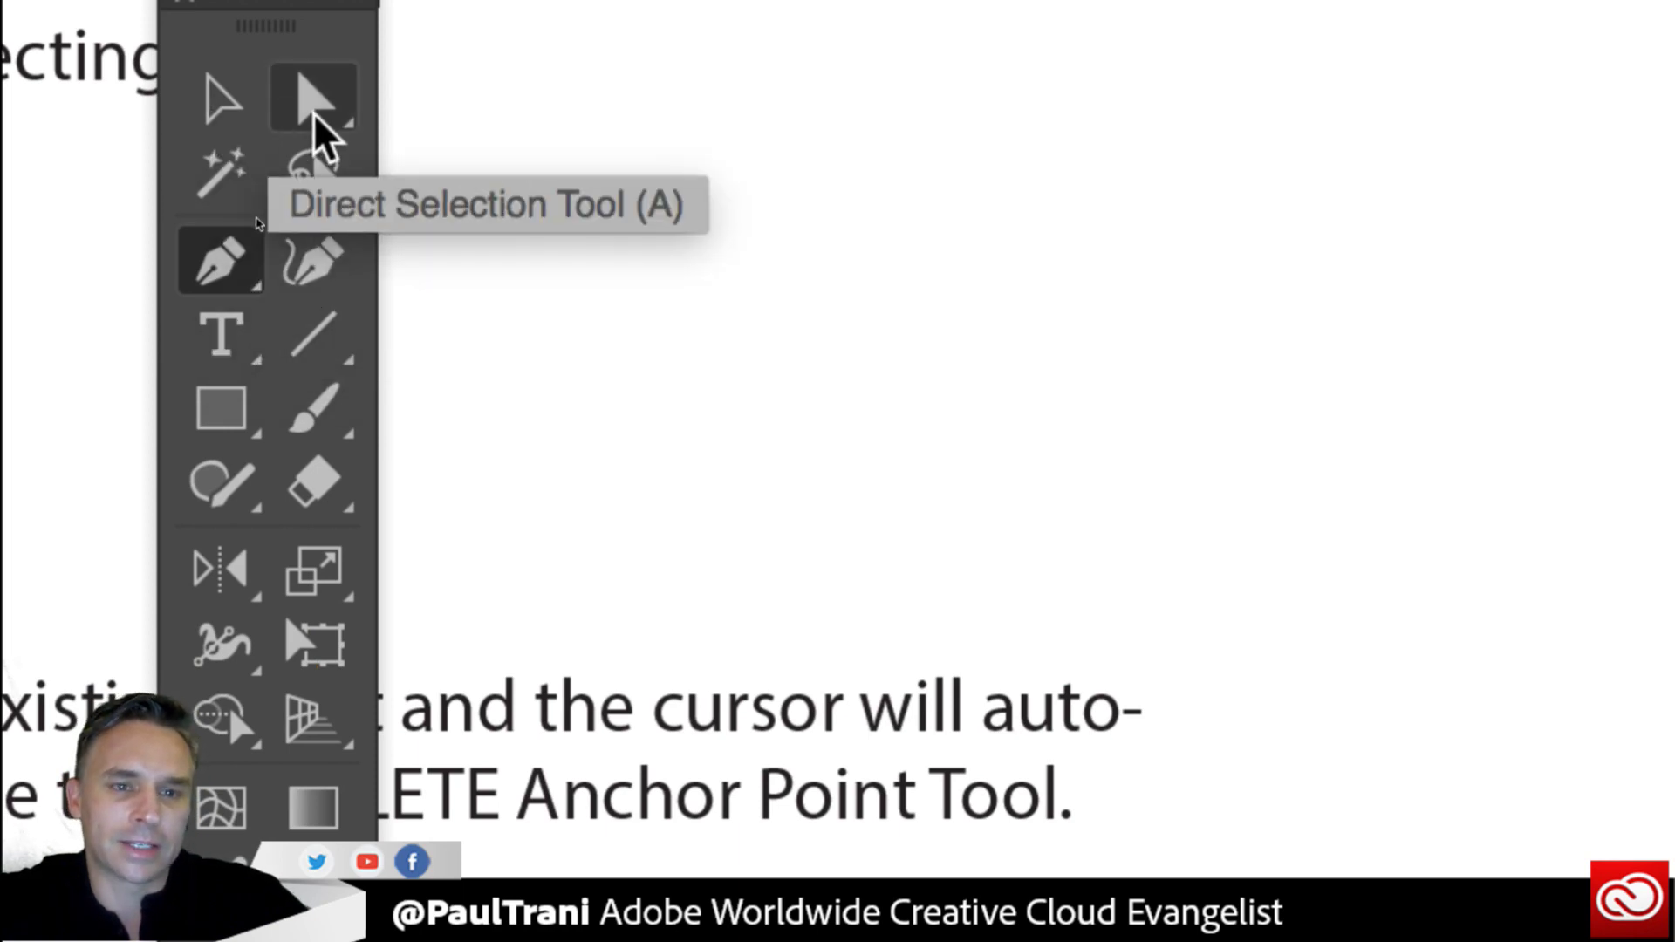
click(224, 258)
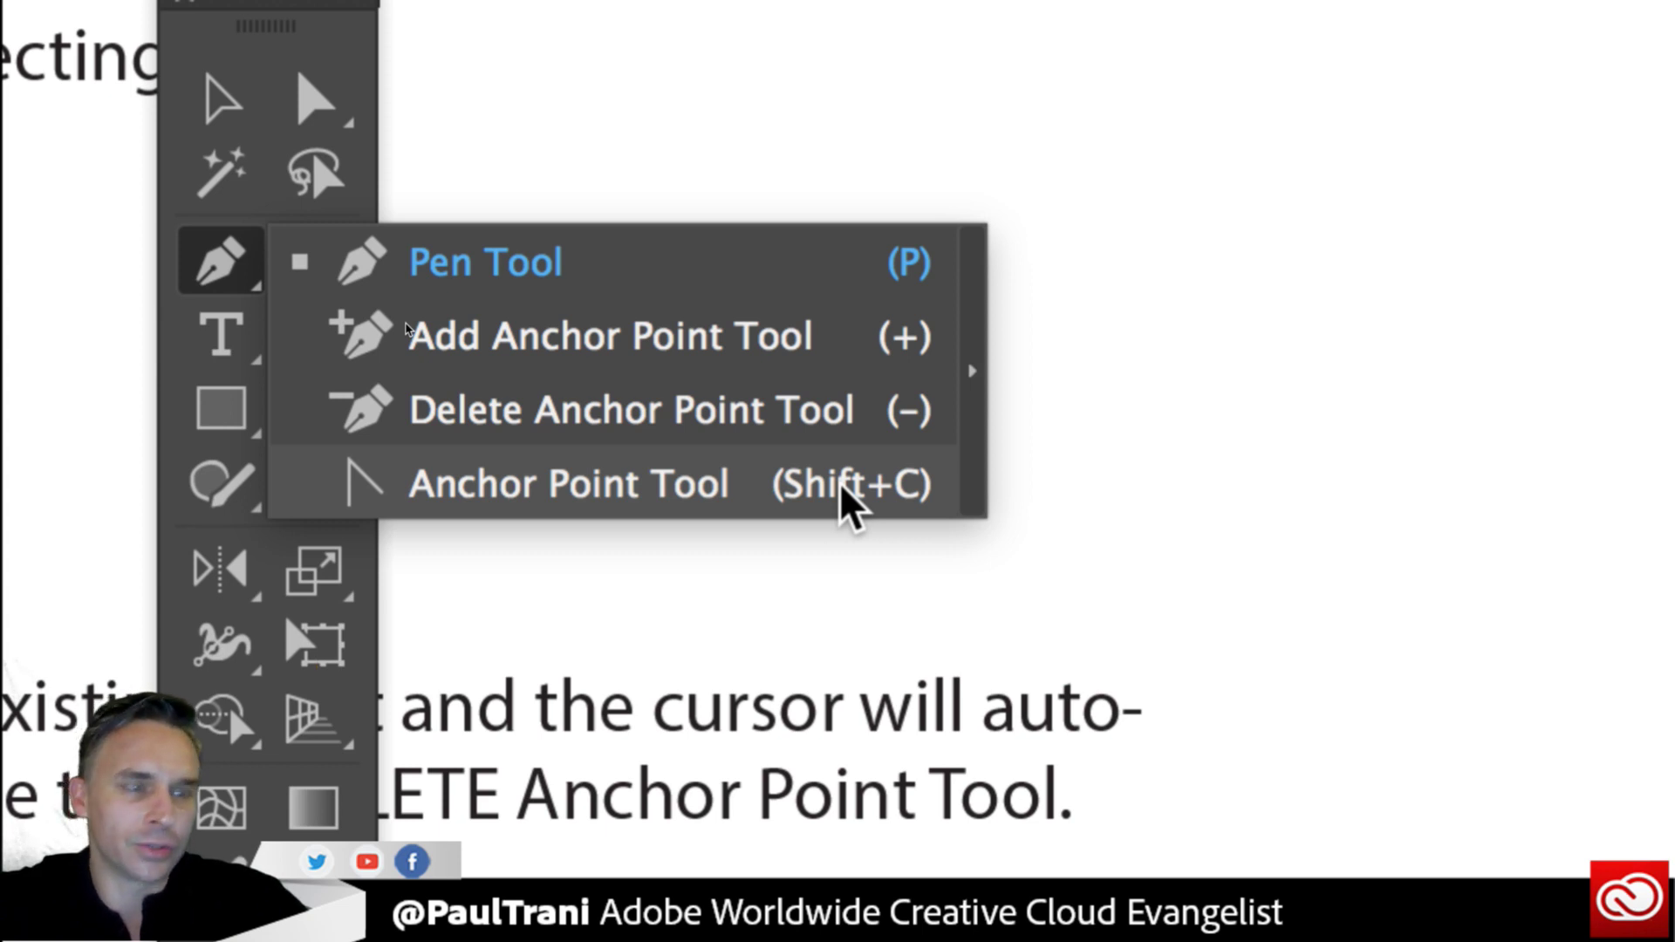
click(218, 261)
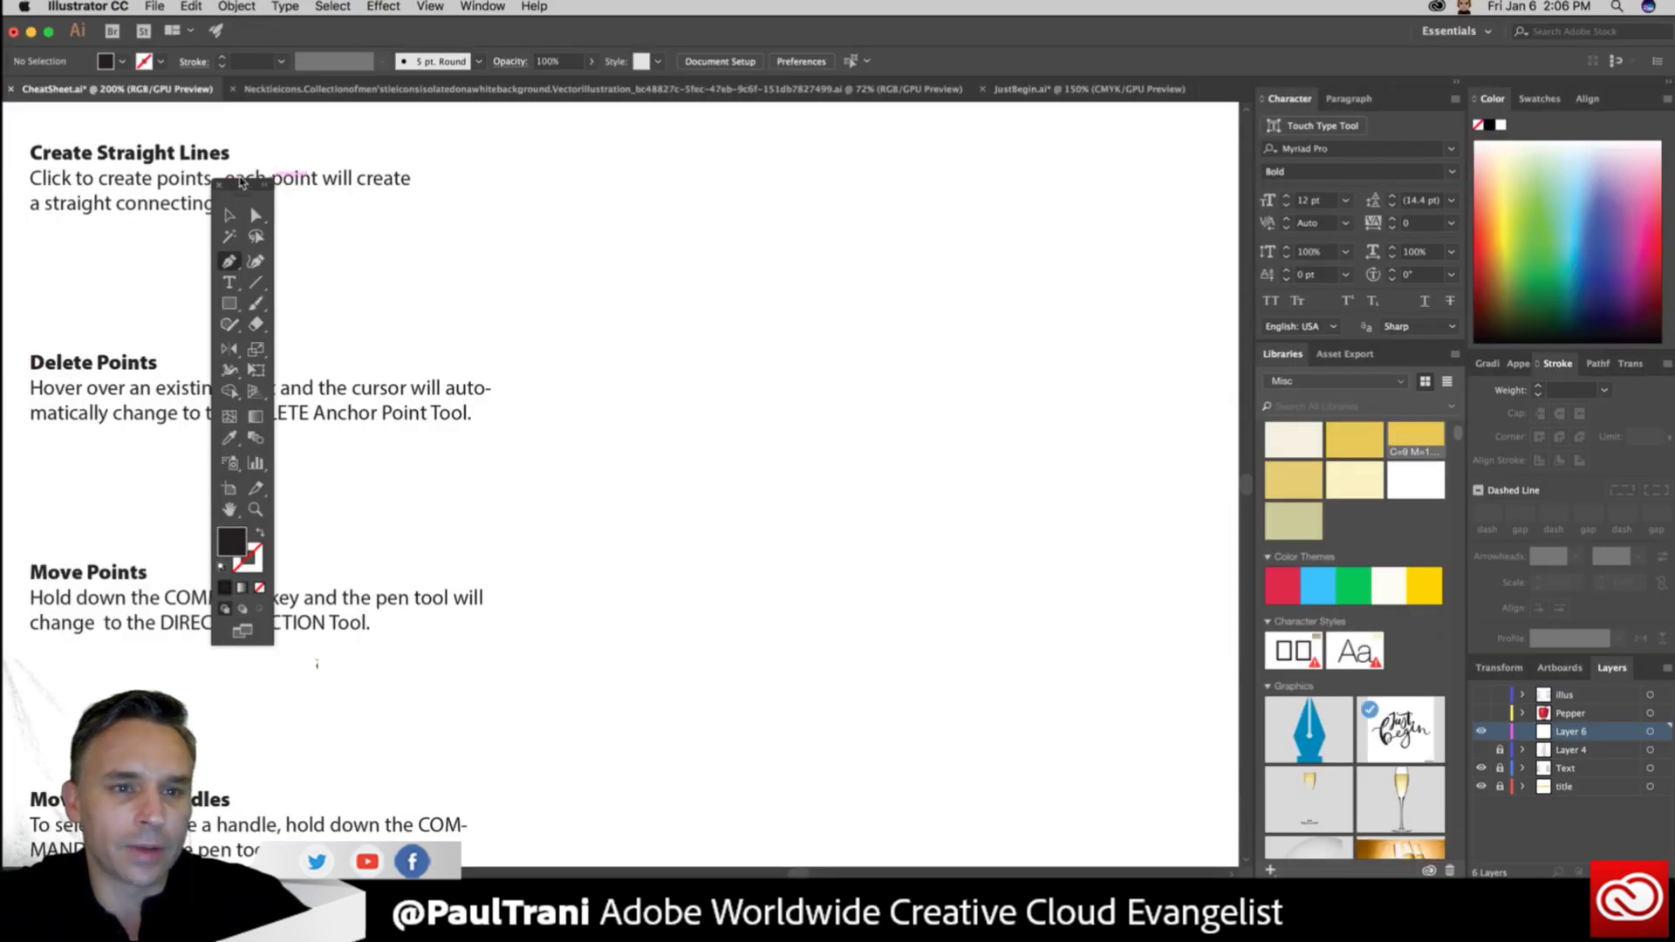
drag(243, 181, 191, 183)
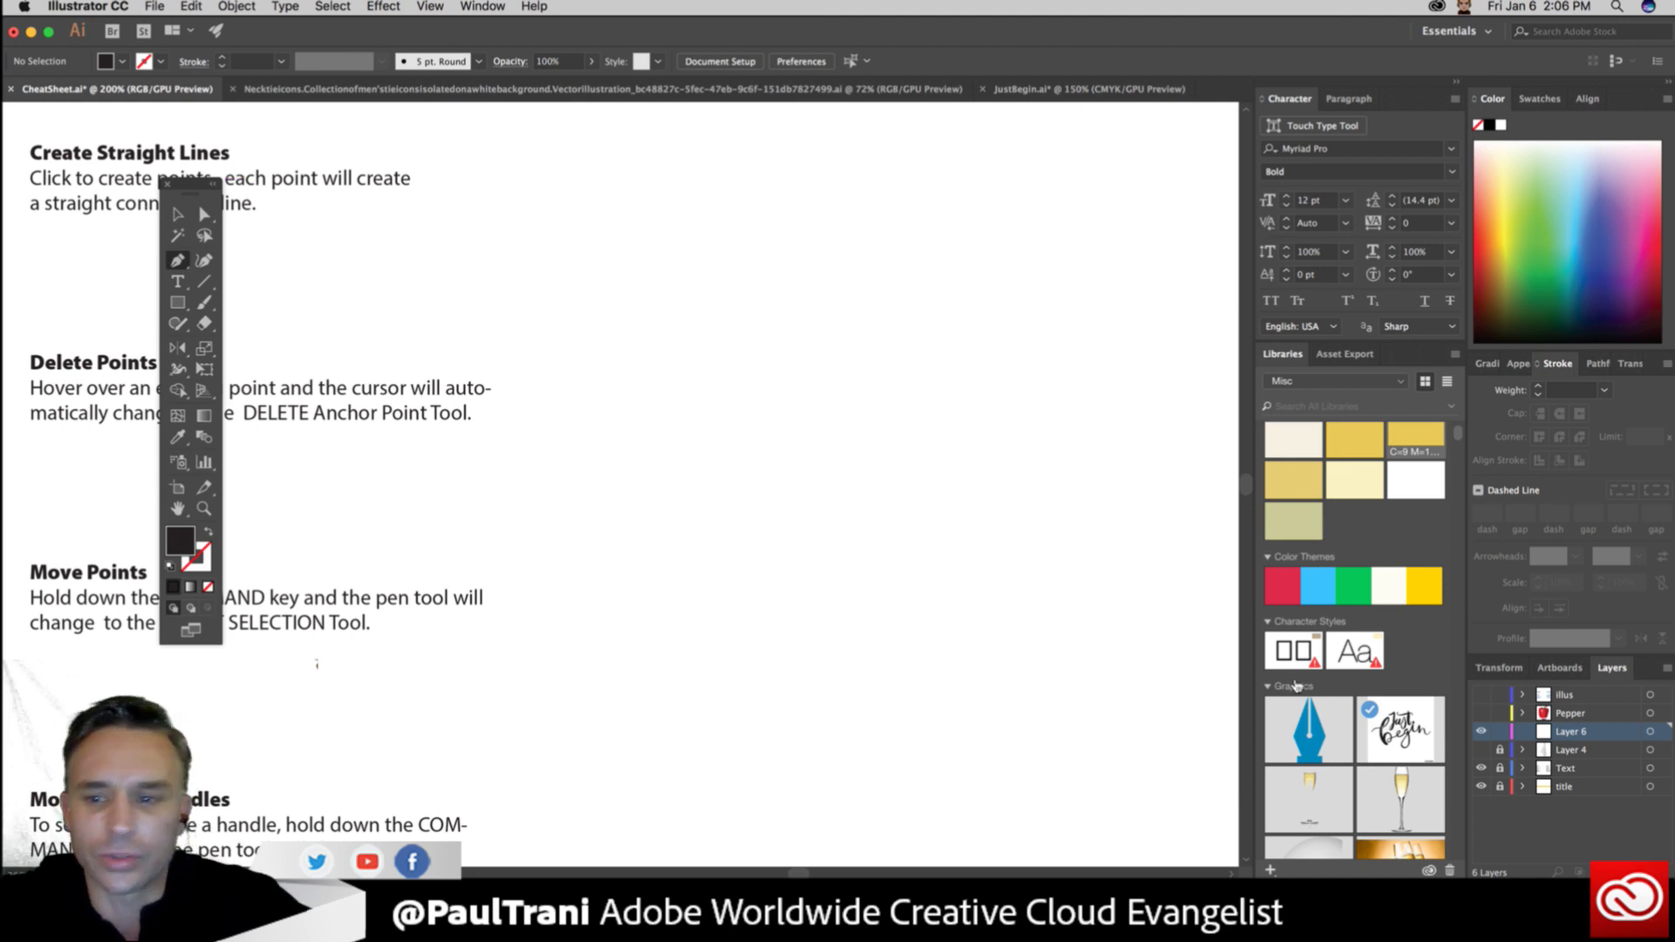
Show the grey necktie template on Layer 4 and move the floating toolbox clear of the Create Straight Lines text.
click(1479, 748)
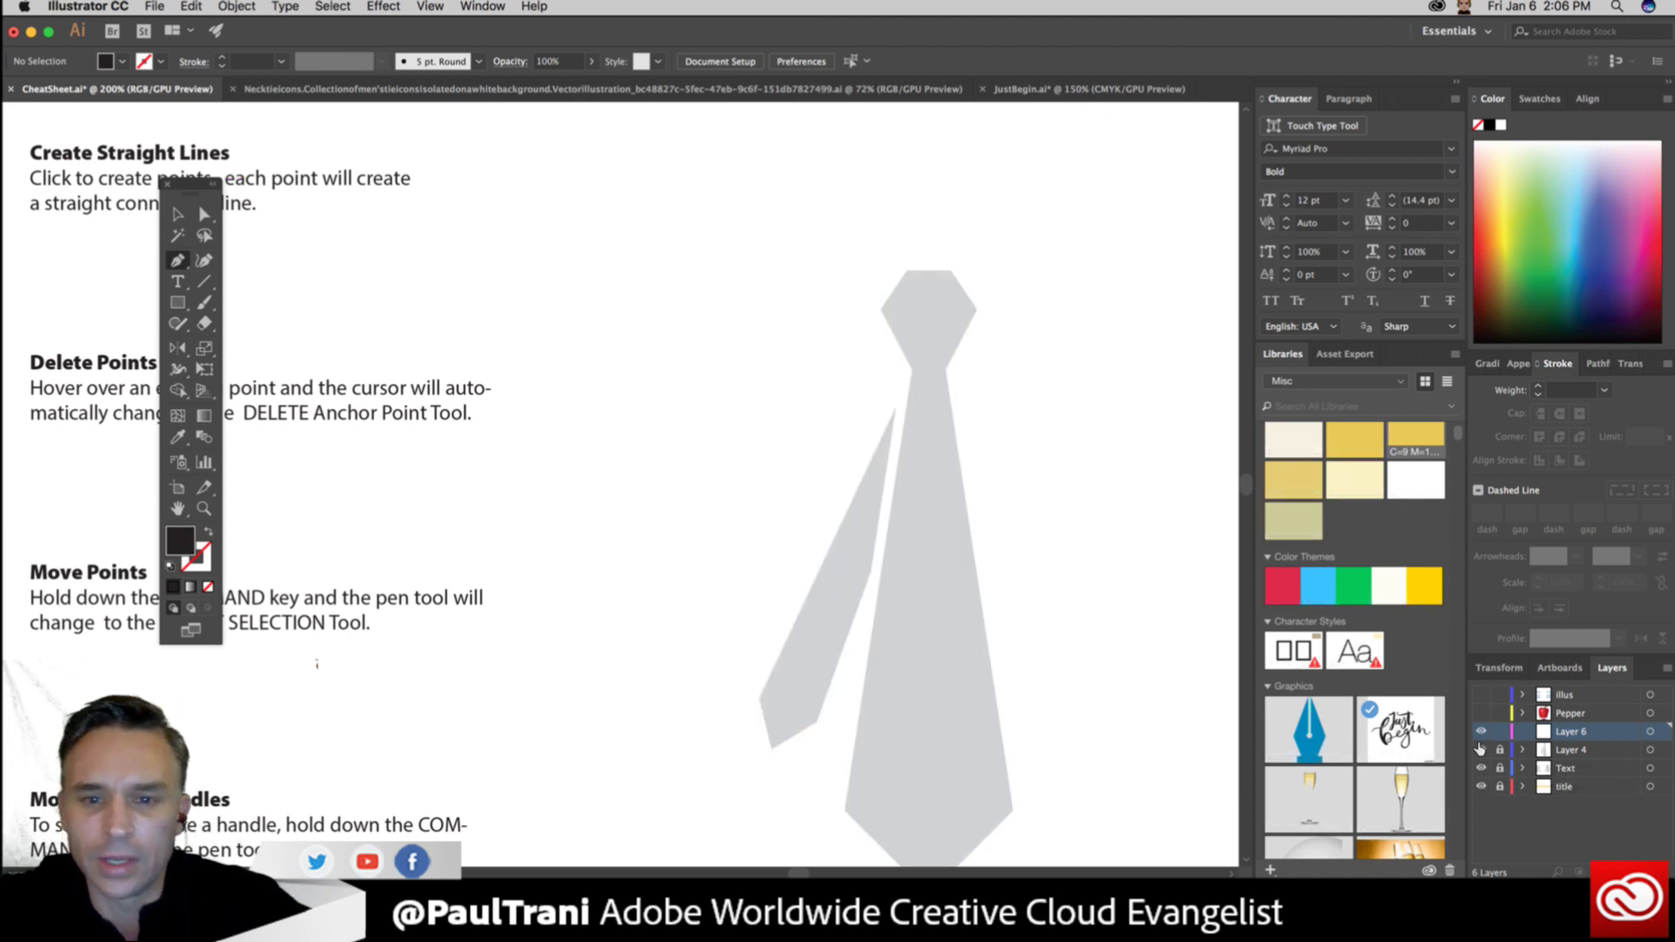
drag(710, 374, 610, 291)
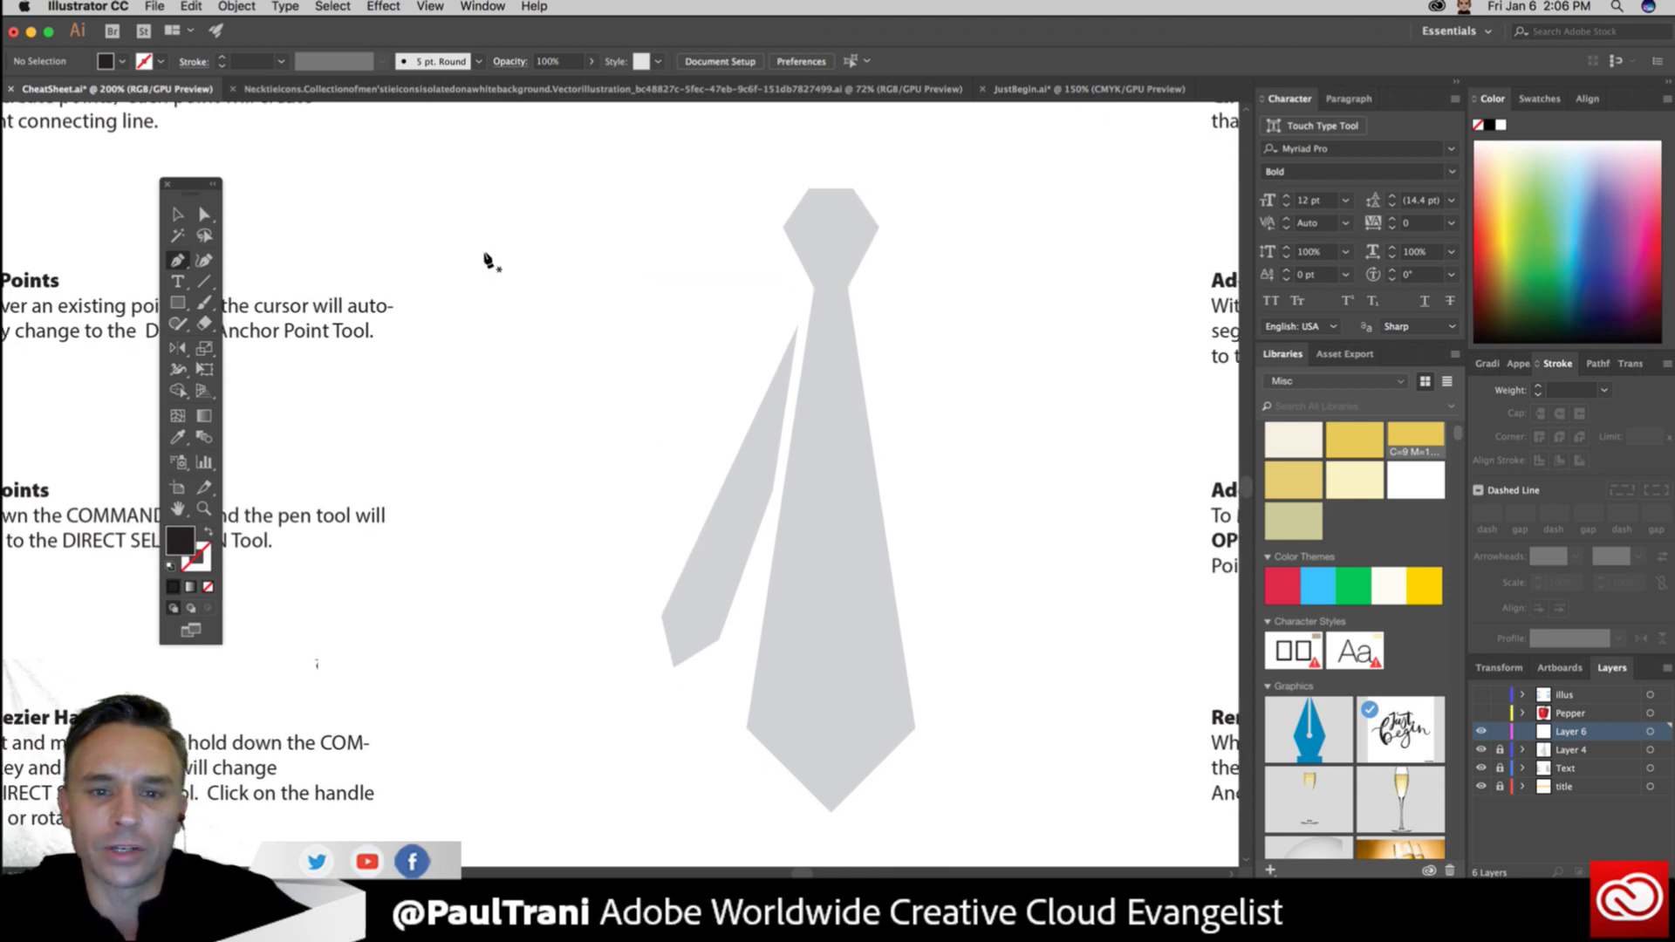
drag(486, 262, 598, 355)
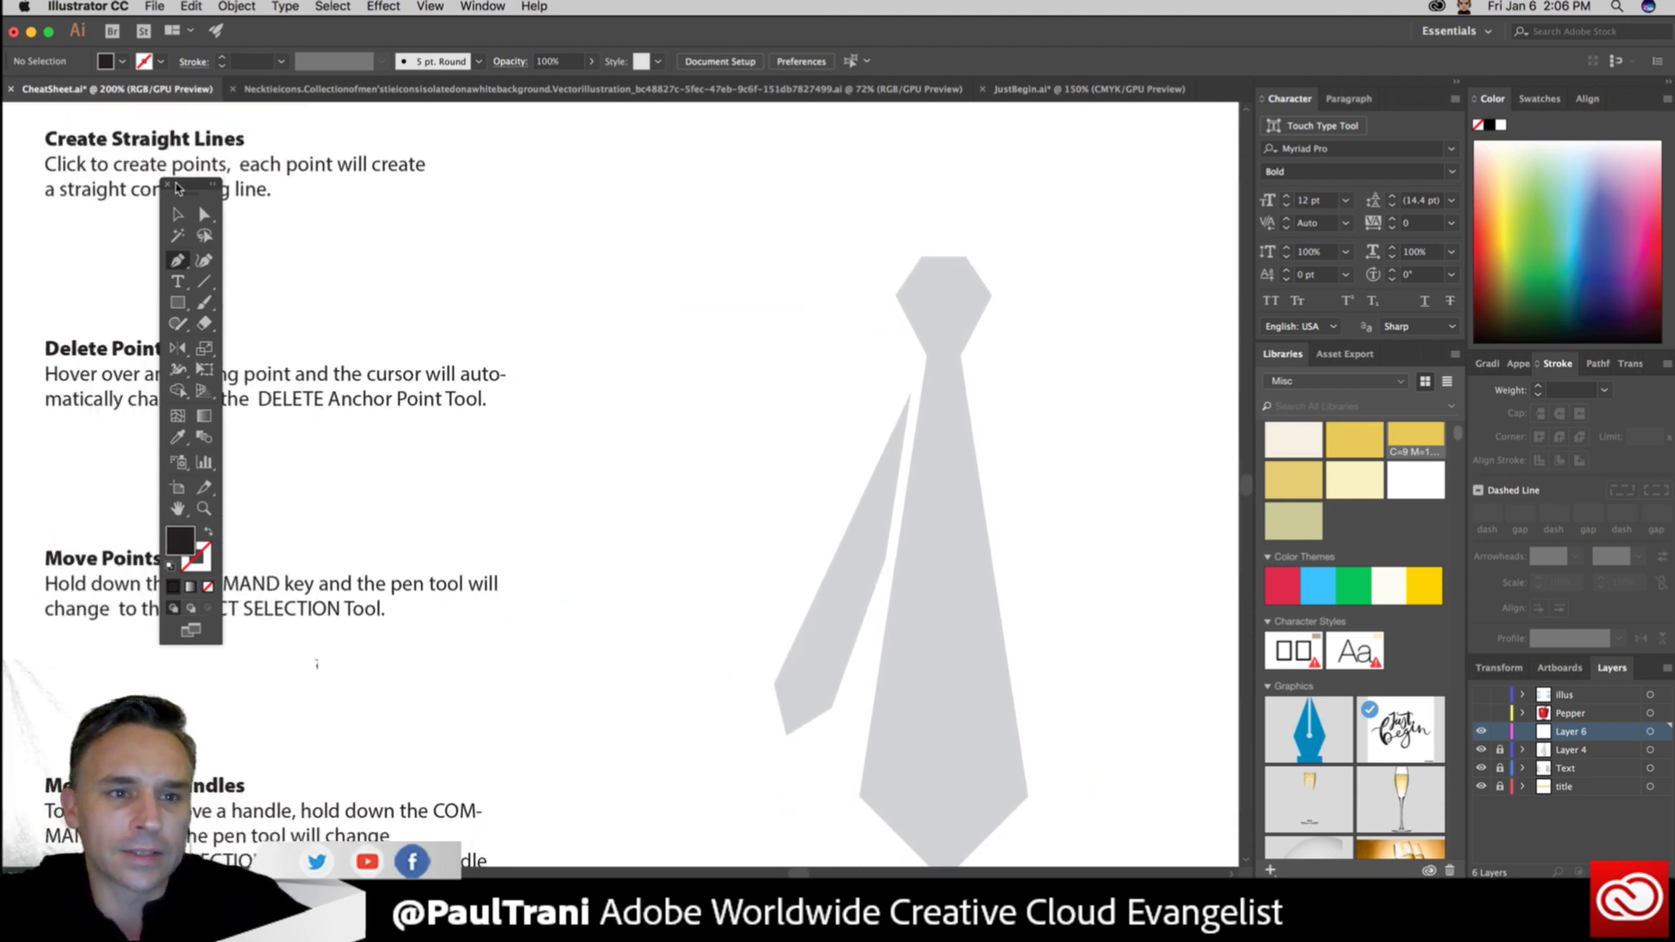
drag(185, 185, 360, 294)
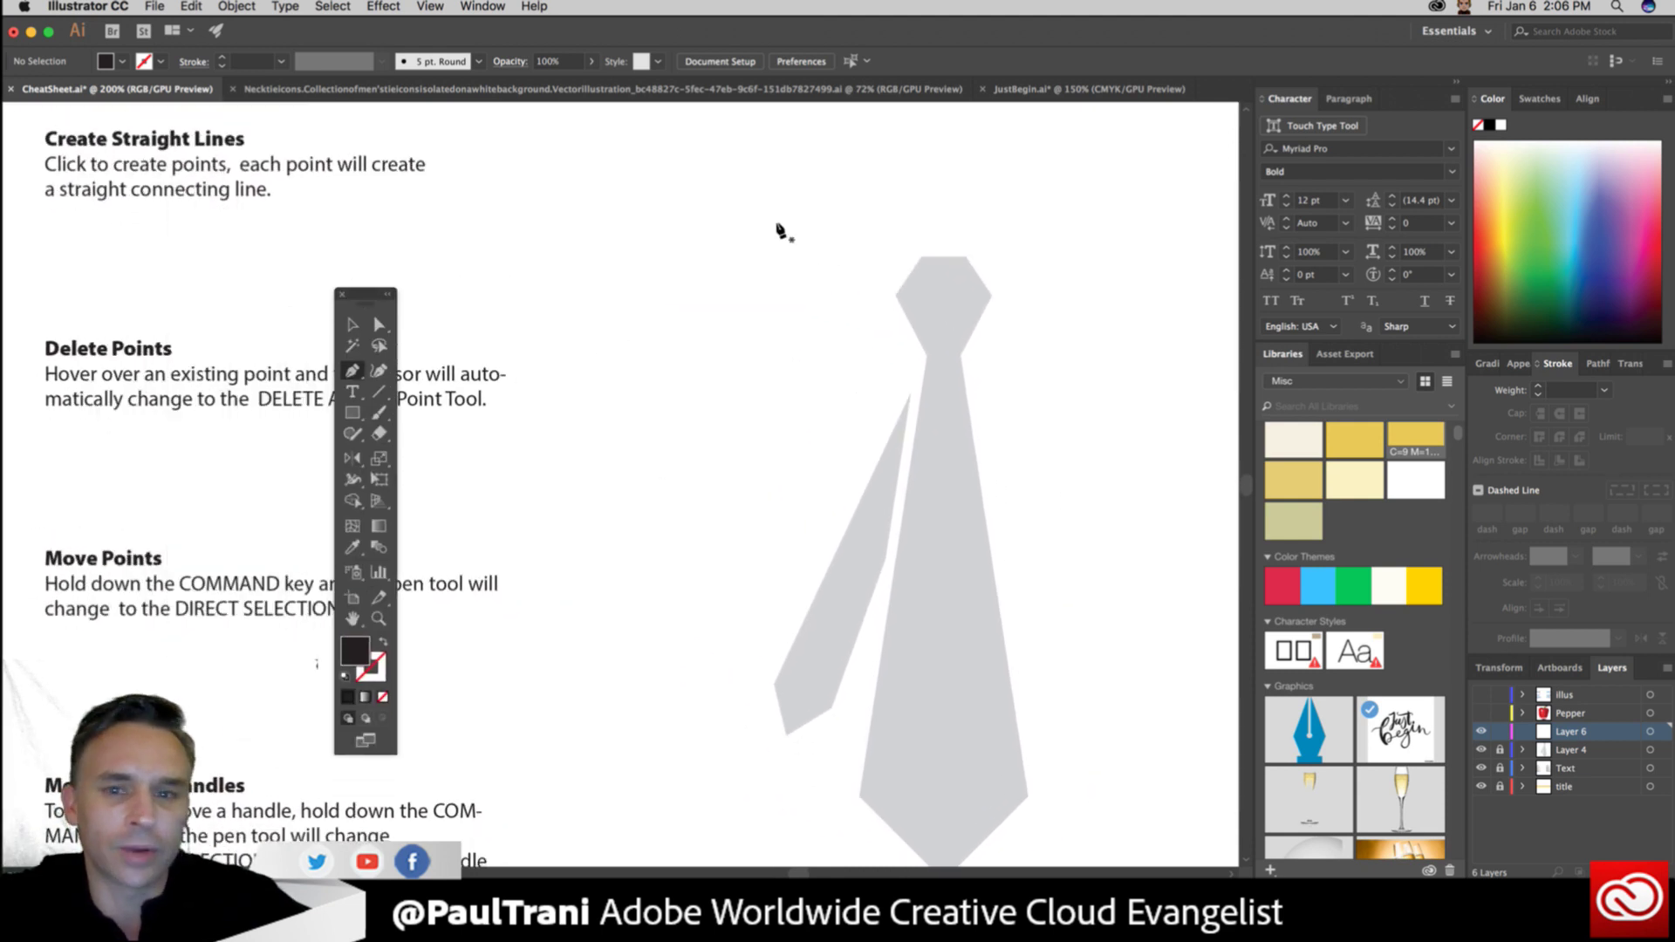
scroll(897, 244, down, 1)
scroll(897, 244, left, 1)
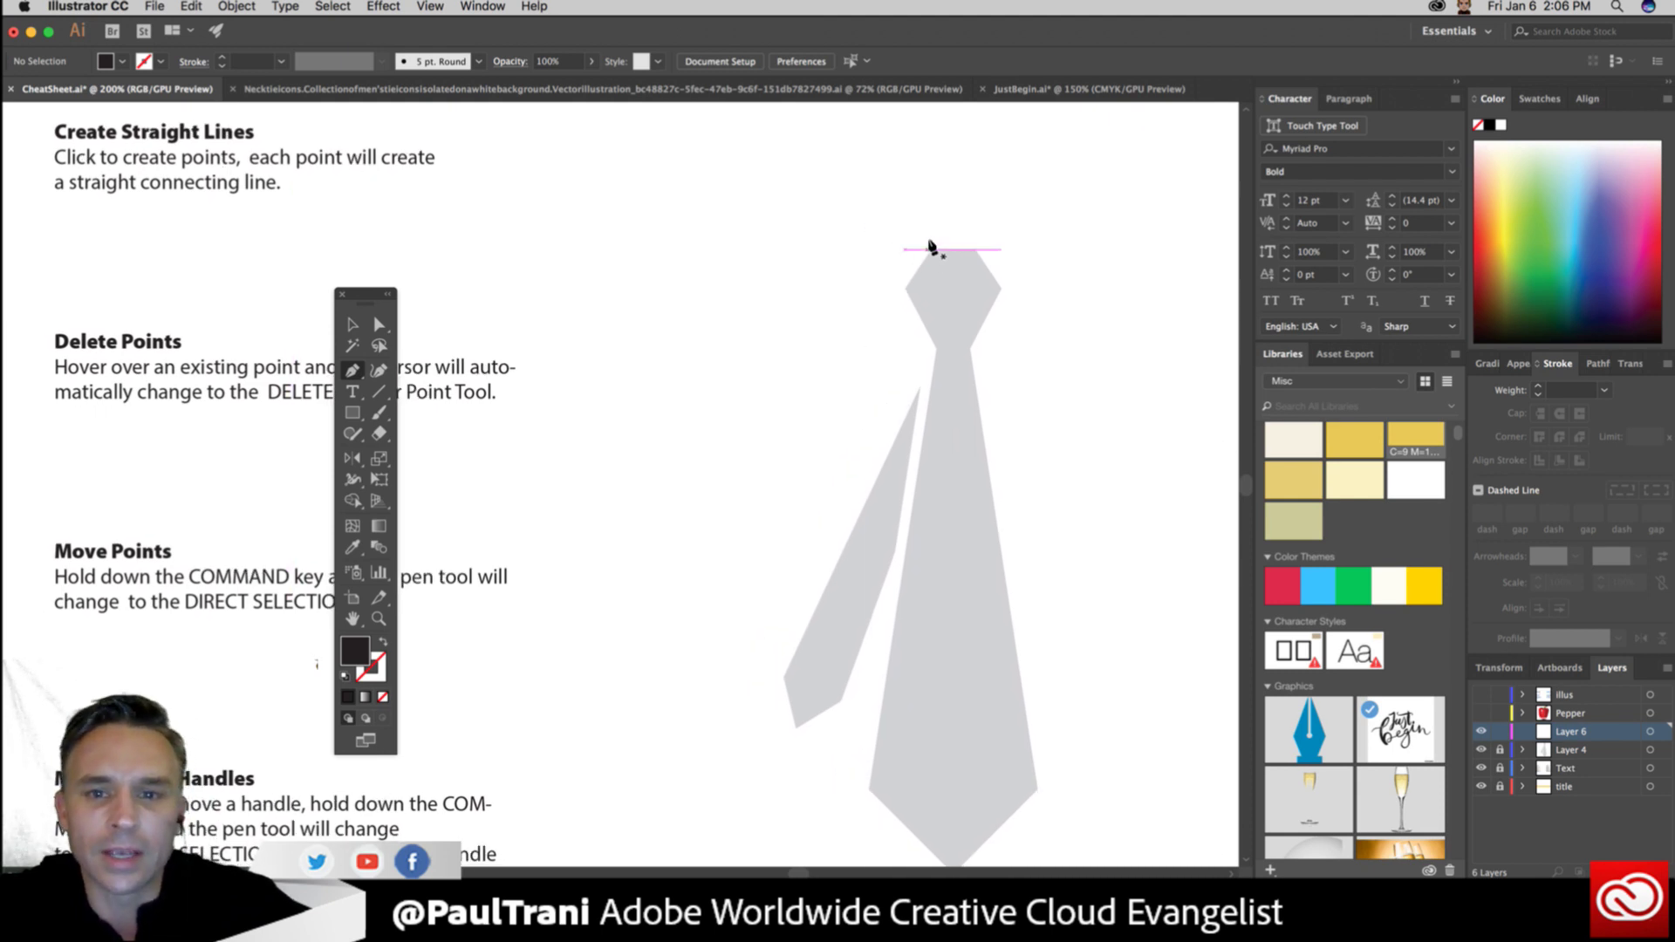
Drop the stray starting point at the necktie's knot and add a new layer above Layer 6.
click(929, 249)
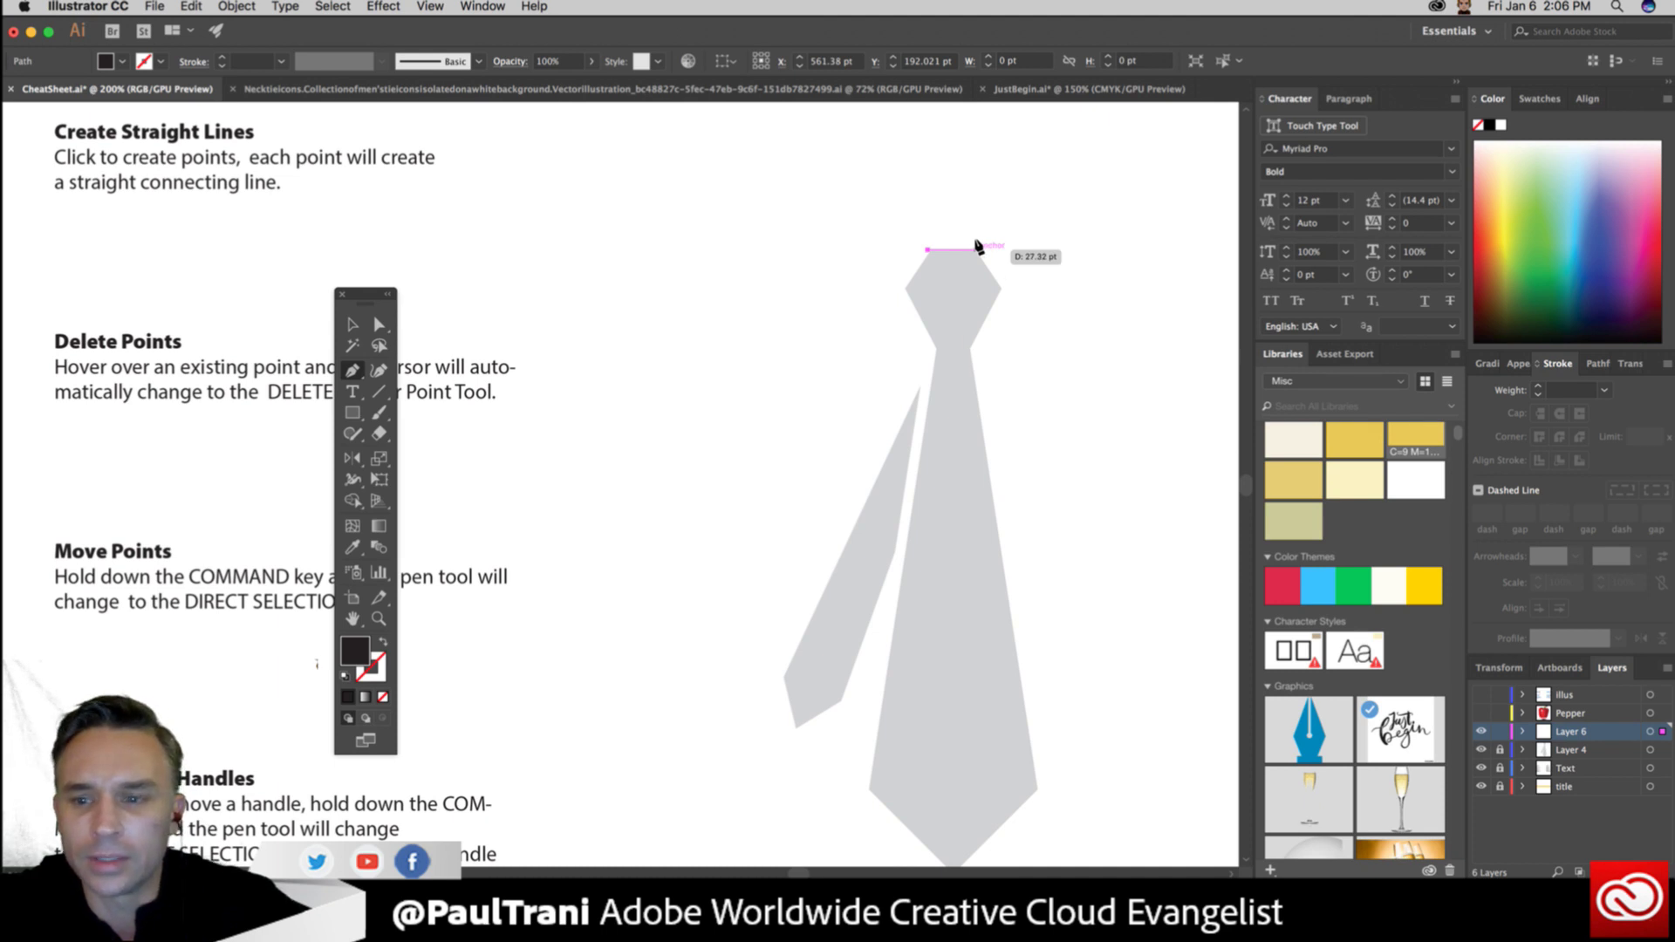
super+click(1222, 546)
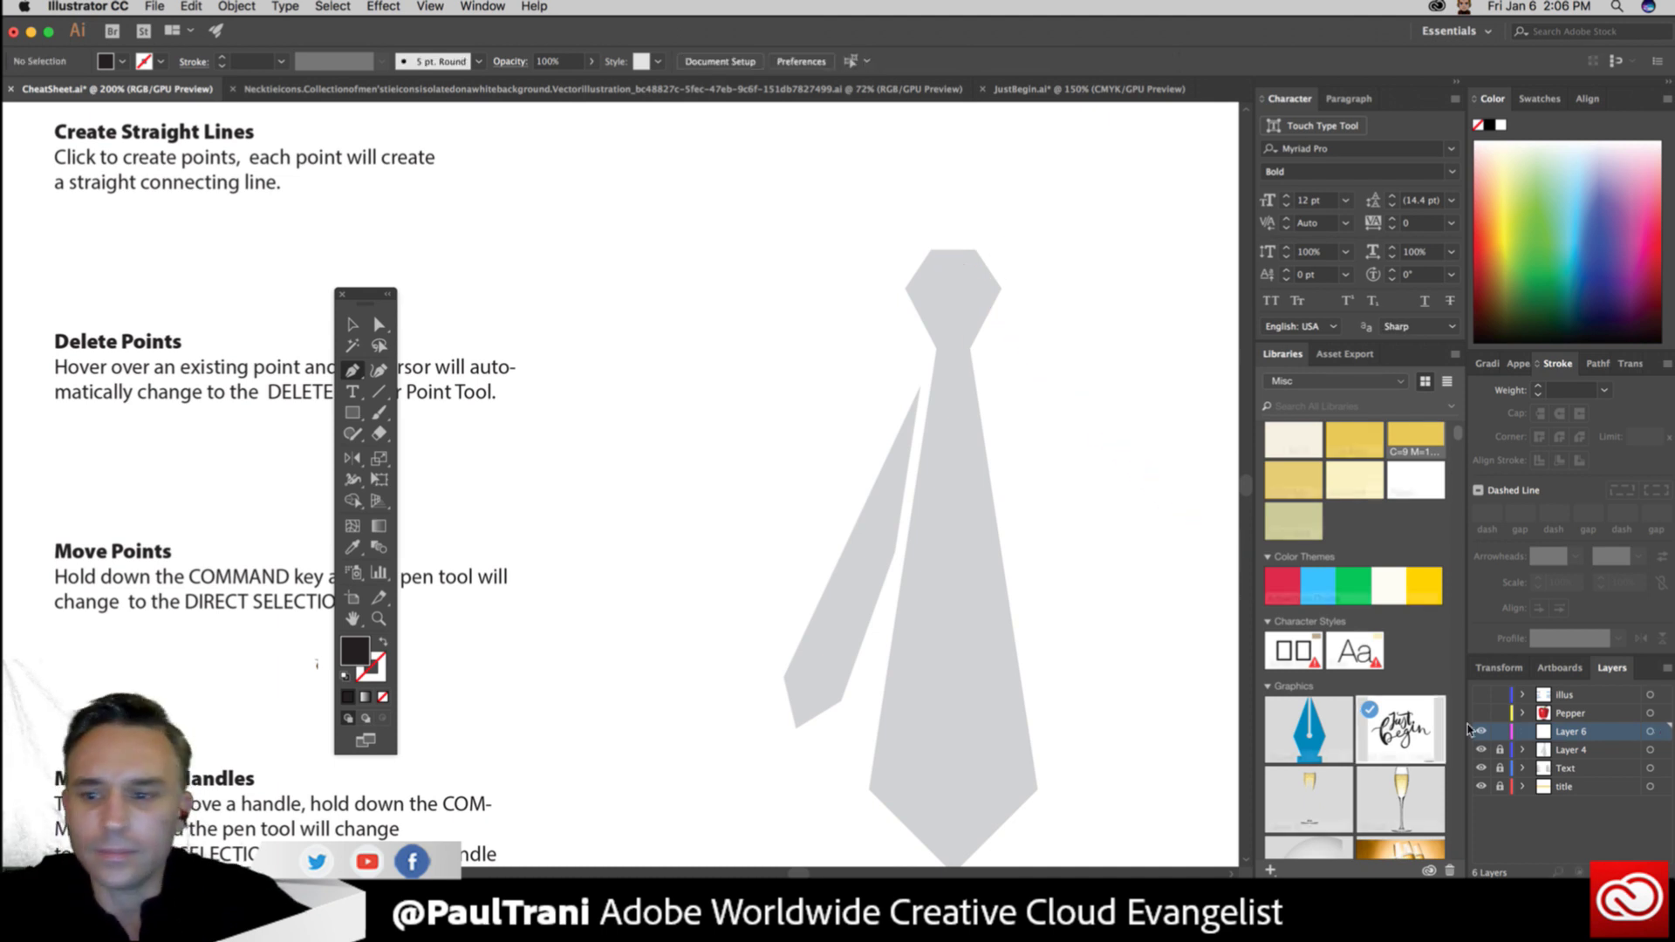
key(super+l)
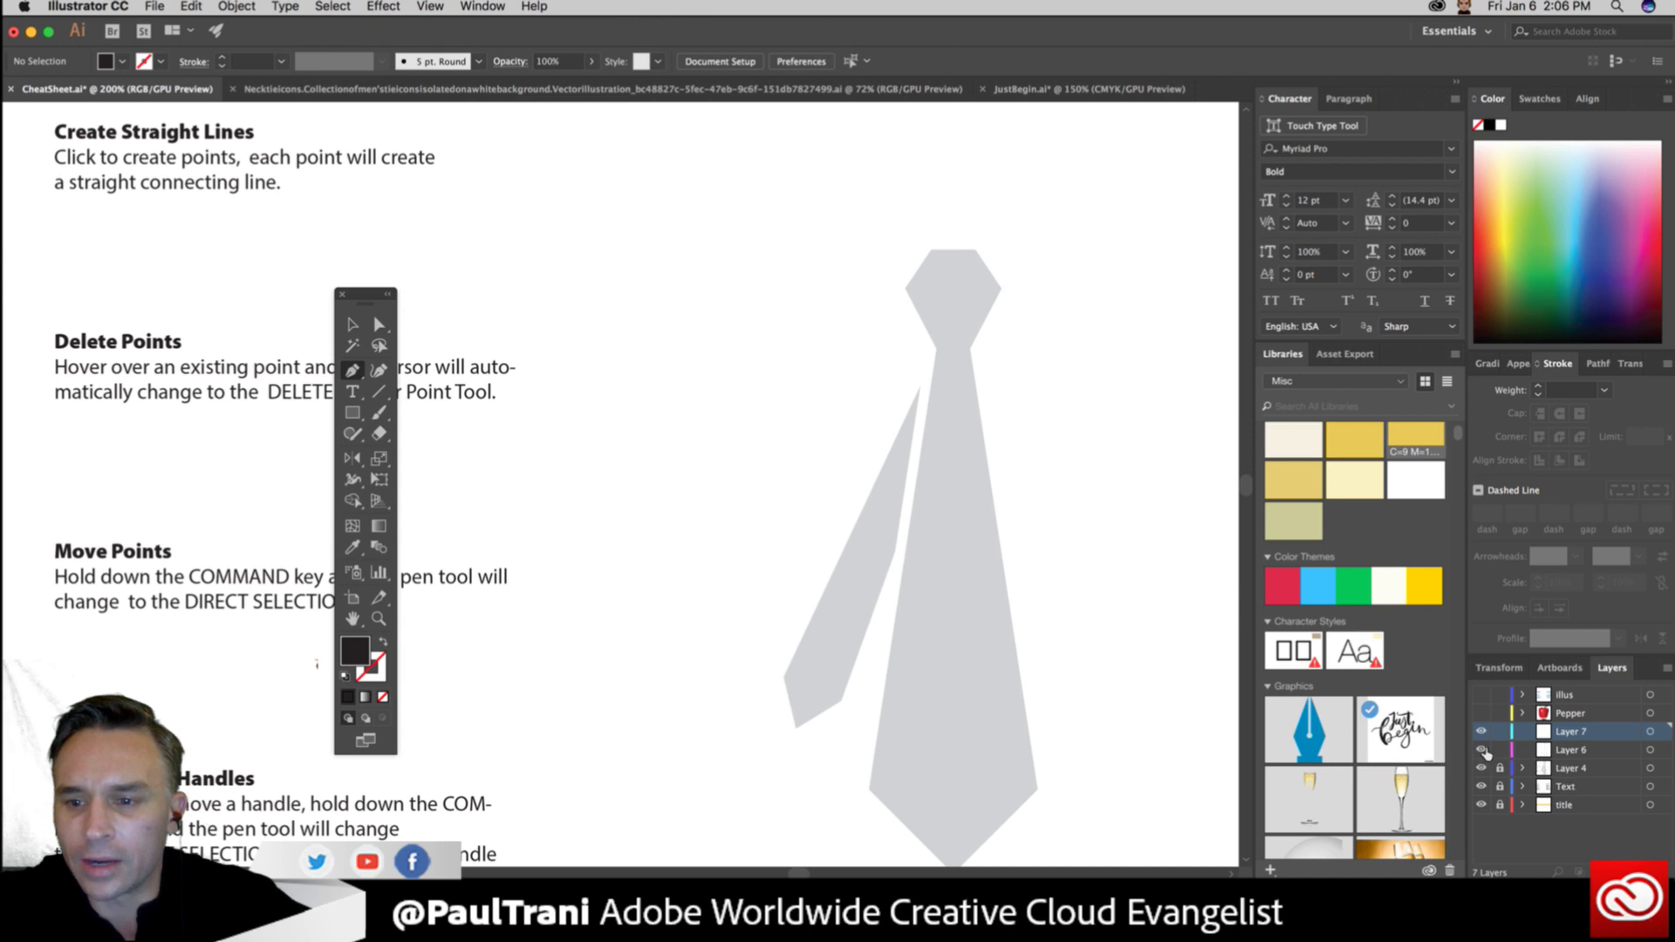
Trace the necktie with straight Pen tool segments from the knot's upper-left corner down its right side to the bottom tip.
click(931, 250)
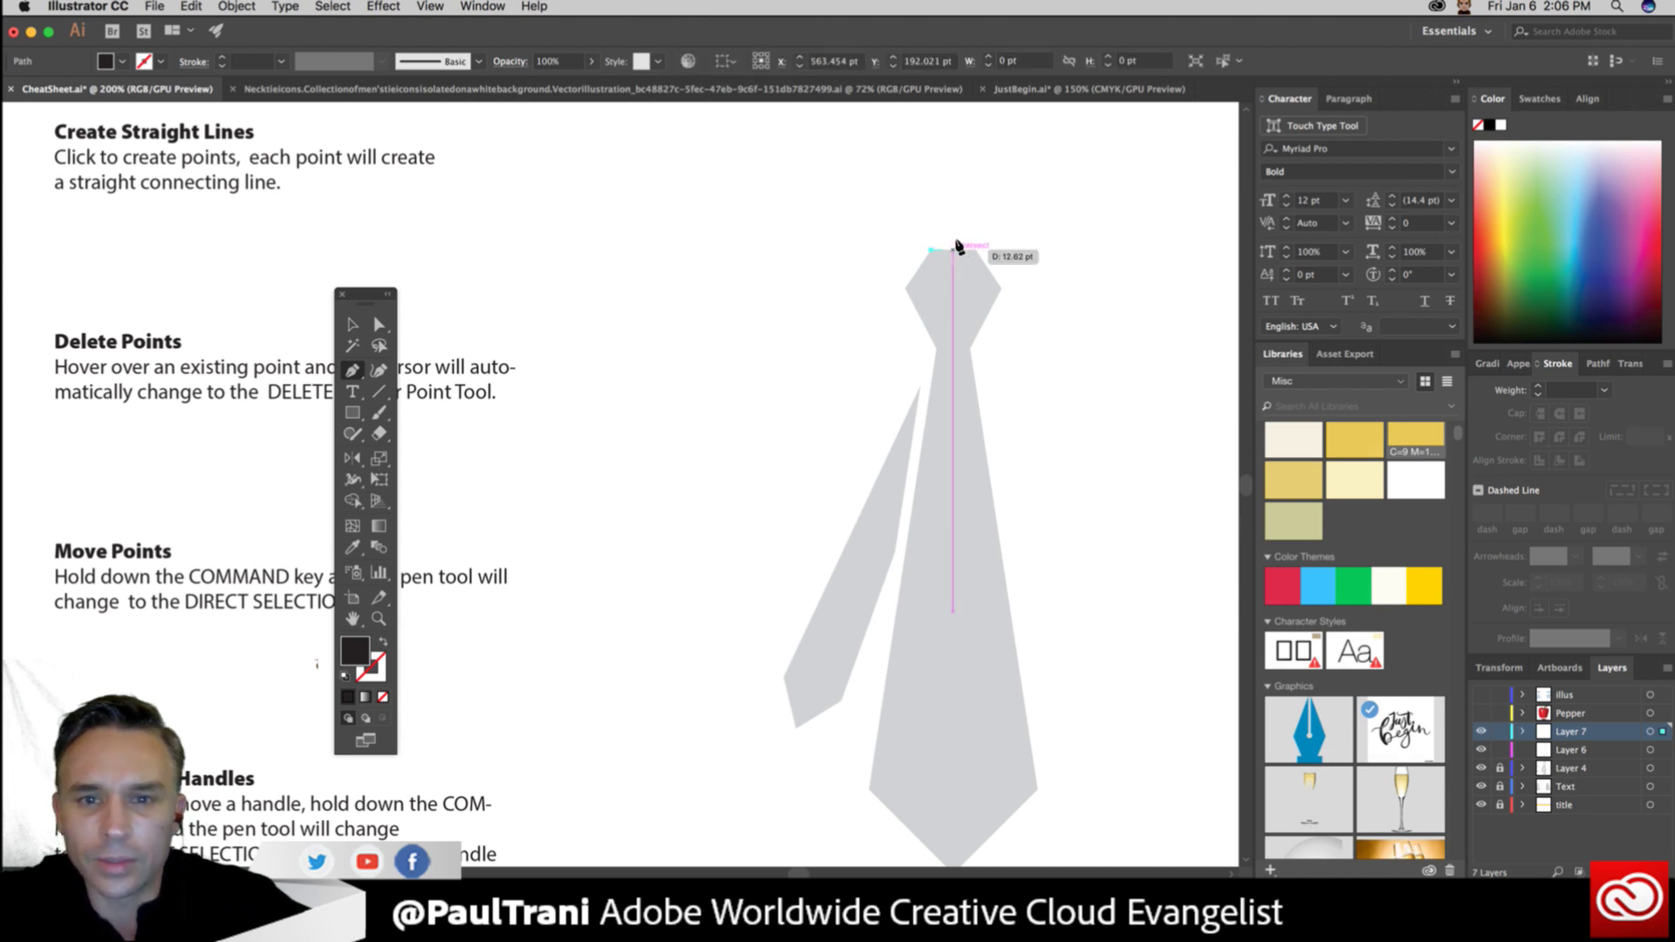
click(976, 249)
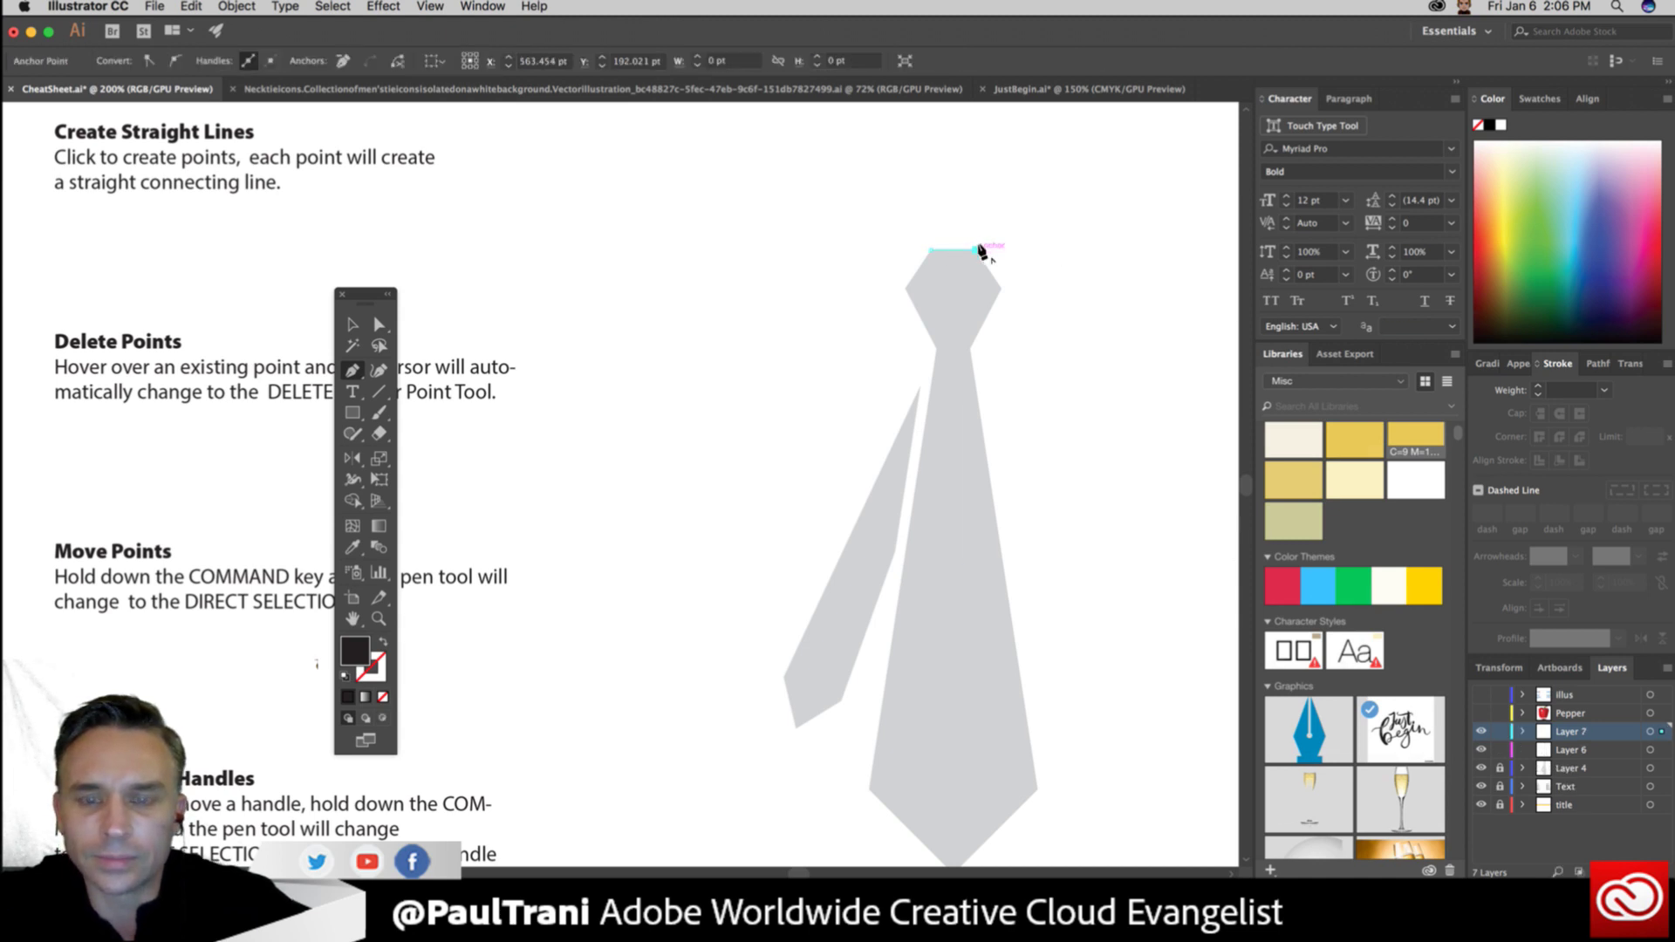
click(1001, 288)
click(970, 346)
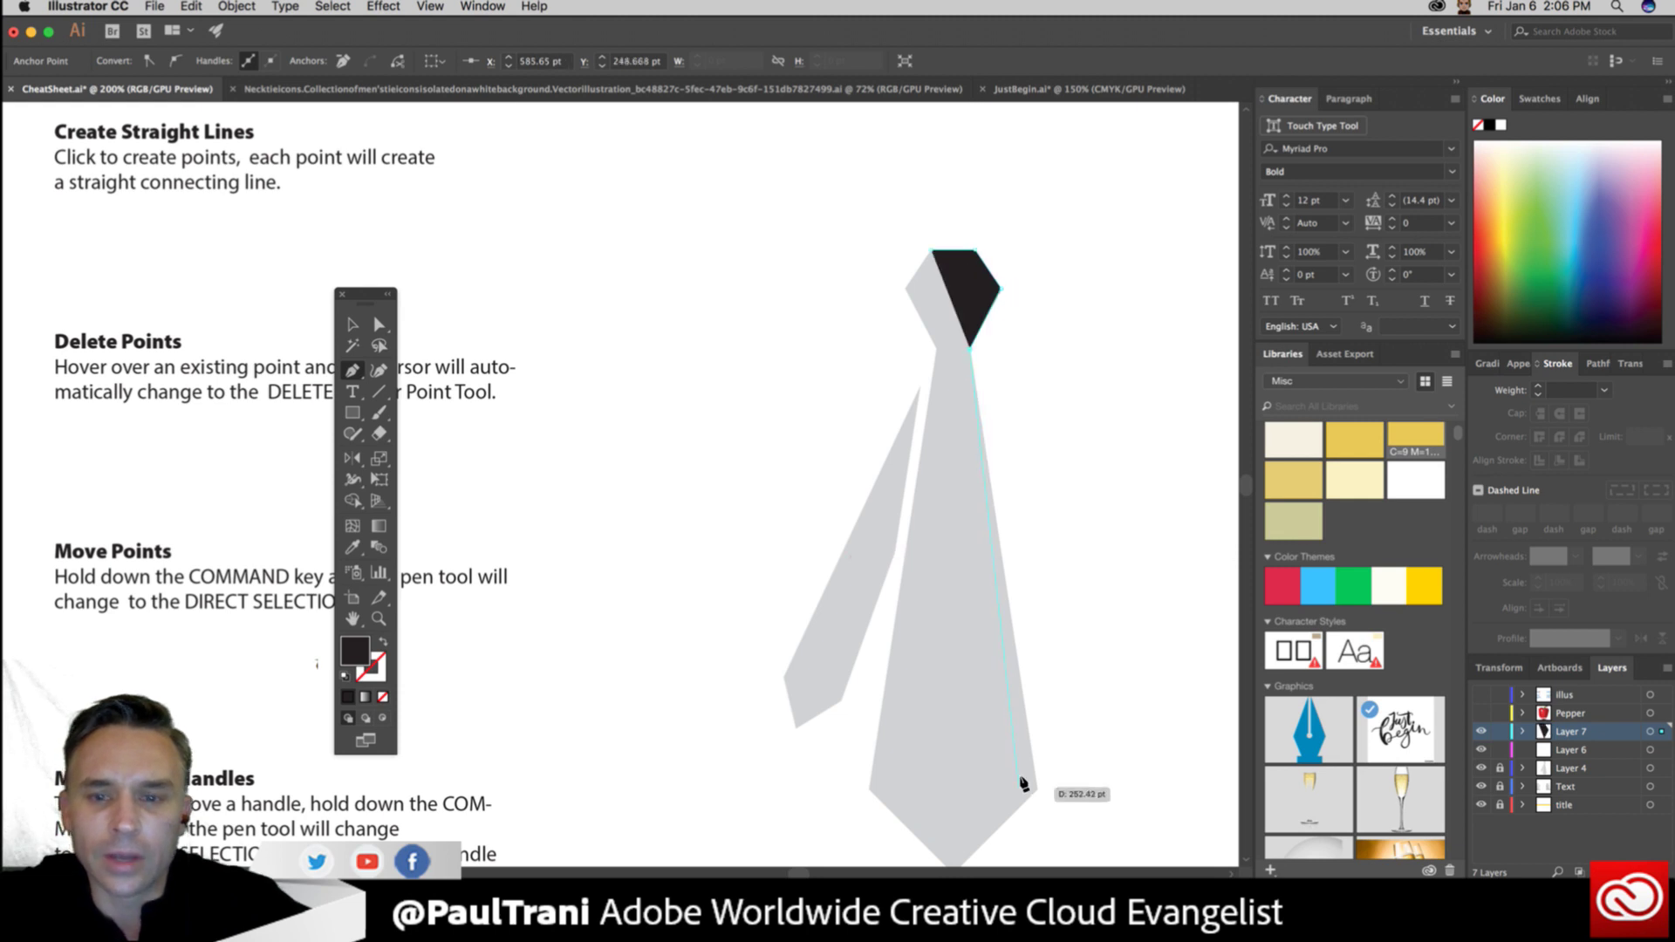
click(1043, 785)
scroll(947, 767, down, 3)
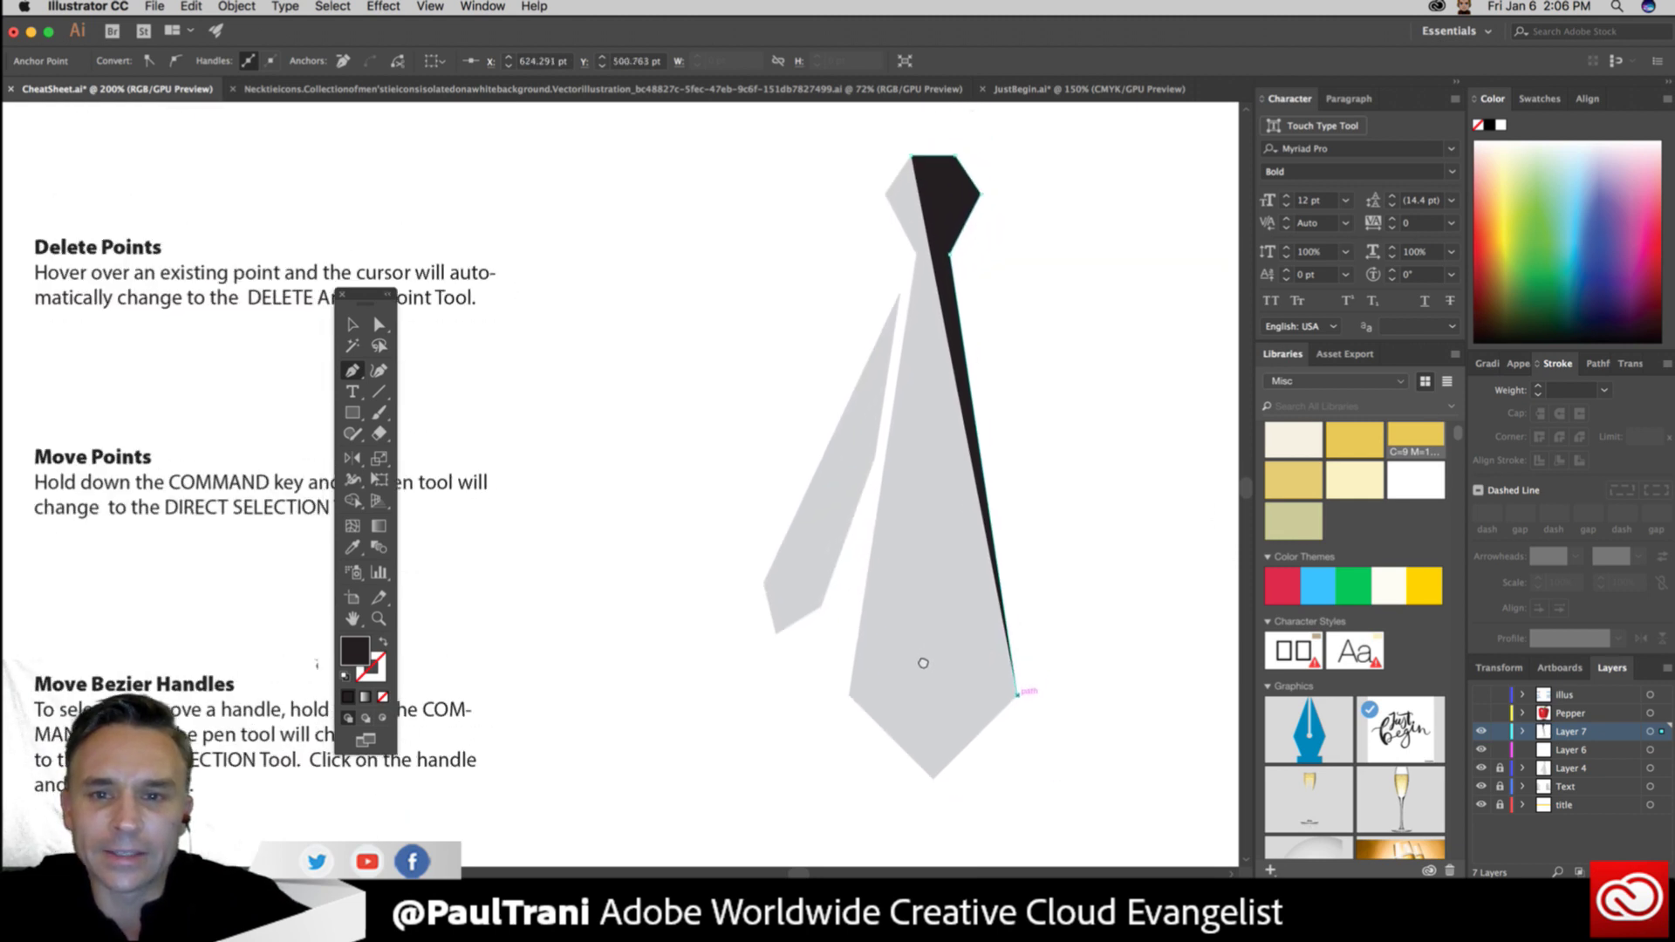
click(930, 776)
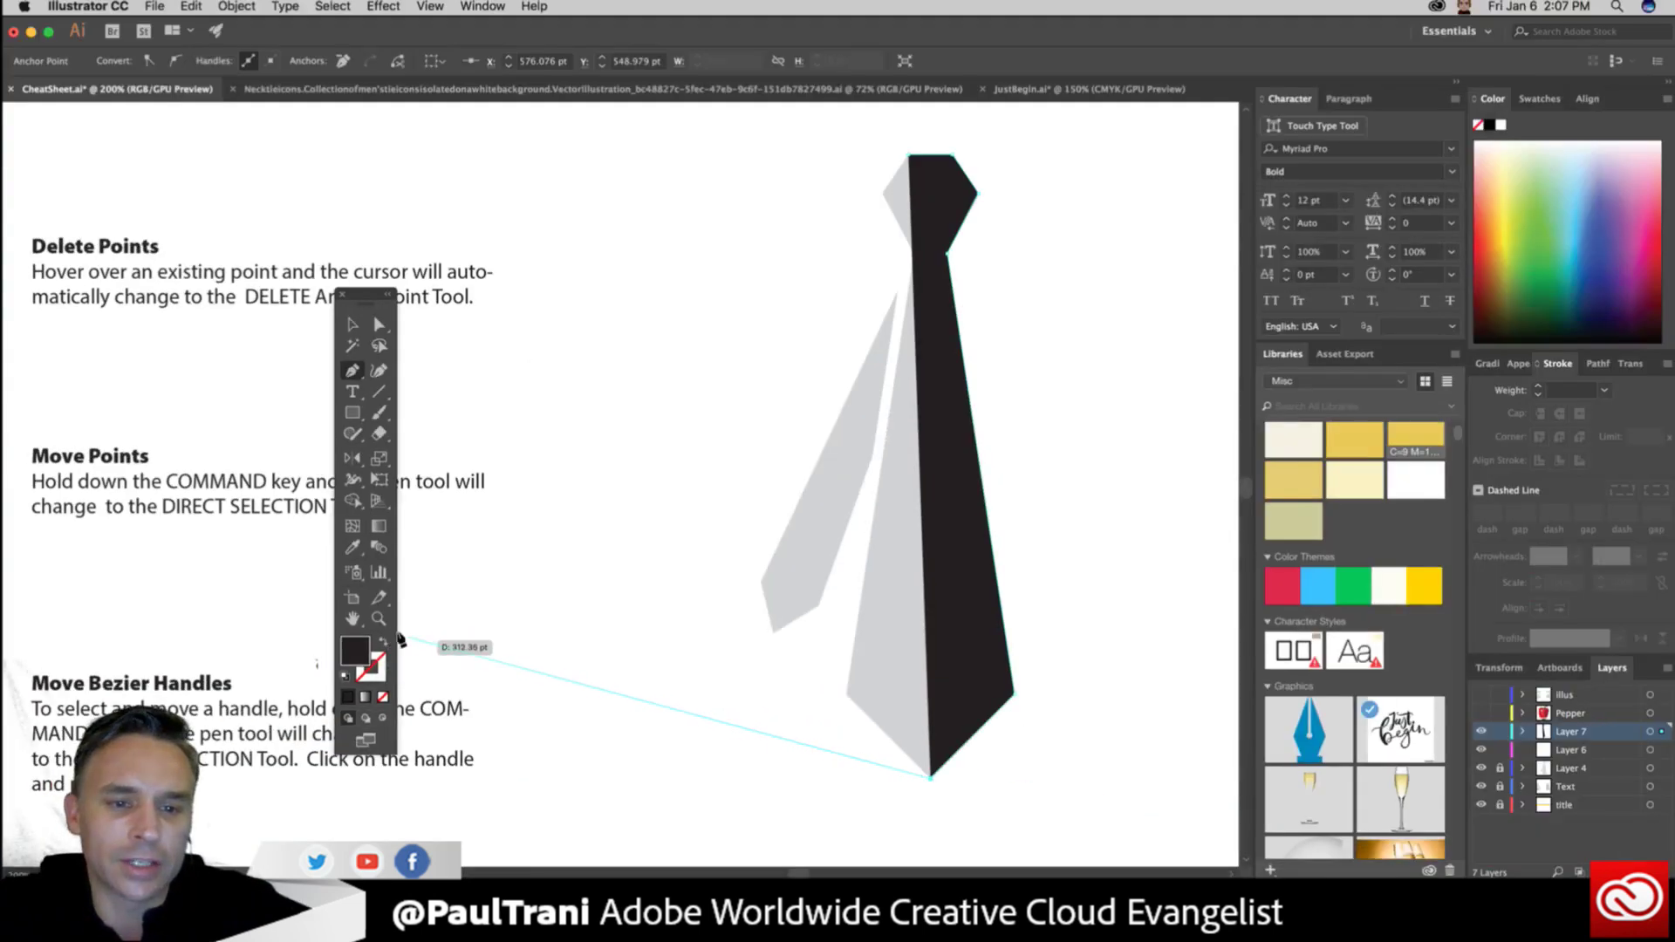
Swap the traced path's fill and stroke and set the stroke weight to 7 px.
click(381, 640)
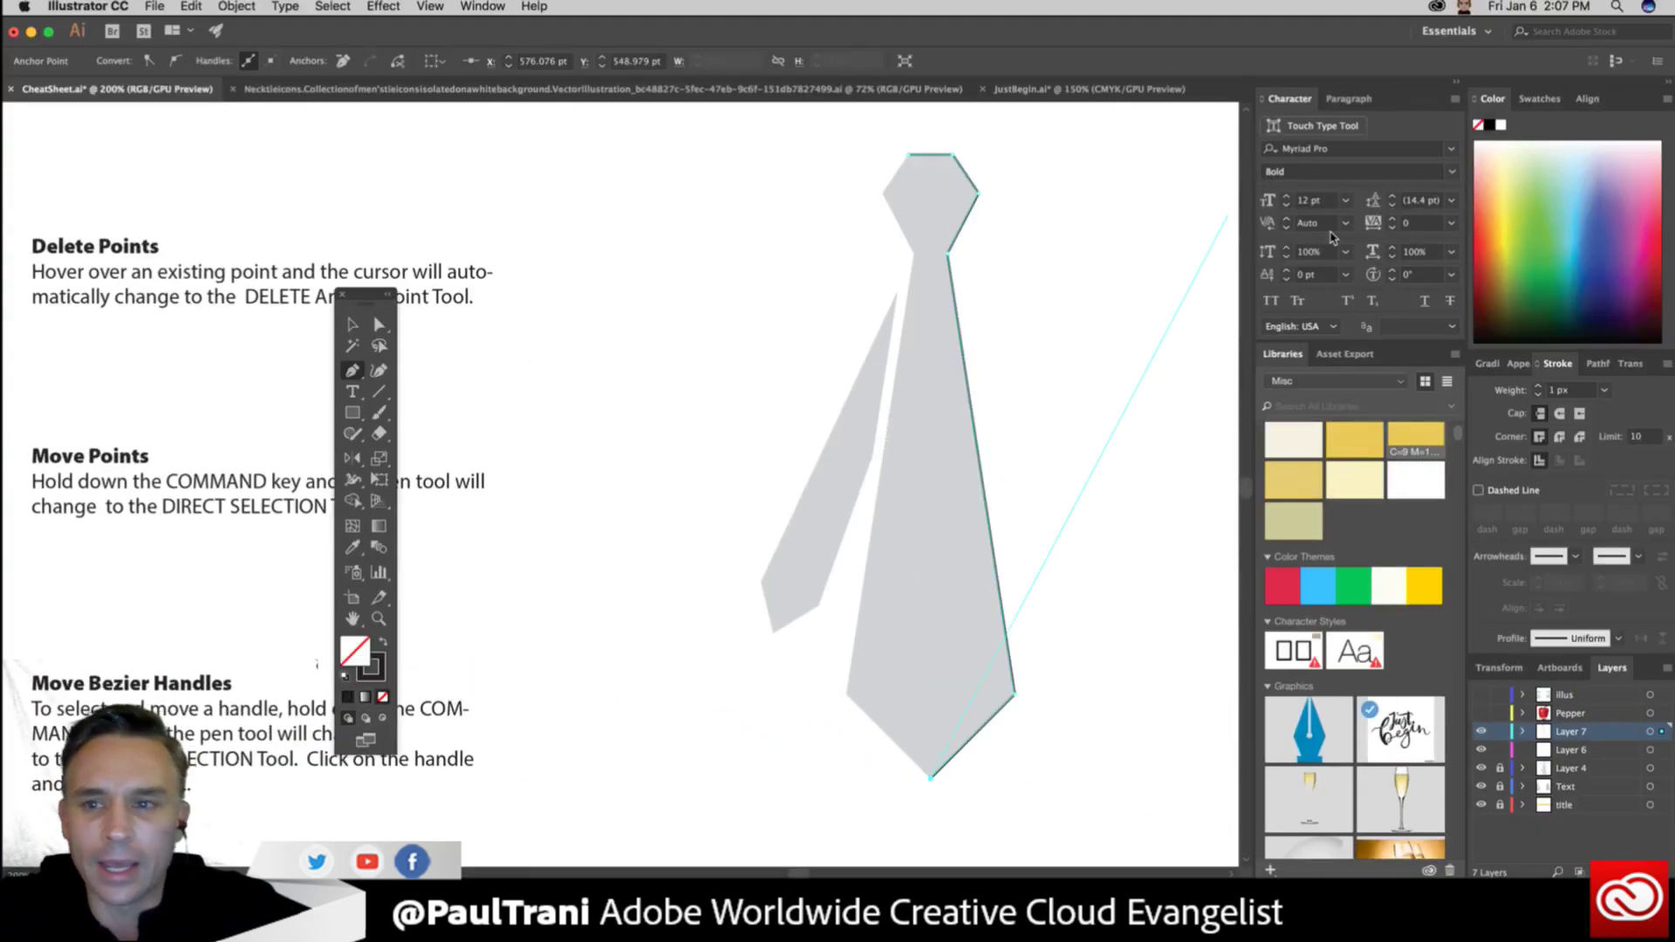
click(1537, 387)
click(1537, 387)
click(1537, 388)
click(1538, 387)
click(1537, 387)
click(1537, 388)
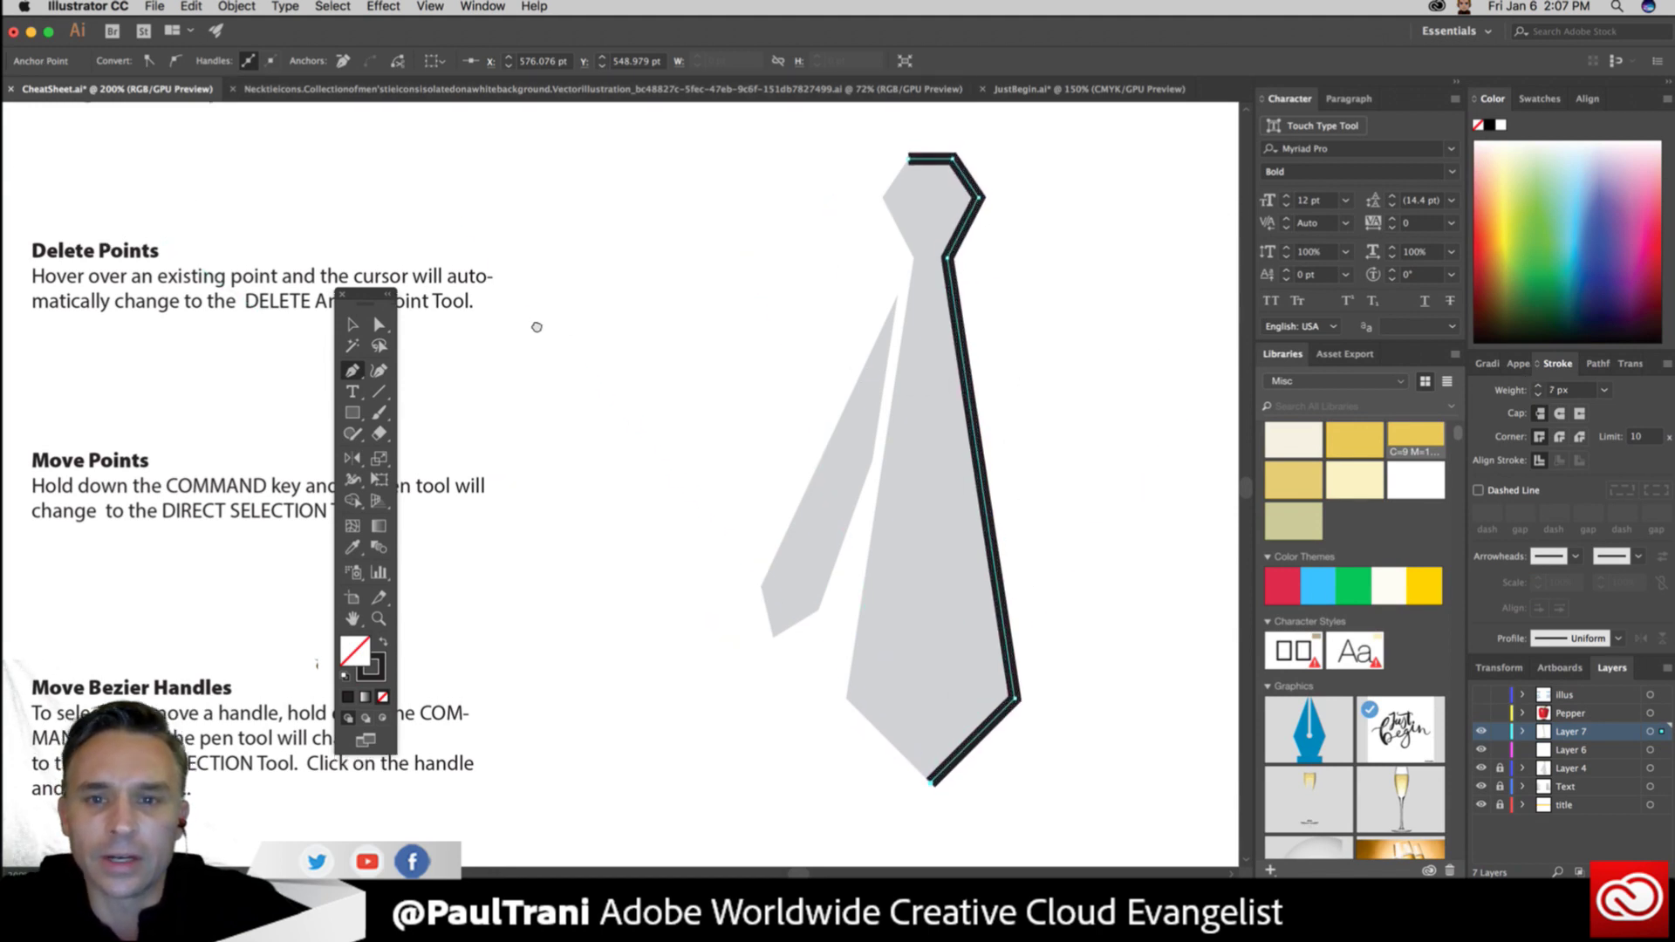
Trace the necktie's left side up from the bottom tip and close the path at the knot's starting corner.
drag(536, 327, 520, 340)
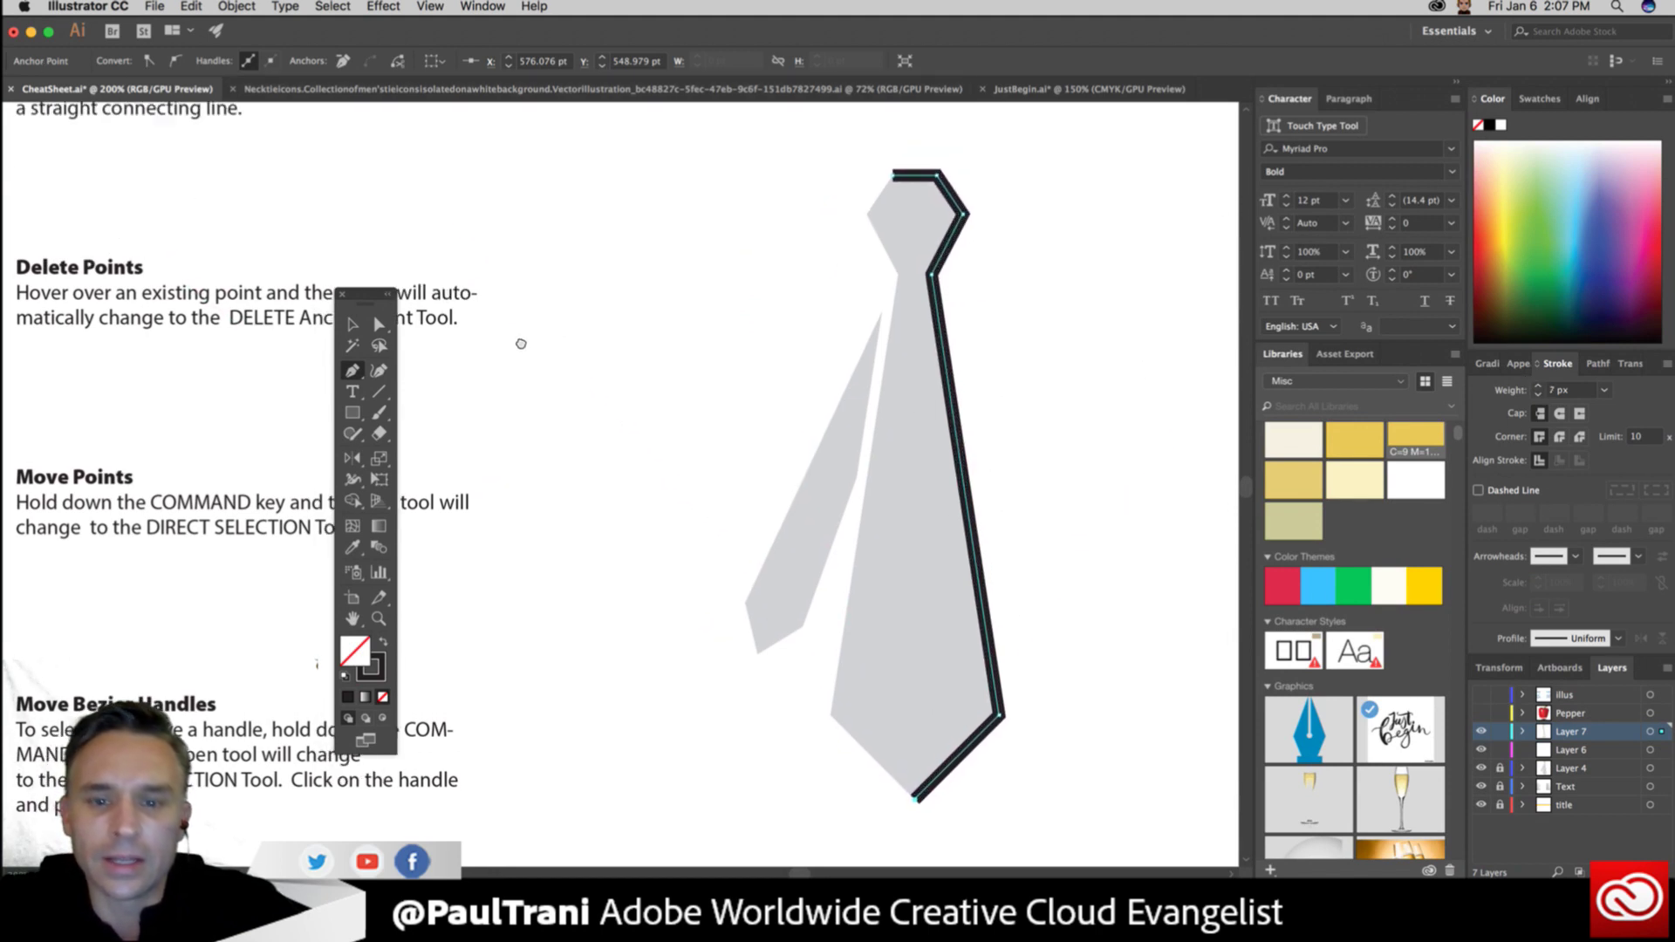
click(830, 711)
click(897, 275)
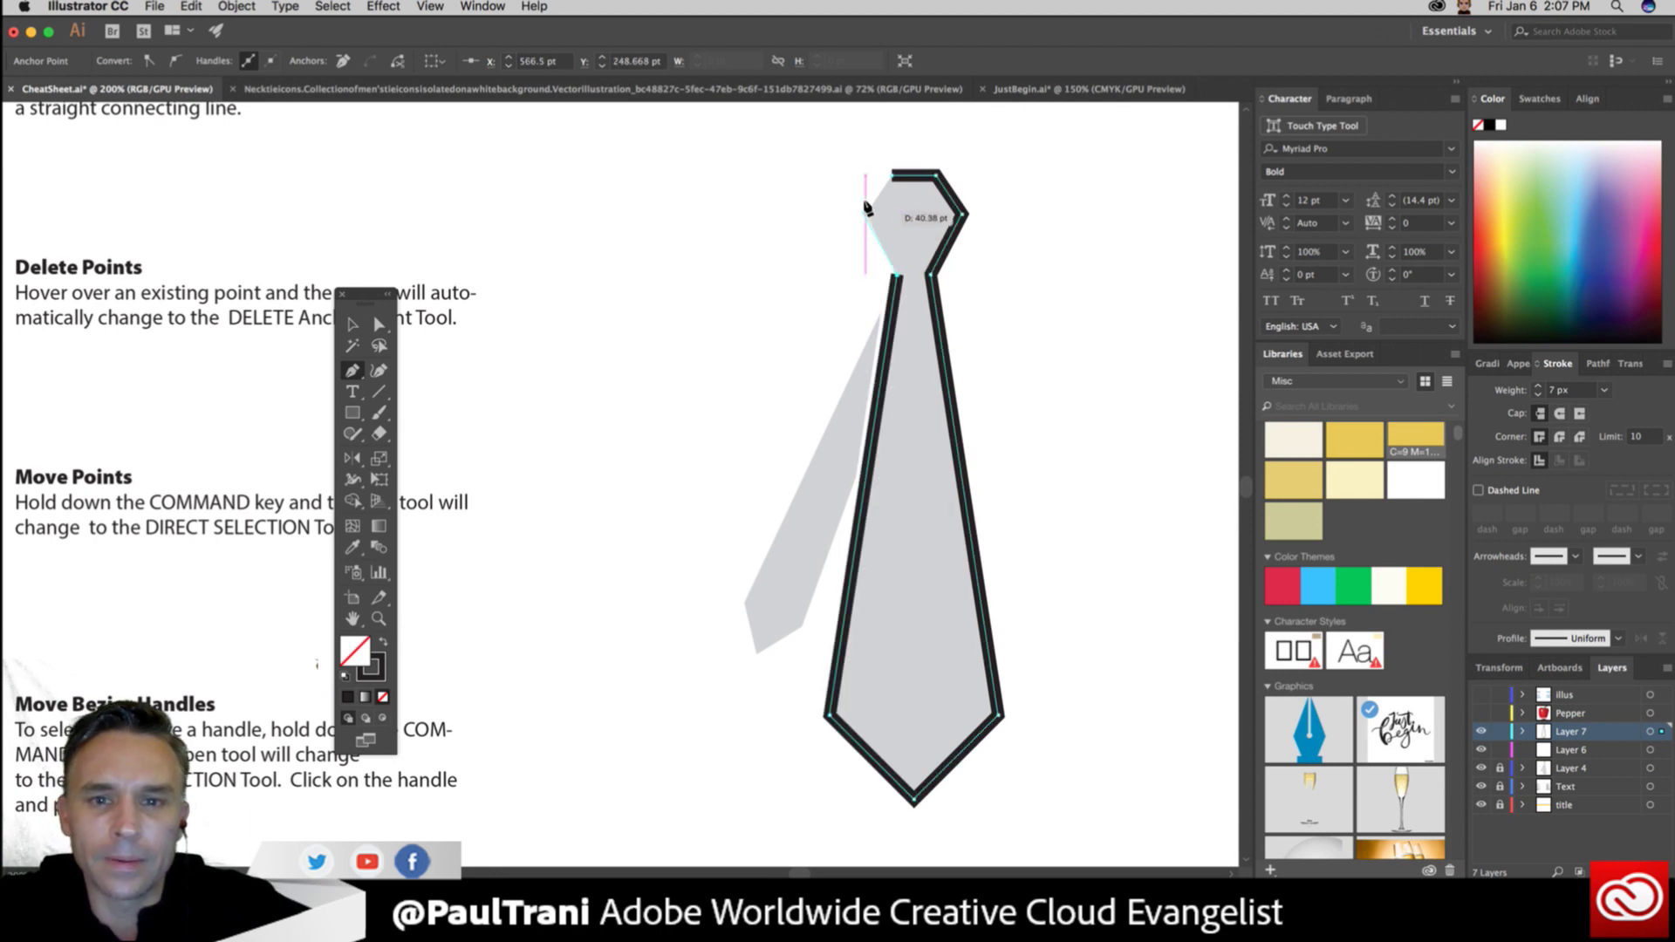
click(862, 214)
click(891, 173)
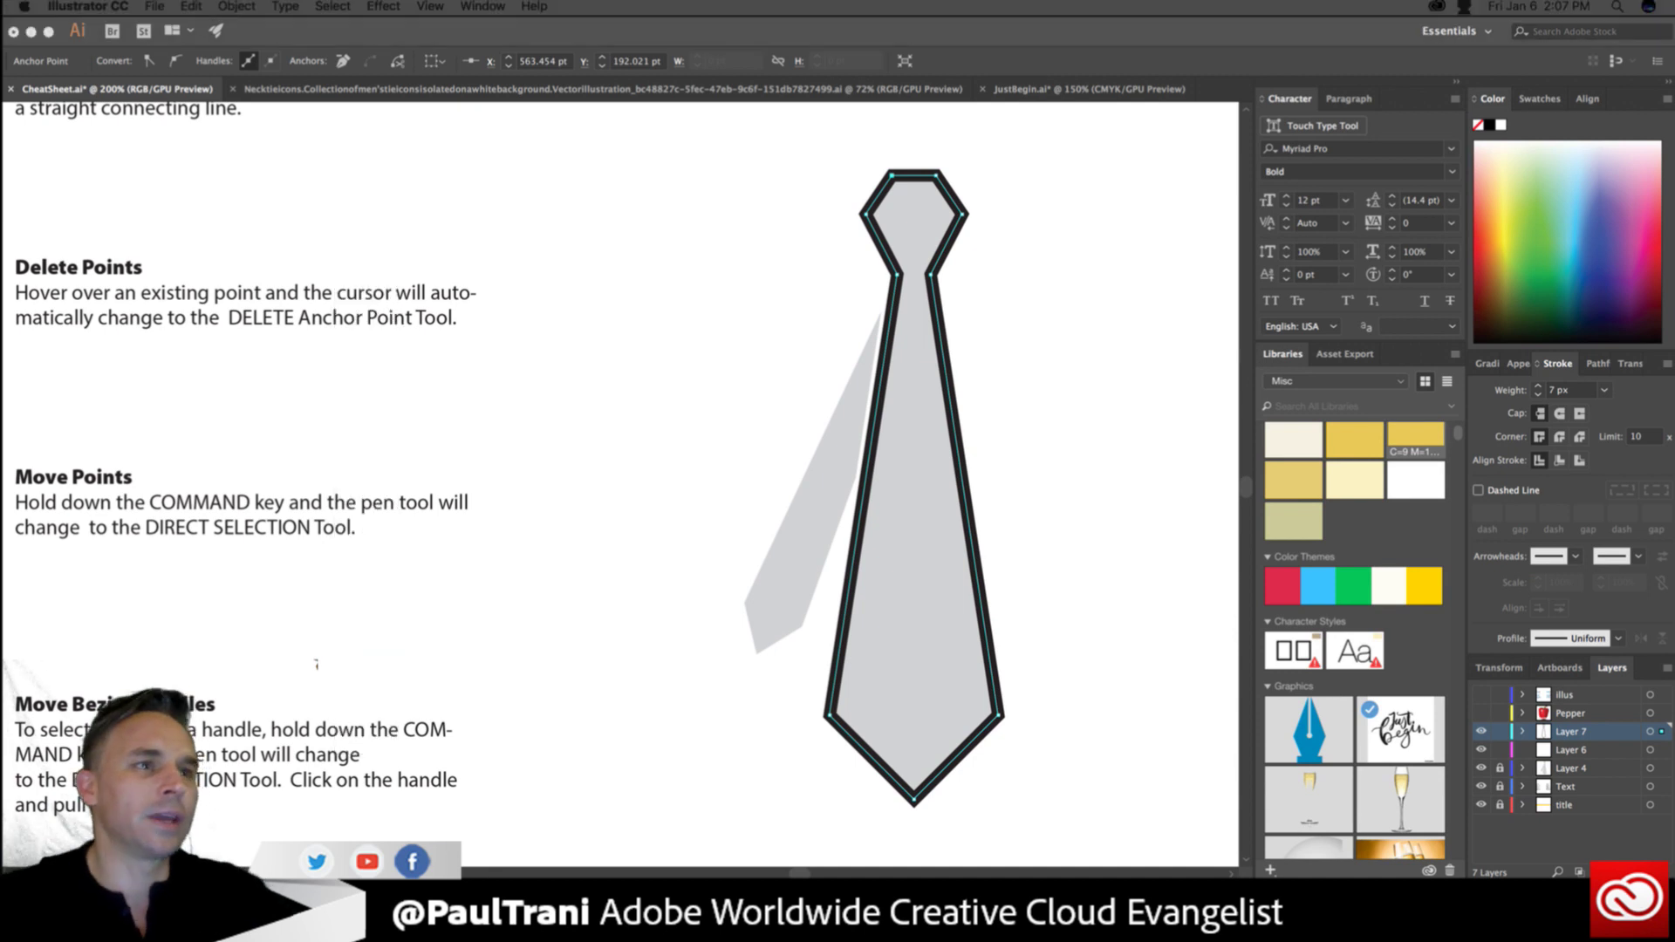
Swap the necktie's fill and stroke to a solid fill and back to an outline, and float the stroke settings beside it.
click(964, 57)
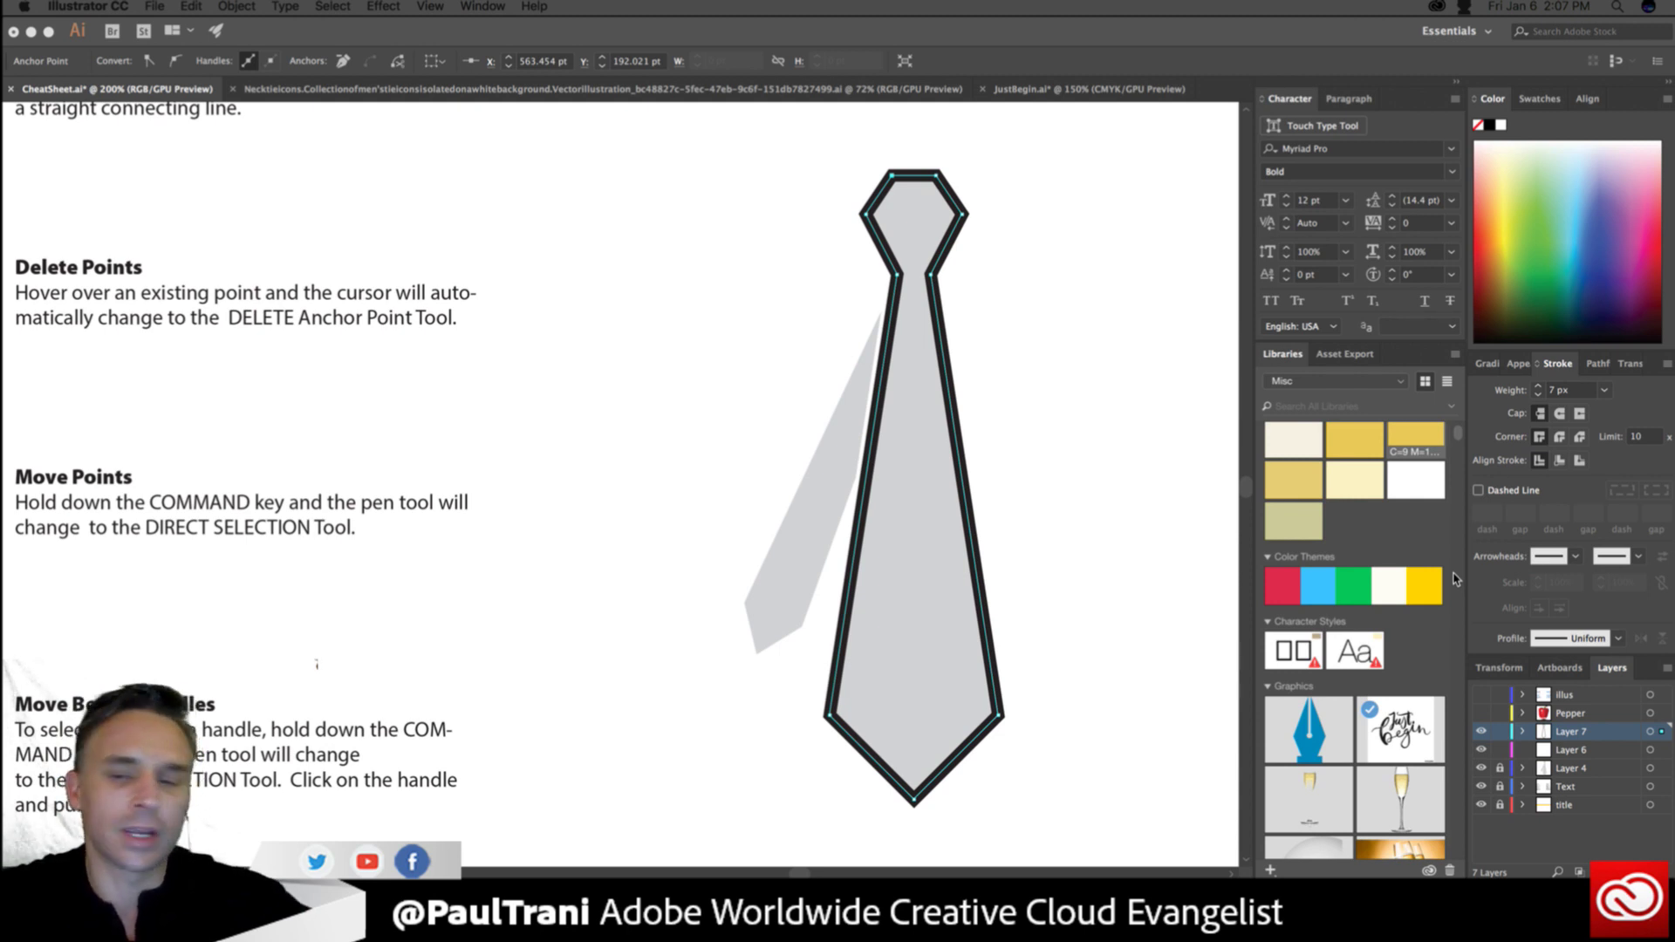
click(1581, 733)
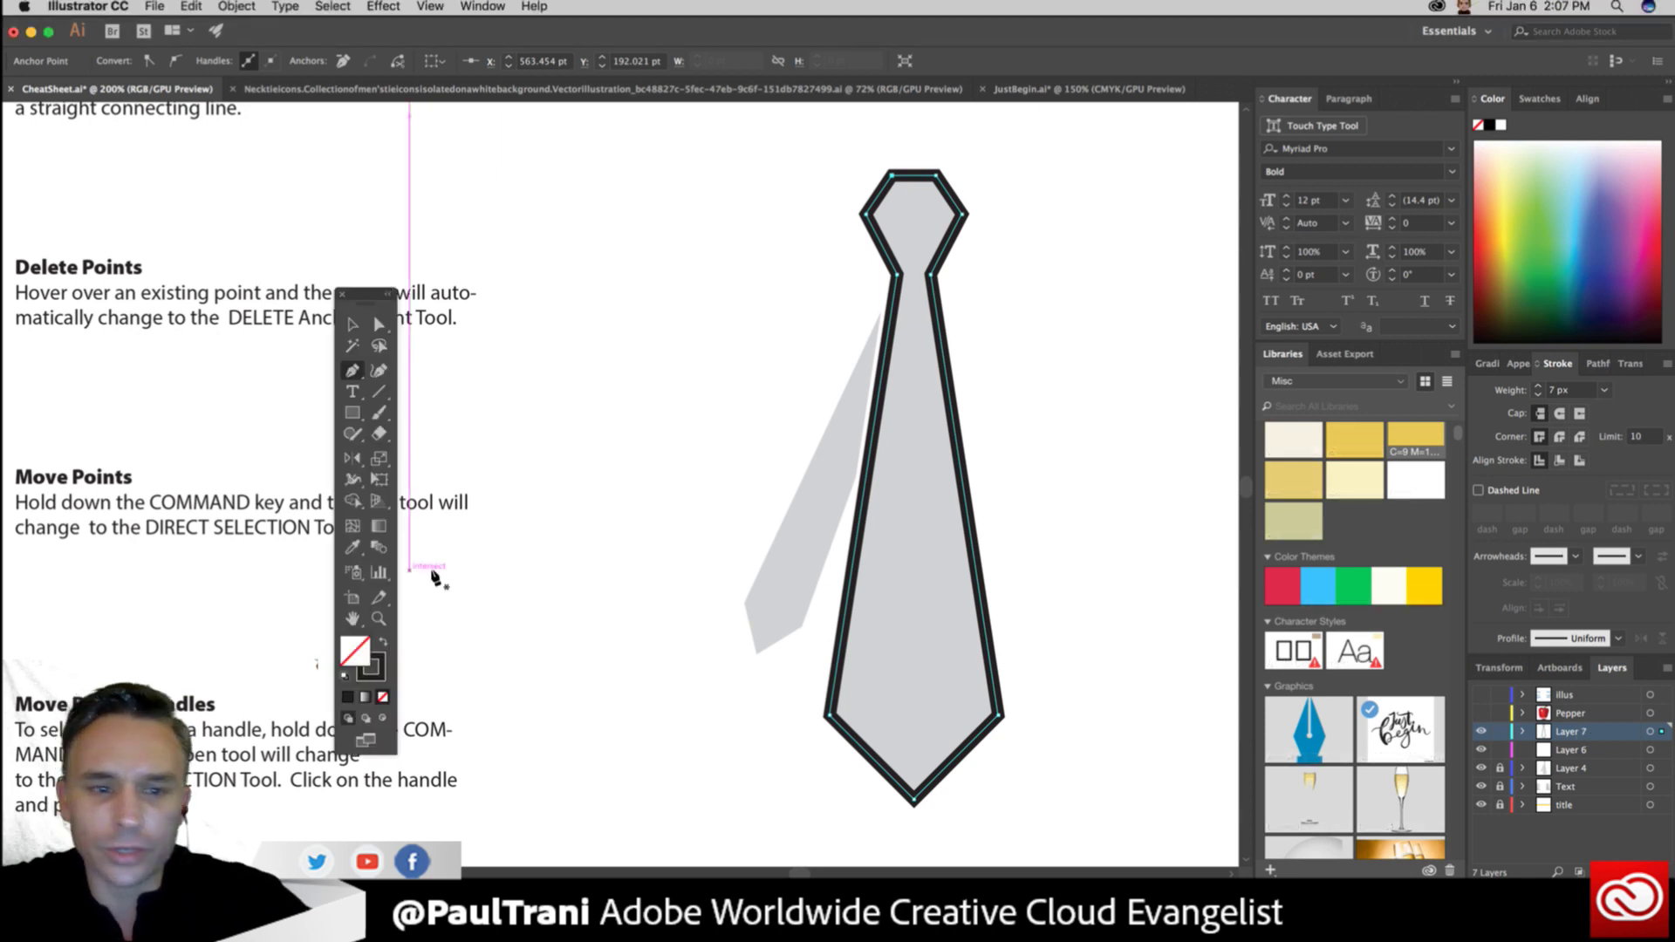
click(384, 643)
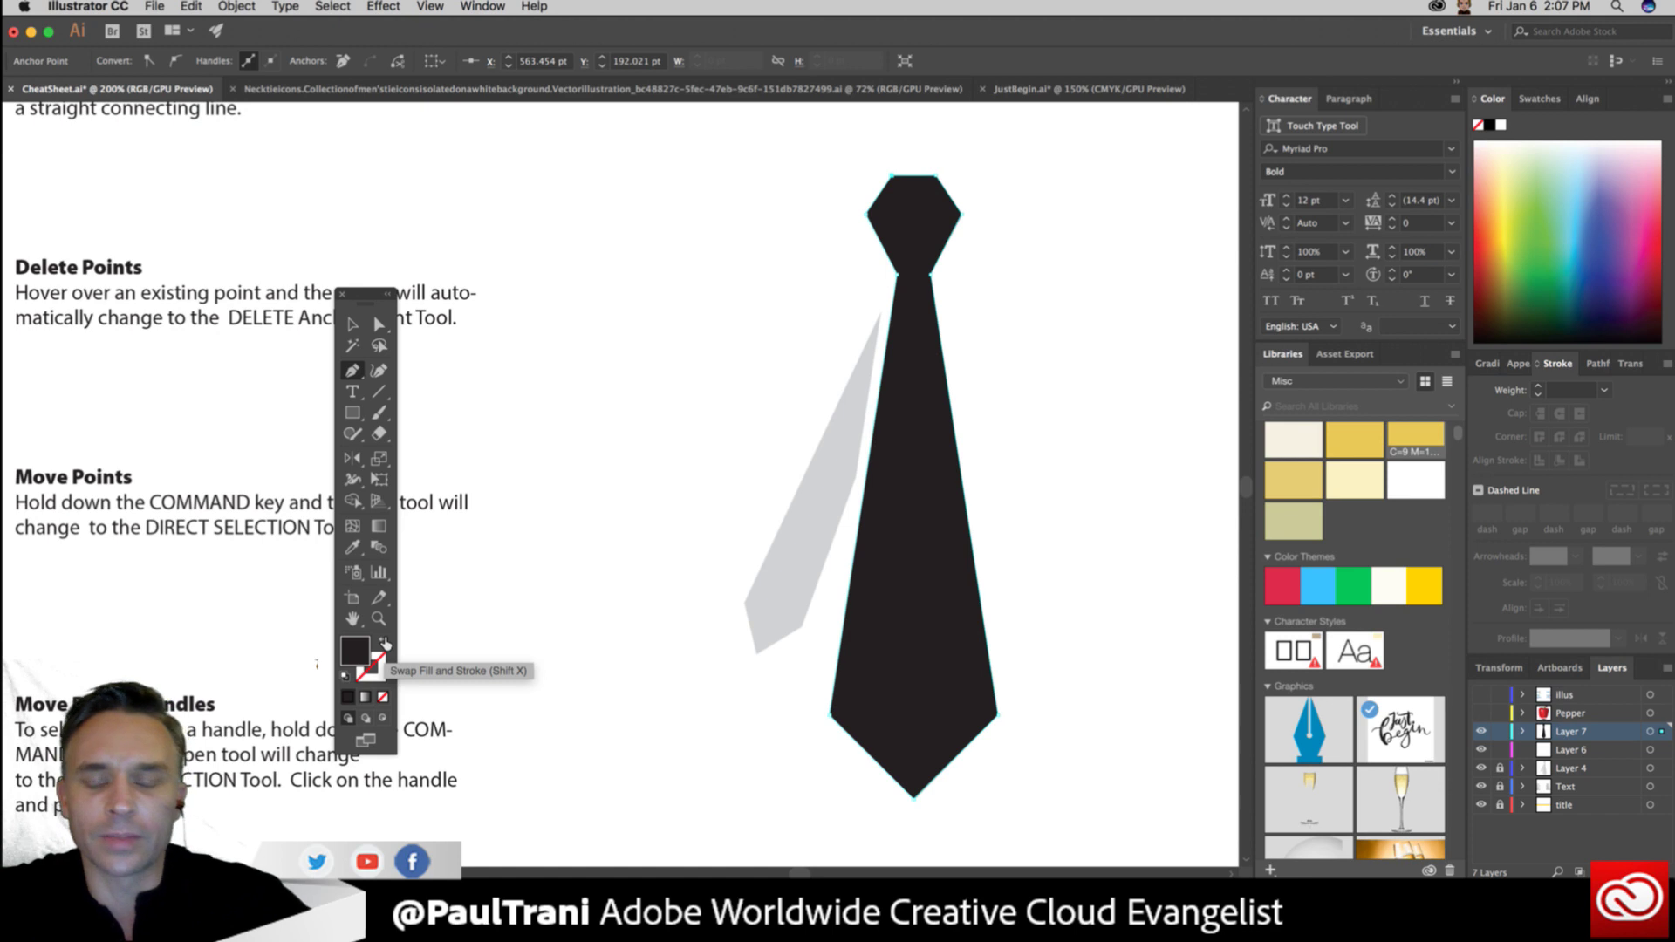
click(383, 643)
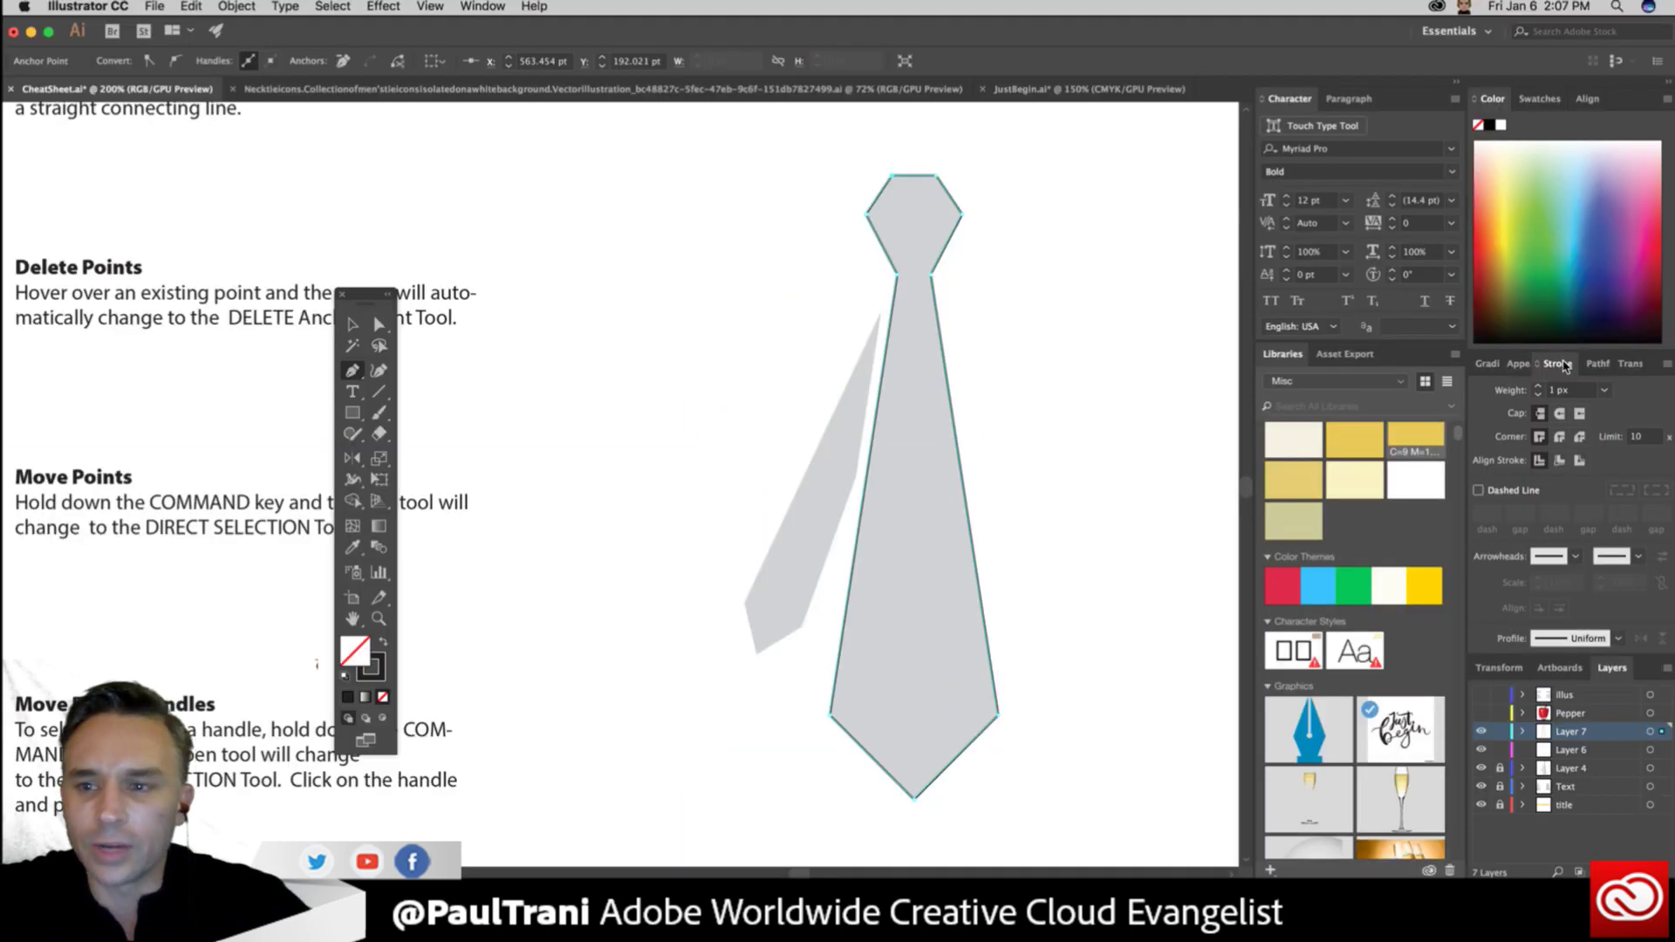
key(super+F10)
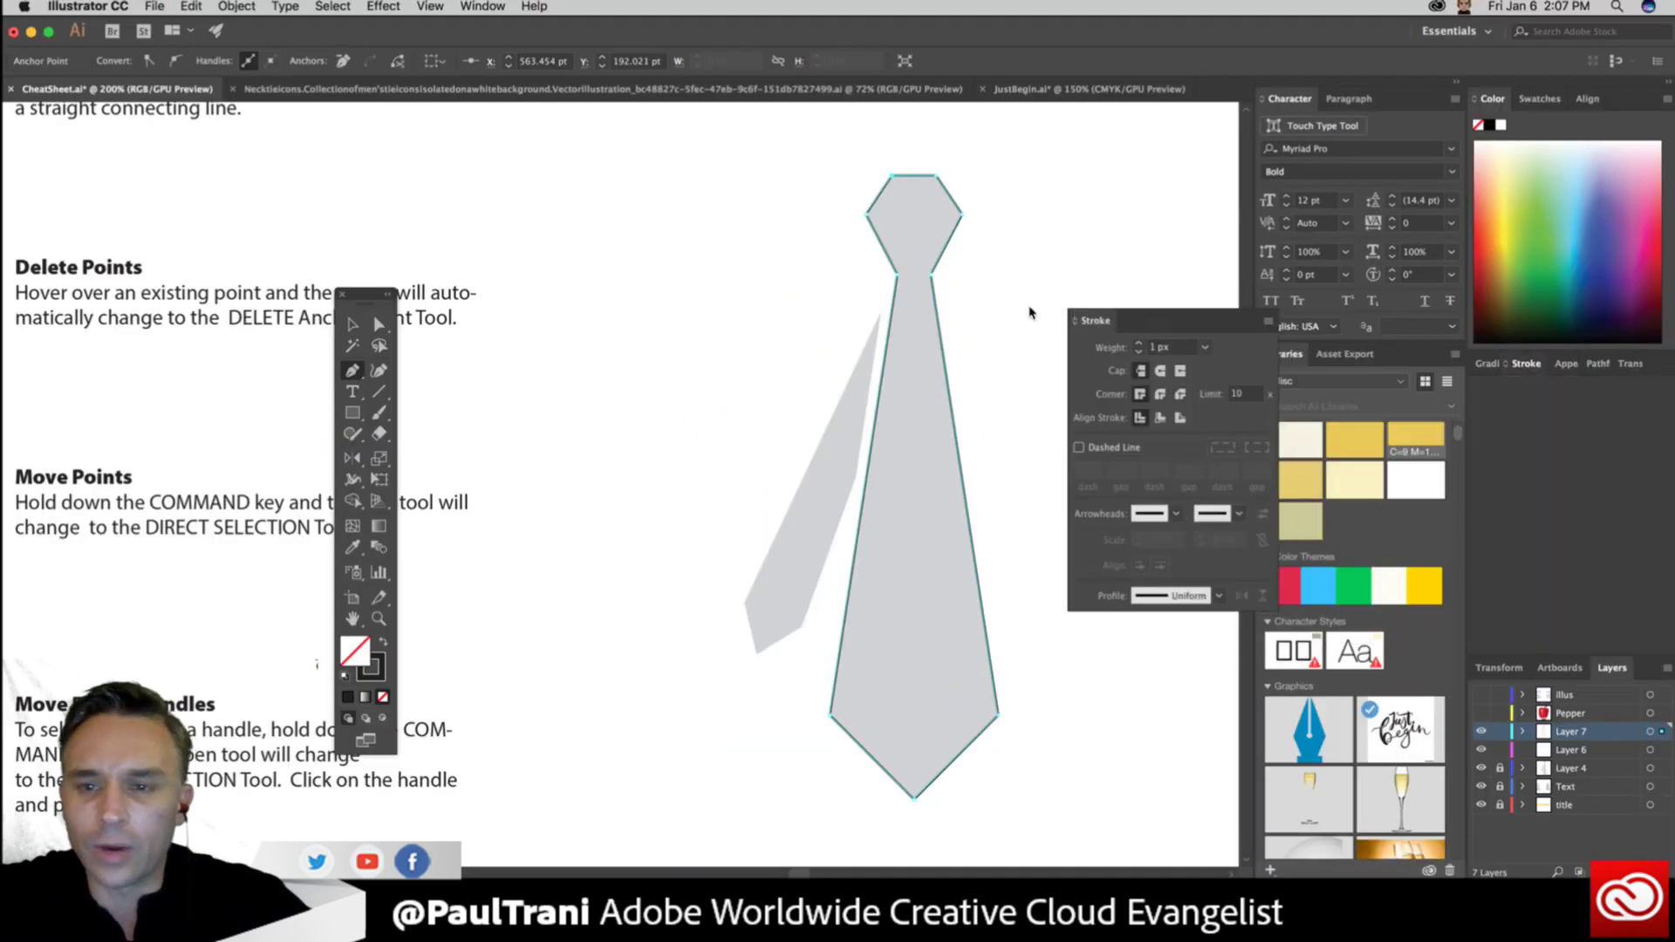
Place the stroke settings beside the necktie's knot and set the outline's stroke weight to 9 px.
drag(1078, 316, 1000, 310)
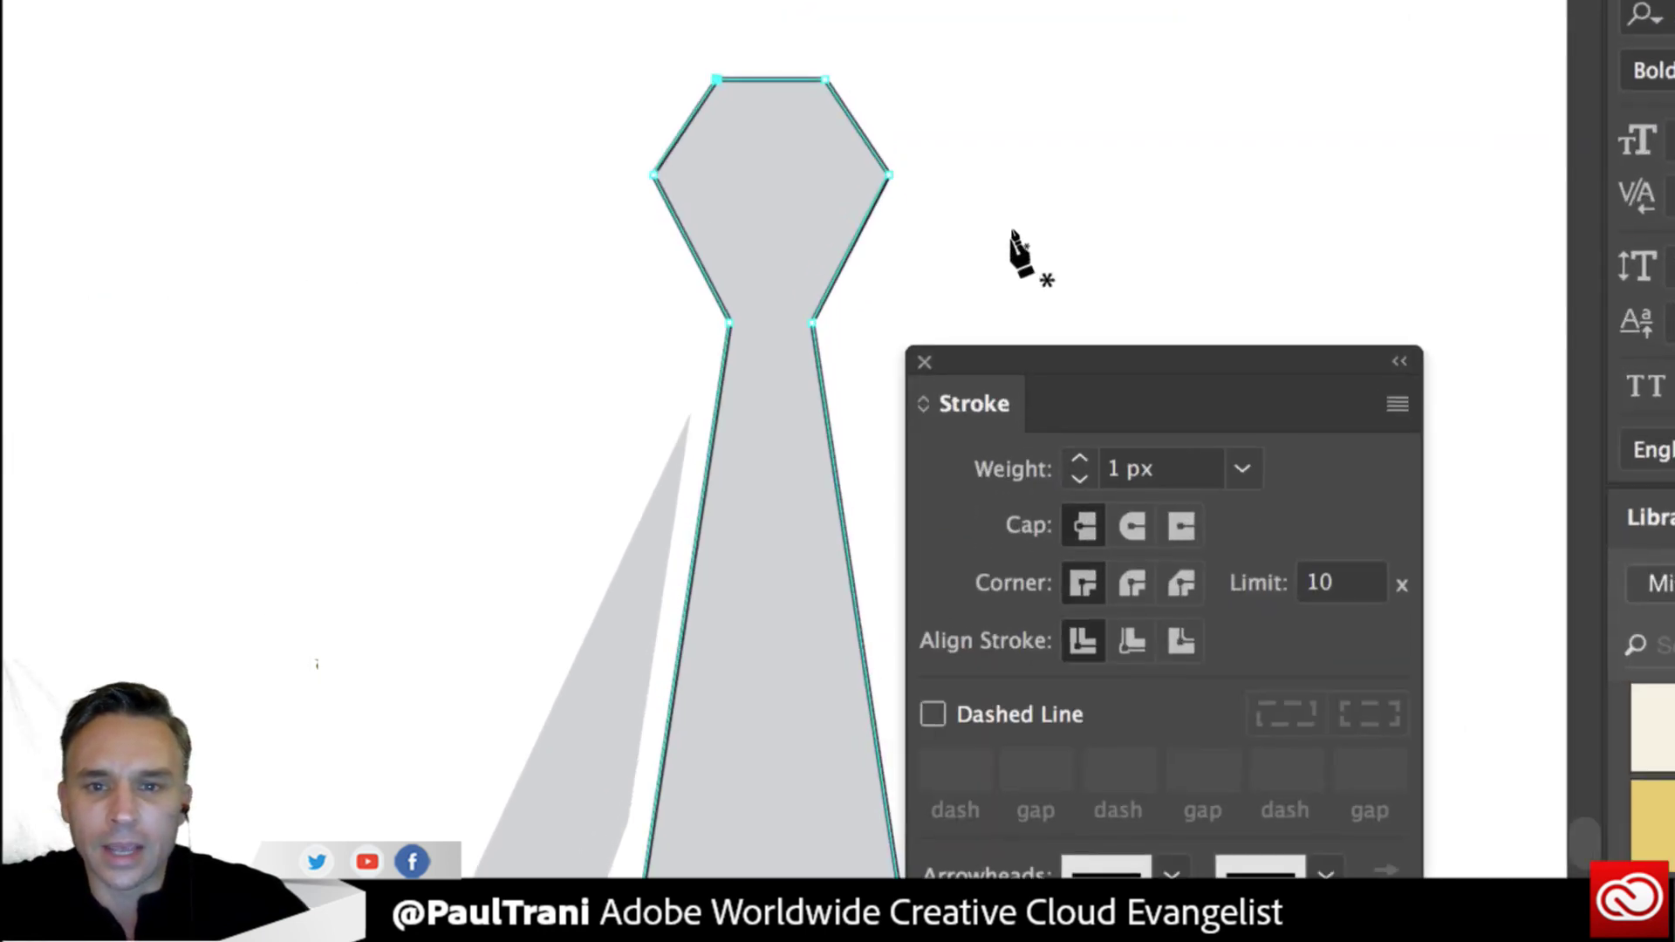
click(1081, 461)
click(1081, 462)
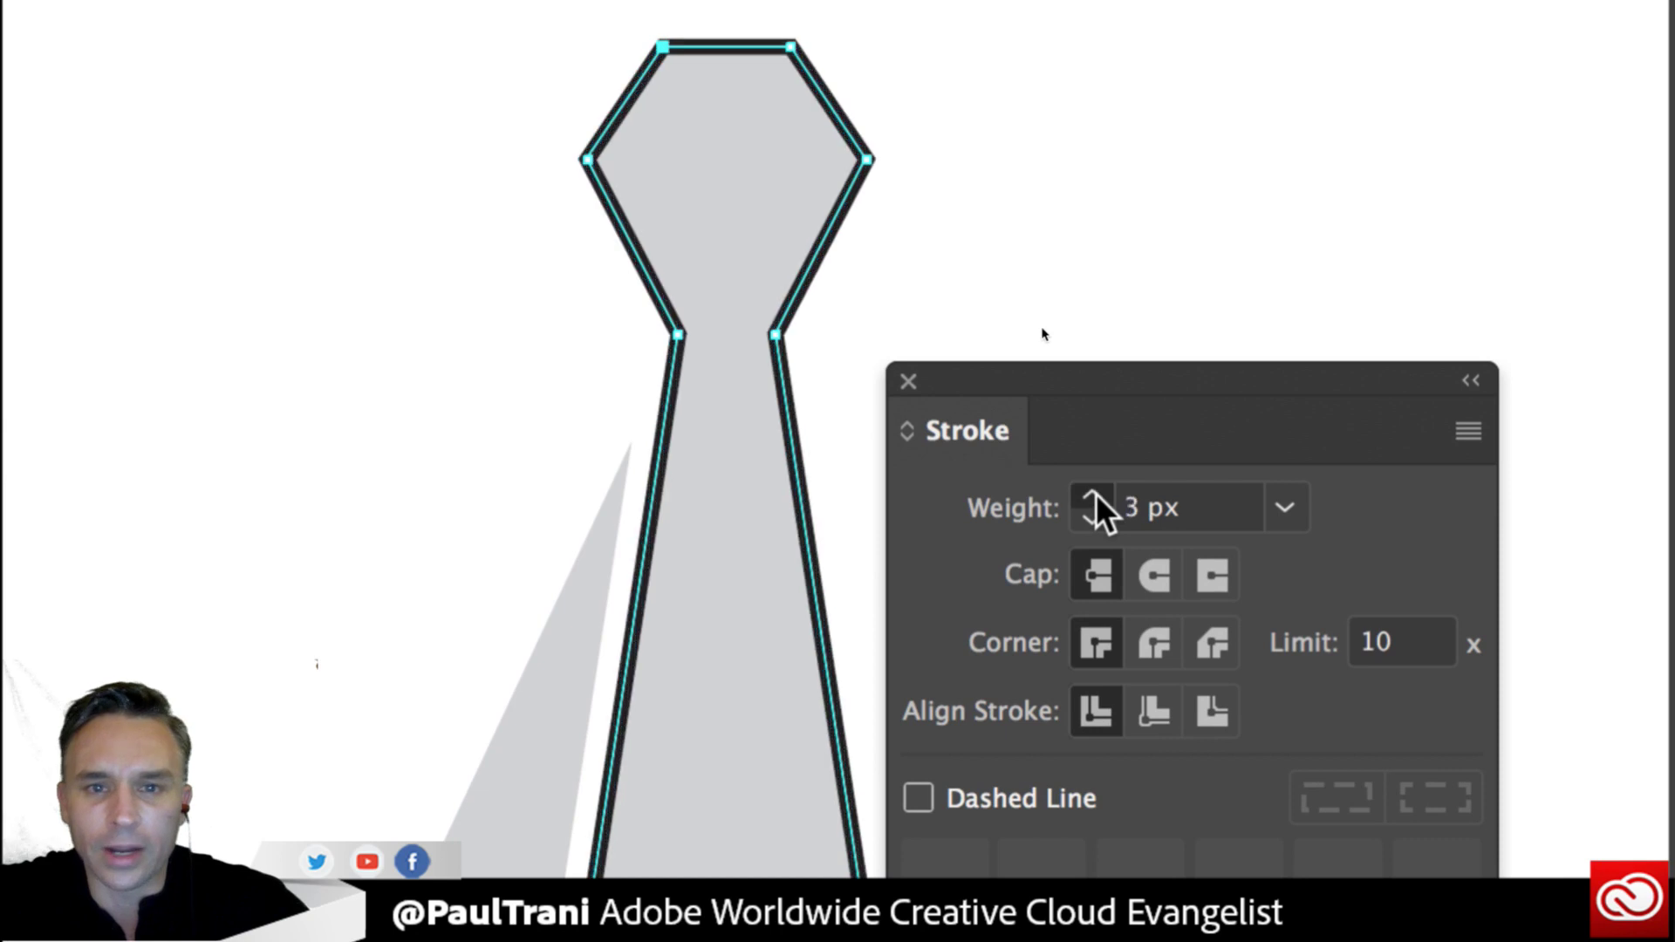
click(1081, 462)
click(1081, 461)
click(1081, 462)
click(1092, 496)
click(1092, 496)
click(1092, 495)
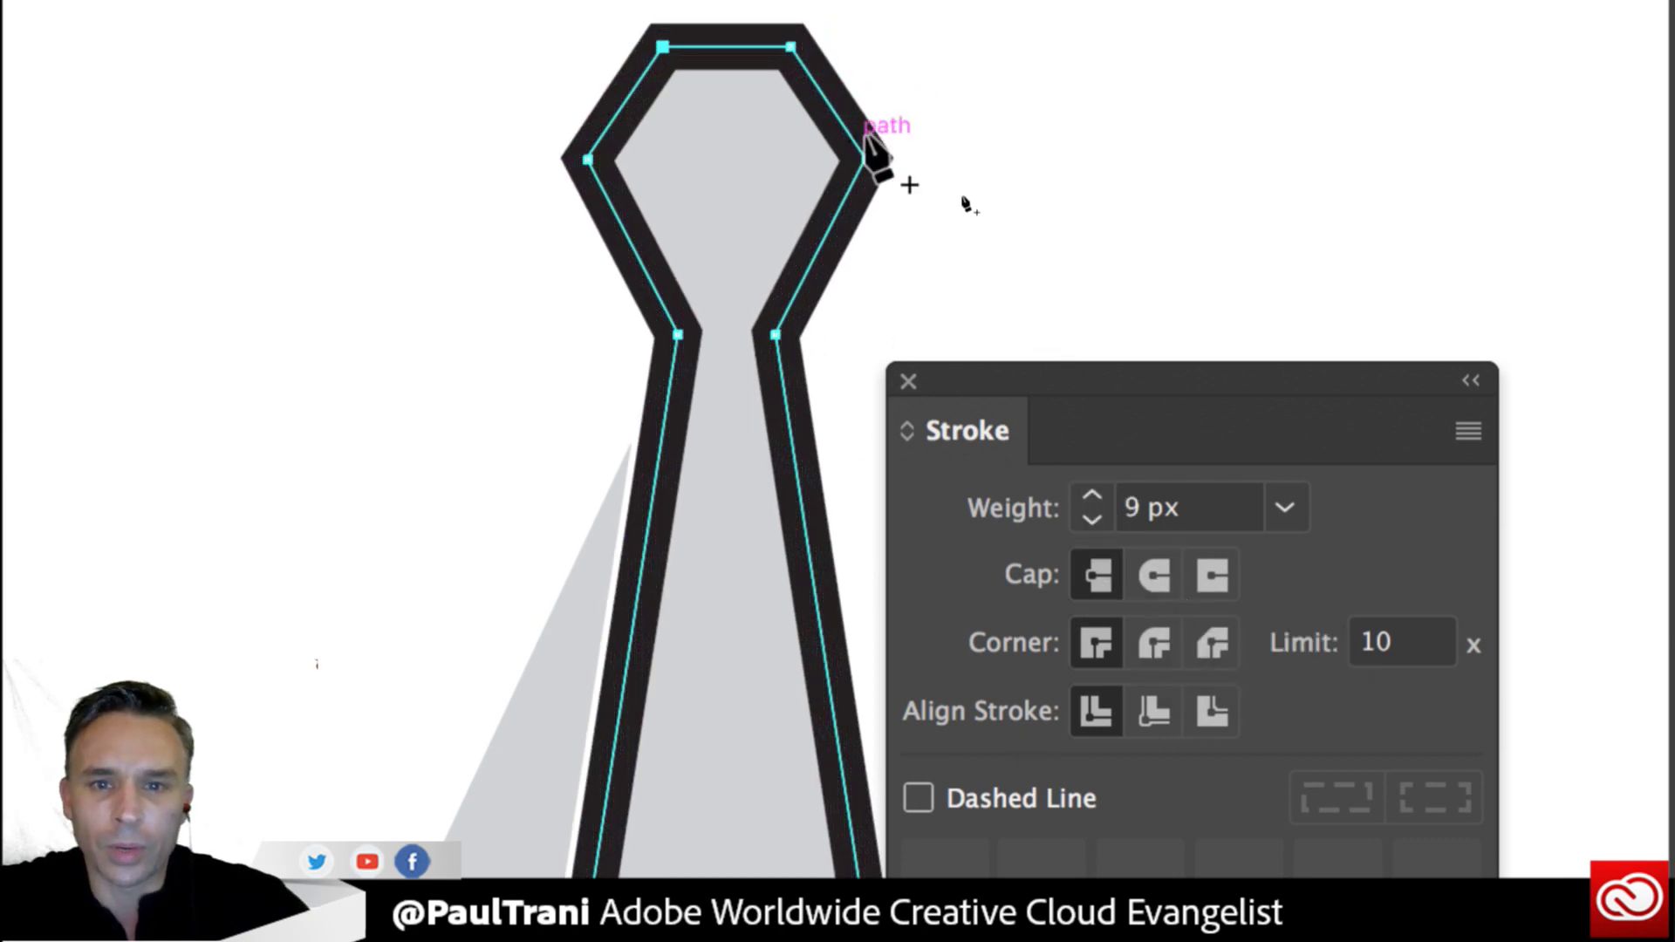
Give the necktie's outline round corner joins and round caps.
drag(940, 138, 879, 299)
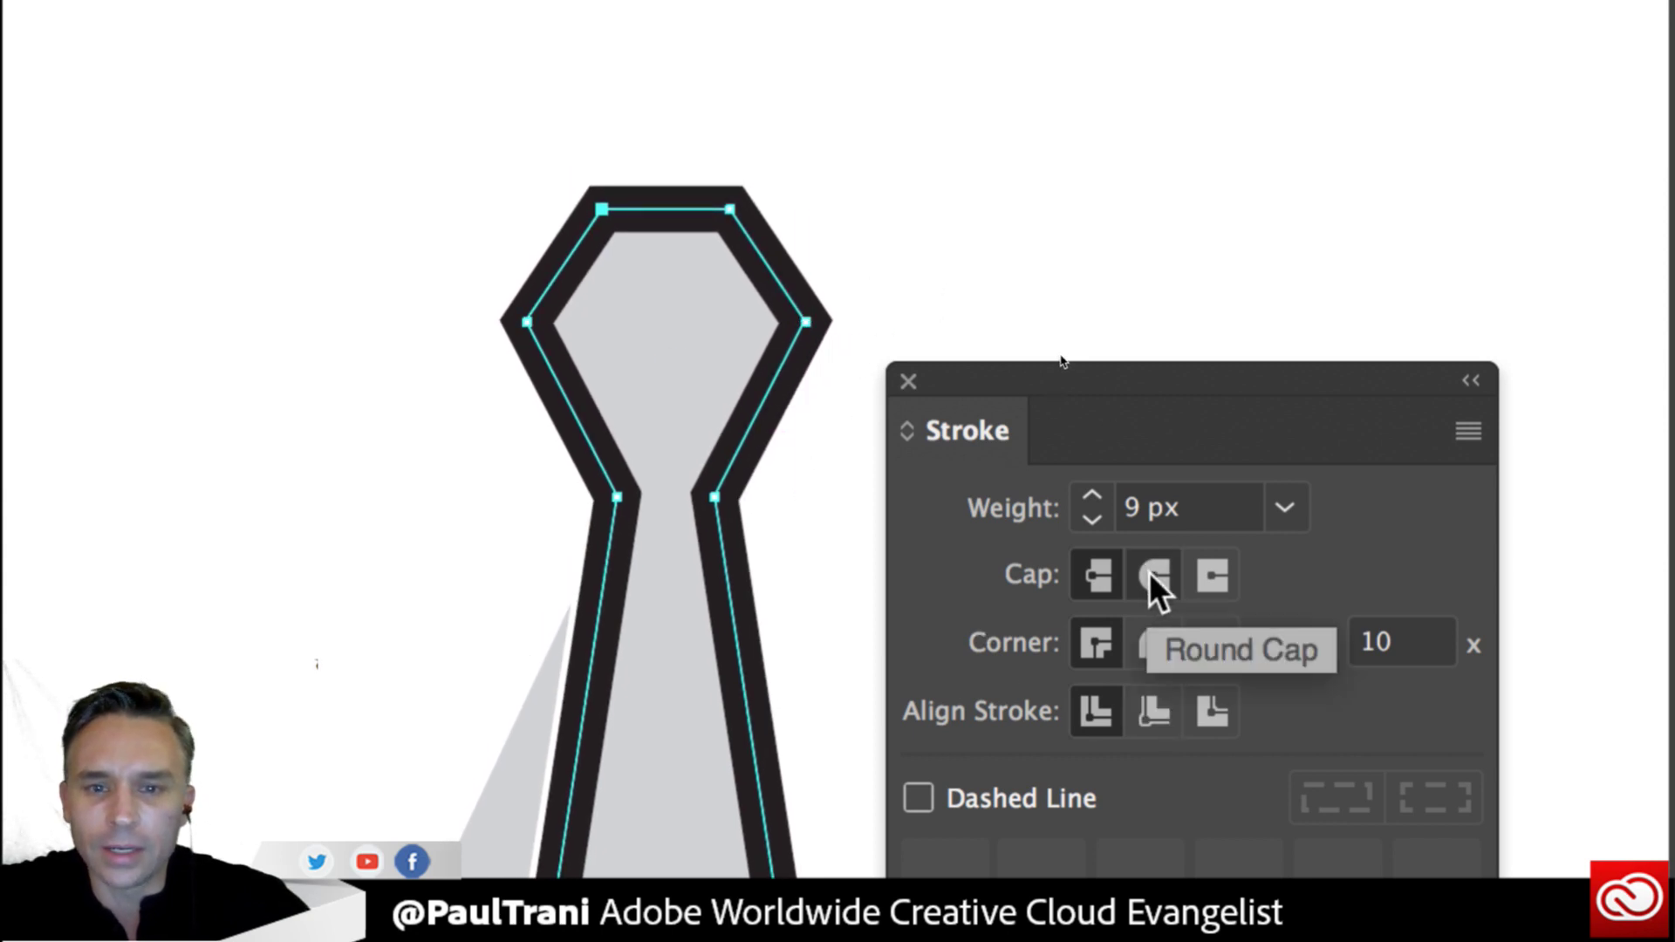
click(1152, 641)
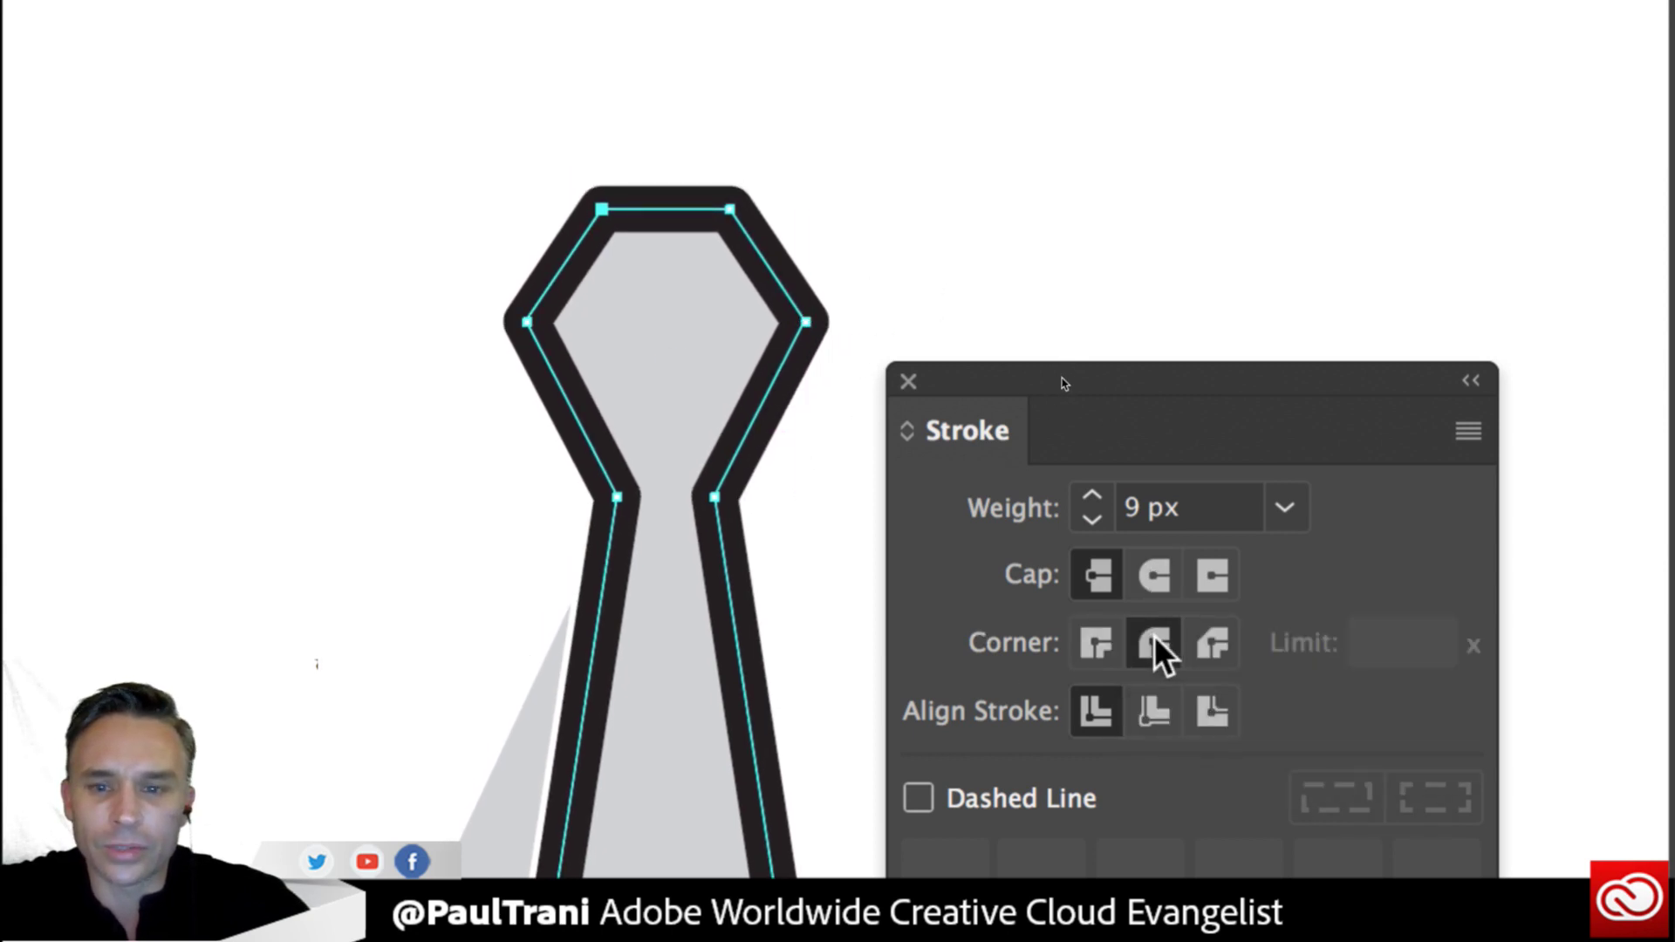
click(1156, 576)
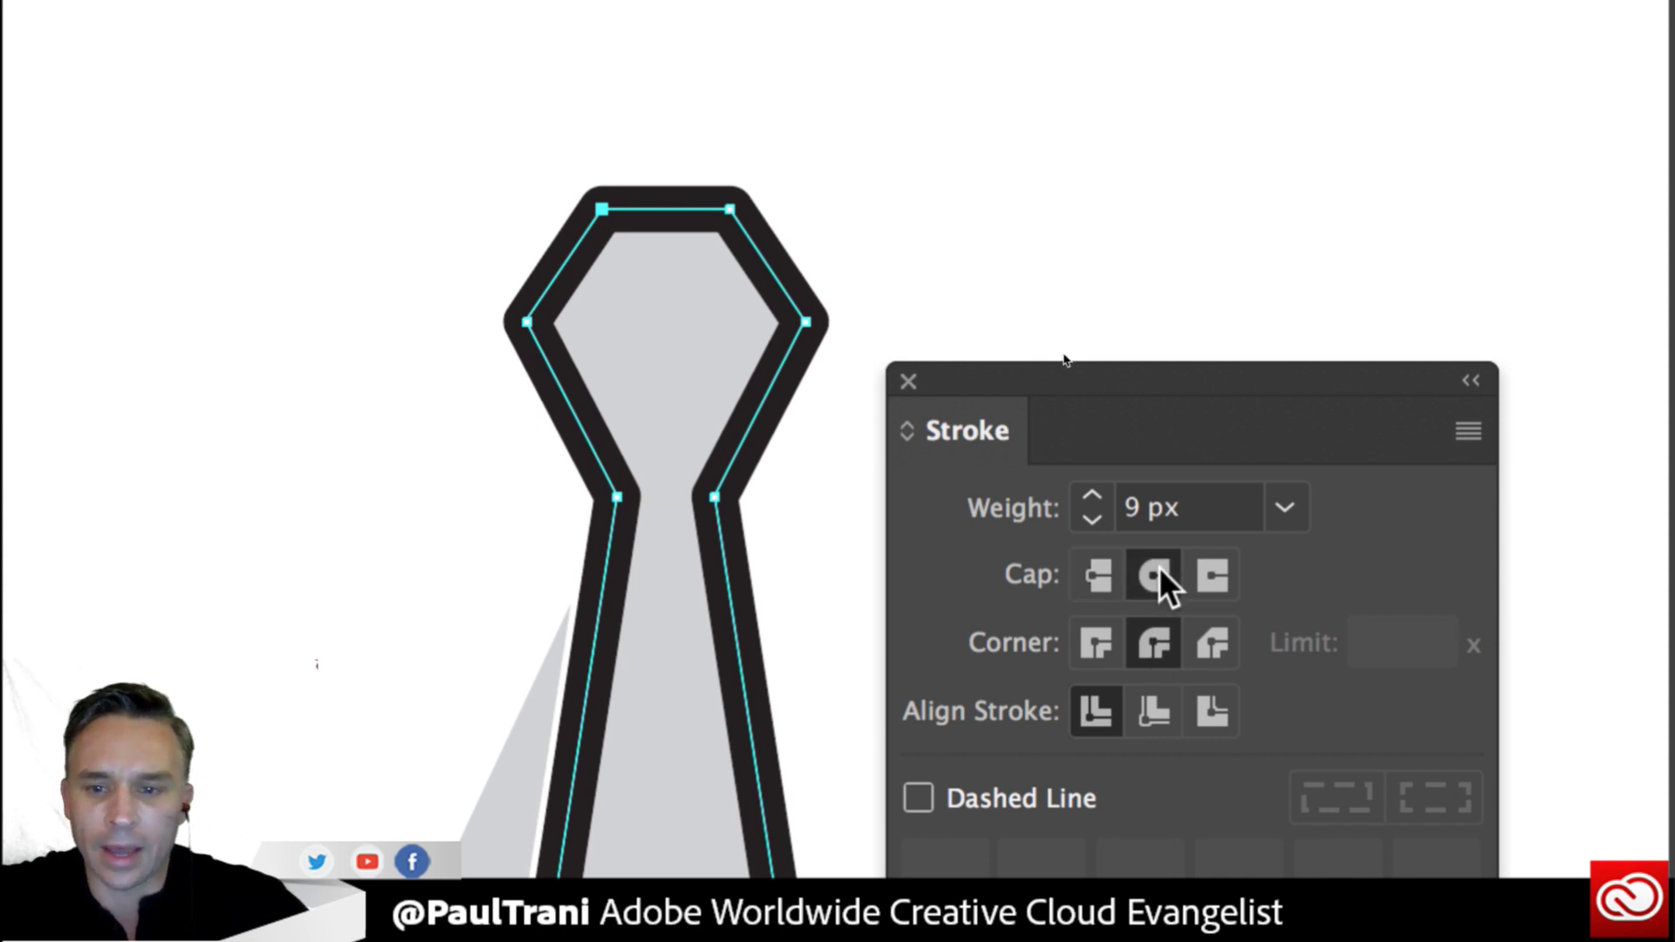
Try aligning the necktie's stroke to the inside and the outside of the path, and set it back to center.
click(1149, 711)
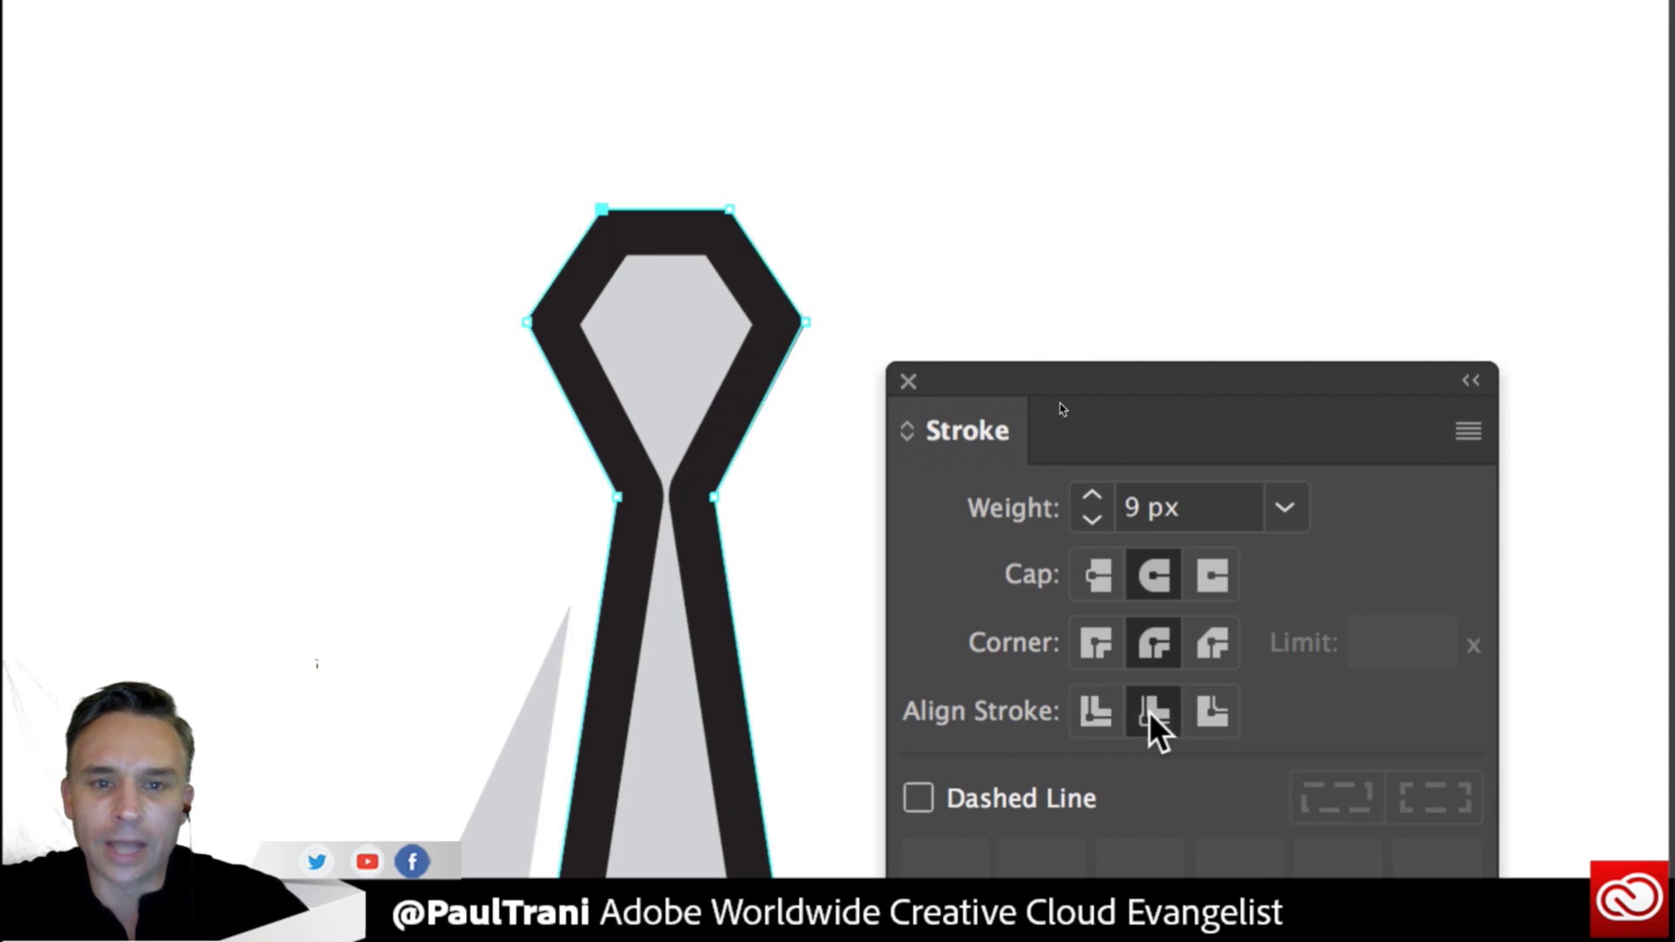
click(1213, 711)
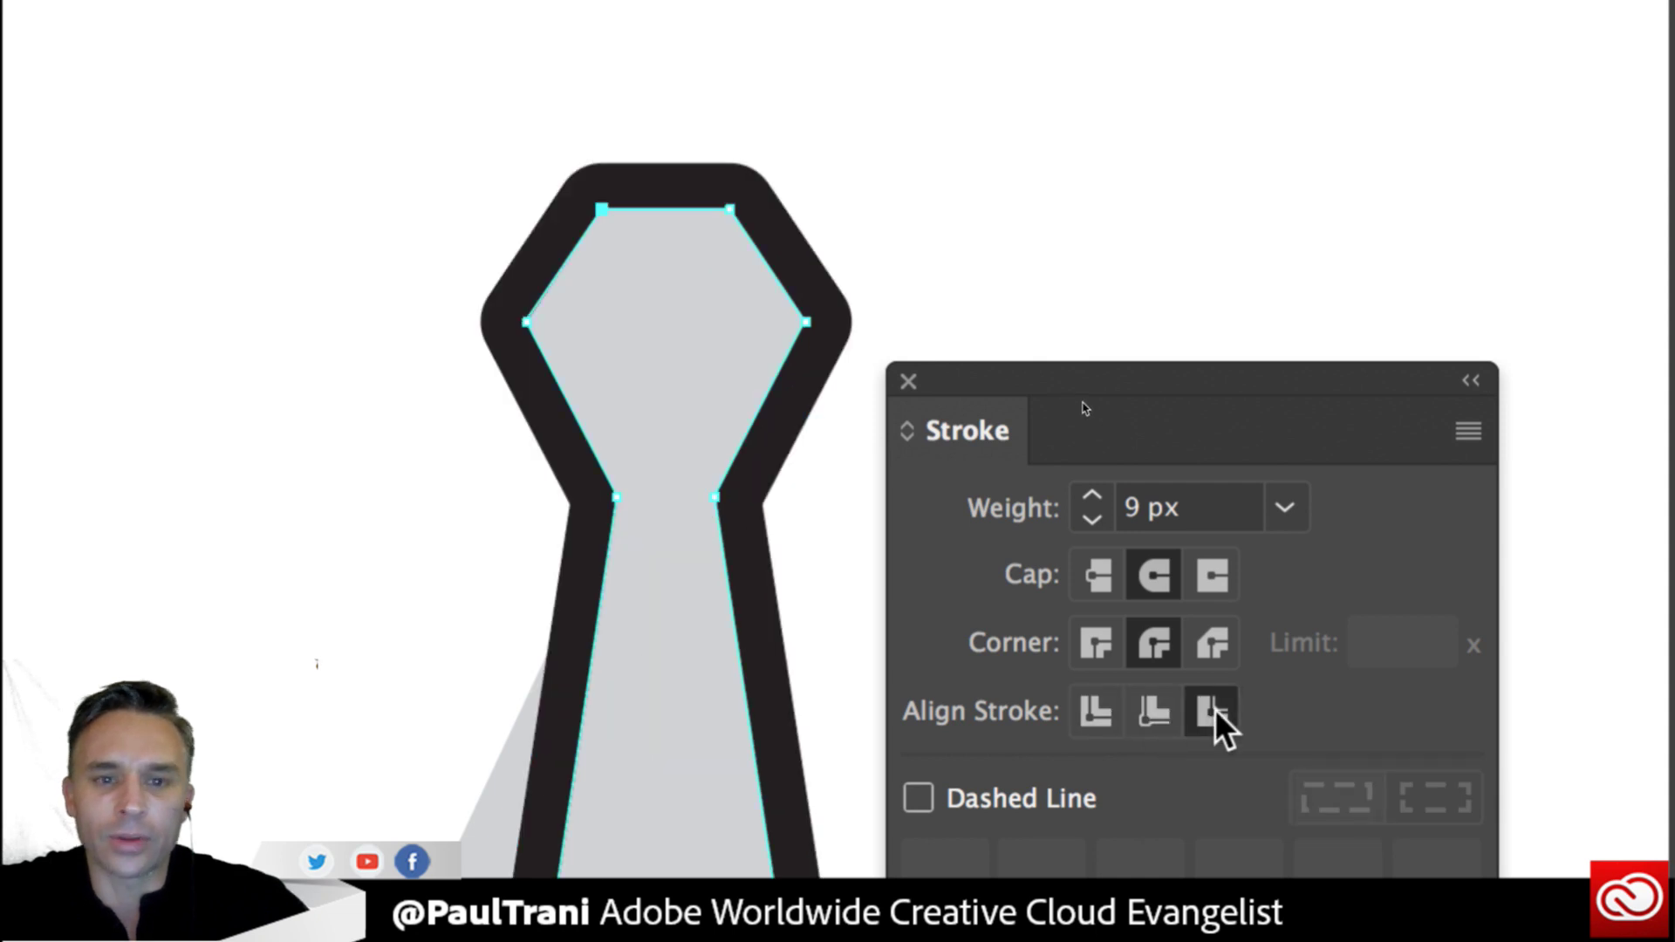
click(1153, 711)
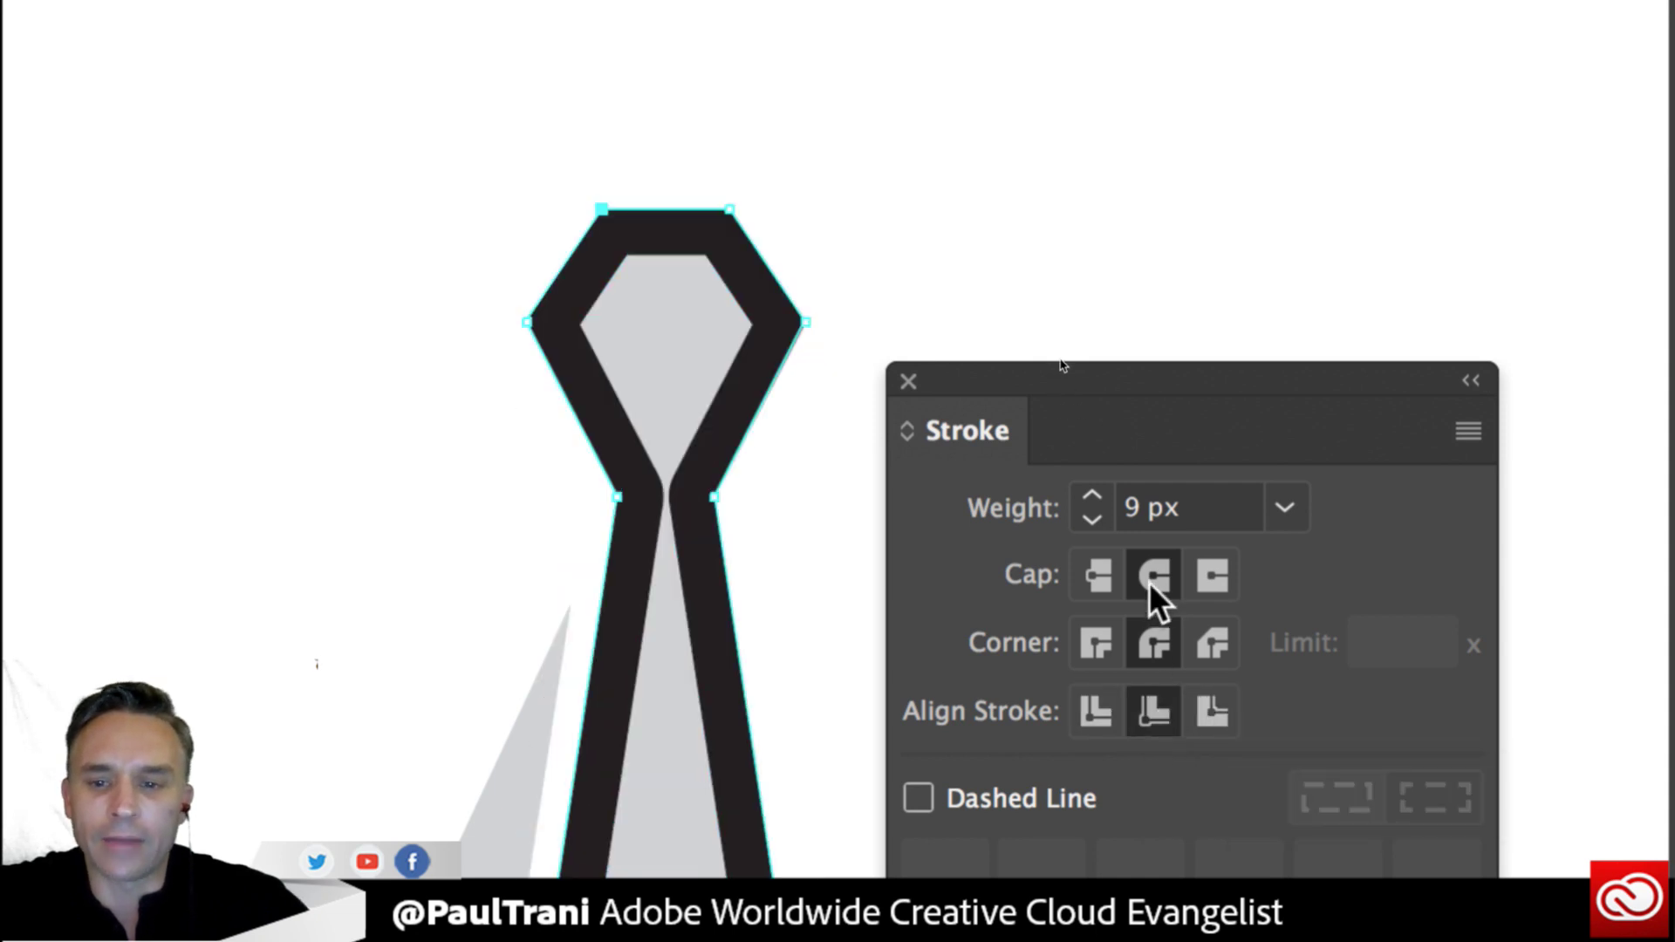
click(1098, 643)
click(1099, 714)
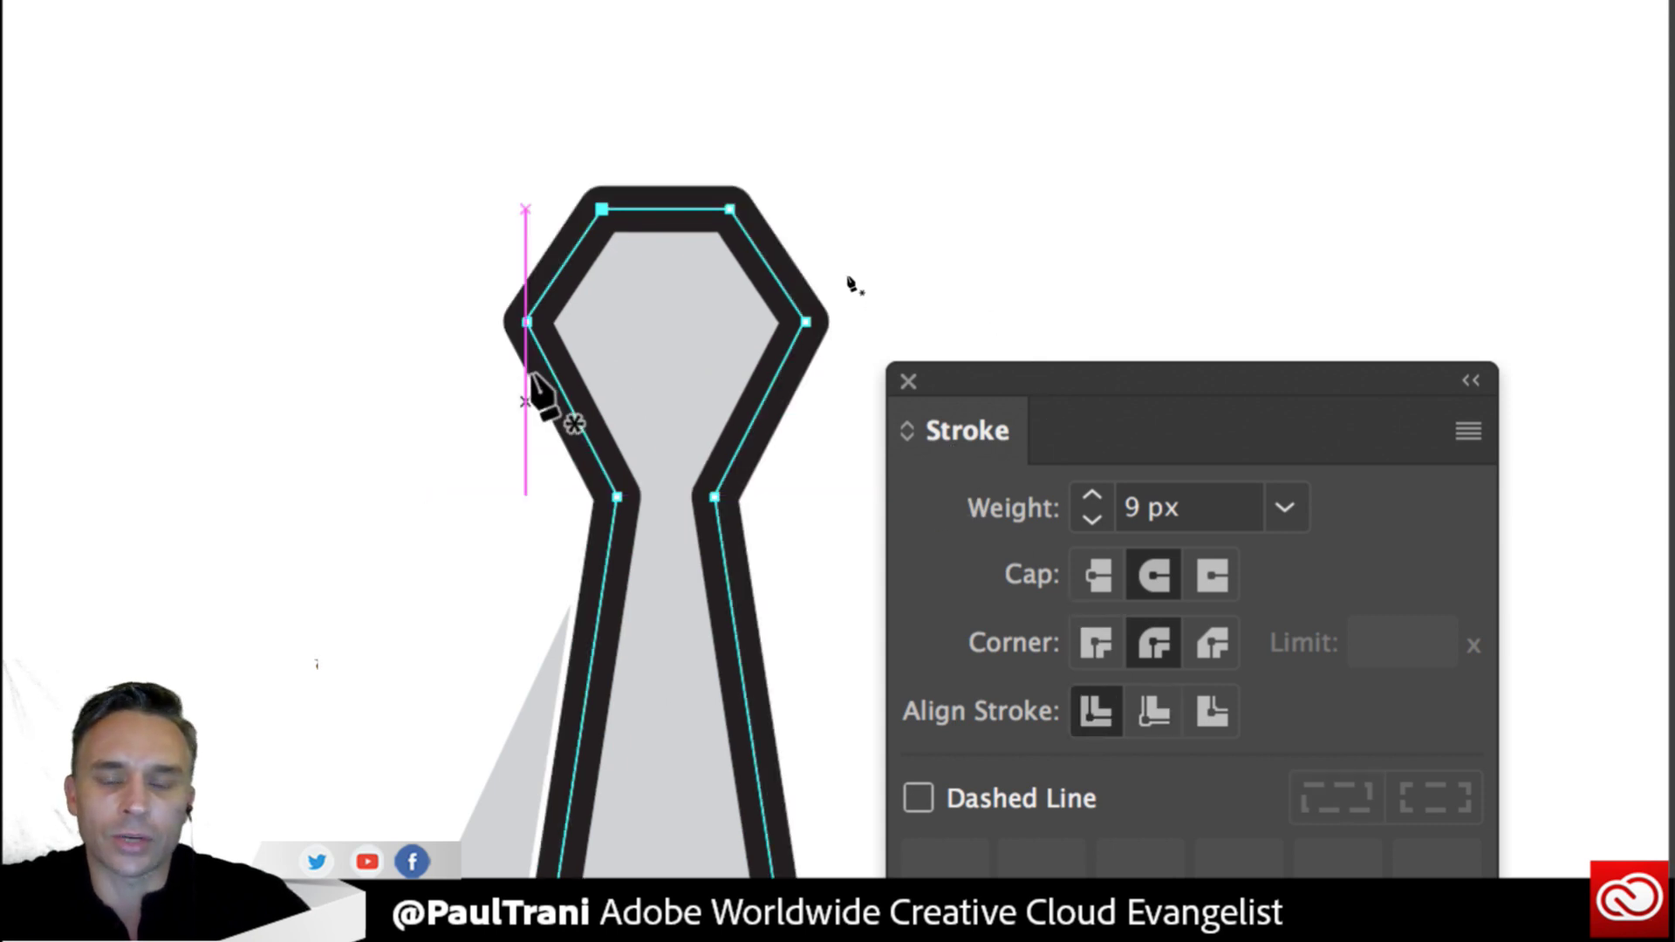
Dock the floating stroke settings again and swap the necktie's fill and stroke so it has a solid fill.
key(p)
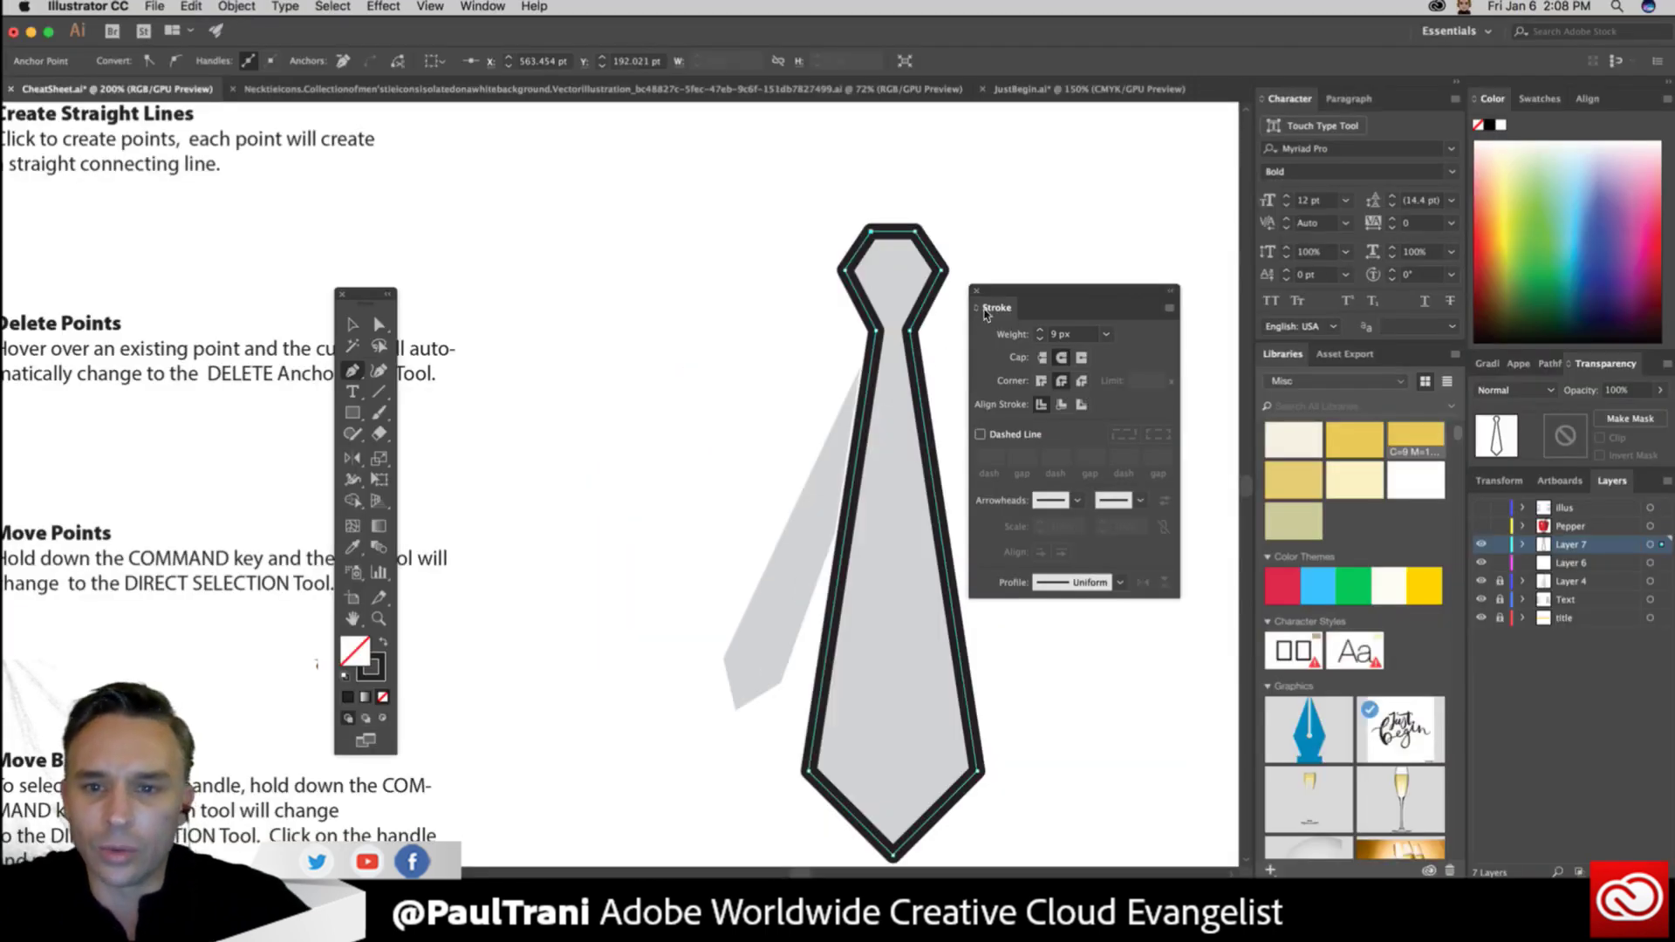
drag(993, 303, 1237, 353)
drag(1330, 386, 1609, 363)
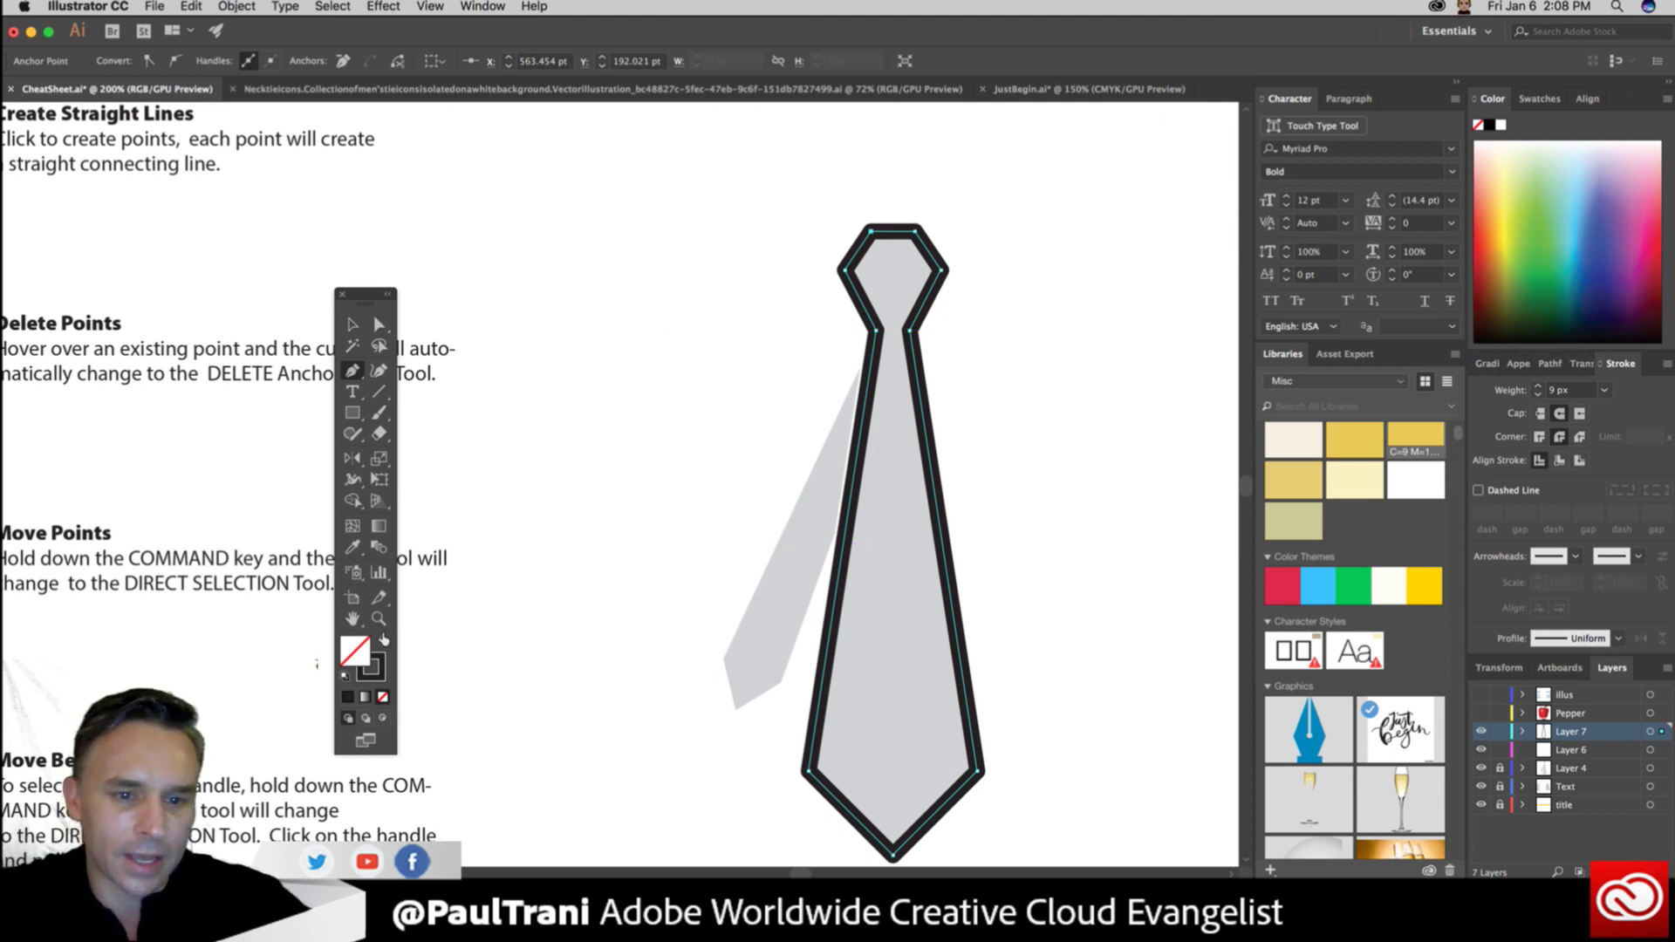
click(384, 640)
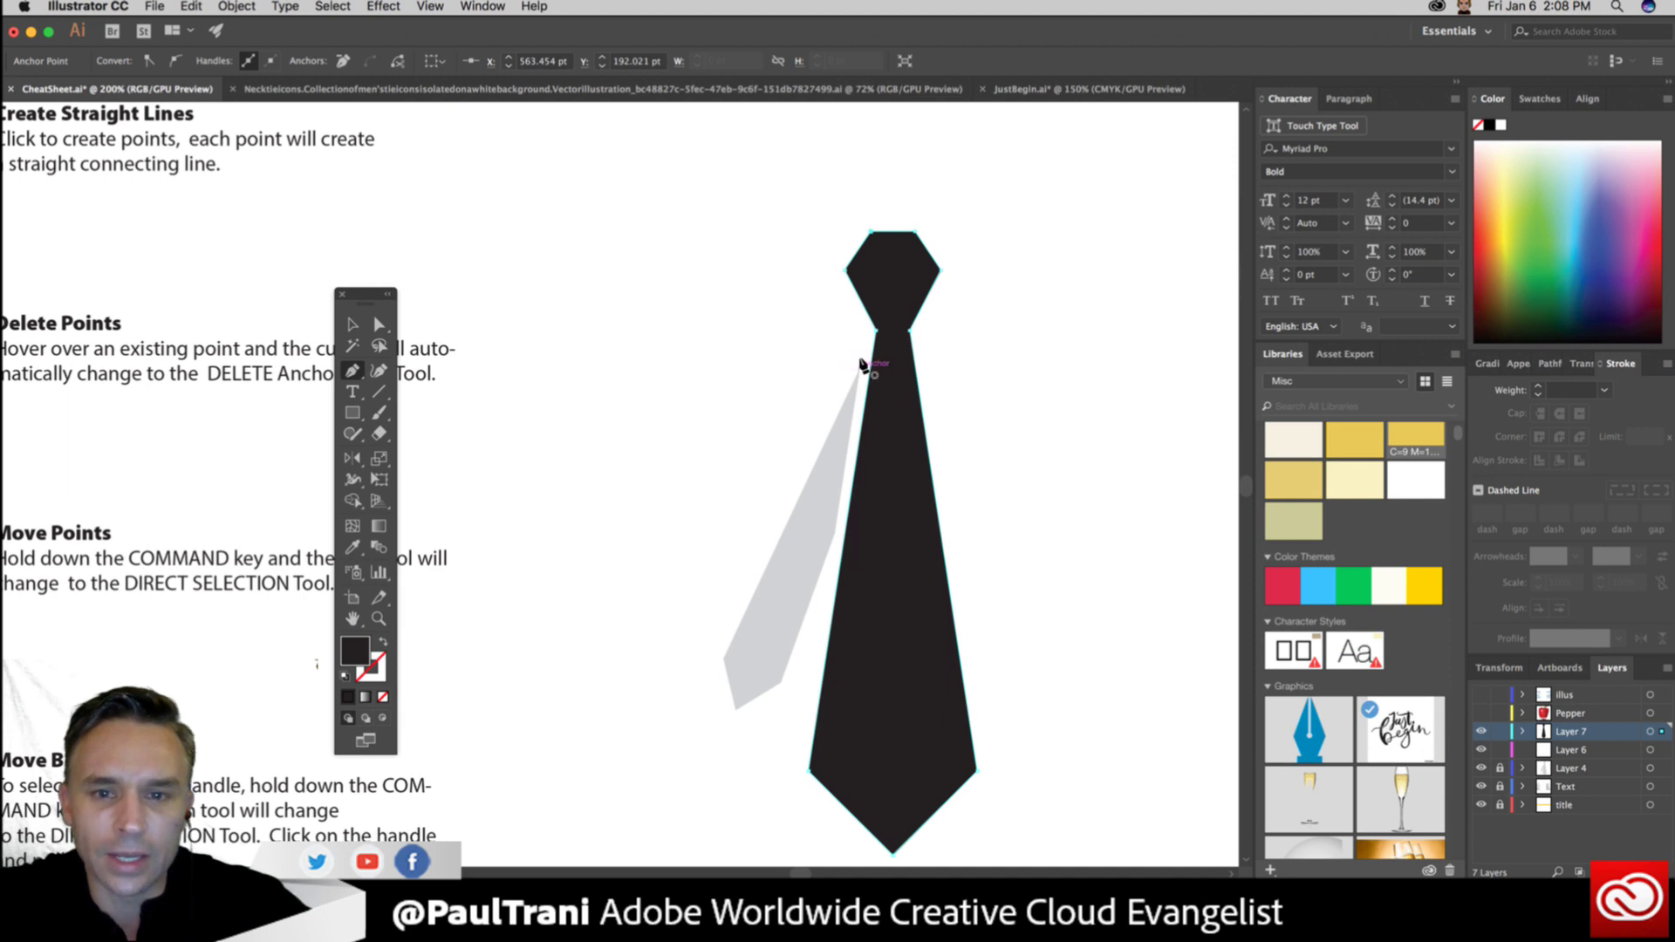
Trace the necktie's narrow back tail as a closed shape with straight Pen tool segments and deselect it.
click(862, 364)
click(836, 524)
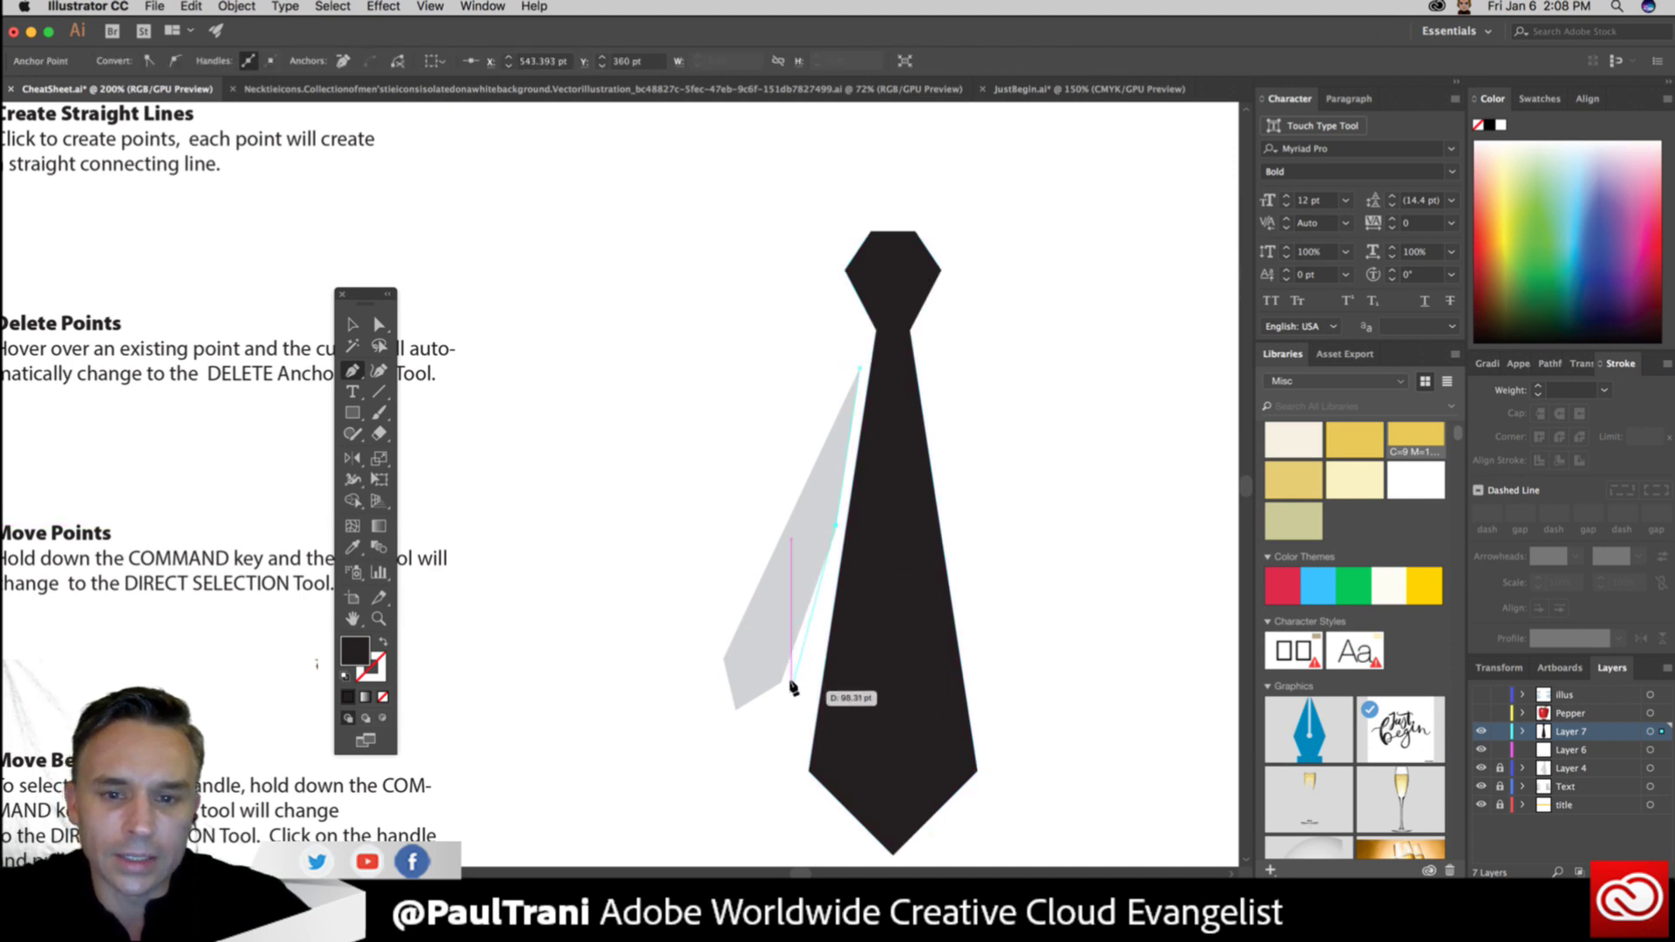
click(790, 685)
click(736, 710)
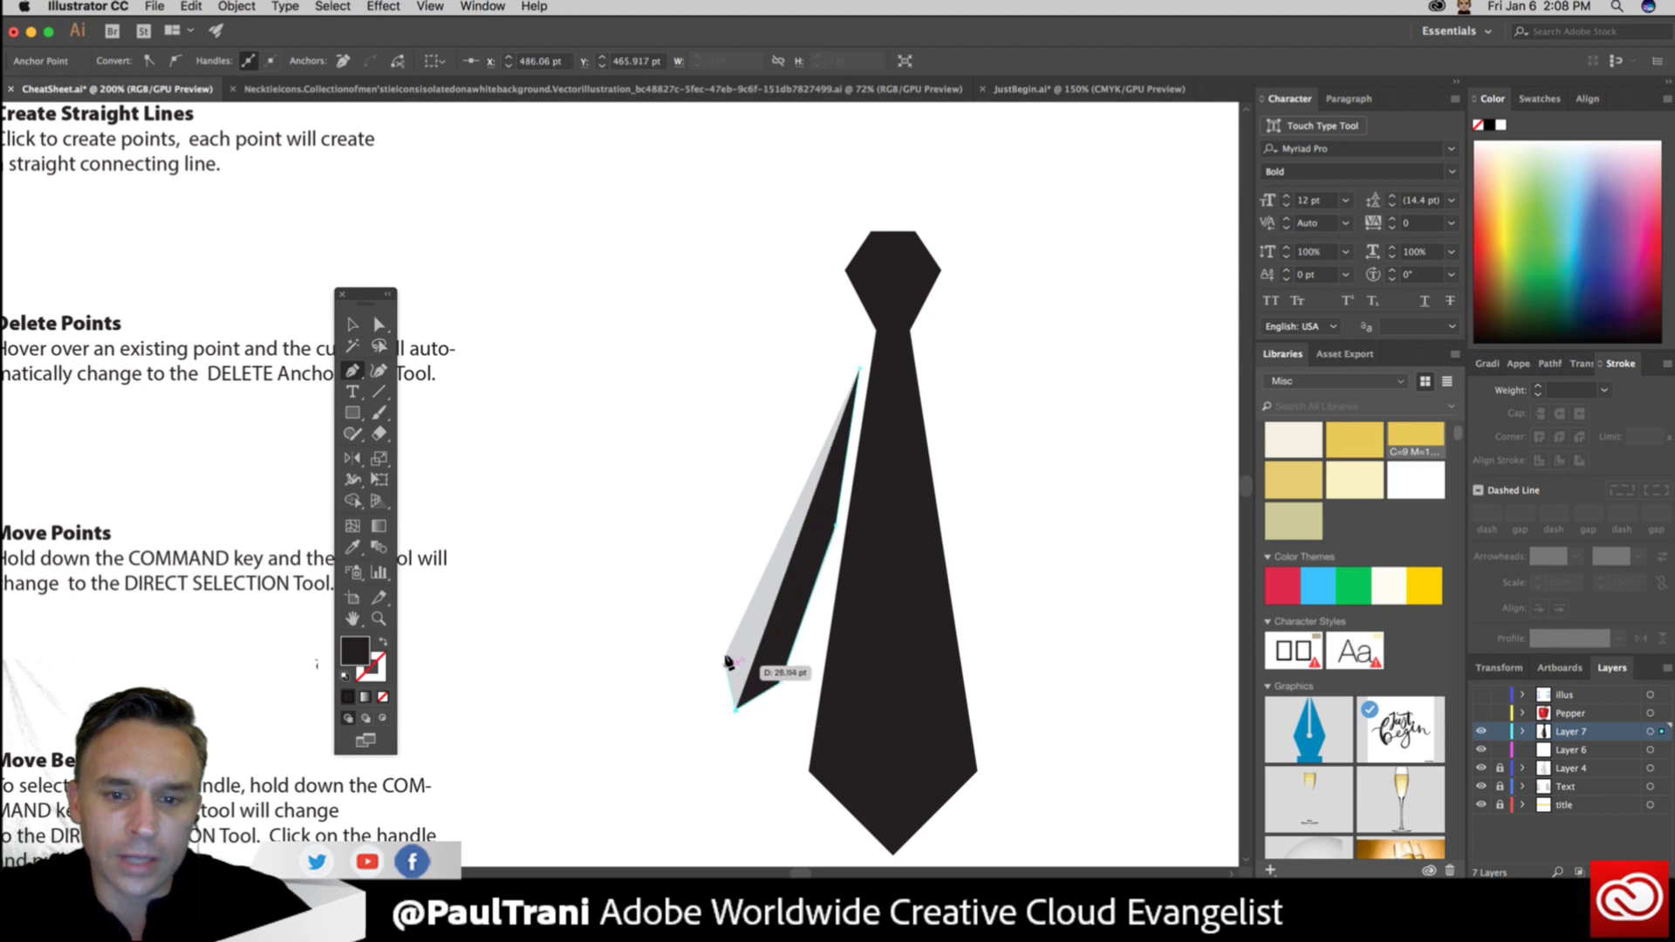
click(726, 660)
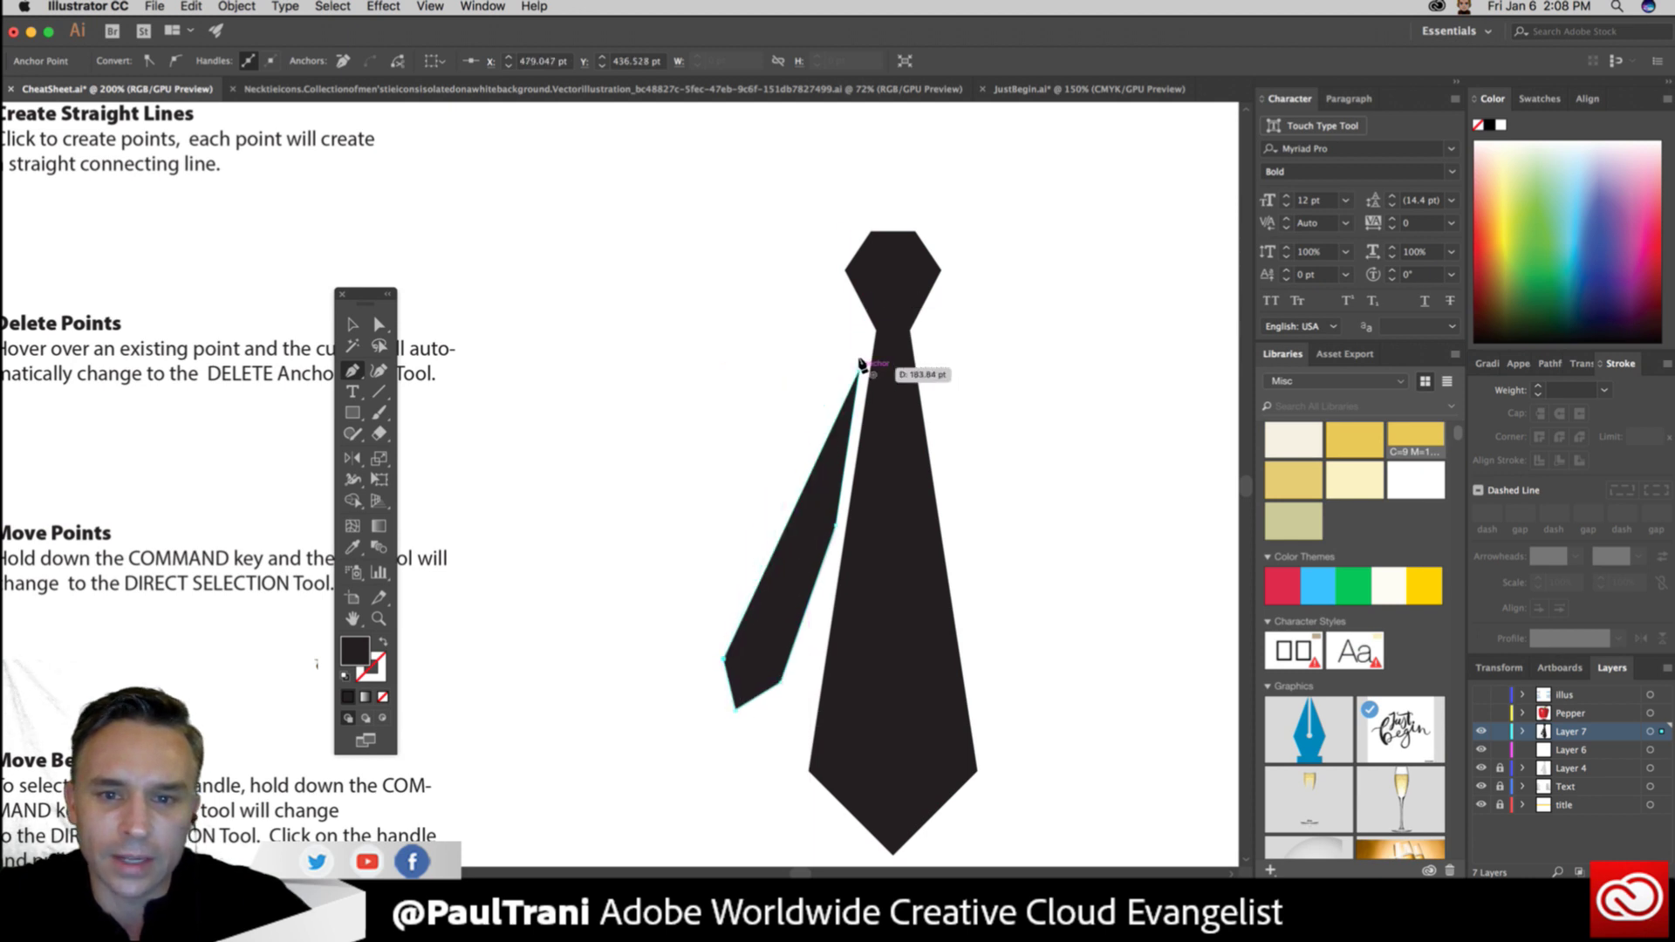
click(861, 364)
click(352, 324)
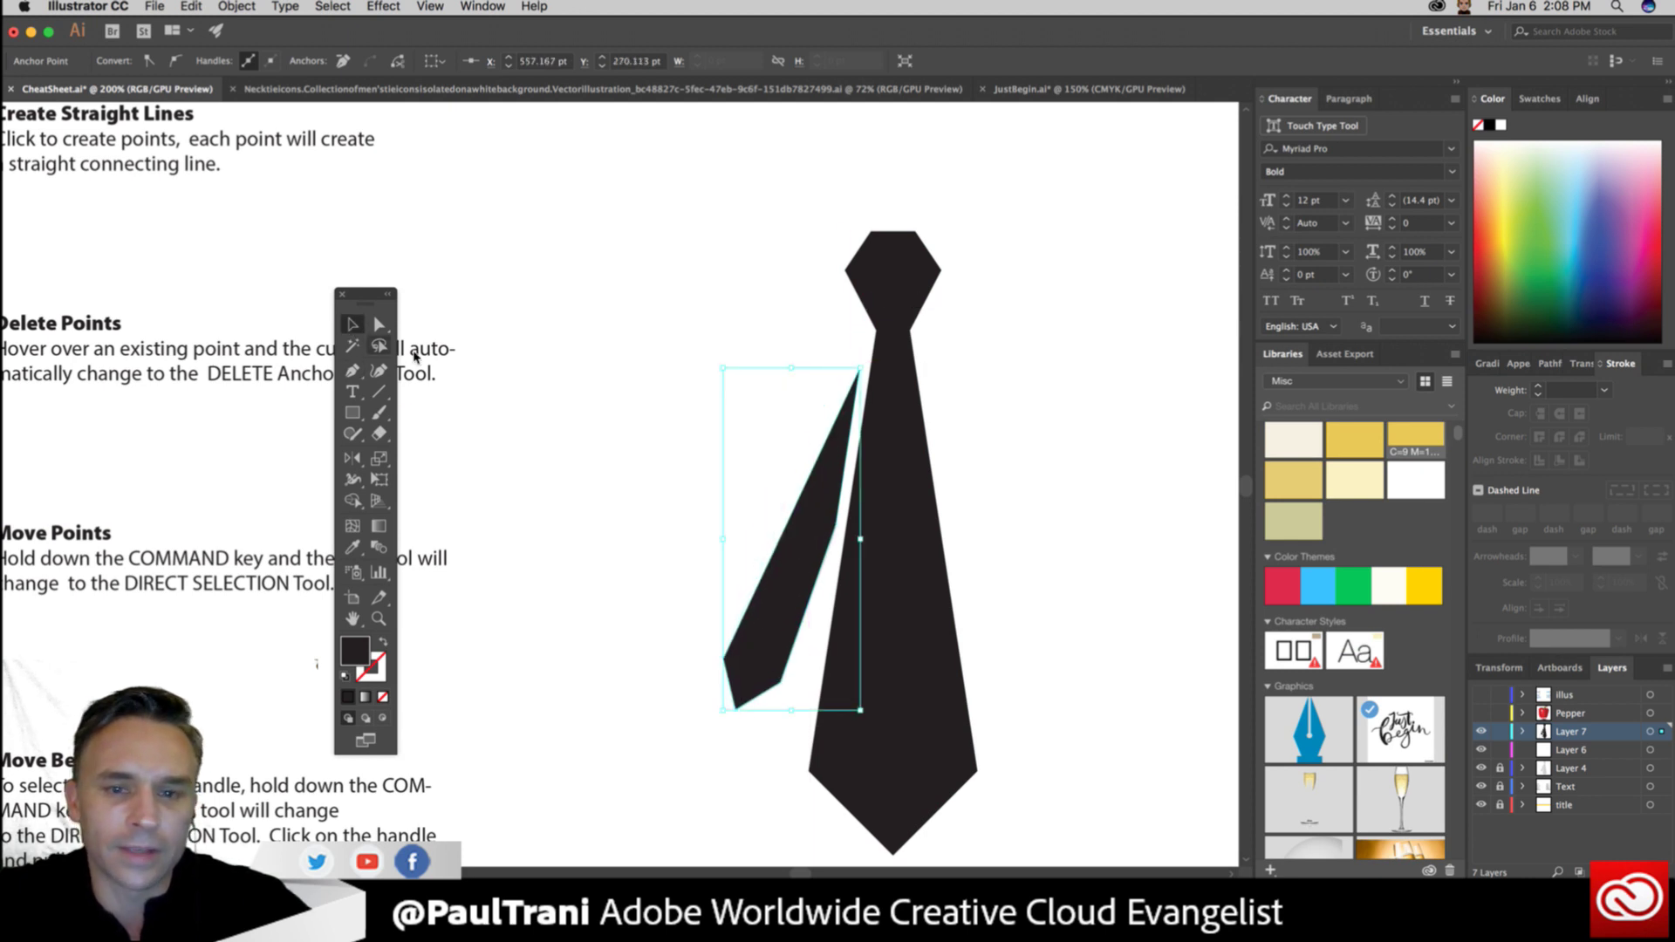
click(628, 292)
Review the cheat sheet's notes on creating straight lines and curved lines on either side of the necktie.
drag(729, 375, 652, 311)
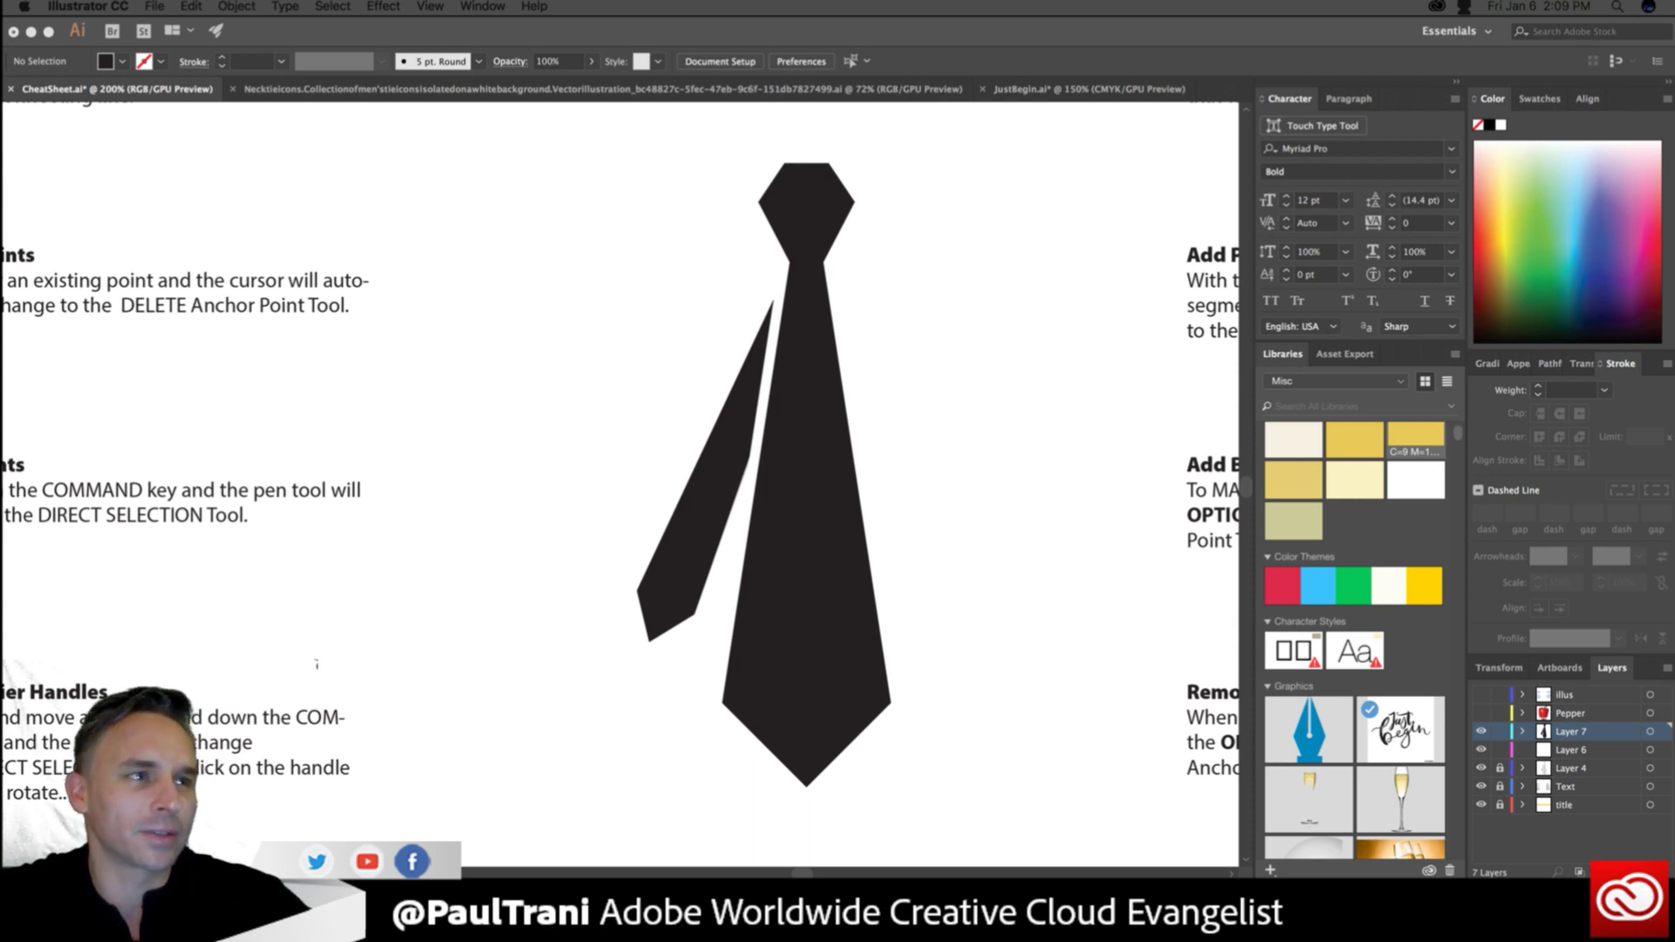
click(674, 349)
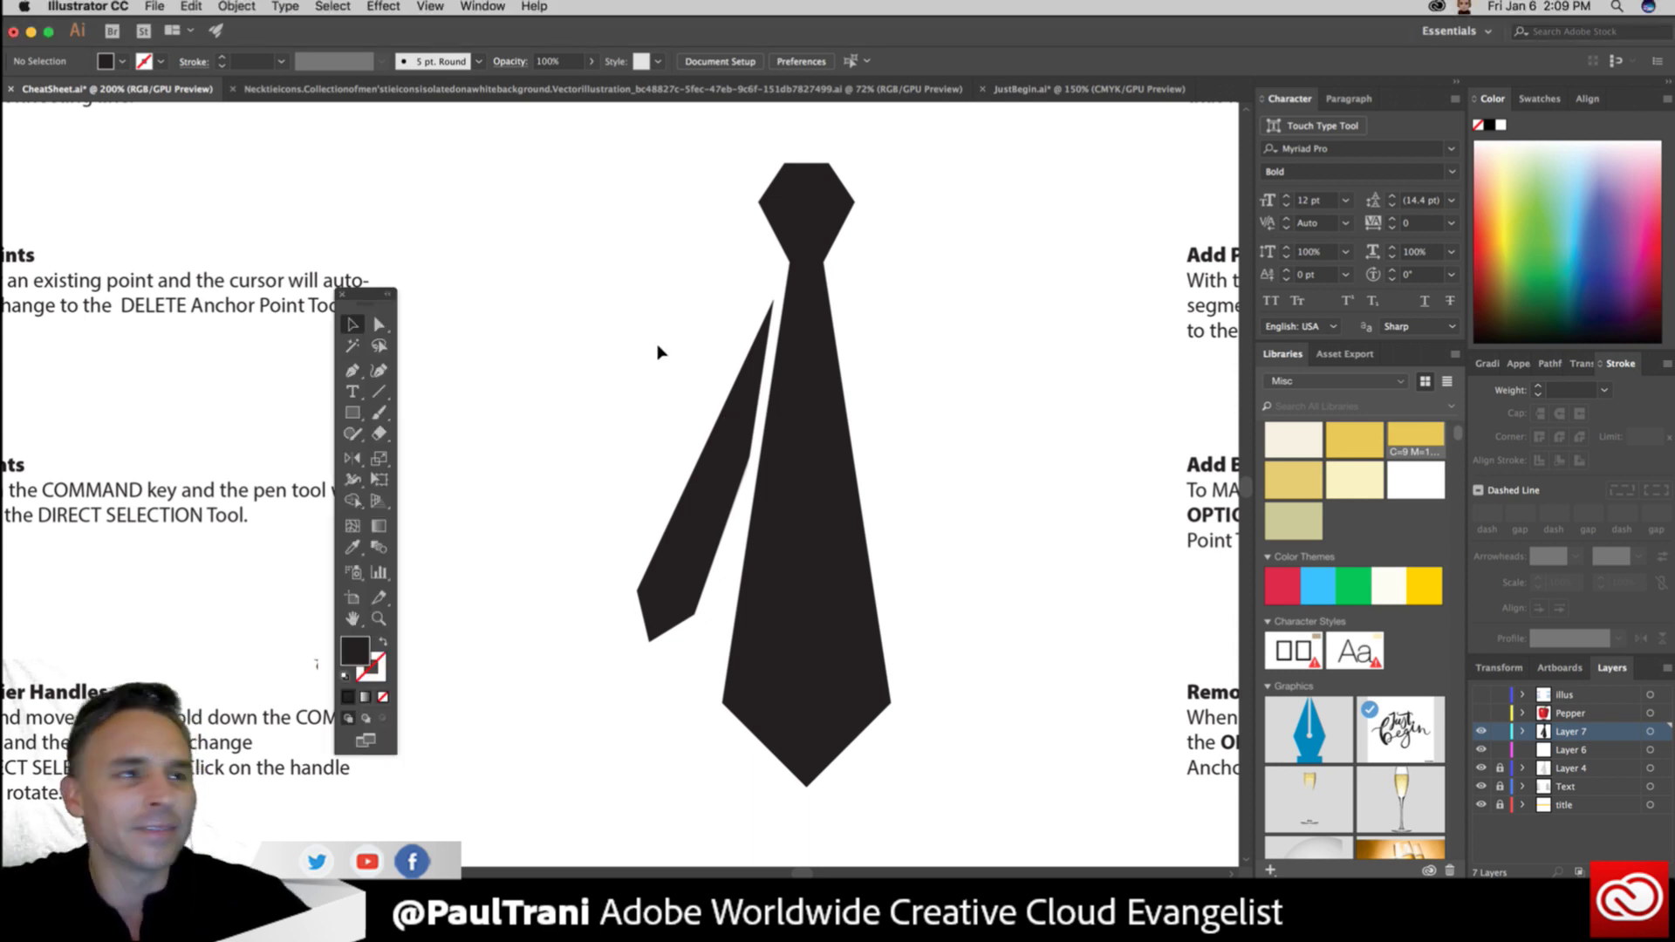
drag(356, 302, 367, 247)
scroll(886, 303, right, 2)
drag(895, 300, 1134, 404)
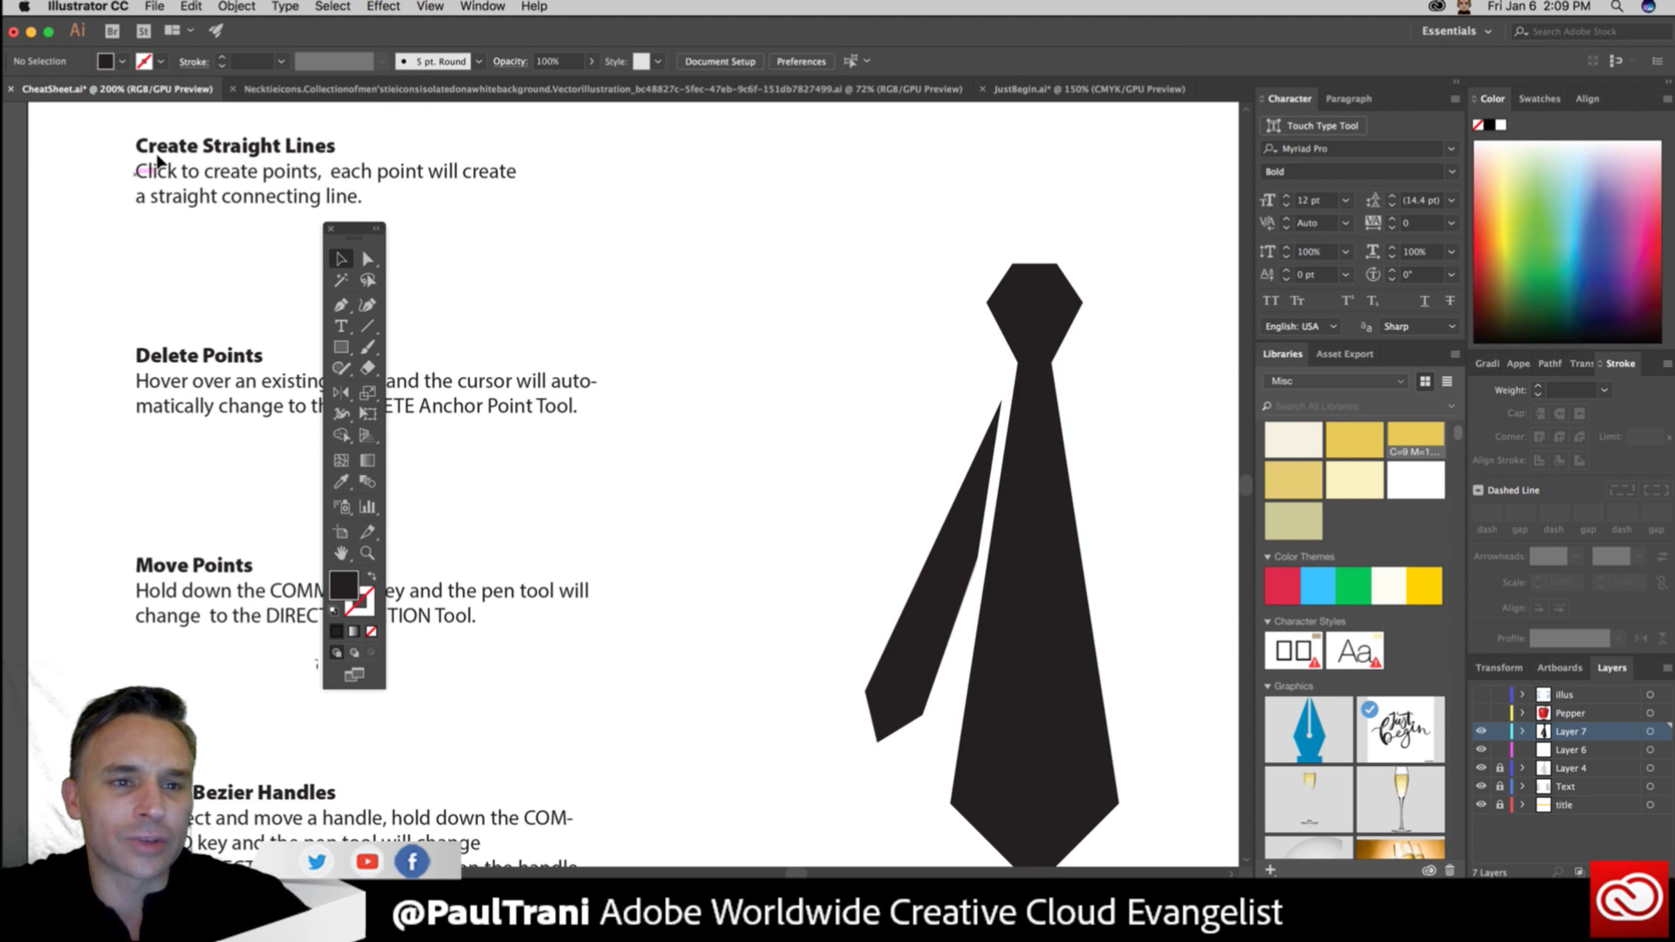
right_click(831, 305)
click(829, 329)
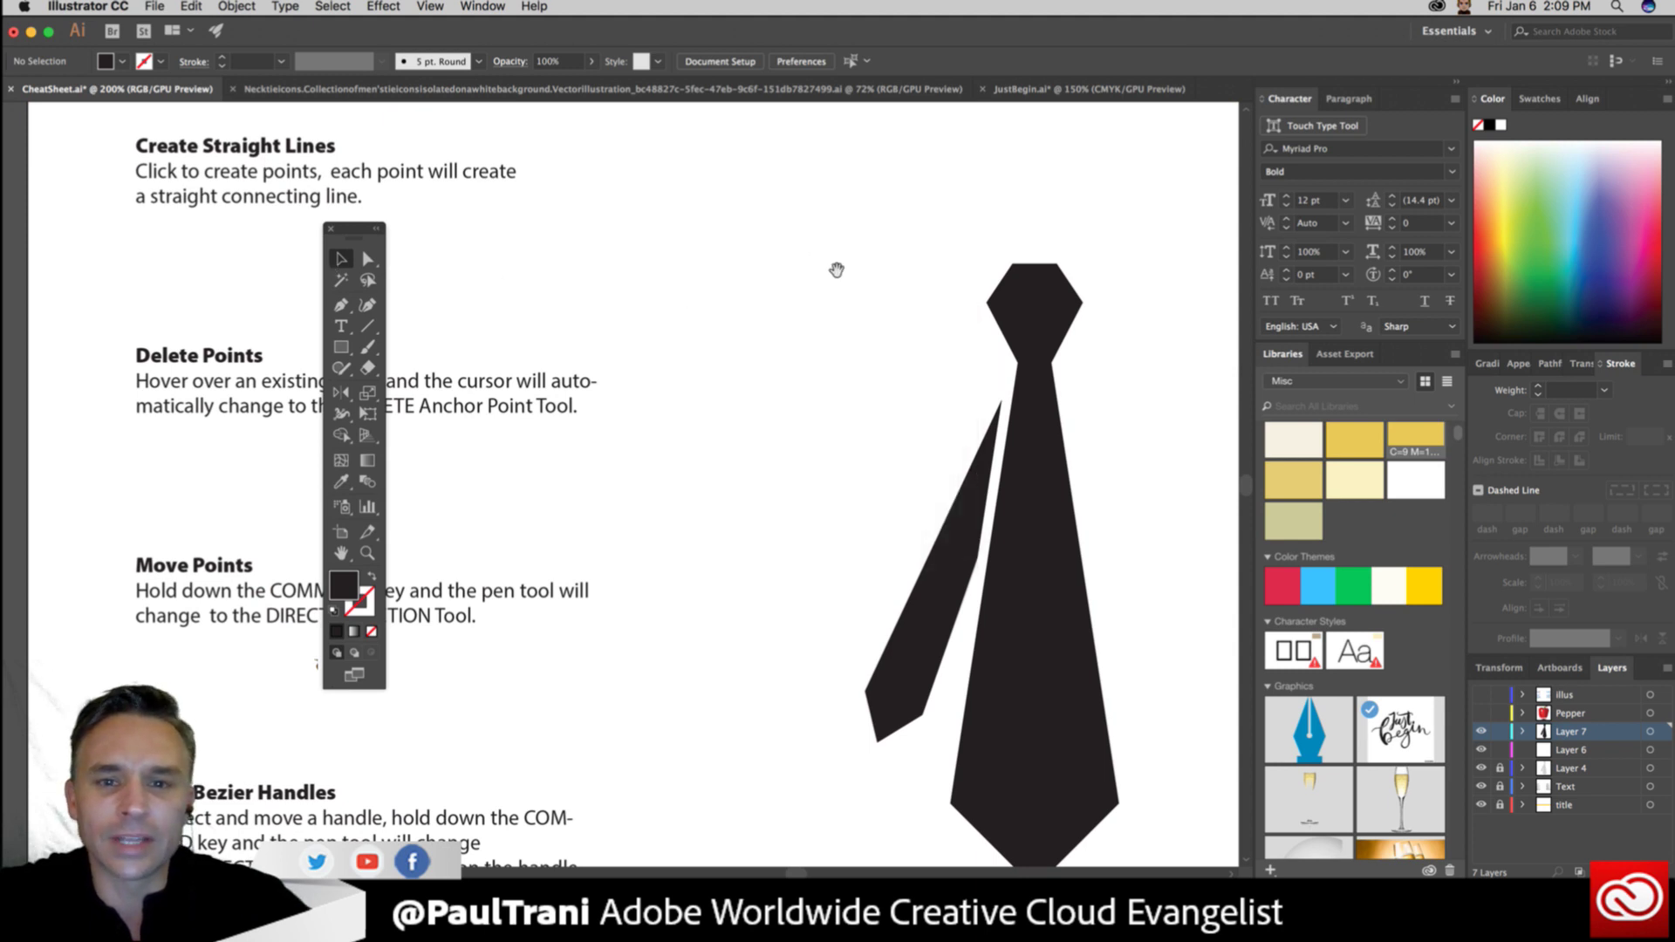
drag(837, 269, 627, 252)
scroll(627, 253, right, 10)
scroll(627, 252, up, 3)
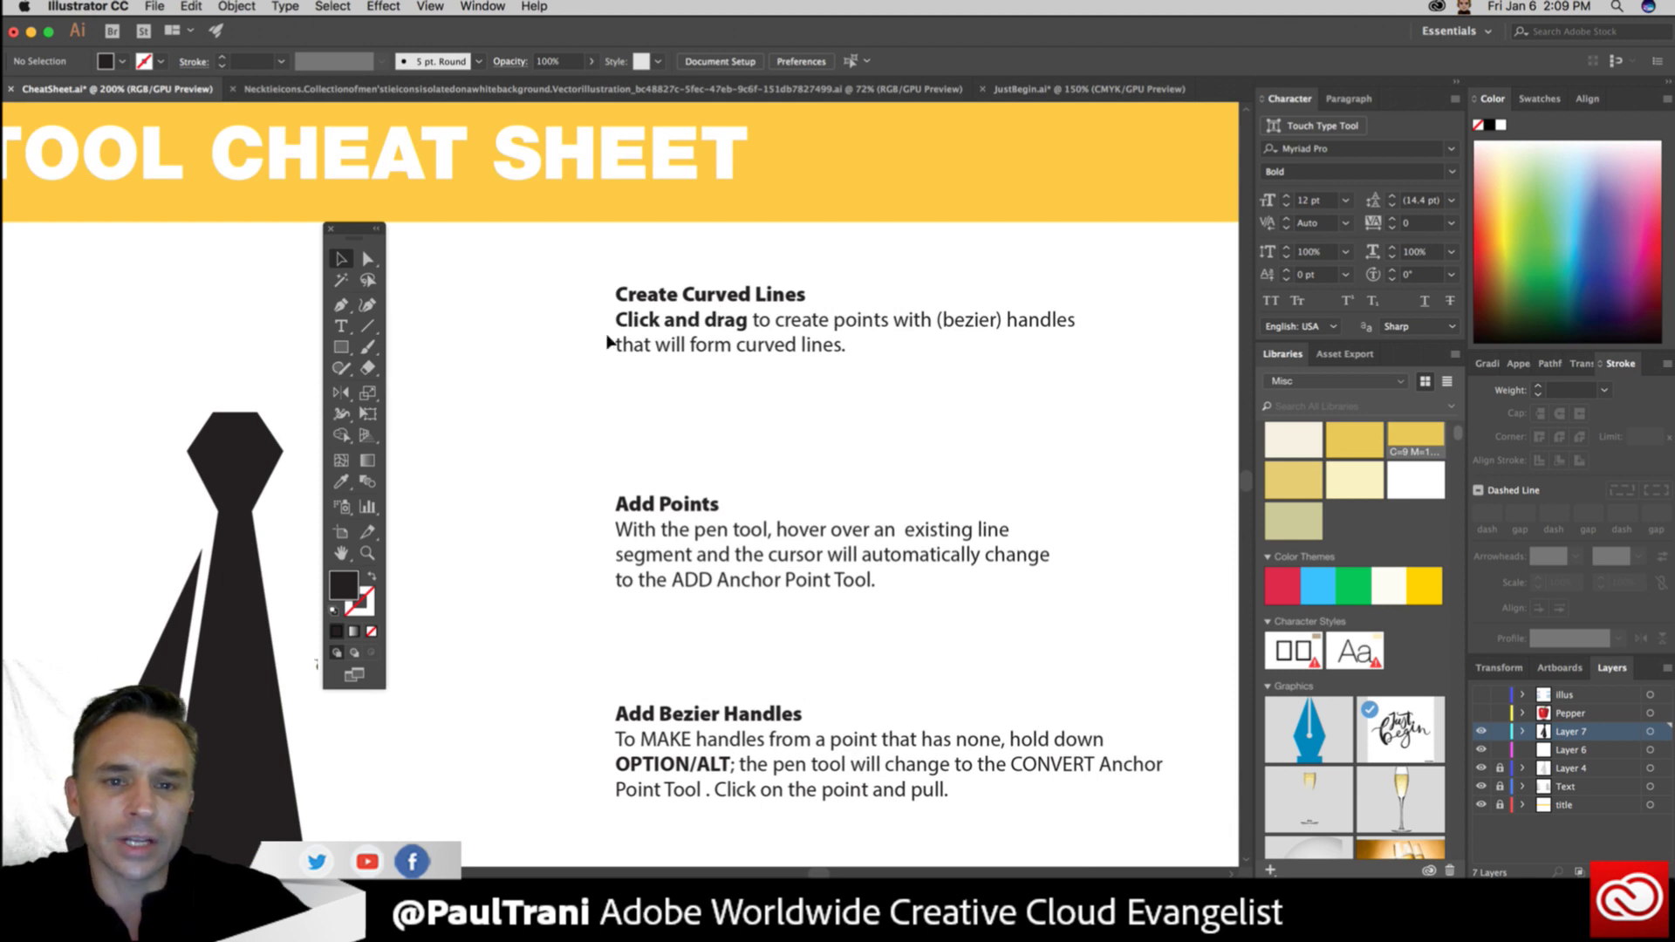
drag(608, 342, 1094, 131)
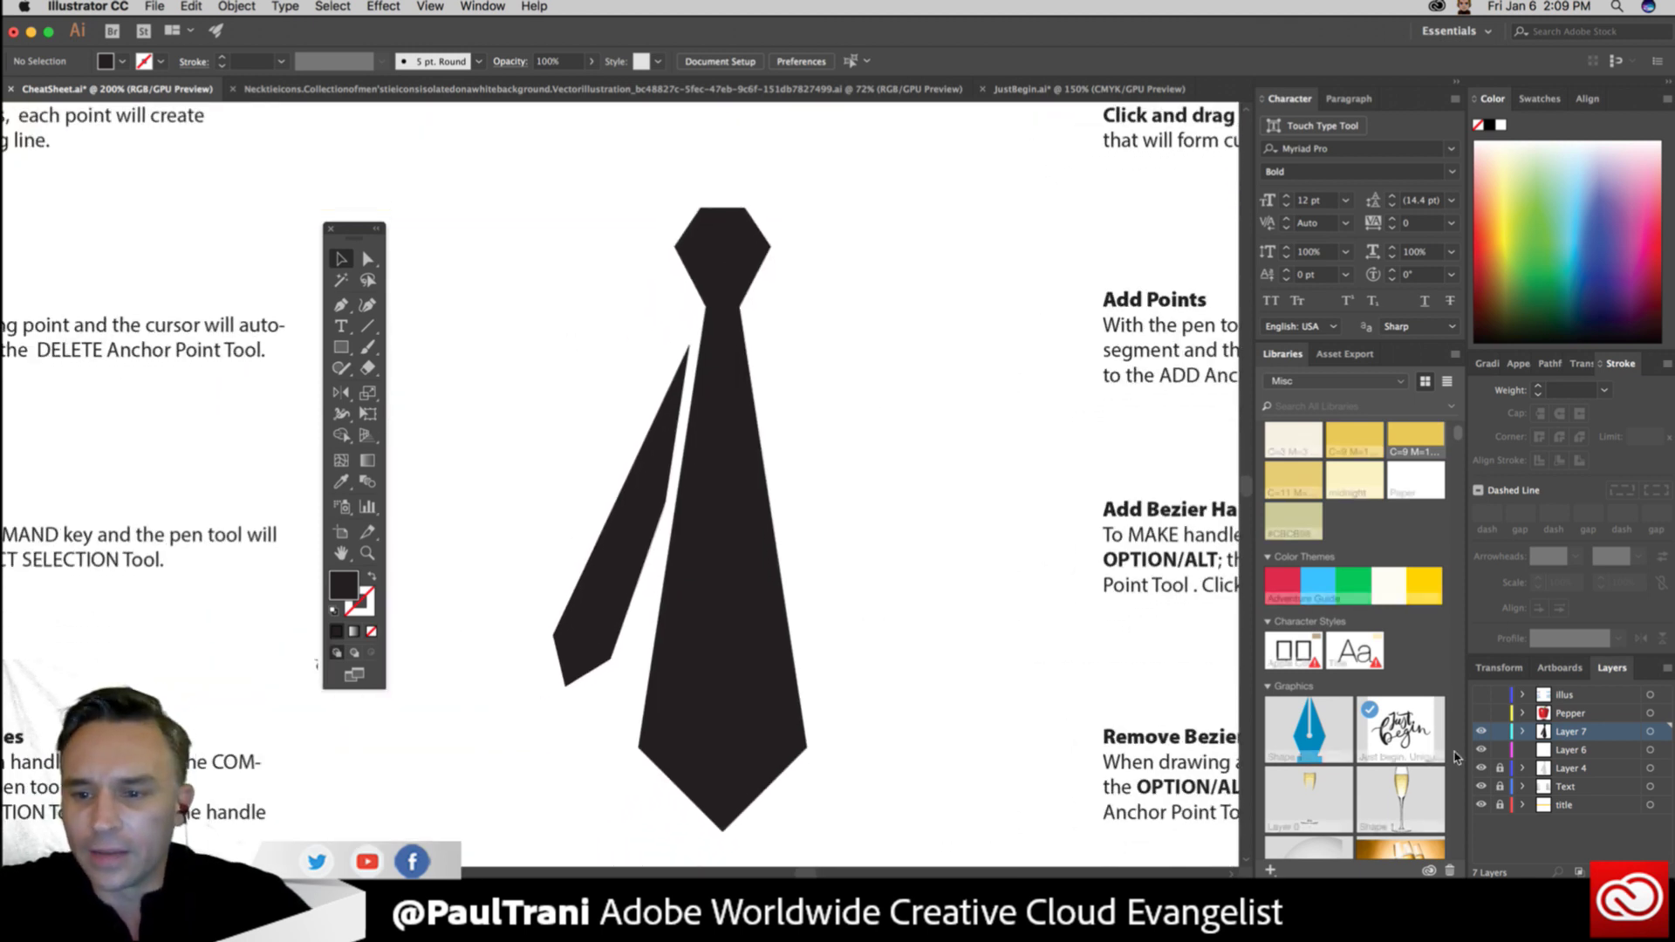
Hide Layer 7 and make Layer 6 the active layer for drawing with the Pen tool.
click(1480, 731)
click(1570, 750)
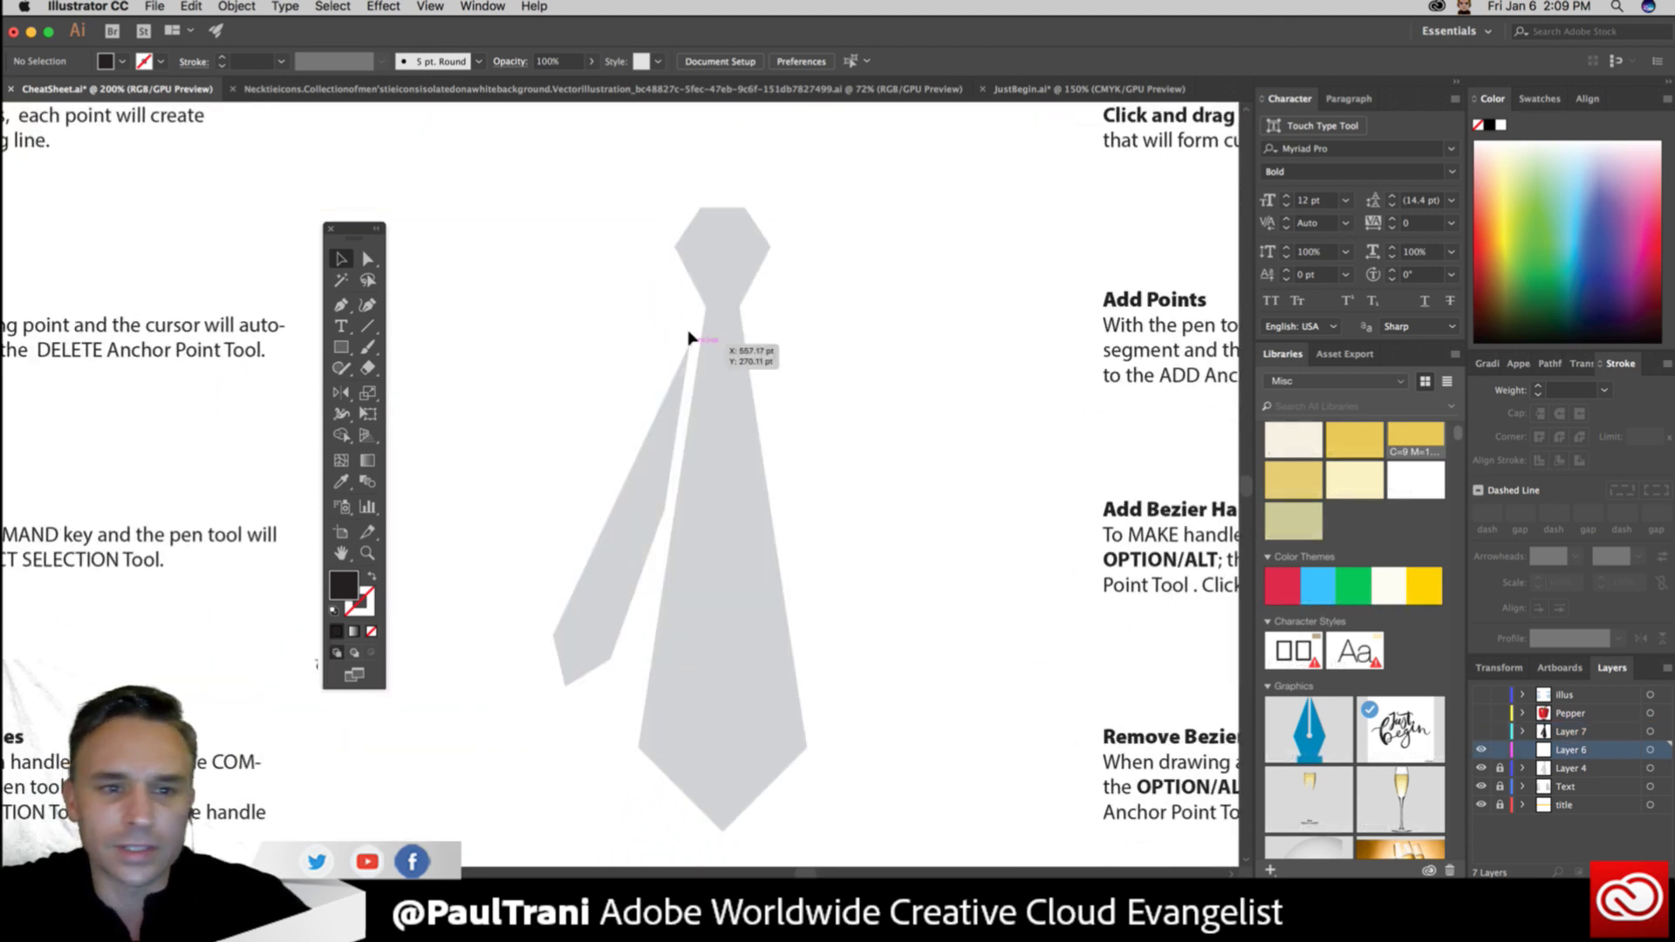
click(341, 304)
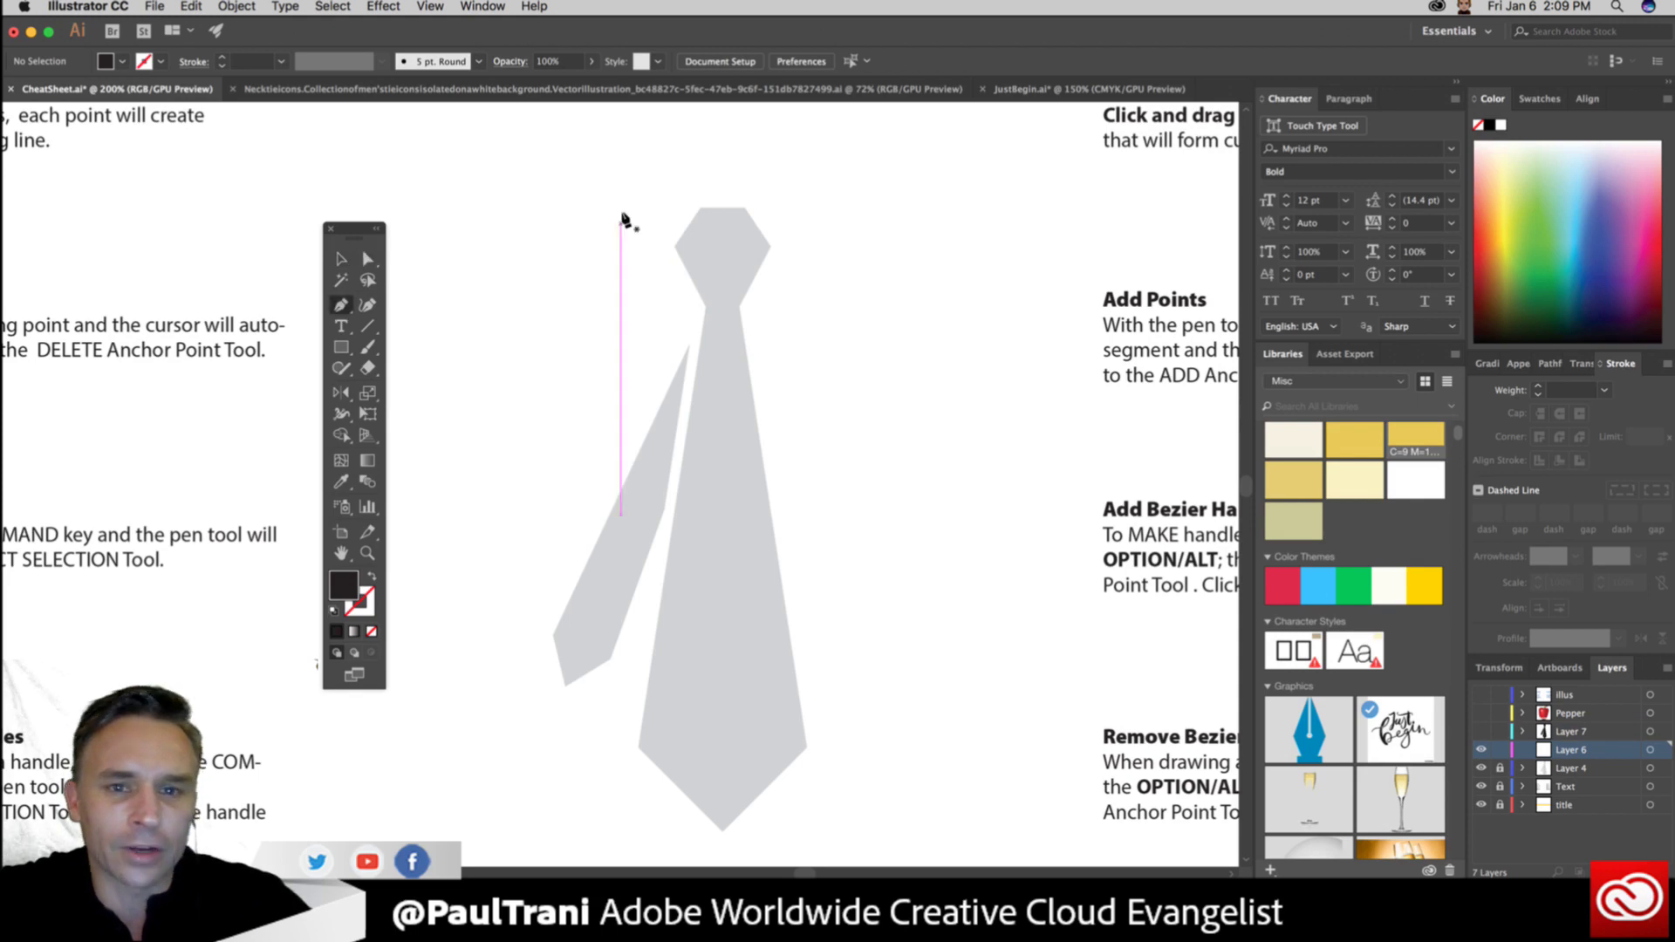
Trace the knot with a straight top edge and a curved right side ending at its lower-right corner.
click(696, 207)
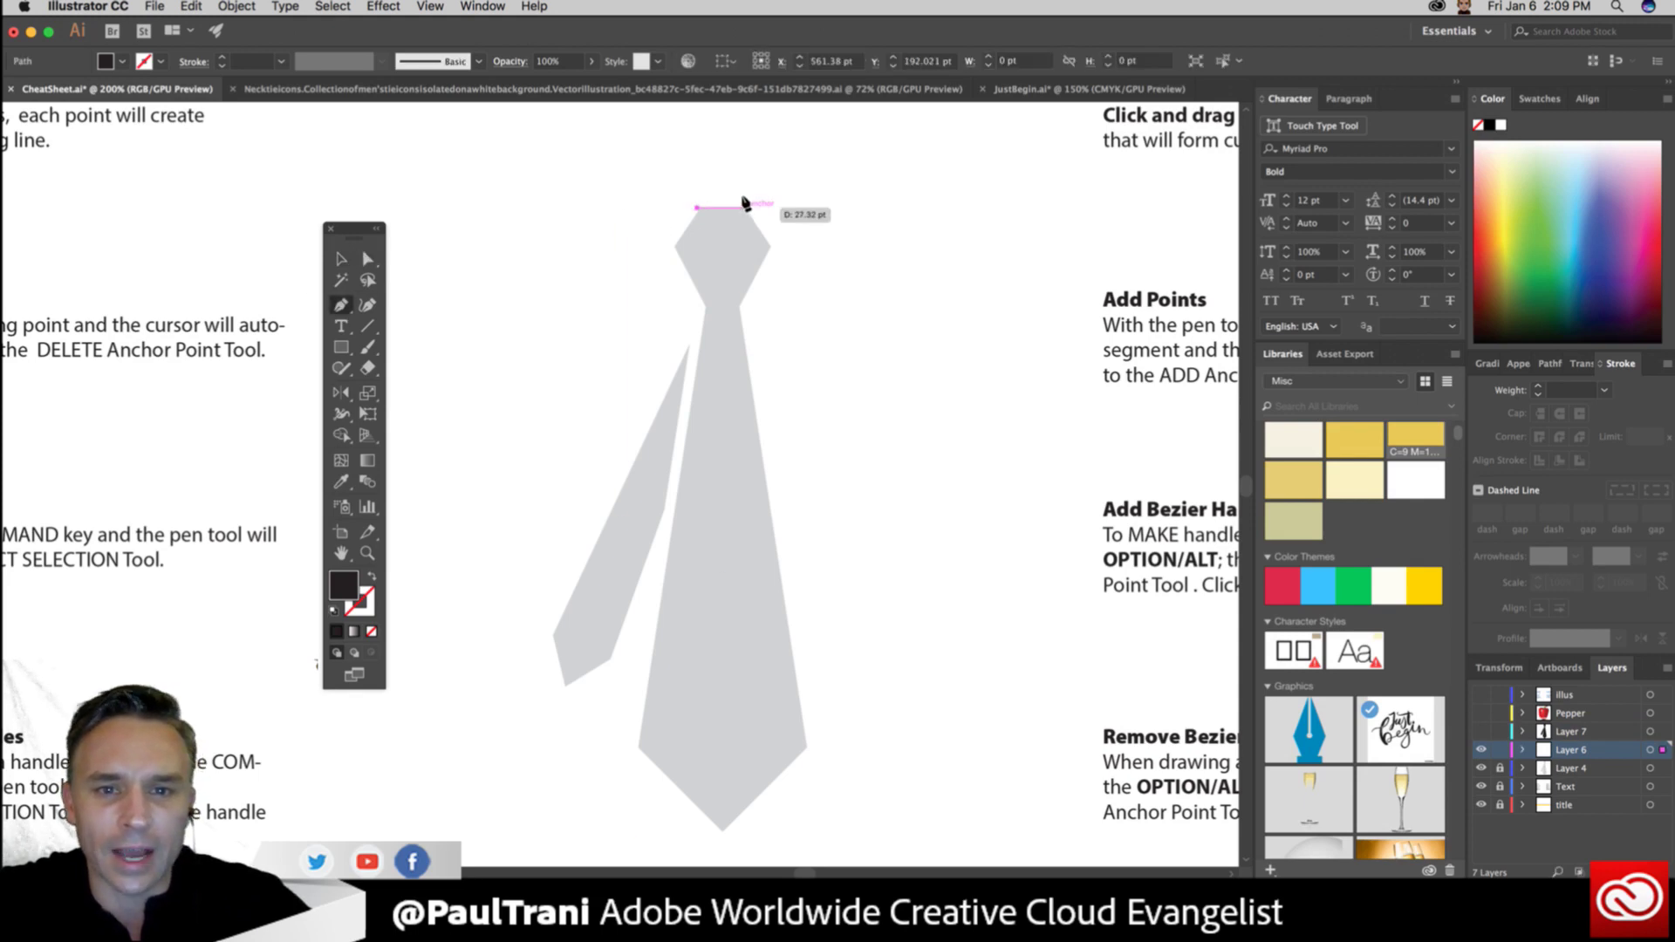
click(744, 205)
scroll(777, 242, up, 1)
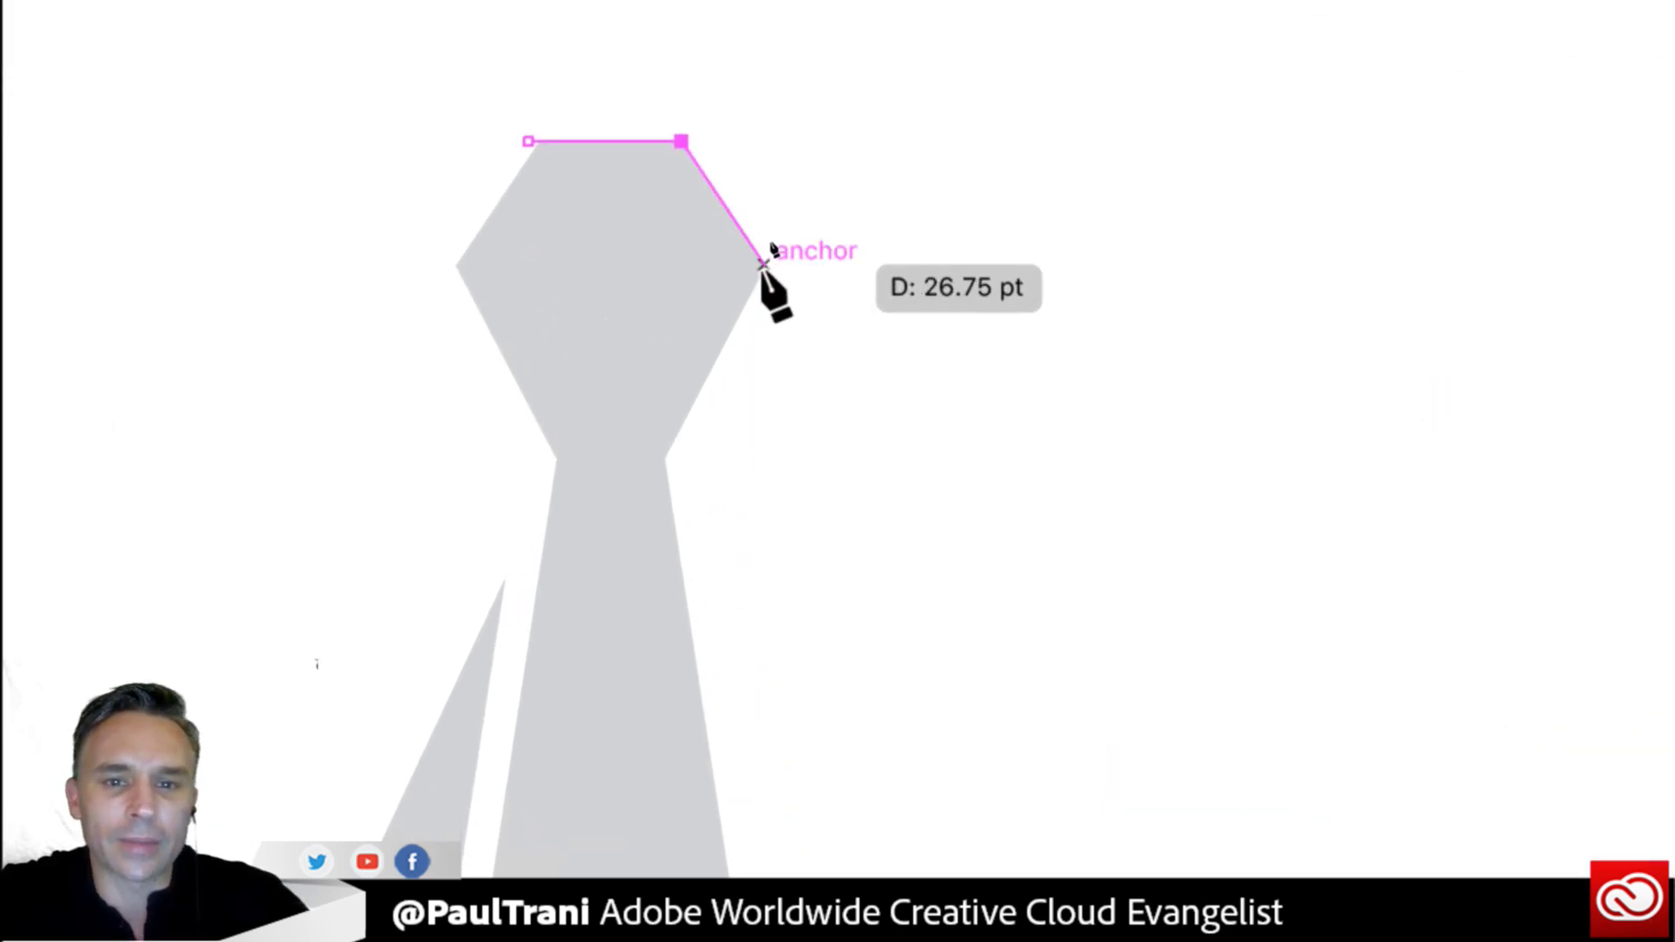
drag(761, 267, 766, 375)
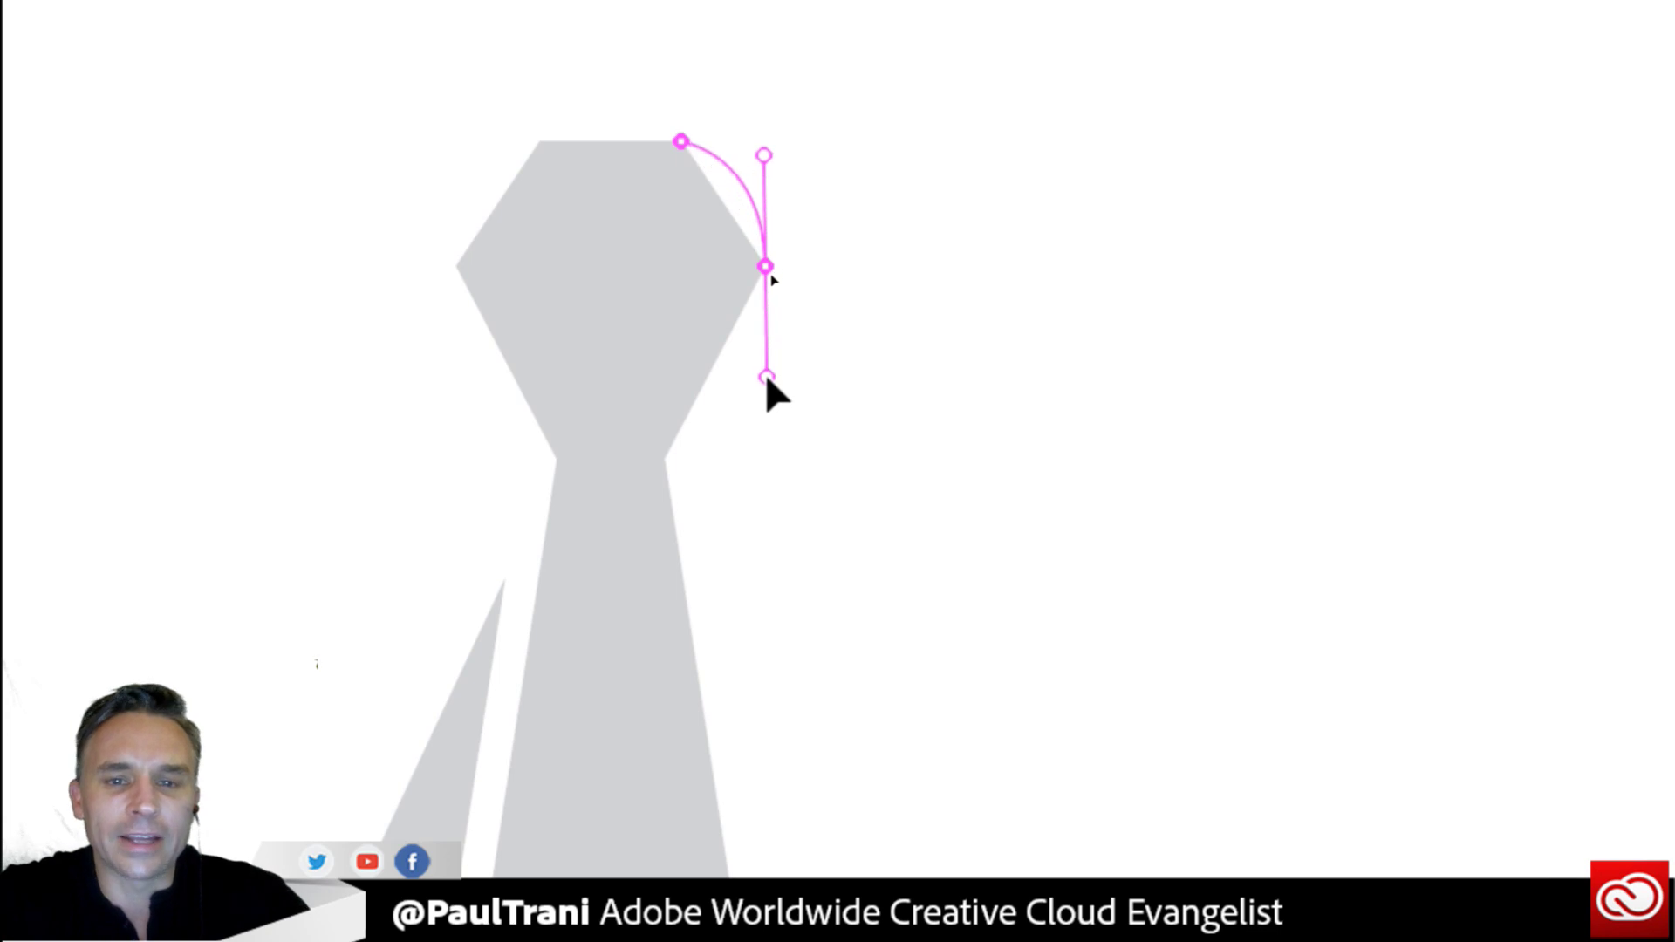
click(661, 458)
Continue the path down the necktie's right side through a smooth midway point to the lower-right corner.
drag(561, 512, 609, 2)
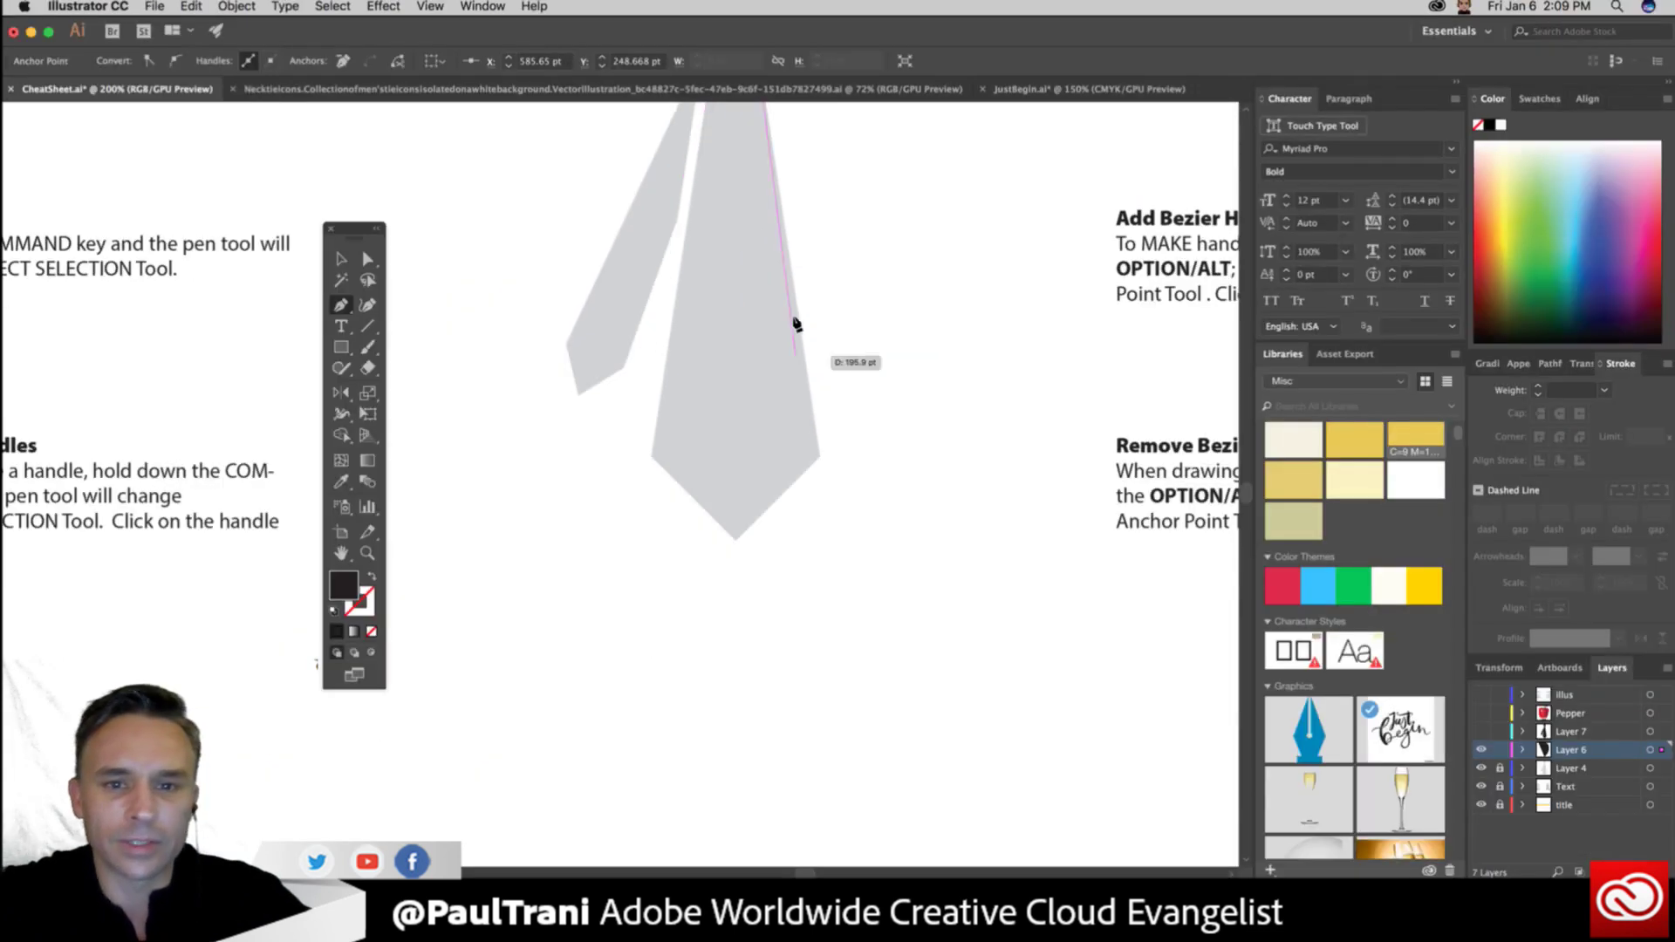
scroll(768, 401, up, 5)
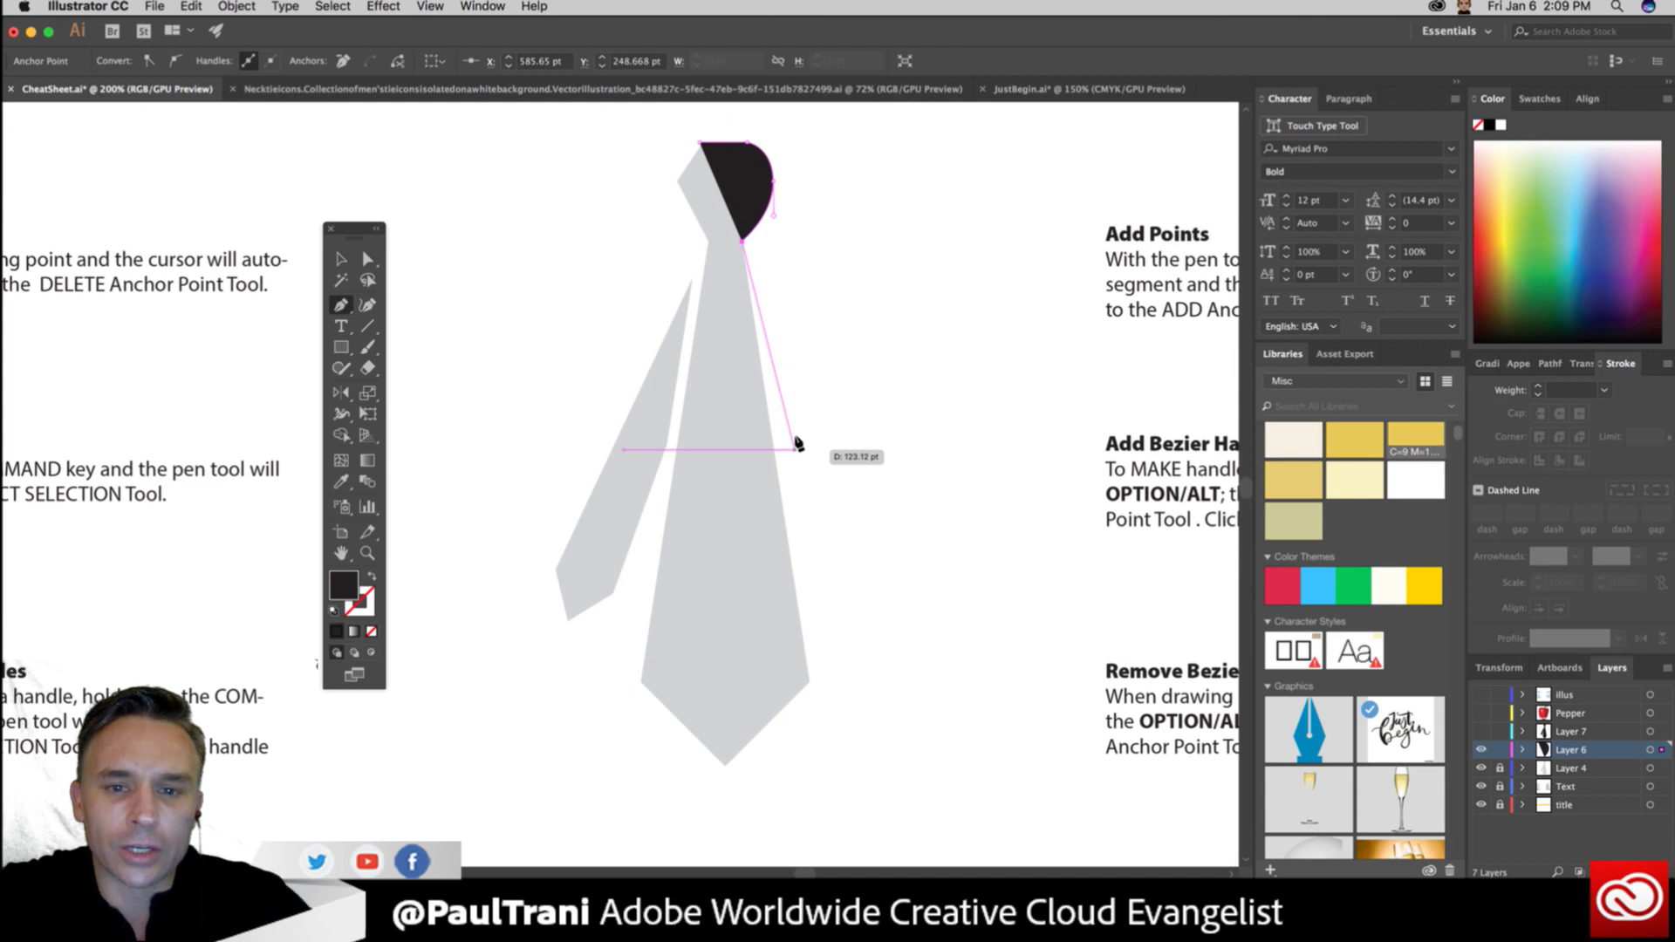
drag(794, 445, 810, 530)
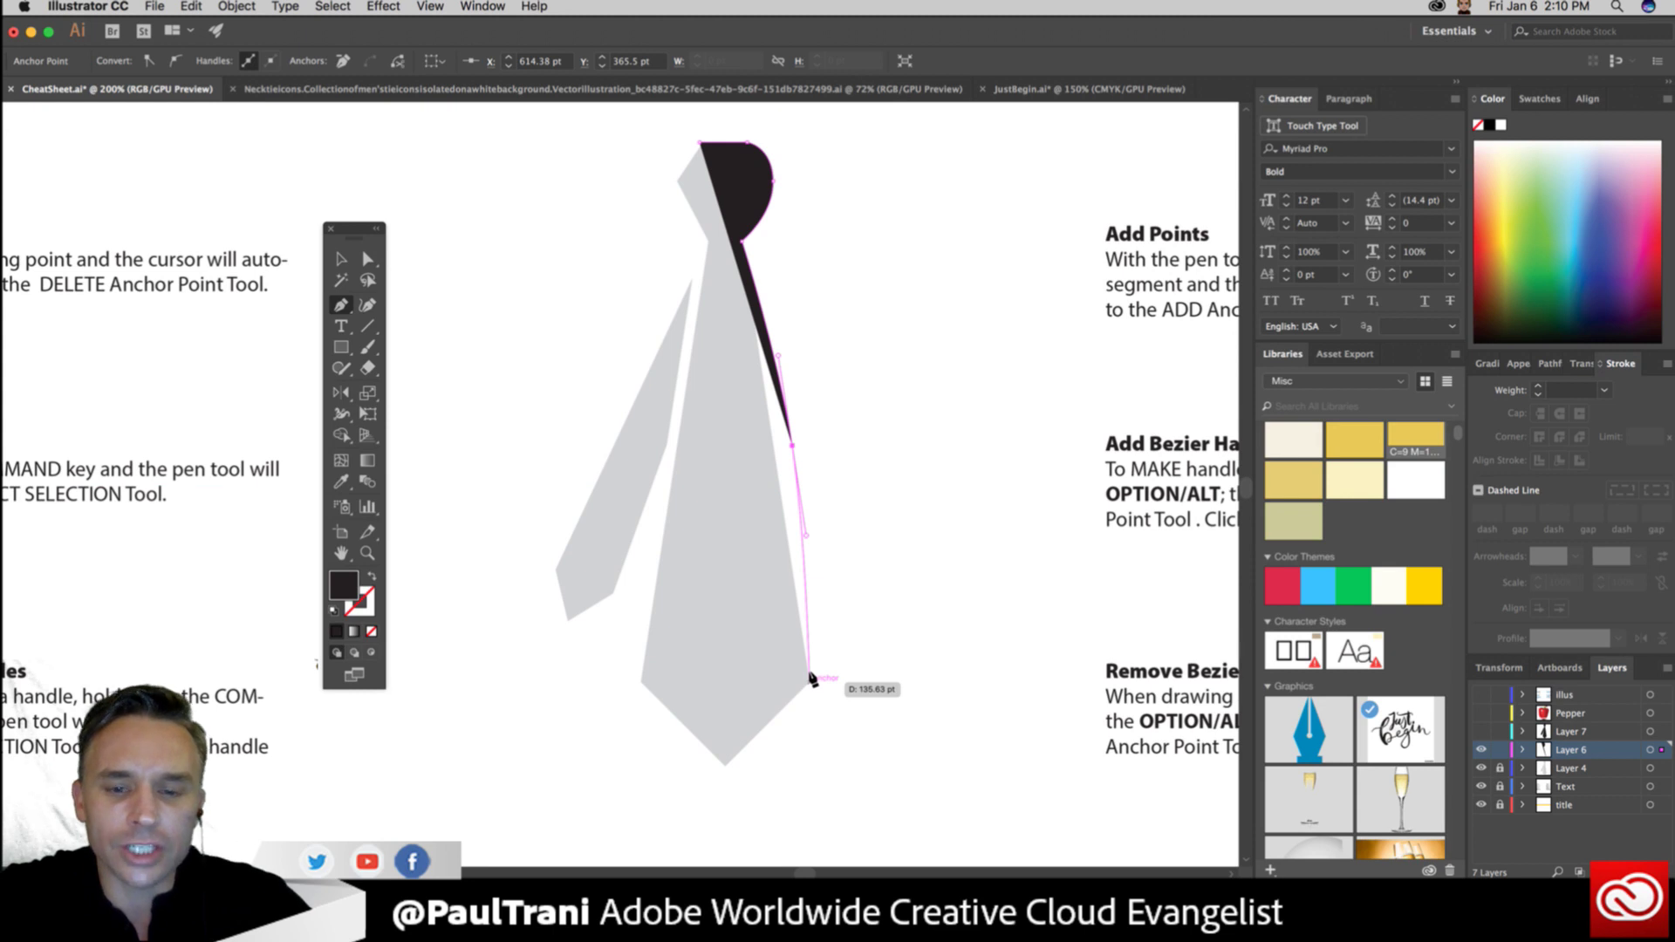
click(810, 678)
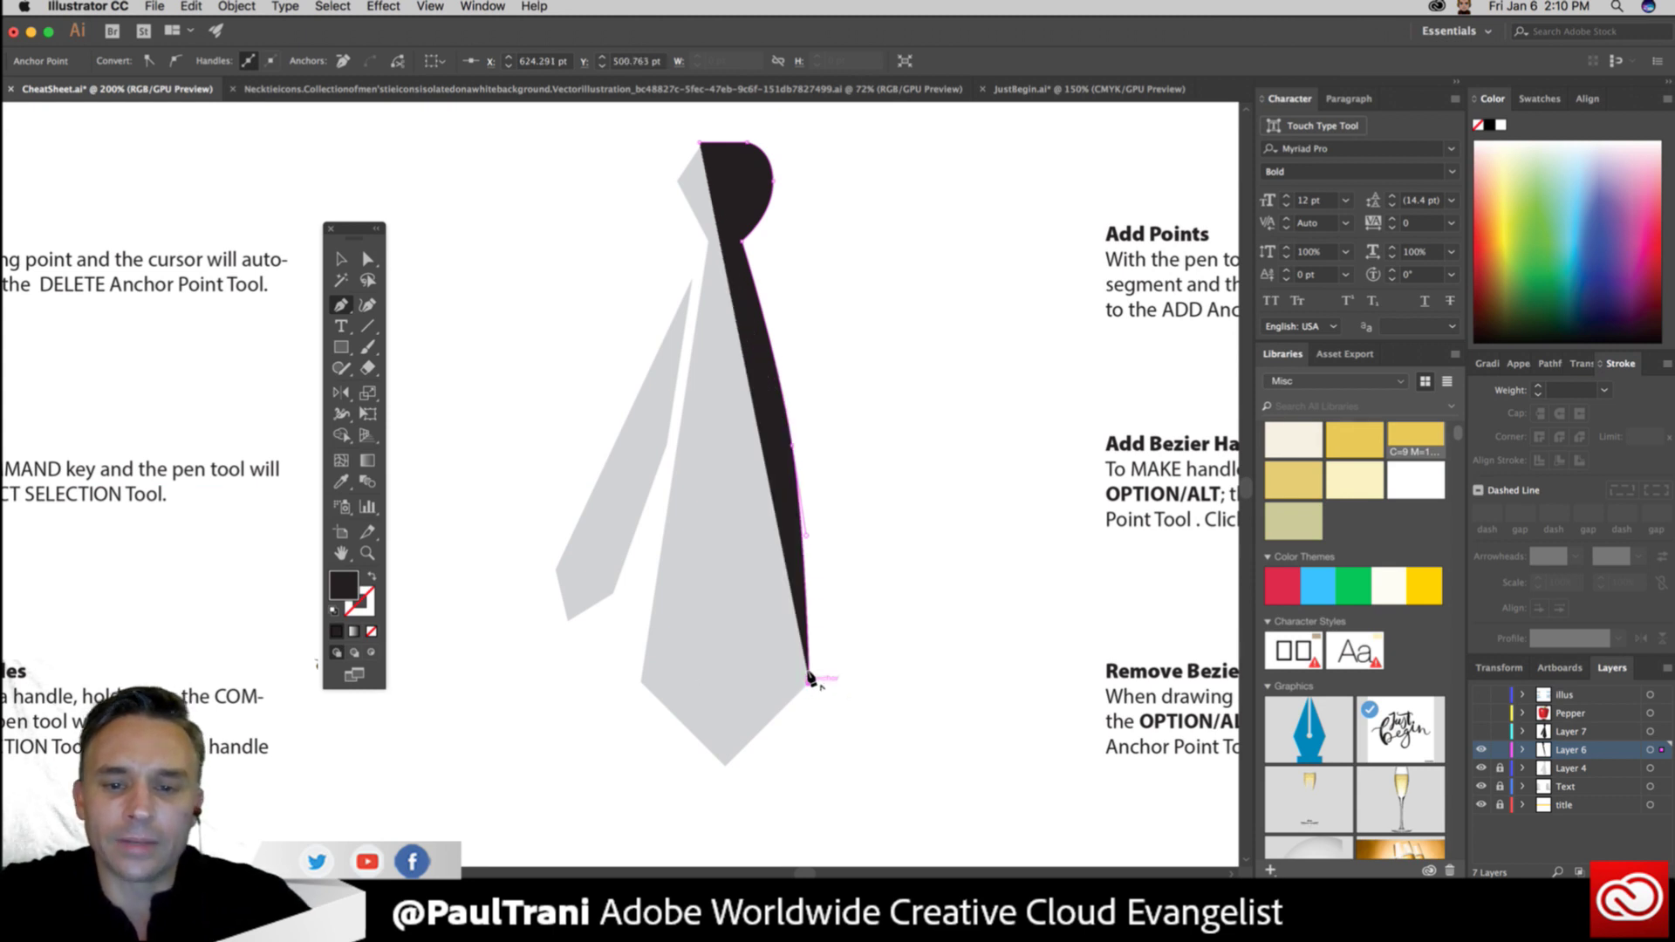
Add straight segments from the lower-right corner to the bottom tip and up to the necktie's lower-left corner.
click(727, 763)
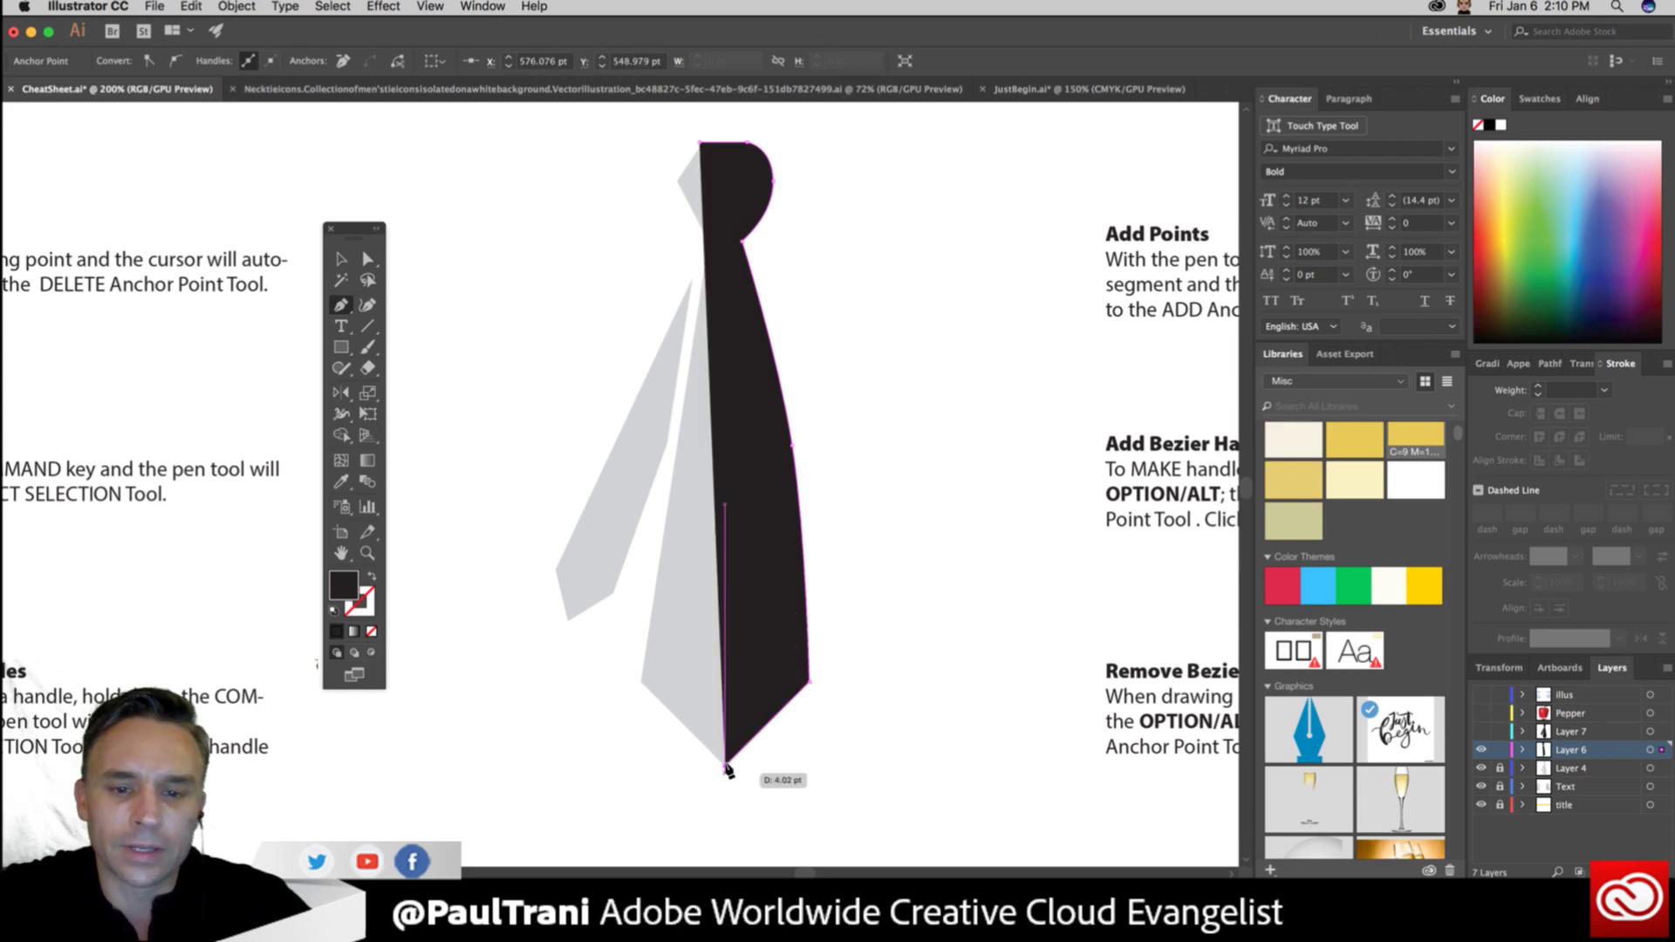
click(643, 678)
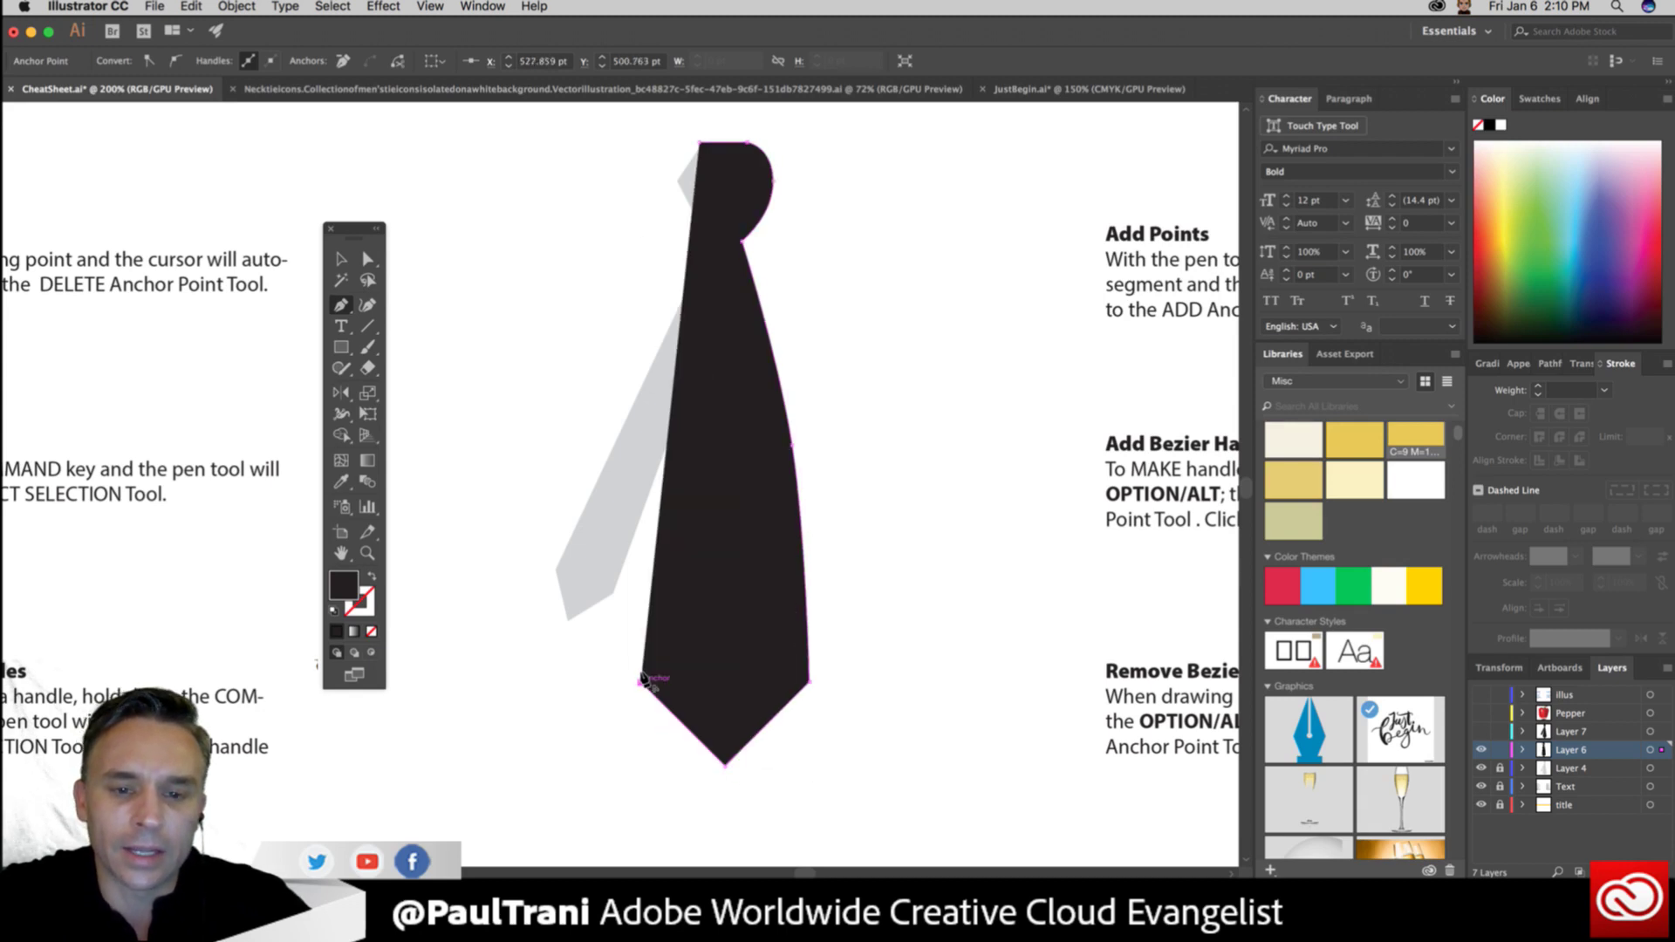
click(642, 677)
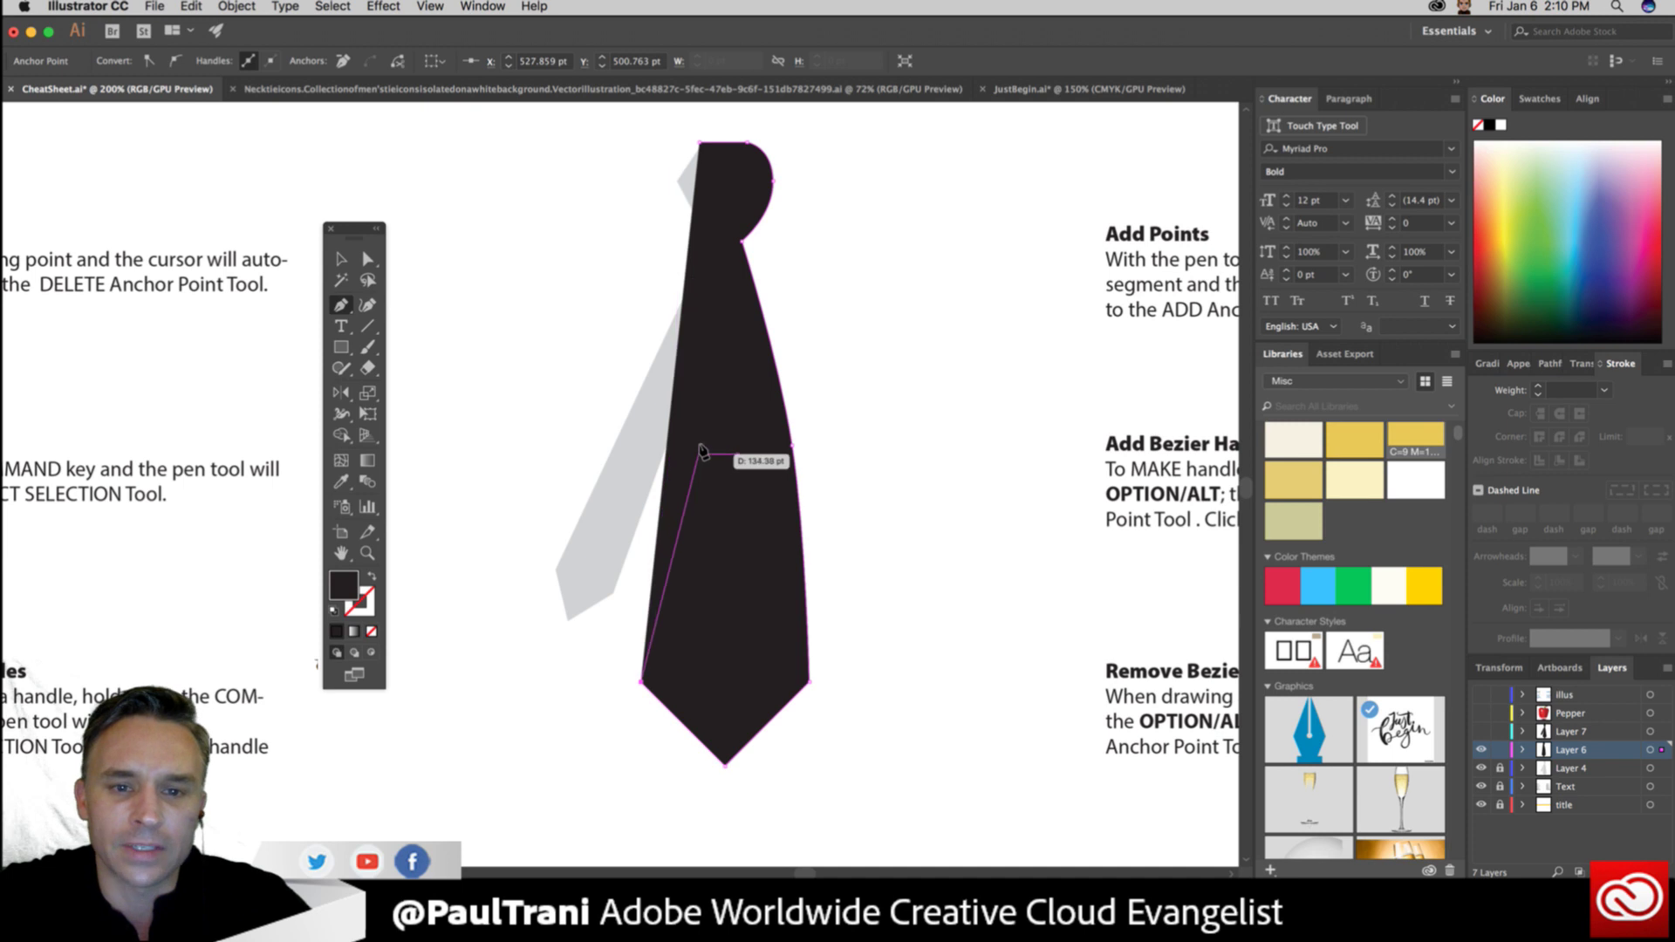
Trace the necktie's left side through a smooth midway point, curve around the knot's left side, and close the path at its upper-left corner.
drag(701, 449, 700, 407)
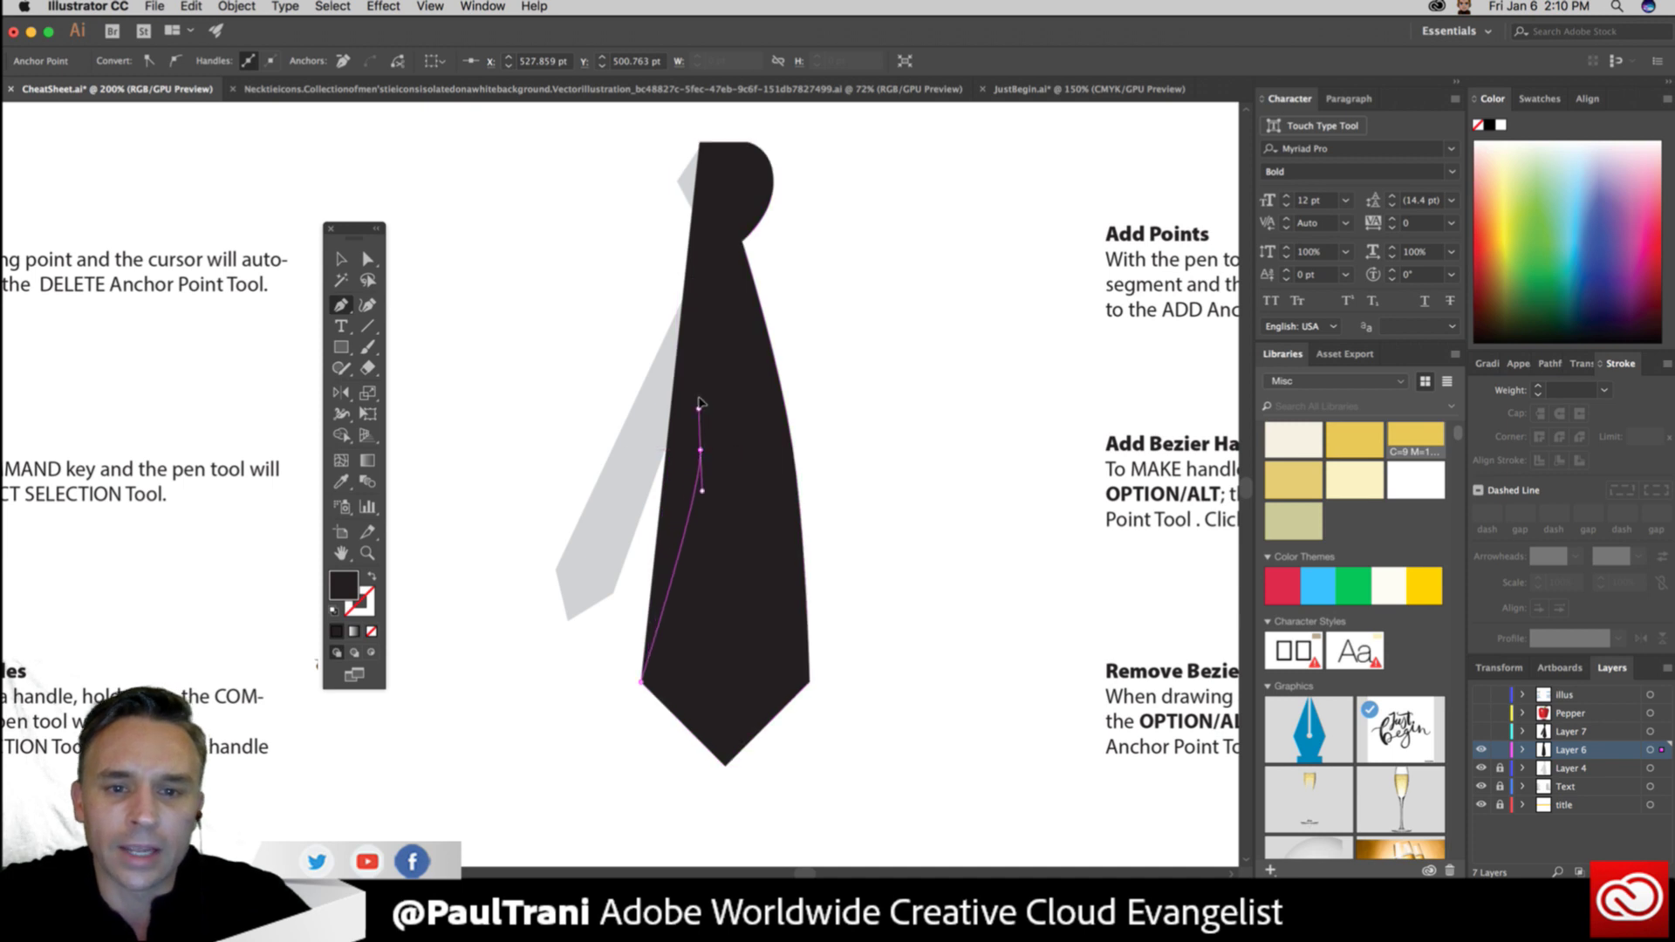
click(708, 244)
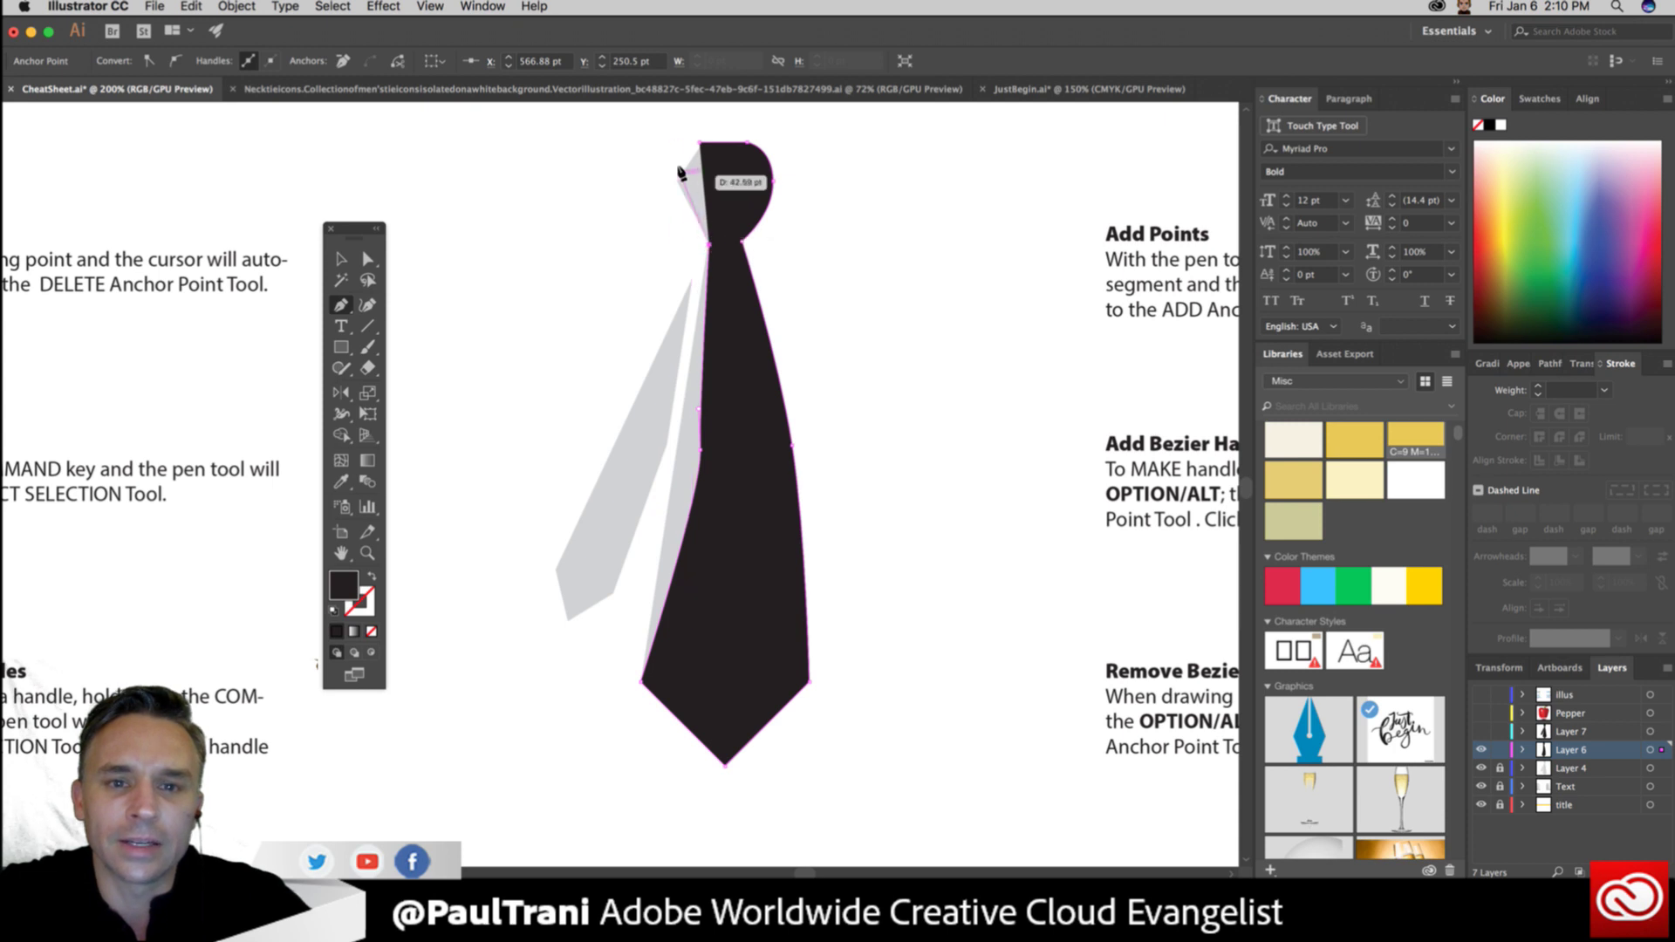
drag(677, 181, 678, 160)
click(679, 154)
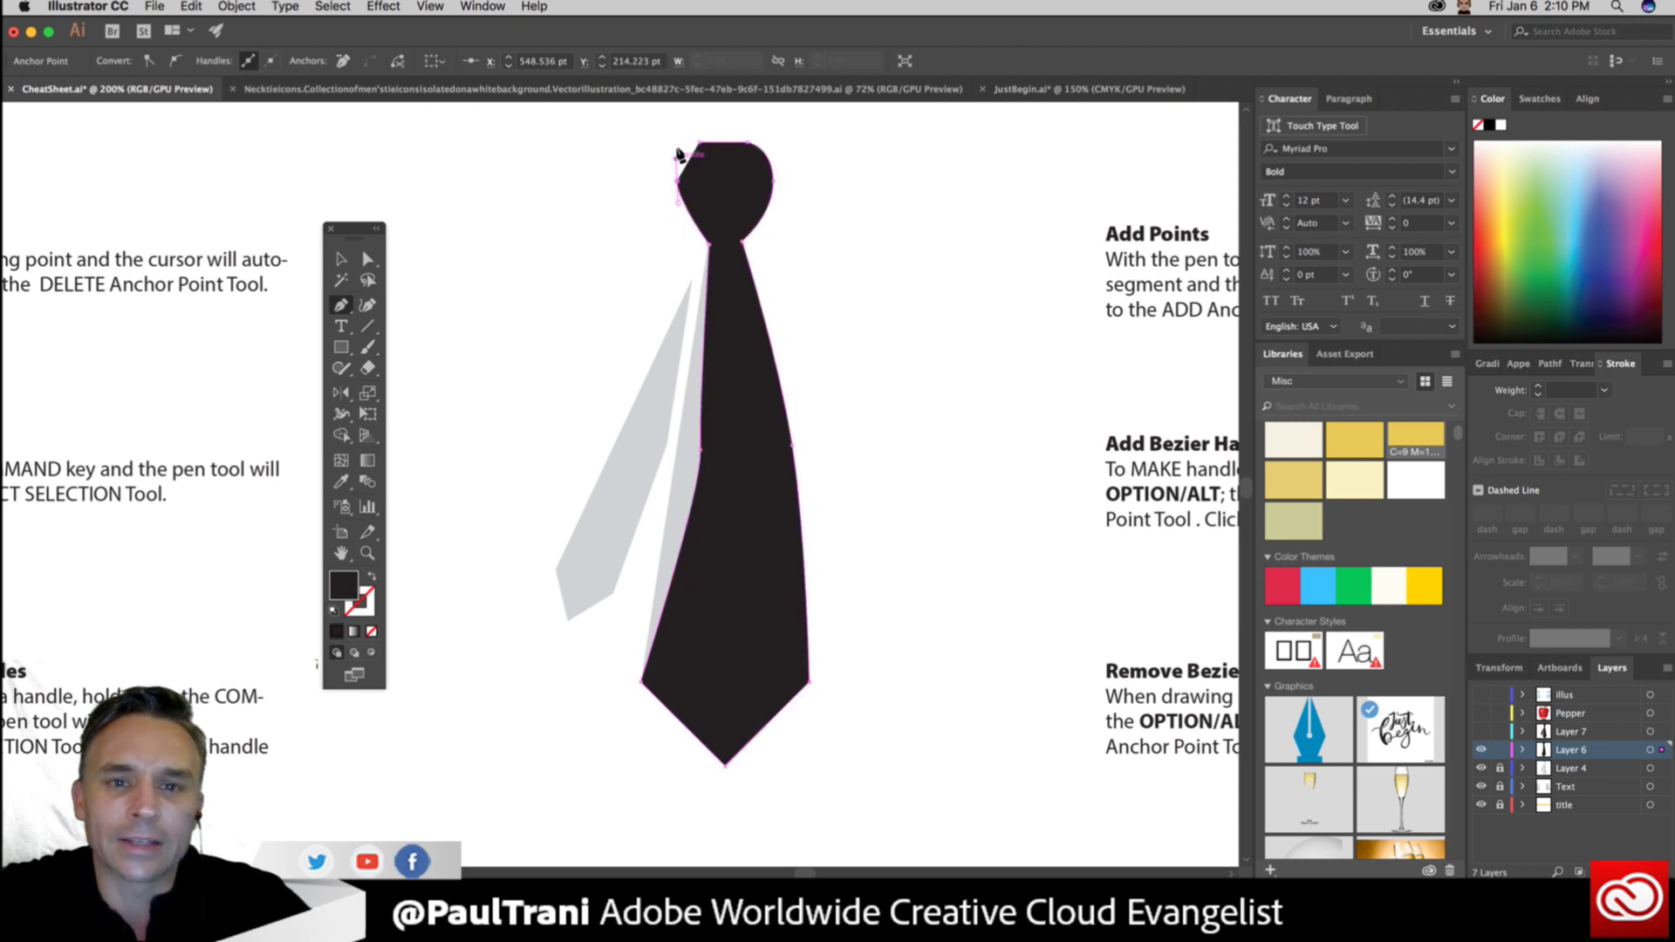
drag(679, 154, 705, 137)
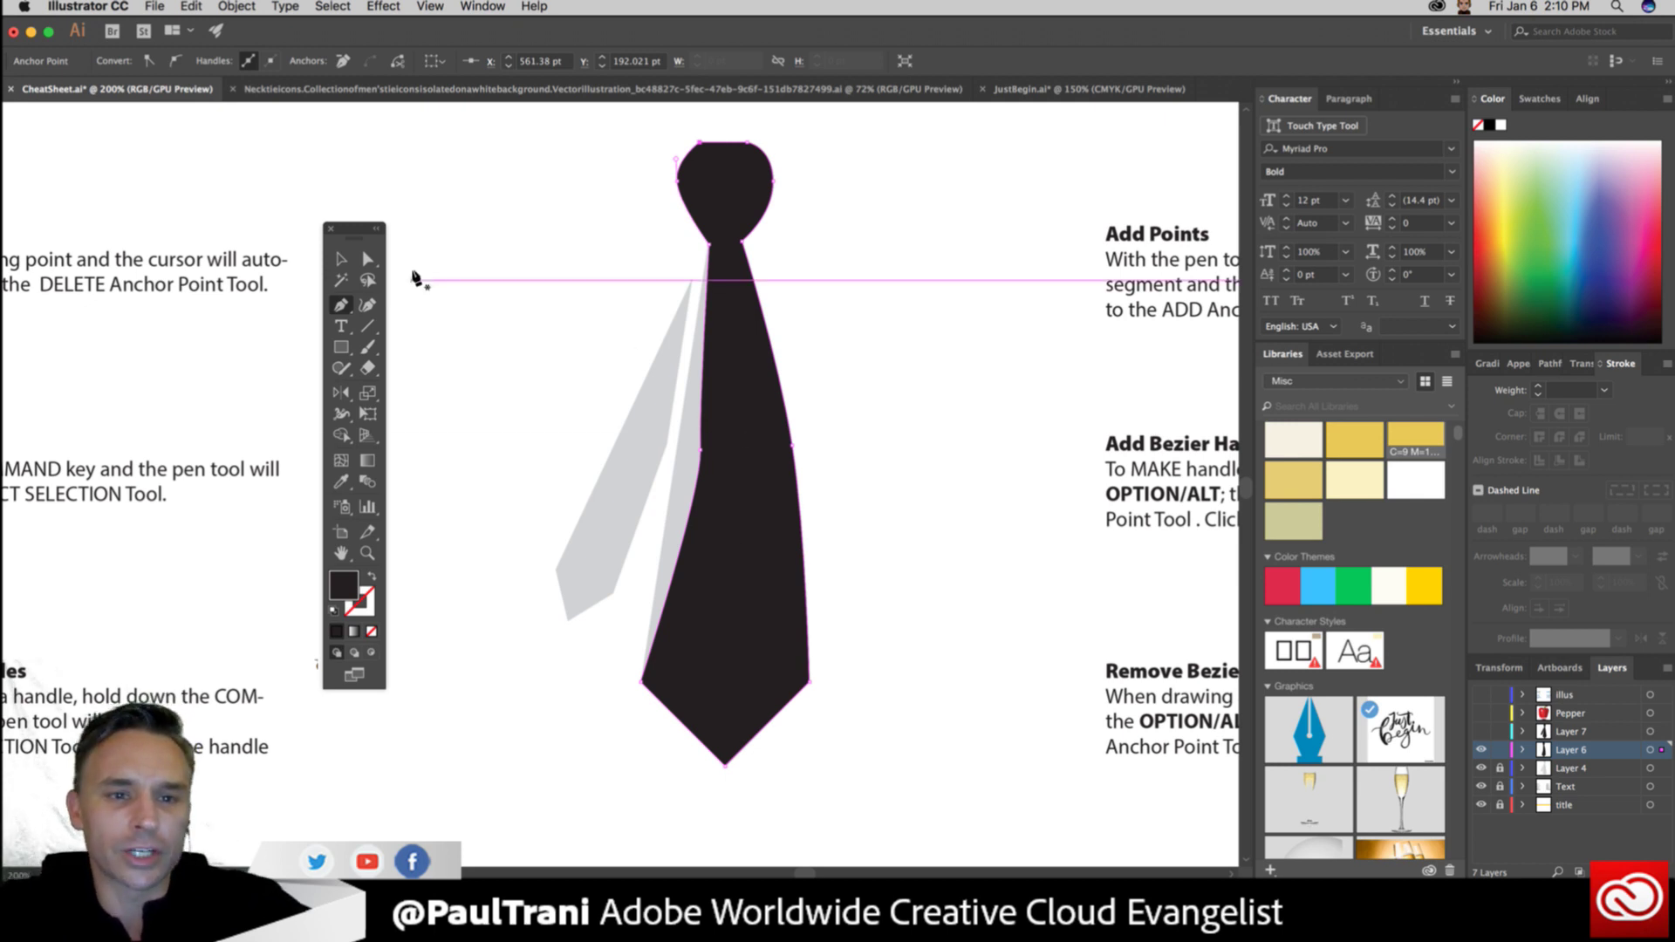
Start a separate path for the back tail, tracing its right side from the top point through a smooth bend to the lower-right corner.
click(692, 279)
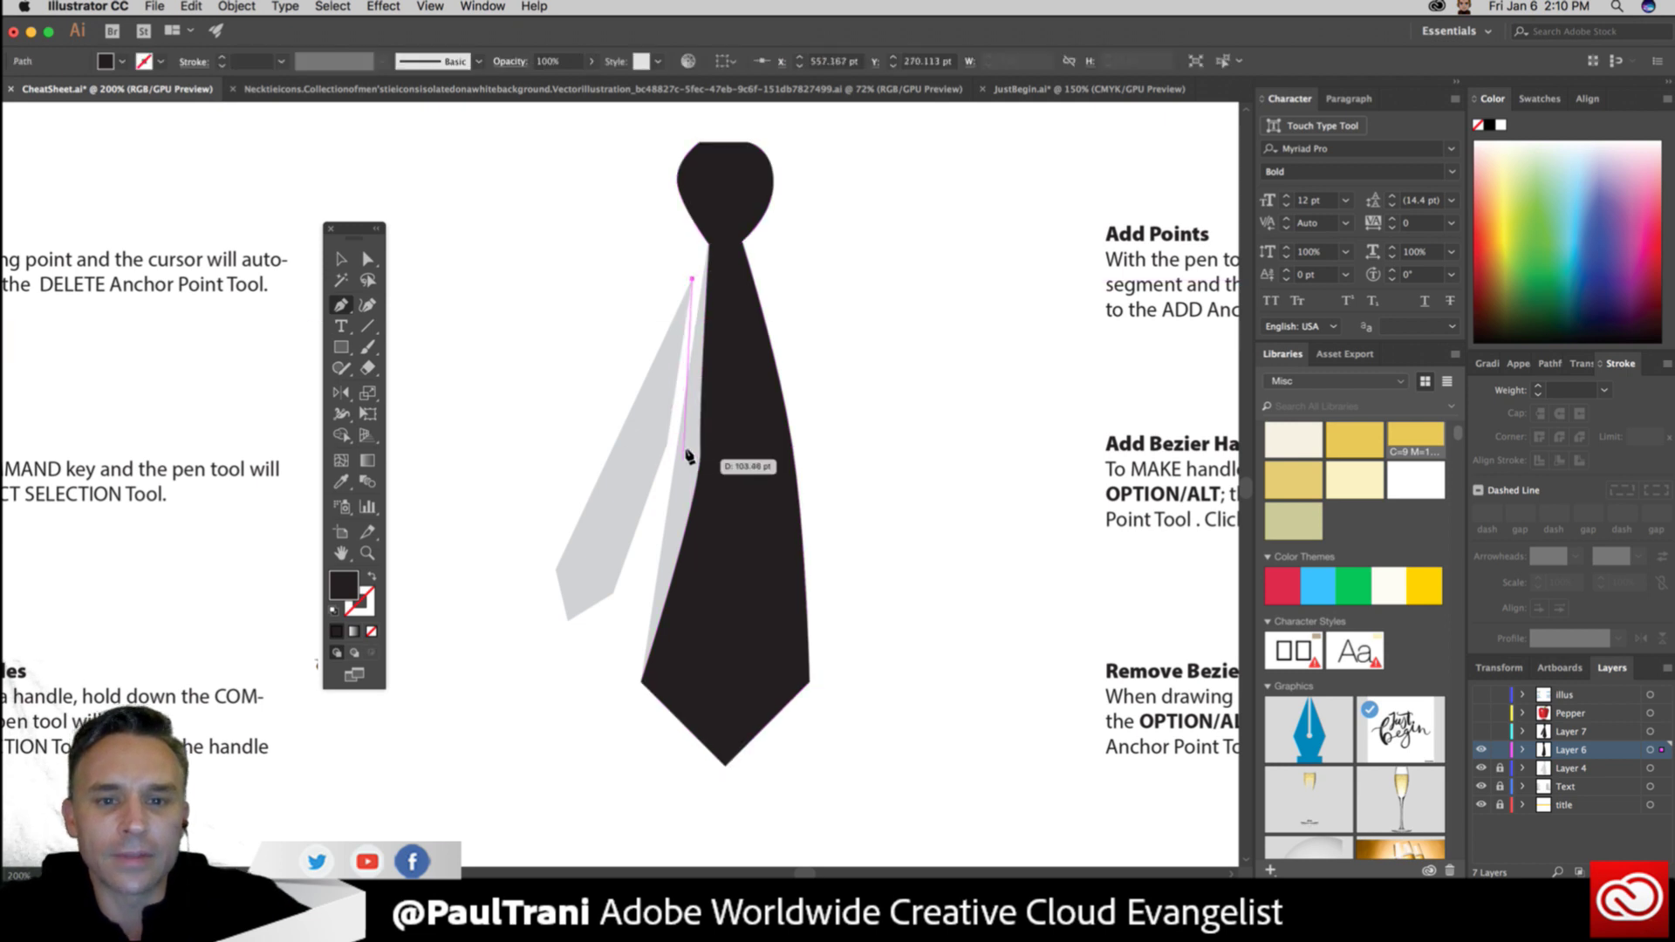
click(684, 454)
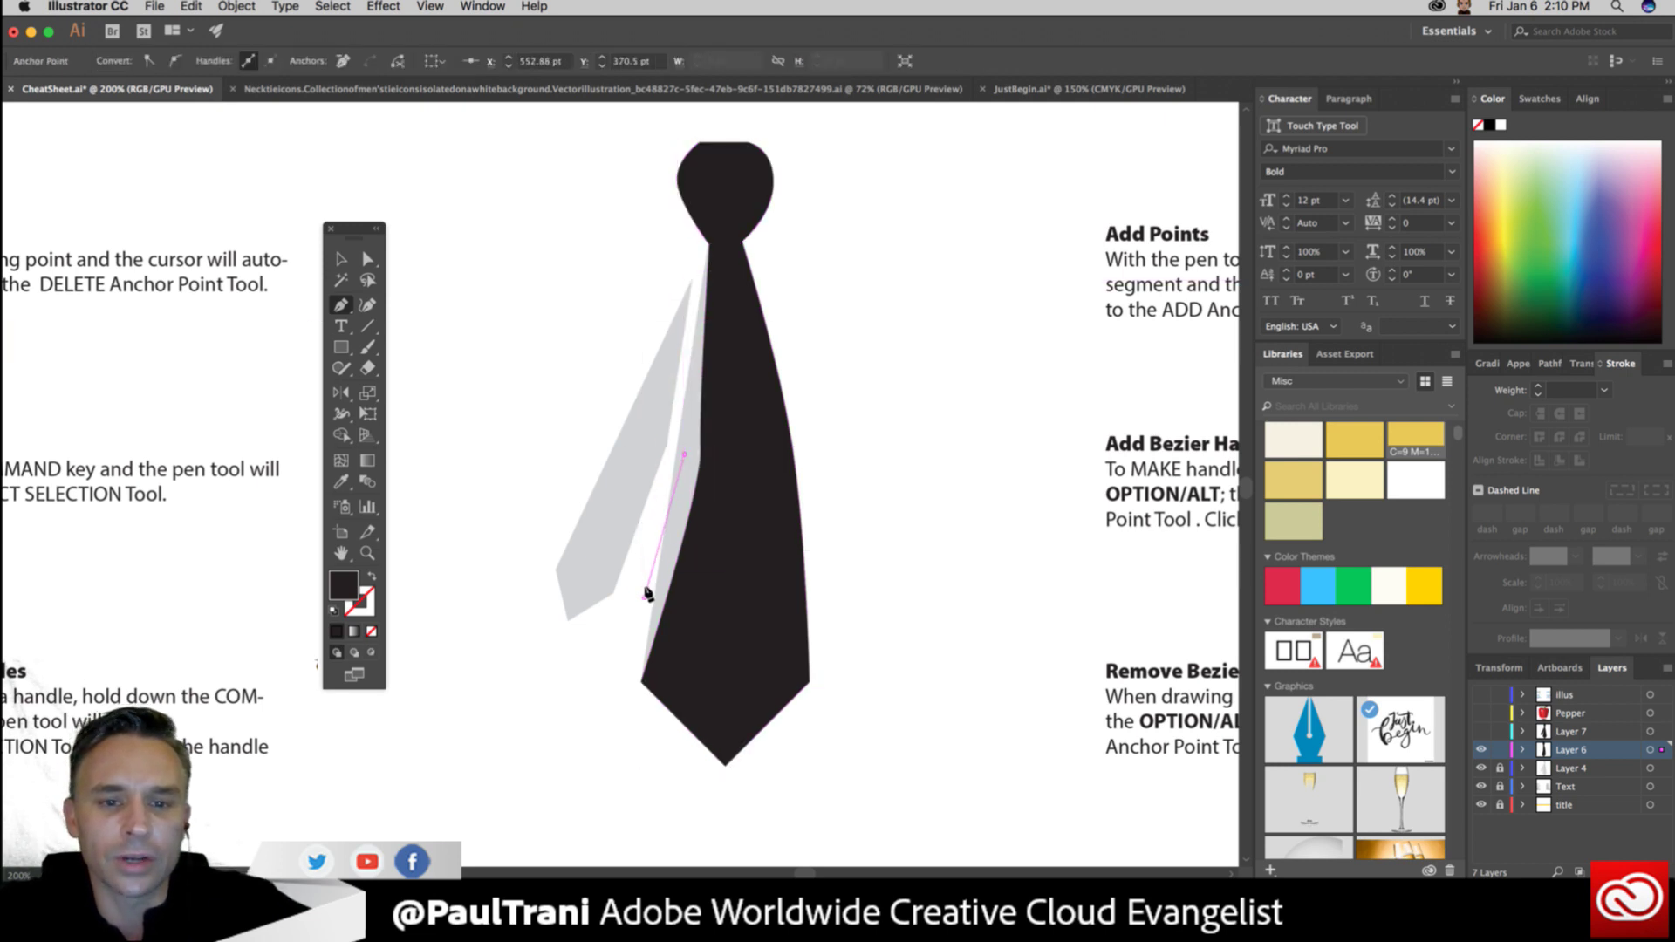
click(644, 597)
key(super+z)
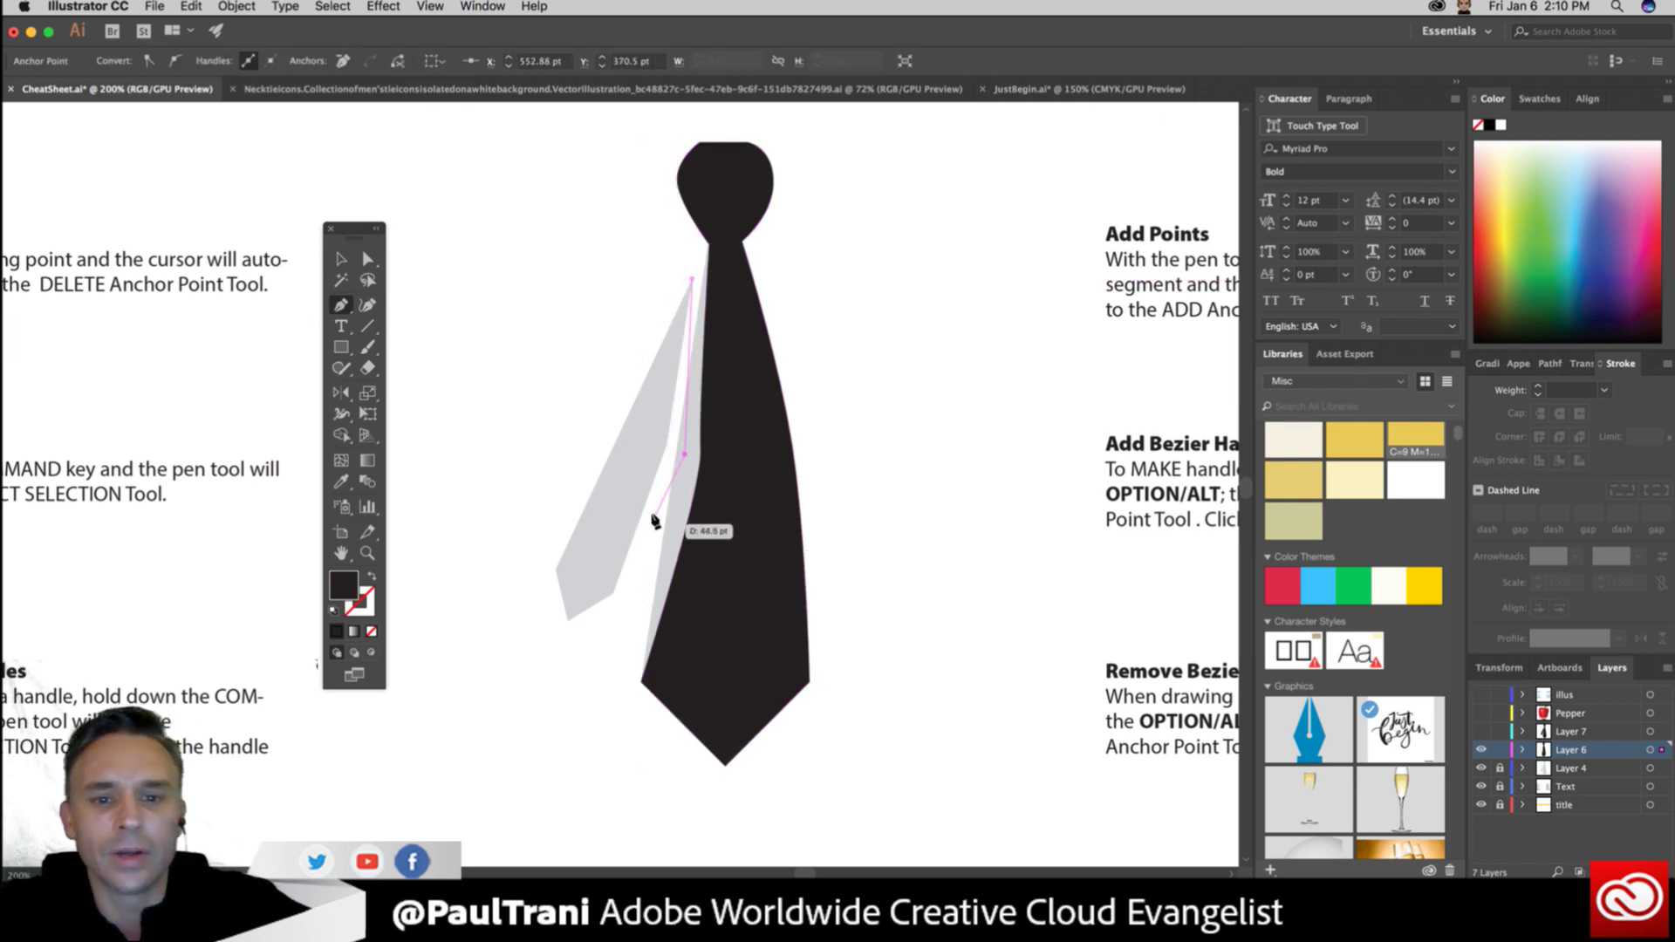
click(647, 522)
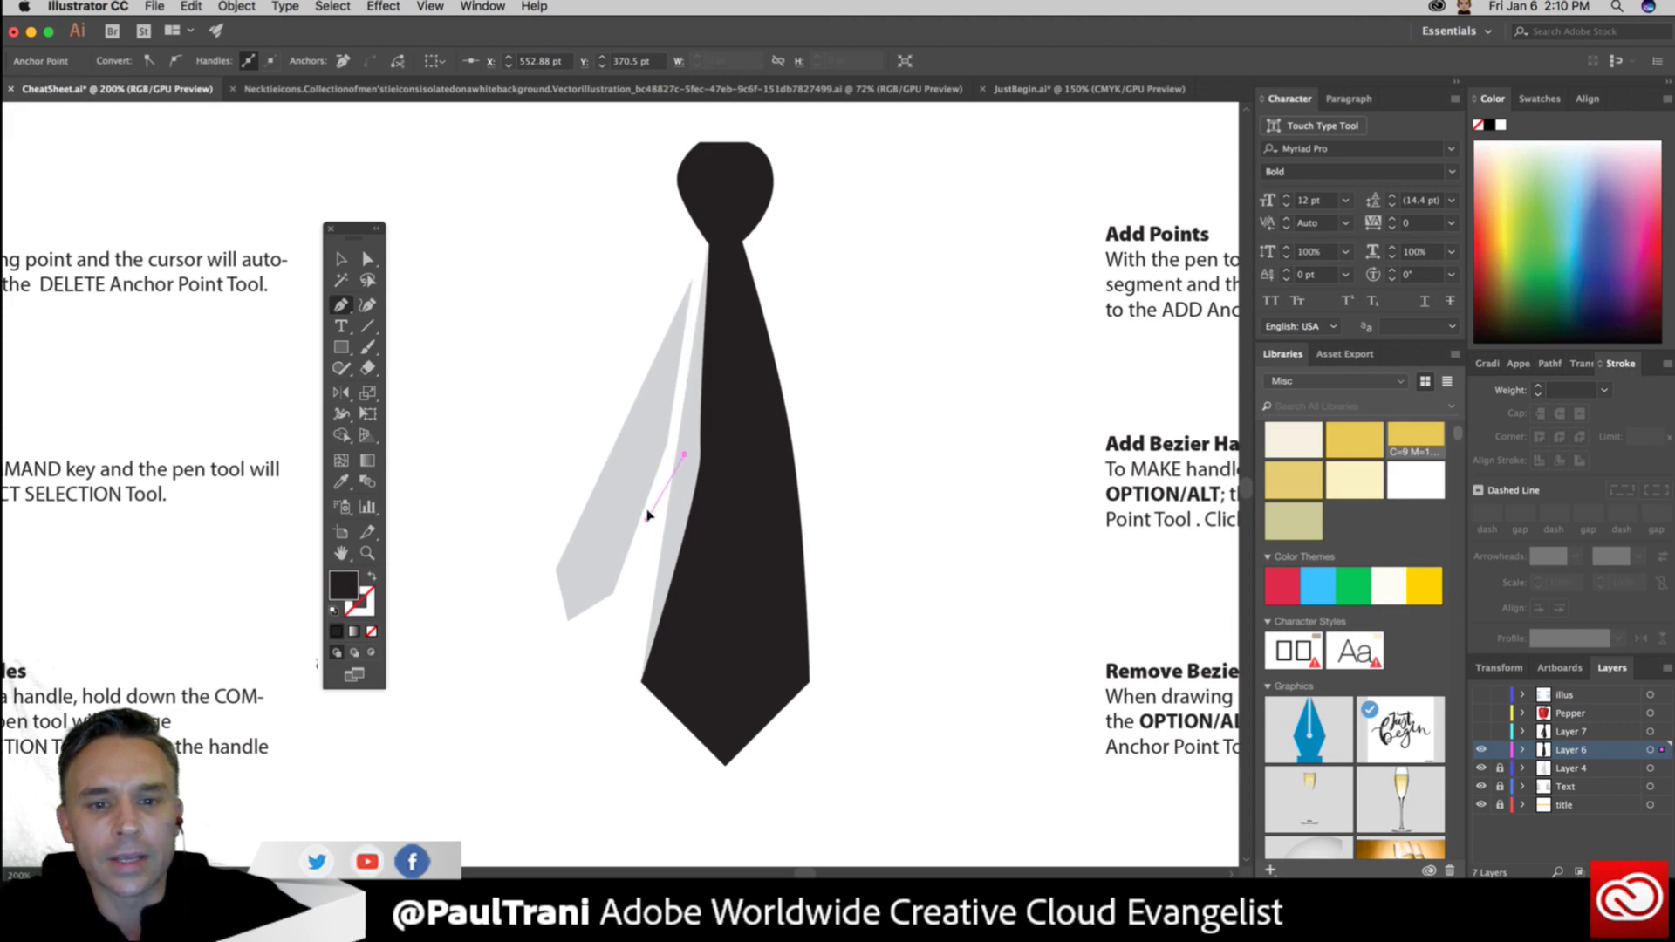
click(646, 593)
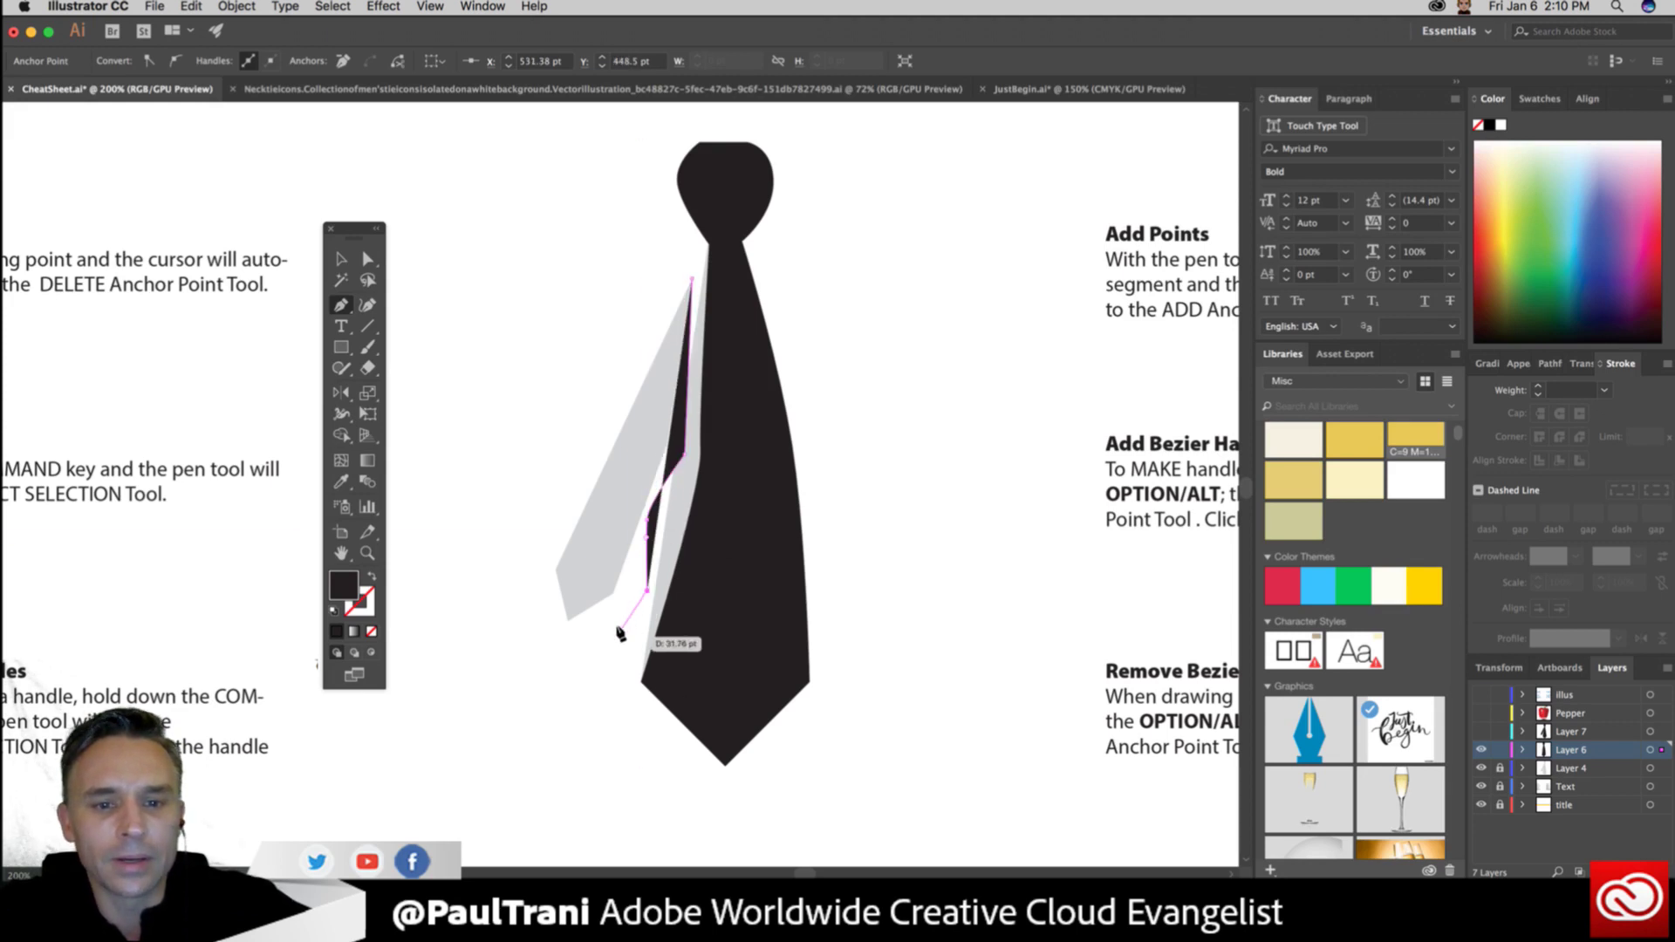
Continue the back tail through its bottom tip and lower-left corner, curve up its left side, close the path and deselect it.
click(618, 637)
click(587, 593)
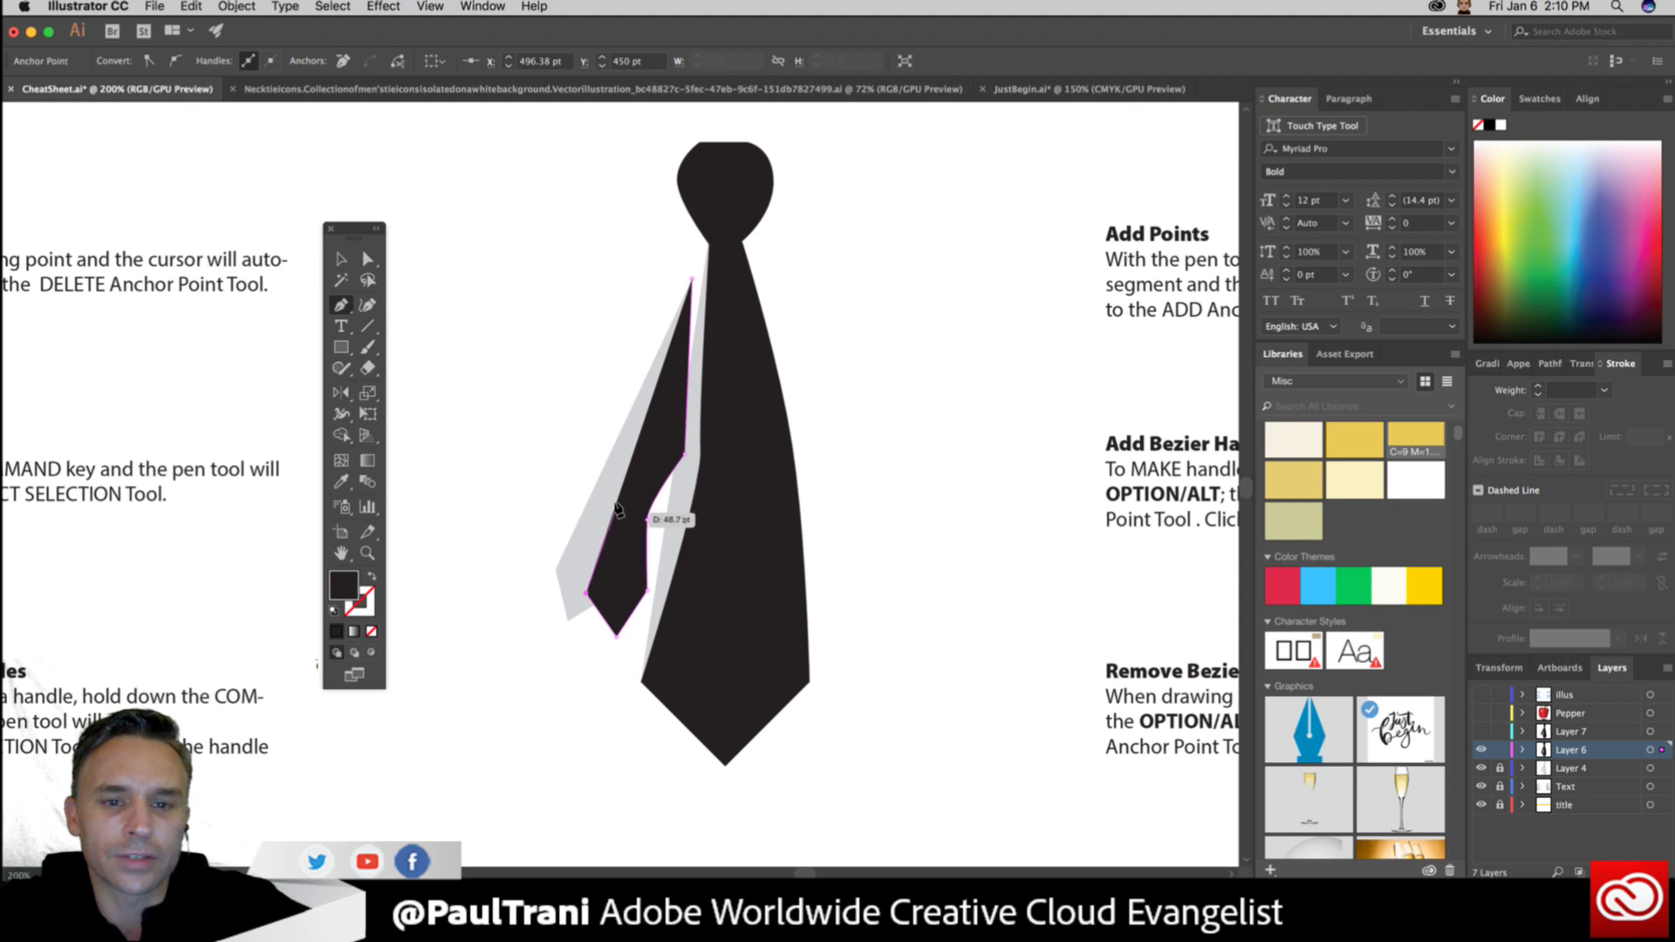
click(609, 492)
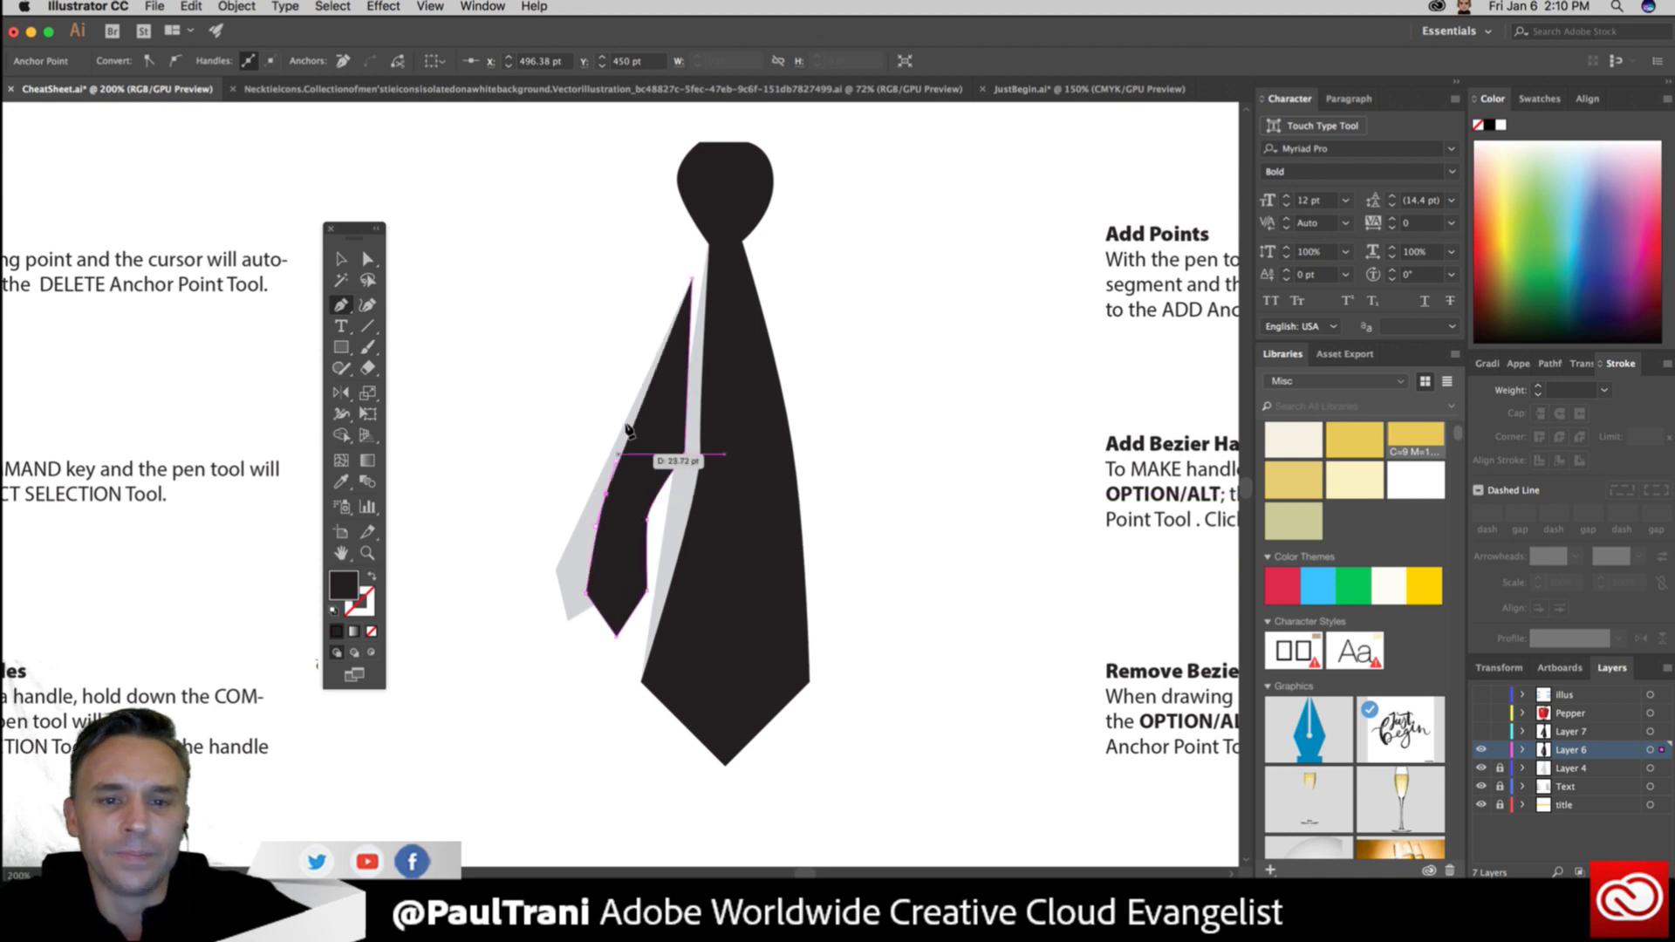
click(692, 278)
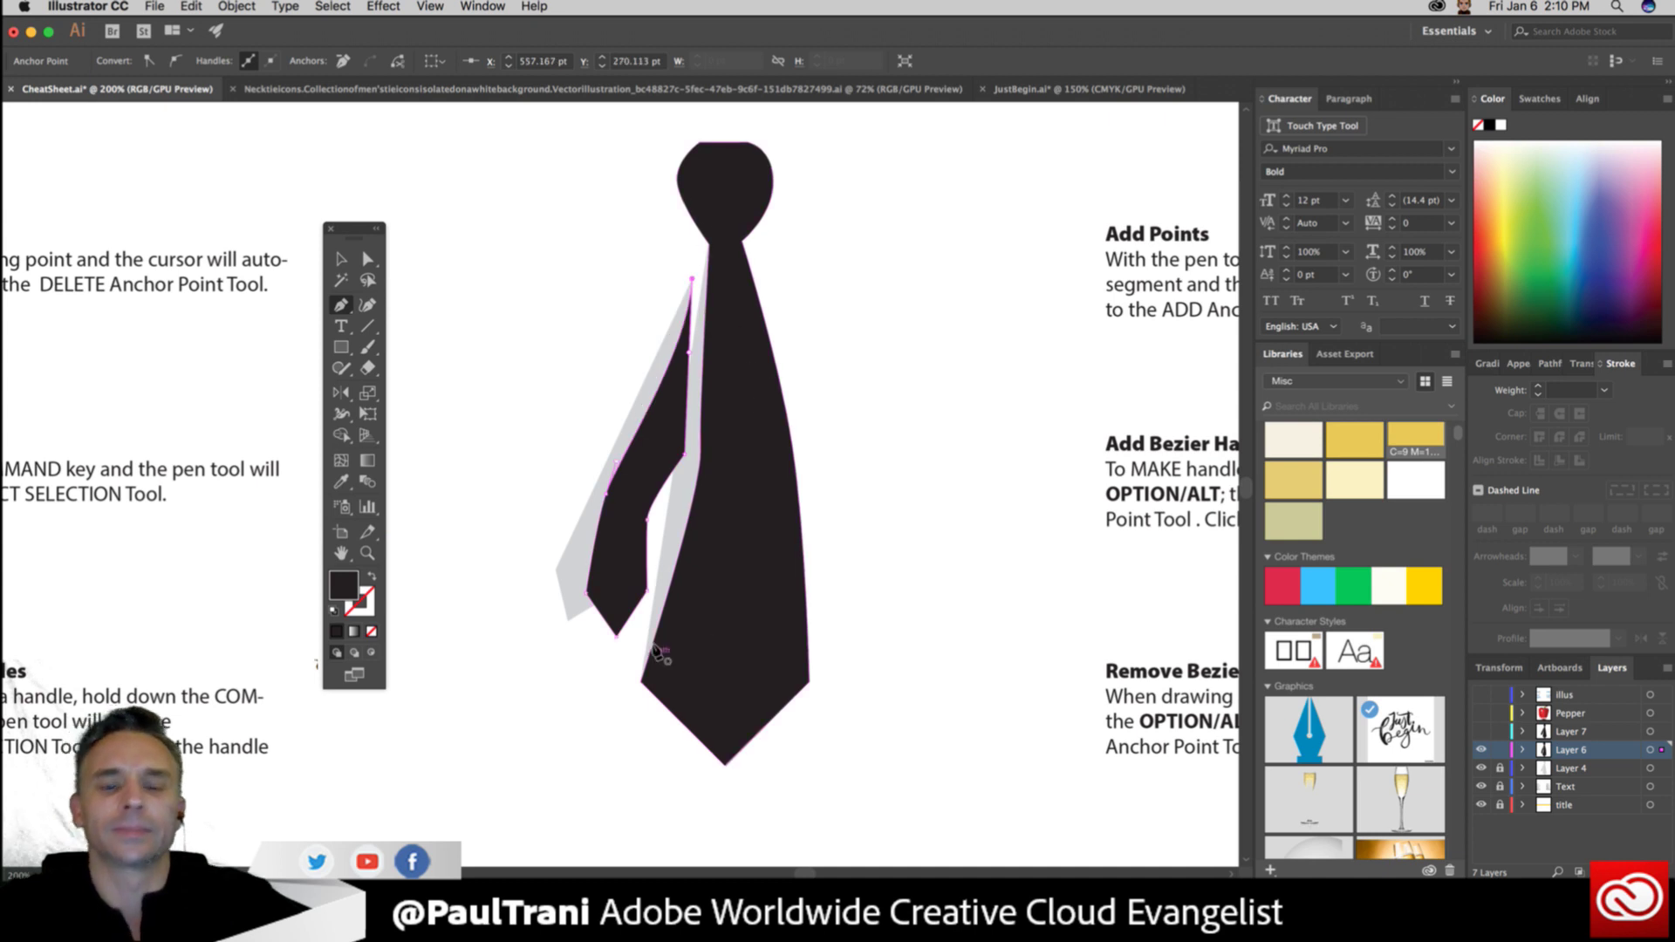
click(353, 257)
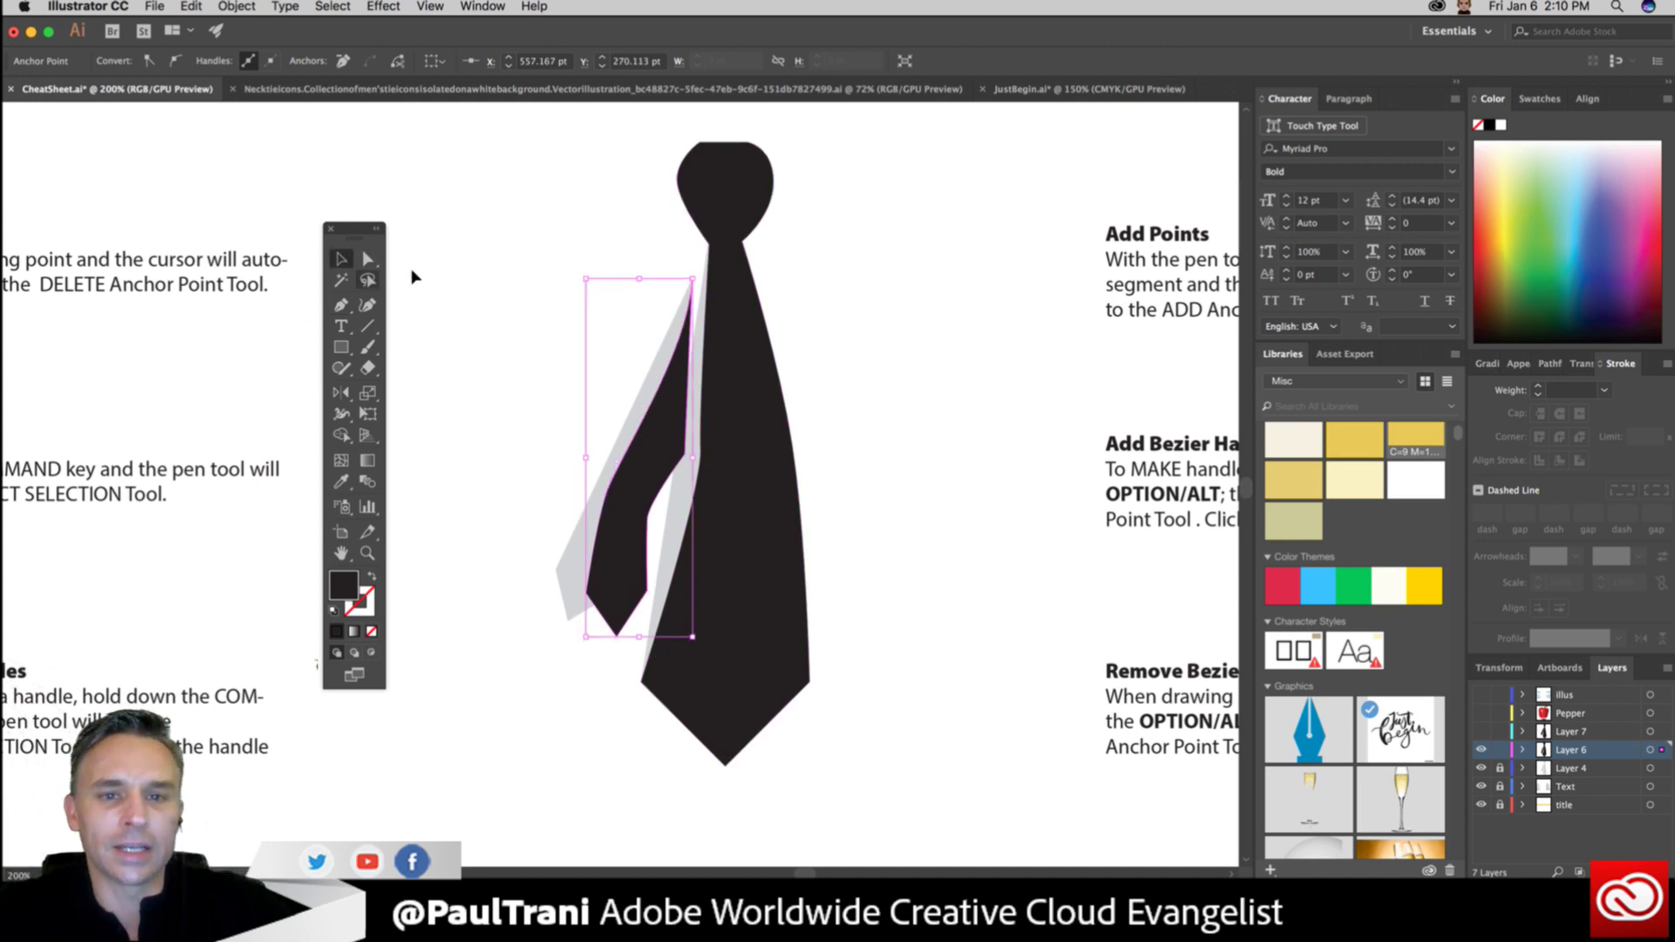
click(491, 300)
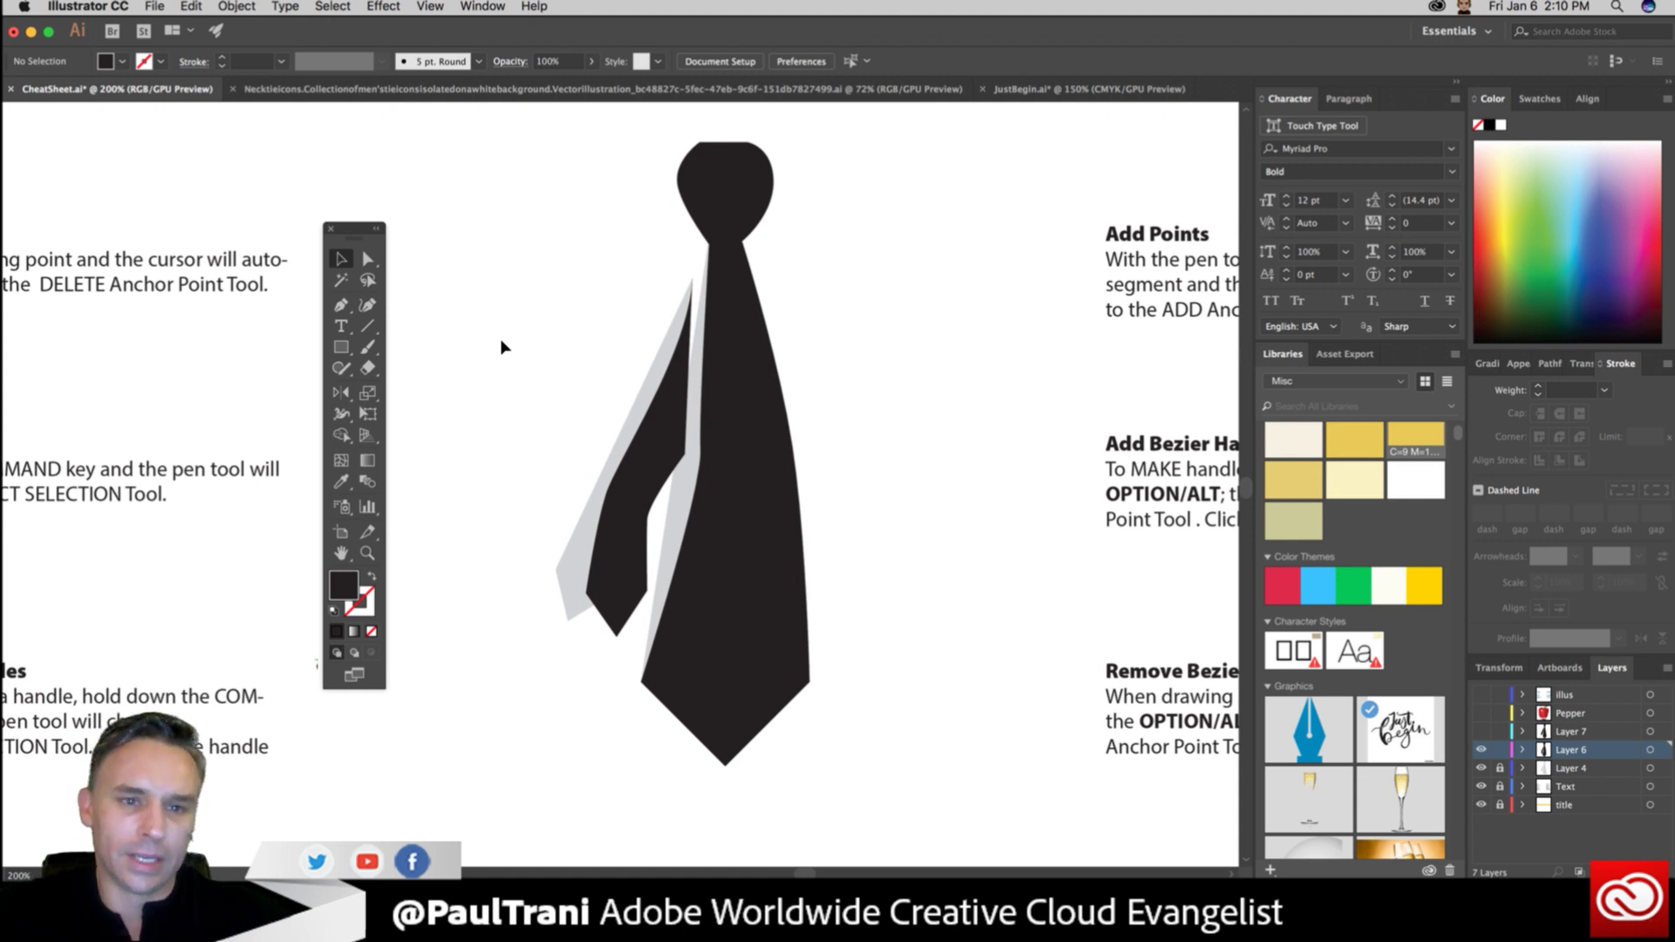
Examine the front necktie's anchor points at 800% zoom, comparing the Selection and Direct Selection tools.
scroll(502, 342, right, 5)
scroll(502, 342, up, 4)
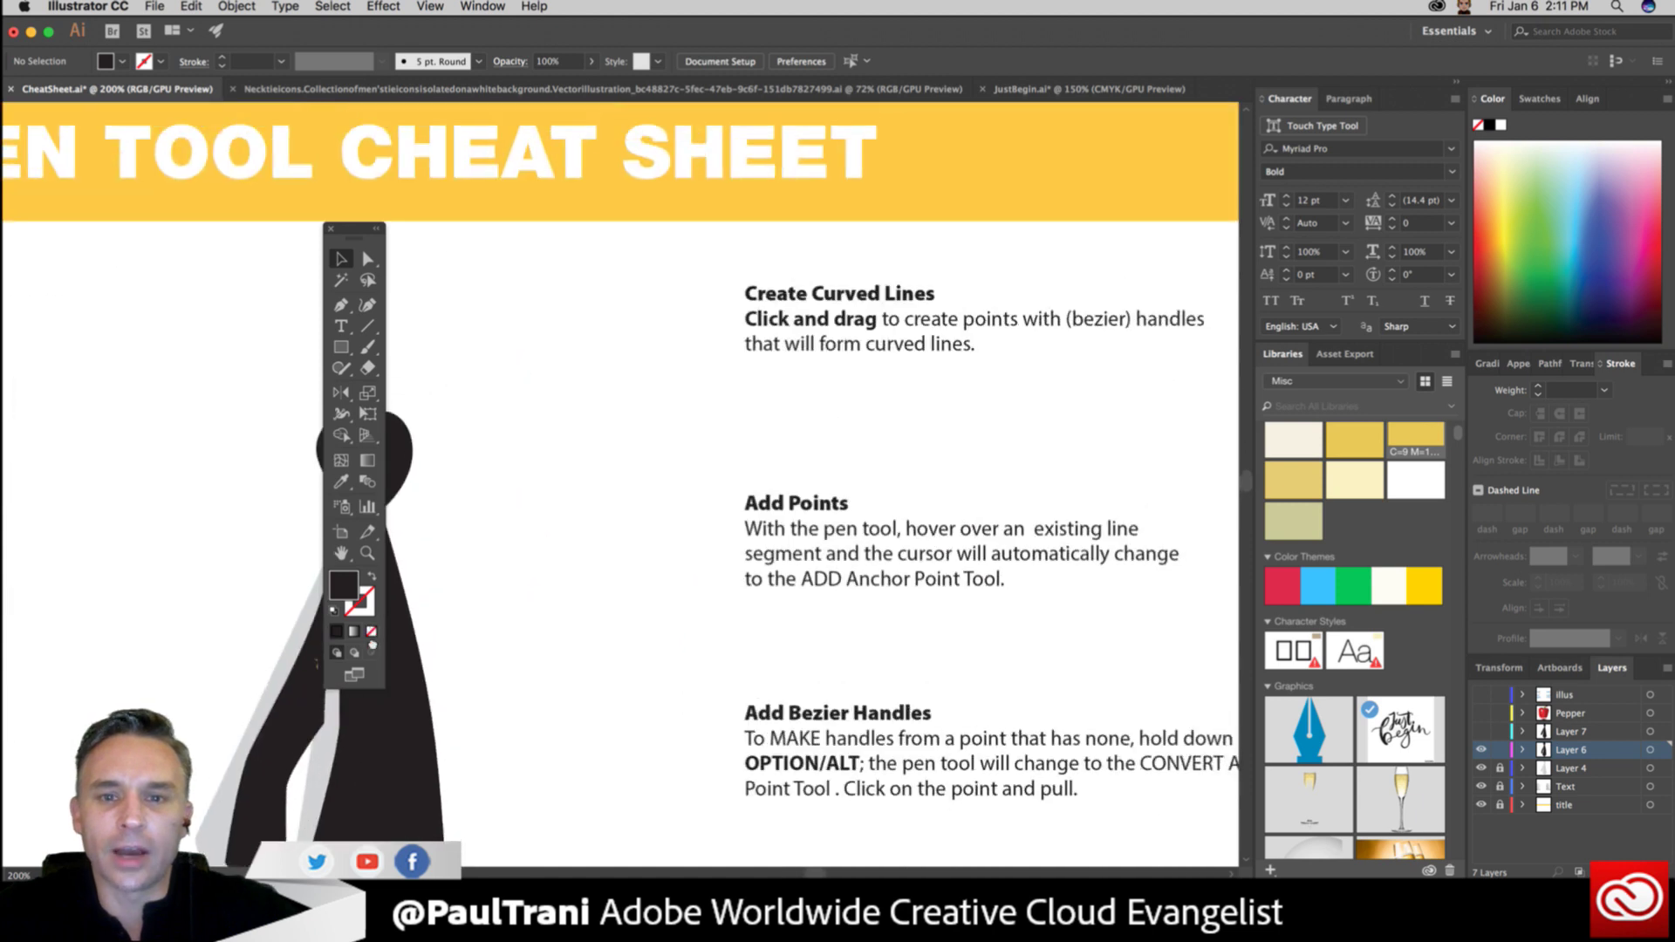
scroll(576, 516, down, 5)
scroll(576, 516, left, 5)
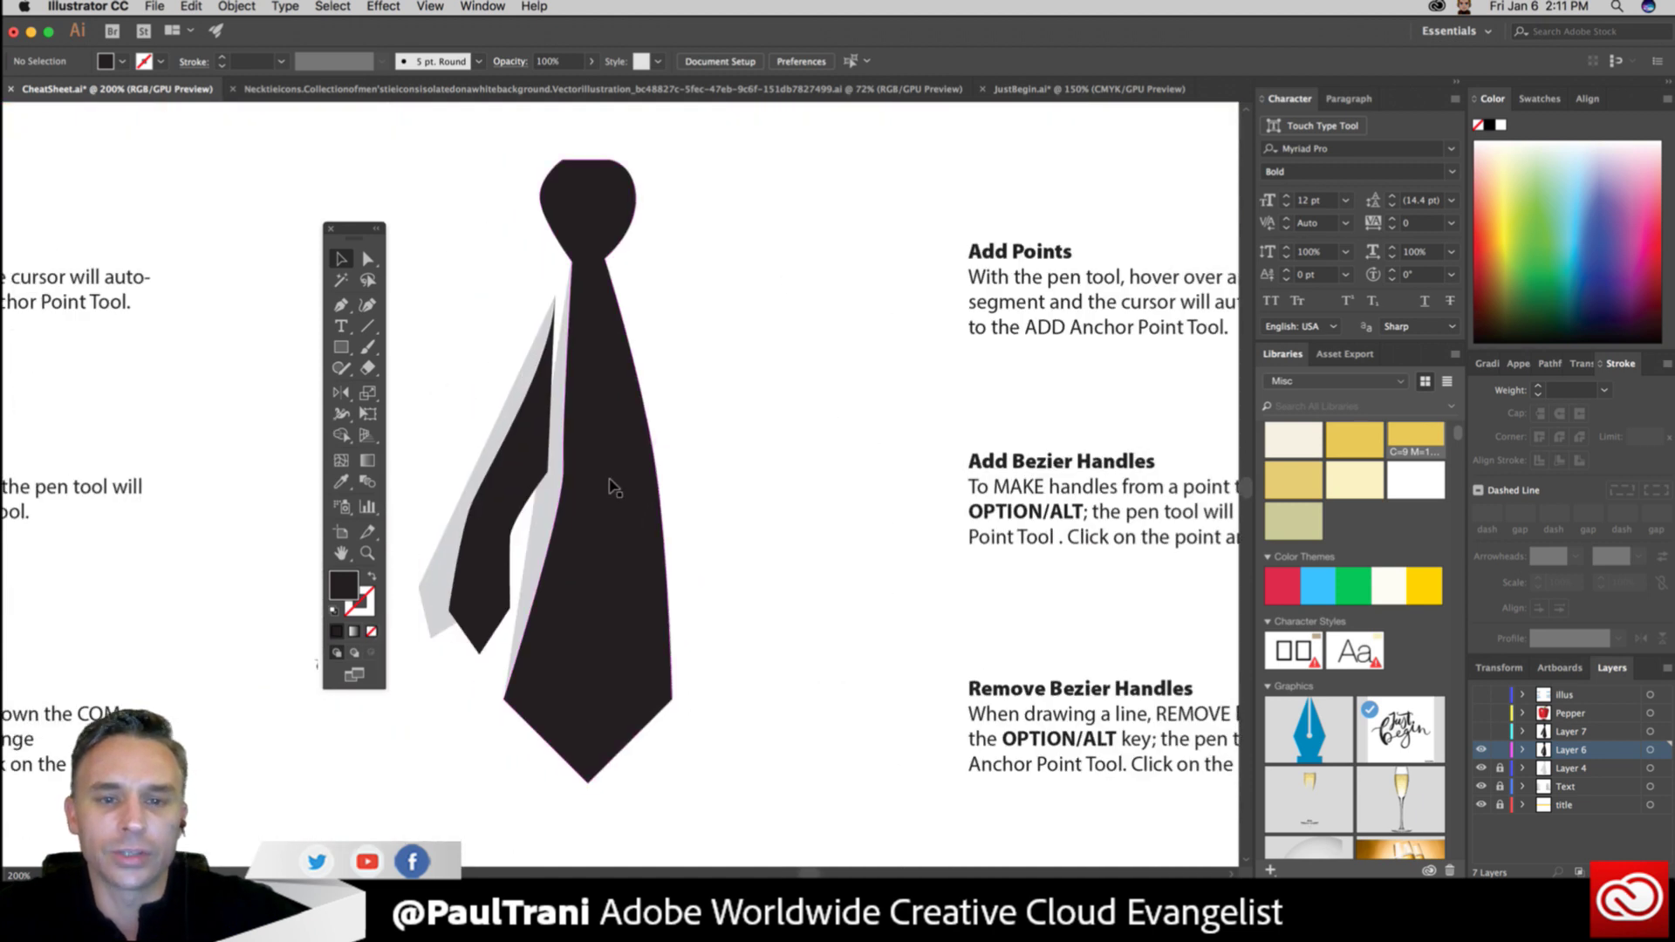
click(652, 438)
key(super+equal)
key(super+equal)
key(super+equal)
key(super+equal)
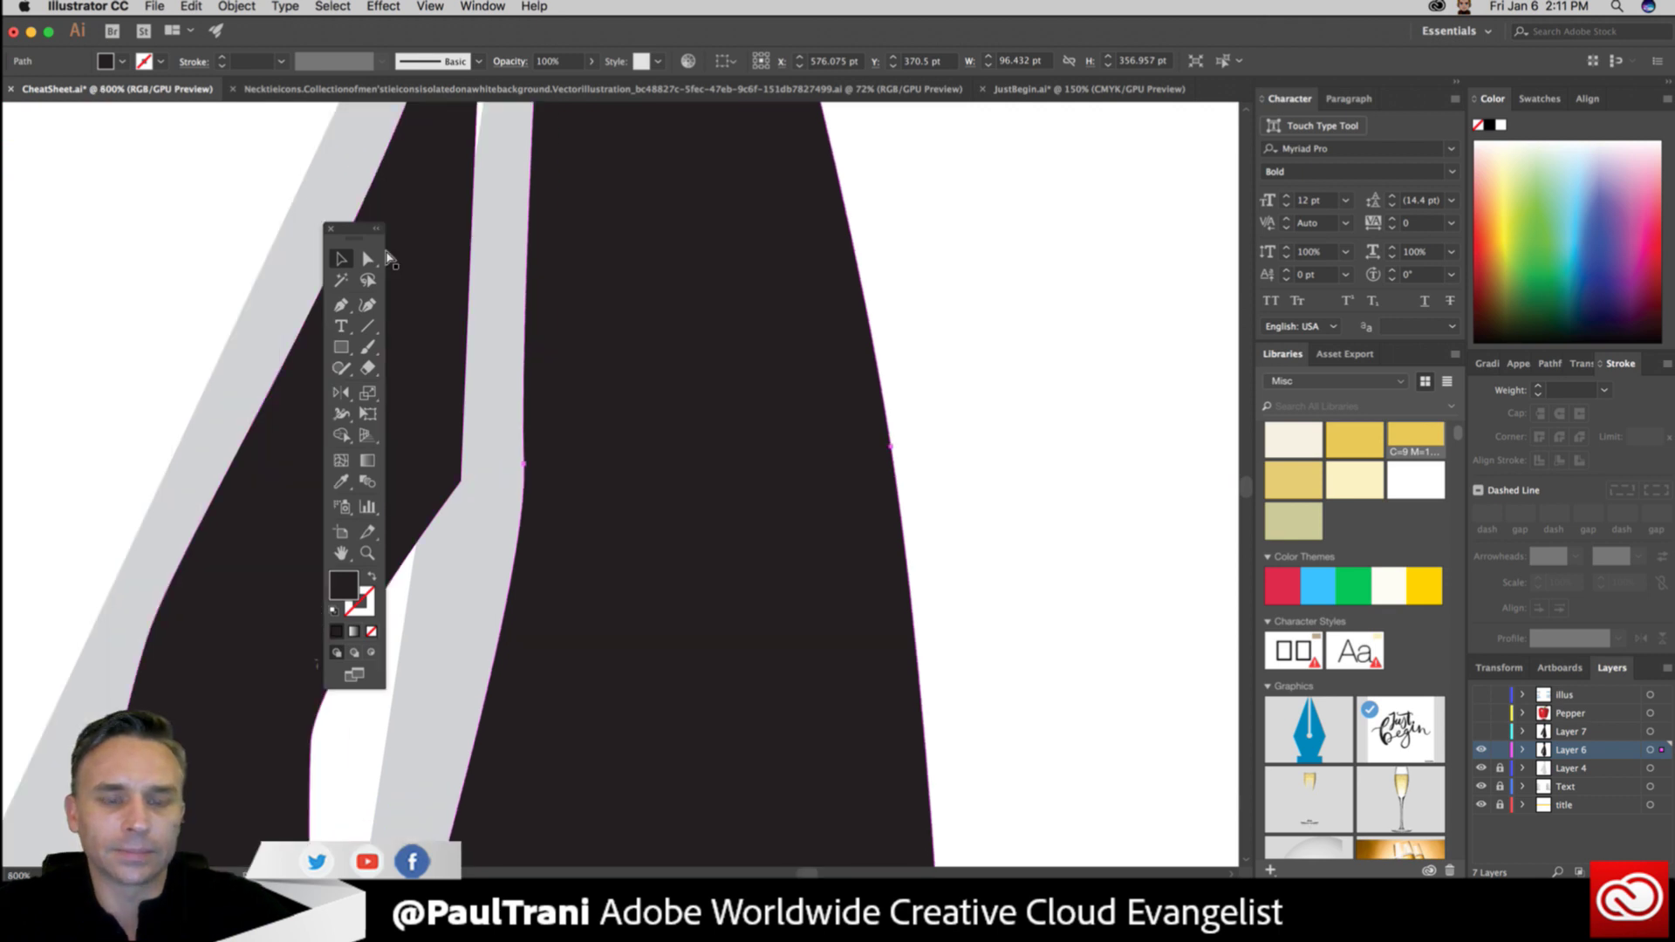
key(v)
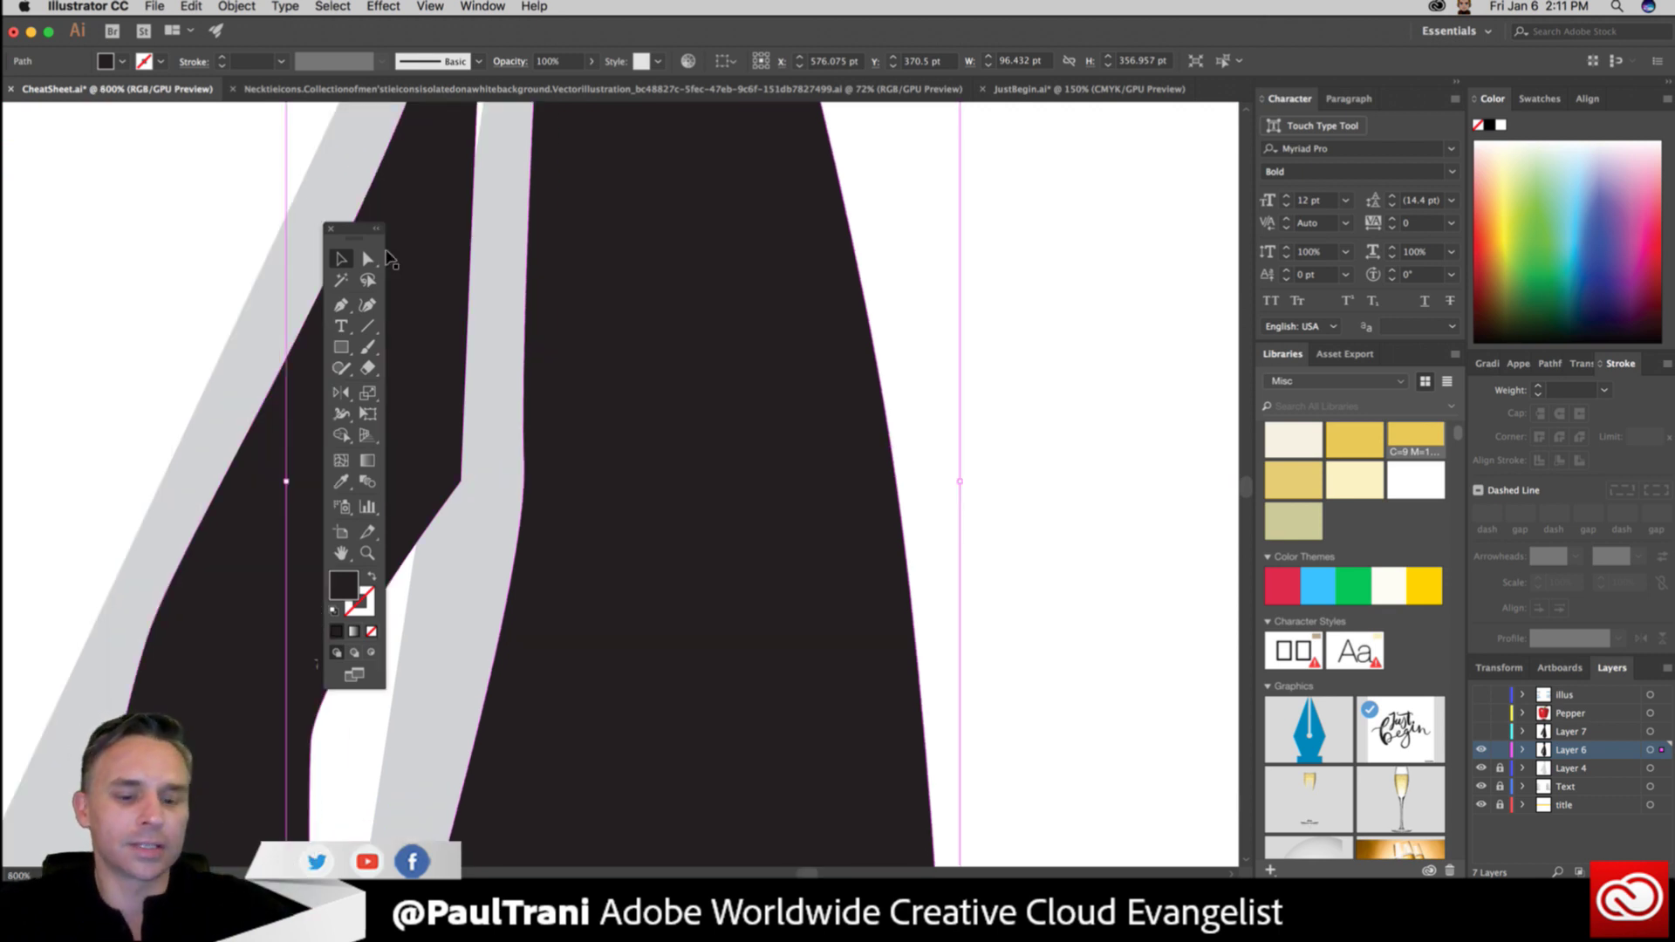
drag(535, 445, 727, 345)
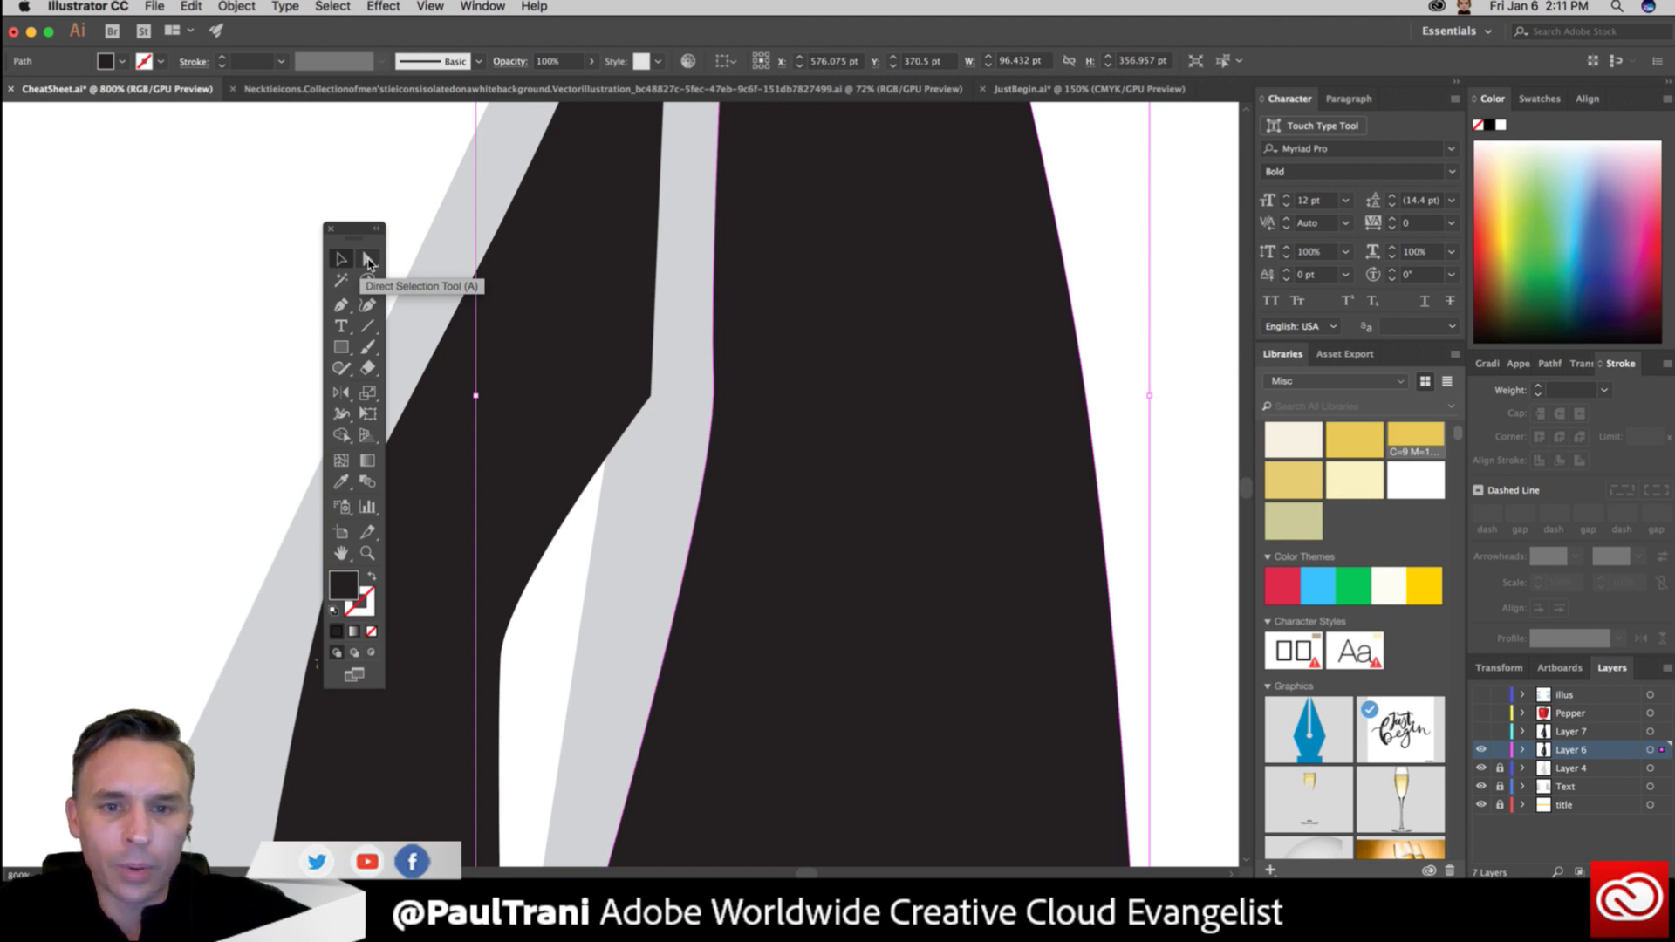
click(367, 260)
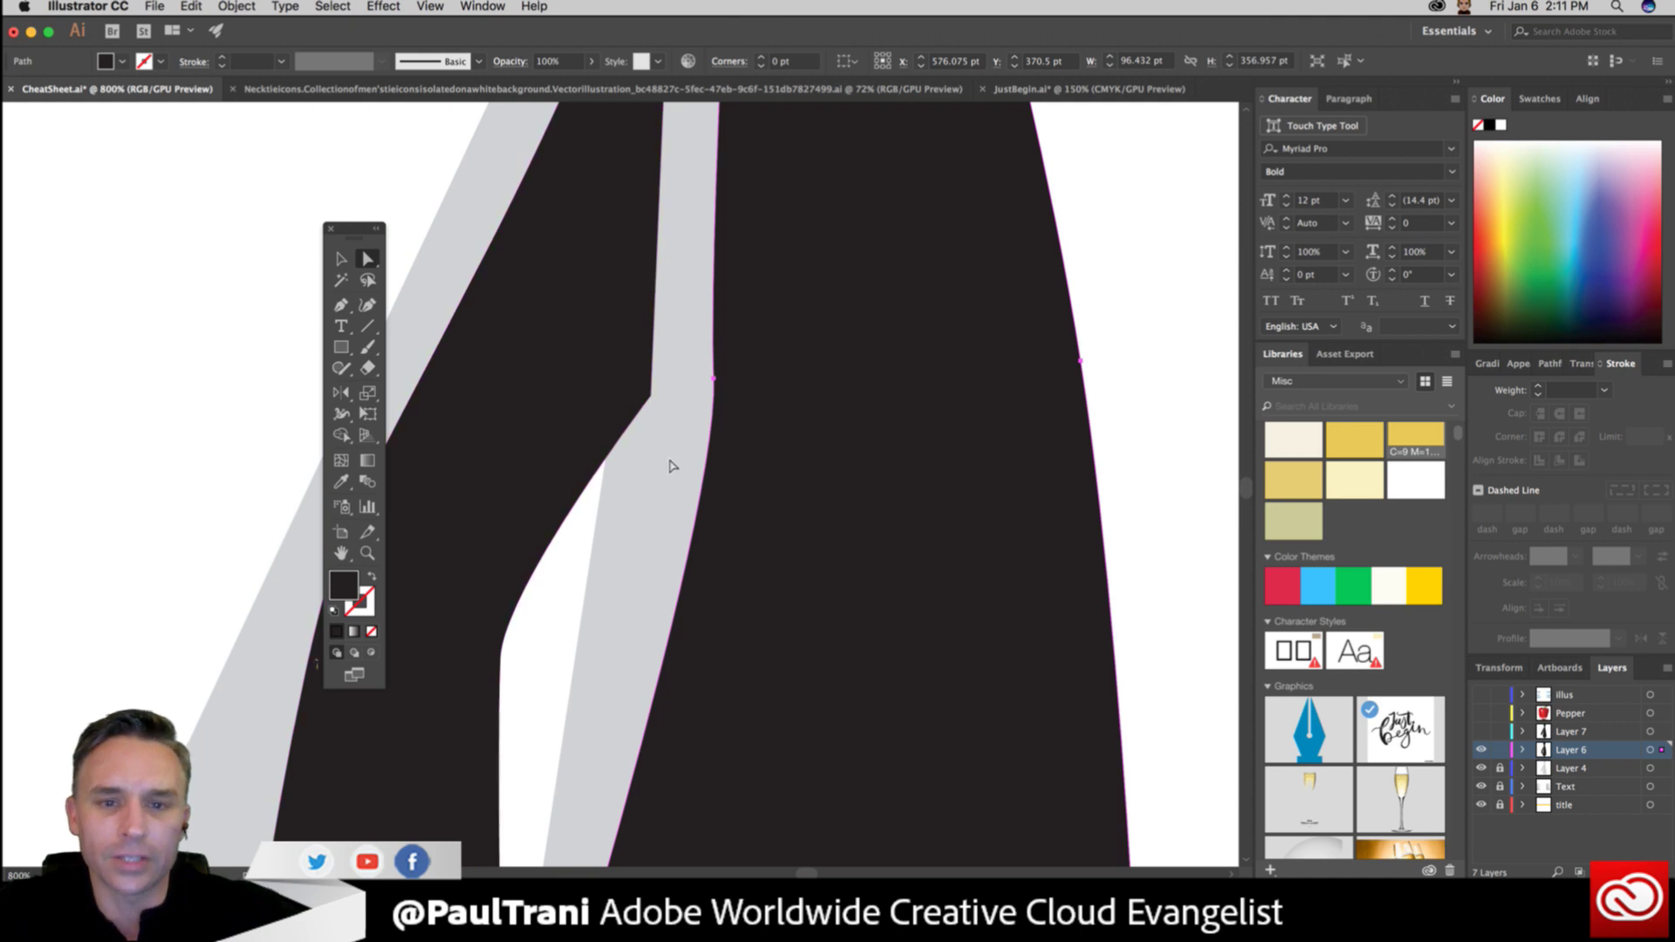
Move the anchor point at the back tail's right bend slightly upward, and shift the whole tail slightly left.
scroll(667, 524, left, 2)
key(super+minus)
drag(647, 605, 971, 381)
click(621, 495)
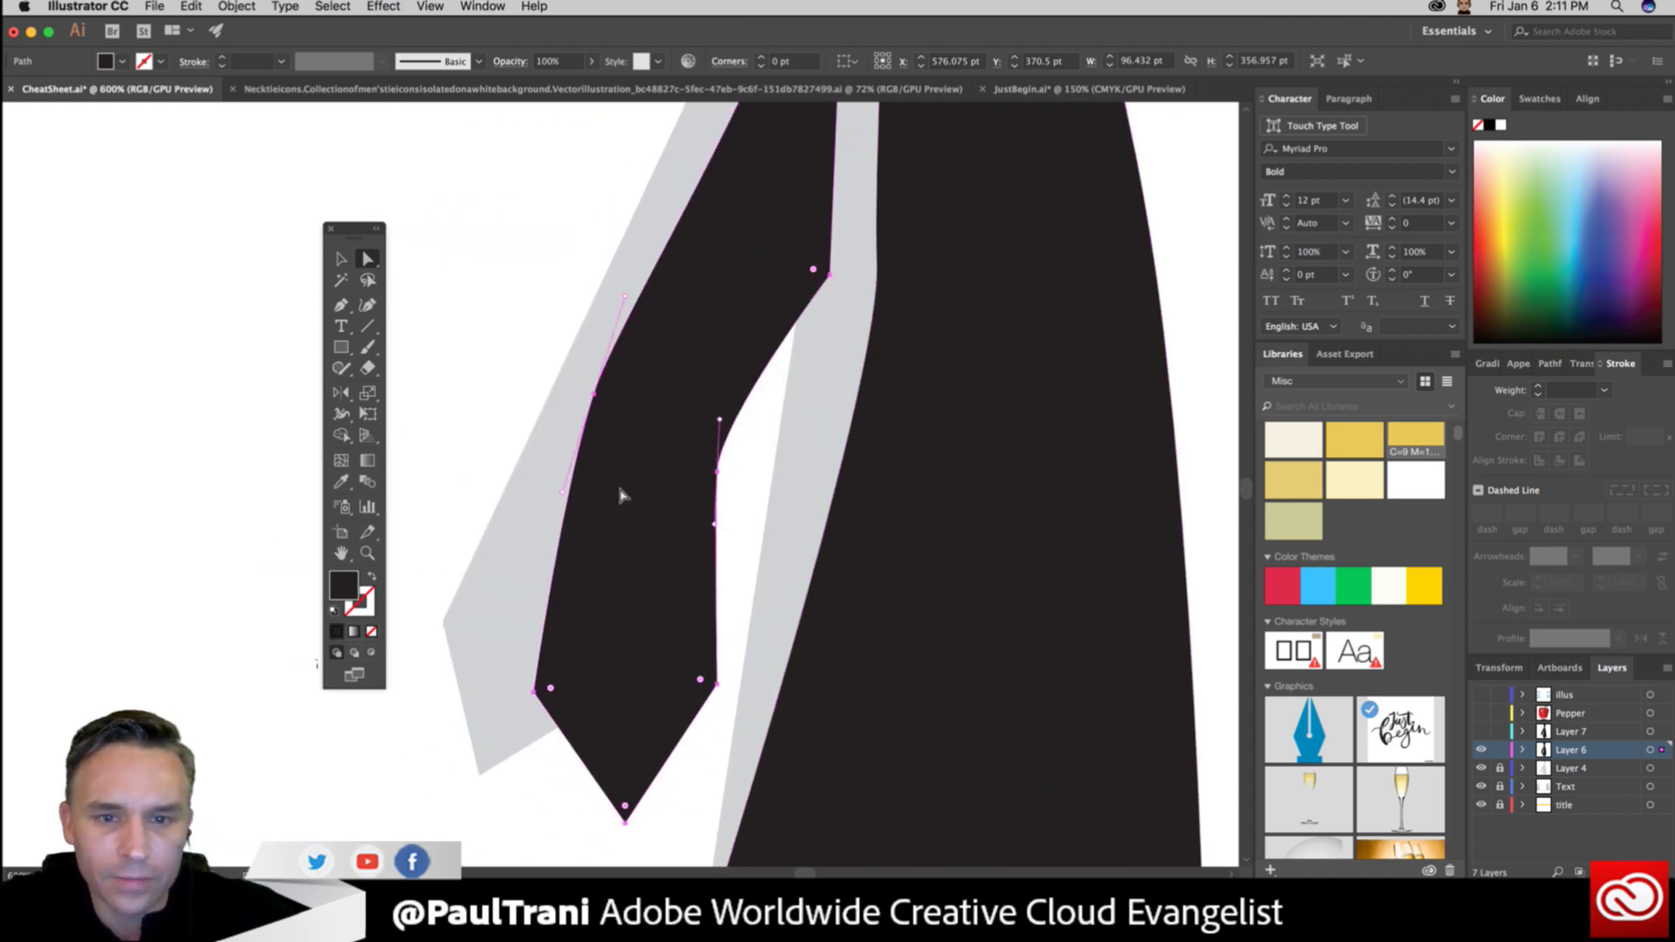
click(489, 292)
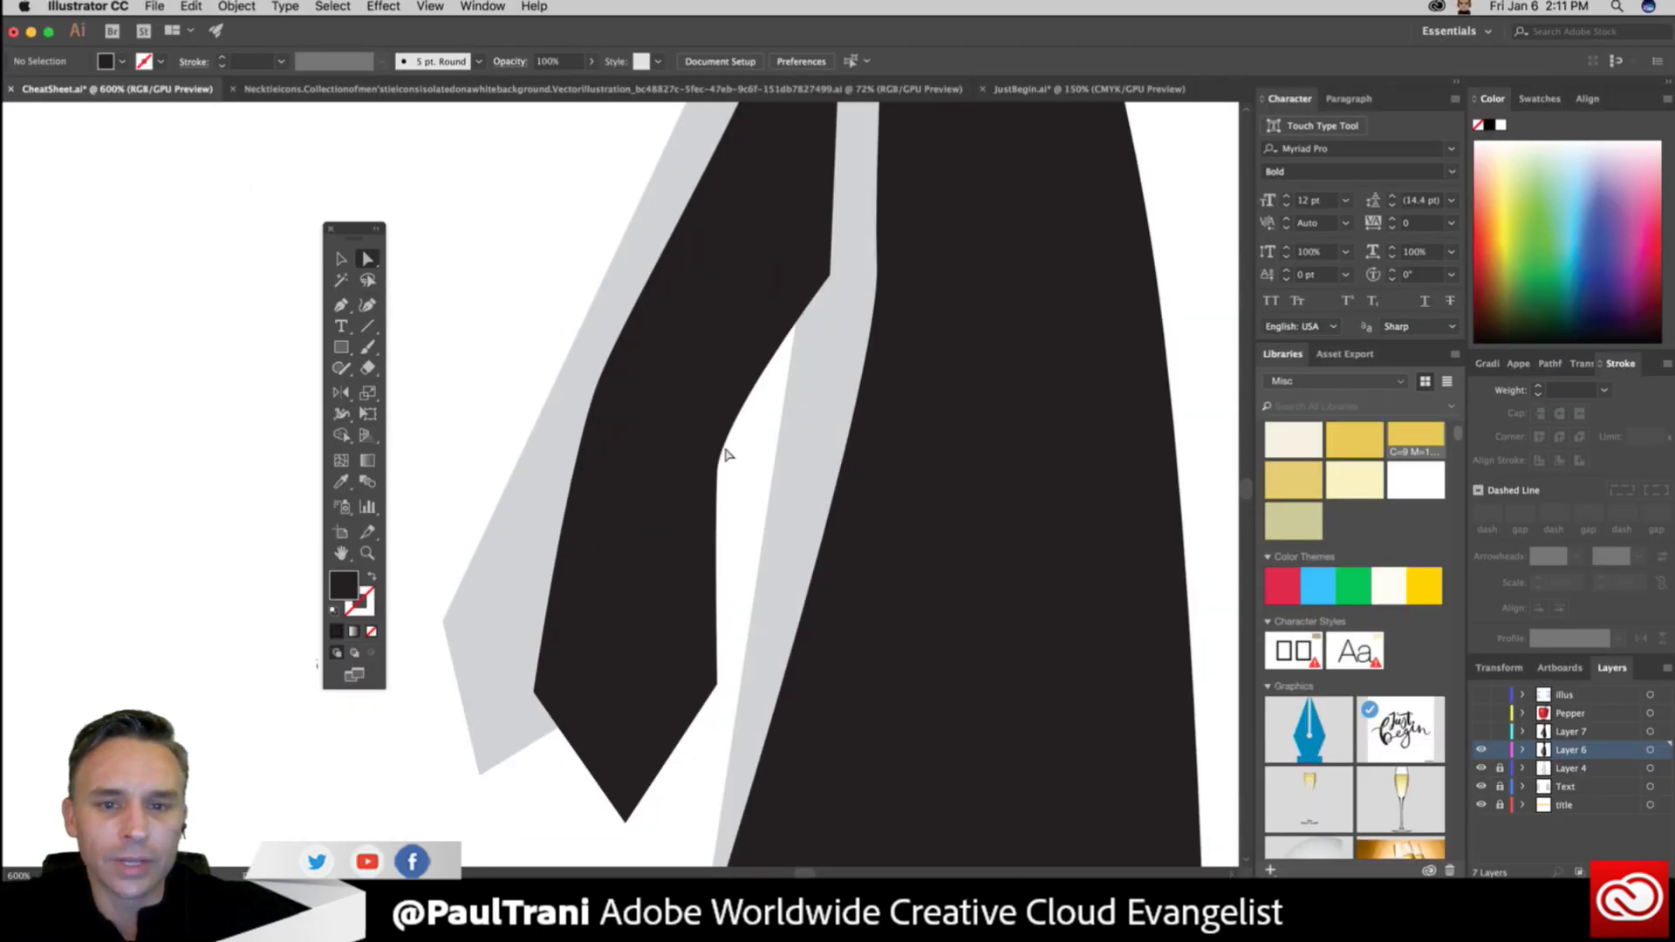
click(716, 466)
mouse_move(715, 469)
mouse_down()
mouse_move(774, 472)
mouse_move(779, 455)
mouse_move(713, 456)
mouse_up()
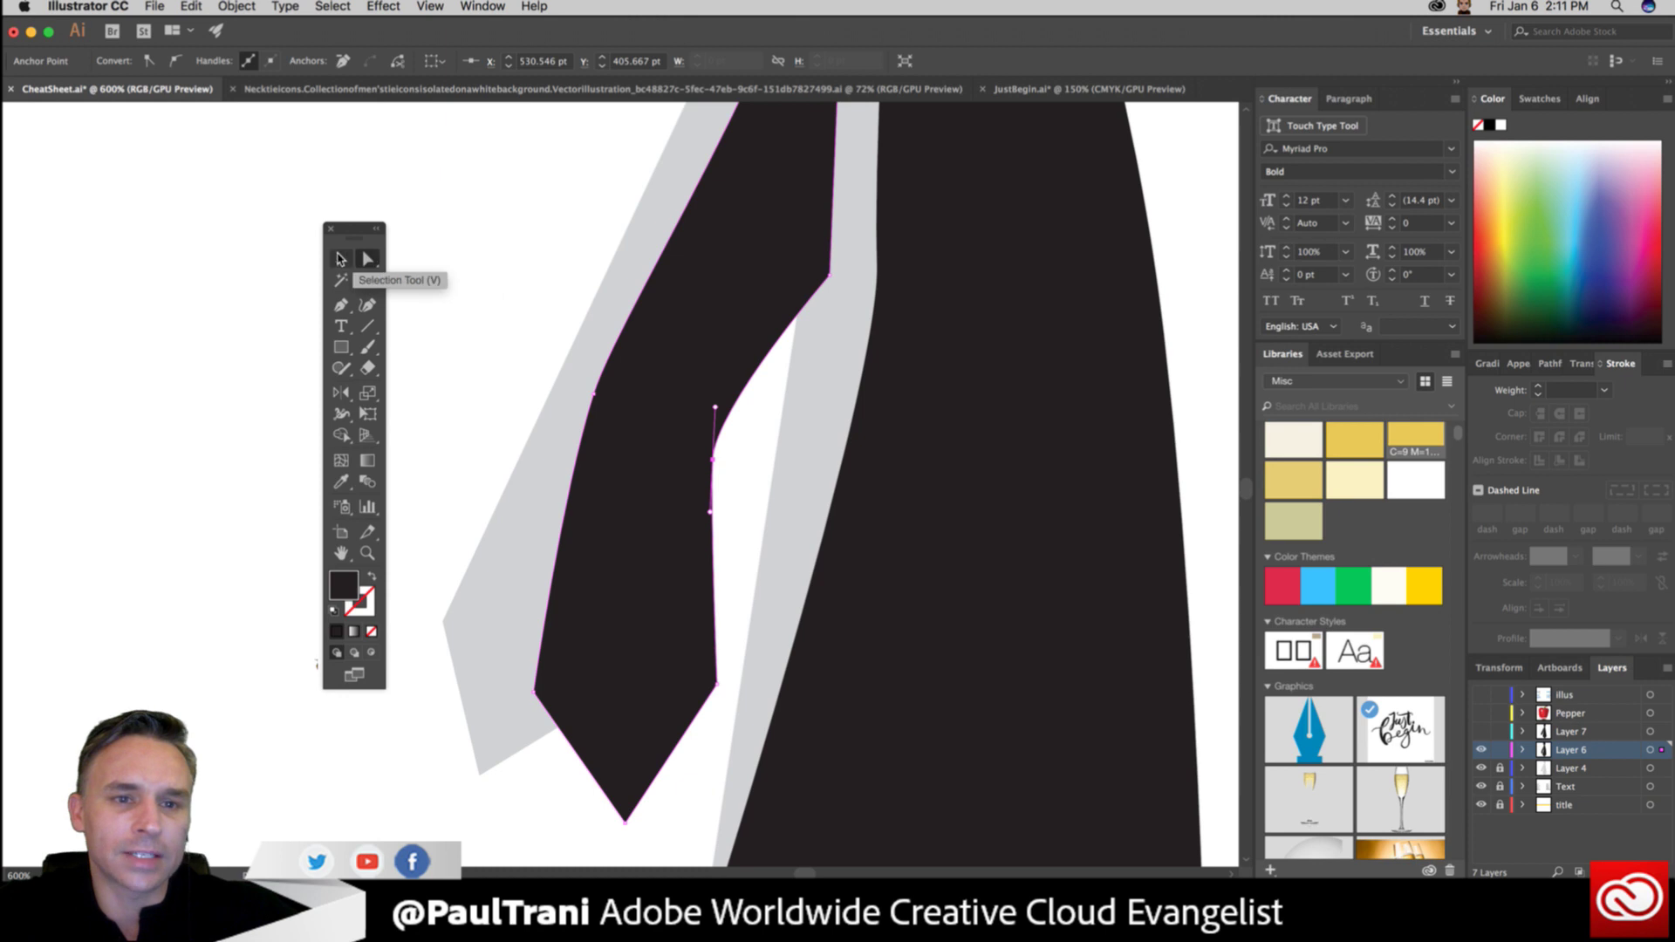
click(341, 260)
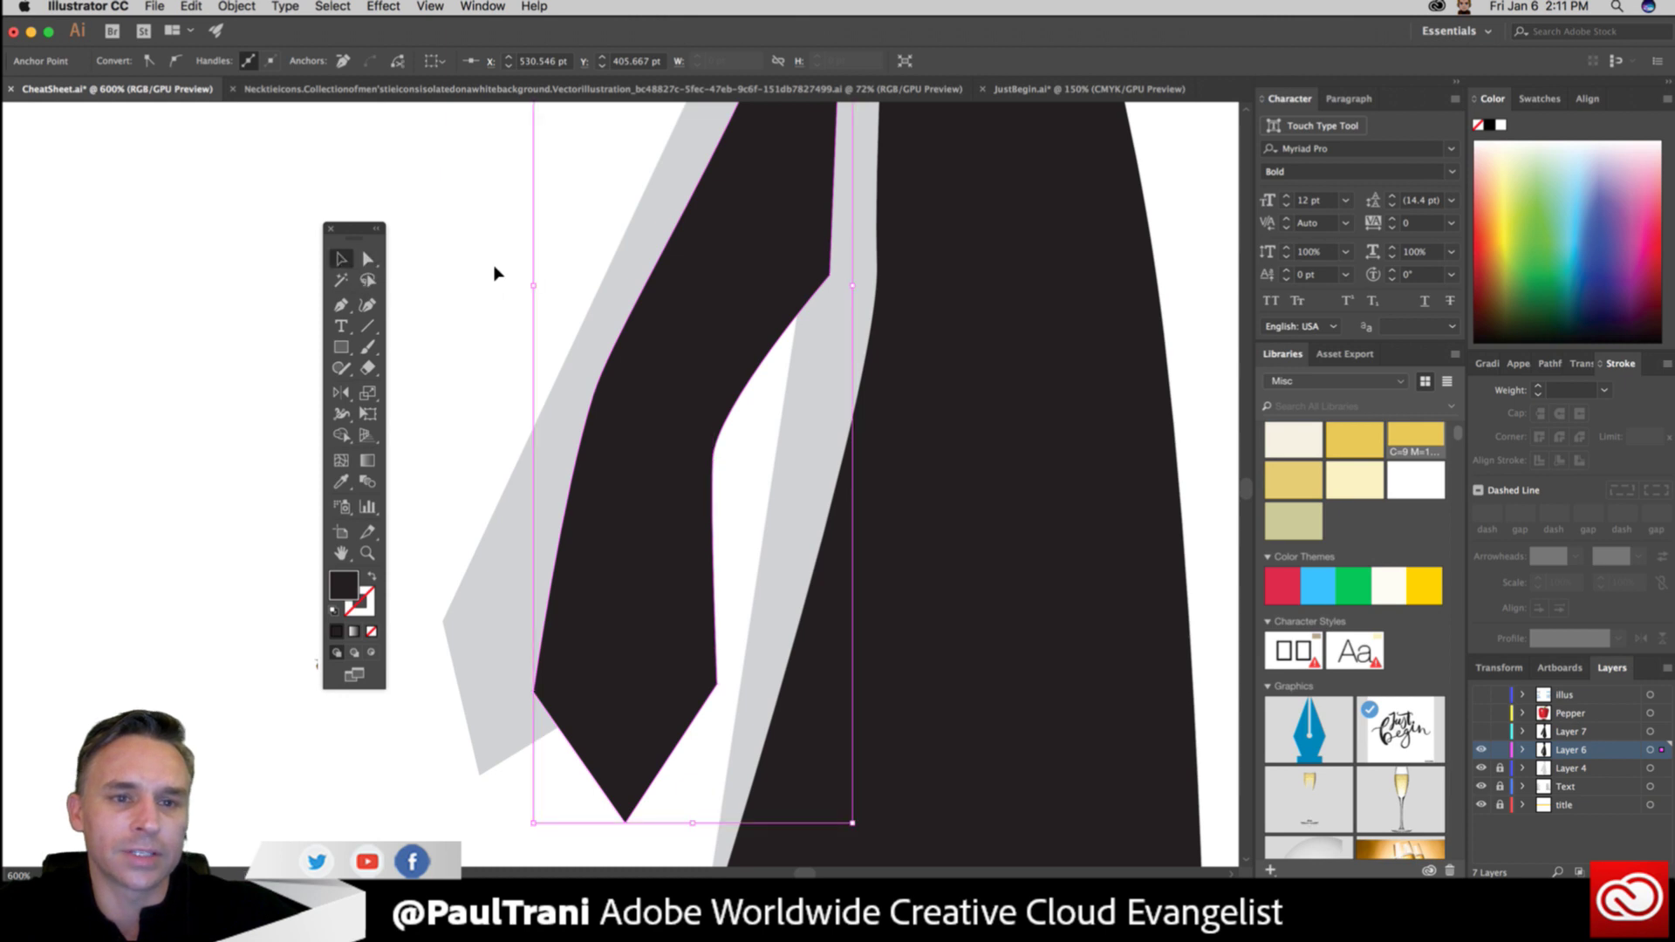
drag(690, 375, 625, 424)
Reshape the back tail's right bend by tilting its anchor's Bezier handles for a smoother curve without moving the anchor.
click(367, 259)
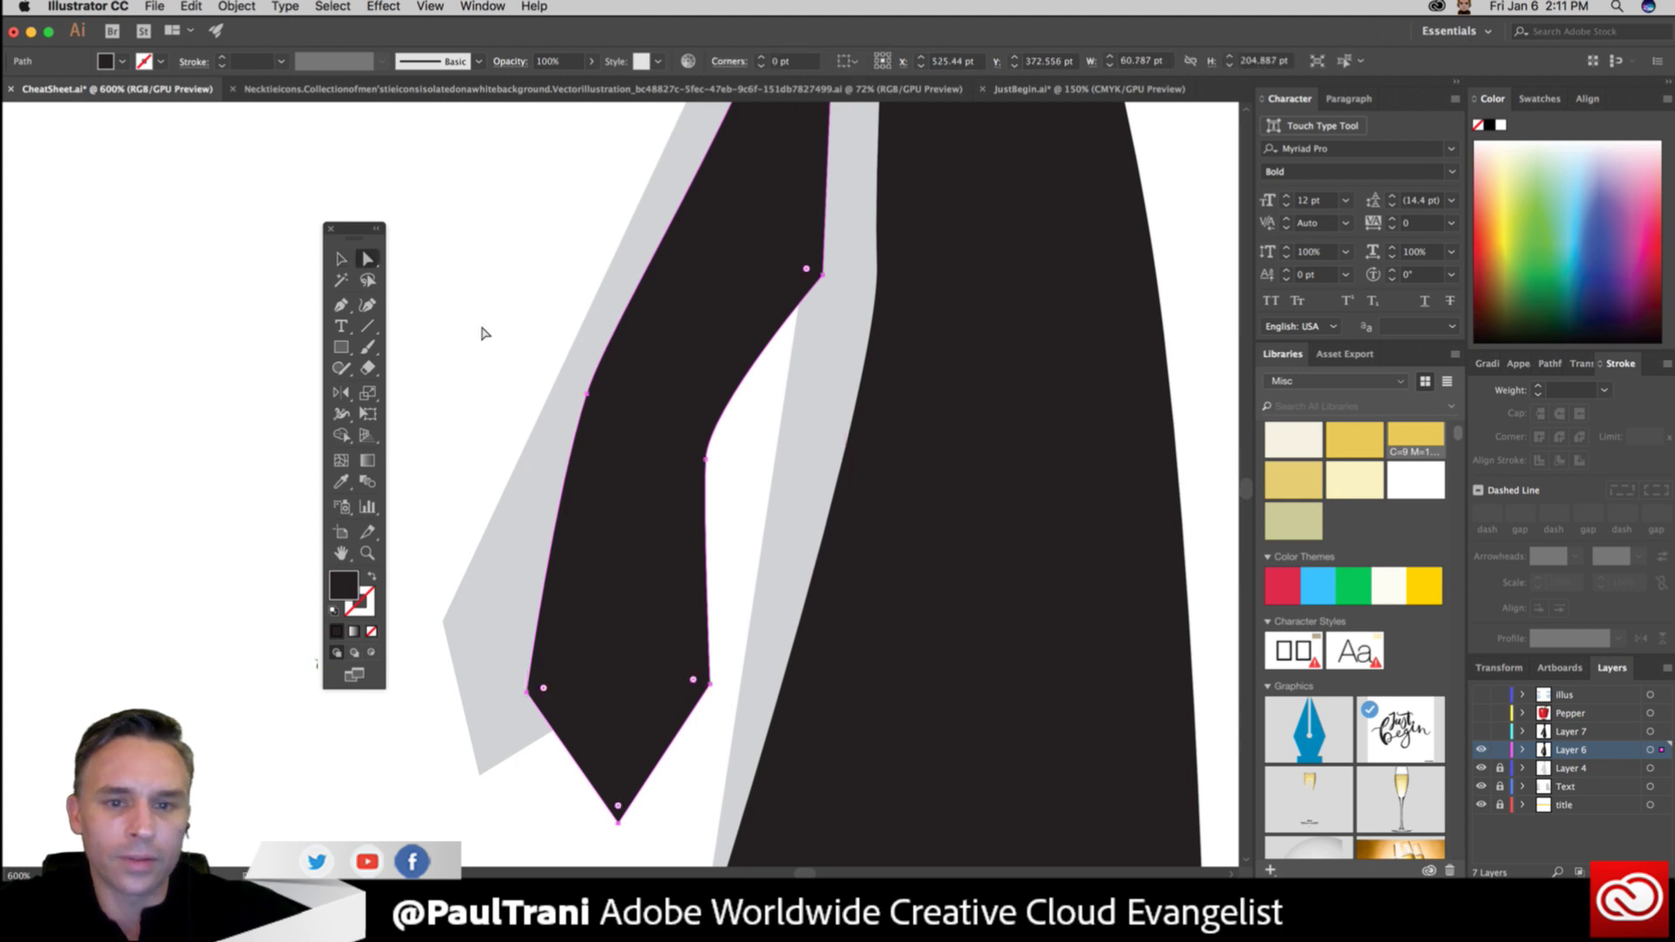
mouse_move(706, 452)
mouse_down()
mouse_move(718, 395)
mouse_move(712, 427)
mouse_up()
key(super+z)
click(706, 456)
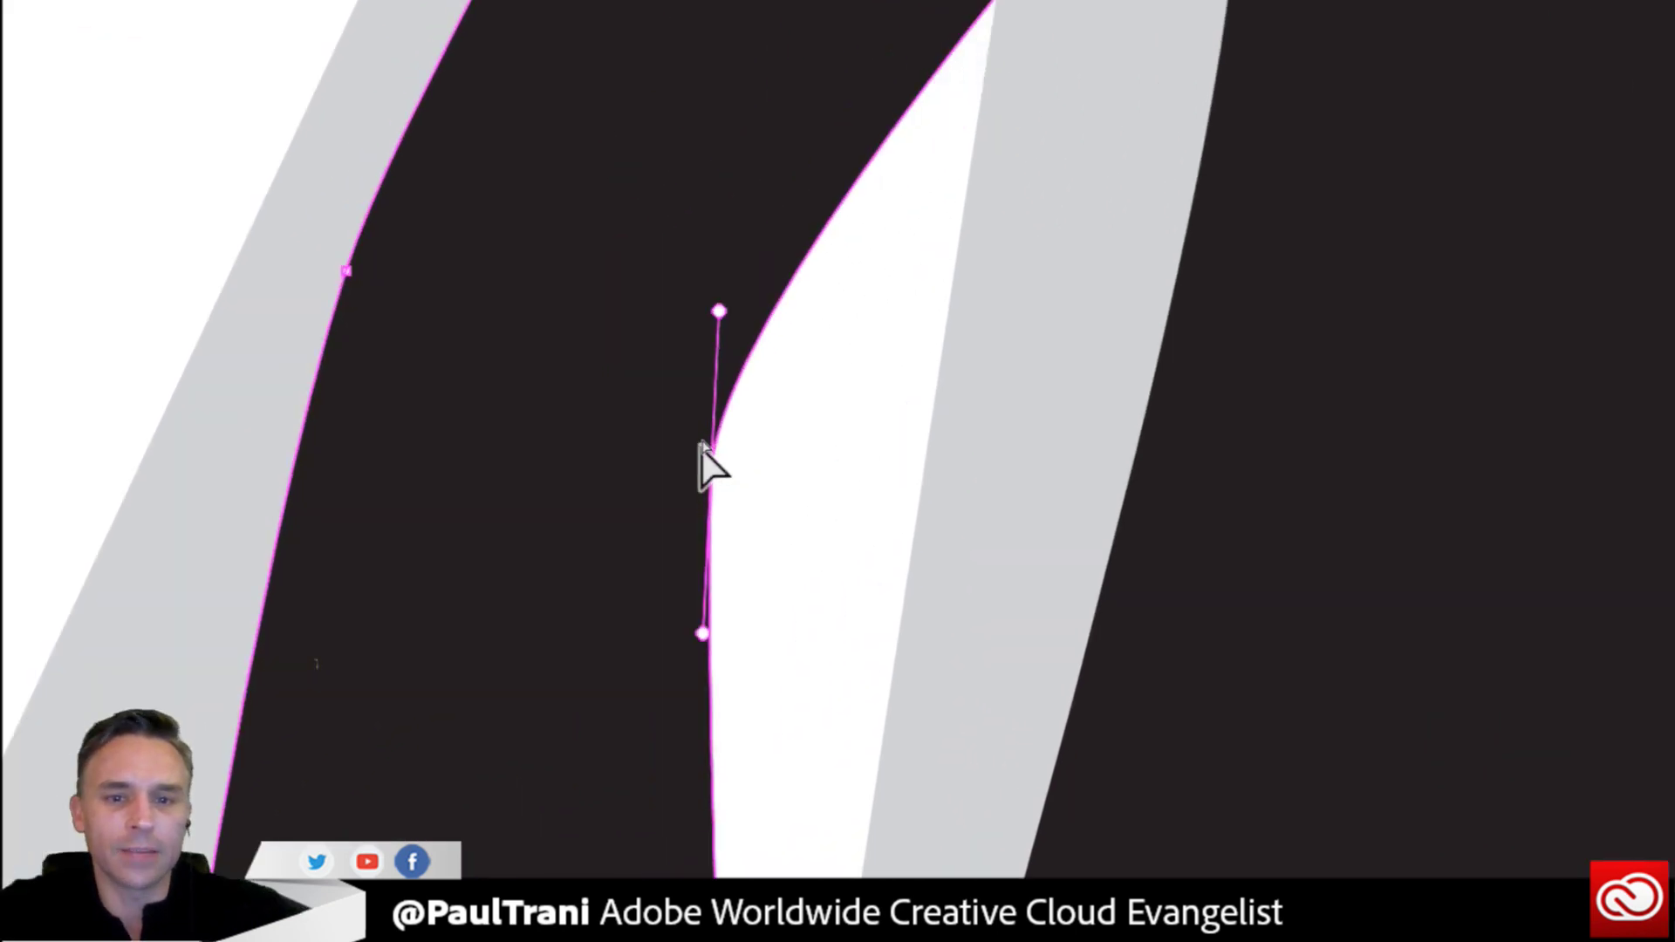
drag(726, 242, 793, 146)
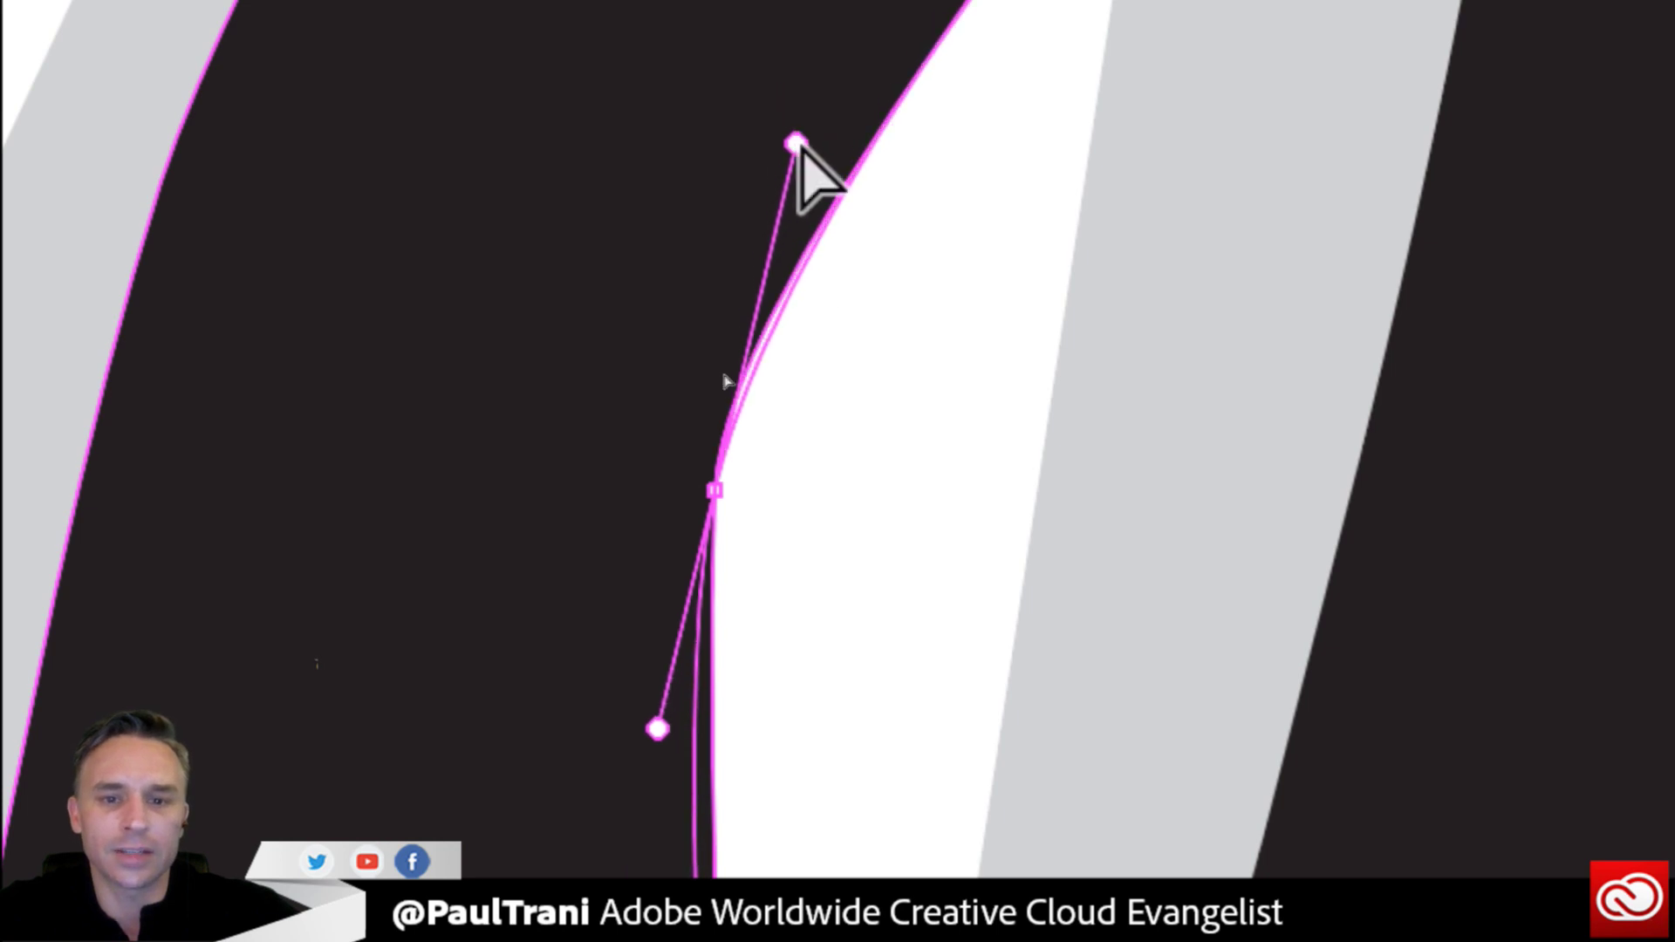
drag(659, 729, 600, 876)
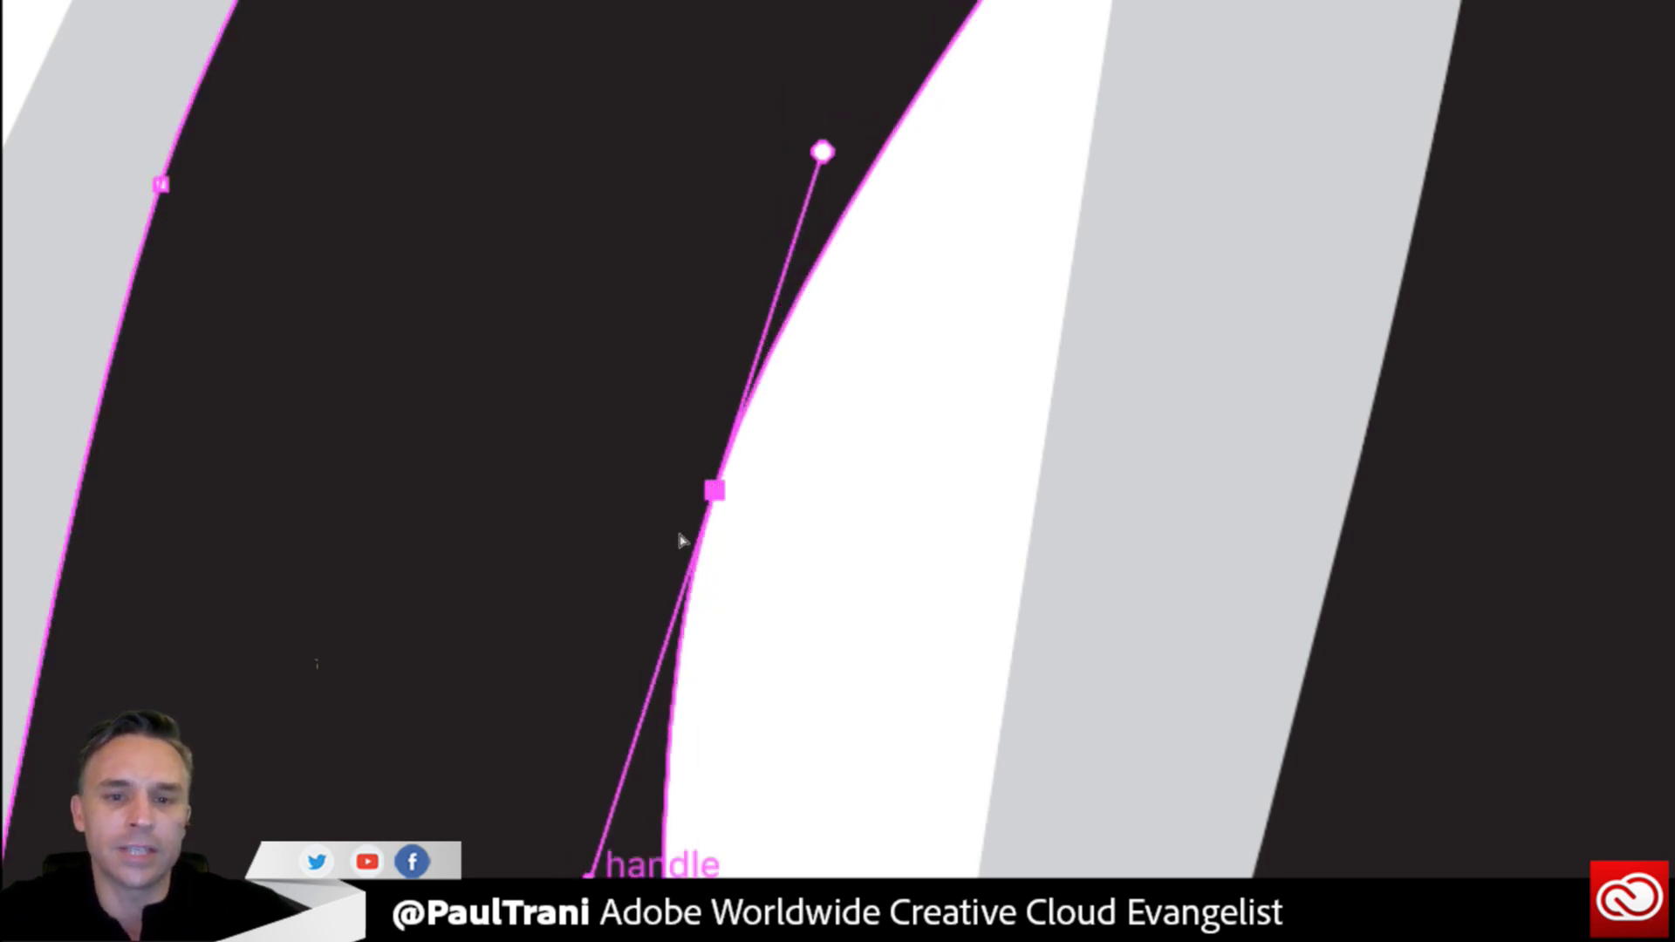
drag(823, 152, 831, 81)
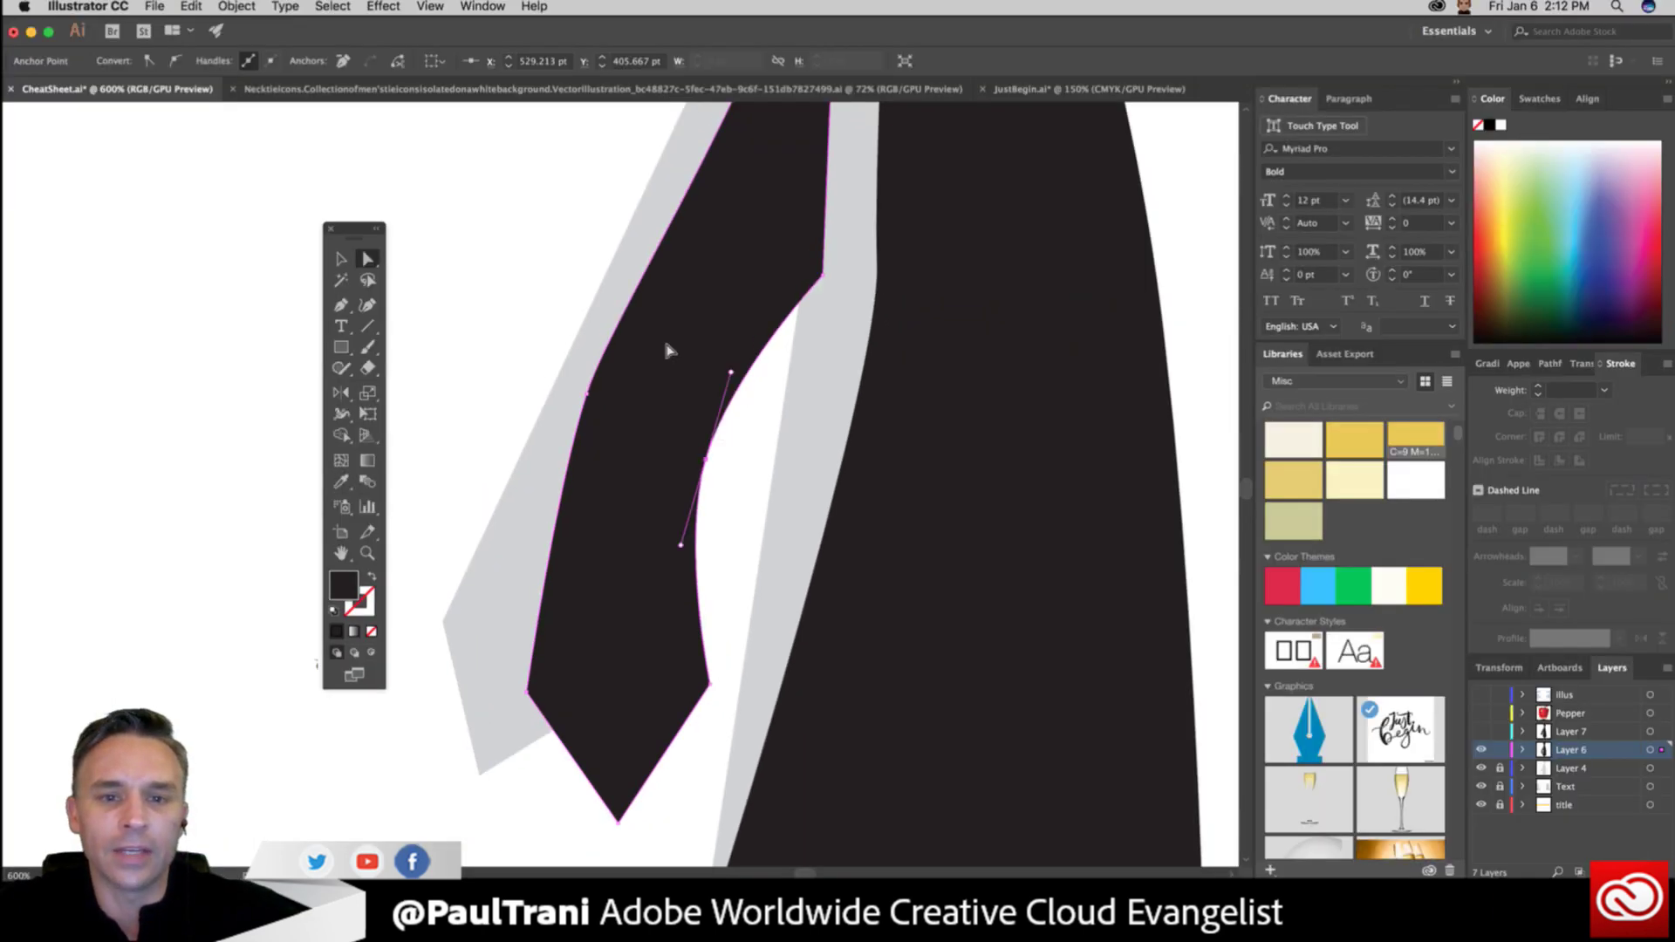
Reposition the anchor point midway along the back tail's left side and adjust its lower handle to smooth the curve.
drag(554, 307, 621, 372)
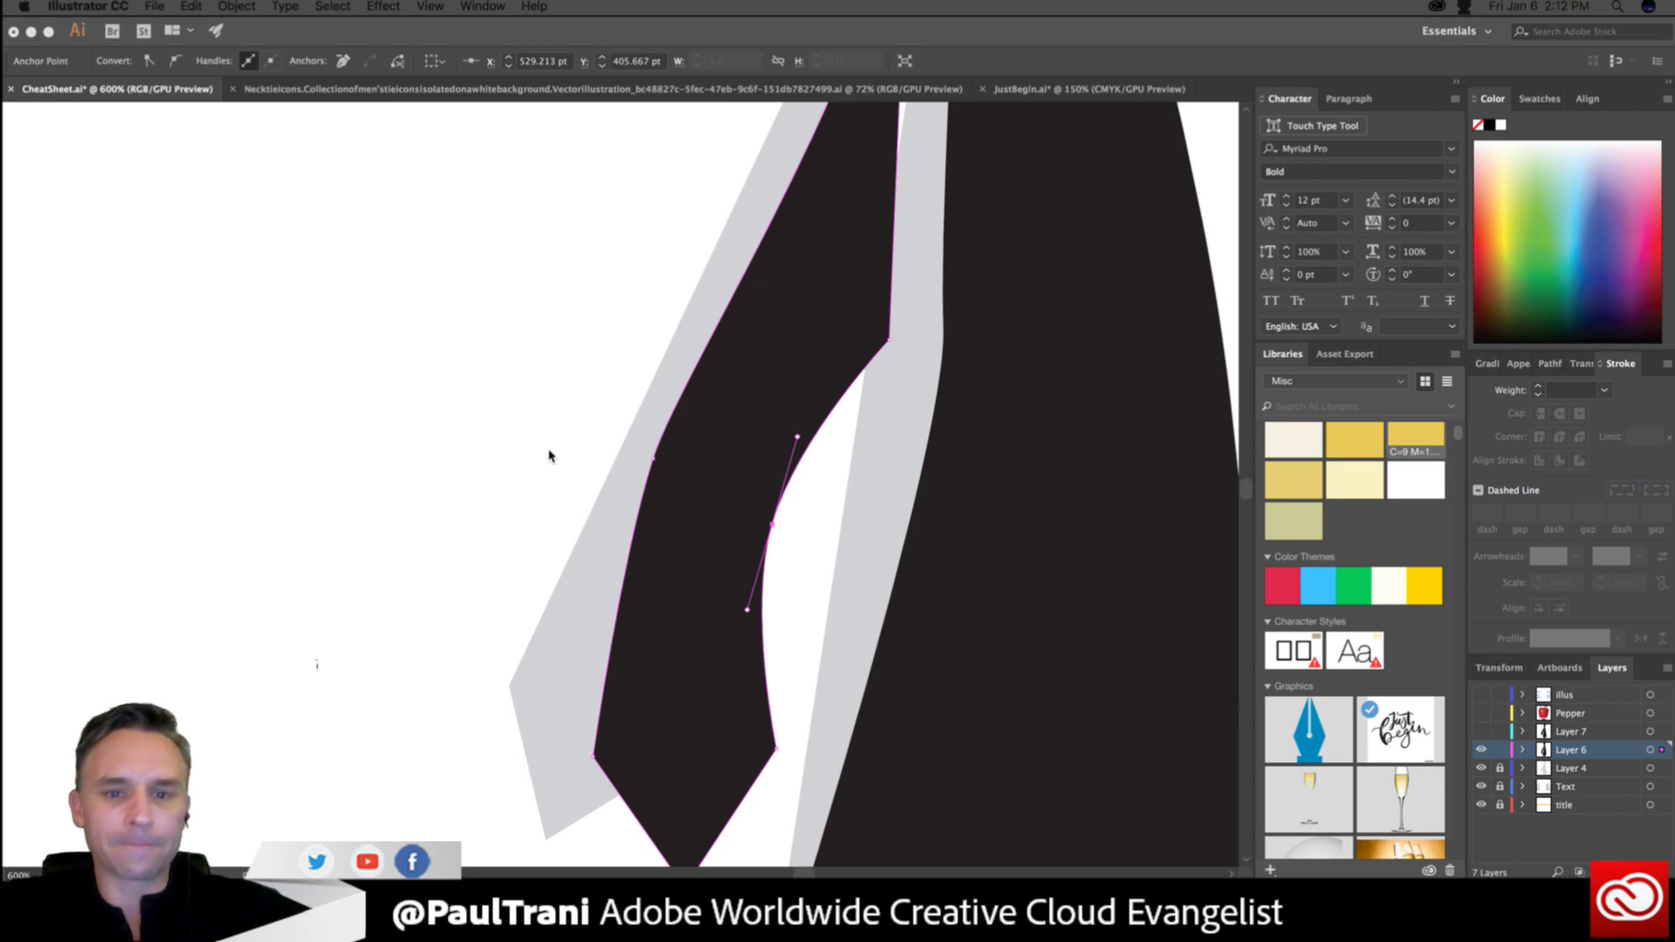
click(652, 462)
click(651, 447)
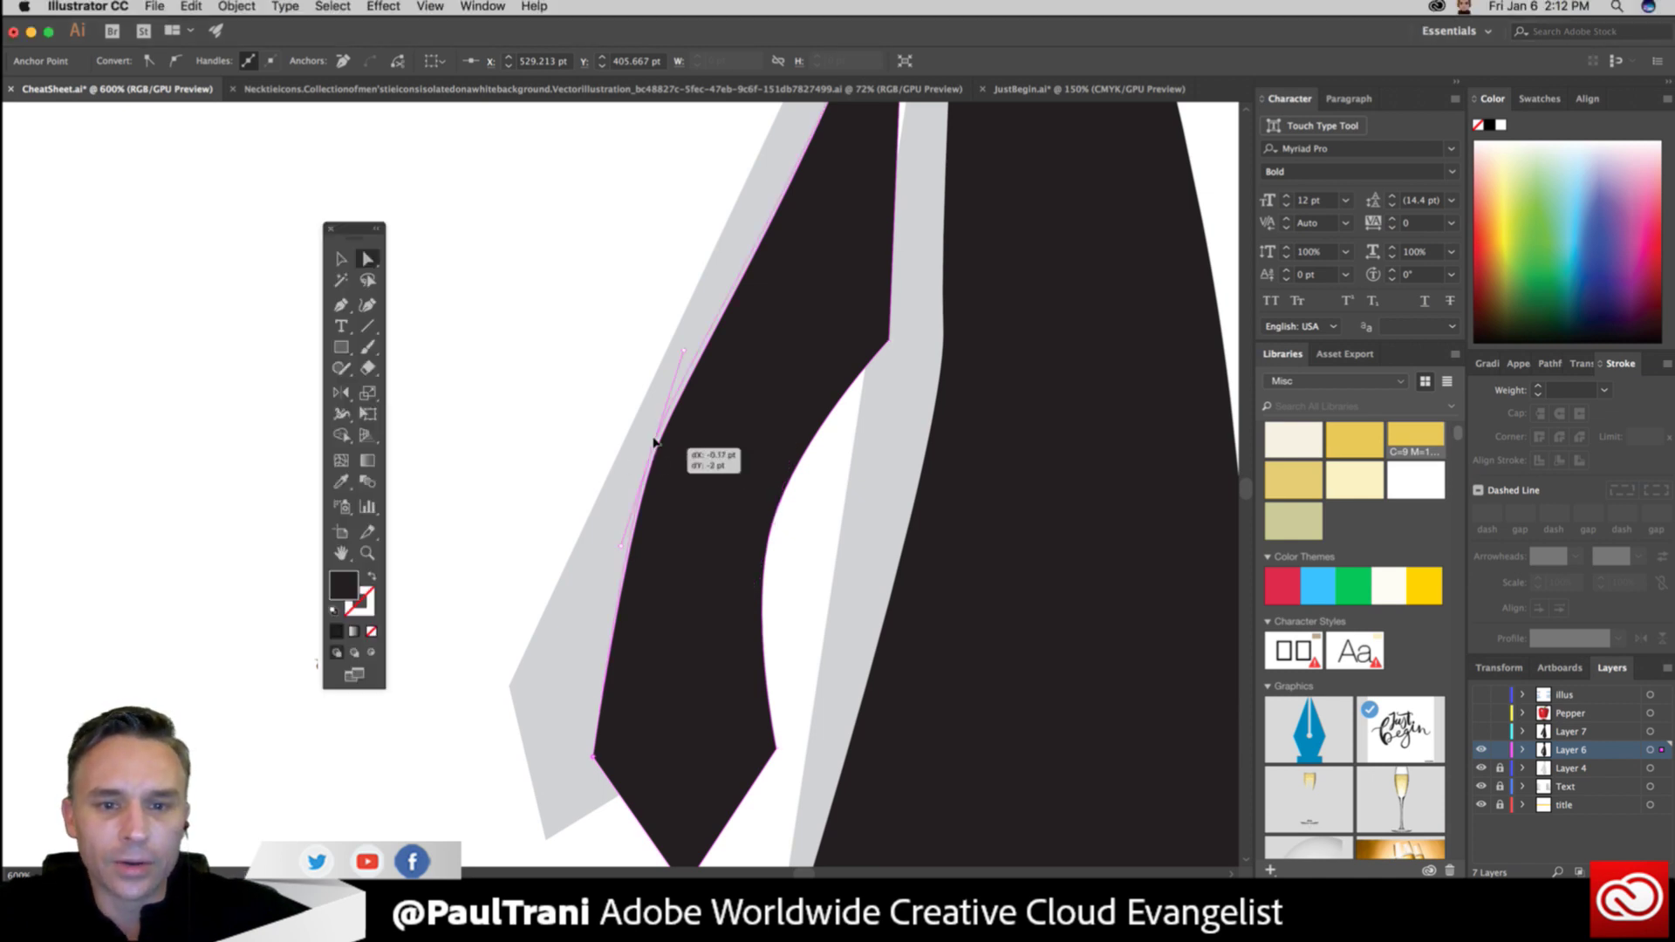
drag(650, 436, 649, 438)
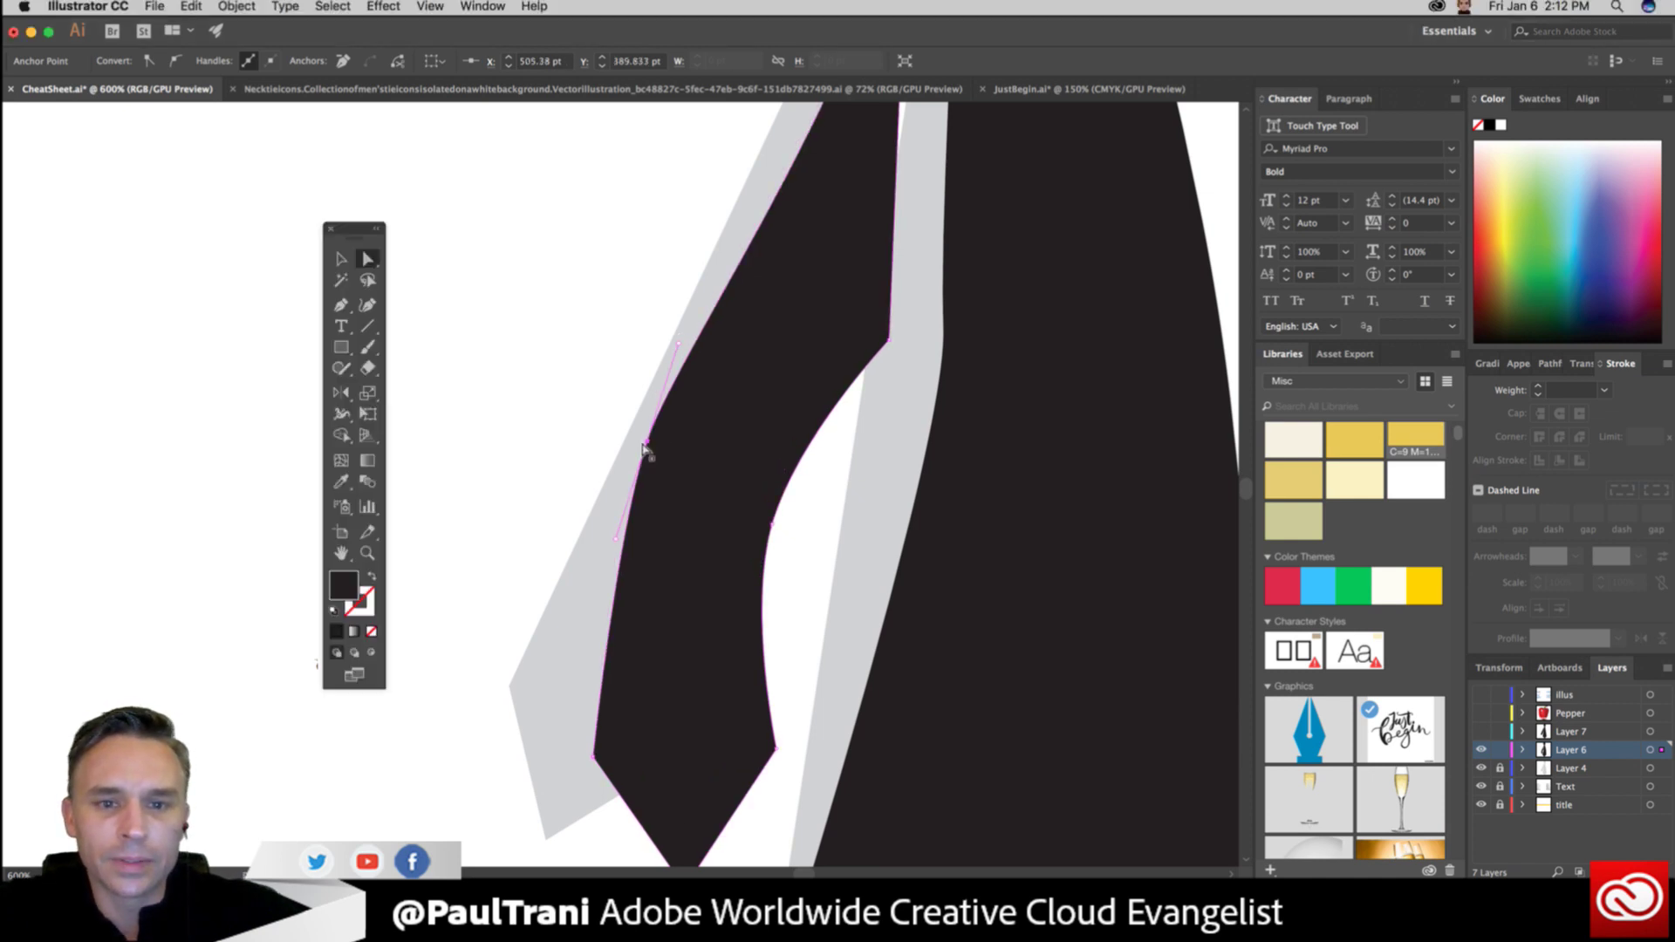
drag(615, 536, 601, 556)
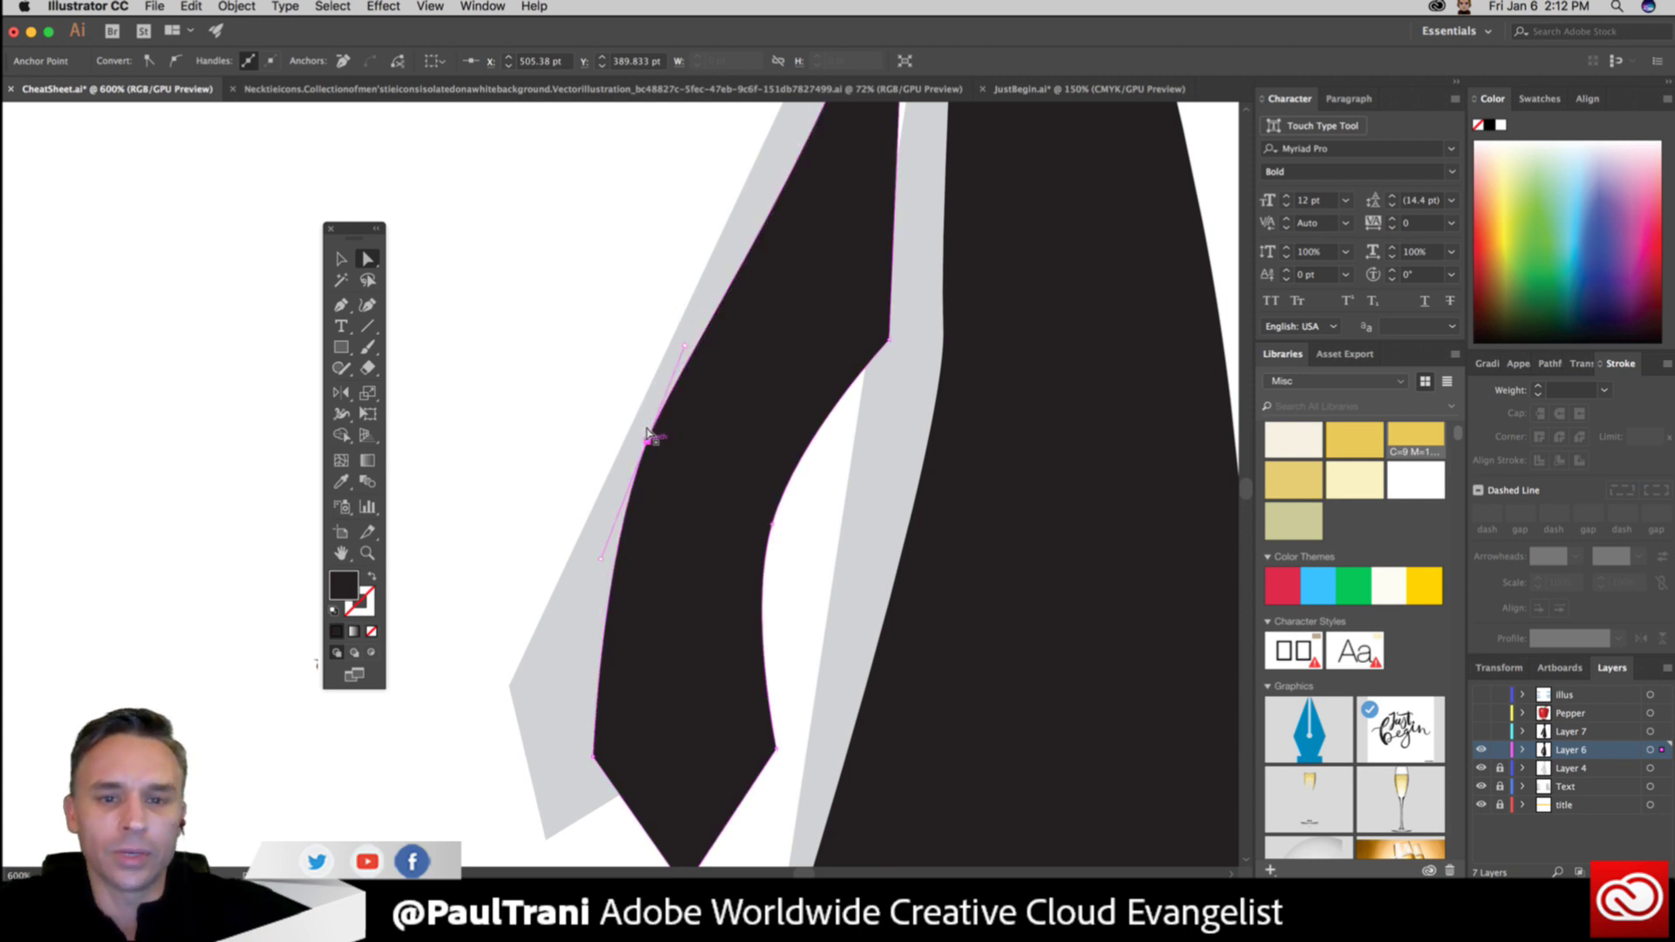
mouse_move(646, 437)
mouse_down()
mouse_move(722, 448)
mouse_move(675, 442)
mouse_up()
Lower the back tail's upper tip and pull its two bottom corners and bottom point inward for a narrower, shorter end.
drag(666, 329, 516, 643)
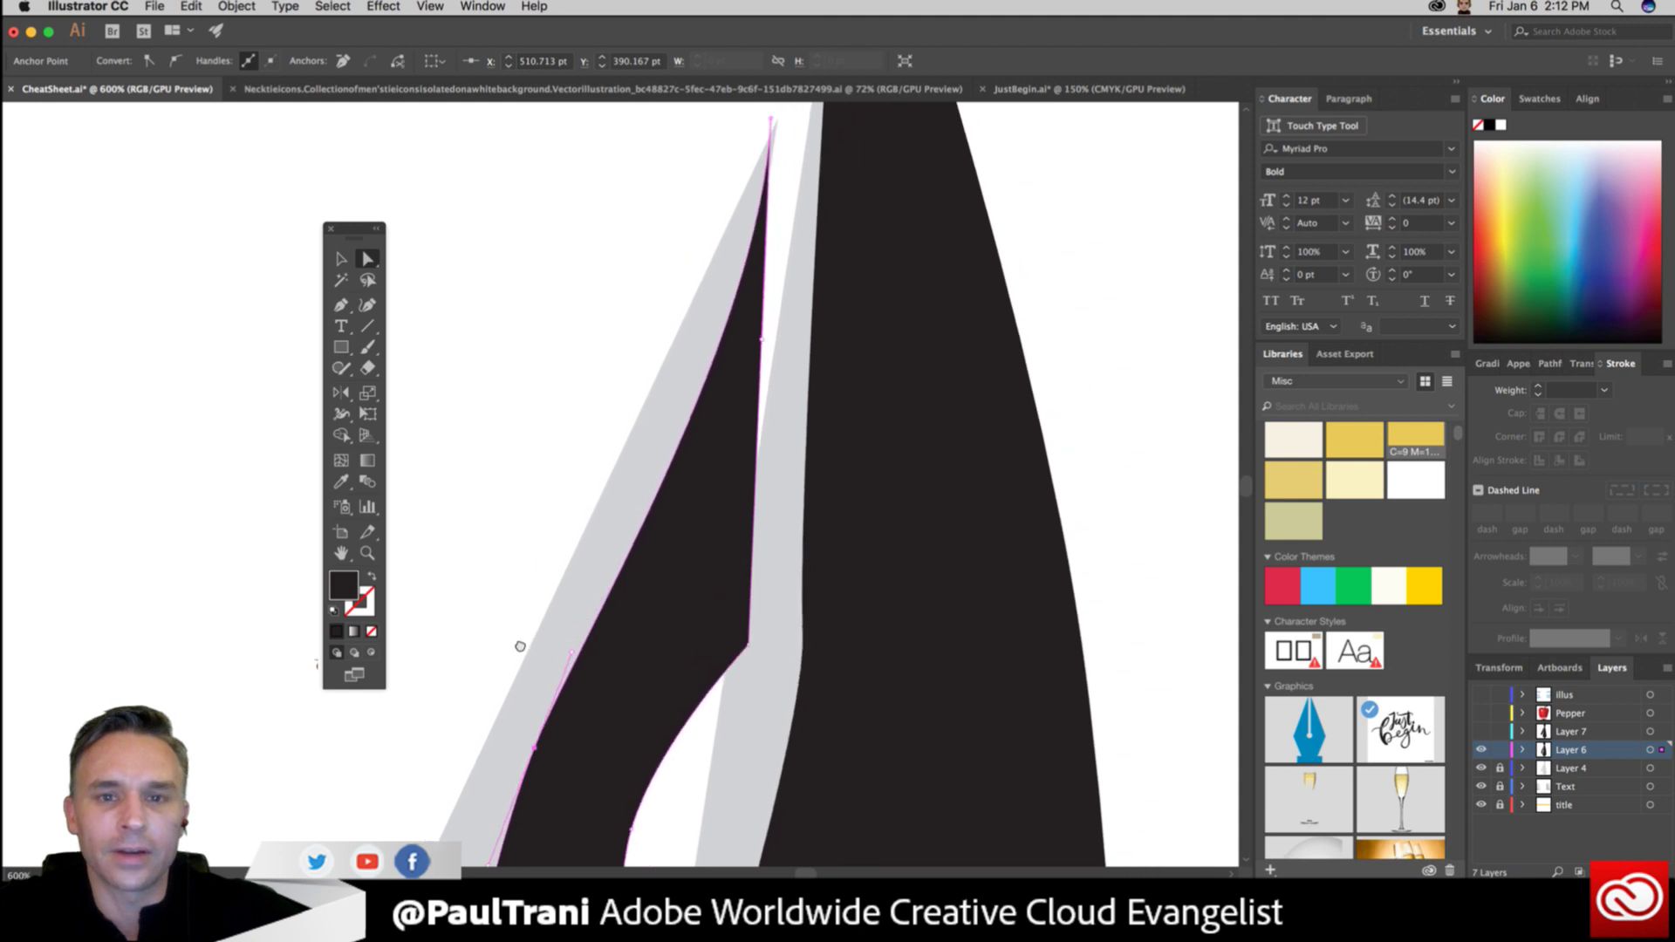
drag(768, 162, 777, 301)
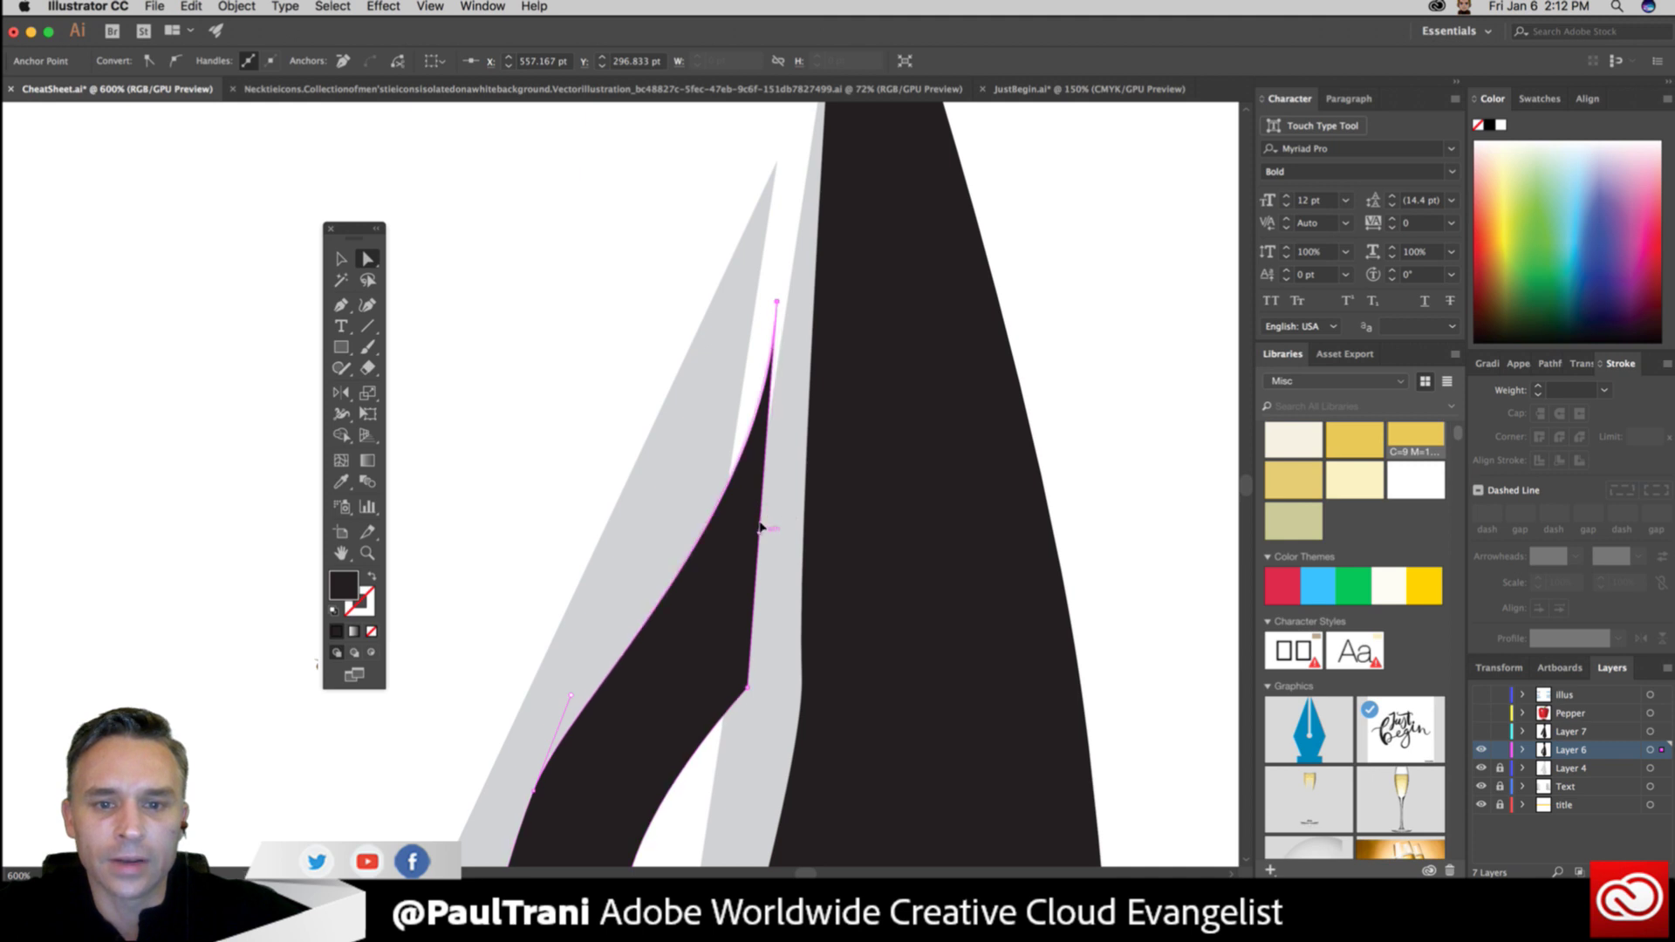
scroll(652, 269, down, 5)
scroll(651, 268, down, 1)
drag(502, 676, 533, 670)
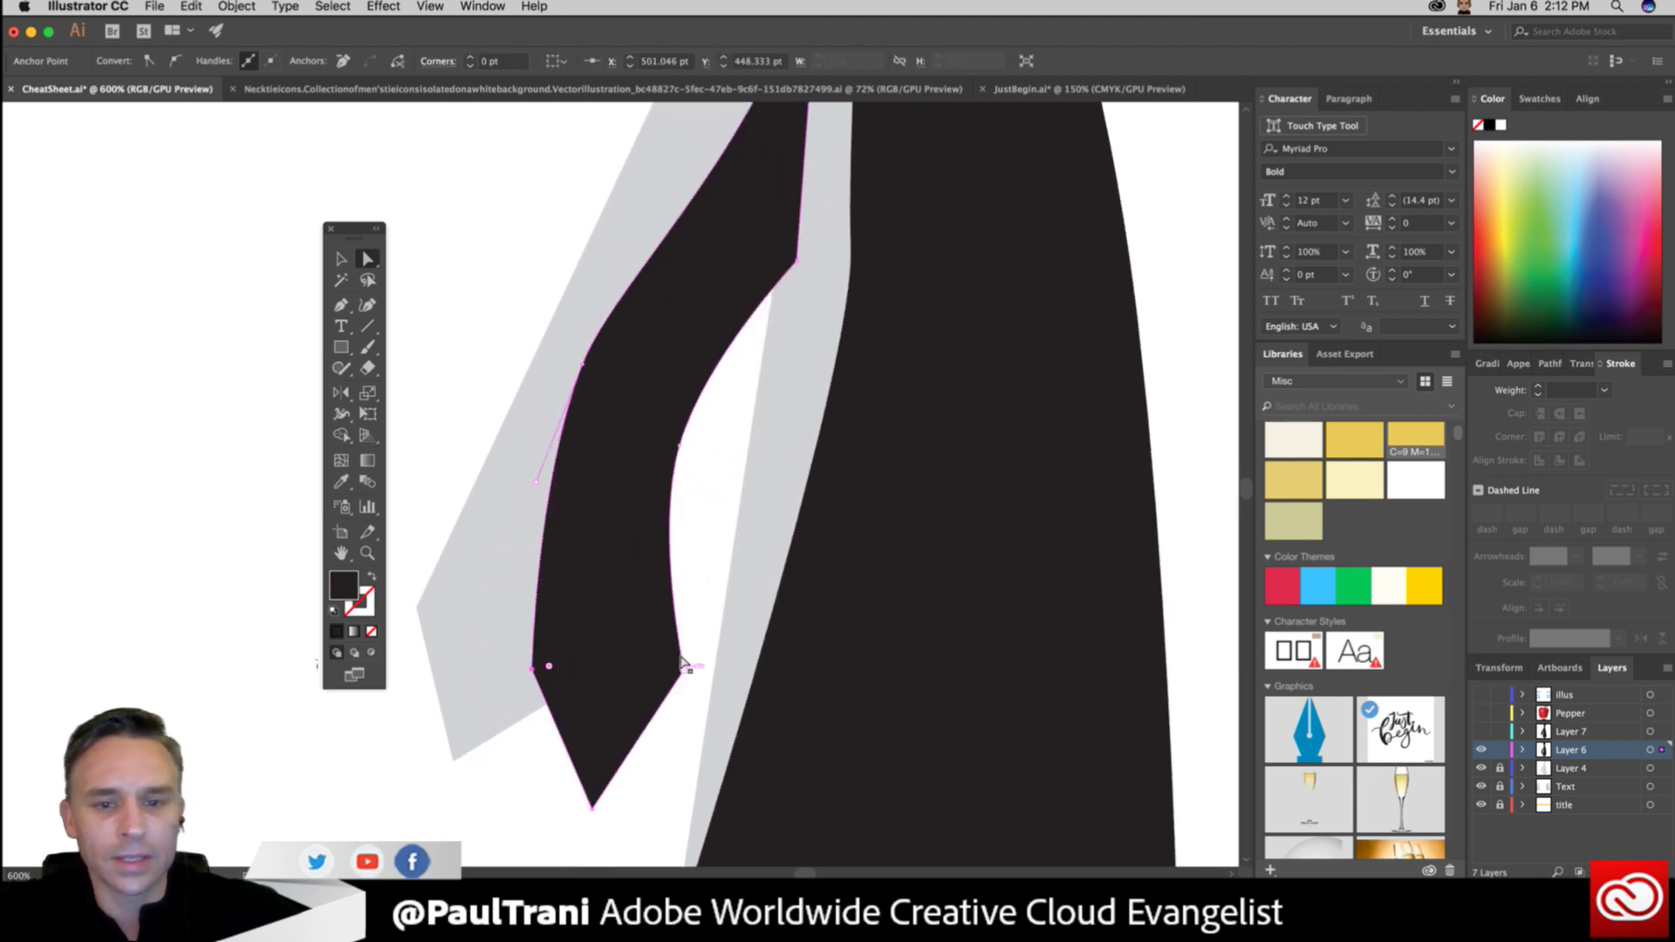
drag(683, 670, 671, 680)
drag(591, 807, 600, 752)
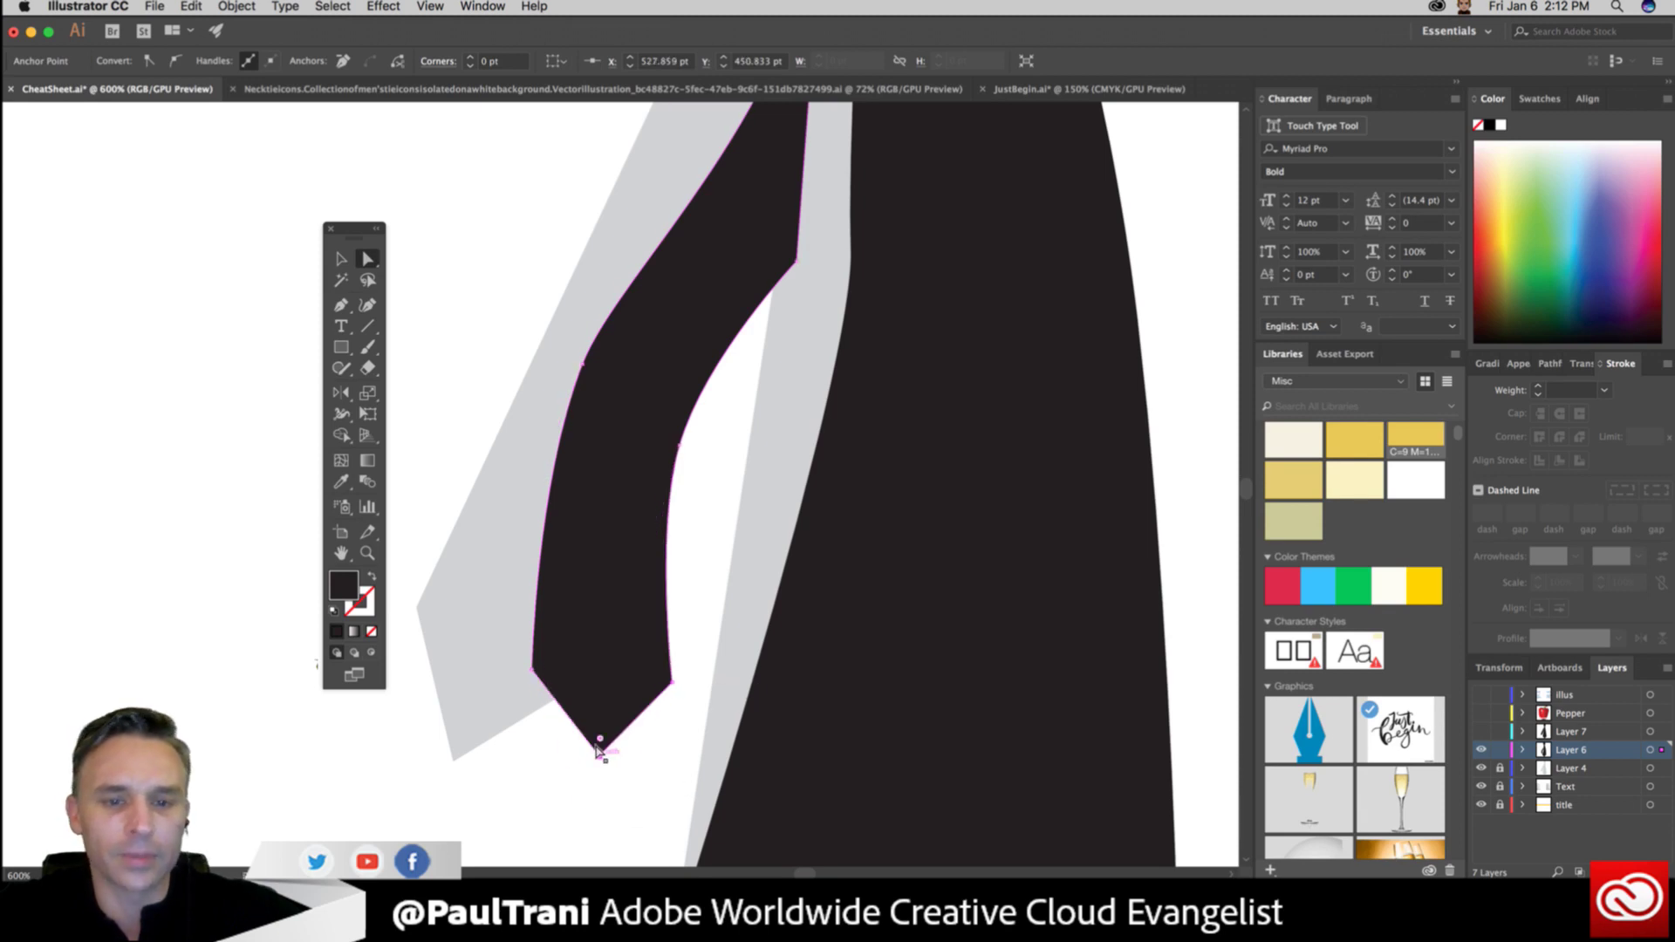
Deselect the tail, hide Layer 4's grey tracing template and zoom out to 200% to show the whole tie.
click(343, 259)
click(563, 353)
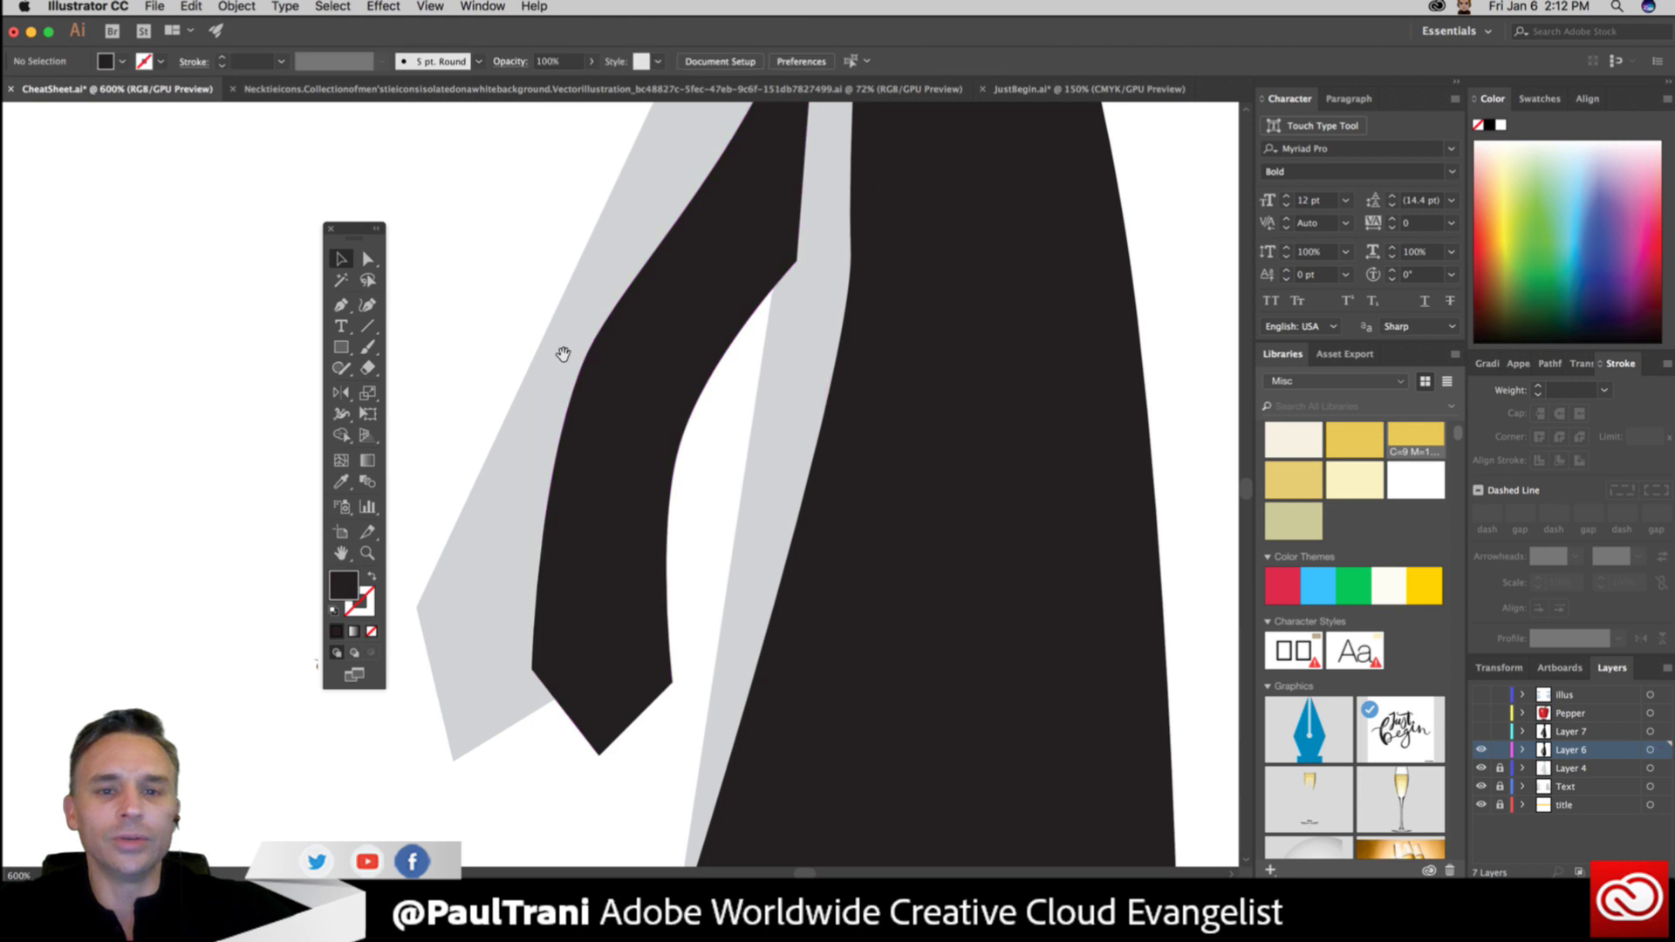
click(1481, 767)
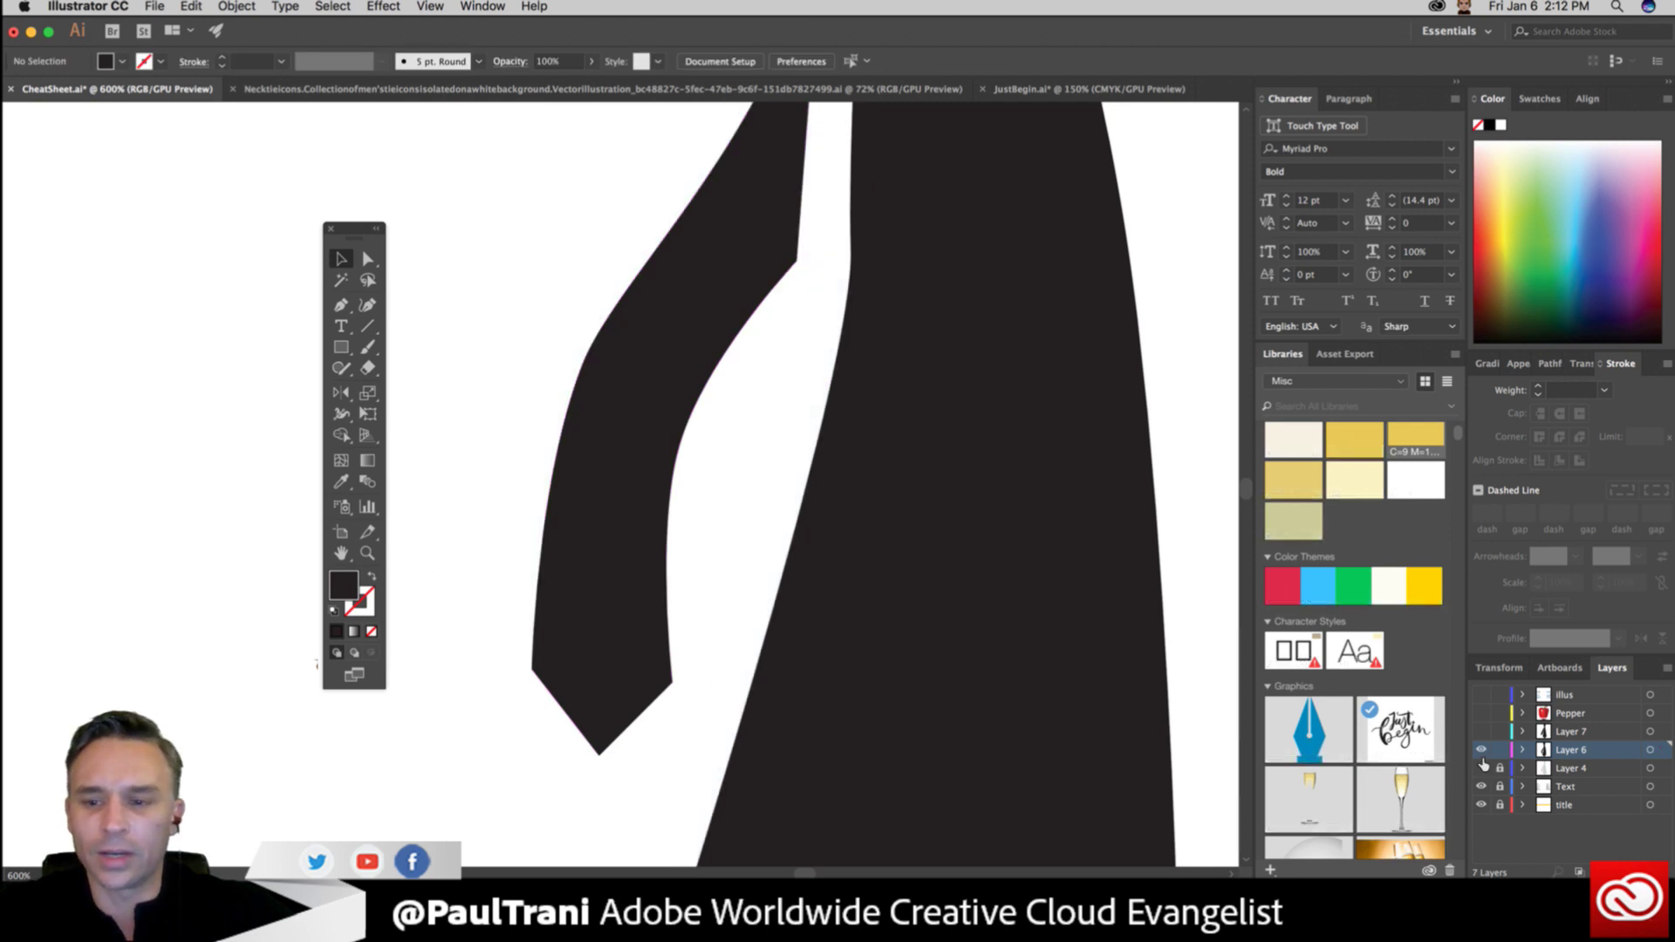
drag(662, 373, 578, 684)
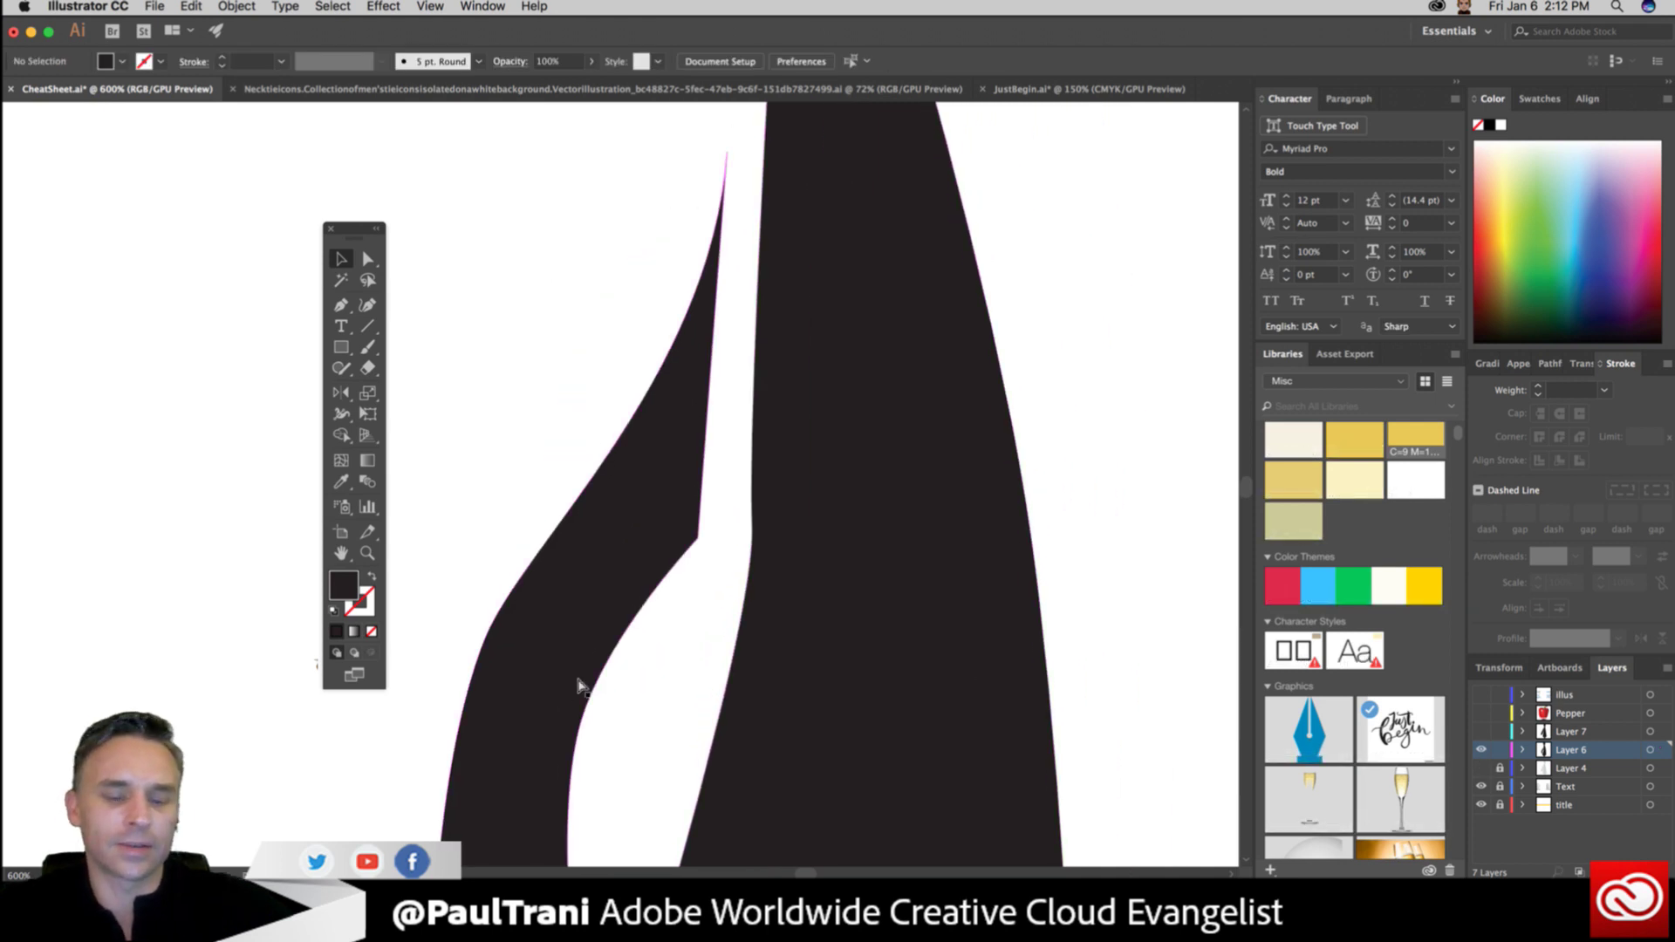
key(super+minus)
key(super+minus)
key(super+minus)
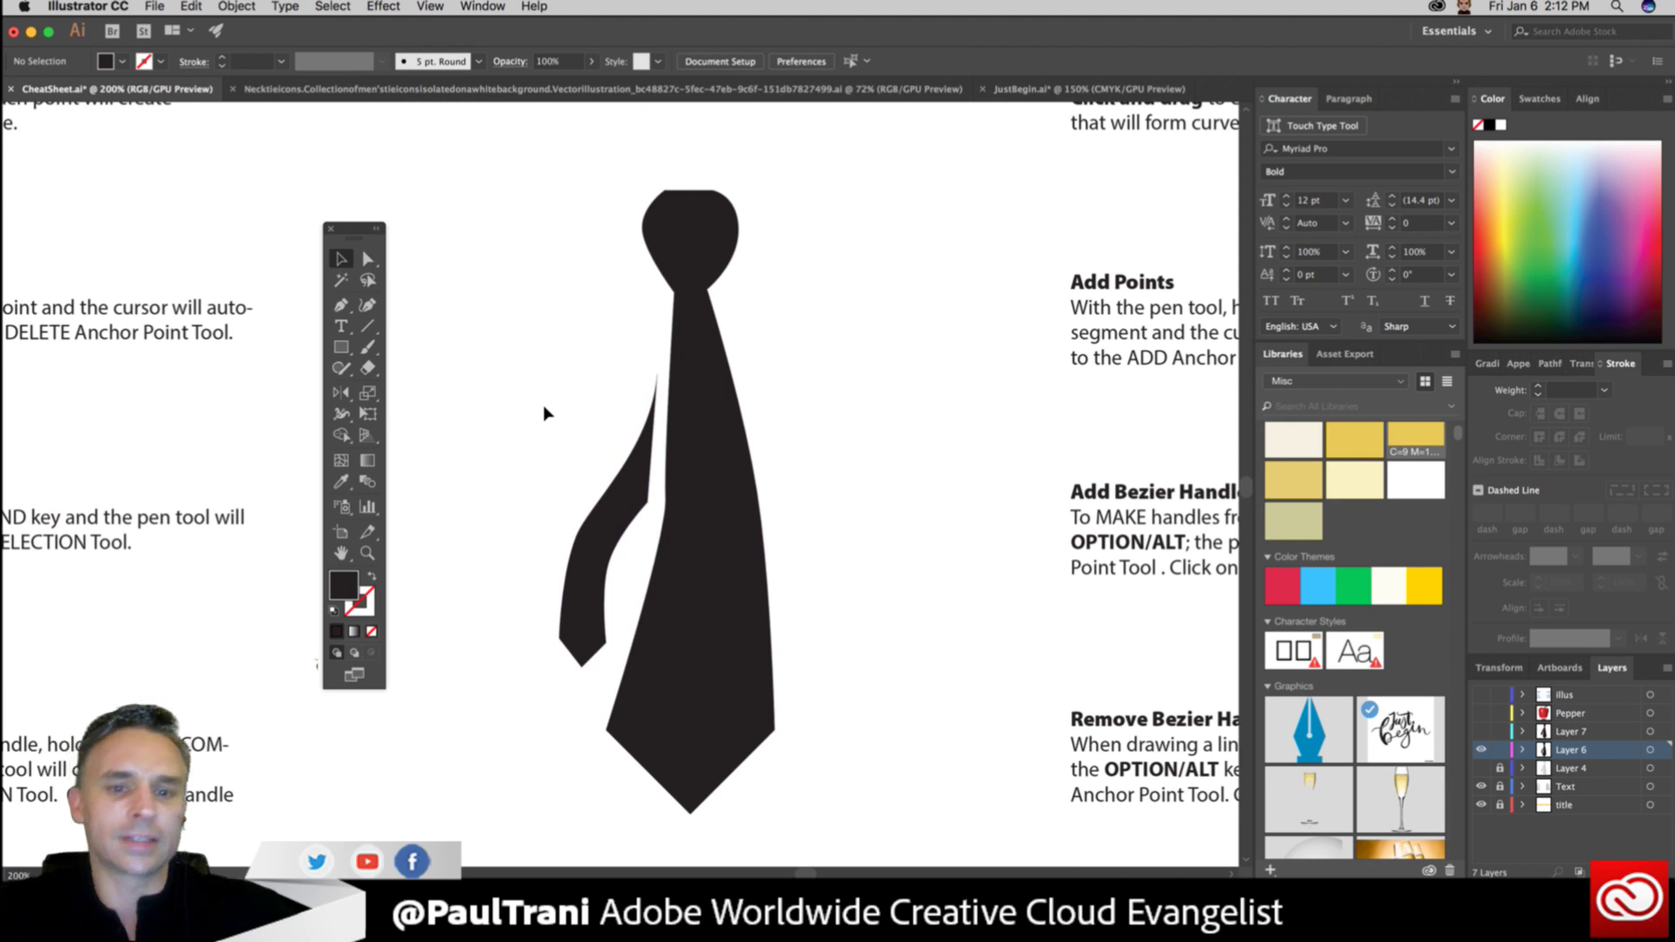
Reshape the front tie's left edge by adjusting its middle anchor point's handles and moving the lower-left corner inward.
click(364, 259)
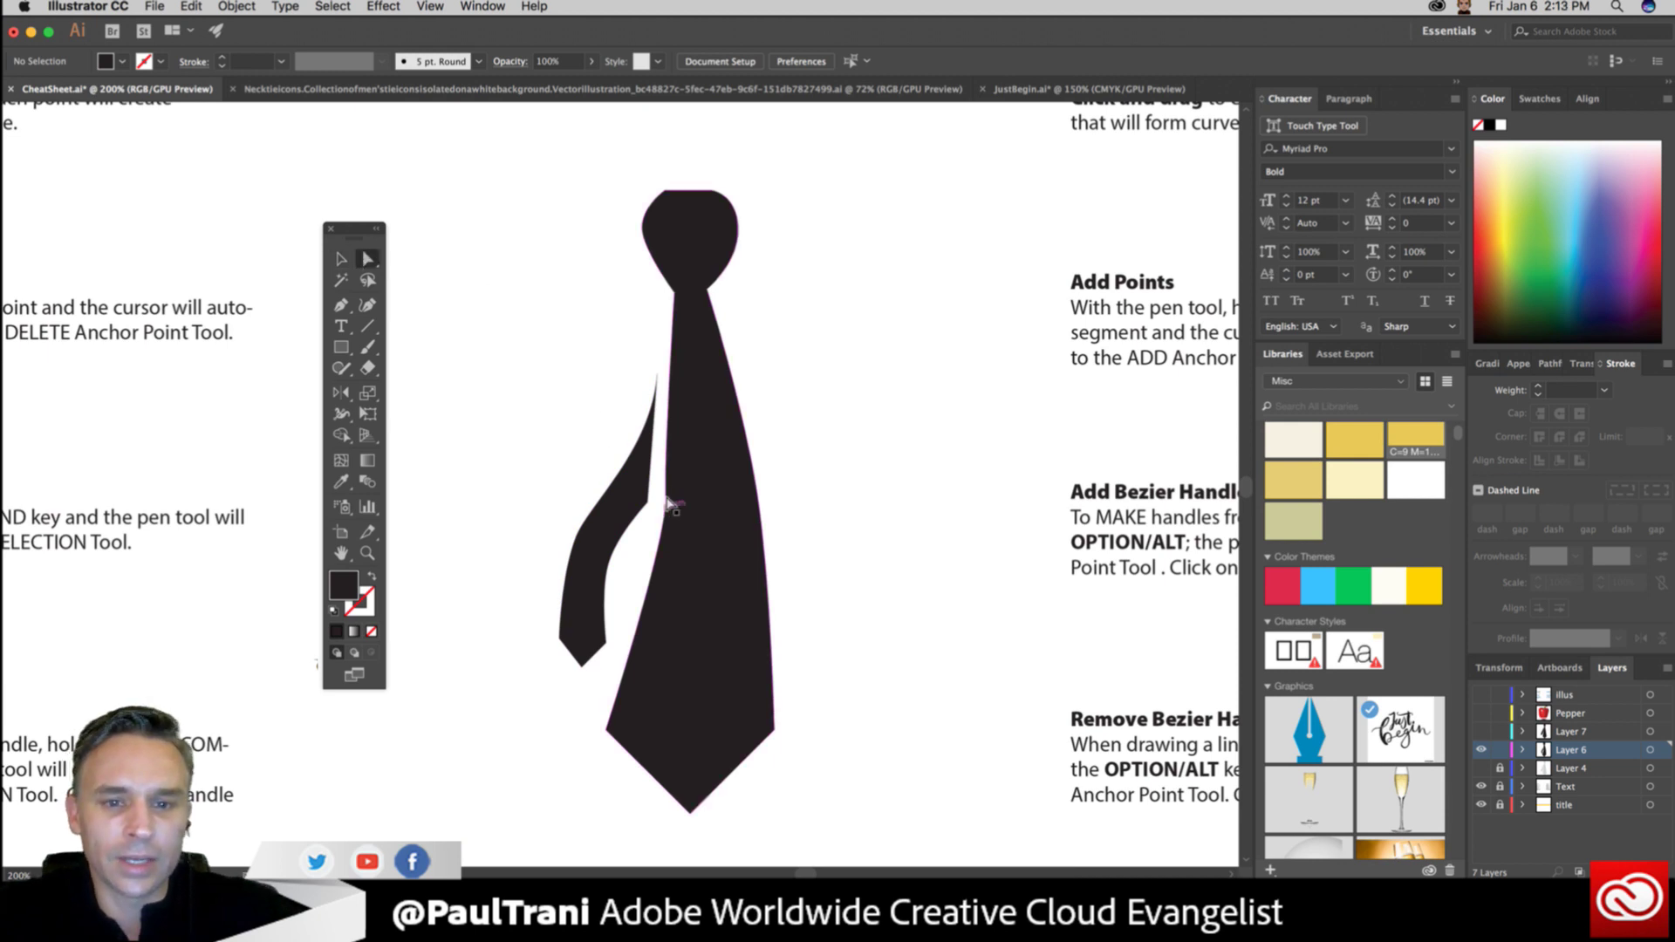
click(667, 493)
drag(669, 490, 665, 602)
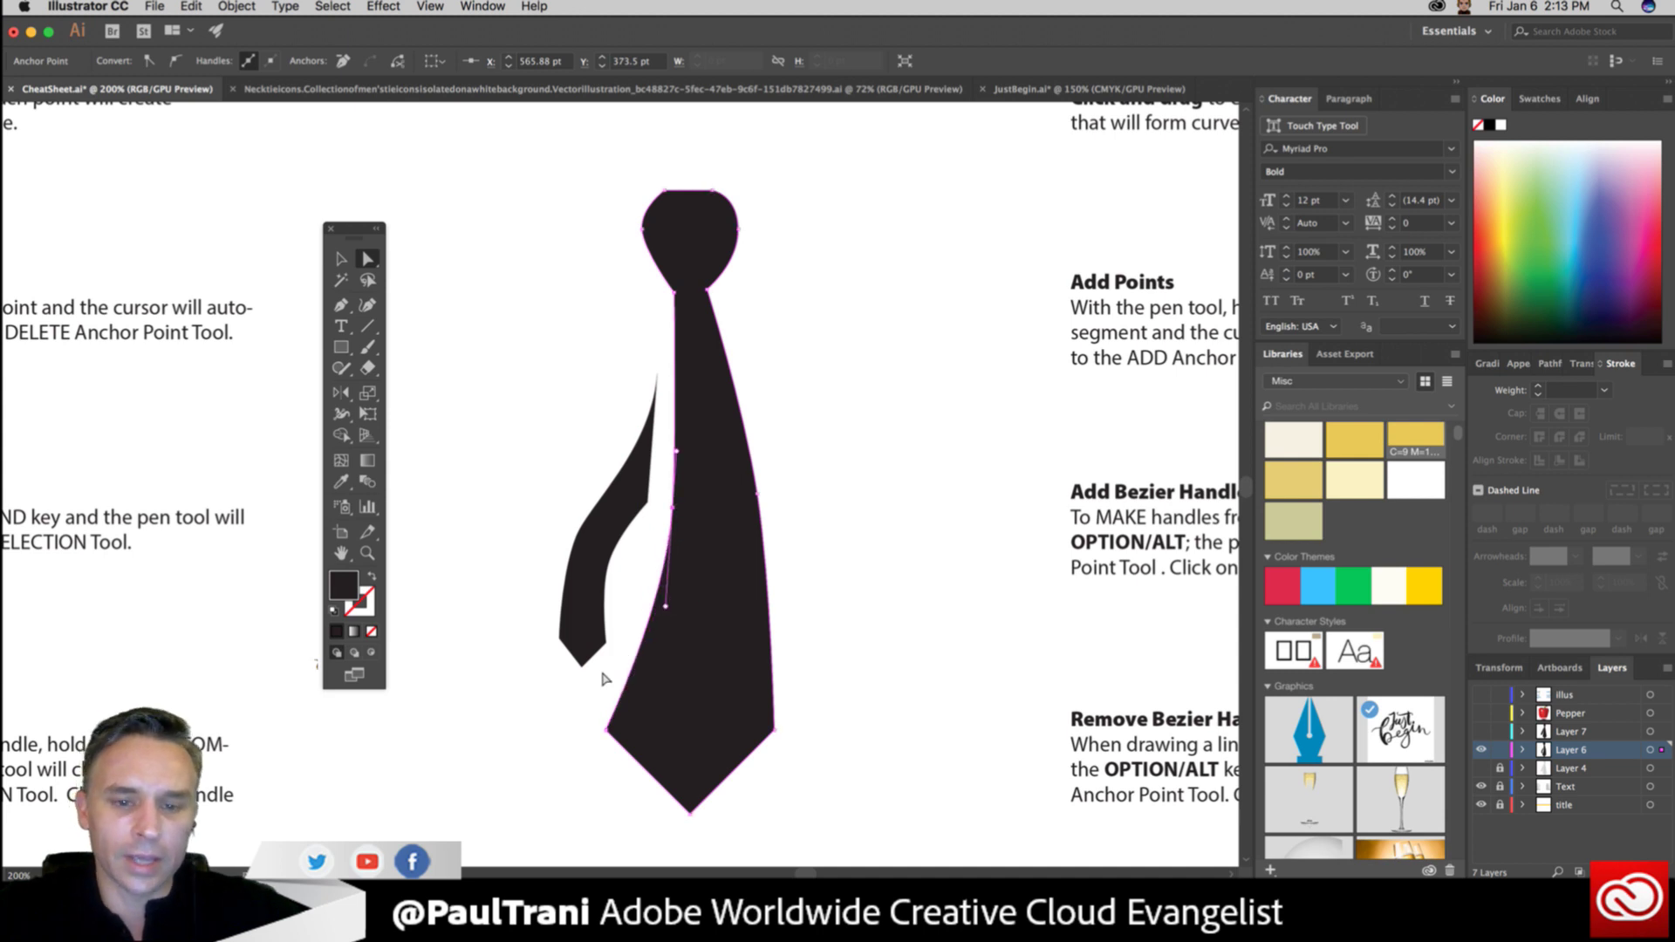
drag(601, 732, 599, 733)
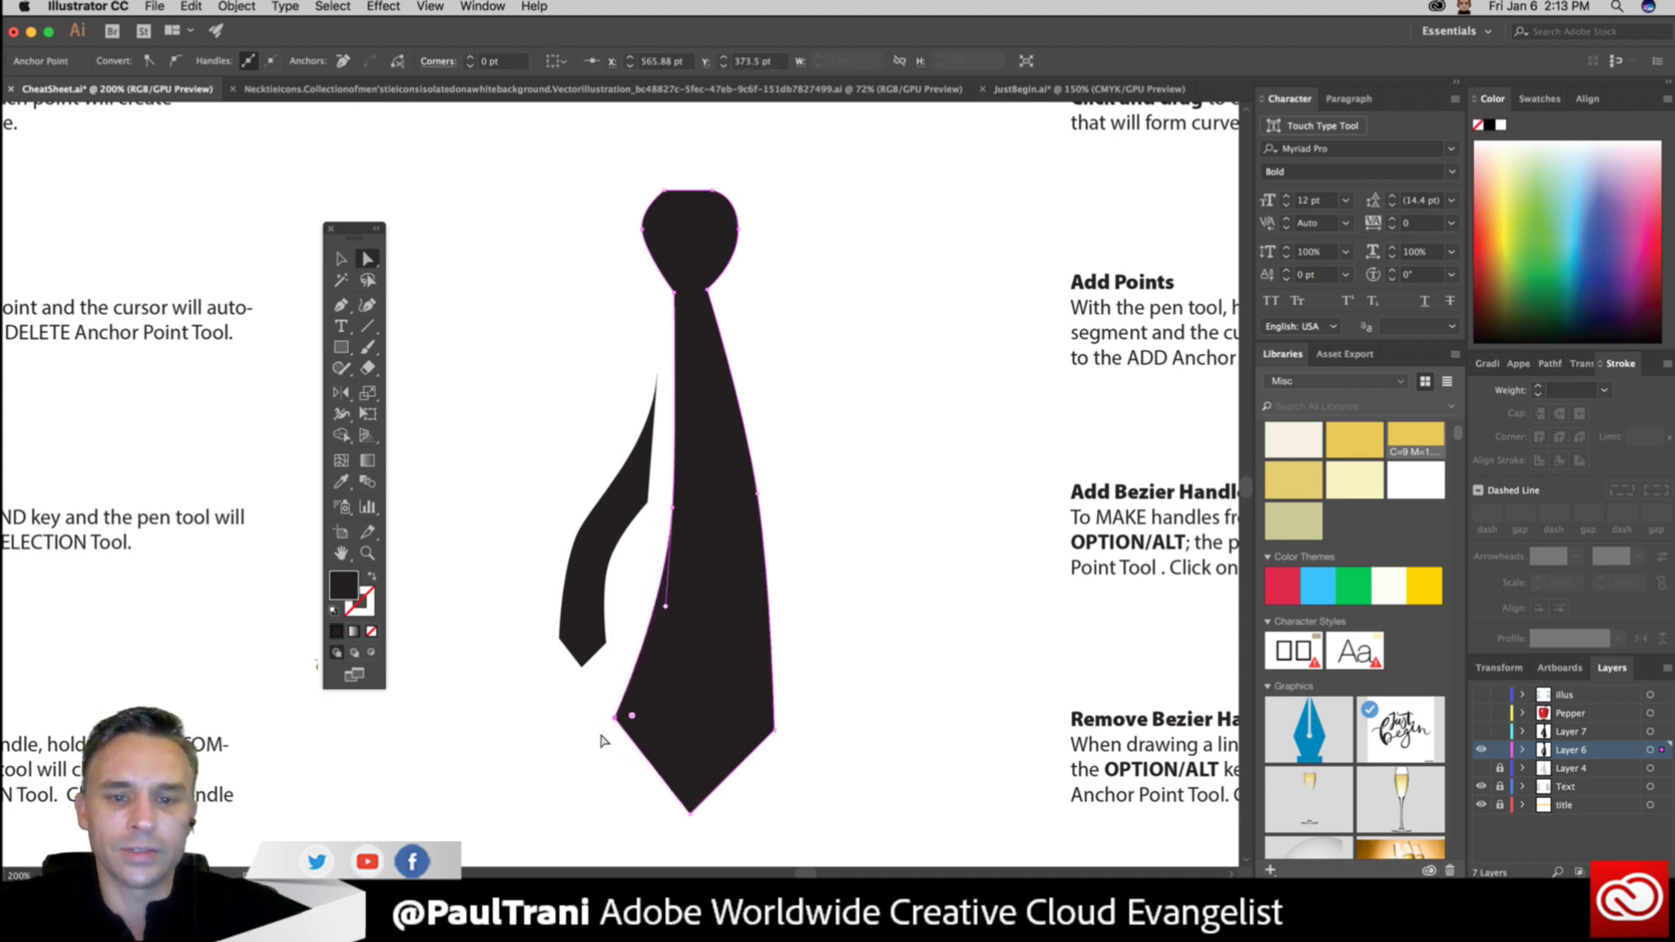
Select the whole back tail, nudge it slightly right toward the front tie, and deselect it.
click(547, 730)
click(582, 500)
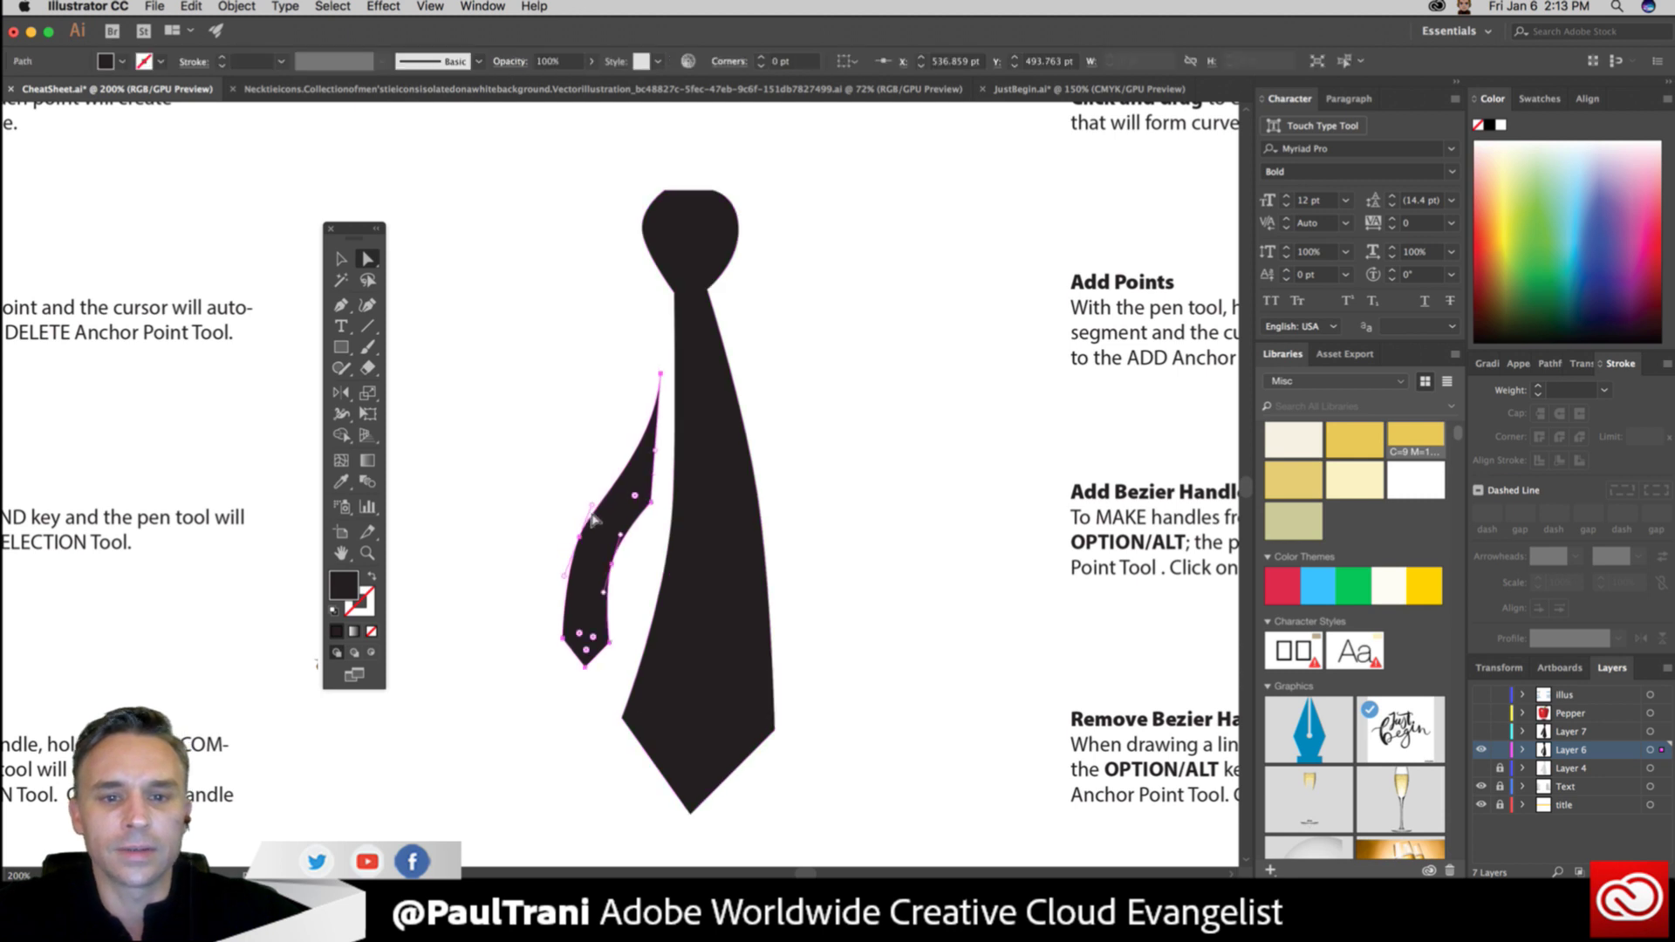
click(554, 479)
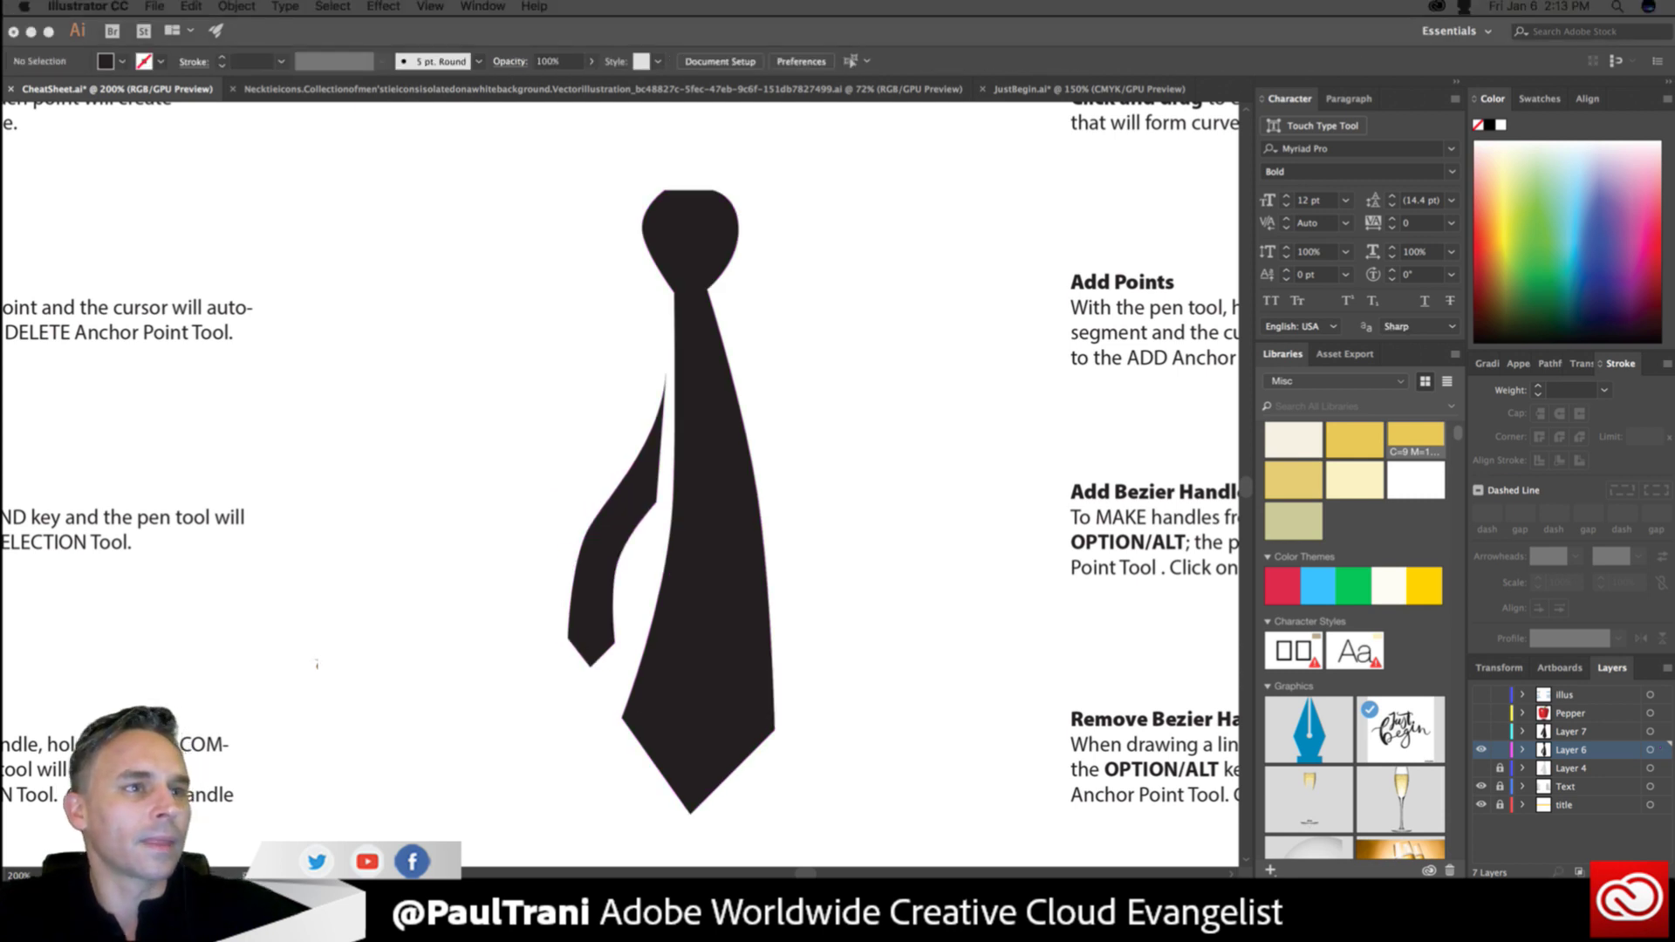
click(419, 442)
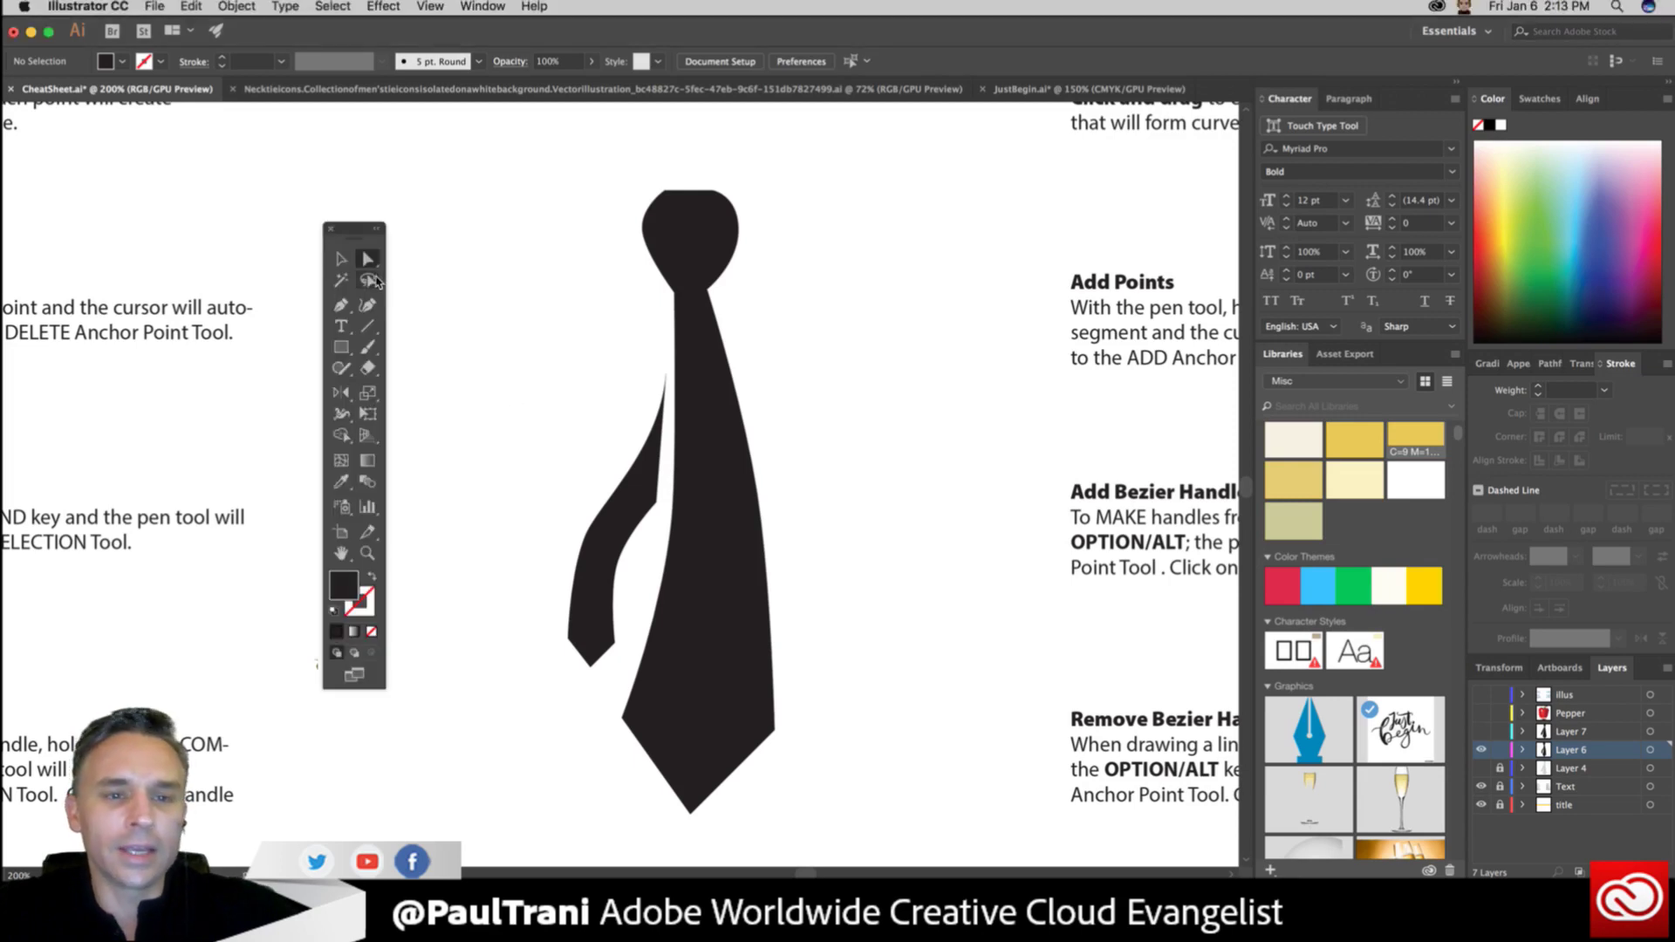
Draw a few straight Pen tool segments in the blank area to the right of the tie, and undo them.
click(341, 307)
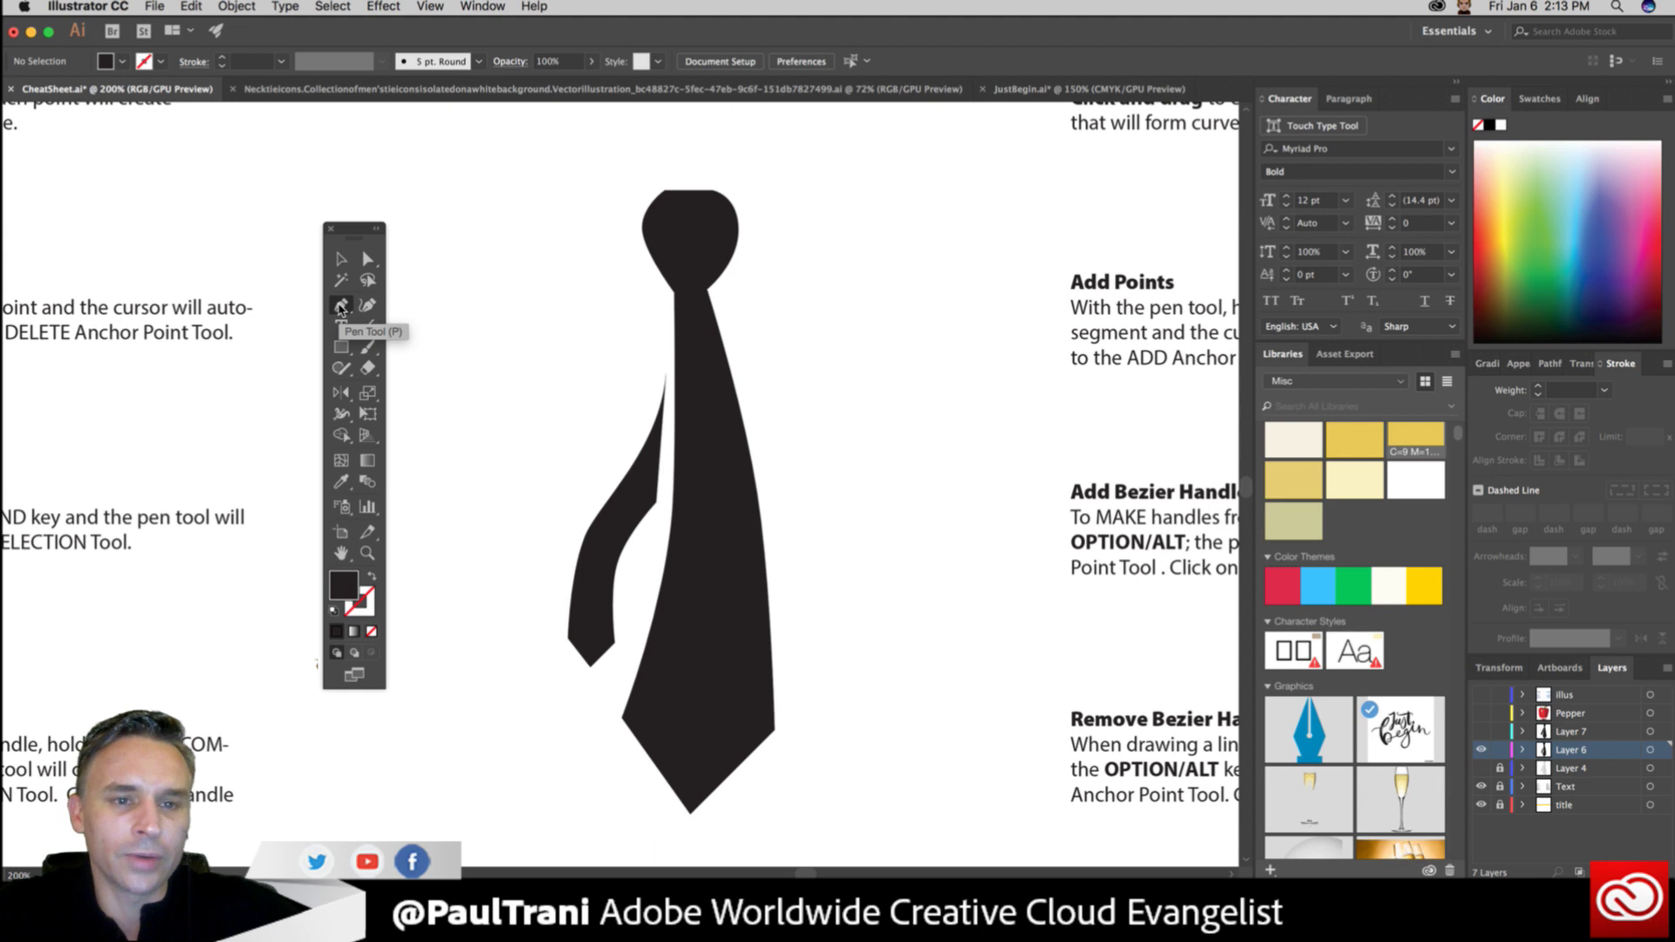
click(840, 225)
click(872, 303)
click(814, 373)
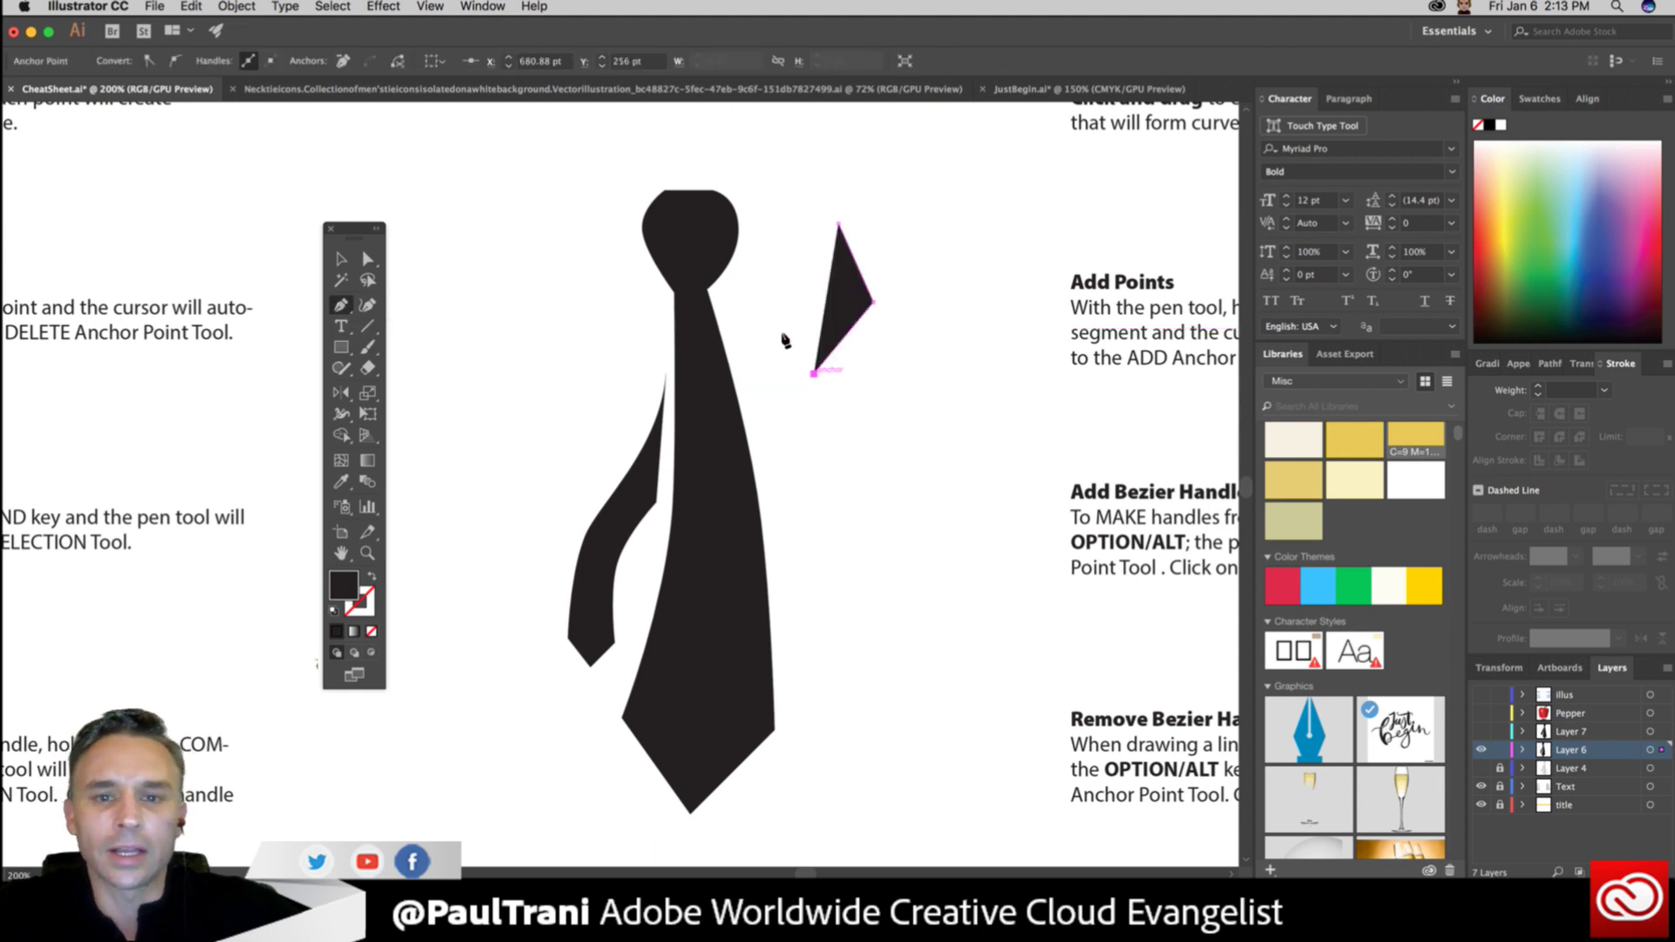
click(752, 314)
key(super+z)
key(super+z)
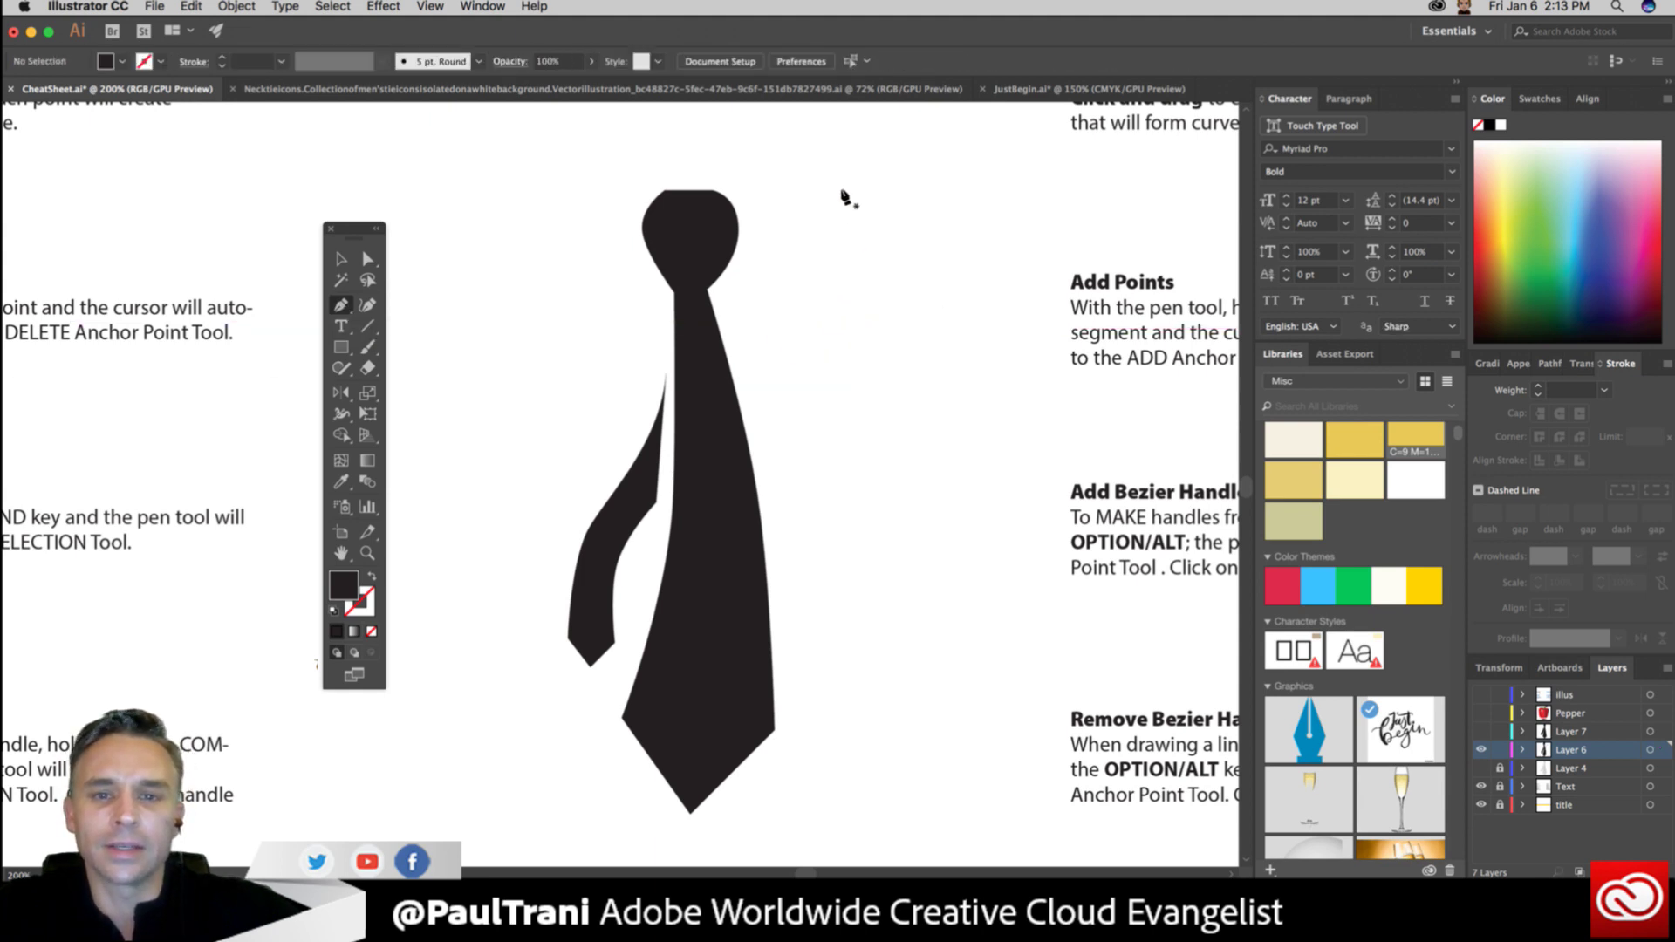
Draw a winding practice path of curved Pen tool segments across the tie to demonstrate the rubber band preview.
click(841, 190)
drag(968, 308, 942, 401)
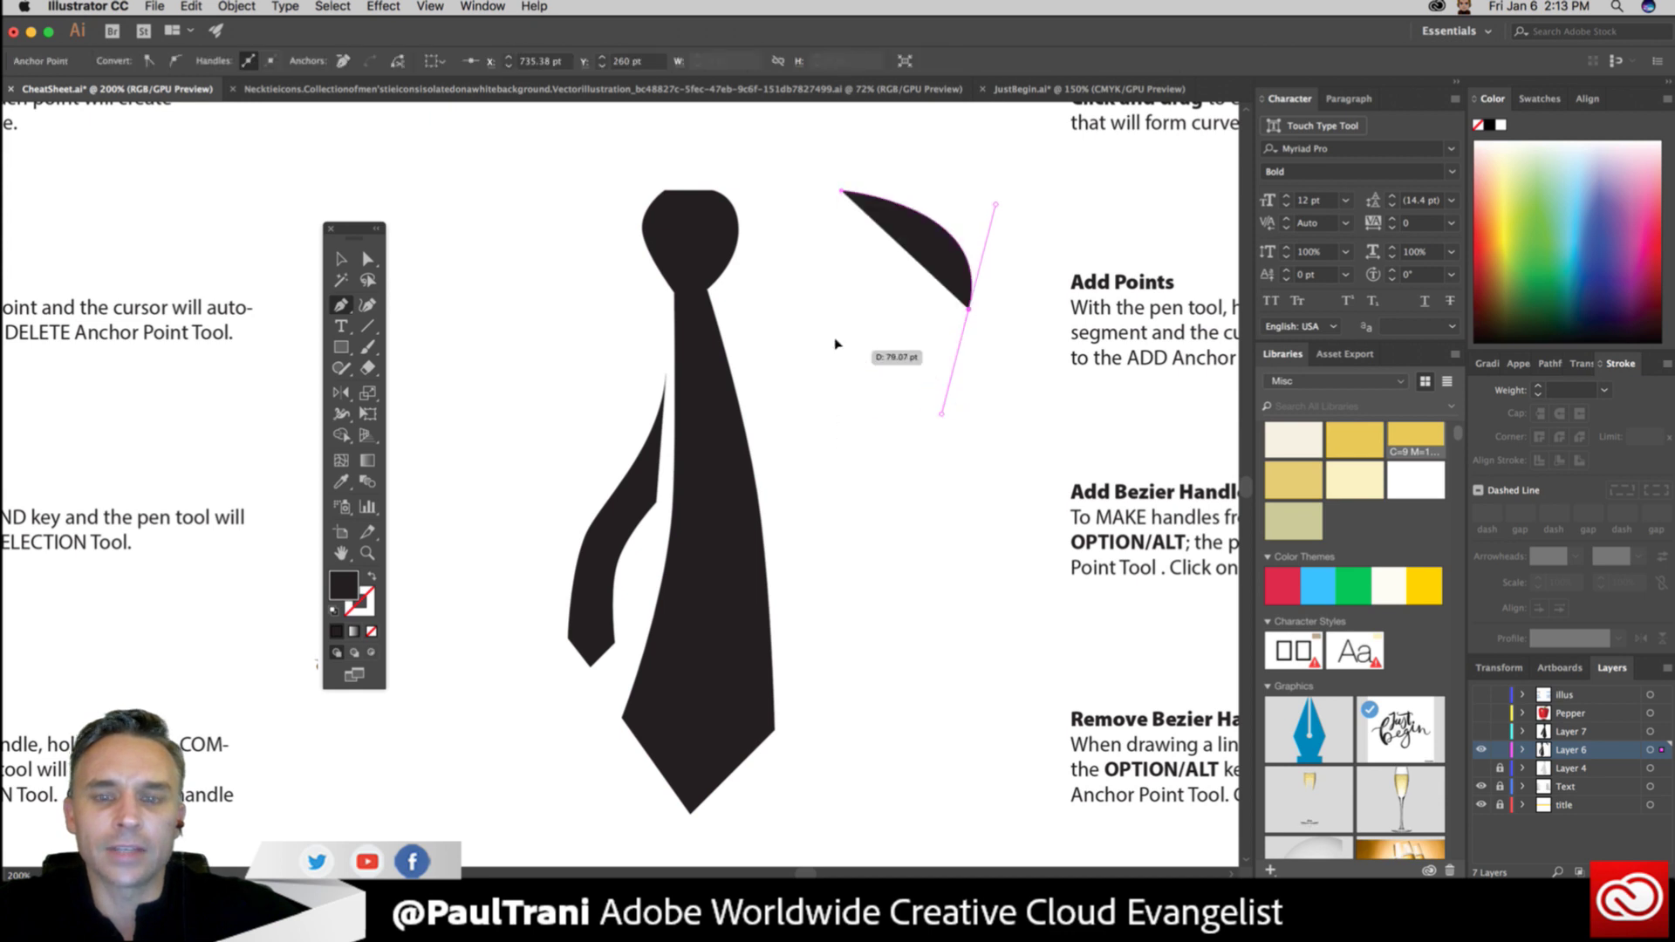
drag(838, 348, 743, 307)
drag(844, 455, 855, 580)
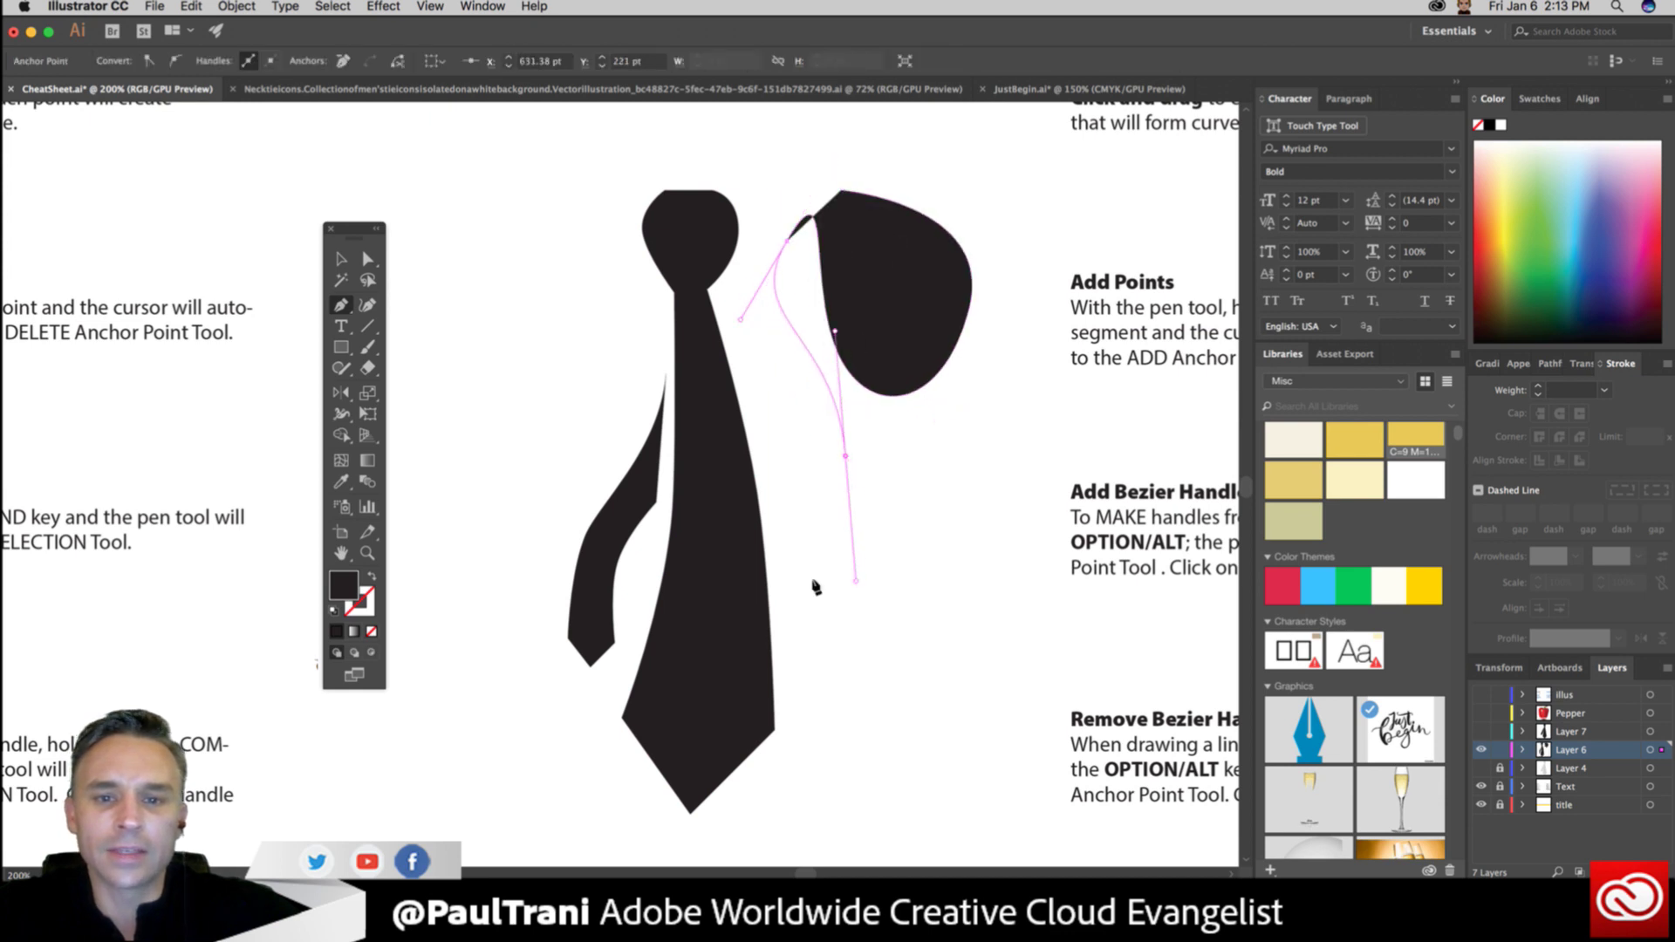
click(543, 381)
drag(543, 381, 553, 280)
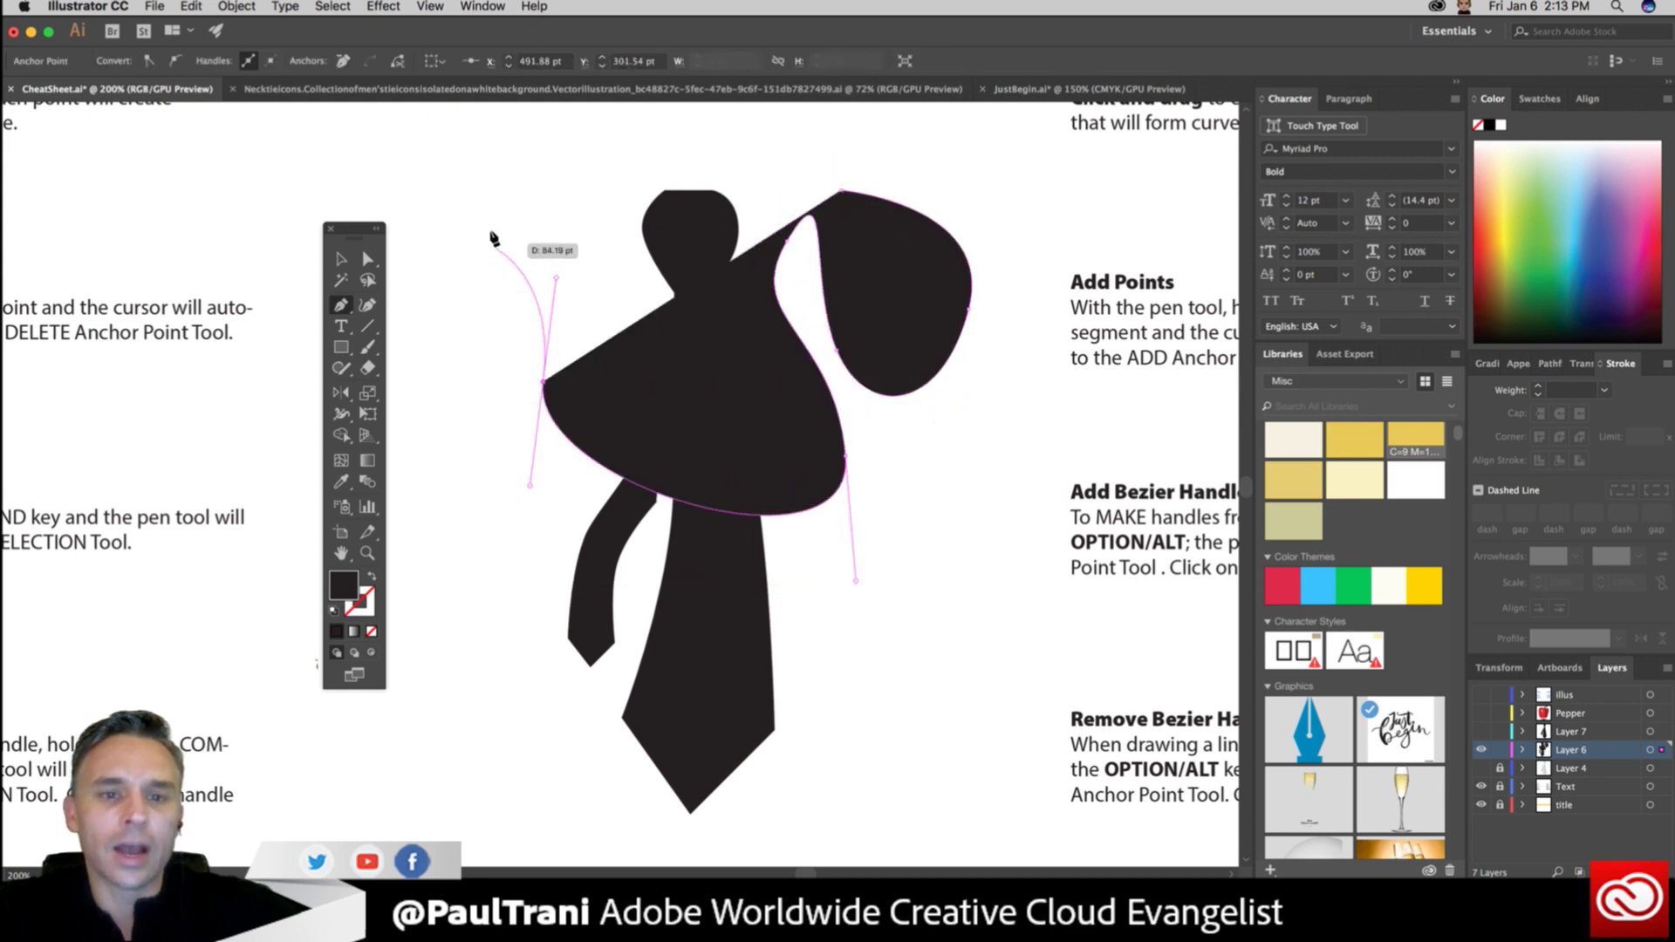
drag(374, 176, 730, 285)
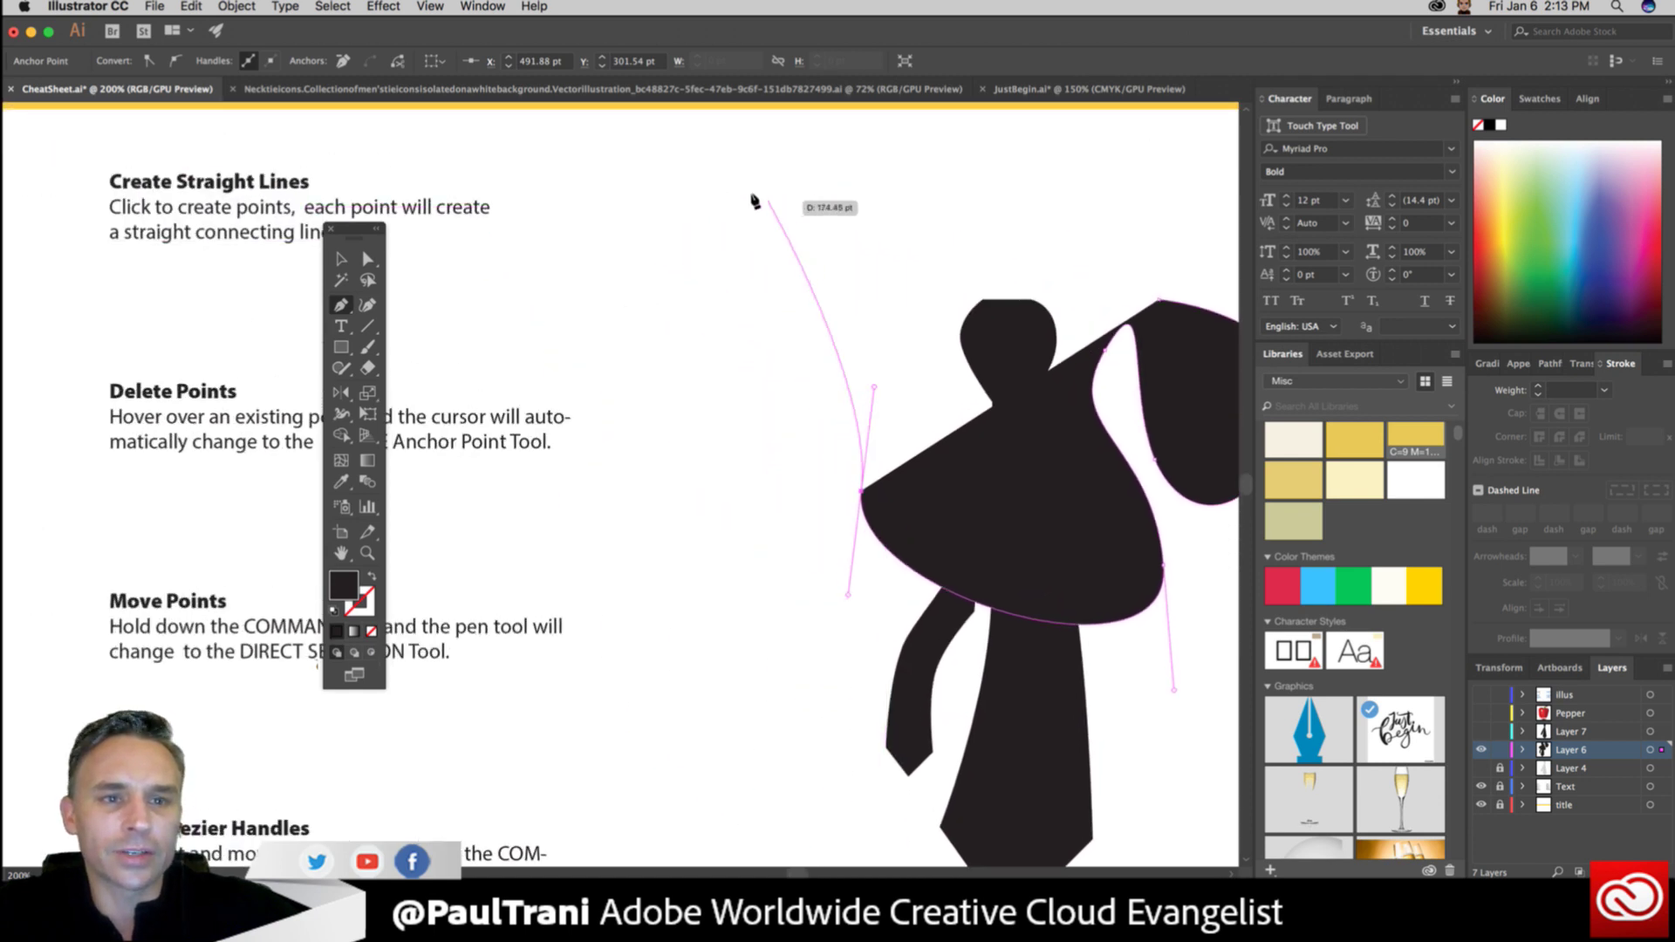
click(724, 239)
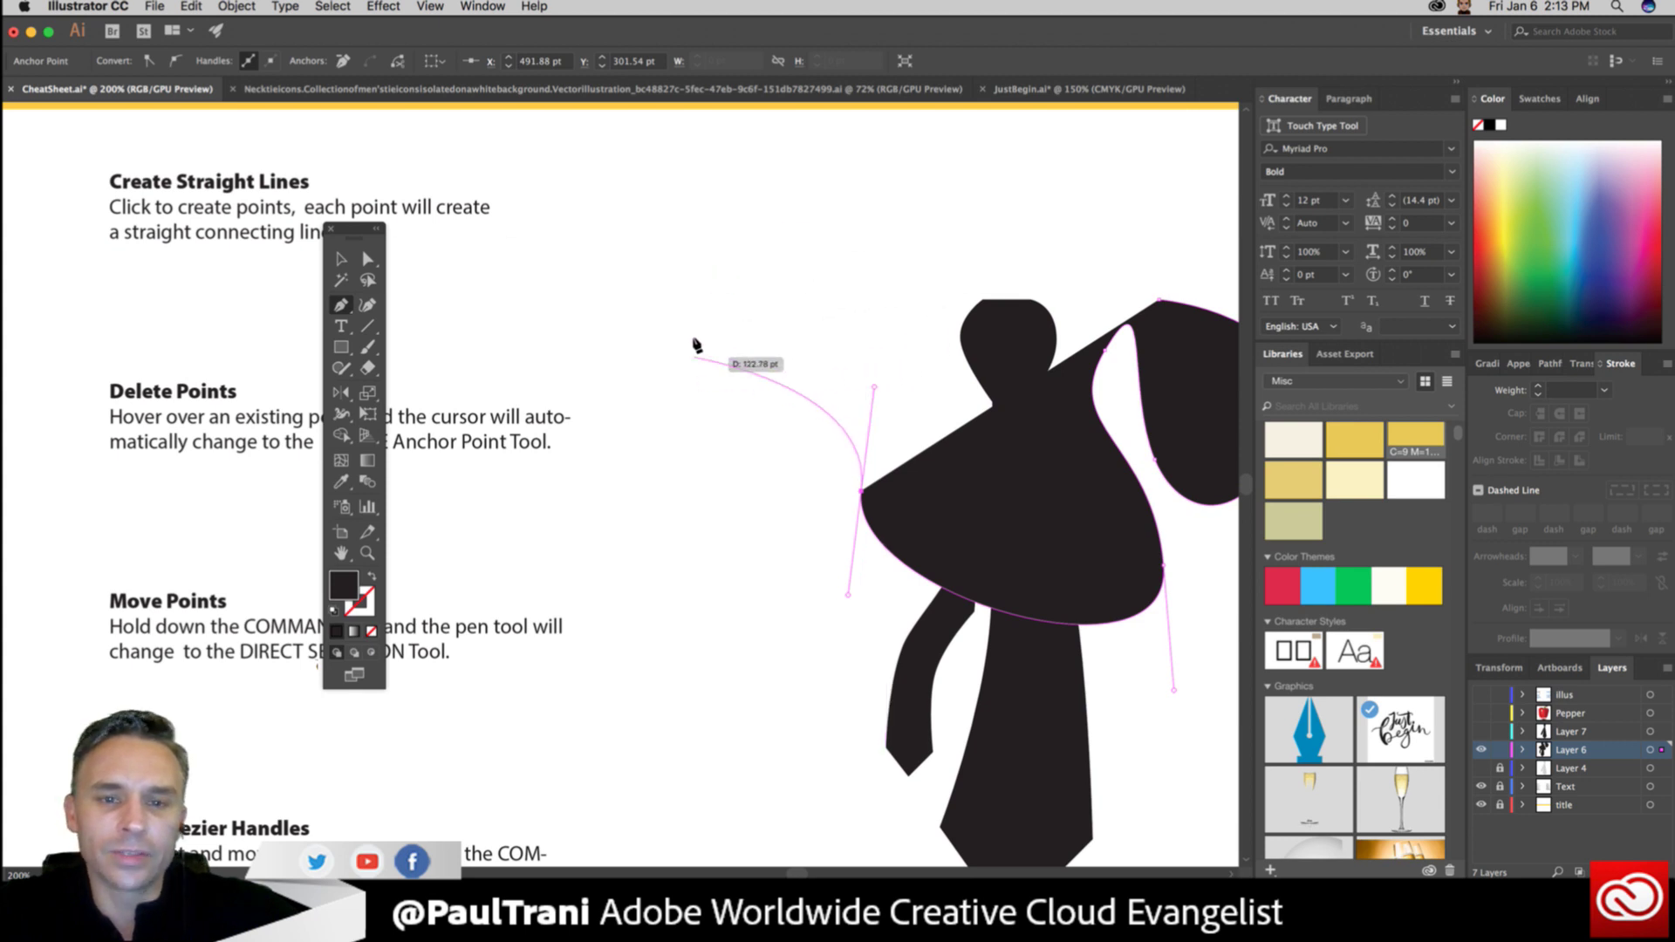
click(714, 285)
click(714, 284)
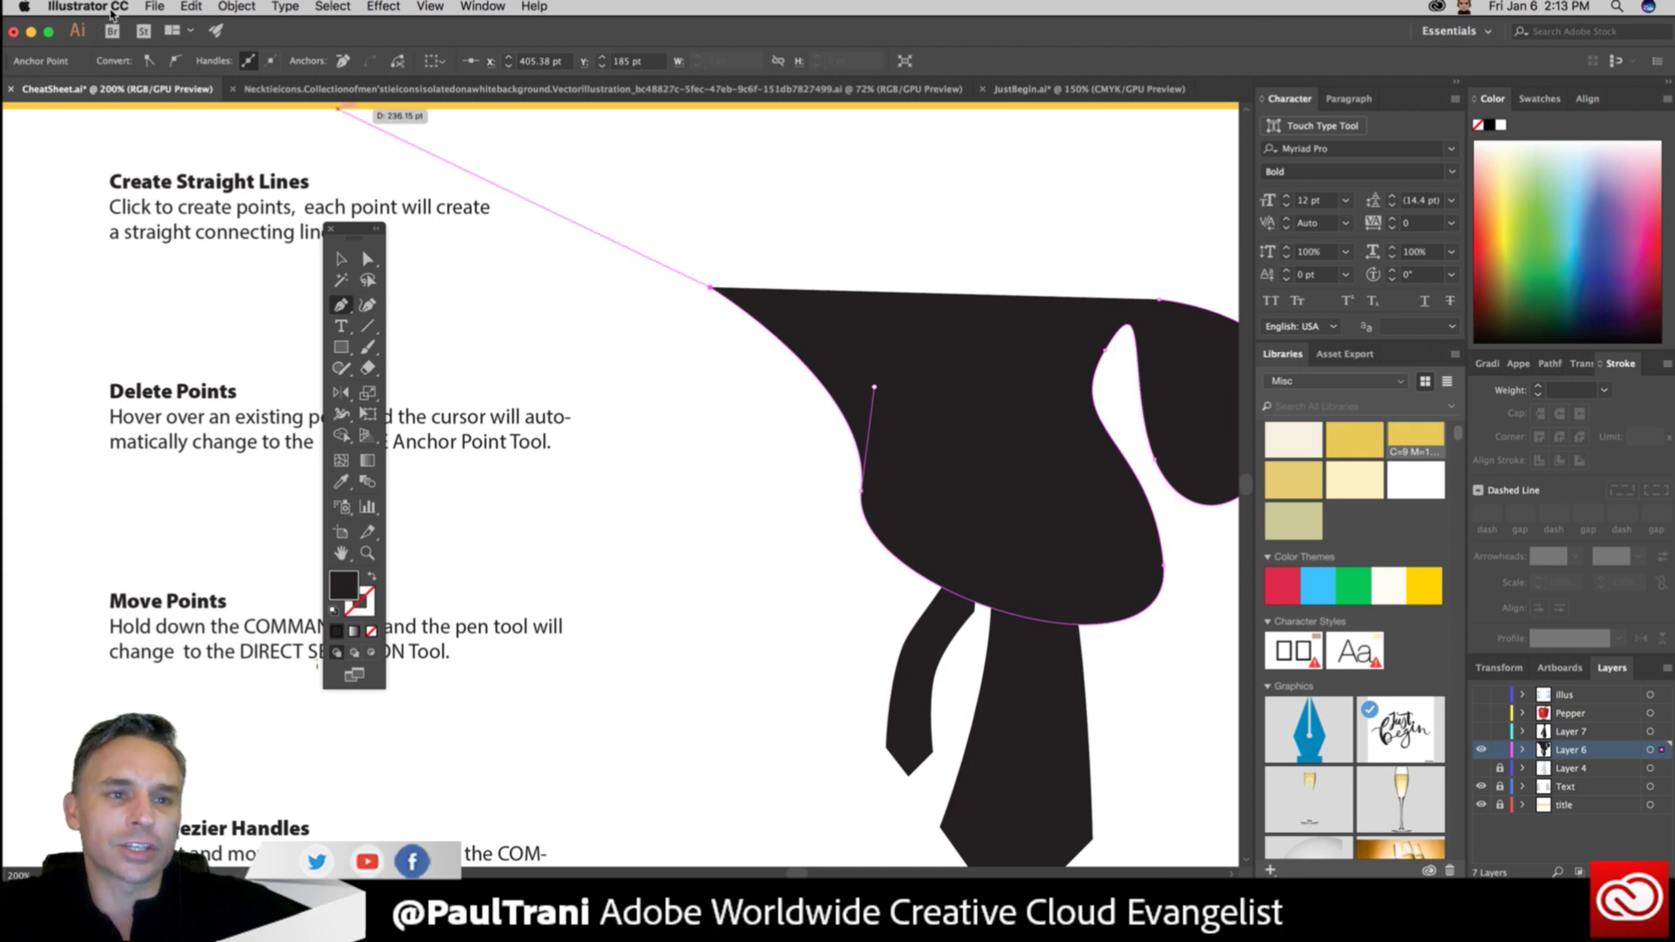
Examine the Enable Rubber Band settings for the Pen and Curvature tools in the Selection & Anchor Display preferences, and leave without changes.
click(113, 6)
mouse_move(109, 56)
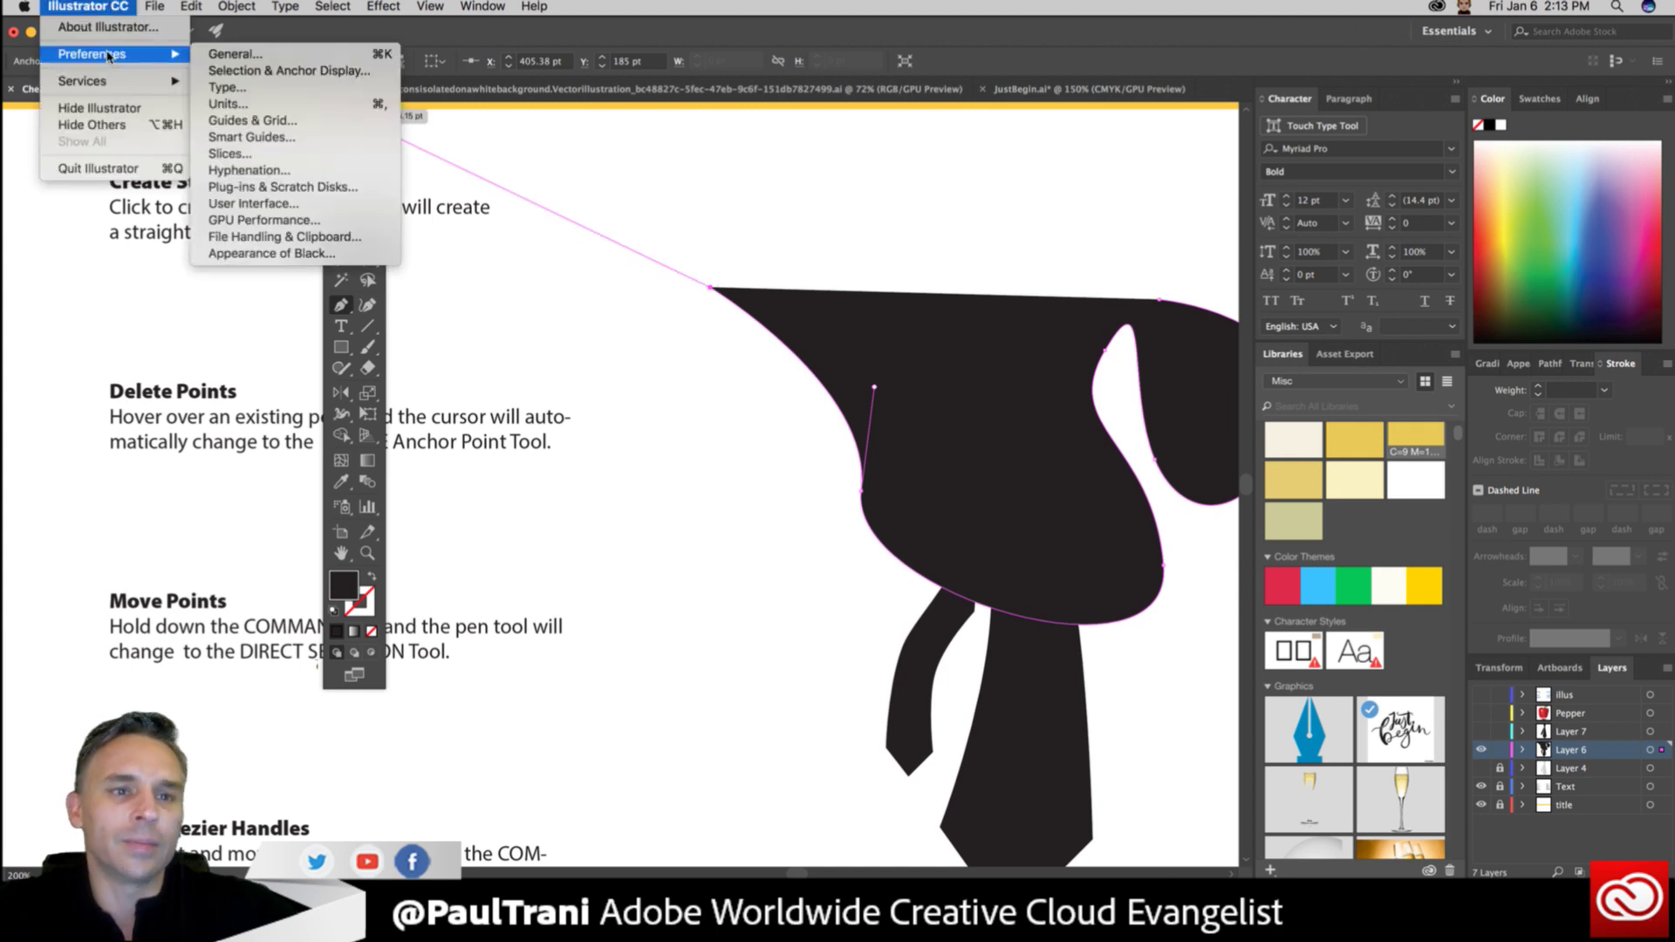
click(236, 54)
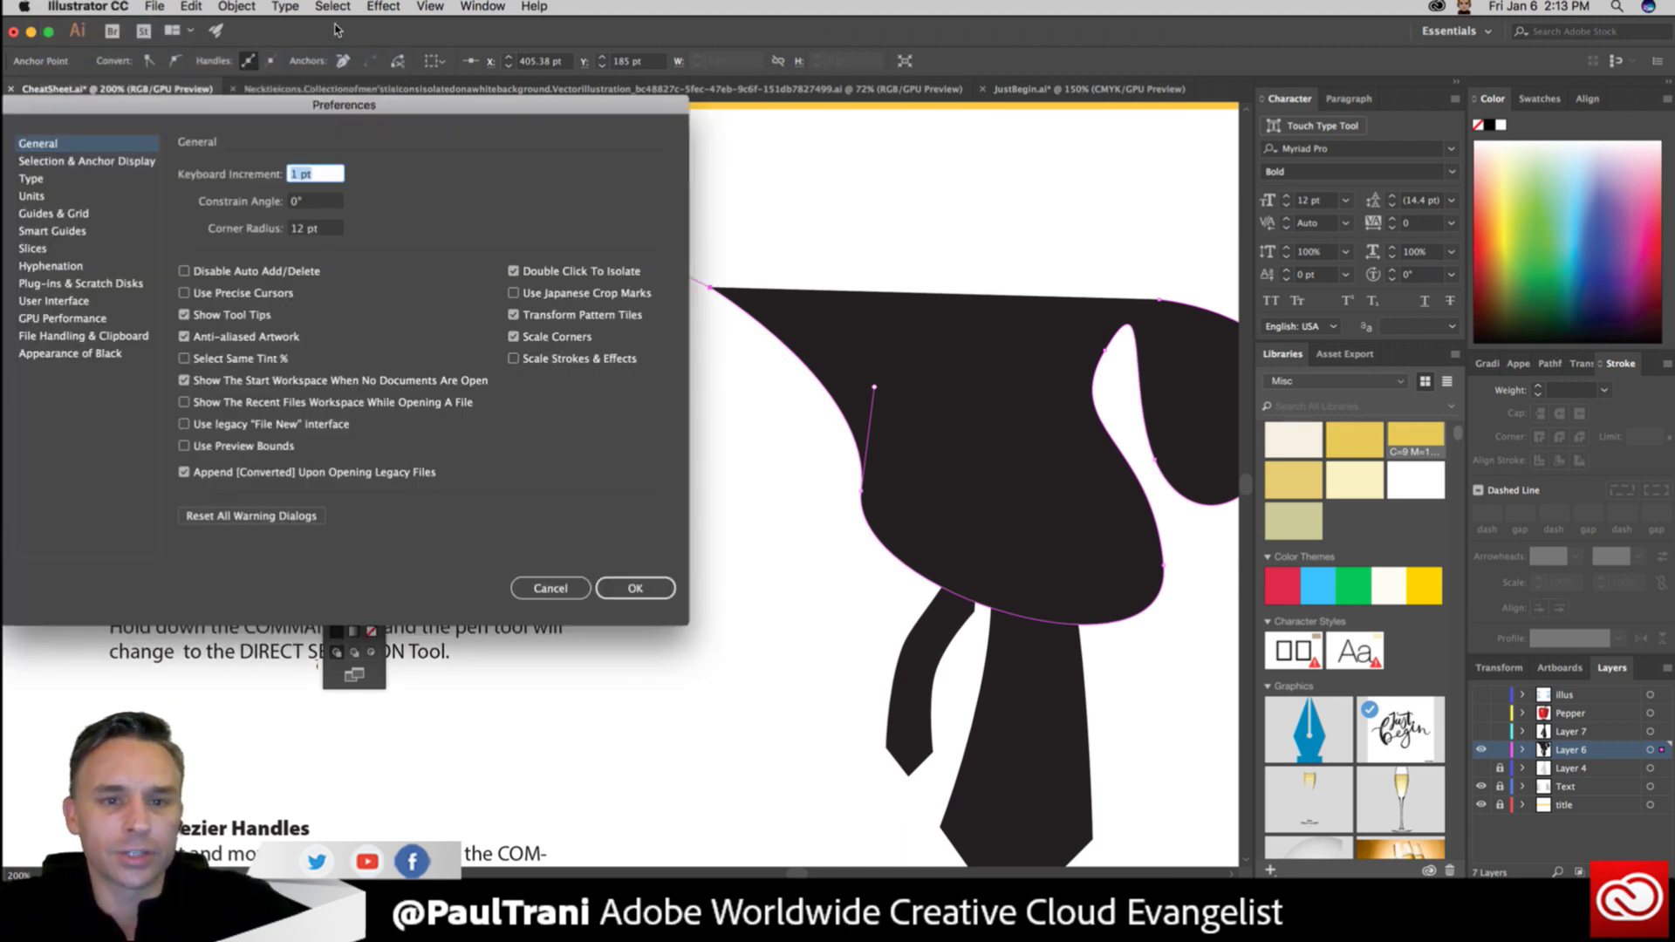
drag(357, 104, 807, 147)
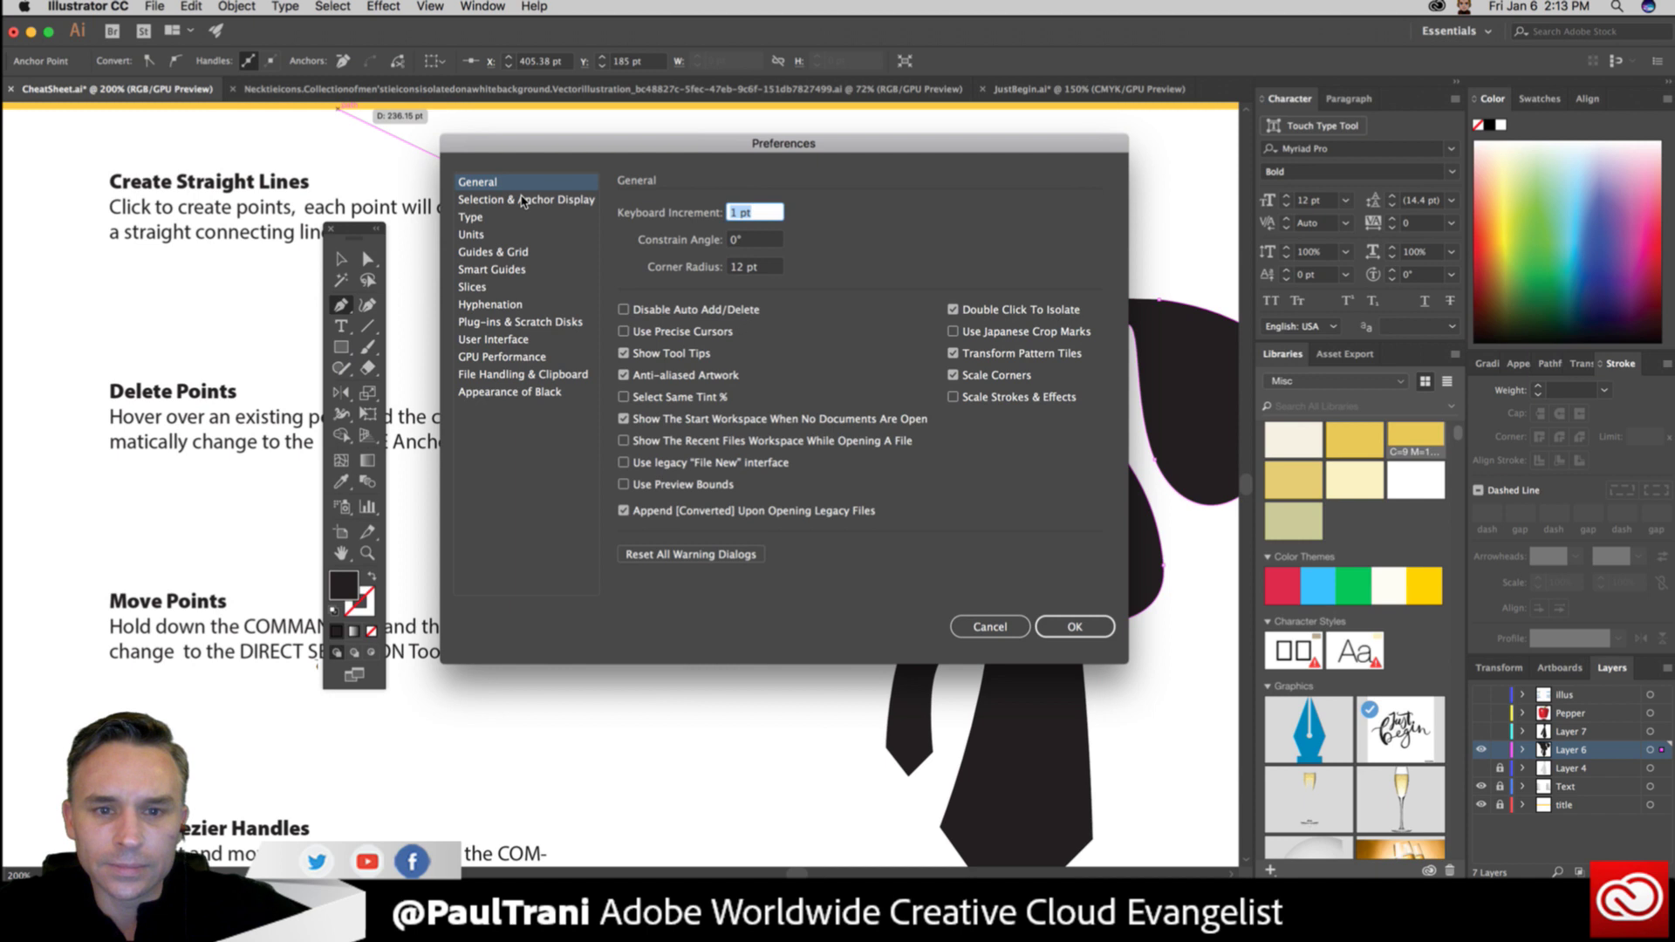
click(524, 200)
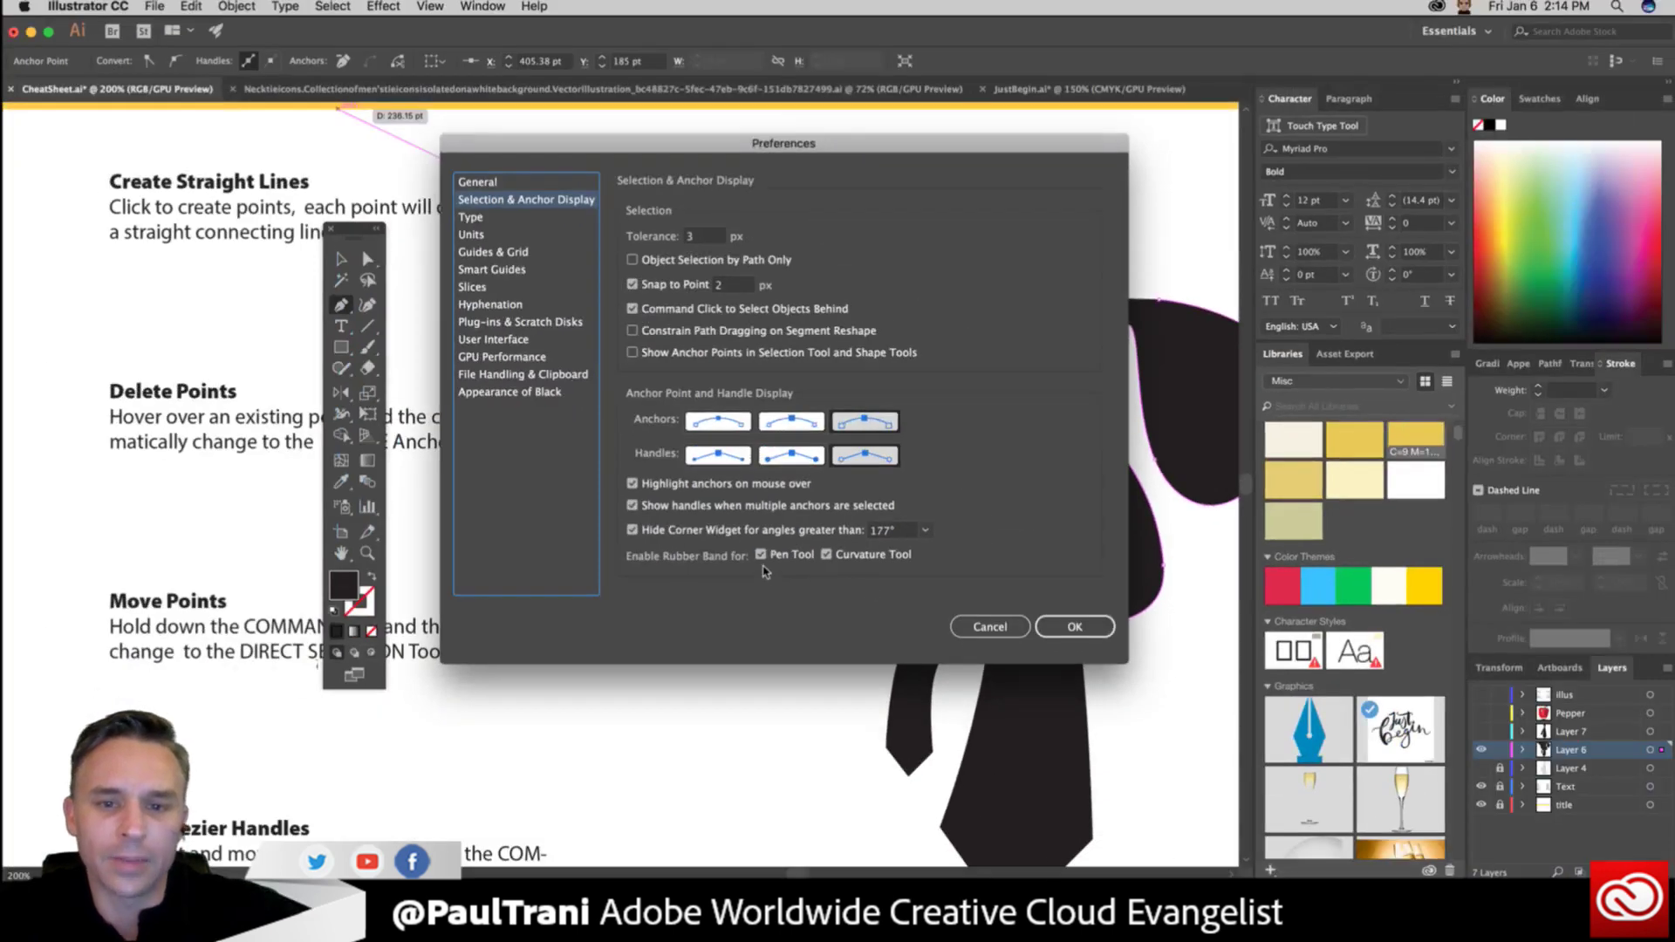
click(970, 627)
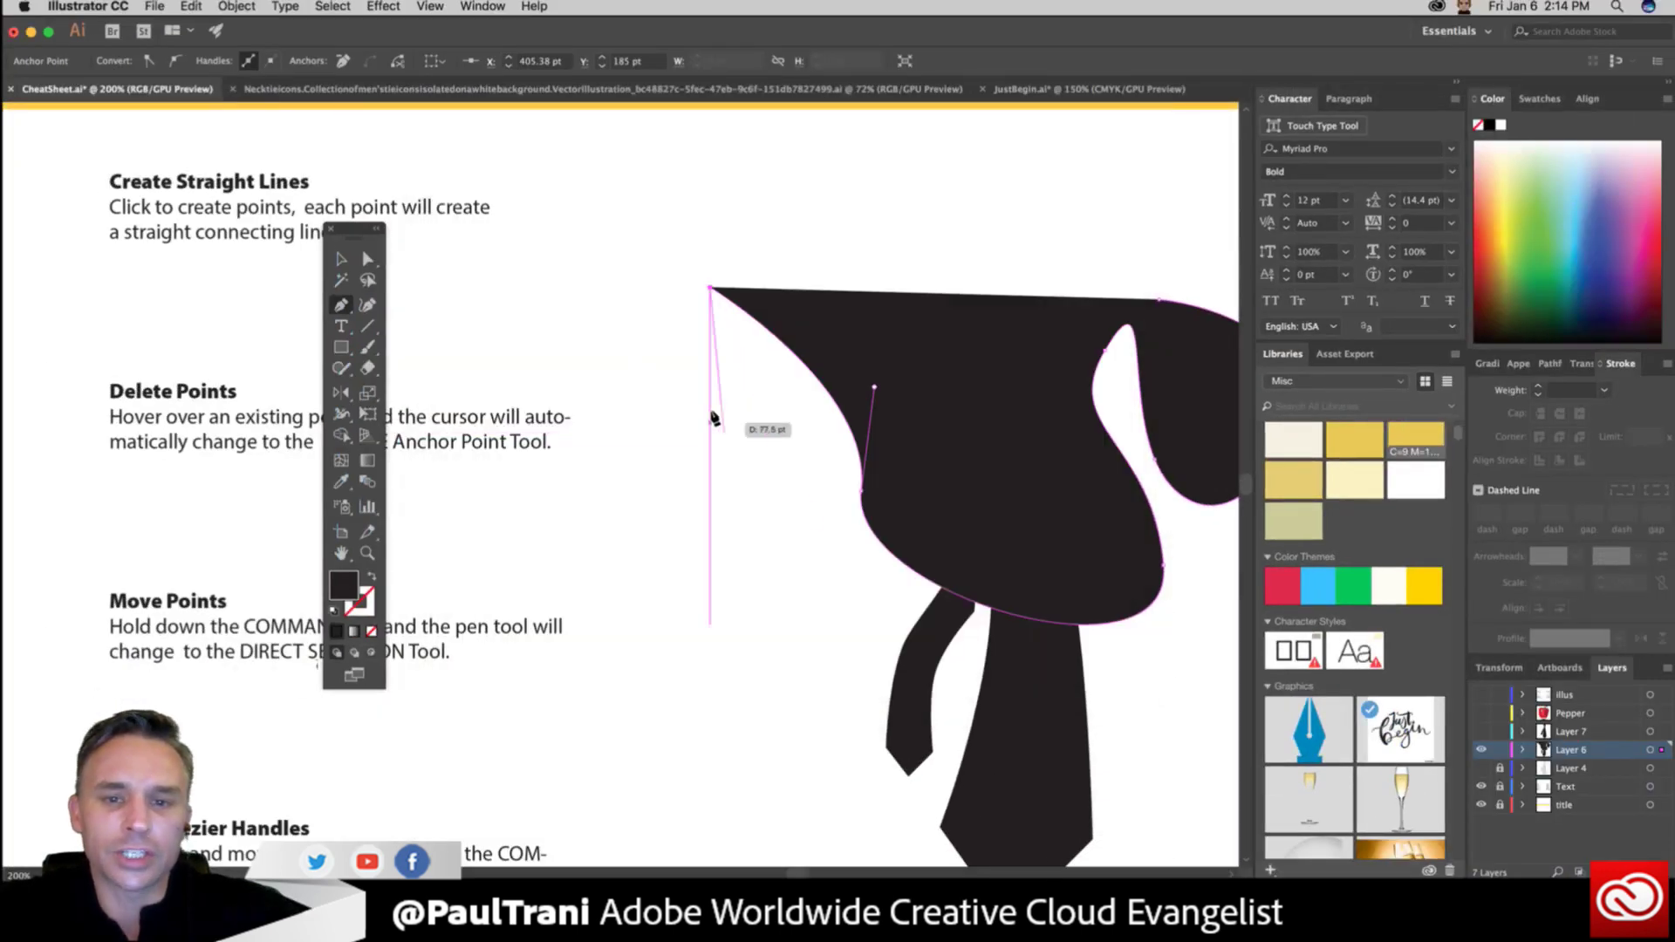
Extend the practice path with a curved segment below the title banner, then delete the entire path.
scroll(611, 251, up, 5)
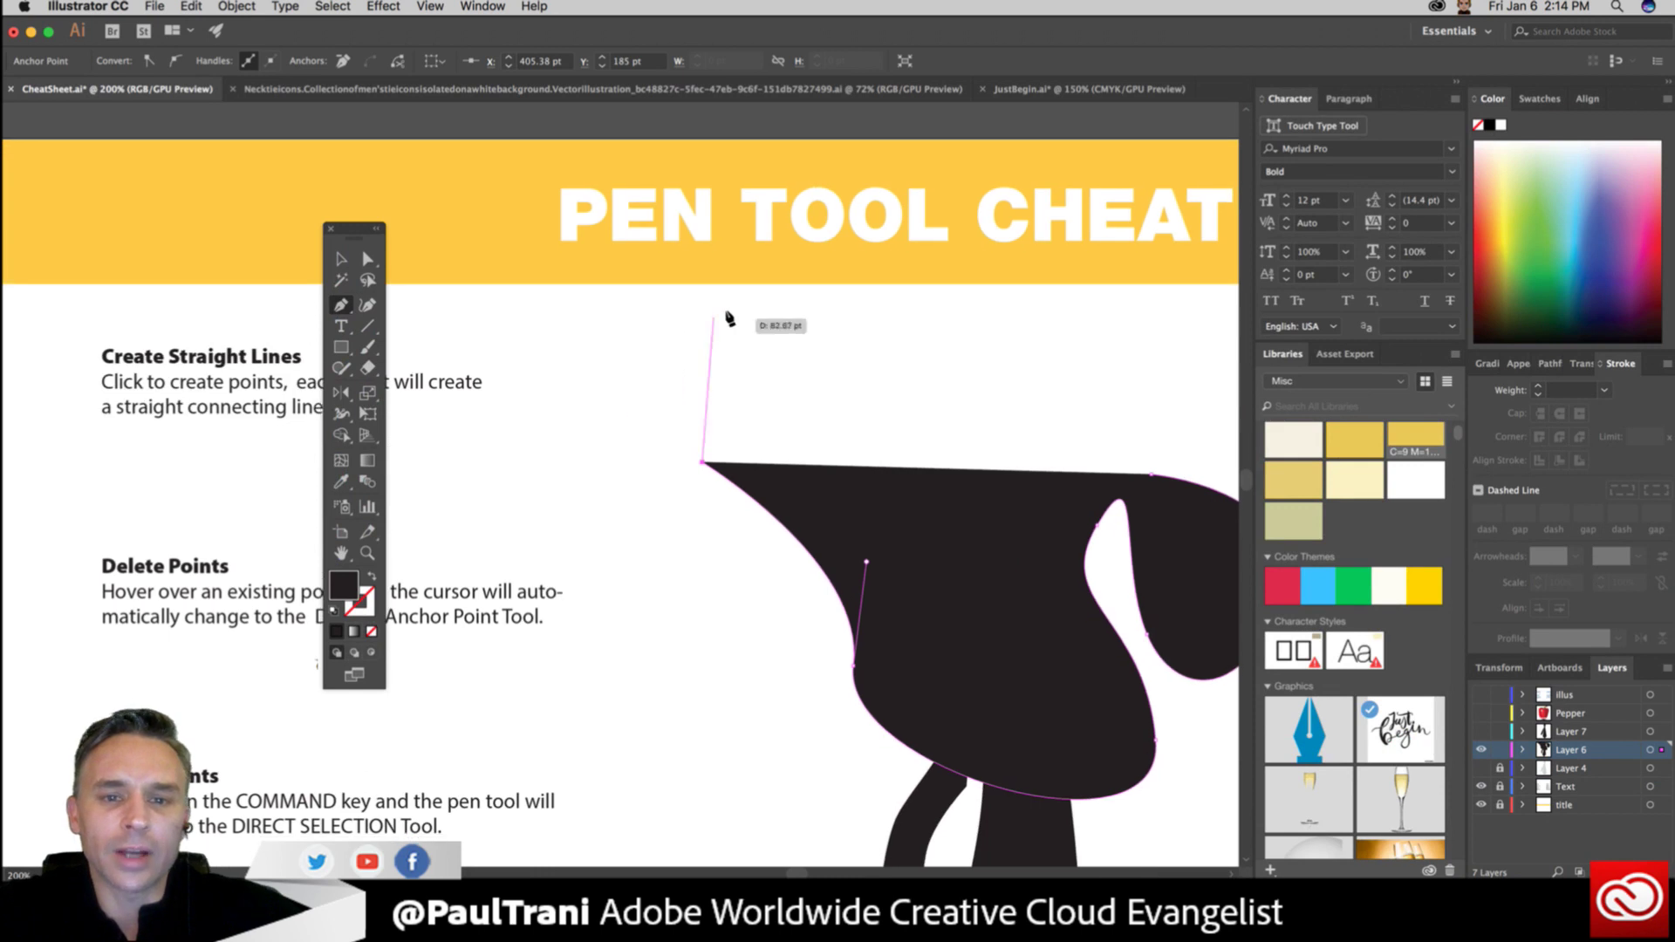
drag(682, 344, 842, 310)
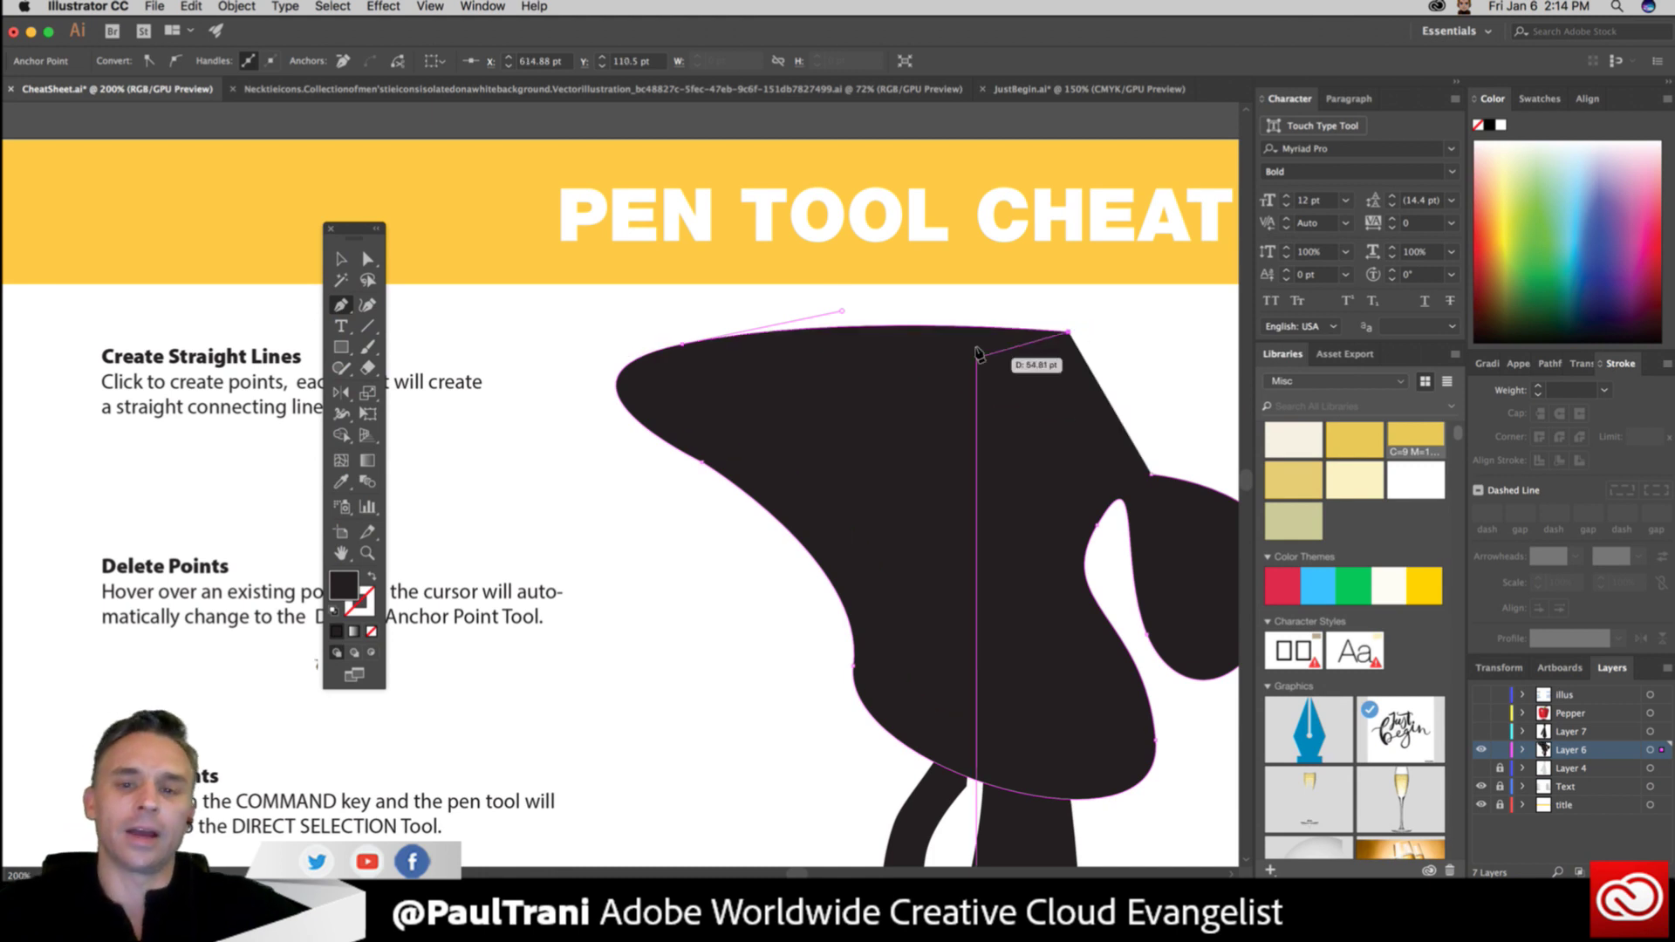
key(BackSpace)
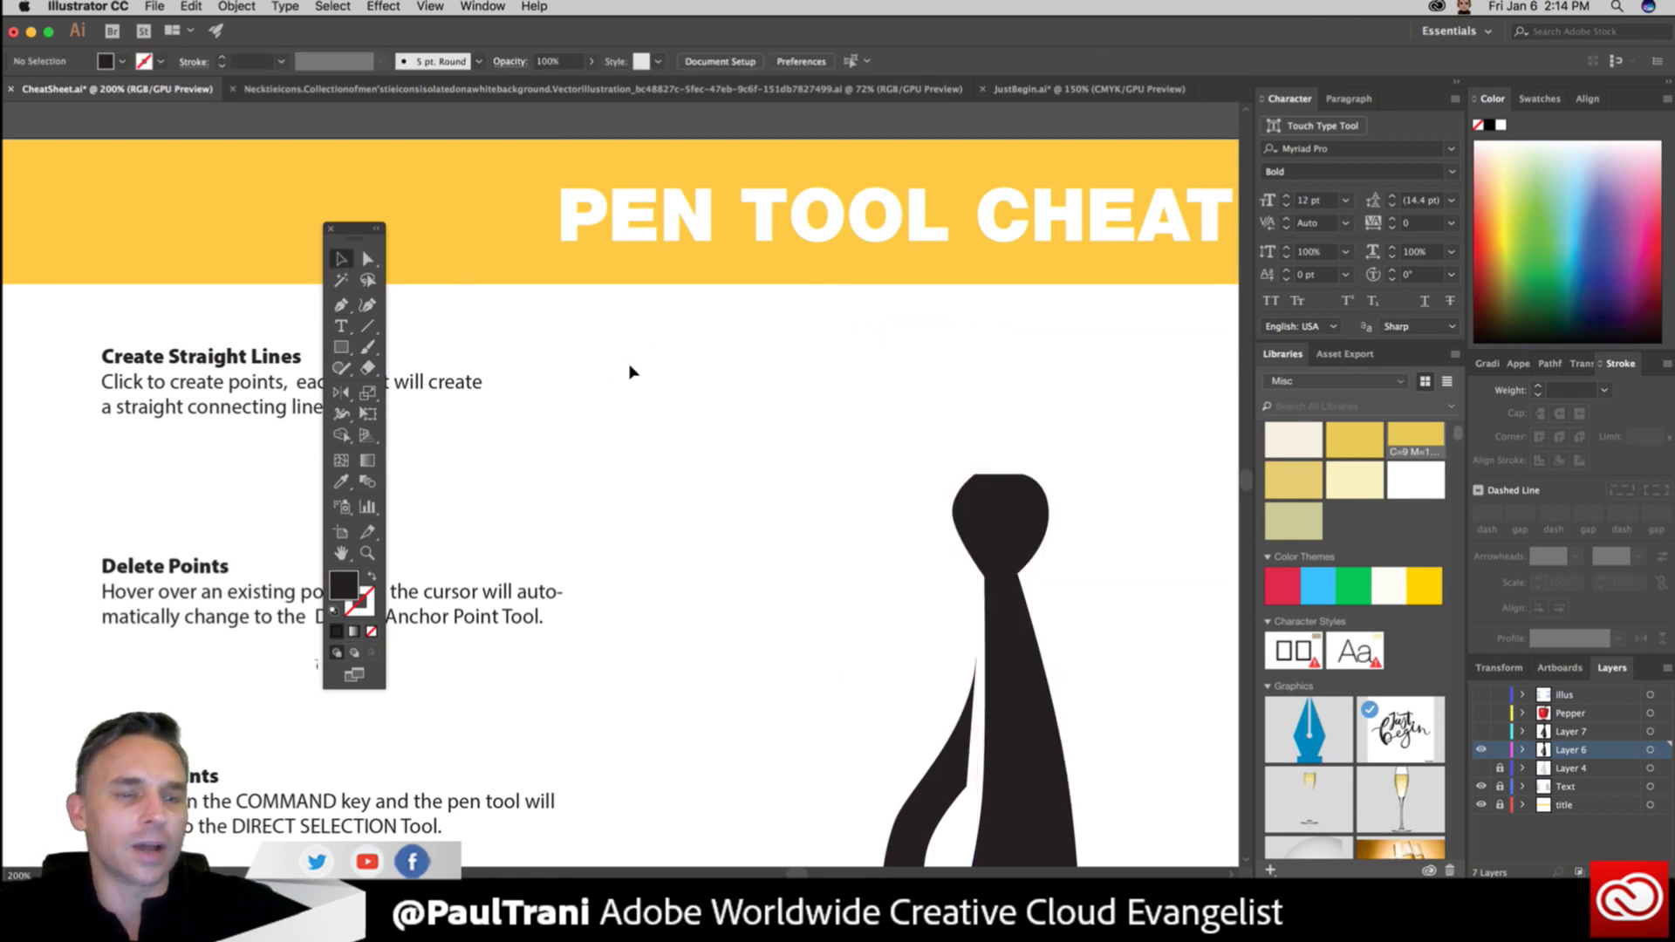
scroll(633, 372, down, 5)
scroll(633, 372, right, 4)
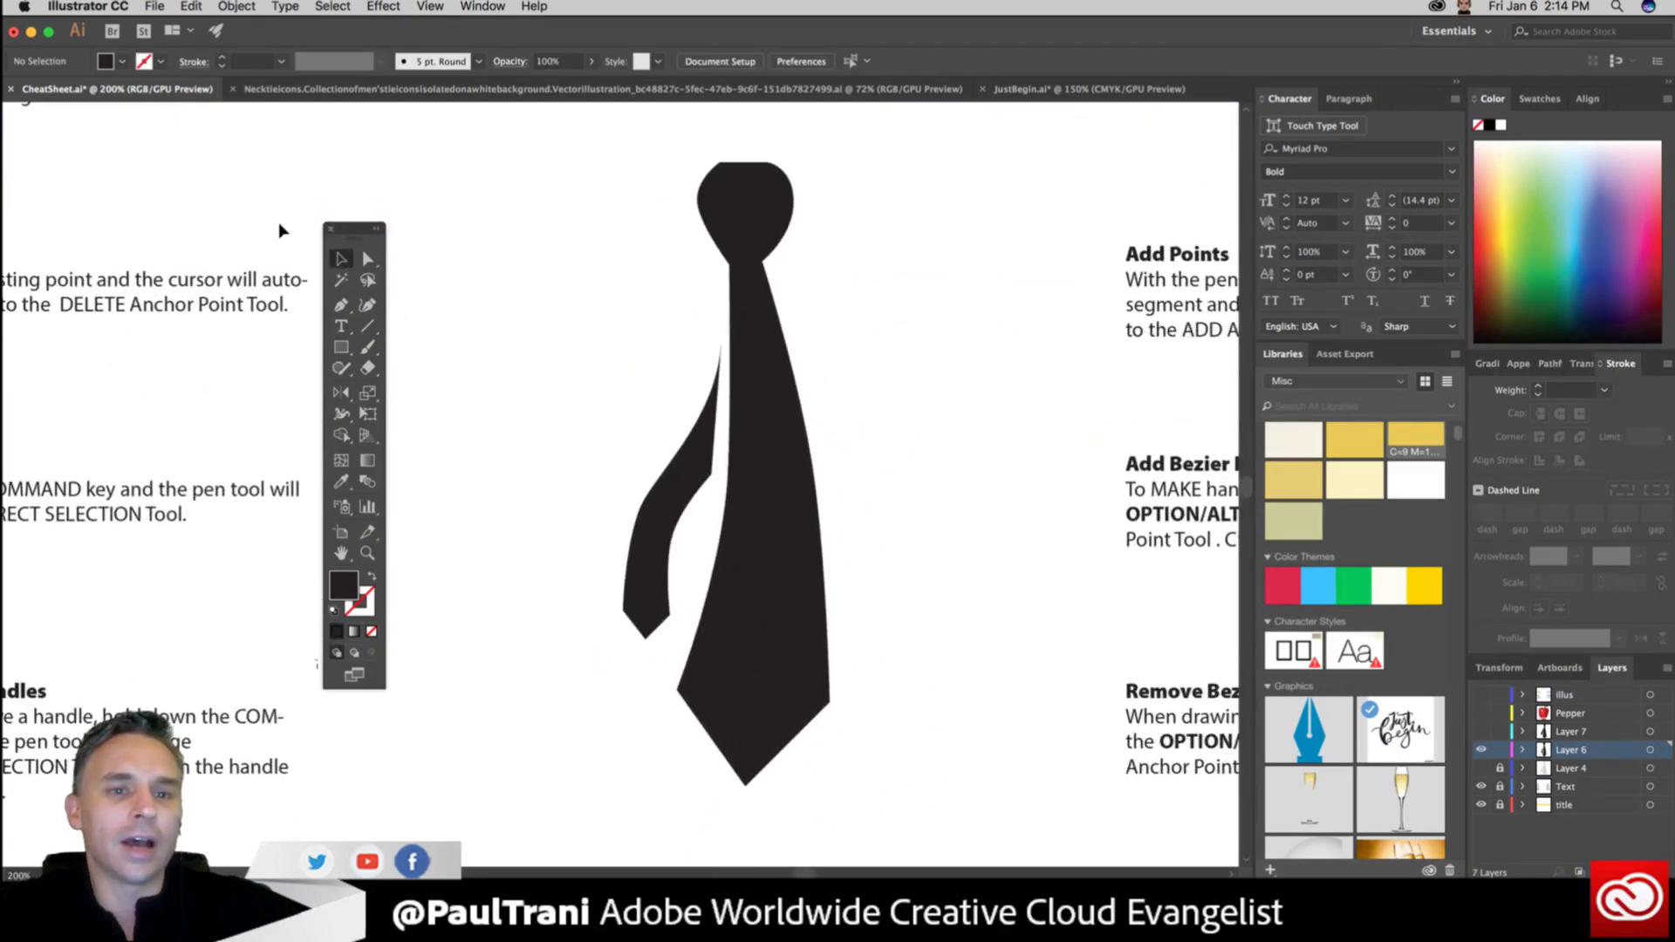
Switch to Photoshop and add an empty layer directly above the Background in Pen.psd.
drag(365, 232, 364, 190)
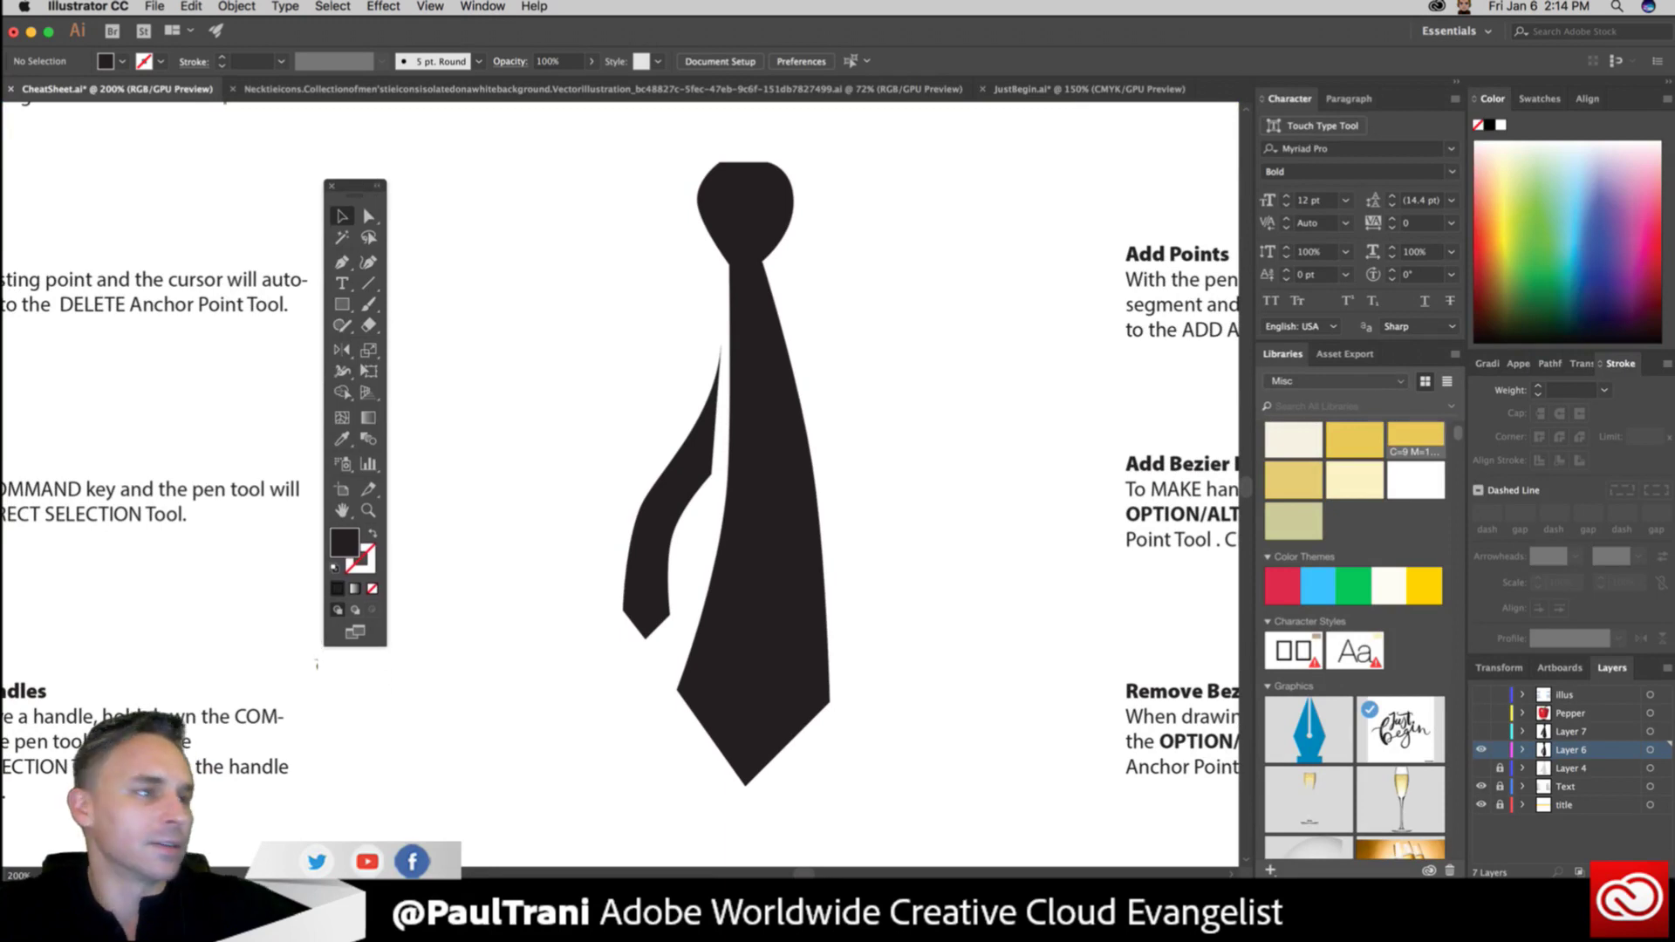
key(super+Tab)
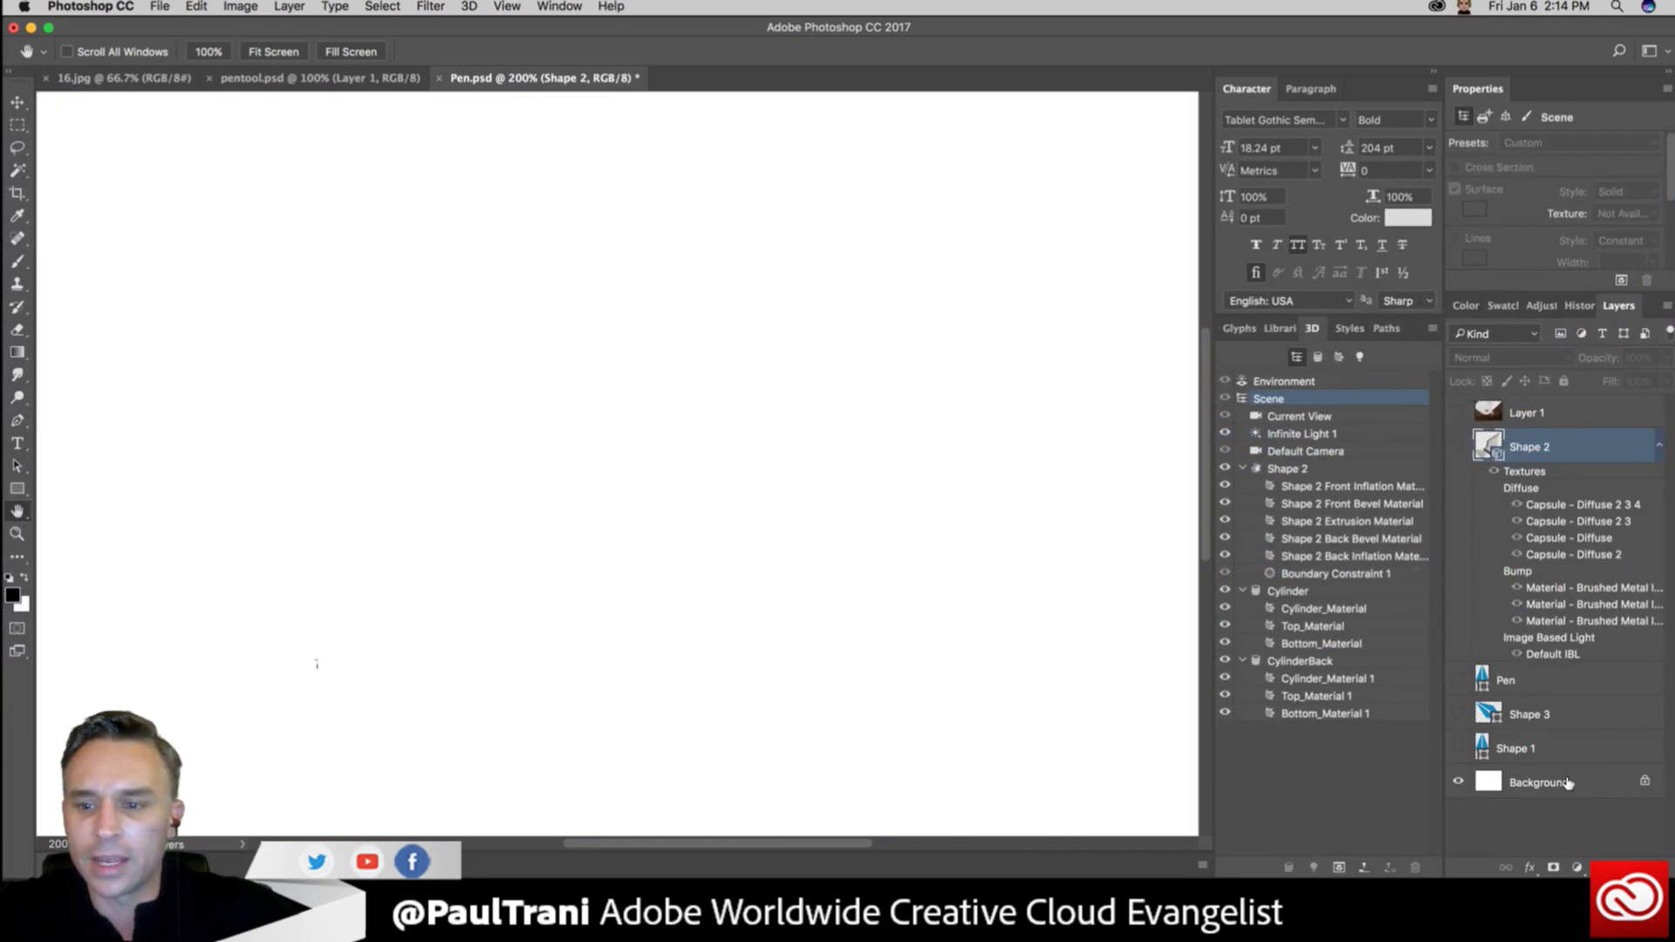
click(1568, 782)
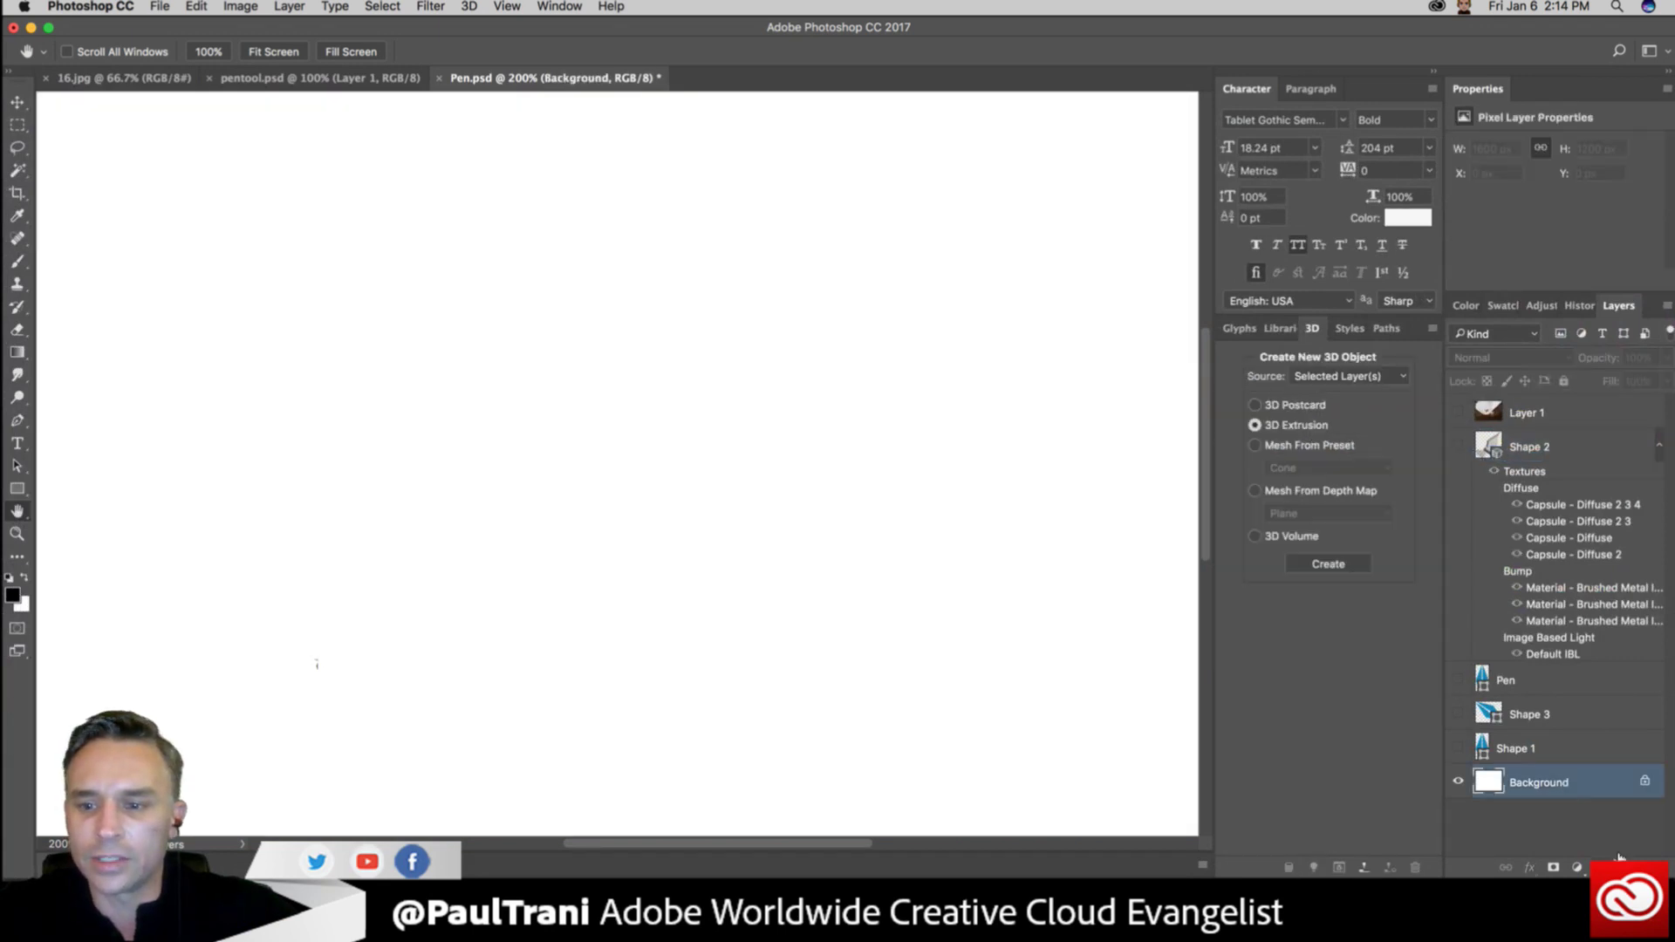
click(1621, 863)
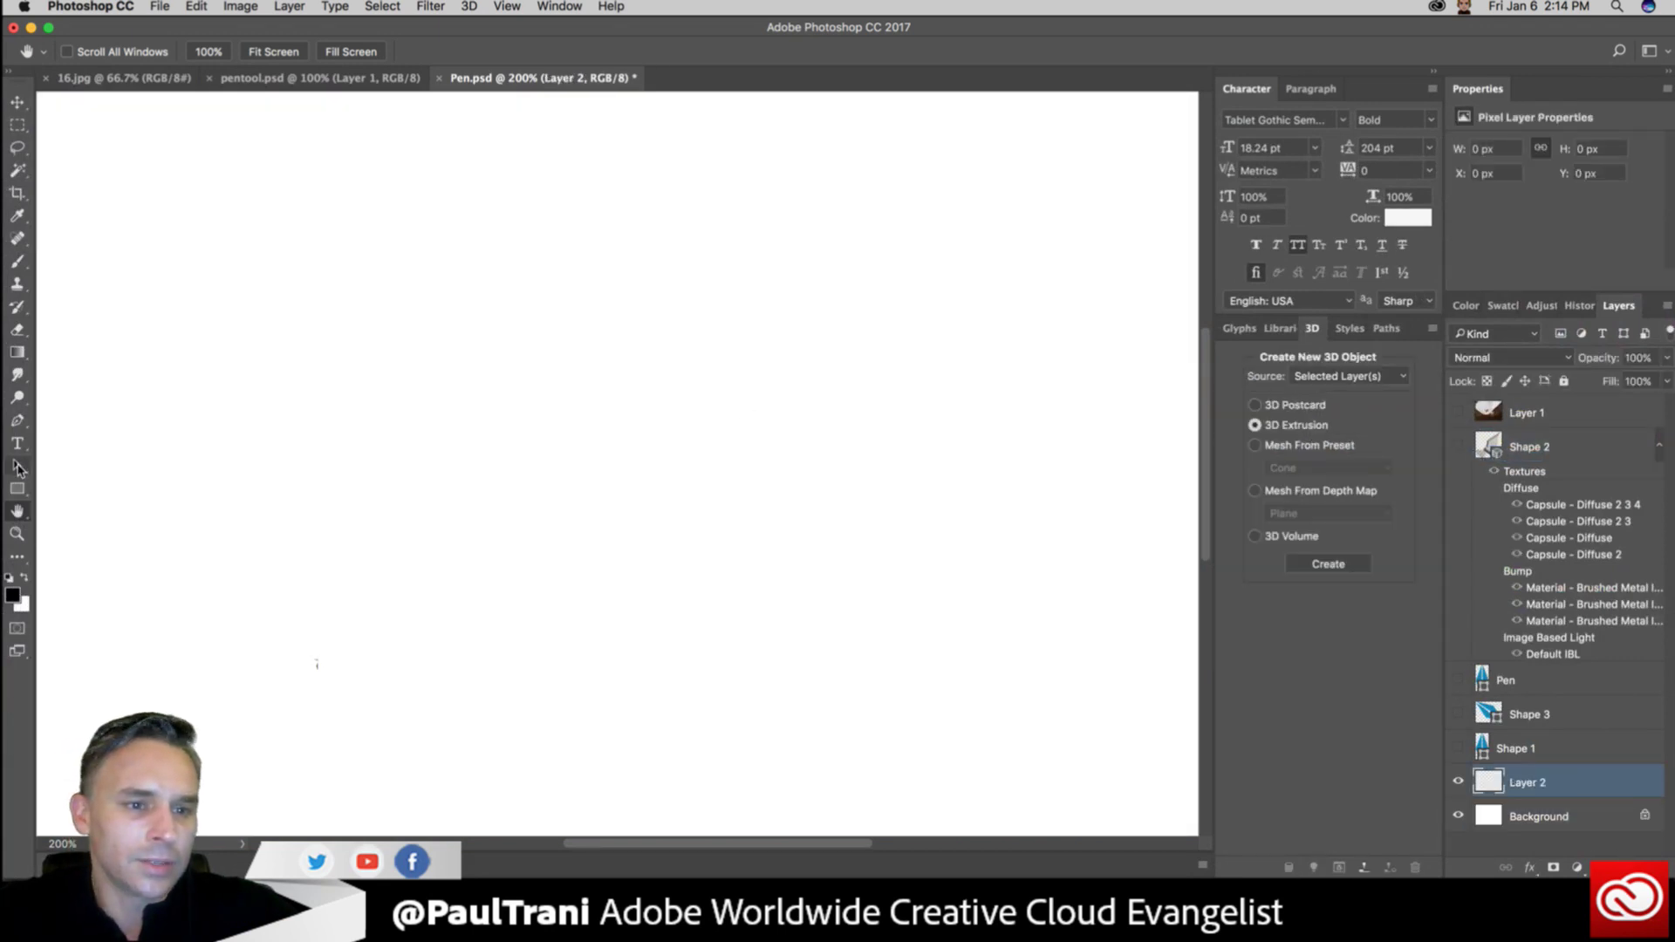
Float the tools as a two-column palette over the canvas and activate the Pen tool.
drag(21, 84, 325, 185)
click(330, 183)
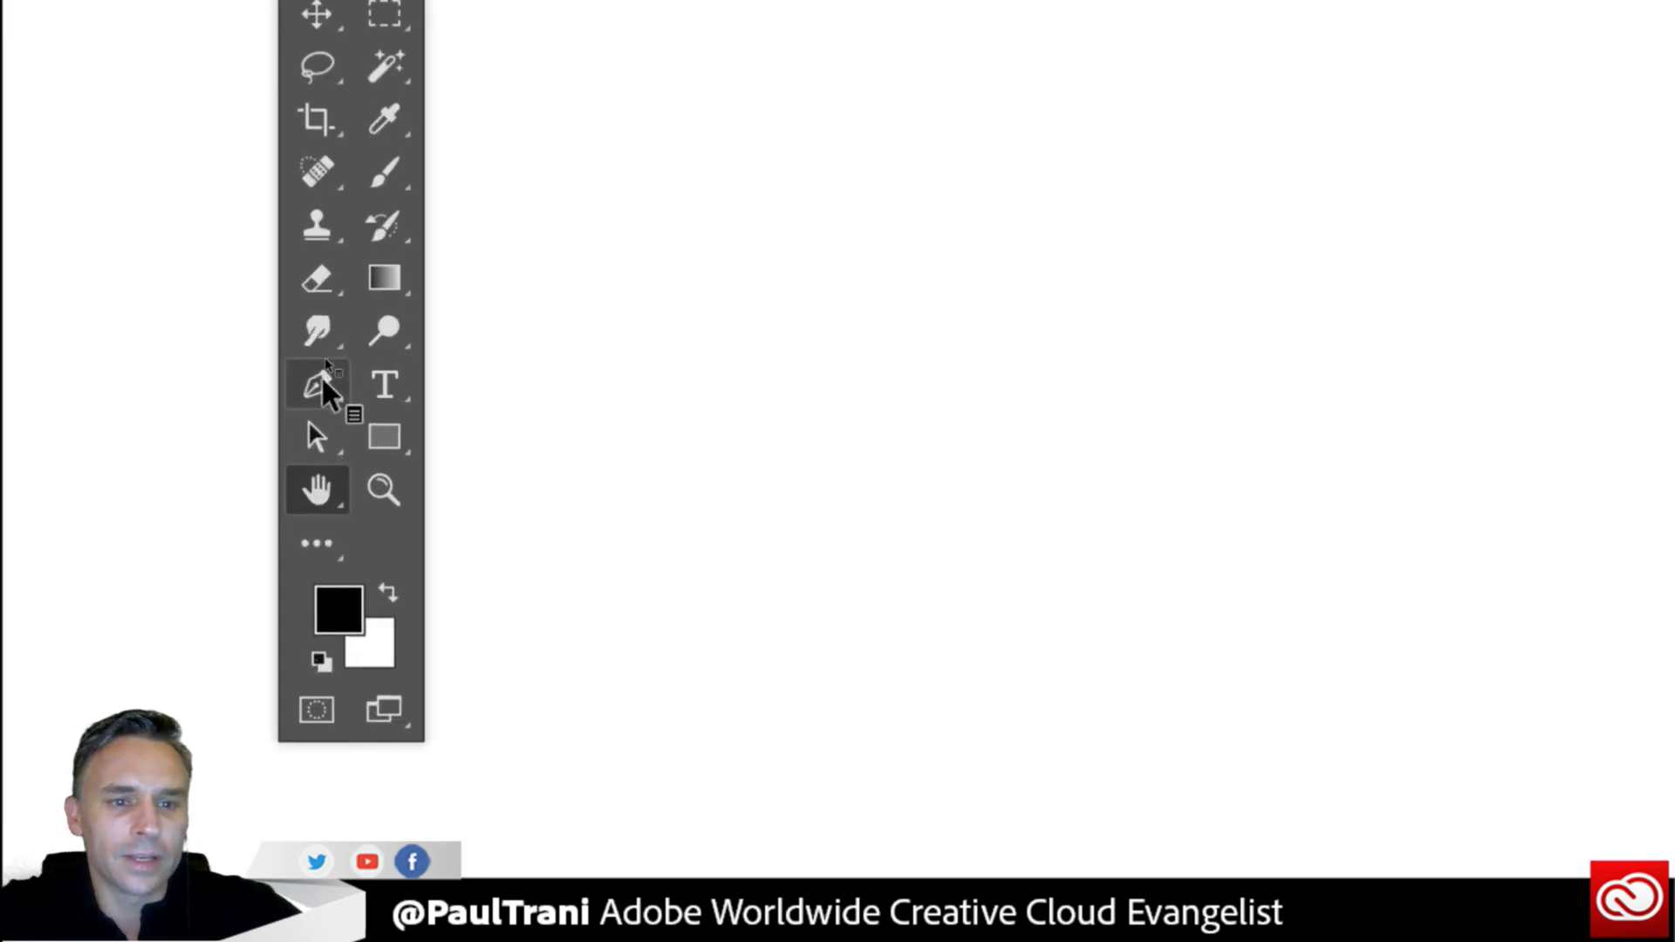
click(319, 384)
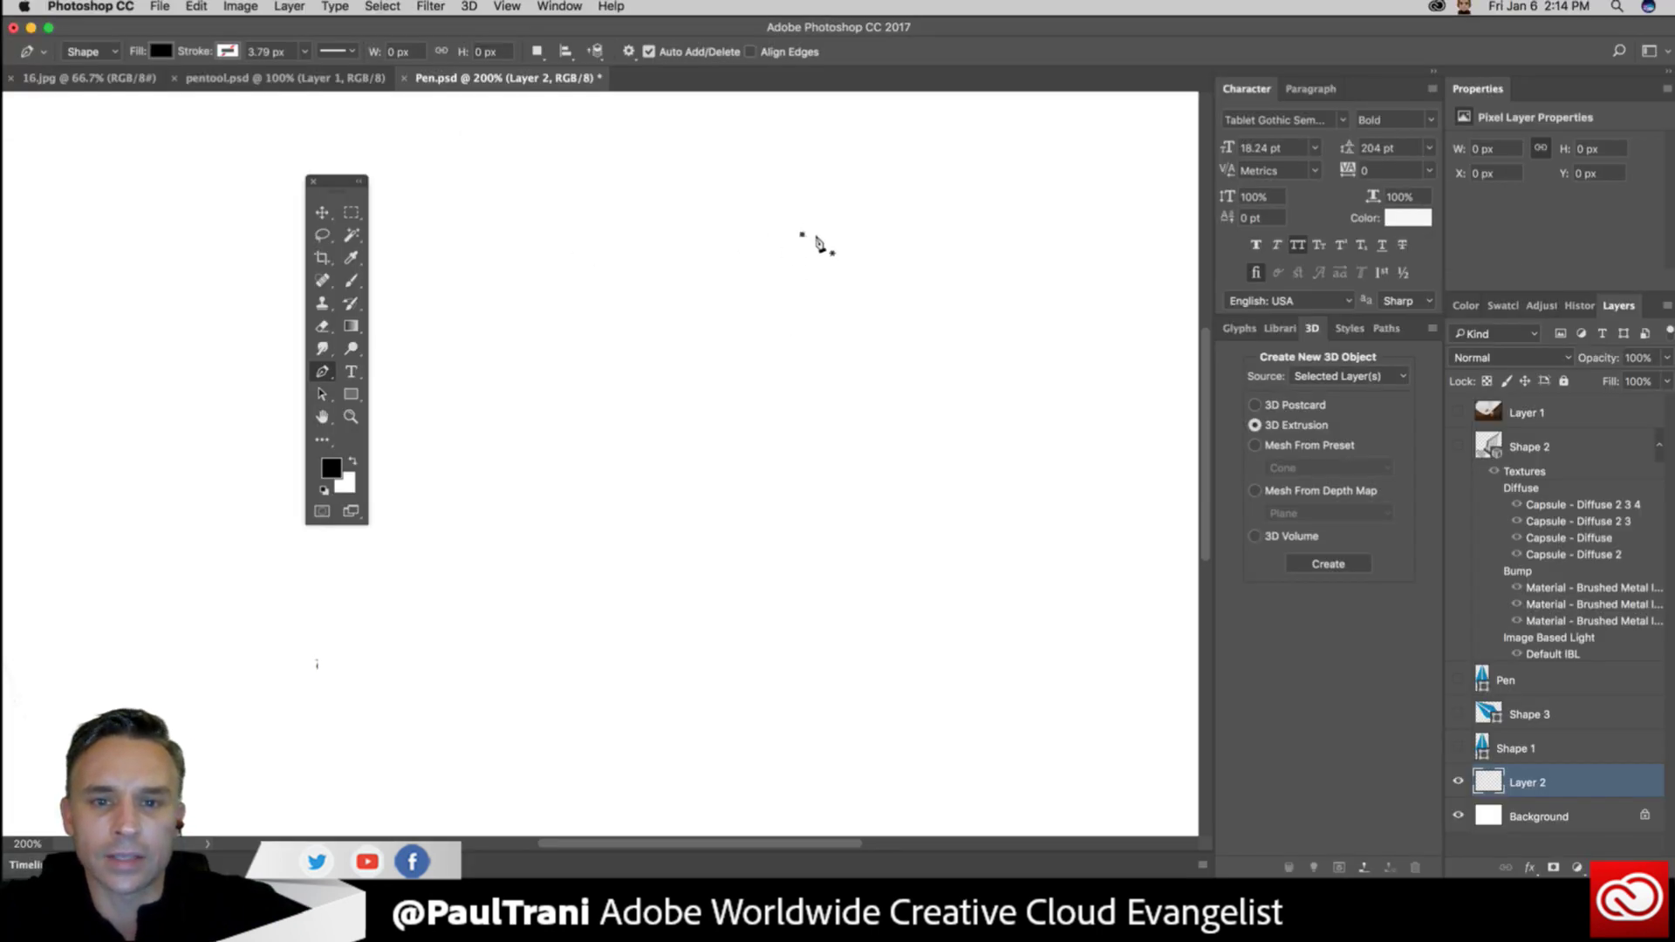
Draw a closed black necktie shape with the Pen tool, about 147 px wide and 556 px high, curving its lower left edge.
click(844, 281)
click(803, 343)
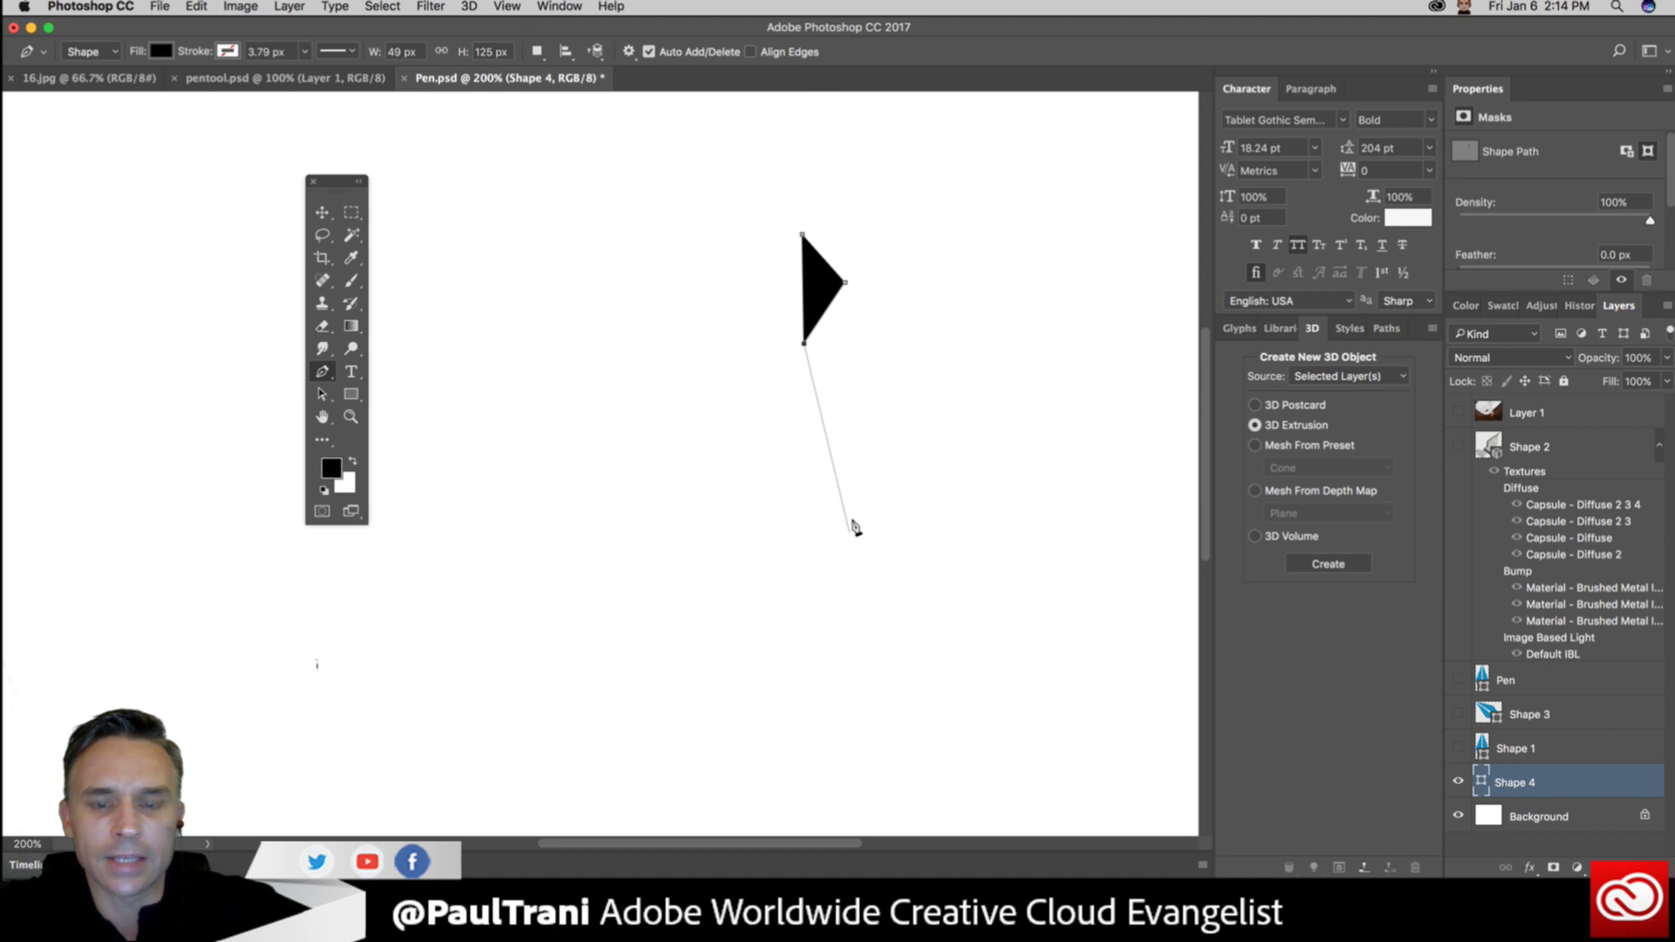
drag(869, 644, 870, 656)
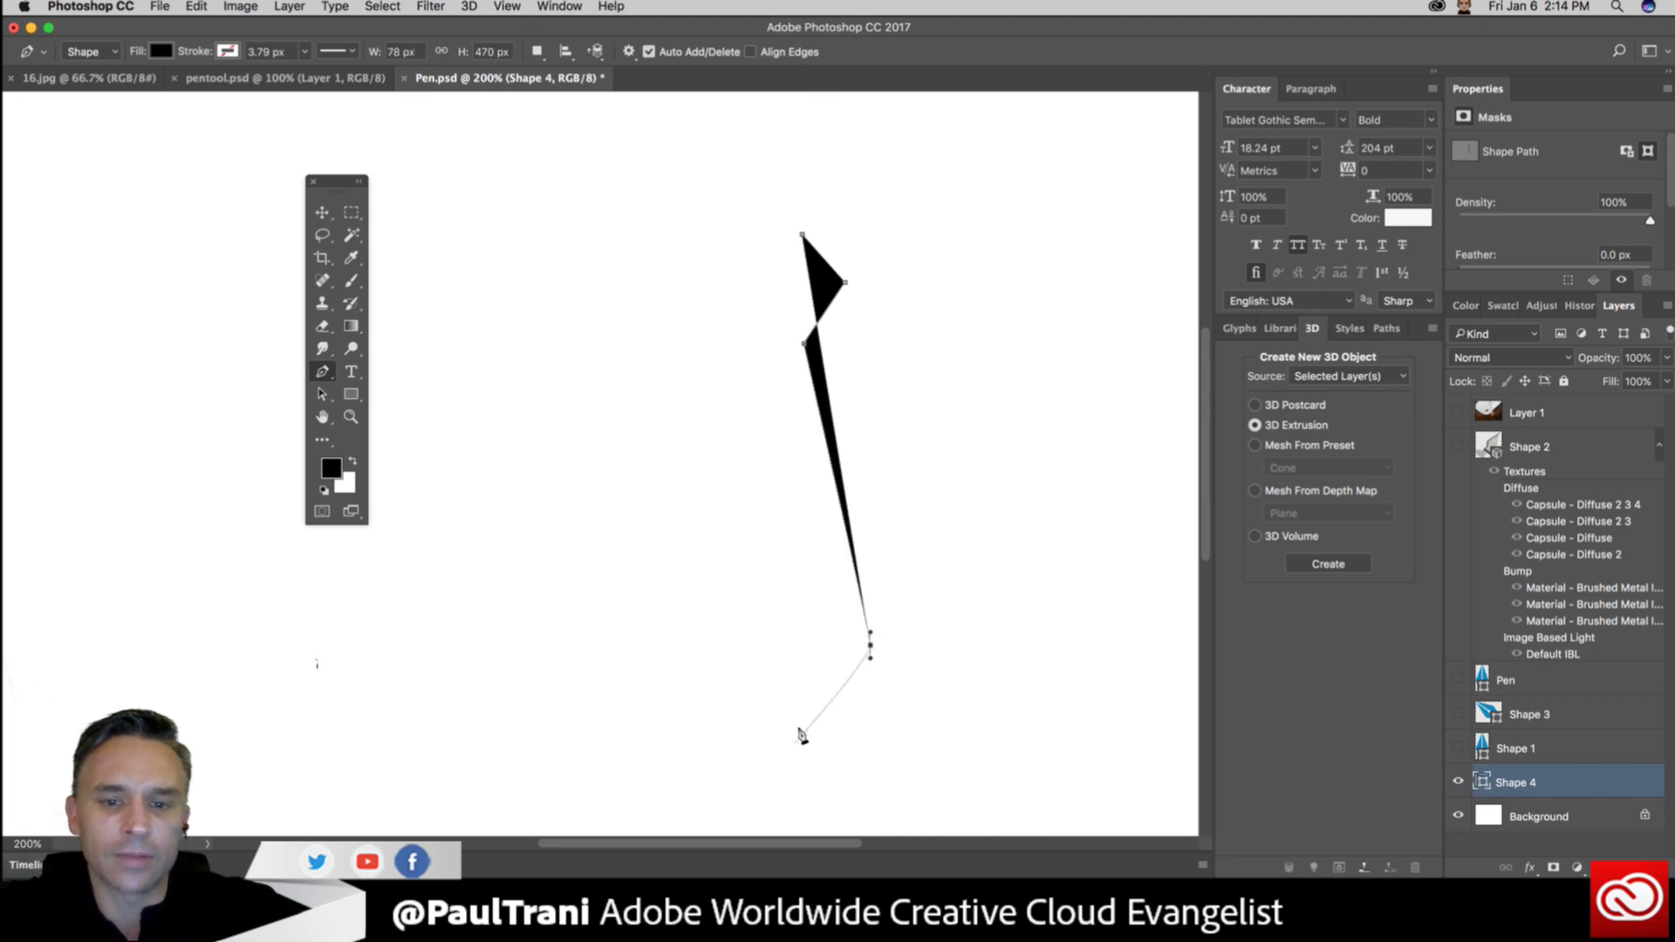
click(813, 719)
click(741, 656)
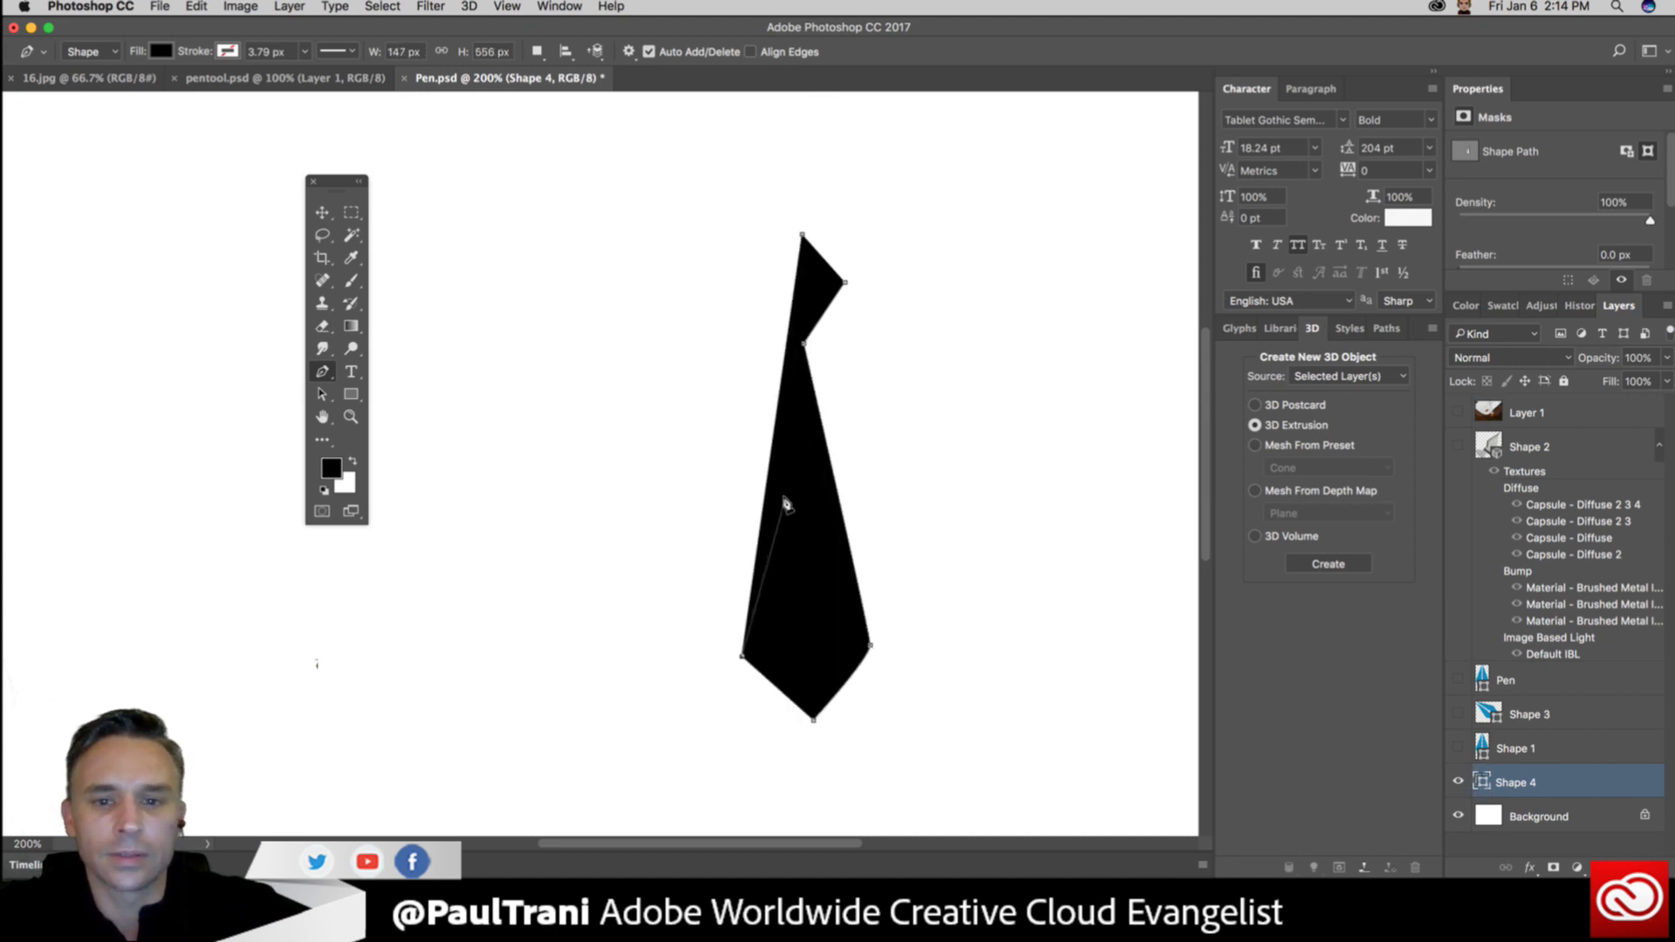
drag(782, 502, 781, 458)
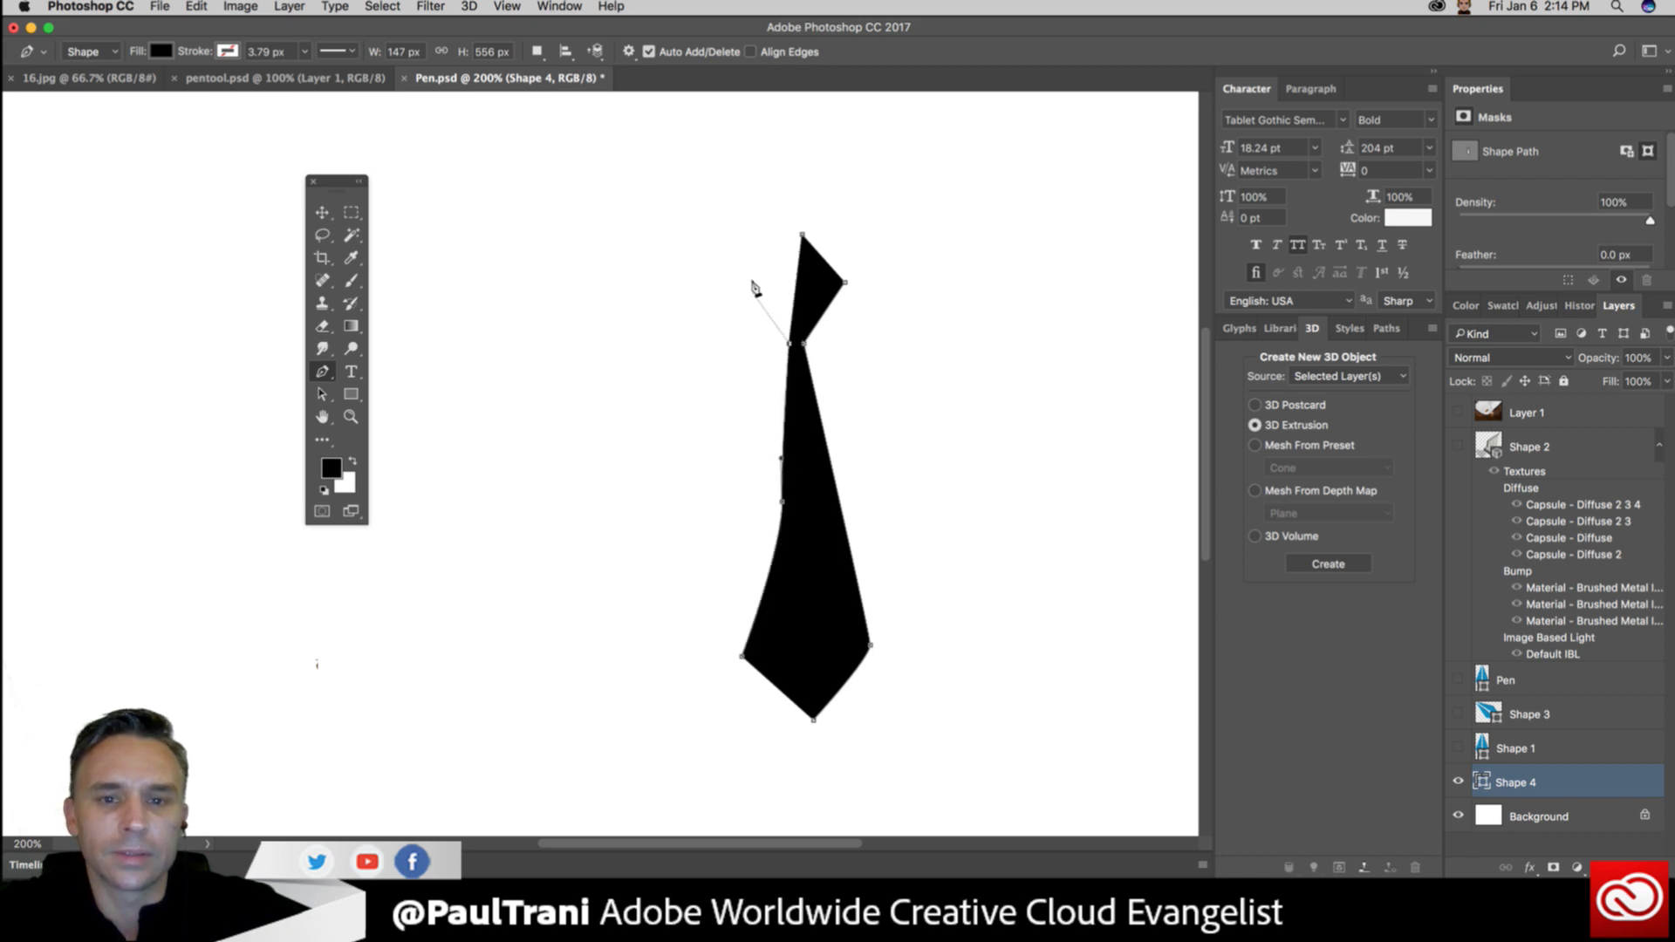
click(751, 288)
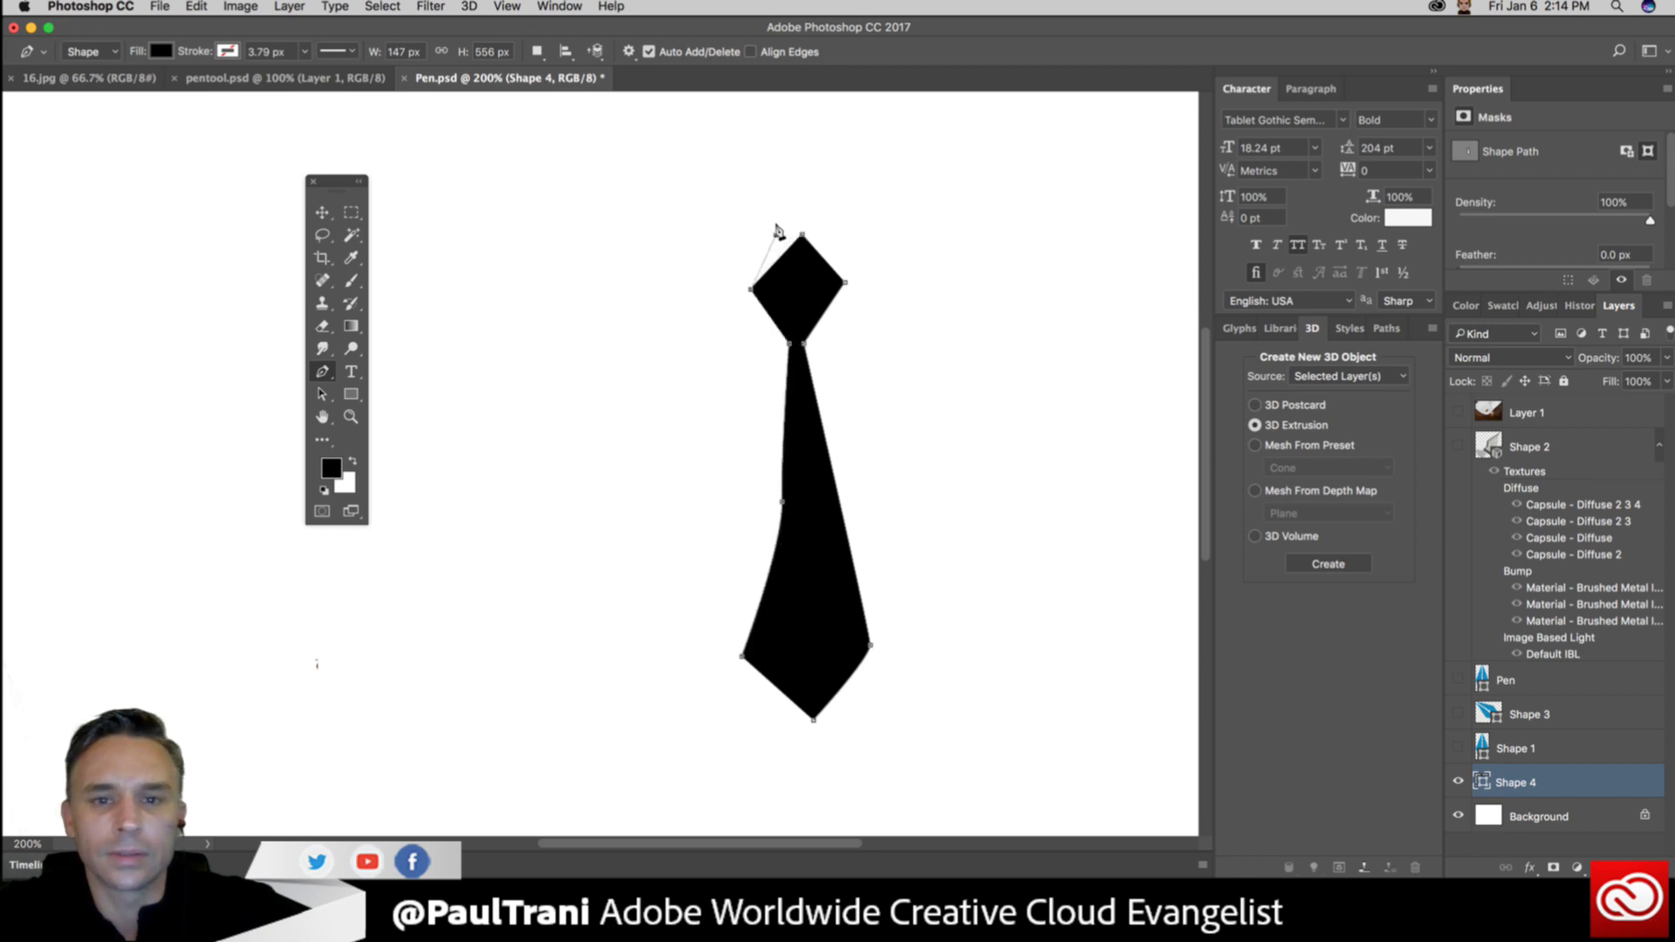
click(776, 235)
click(804, 231)
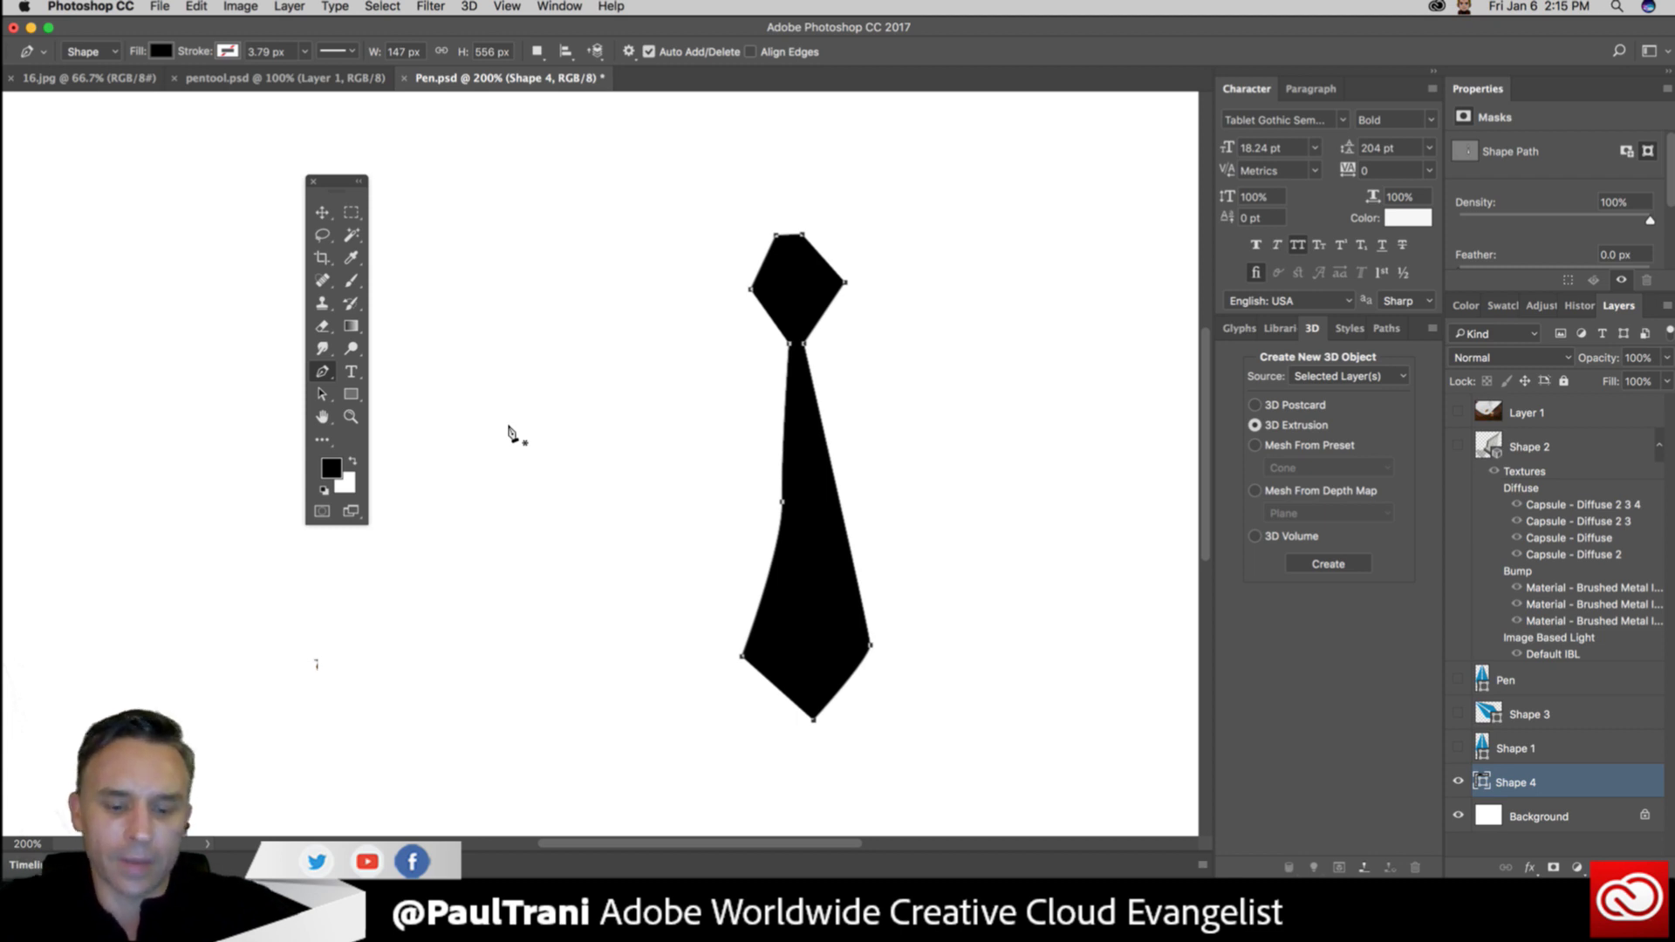
Move the middle anchor point on the tie's left edge slightly inward with the Direct Selection Tool.
key(super+equal)
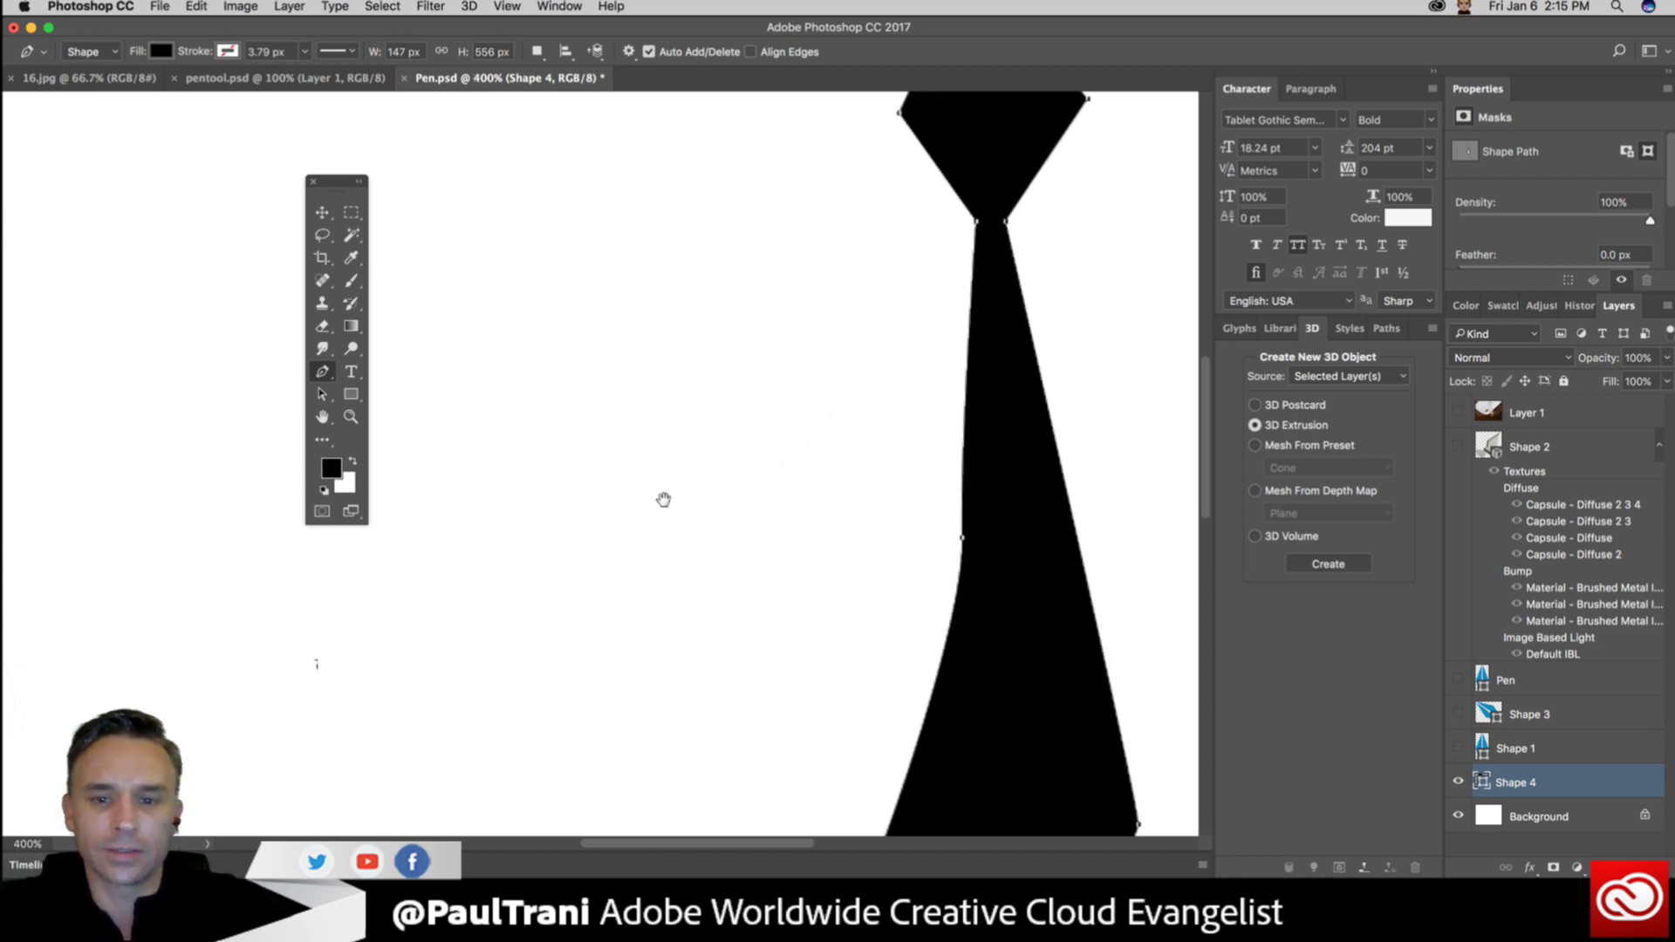
drag(662, 497, 430, 374)
scroll(568, 468, up, 2)
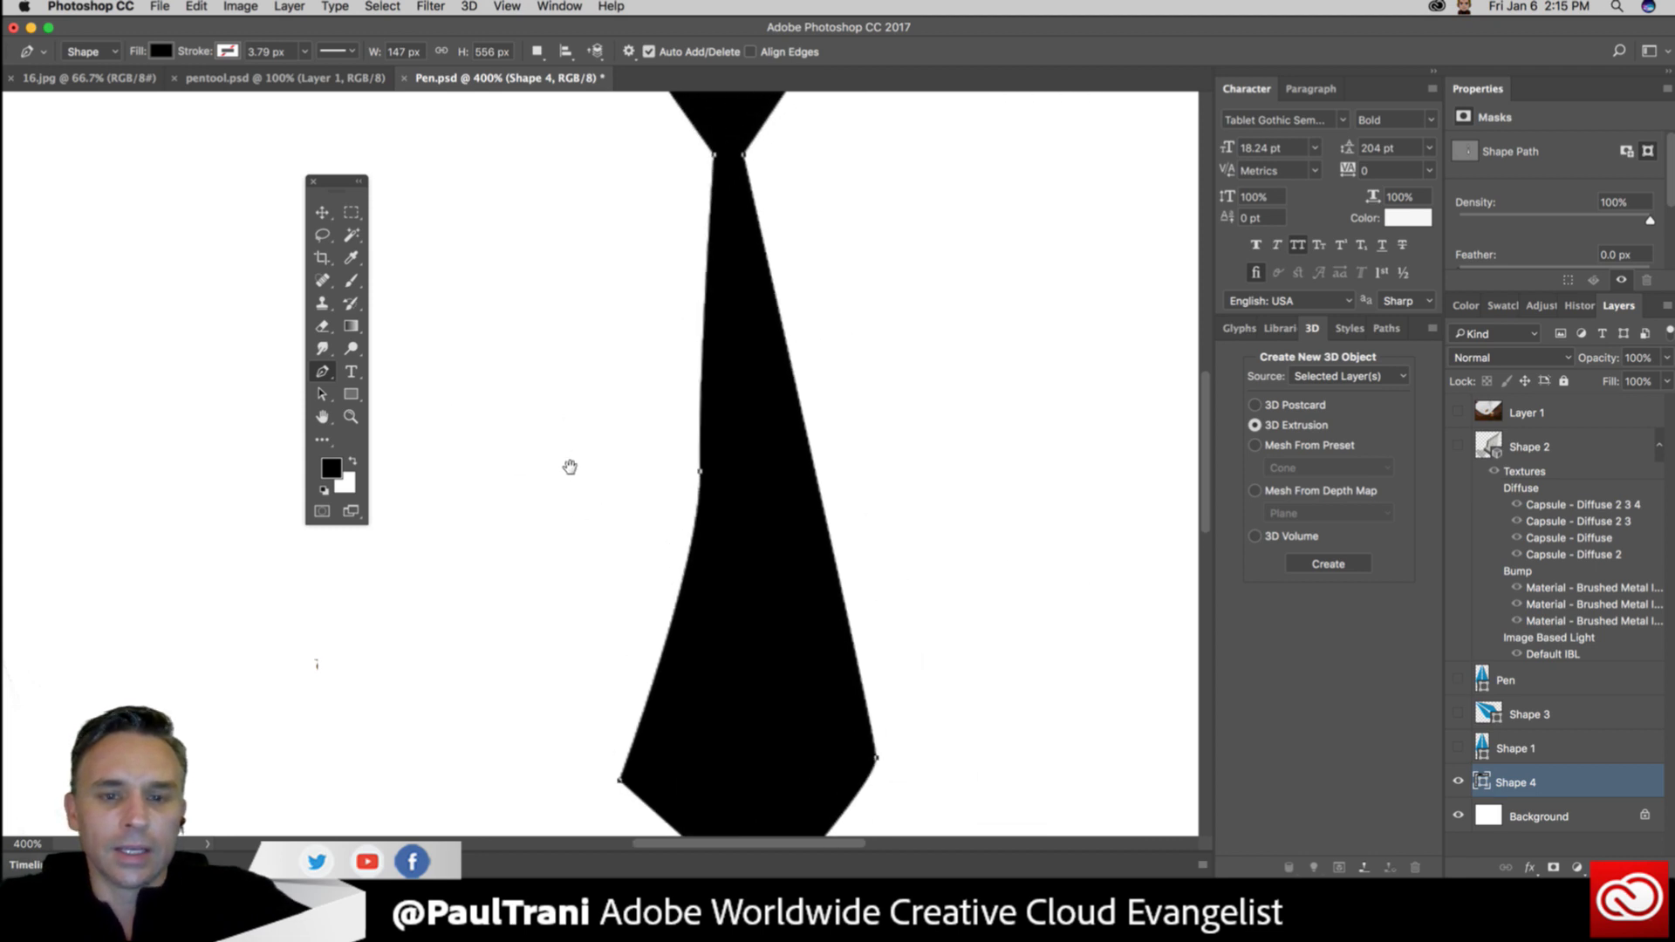
click(322, 393)
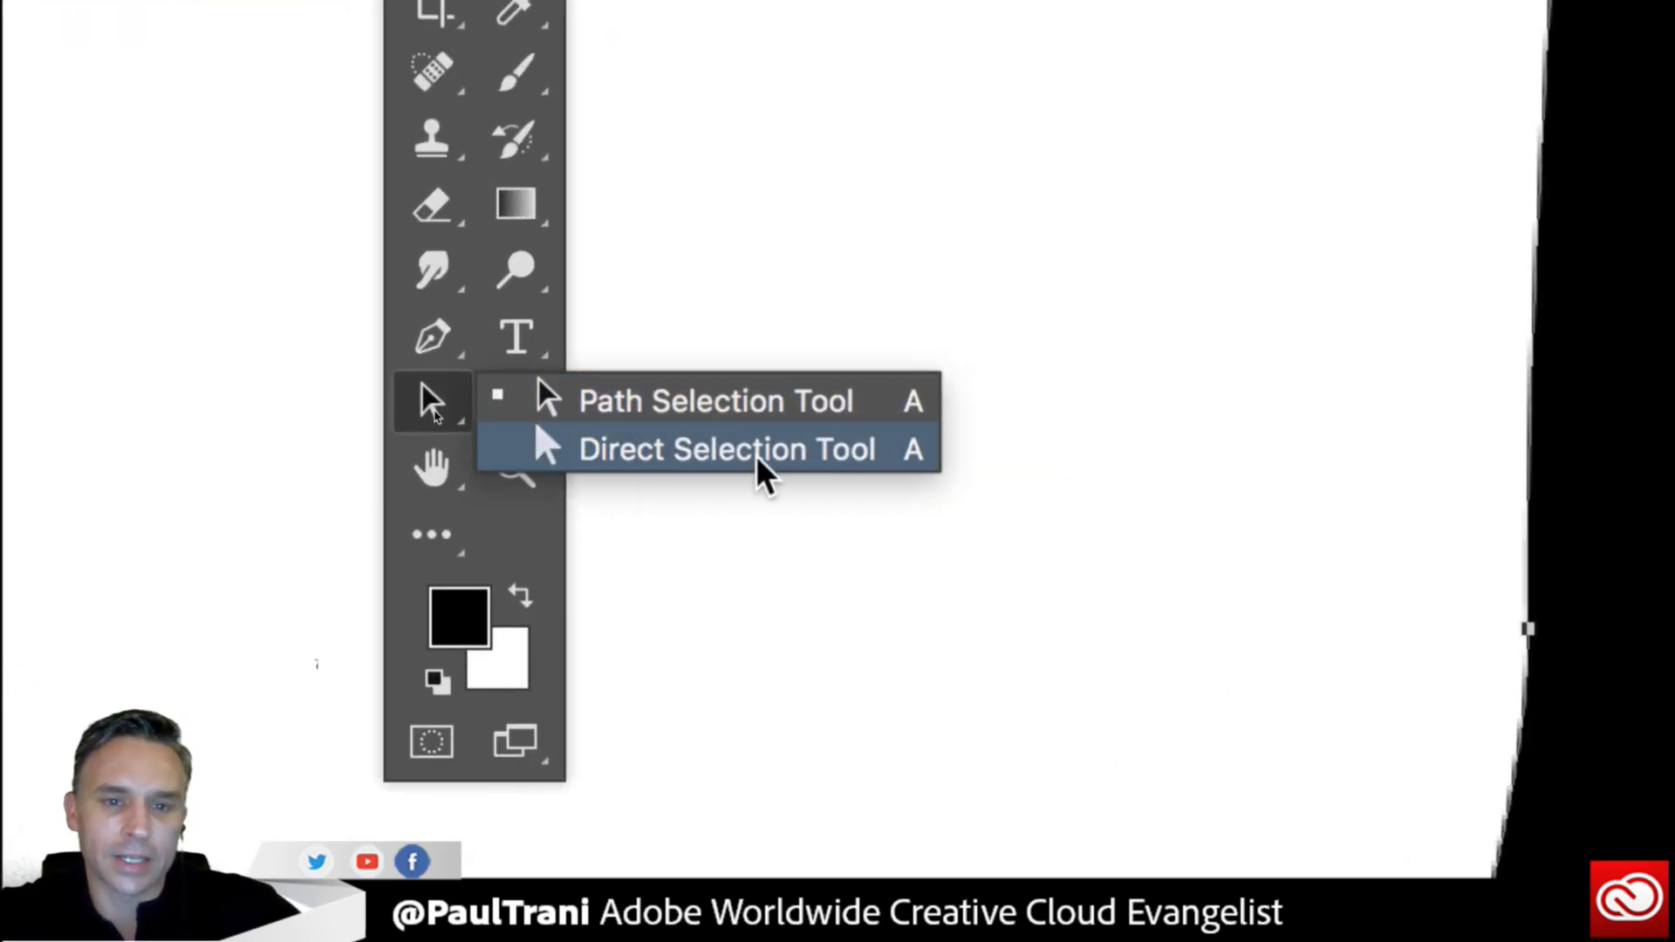
click(689, 467)
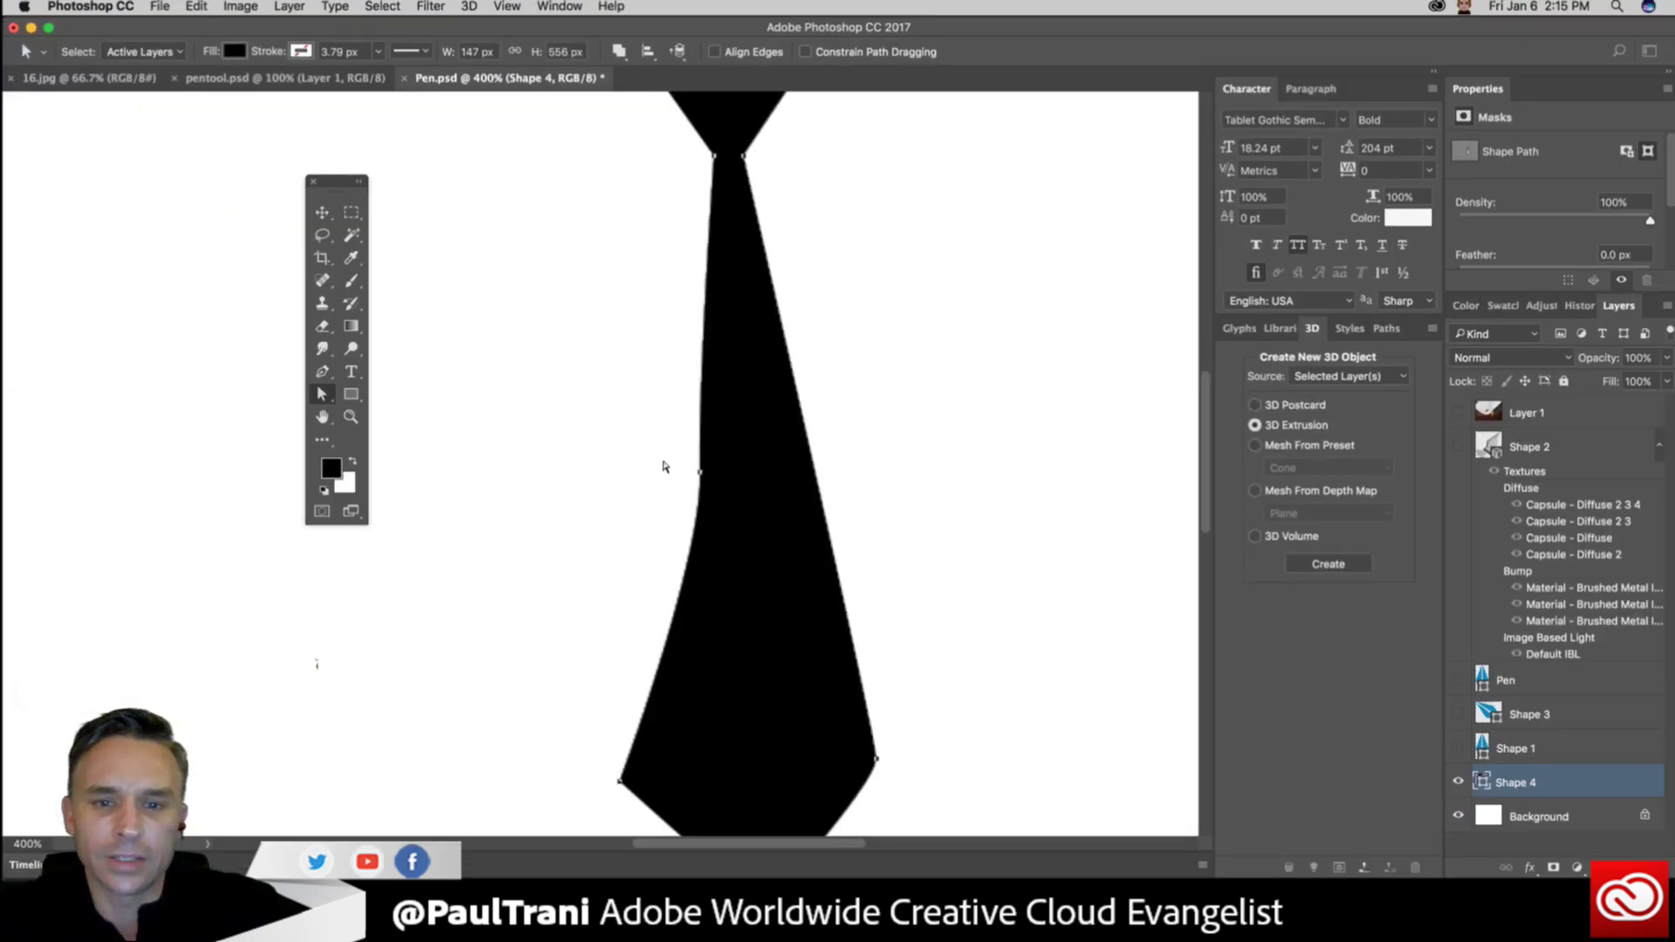
click(703, 467)
drag(699, 463, 721, 474)
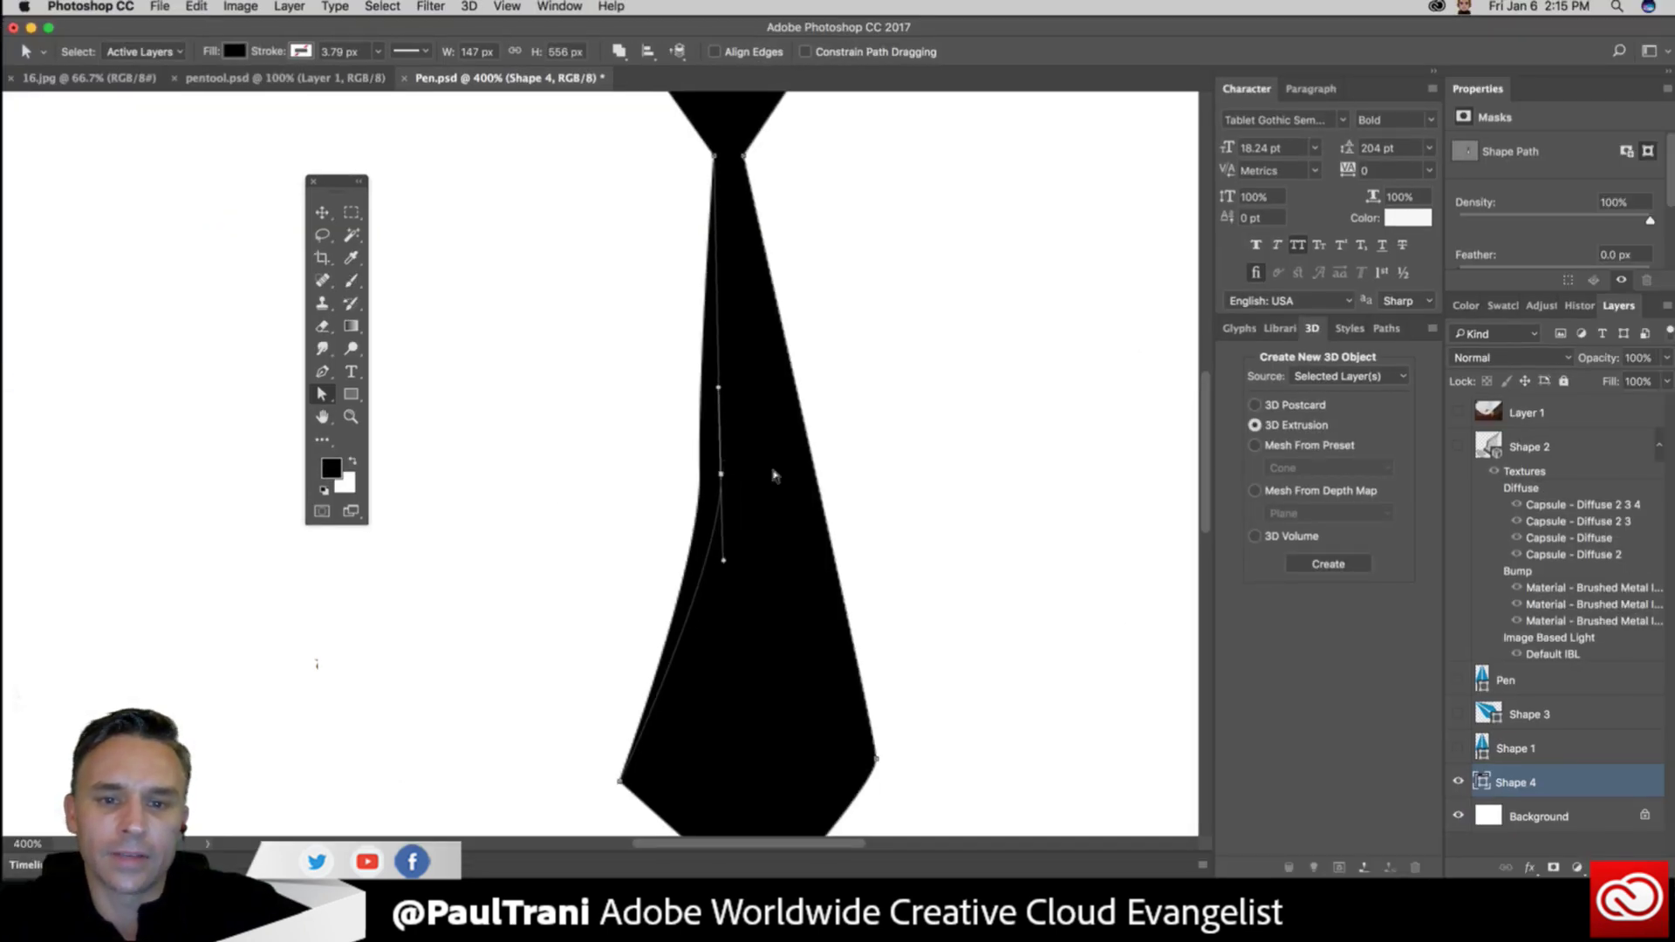
Lengthen the lower-right anchor's upper handle to curve the tie's right edge, and tilt and nudge the left edge's middle anchor inward.
click(881, 756)
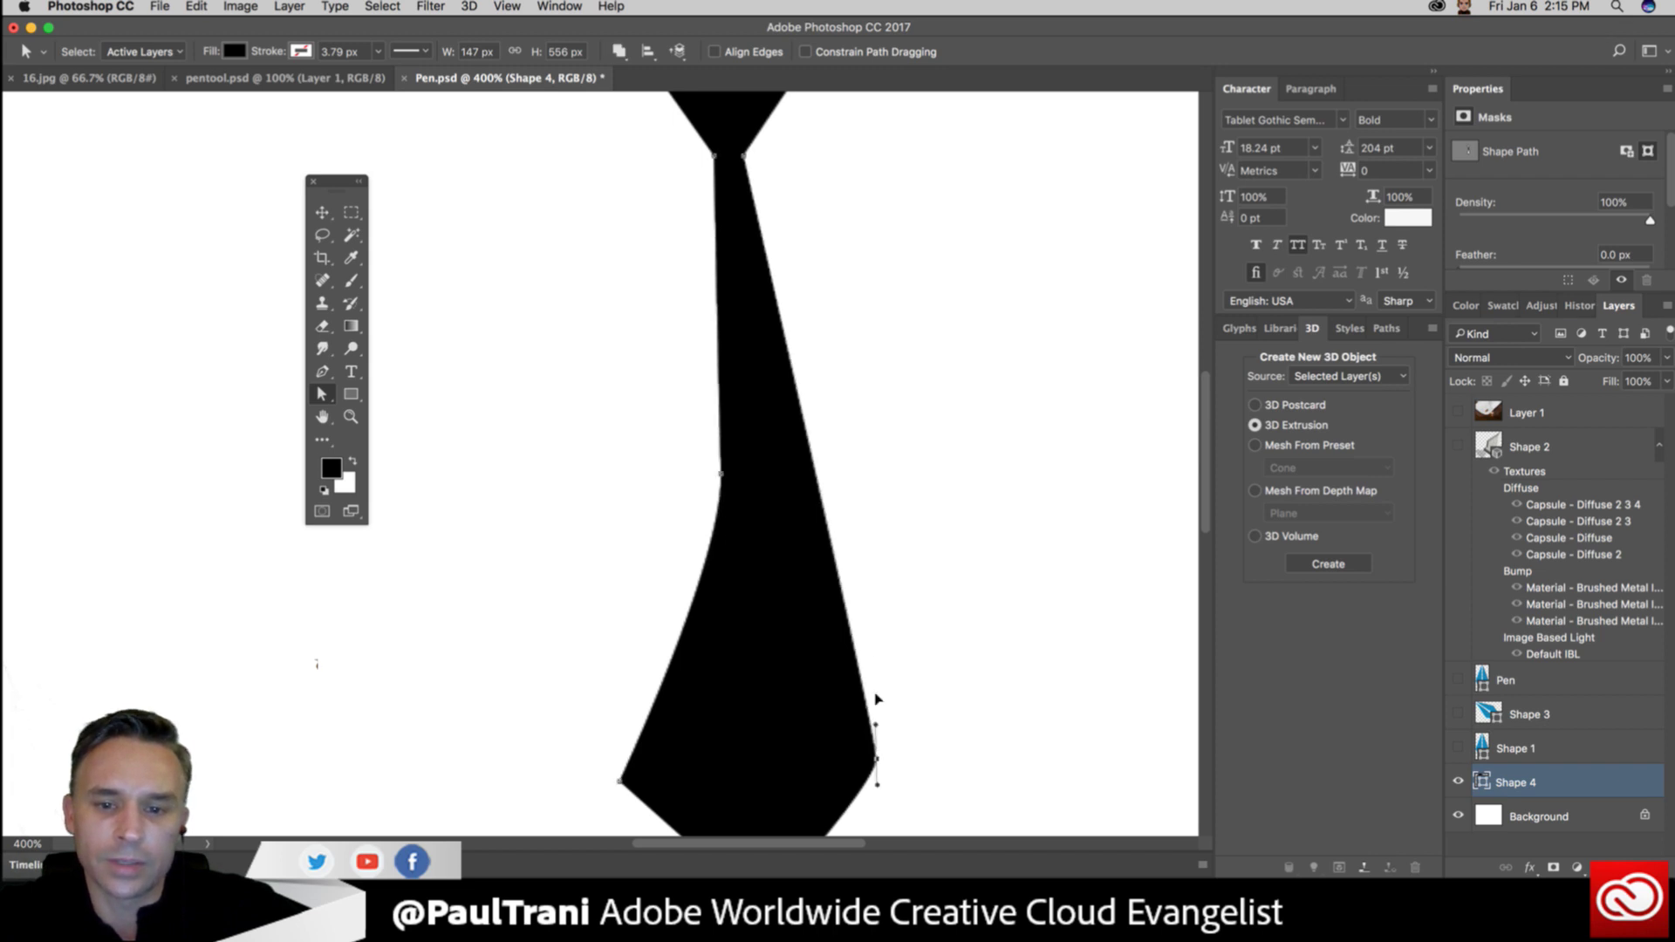
drag(875, 724, 854, 421)
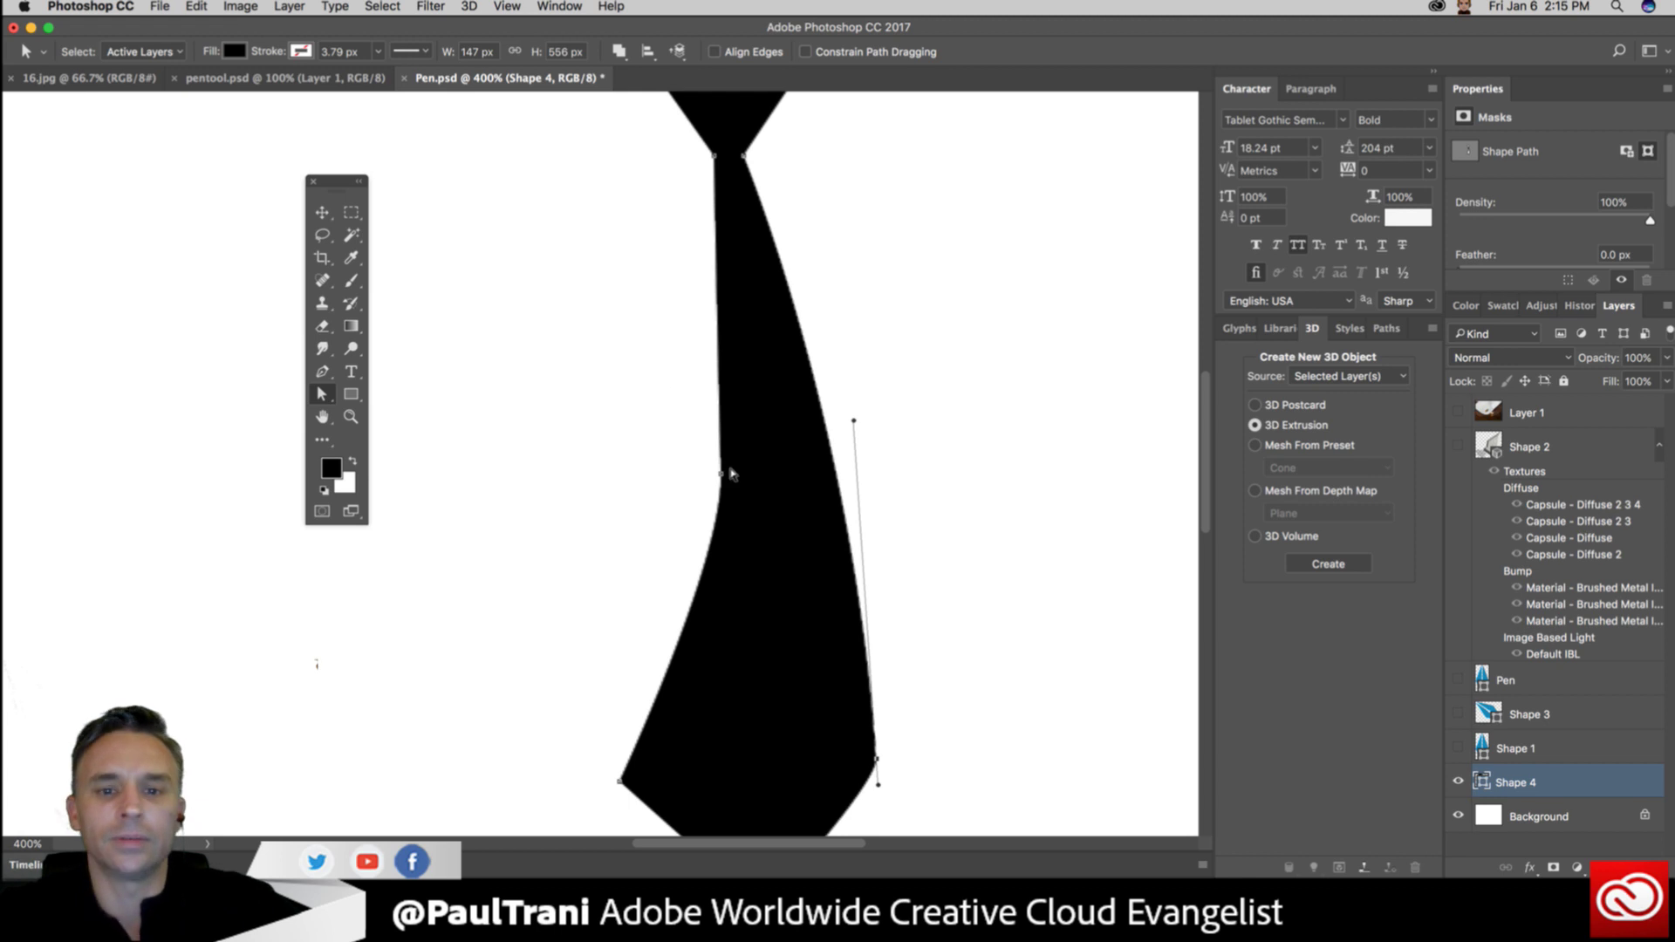
click(724, 469)
drag(717, 565, 711, 583)
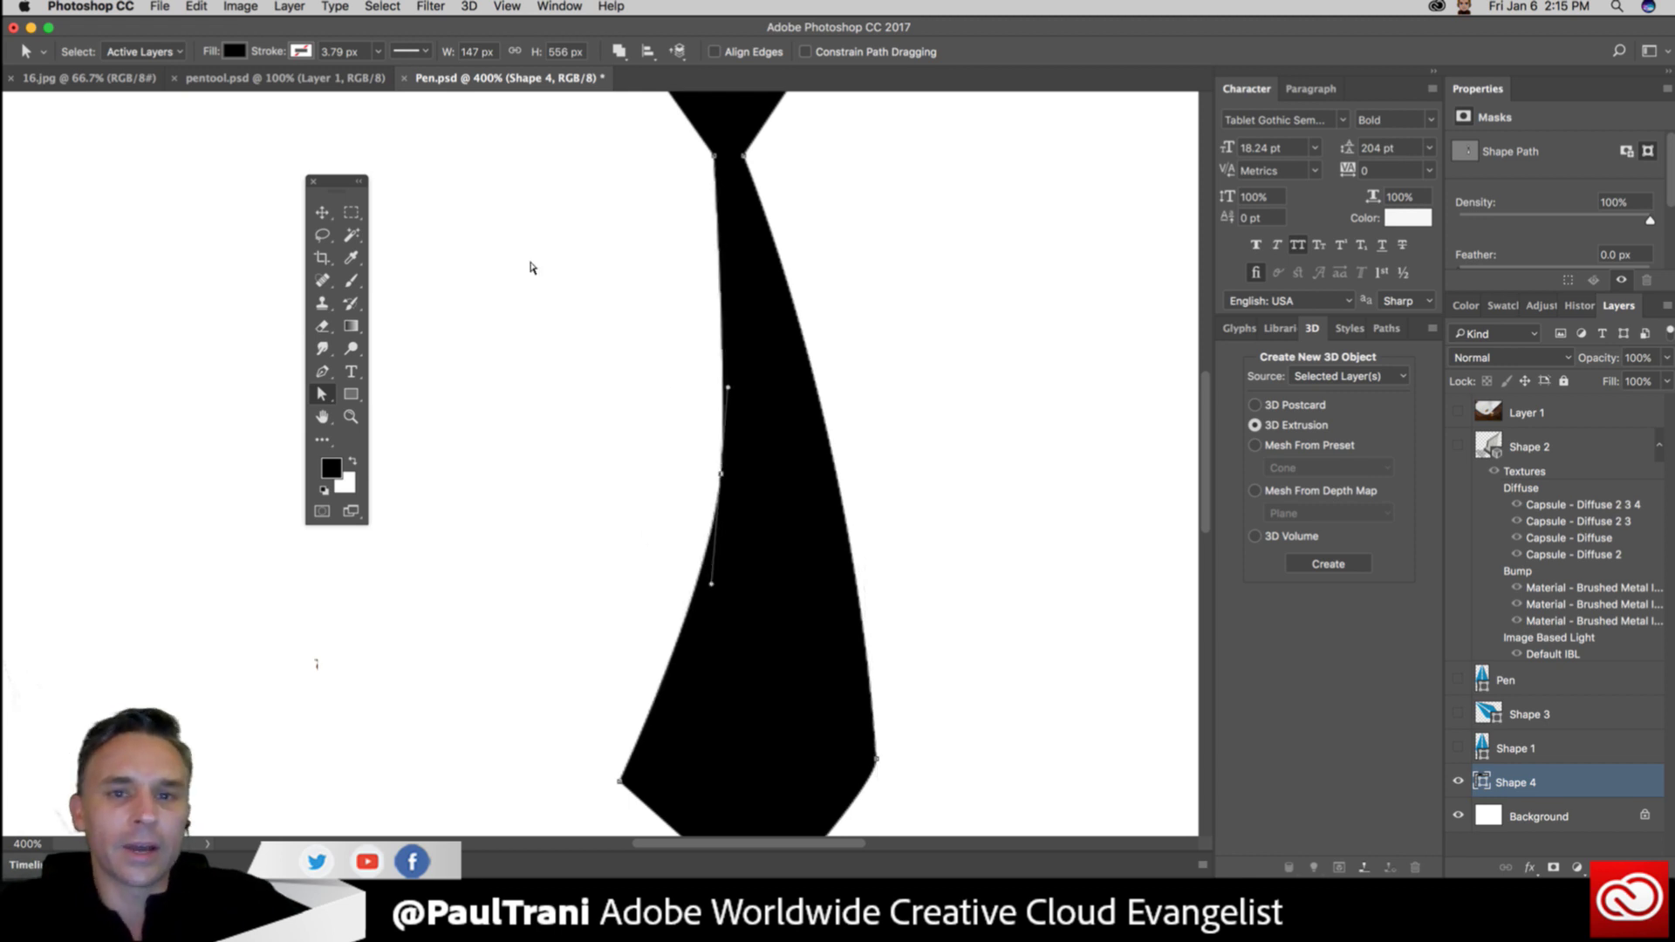
key(Right)
key(Right)
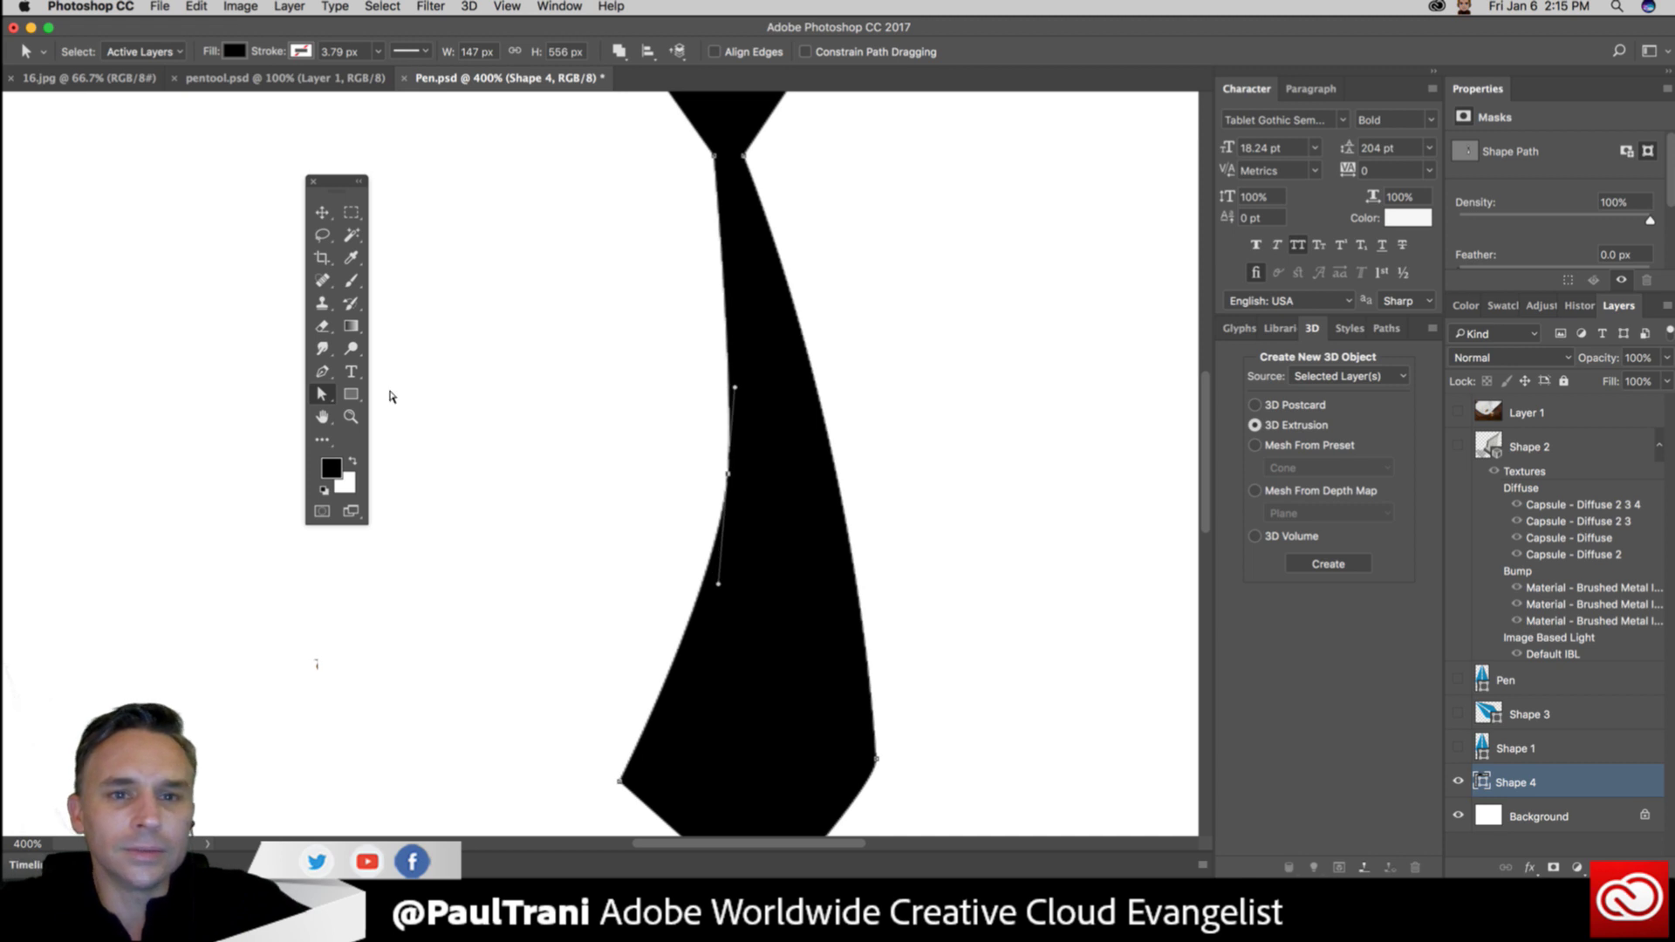
Hide the tie layer and start a Pen tool practice shape on a new layer with a straight and a curved segment.
key(p)
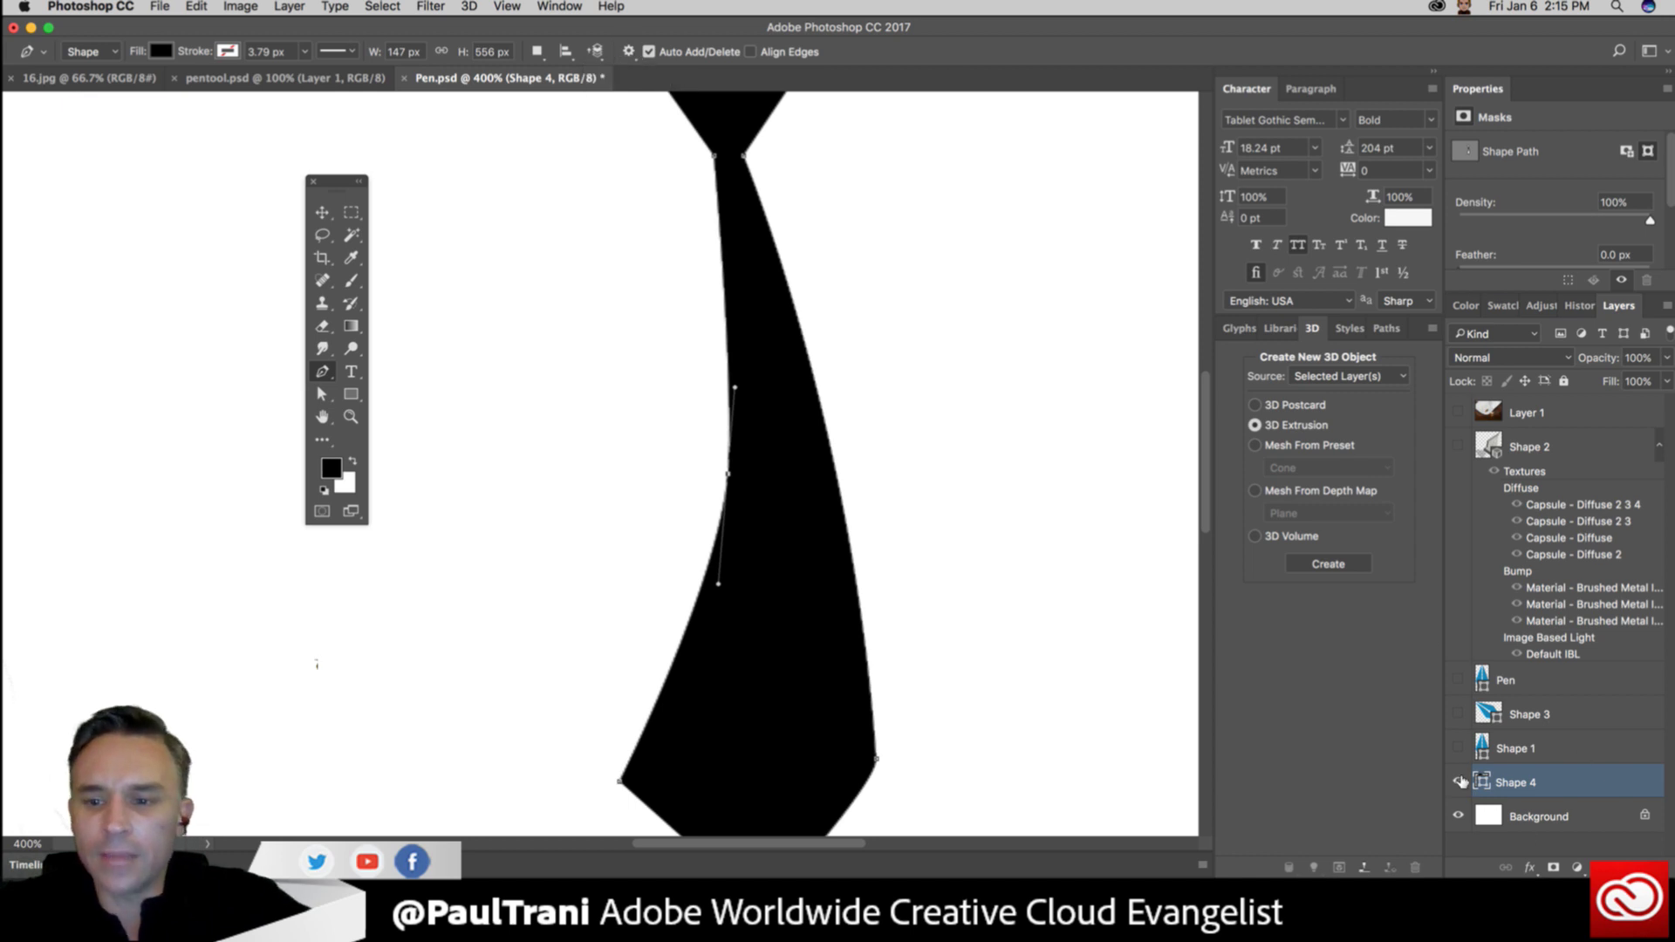
click(1458, 781)
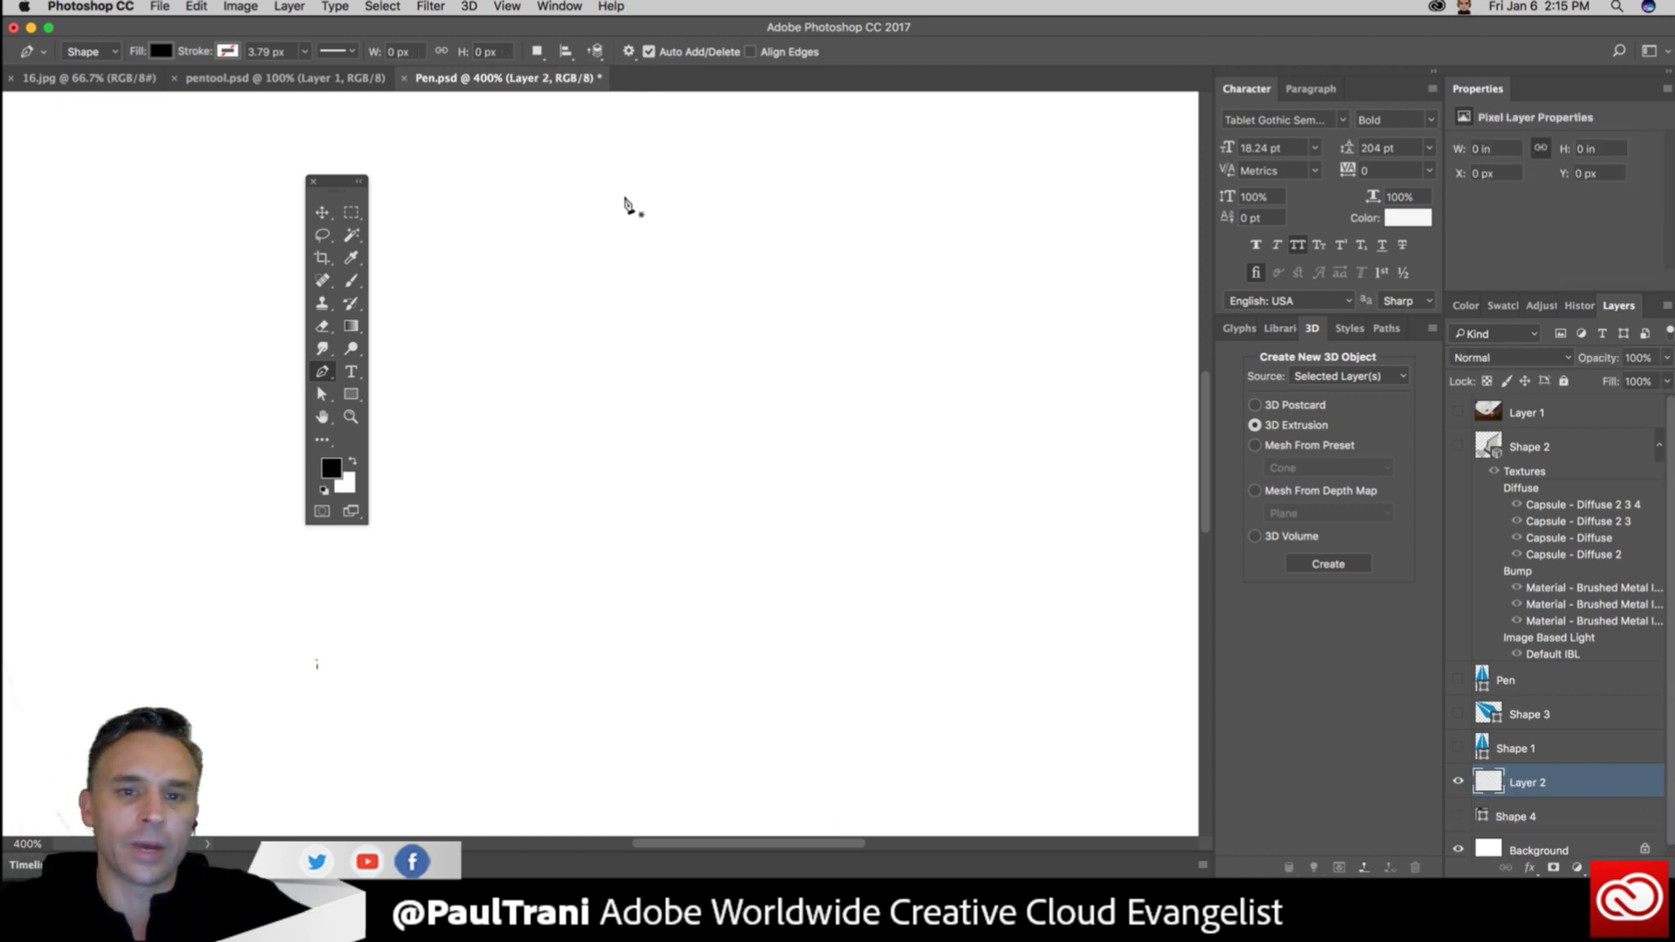
click(653, 204)
click(763, 200)
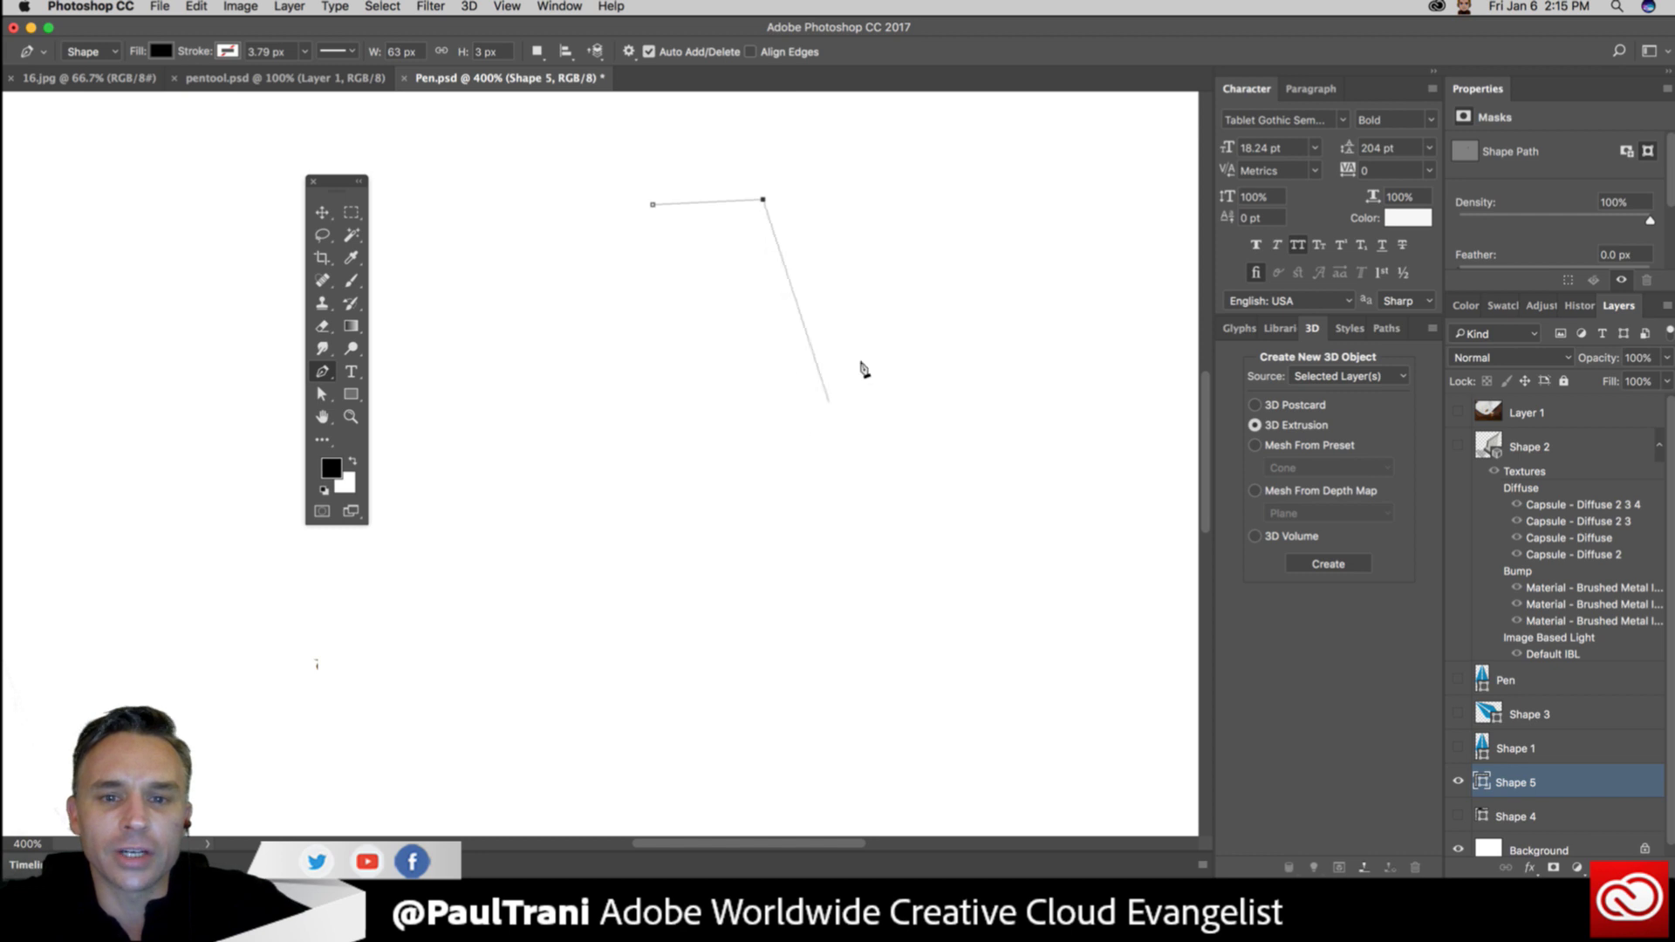
drag(867, 353, 854, 381)
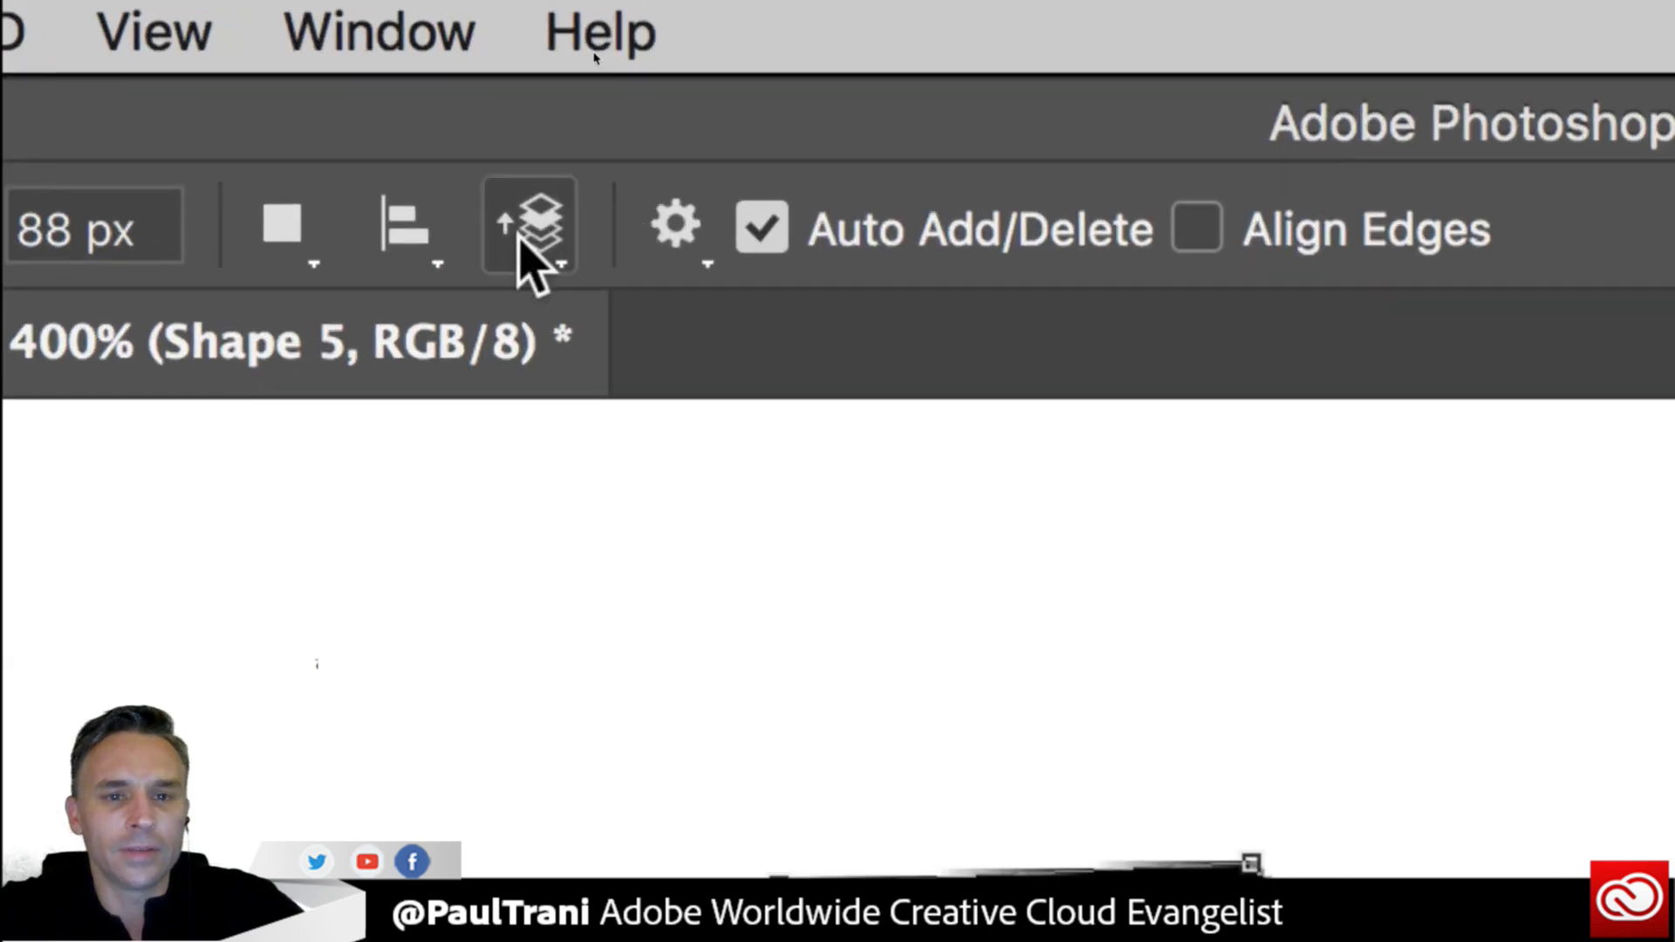
Show the Pen tool's Rubber Band option and close the practice shape with curved segments, about 184 px wide and 94 px high.
click(657, 166)
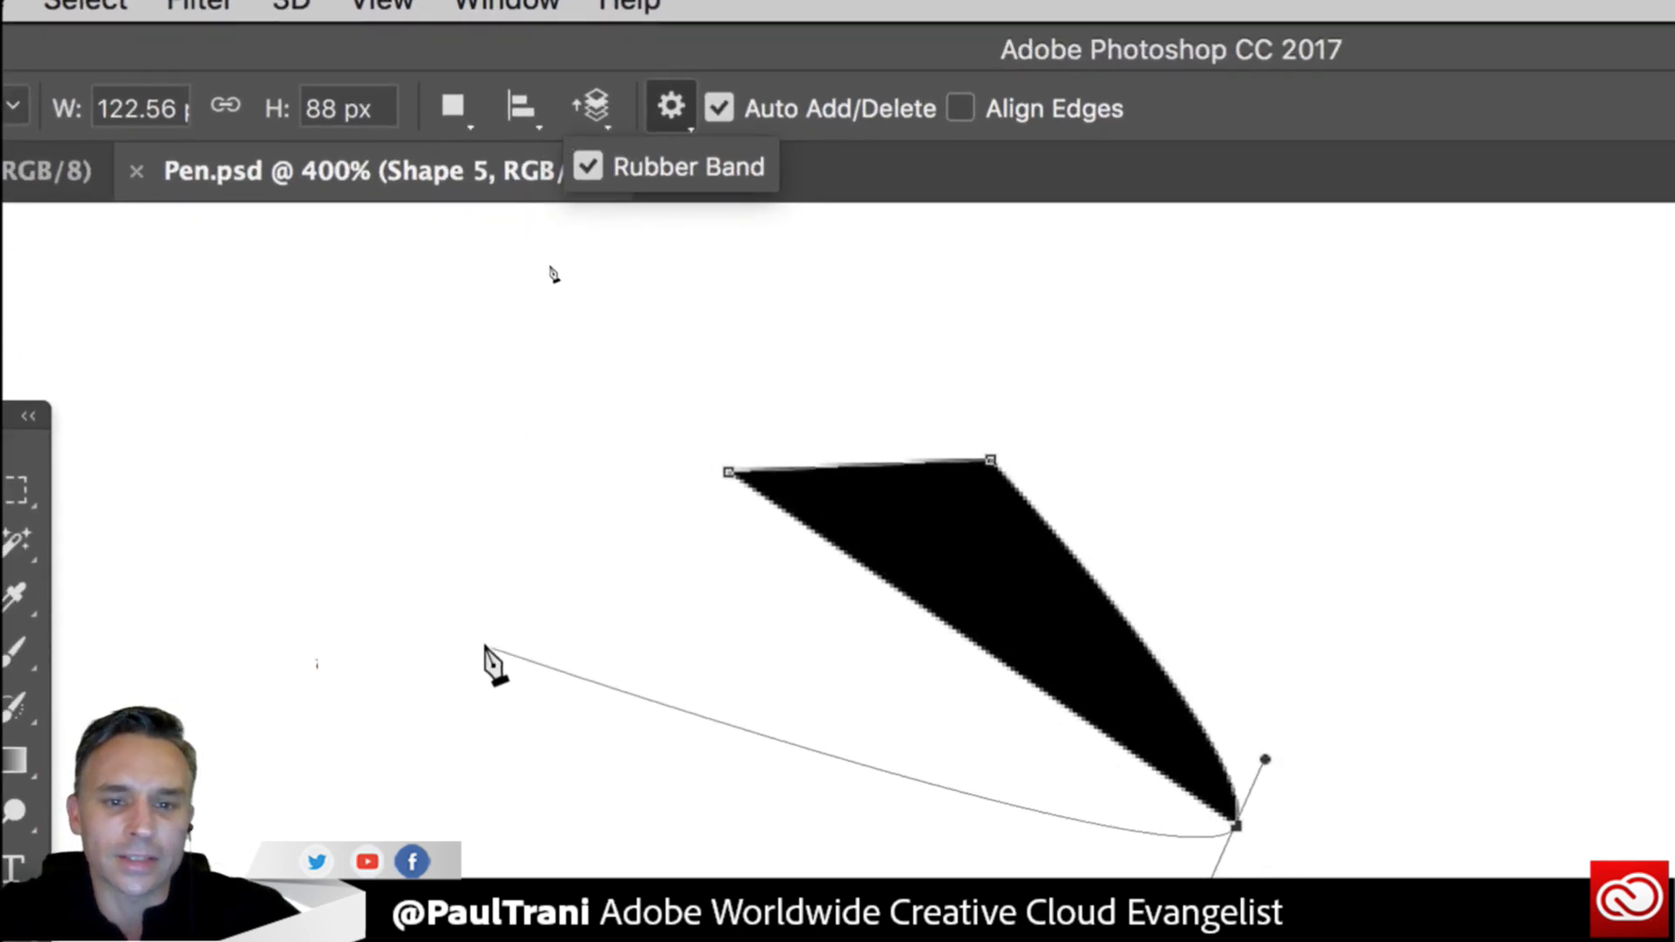
drag(479, 618, 553, 424)
click(728, 473)
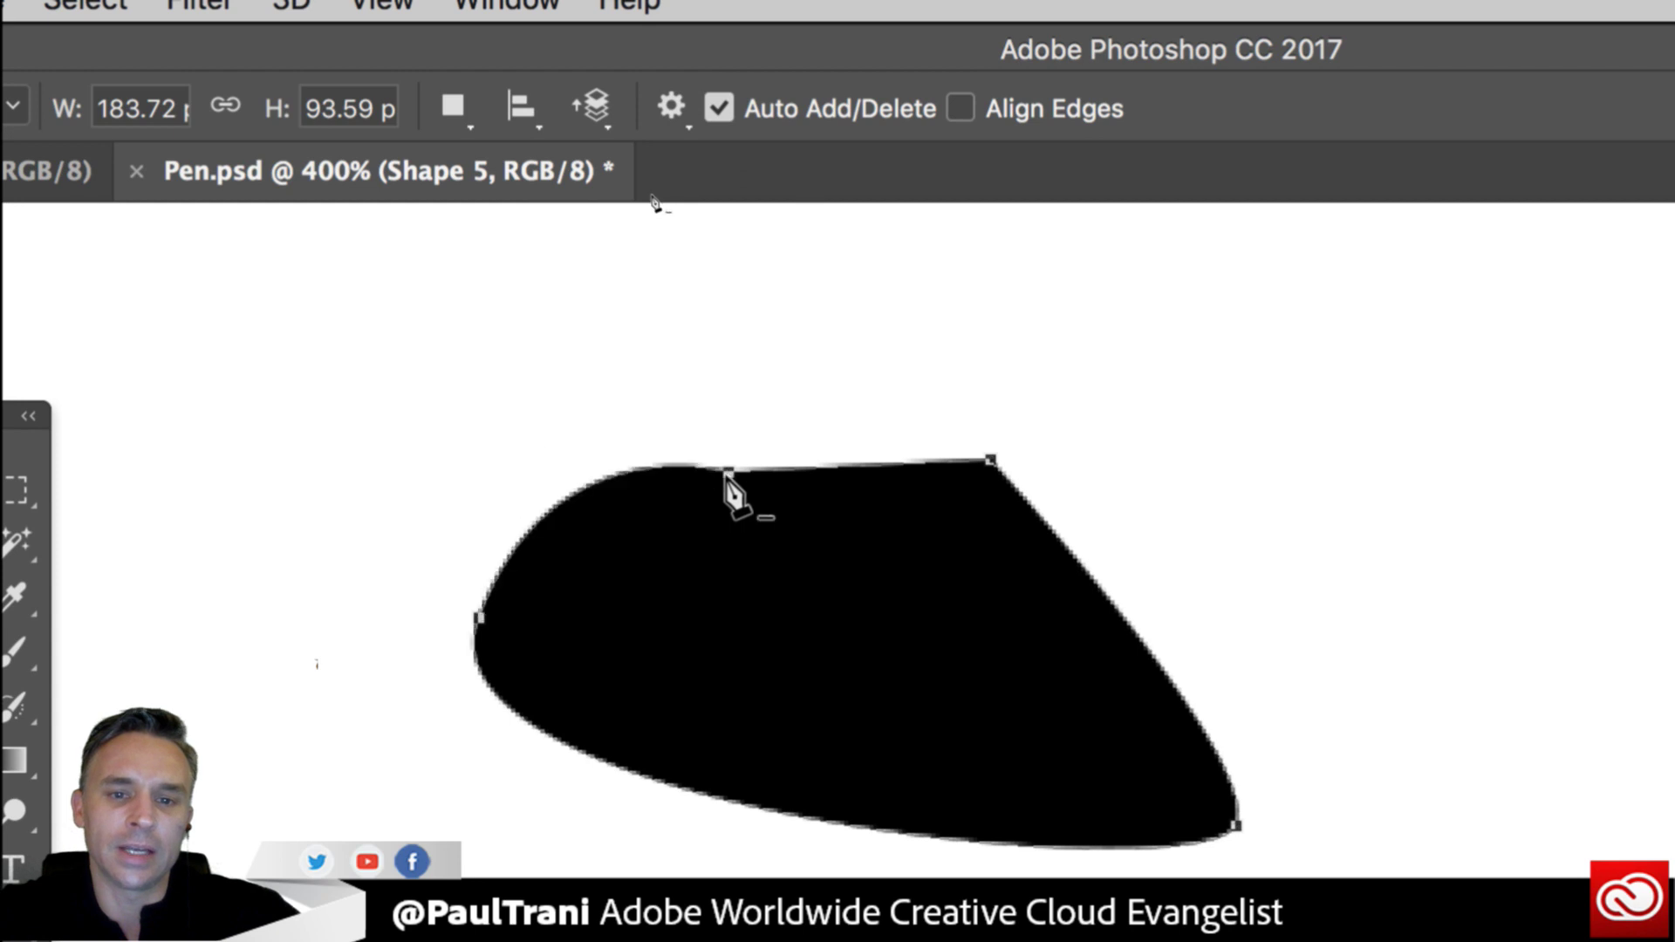
click(321, 212)
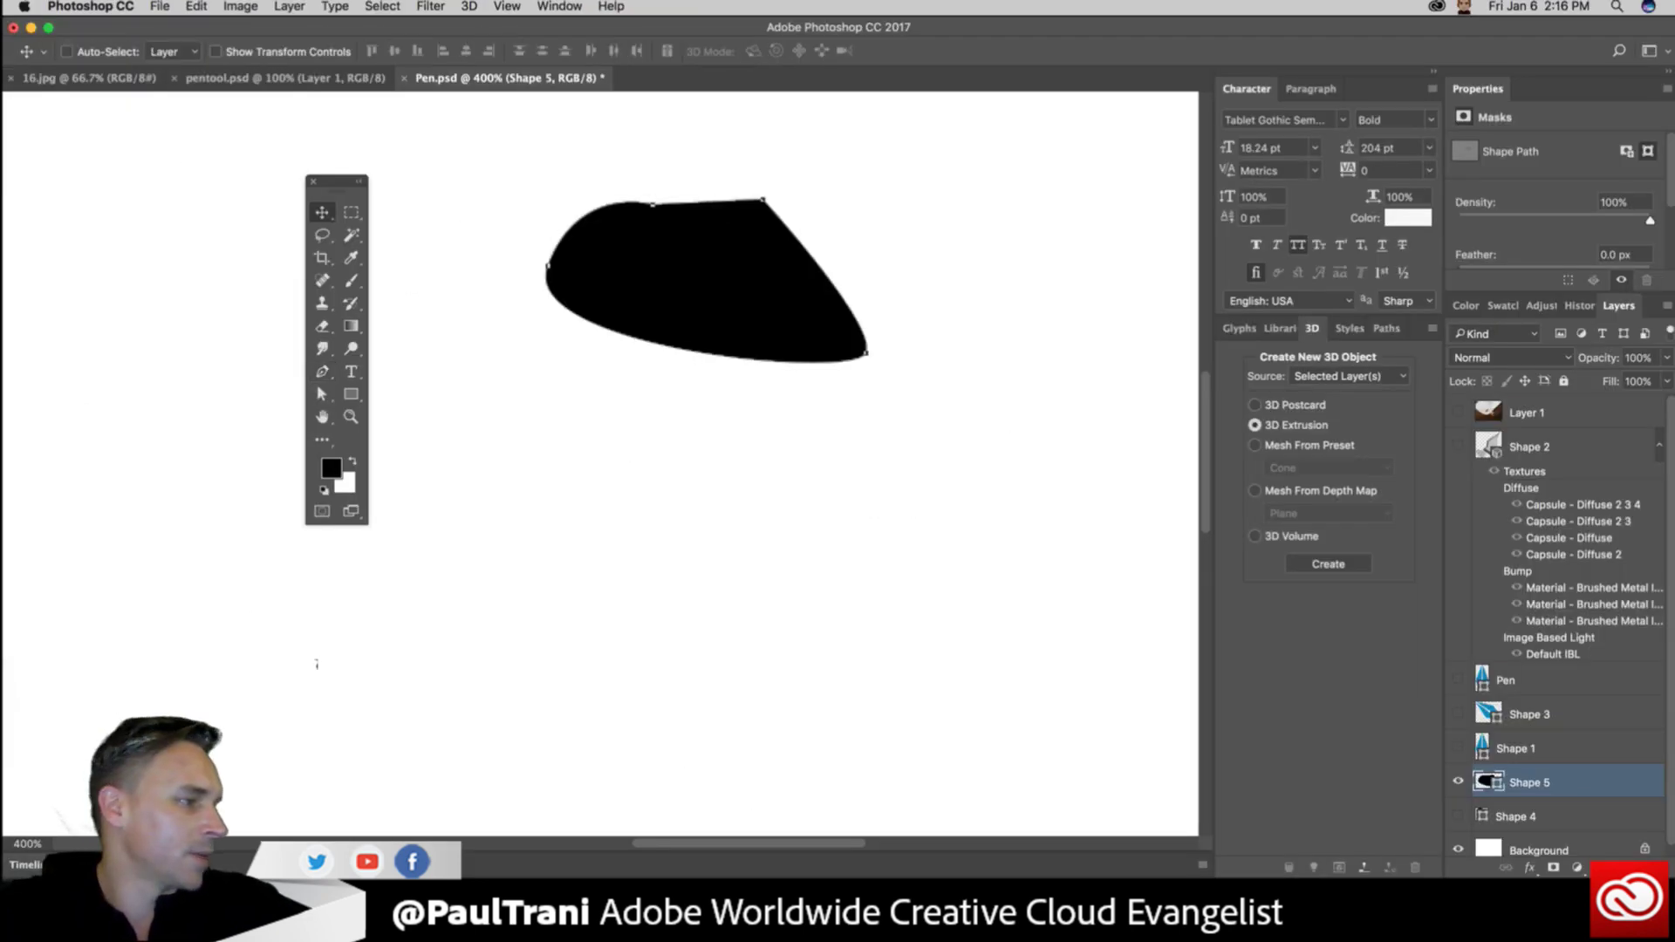
Switch to Illustrator, draw a square beside the tie with its corners rounded into a circle, and undo it.
key(super+Tab)
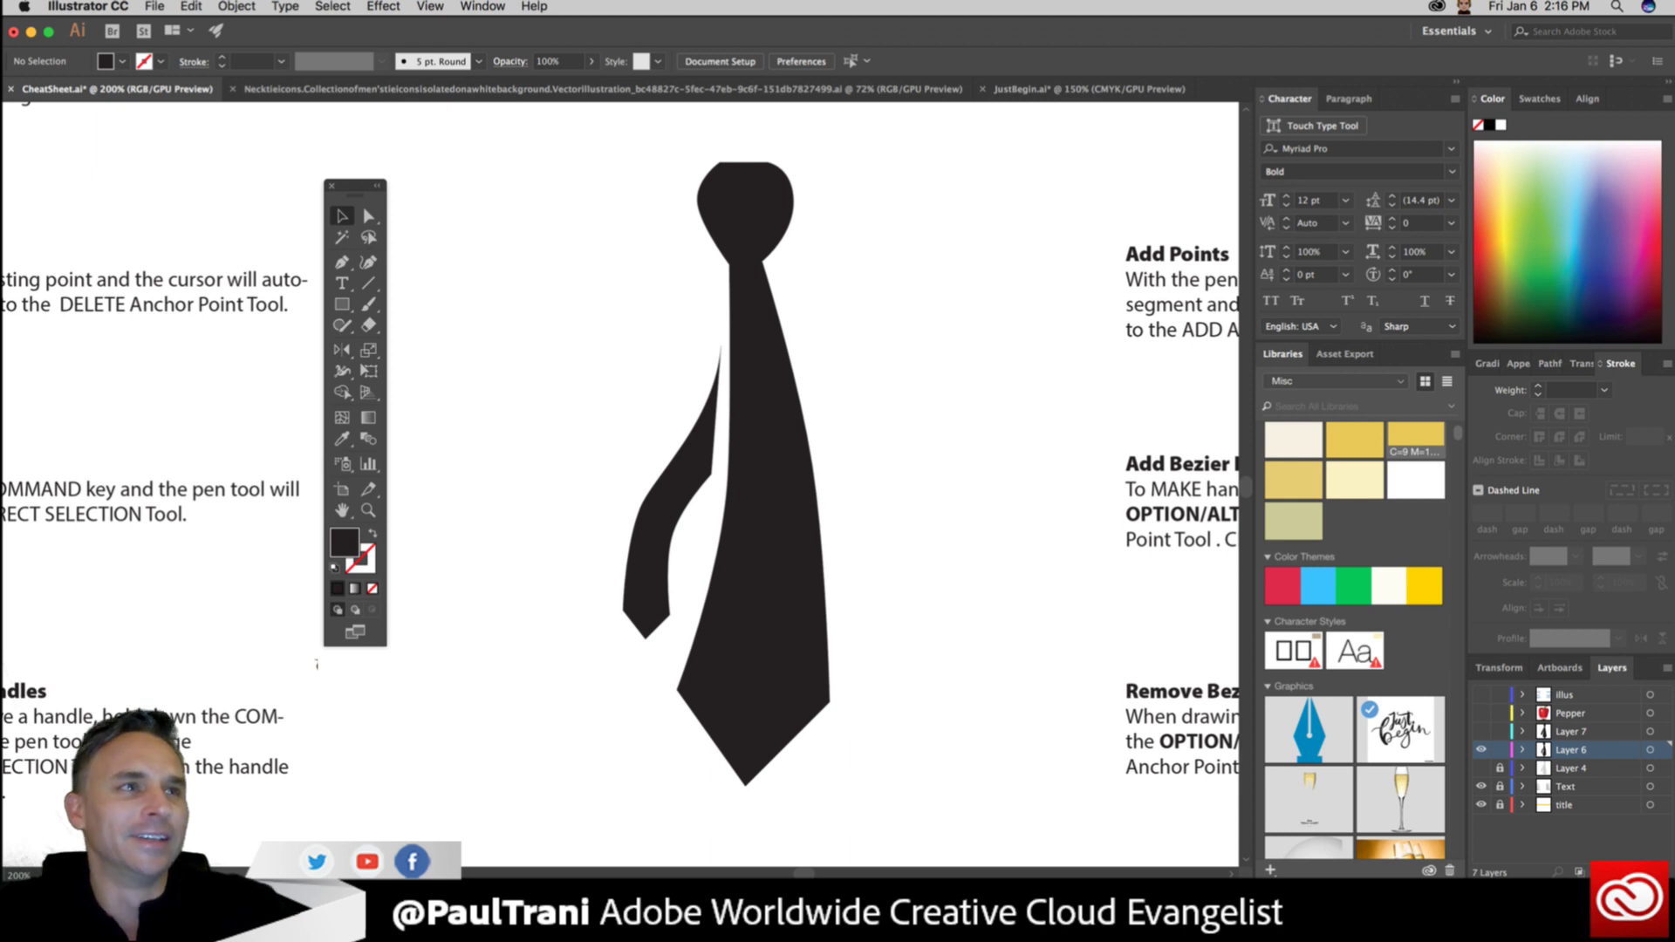
drag(342, 304, 590, 377)
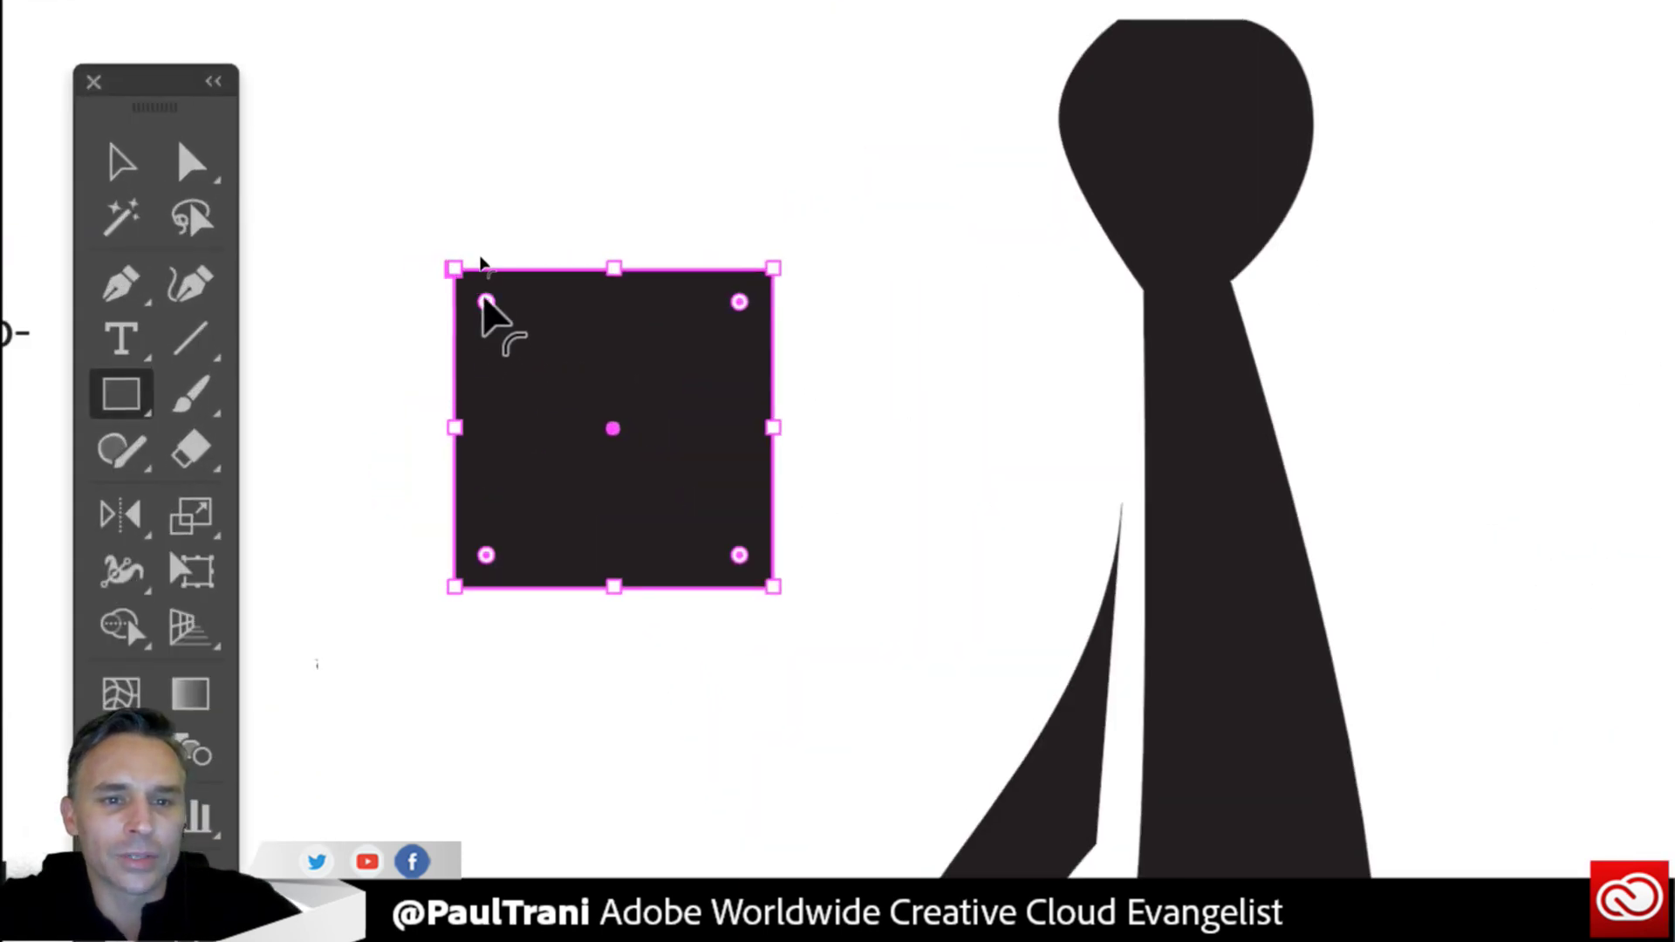
drag(486, 303, 852, 573)
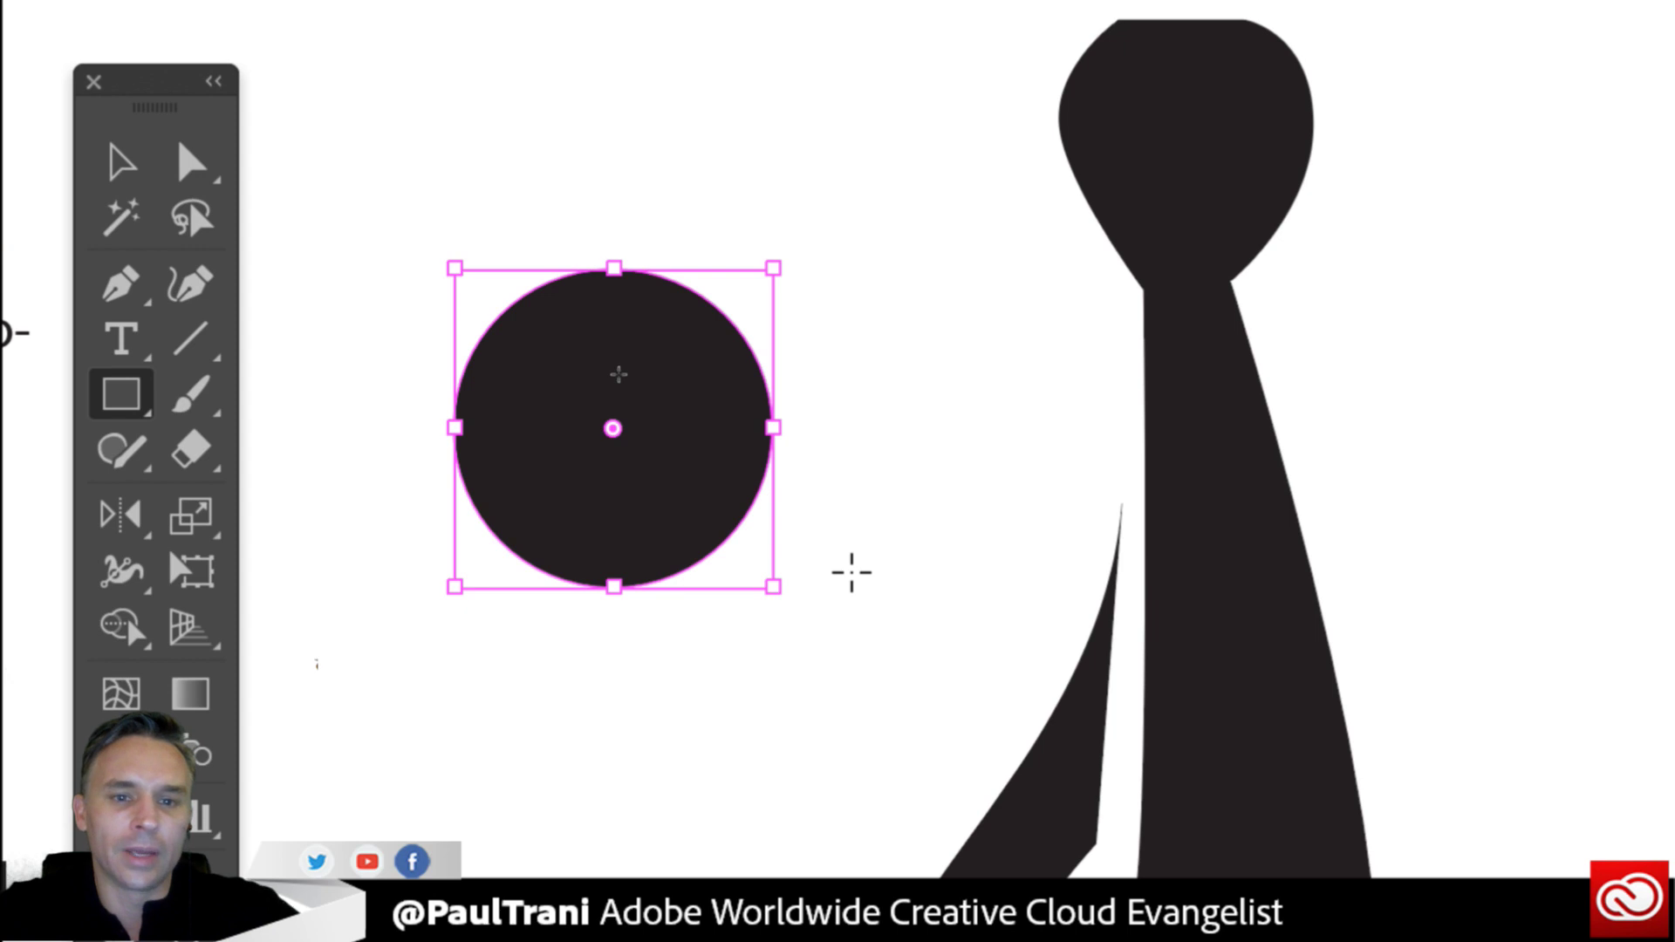
key(ctrl+z)
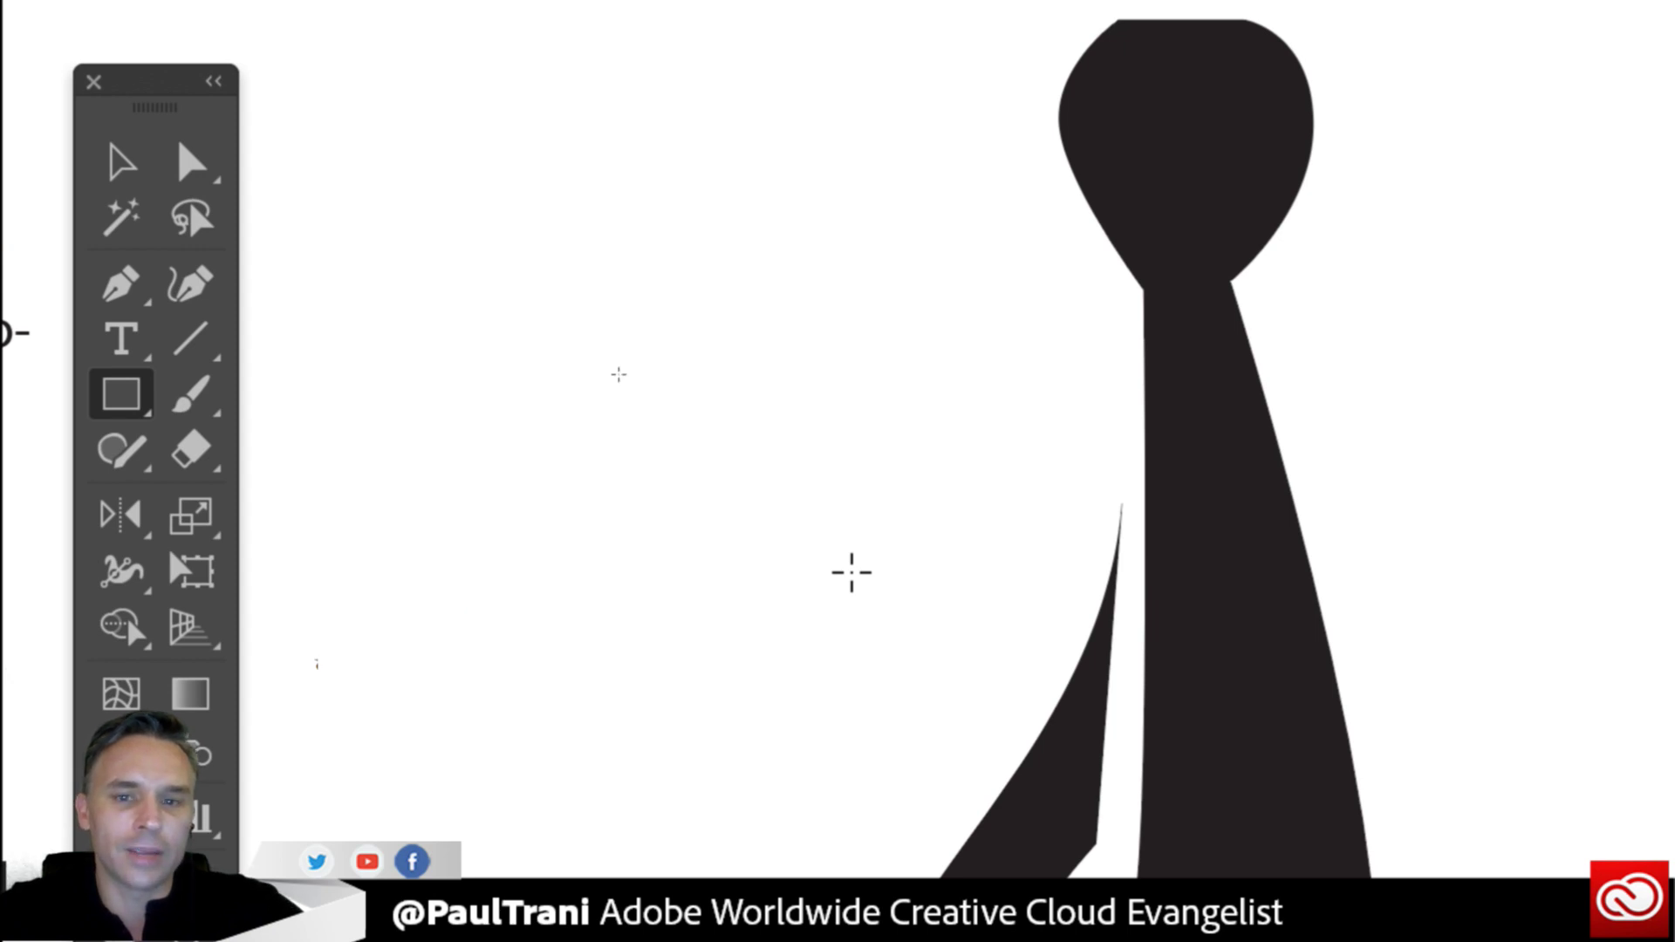
key(ctrl+z)
Sketch a circle with a square below it beside the tie using the Shaper Tool, and select the square.
click(121, 398)
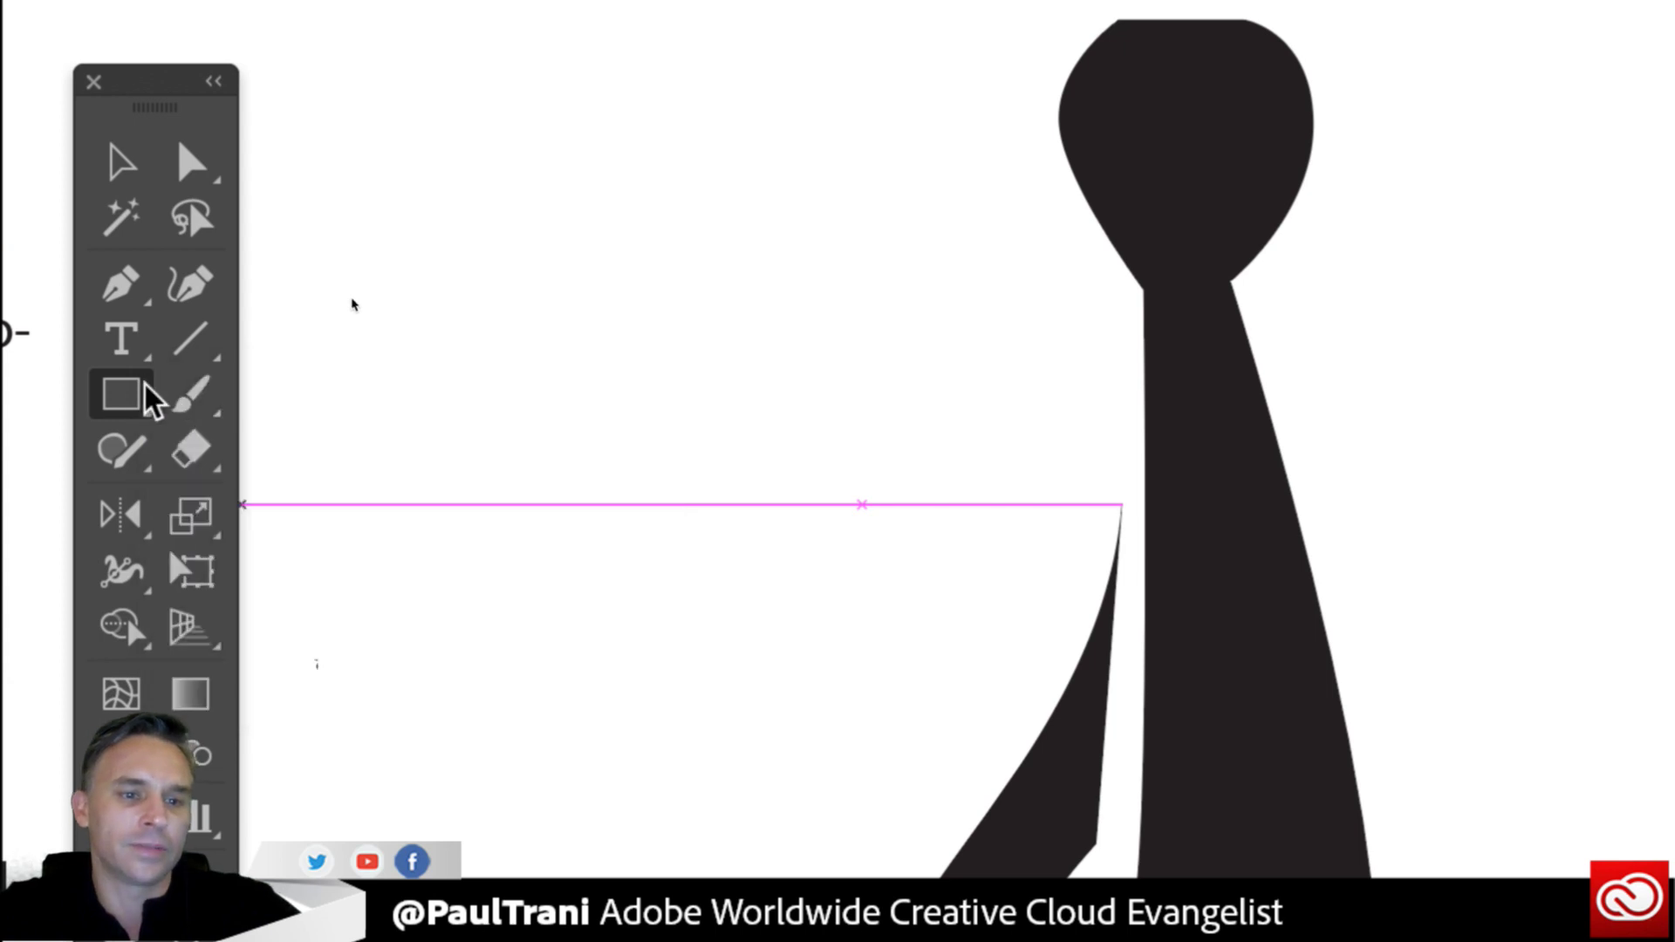
click(112, 451)
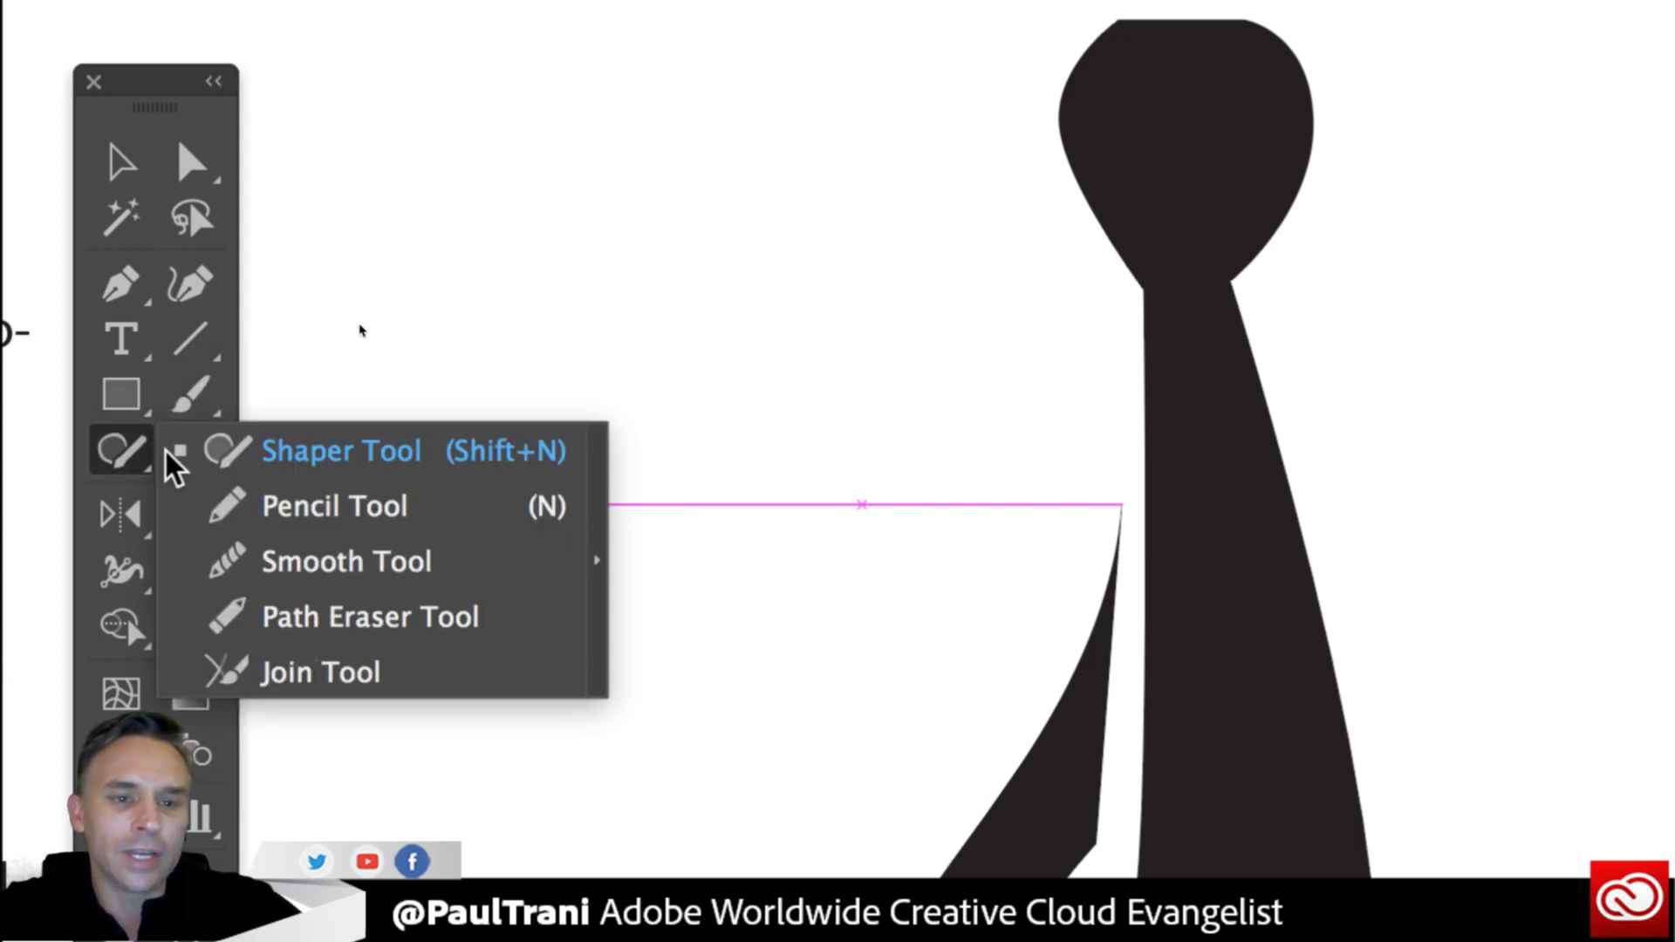
click(232, 453)
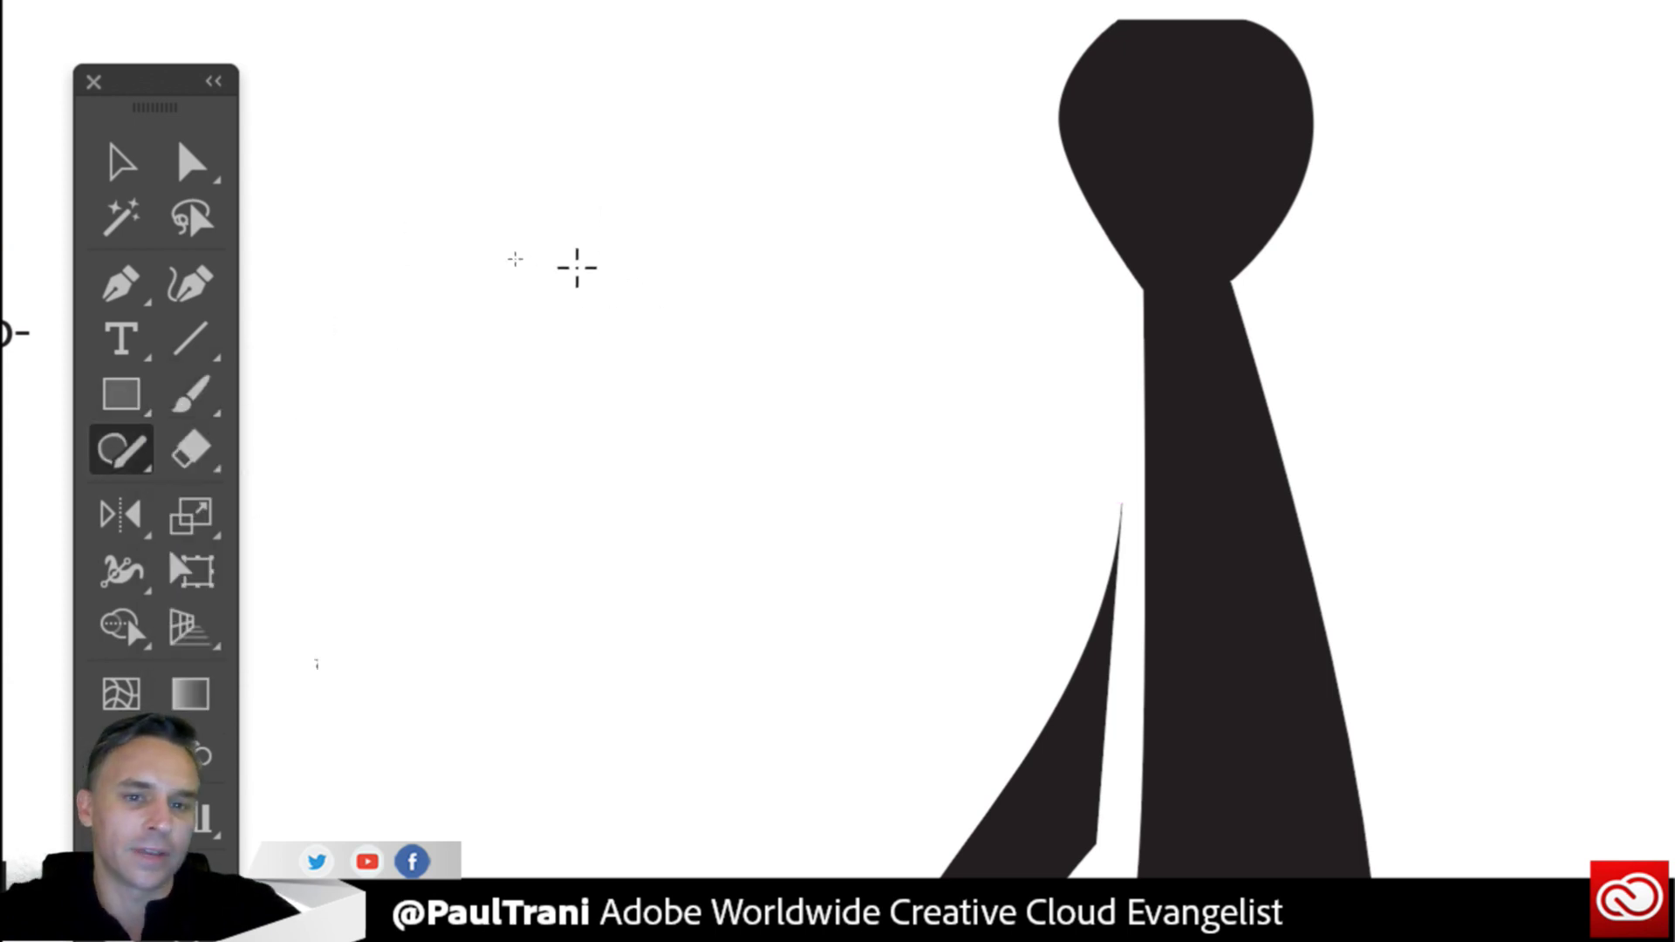
mouse_move(591, 251)
mouse_down()
mouse_move(662, 240)
mouse_move(712, 255)
mouse_move(754, 303)
mouse_move(777, 423)
mouse_move(747, 494)
mouse_move(715, 517)
mouse_move(540, 529)
mouse_move(510, 490)
mouse_move(489, 401)
mouse_move(498, 329)
mouse_move(583, 247)
mouse_up()
click(478, 246)
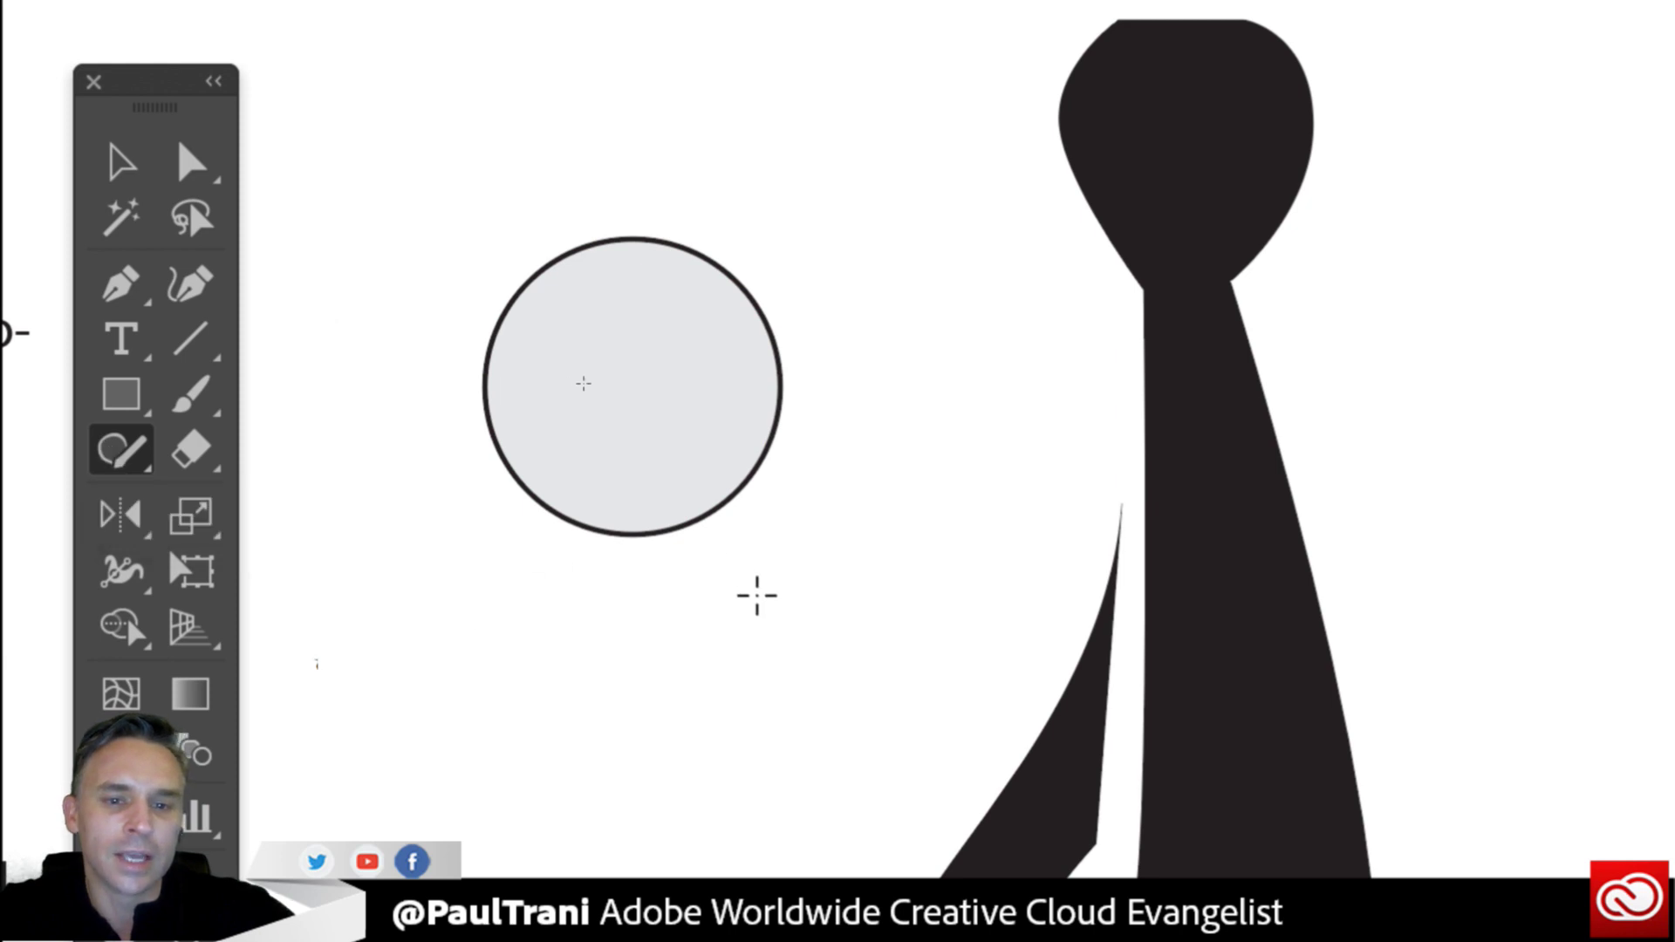
mouse_move(757, 596)
mouse_down()
mouse_move(469, 586)
mouse_move(454, 811)
mouse_move(761, 822)
mouse_move(762, 580)
mouse_up()
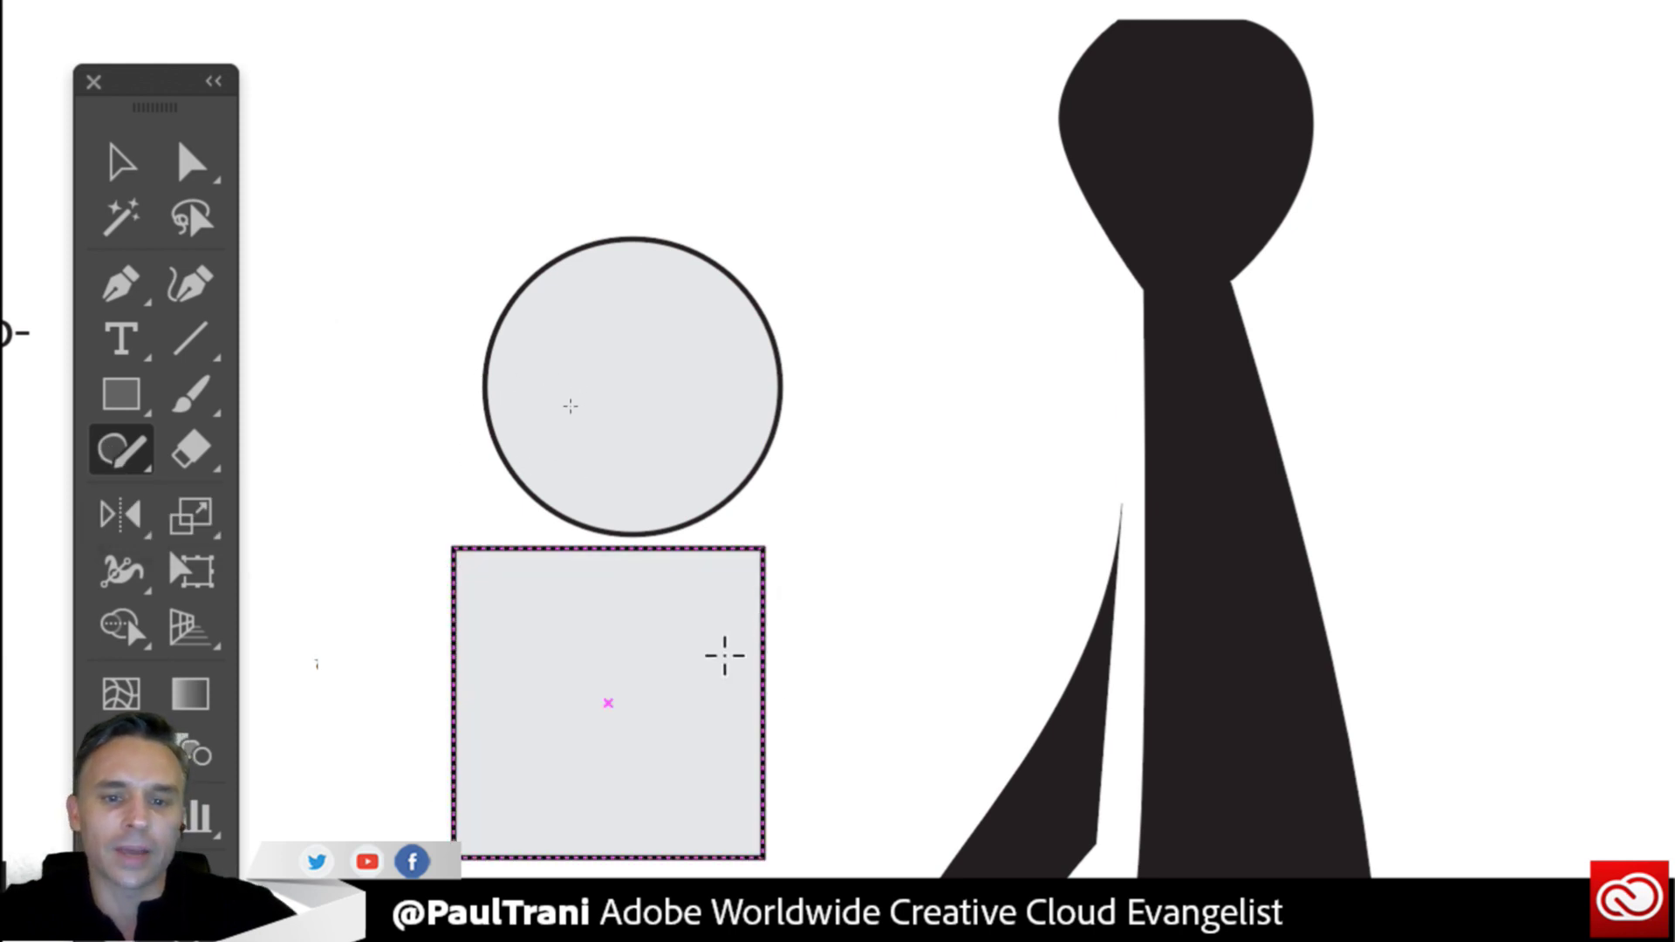
click(484, 201)
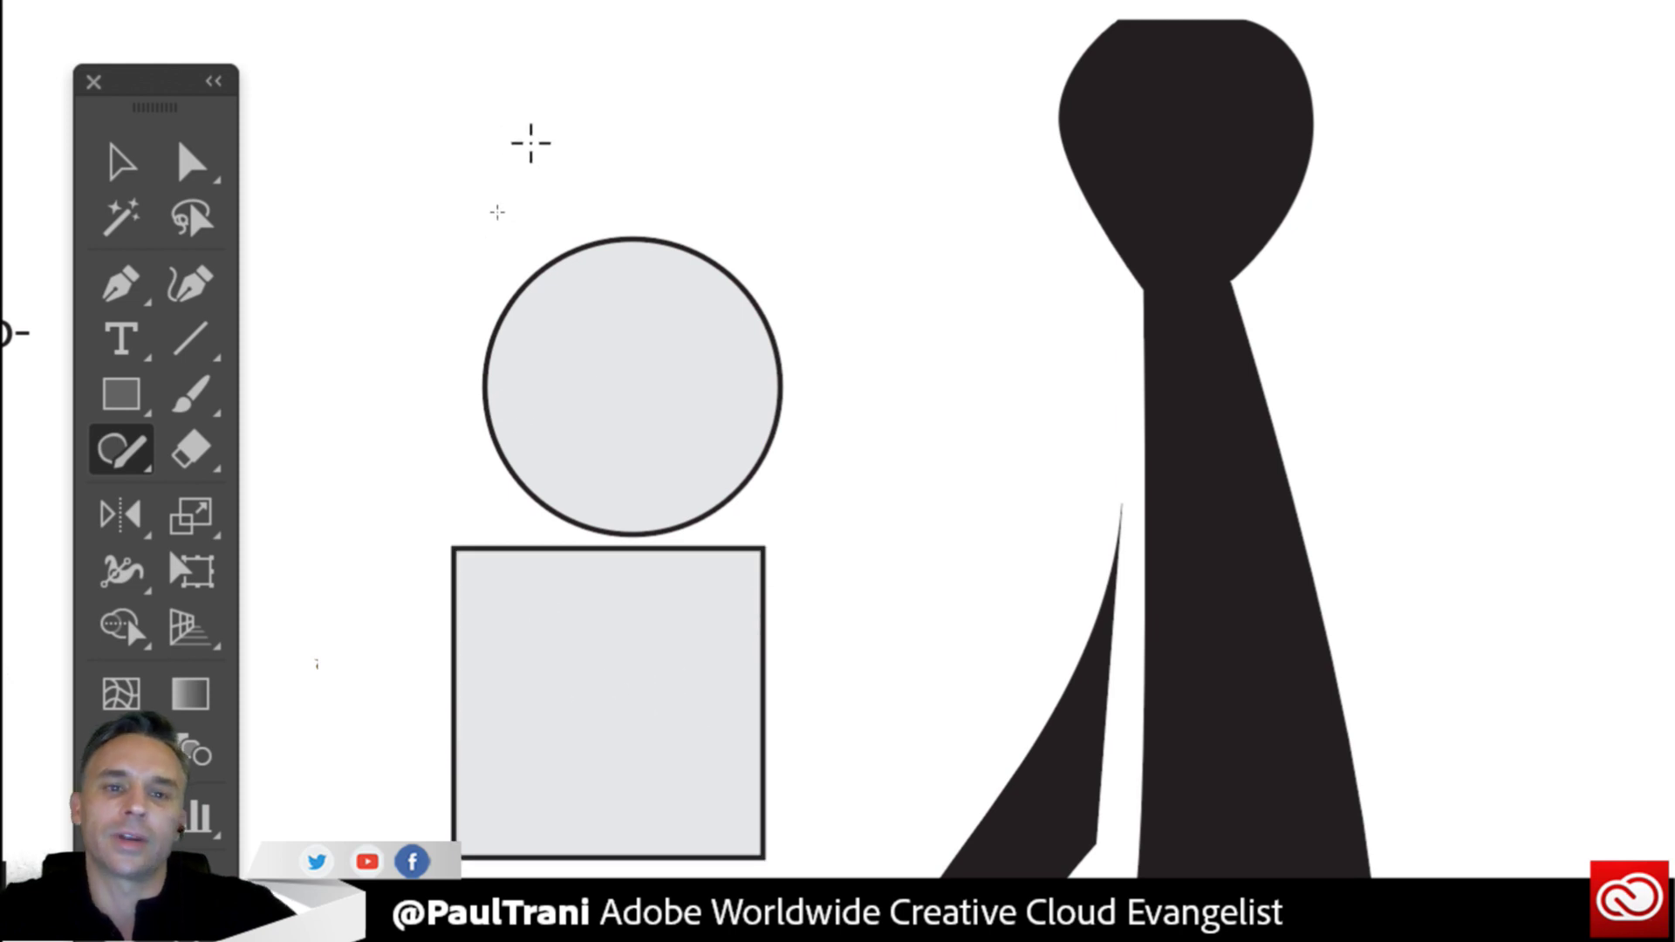
click(499, 697)
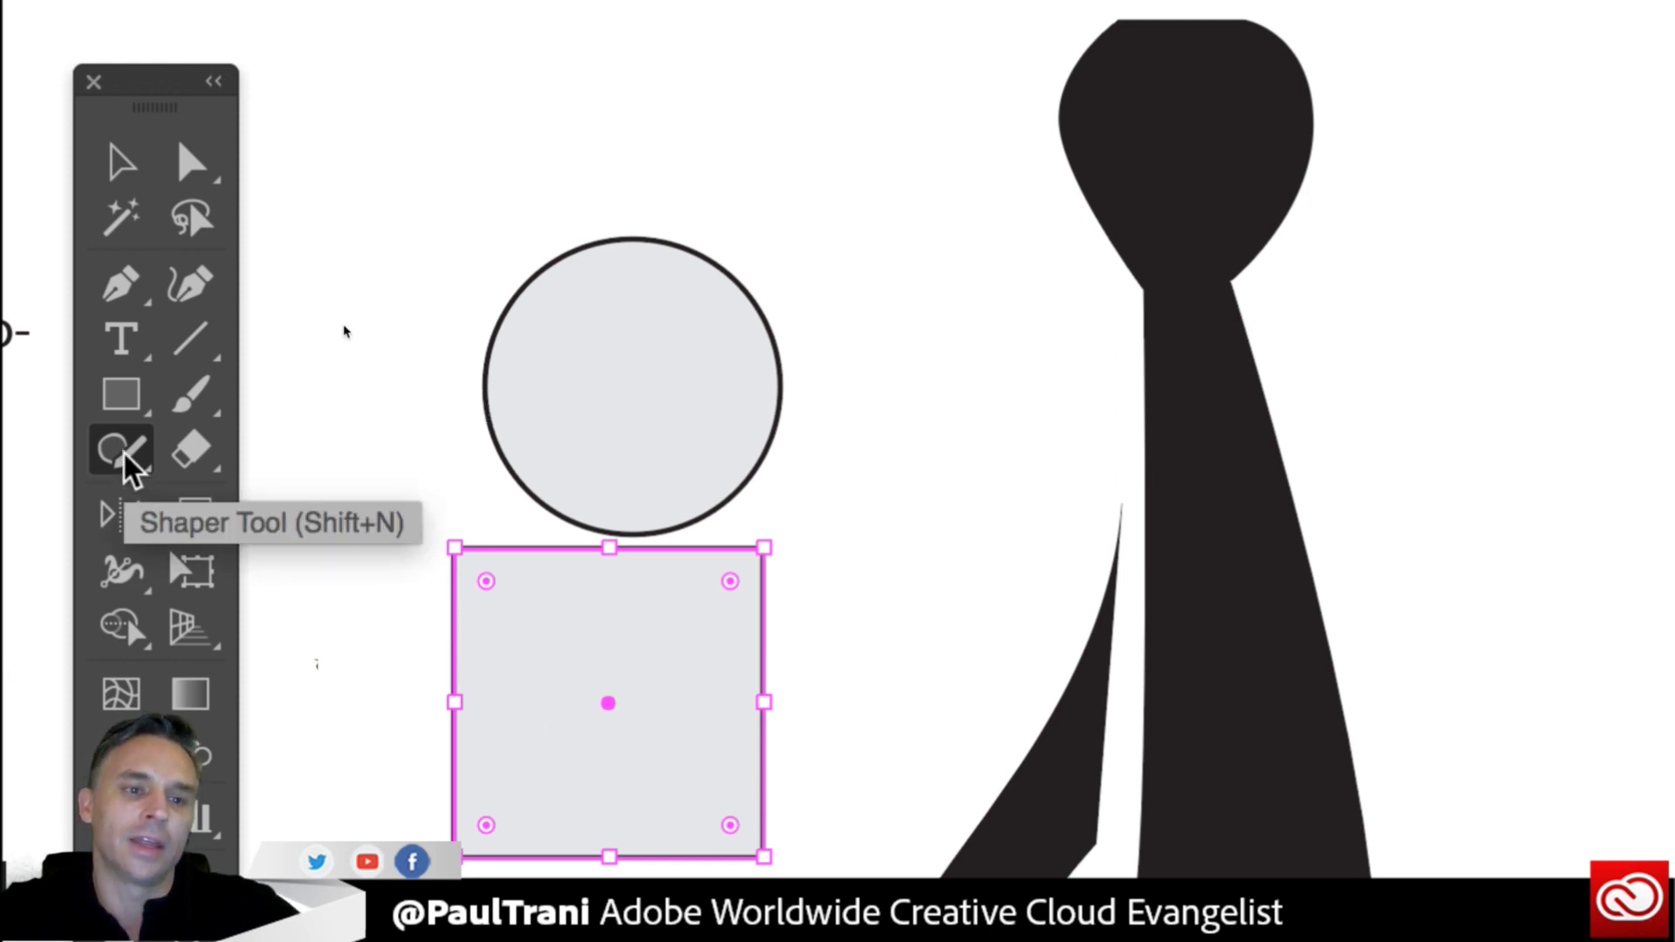
Delete the square and circle, then sketch a downward-pointing triangle with the Shaper Tool and delete it too.
key(Delete)
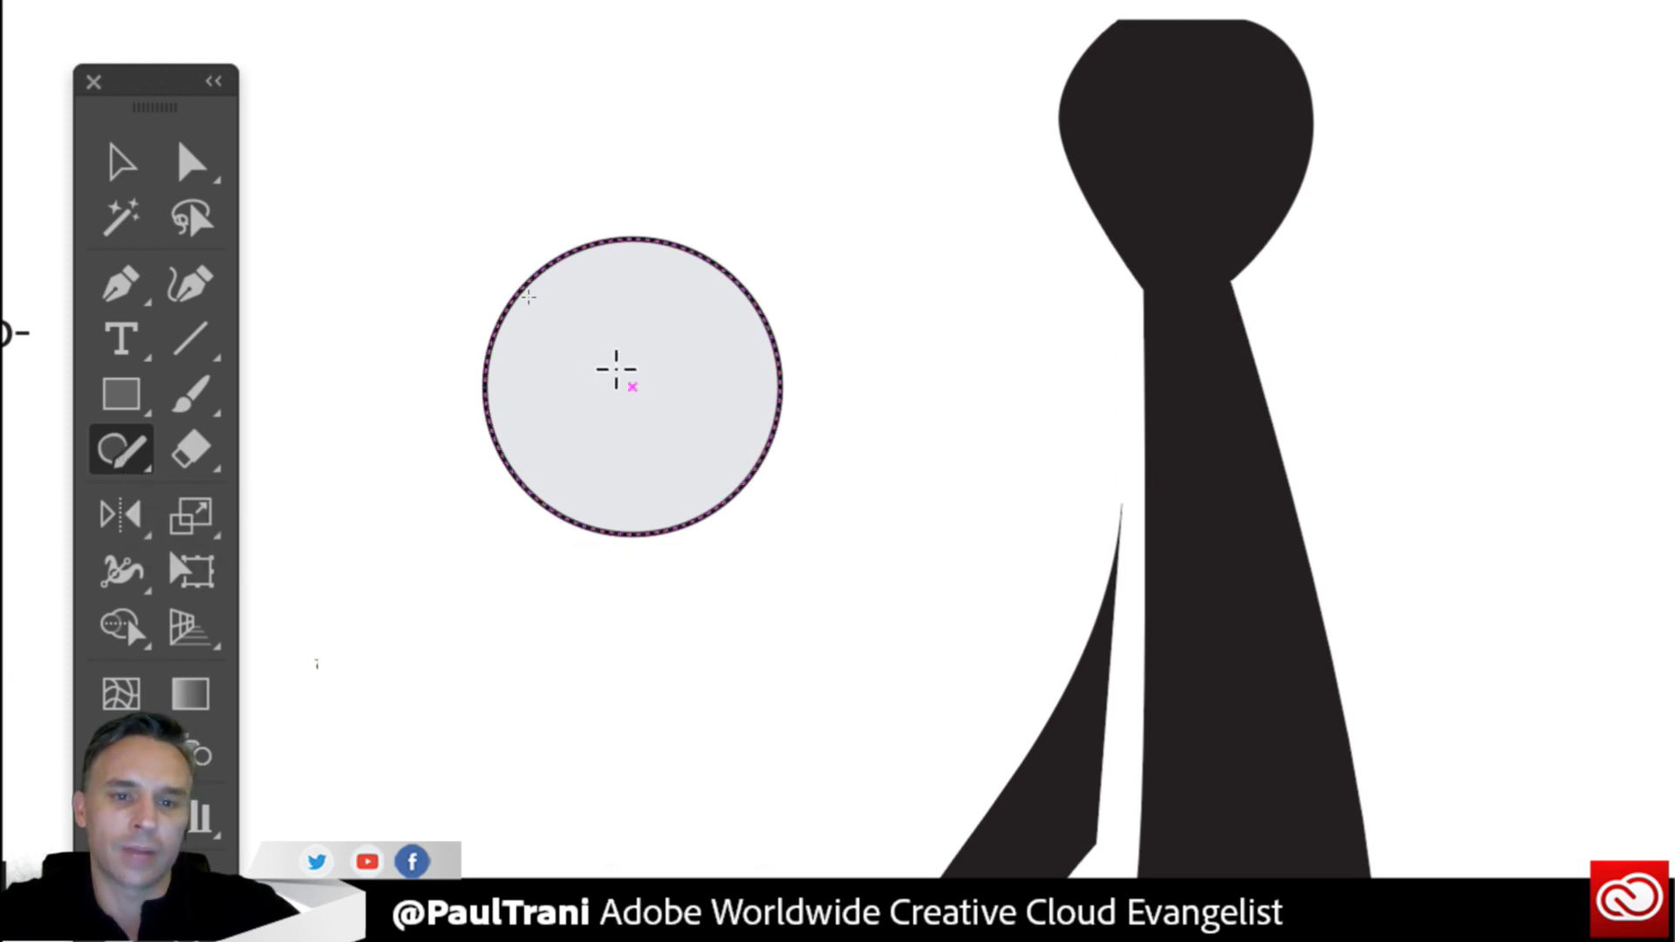
click(627, 371)
key(Delete)
mouse_move(441, 295)
mouse_down()
mouse_move(692, 649)
mouse_move(861, 293)
mouse_move(444, 286)
mouse_up()
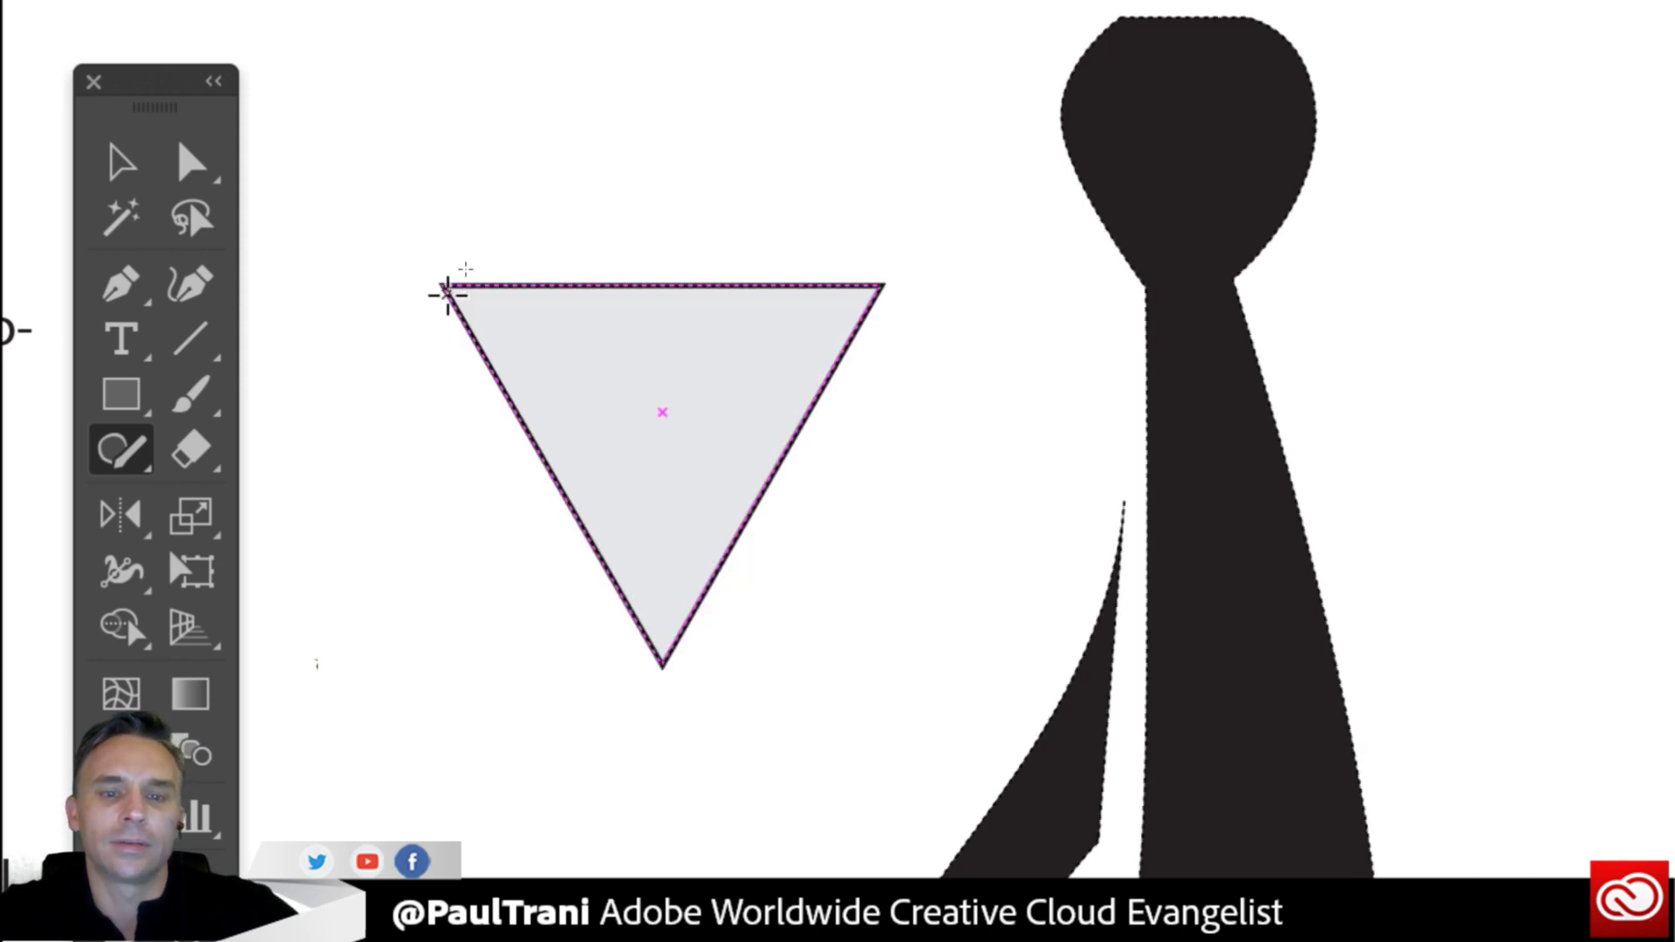
key(Delete)
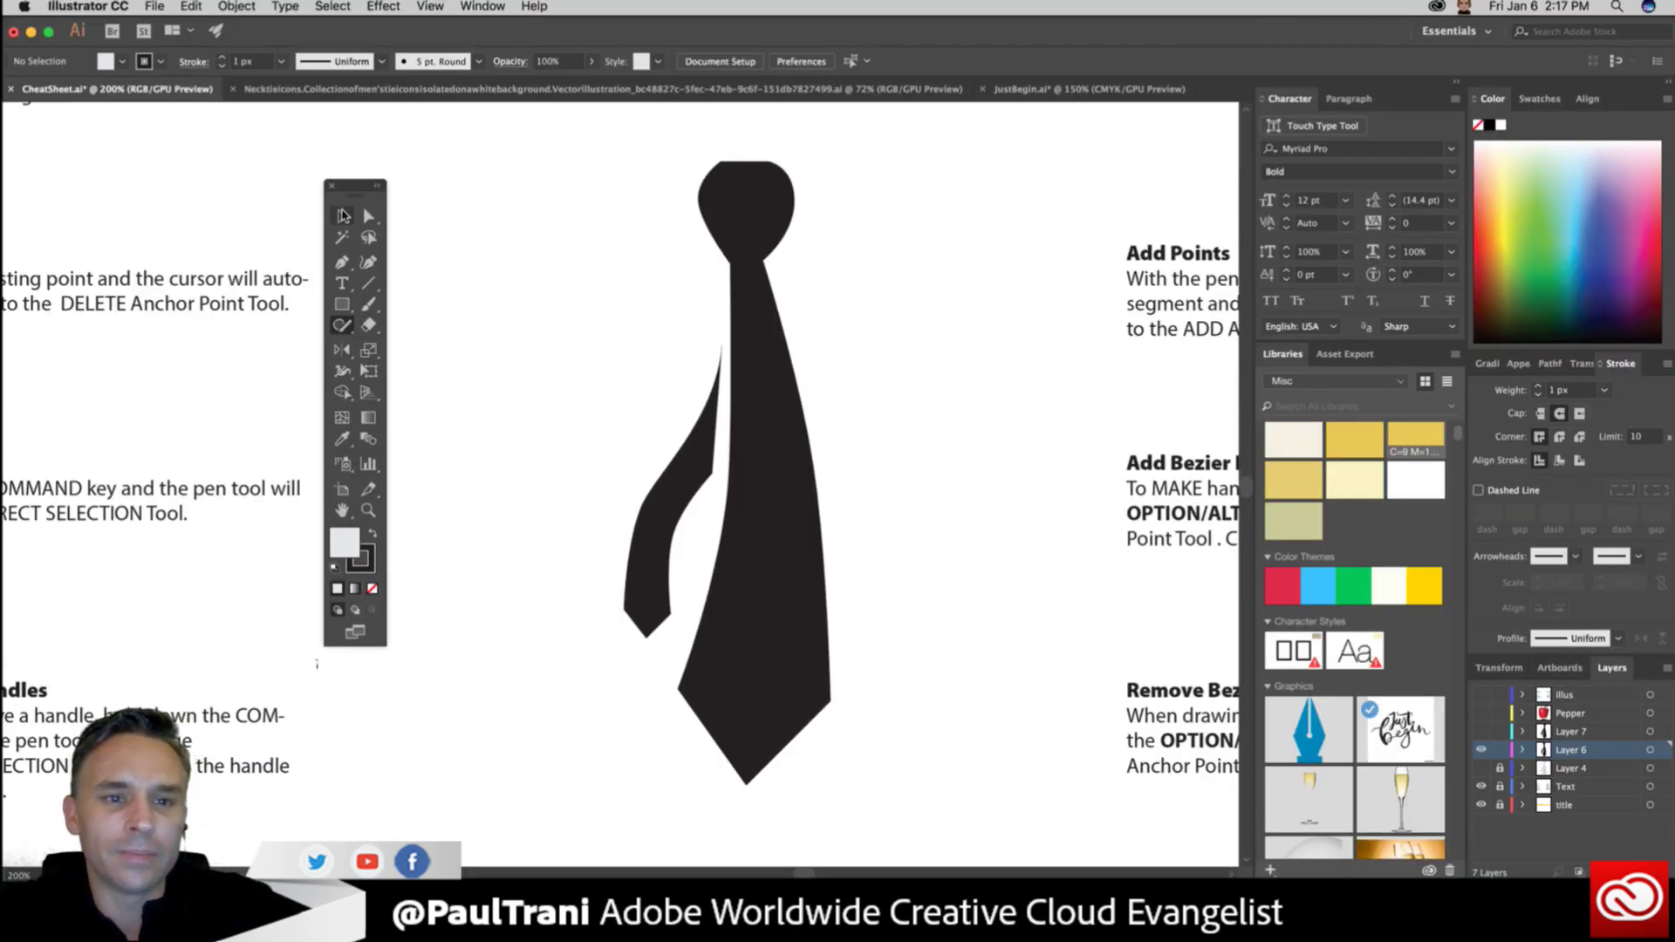
click(342, 215)
click(790, 384)
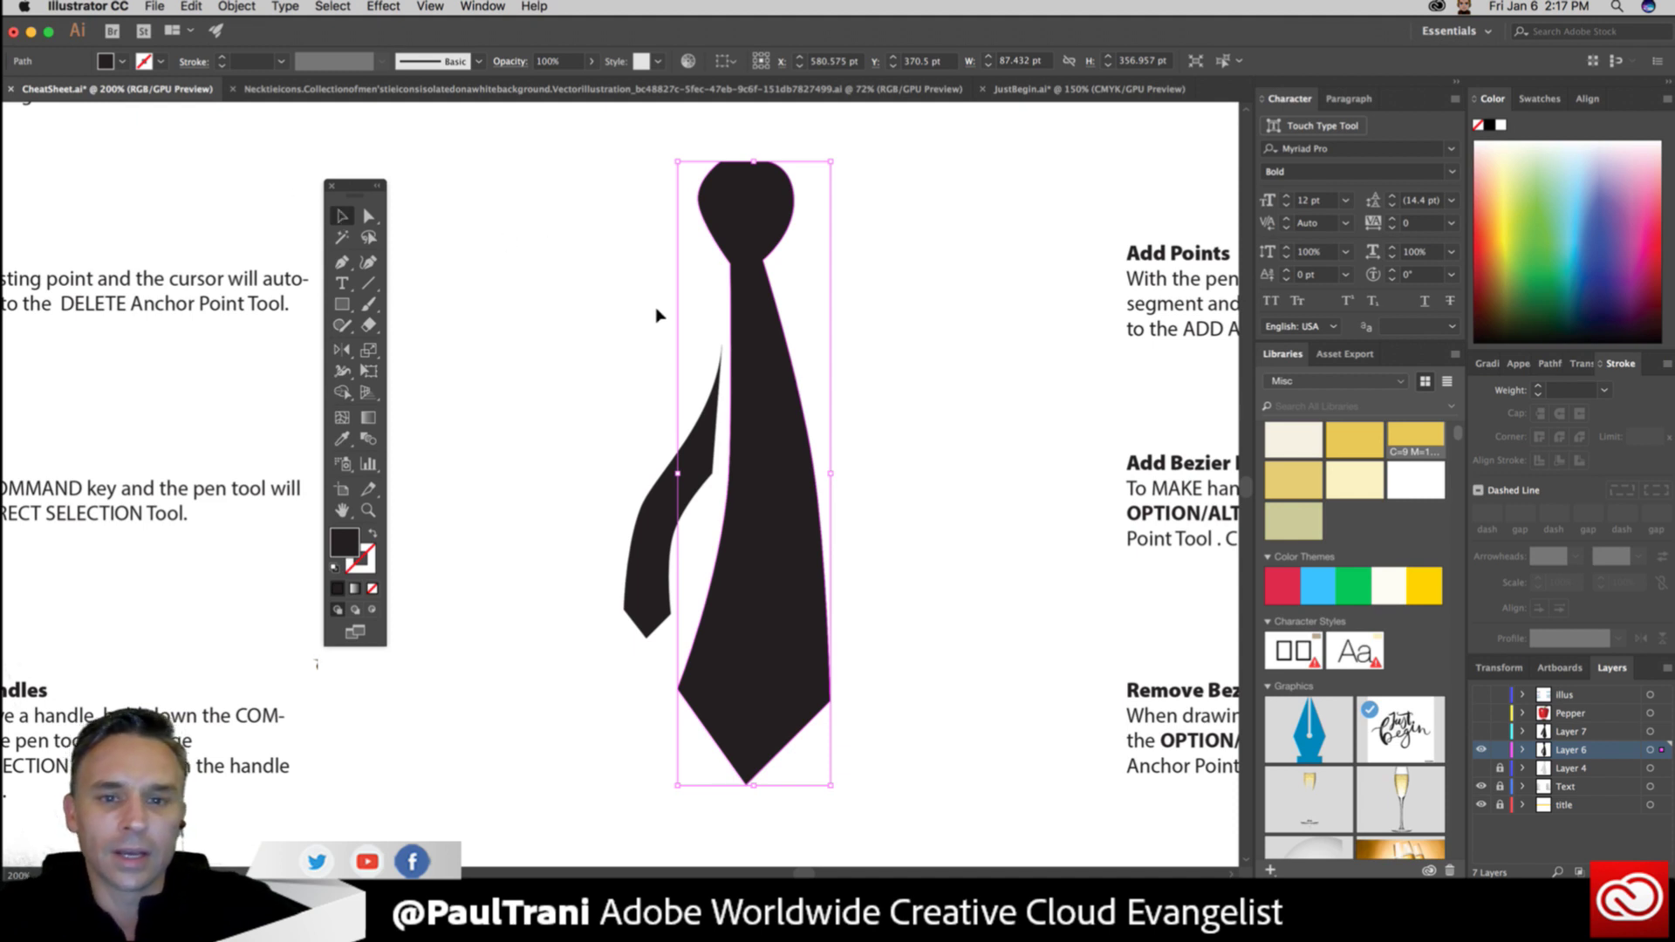
click(565, 363)
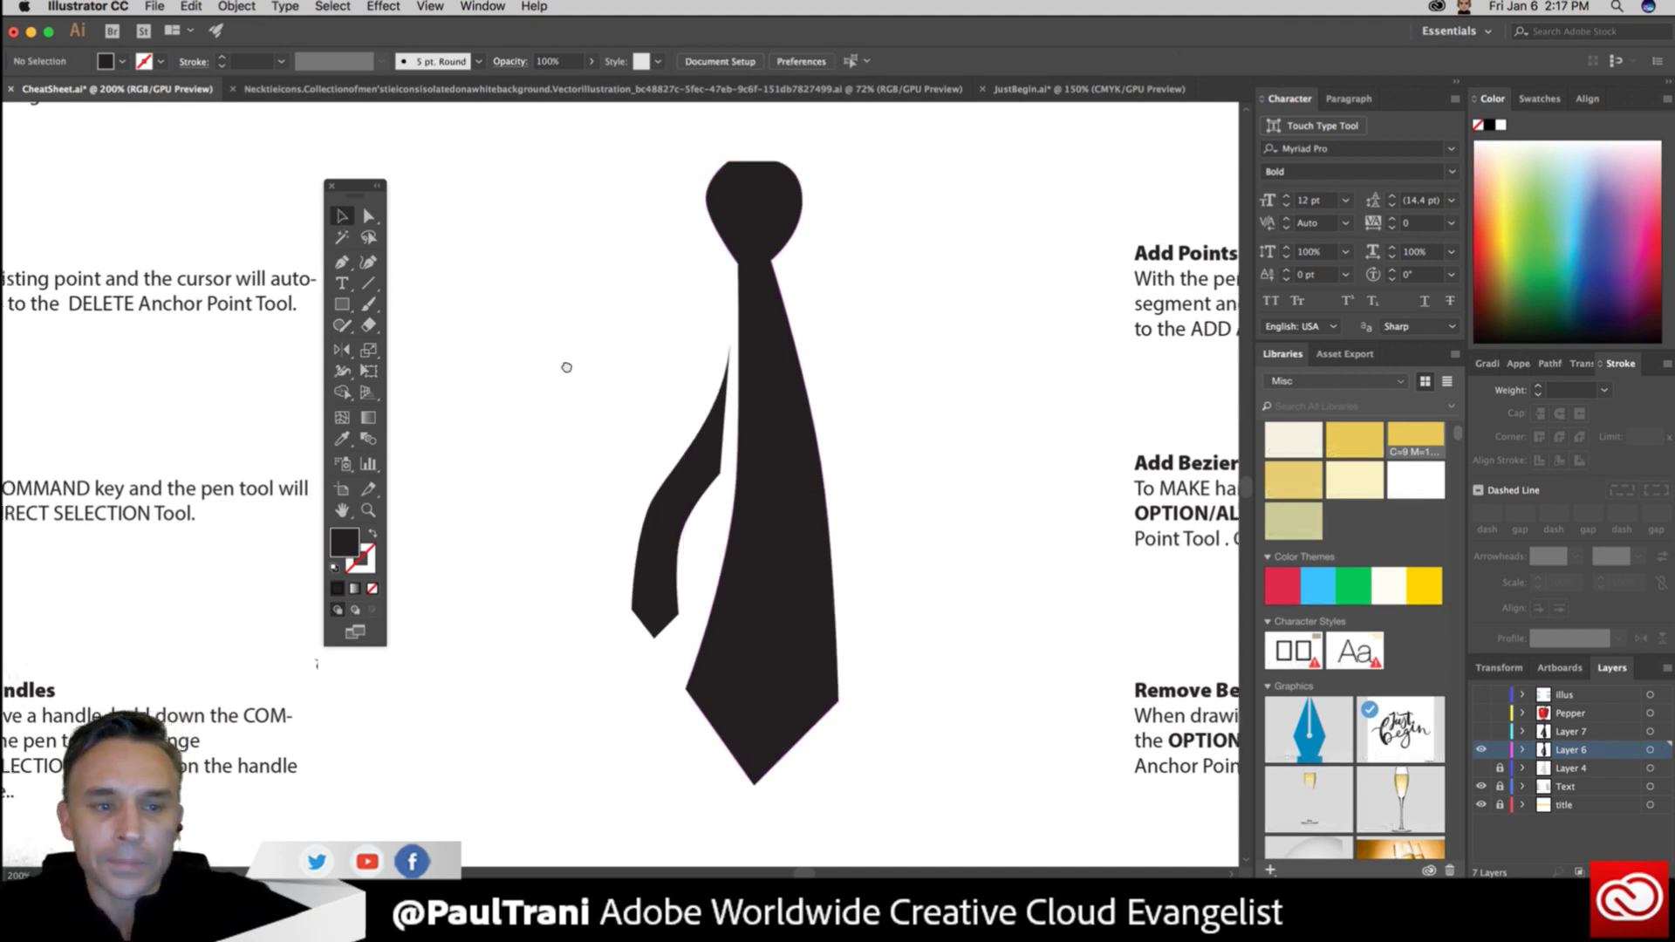
drag(564, 363, 882, 276)
drag(457, 247, 104, 308)
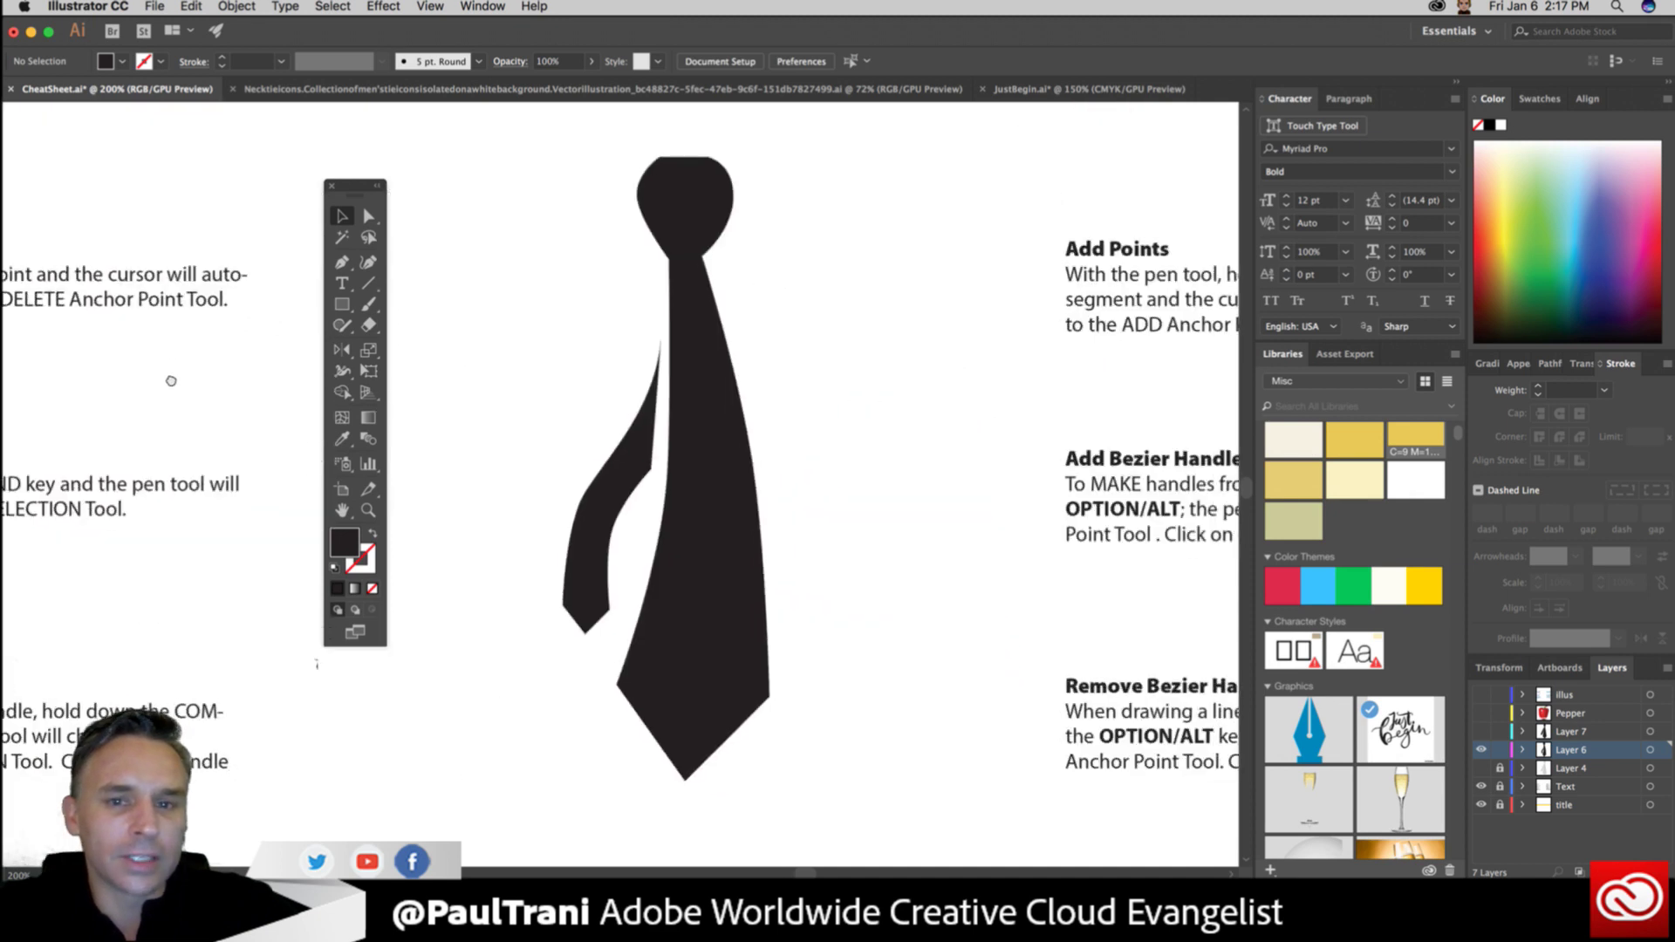
Hide the black tie on Layer 6, show the grey tie template on Layer 4, and add a new layer above it.
click(1480, 749)
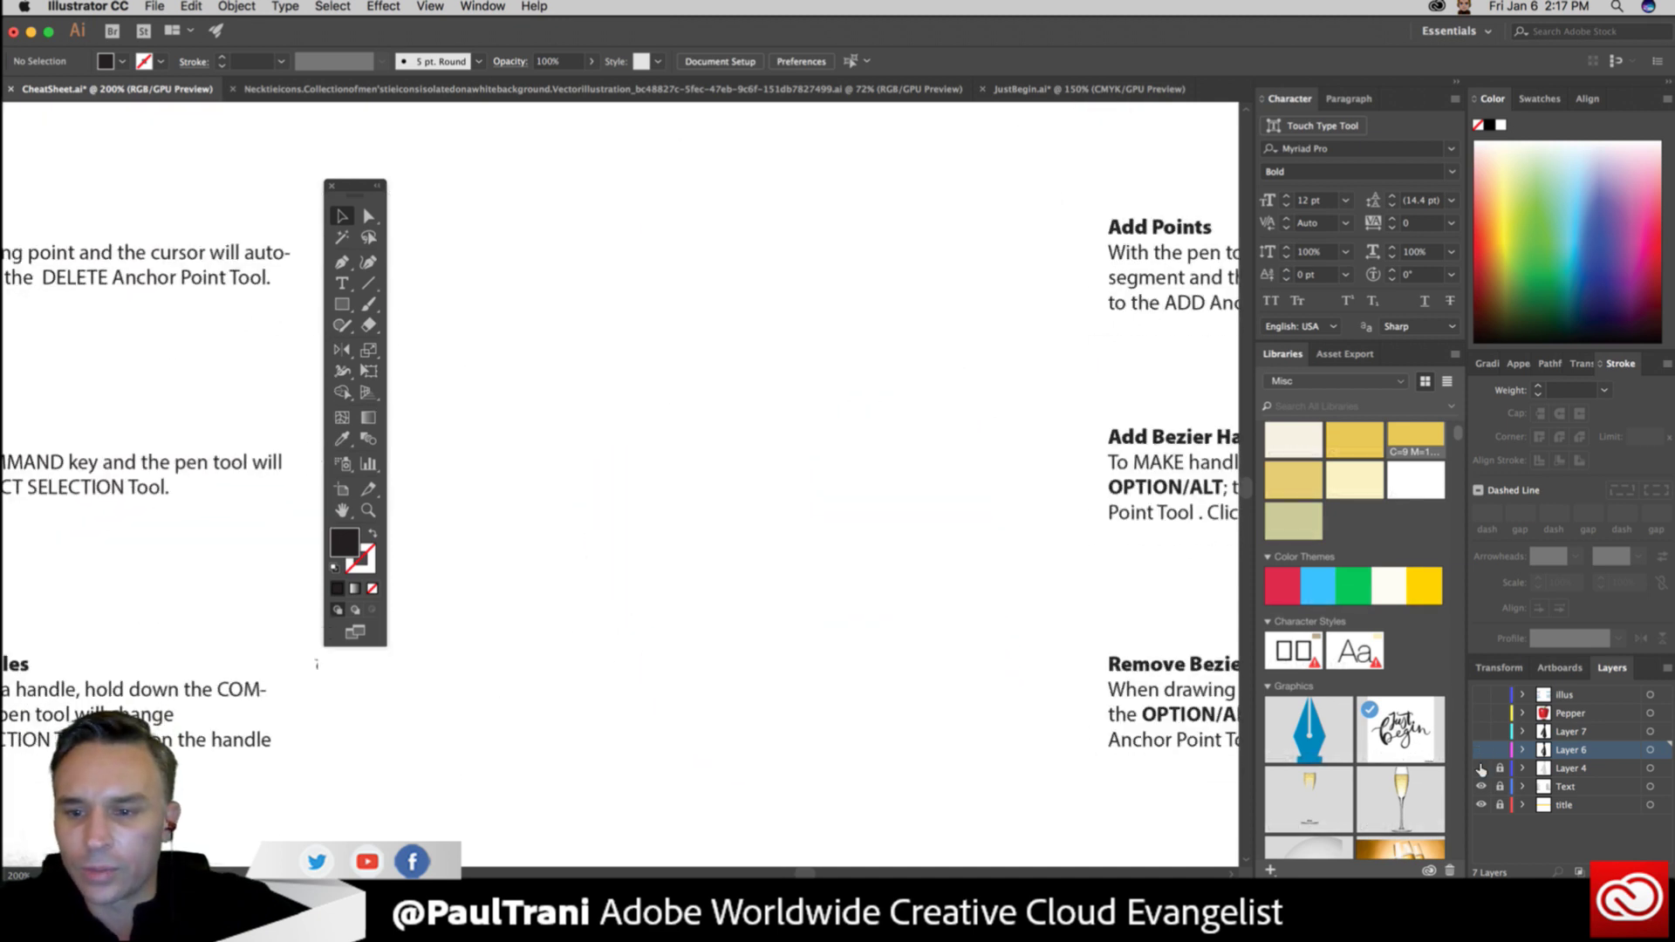
click(1481, 768)
click(1576, 769)
key(super+l)
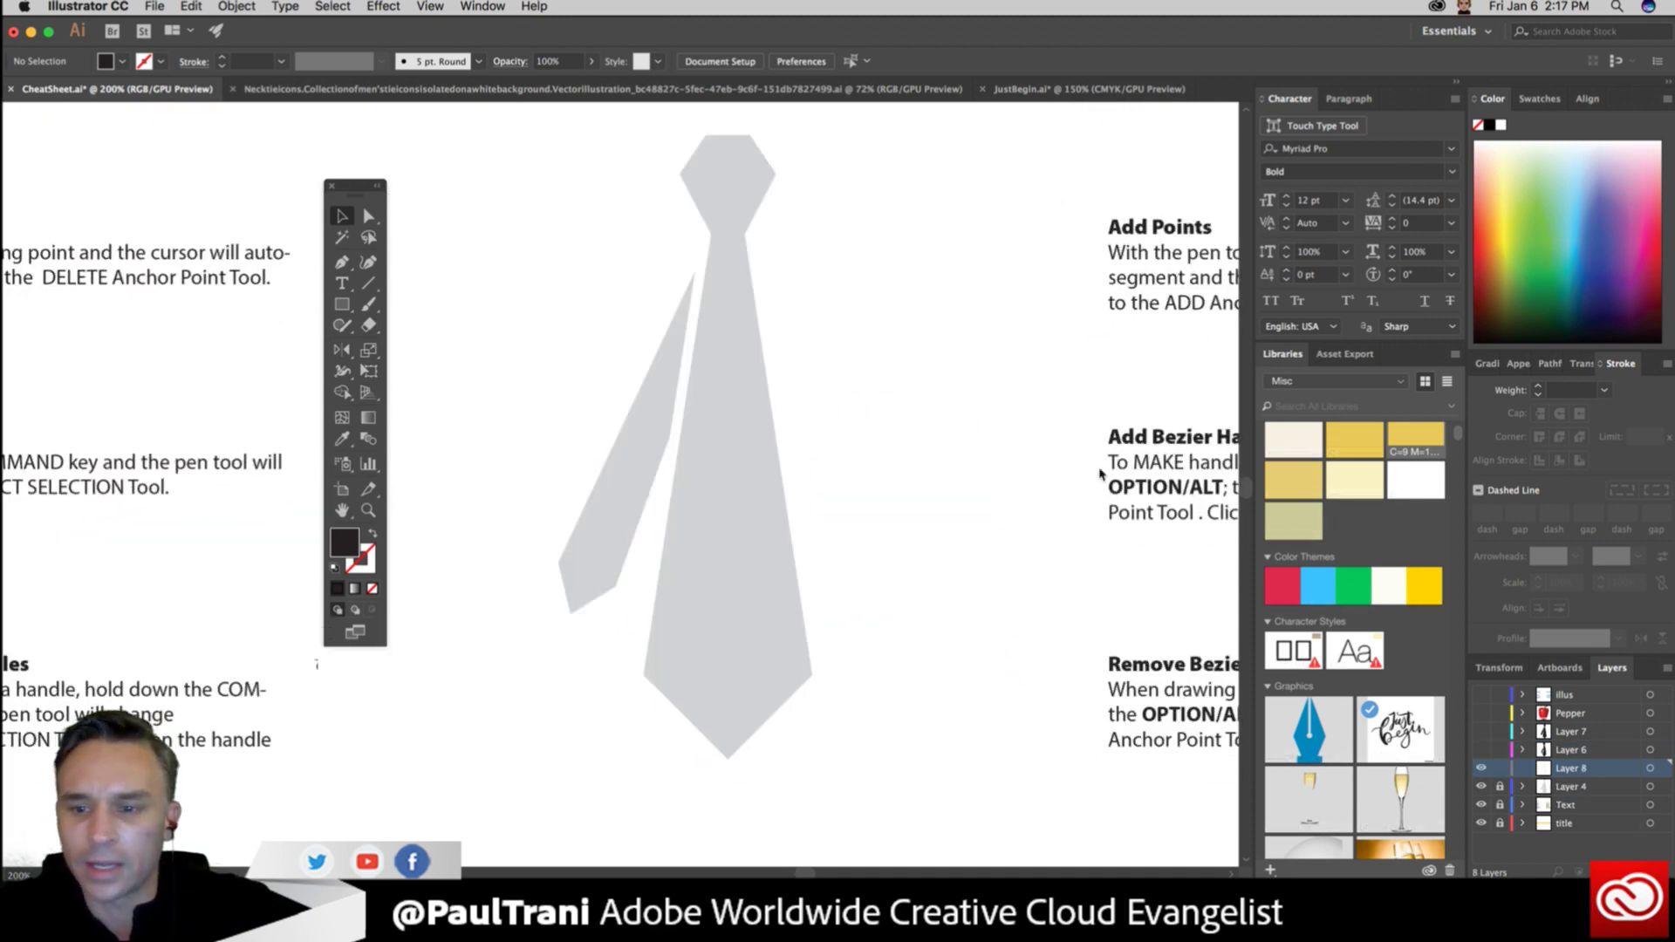
Trace the top and right side of the template's knot down to the neck with the Pen tool.
click(345, 262)
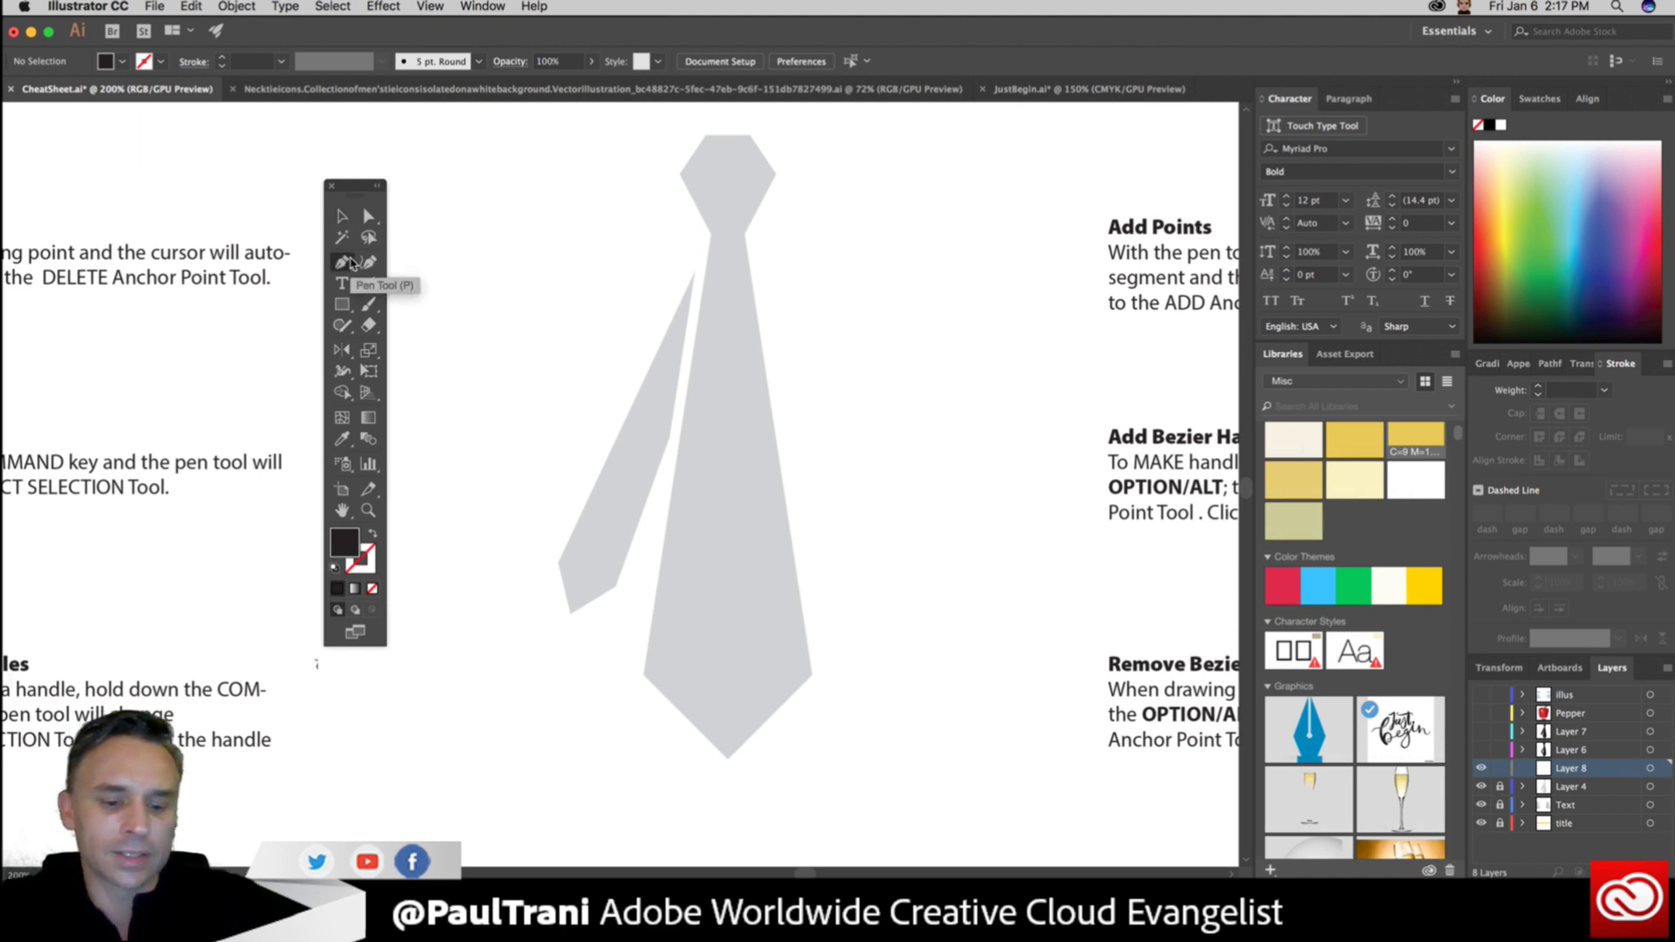
key(super+equal)
scroll(589, 460, up, 3)
scroll(589, 461, down, 2)
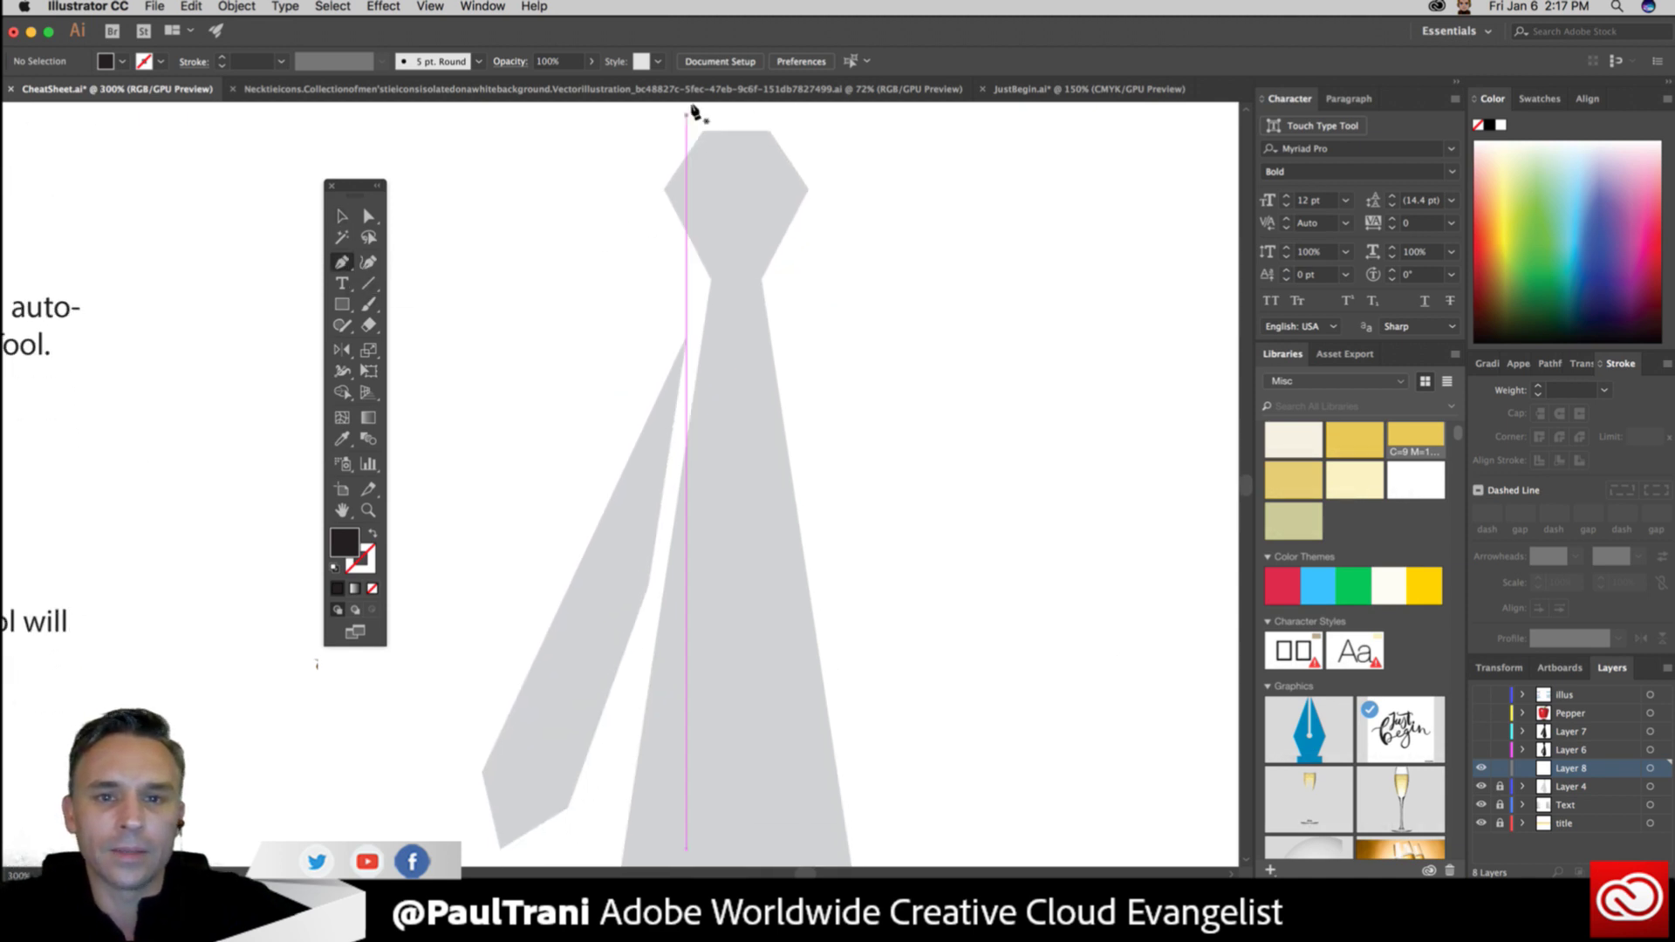
click(703, 131)
drag(771, 129, 766, 269)
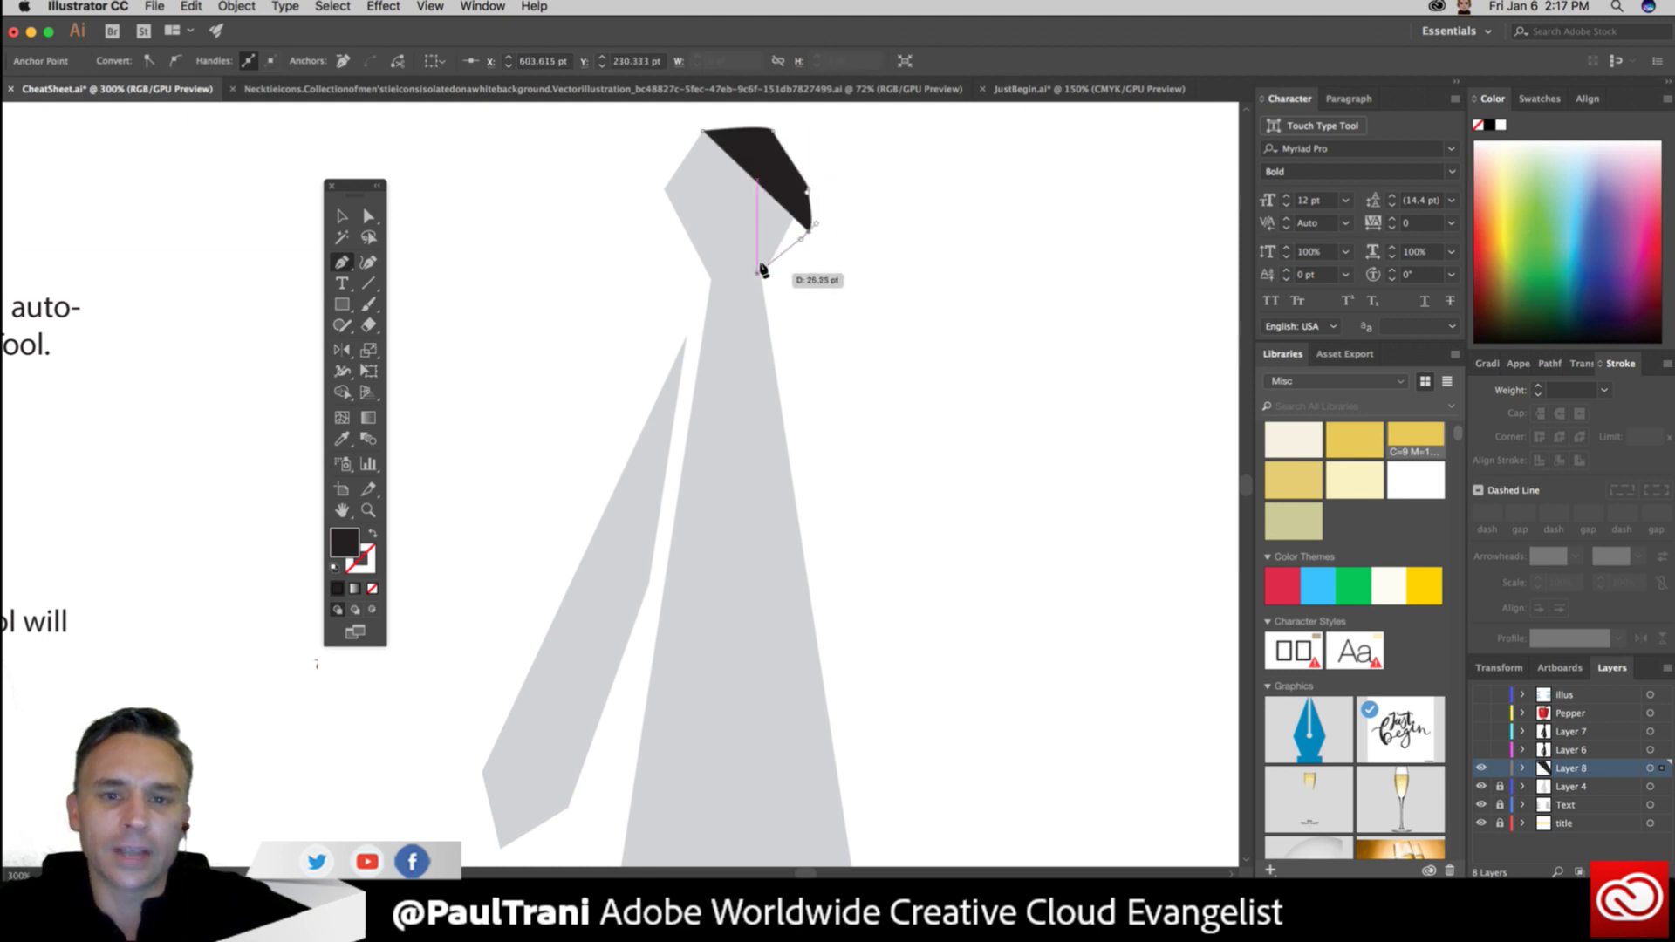
click(757, 272)
Continue the path with a curve along the tie's right edge to the lower-right corner and on to the bottom tip.
drag(848, 633, 879, 762)
scroll(878, 762, down, 7)
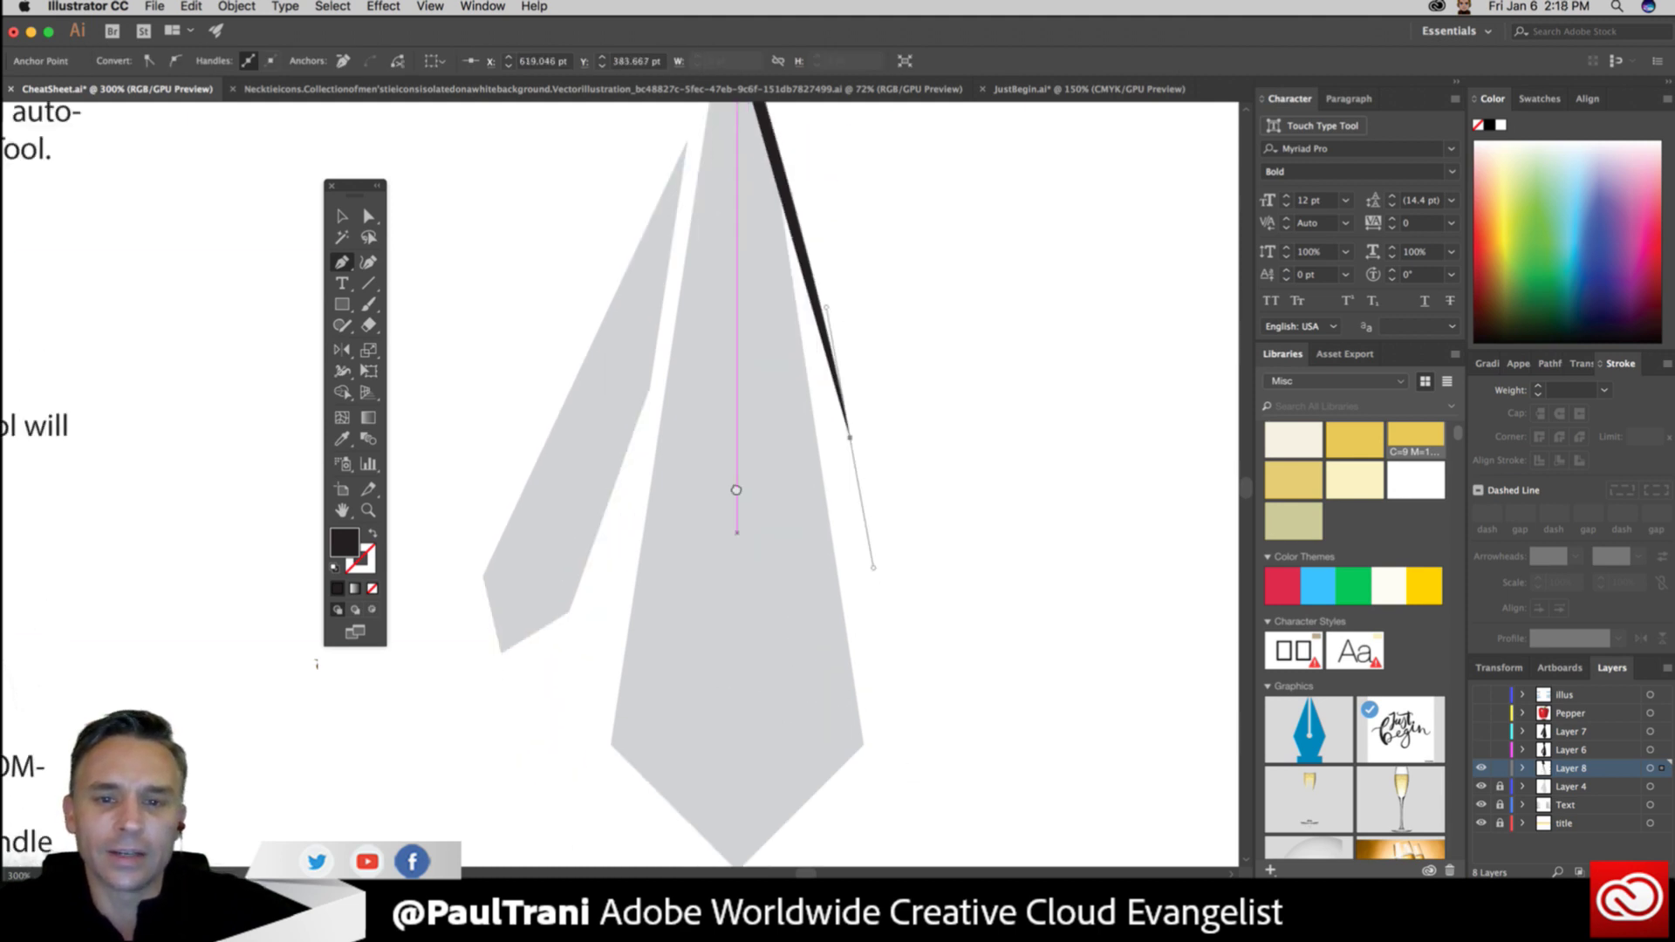
click(868, 703)
click(746, 838)
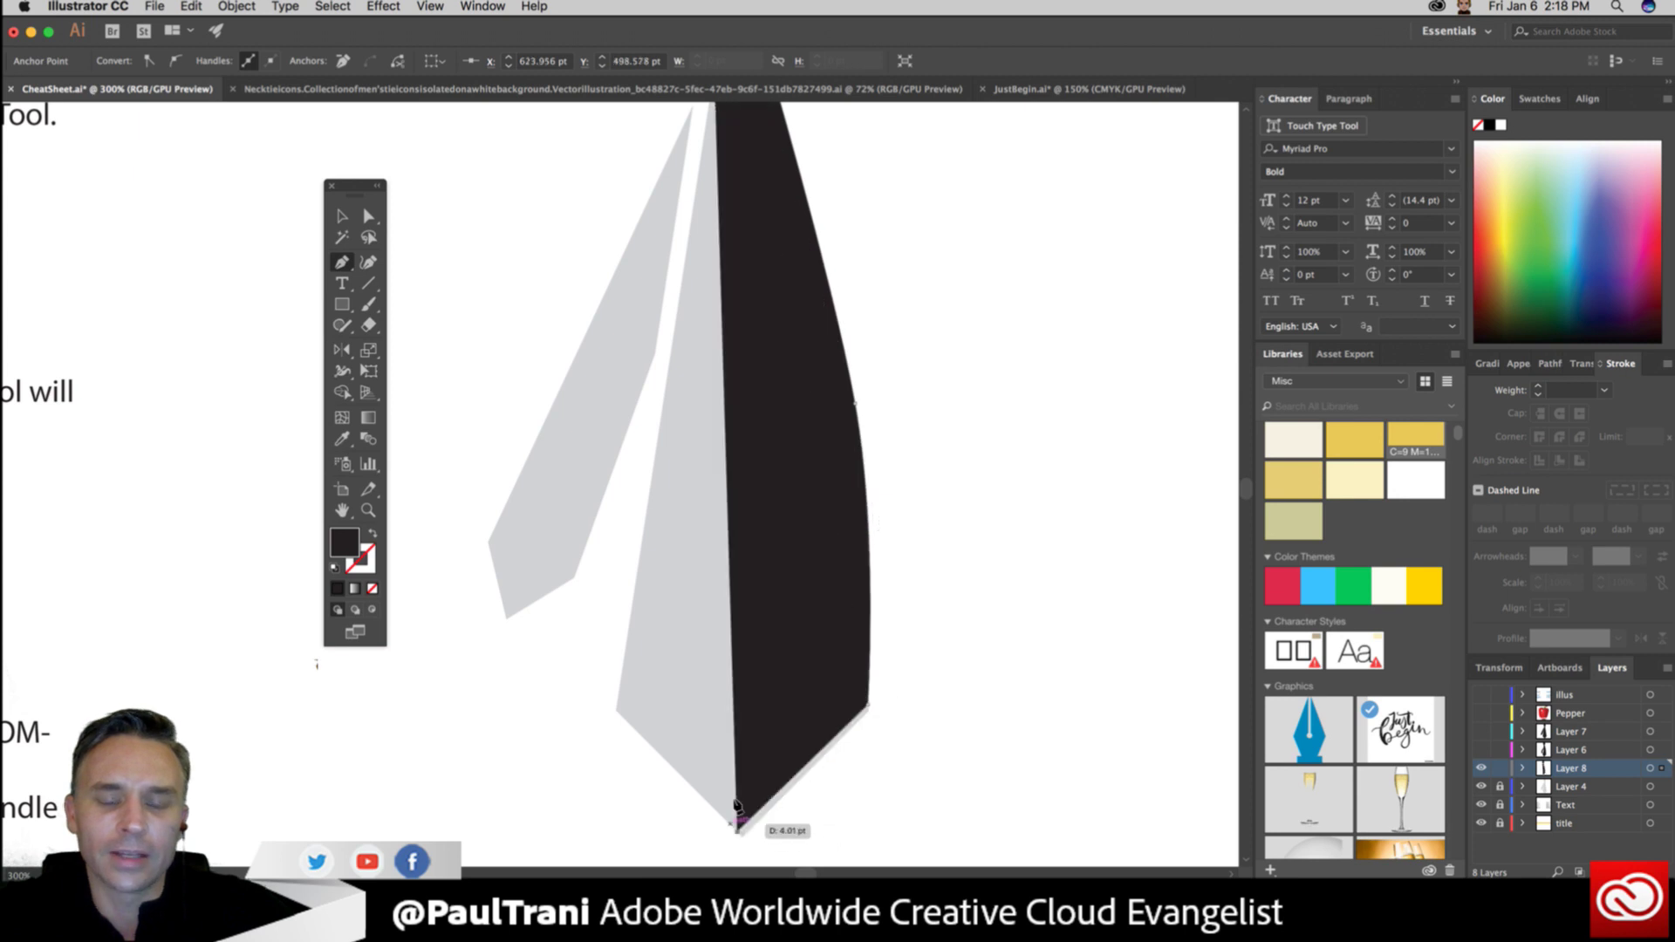
Delete the extra anchor on the knot's right side and add an anchor midway along its lower-right edge.
scroll(762, 549, up, 10)
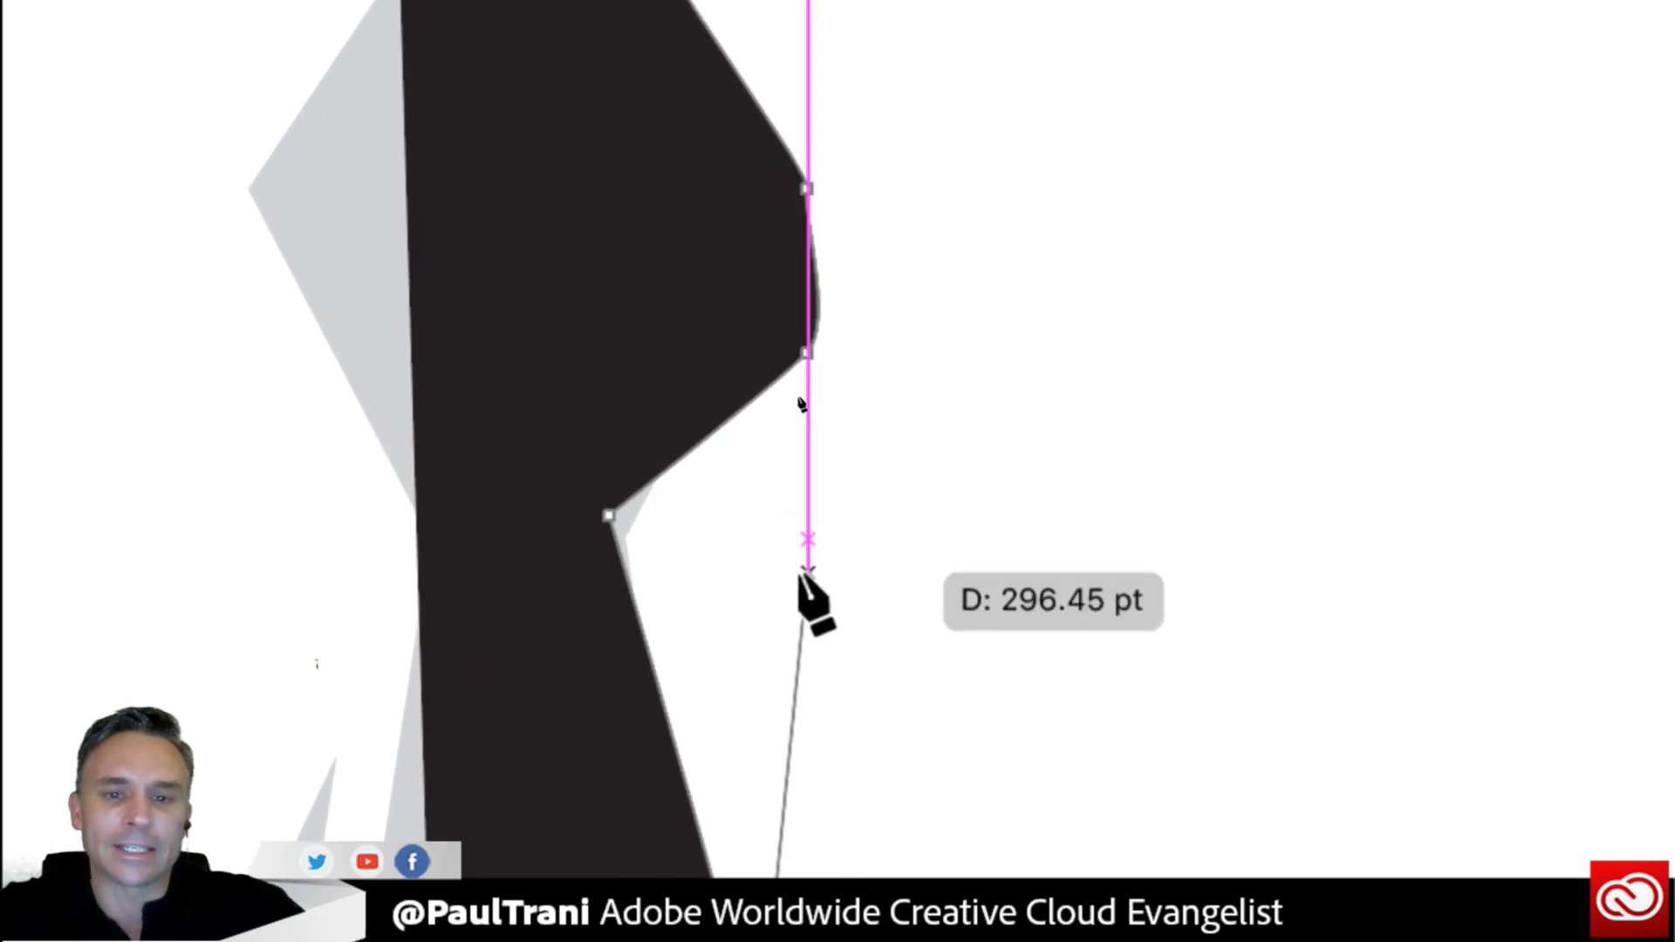
click(804, 347)
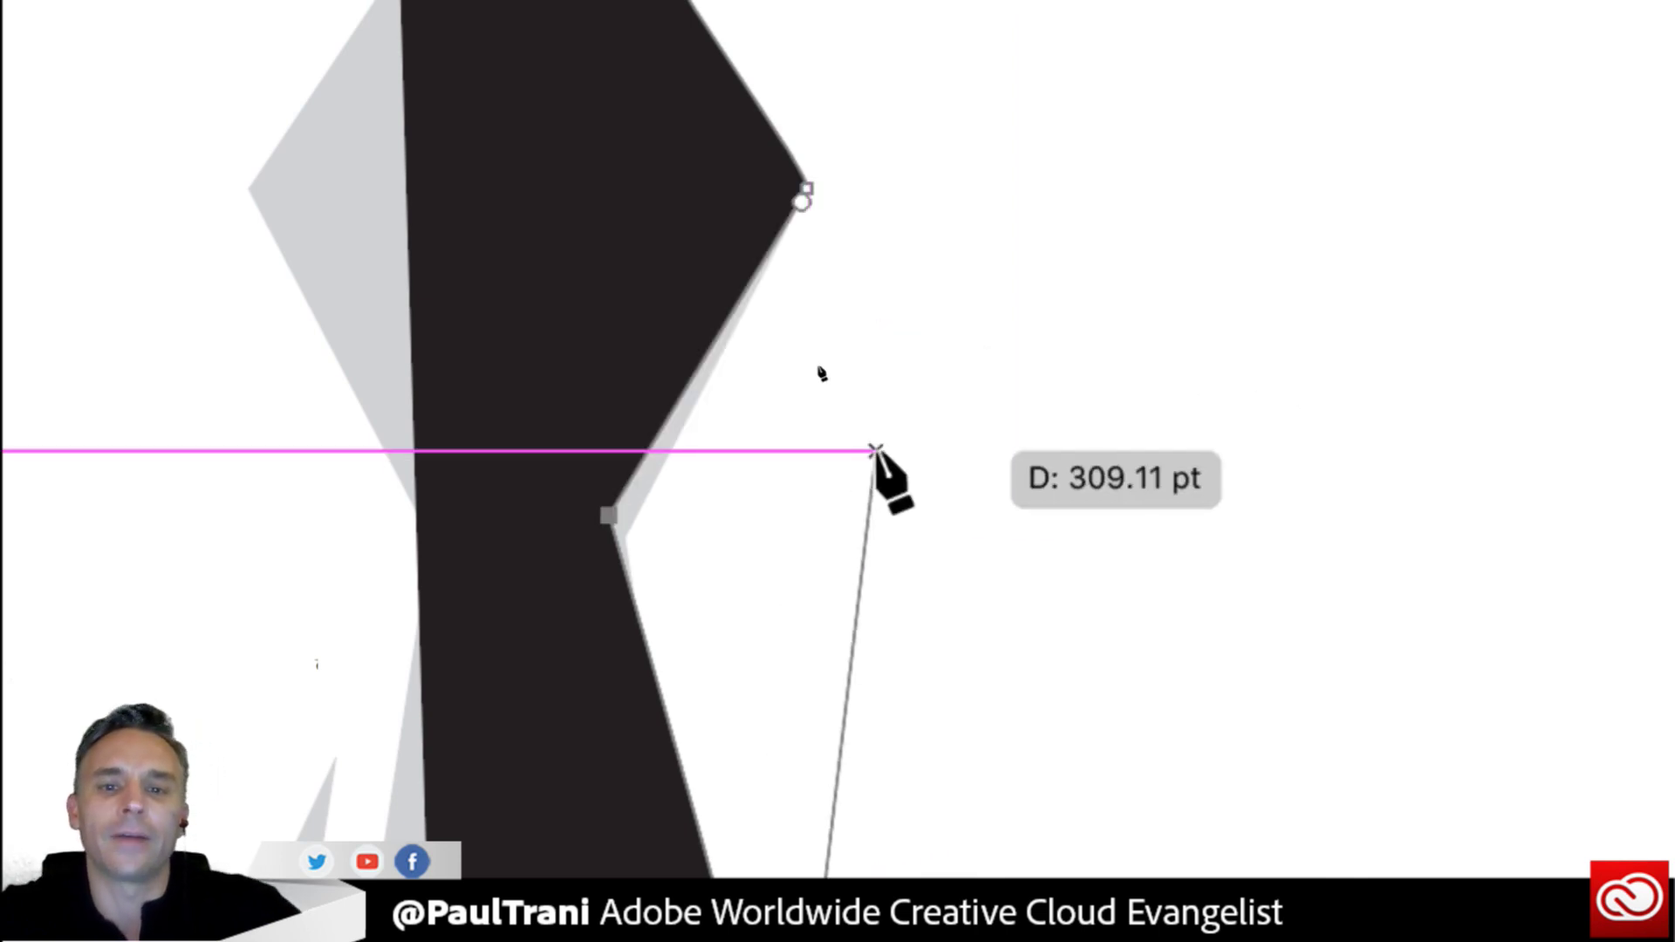
click(713, 345)
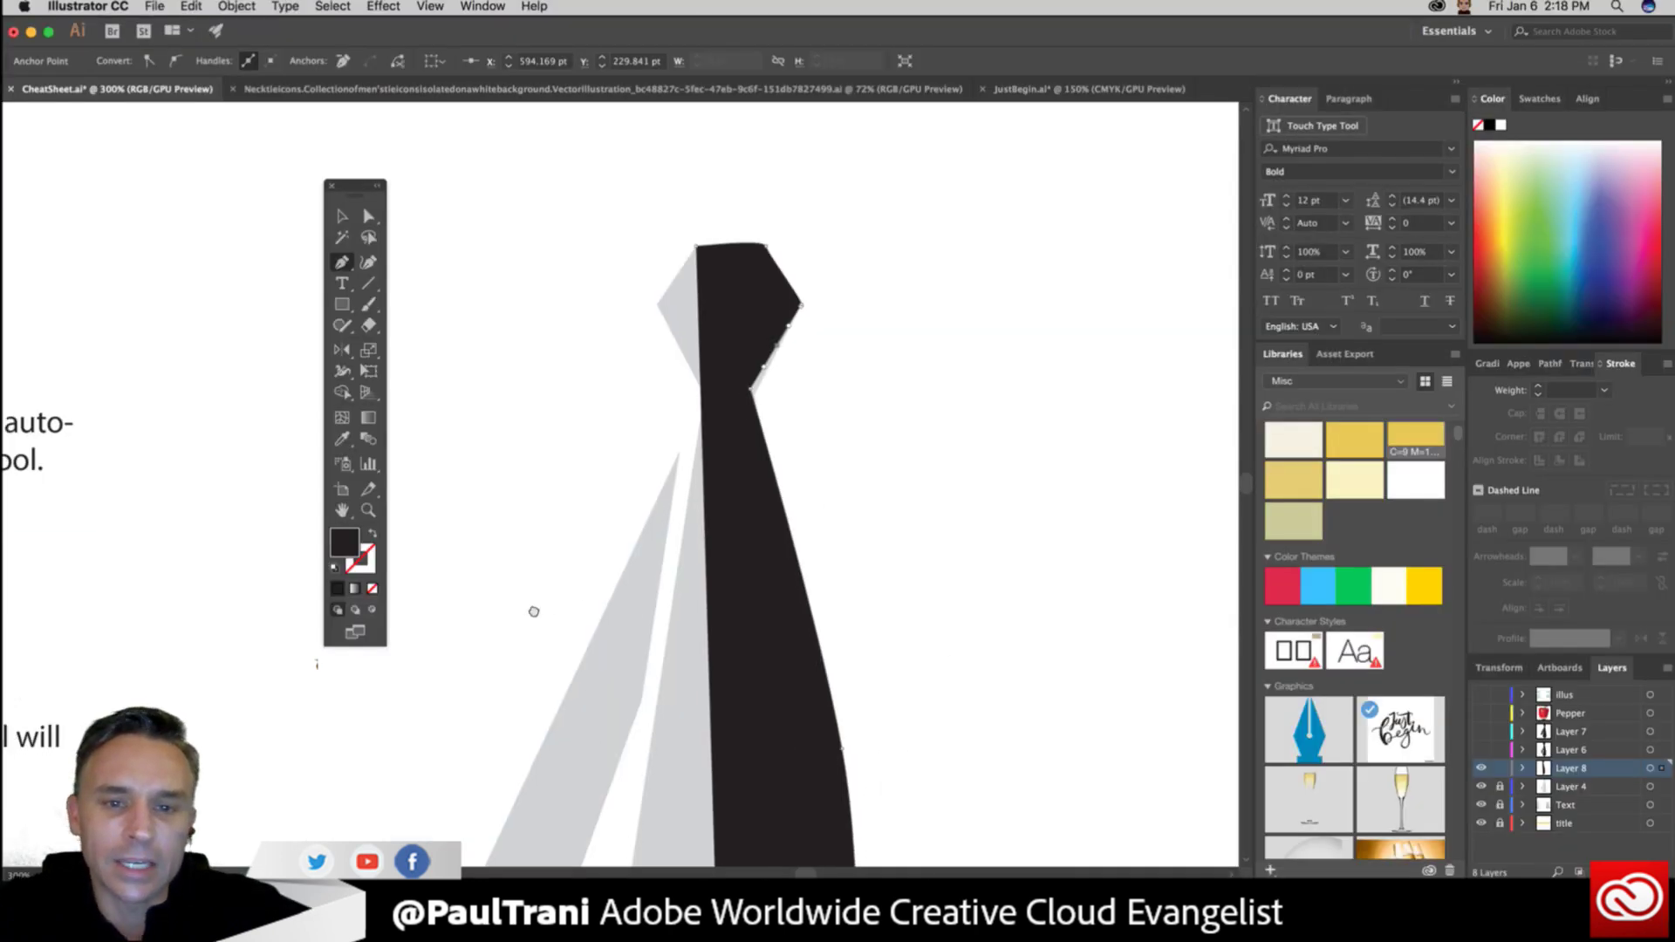
Extend the path from the bottom tip around the lower-left corner and up the tie's curved left edge to the neck.
drag(534, 612, 610, 258)
alt+click(686, 699)
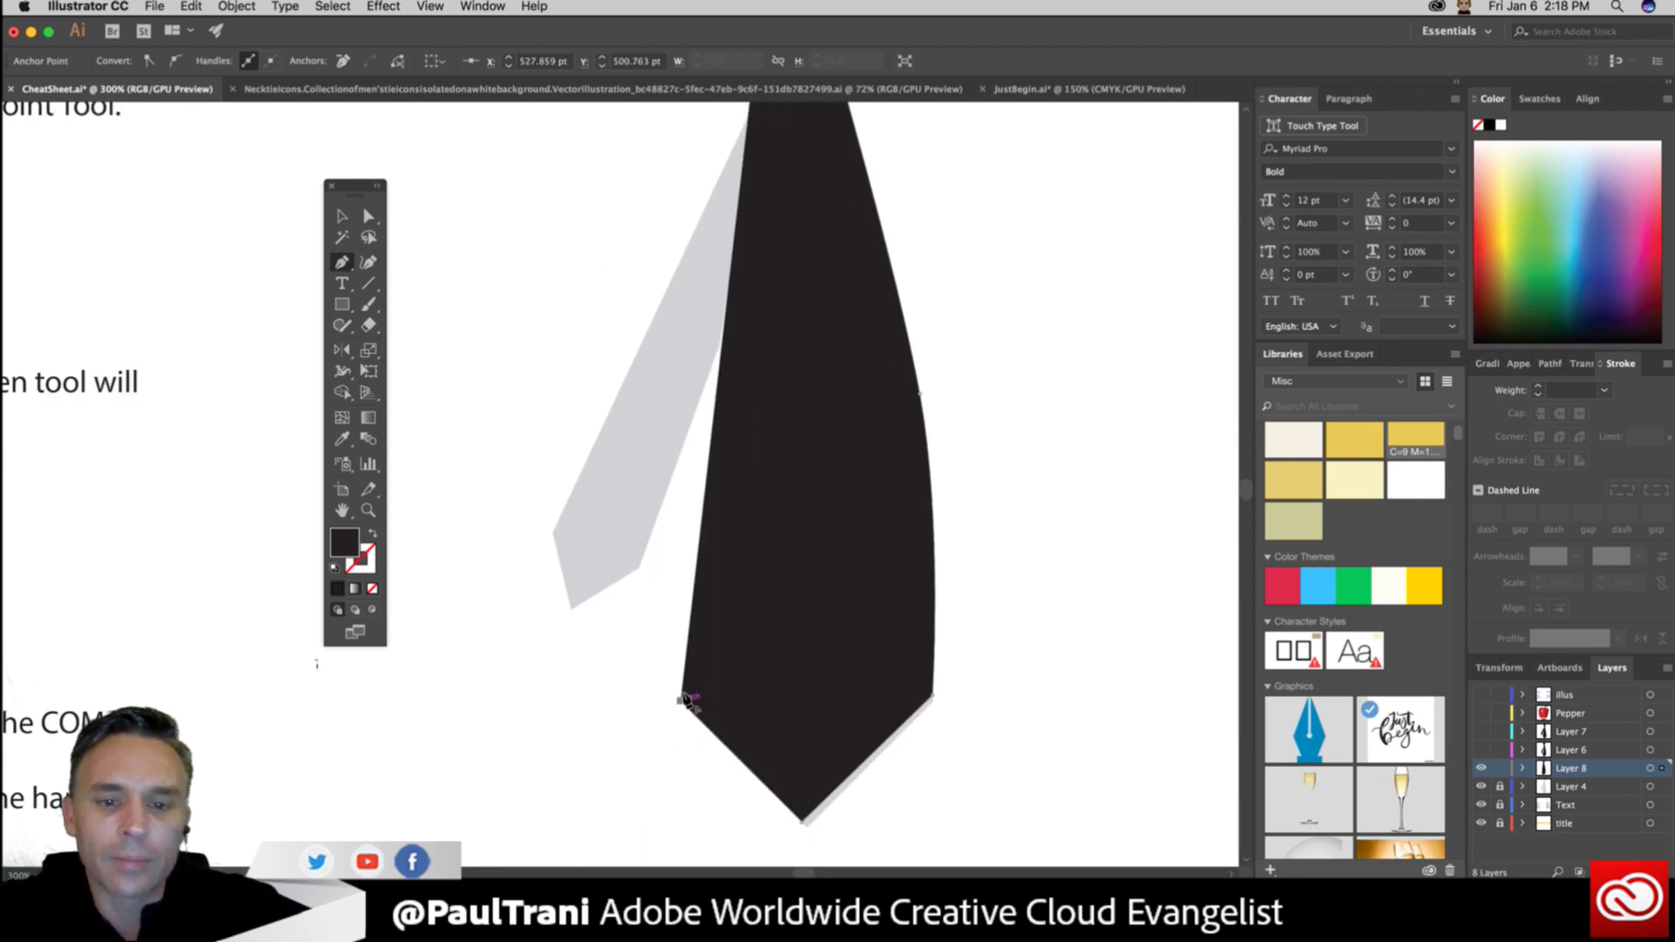
mouse_move(686, 699)
mouse_down()
mouse_move(618, 597)
mouse_move(677, 678)
mouse_up()
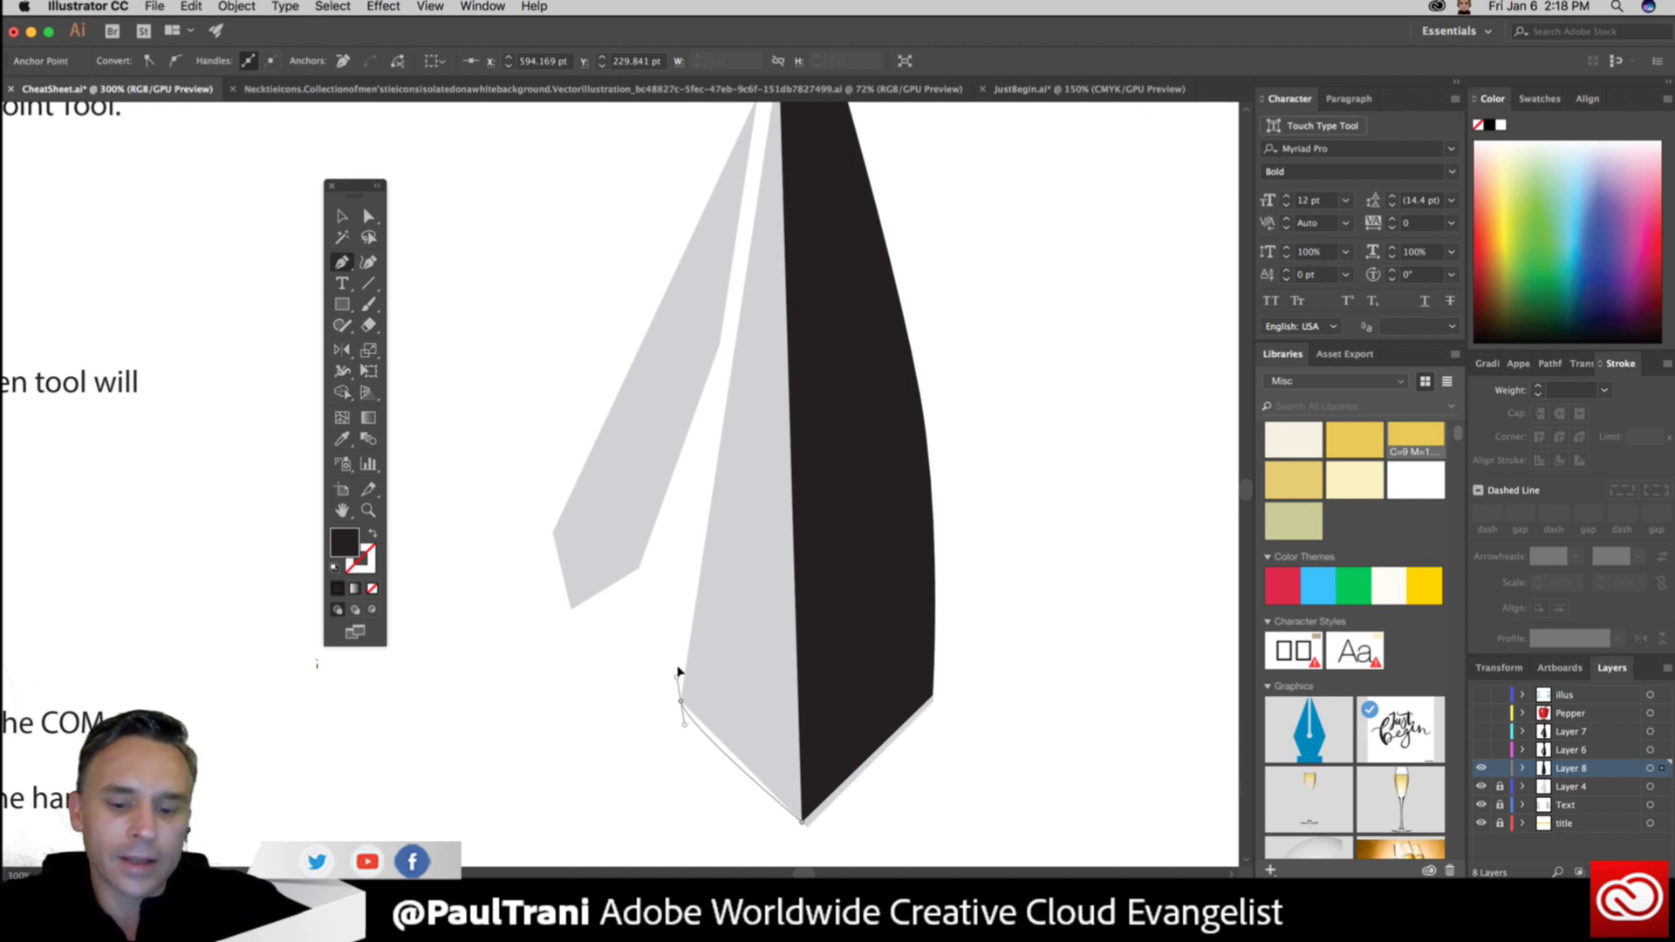
mouse_move(677, 670)
mouse_down()
mouse_move(666, 643)
mouse_move(714, 506)
mouse_move(580, 561)
mouse_move(619, 610)
mouse_move(655, 617)
mouse_move(660, 685)
mouse_move(681, 673)
mouse_up()
drag(682, 673, 773, 266)
scroll(750, 261, up, 3)
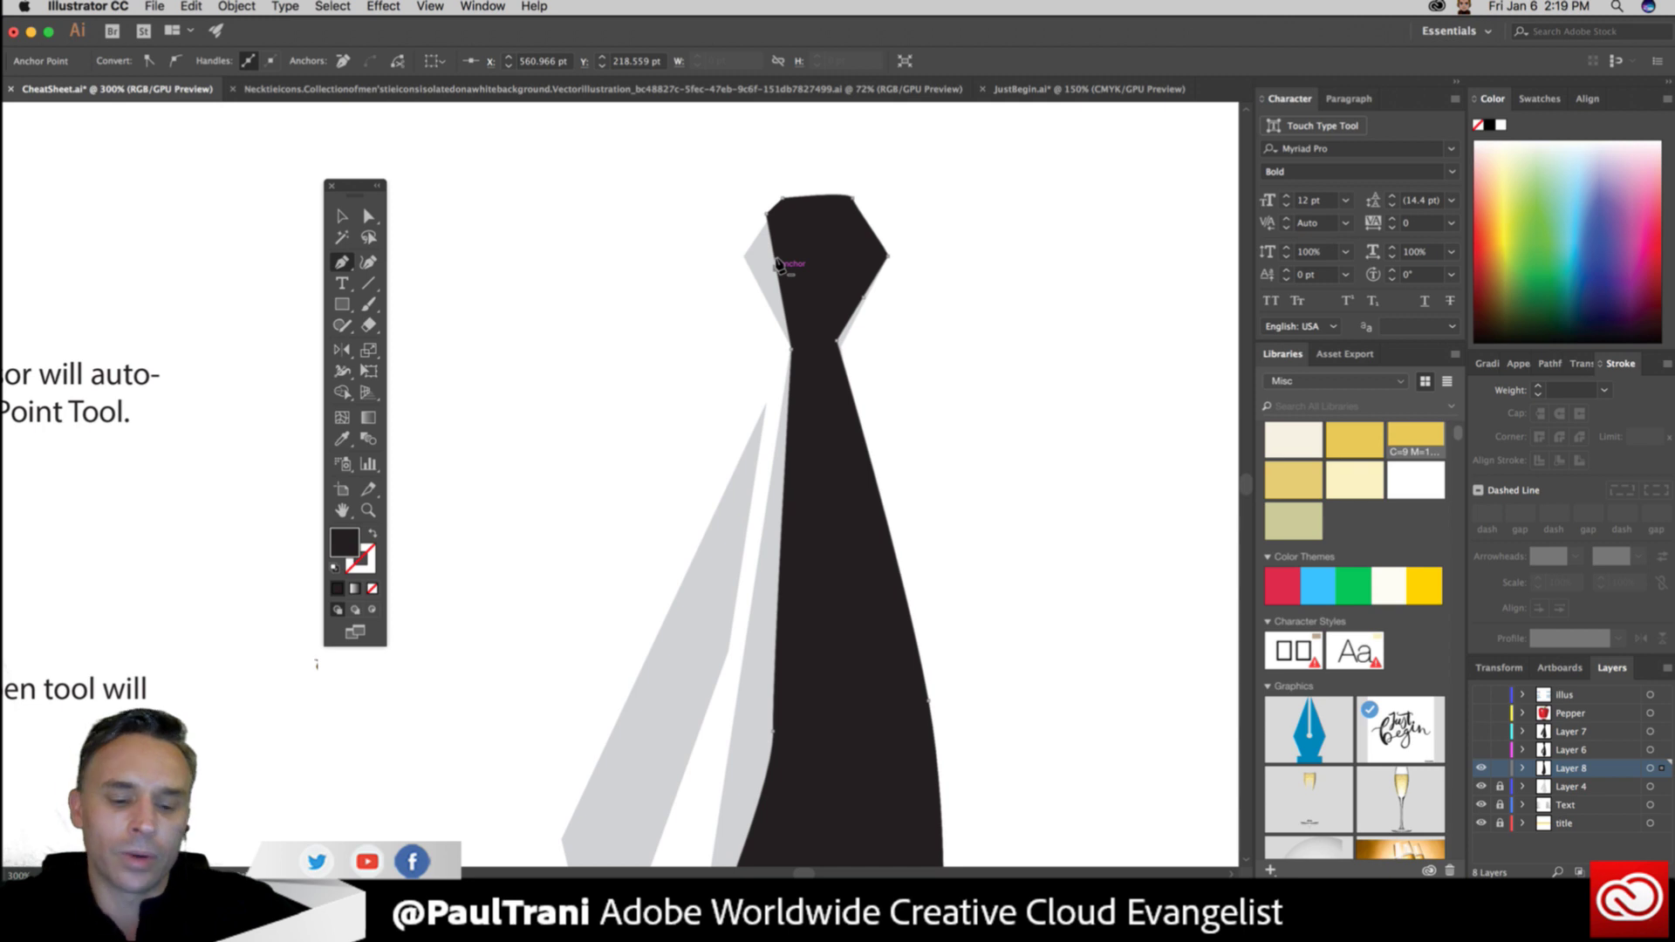
Try tracing the knot's left side while swapping the fill and stroke back and forth, and undo the added anchors.
mouse_move(779, 264)
mouse_down()
mouse_move(733, 258)
mouse_move(748, 257)
mouse_move(706, 346)
mouse_move(467, 476)
mouse_move(732, 282)
mouse_move(797, 268)
mouse_move(838, 171)
mouse_up()
key(shift+x)
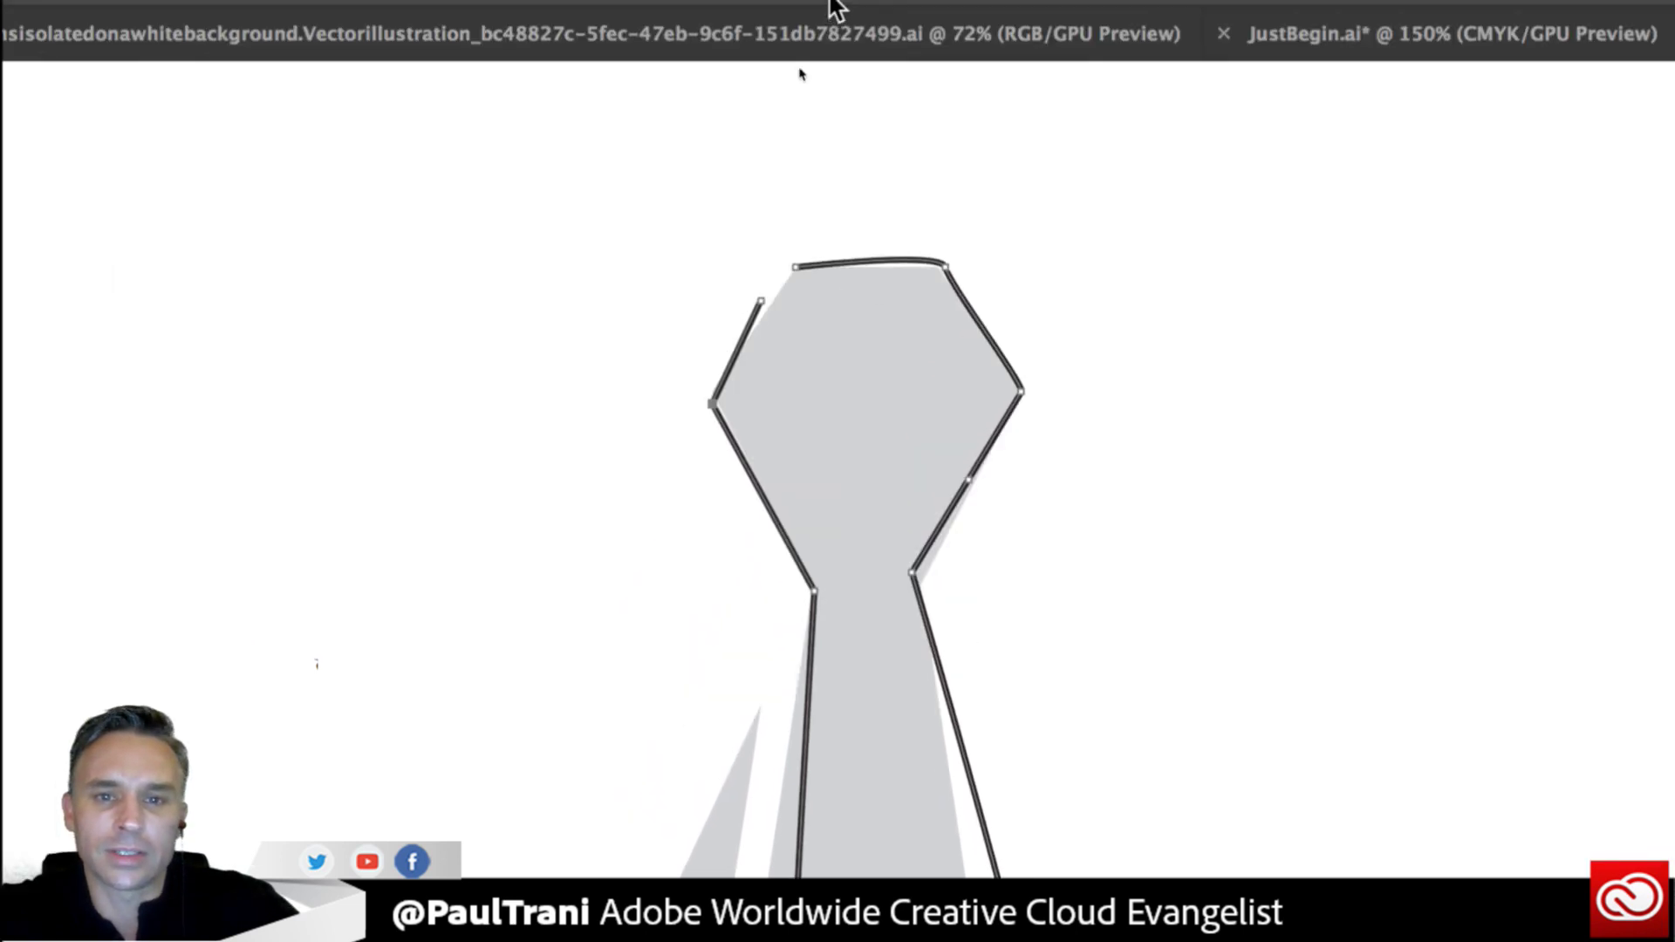
drag(733, 342, 360, 545)
key(shift+x)
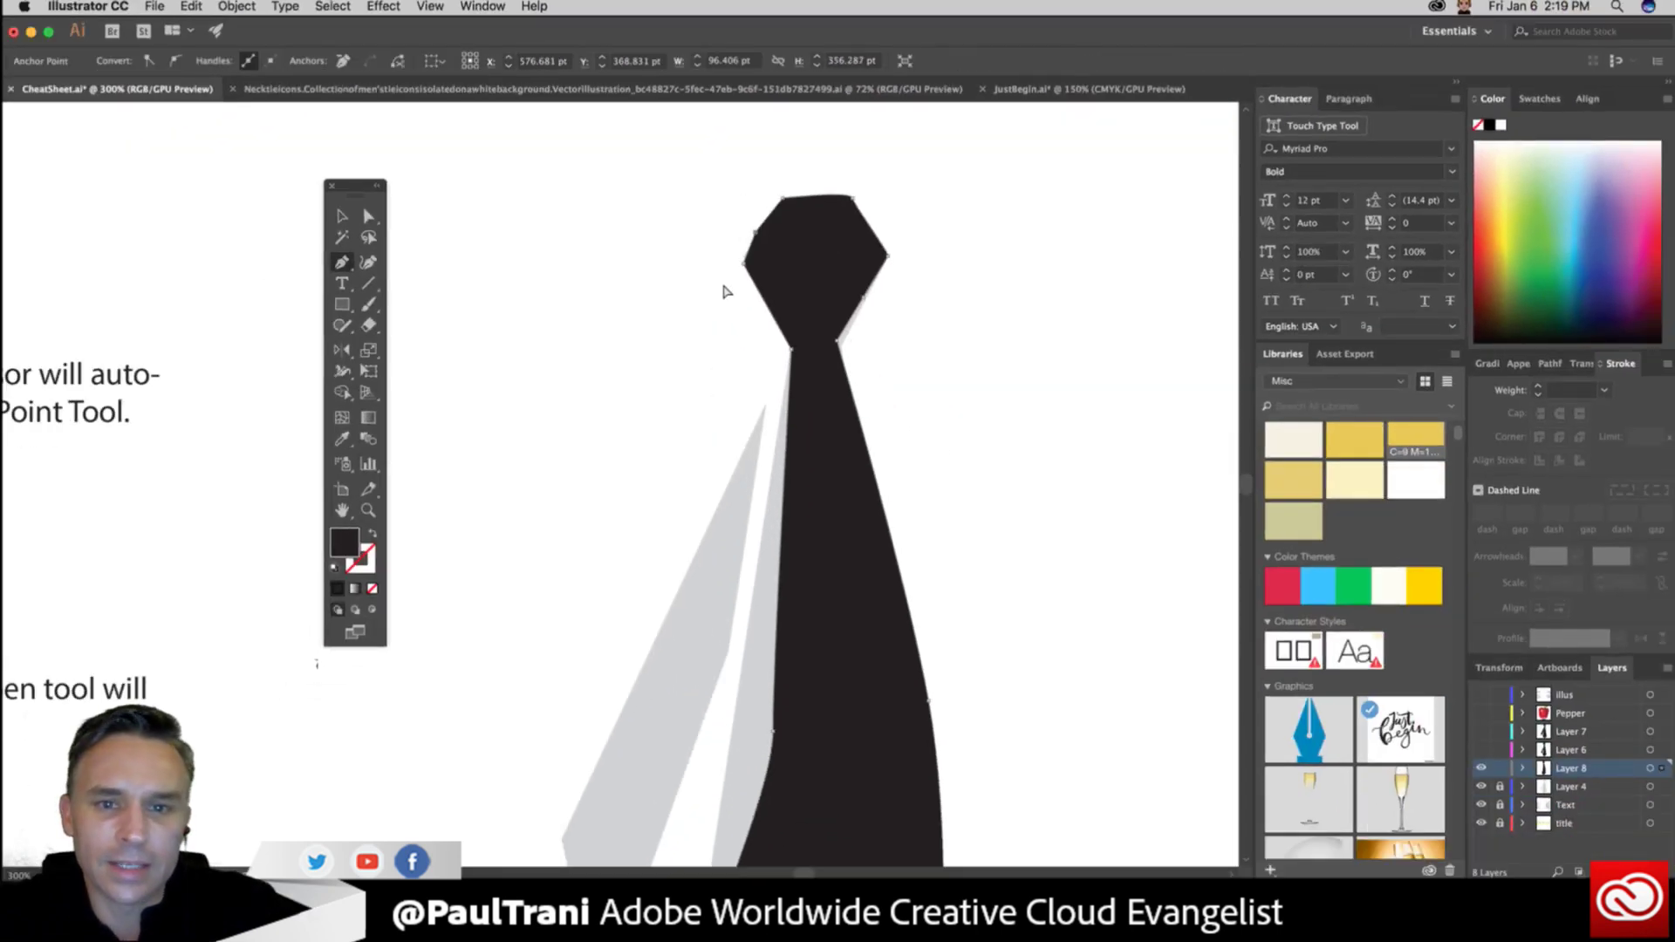
key(super+z)
key(super+z)
Swap the fill and stroke, and trace the knot's lower-left edge with curved anchors up to its left corner.
click(373, 534)
drag(742, 261, 740, 325)
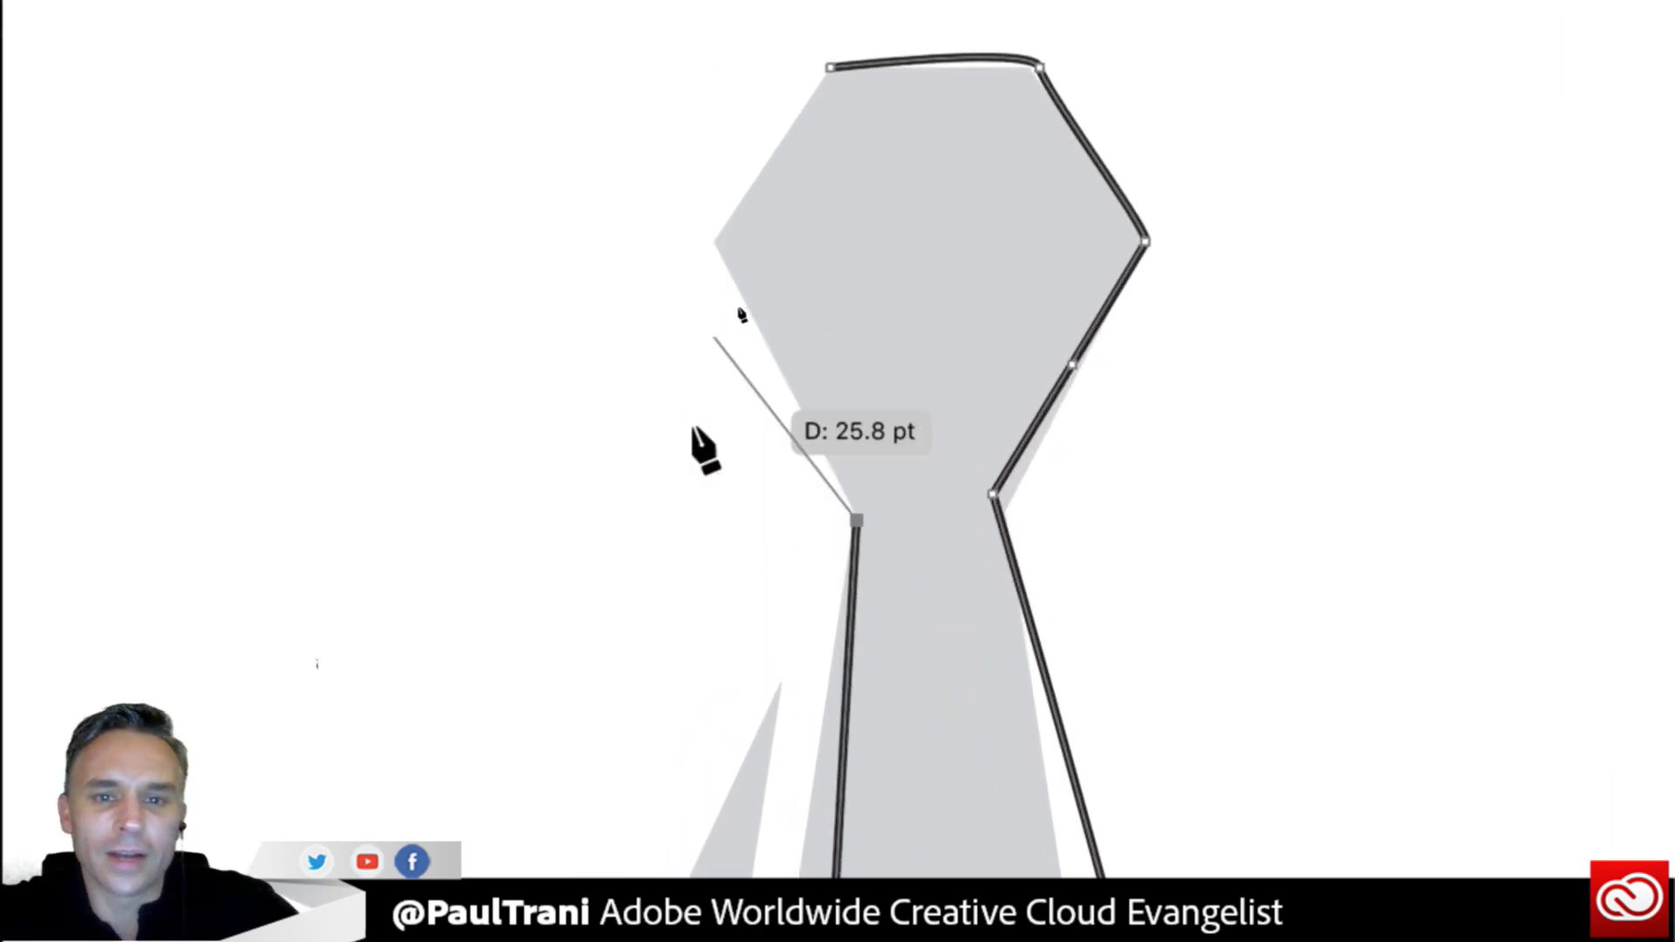
drag(695, 430, 742, 290)
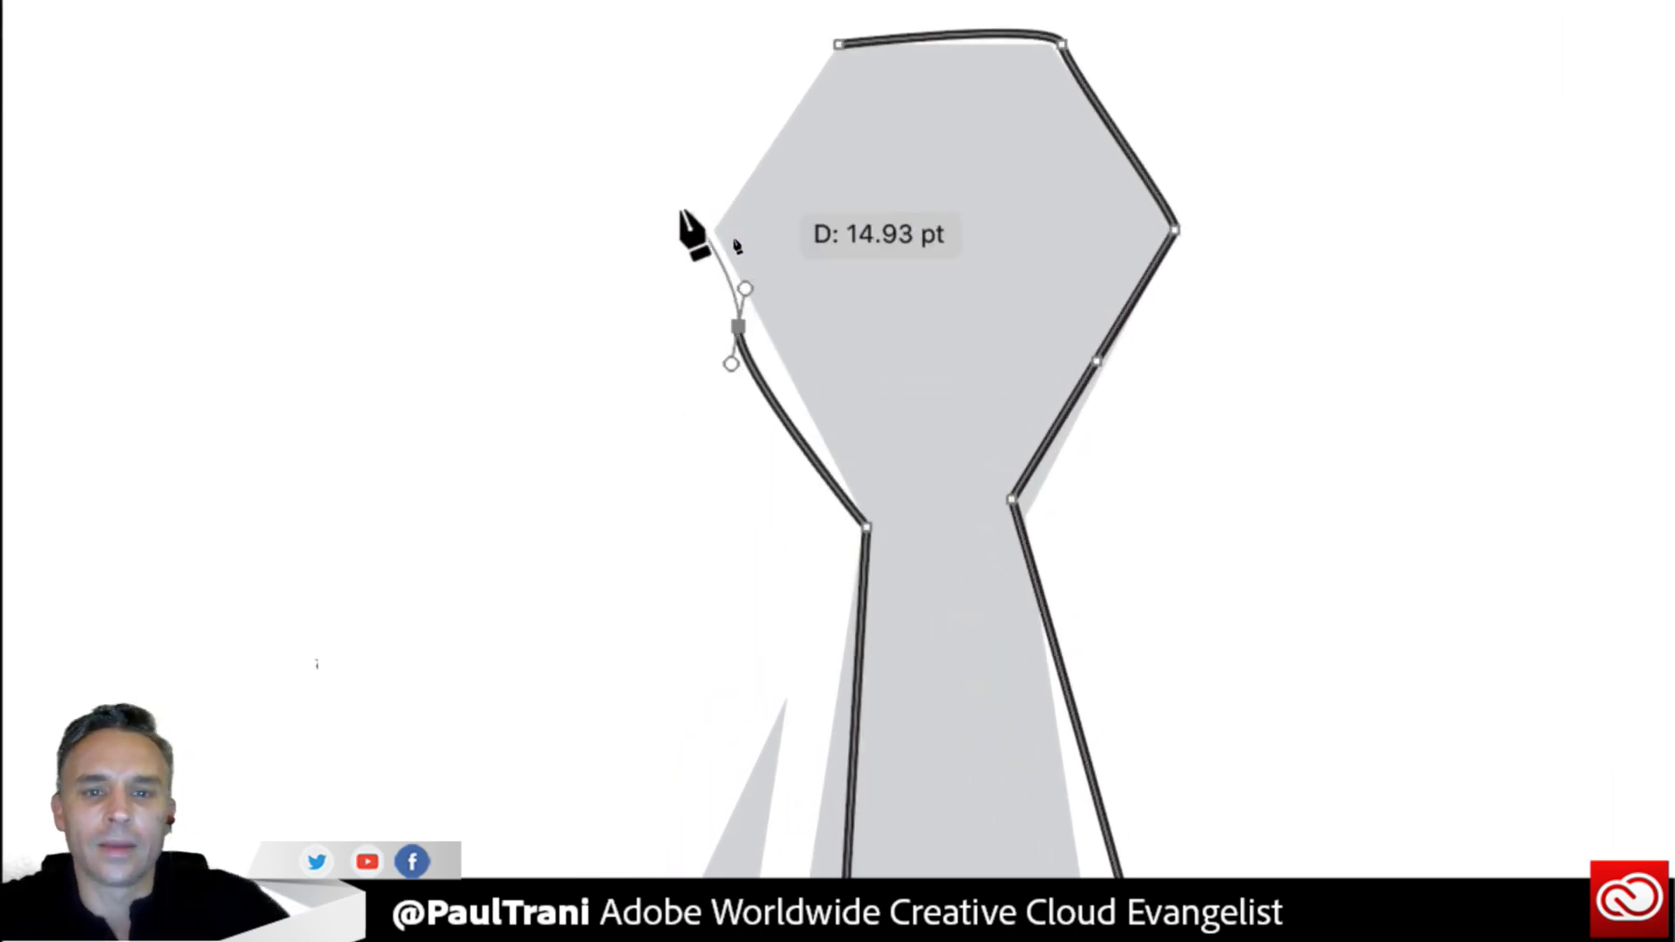
drag(698, 220, 715, 186)
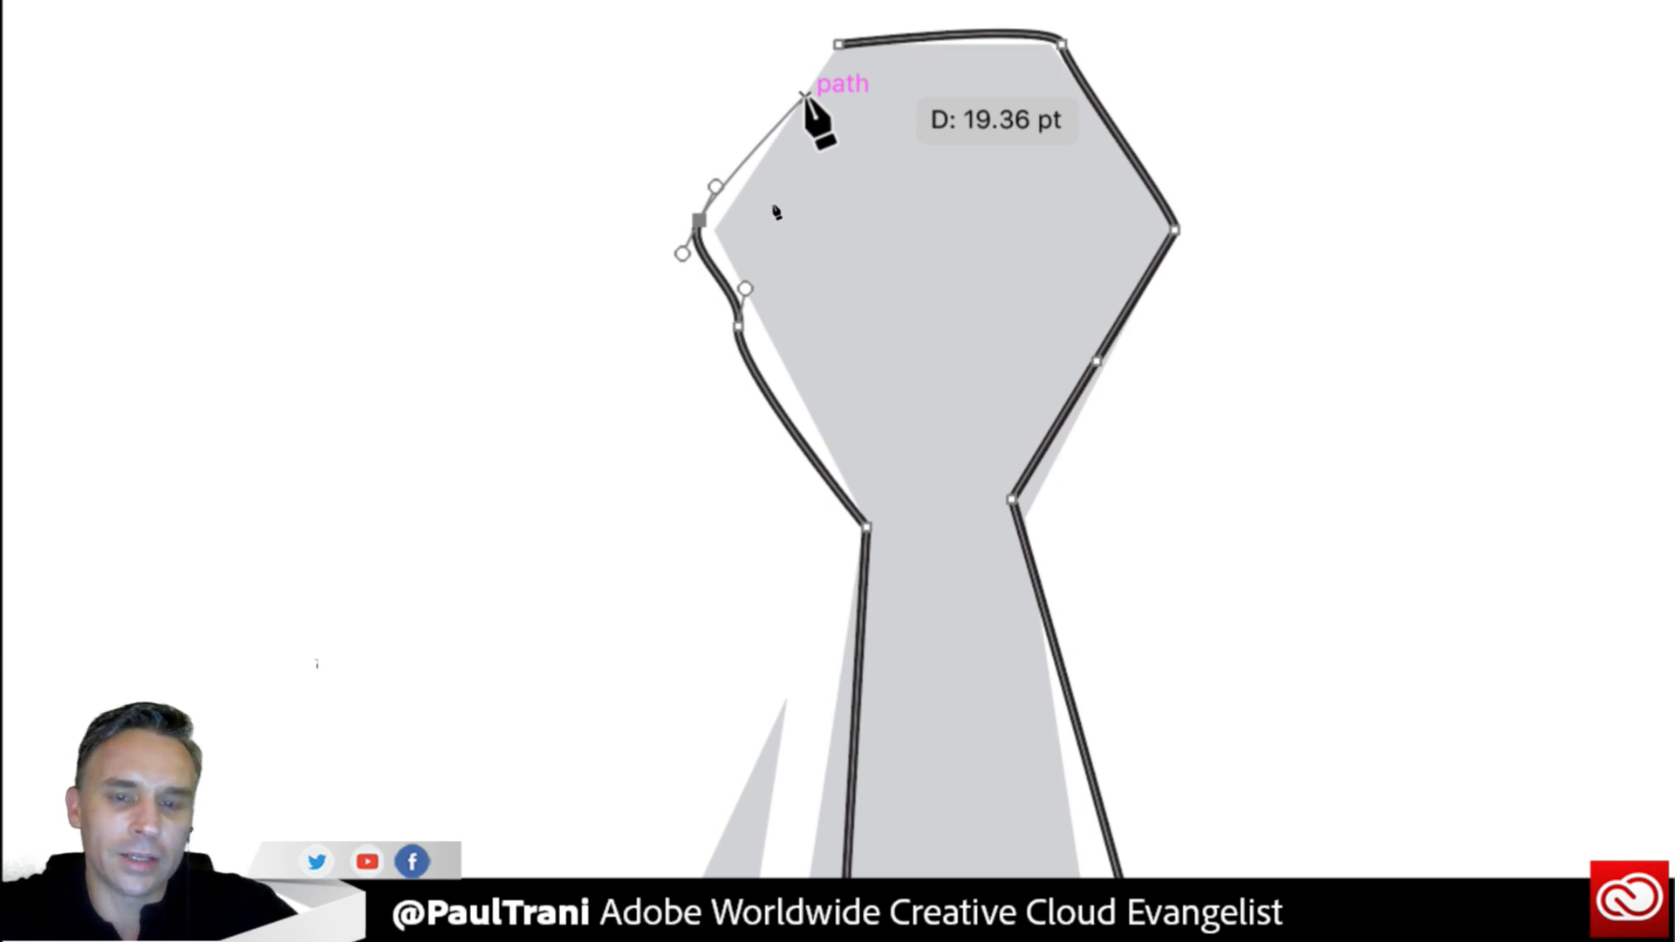
Delete the middle anchor on the knot's lower-left edge, and extend the curve from the left corner toward the knot's top.
click(737, 326)
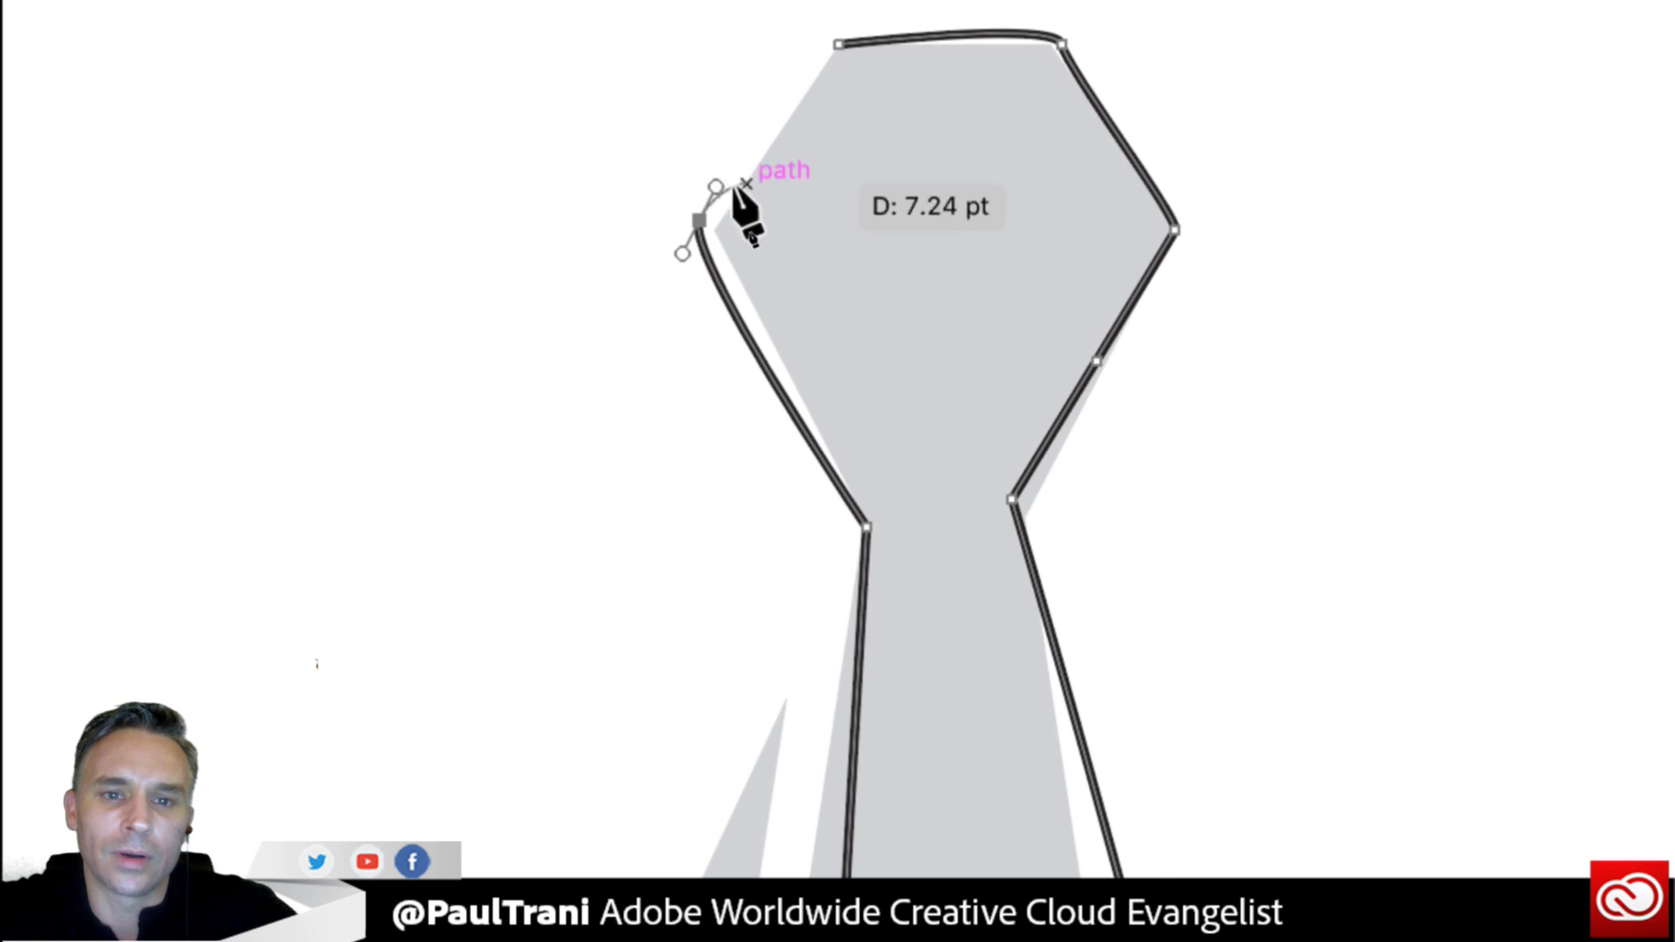
drag(704, 224, 787, 99)
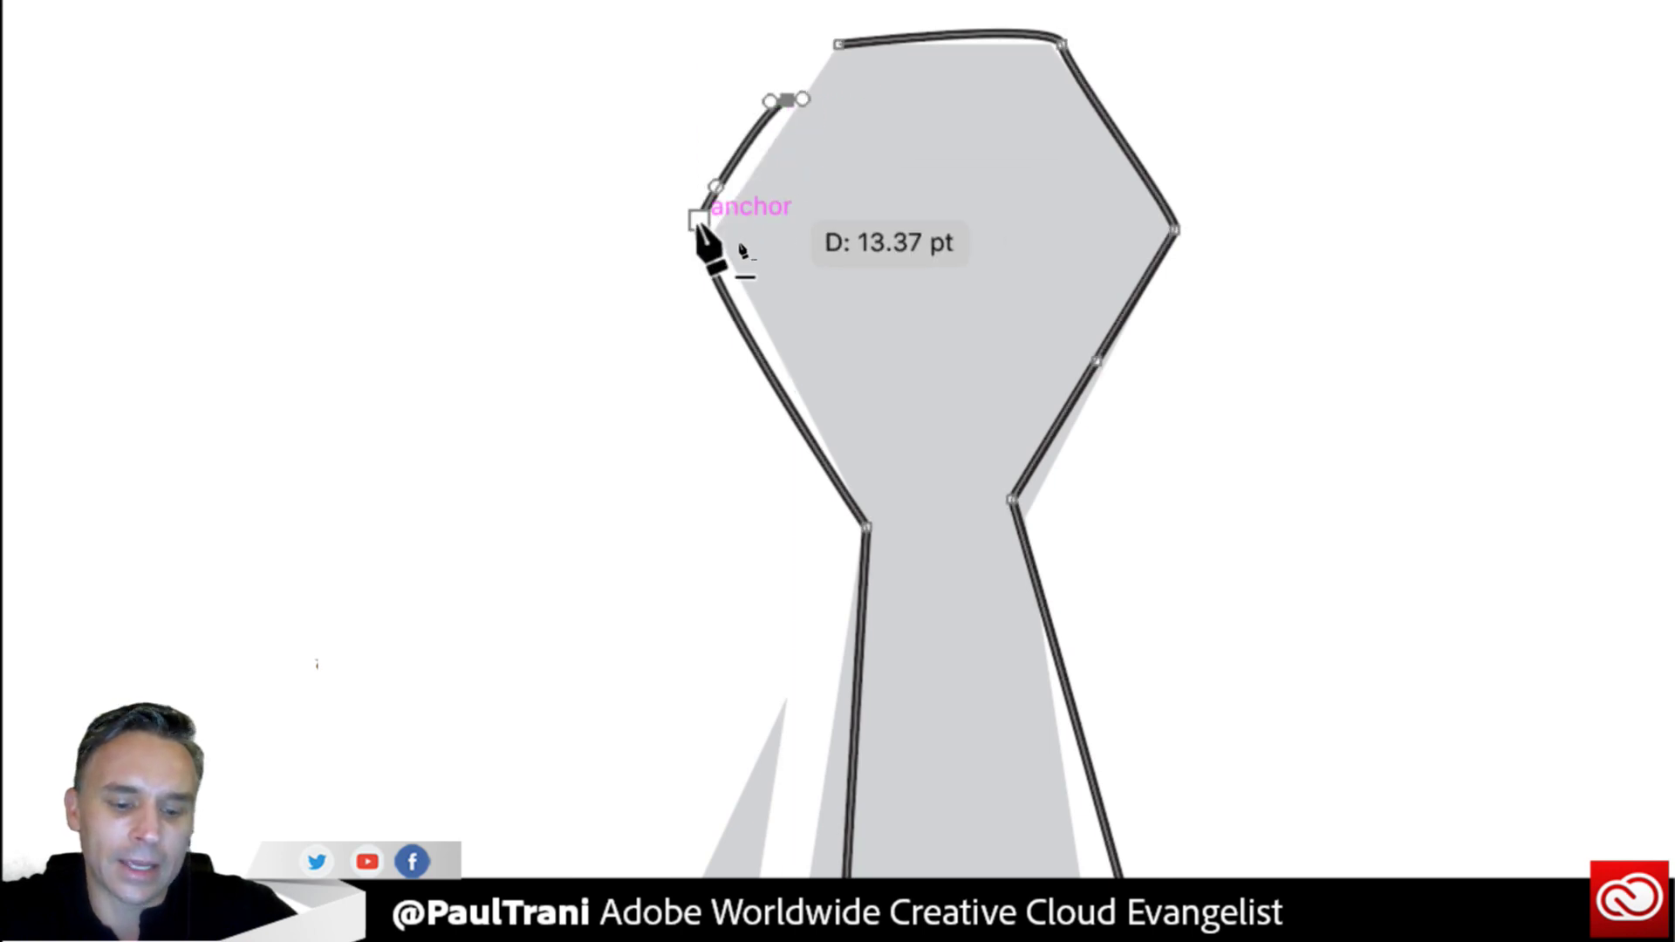
drag(703, 229, 703, 228)
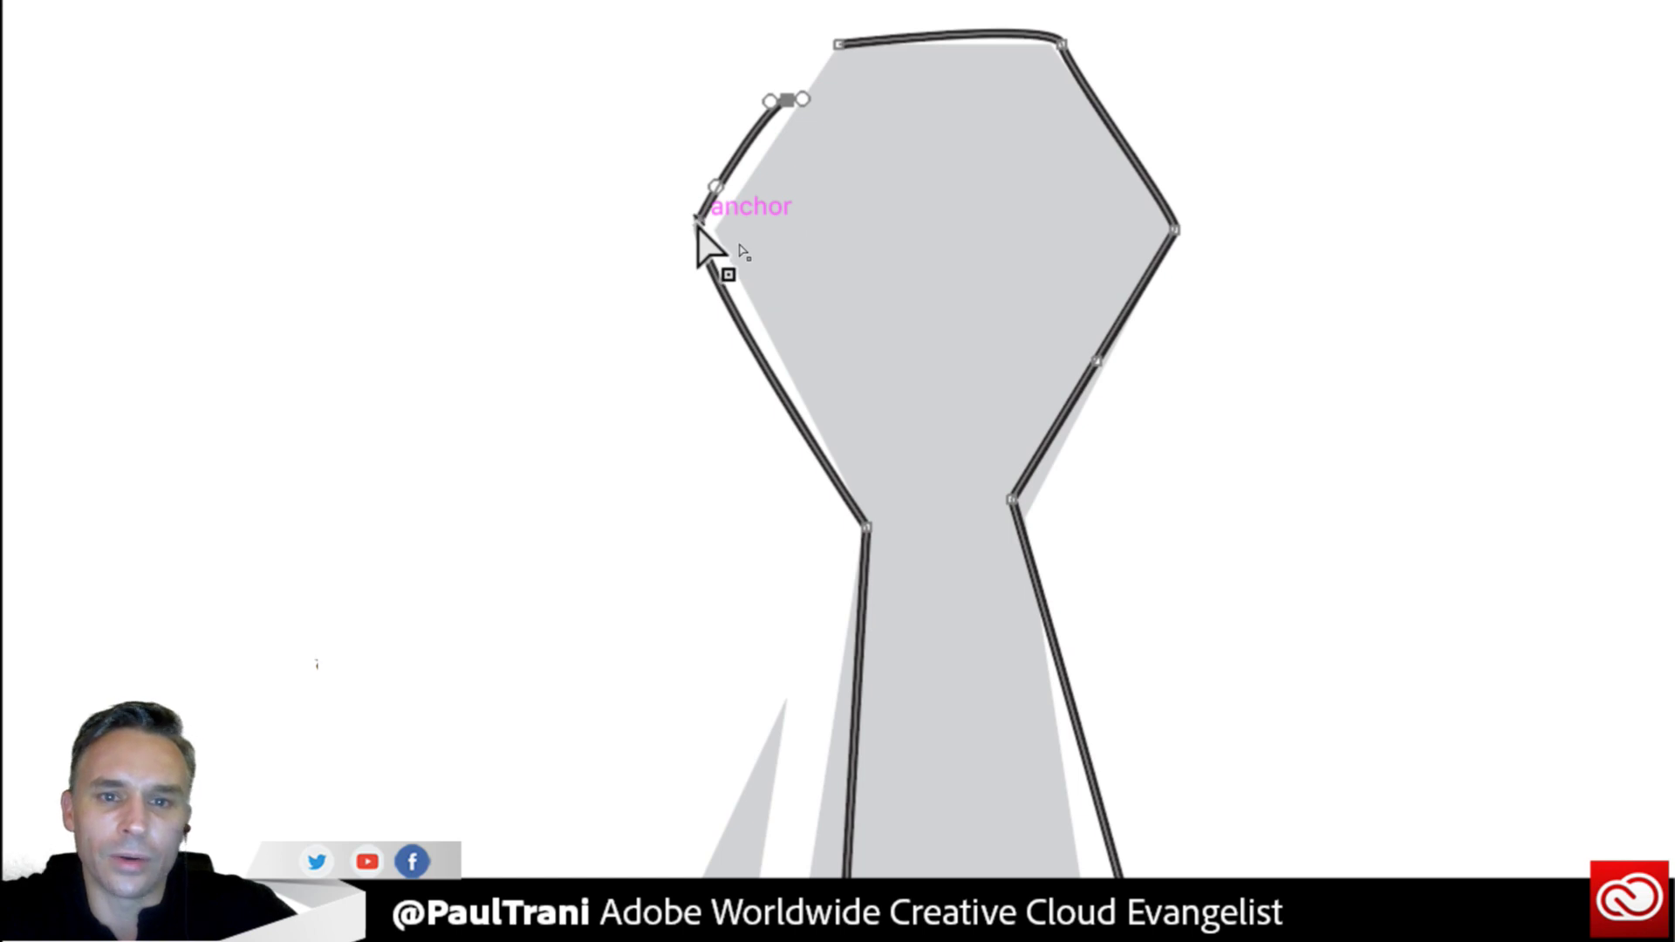
click(699, 226)
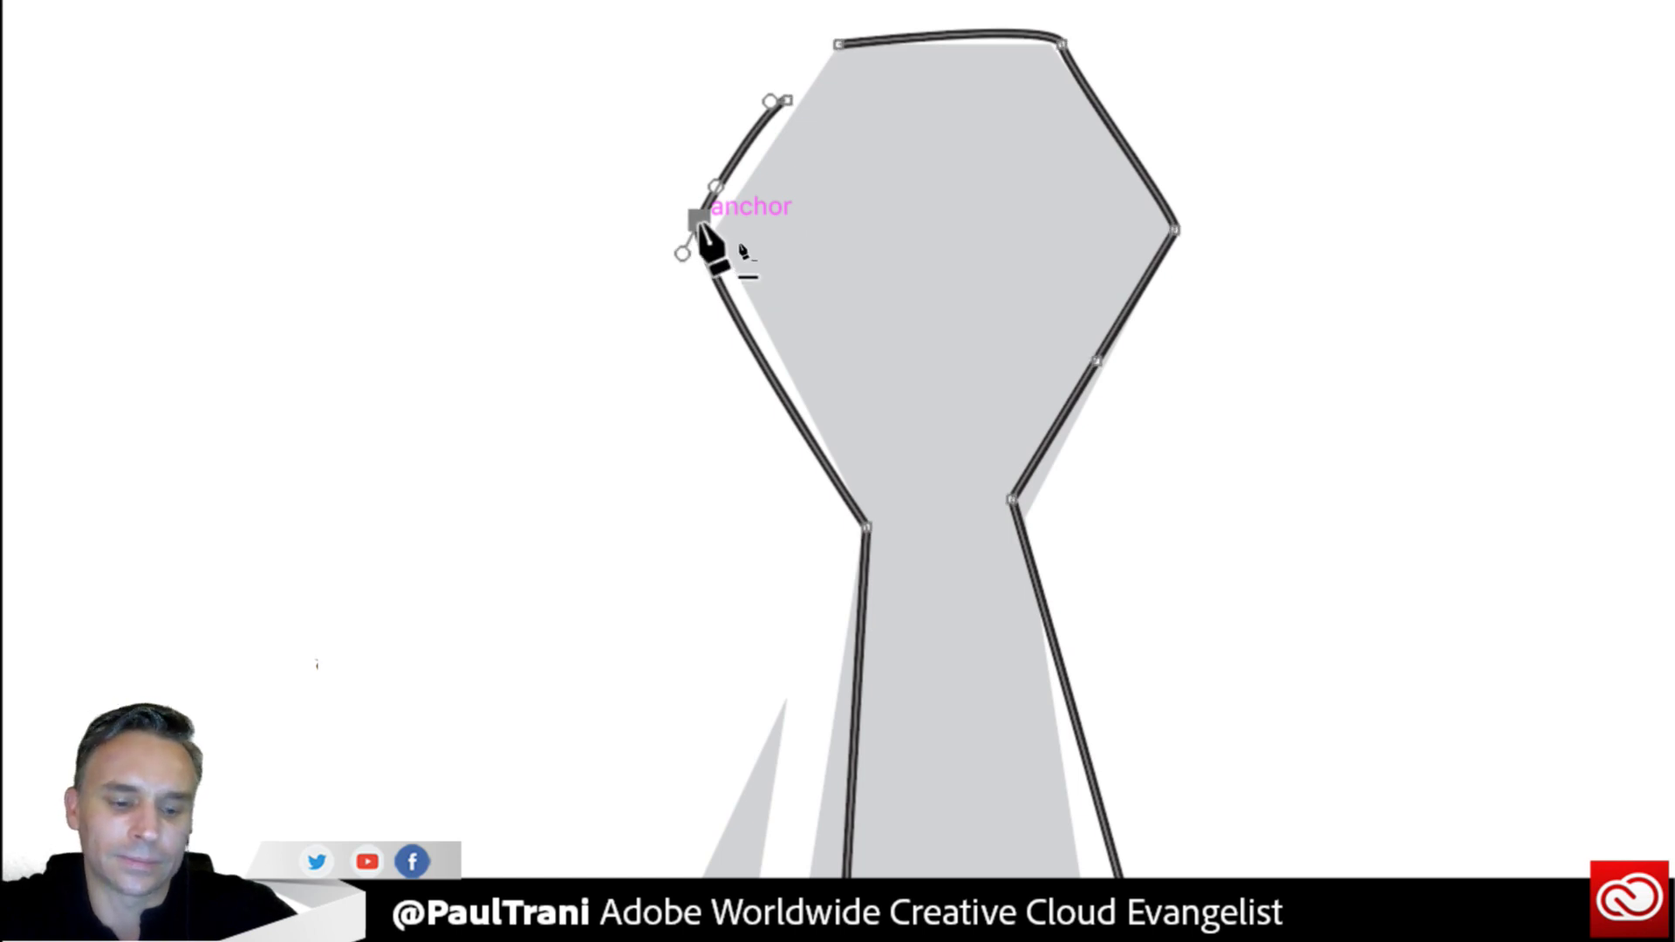
Delete the knot's left corner anchor, add a new anchor on the remaining segment, and pull it out to the template's left corner.
click(700, 223)
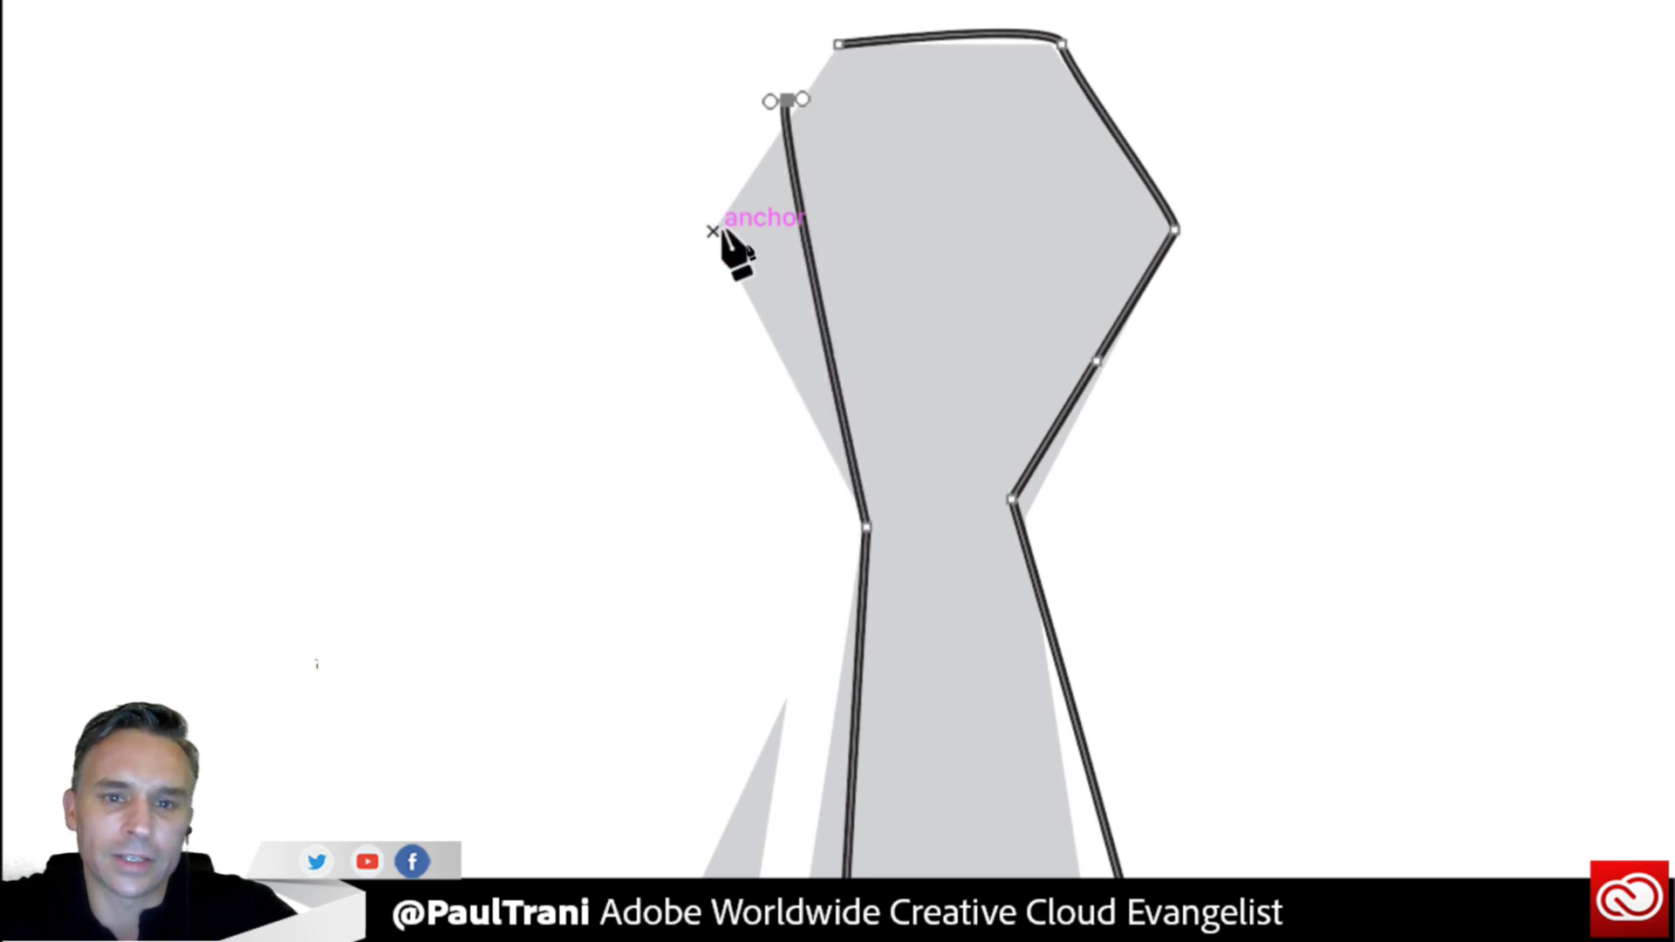
click(804, 234)
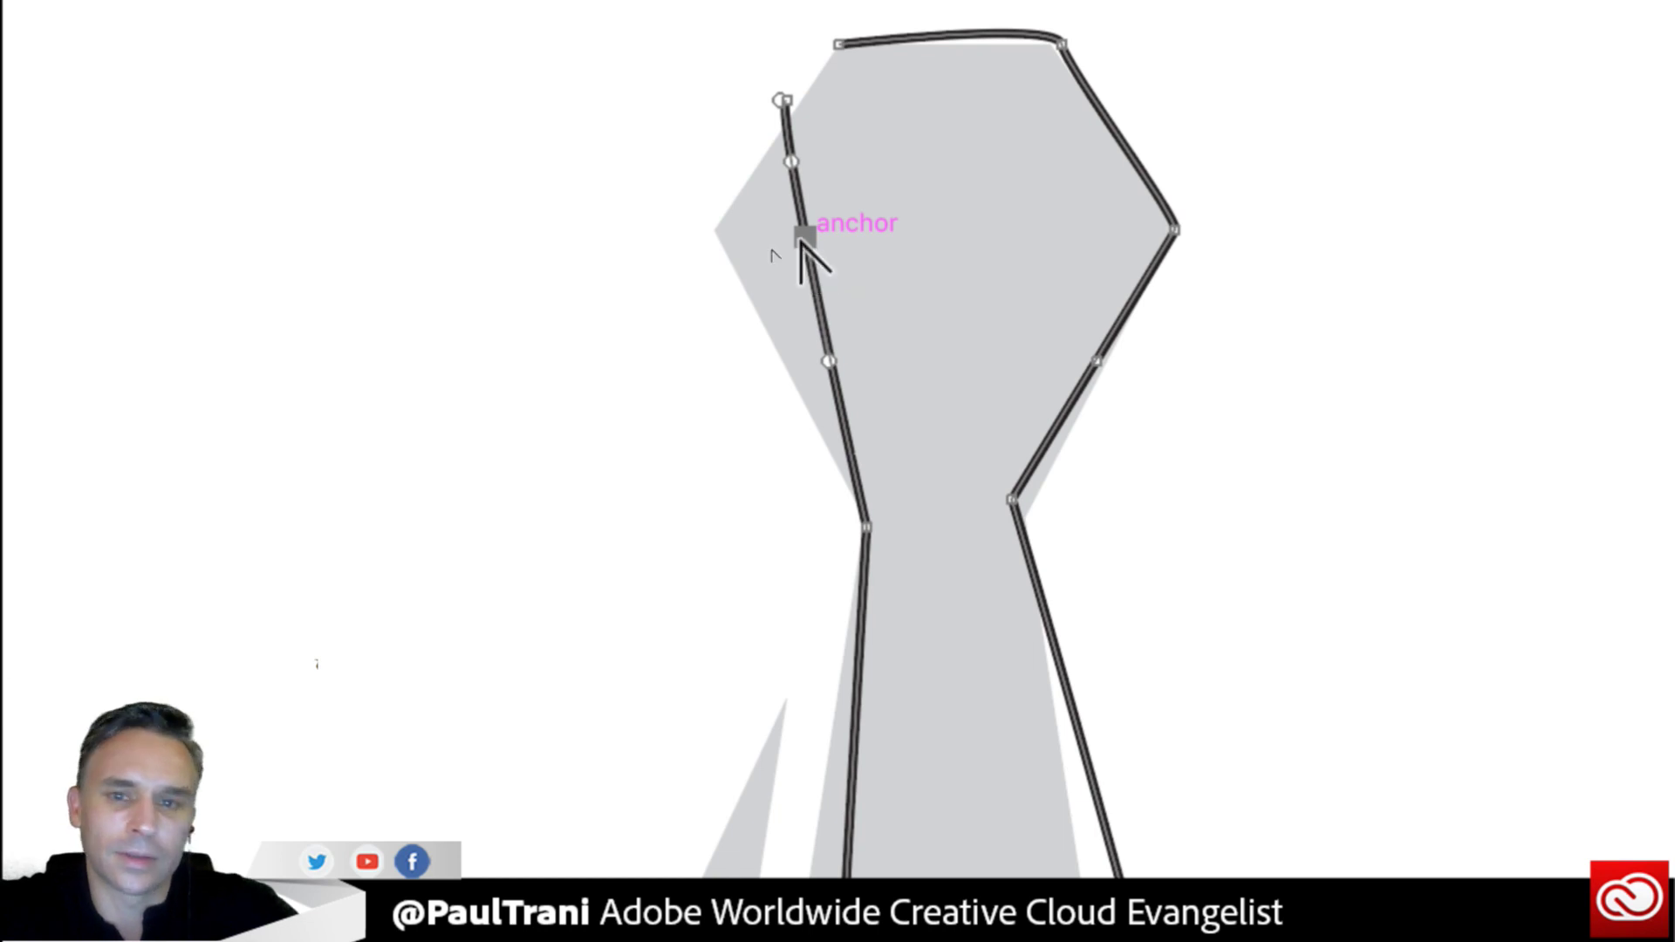
drag(803, 234, 722, 239)
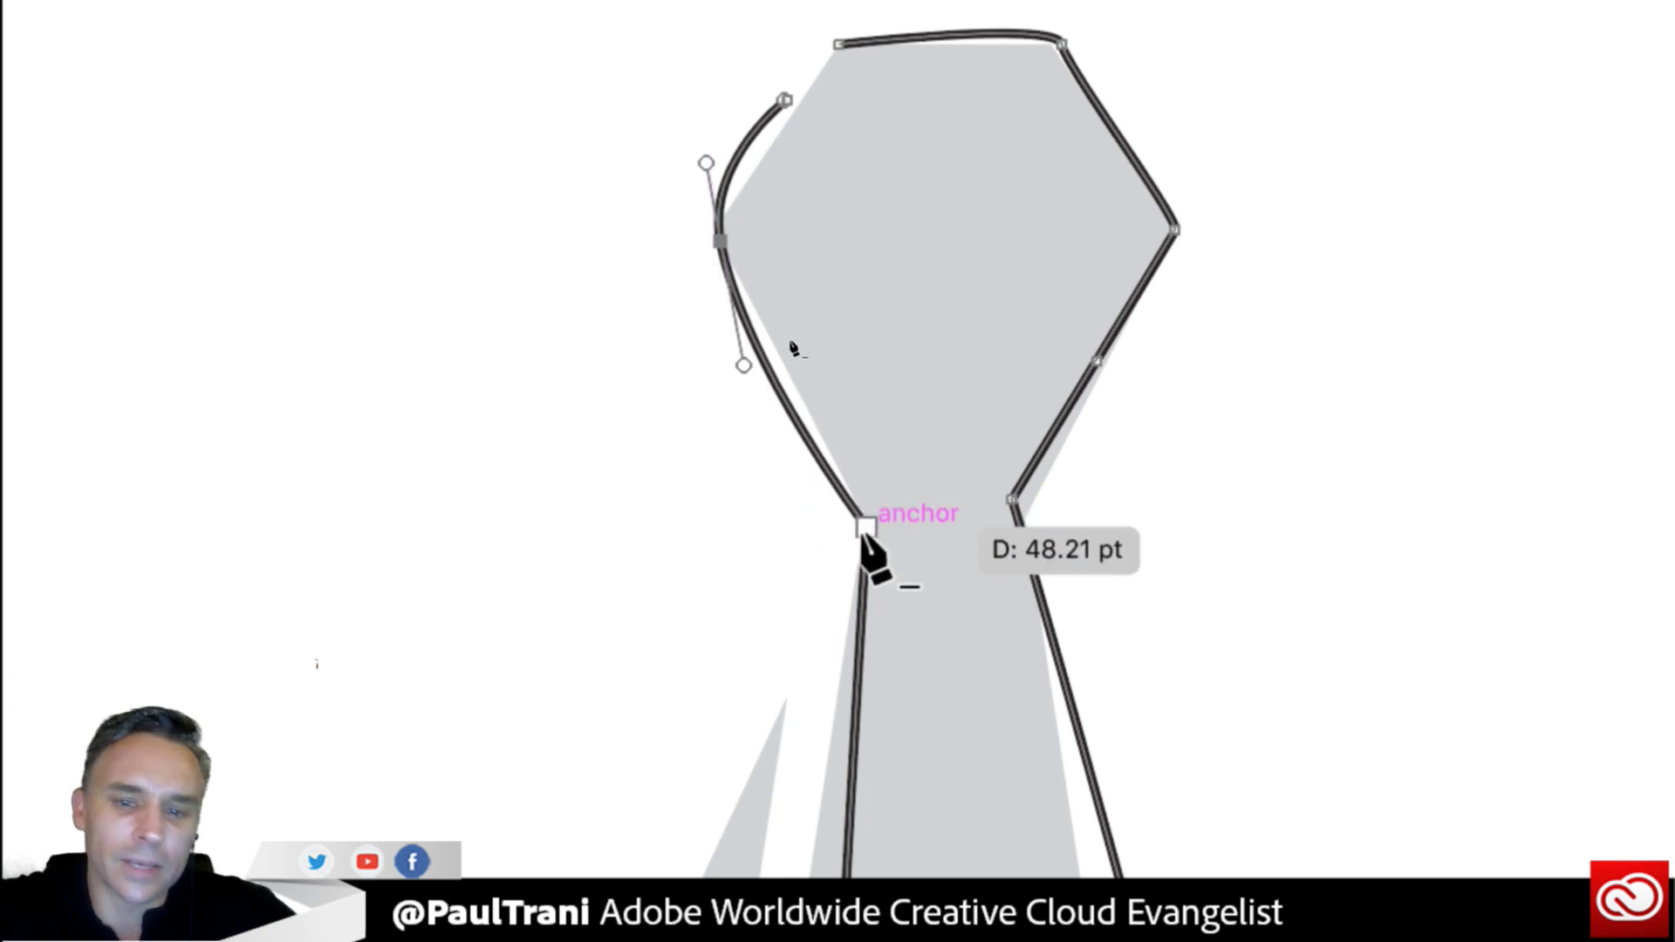
Move the anchor where the knot's left side meets the neck up onto the template's neck corner.
drag(866, 532, 706, 534)
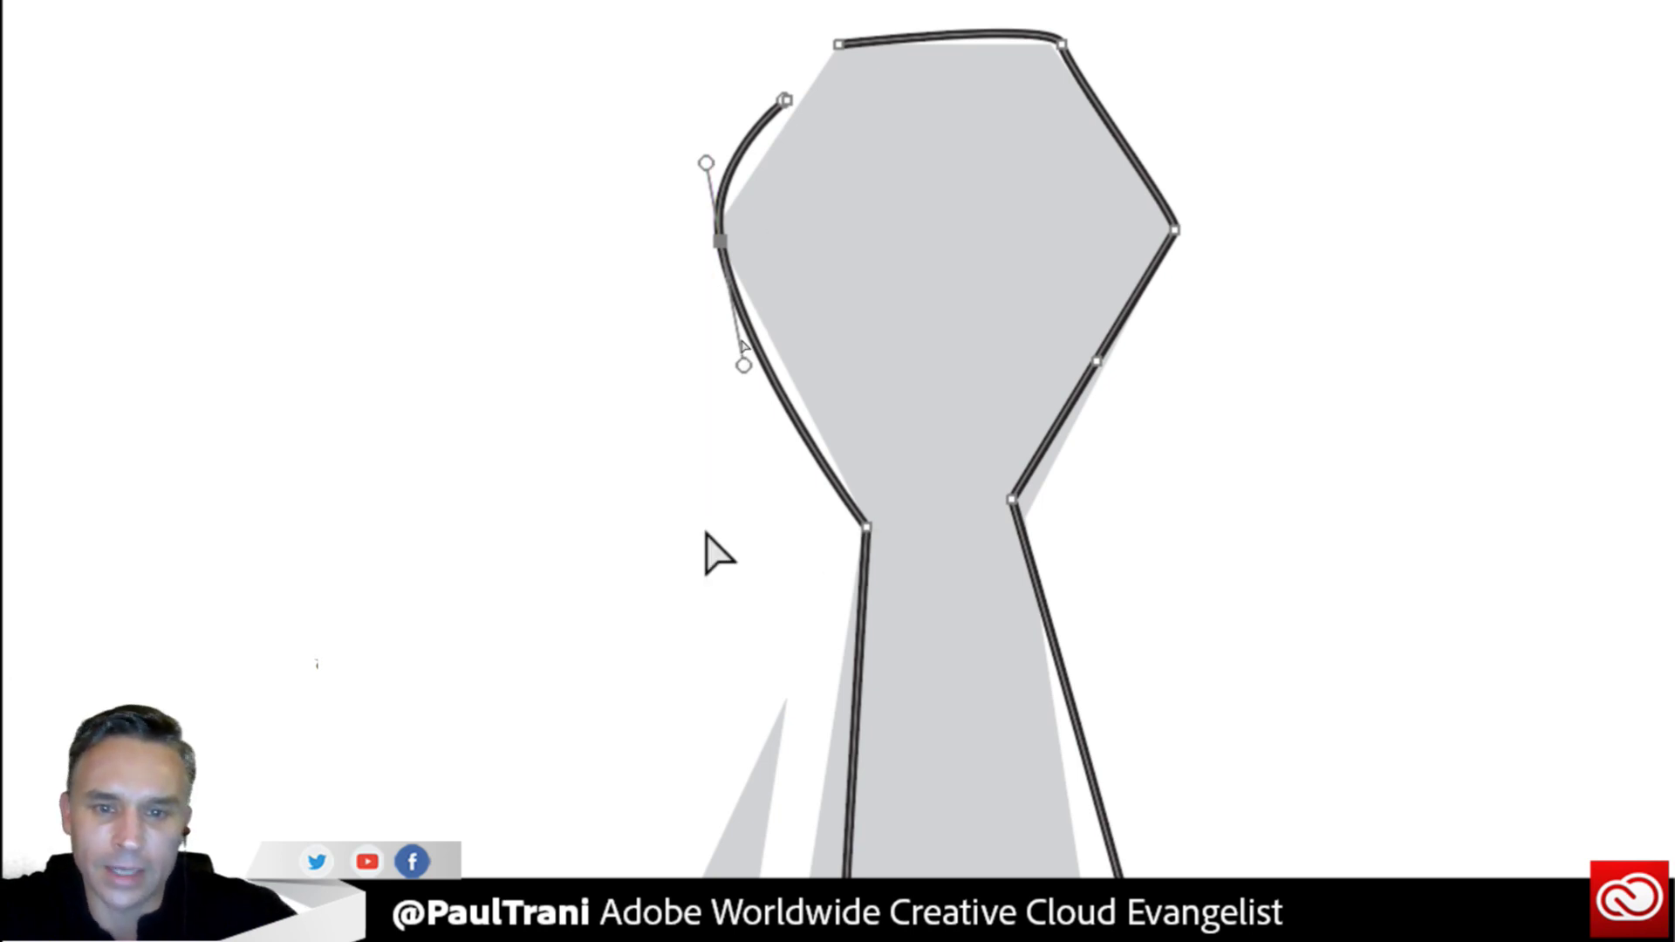
click(864, 528)
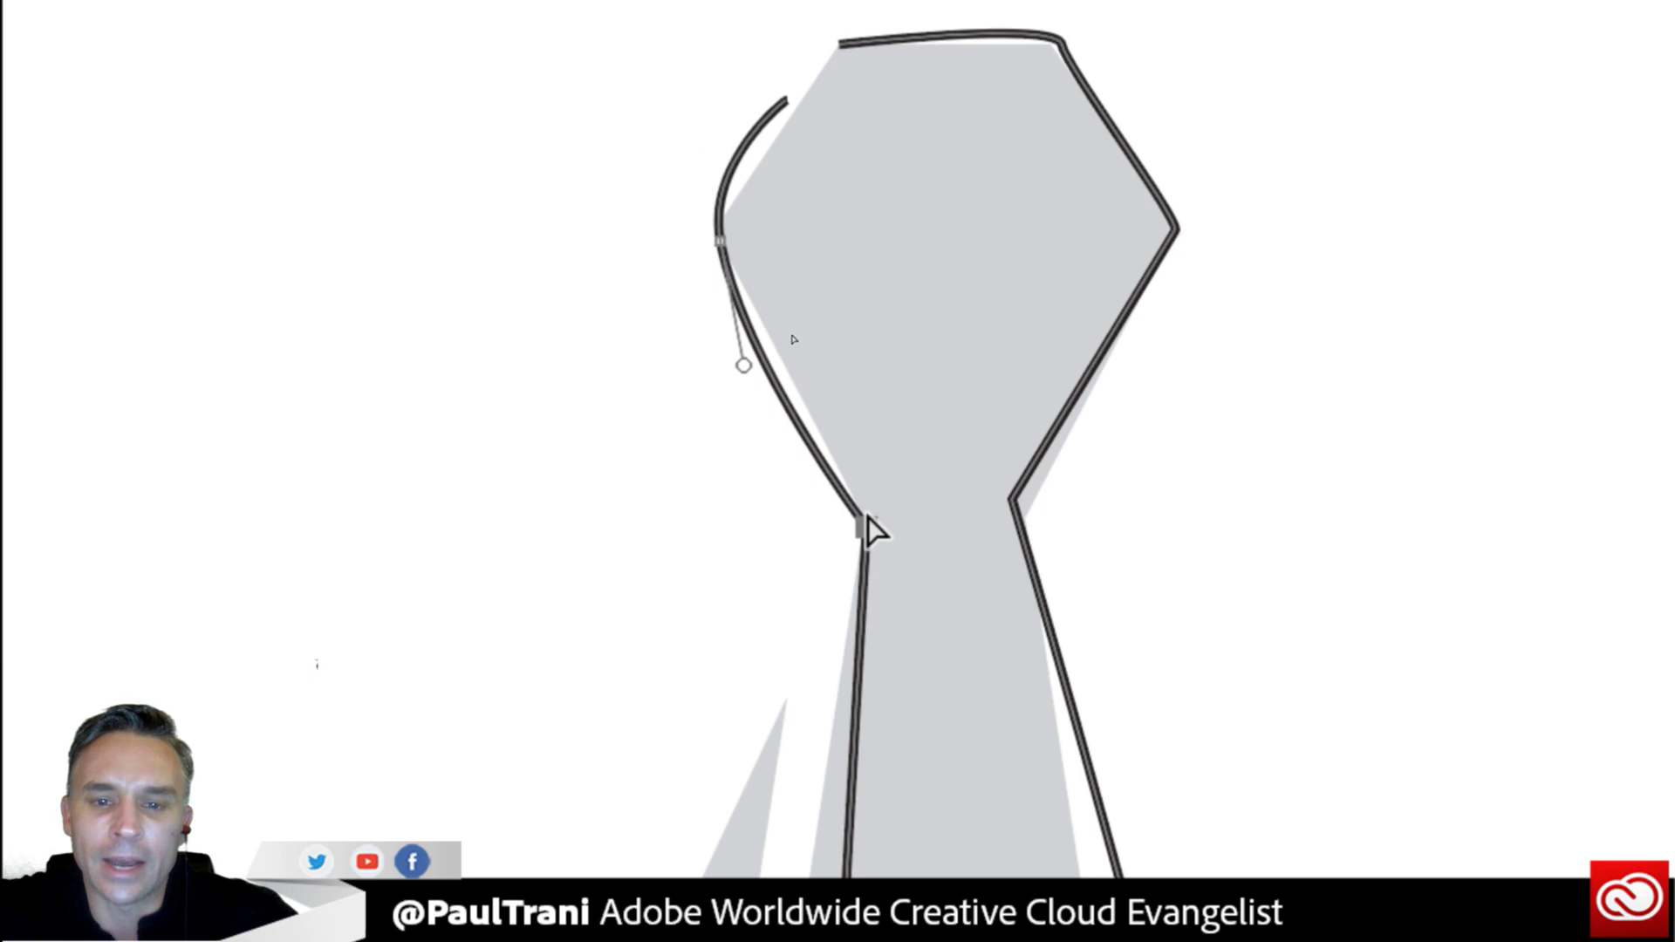
drag(867, 524, 871, 502)
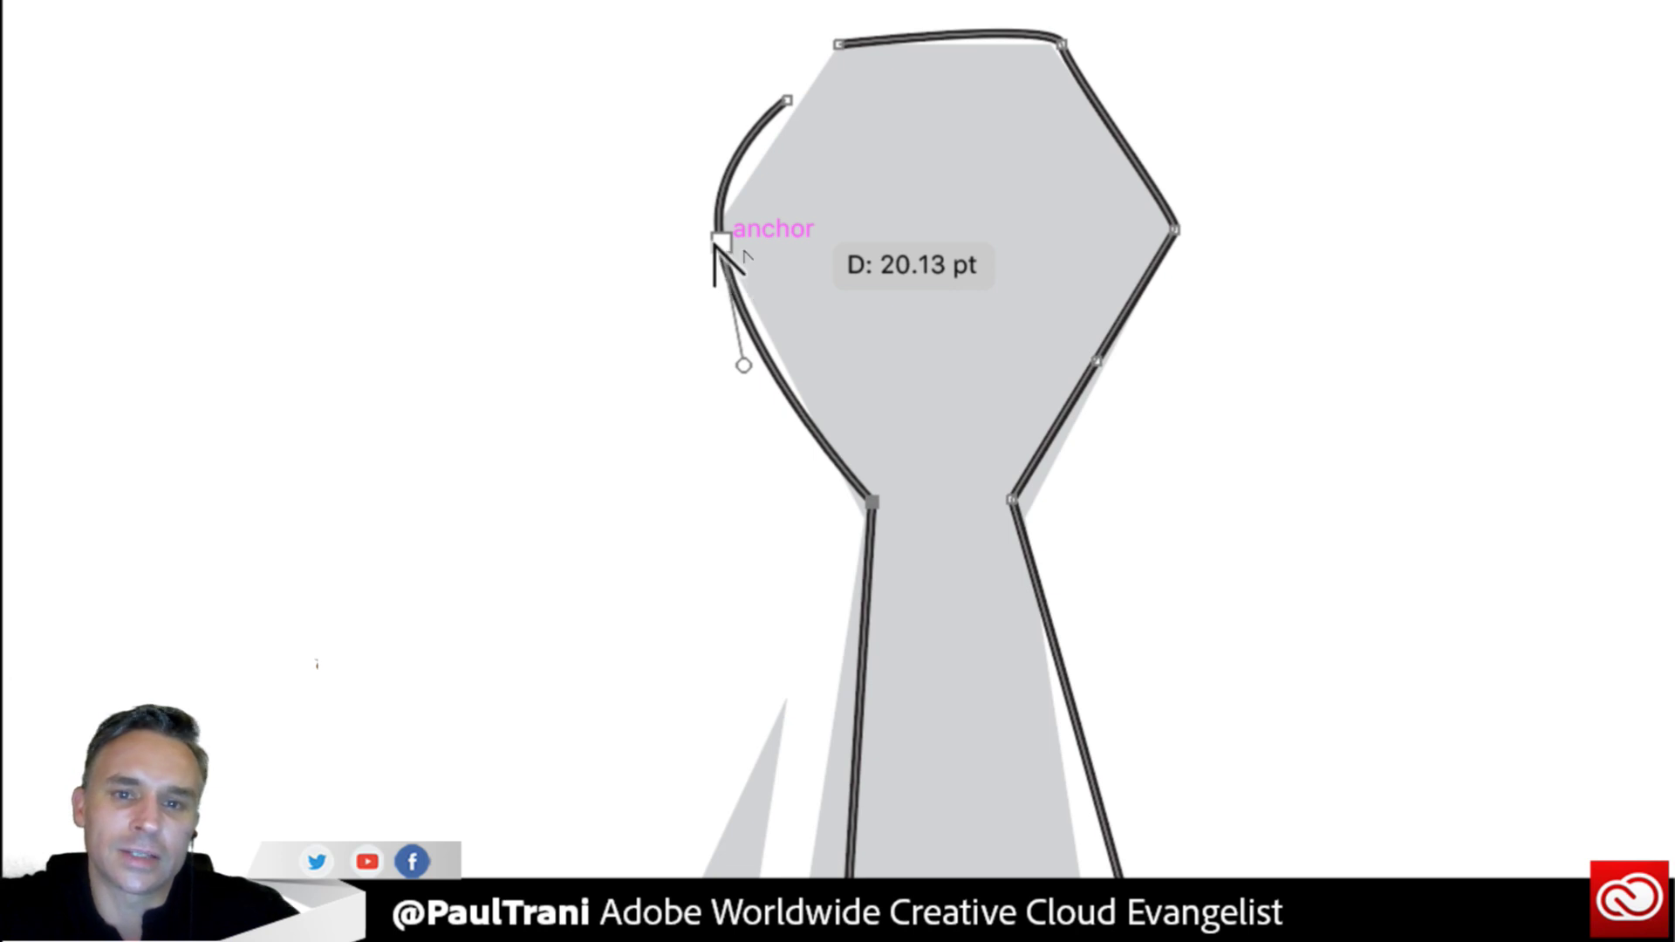
Convert the knot's left anchor to a sharp corner aligned with the template, and bring the path's loose end up to the knot's top-left corner.
alt+click(718, 240)
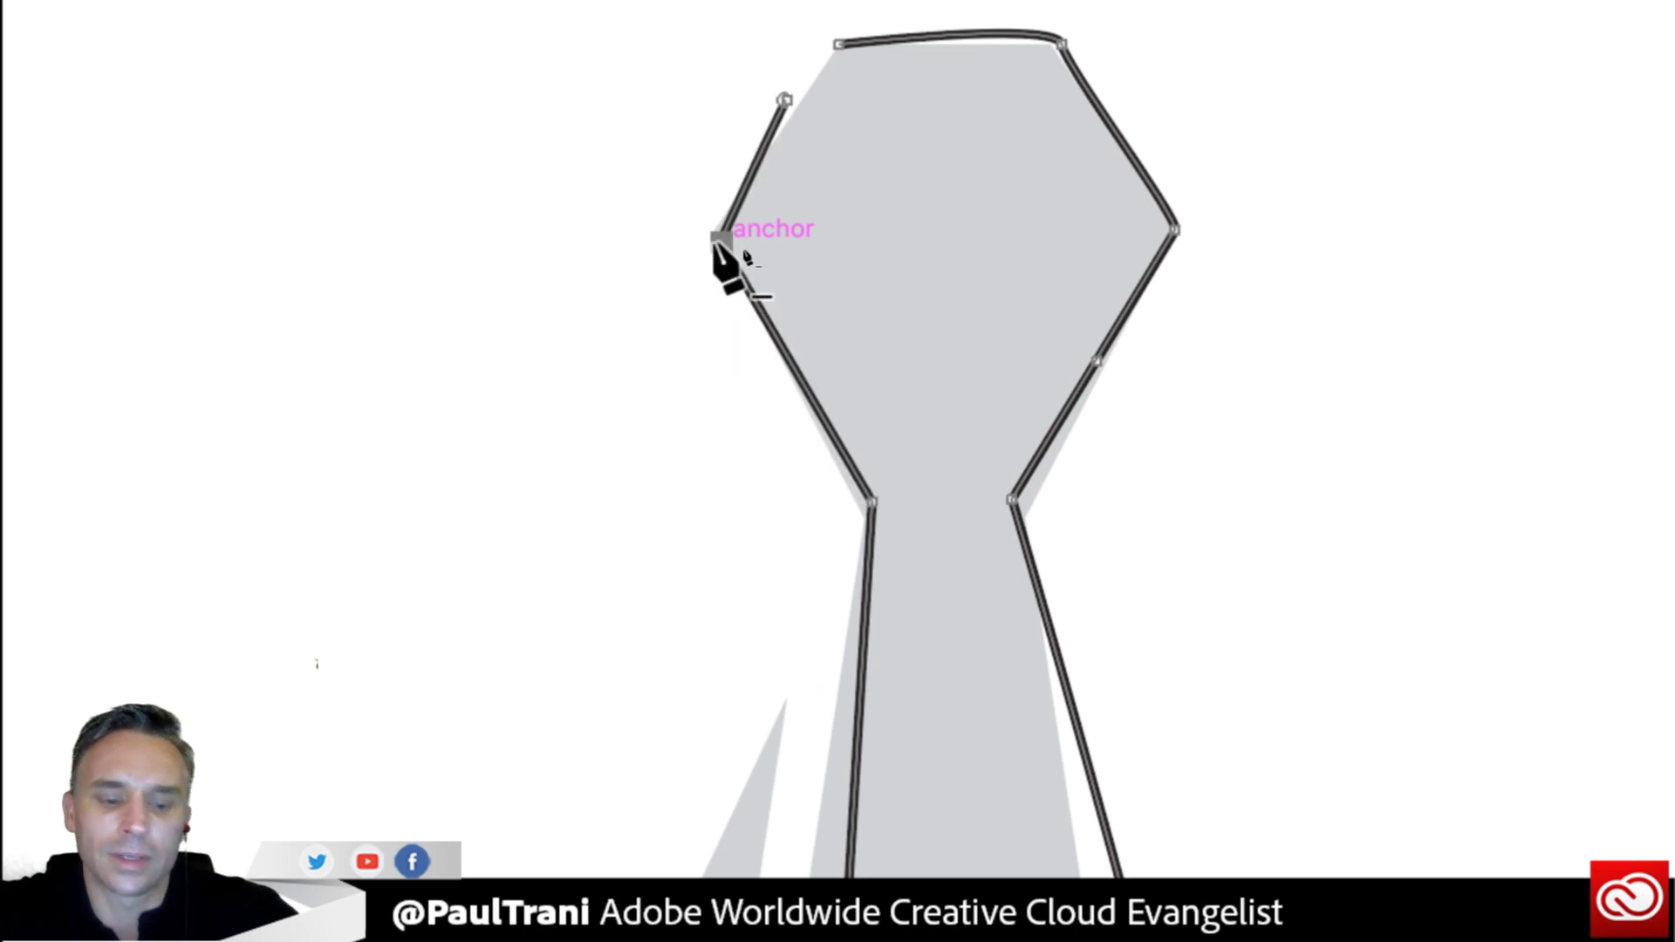
mouse_move(719, 237)
mouse_down()
mouse_move(616, 240)
mouse_move(713, 231)
mouse_up()
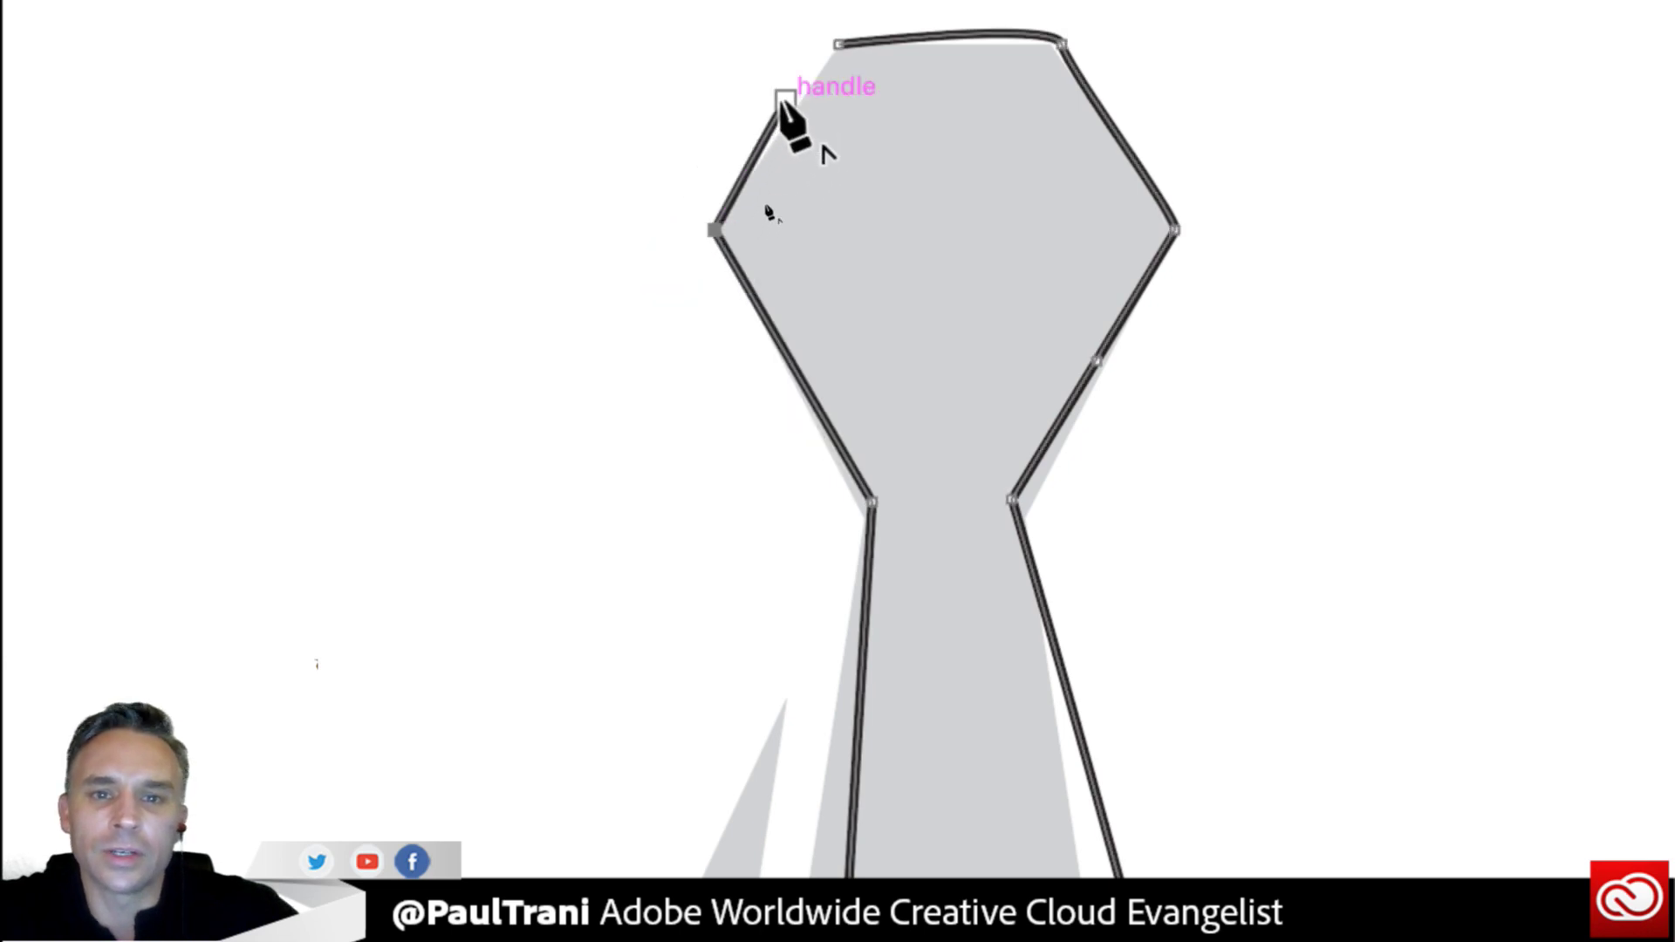
drag(784, 96, 855, 43)
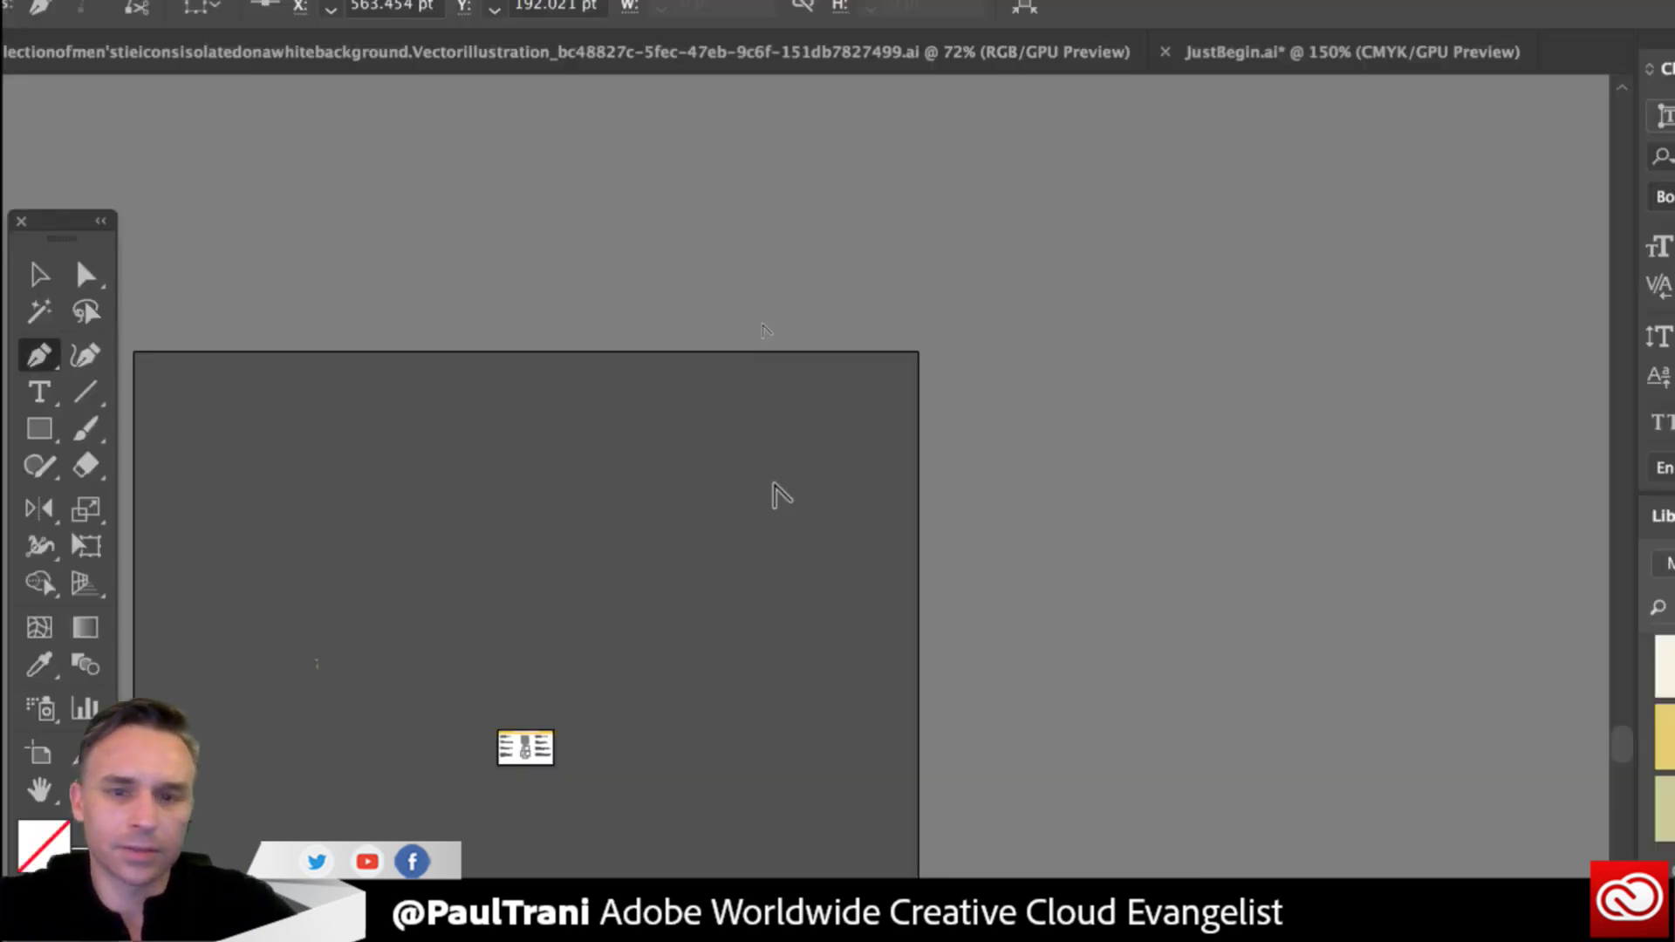
Separate the overlapping endpoints at the knot's top-left corner with the Direct Selection tool, and delete the segment along the knot's upper-left edge.
scroll(780, 496, down, 5)
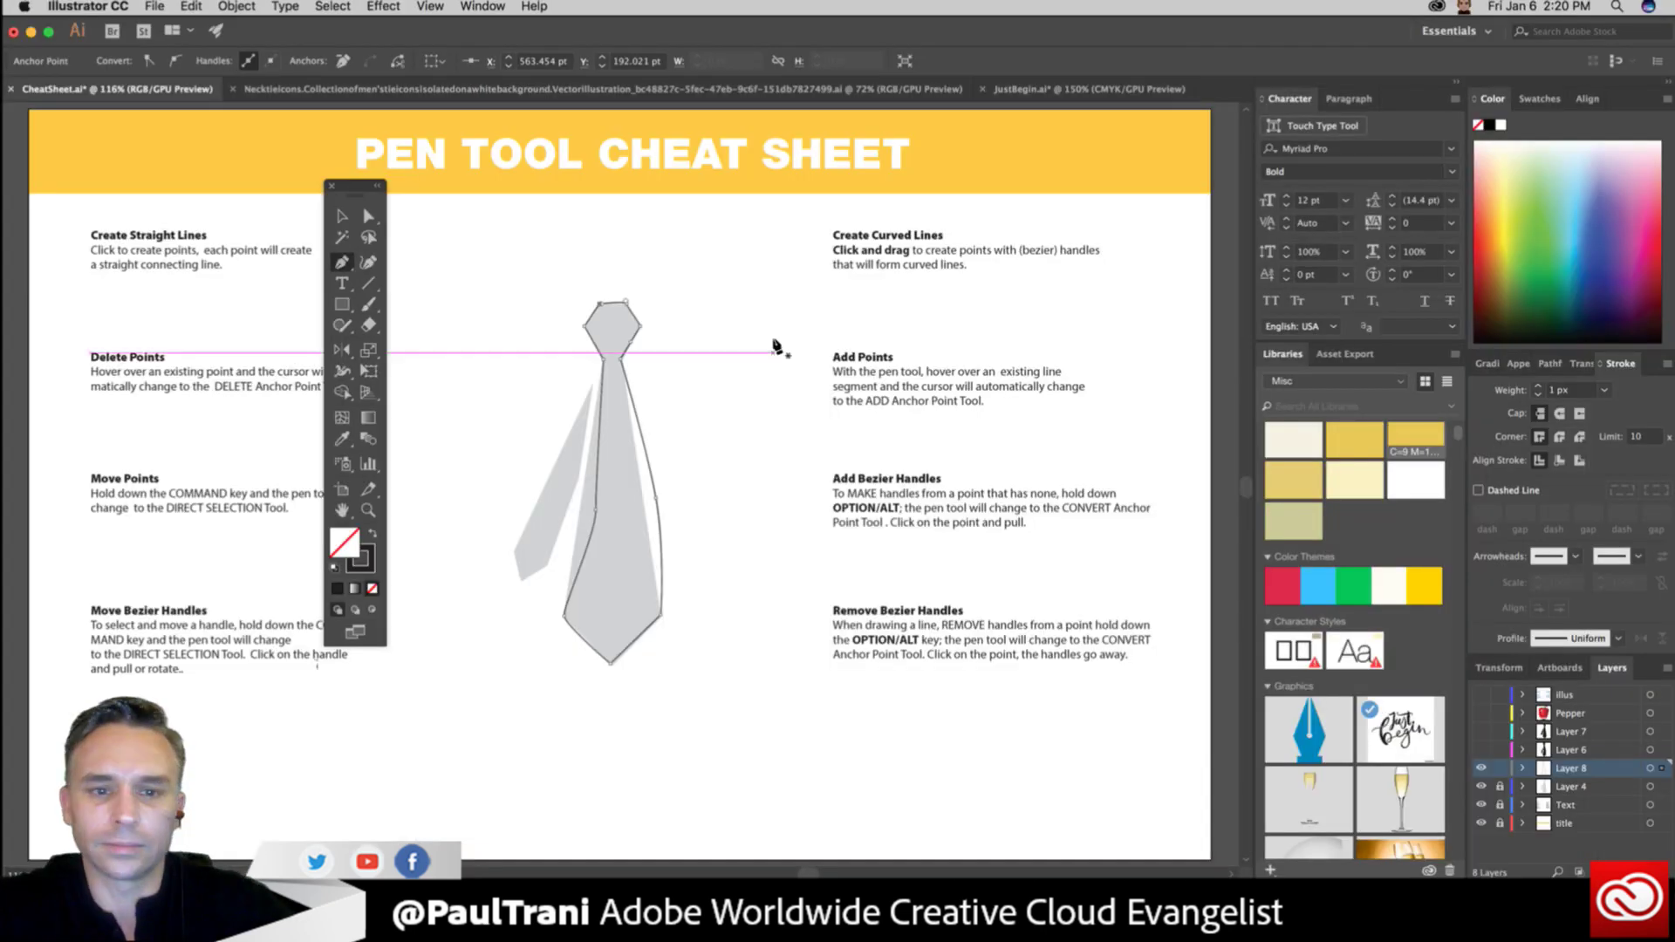
key(v)
scroll(744, 250, left, 10)
scroll(744, 249, down, 2)
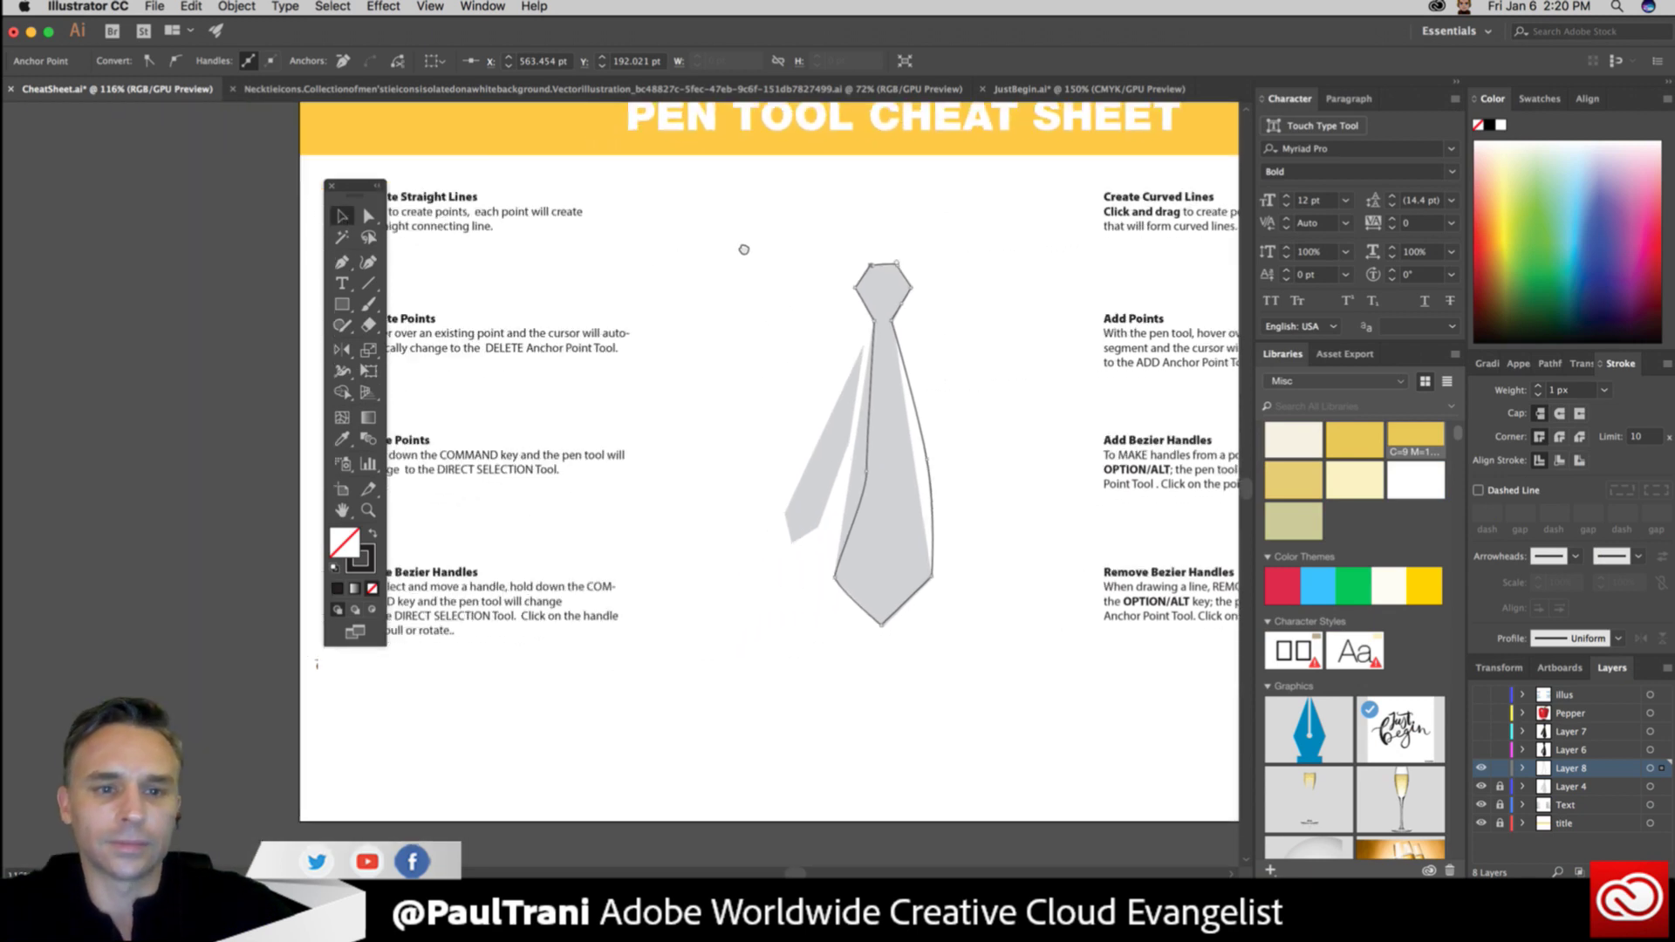
key(super+a)
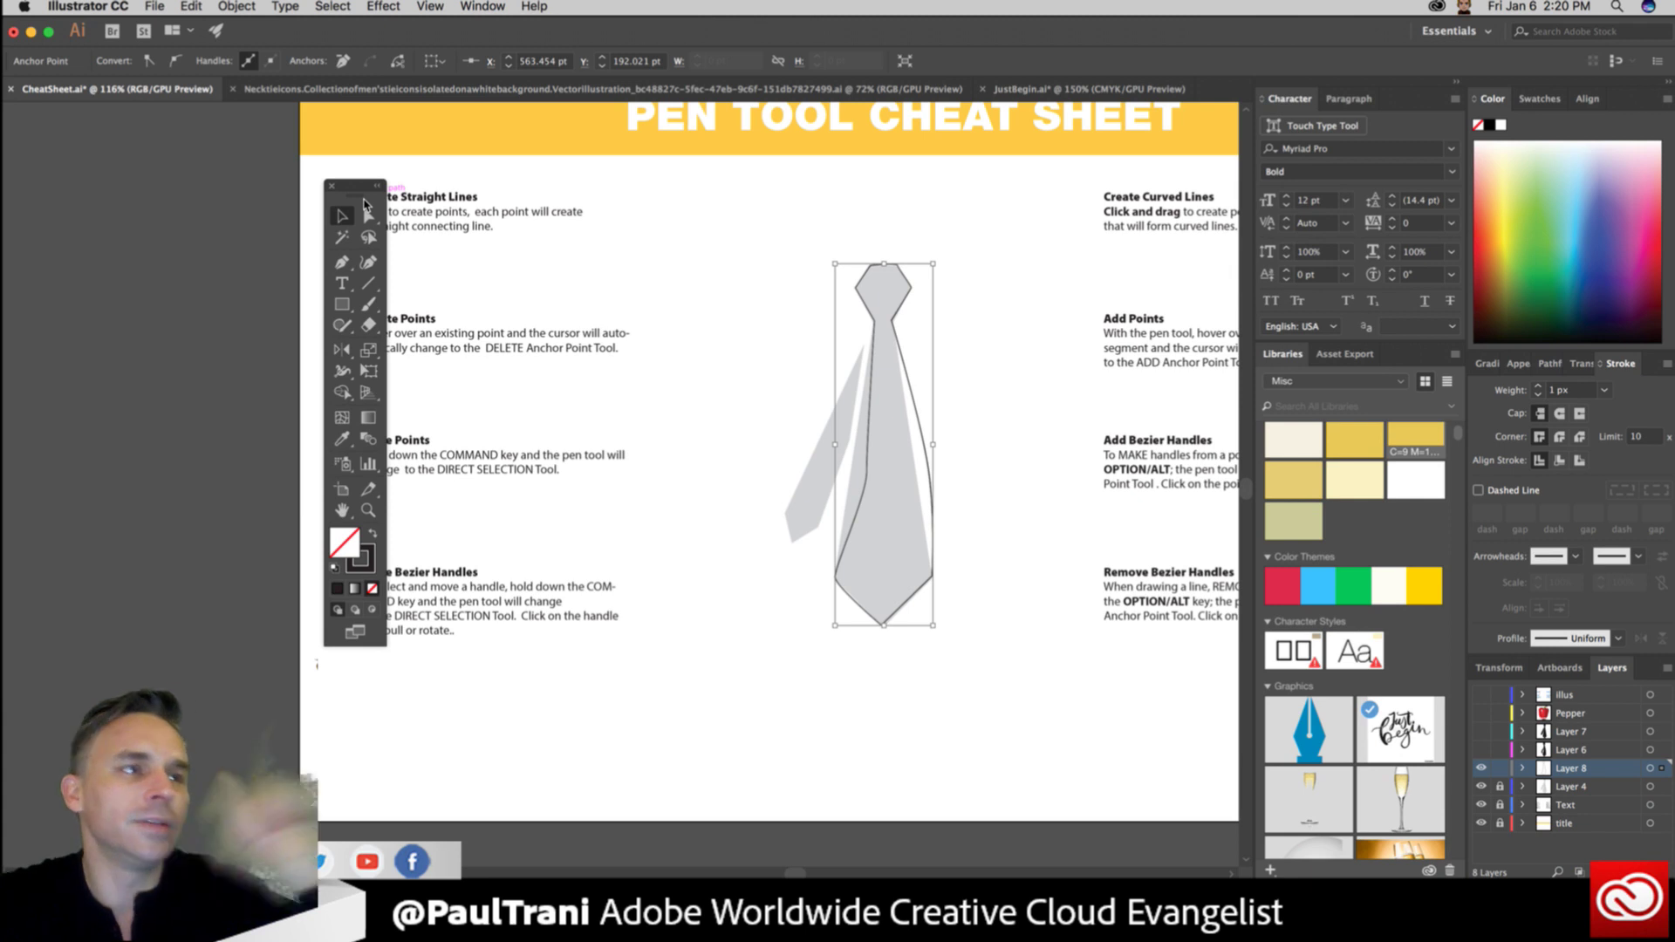
key(super+equal)
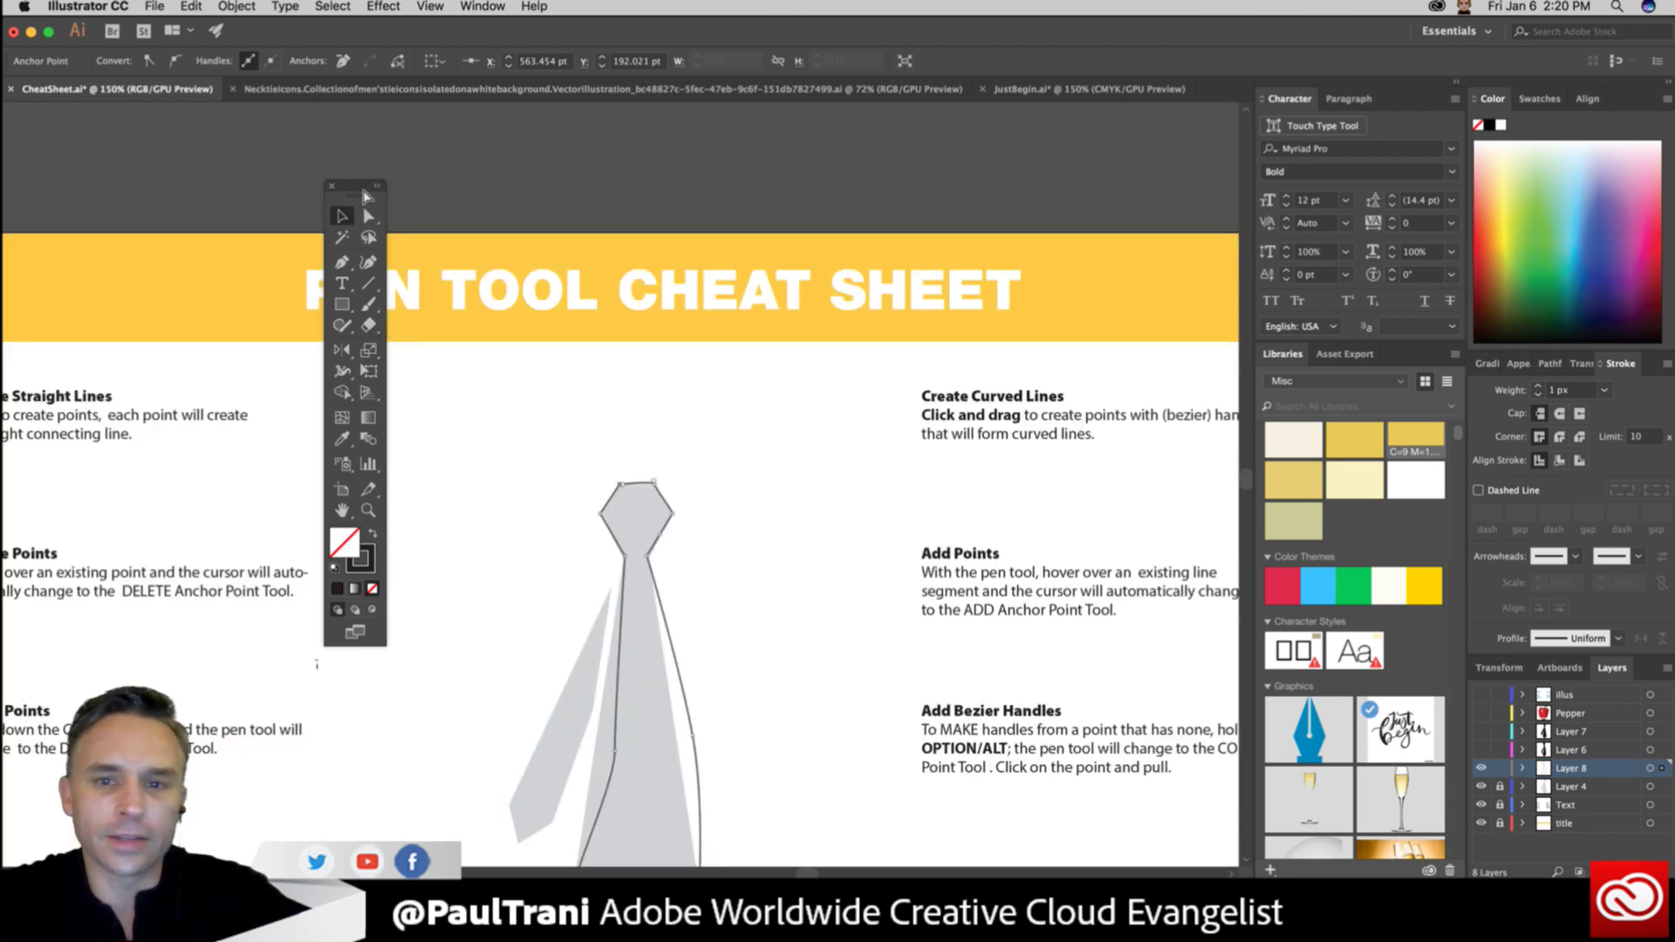
key(super+equal)
key(super)
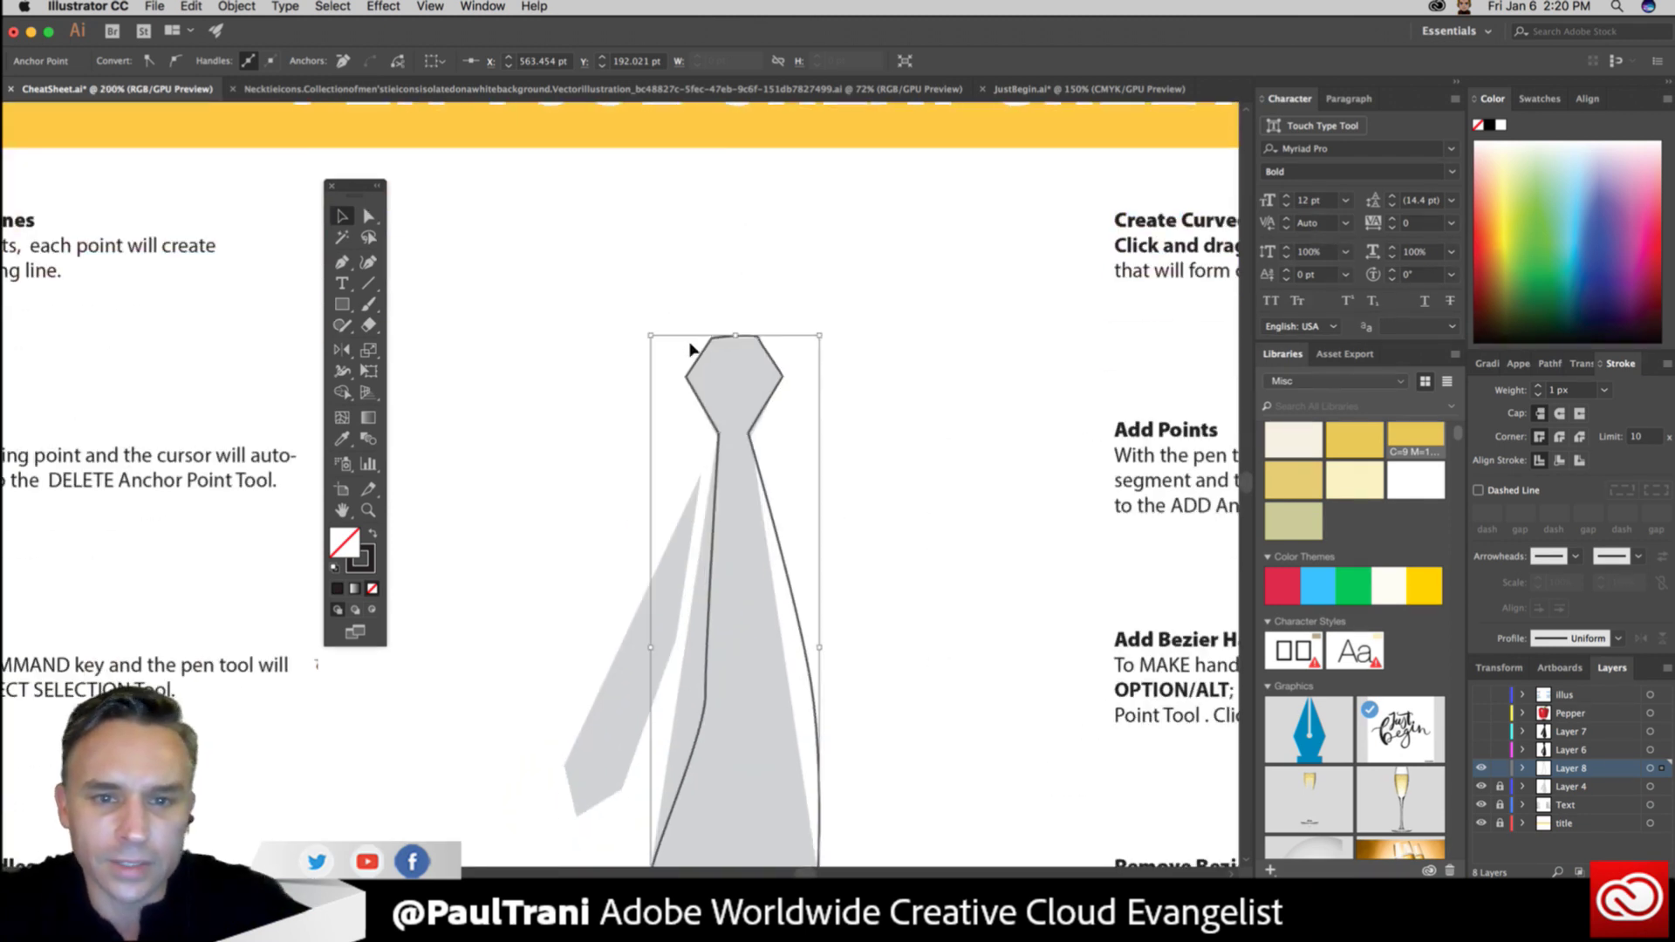
key(super+equal)
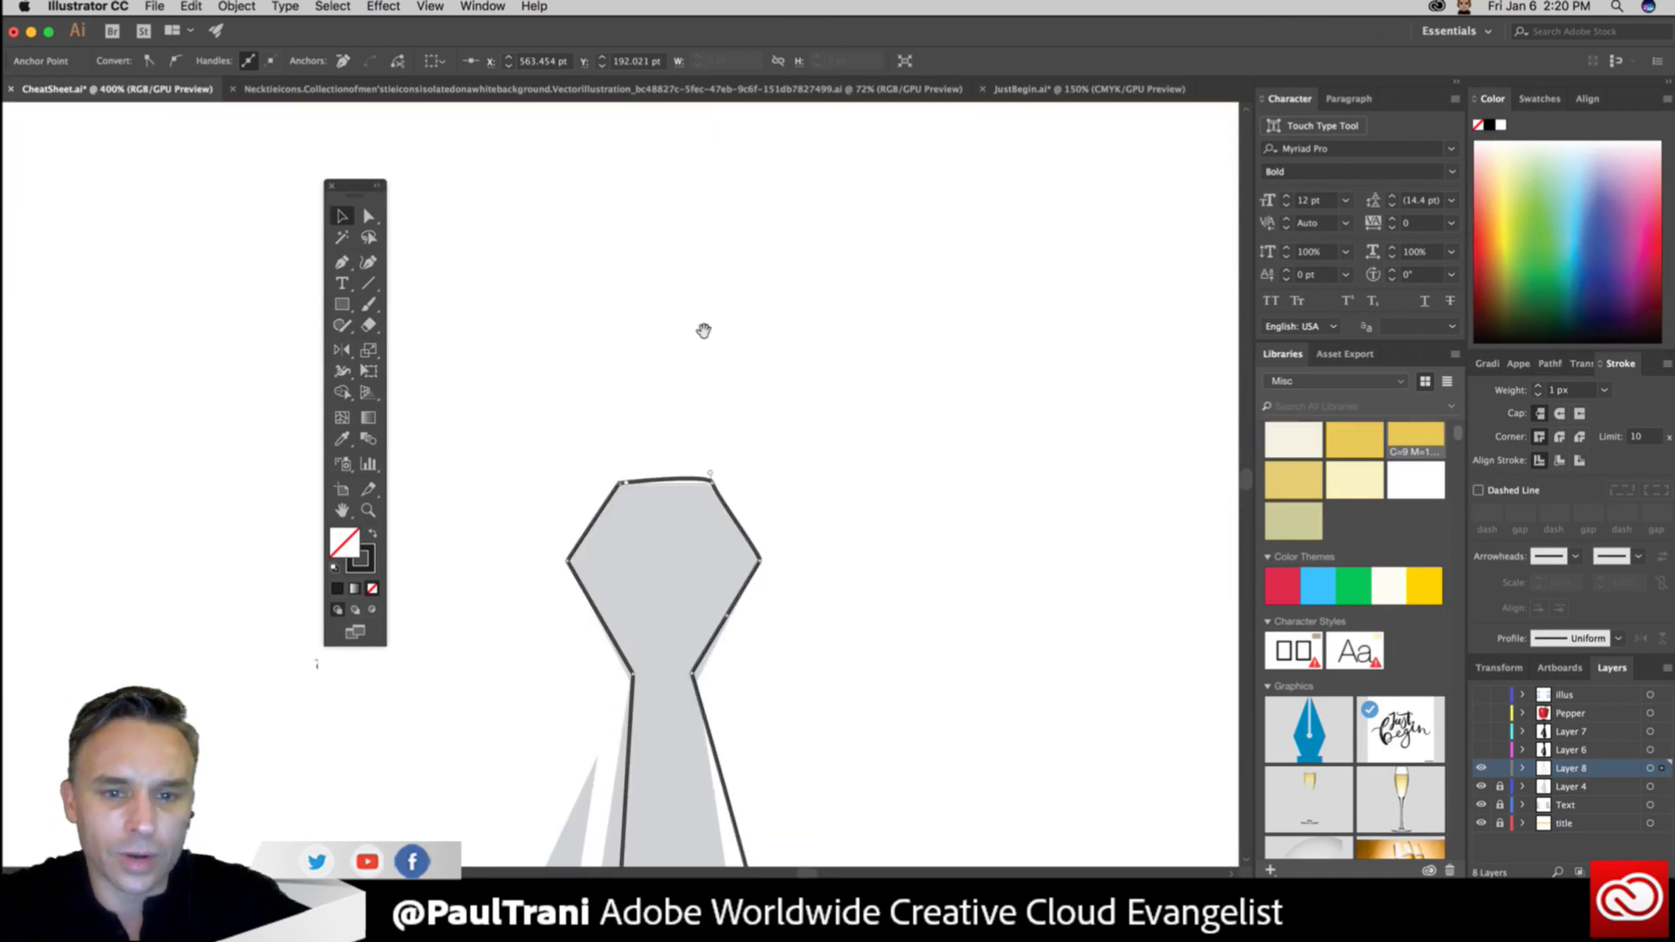
drag(703, 329, 794, 157)
click(368, 216)
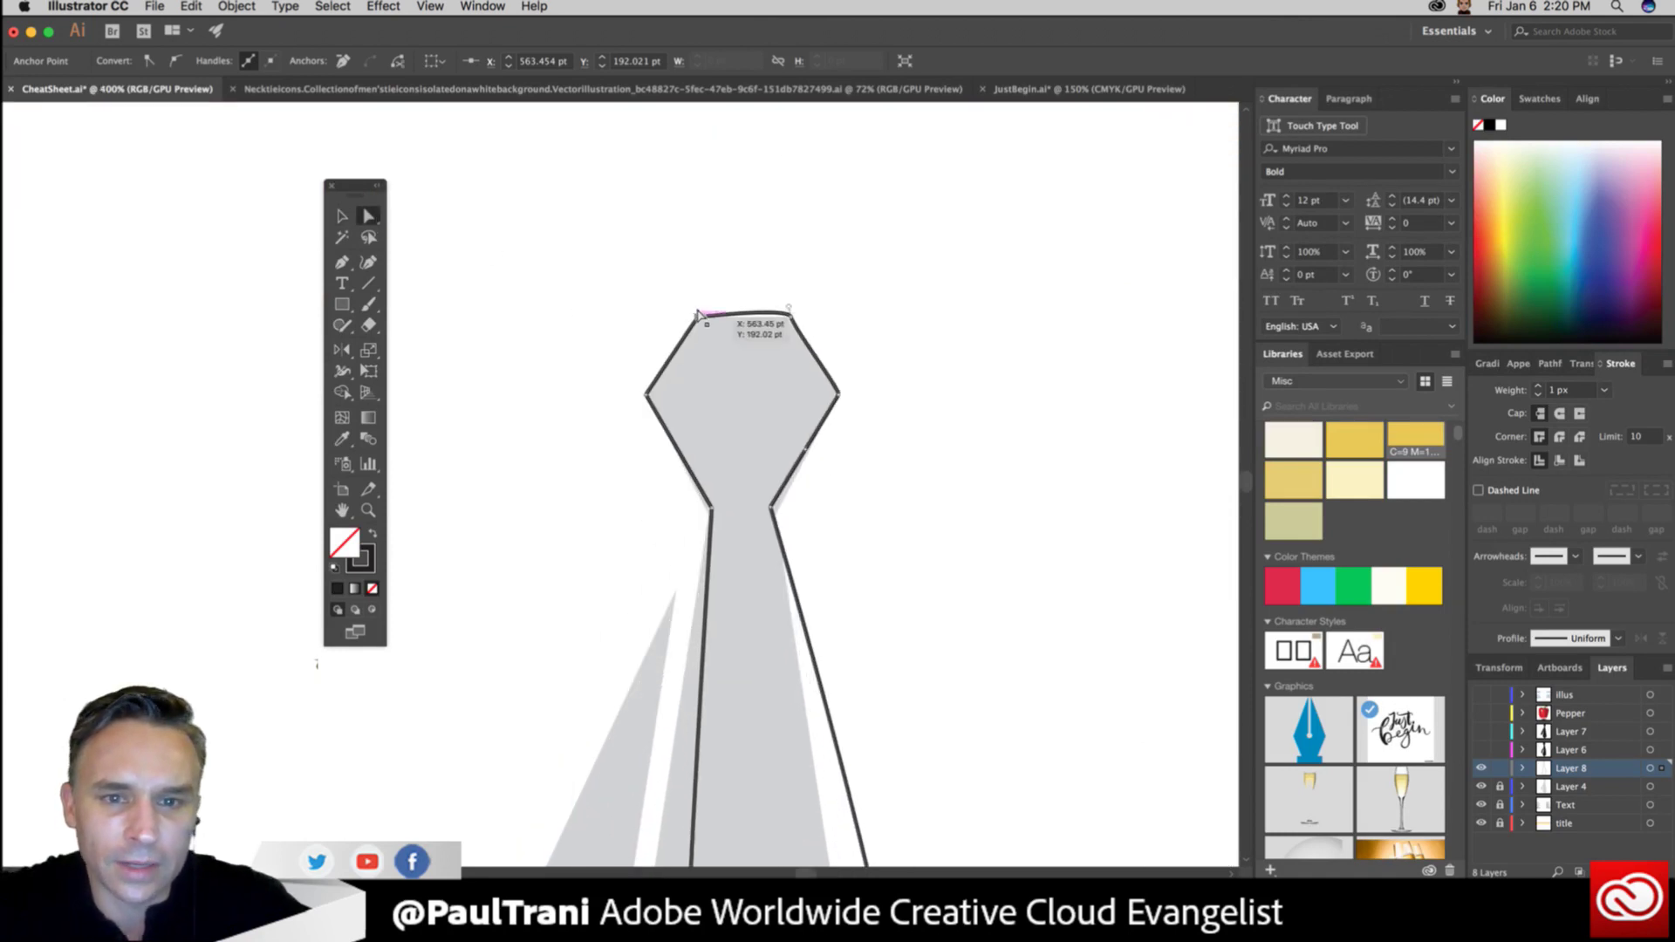
mouse_move(699, 314)
mouse_down()
mouse_move(698, 347)
mouse_move(729, 299)
mouse_move(682, 332)
mouse_move(681, 302)
mouse_up()
key(Delete)
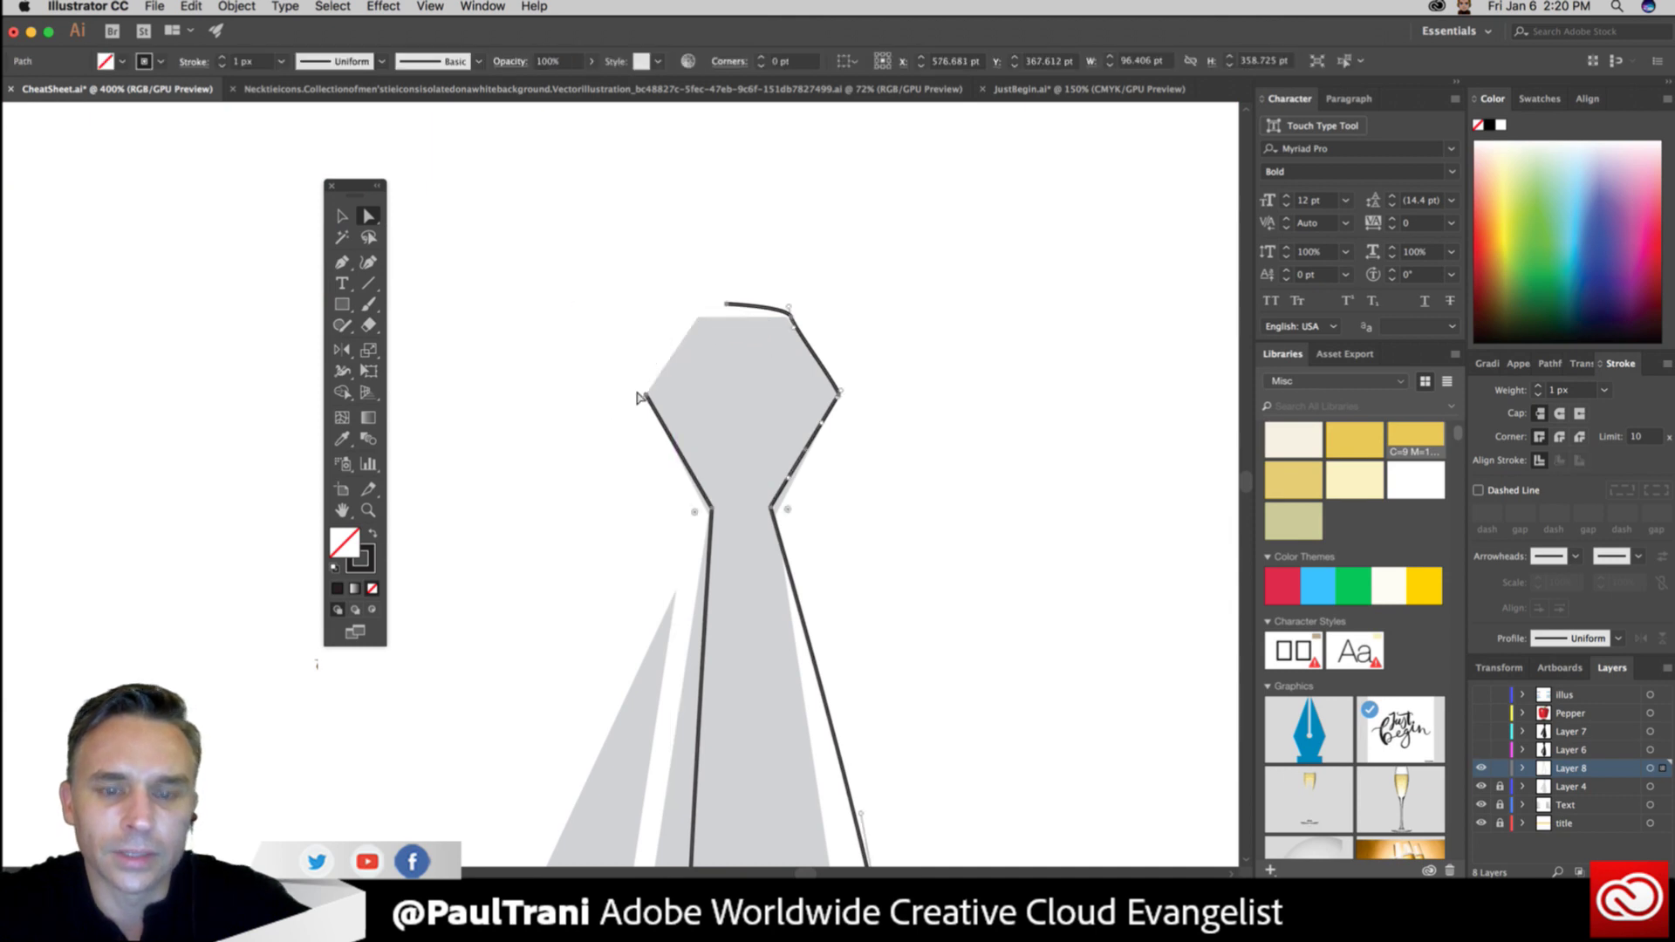
drag(644, 394, 619, 443)
key(z)
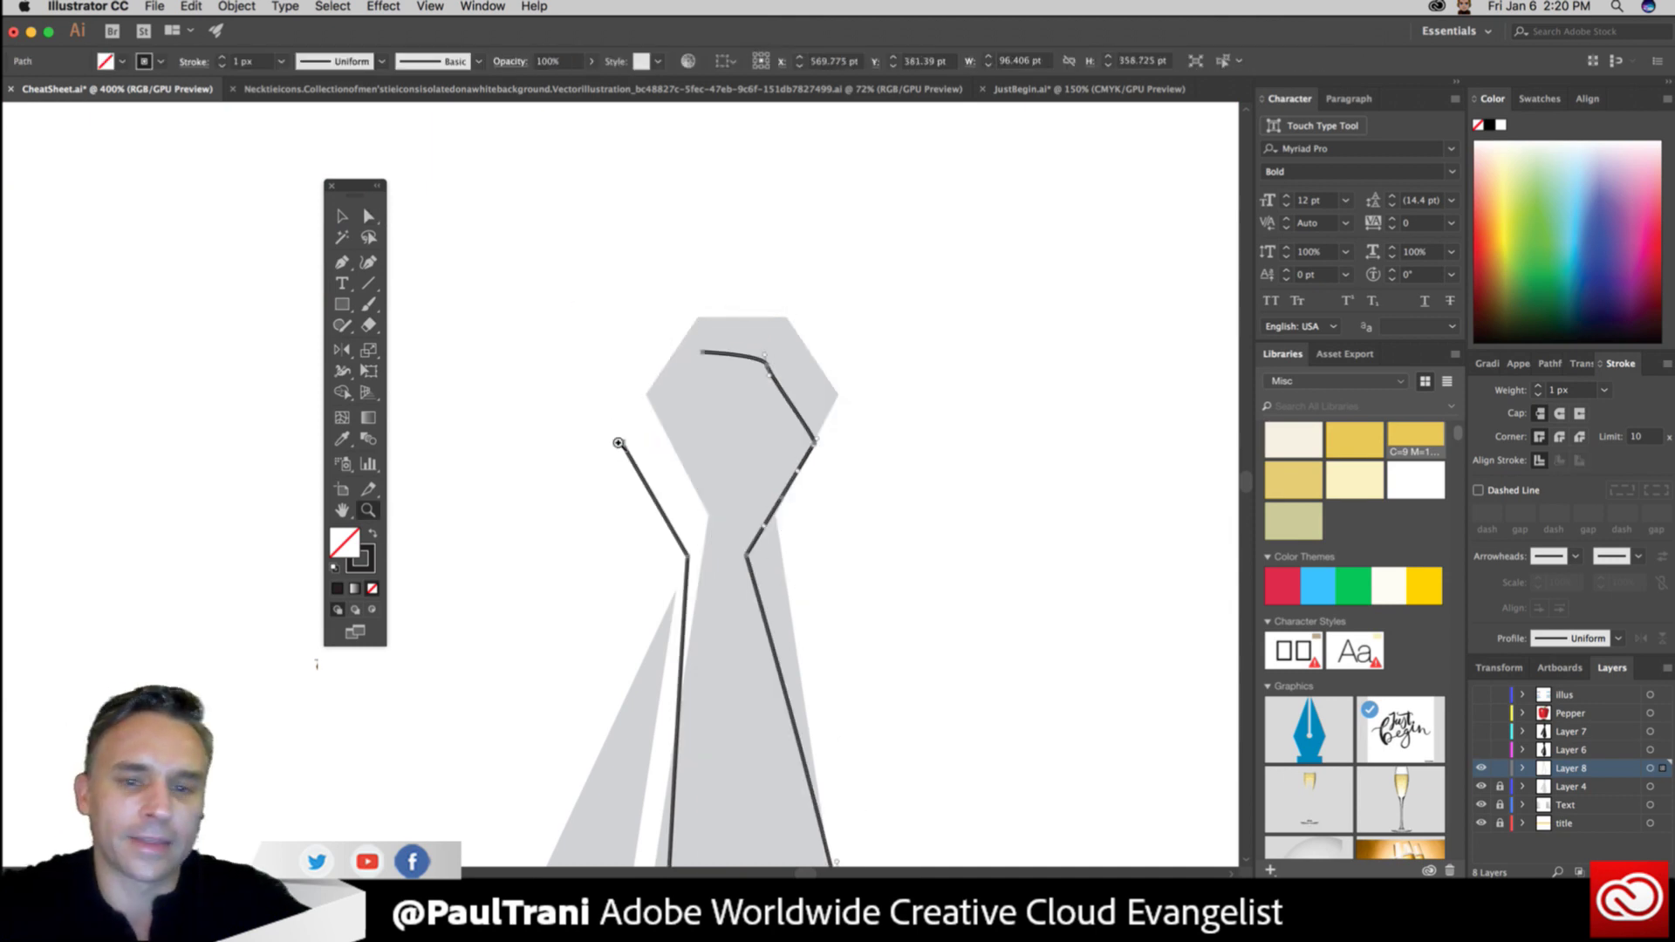
key(super+z)
Nudge the knot's left corner anchor onto the template, and move the open top endpoint to the top-left corner at about X 563.5 pt, Y 192 pt.
click(368, 215)
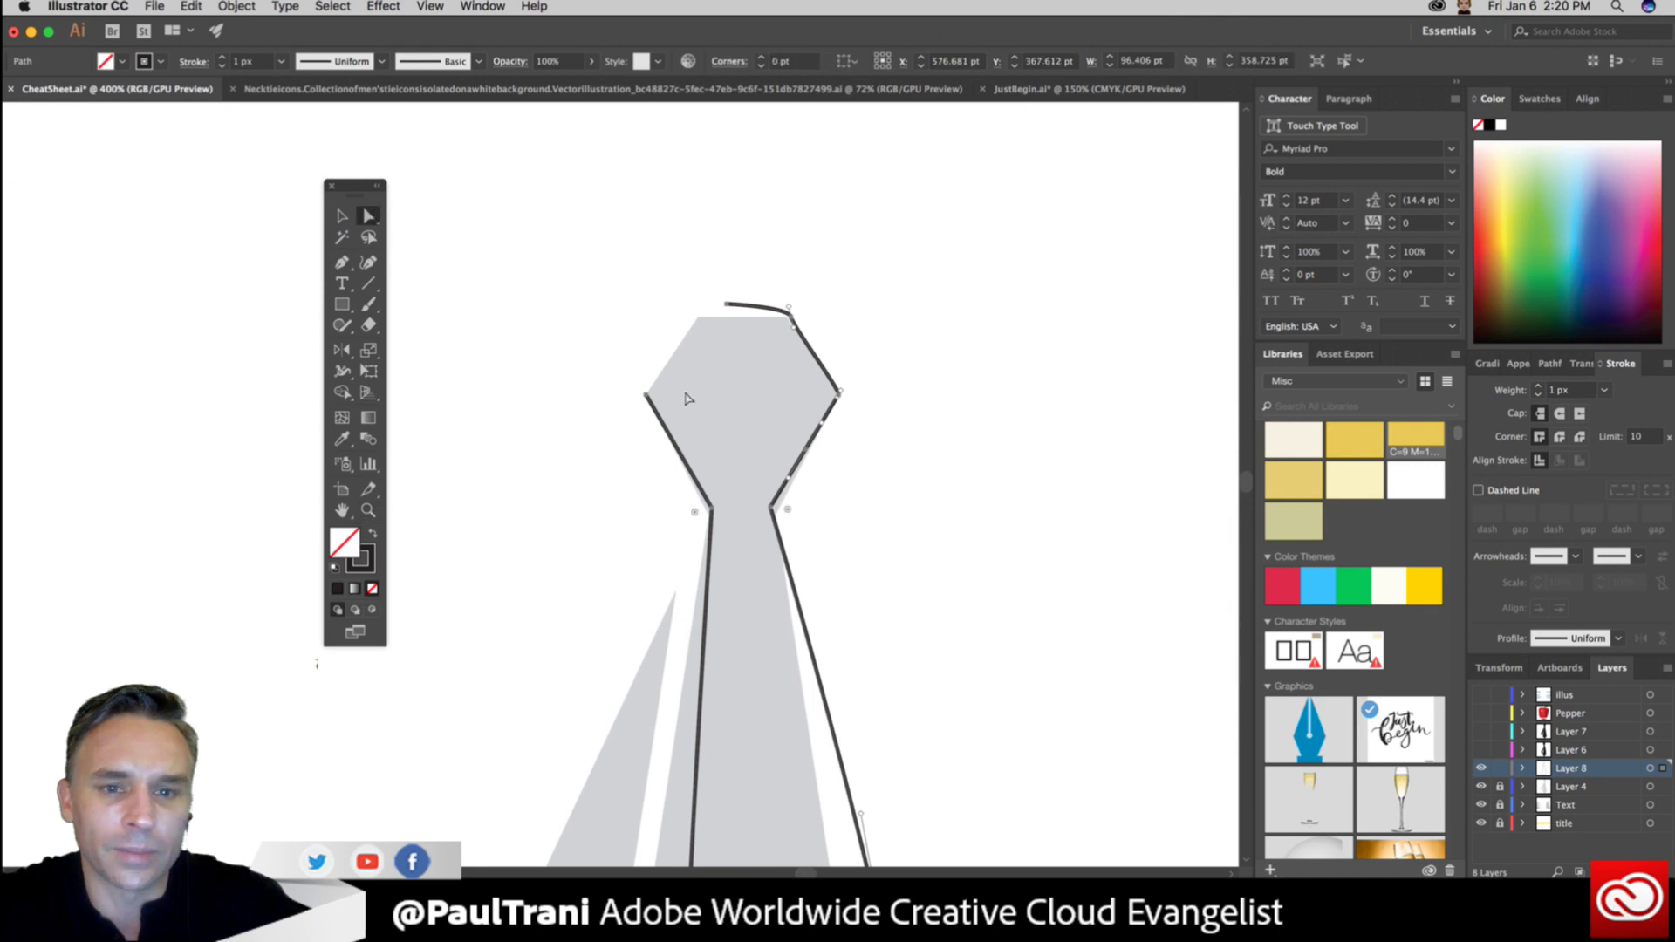
click(643, 392)
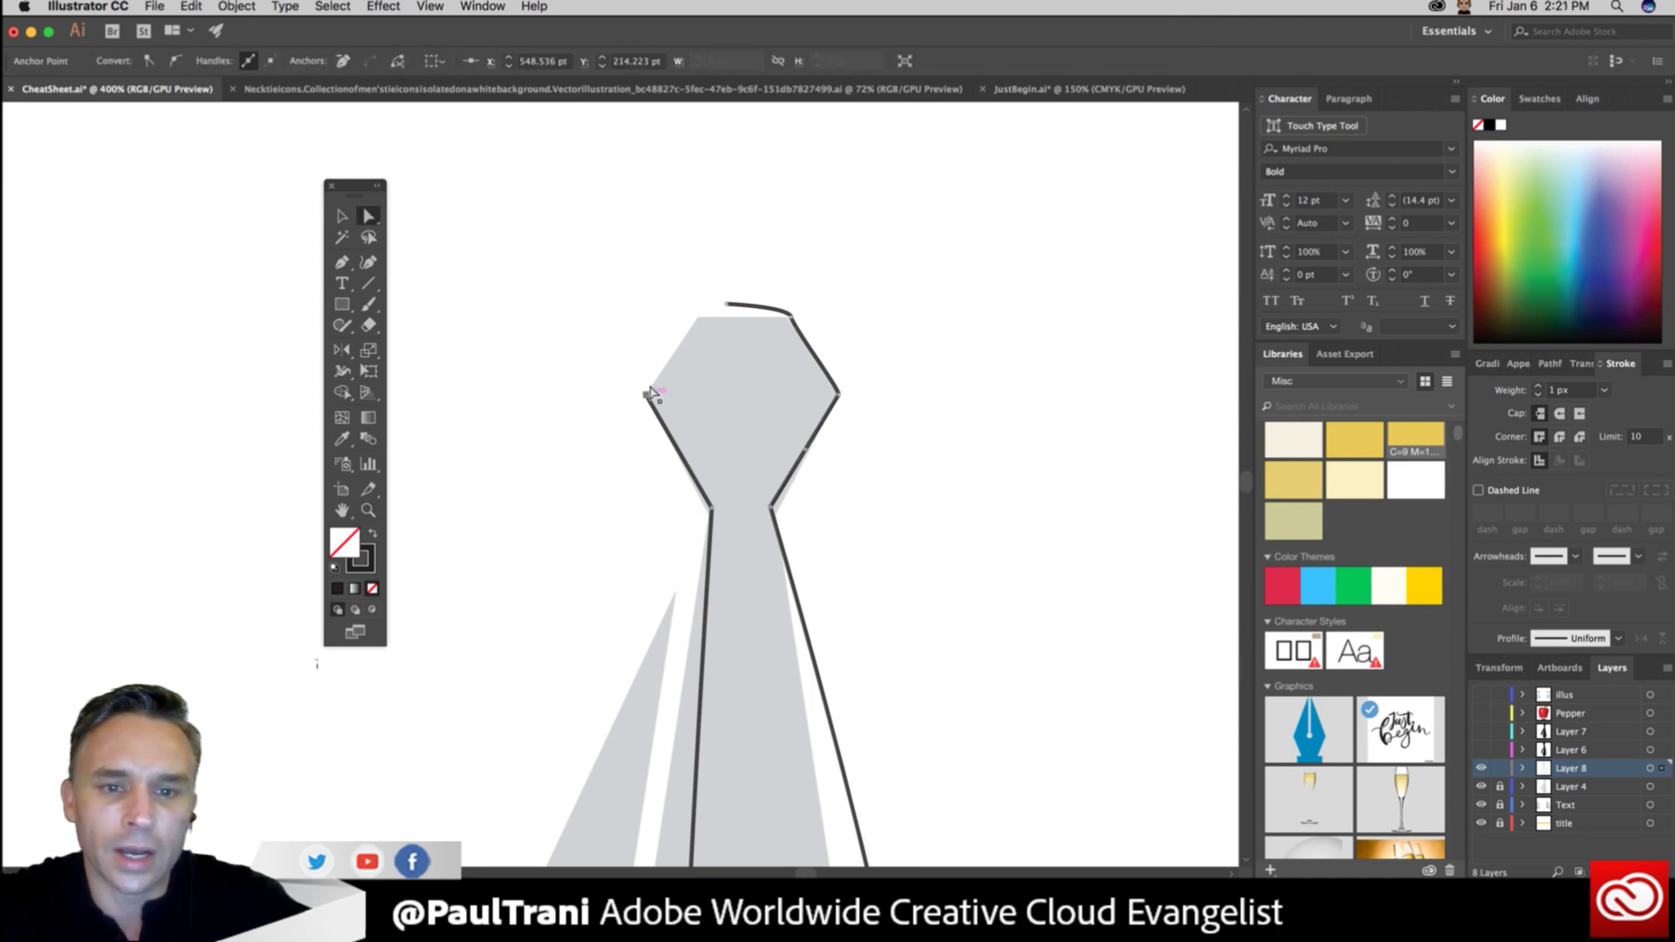
drag(652, 392, 649, 387)
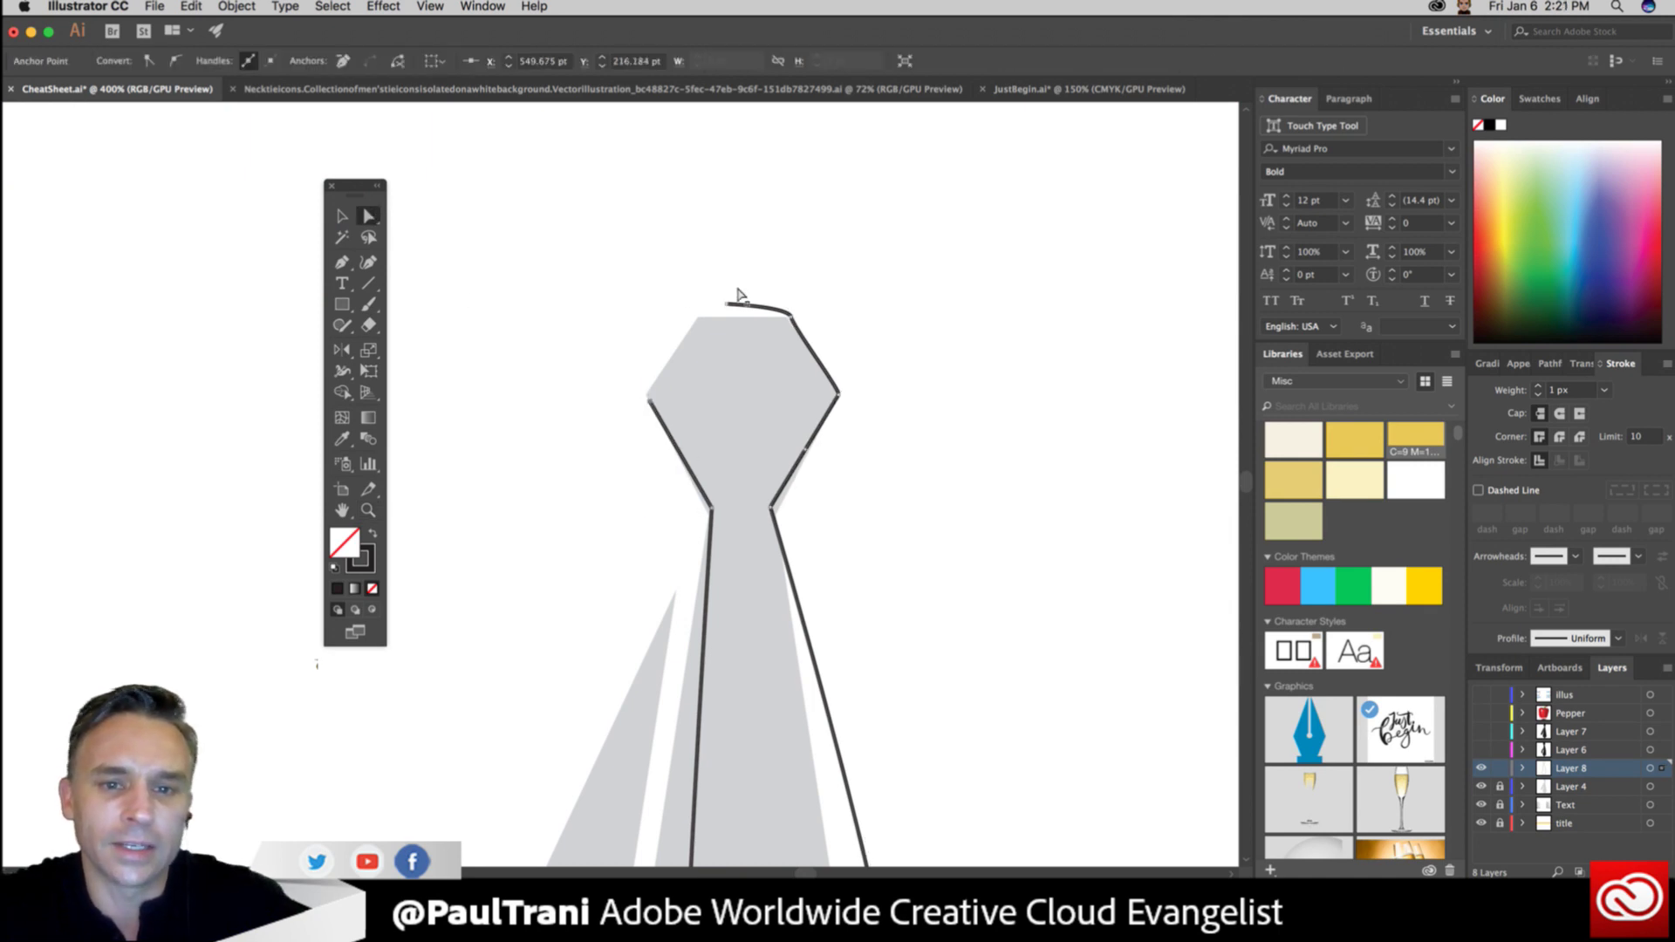
drag(733, 301, 698, 316)
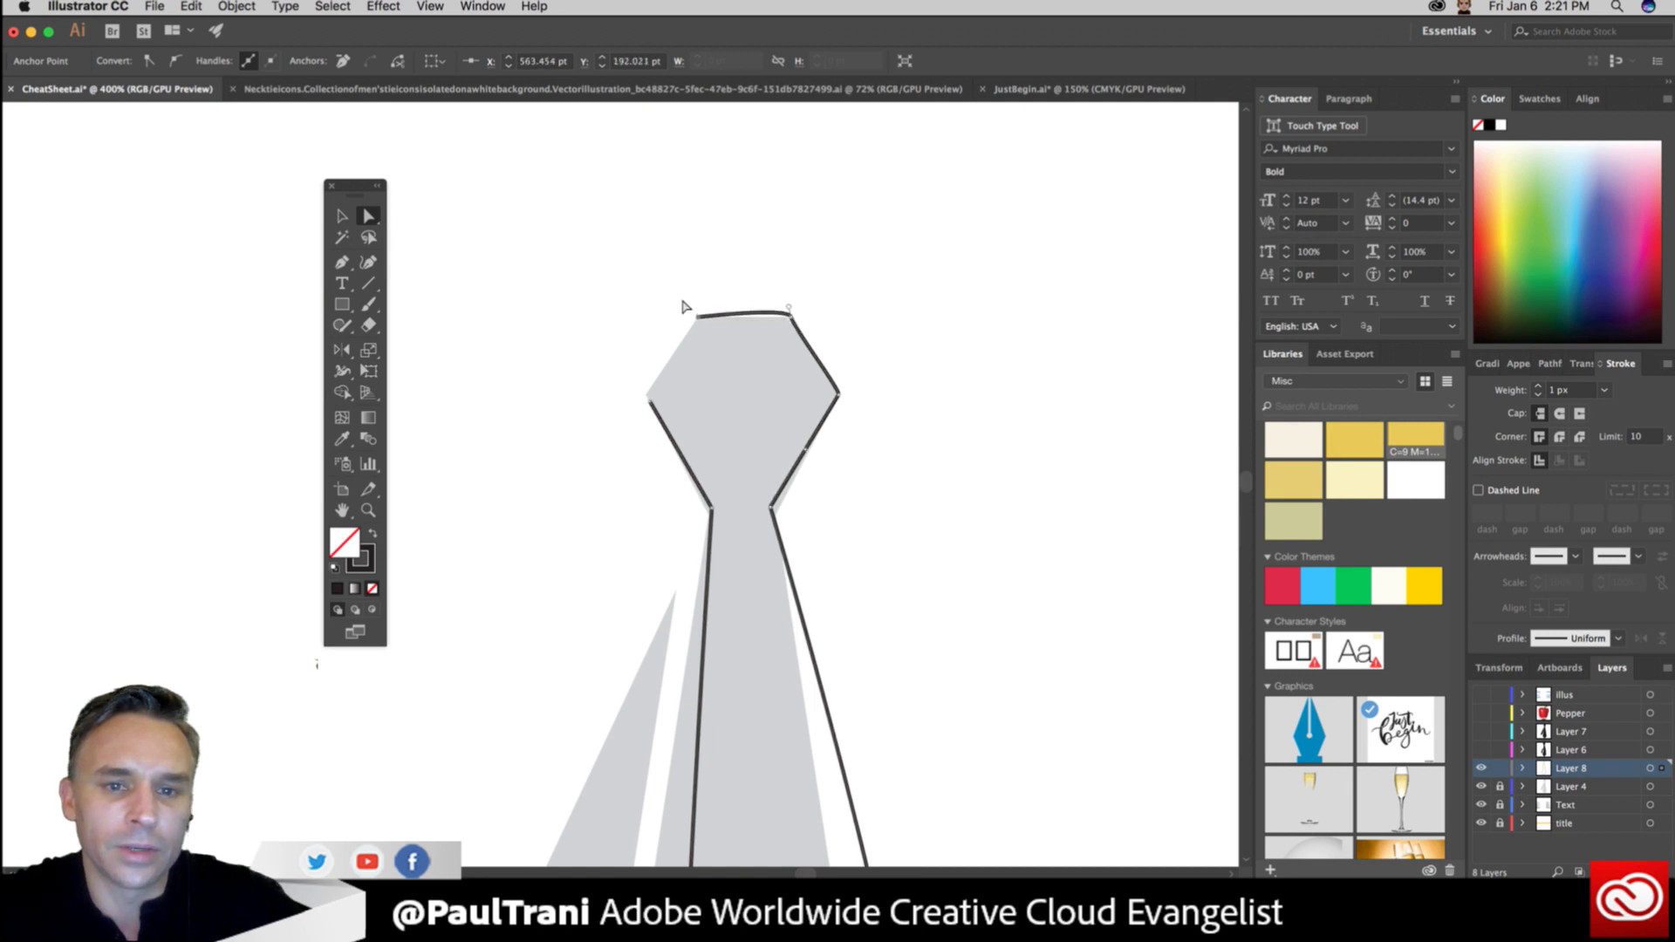
Swap the tie's fill and stroke, and pull the knot's top-left anchor up to about X 569 pt, Y 179 pt.
click(371, 532)
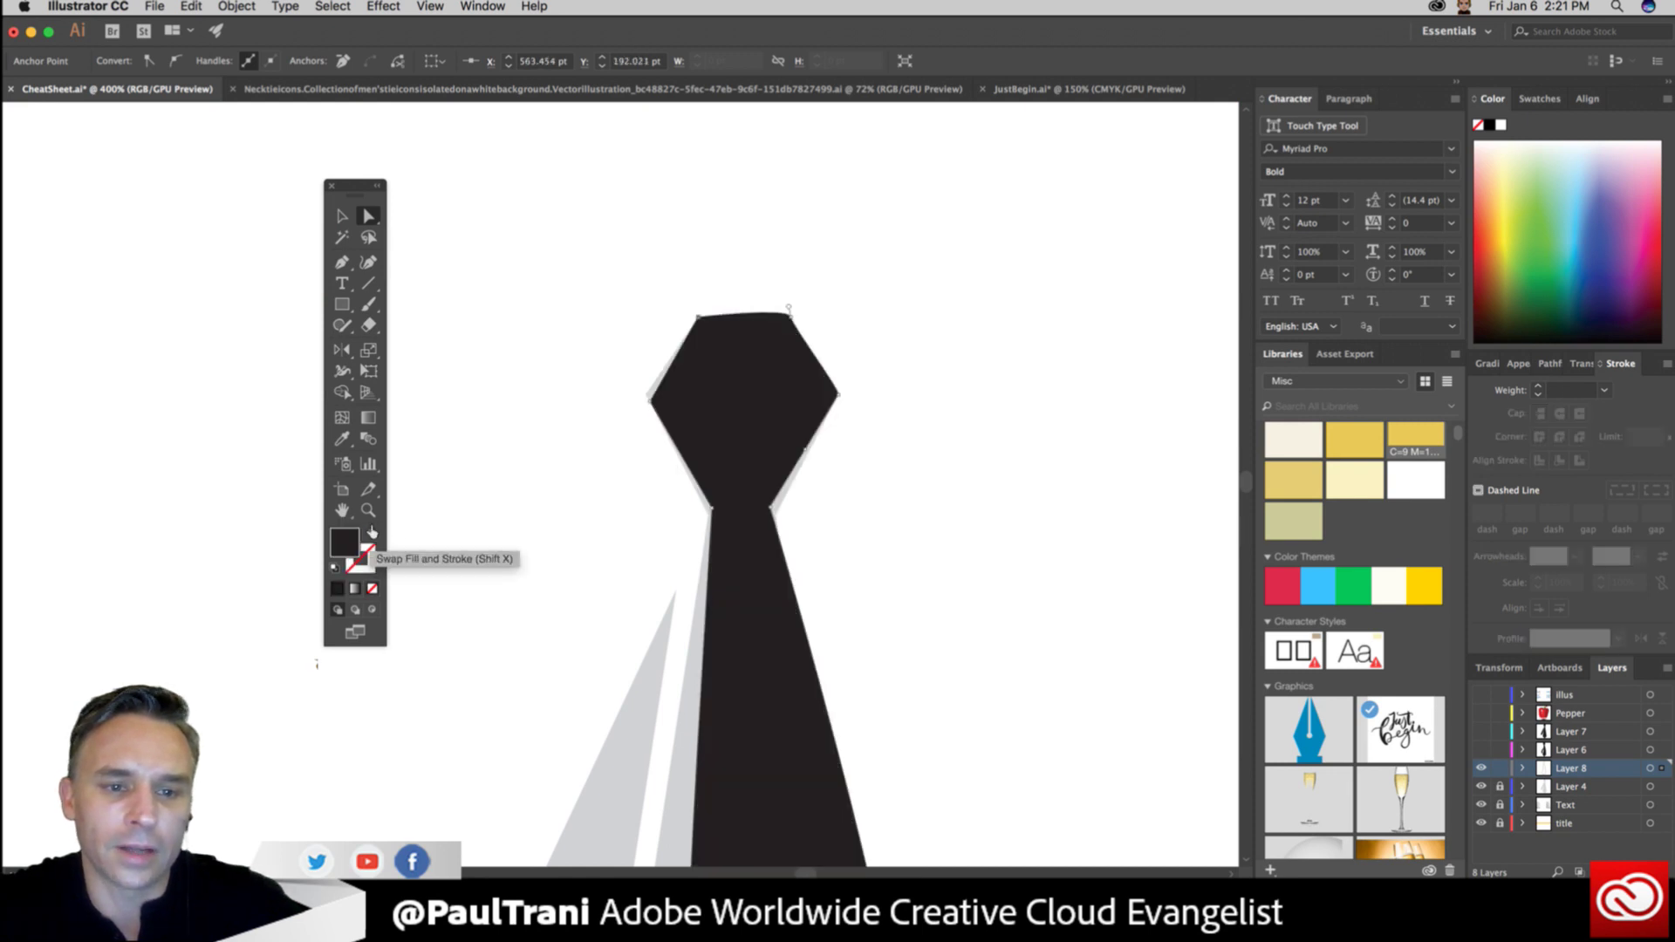
drag(698, 311, 717, 273)
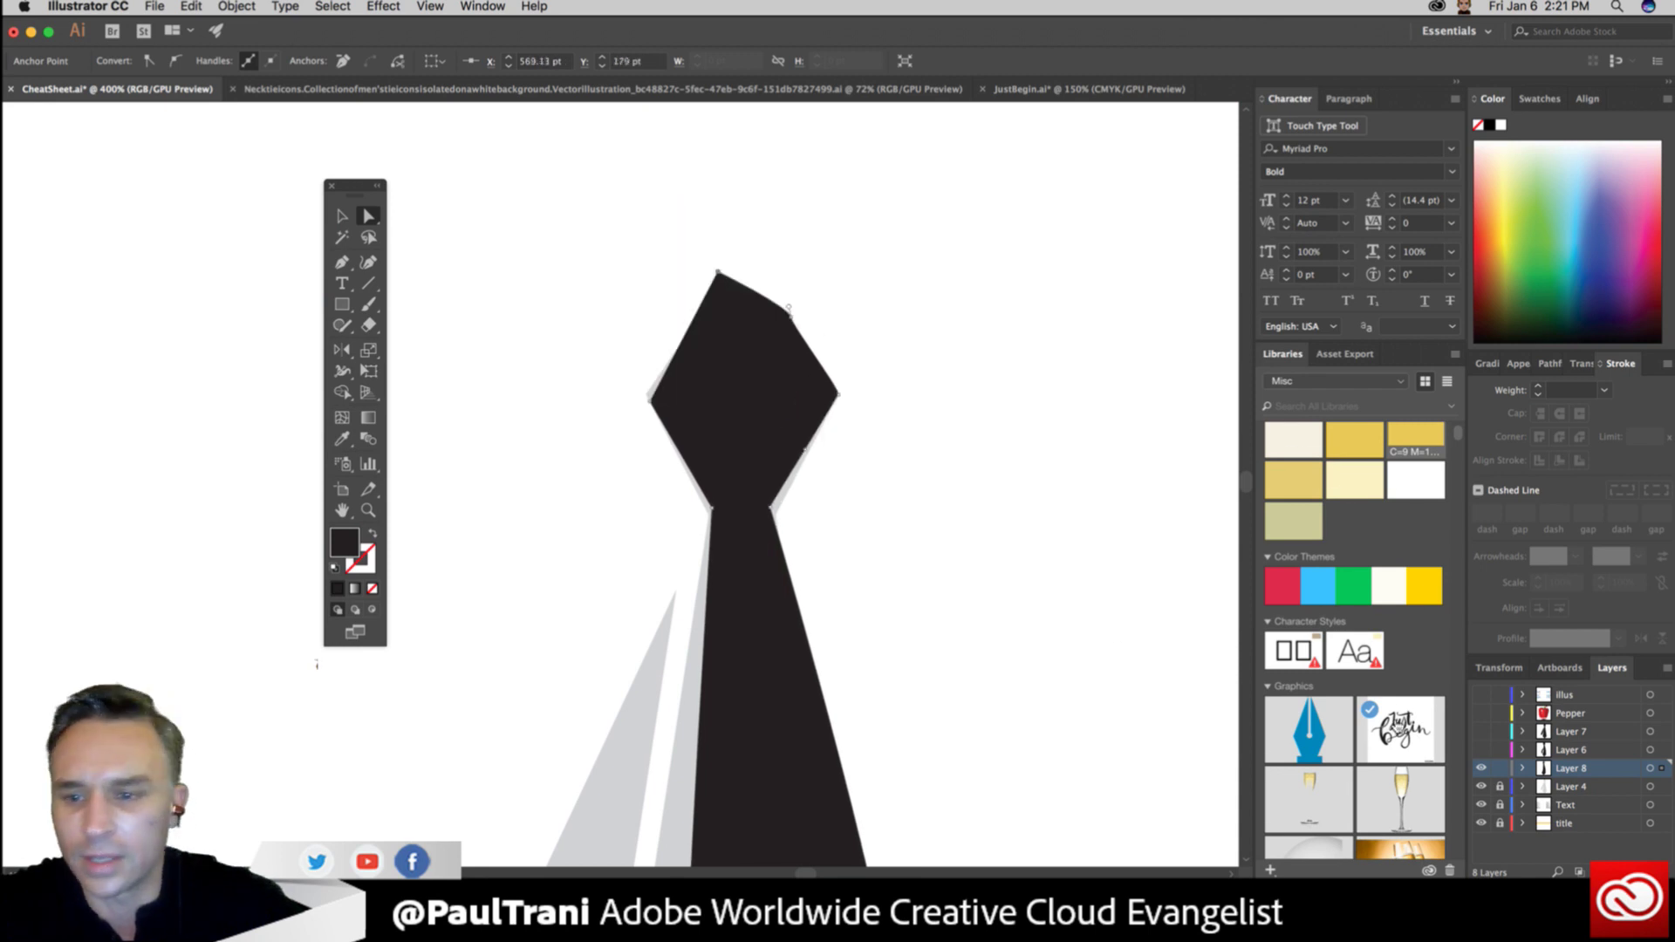
Set the color of Layer 8 to Light Red in its layer options.
double_click(1616, 774)
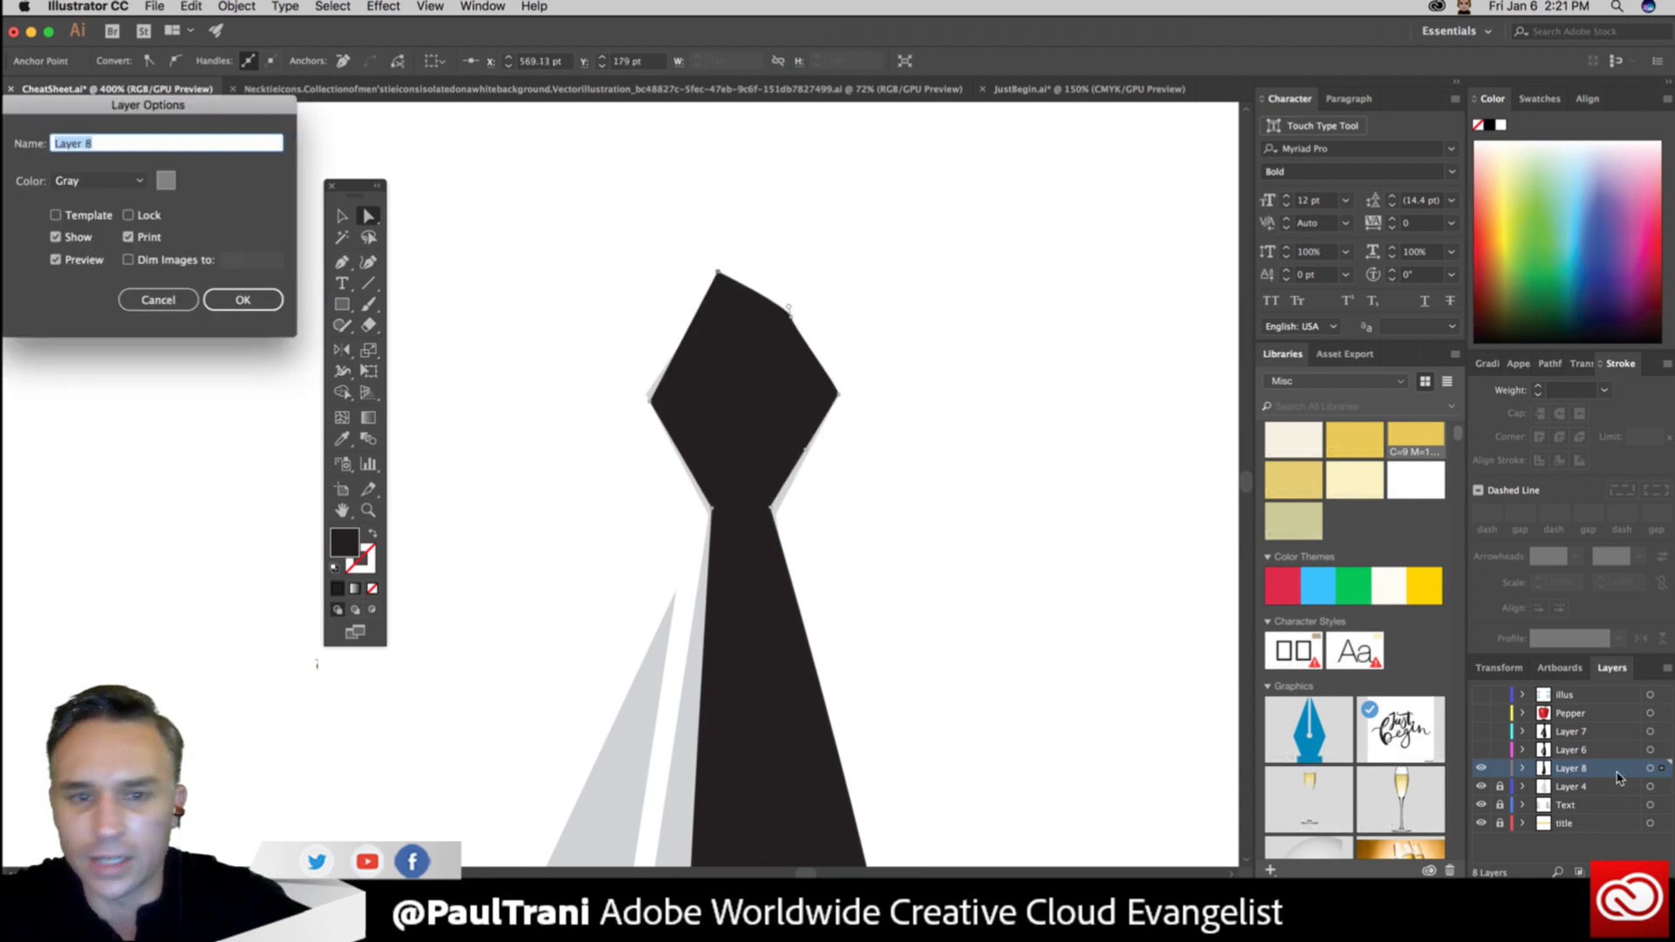
click(165, 179)
click(65, 161)
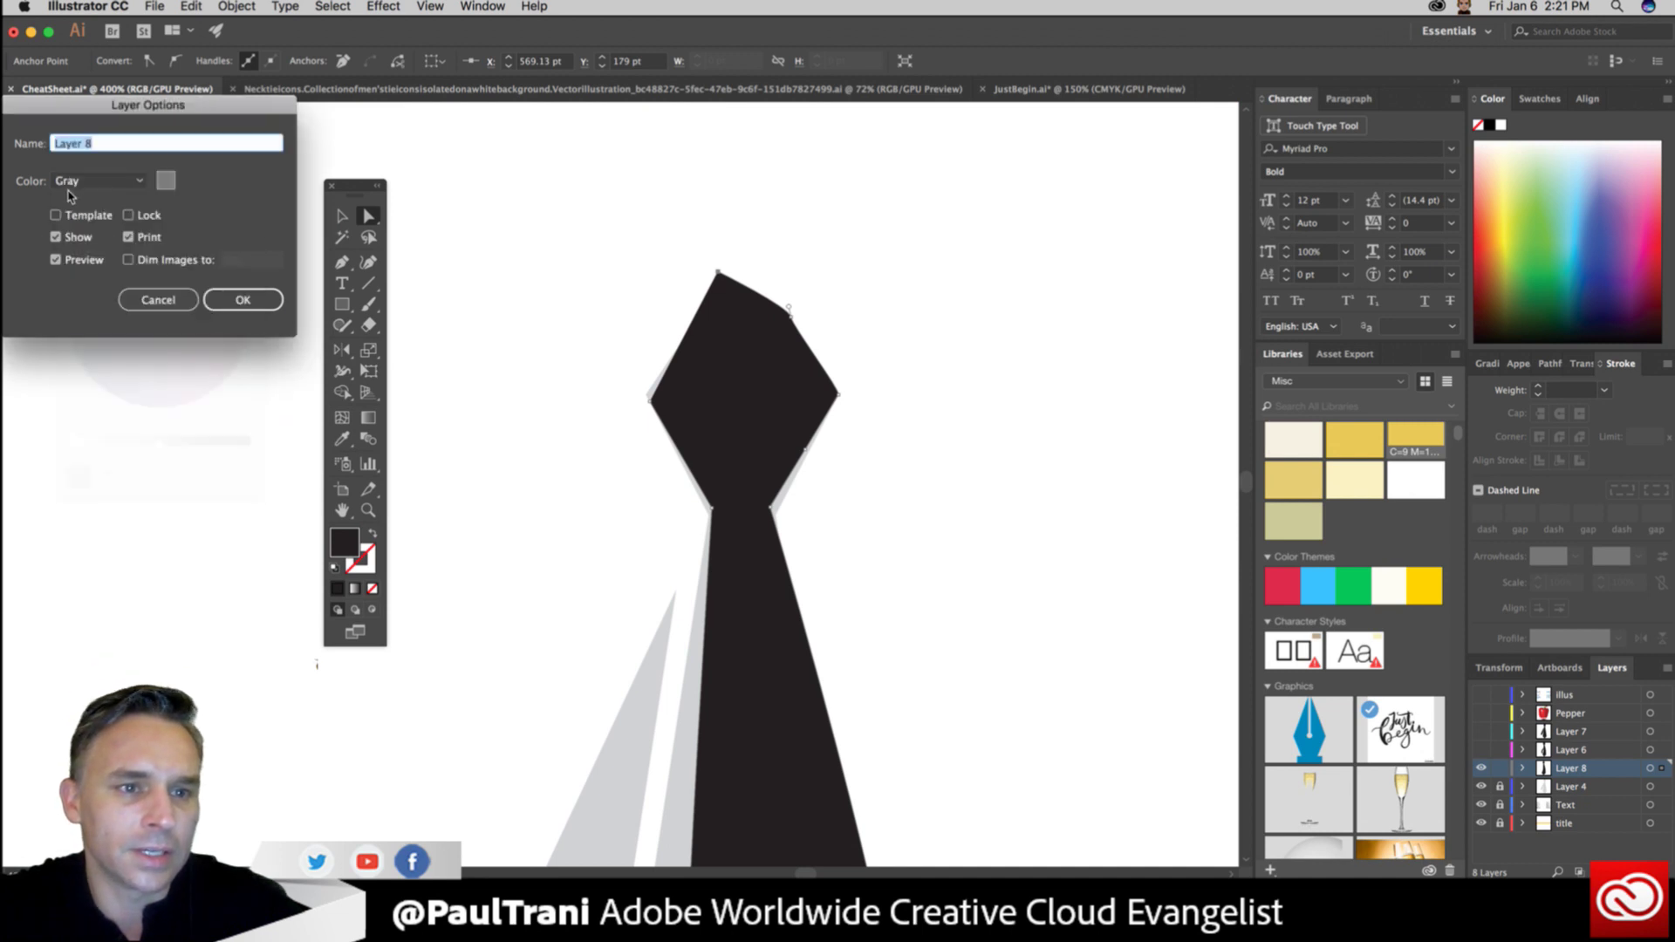
click(98, 181)
click(99, 251)
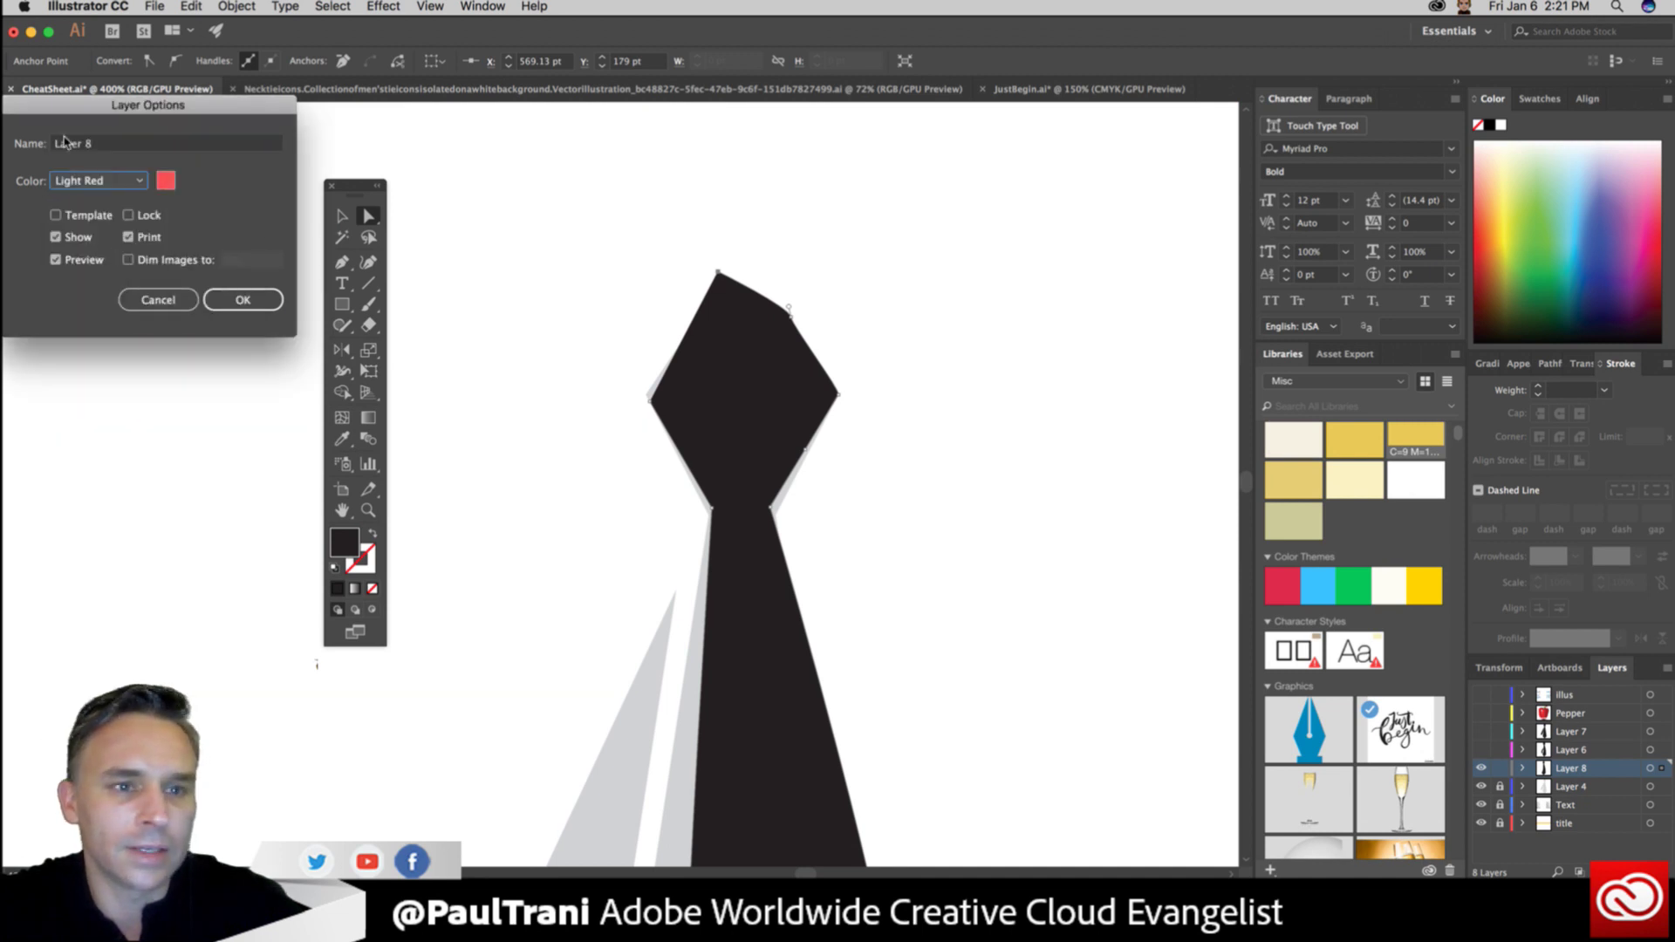
click(243, 299)
Try different positions for the knot's top-left and left corner anchors, and place both back on the template's corners.
drag(717, 274, 660, 240)
mouse_move(650, 398)
mouse_down()
mouse_move(551, 392)
mouse_move(656, 393)
mouse_up()
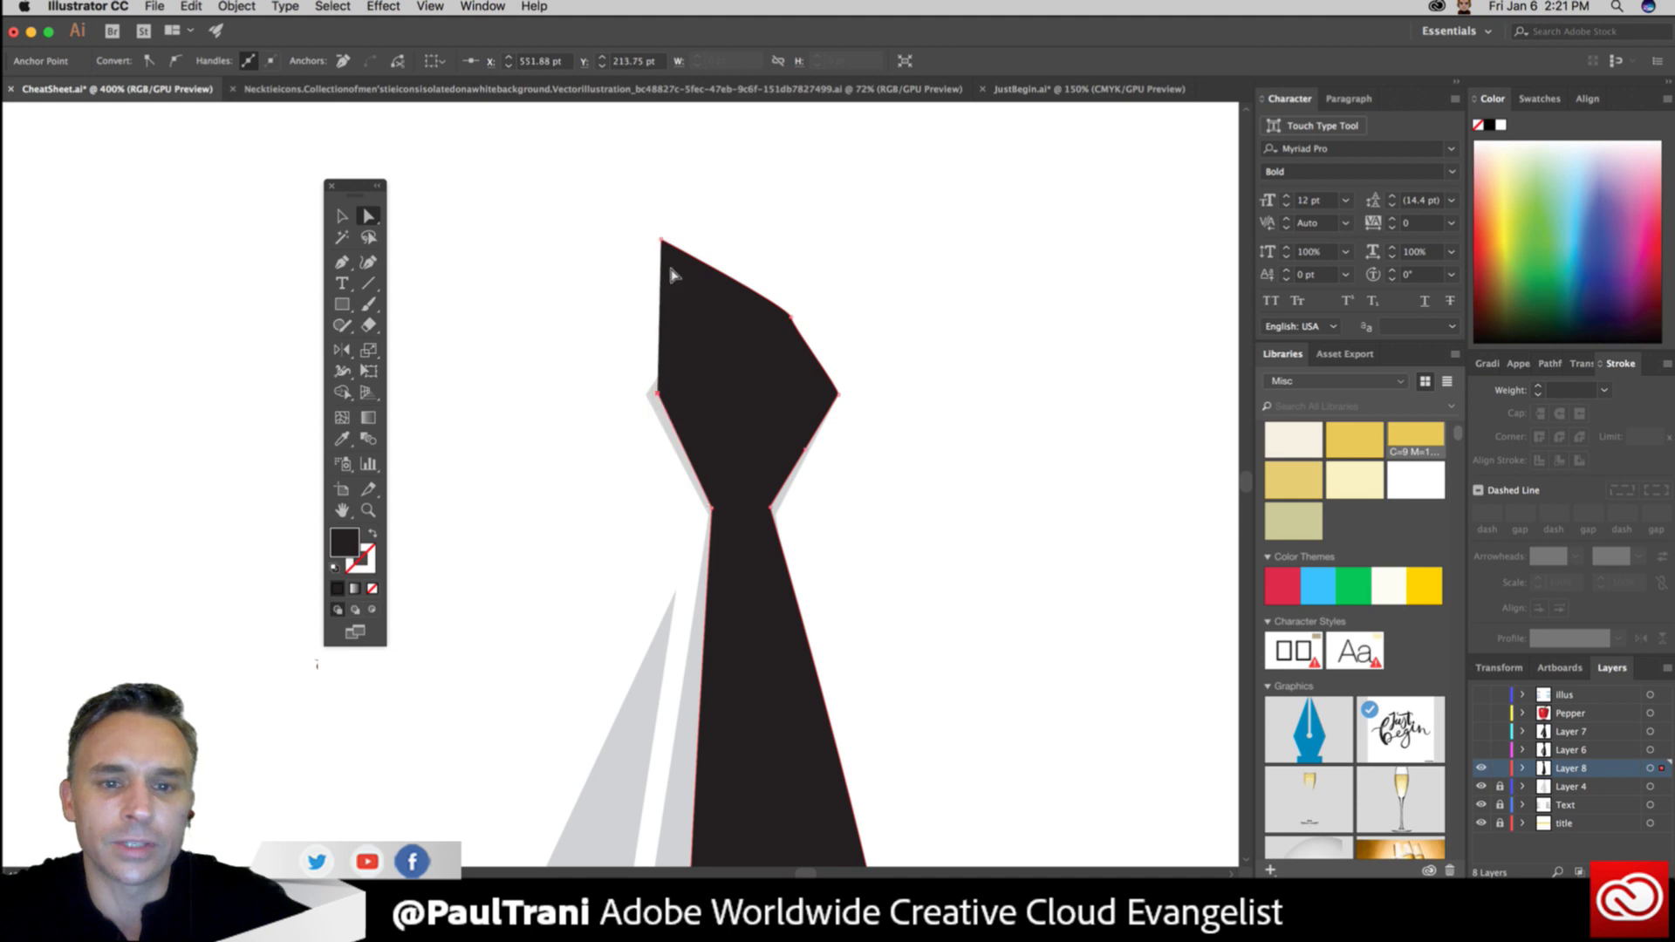
drag(660, 239, 740, 316)
drag(657, 393, 645, 398)
drag(733, 315, 698, 316)
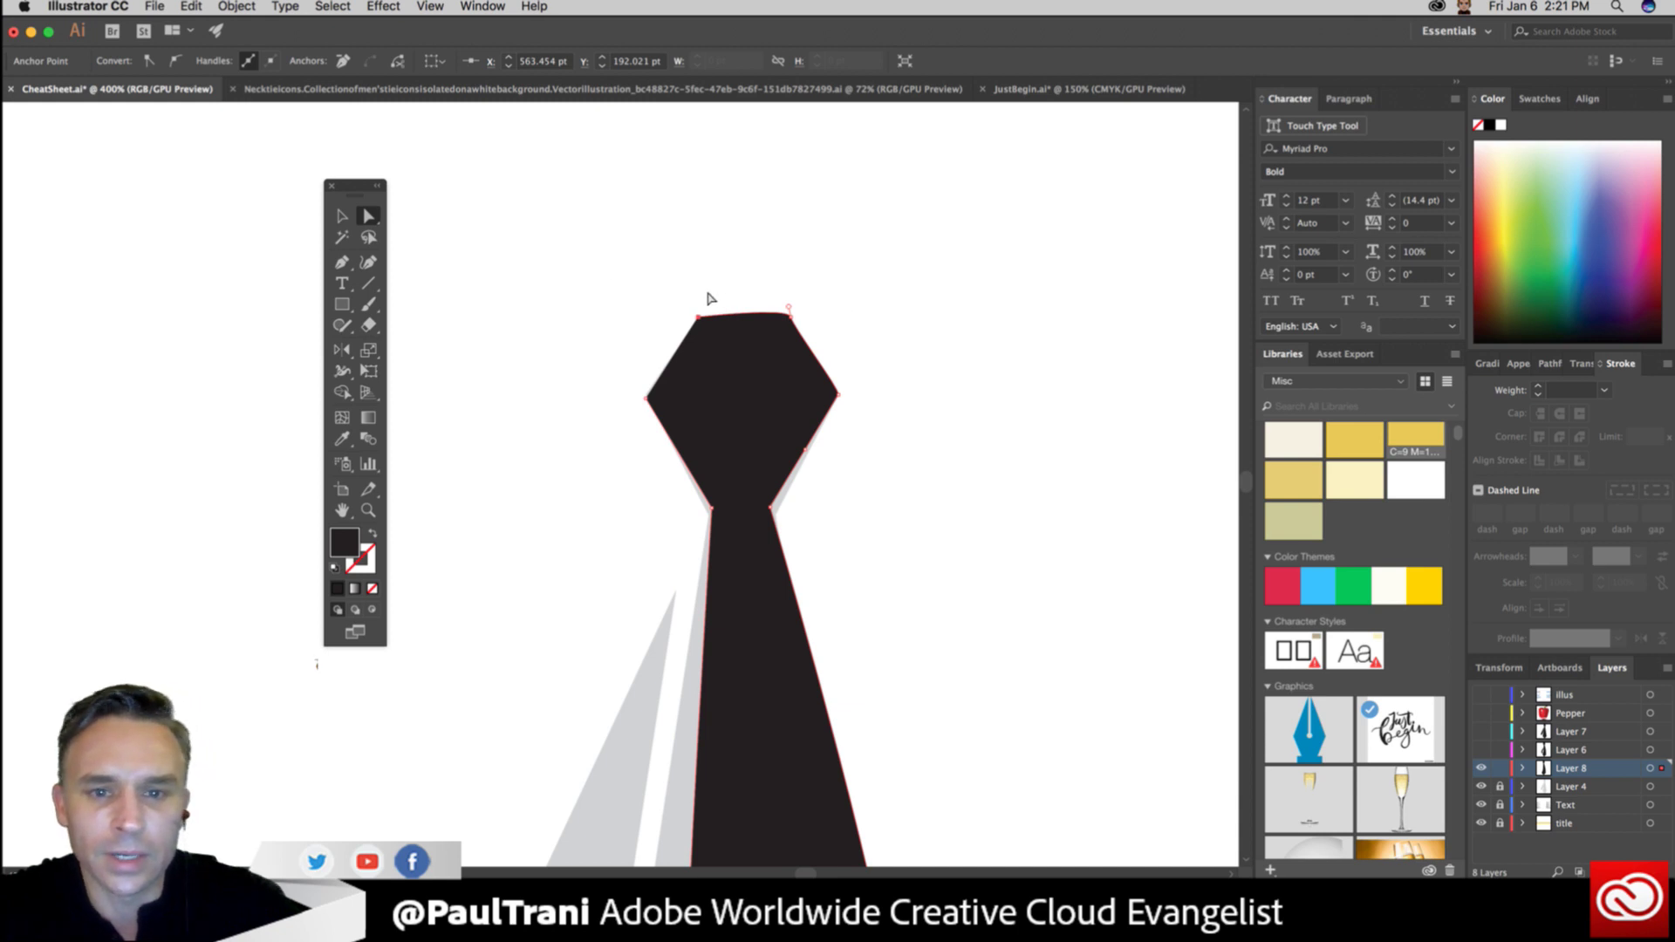
Shift the knot's top-left anchor slightly inward along the top edge to about X 564.9 pt, Y 191.8 pt.
key(super+equal)
key(super+equal)
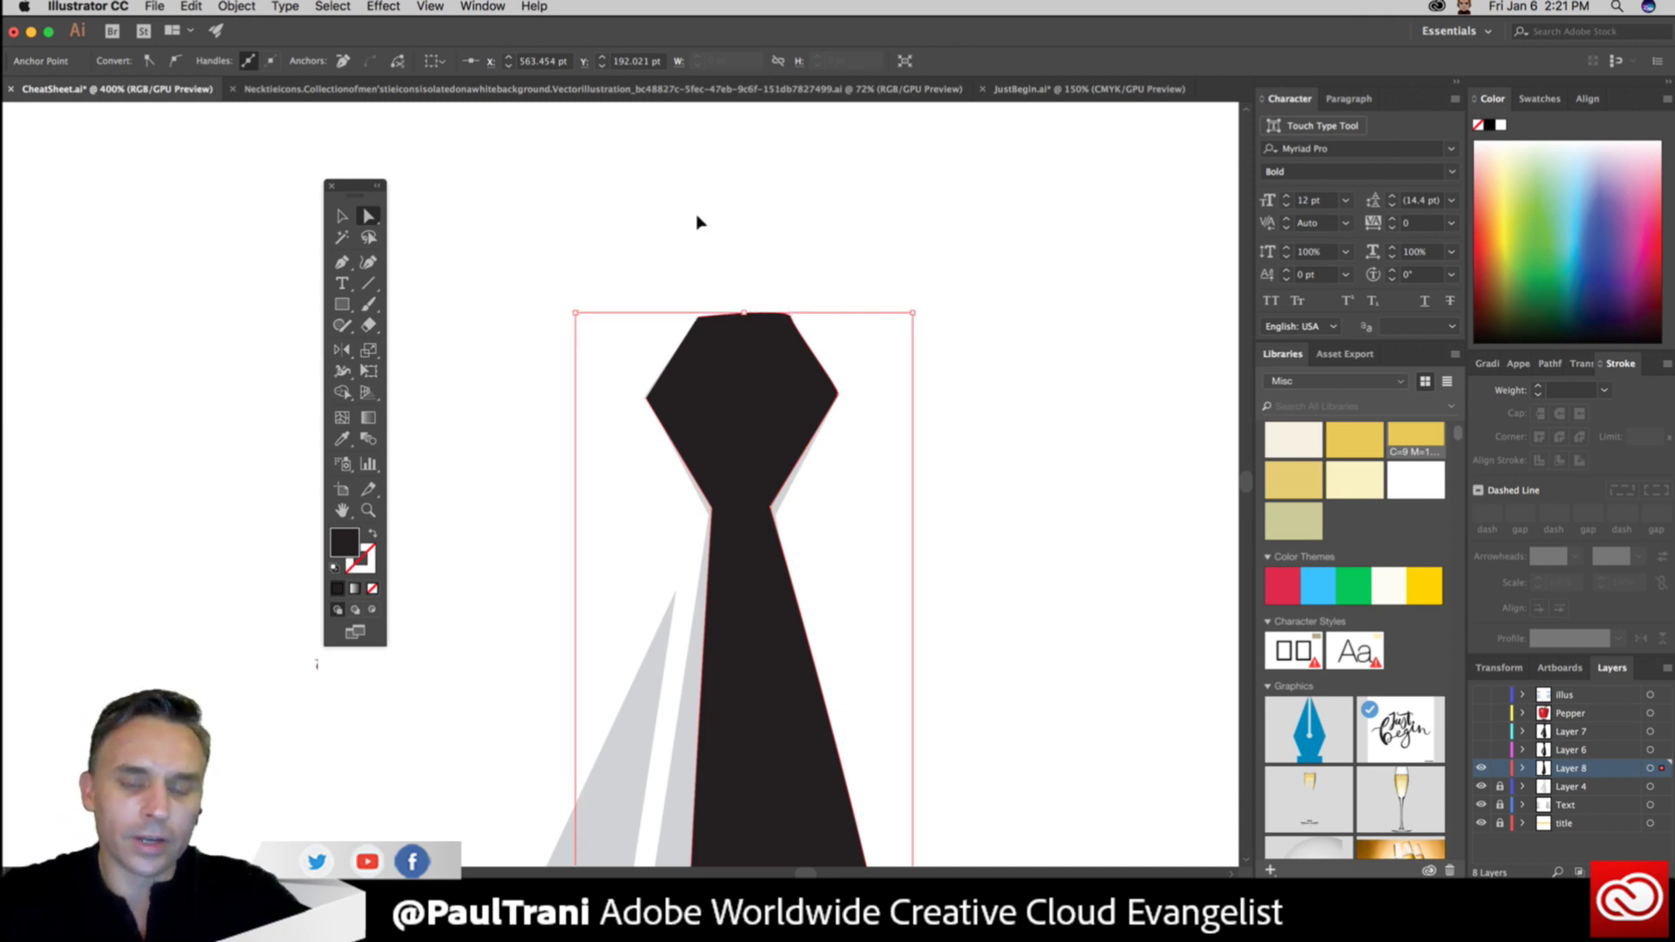
drag(694, 253, 723, 169)
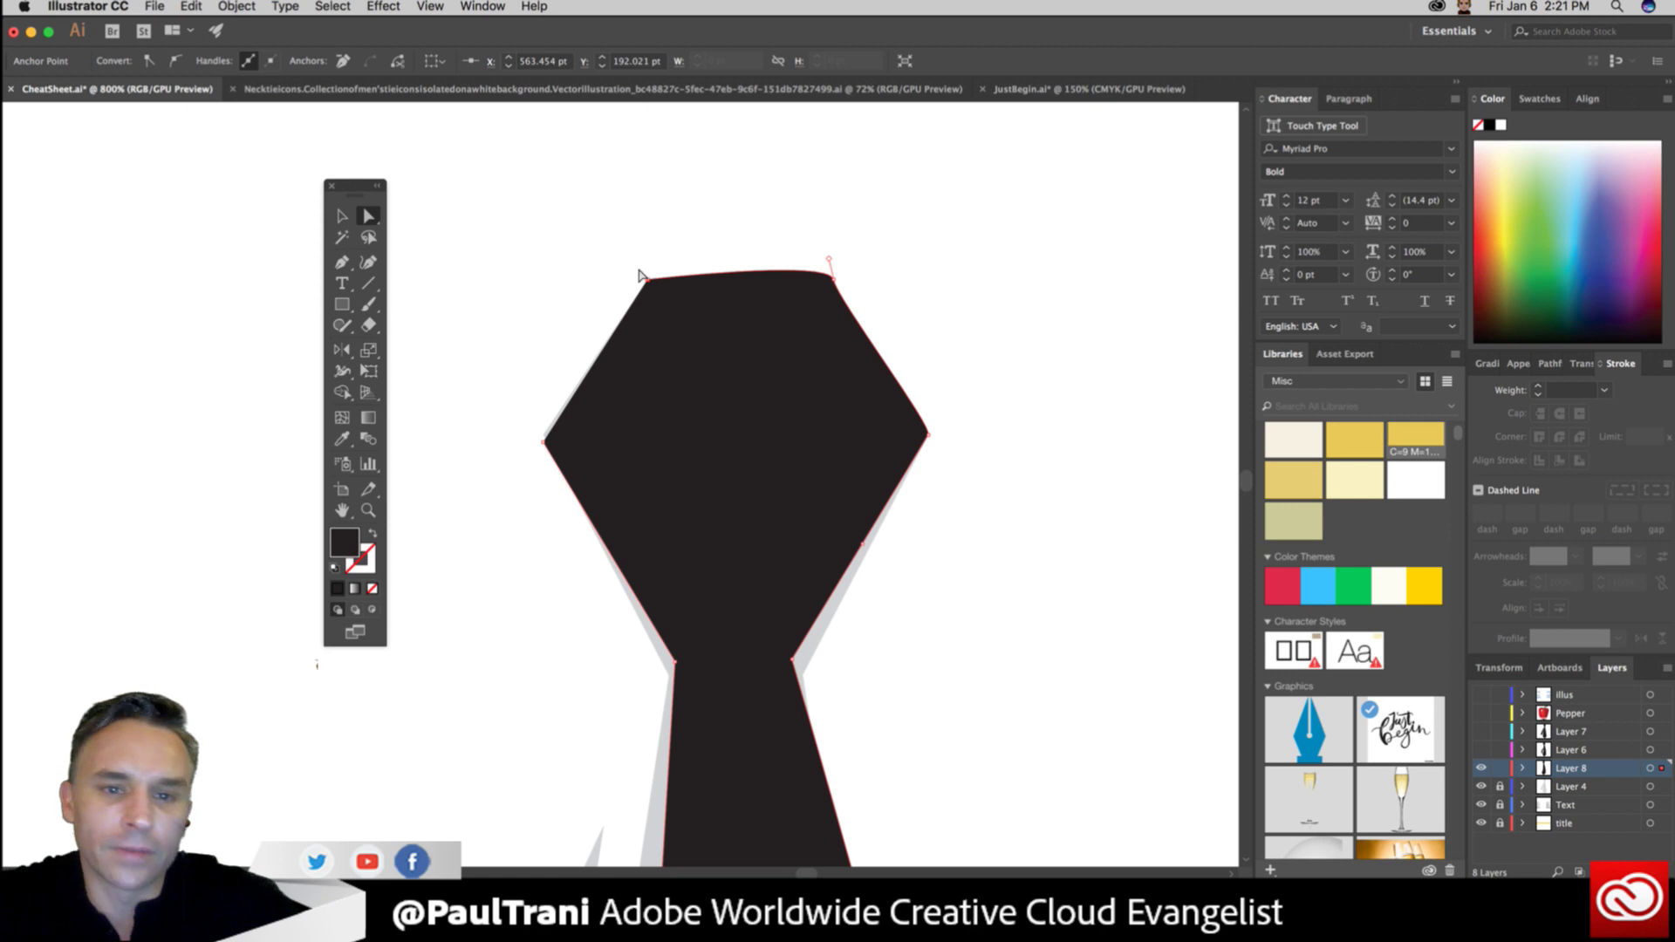
mouse_move(639, 276)
mouse_down()
mouse_move(624, 234)
mouse_move(661, 275)
mouse_move(642, 225)
mouse_move(662, 277)
mouse_up()
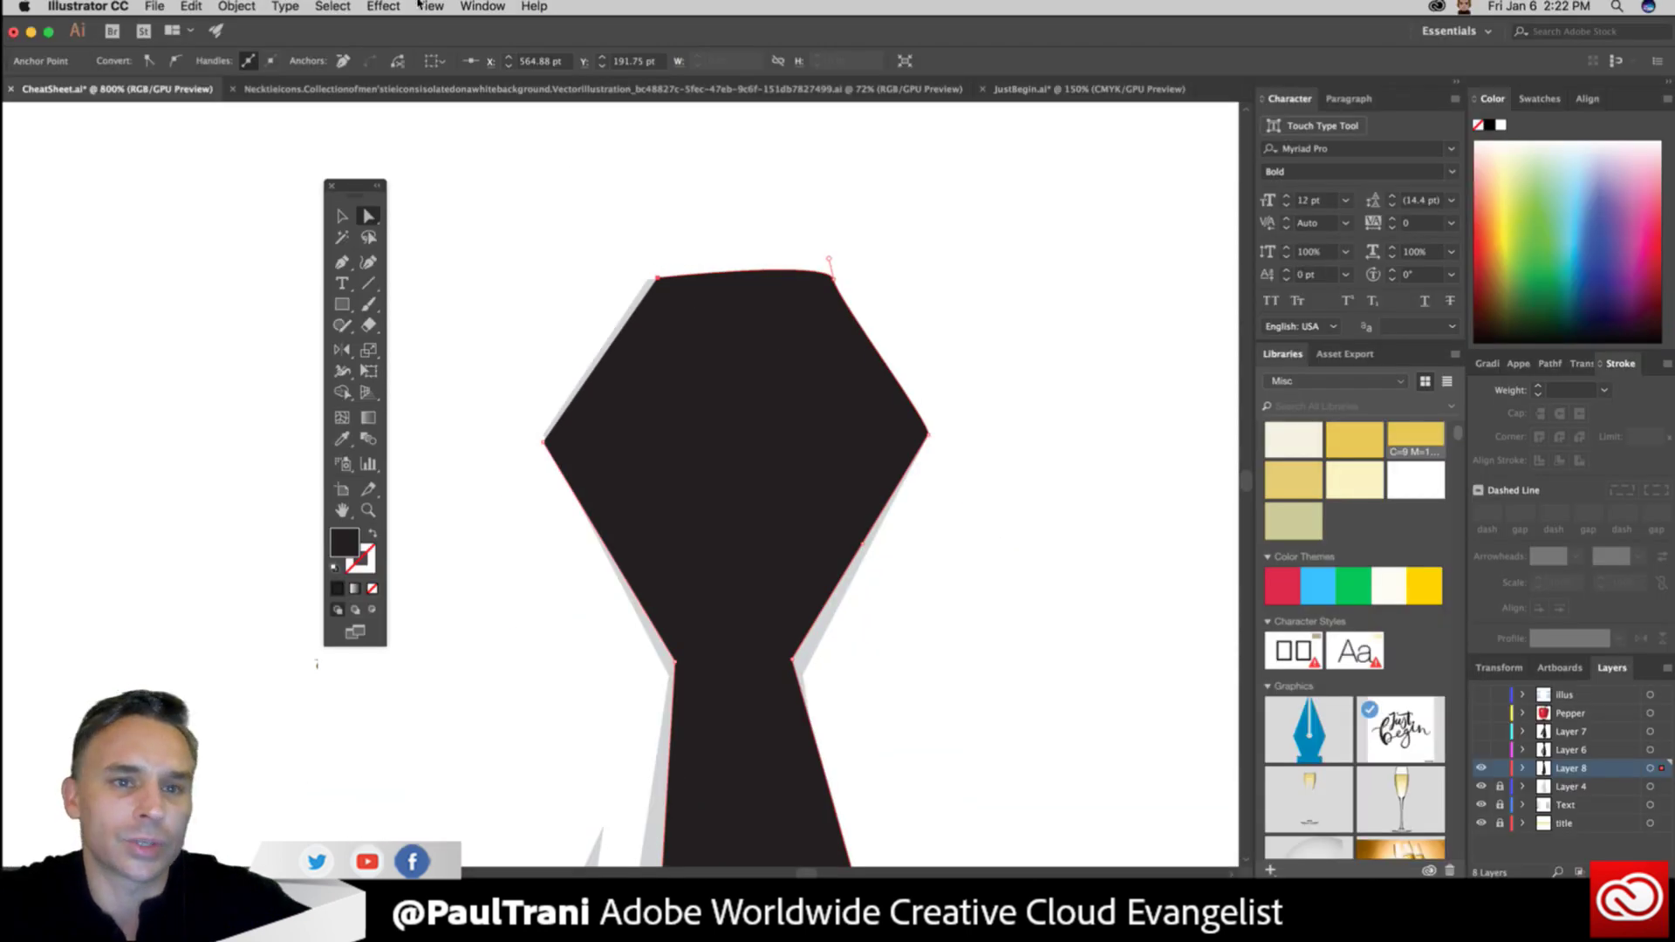
Examine the available guides, Smart Guides and snapping options, and select the whole tie shape.
click(420, 6)
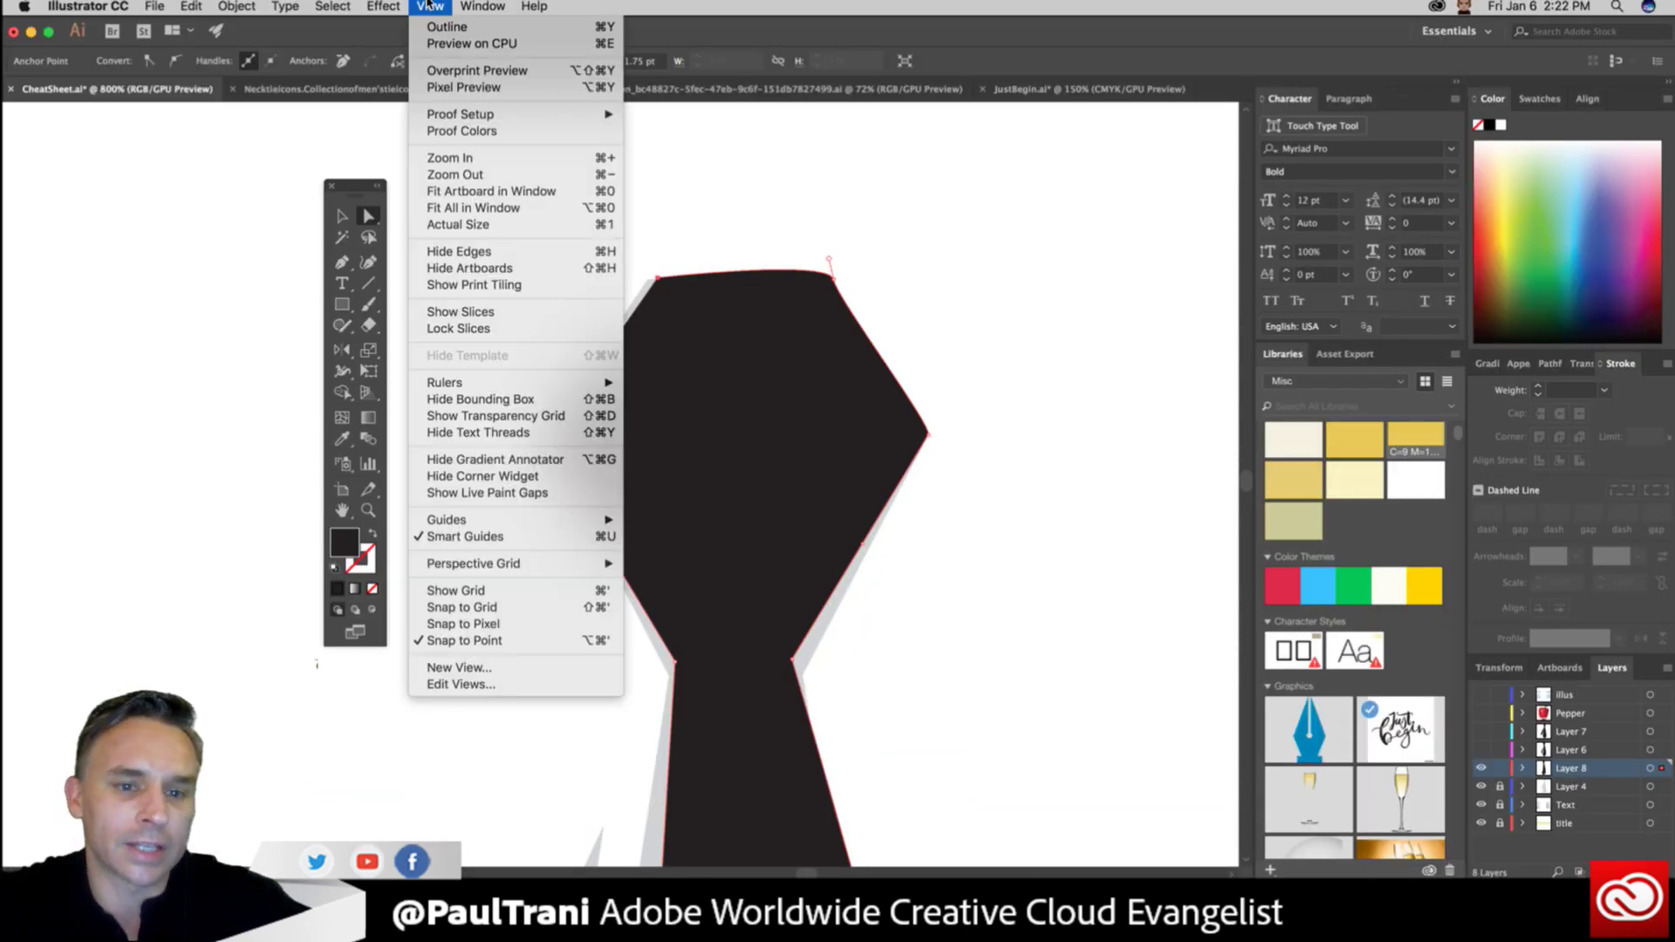
mouse_move(503, 518)
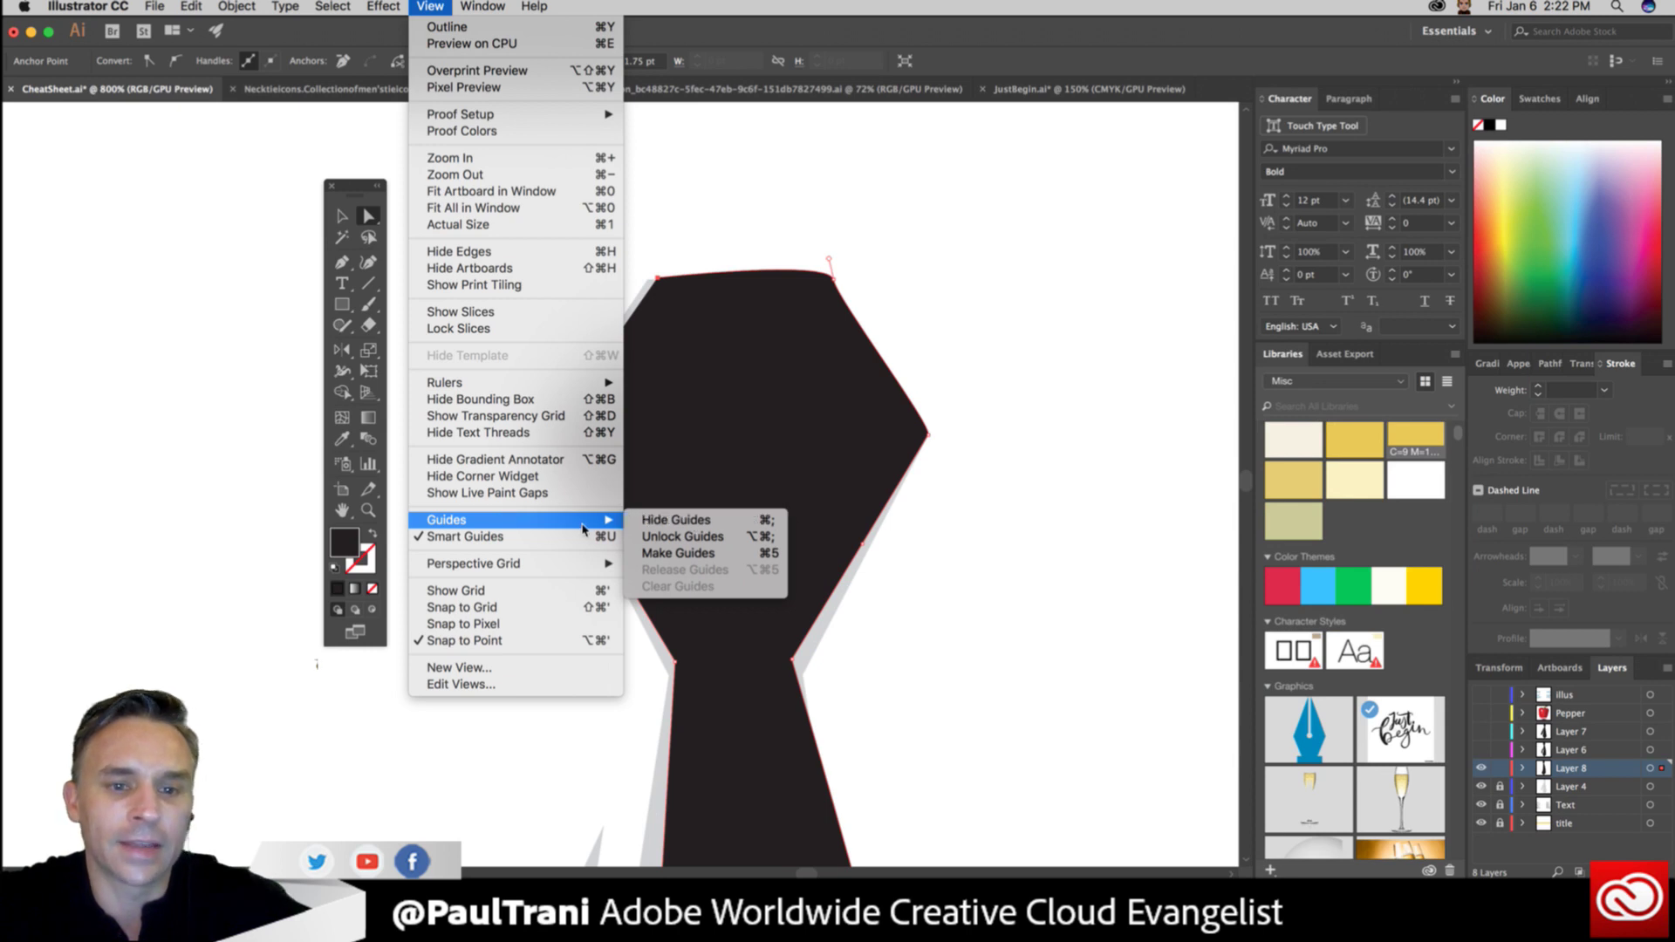
click(680, 328)
click(663, 347)
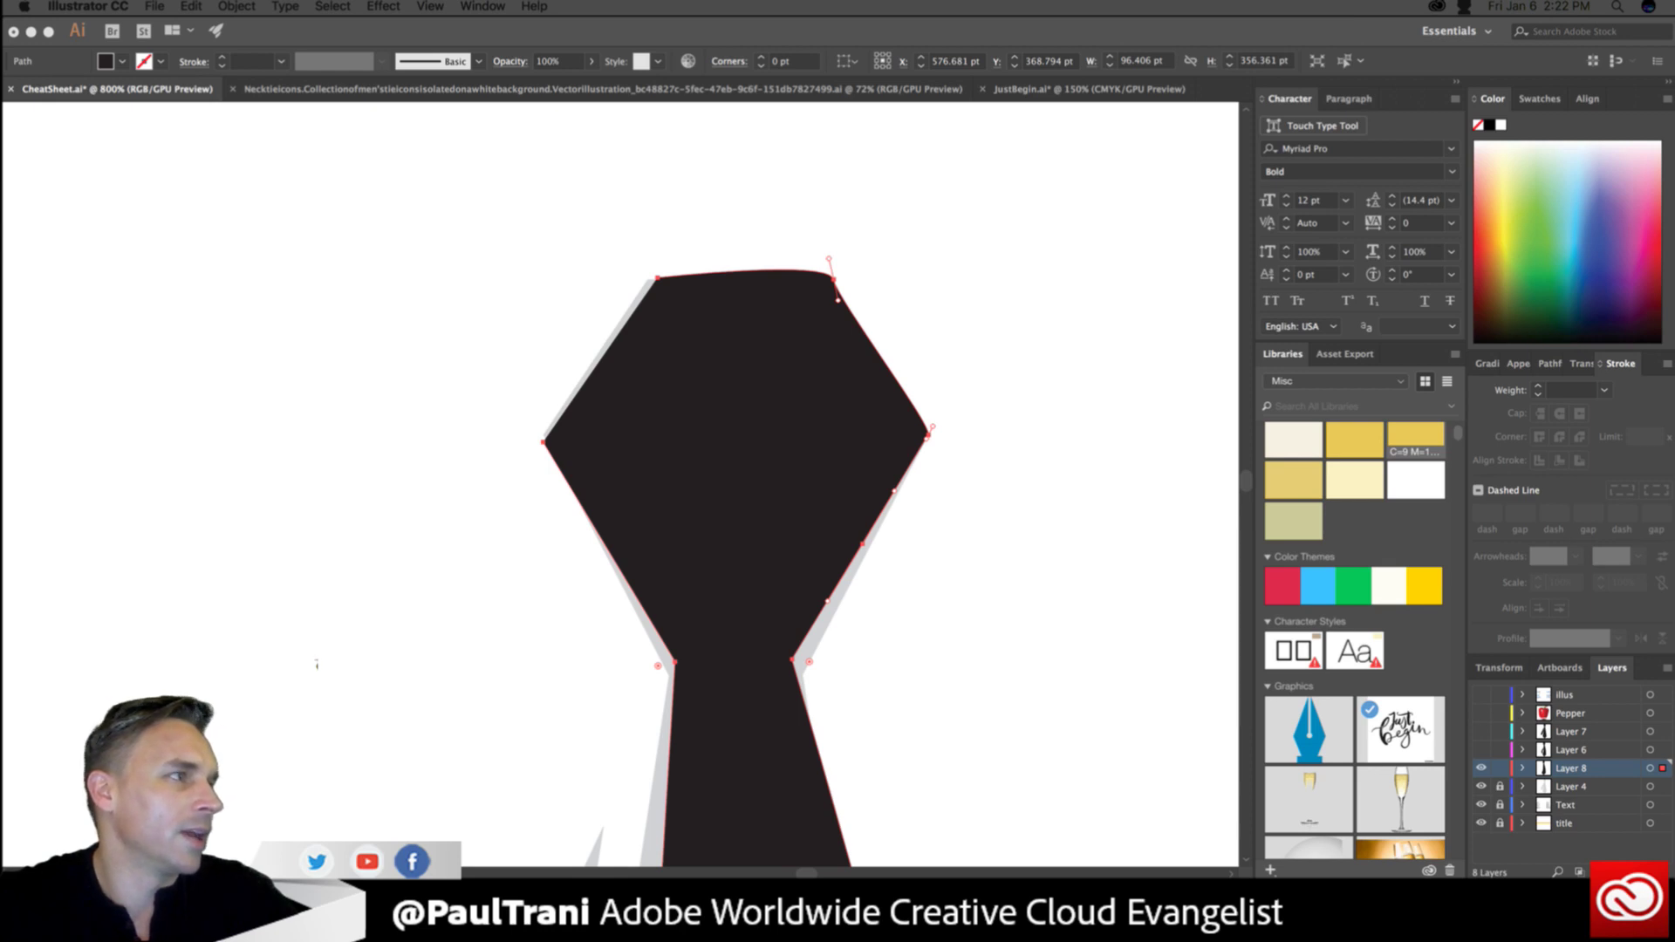
Make the Illus layer visible and move the floating toolbox clear of the cheat sheet's instruction text.
click(295, 398)
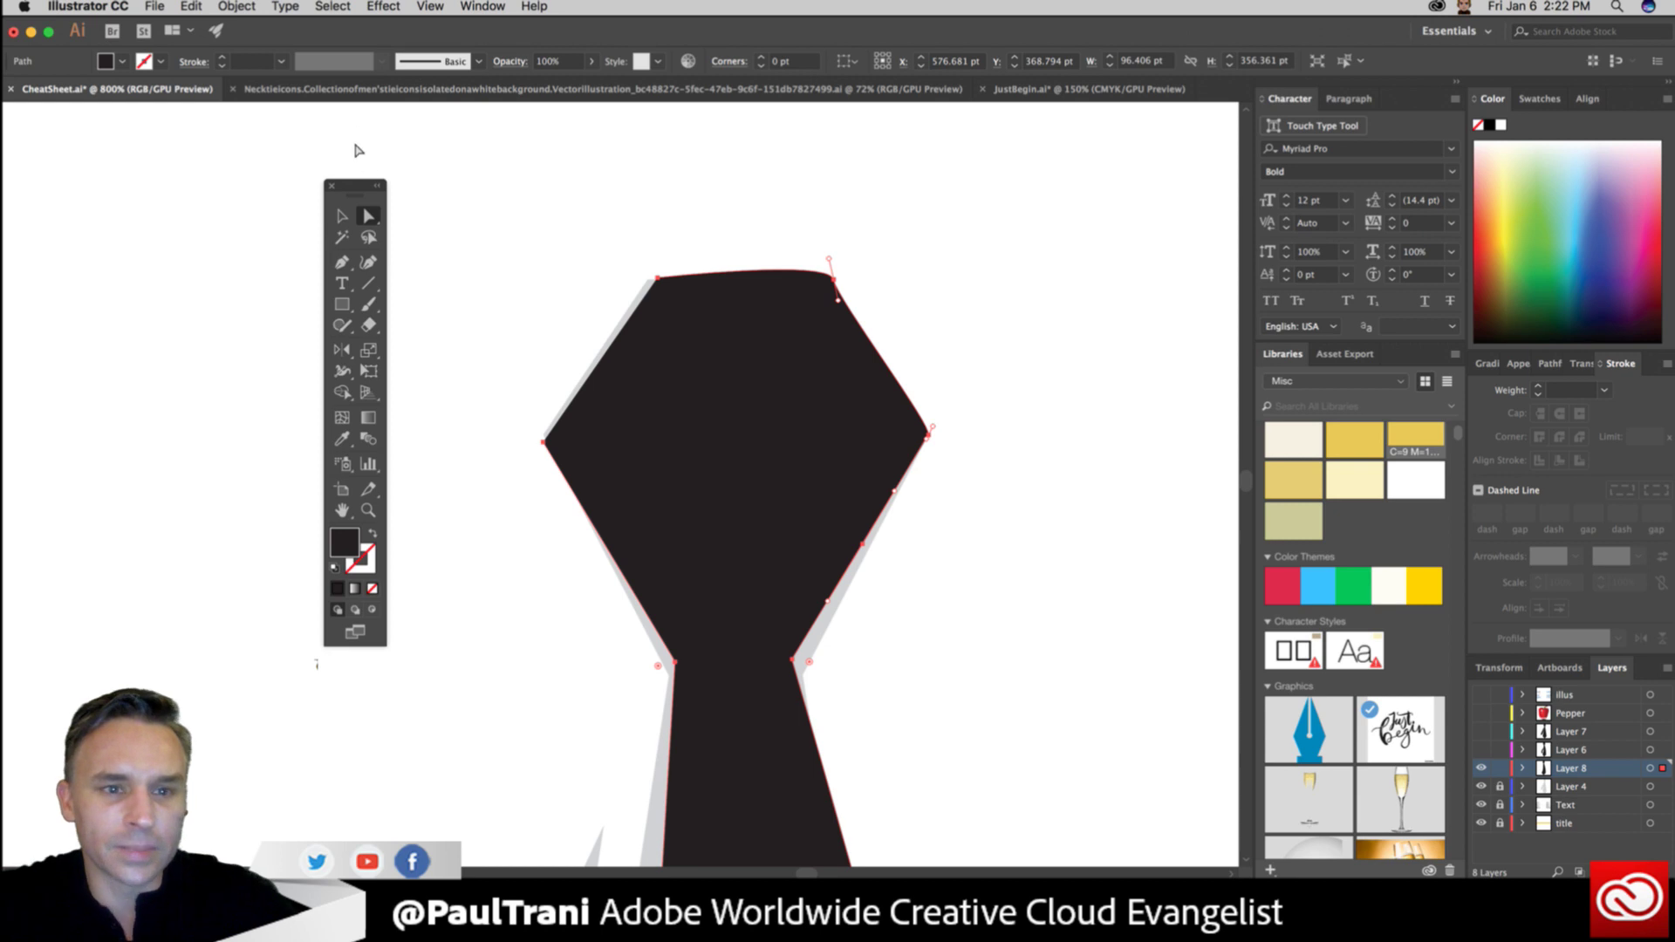
key(super+1)
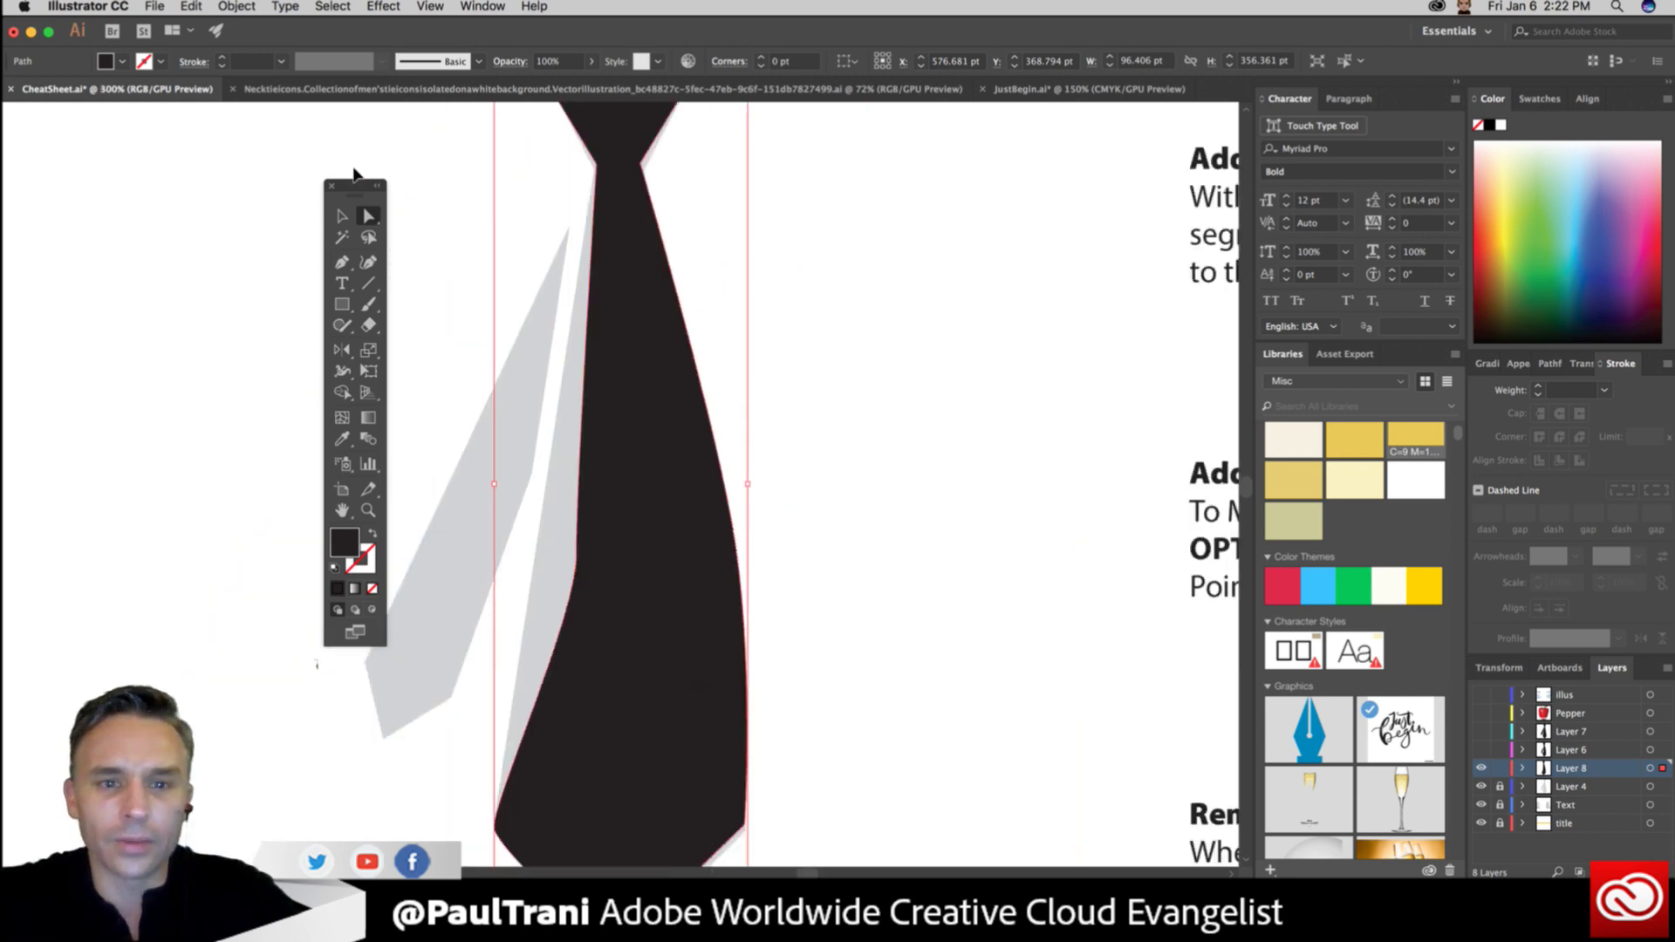
drag(525, 307, 568, 340)
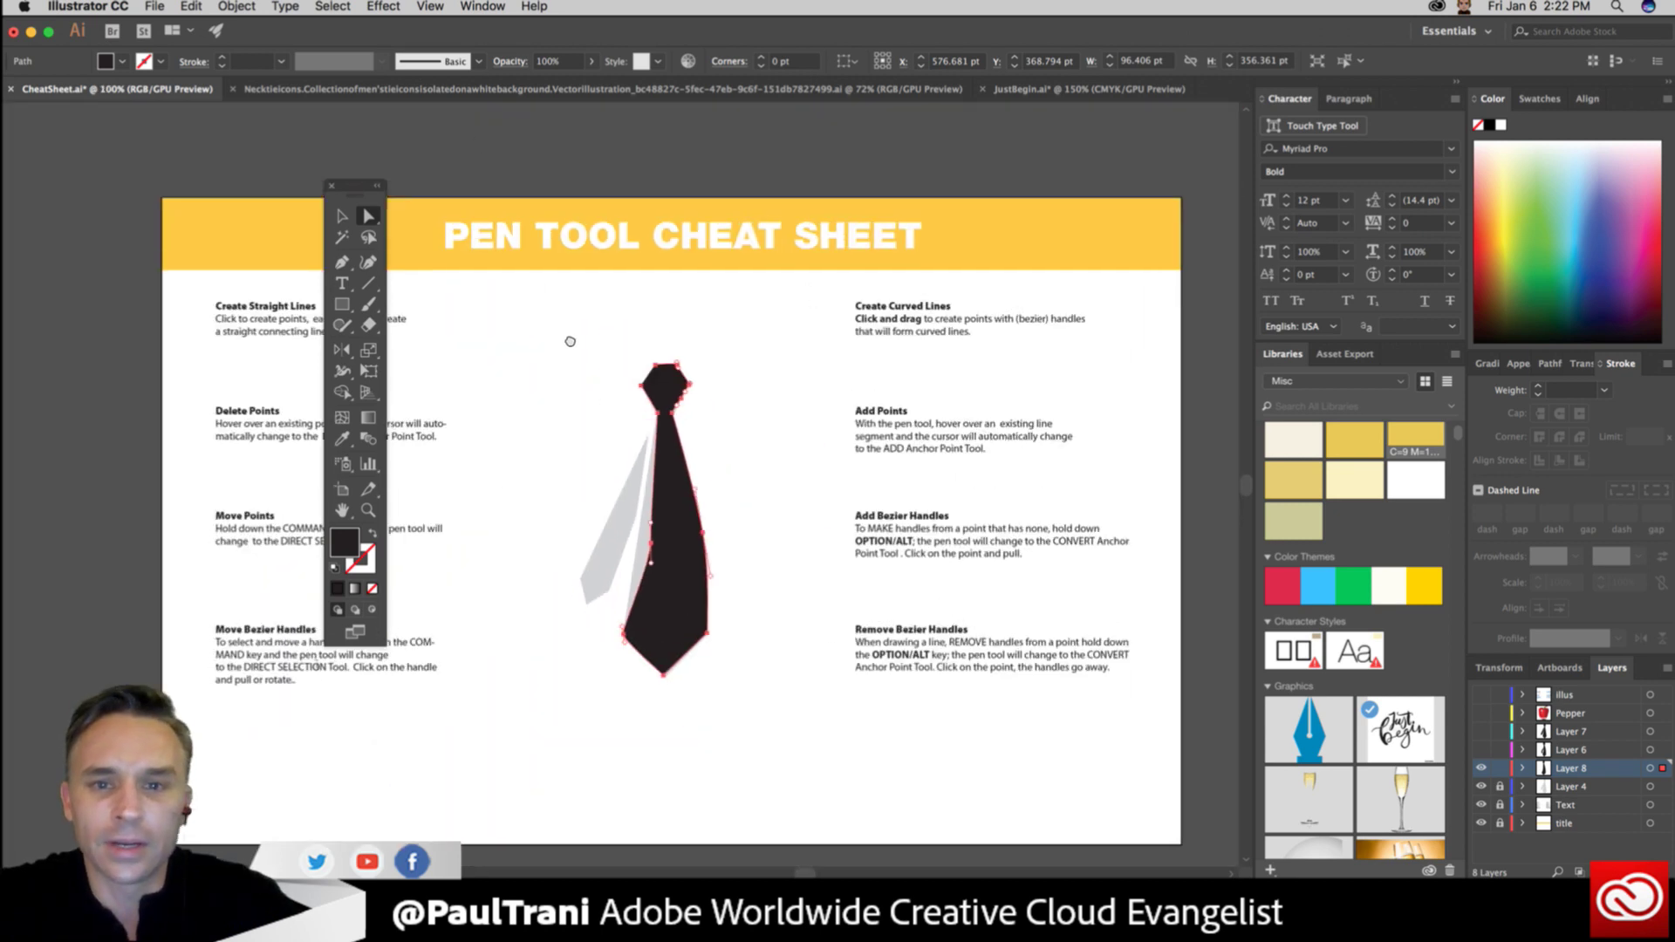
click(1480, 694)
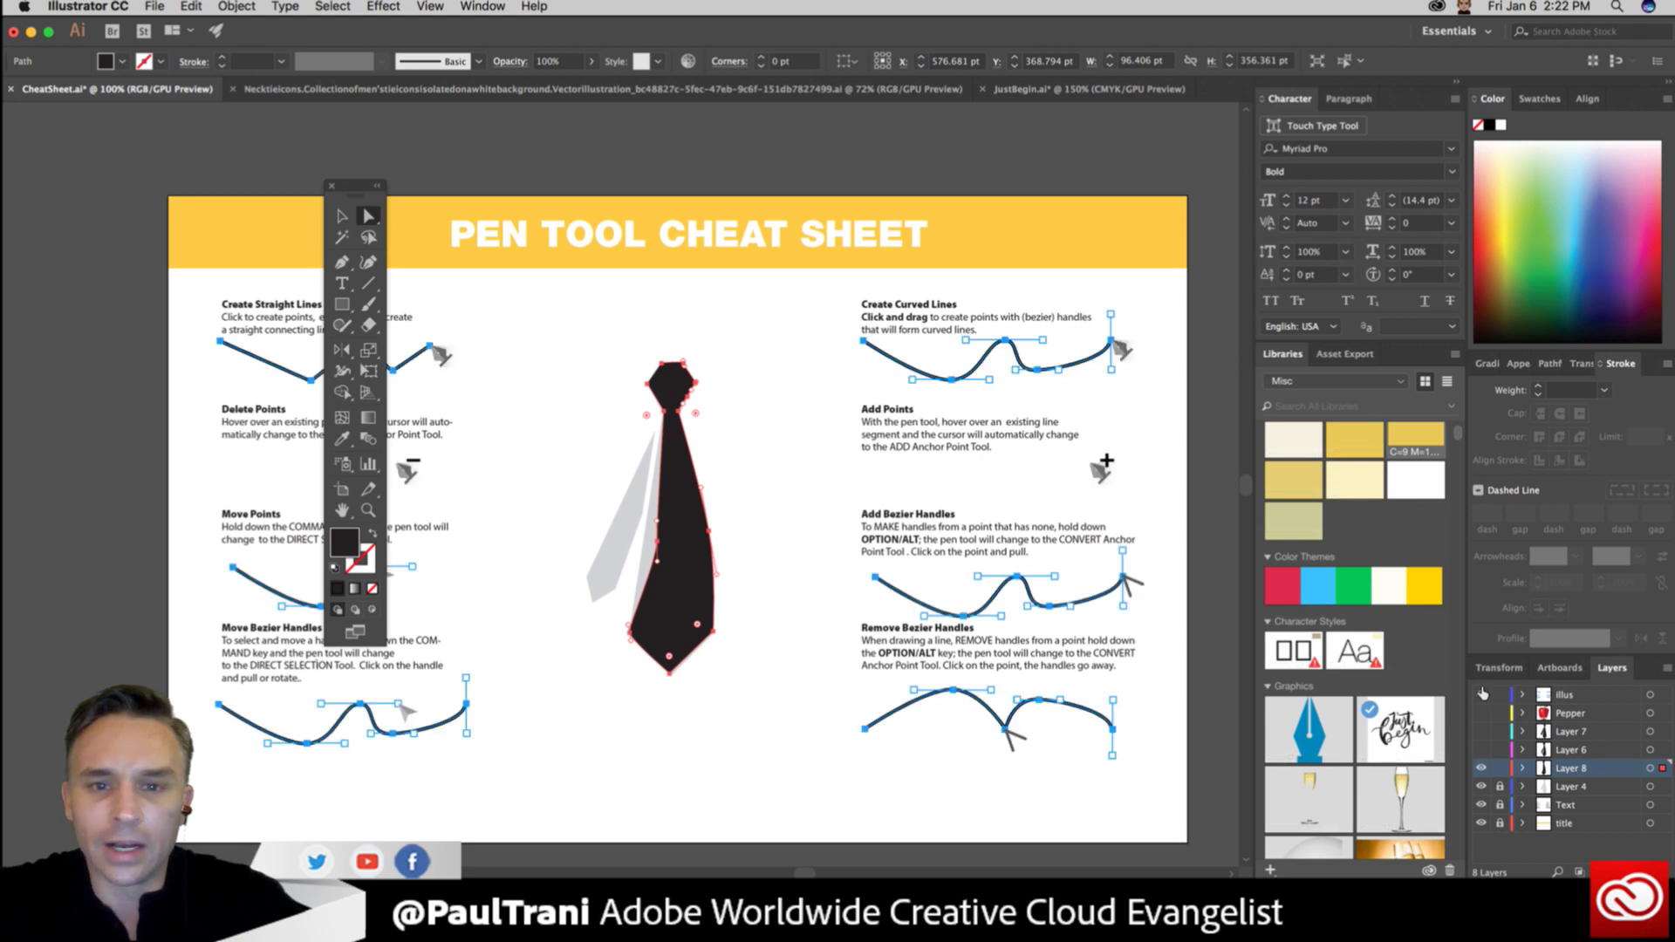
drag(352, 202, 113, 261)
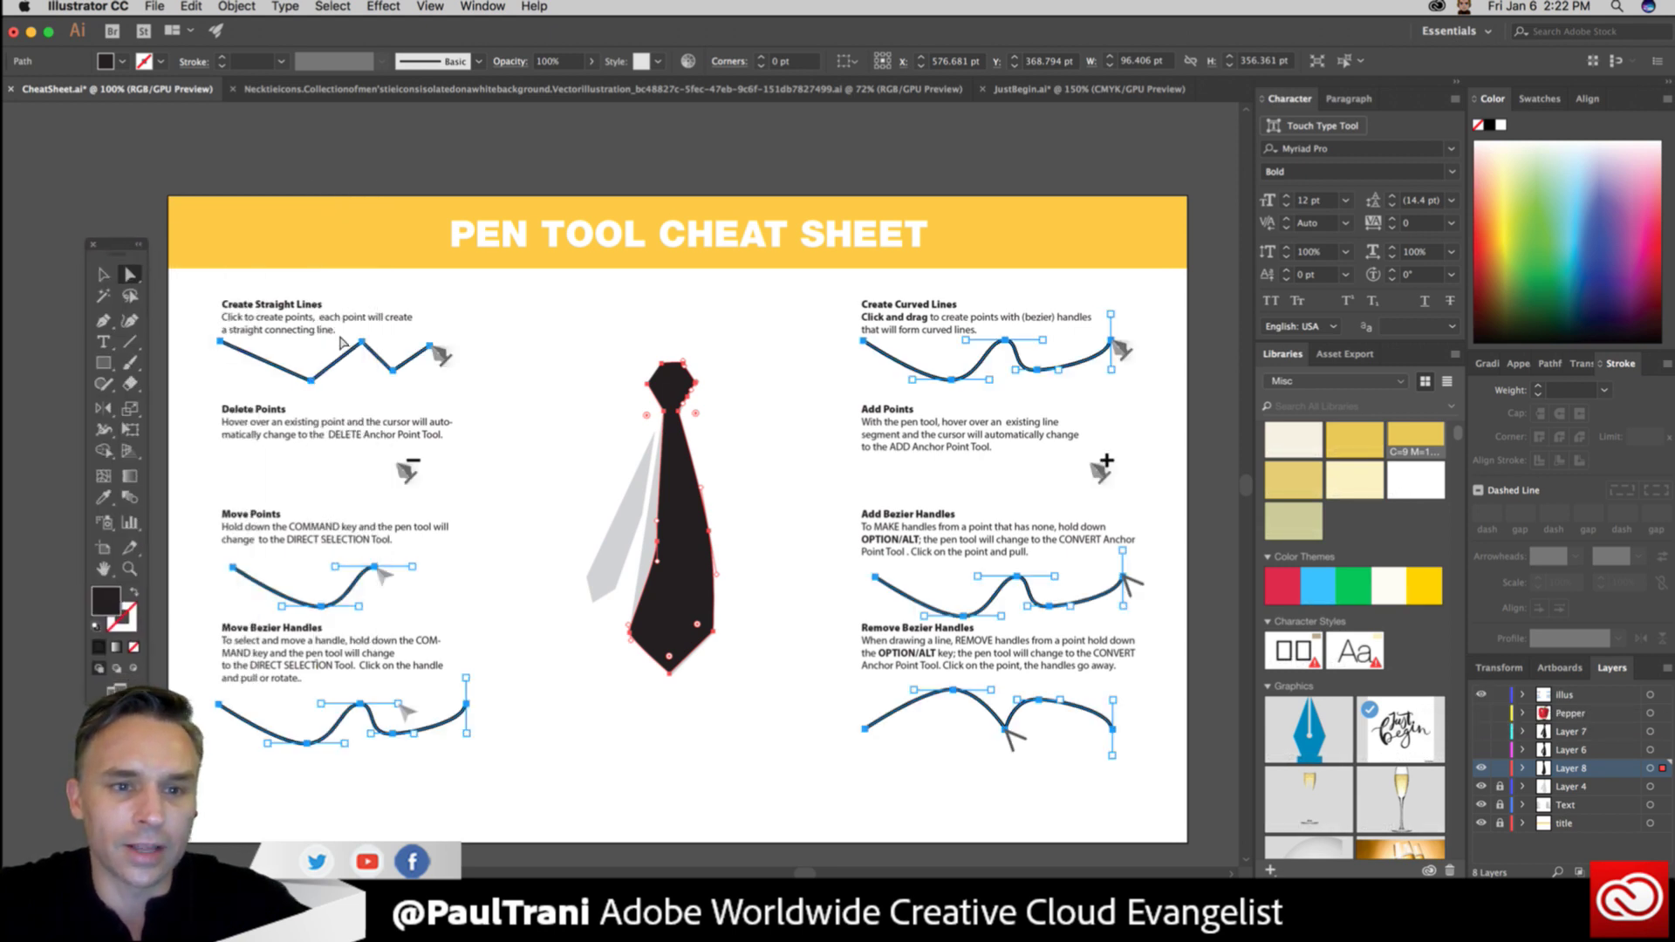
key(super+equal)
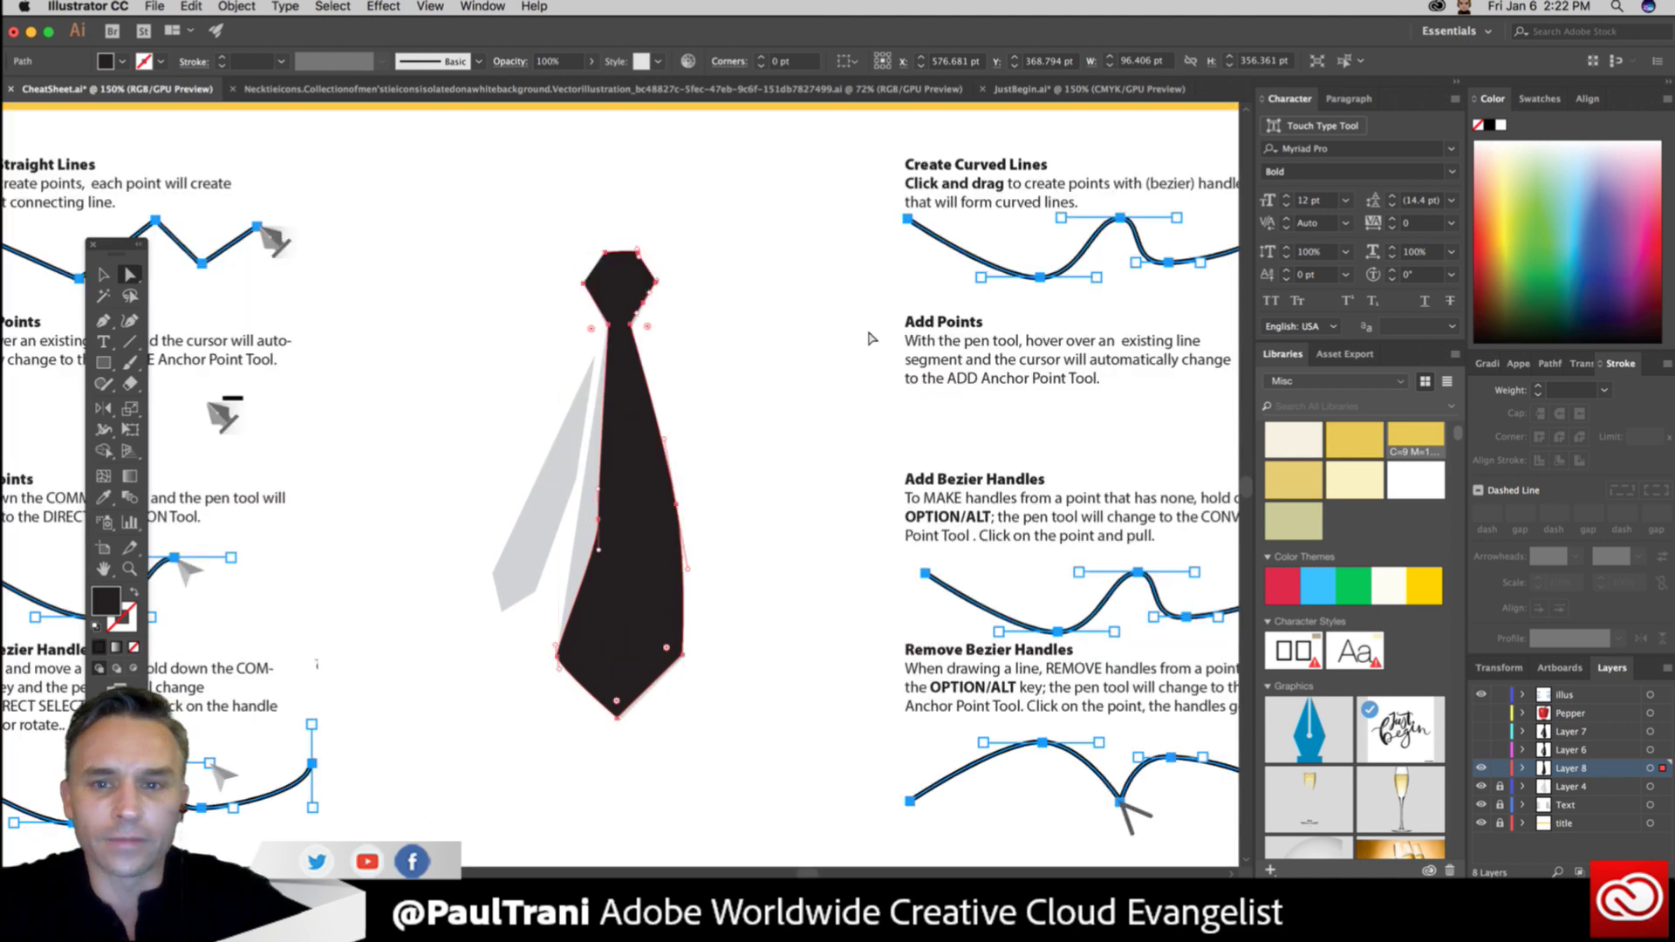
drag(804, 291, 579, 272)
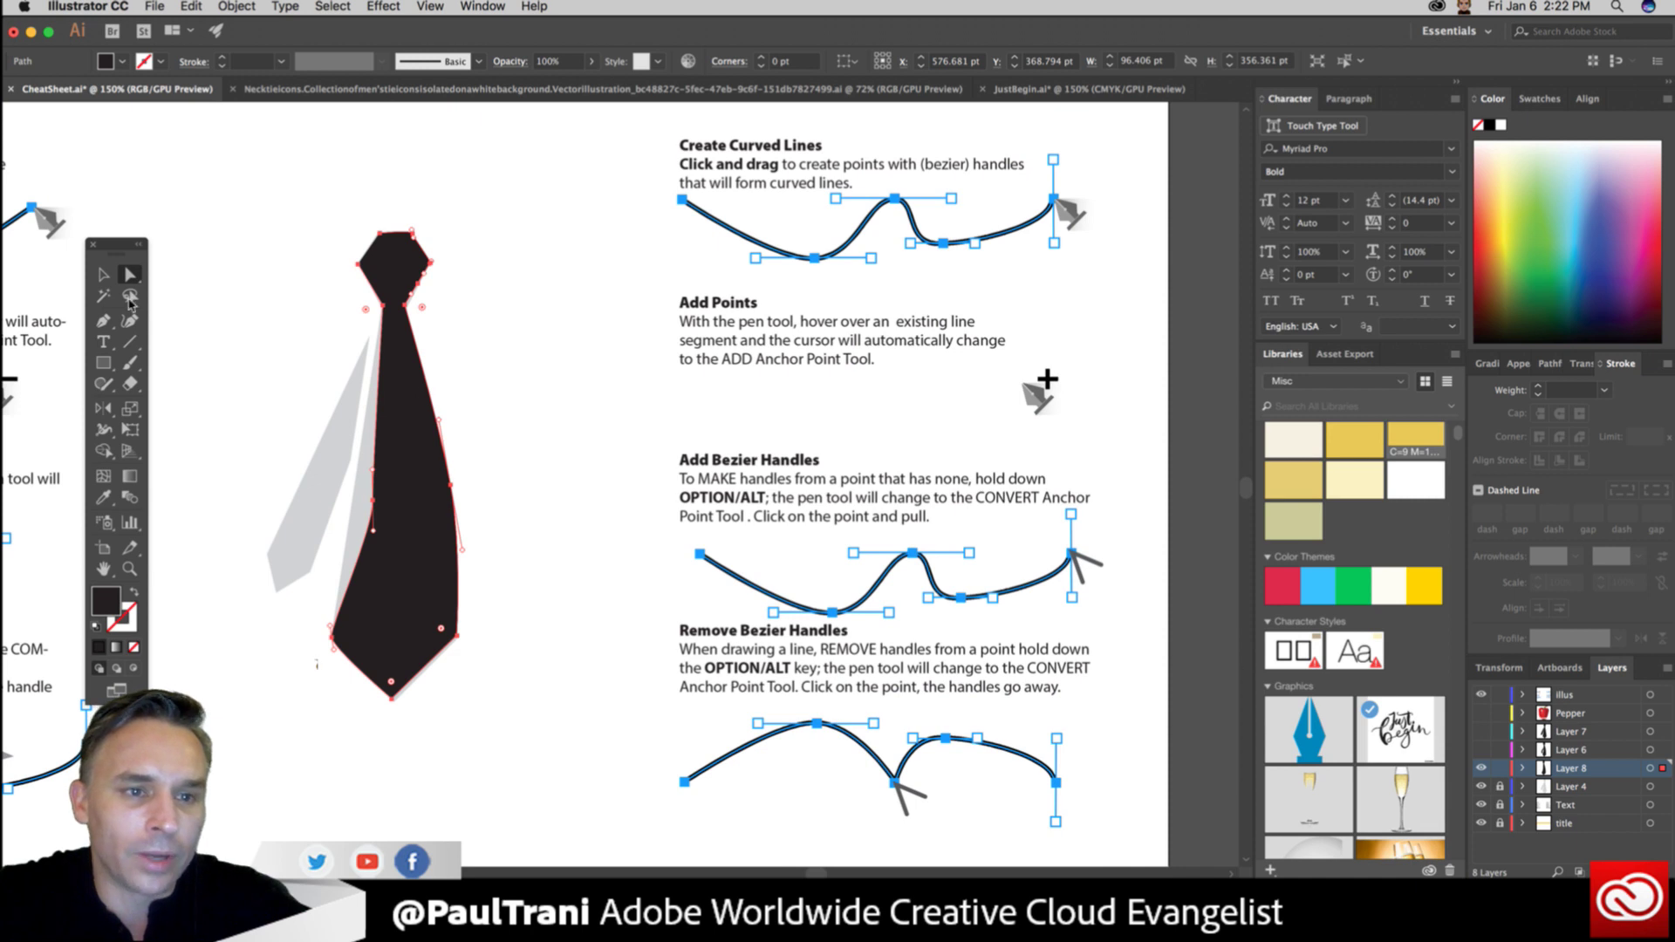
Add an anchor with the Pen tool on the tie's upper right edge at about X 596.2 pt, Y 289.1 pt, and delete it again.
click(103, 321)
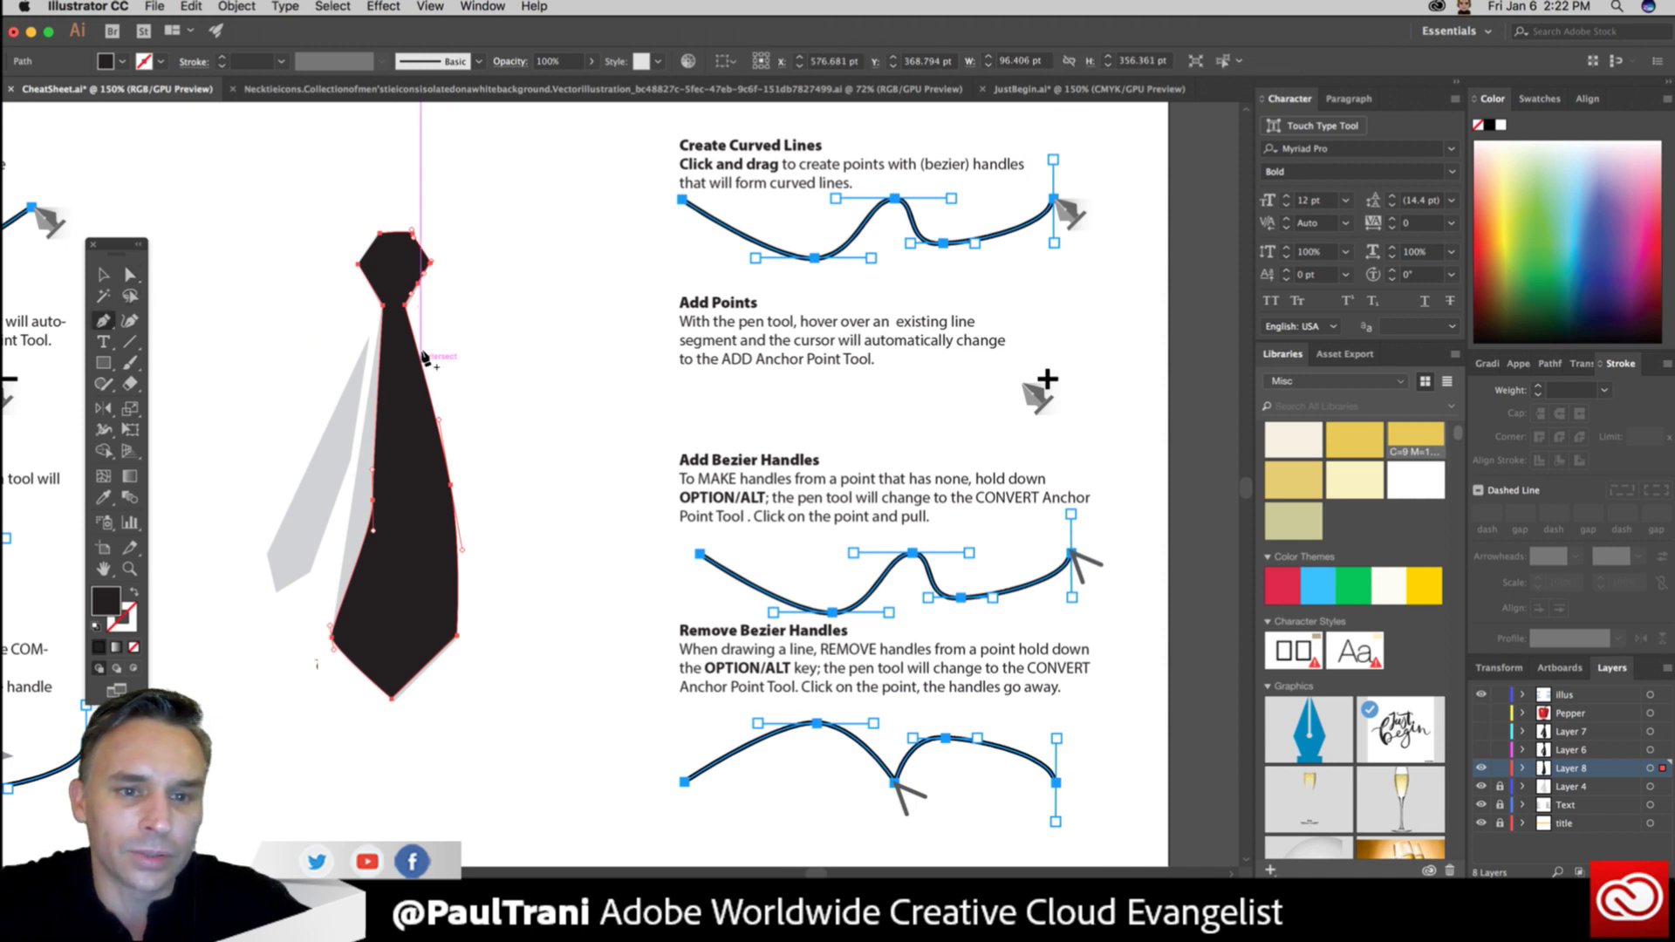
click(423, 358)
scroll(523, 349, left, 10)
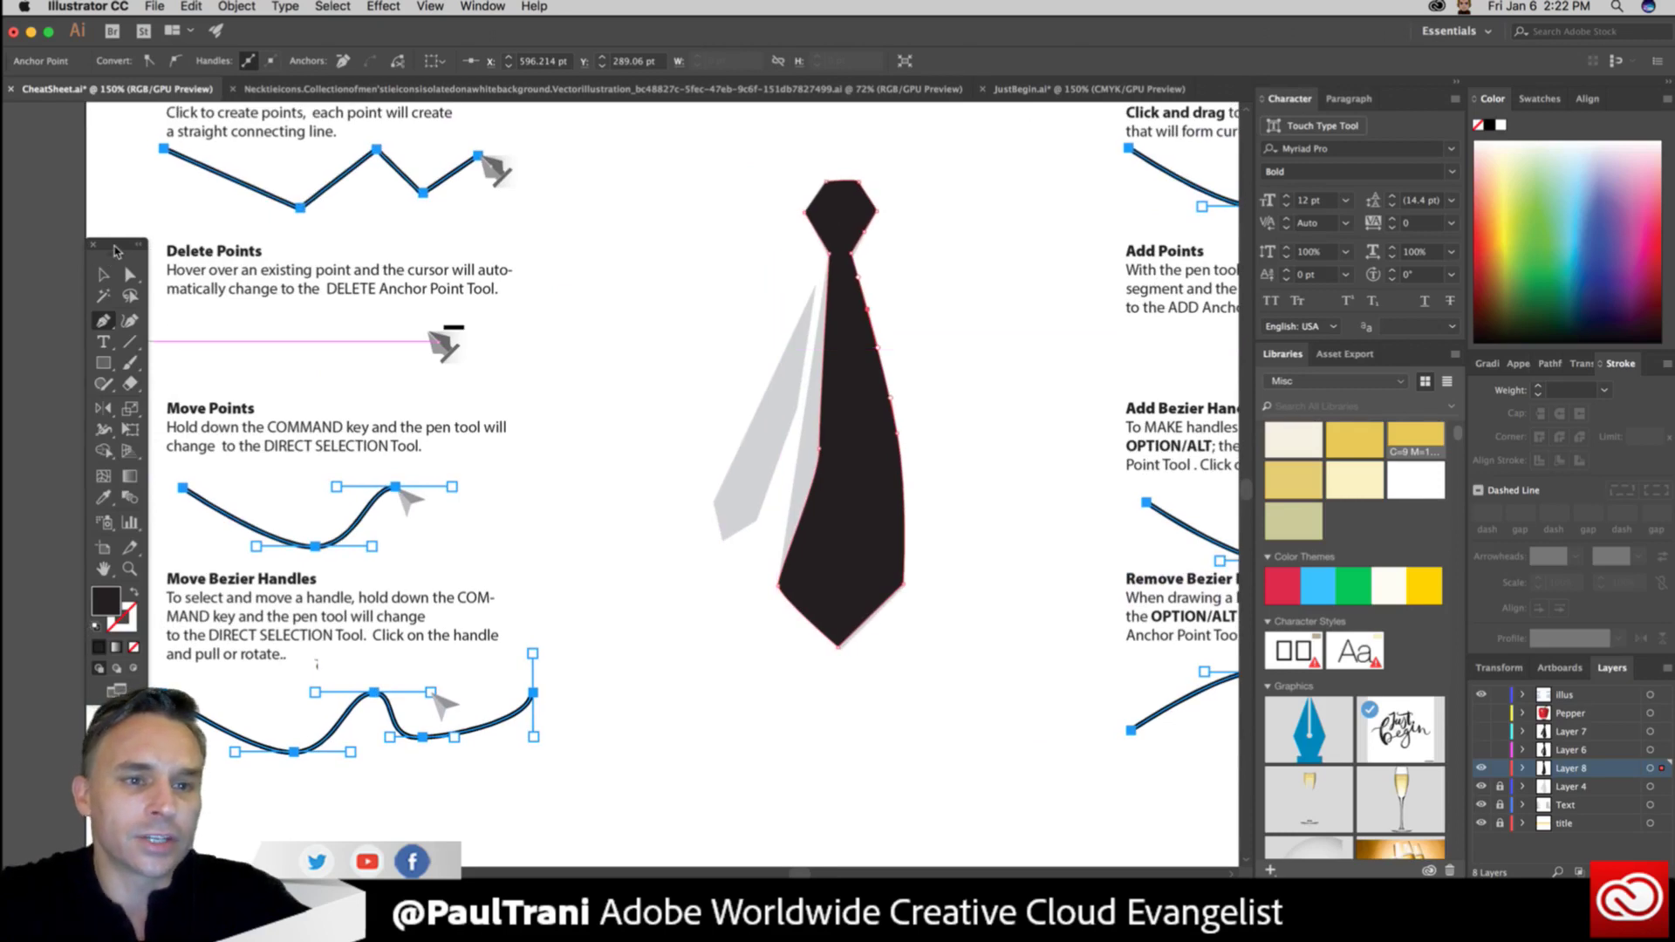
drag(116, 251, 688, 234)
drag(672, 305, 528, 187)
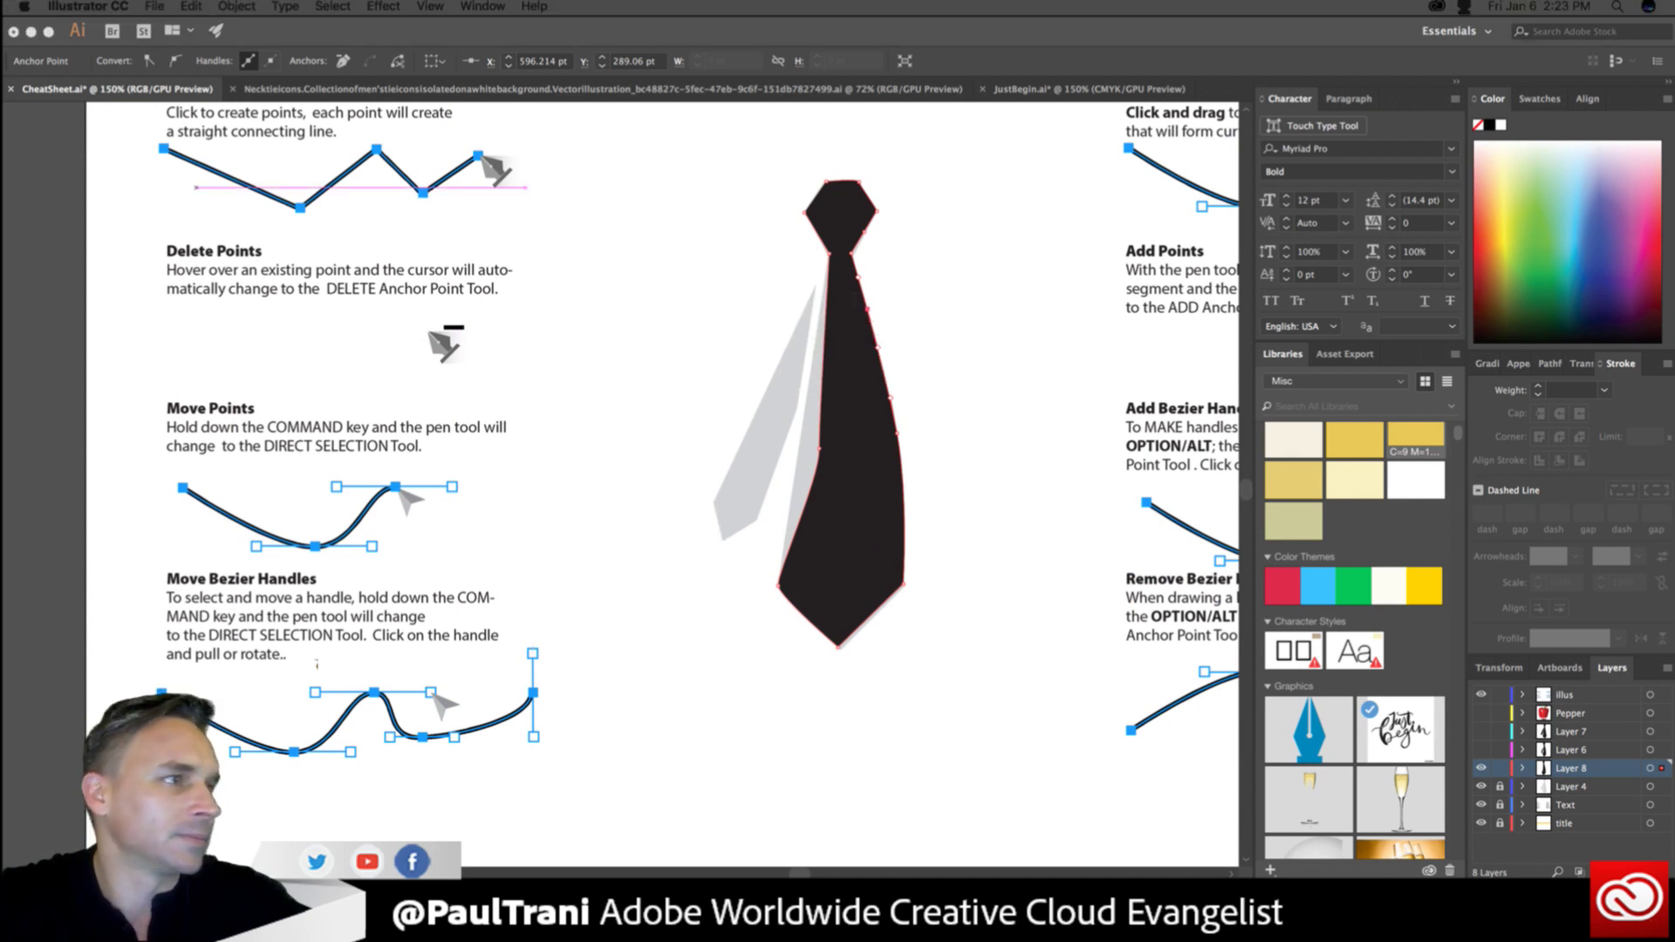
click(397, 363)
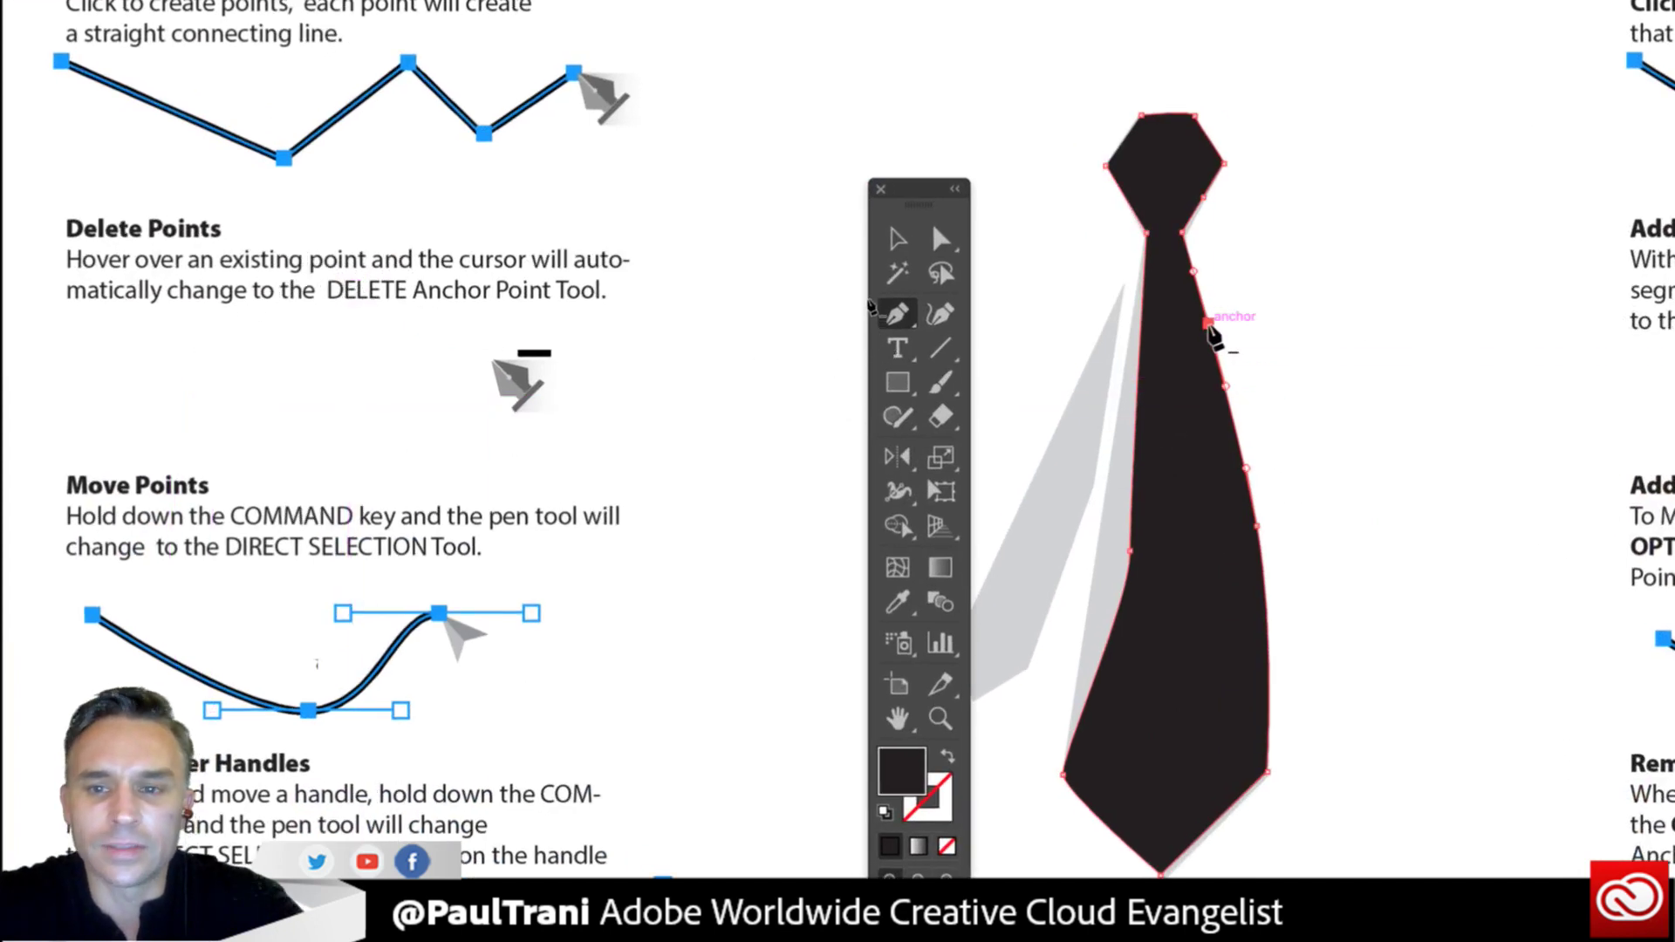
click(1208, 324)
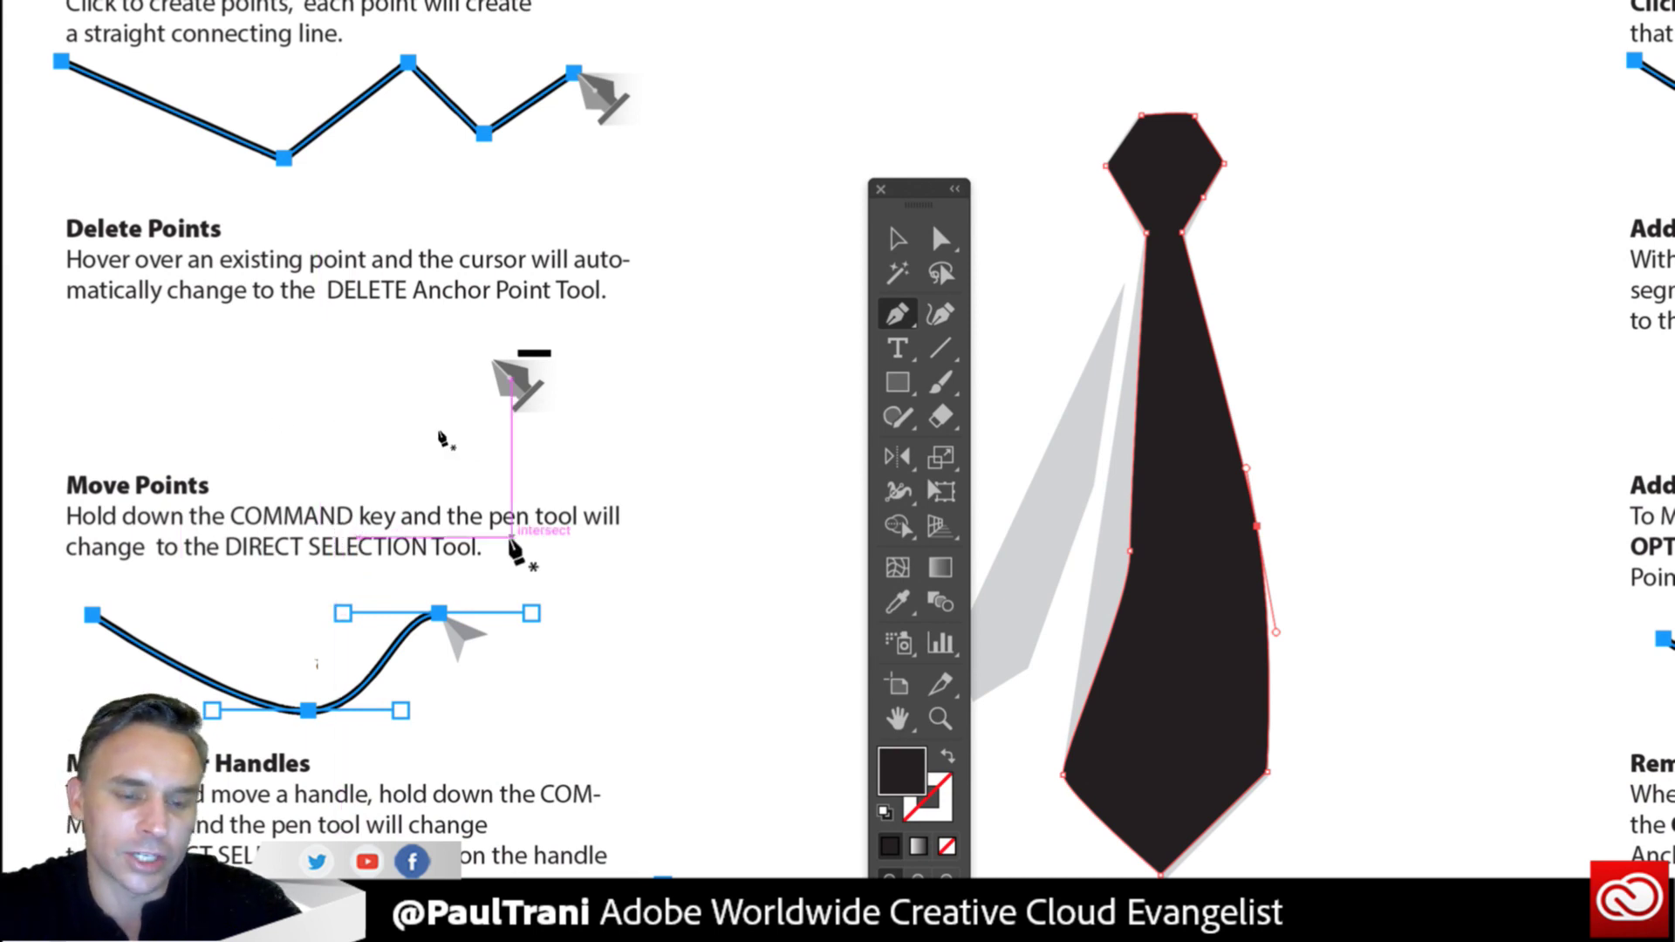
Hide Layer 8, leave Layer 6 hidden after previewing it, and show Layer 7 as the active layer.
drag(918, 206, 149, 169)
drag(1488, 377, 855, 303)
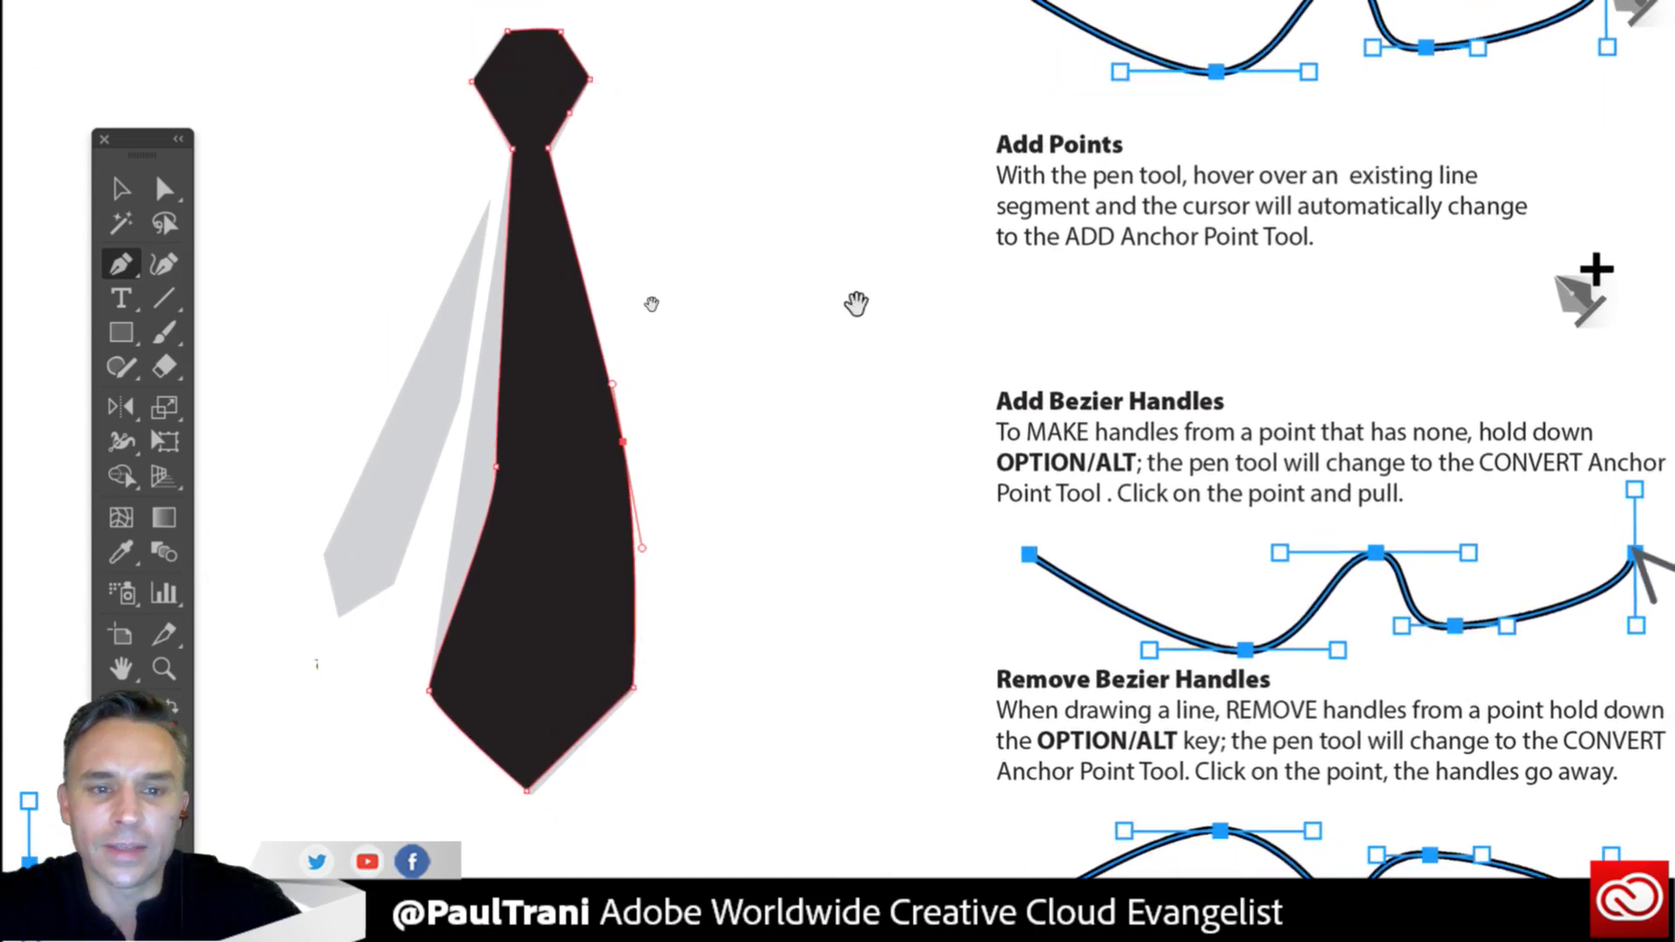
key(v)
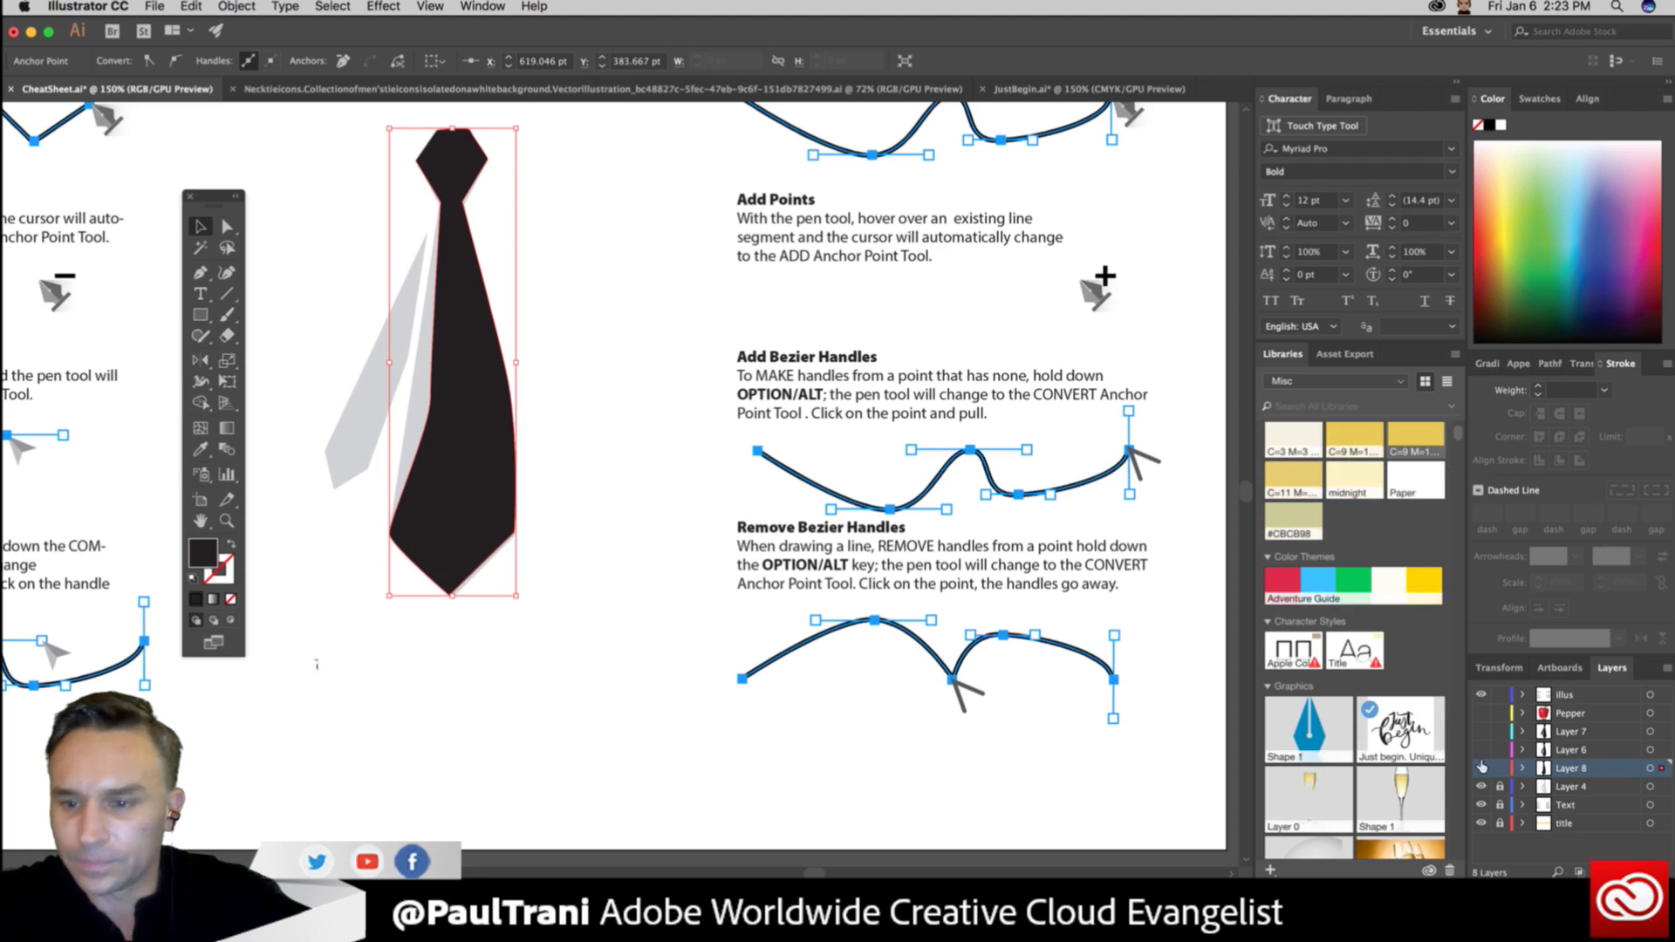
click(1482, 768)
click(1481, 750)
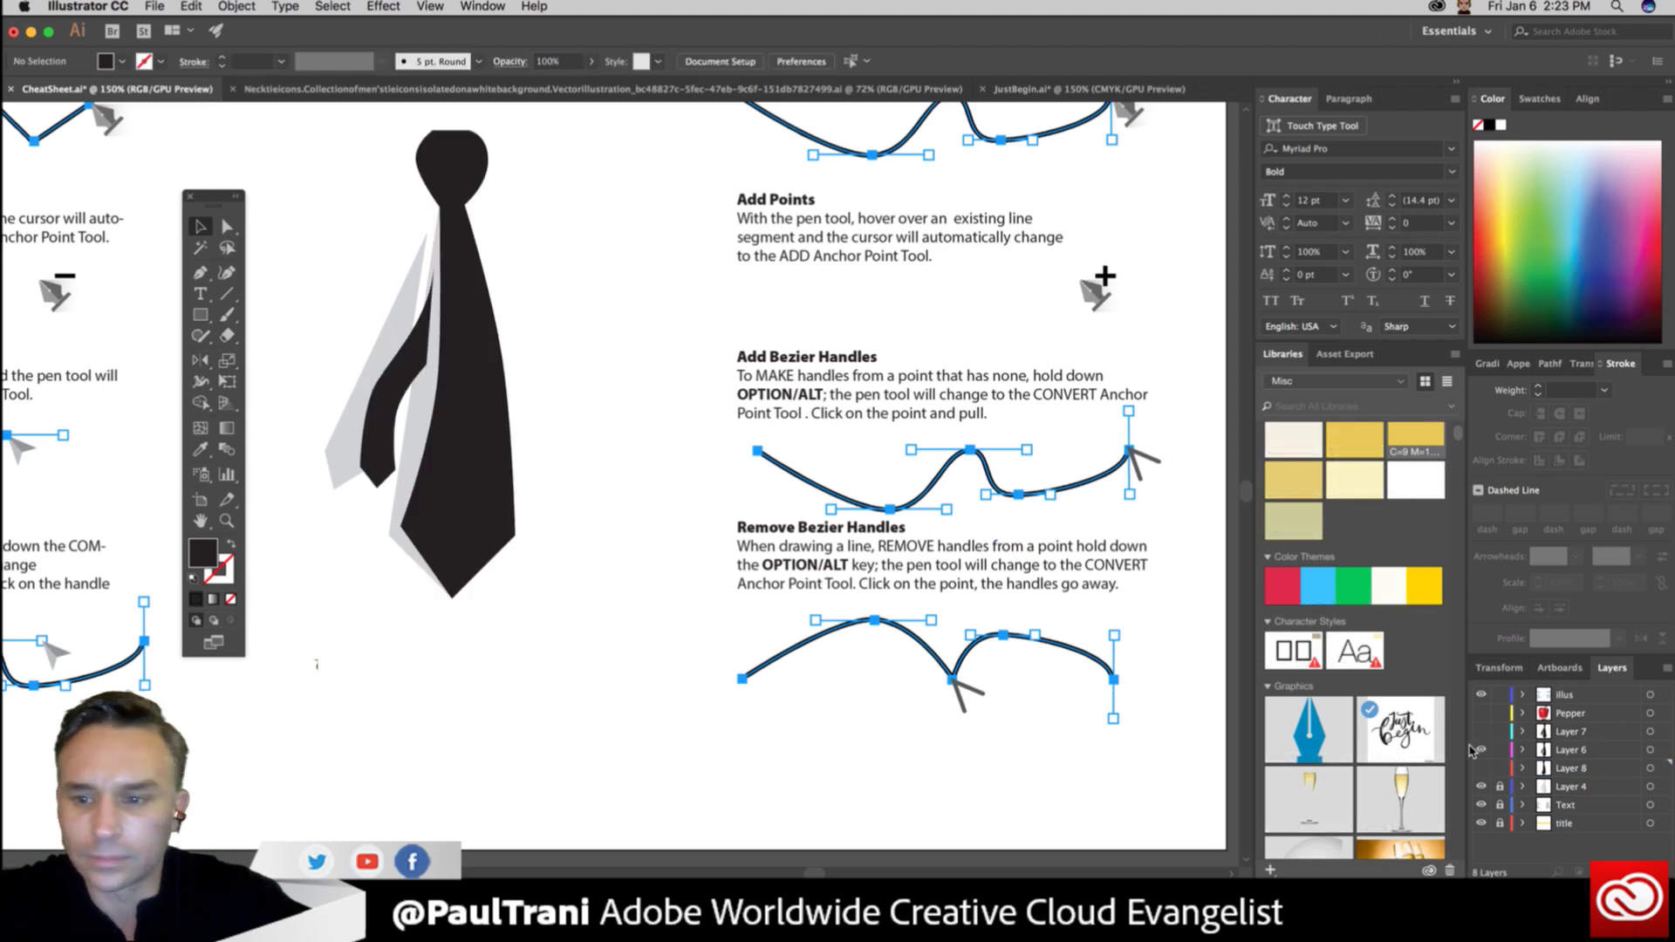
click(1480, 749)
click(1480, 731)
click(1570, 731)
drag(529, 336, 636, 424)
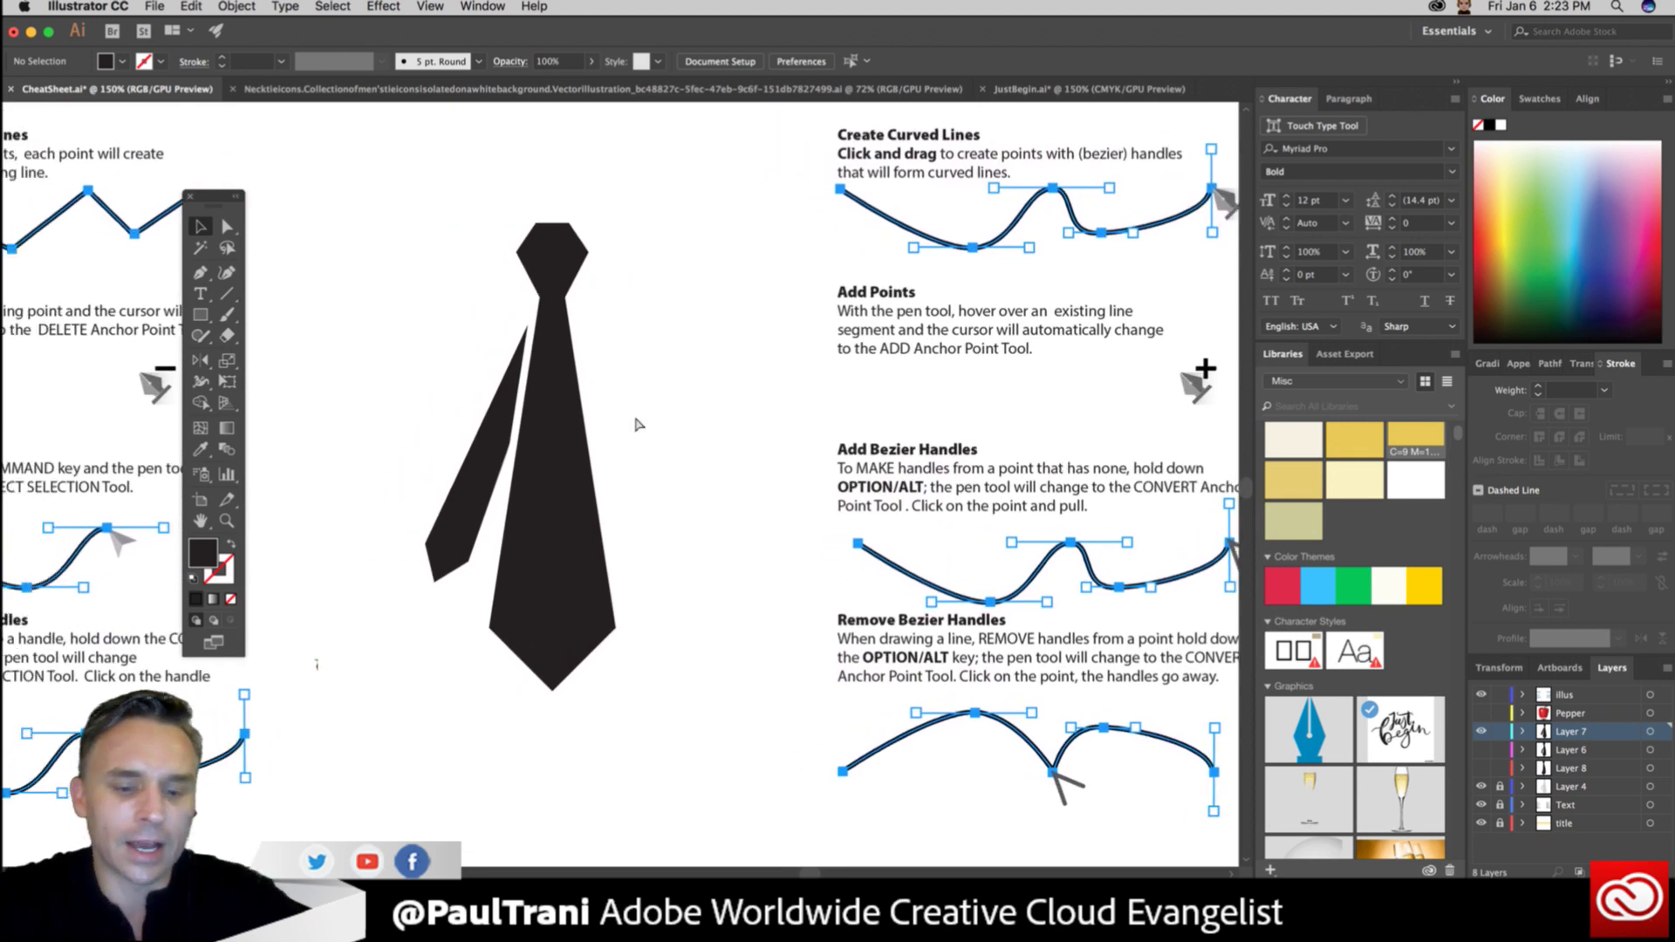
key(super+equal)
scroll(388, 337, left, 5)
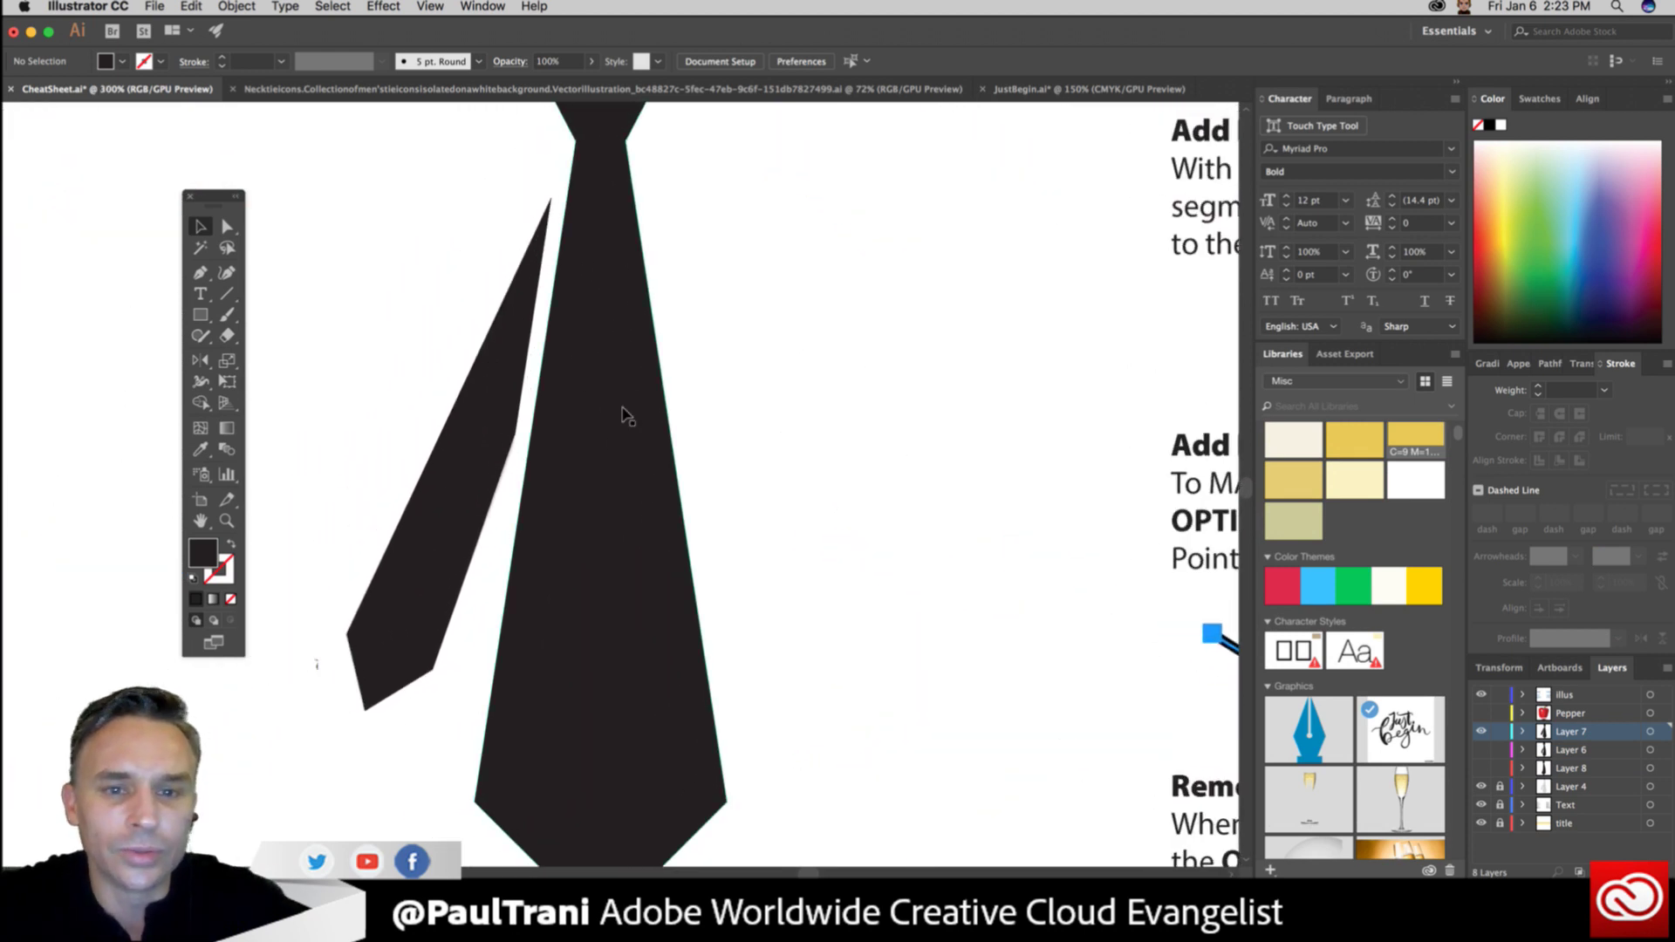
Add an anchor point about midway along the right edge of the tie's large front panel.
click(648, 422)
key(super+equal)
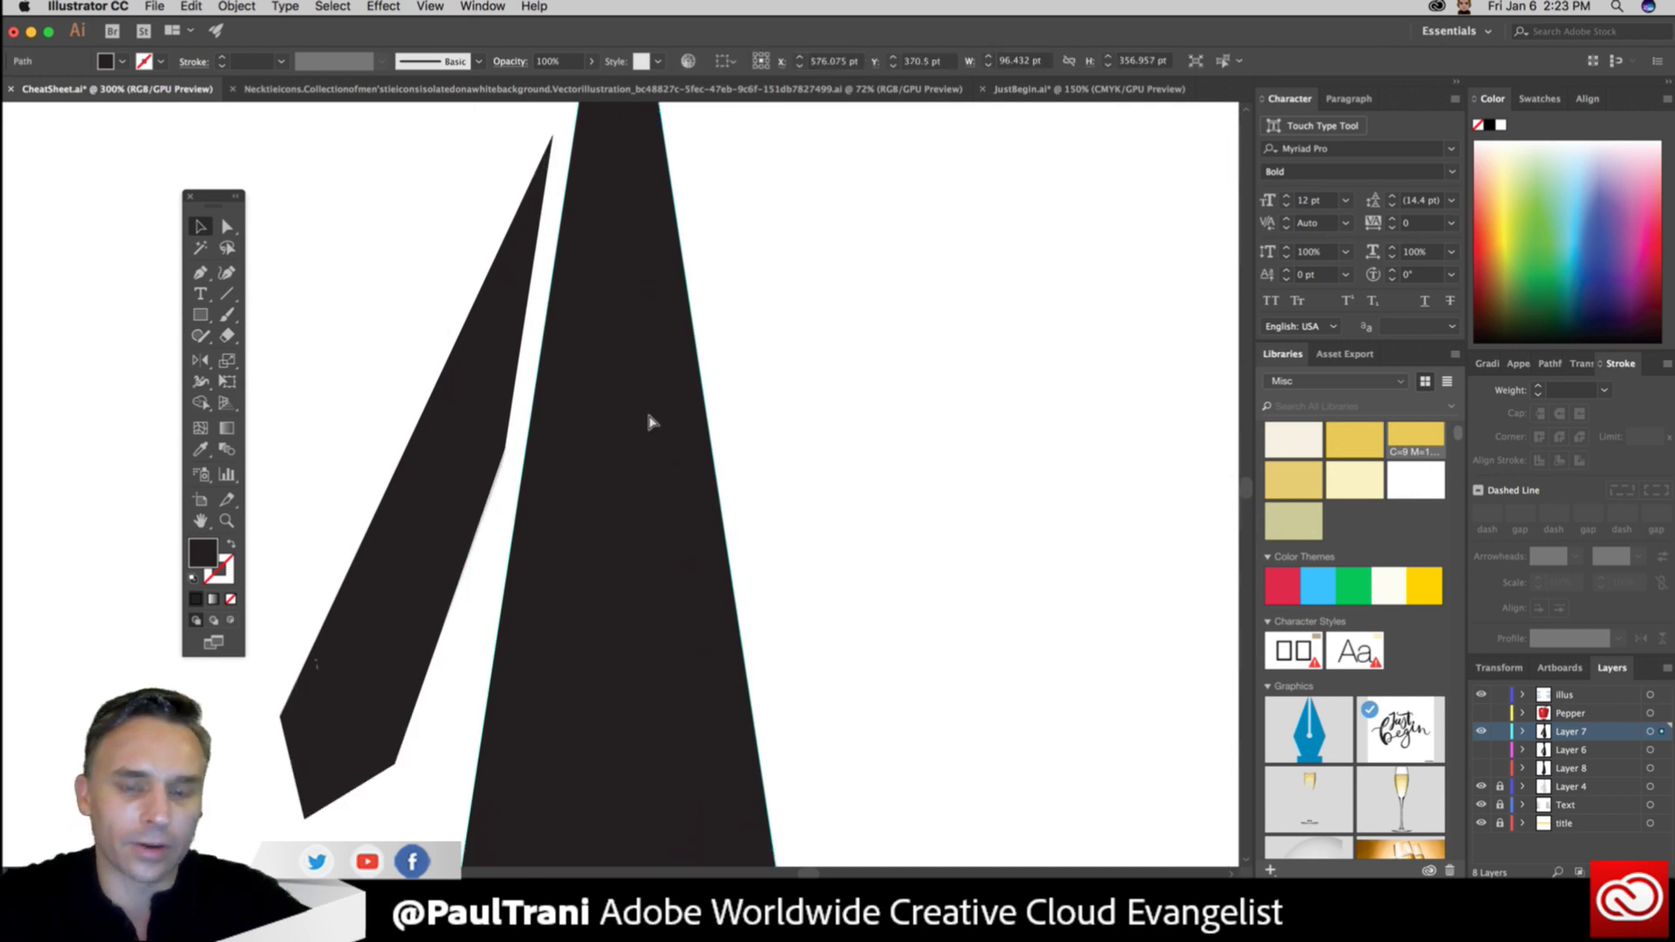
scroll(681, 410, left, 3)
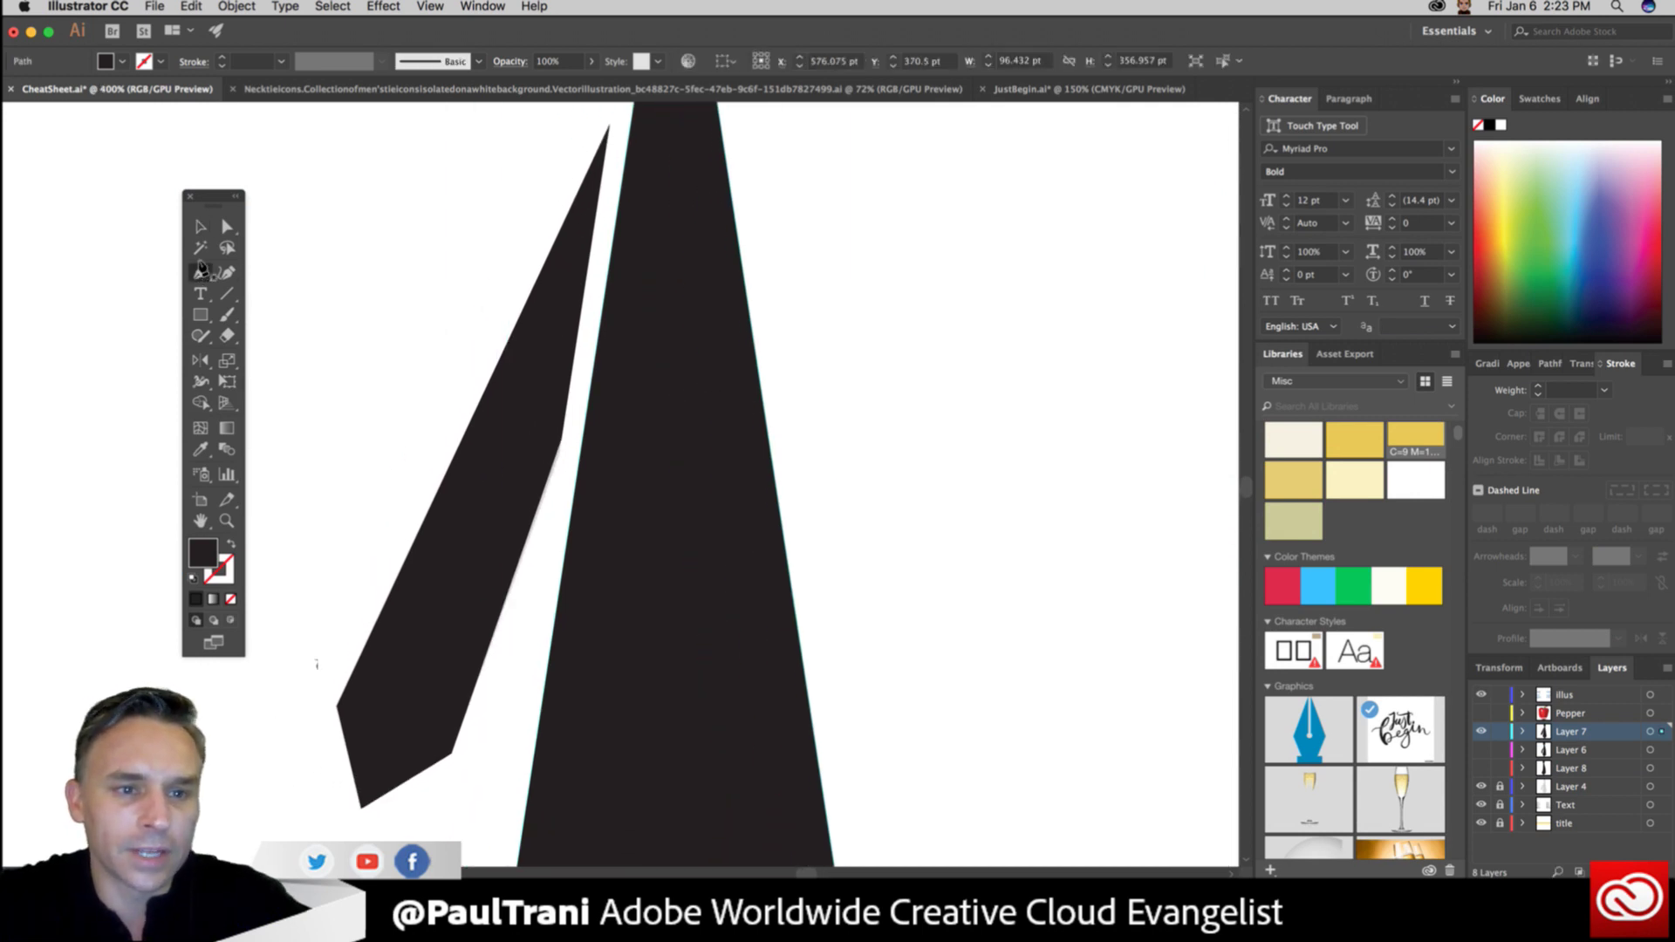
click(199, 272)
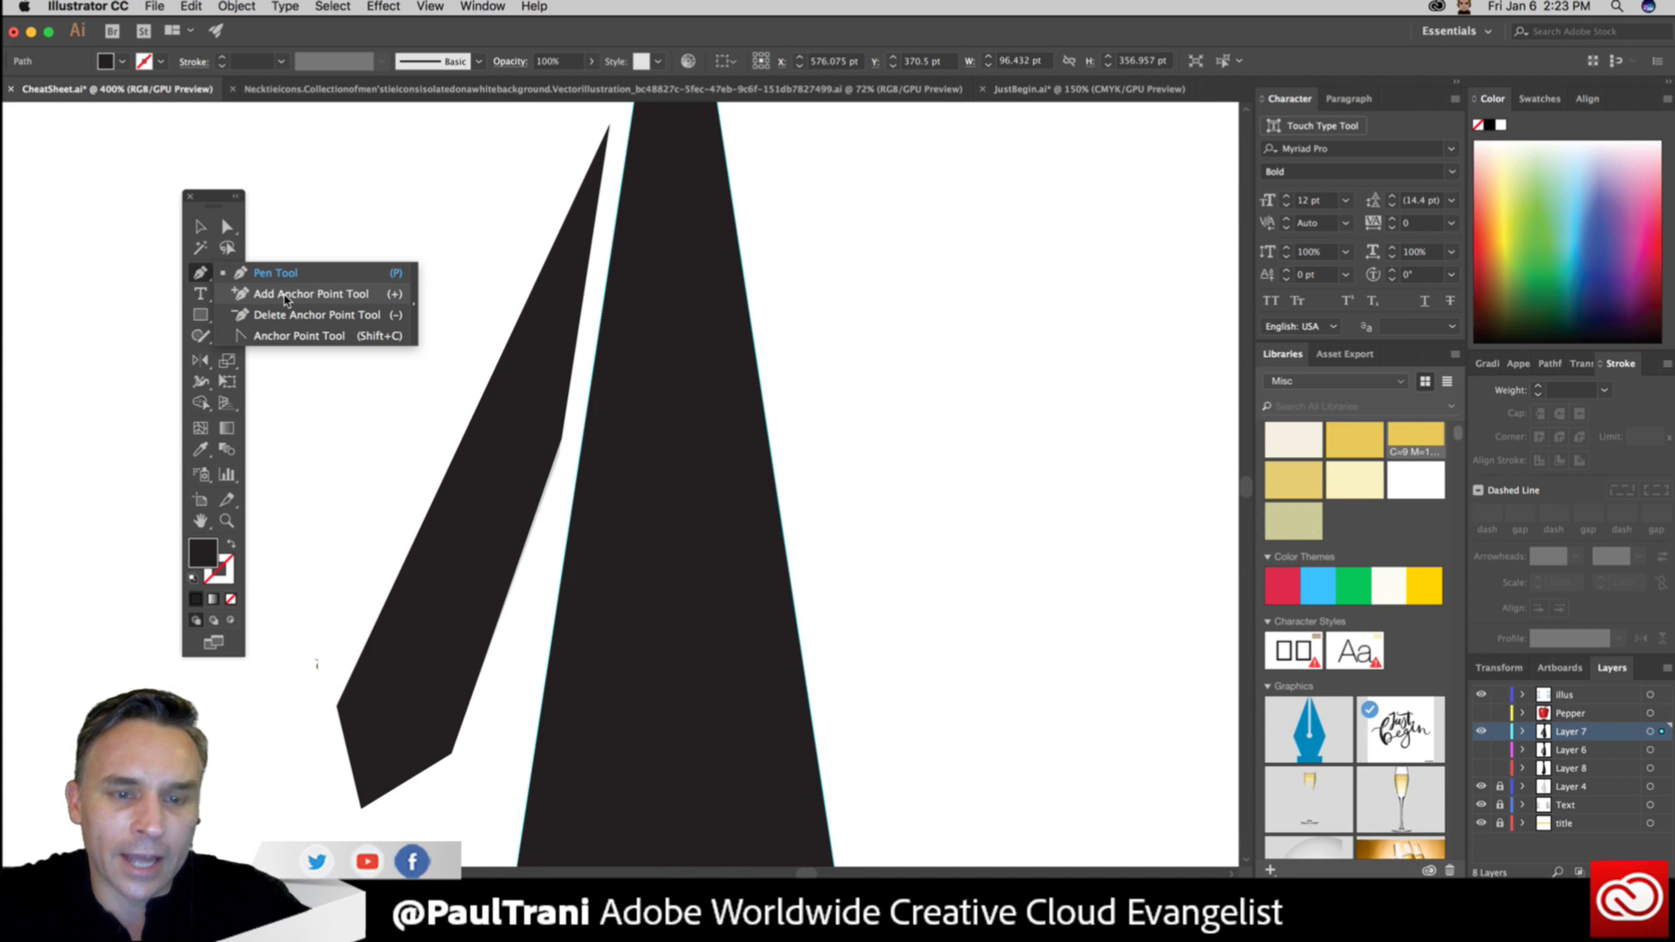
click(286, 296)
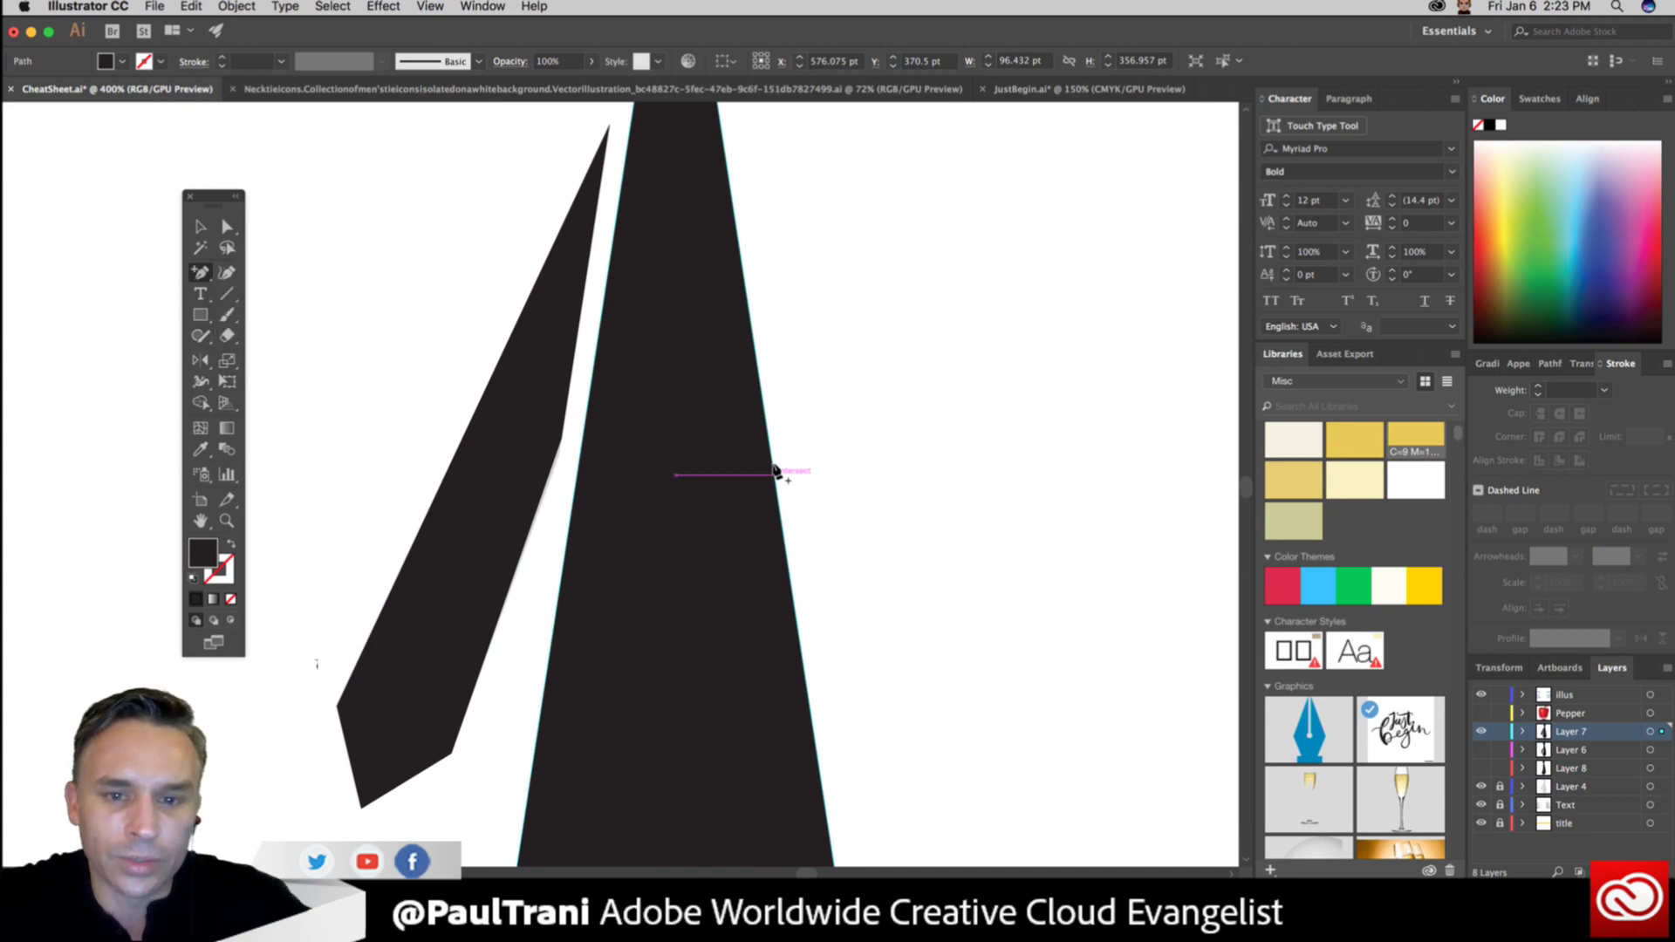
click(775, 476)
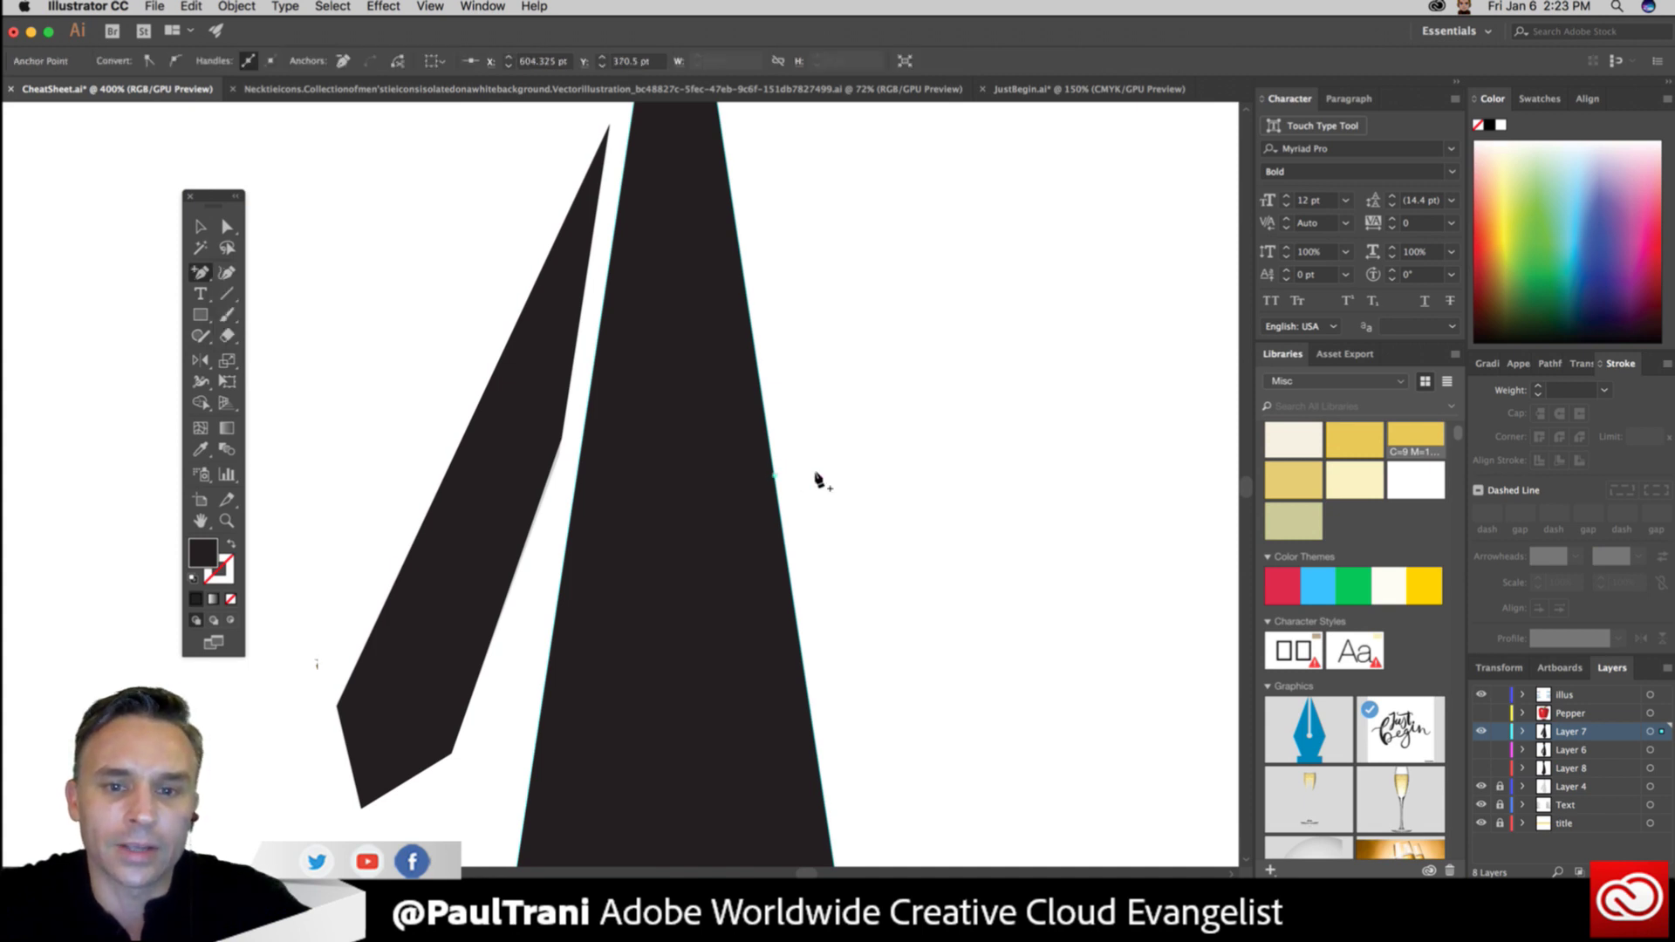
click(777, 475)
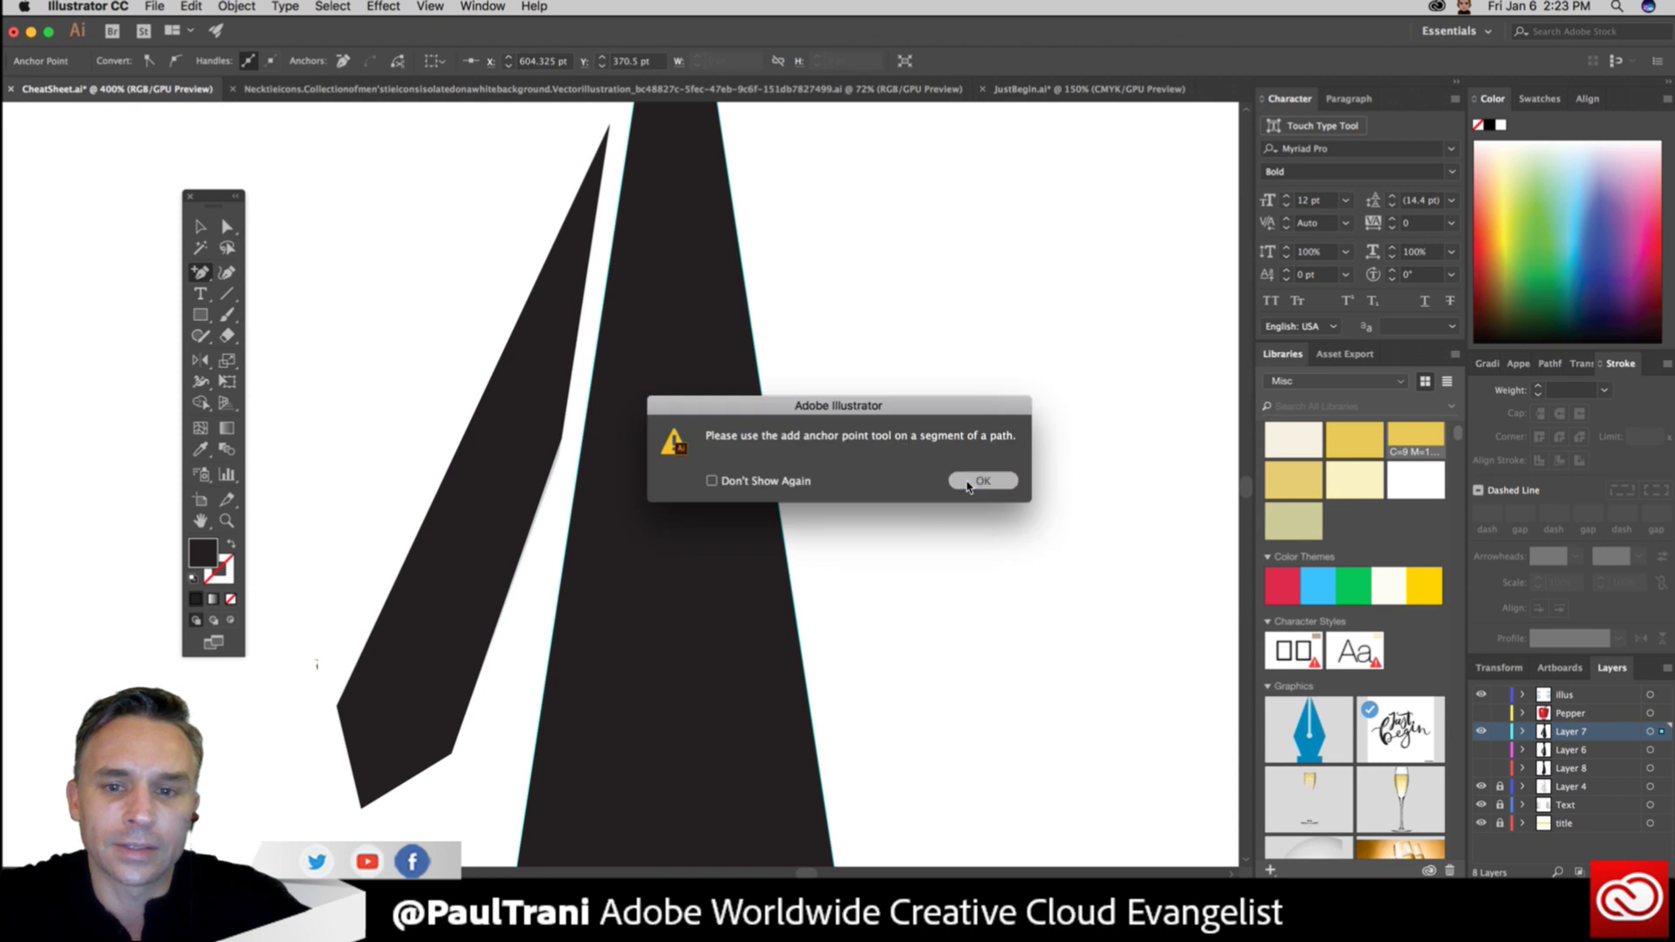
click(983, 481)
Move the new right-edge anchor point outward to about X 642 pt, Y 368 pt with Direct Selection, forming a corner.
key(a)
click(820, 462)
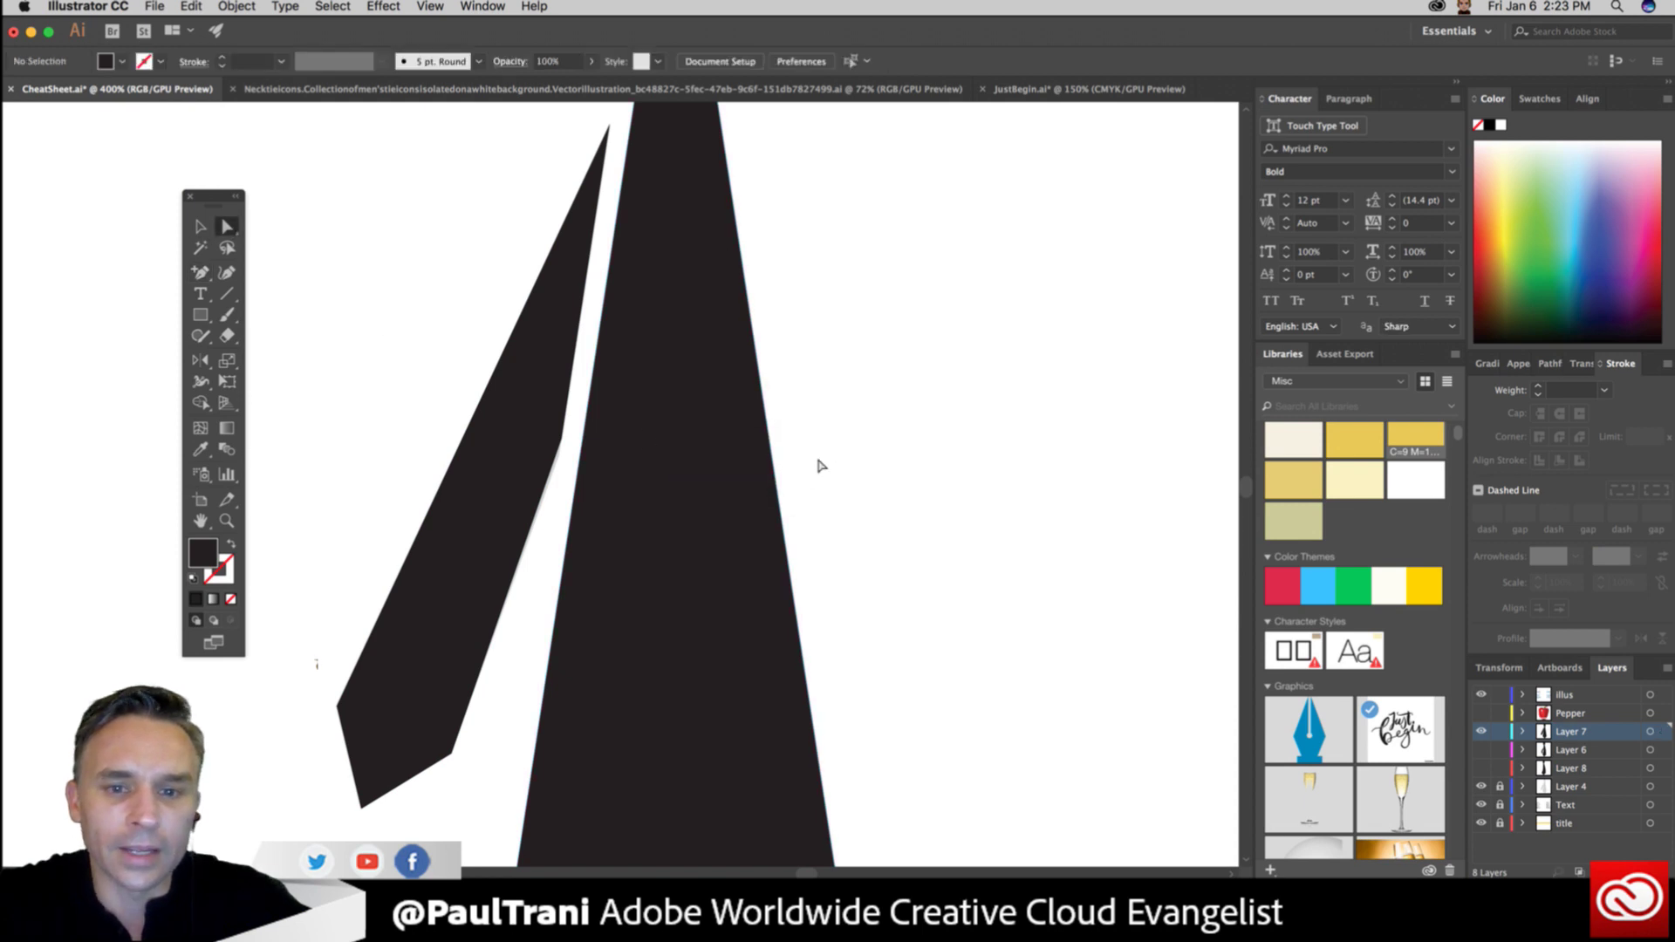
drag(774, 471, 888, 468)
Pull Bezier handles out of the tie's right-edge corner point with the Pen tool to round it into a smooth outward curve.
scroll(875, 520, right, 15)
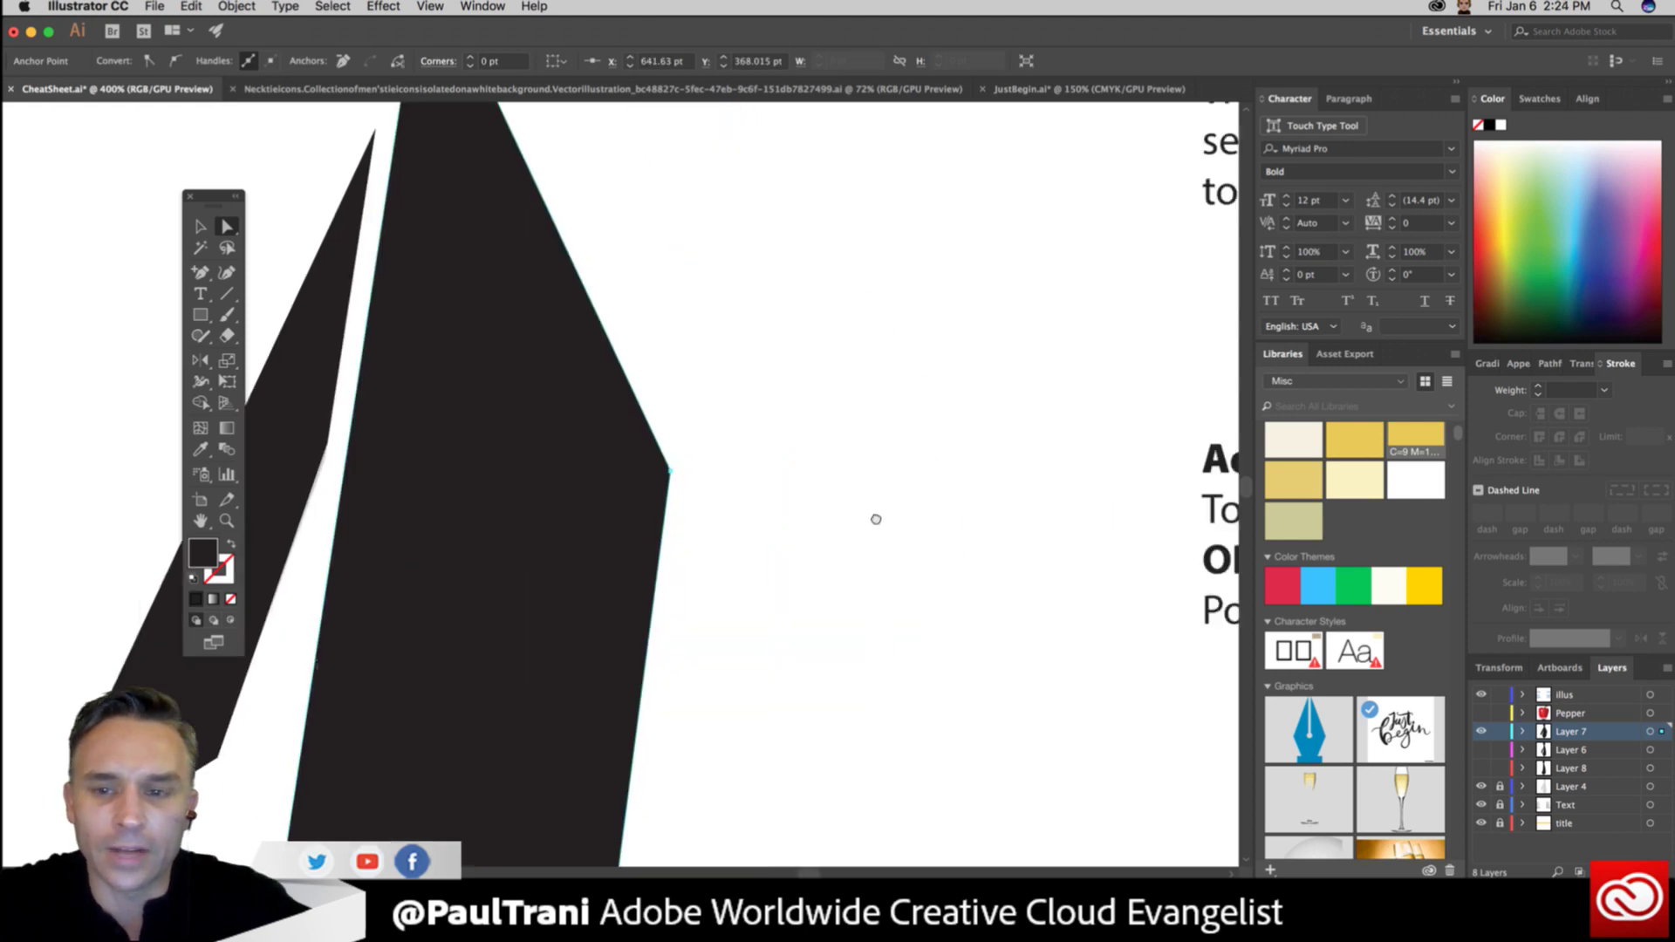
scroll(20, 360, right, 5)
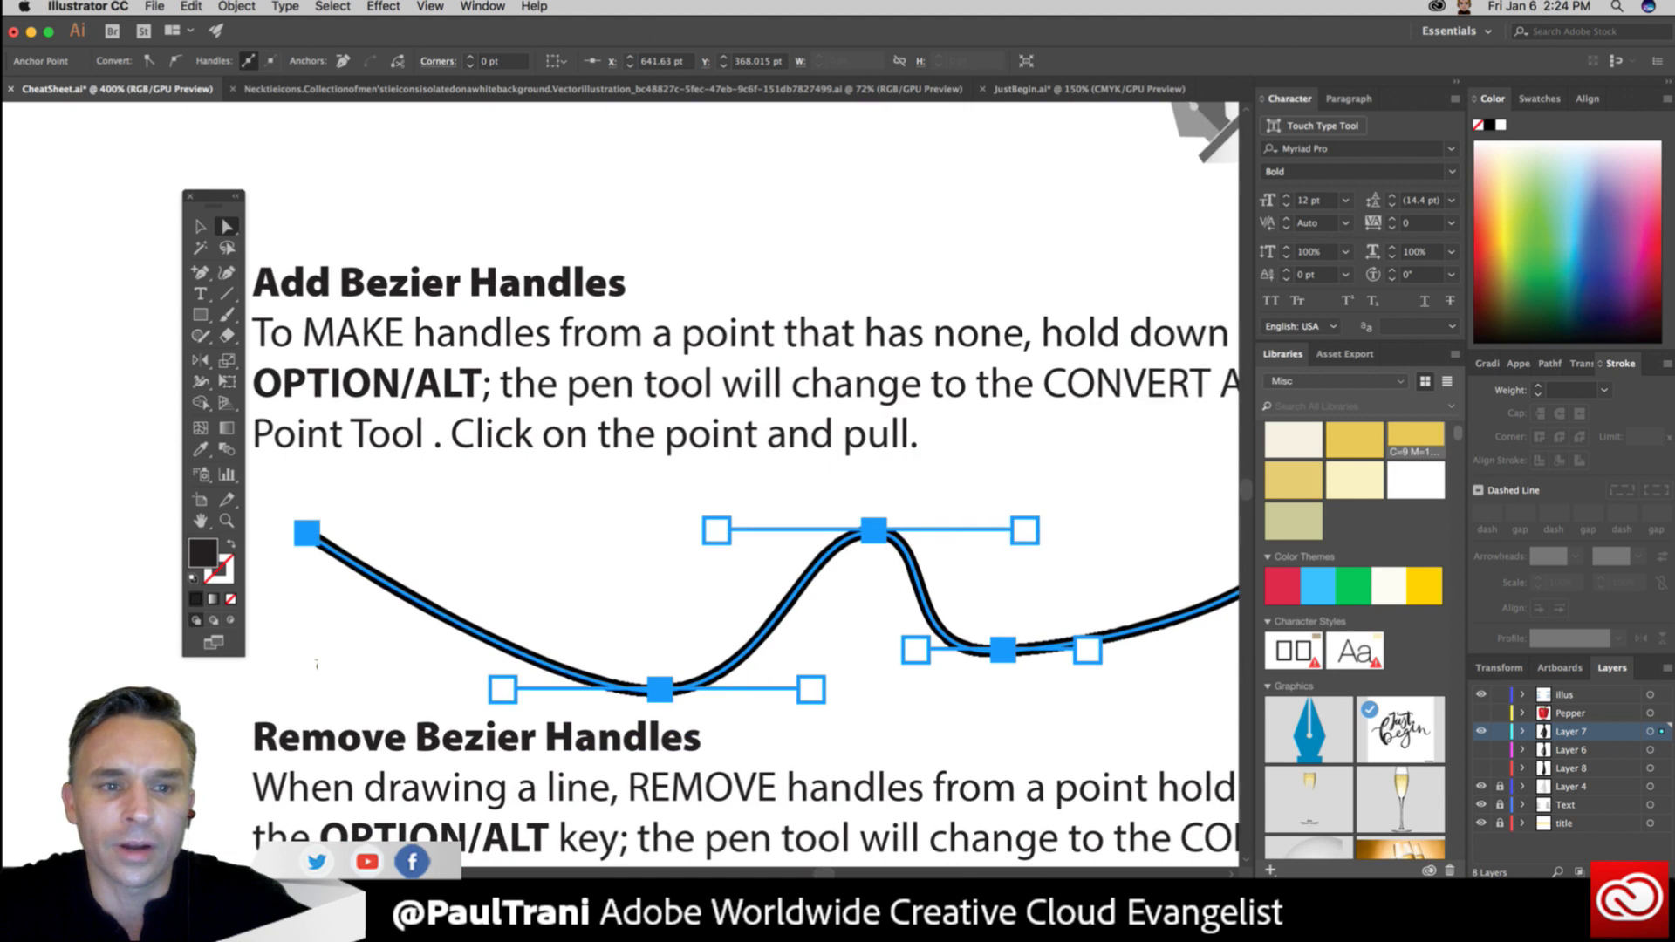
scroll(741, 480, right, 1)
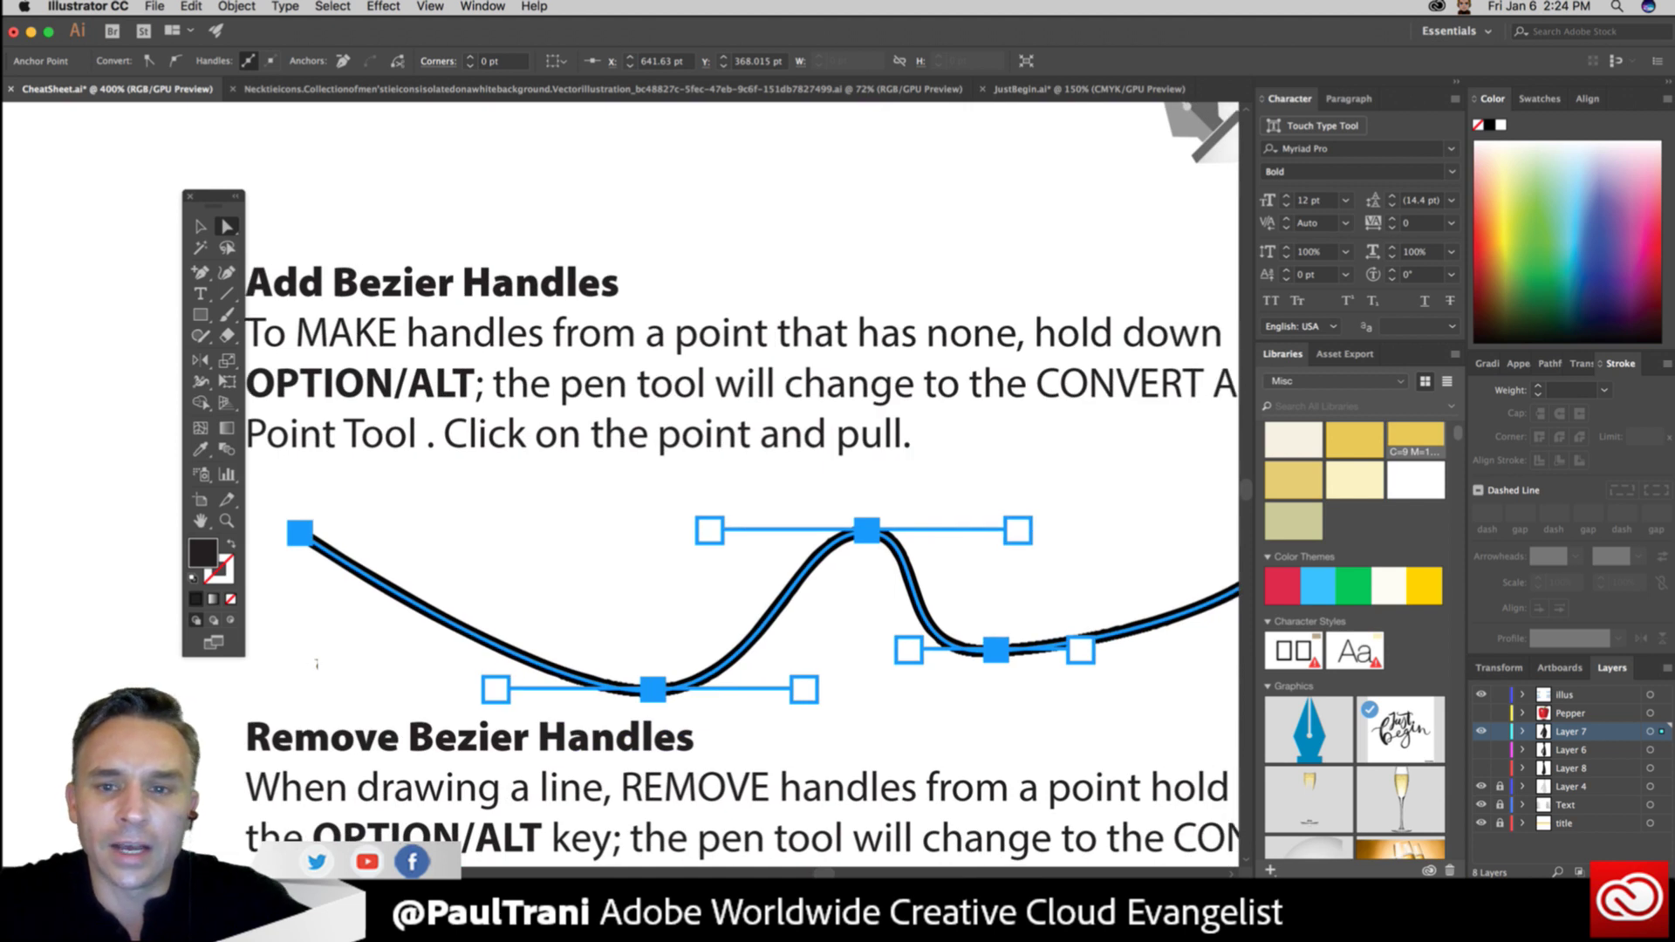
scroll(489, 340, left, 20)
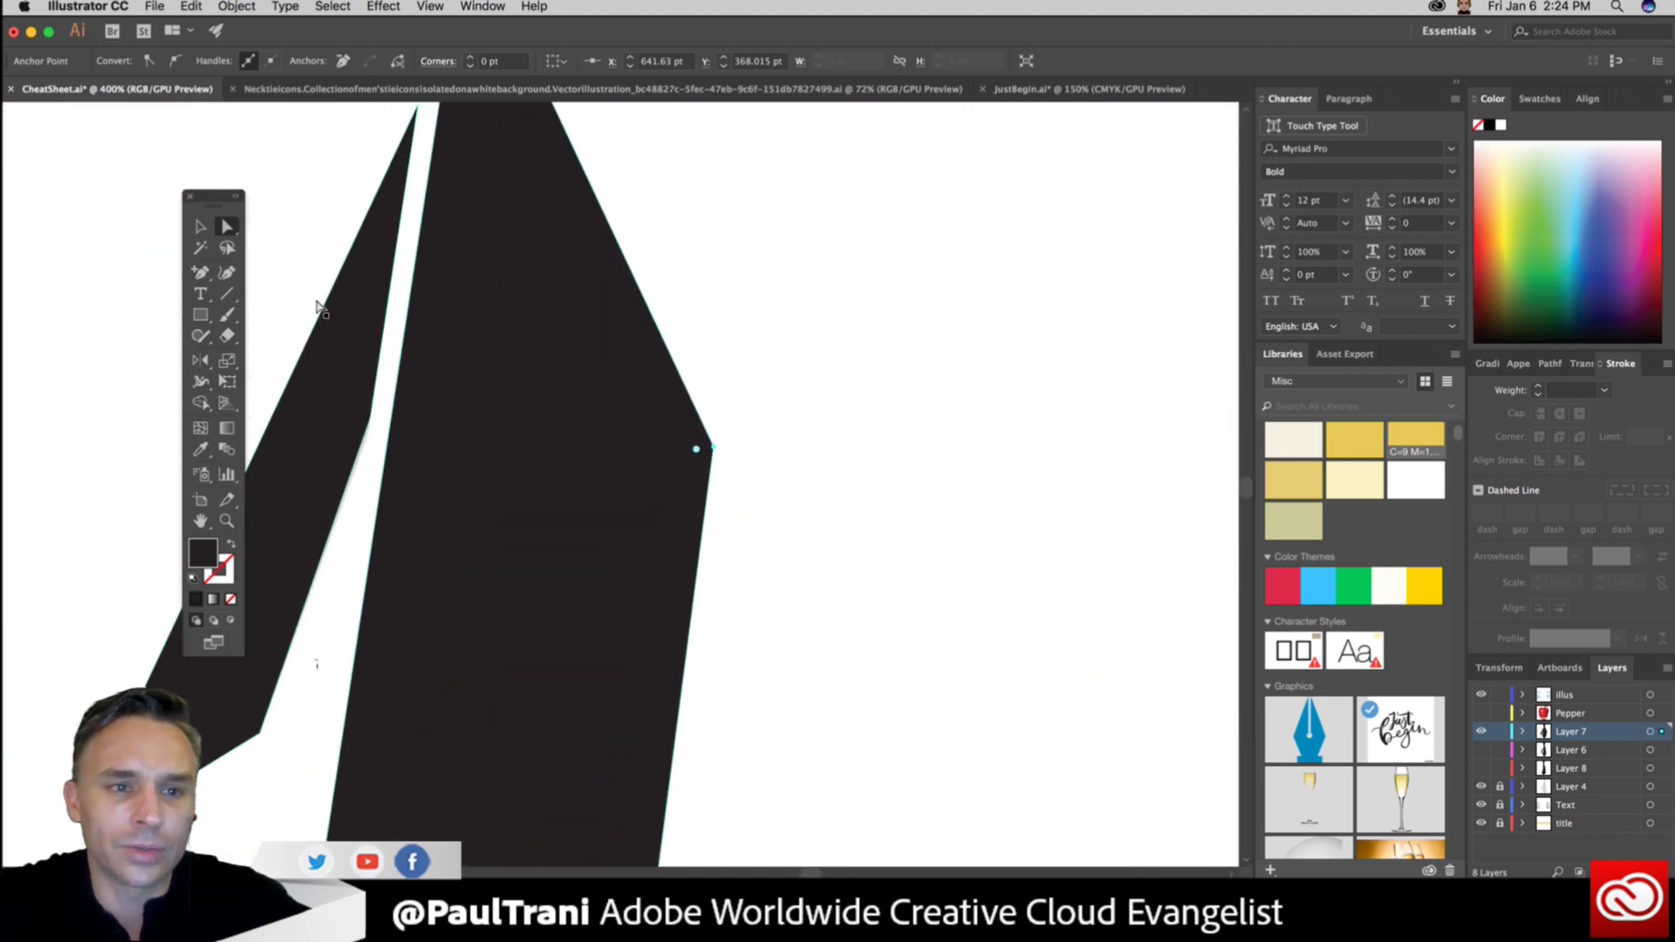
drag(200, 272, 262, 272)
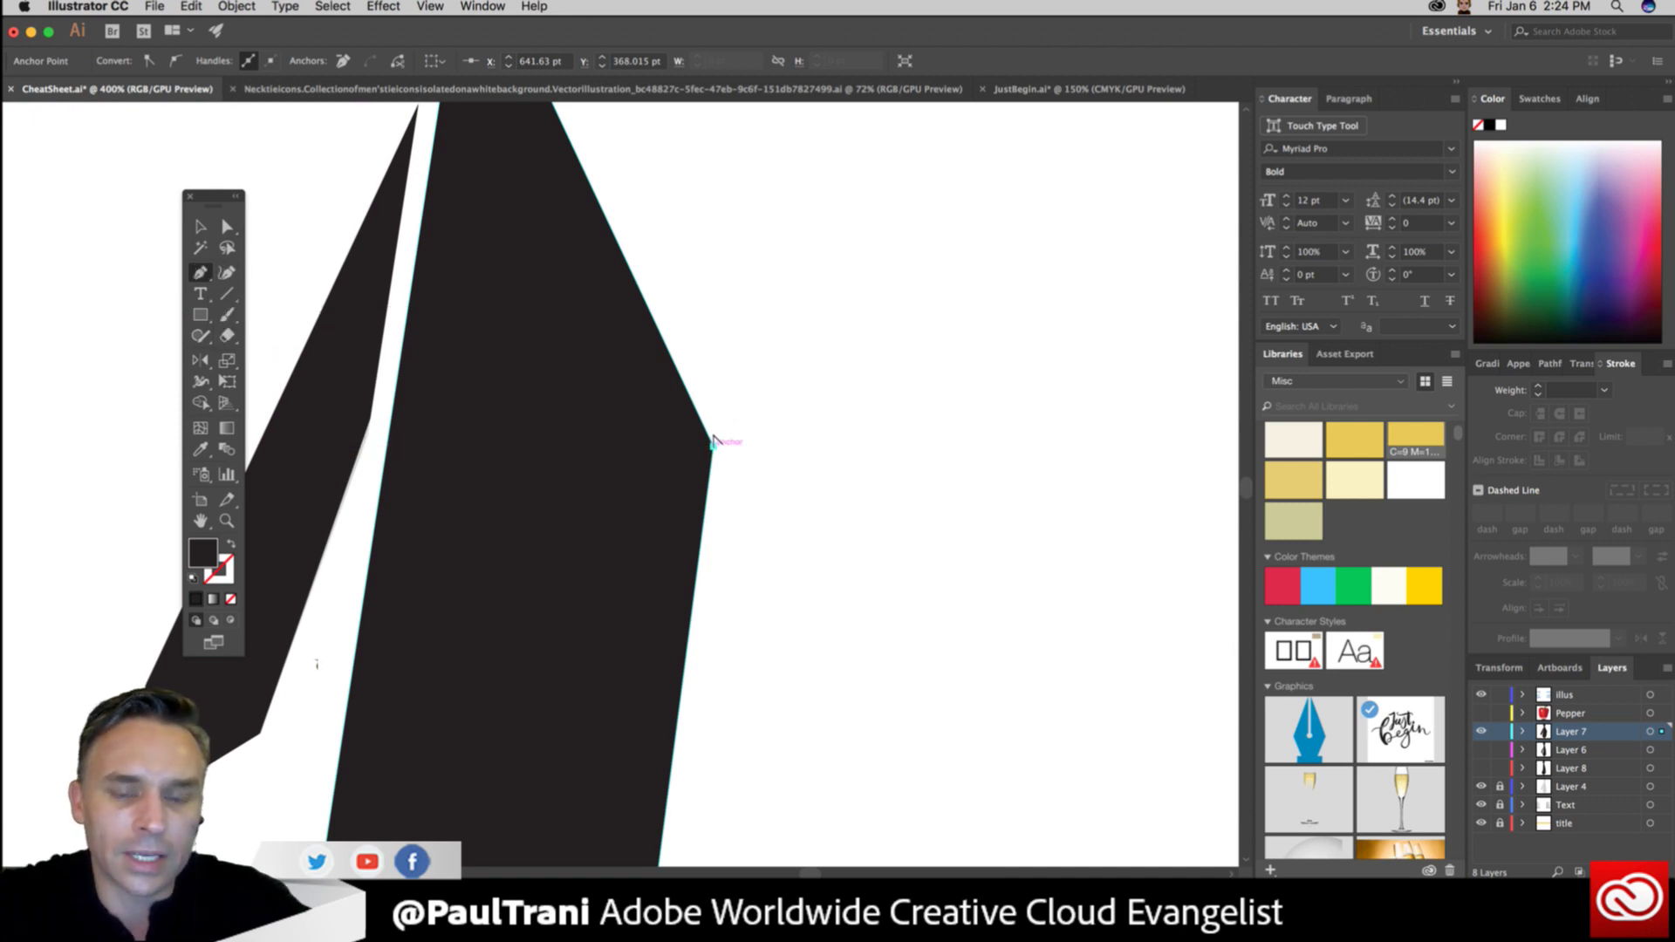
drag(711, 443, 732, 593)
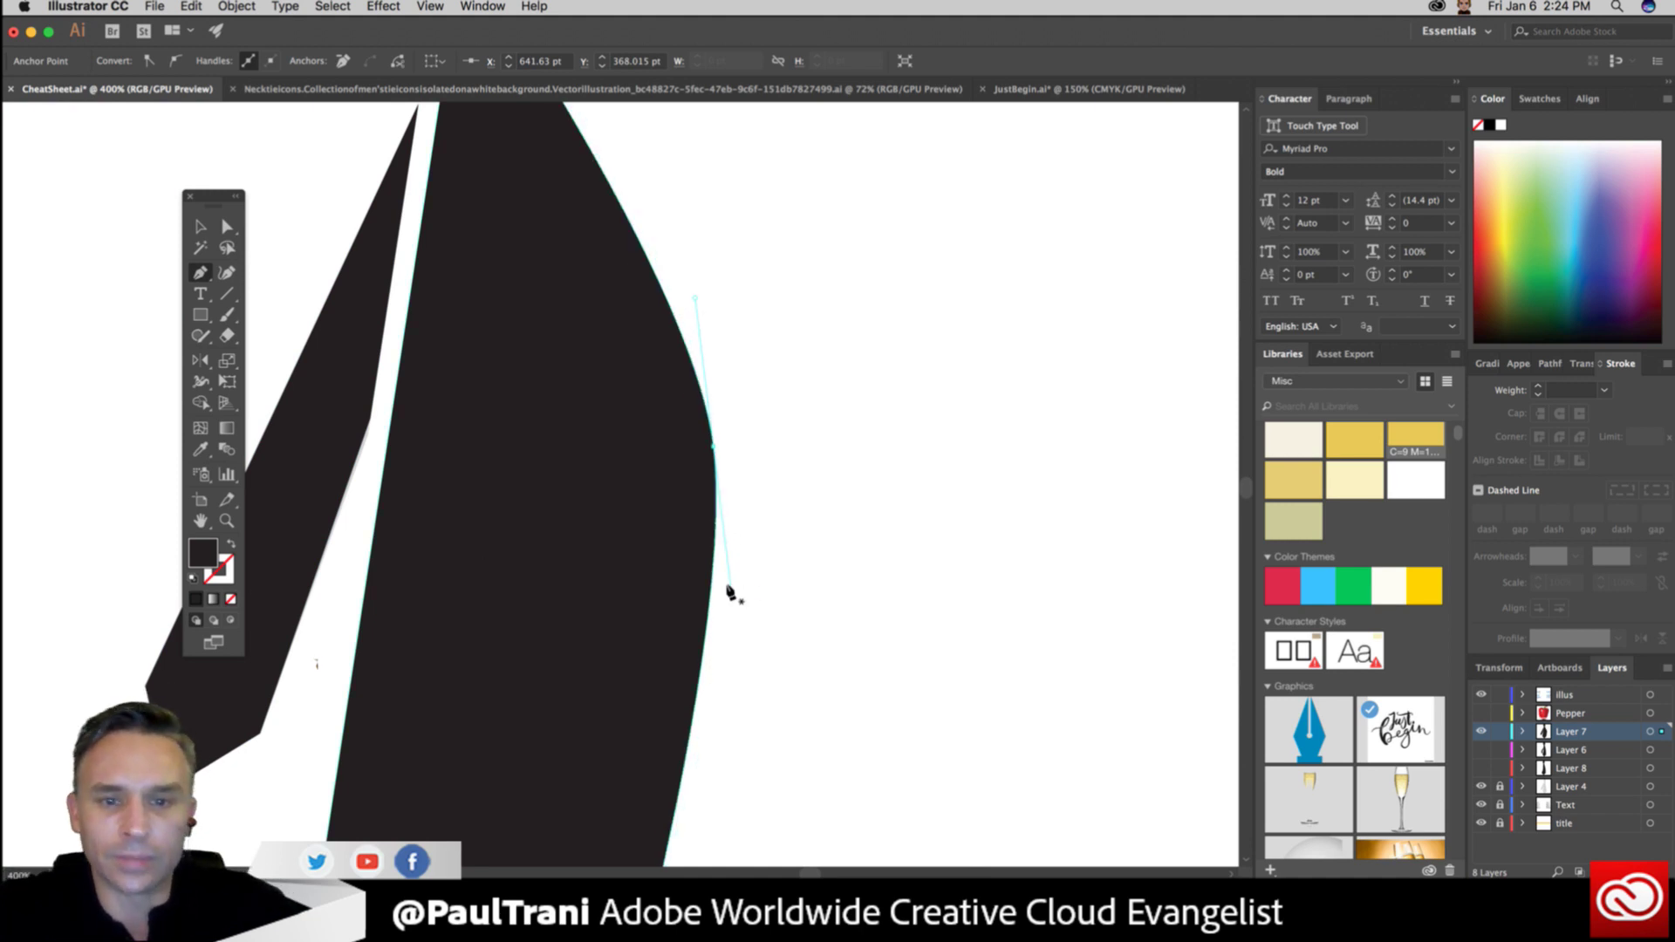
Try Medium Blue as the selection colour of Layer 7 and undo the change.
double_click(1617, 735)
click(115, 183)
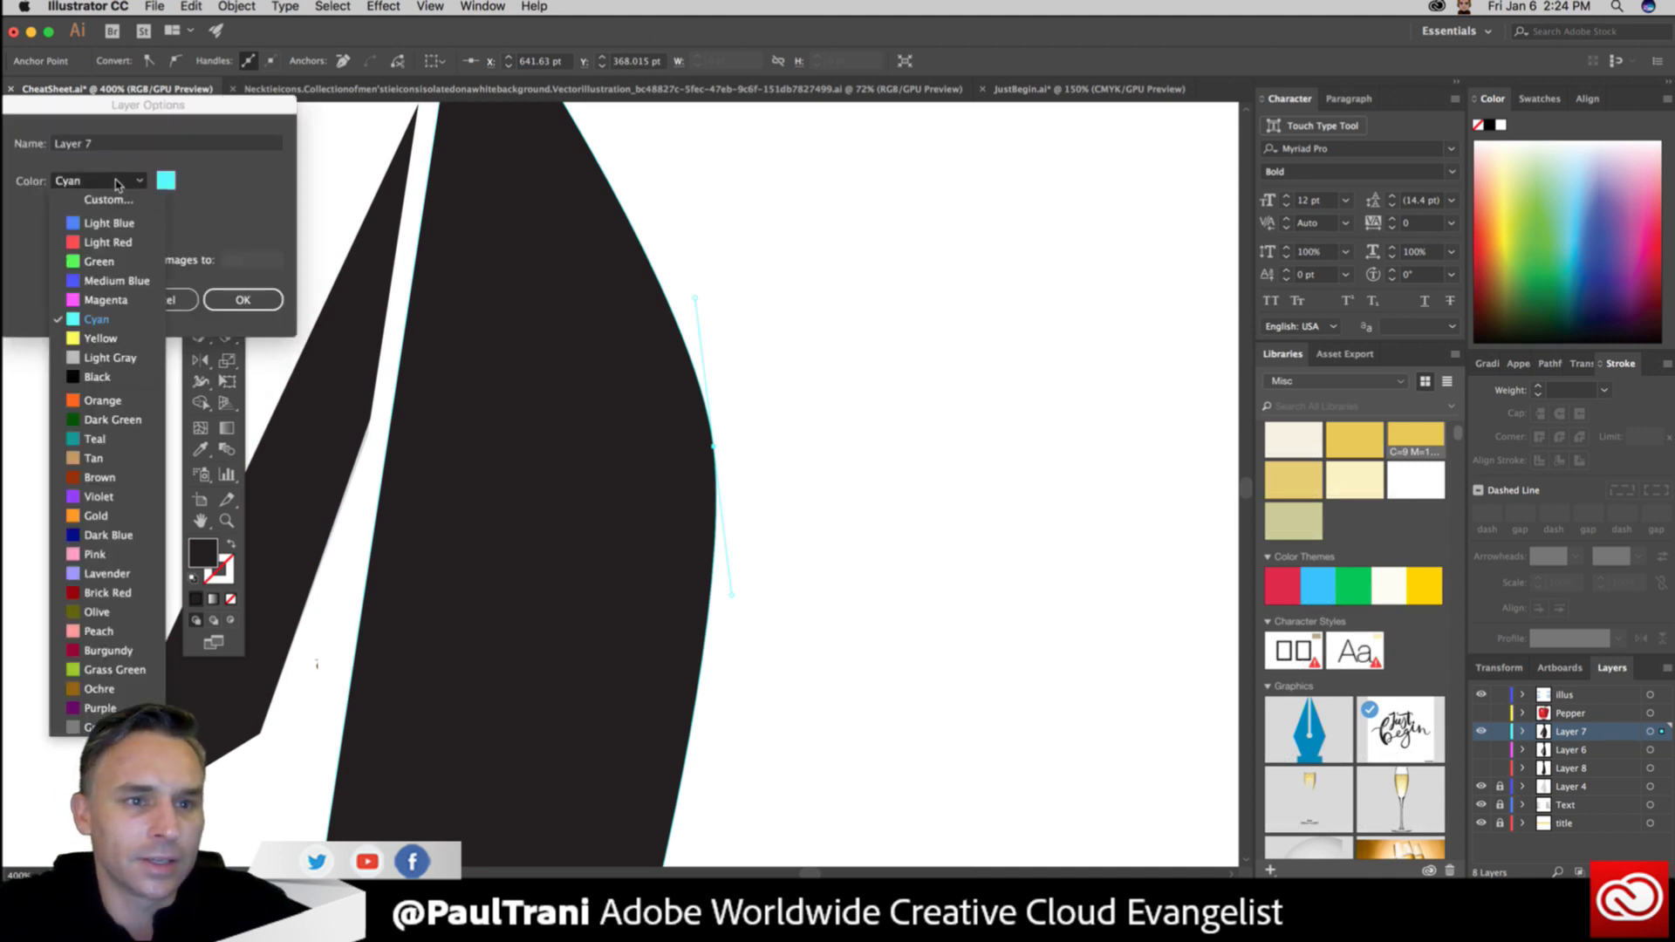
click(110, 283)
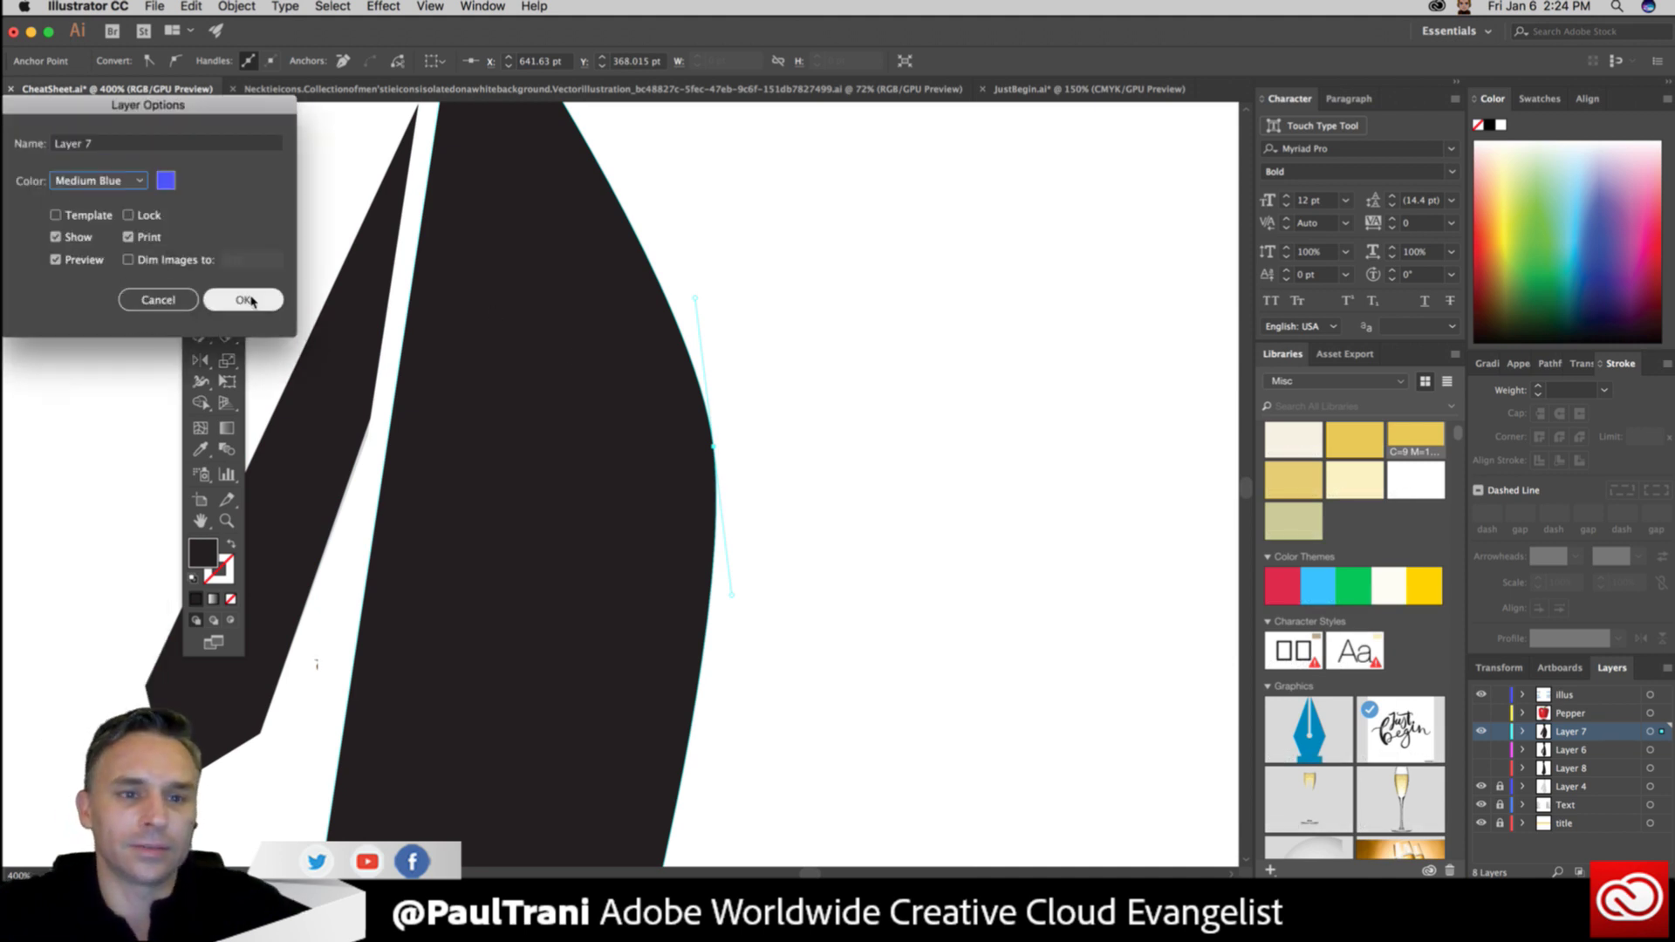
click(210, 304)
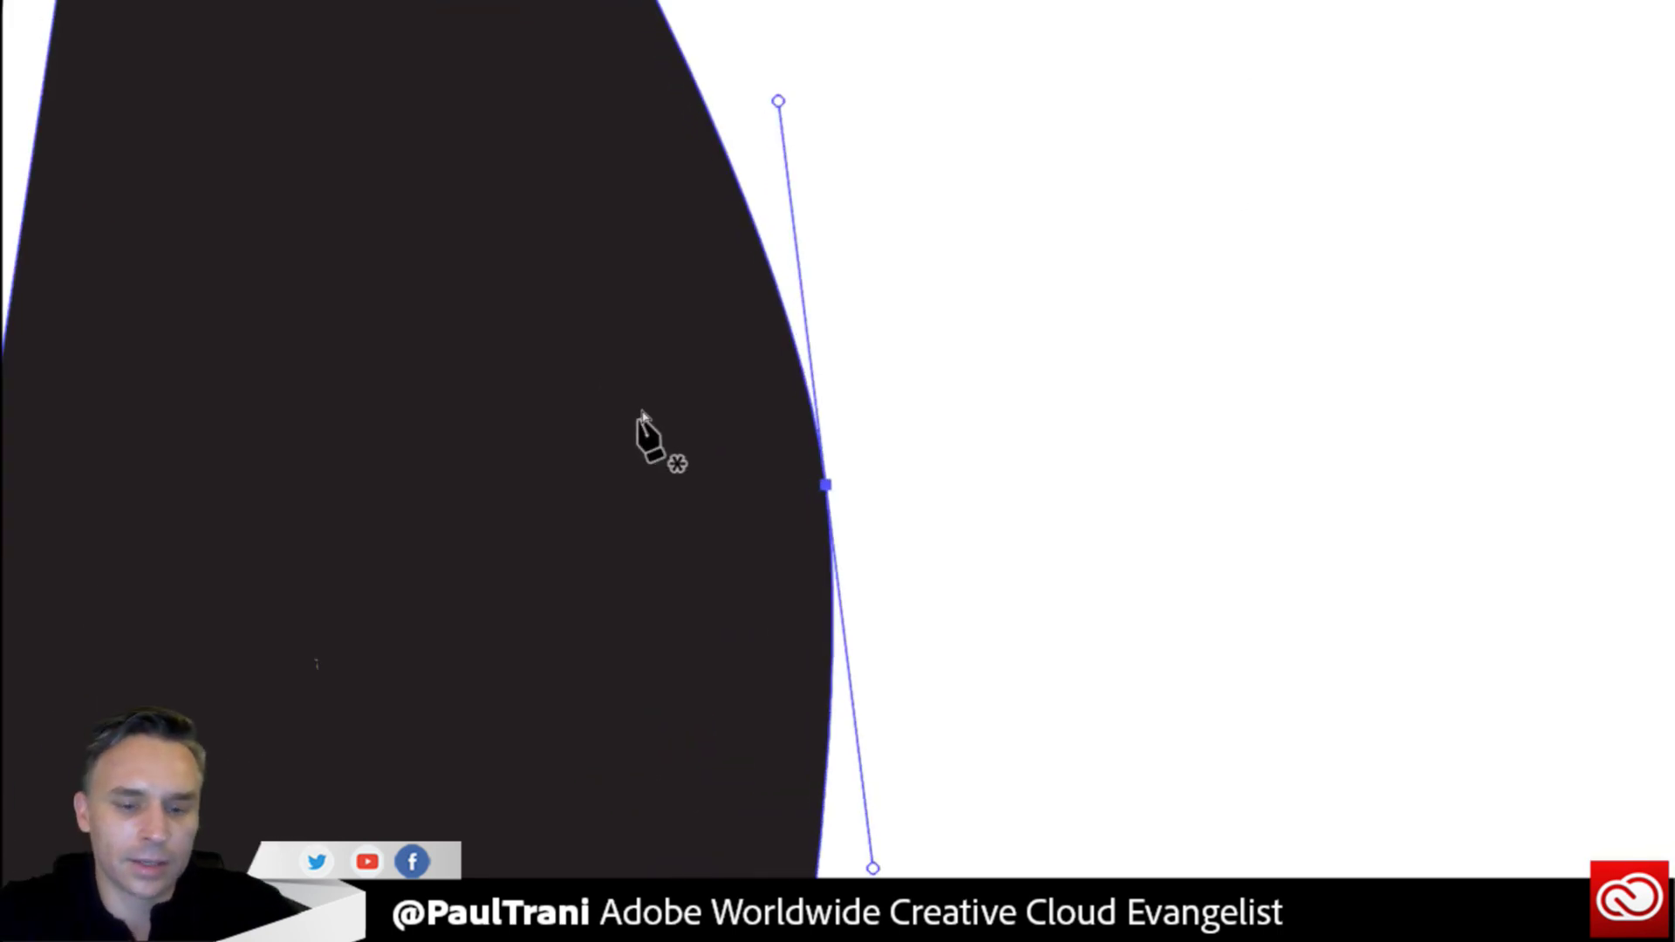
key(ctrl+z)
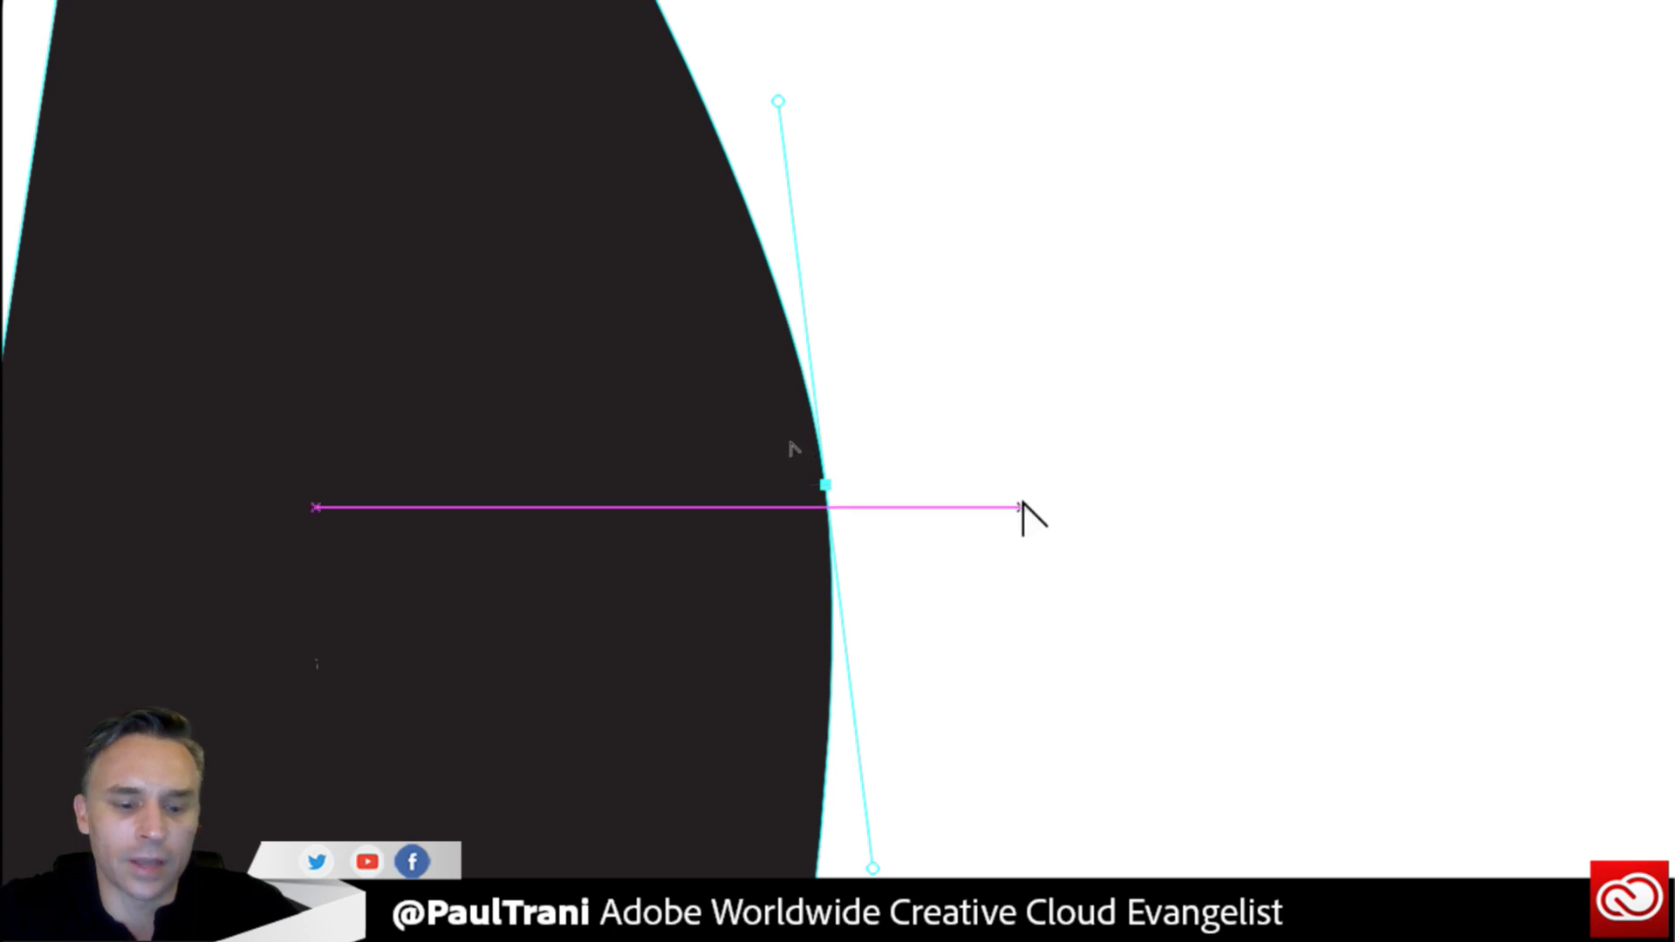
Convert the right-edge anchor back to a corner and pull out new handles up and outward, giving the edge an S-shaped bend.
click(824, 485)
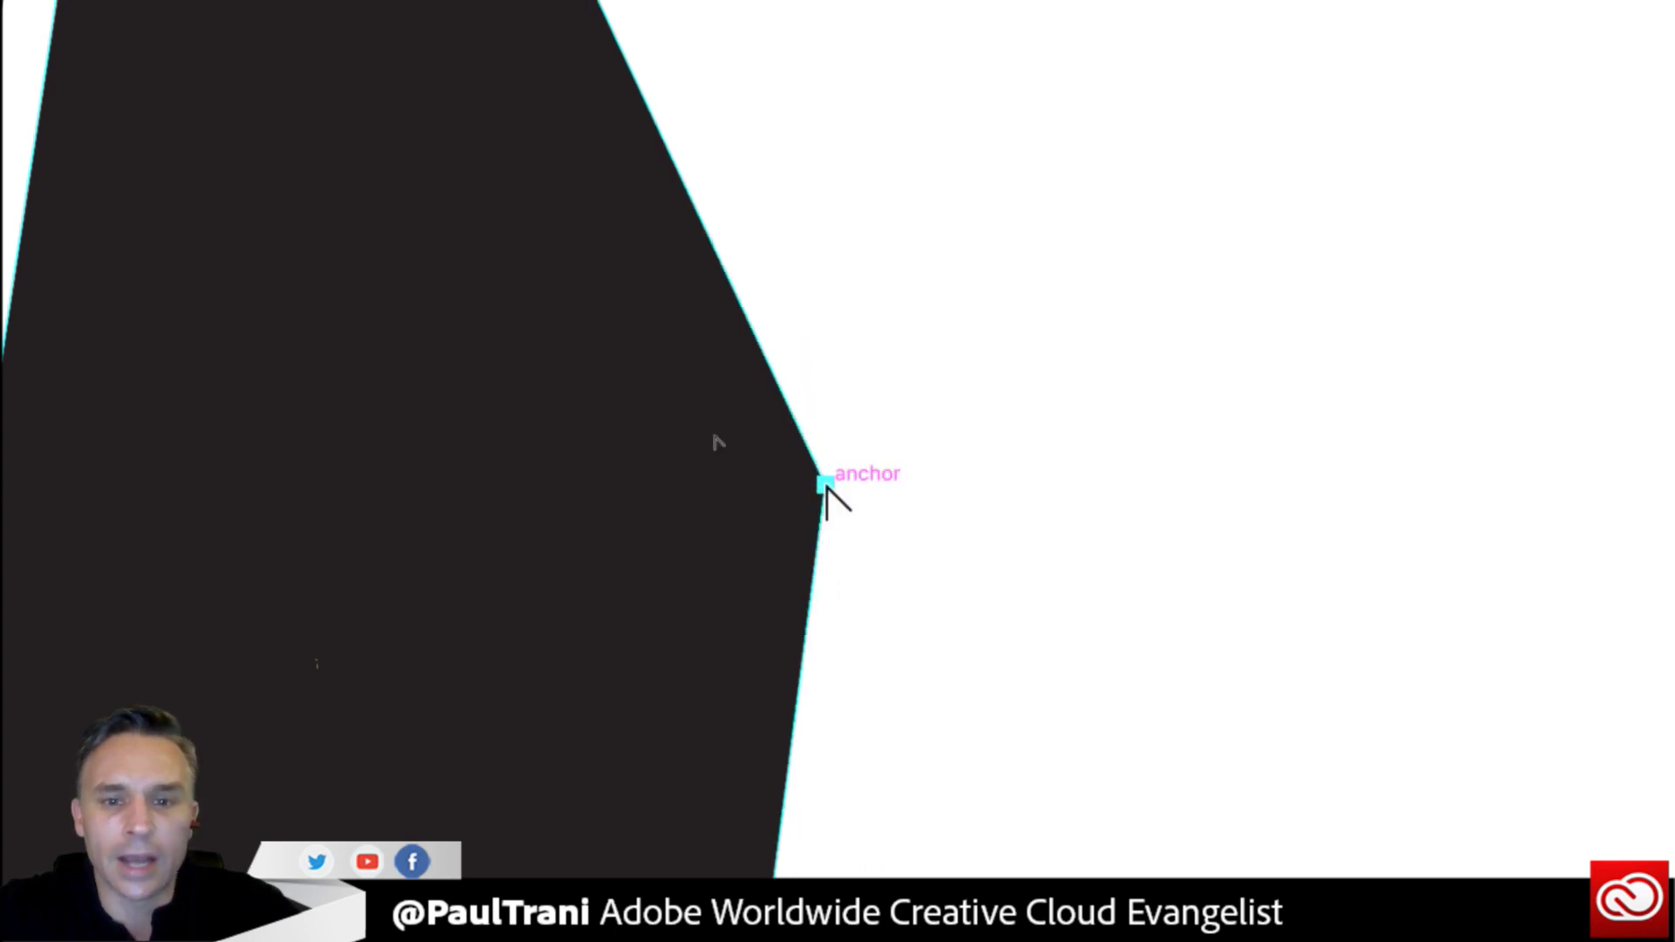
drag(825, 485, 860, 677)
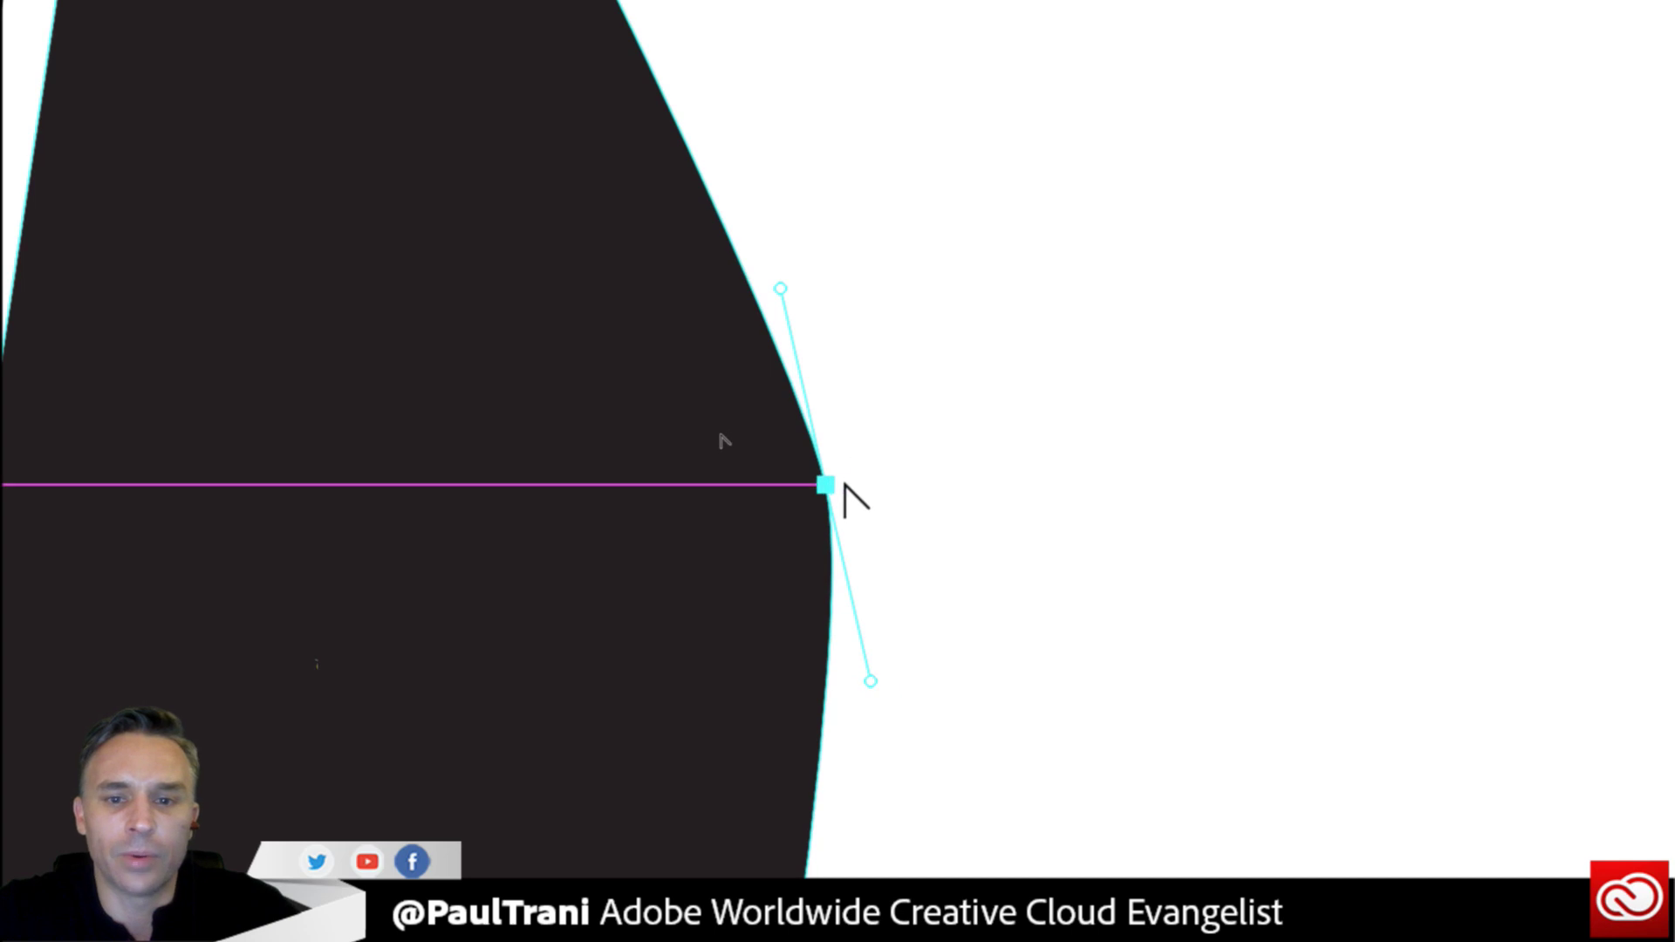
click(826, 485)
drag(825, 485, 1107, 360)
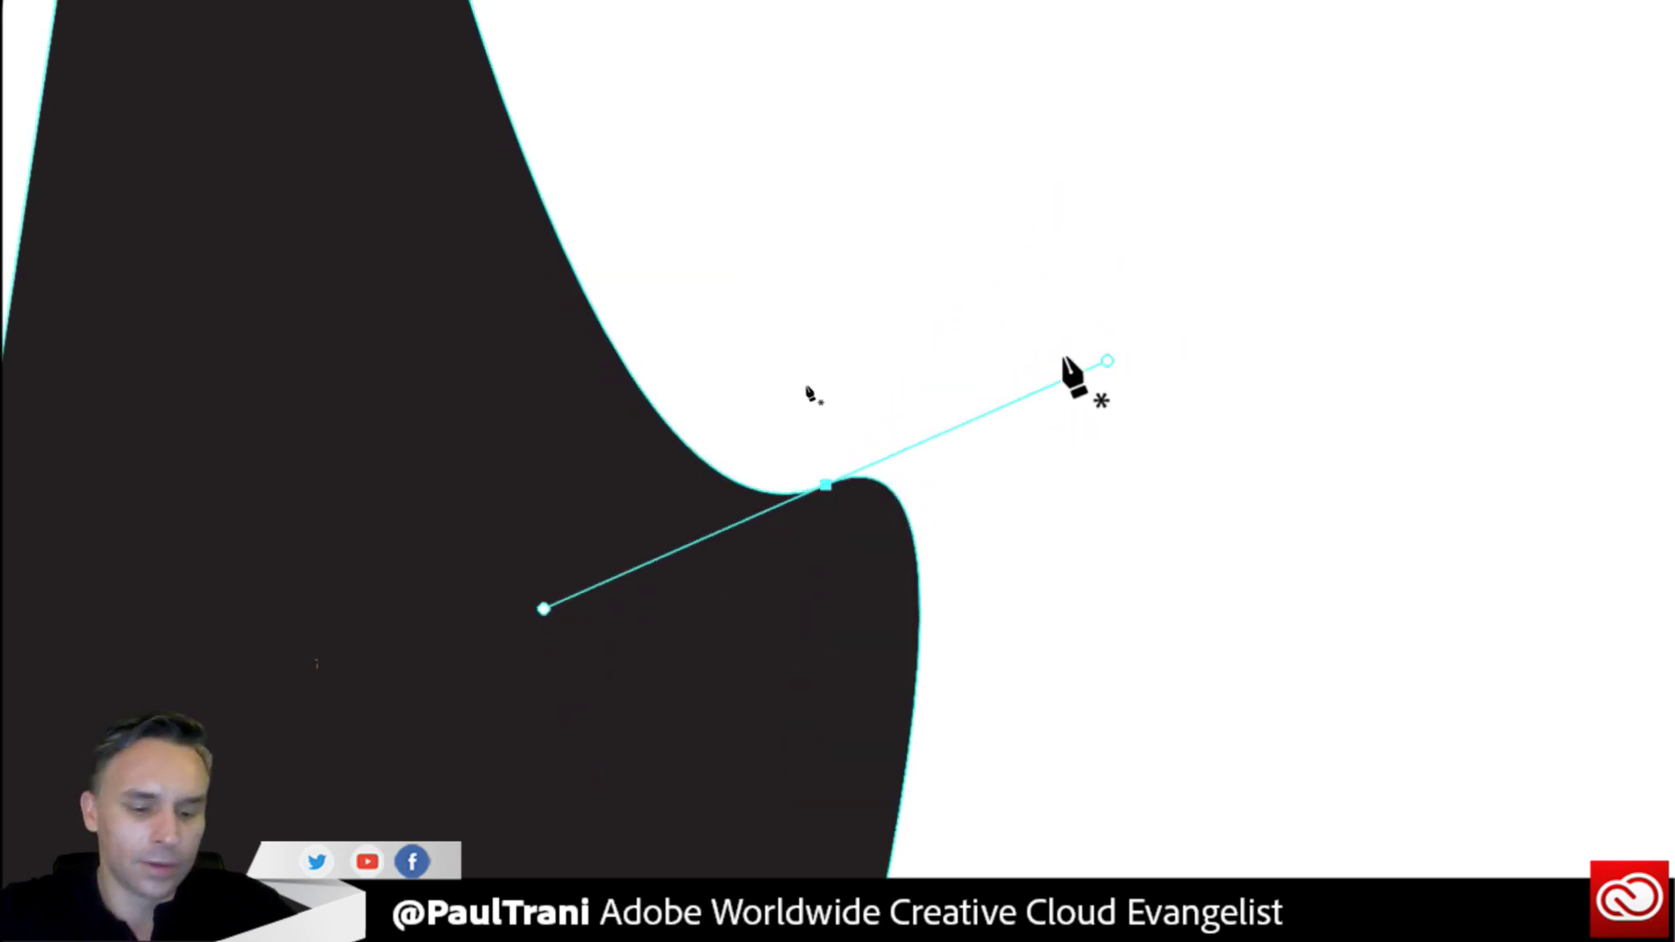
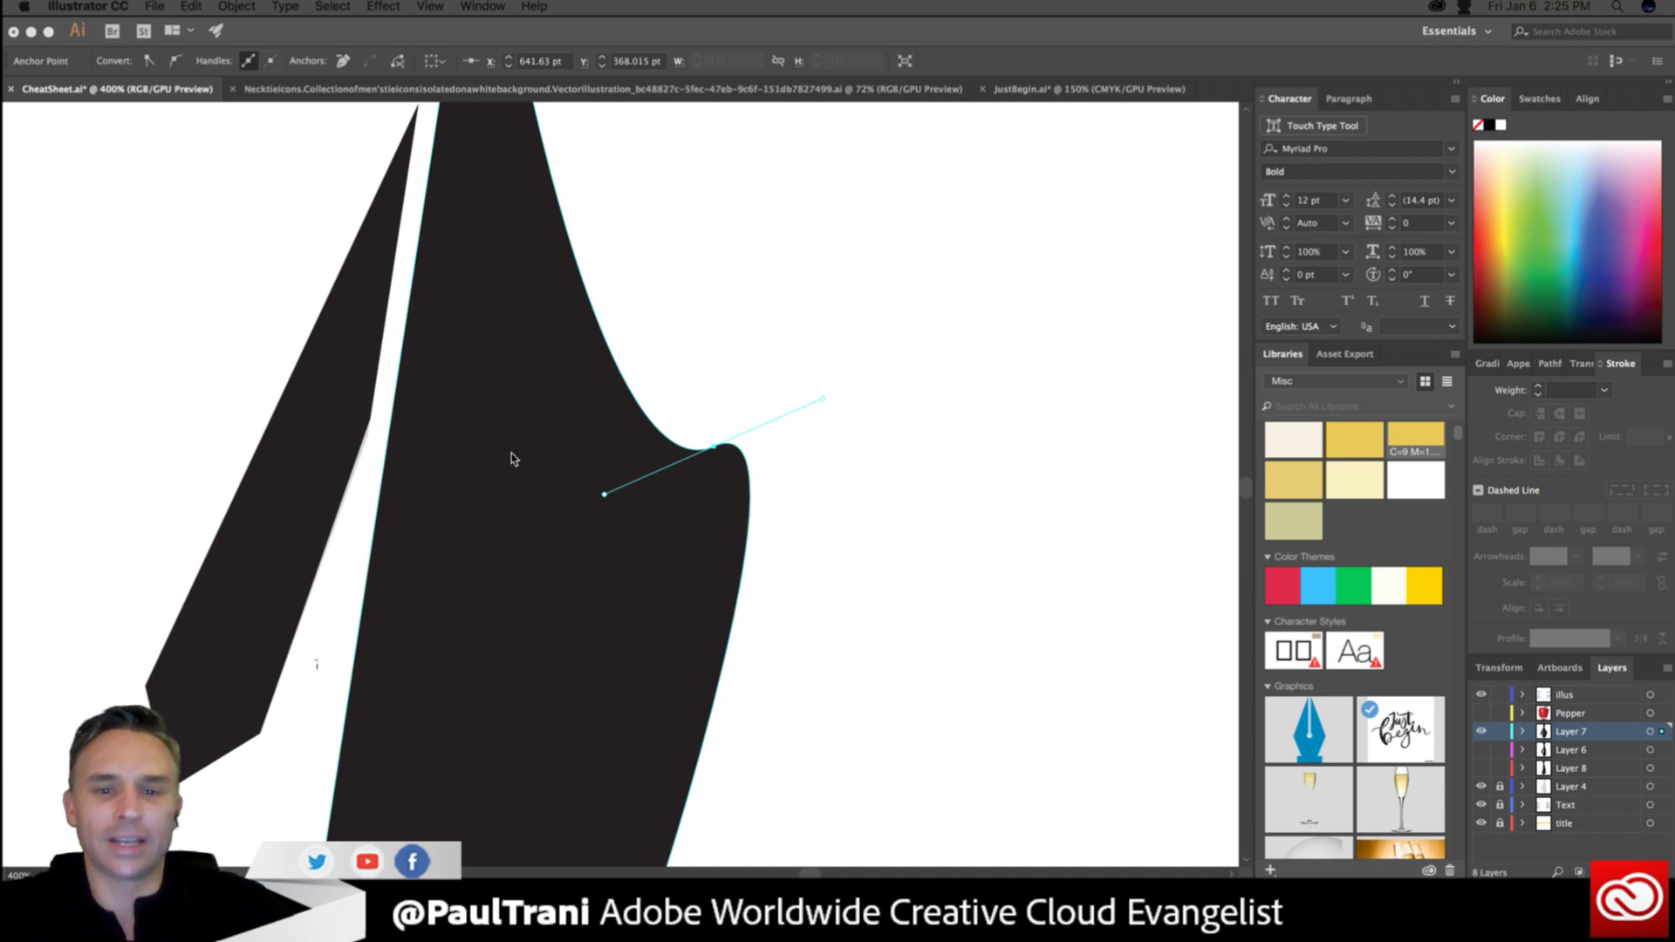
Hide Layer 7 and Layer 4 to clear both tie drawings from the artboard.
click(747, 339)
key(super+minus)
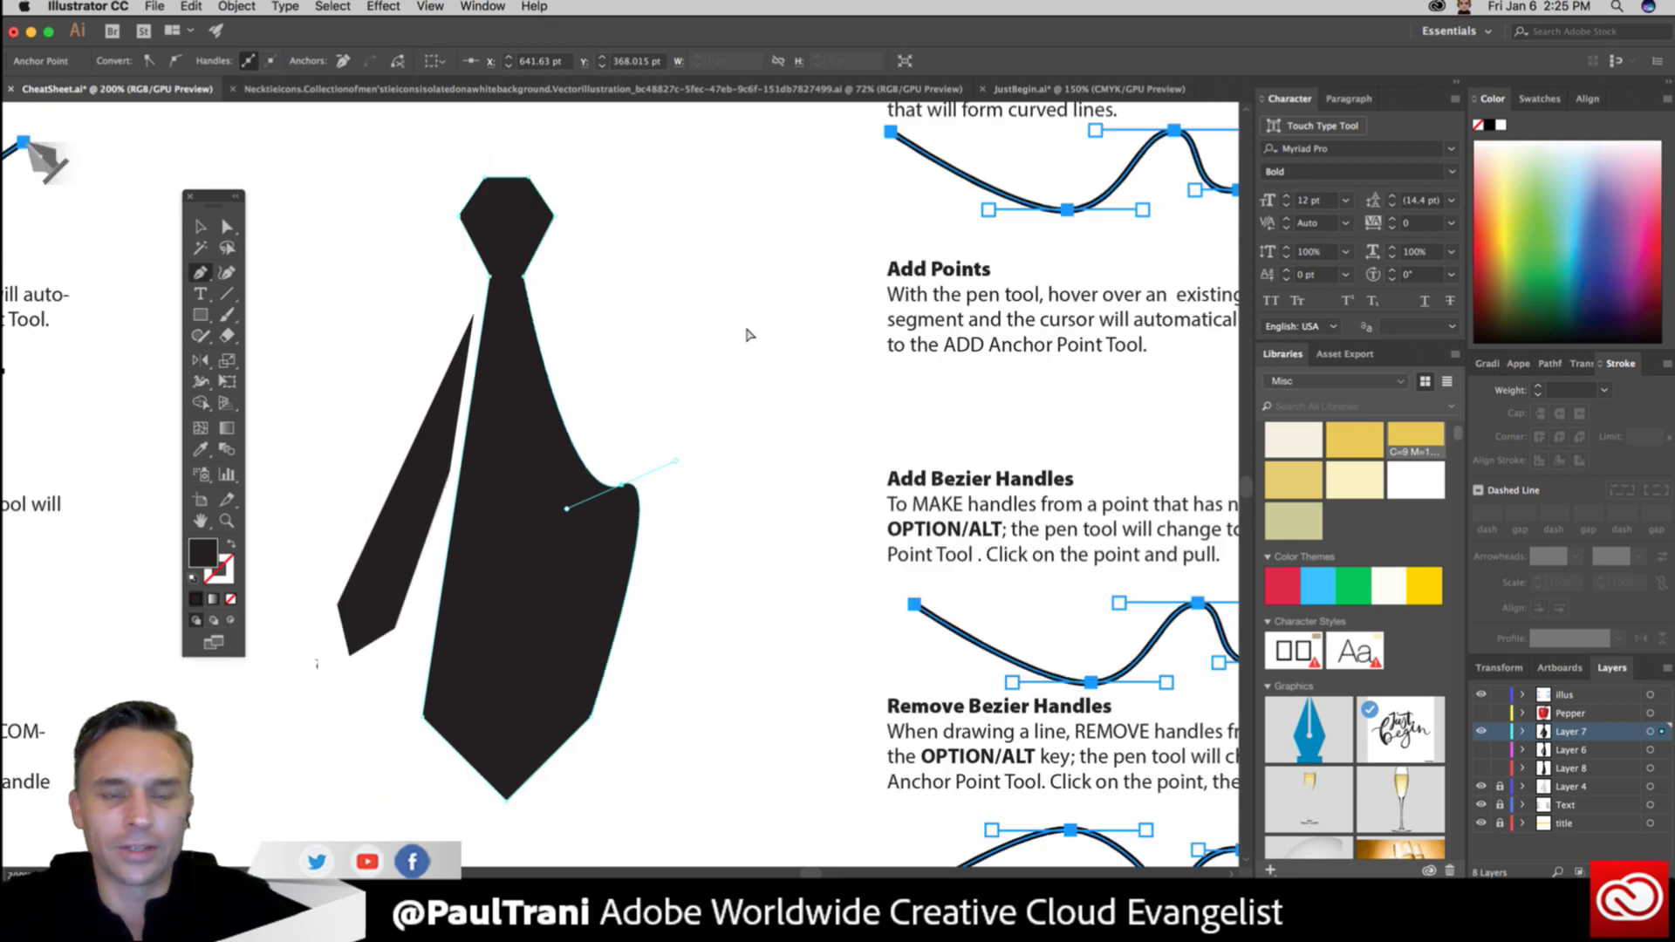
scroll(752, 337, left, 5)
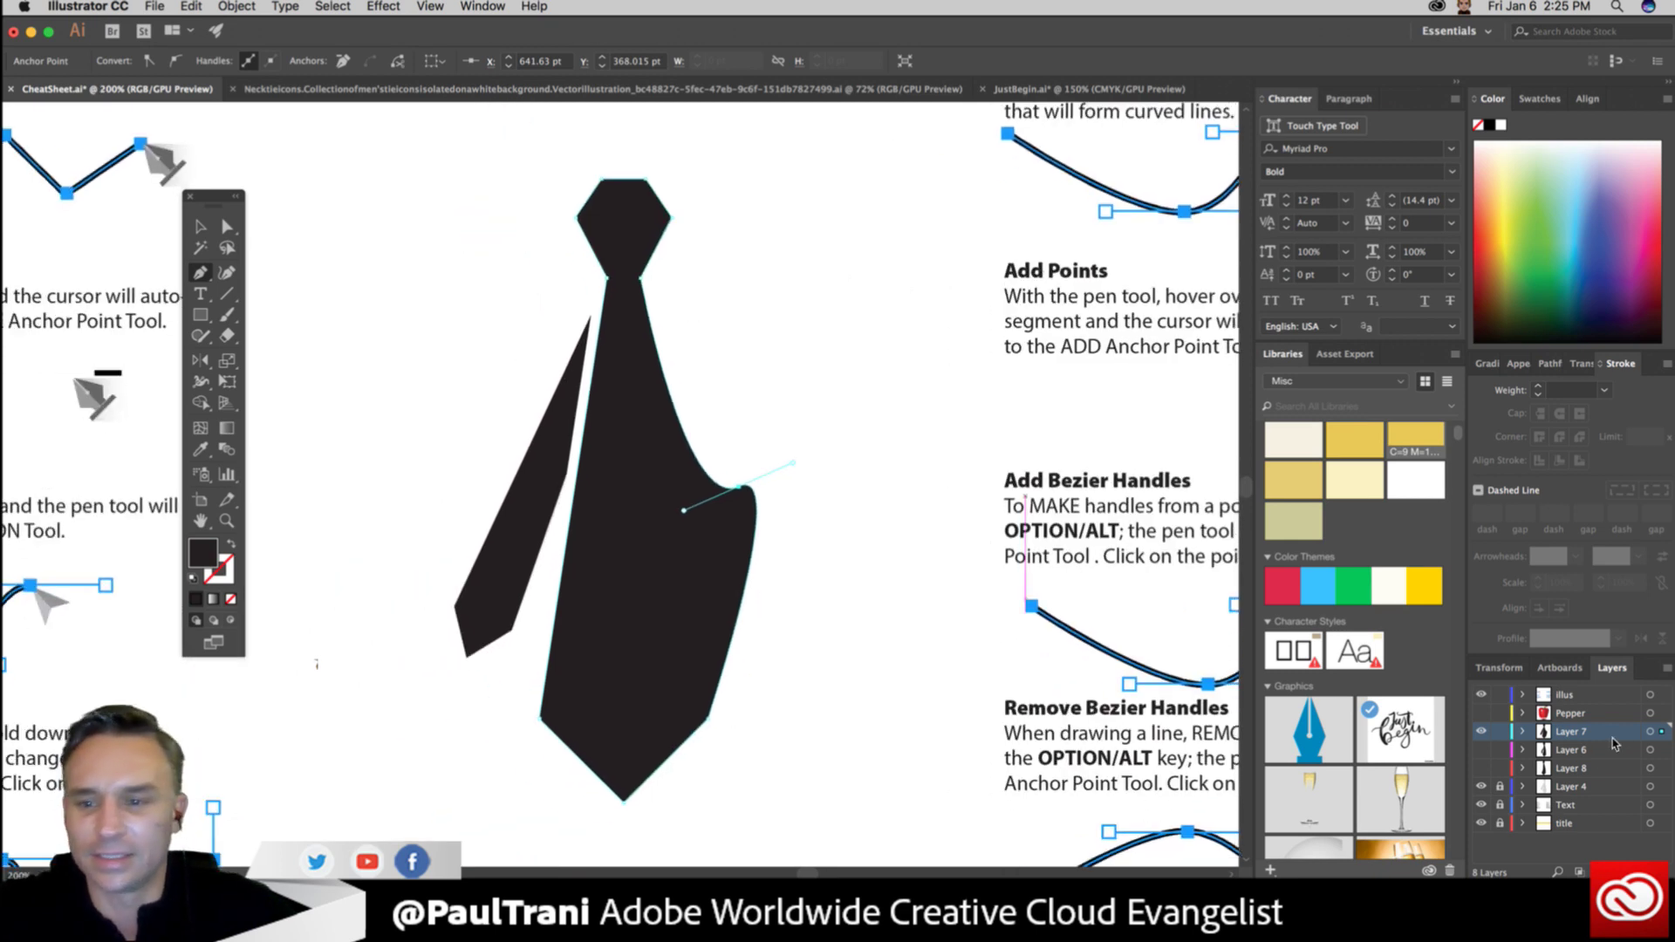
click(1480, 731)
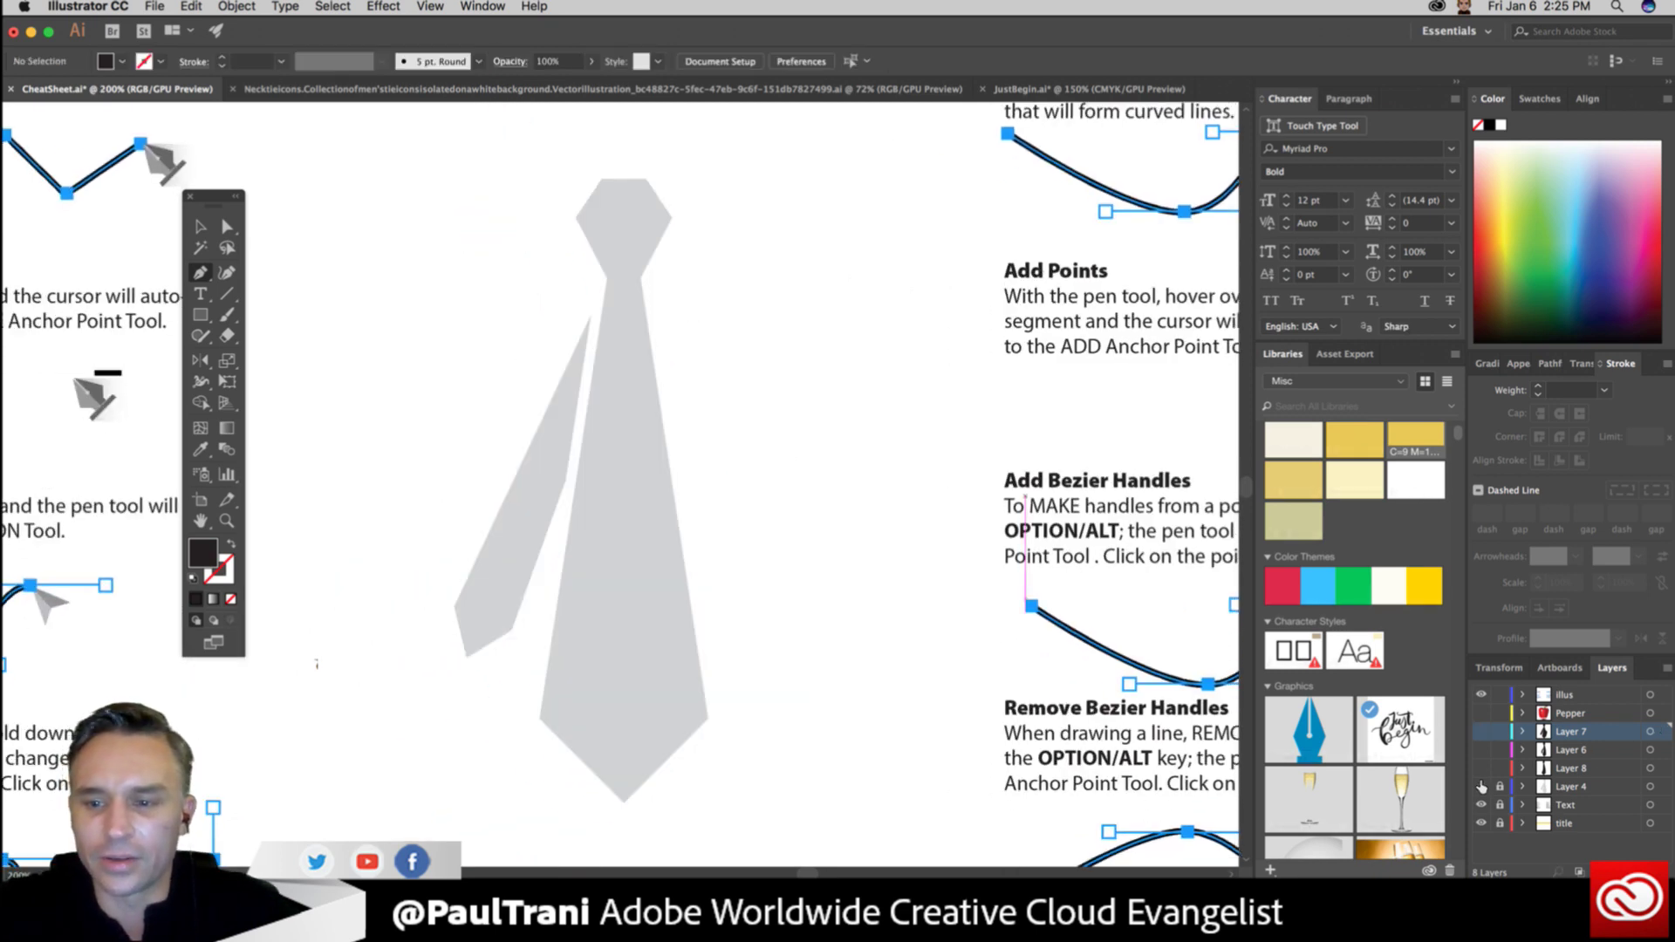
click(1481, 786)
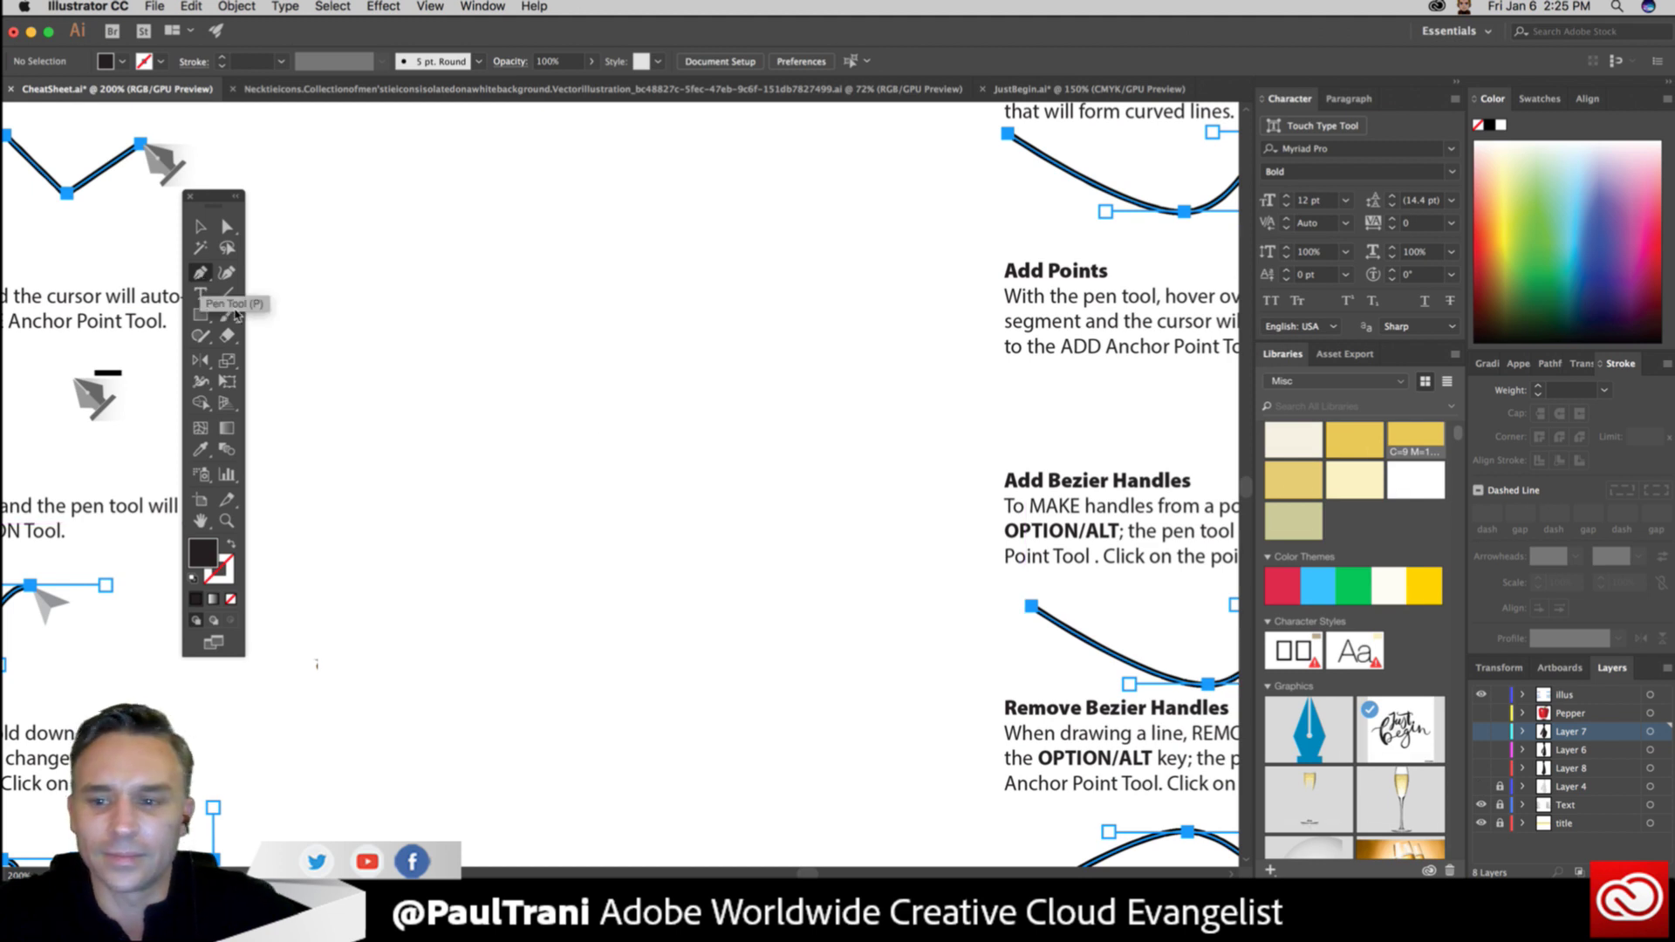
Create a new layer above Layer 7 and draw a closed, curved heart shape on it with four Pen tool anchor points.
click(200, 273)
key(super+l)
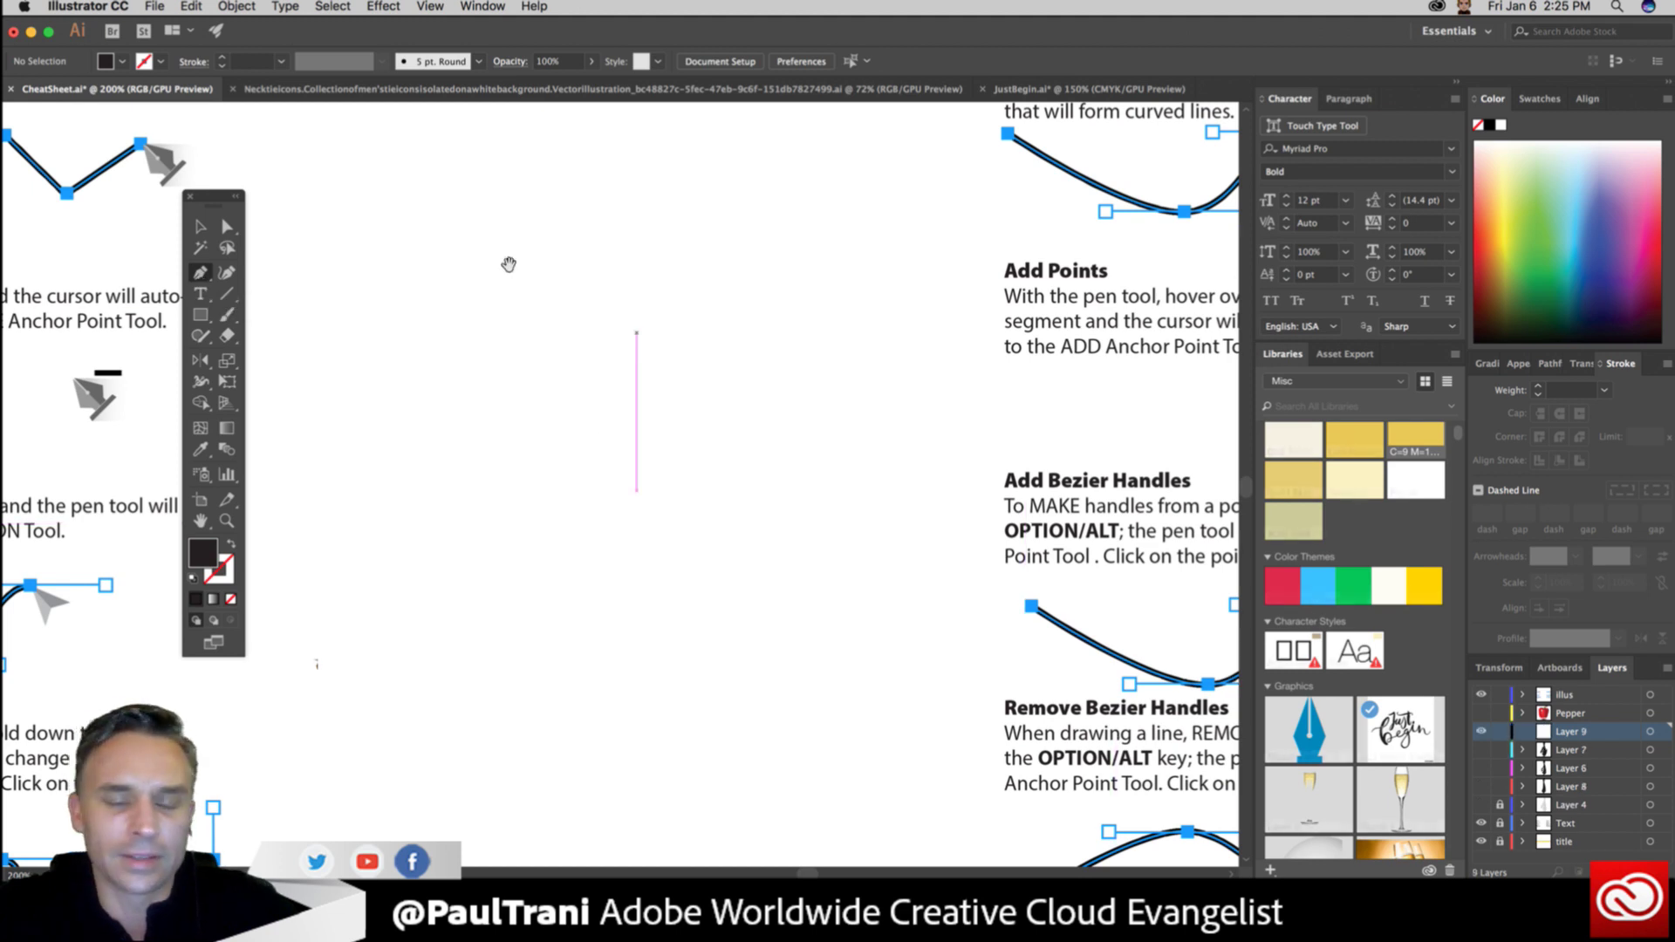
drag(552, 282, 655, 328)
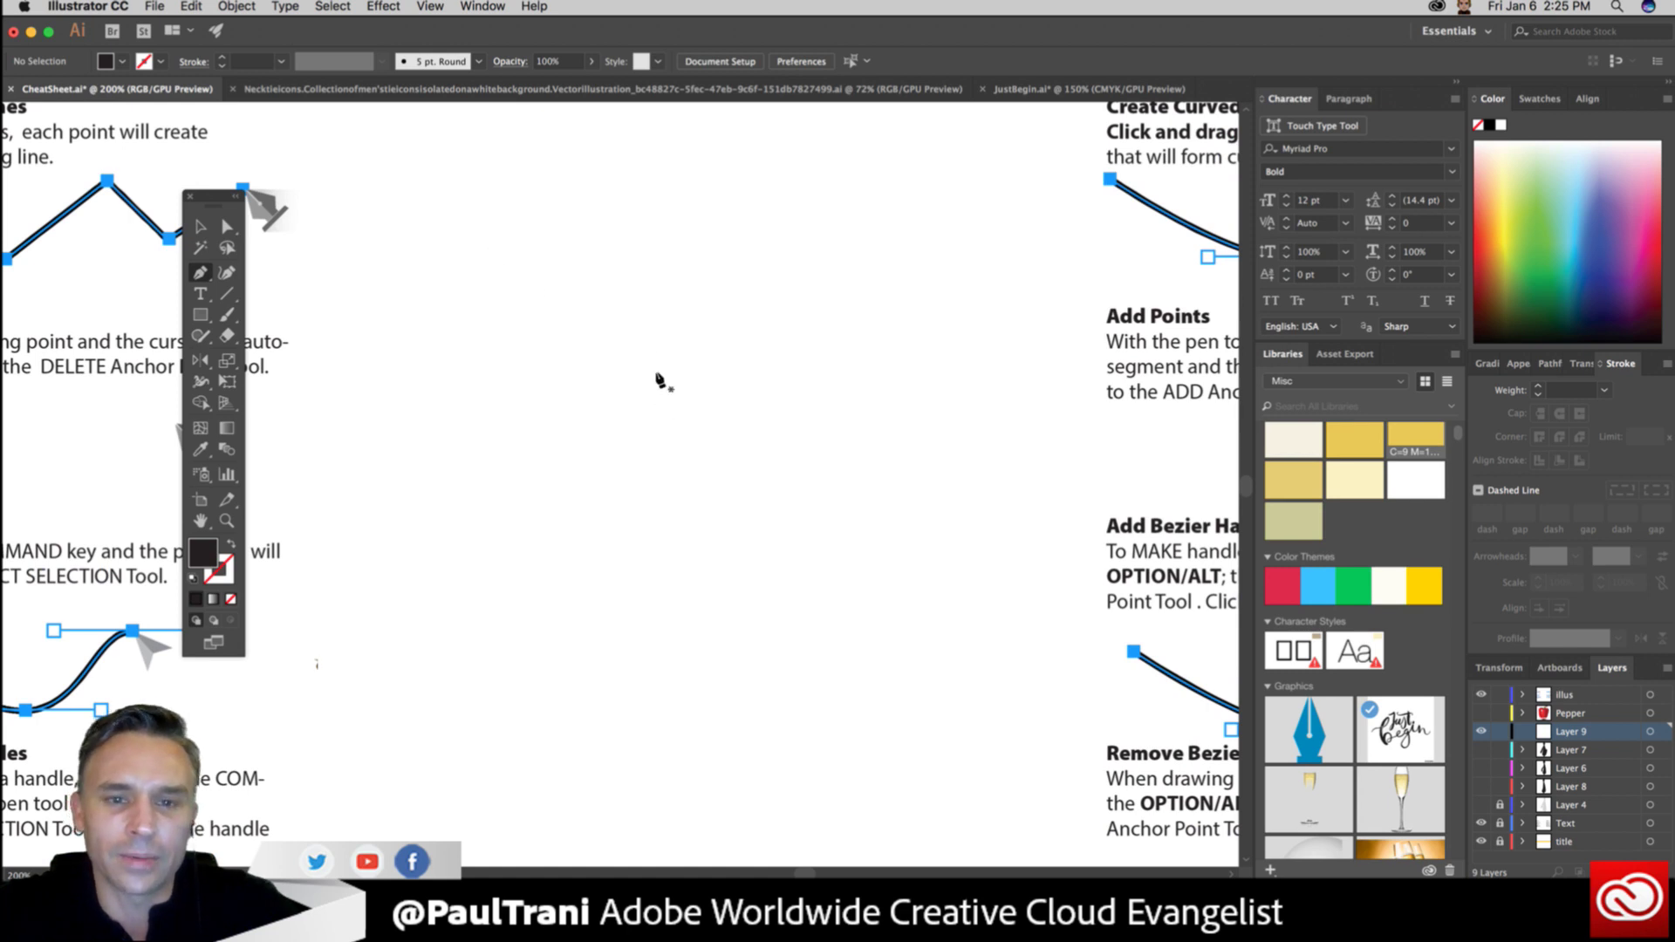
click(680, 356)
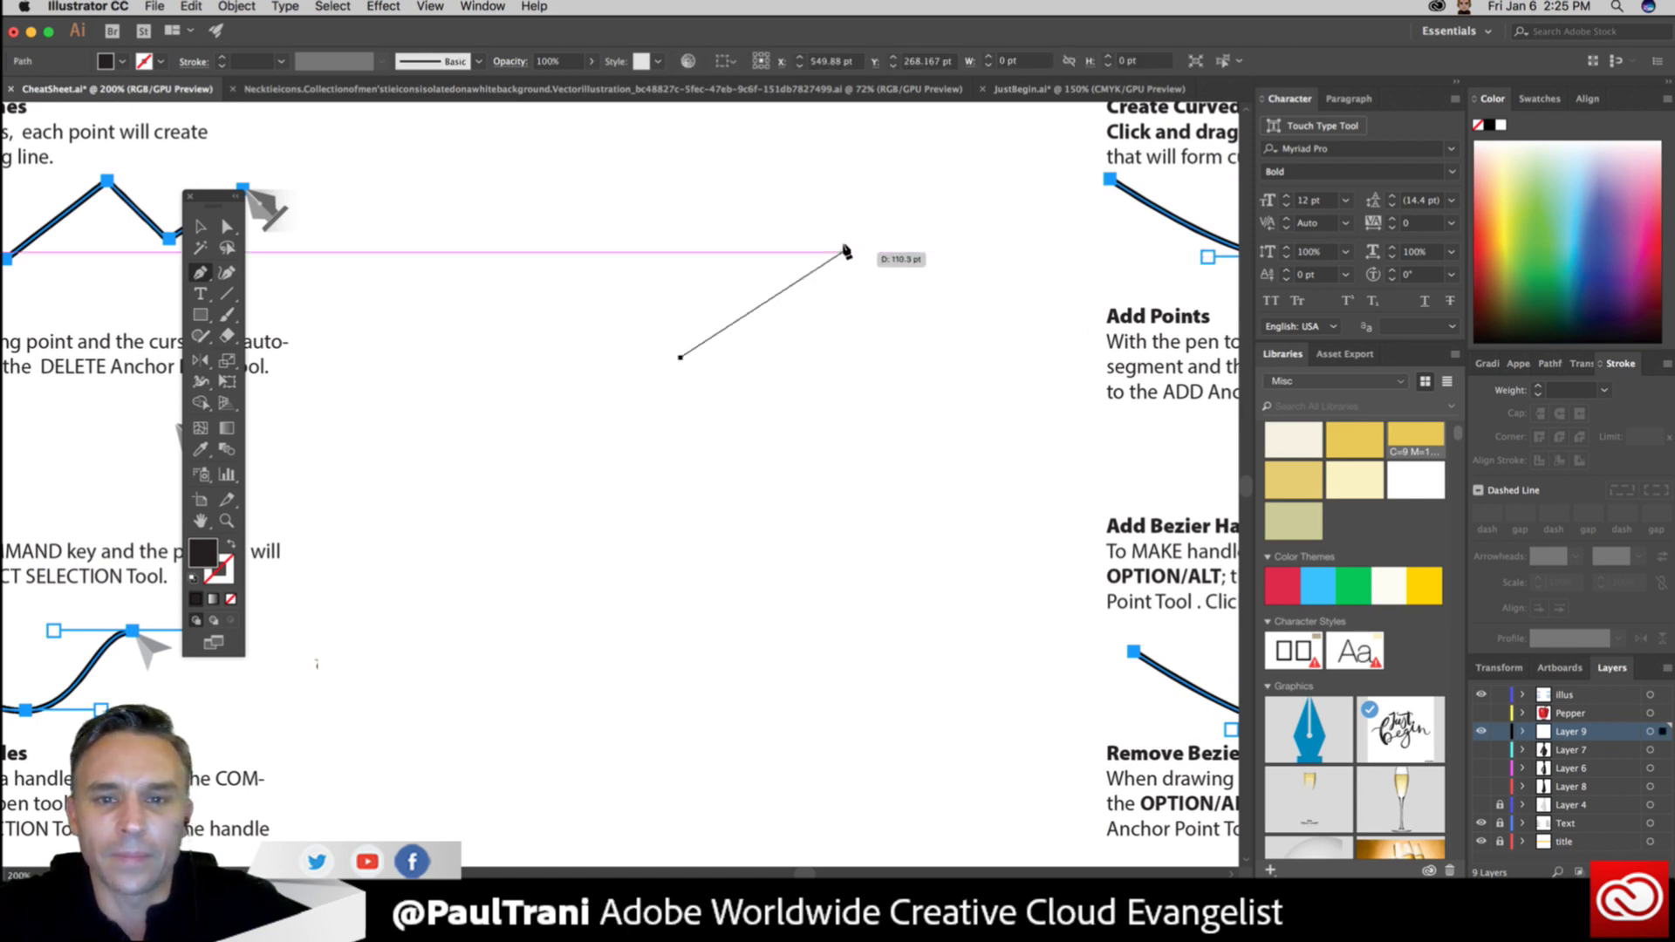
drag(842, 253, 938, 262)
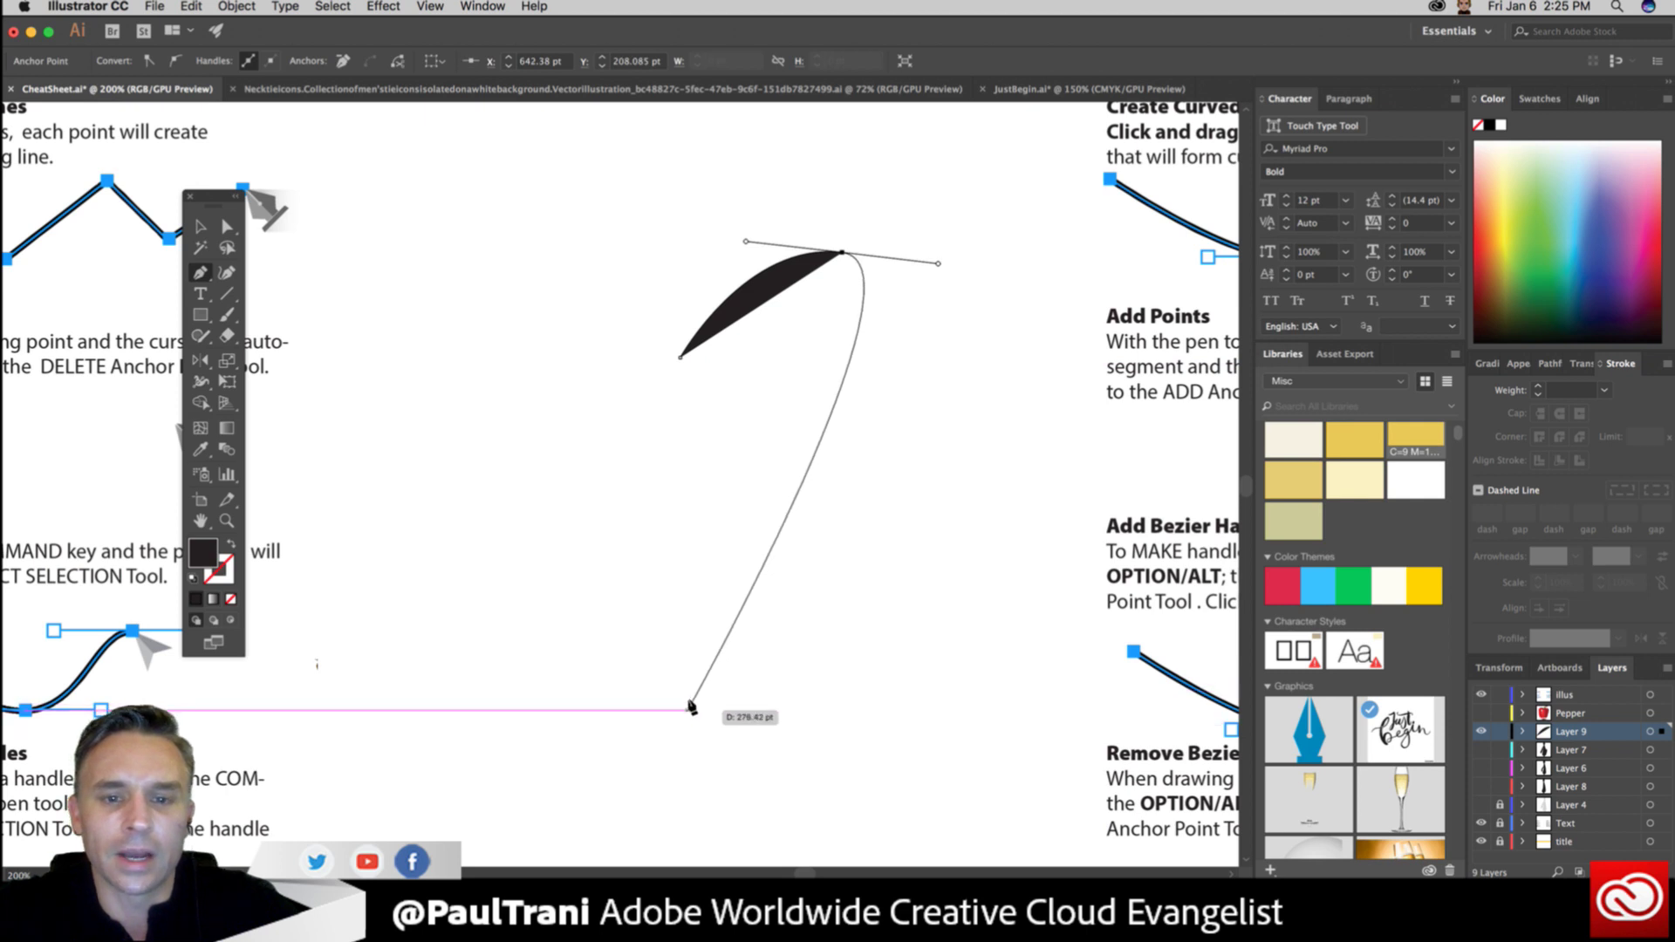
drag(689, 708, 487, 837)
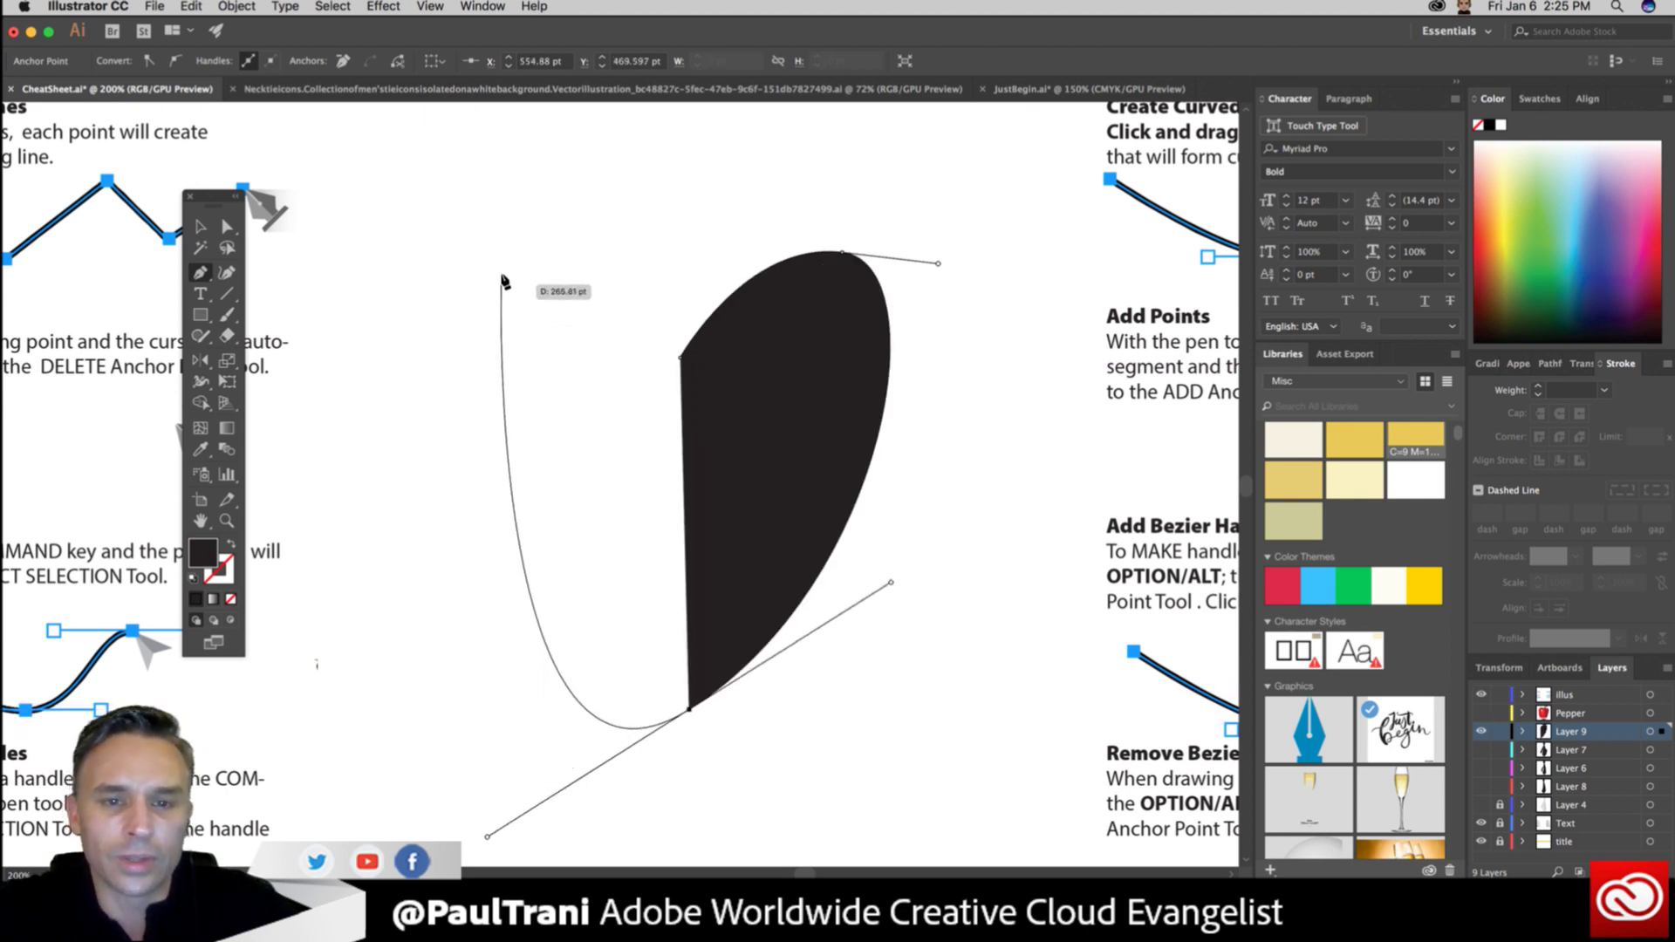
drag(501, 286, 593, 223)
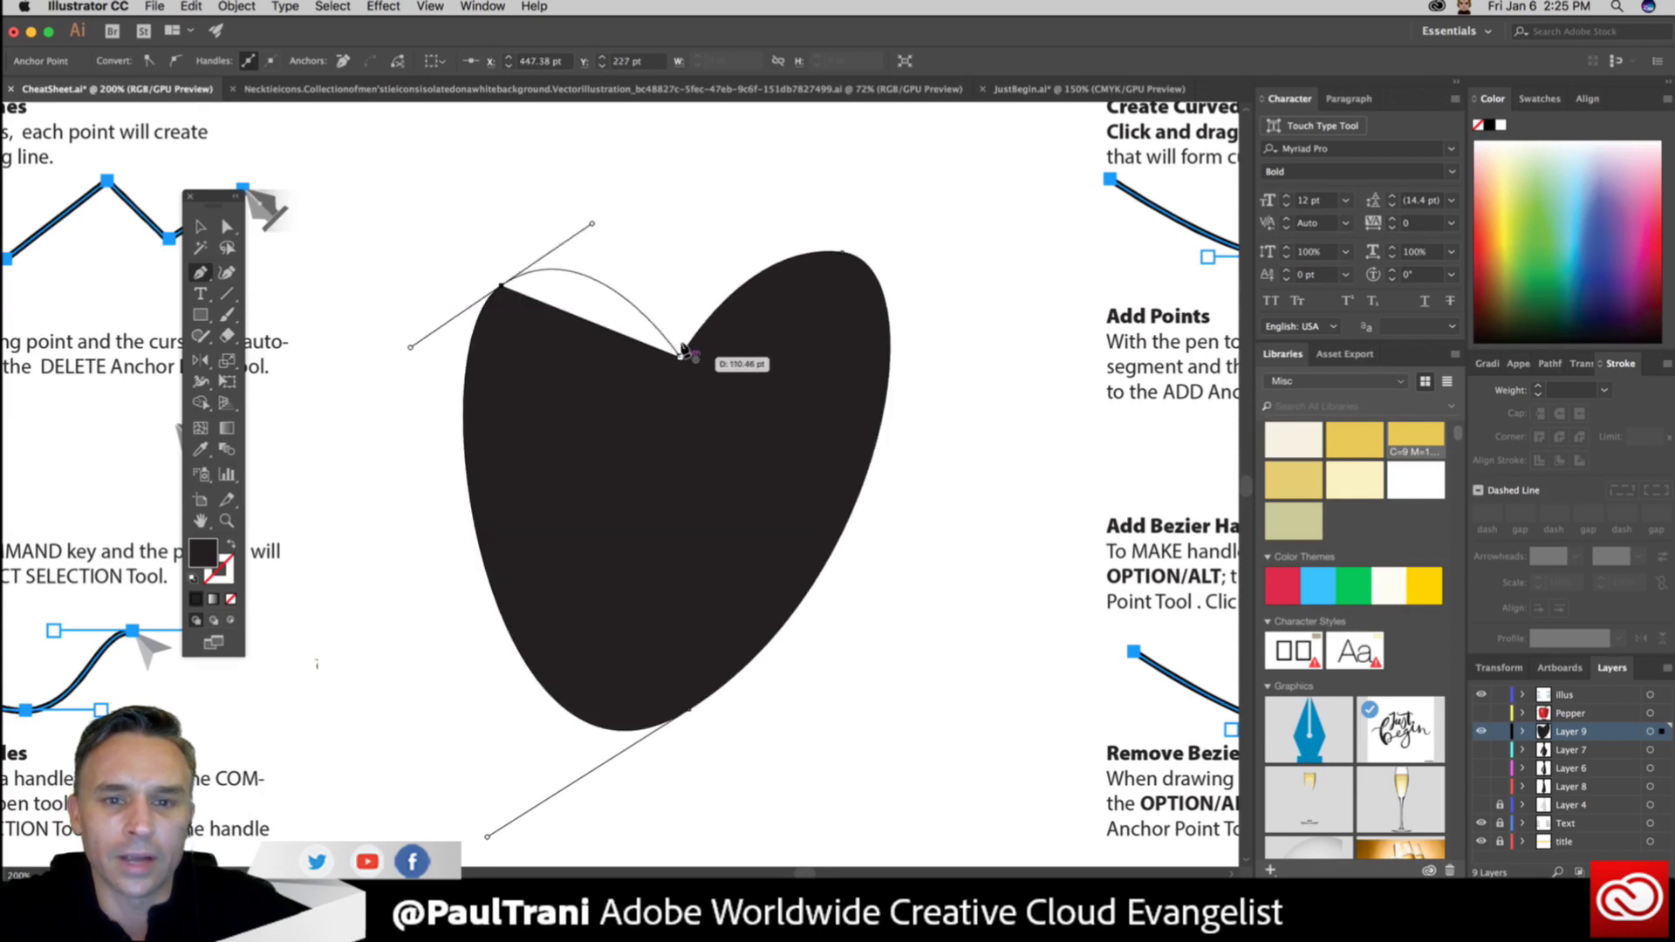
click(683, 353)
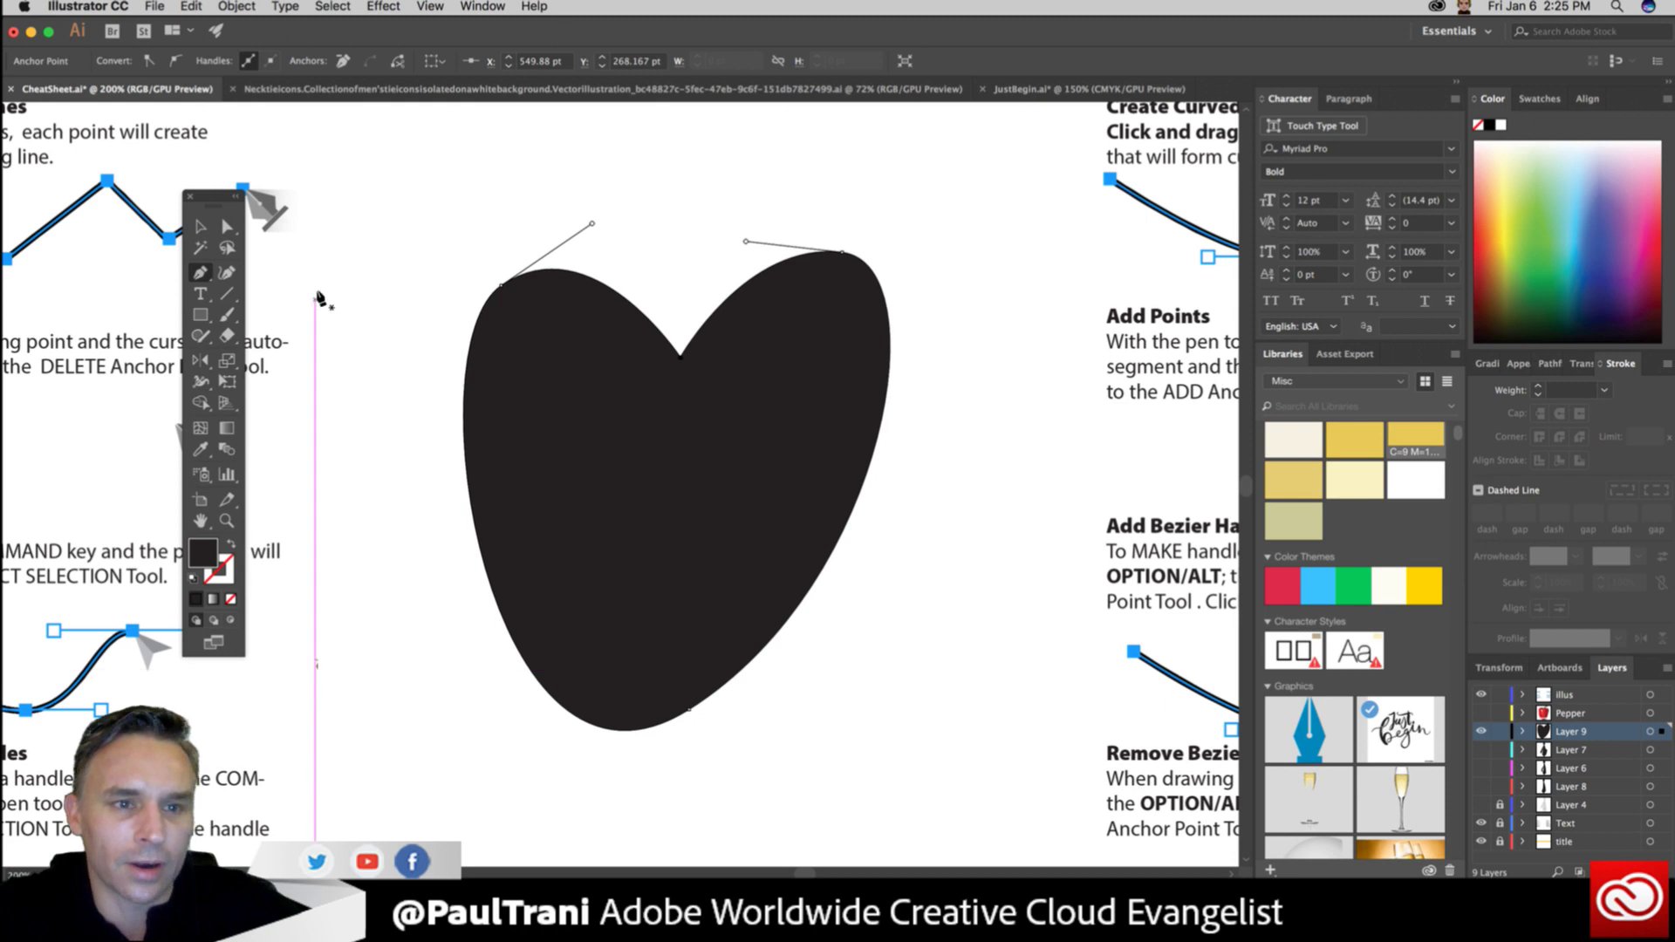
Set the selection colour of Layer 9 to Light Red.
double_click(1610, 735)
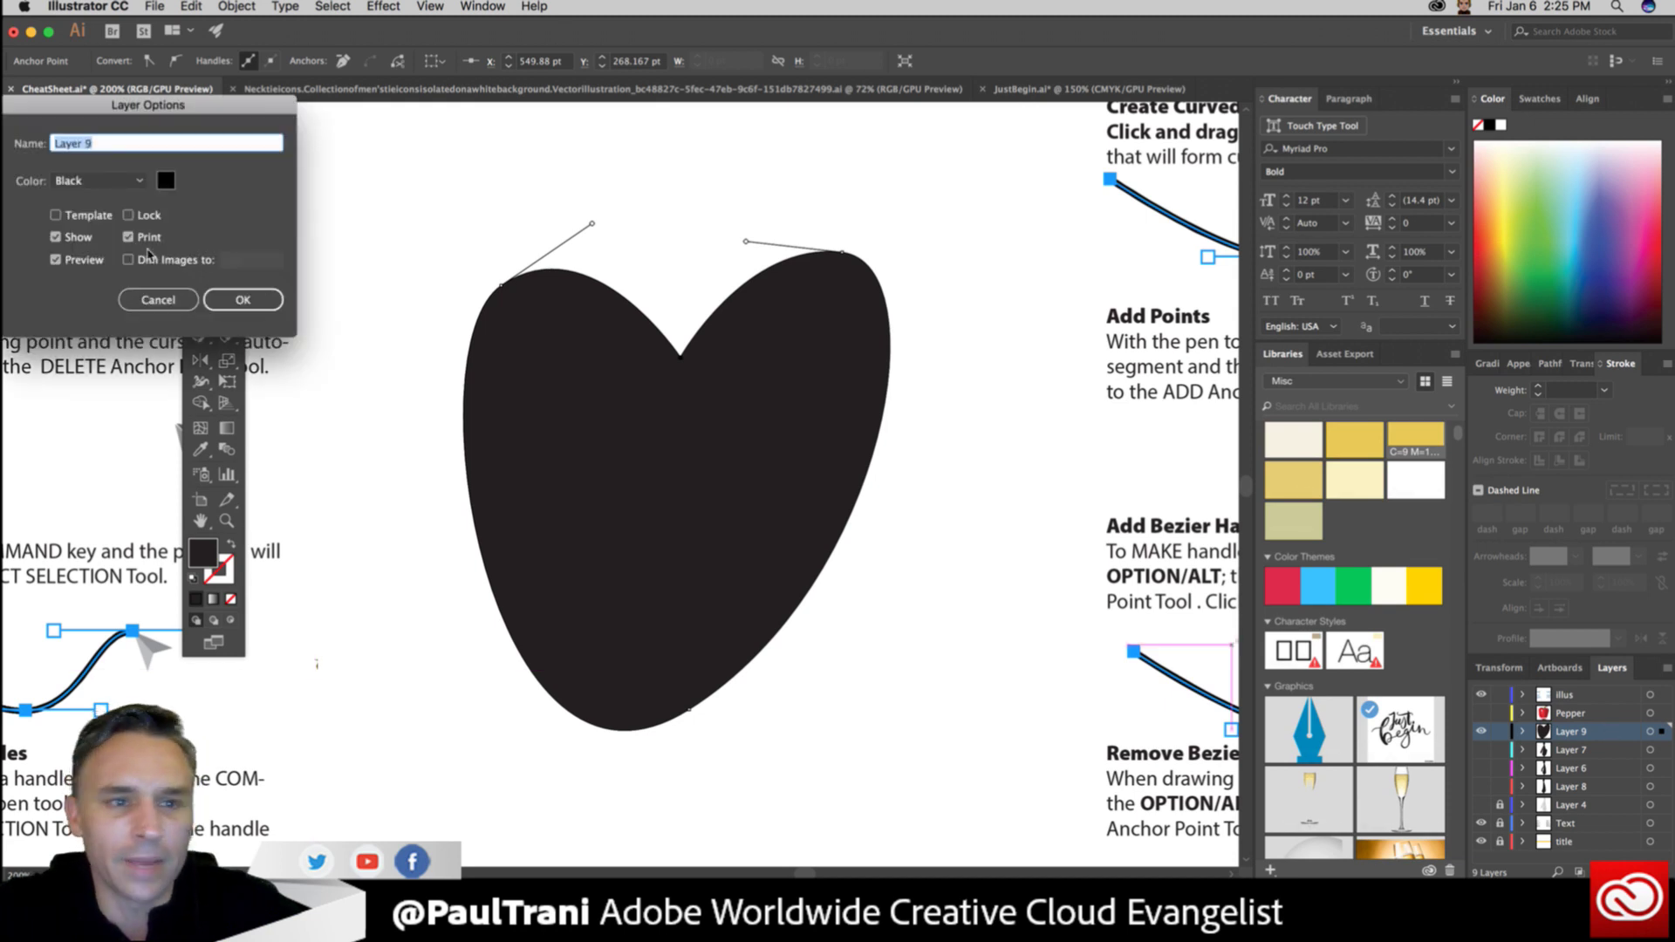
click(87, 181)
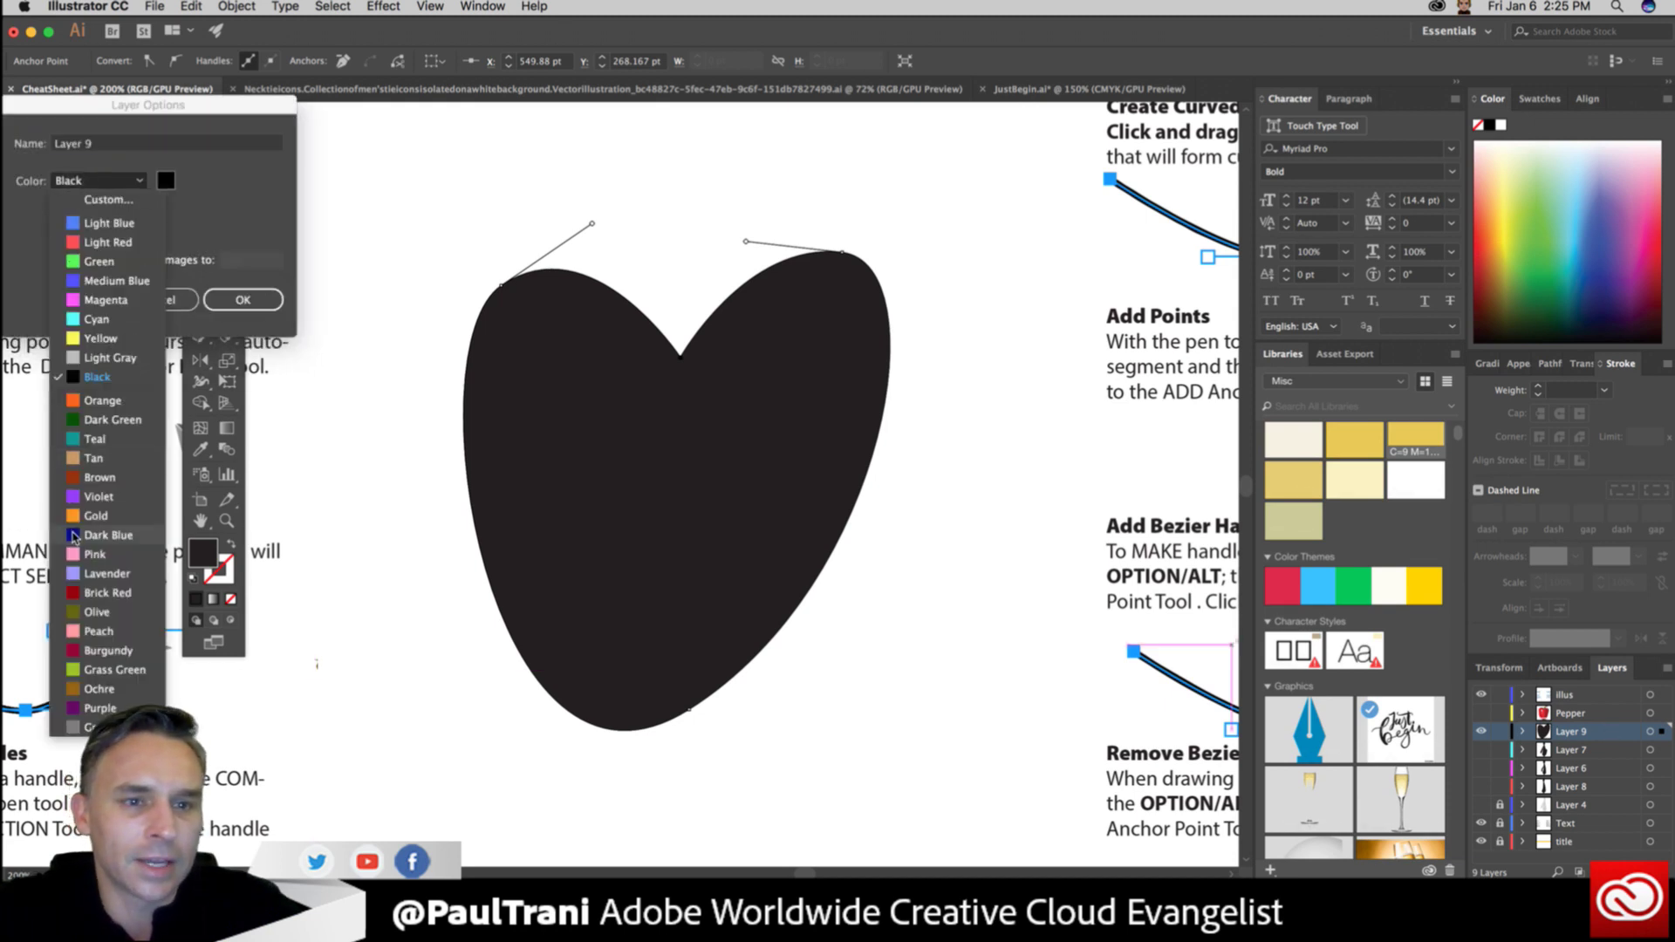
click(100, 244)
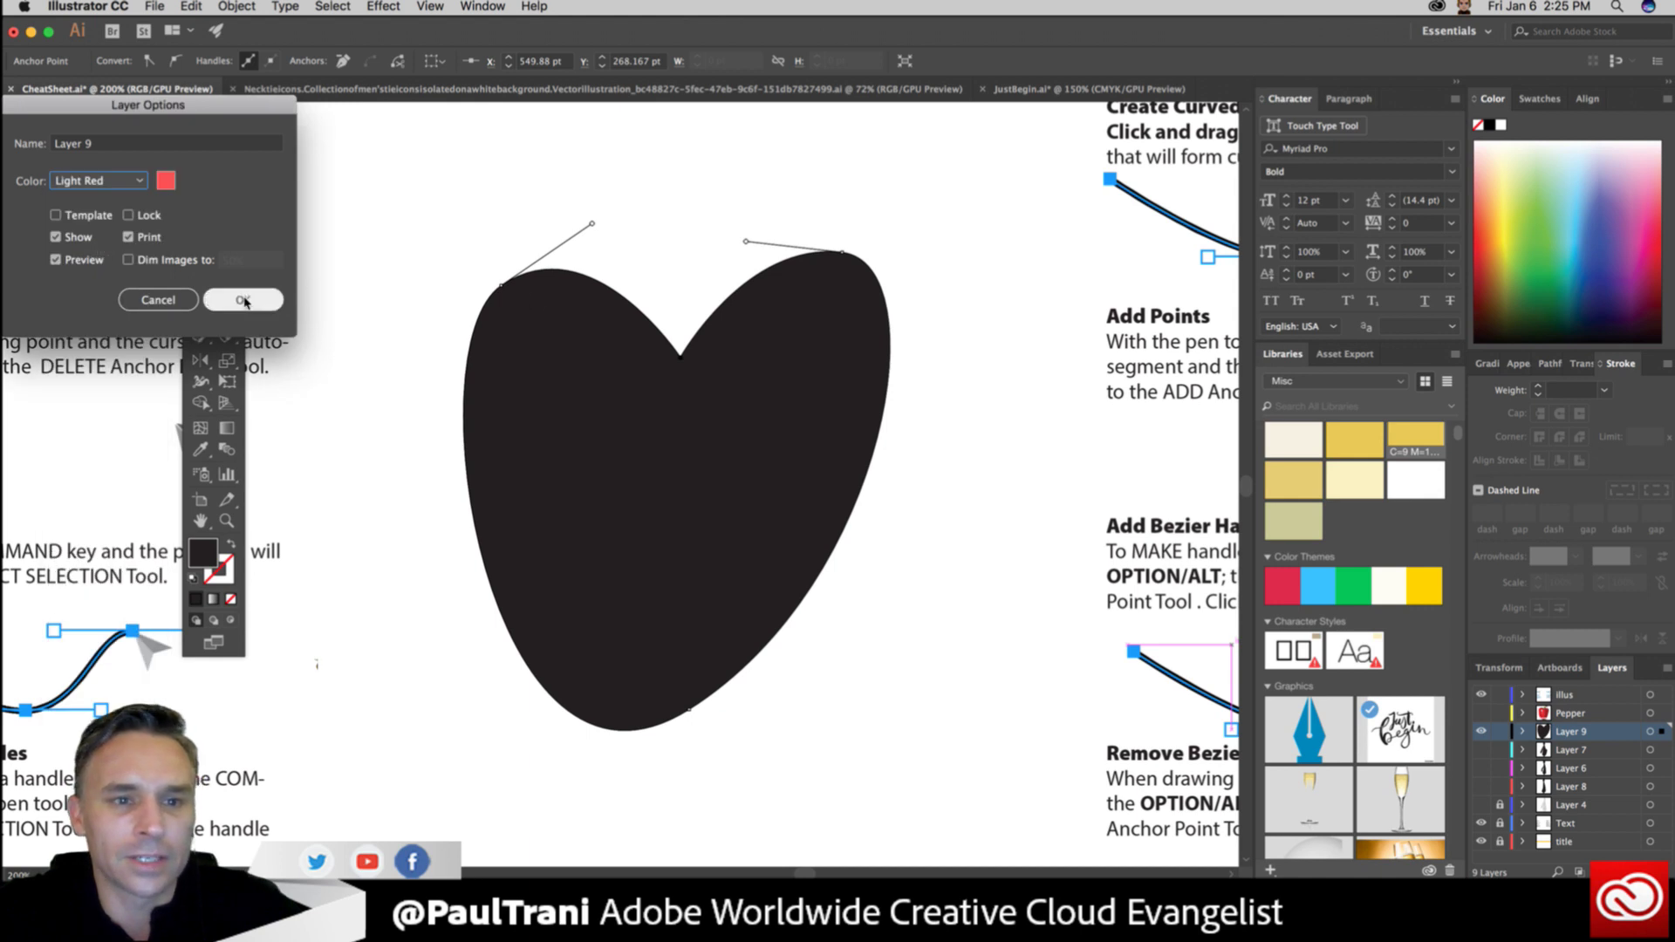
click(243, 300)
Unlock the title layer and draw a rectangle about 394 by 382 pt on it, covering the area around the heart.
click(1586, 839)
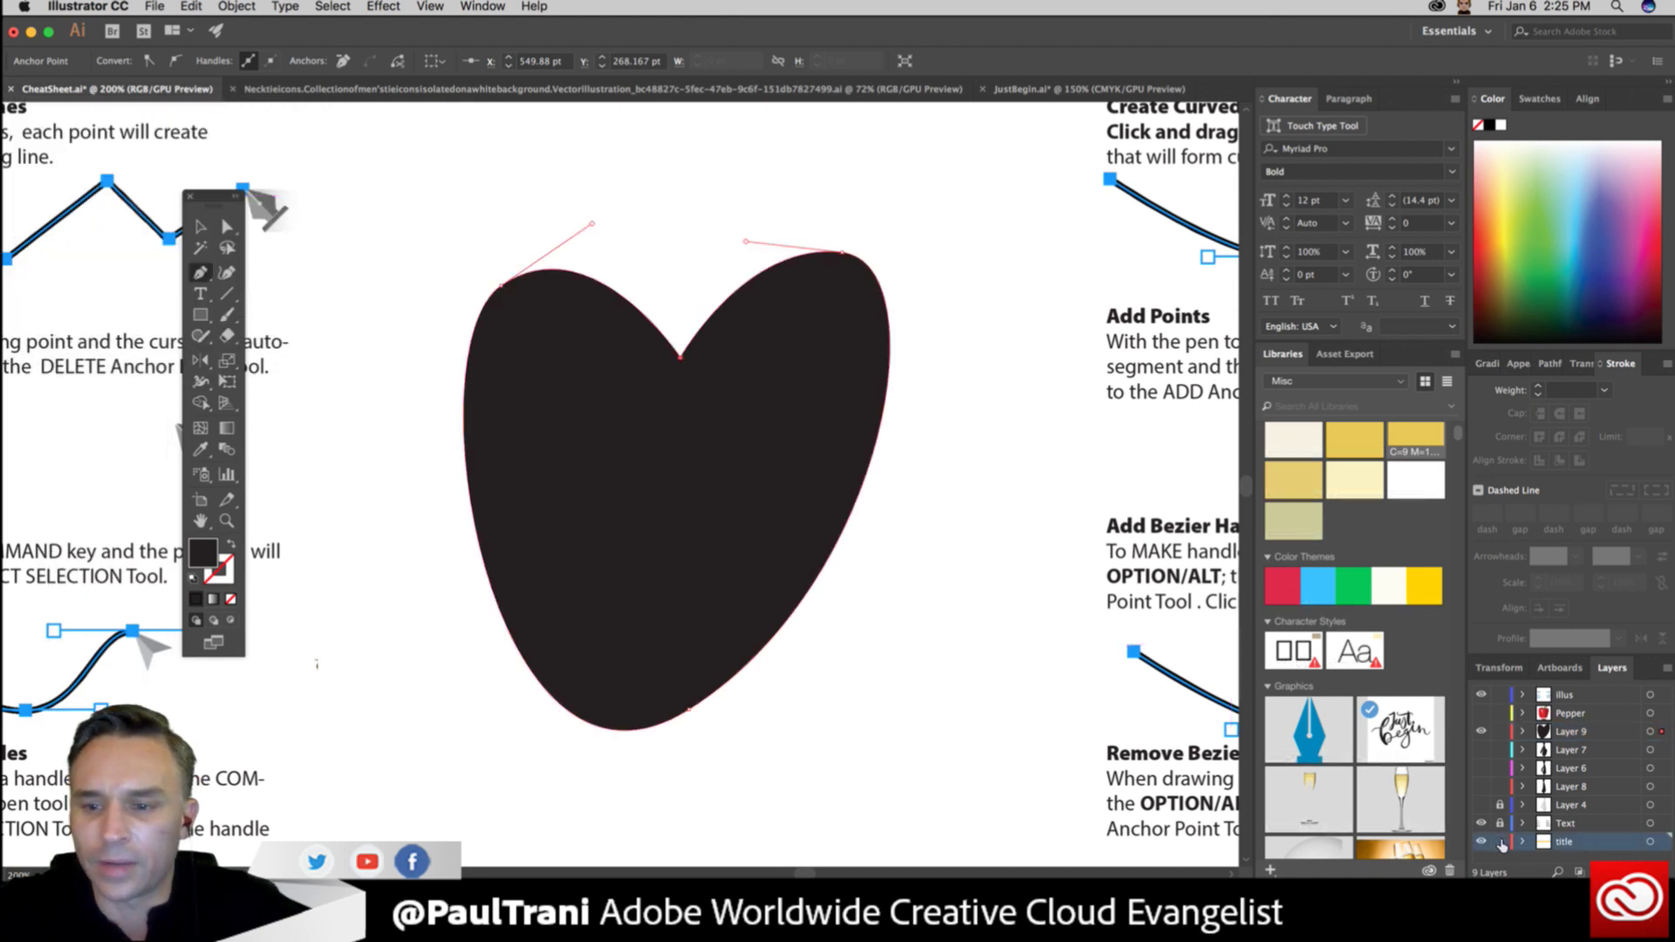
click(200, 227)
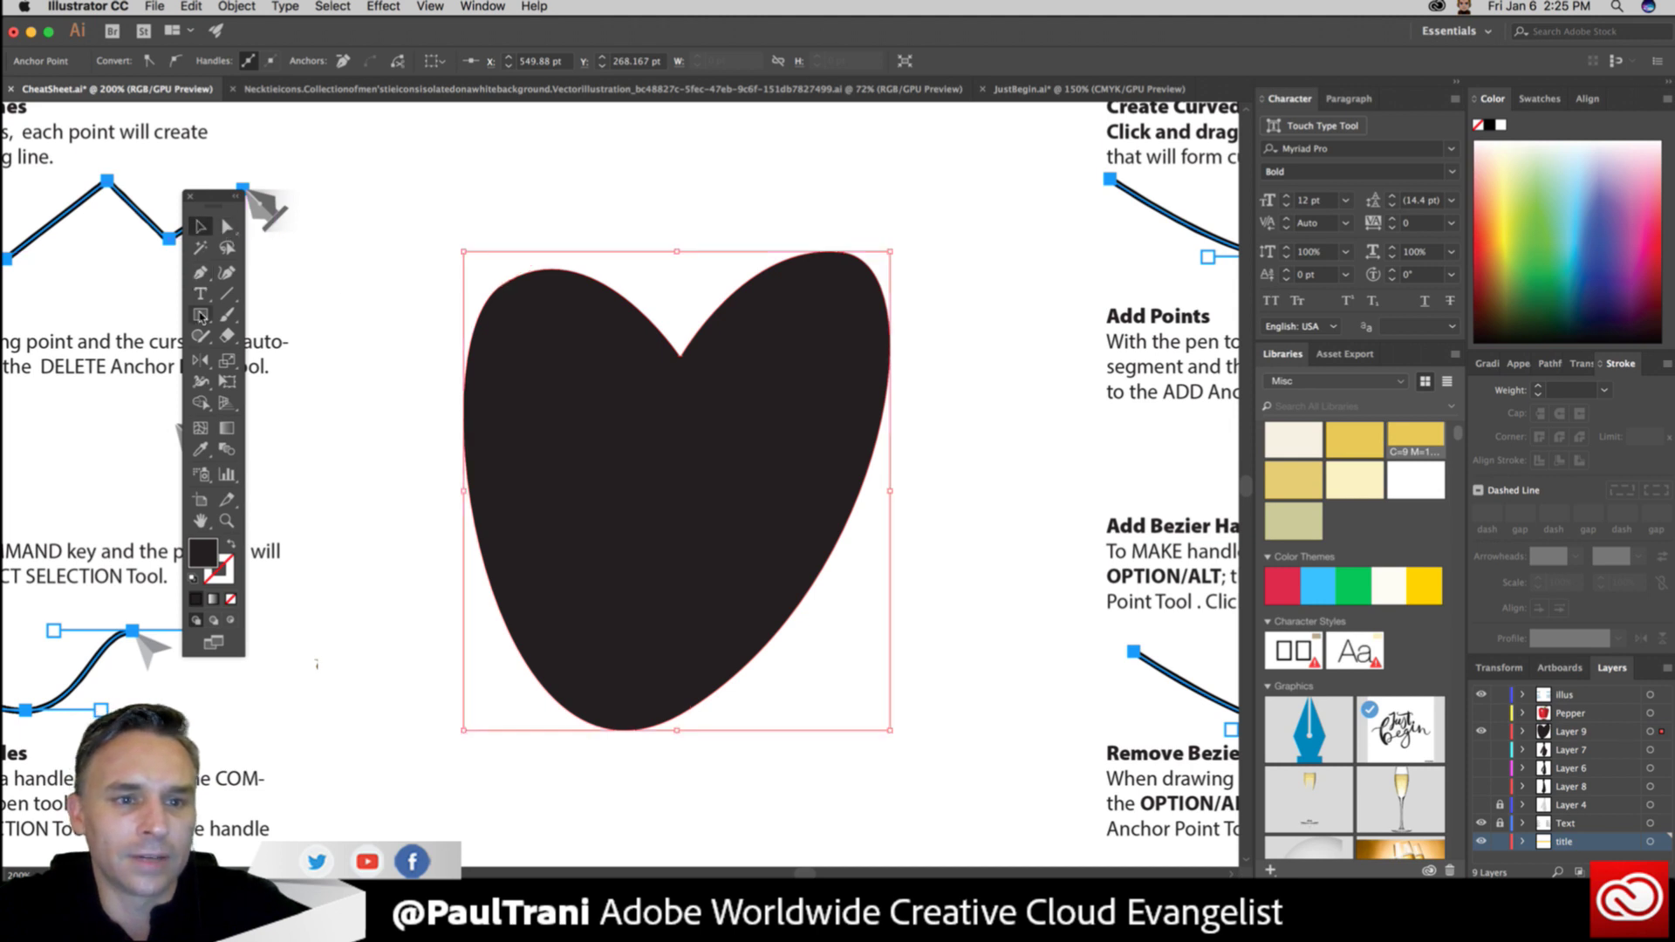
click(201, 316)
drag(336, 143, 1025, 812)
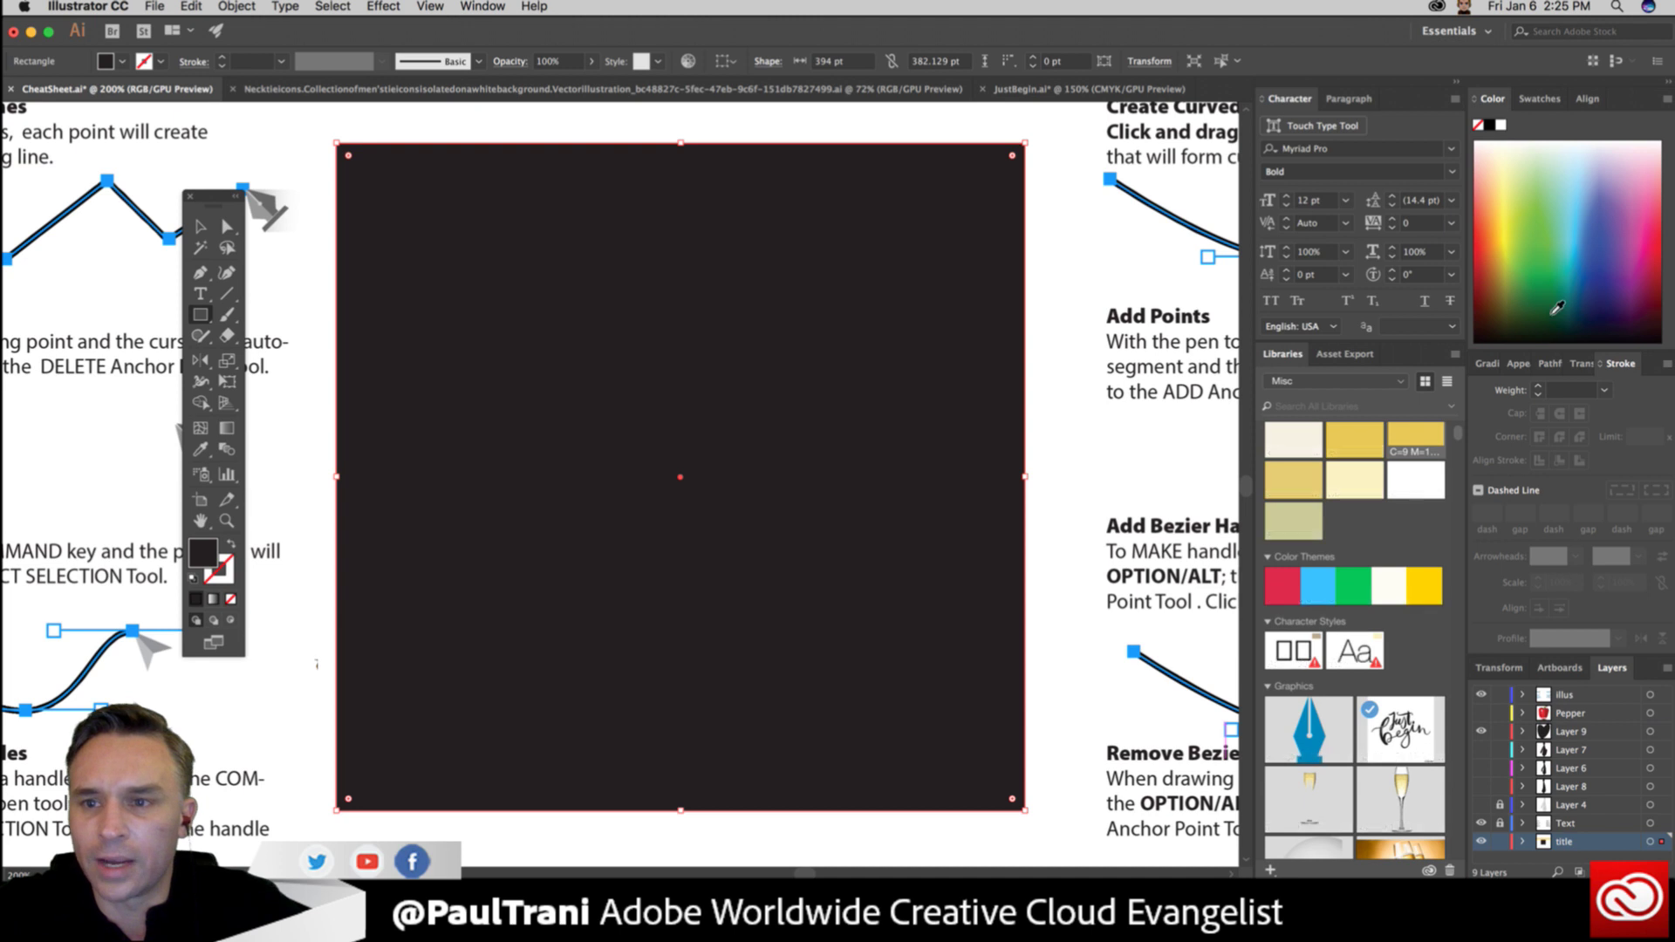
Fill the background rectangle with light yellow-green and lock the title layer again.
click(1544, 194)
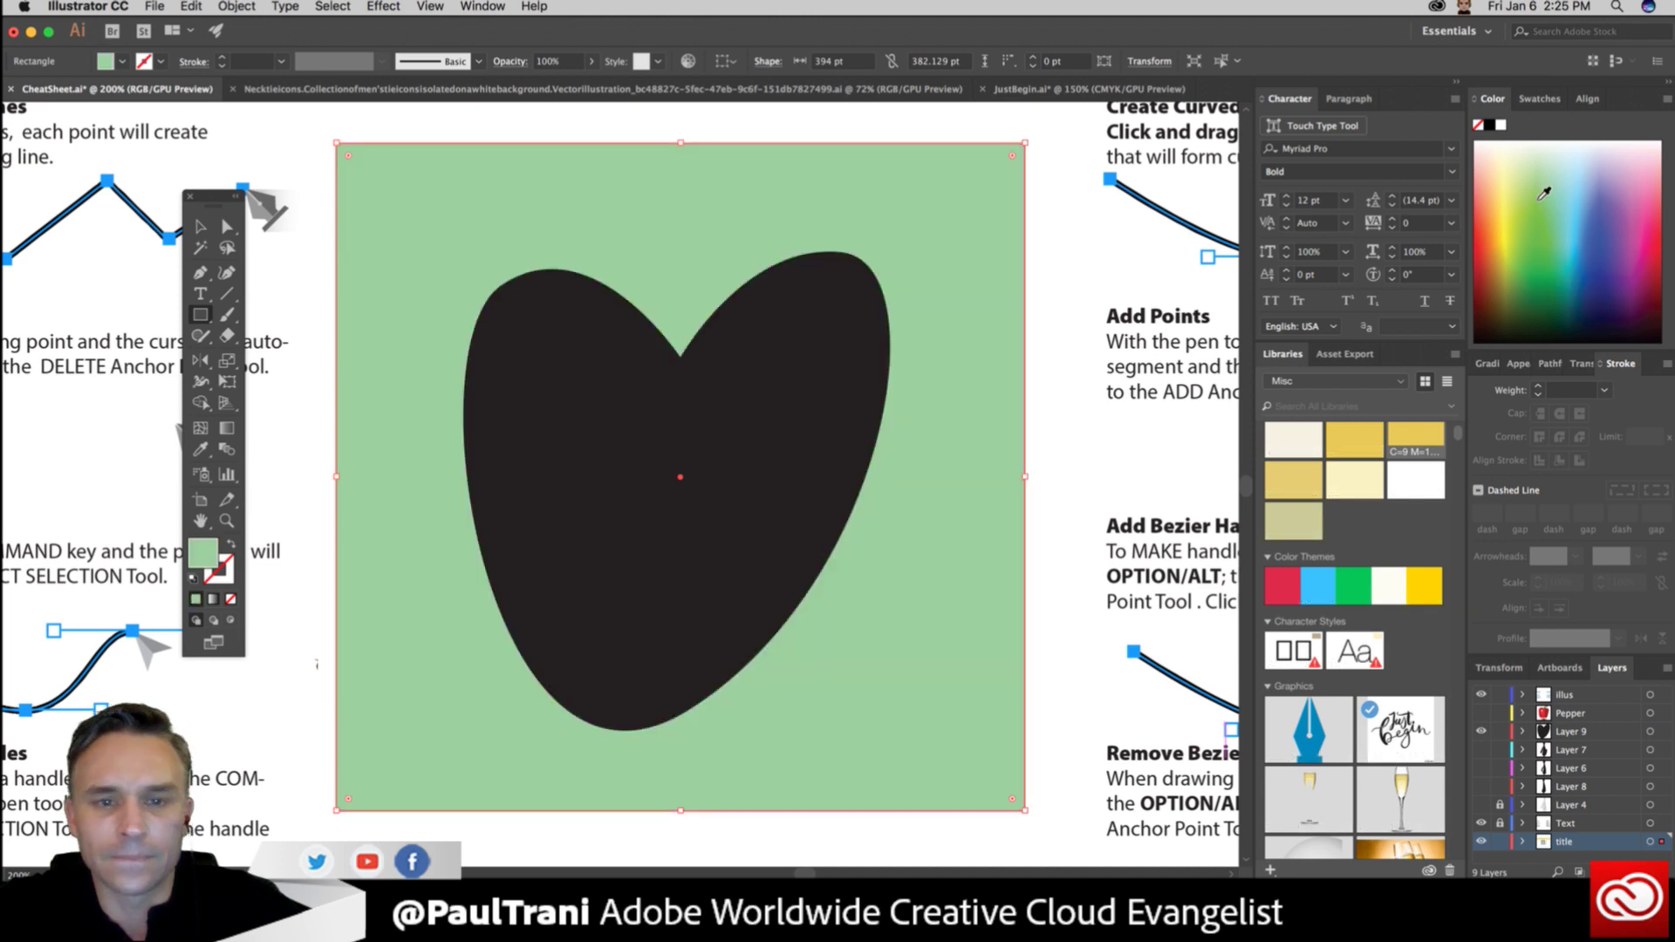
click(1542, 207)
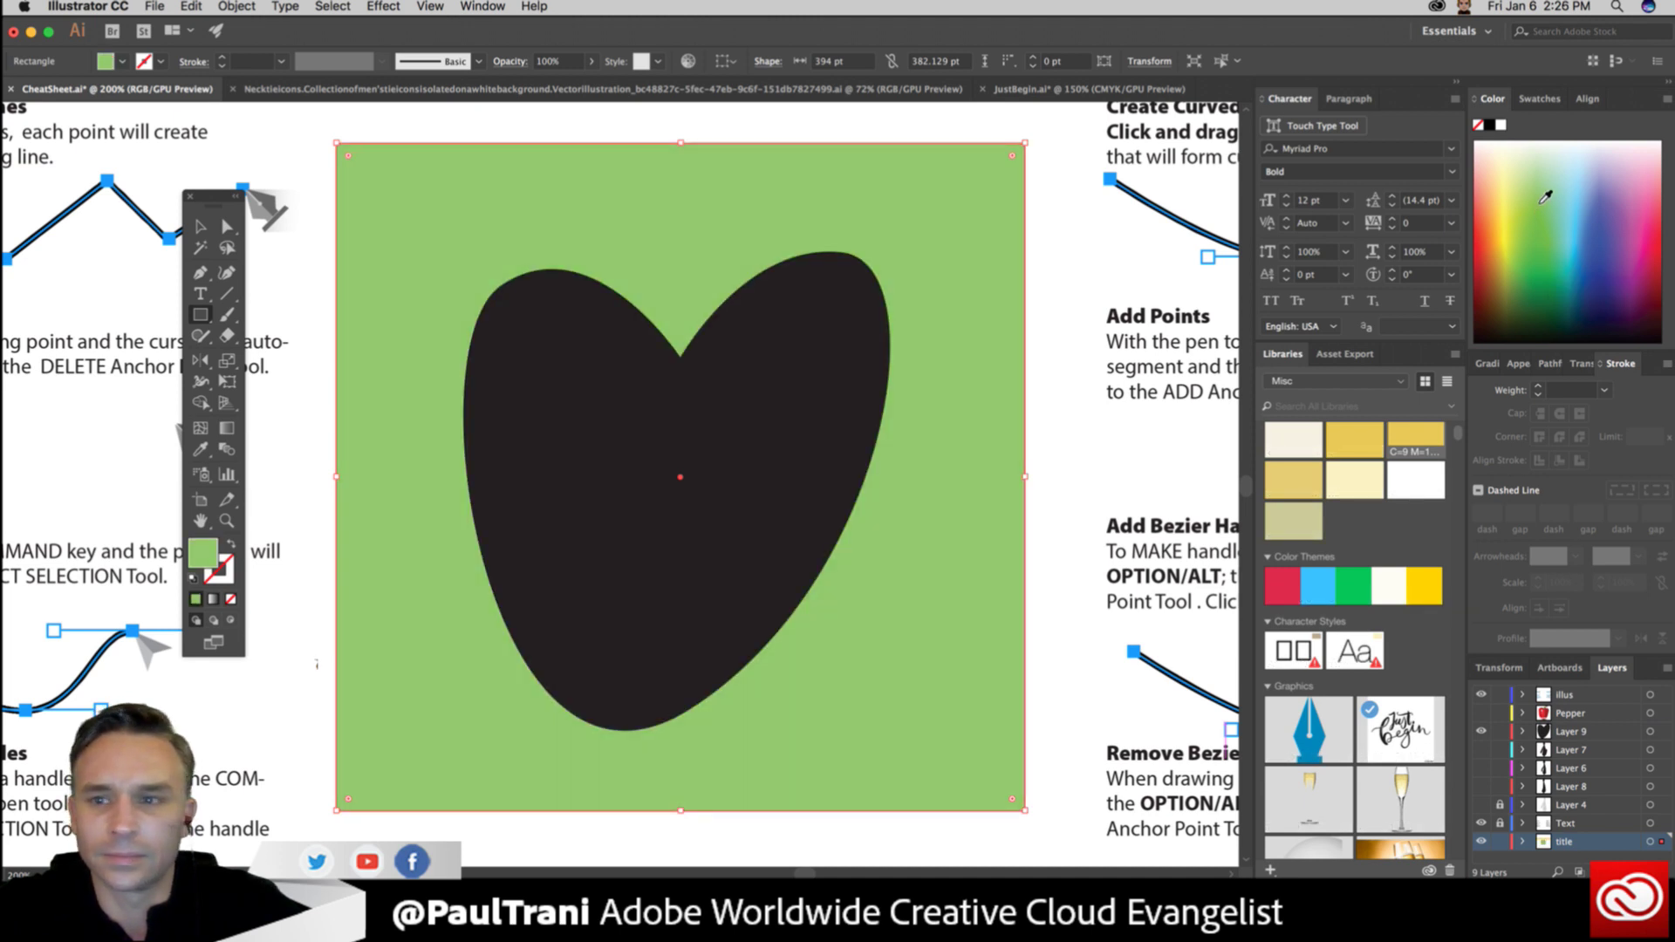
click(1515, 200)
click(1535, 207)
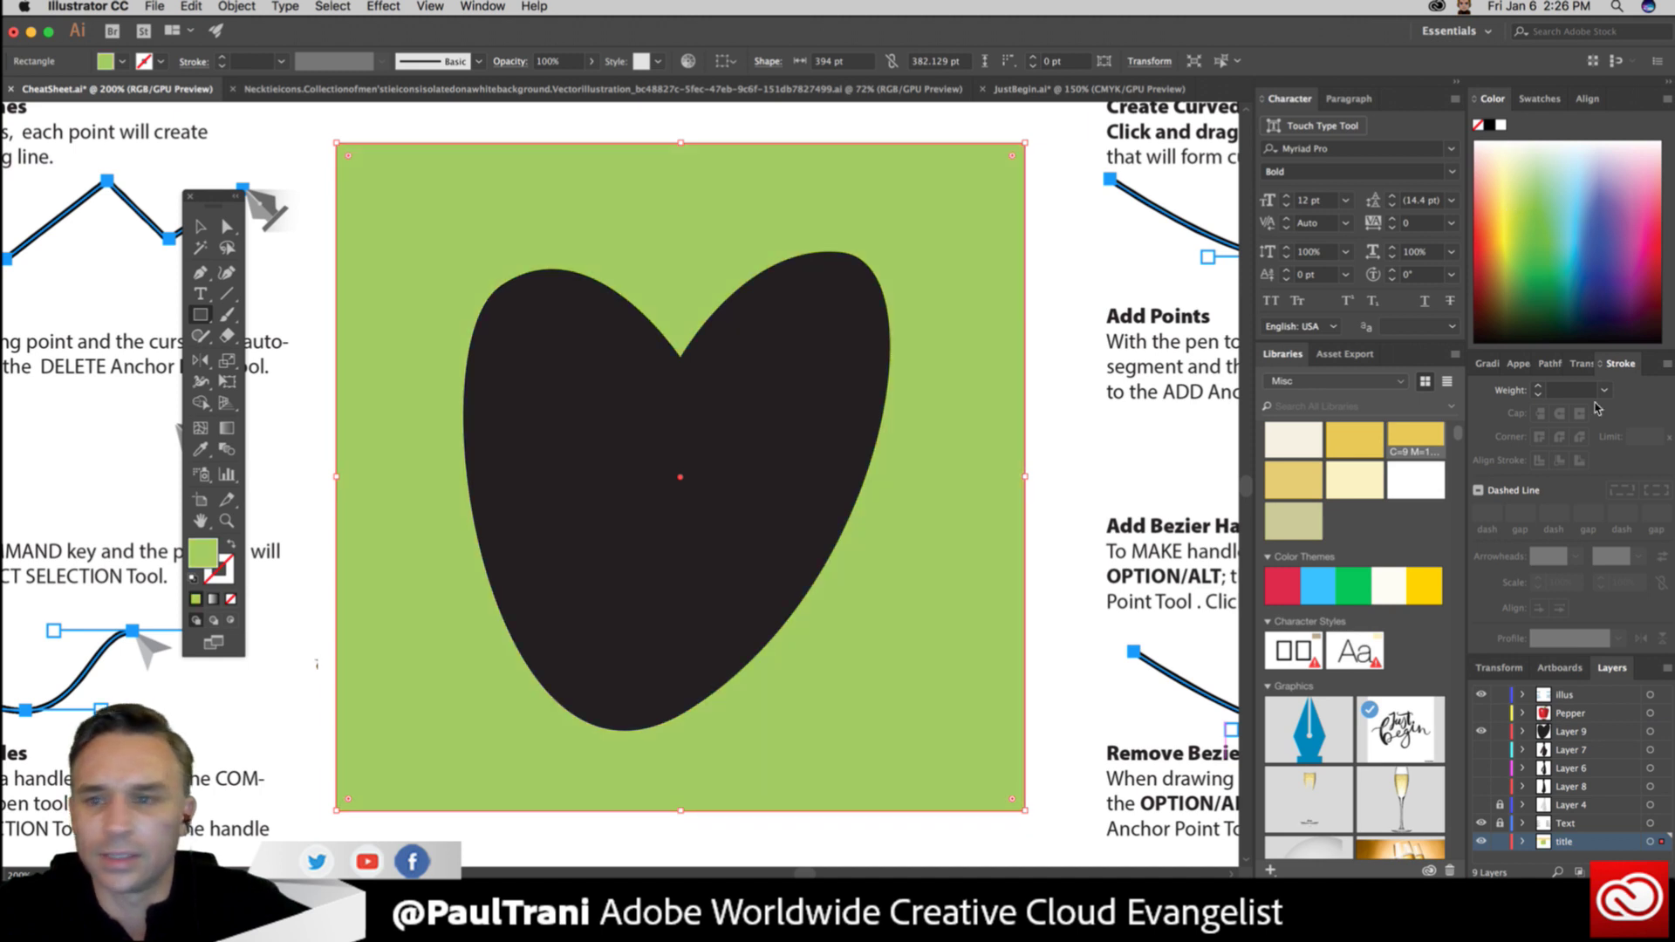
click(1501, 841)
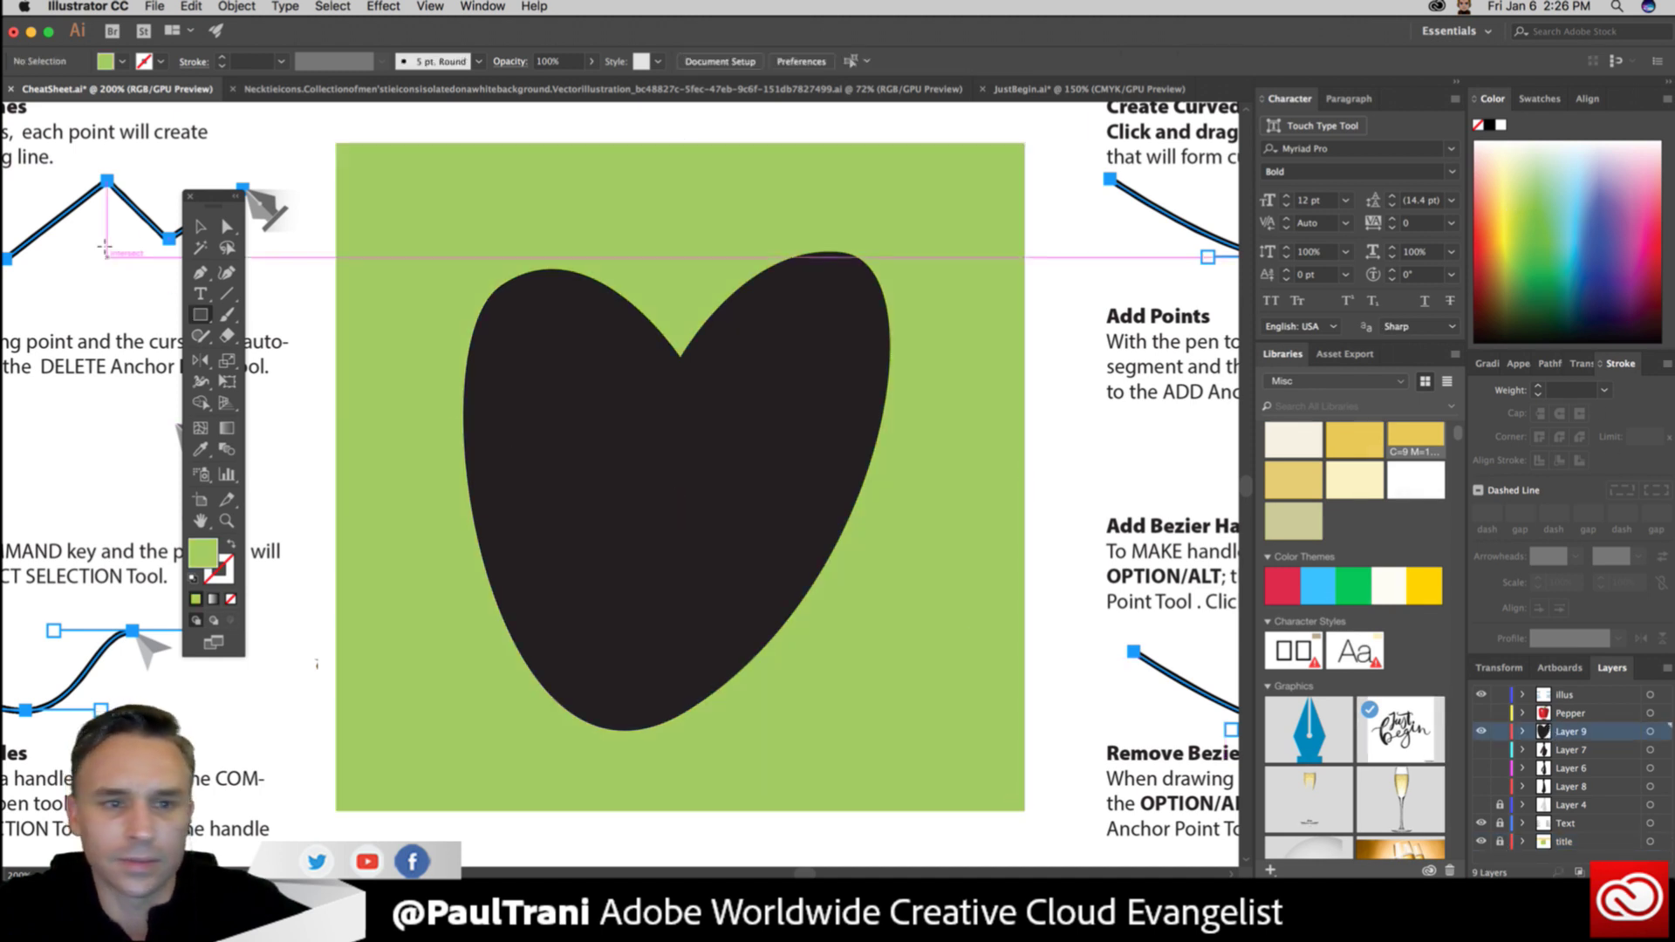
Move the anchor on the heart's left lobe up and outward, and adjust its upper handle to reshape the curve.
click(225, 227)
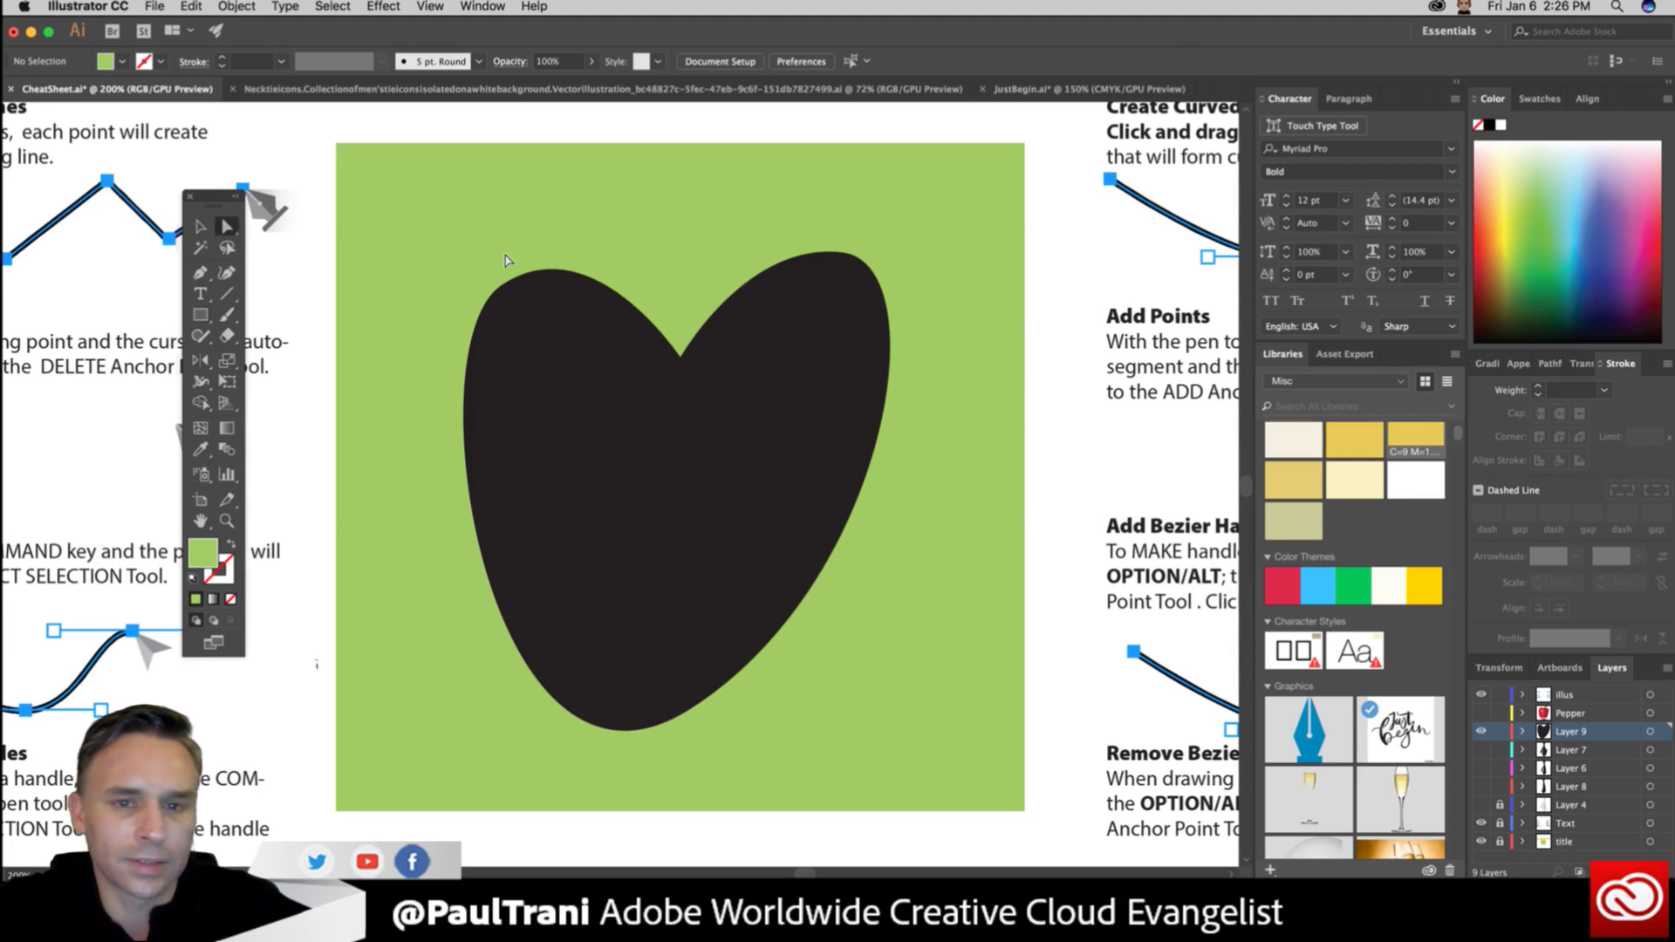
click(553, 262)
key(super+equal)
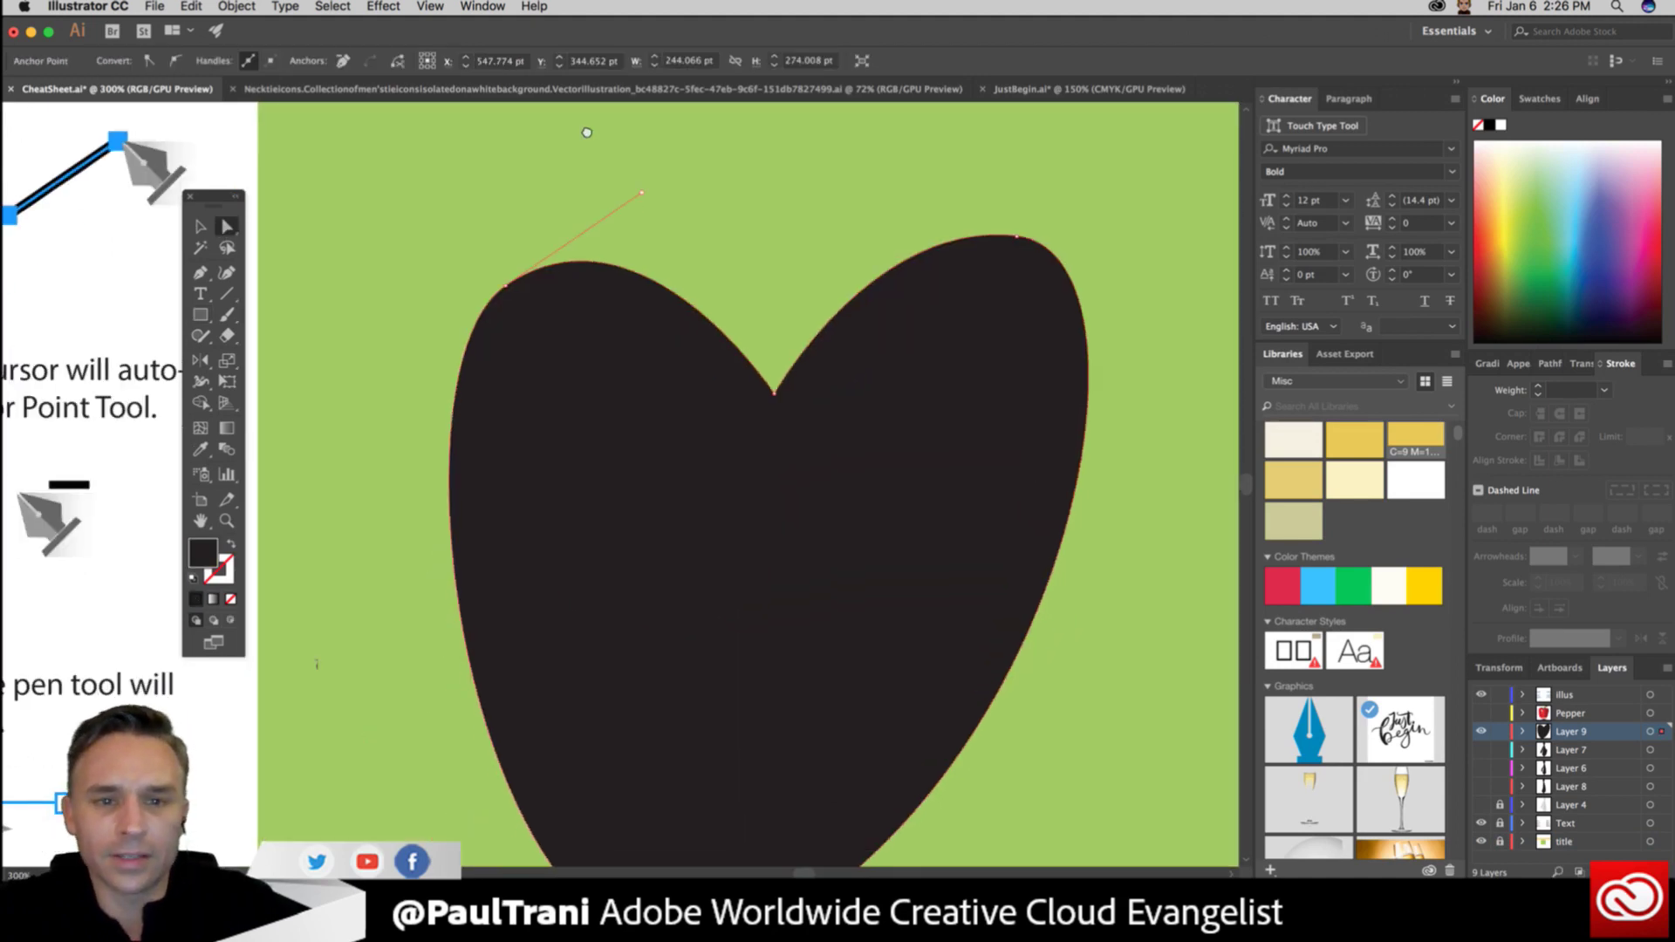
click(515, 295)
drag(508, 304, 478, 258)
drag(616, 160, 654, 180)
Try rounding the heart's notch with its live corner control and undo the rounding.
click(769, 416)
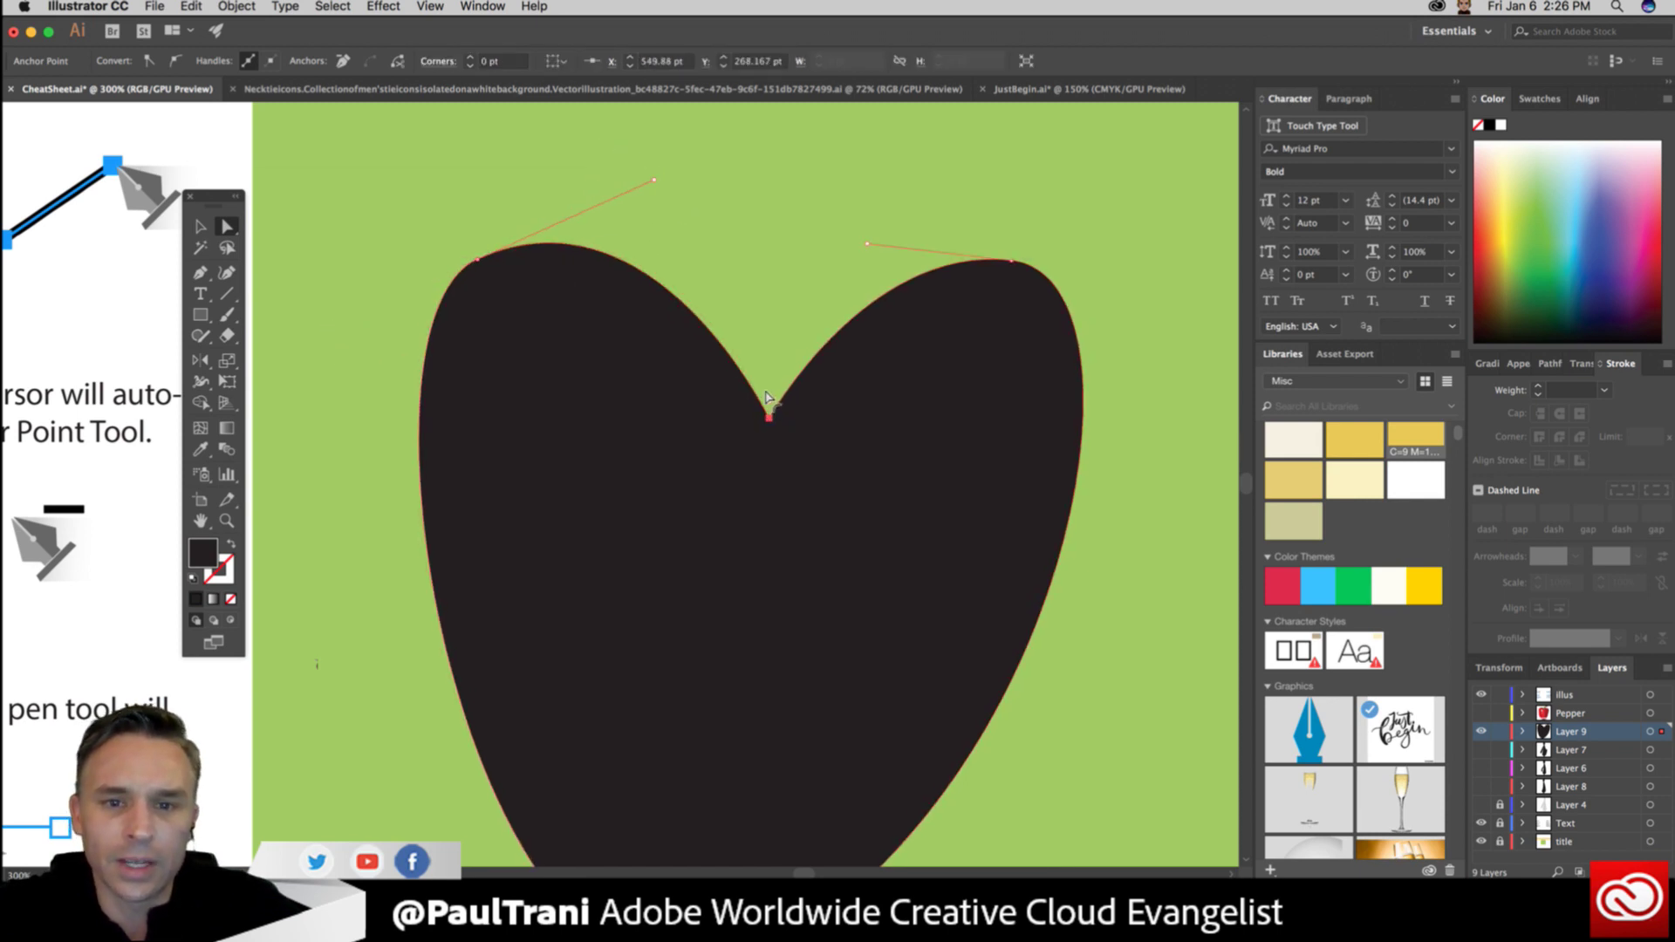
drag(769, 393, 771, 426)
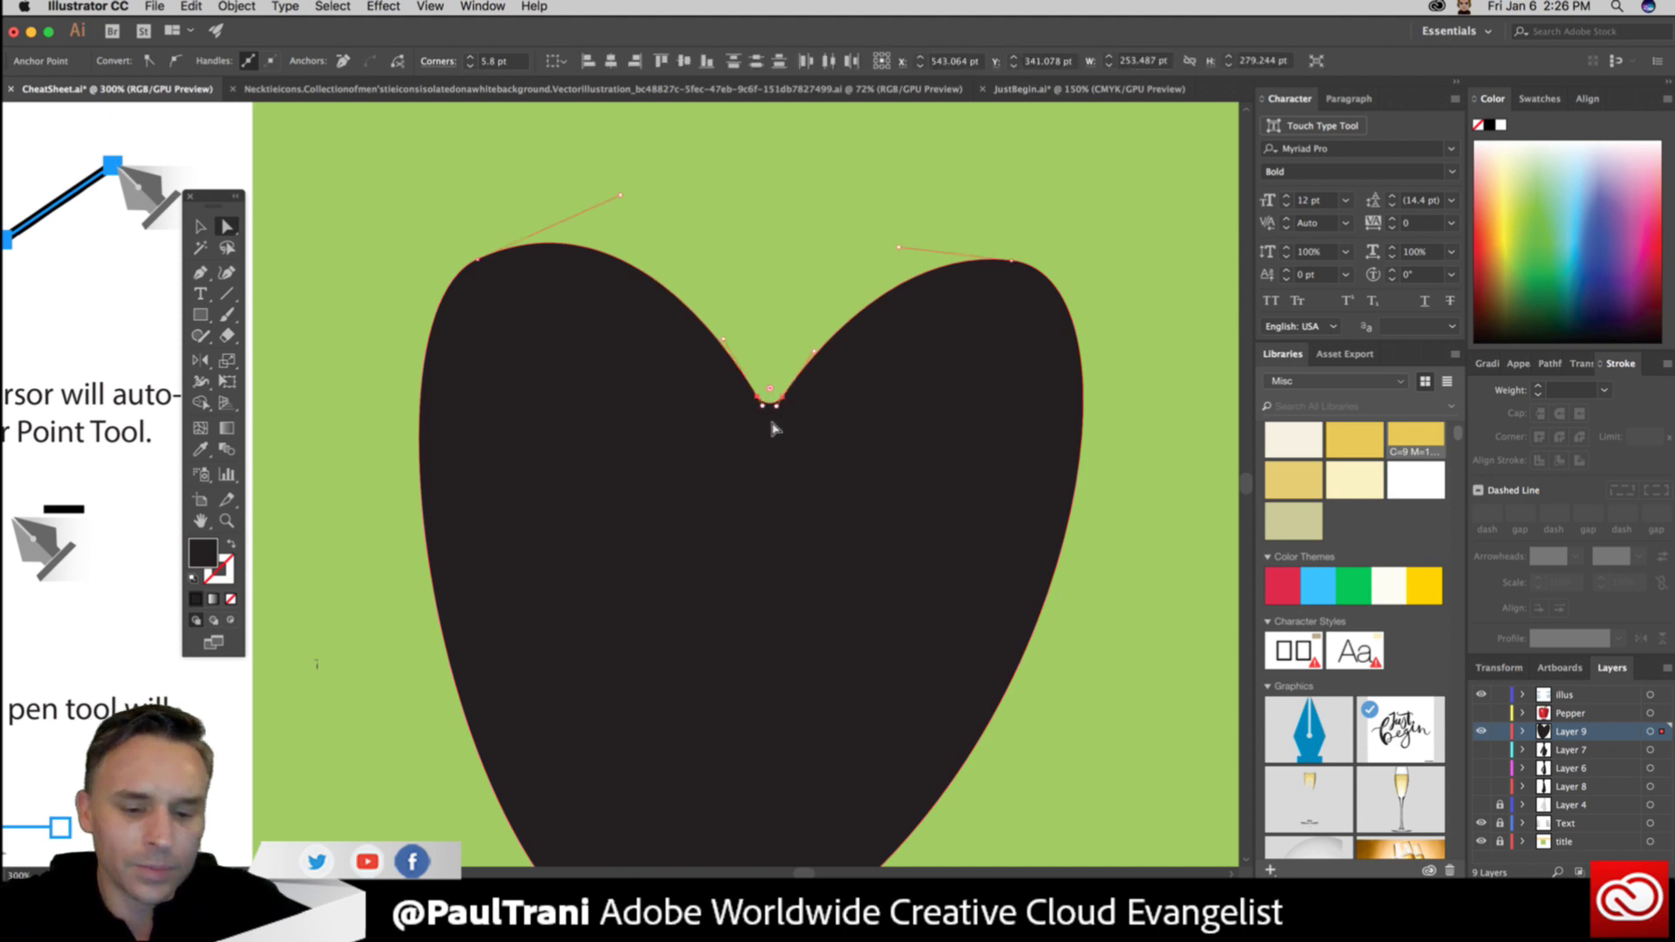
key(z)
key(super+z)
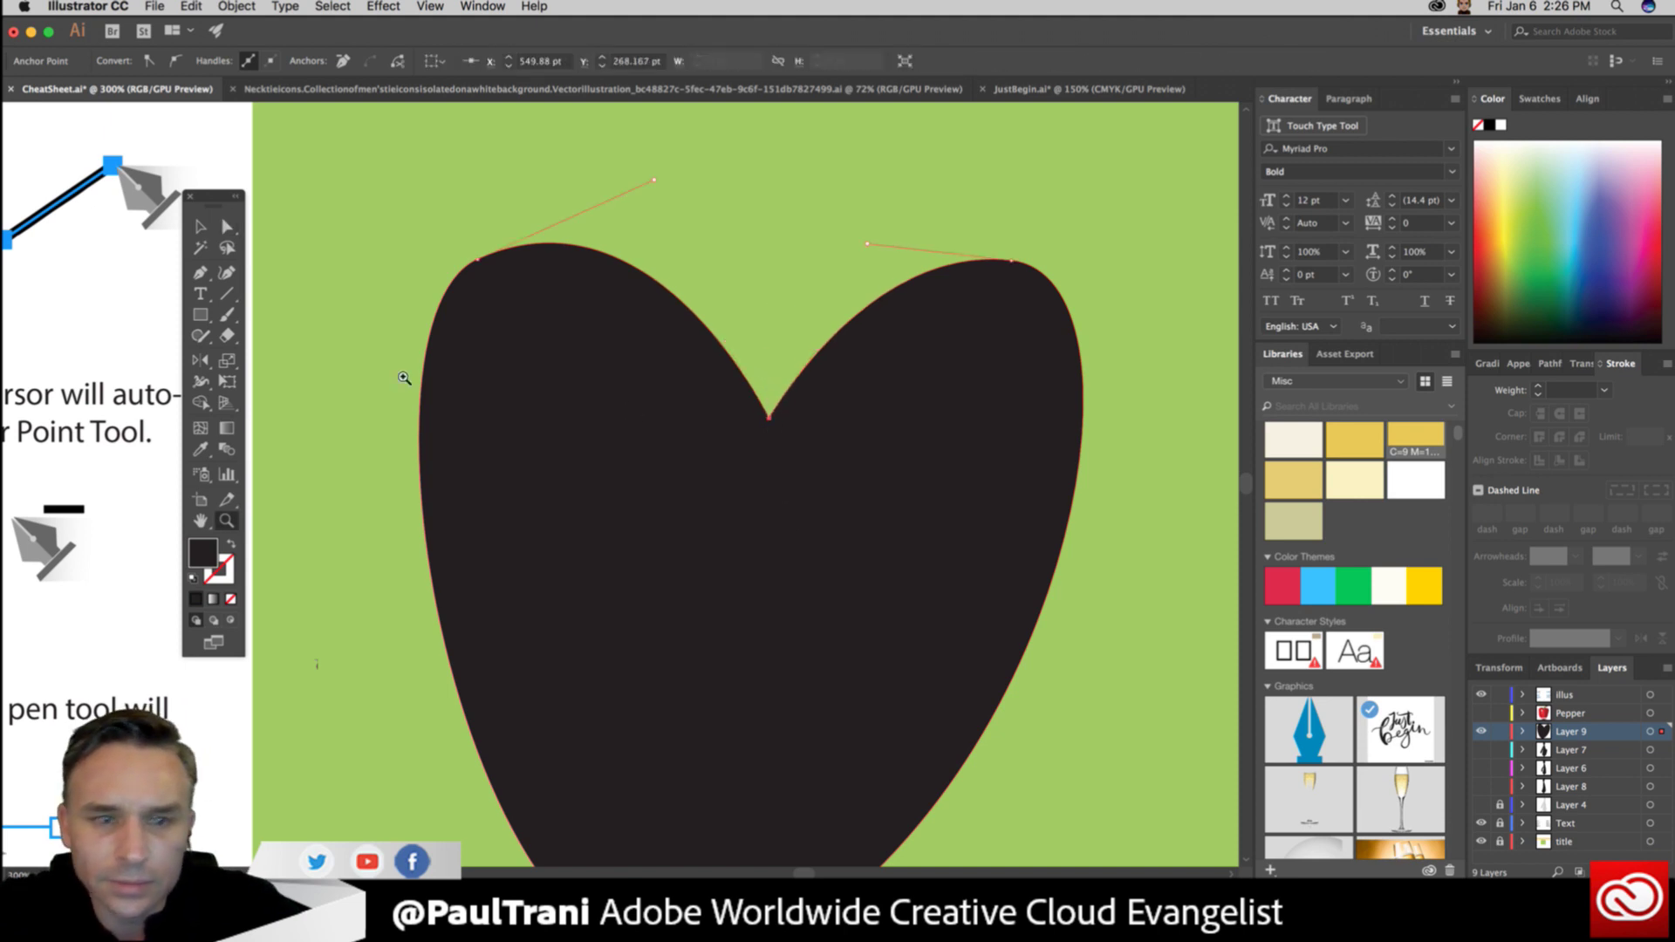
Pull smooth handles out of the notch anchor with the Anchor Point tool and swing the right handle up independently.
click(228, 227)
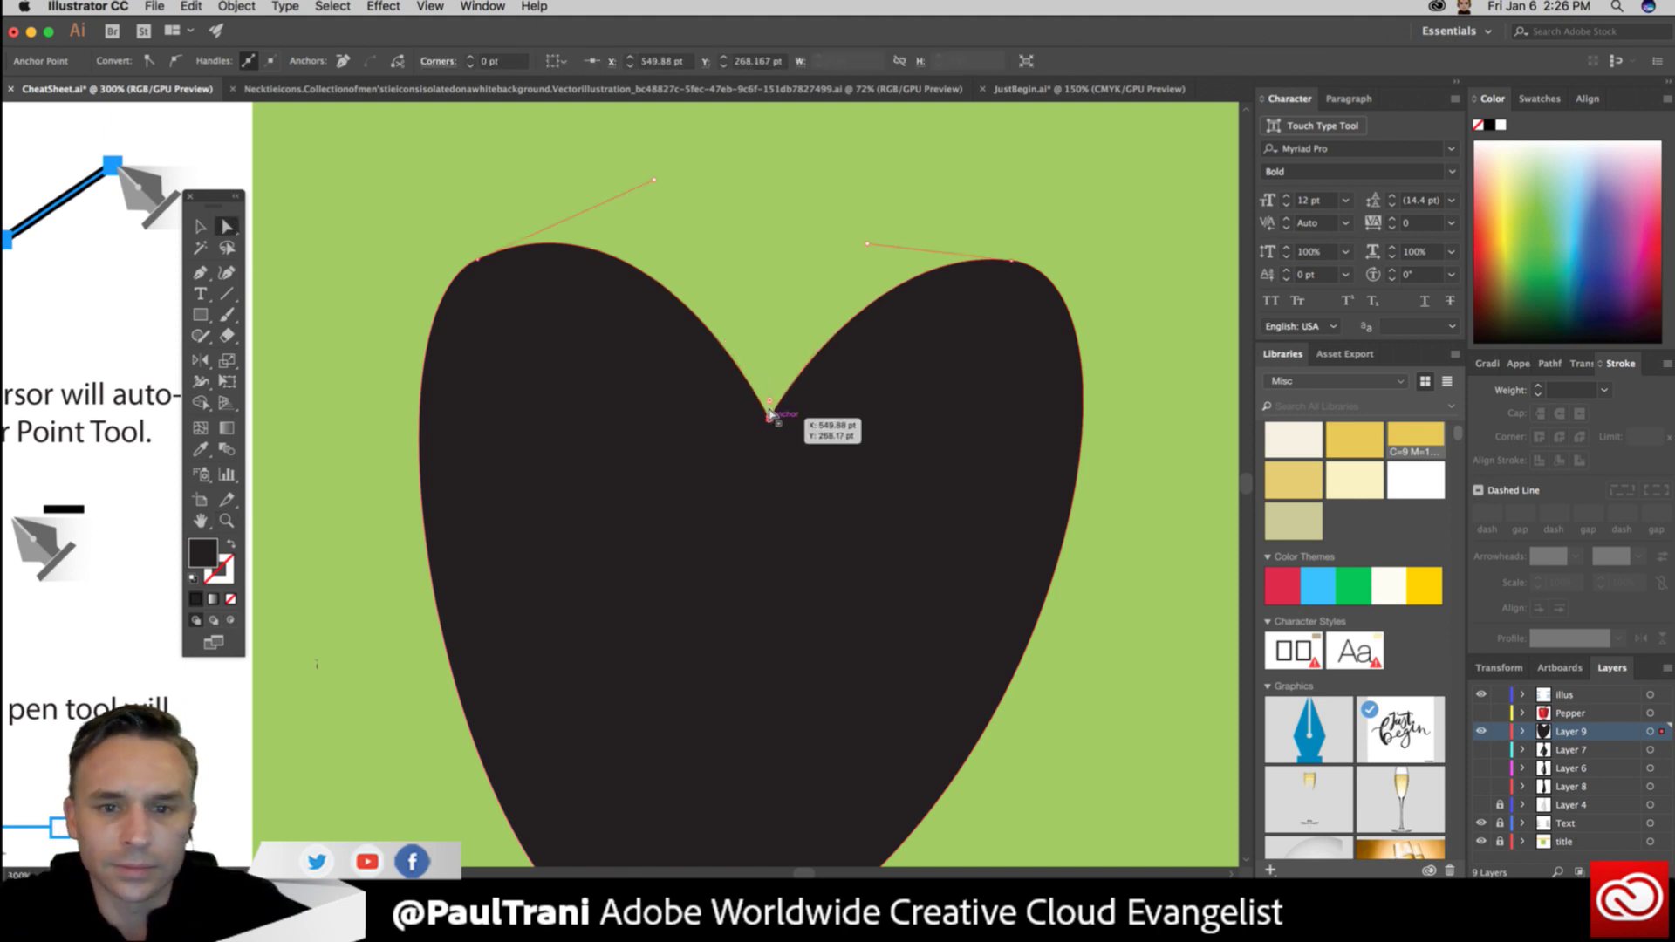
drag(769, 414, 729, 401)
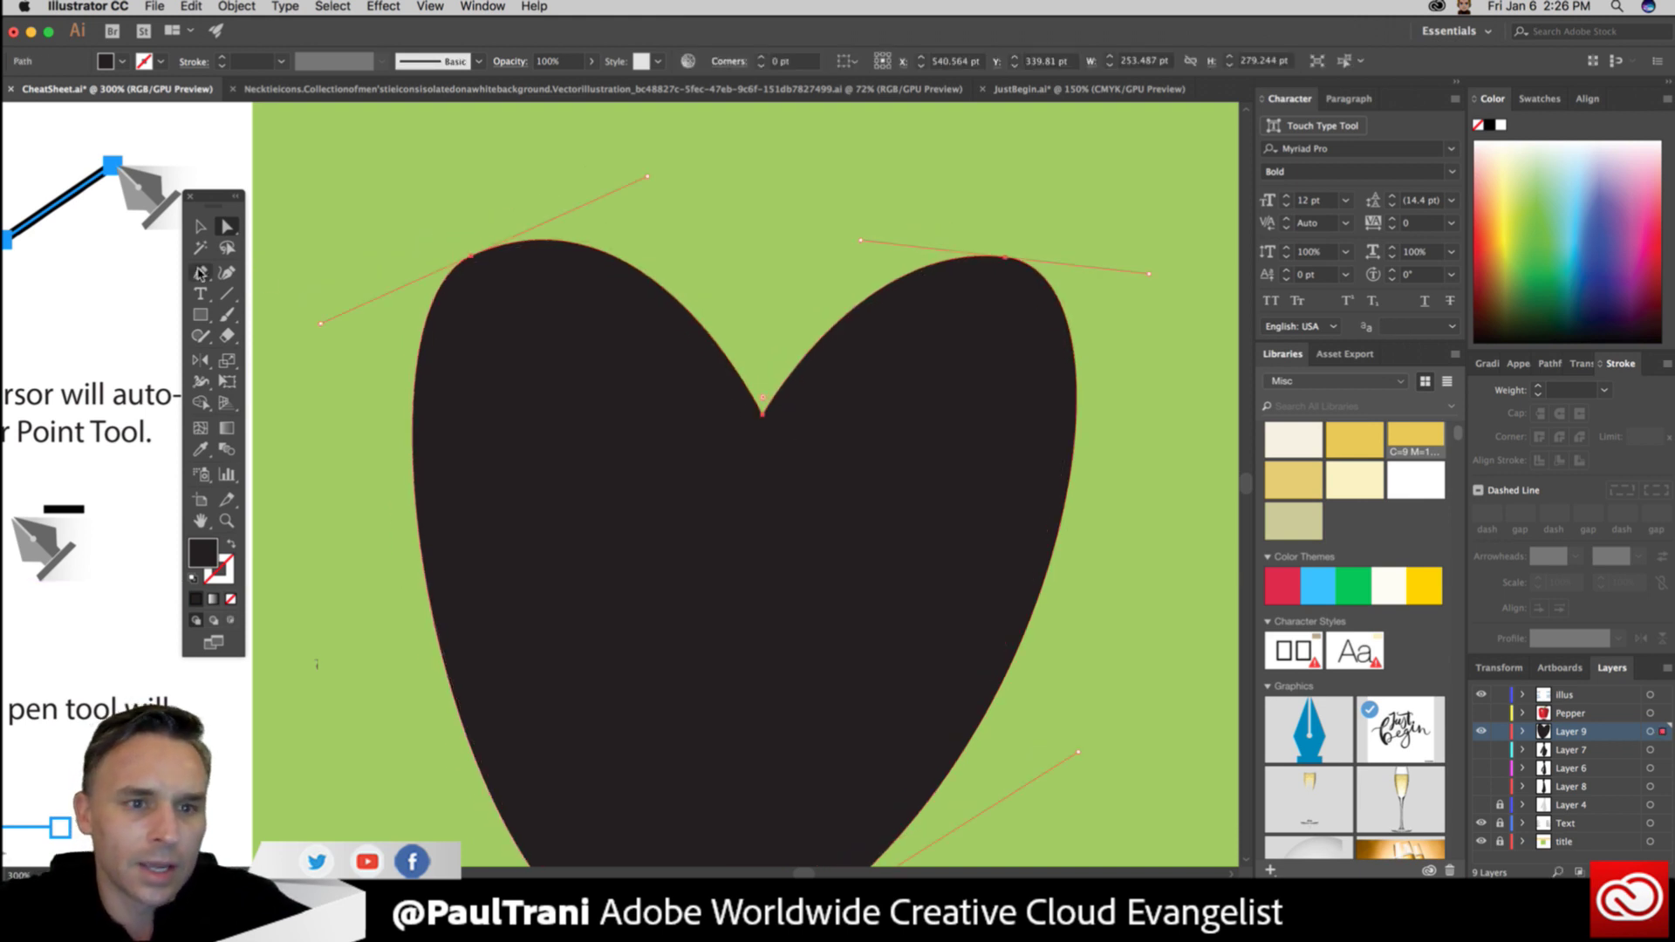
drag(200, 272, 282, 336)
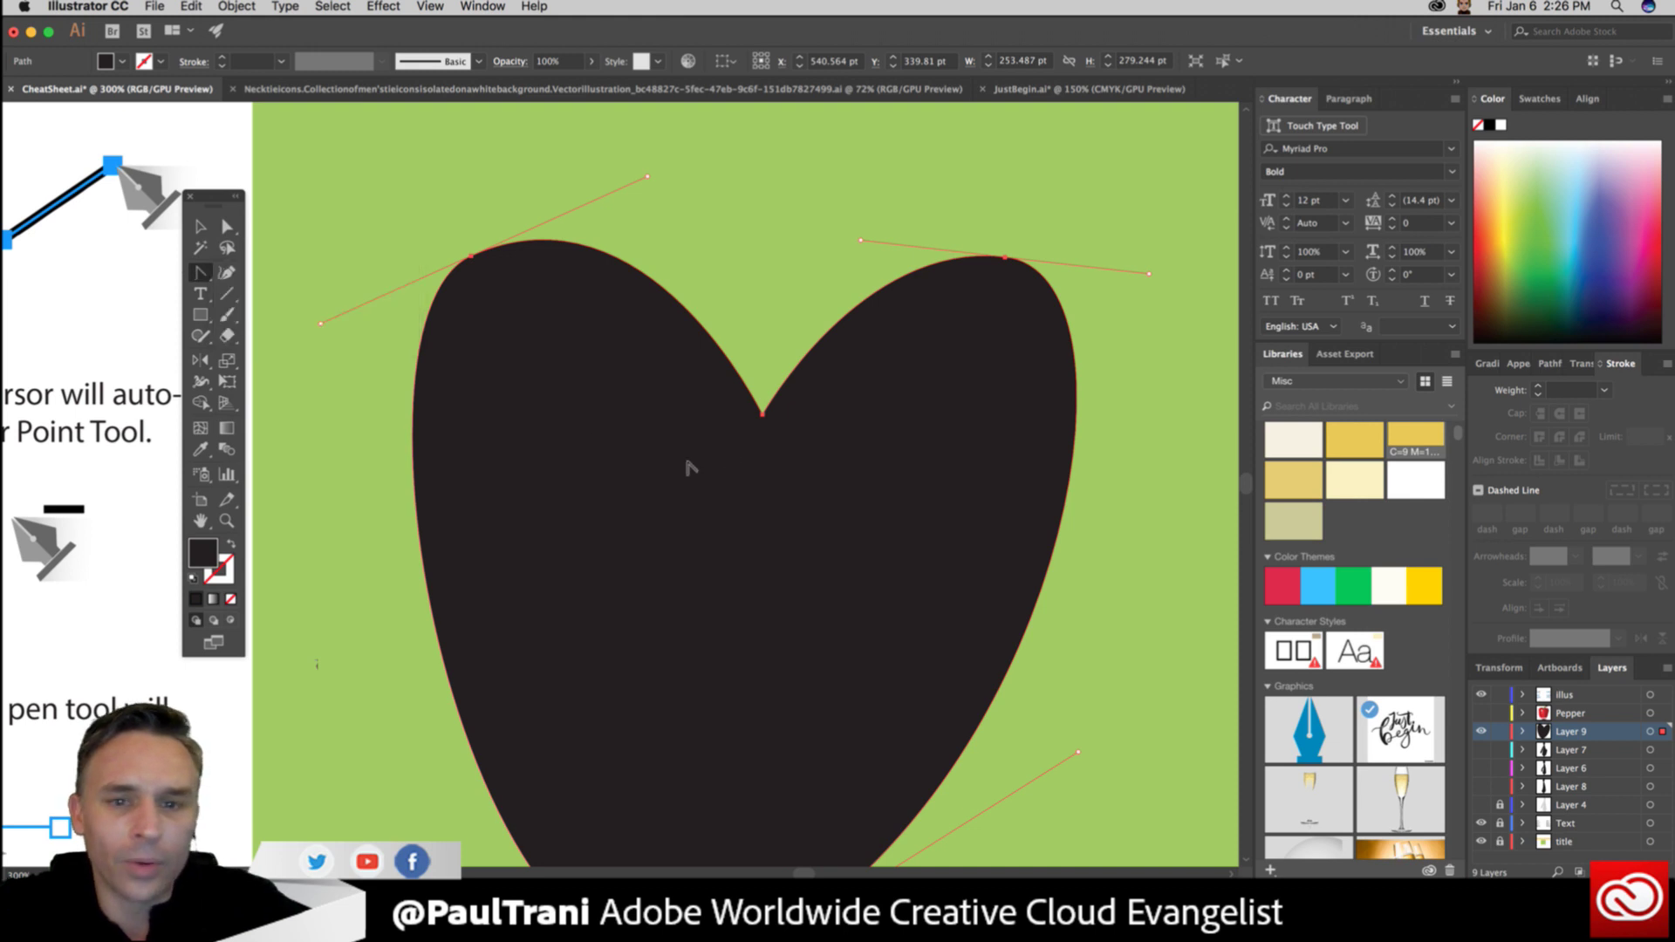
drag(762, 414, 847, 416)
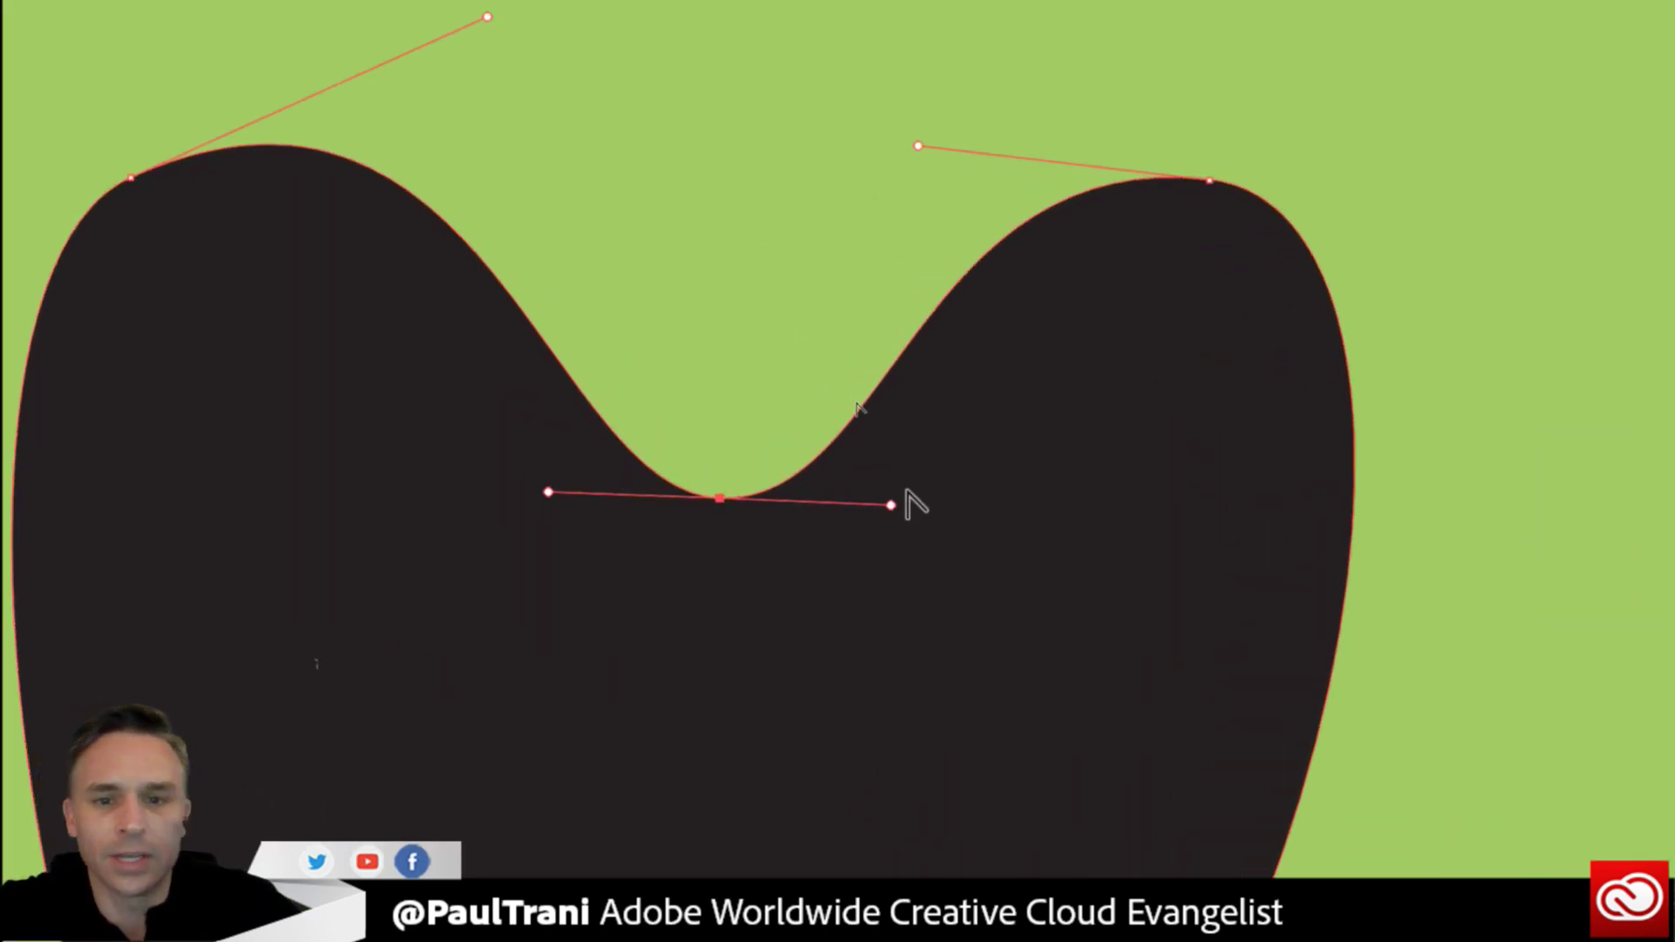
mouse_move(890, 504)
mouse_down()
mouse_move(874, 434)
mouse_move(890, 504)
mouse_up()
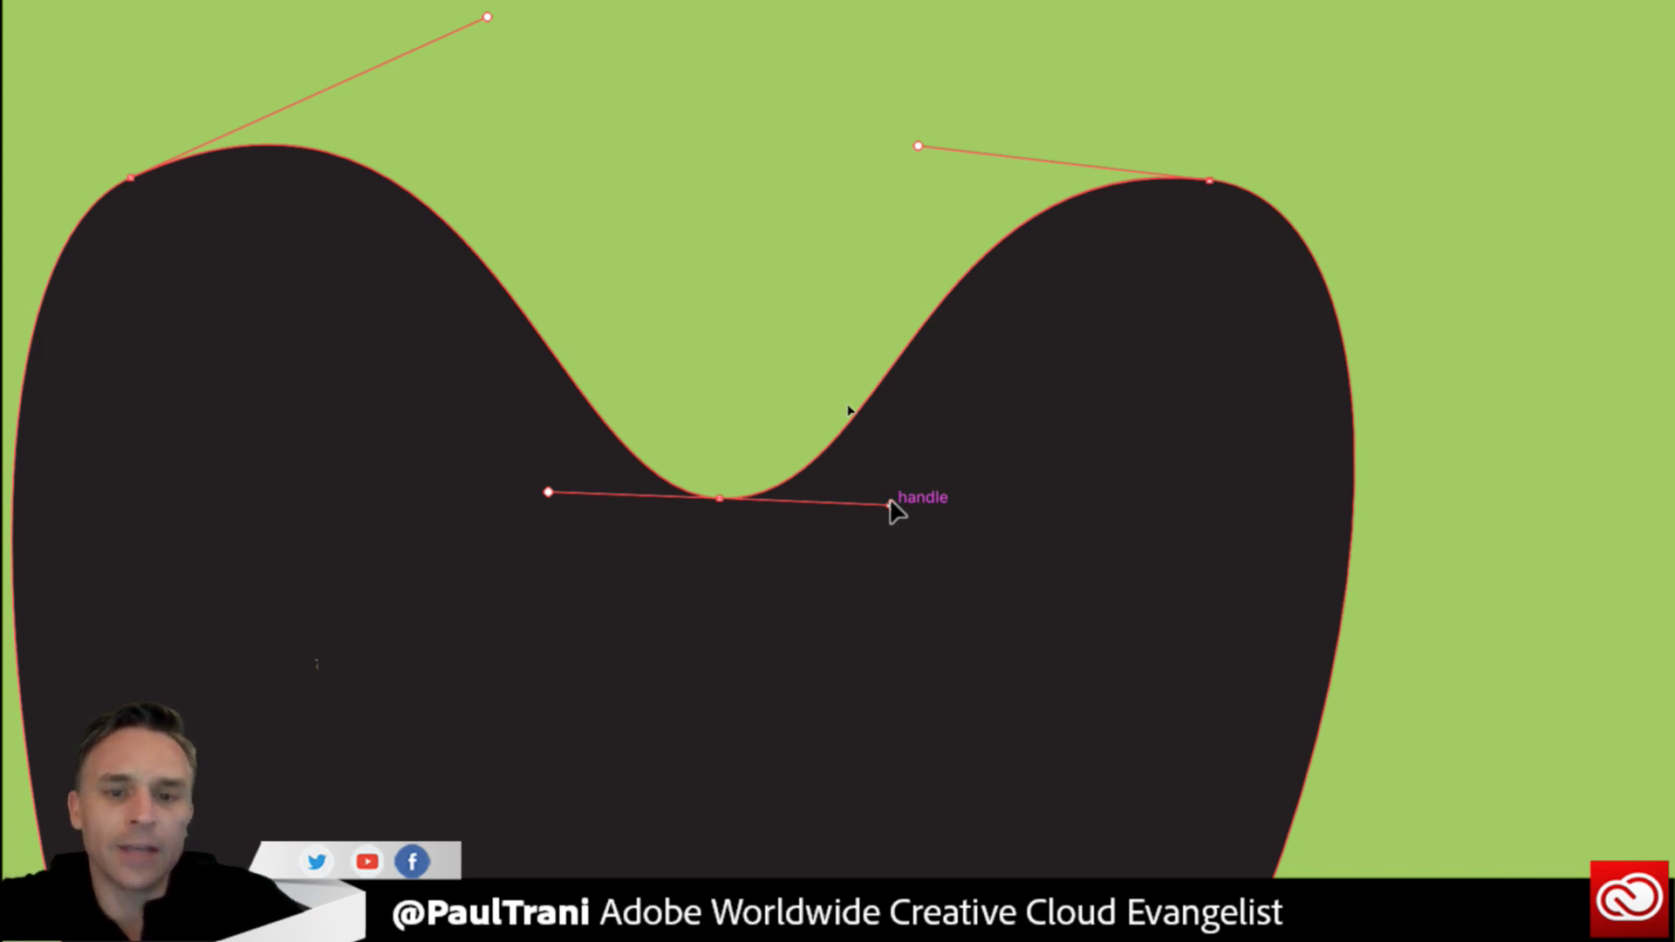
drag(891, 504, 863, 210)
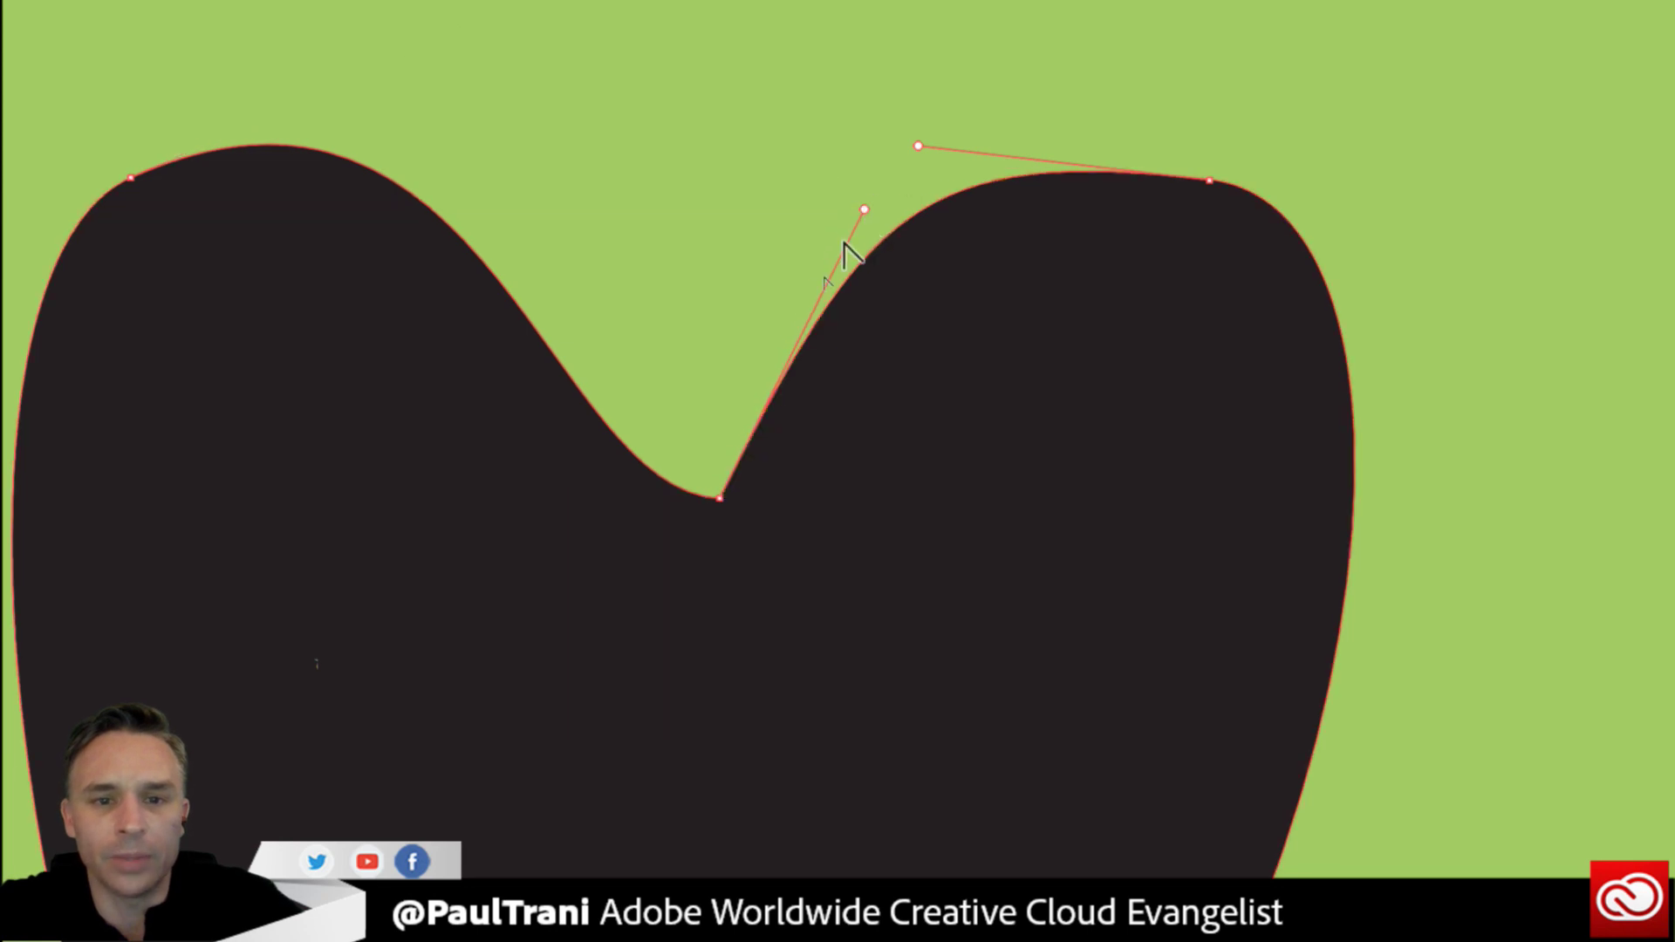
Convert the notch back to a corner, pull out new handles, and swing each one upward for a sharp notch between curved lobes.
click(719, 499)
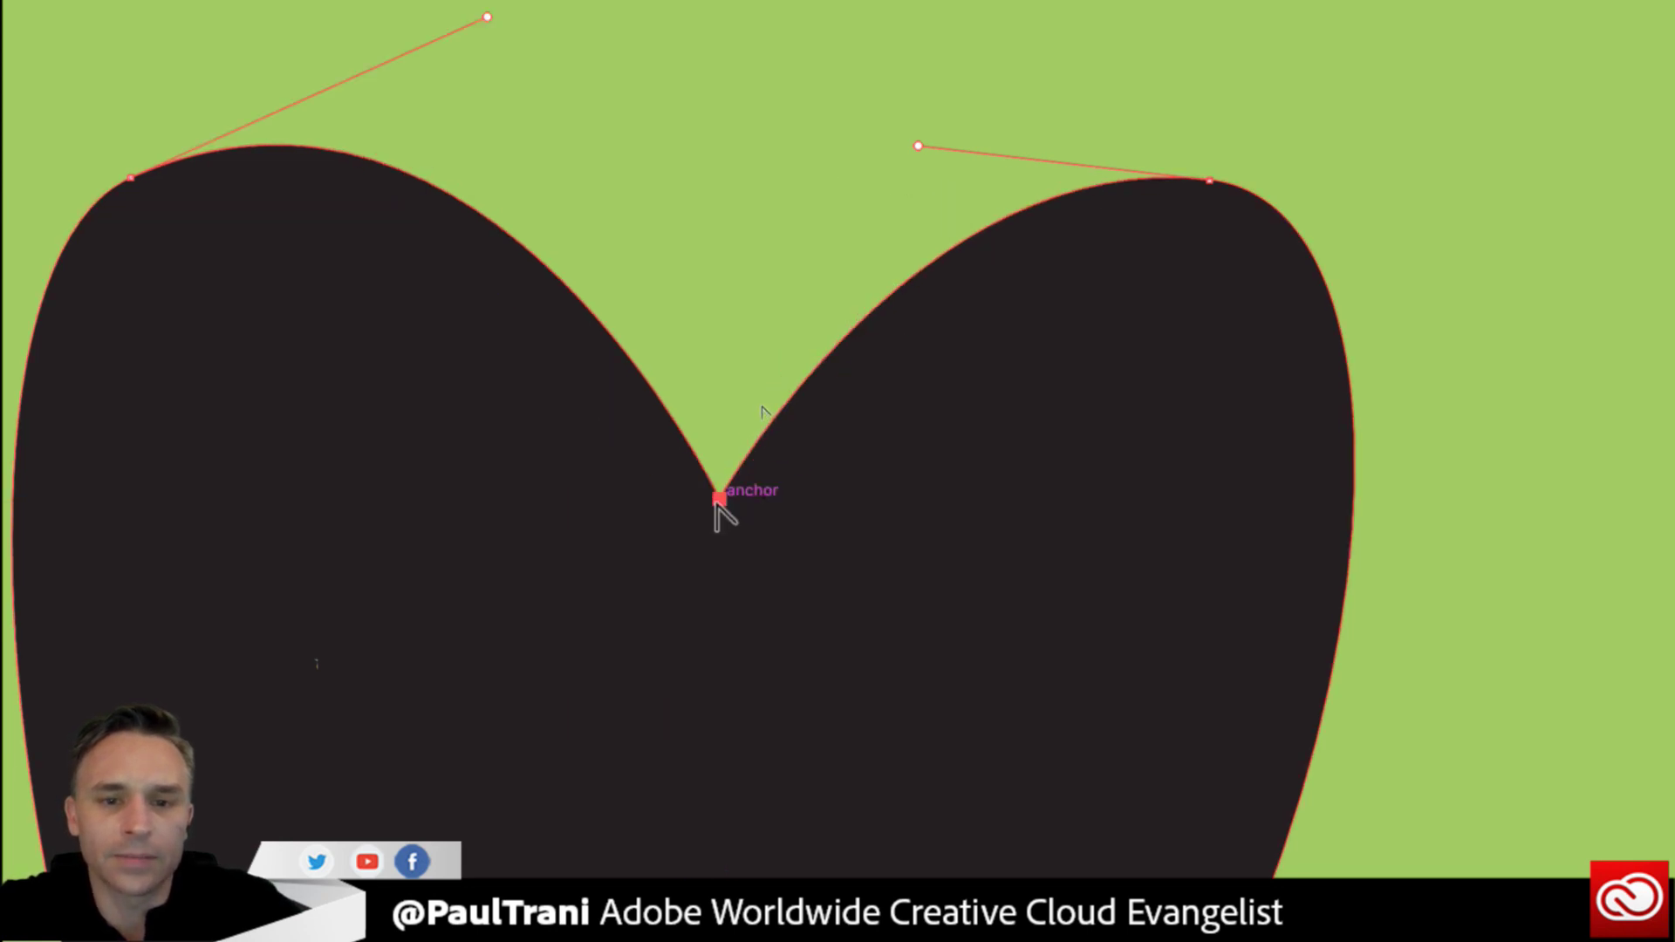
drag(719, 500, 853, 209)
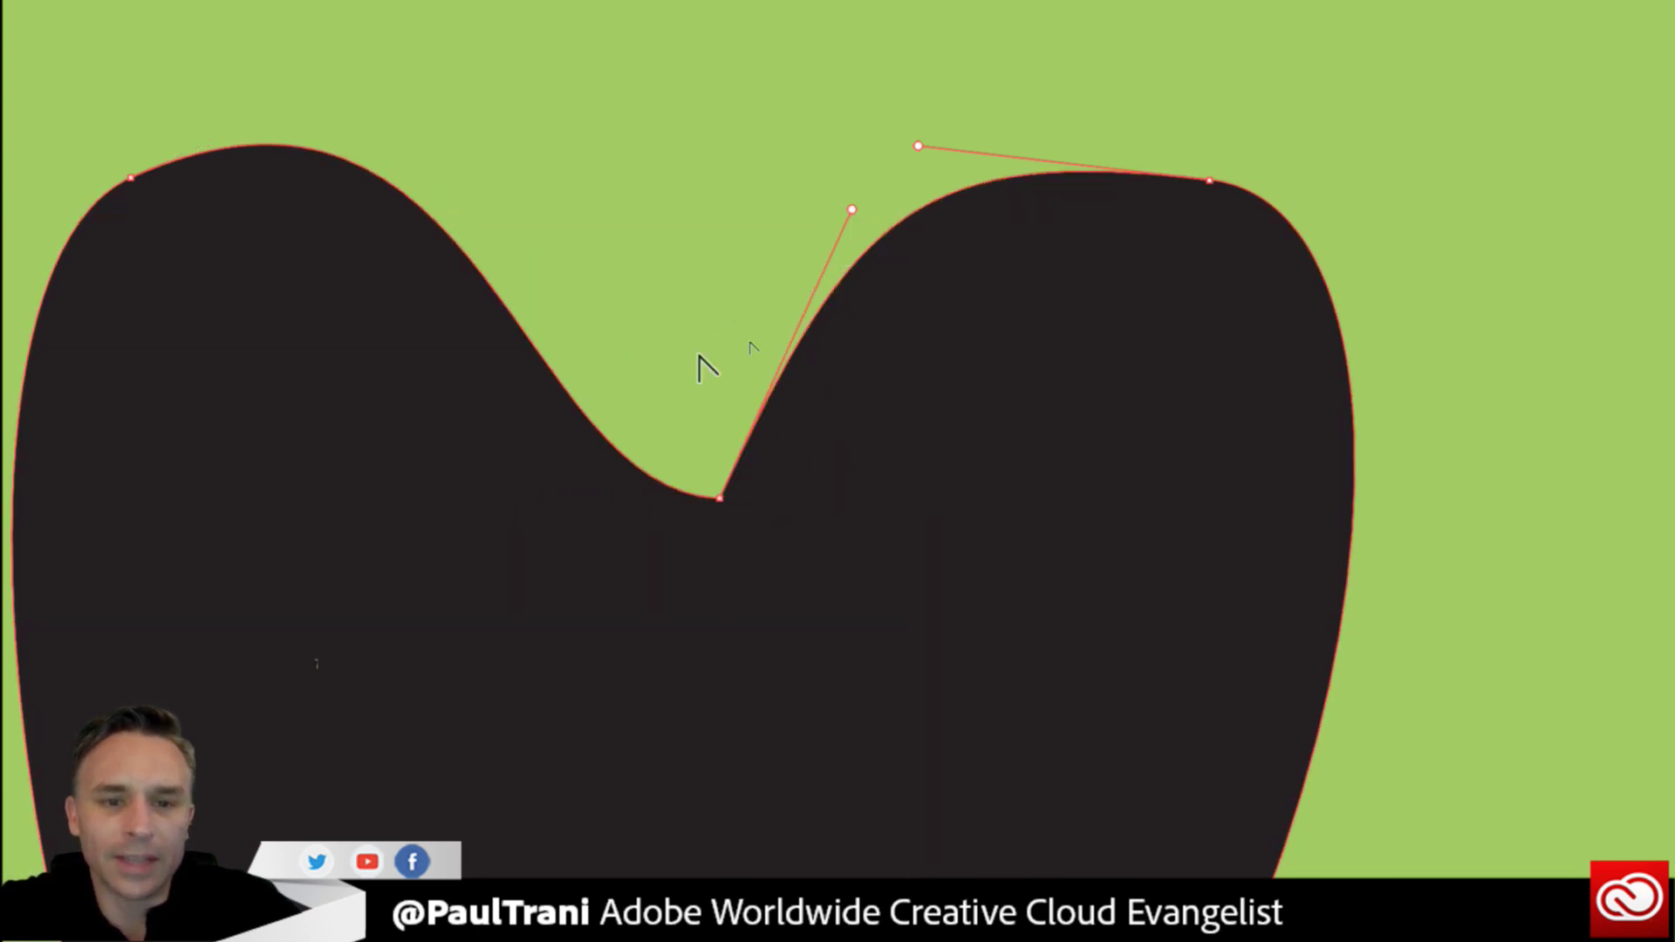
click(718, 501)
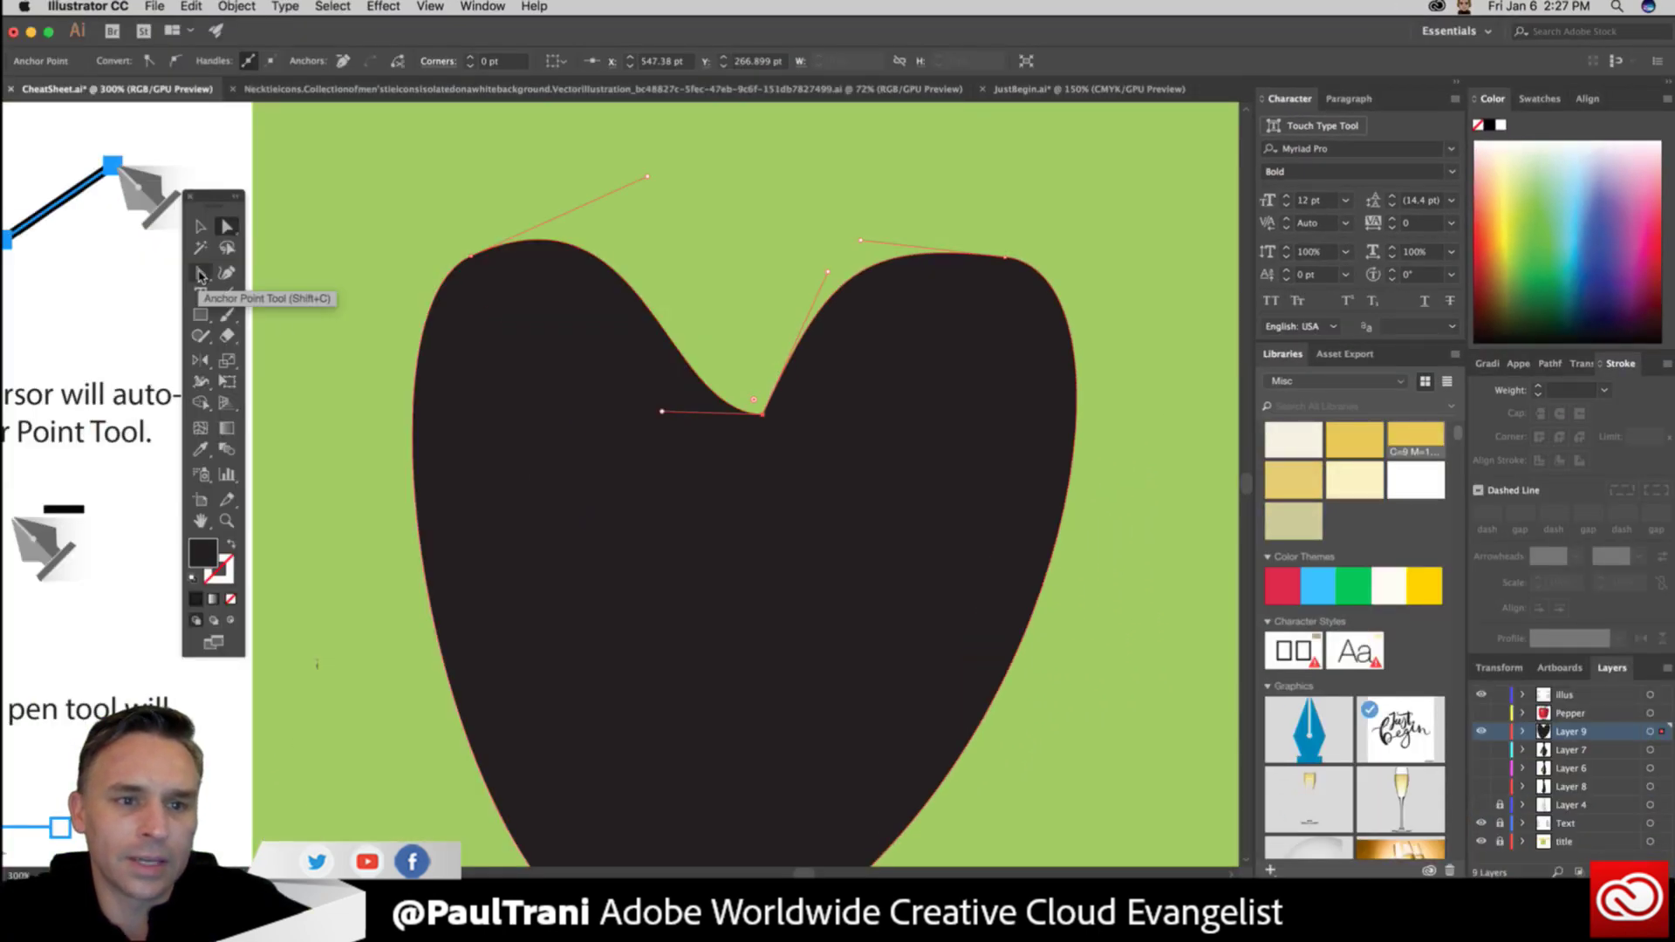
click(200, 276)
drag(663, 410, 695, 266)
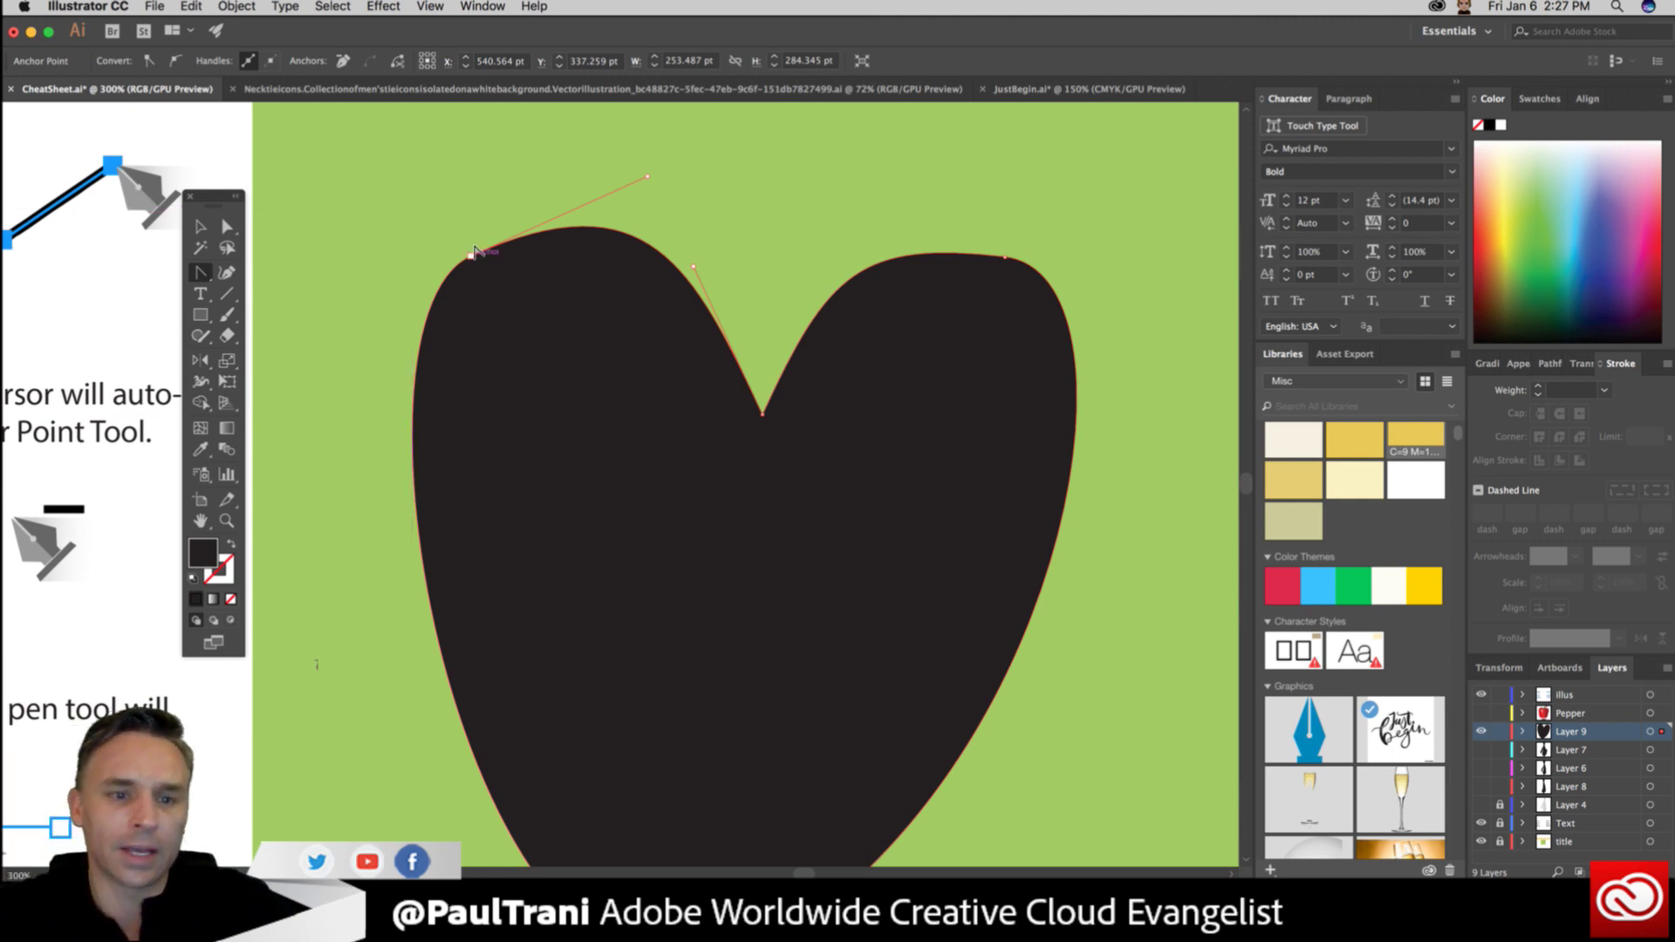
Delete the anchors on both upper lobes with the Pen tool and extend the notch's left handle up and outward.
key(p)
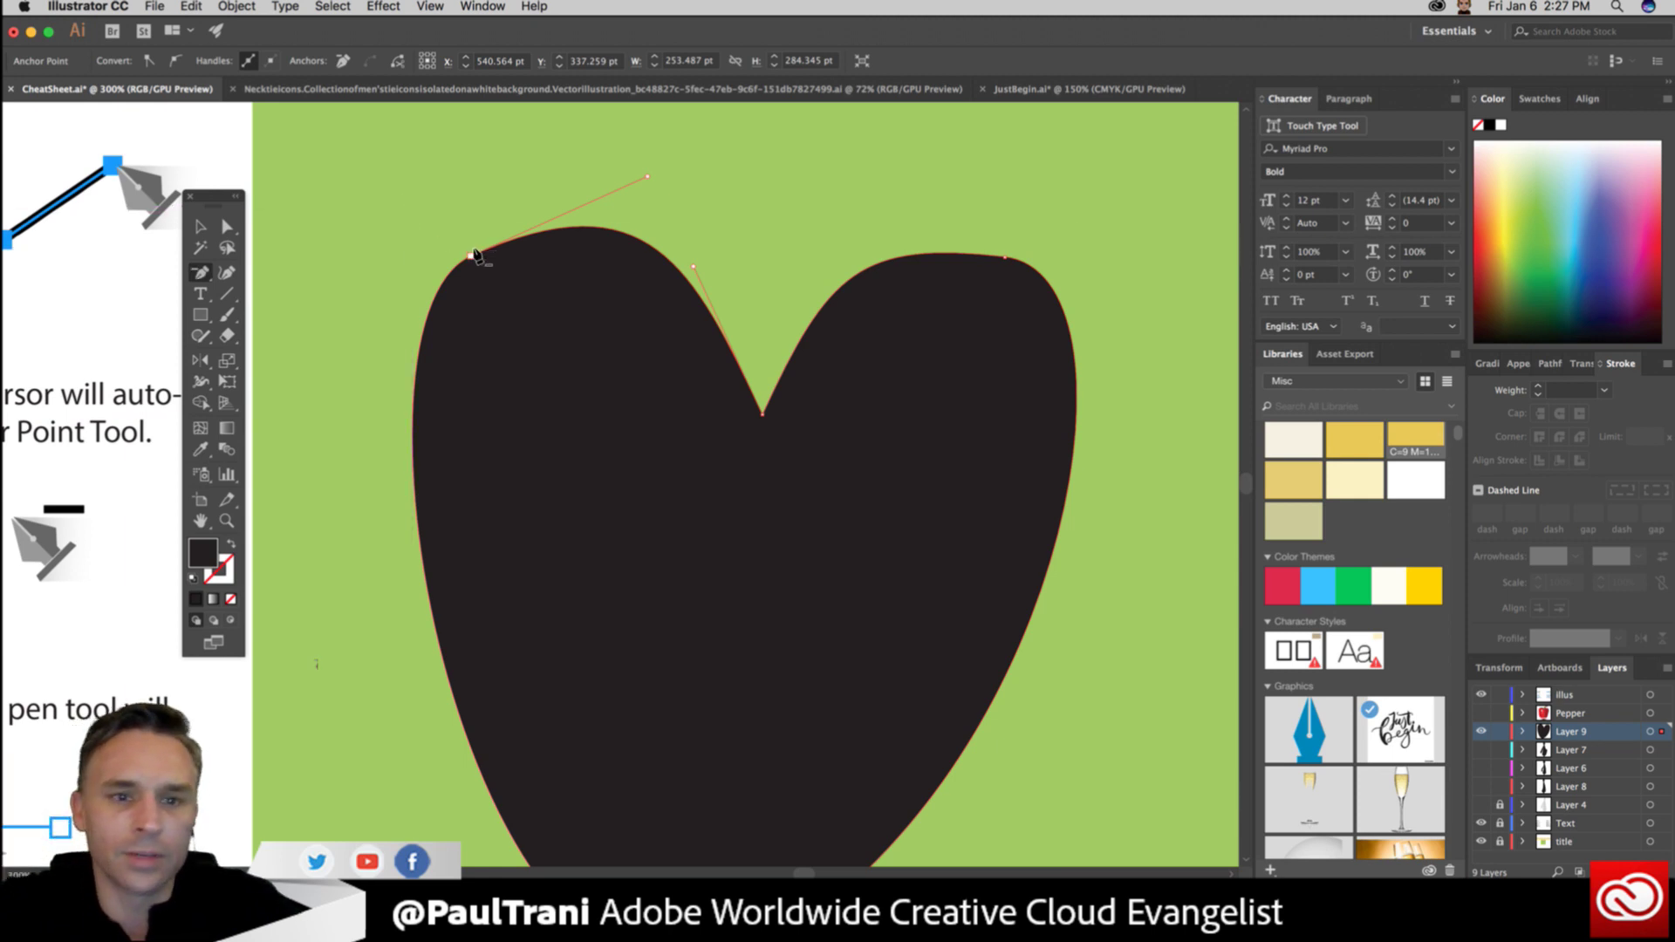
click(474, 252)
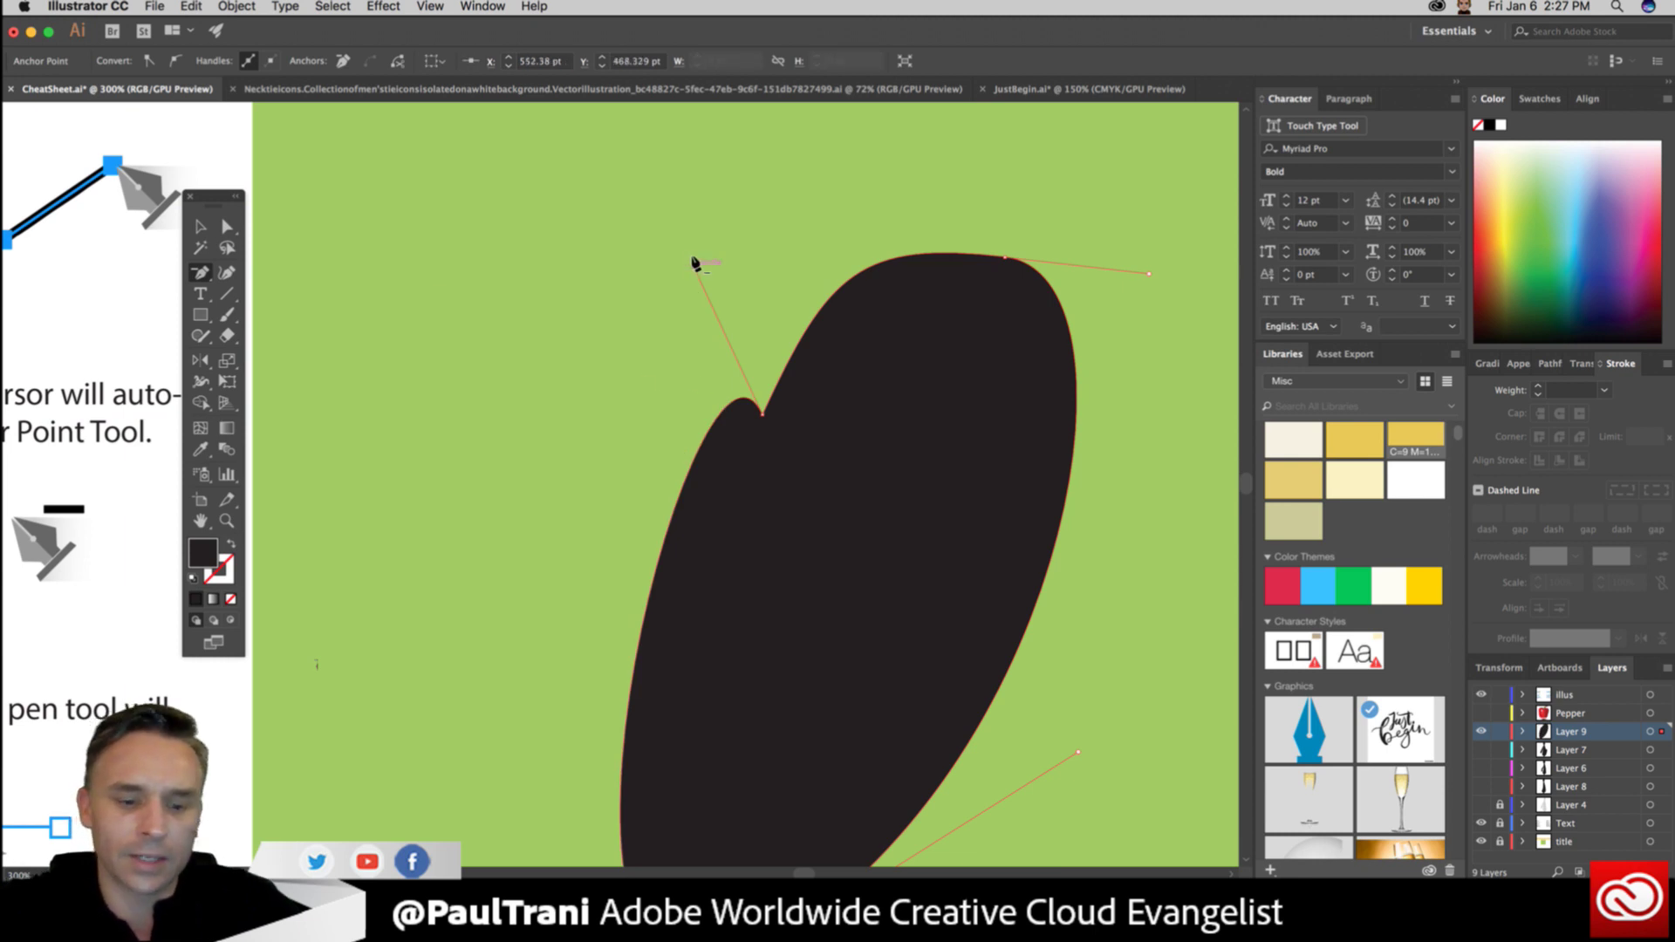
drag(695, 264, 441, 128)
drag(1005, 255, 1005, 255)
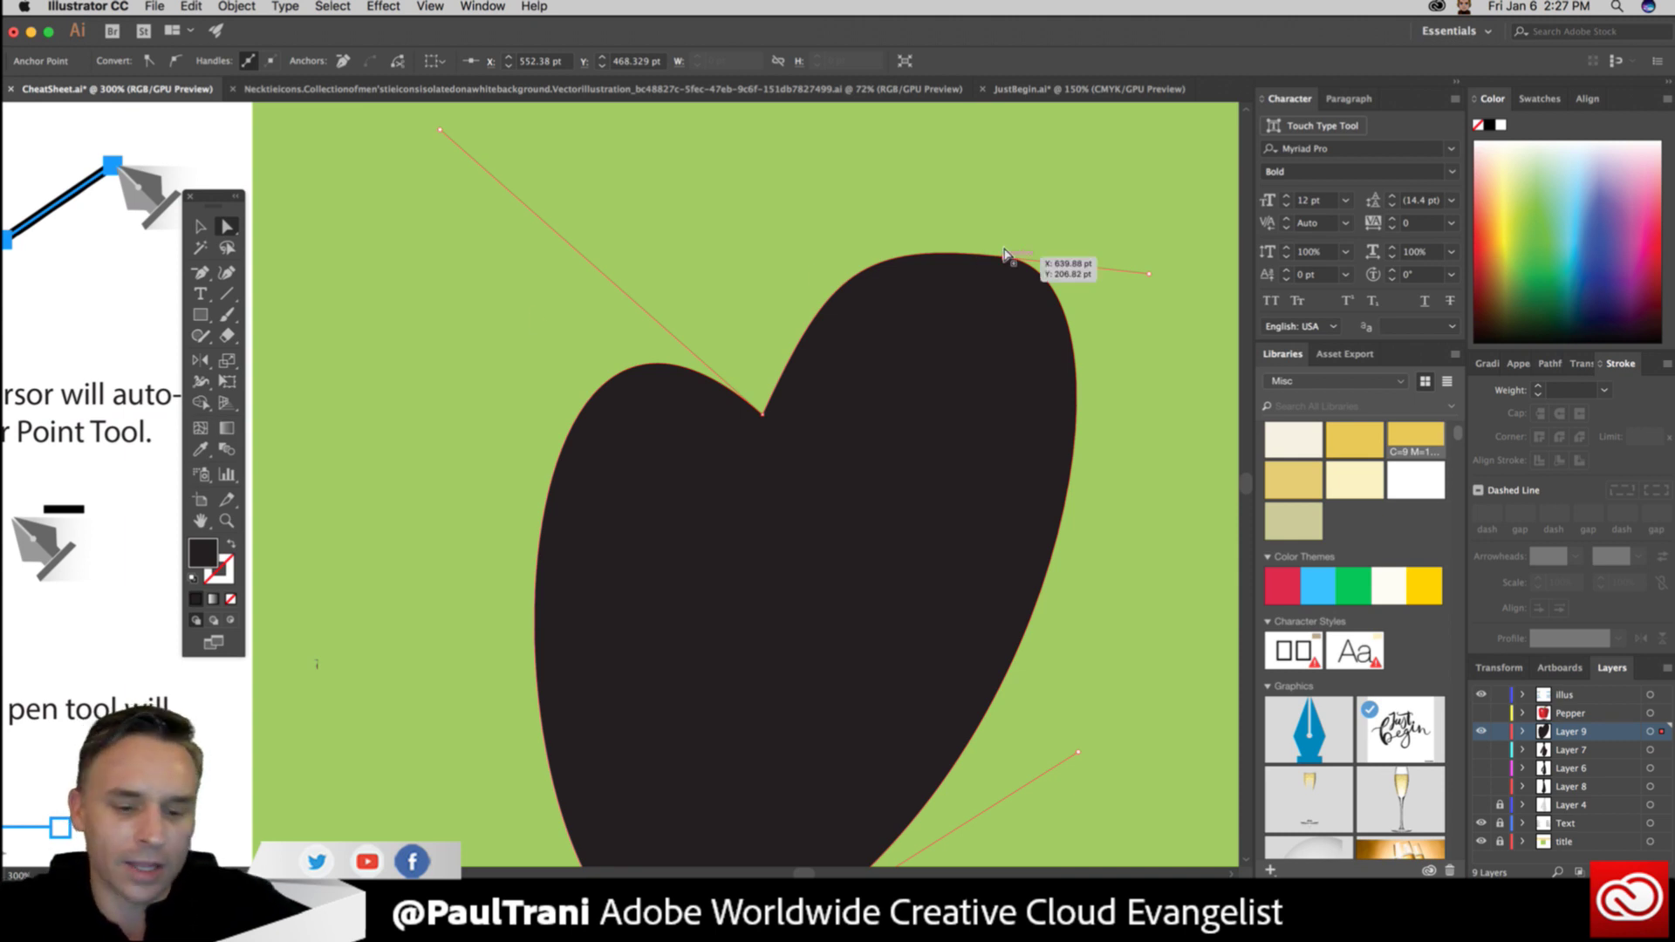
key(p)
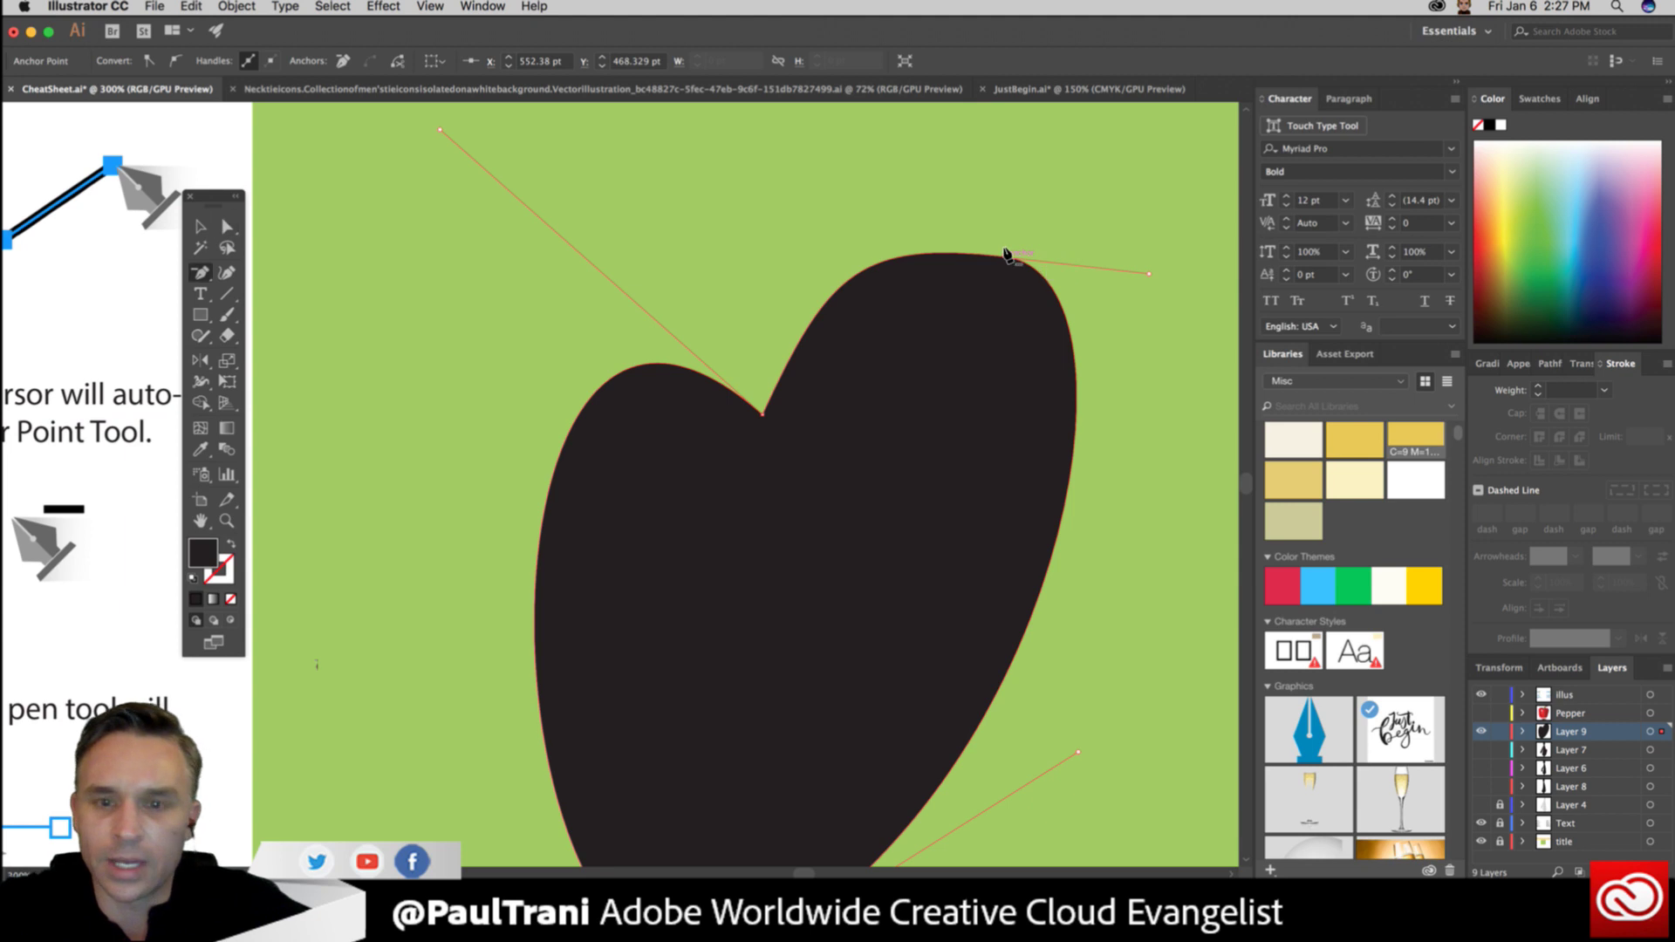
click(1003, 255)
Pull new handles out of the heart's bottom anchor with the Anchor Point tool, extending the left one up and outward.
drag(512, 445, 524, 307)
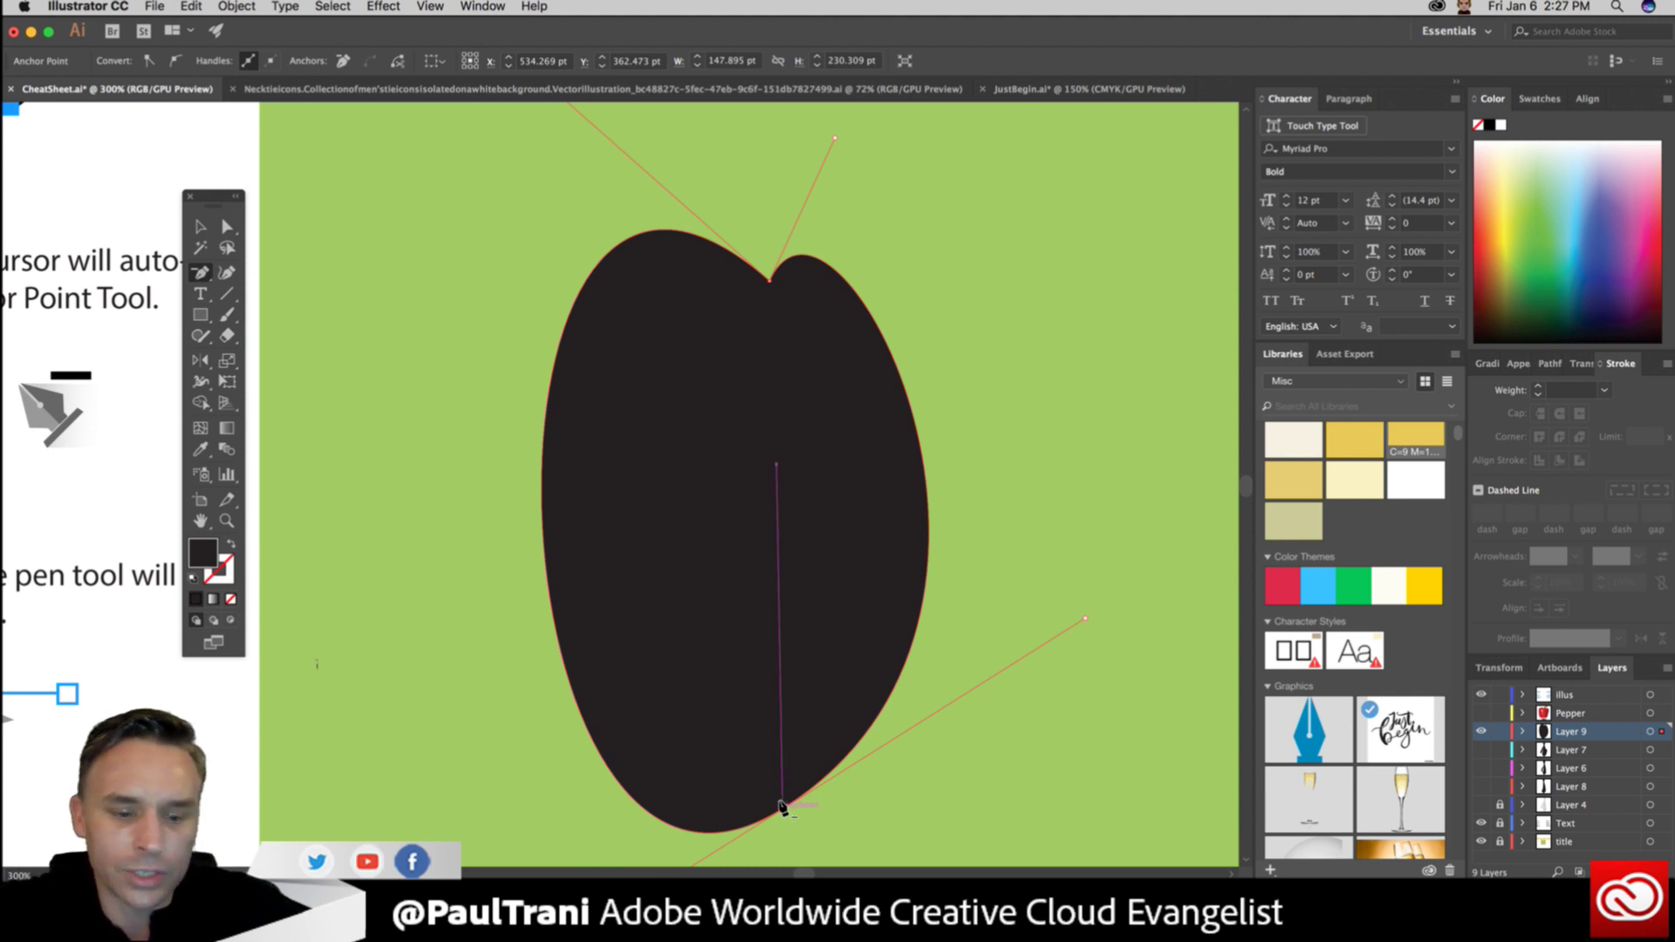
super+click(782, 807)
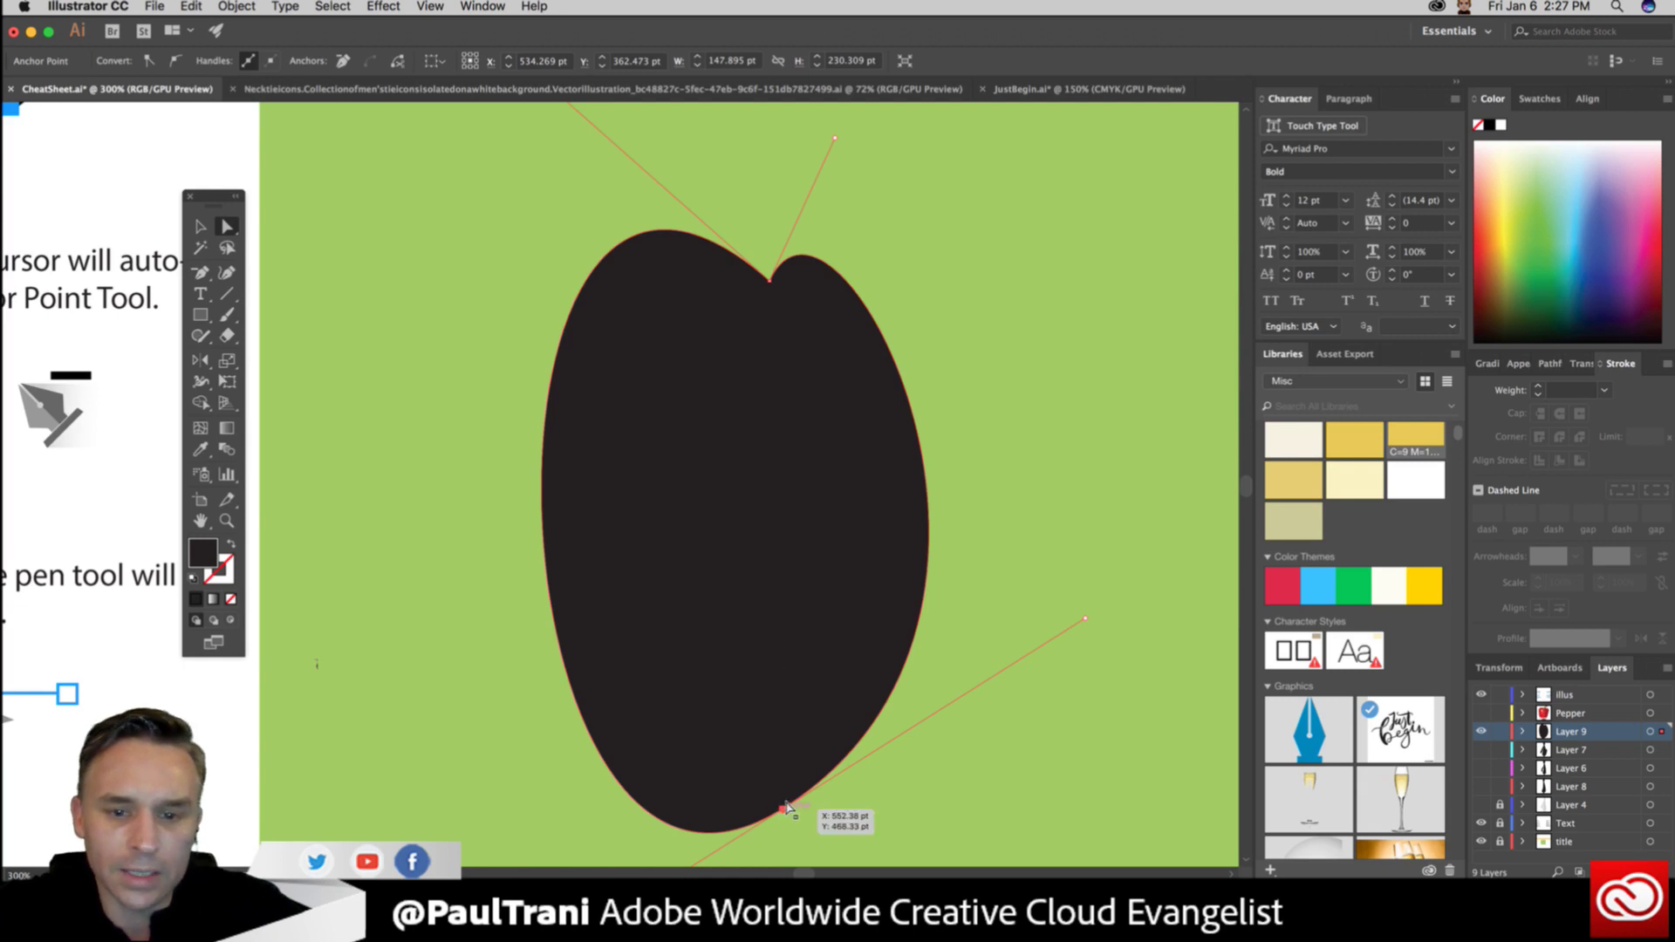
drag(196, 264, 266, 336)
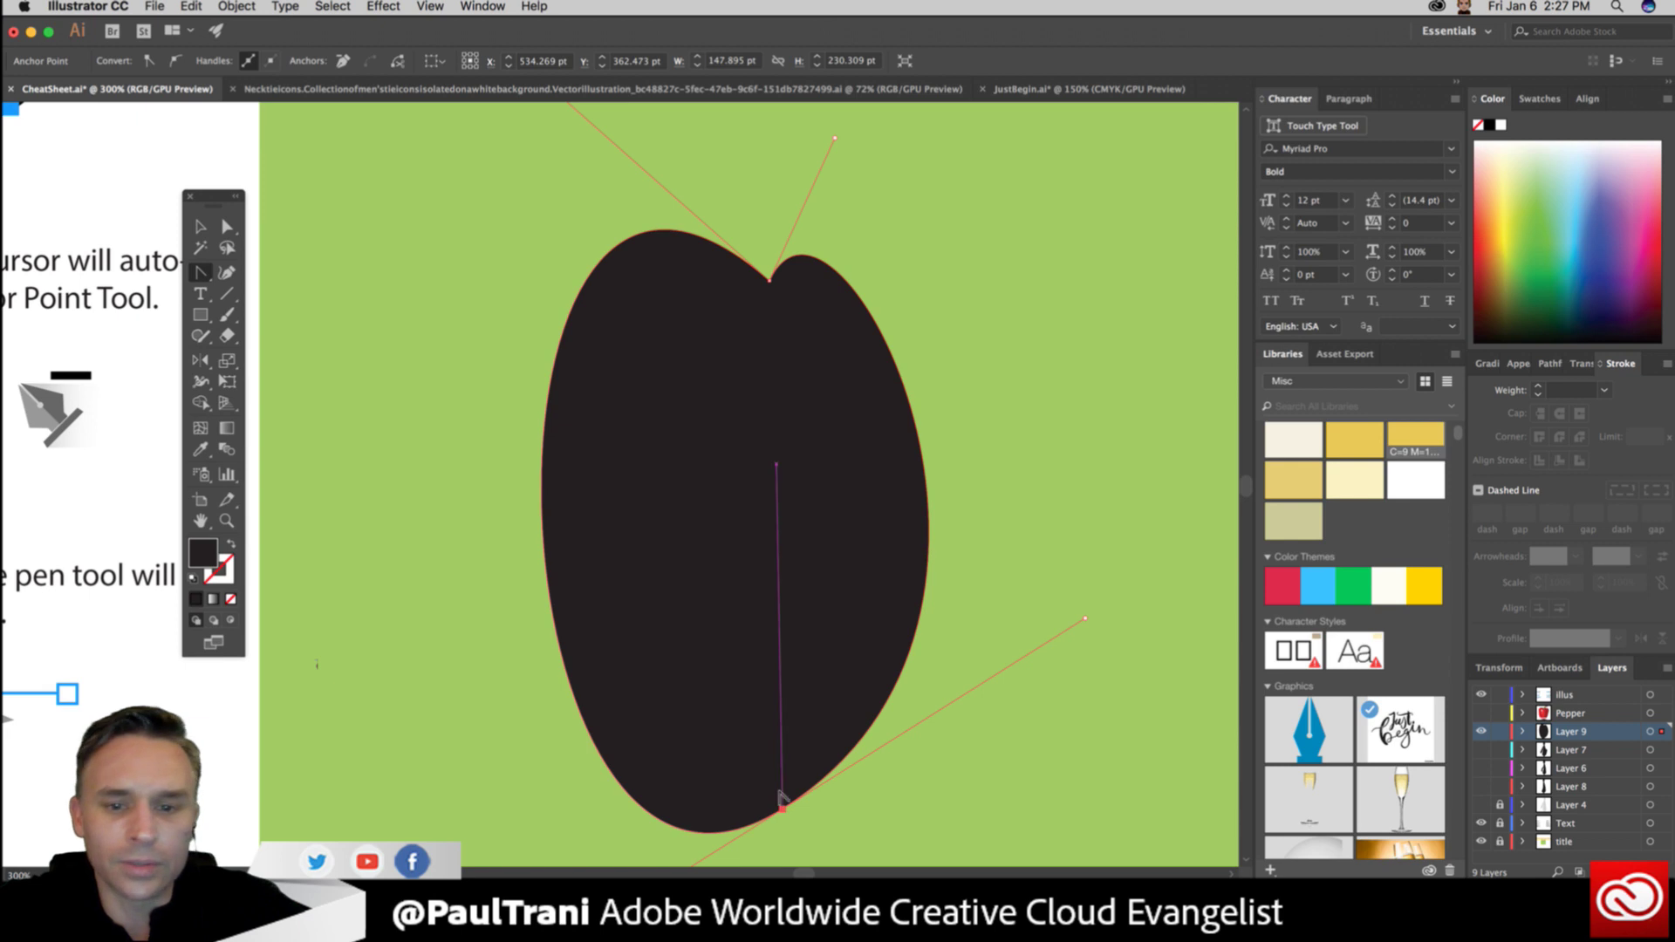
drag(782, 809, 426, 352)
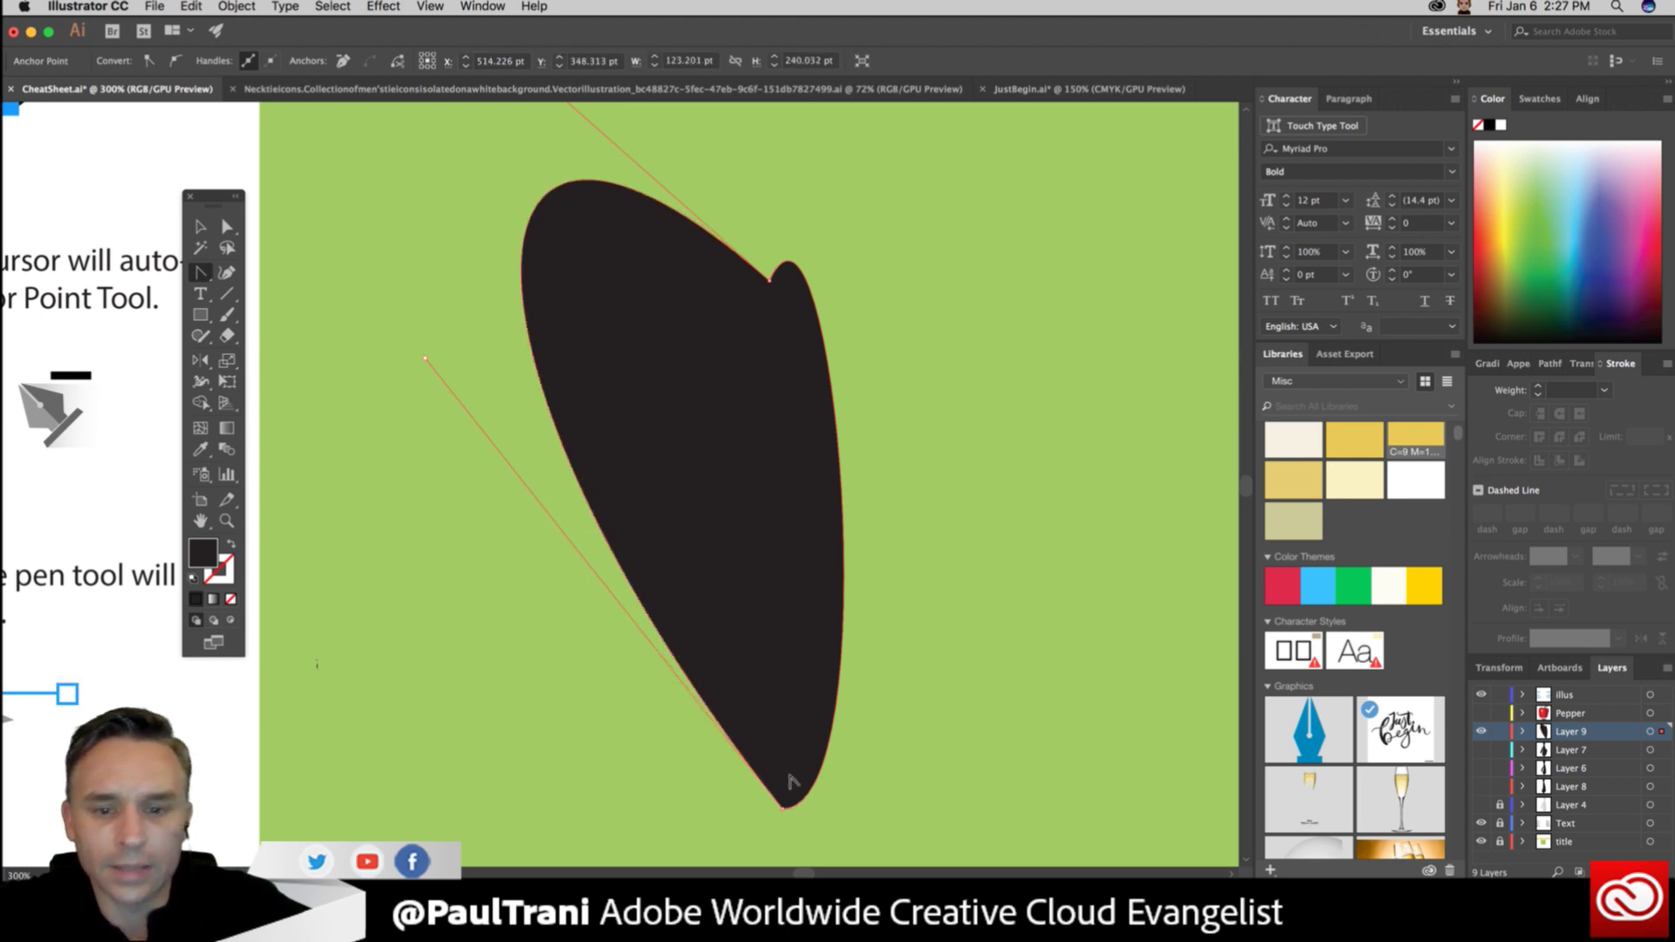
Swing the bottom anchor's right handle up and outward independently to form a pointed tip.
key(a)
click(783, 803)
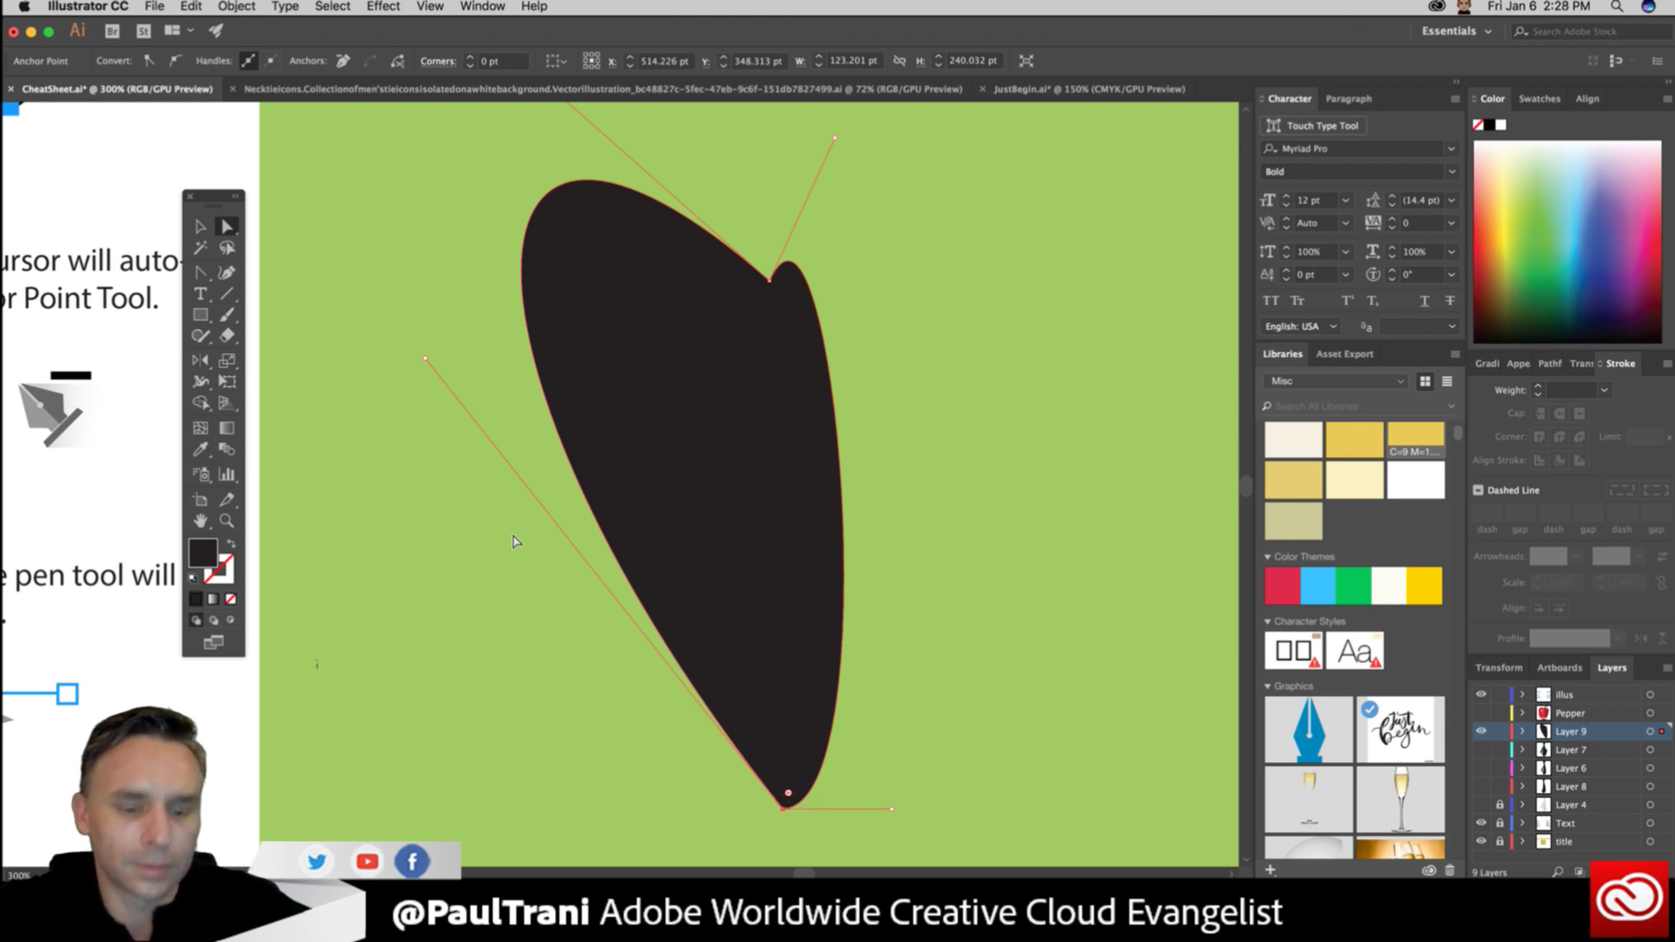
key(shift+c)
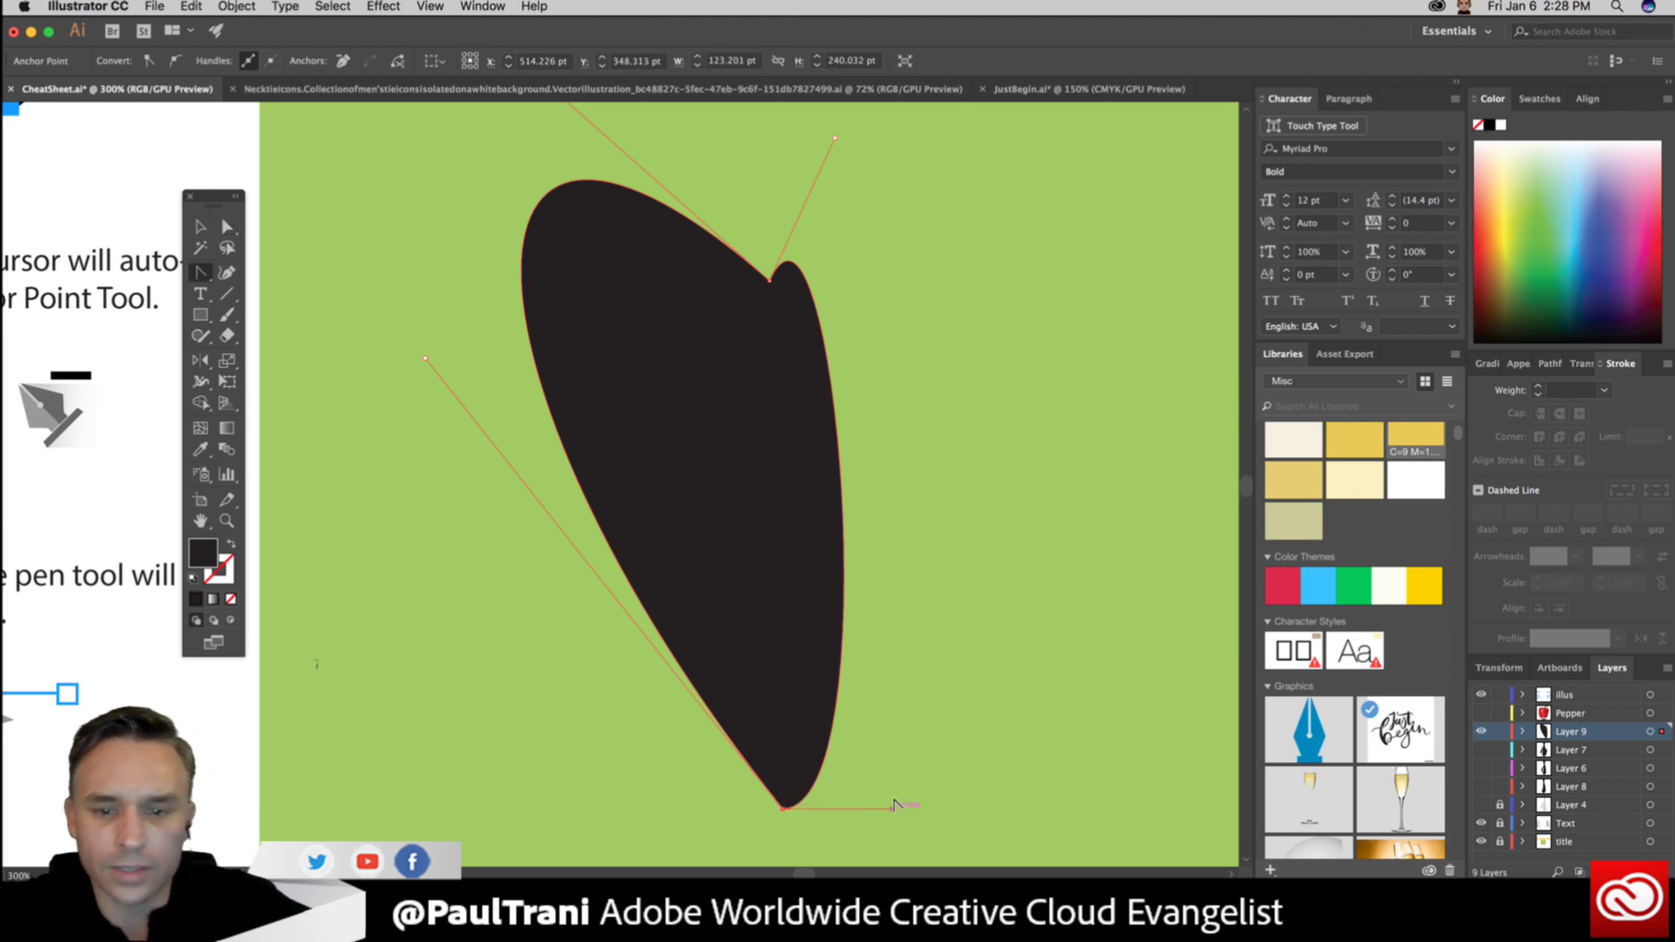
drag(894, 804, 1085, 376)
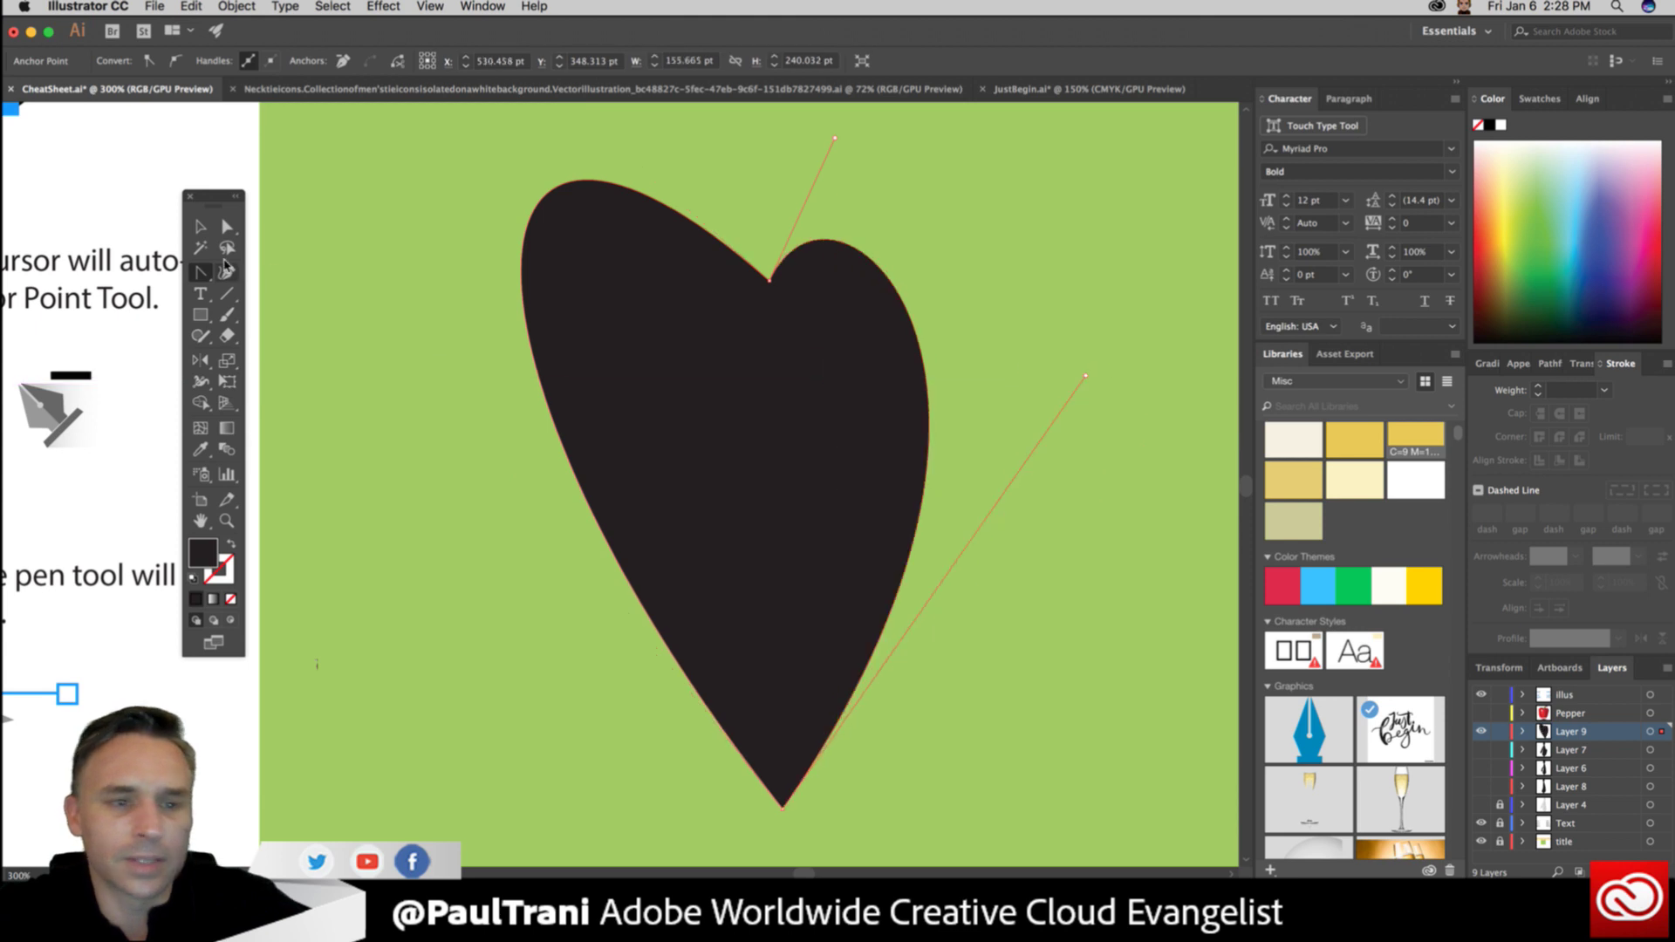
Extend the notch's right handle up and outward with the Anchor Point tool to widen the right lobe.
drag(204, 197, 432, 294)
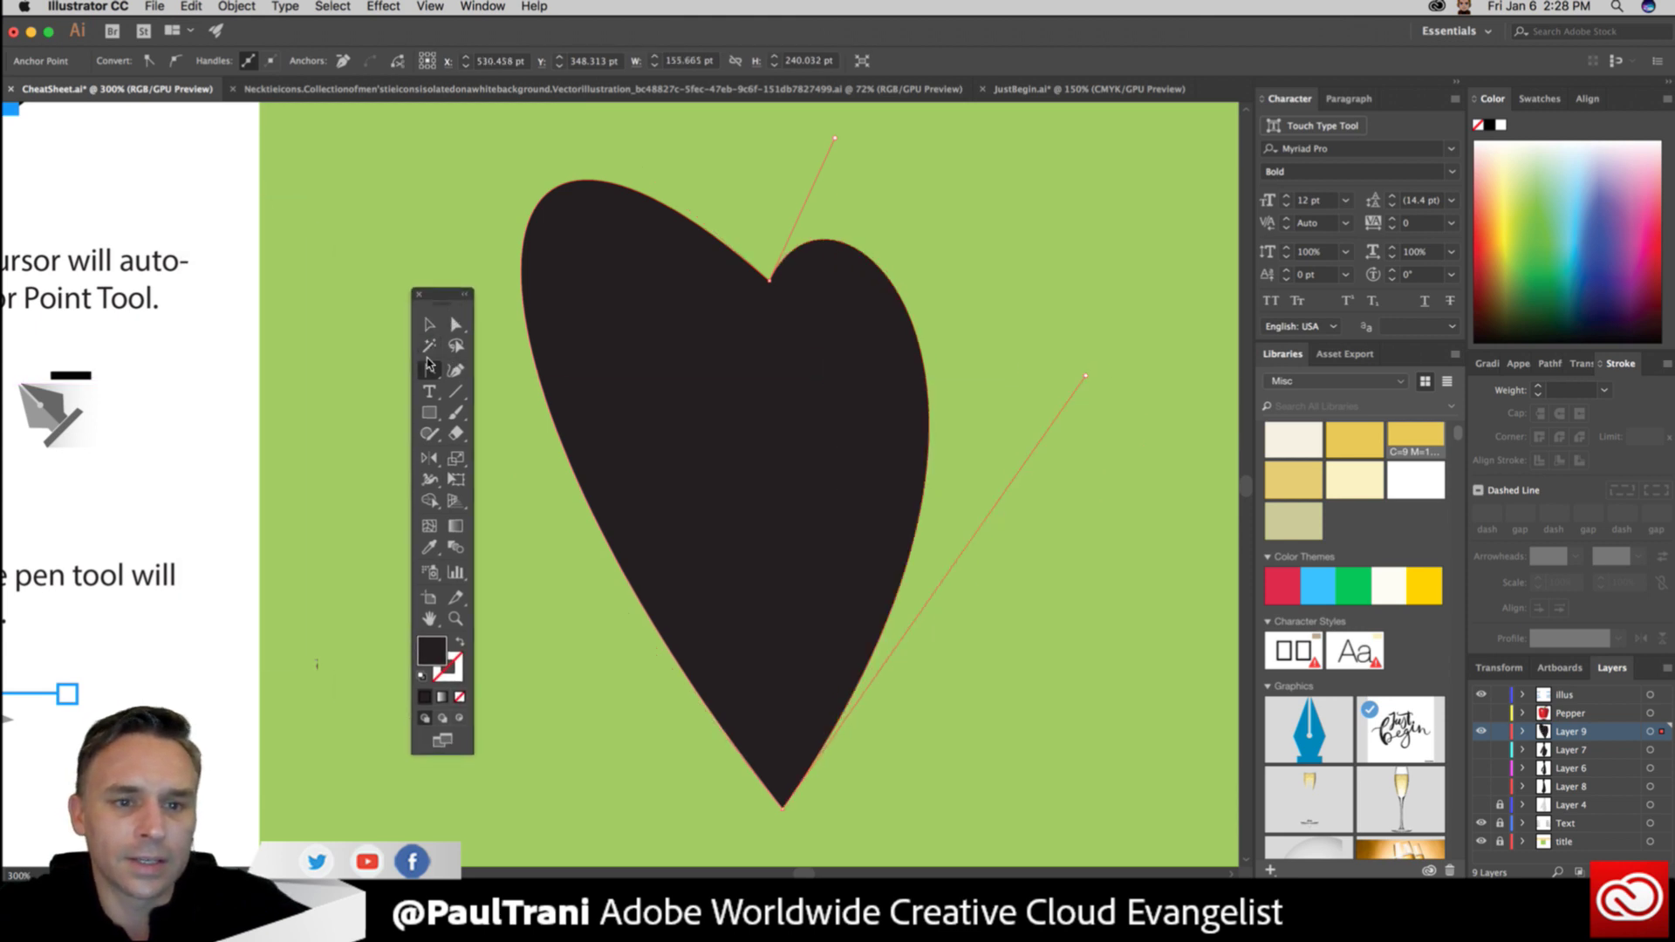
click(428, 370)
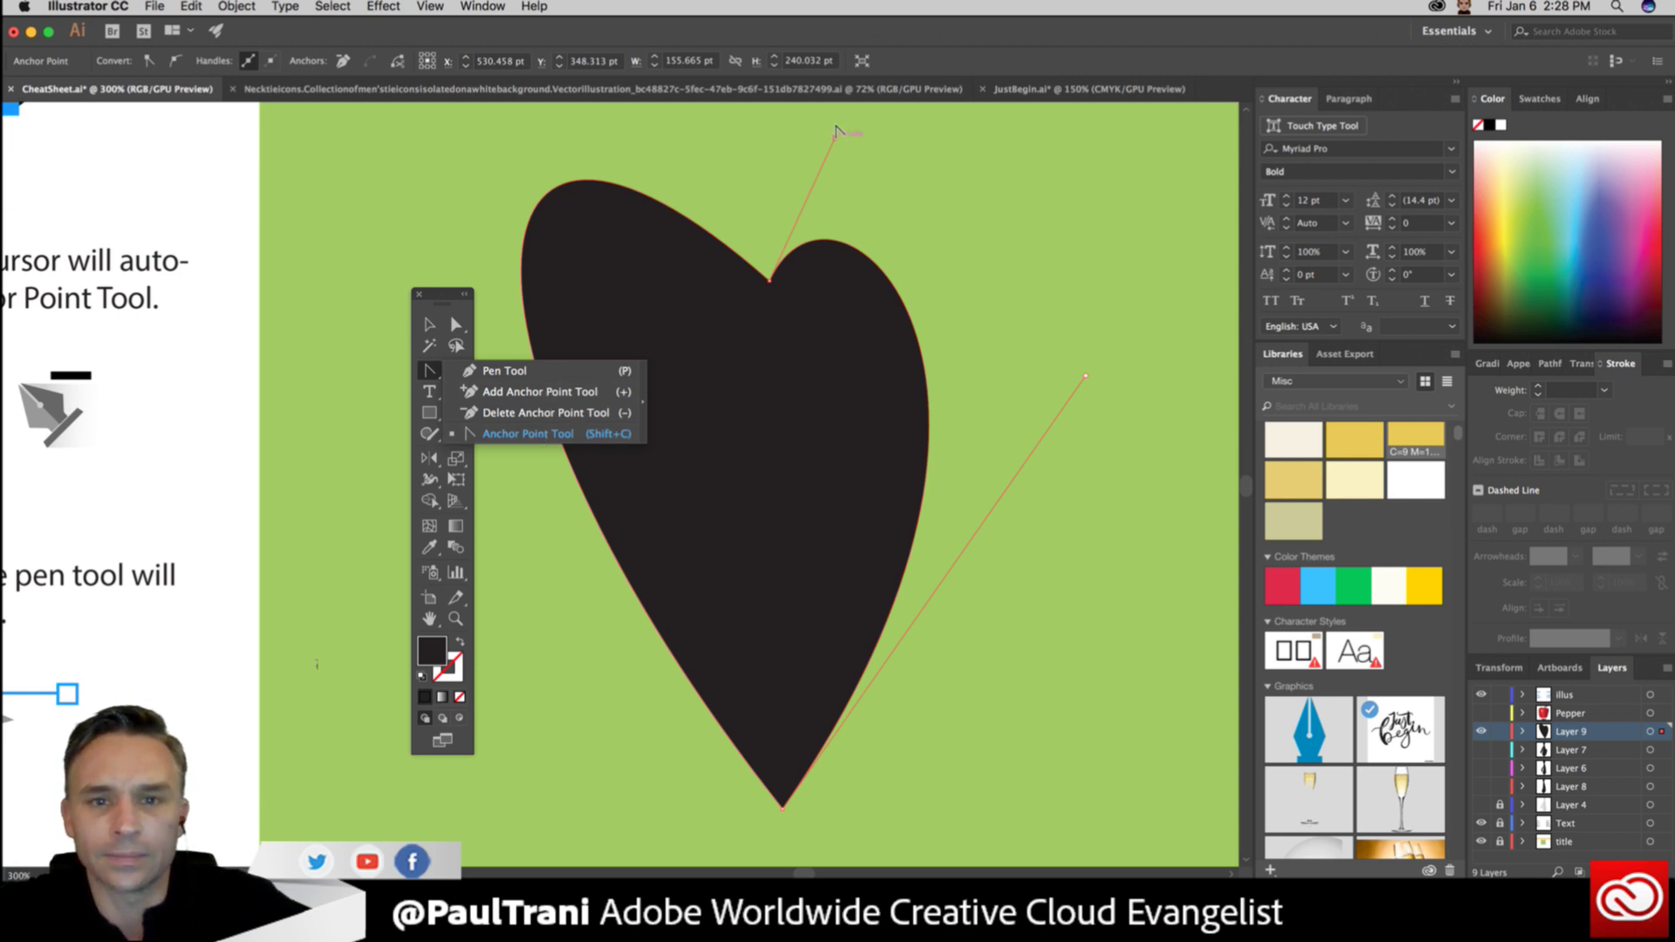
drag(844, 130, 1141, 183)
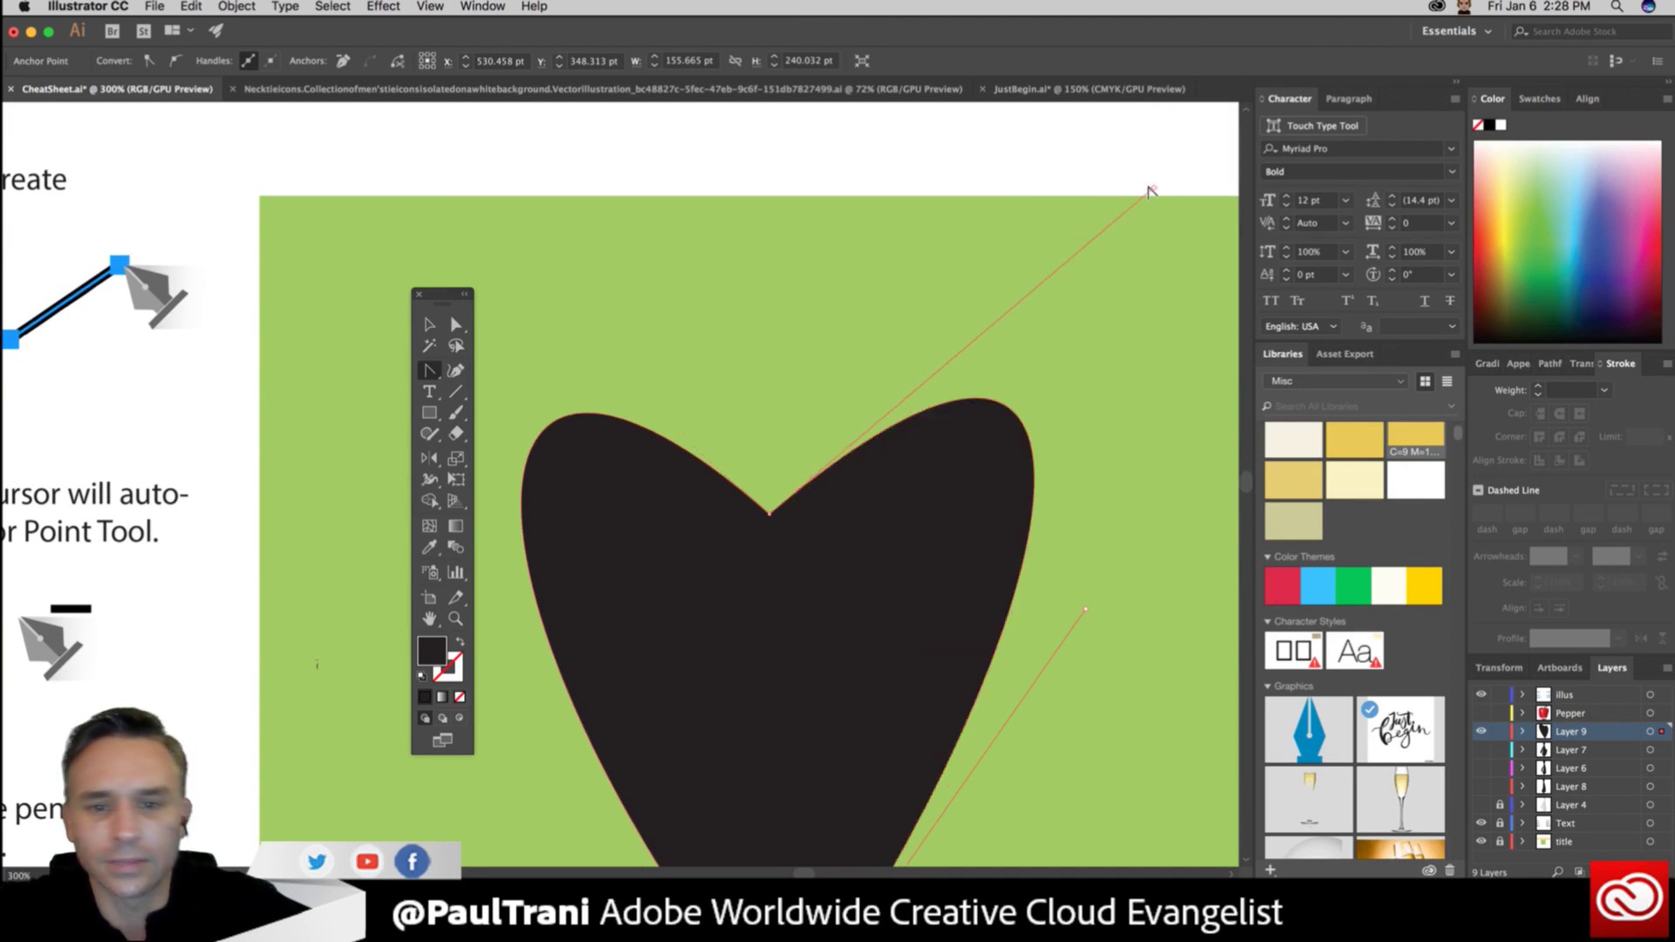
scroll(763, 490, down, 5)
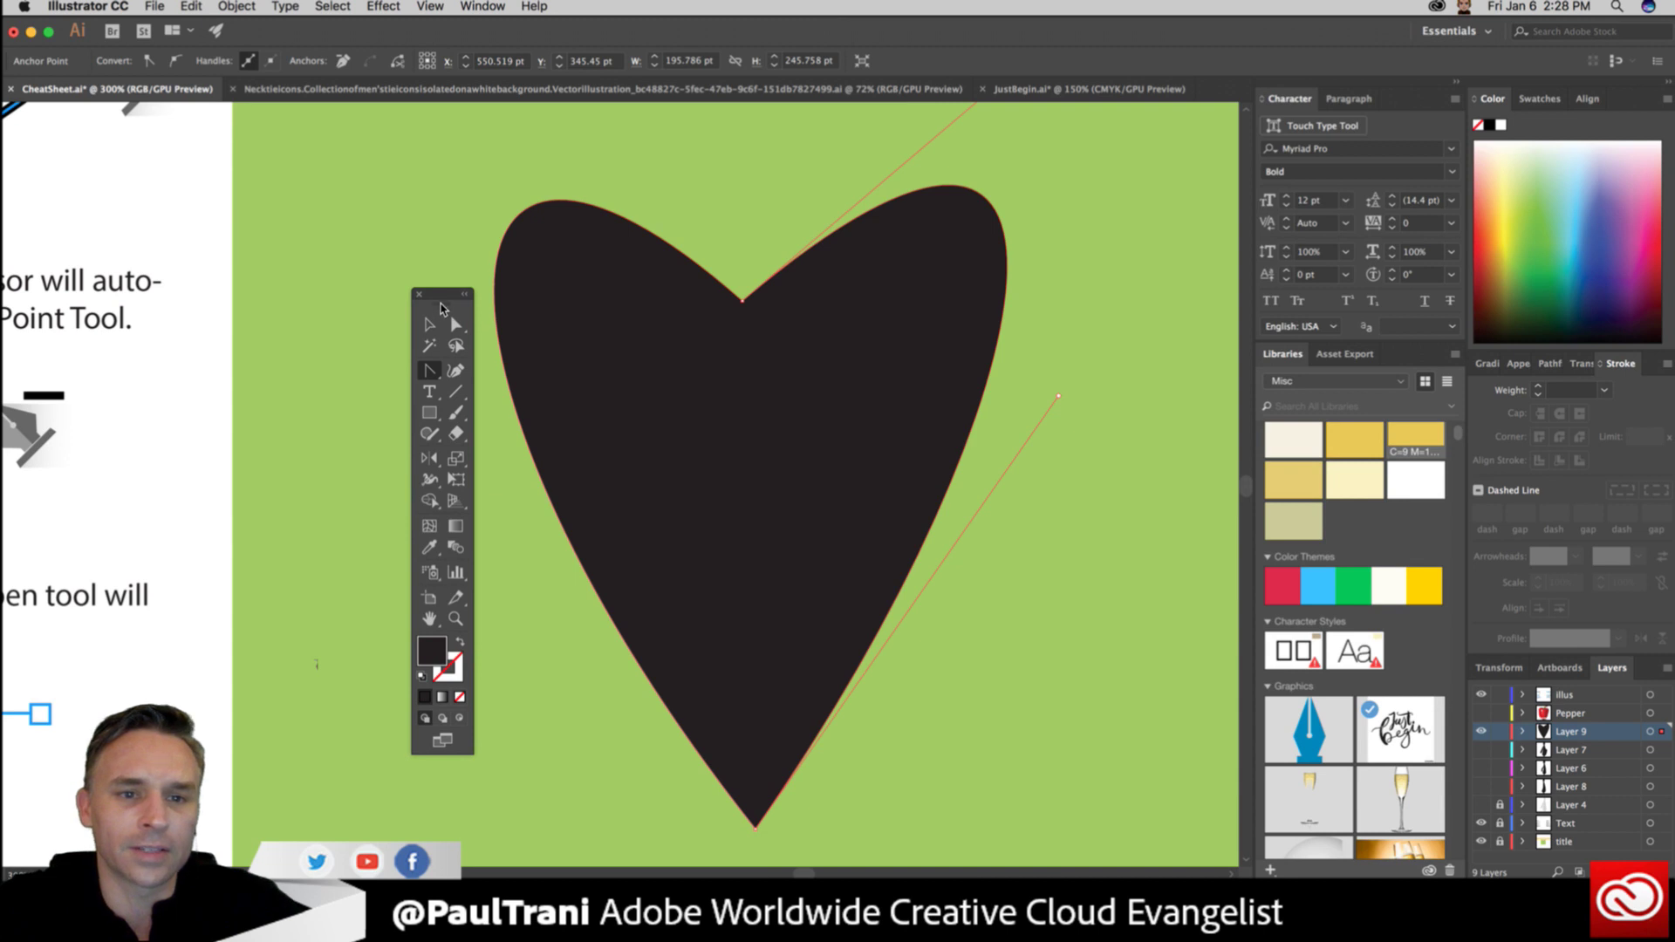
Add an anchor point partway down the heart's left edge with the Pen tool.
drag(459, 304, 306, 207)
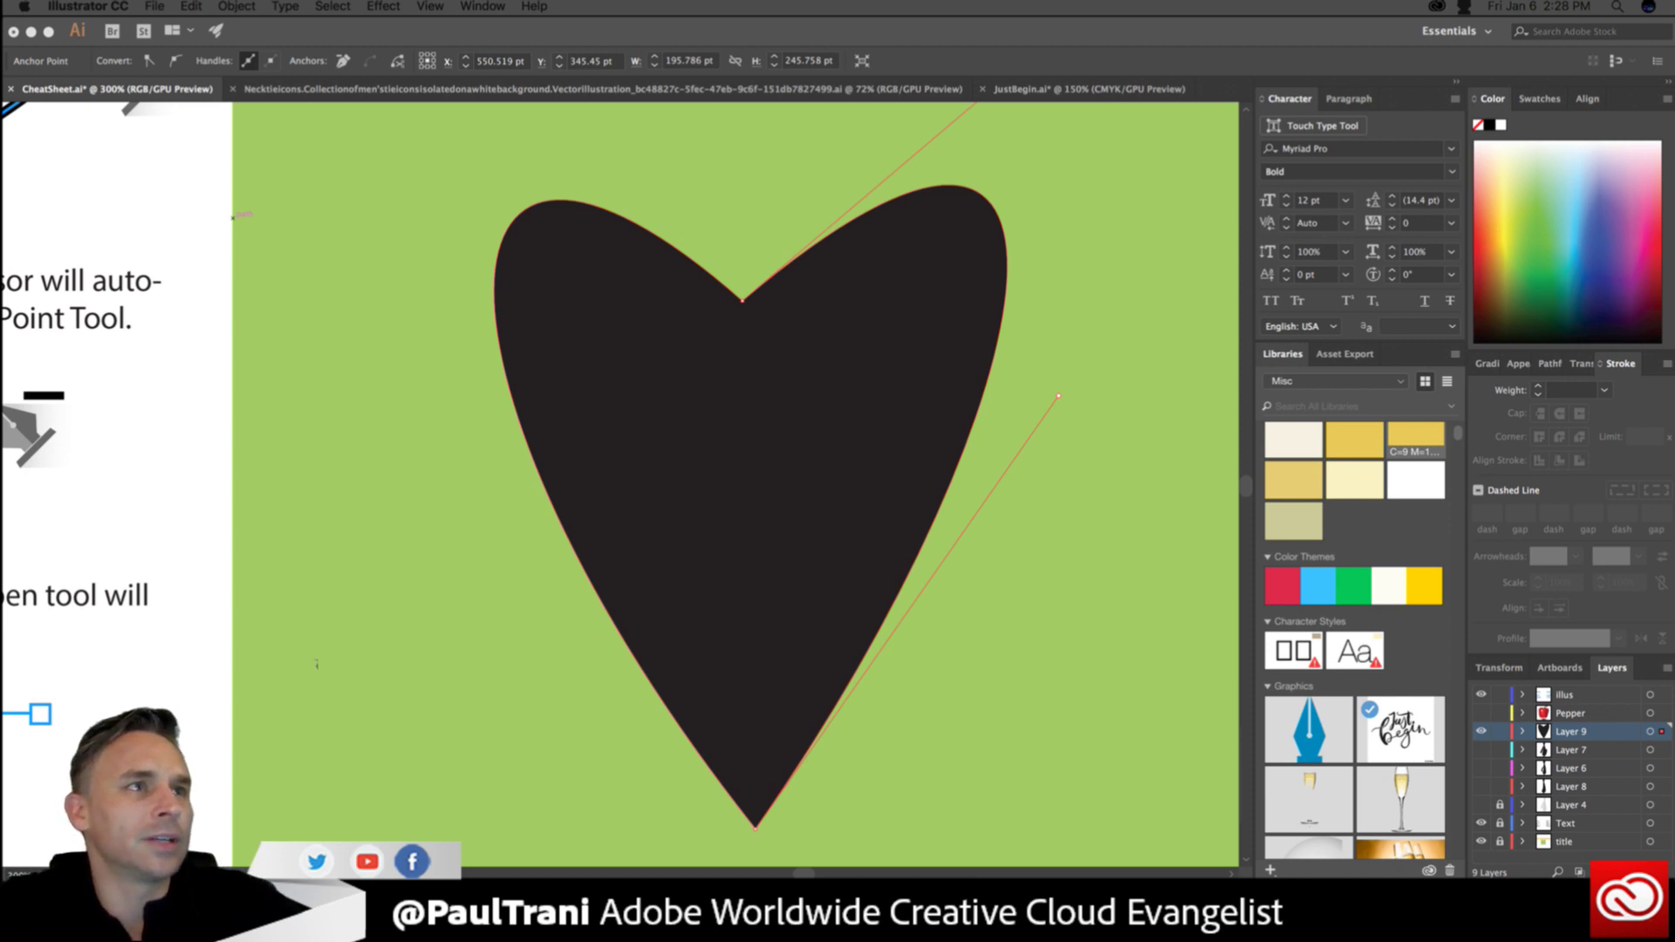
click(638, 417)
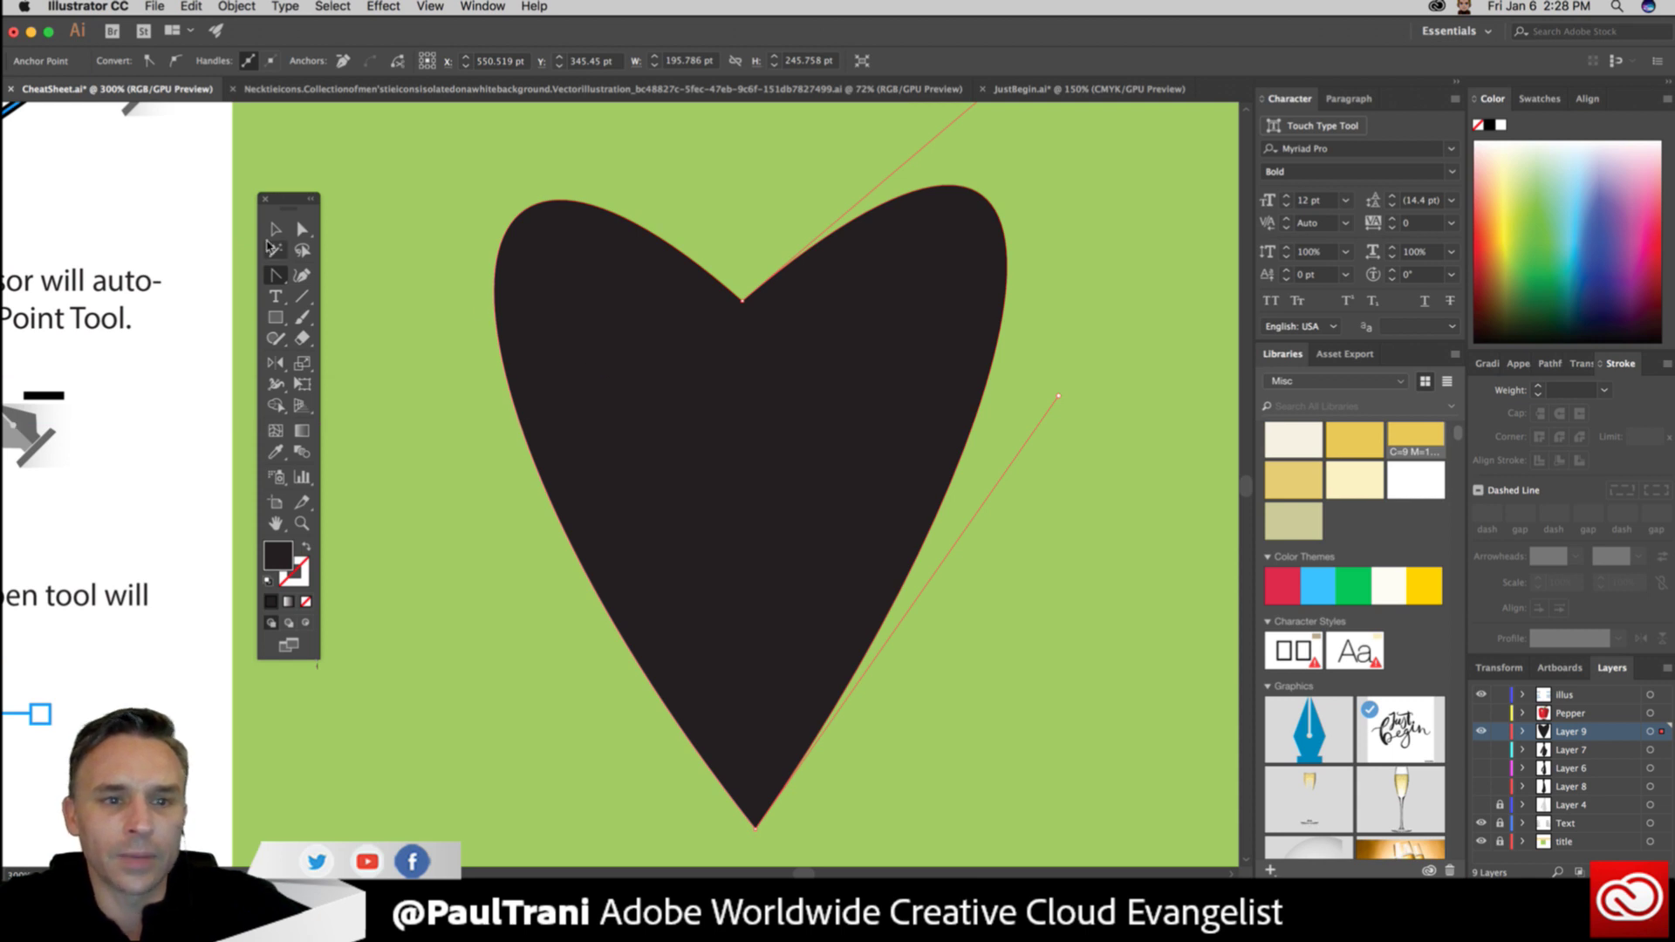
drag(275, 276, 374, 276)
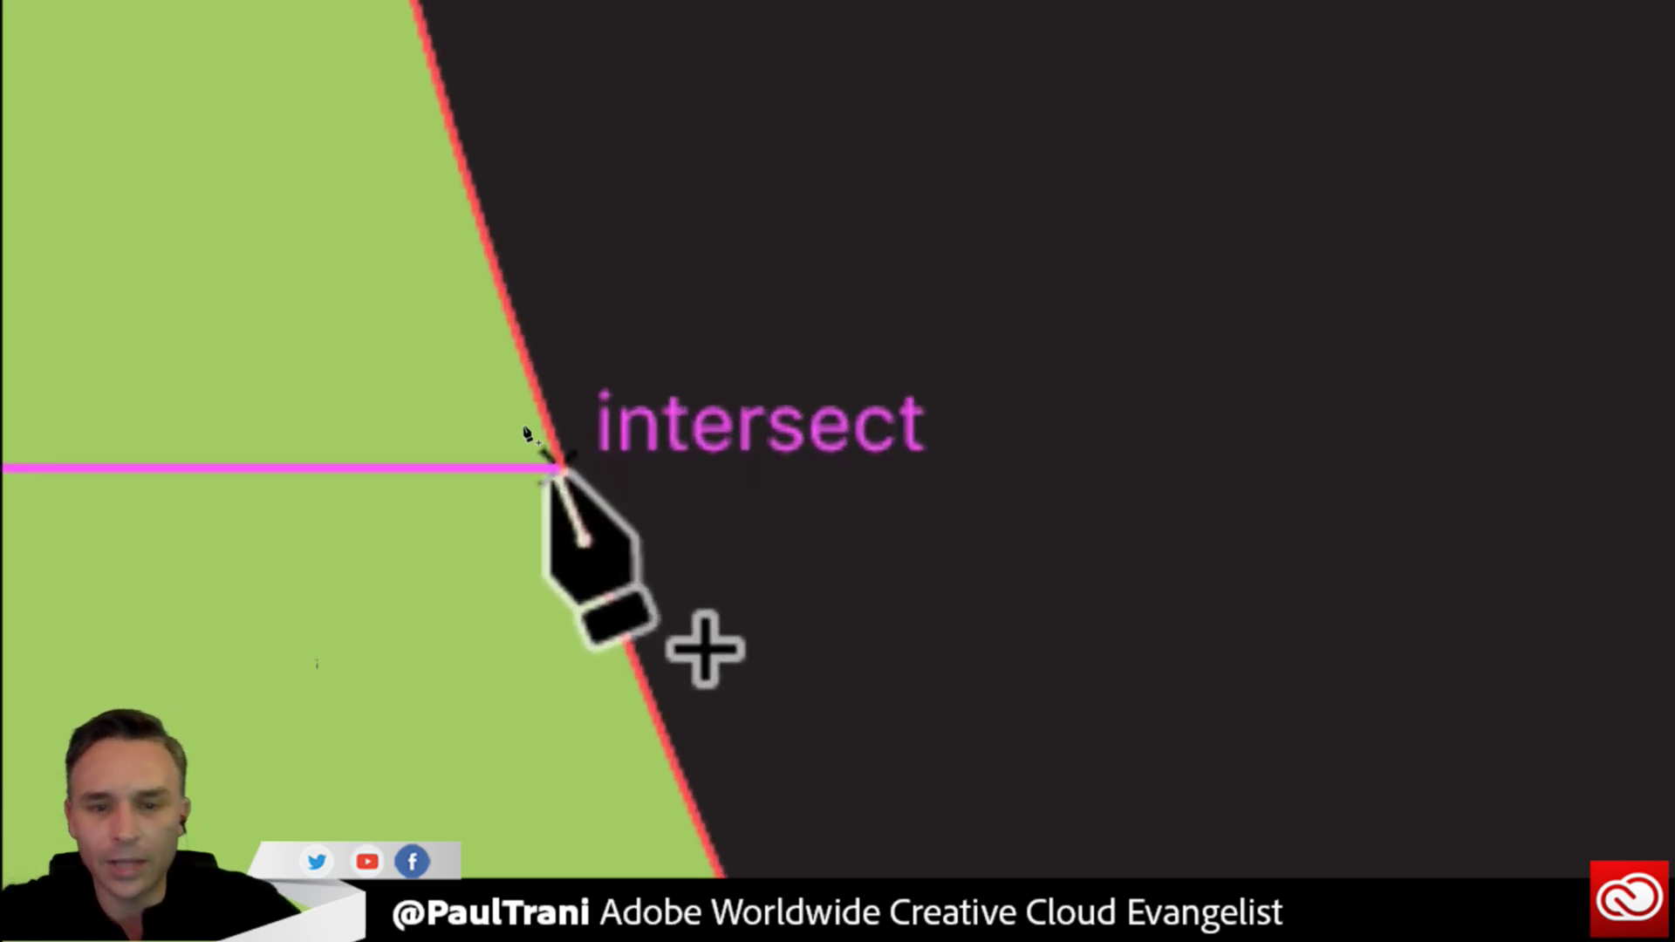
click(561, 469)
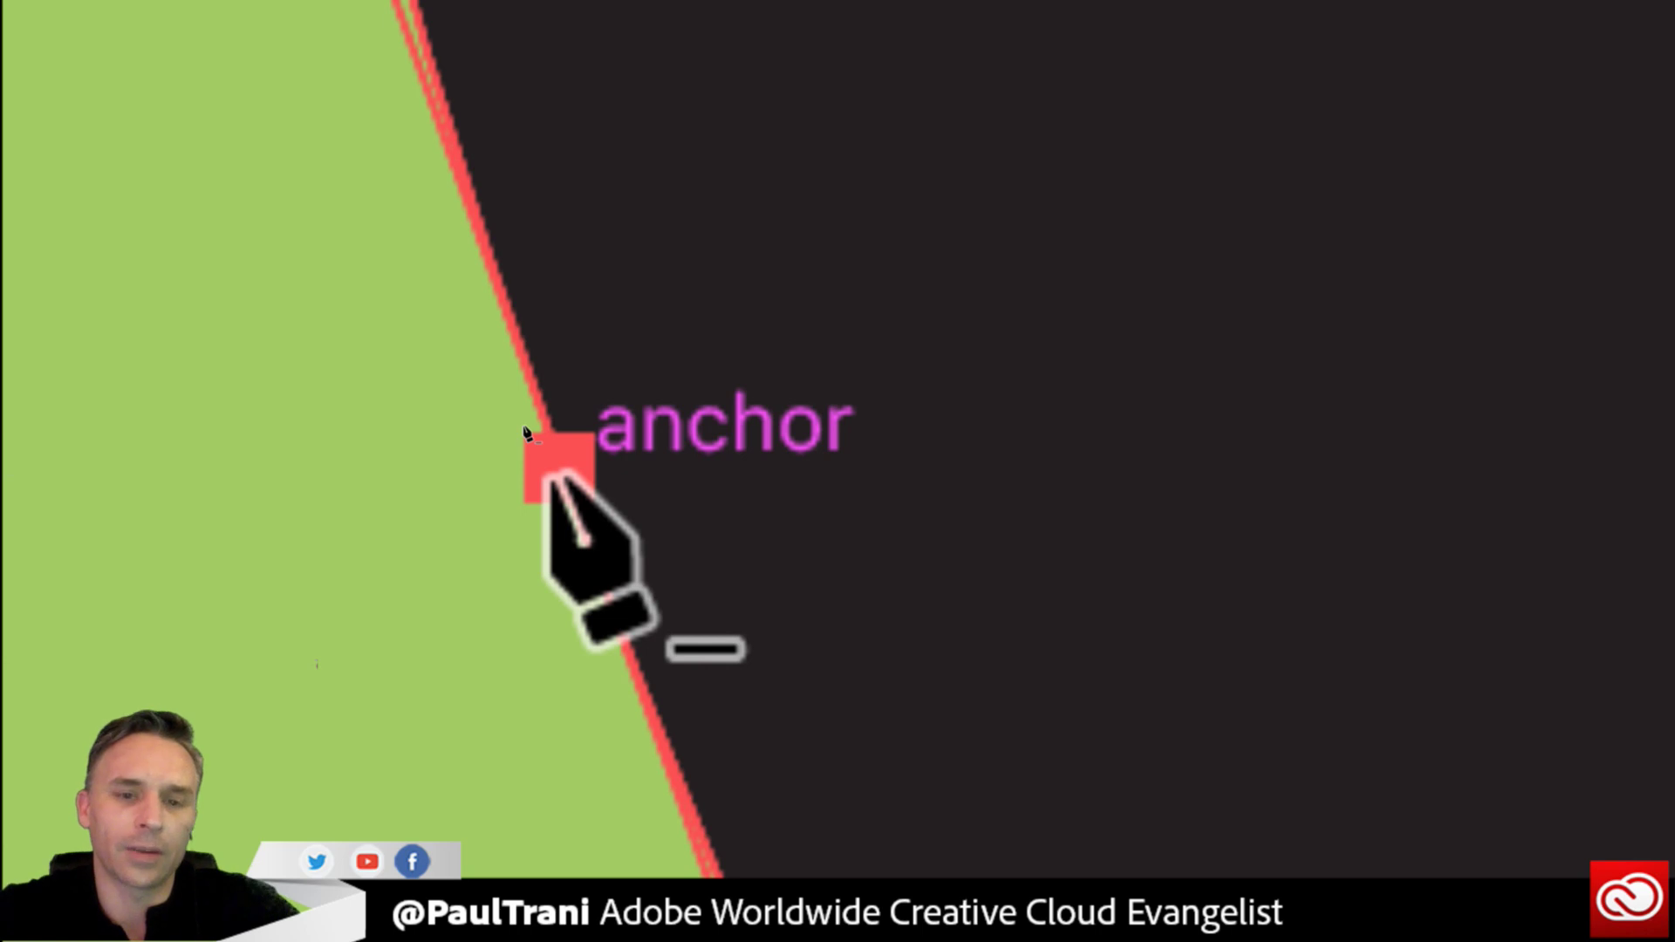
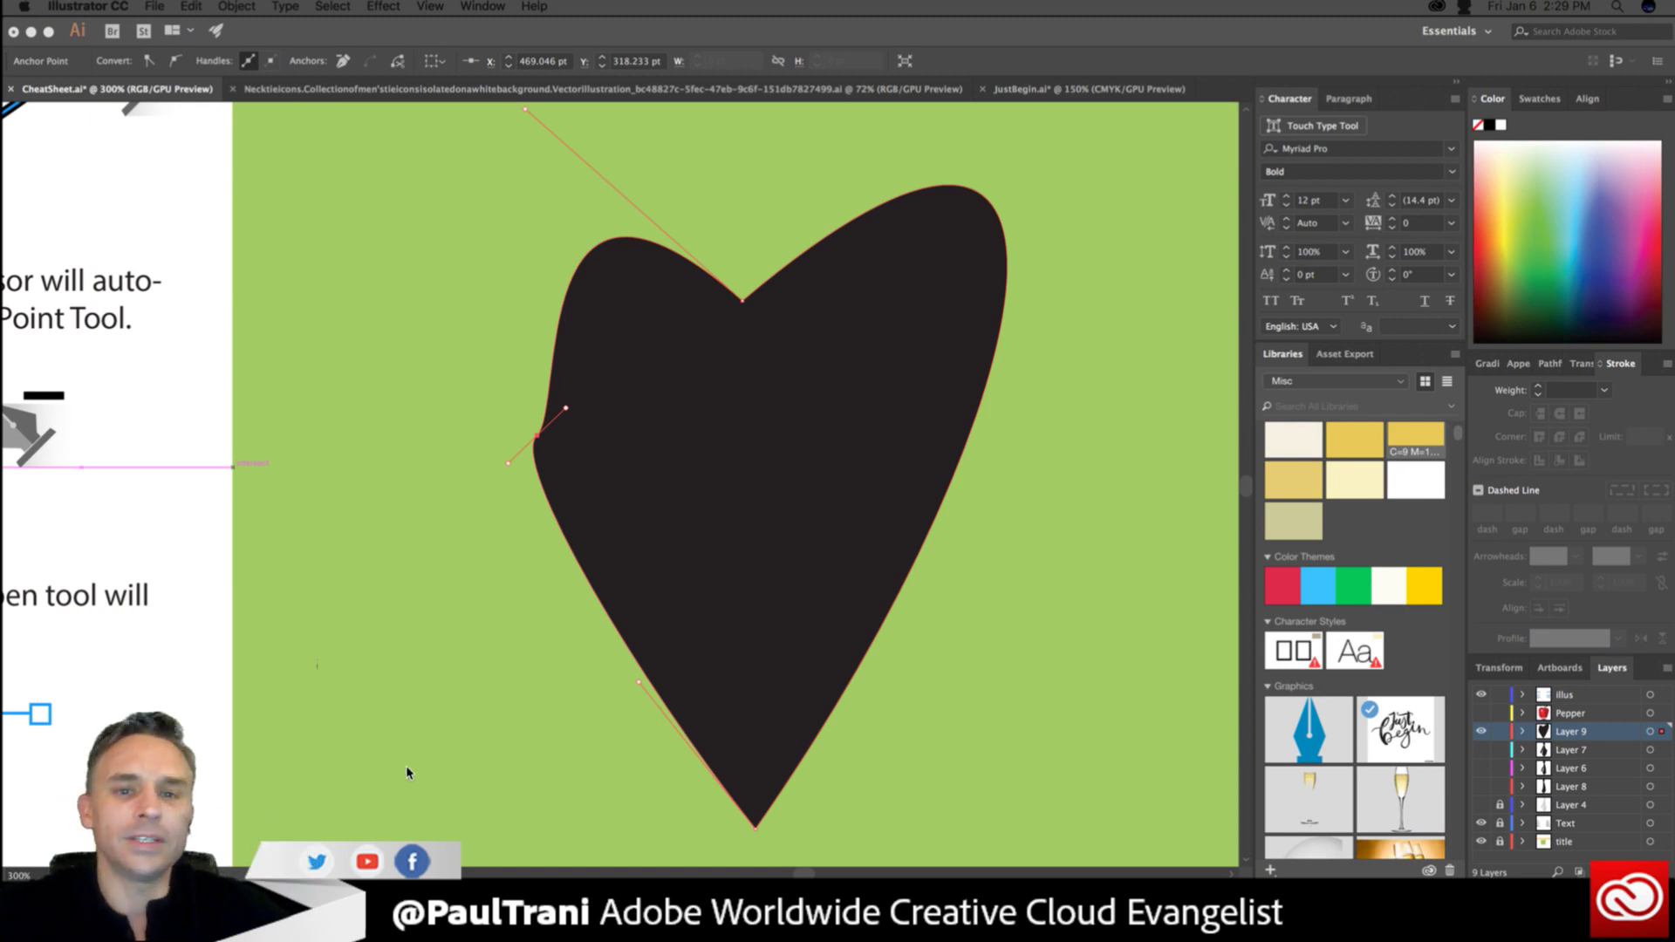
Add a new layer above the heart's layer, and lock and hide the heart's layer.
click(625, 479)
click(277, 231)
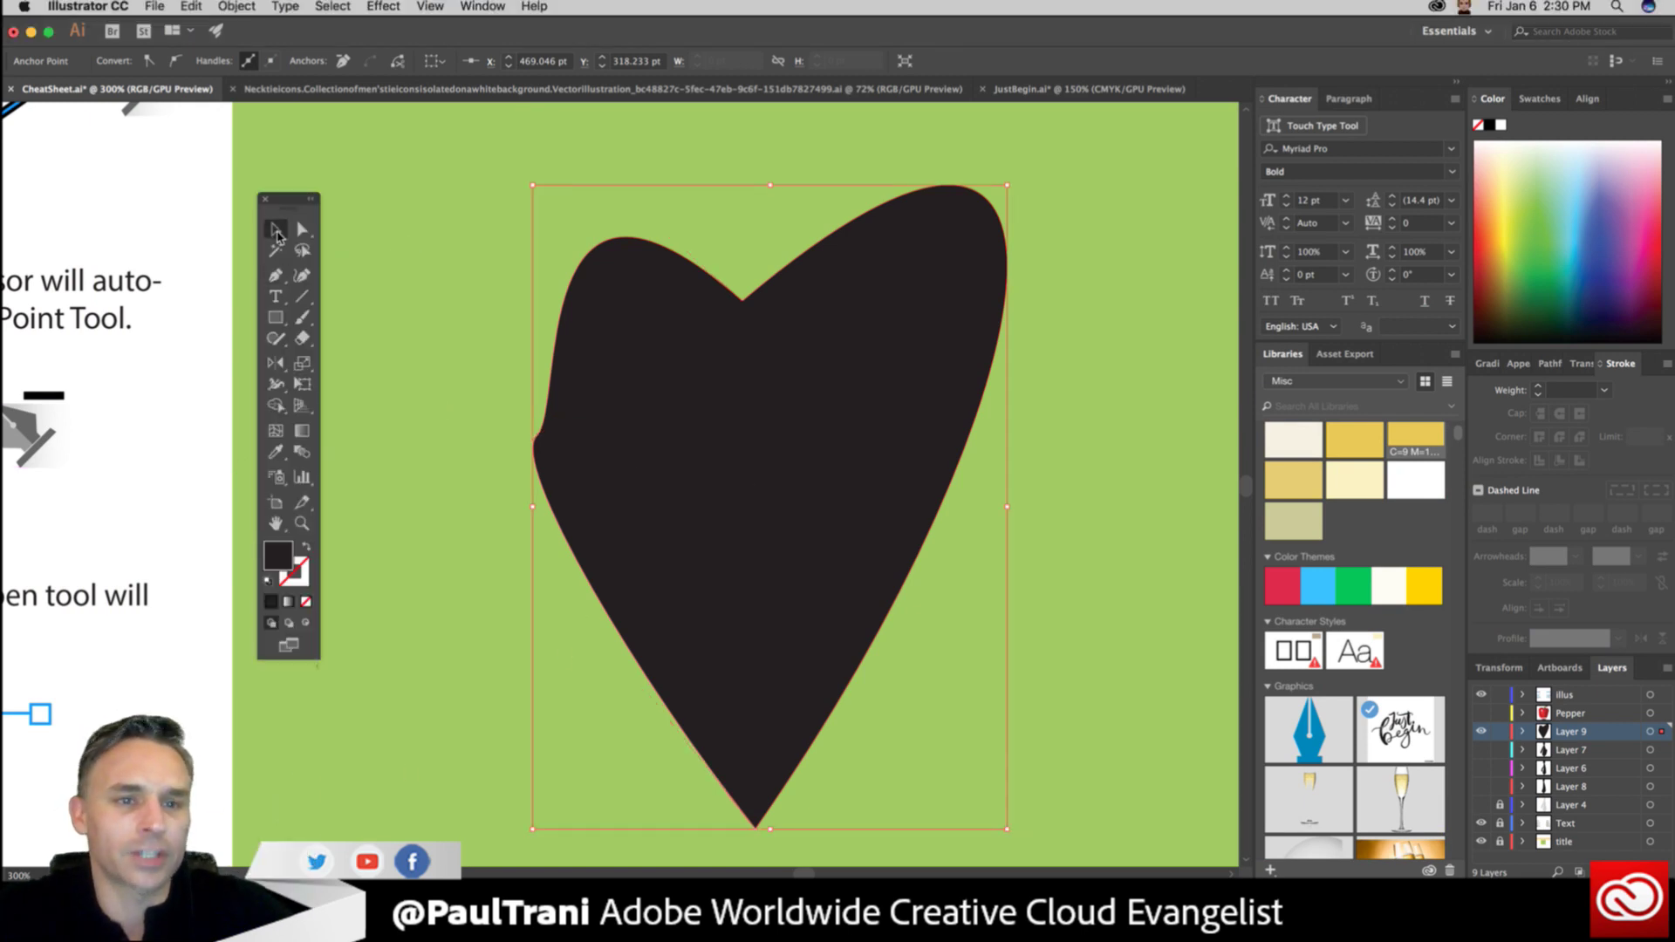
click(708, 558)
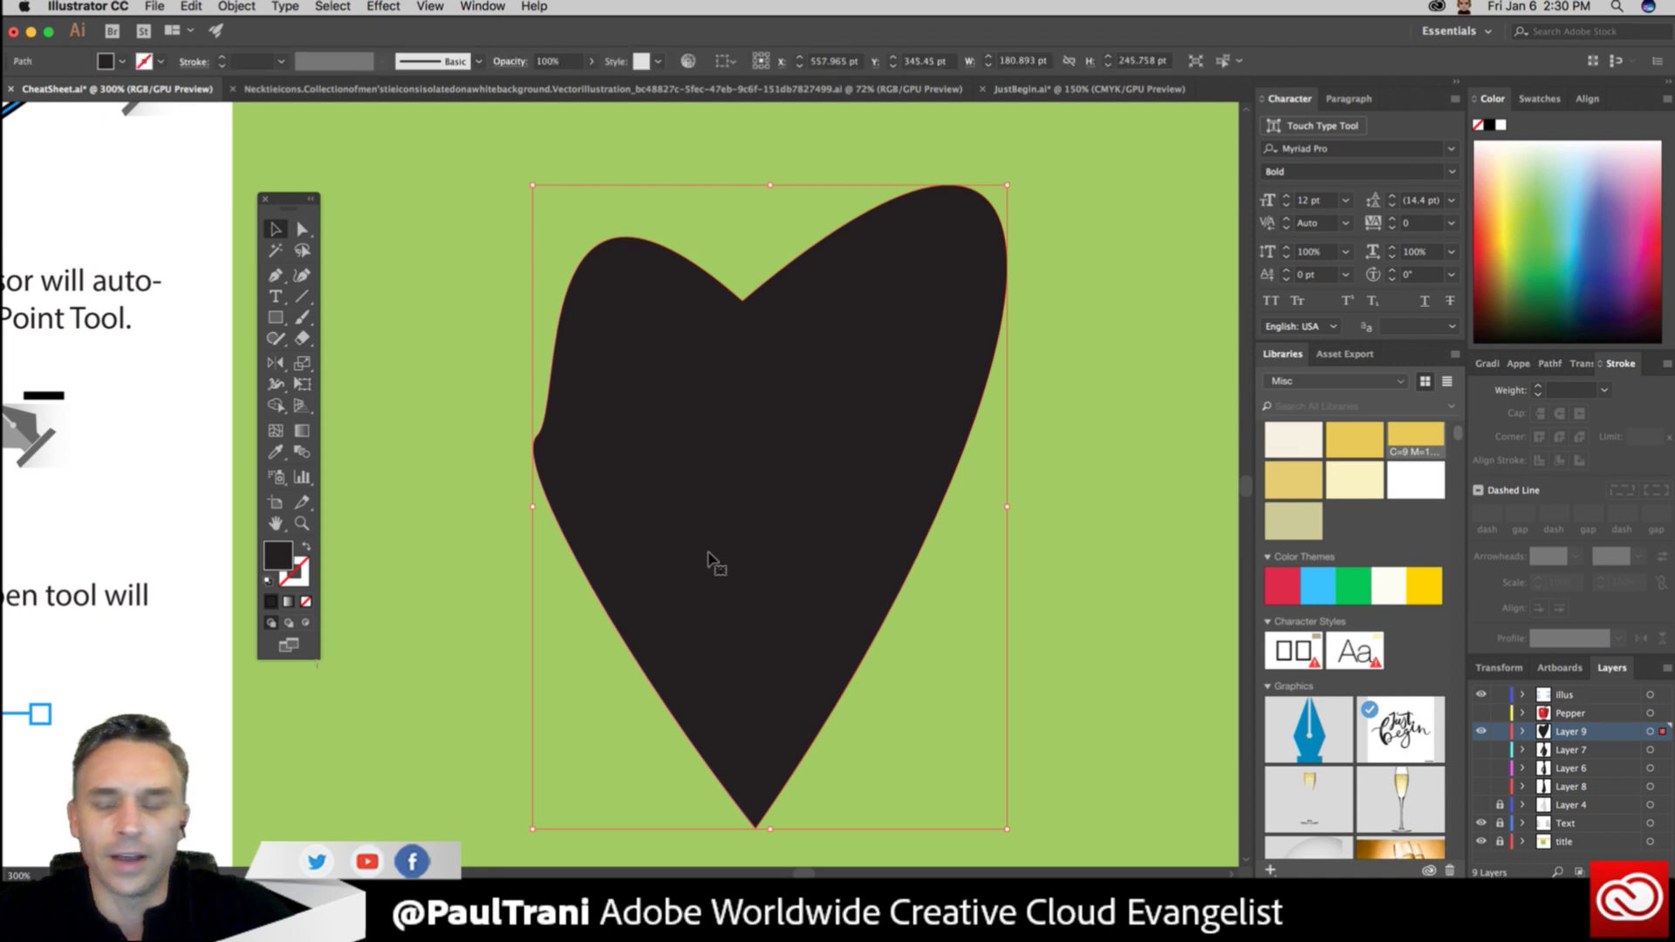
key(super+l)
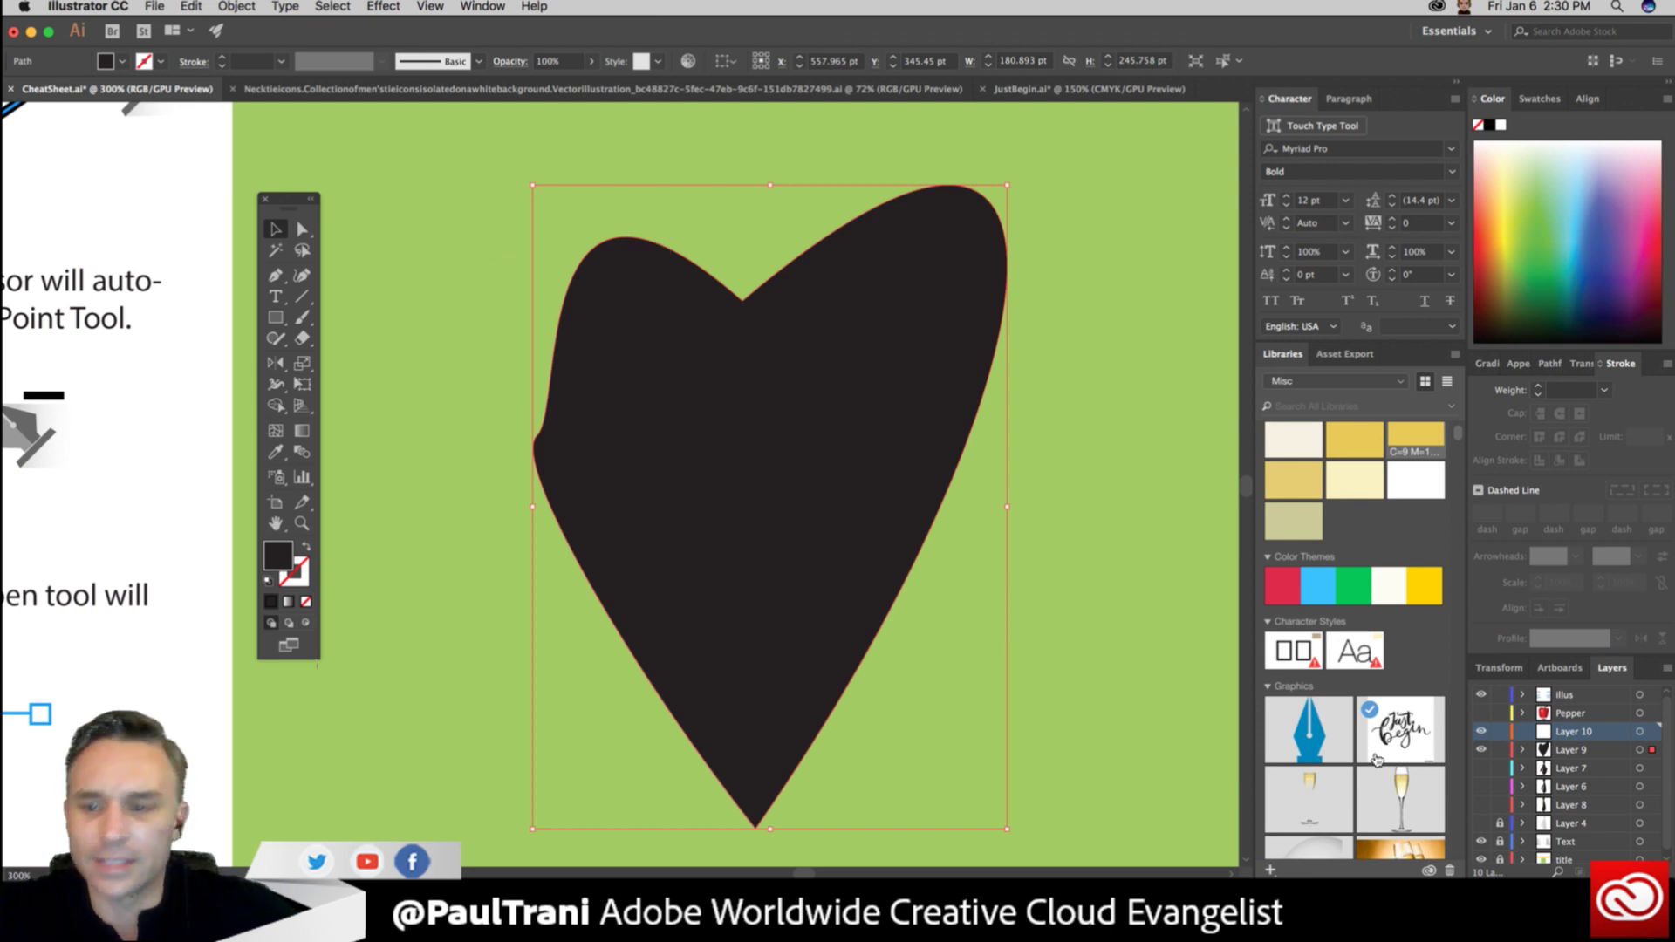
click(1481, 749)
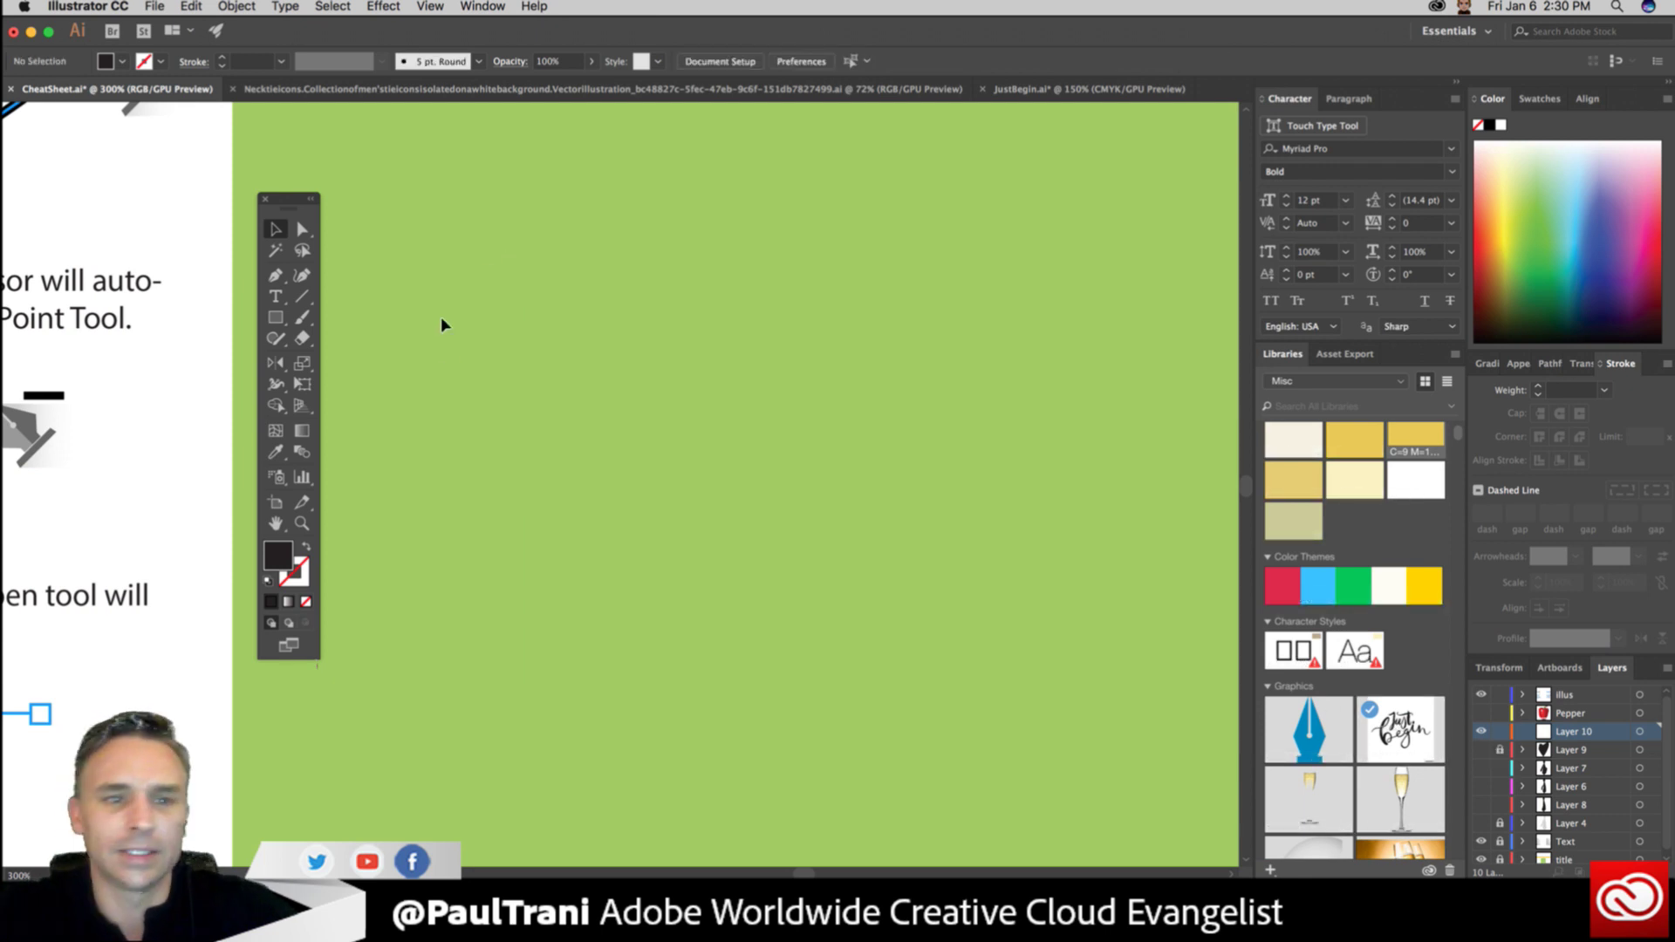
Draw an open three-anchor arch with the Pen tool, swapping fill and stroke to get a black outline without fill.
click(275, 277)
click(526, 462)
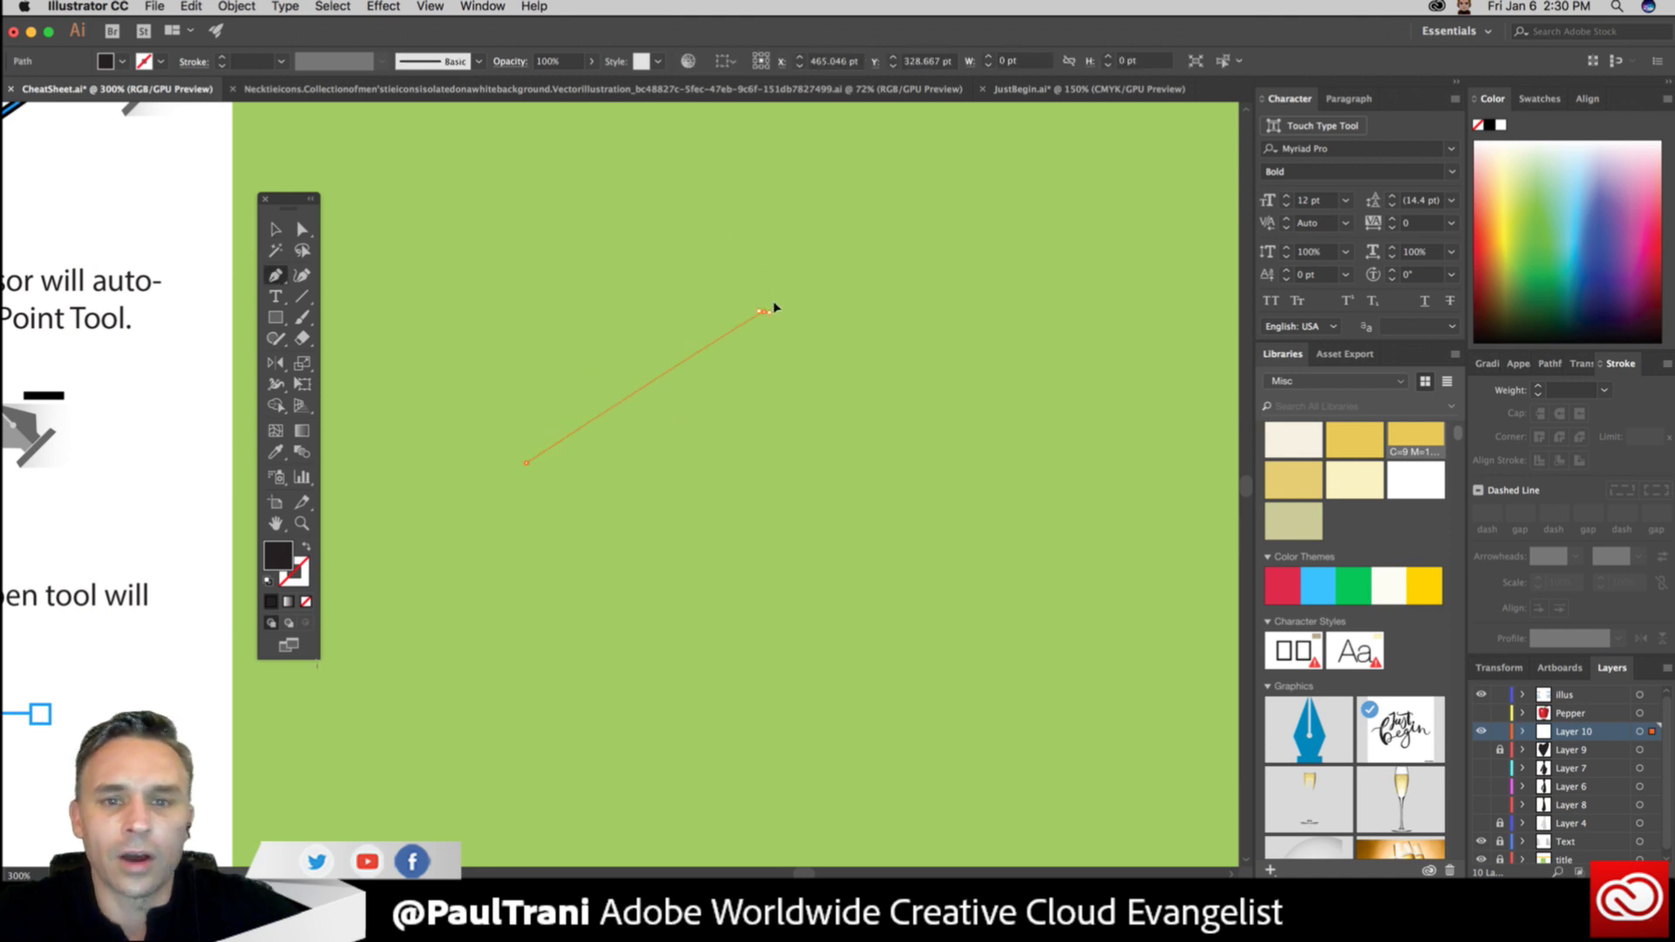
drag(888, 413, 887, 415)
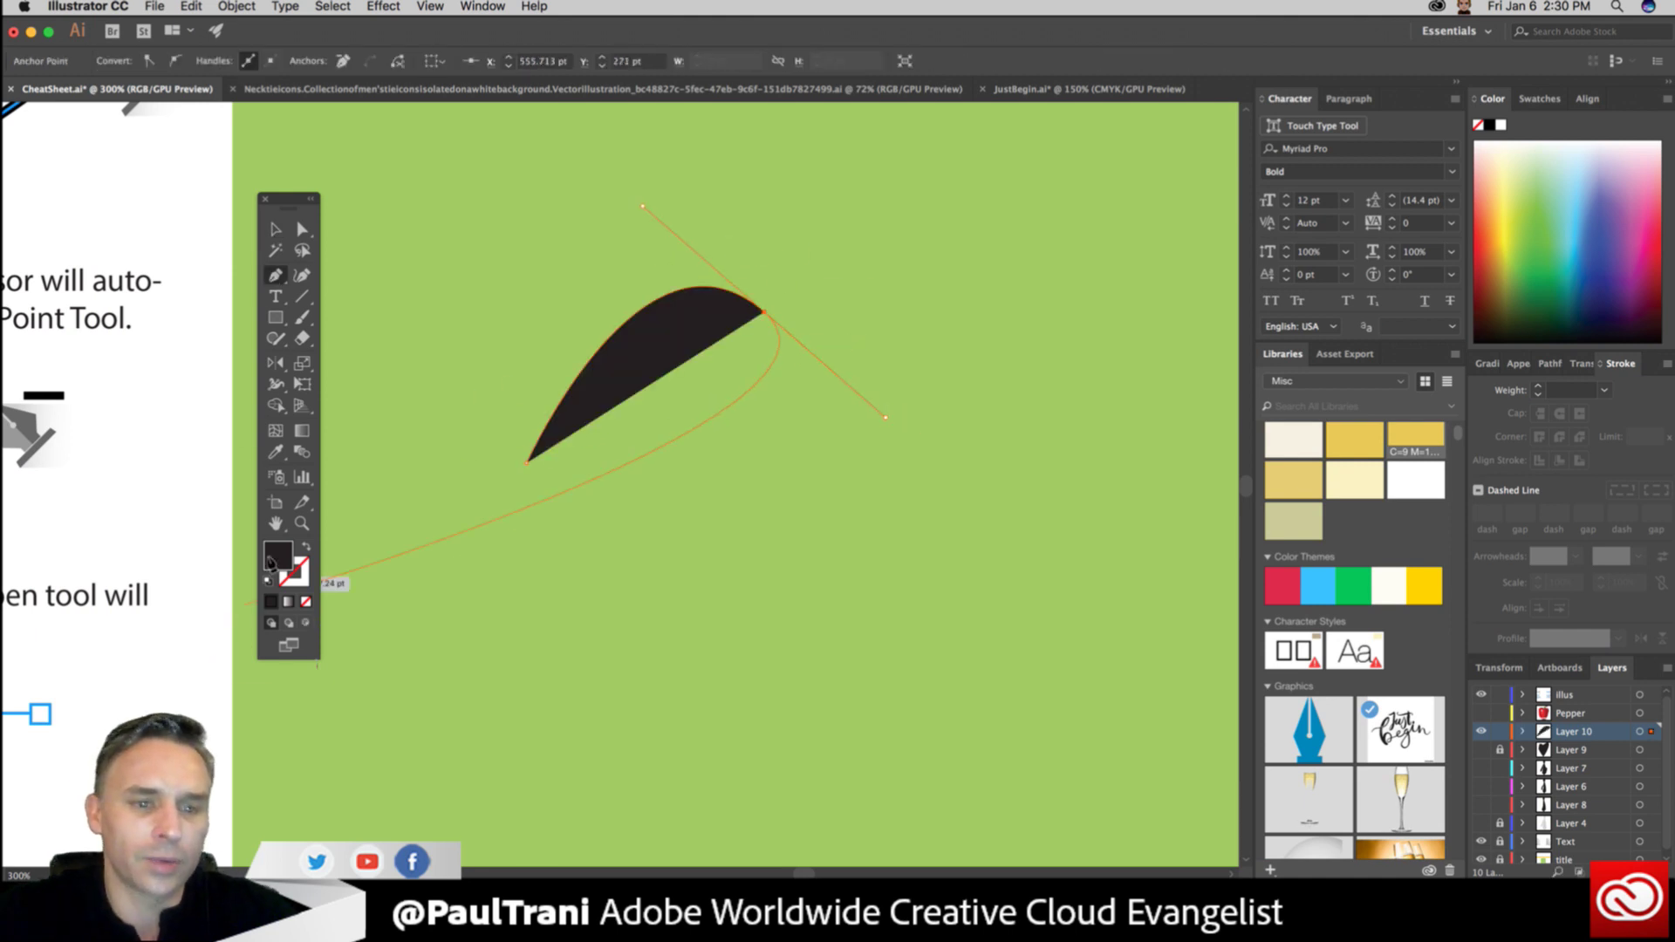
click(304, 543)
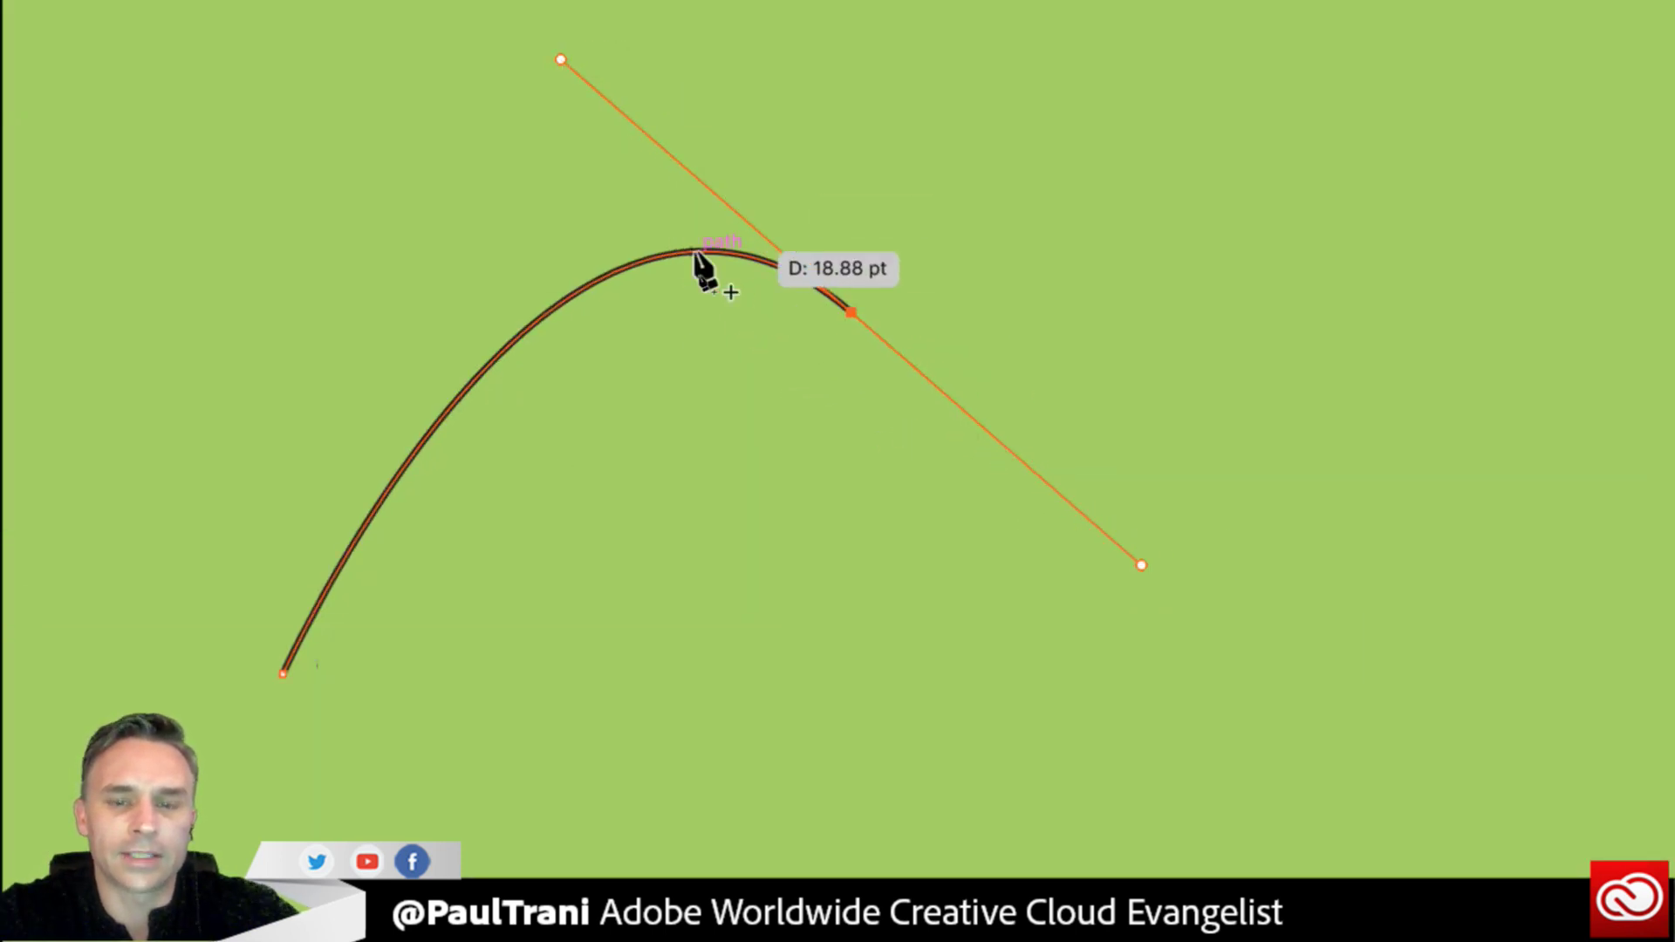
click(997, 796)
drag(1436, 448, 1544, 351)
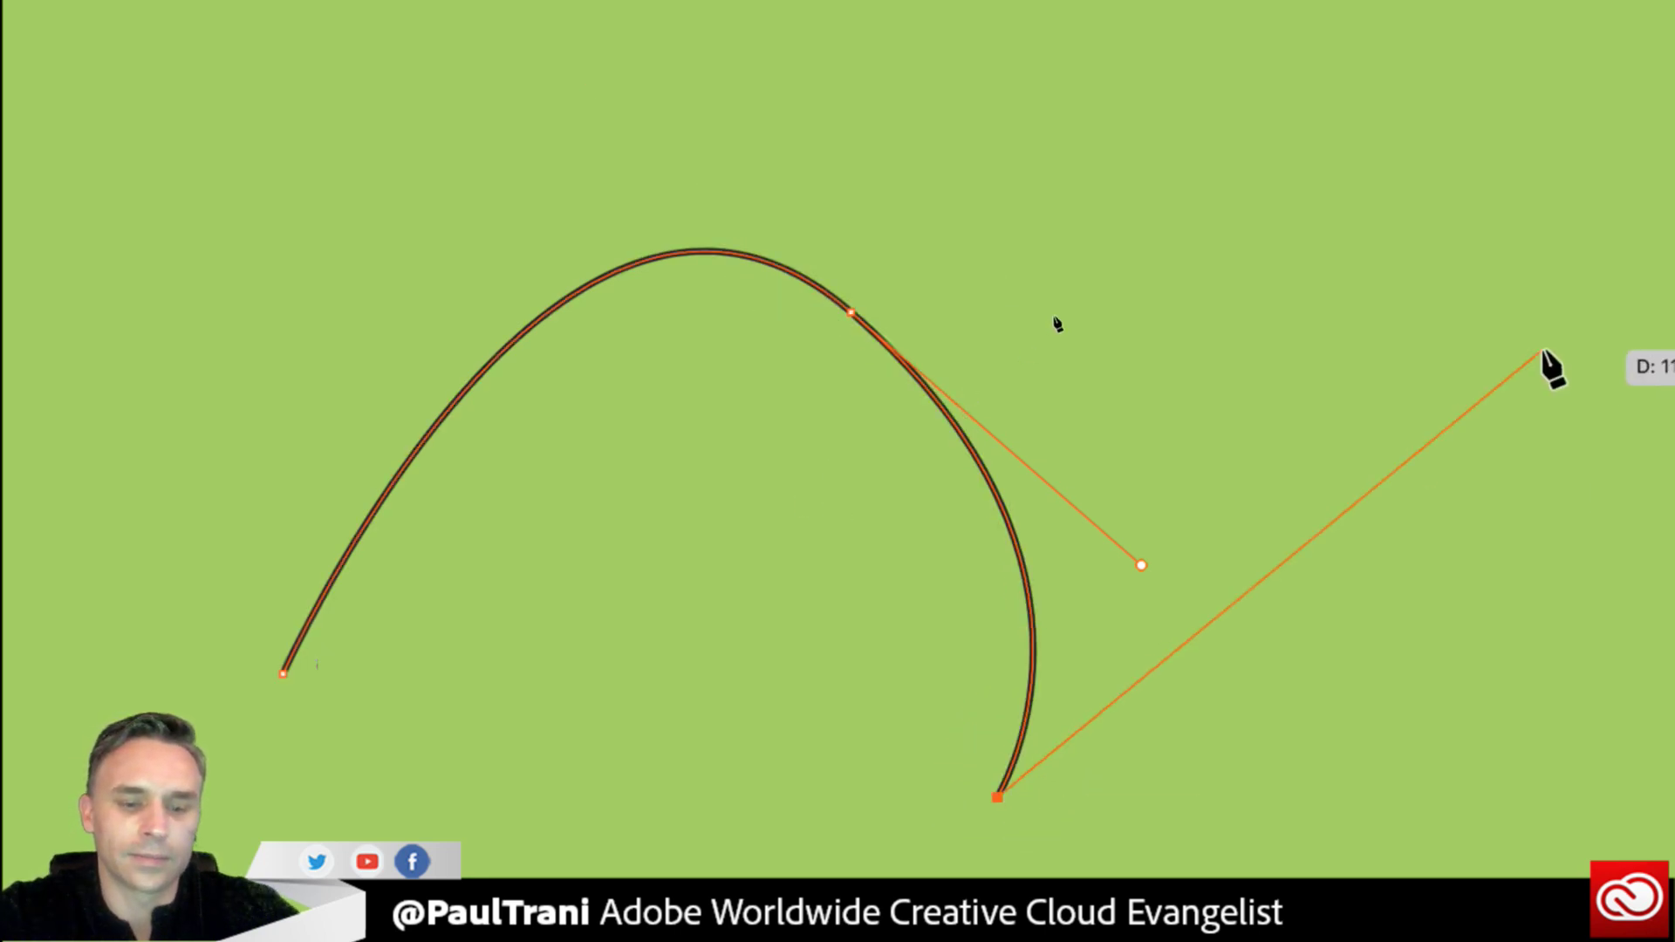
Select the arch's middle anchor and reshape the curve by tilting its handles flatter and shortening the right one.
key(a)
click(851, 311)
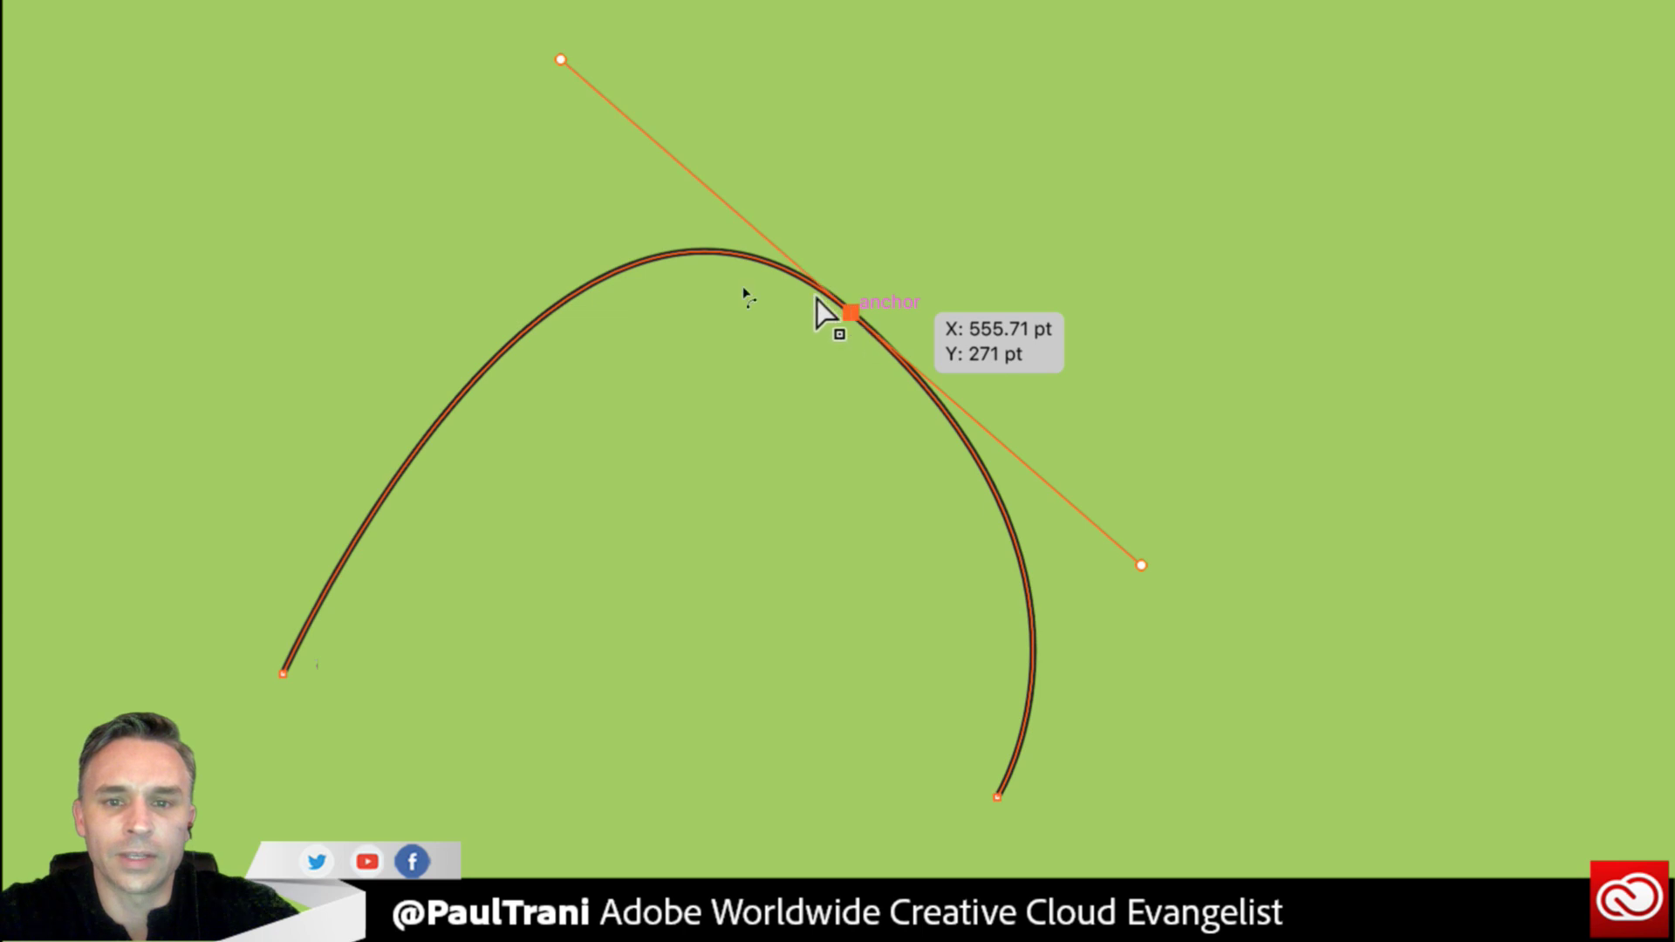
drag(560, 59, 564, 193)
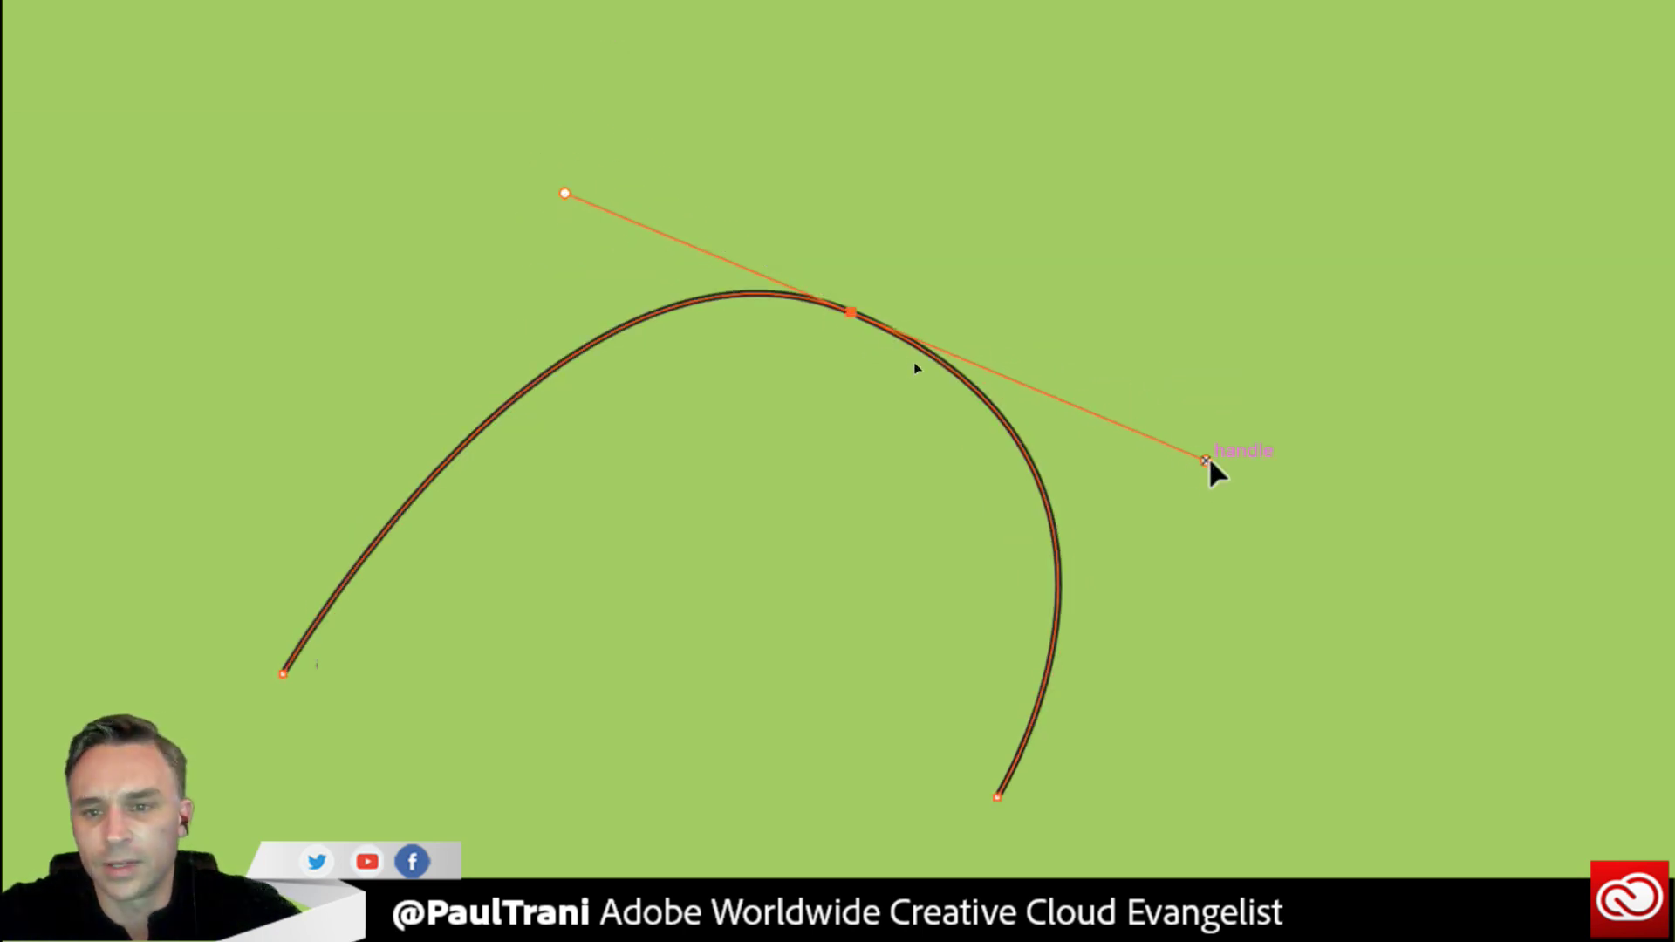
drag(1199, 454, 1156, 413)
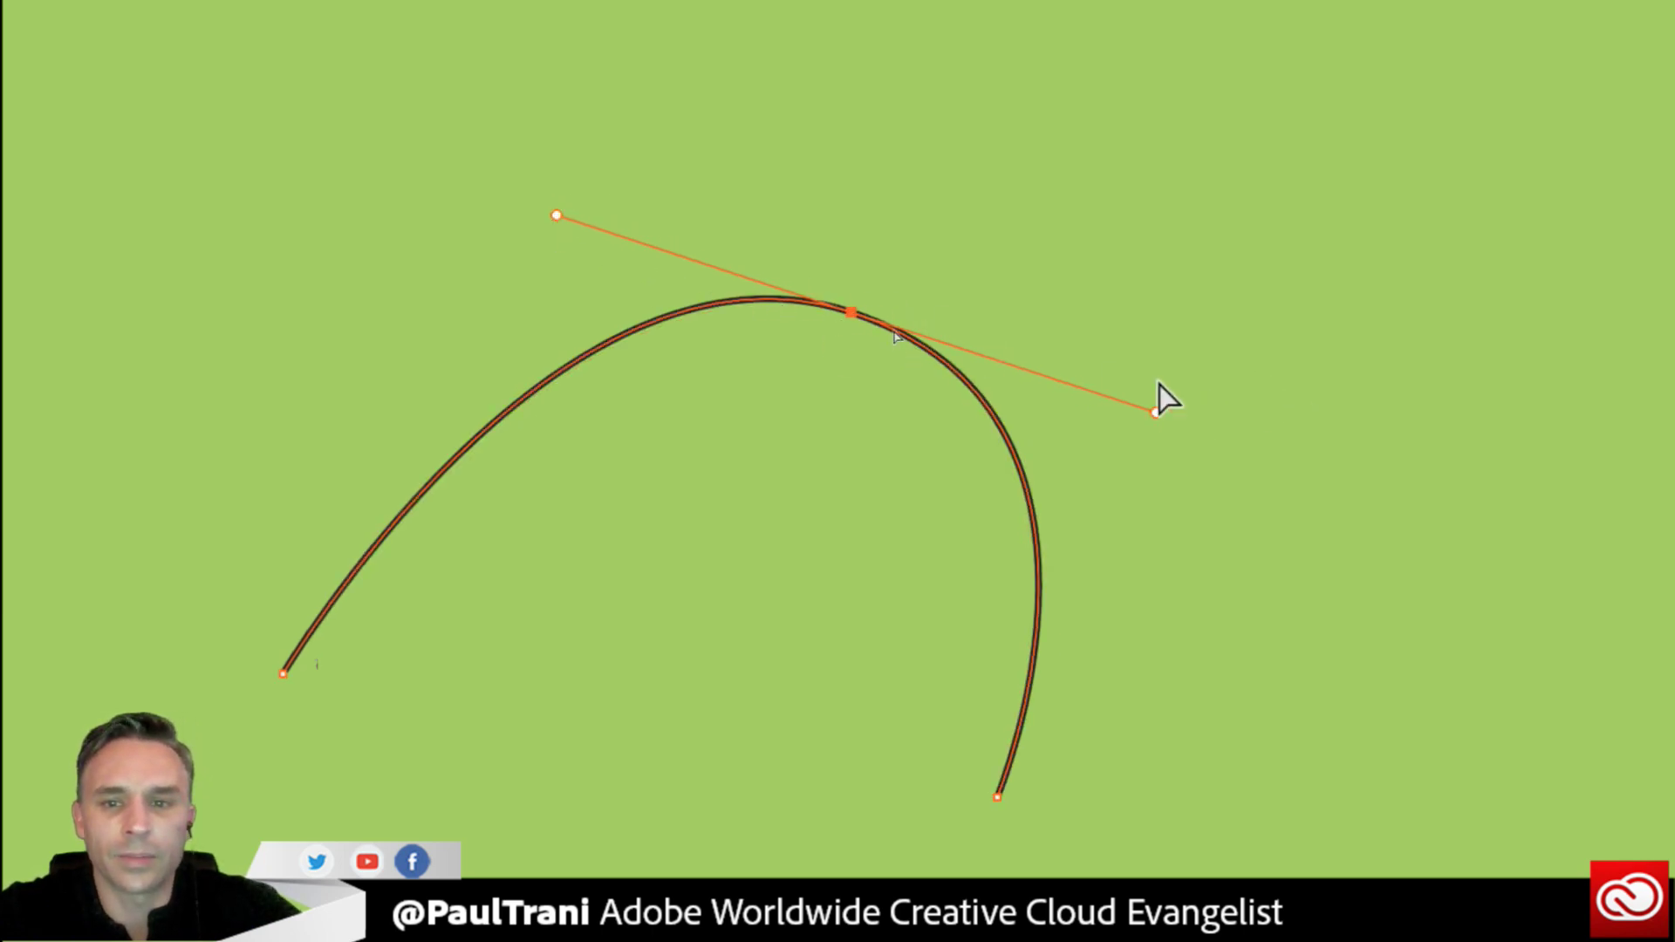
drag(1157, 413, 1091, 412)
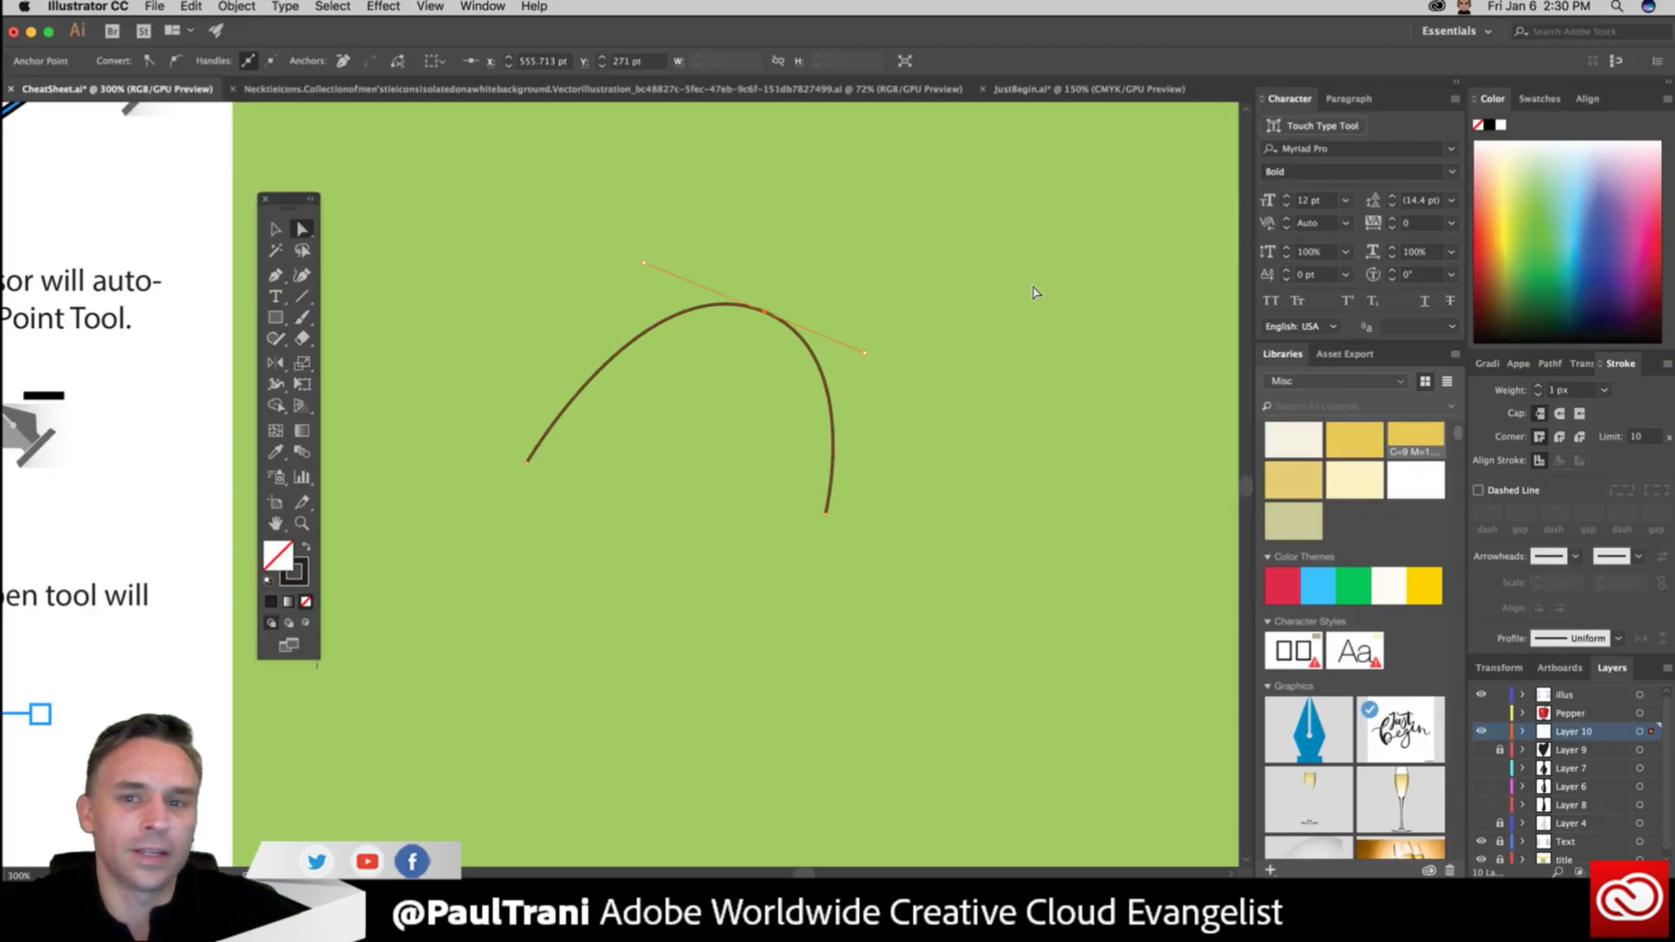
Switch to Photoshop and select the Background layer of Pen.psd.
key(super+Tab)
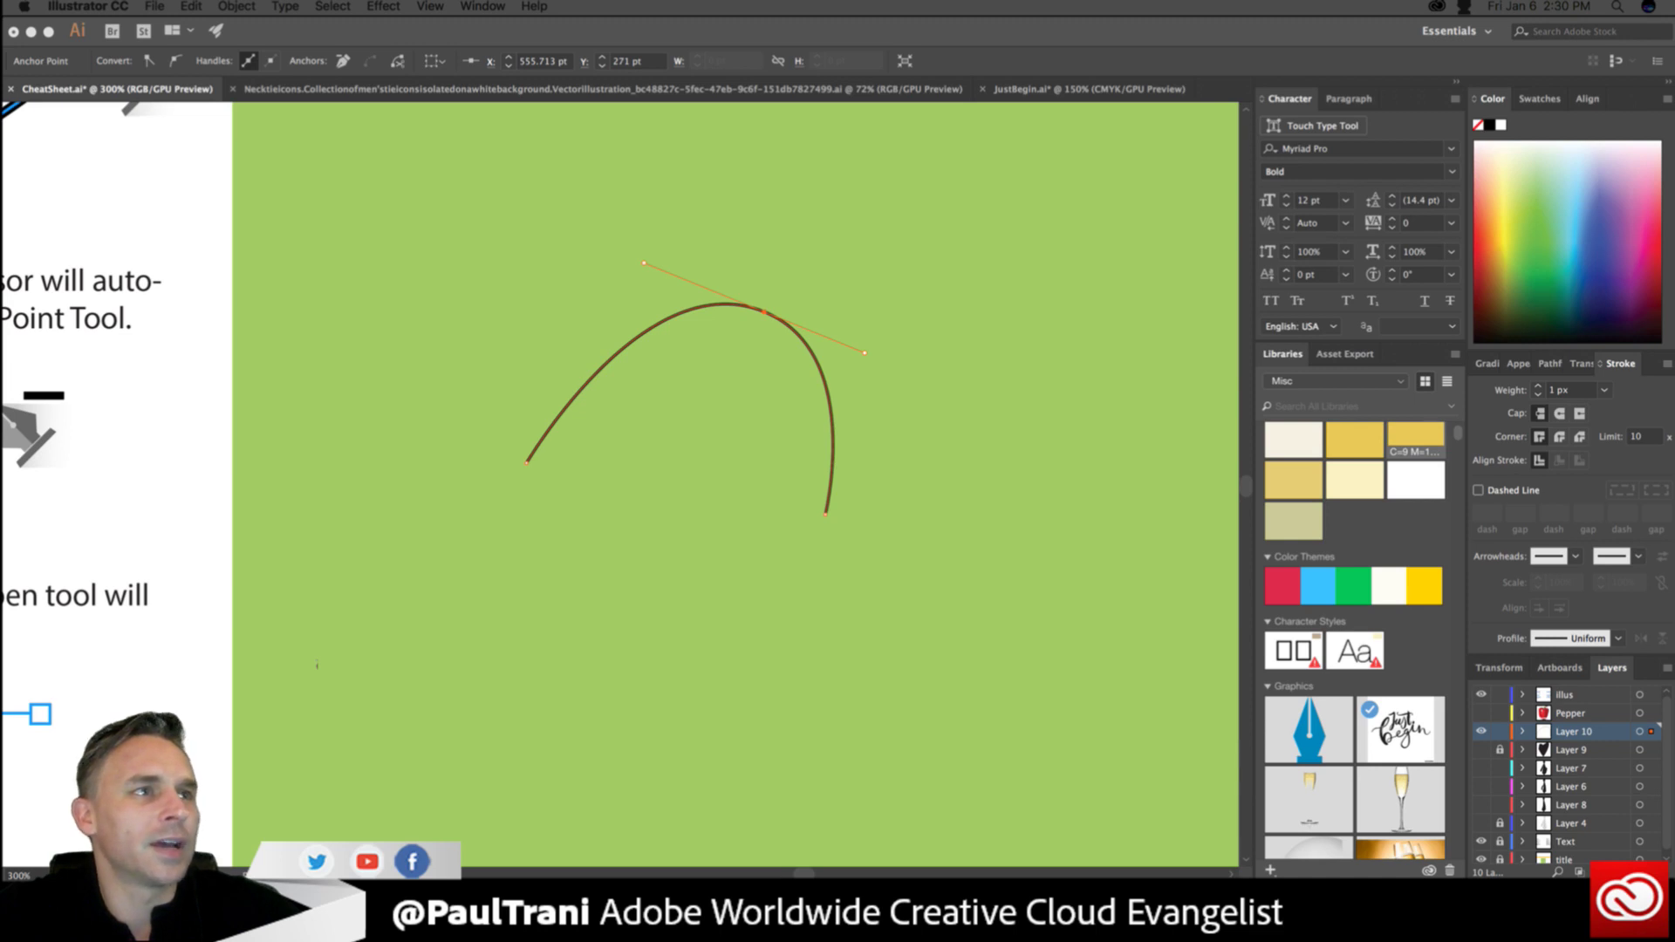
click(395, 445)
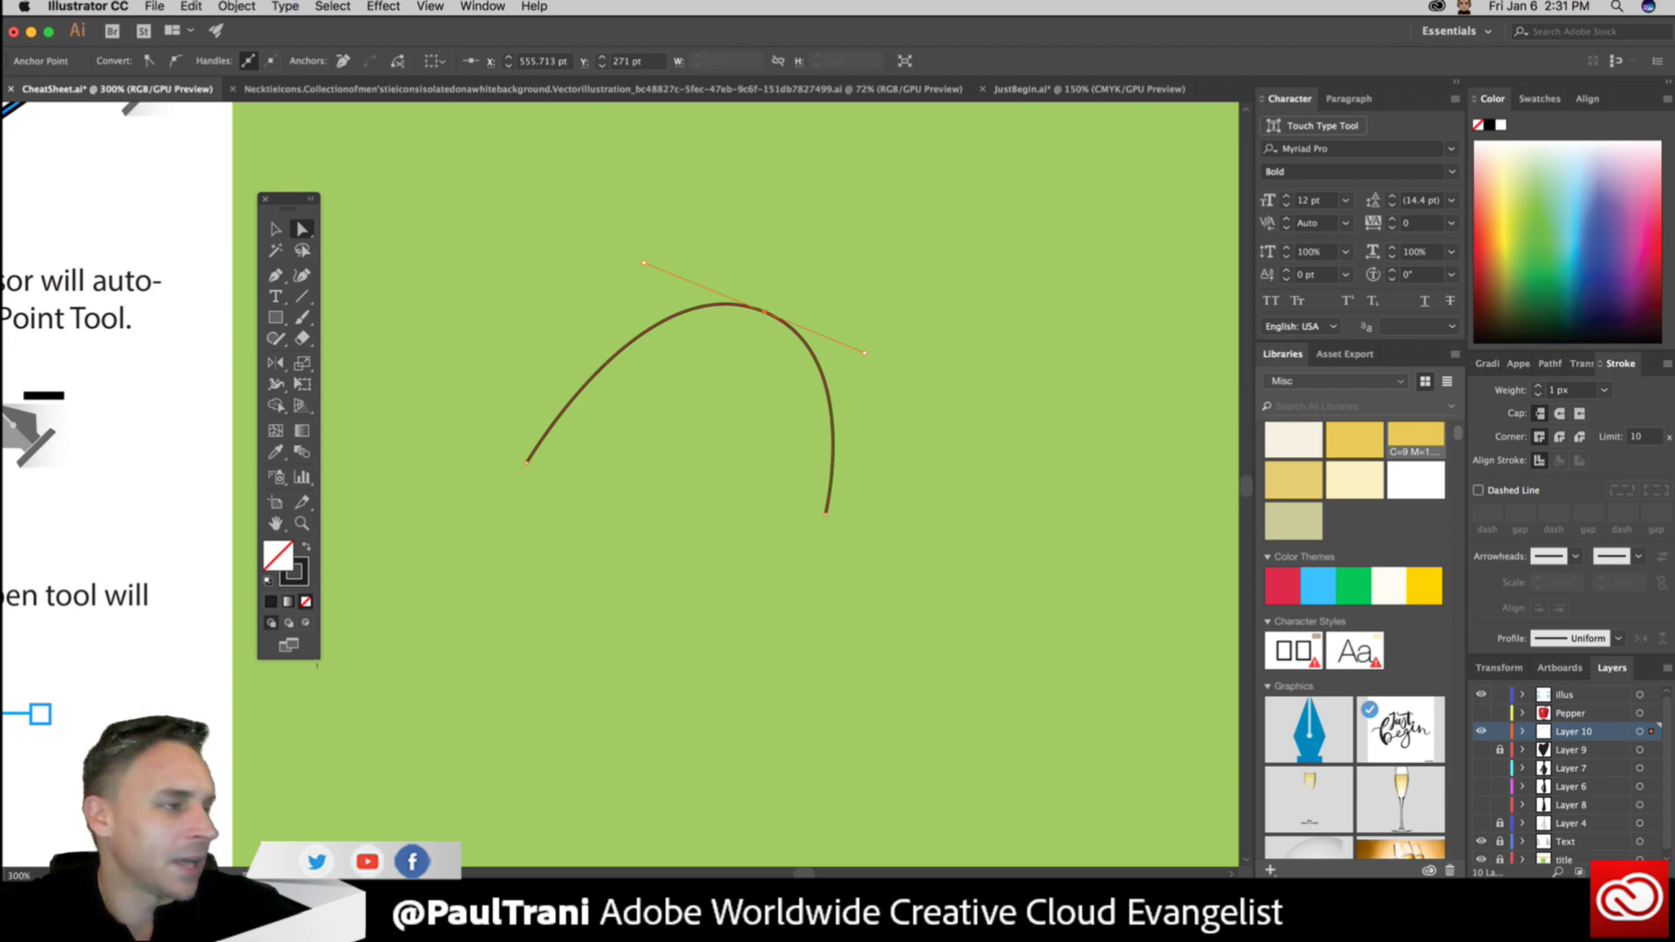
key(super+Tab)
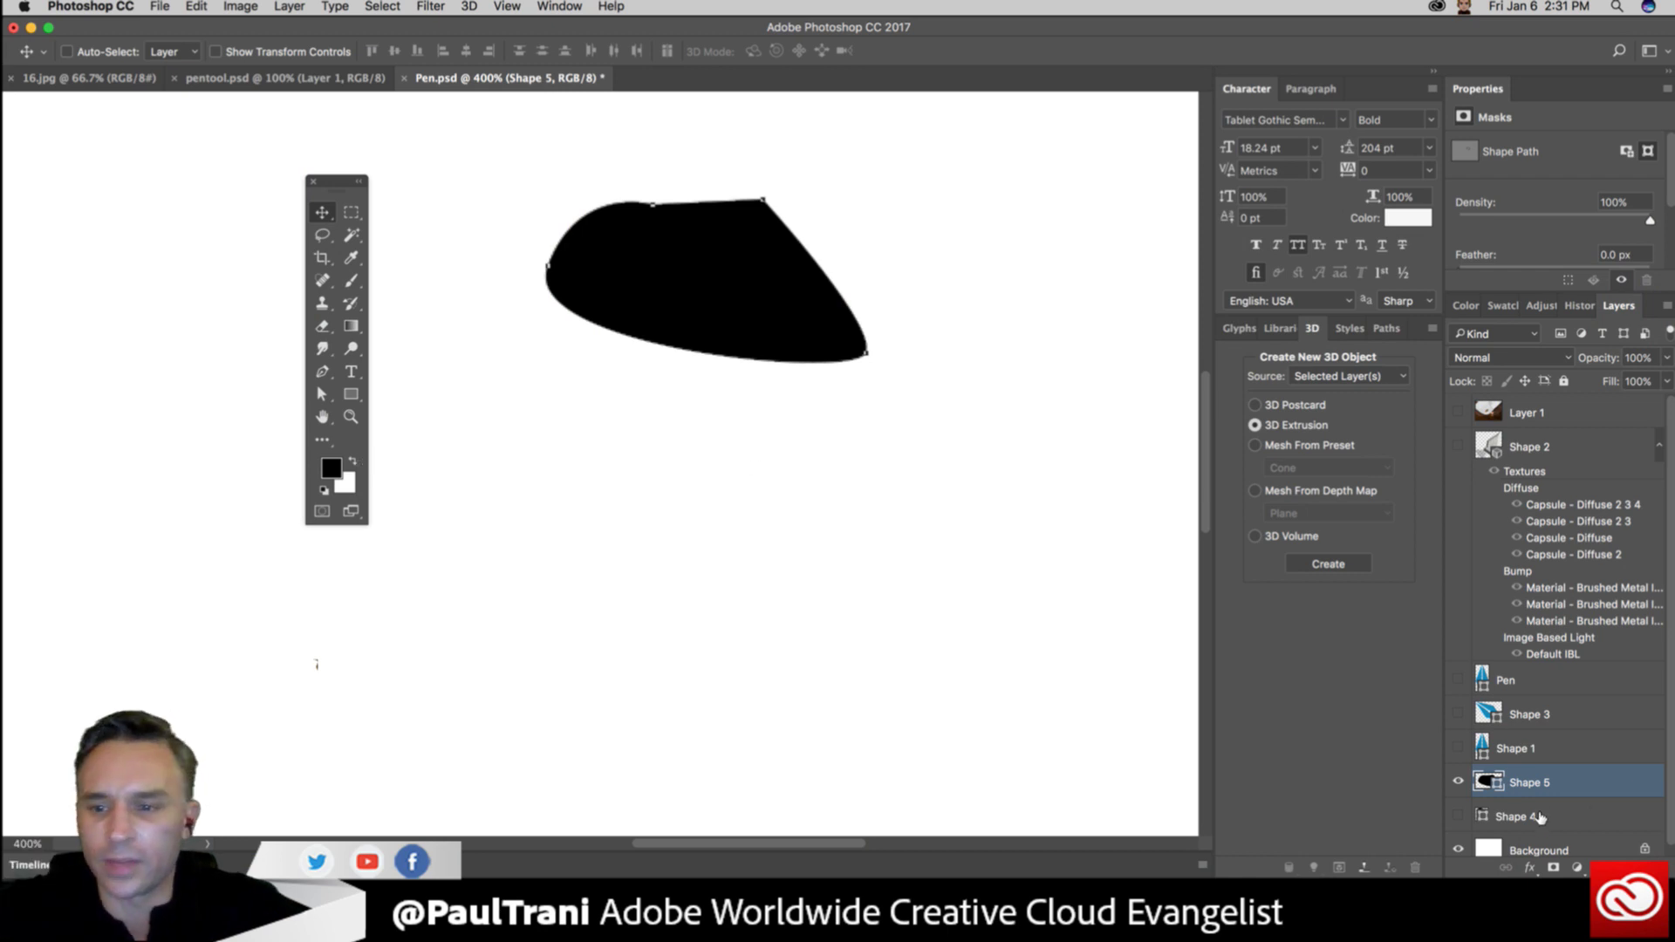
click(1547, 844)
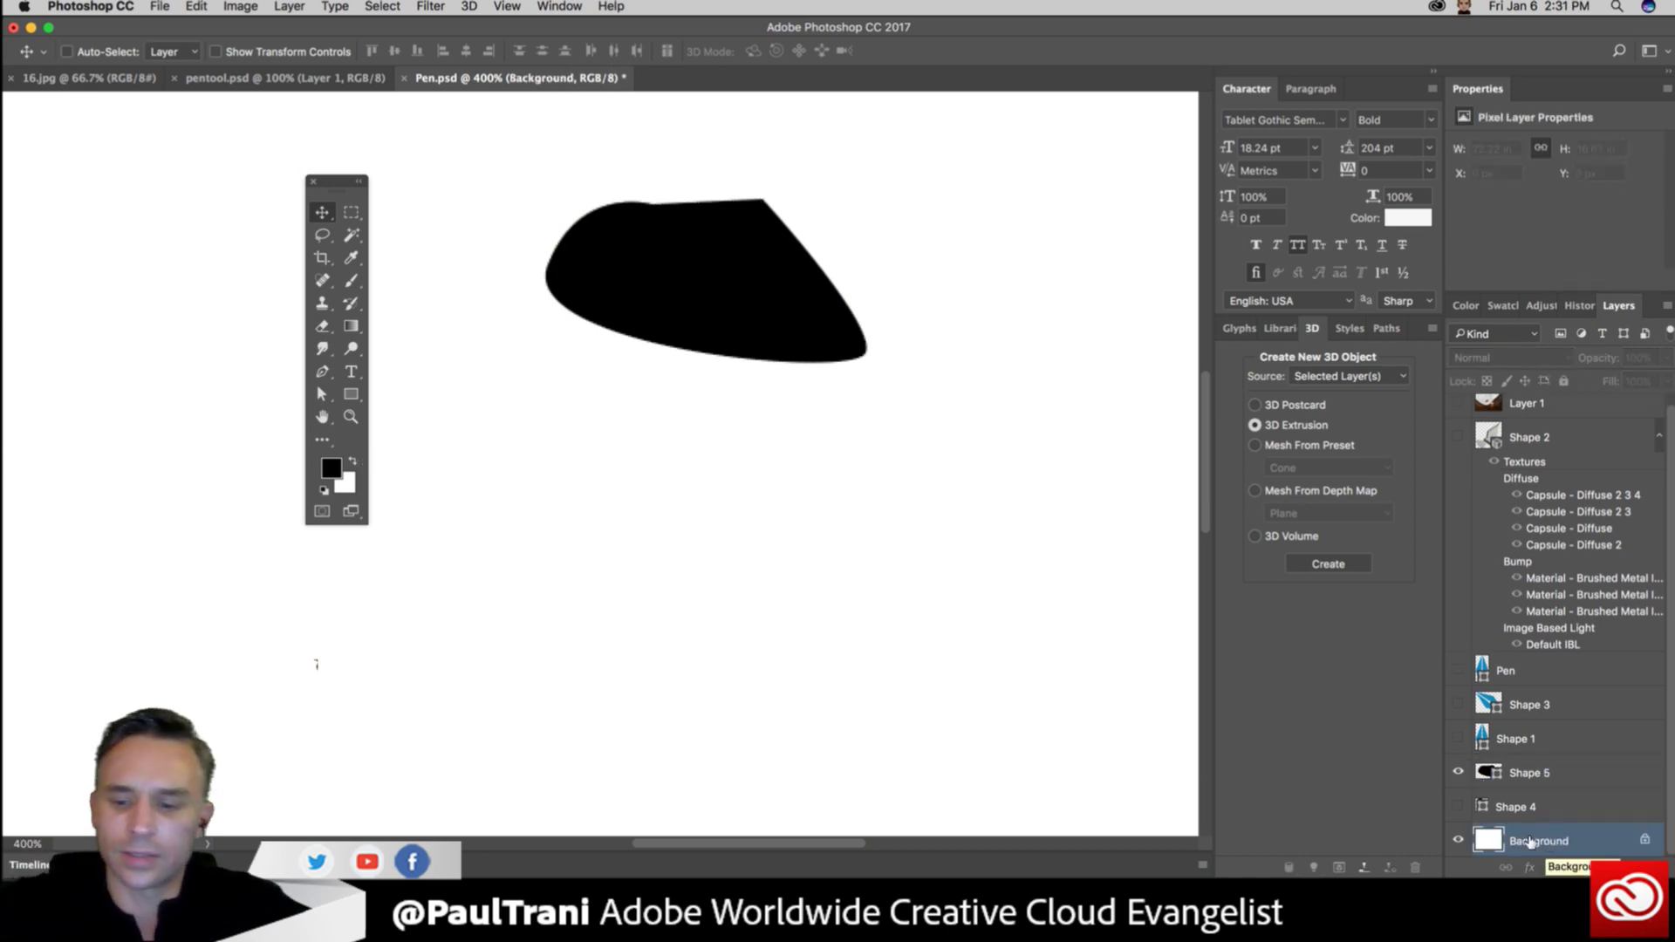
Set the foreground colour to an olive yellow with hue 54° and fill the Background layer with it.
key(shift+BackSpace)
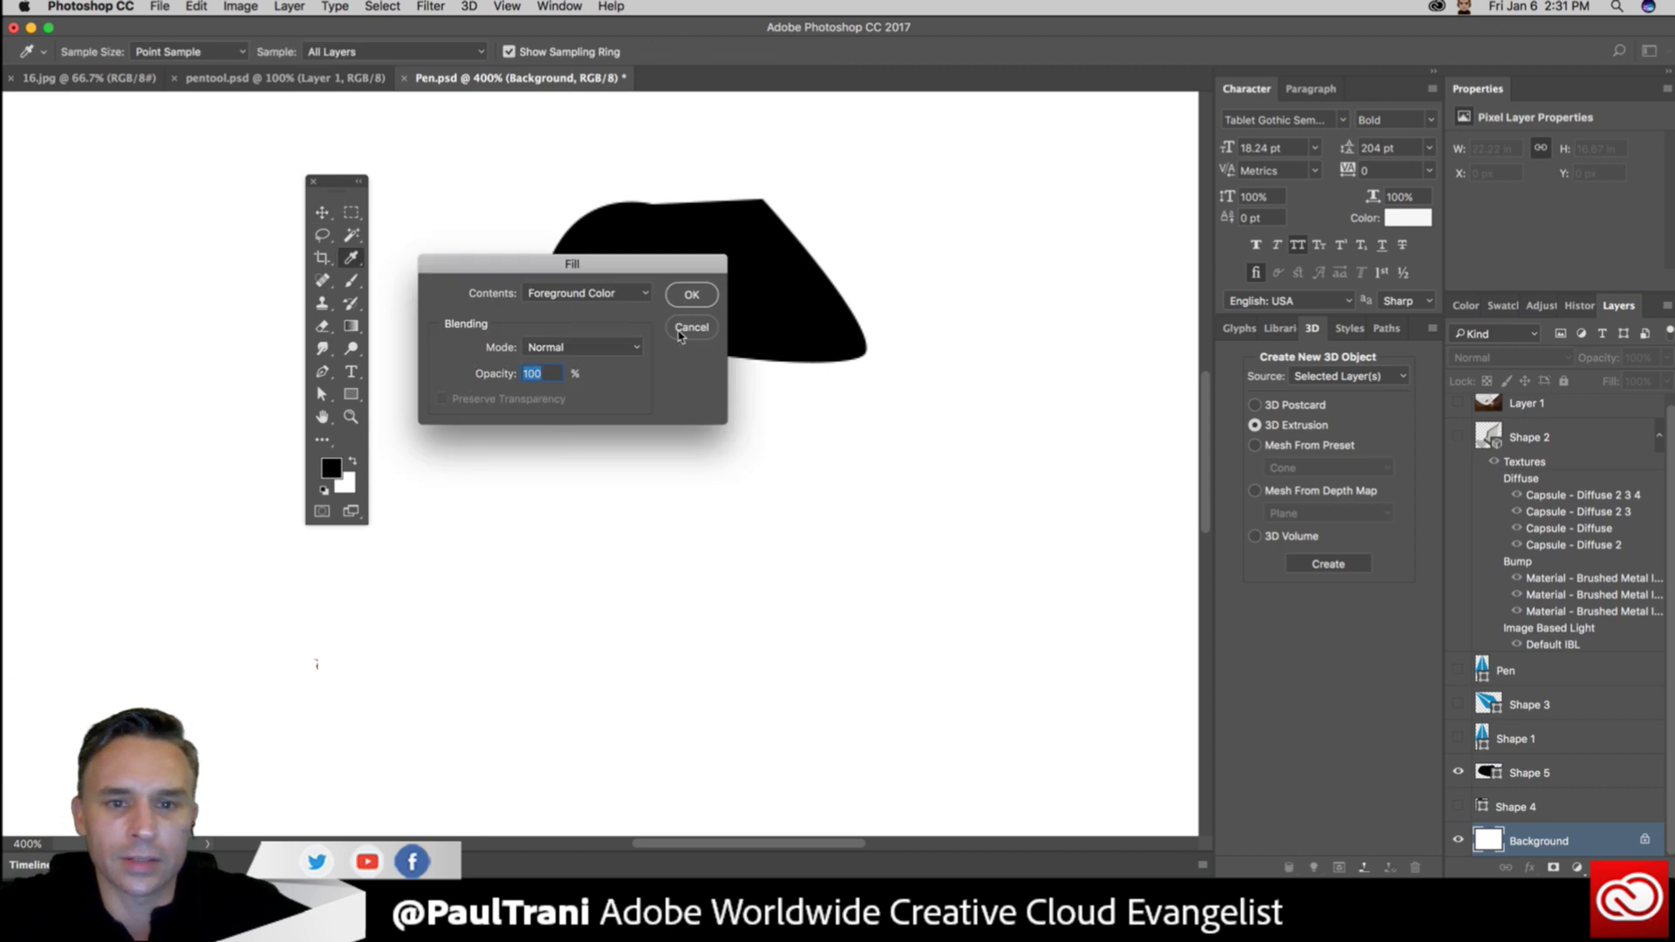
click(682, 329)
click(331, 469)
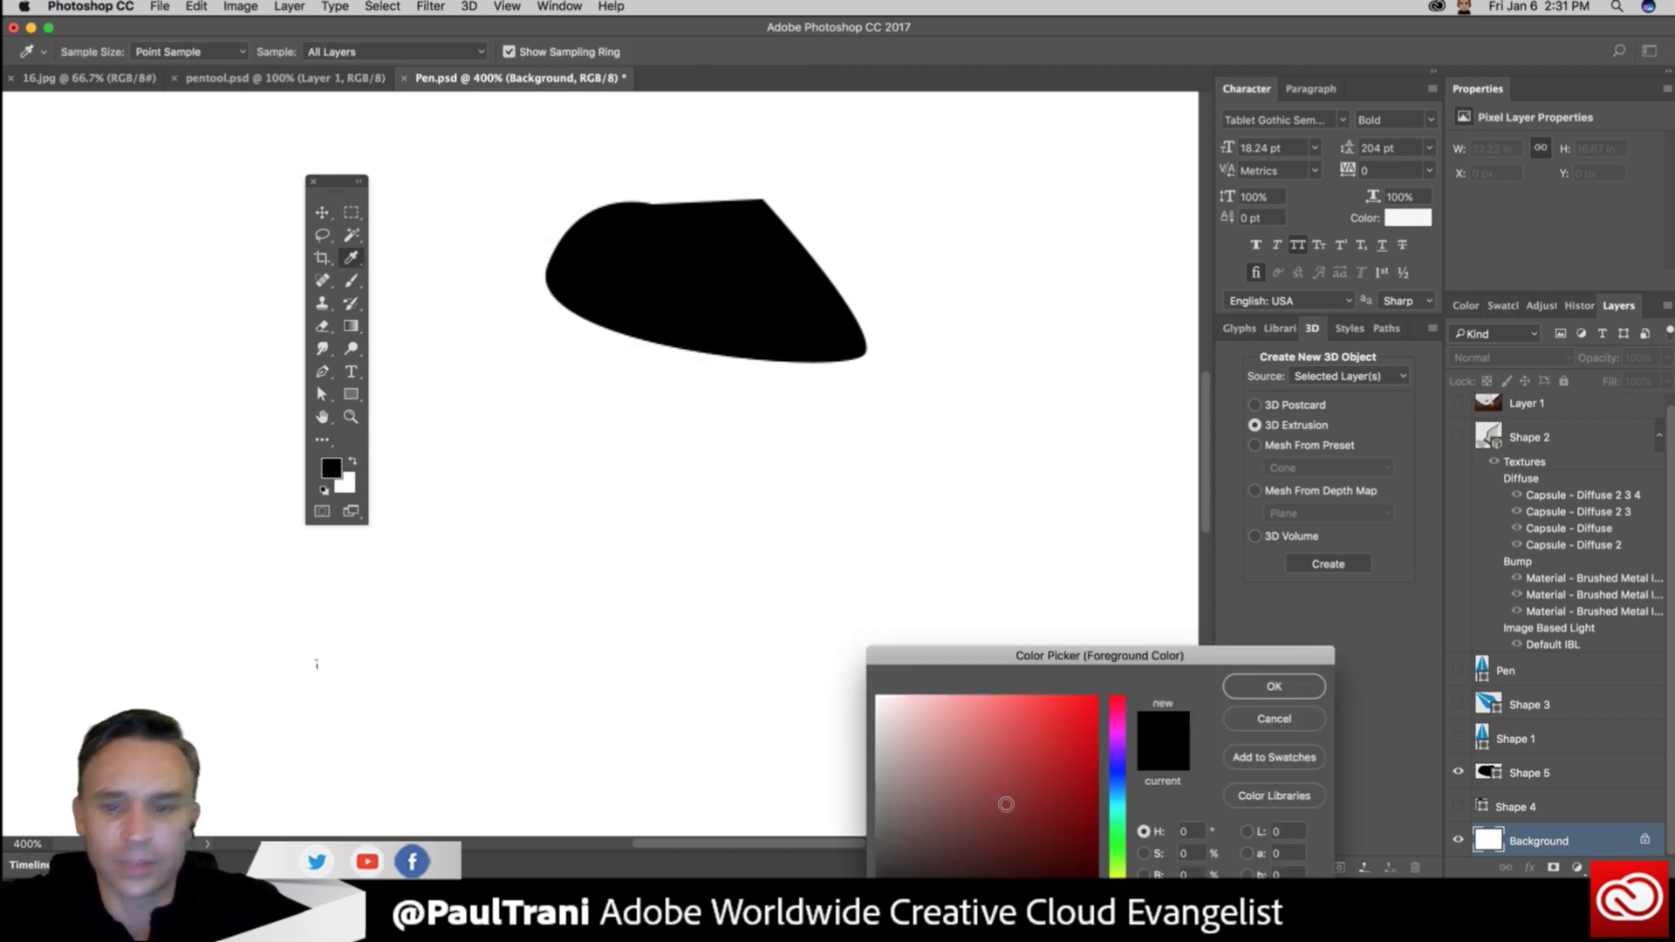
click(985, 773)
click(1116, 870)
drag(1116, 869, 1117, 895)
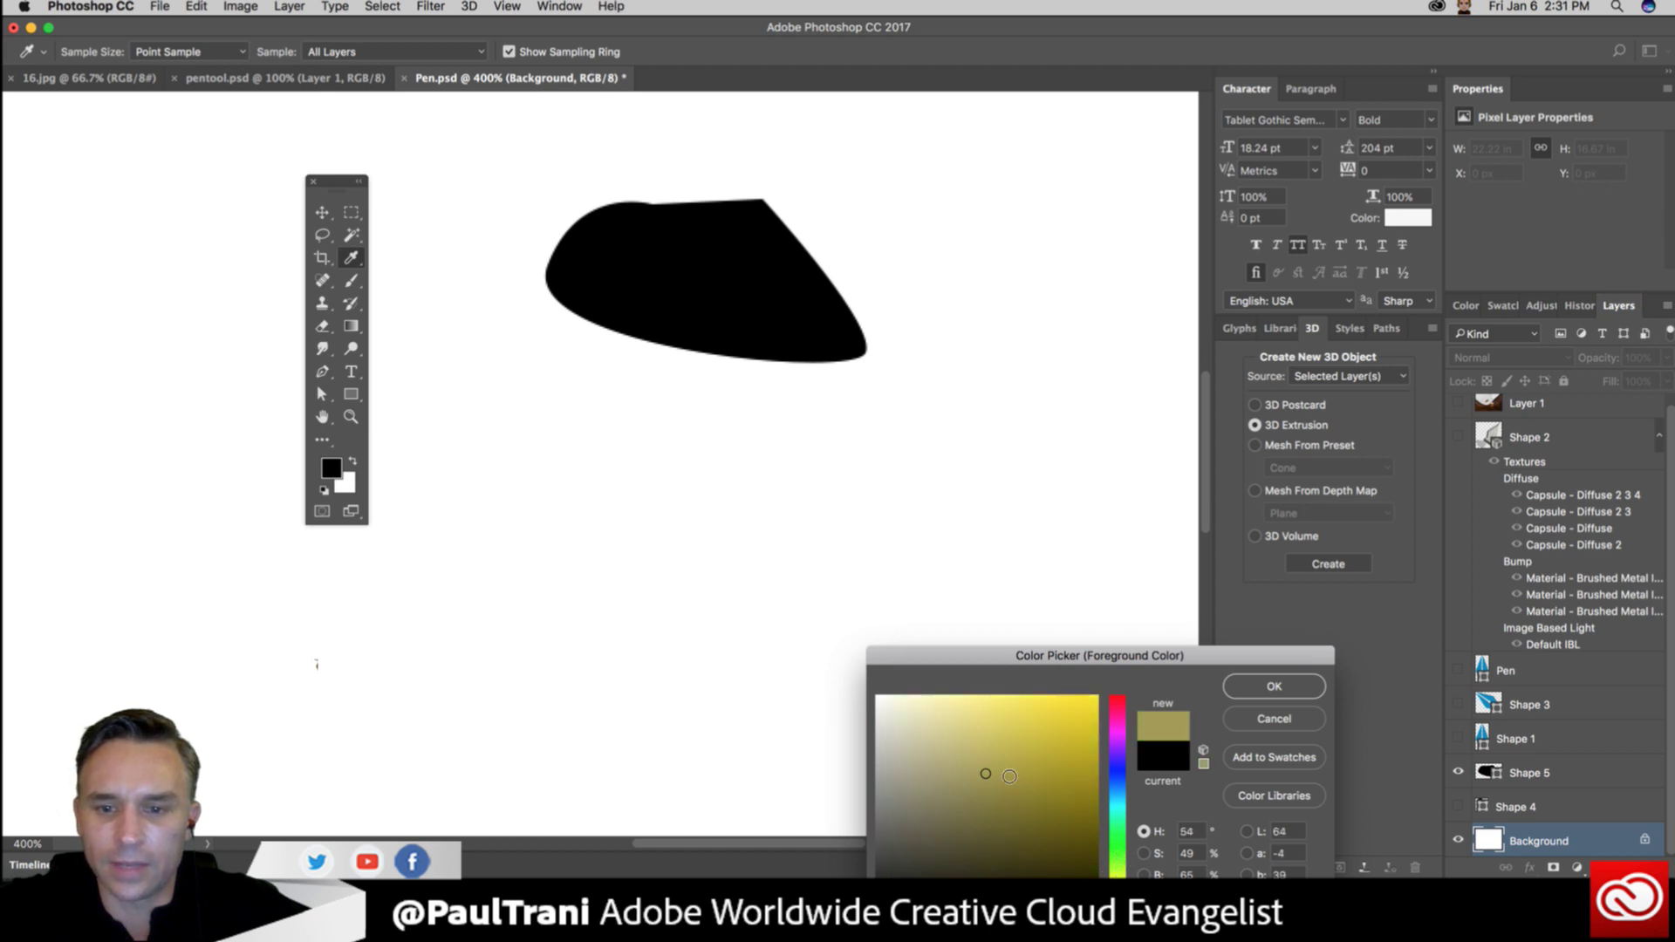
click(1010, 776)
click(1290, 689)
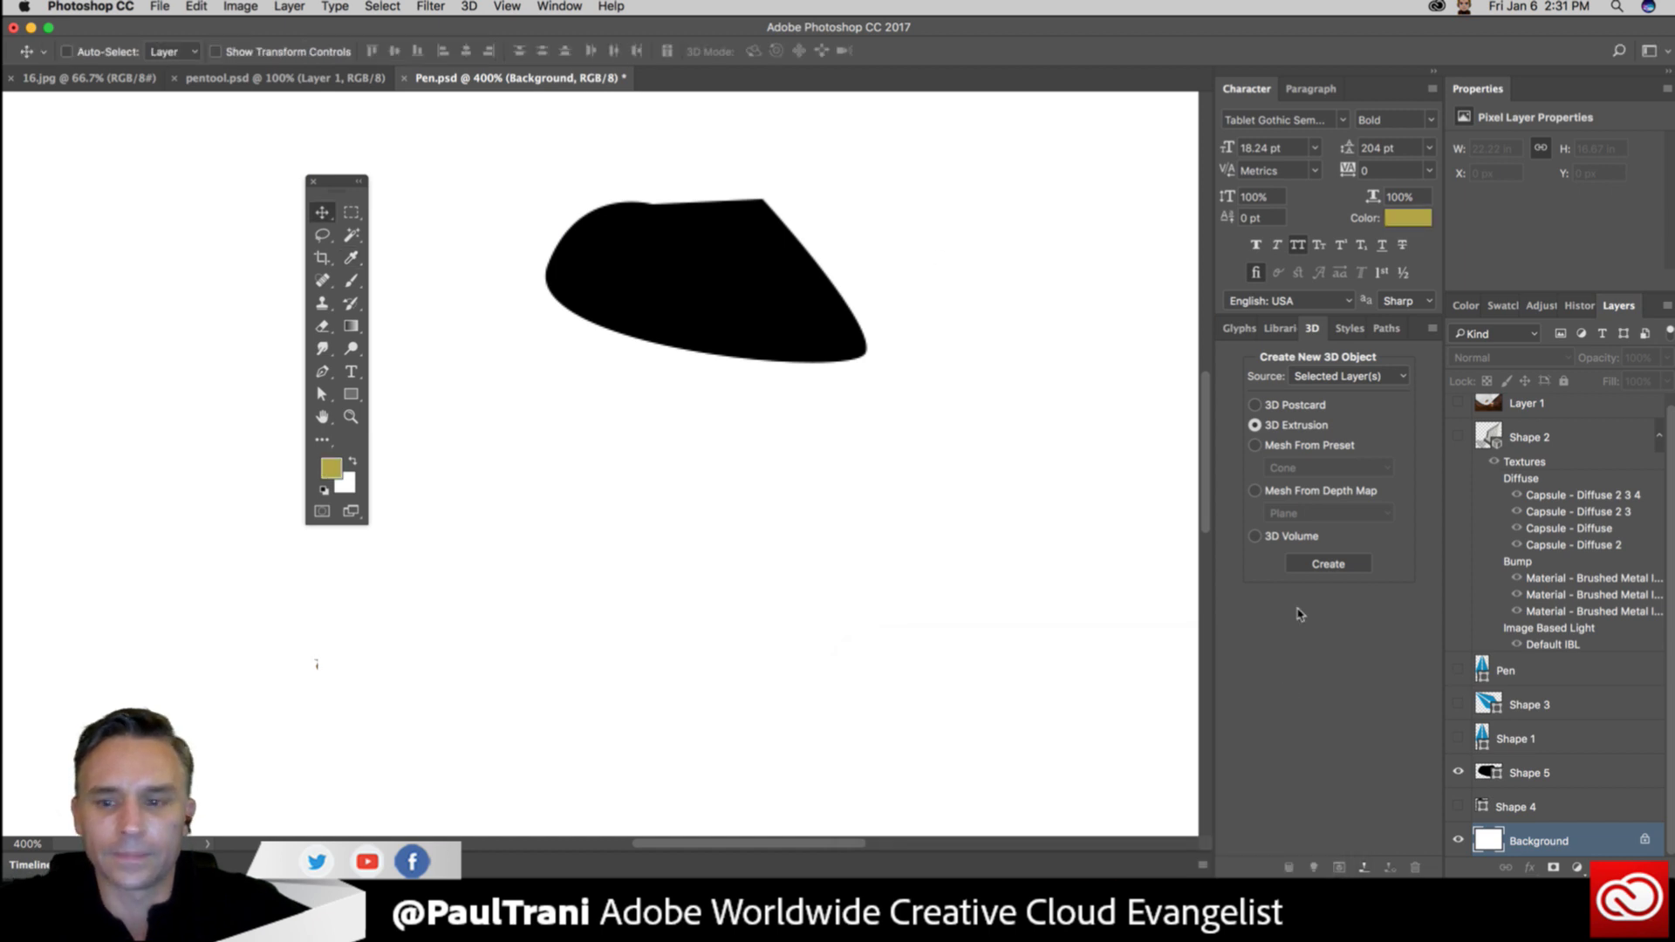
key(shift+BackSpace)
key(Return)
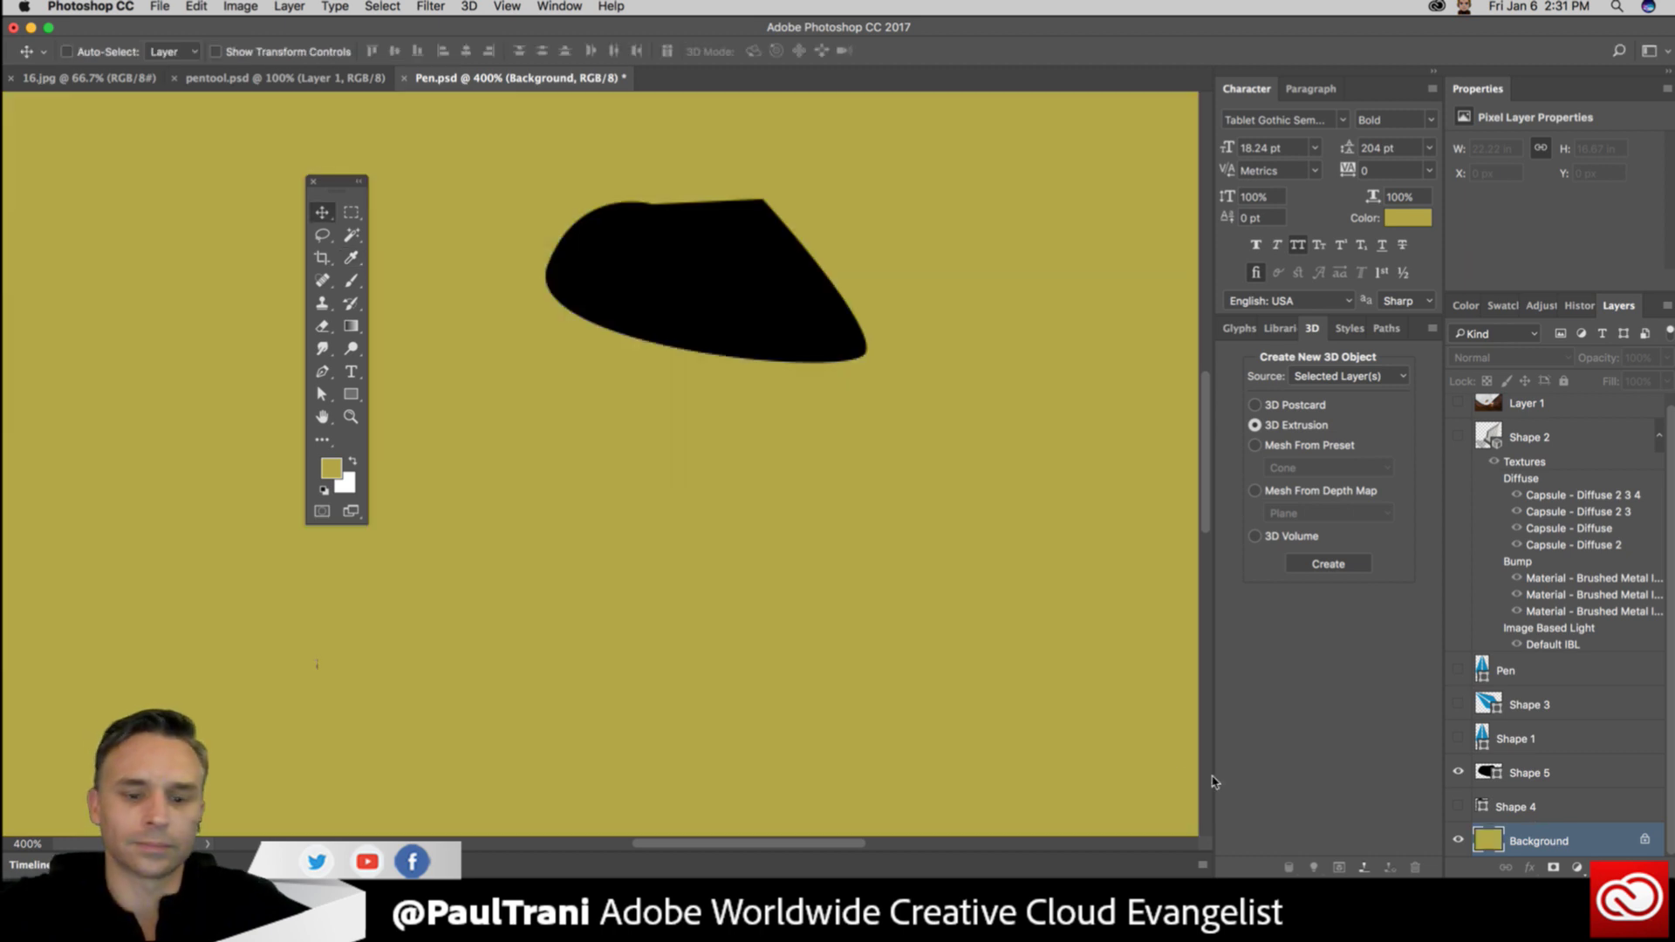
Delete the black Shape 5 layer.
key(super+d)
key(super+equal)
key(super+equal)
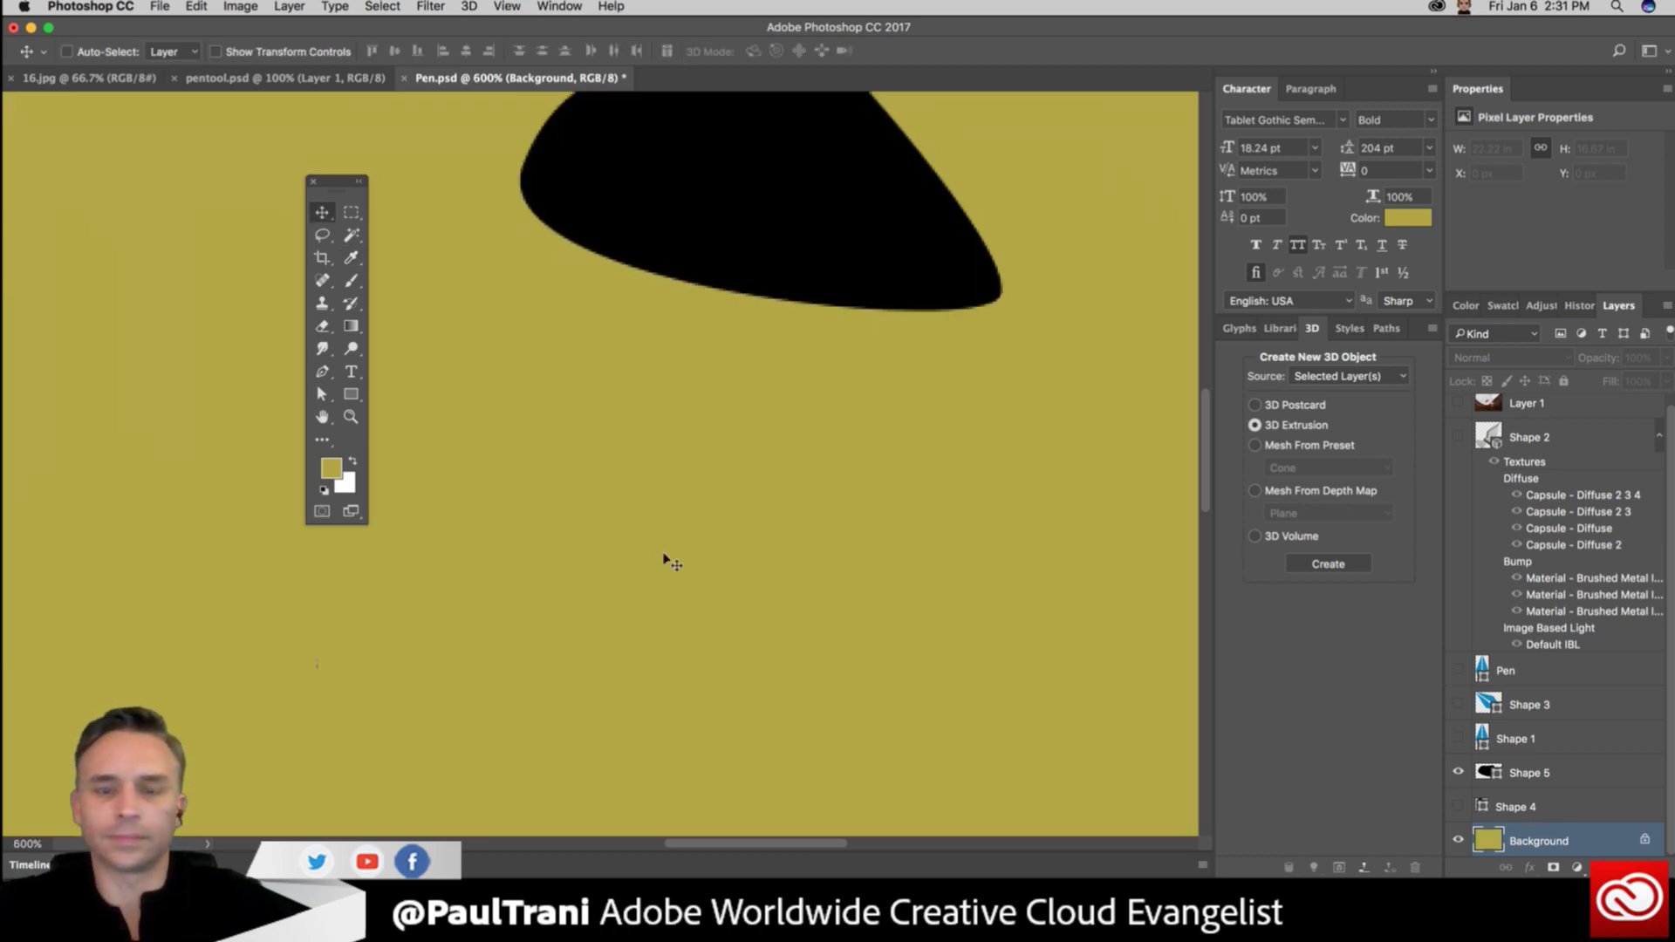
drag(630, 530, 609, 747)
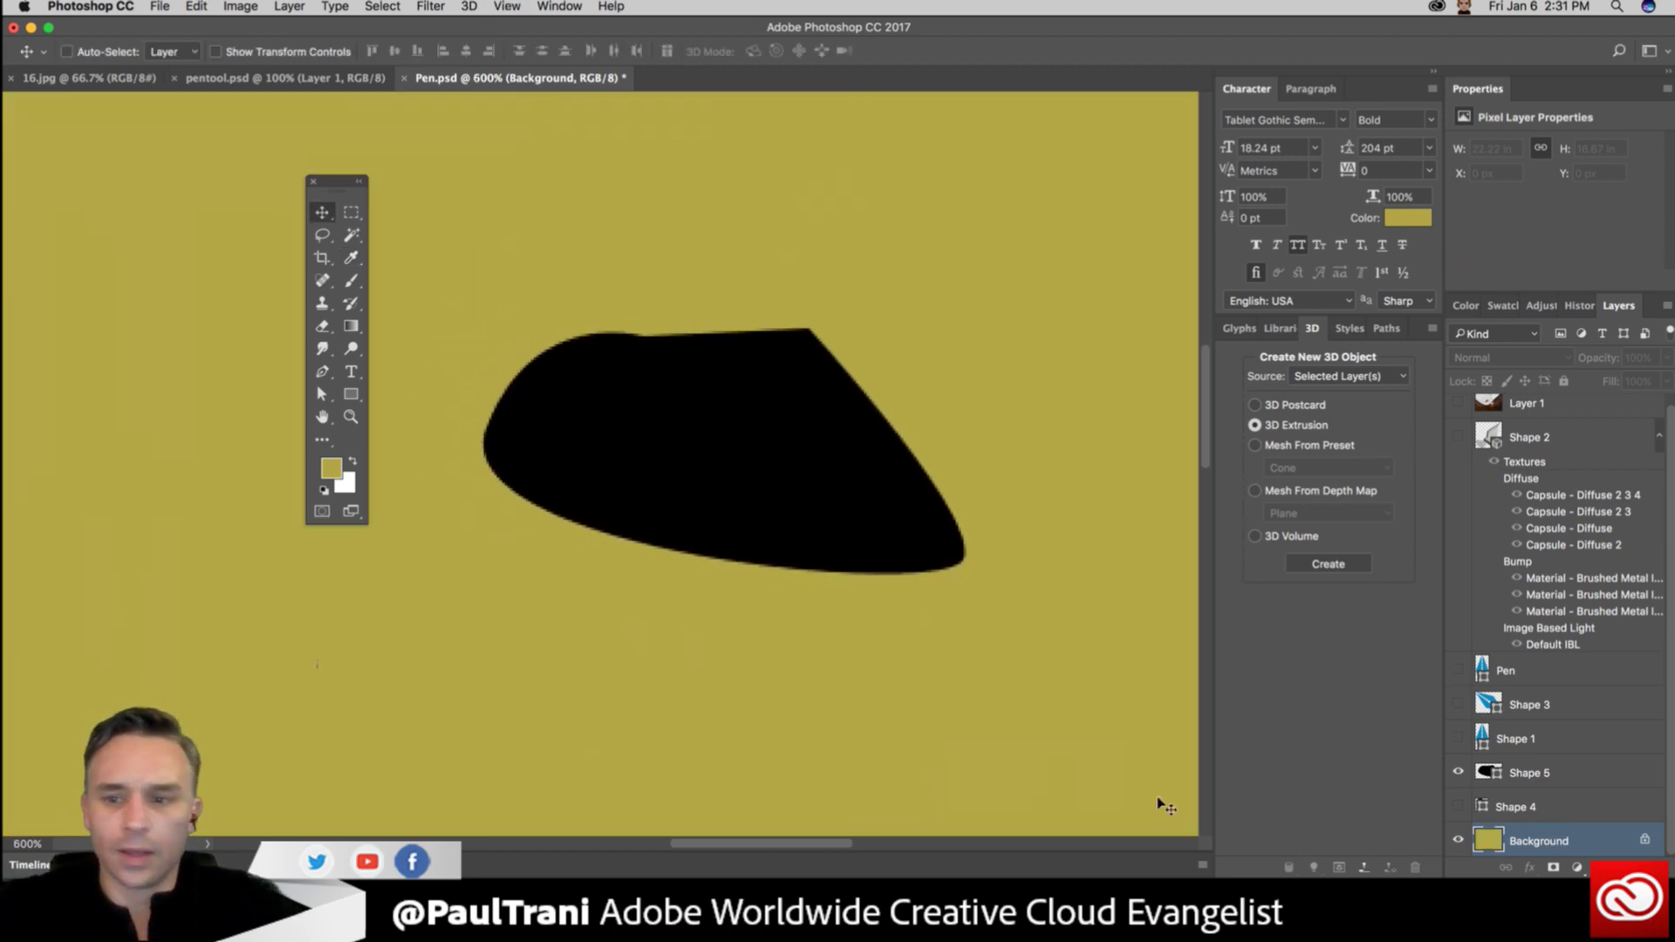
click(1586, 775)
key(BackSpace)
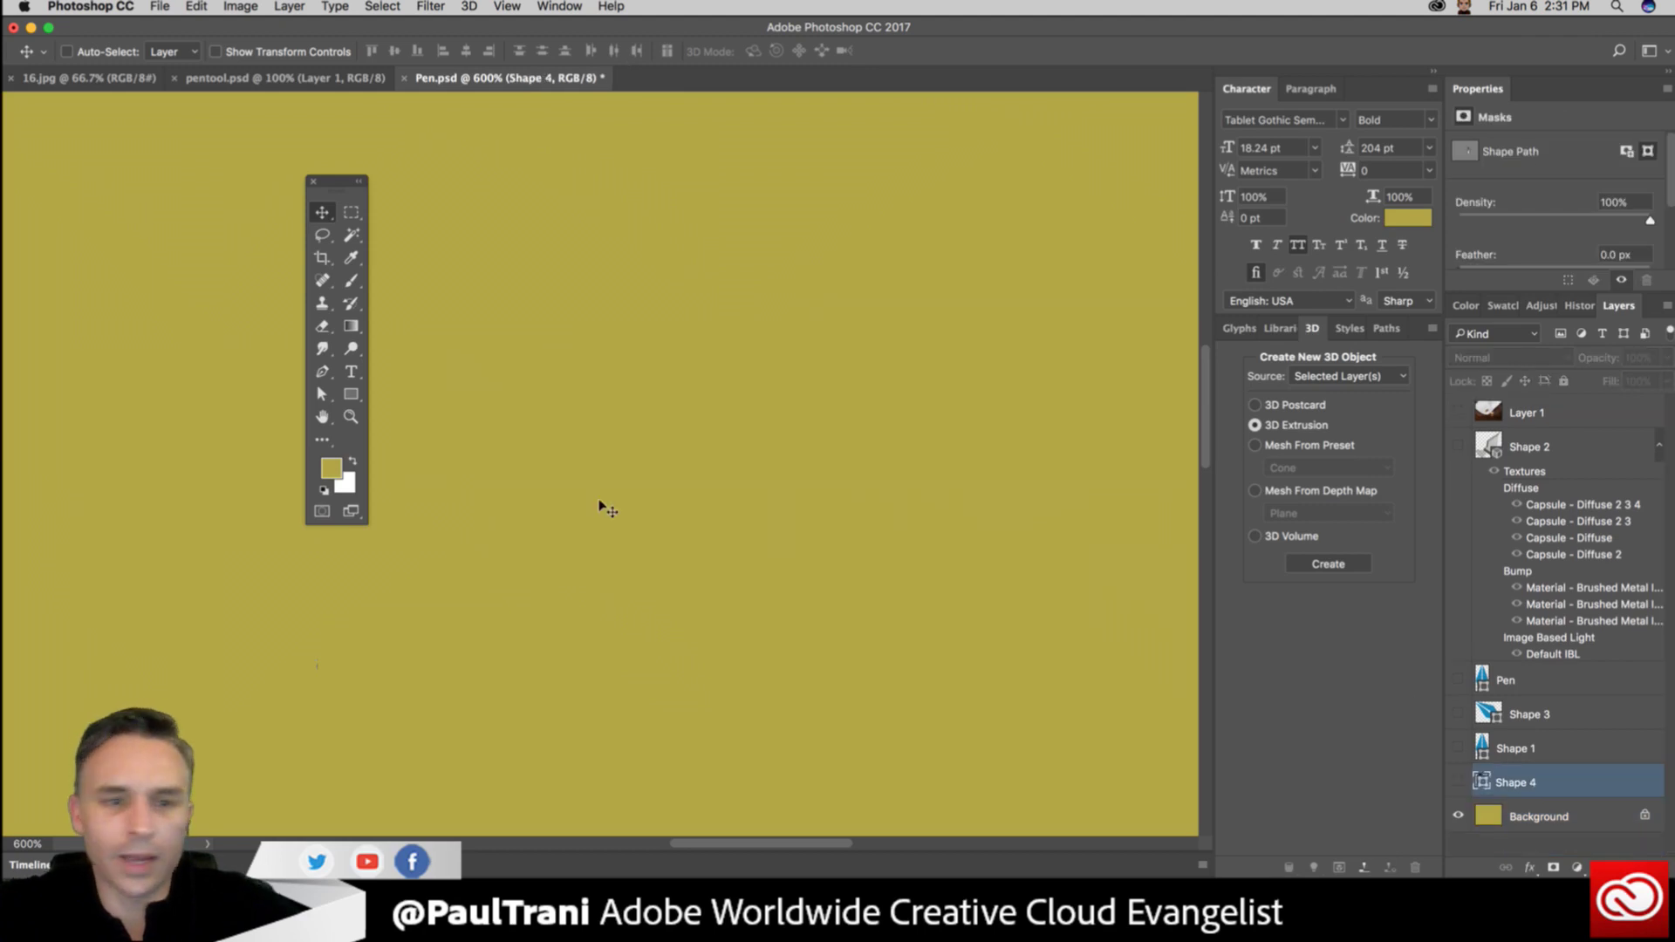
Draw an open wavy freehand path about 205 px wide and 126 px high with the Freeform Pen tool.
click(323, 373)
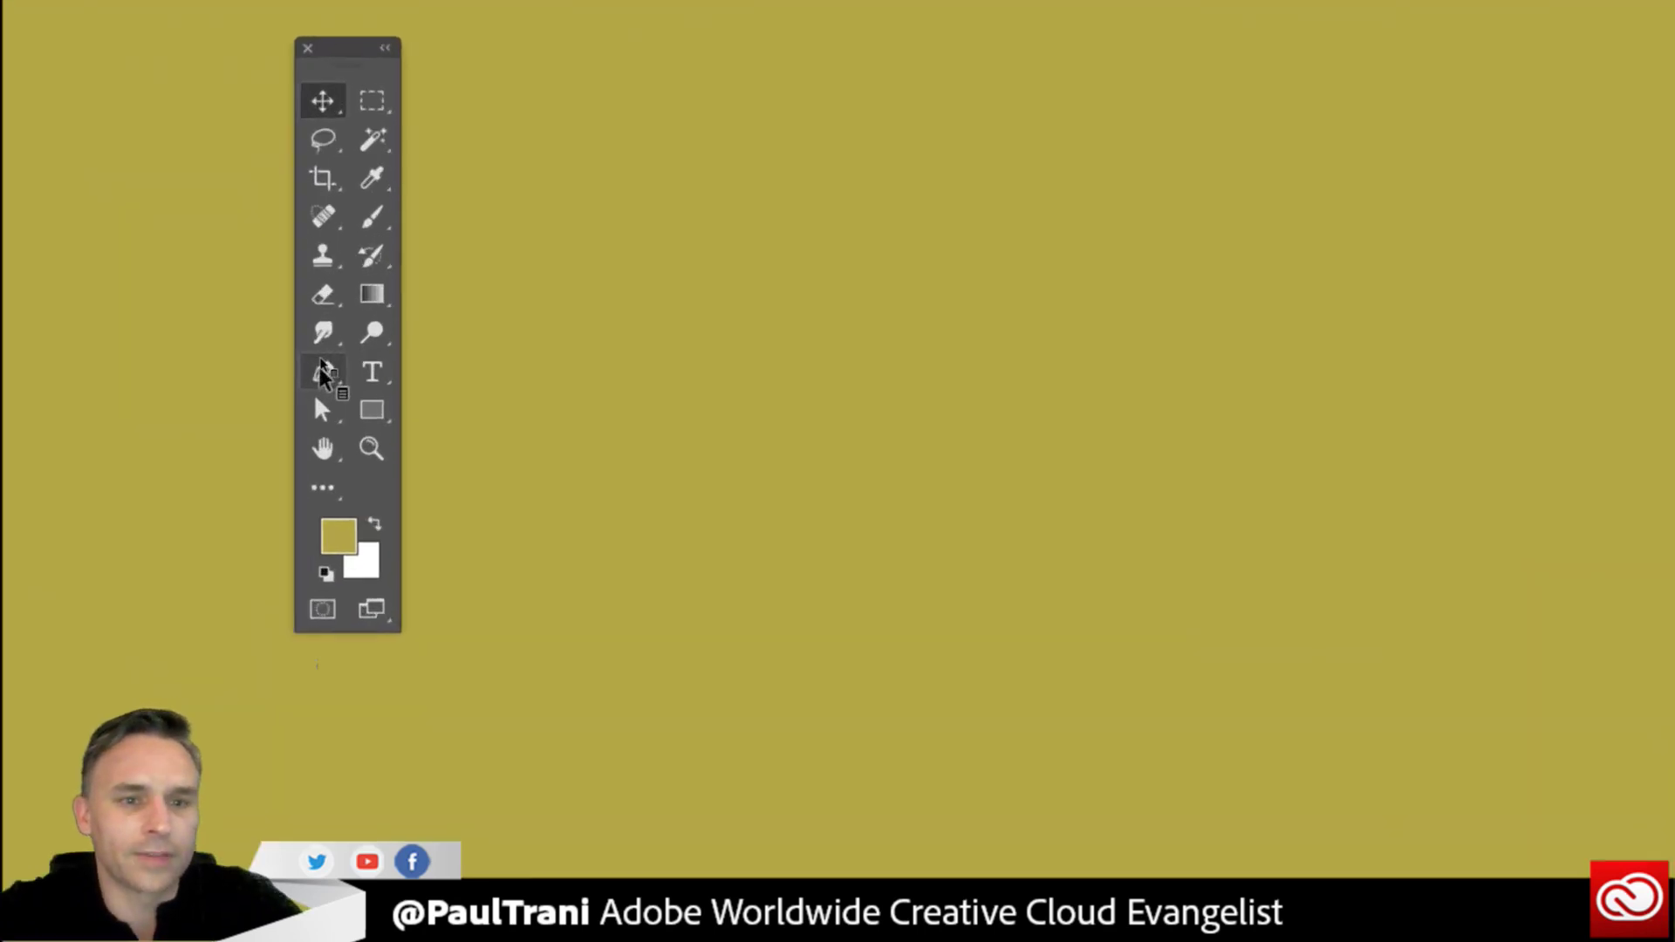
click(320, 372)
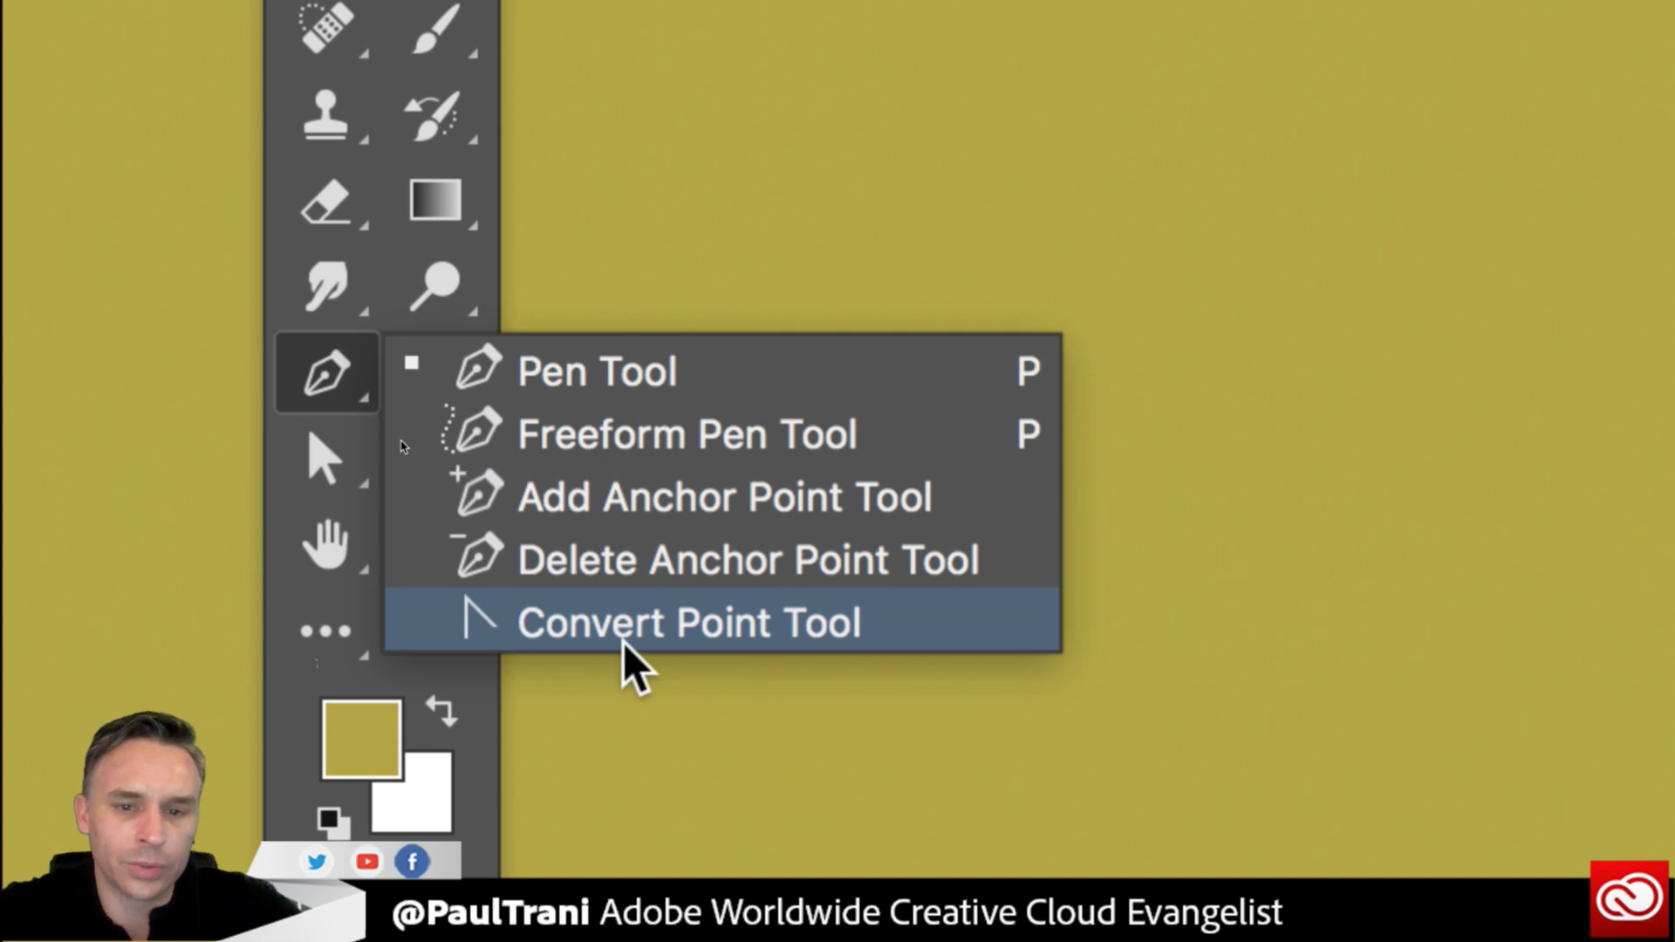
click(306, 462)
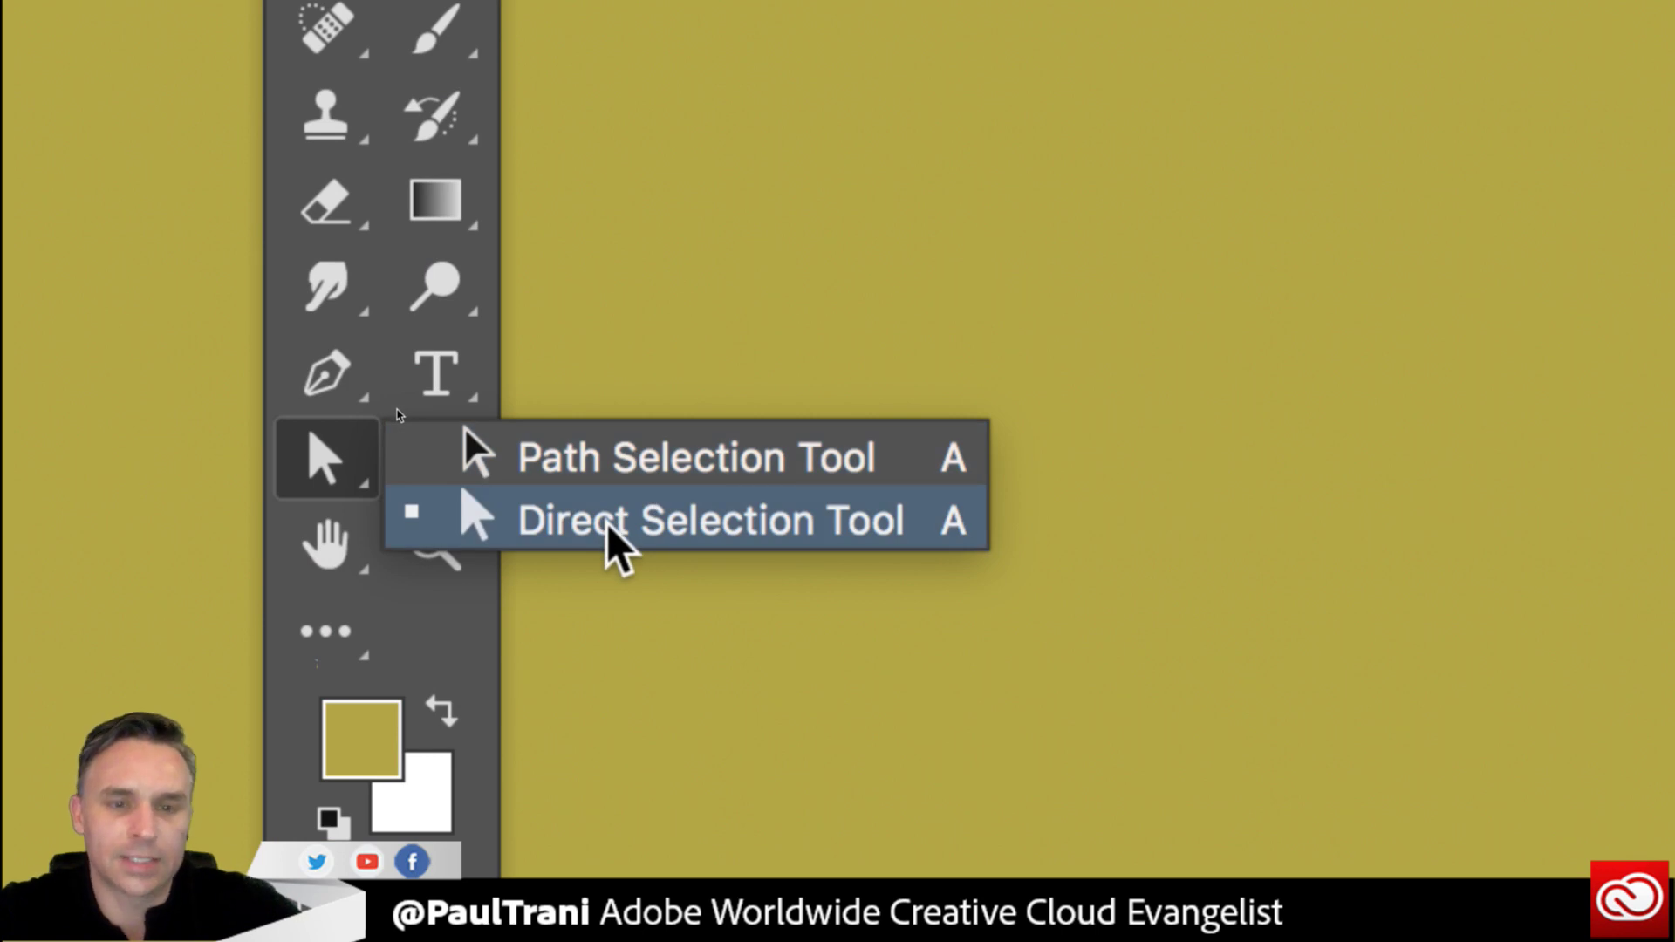
click(321, 384)
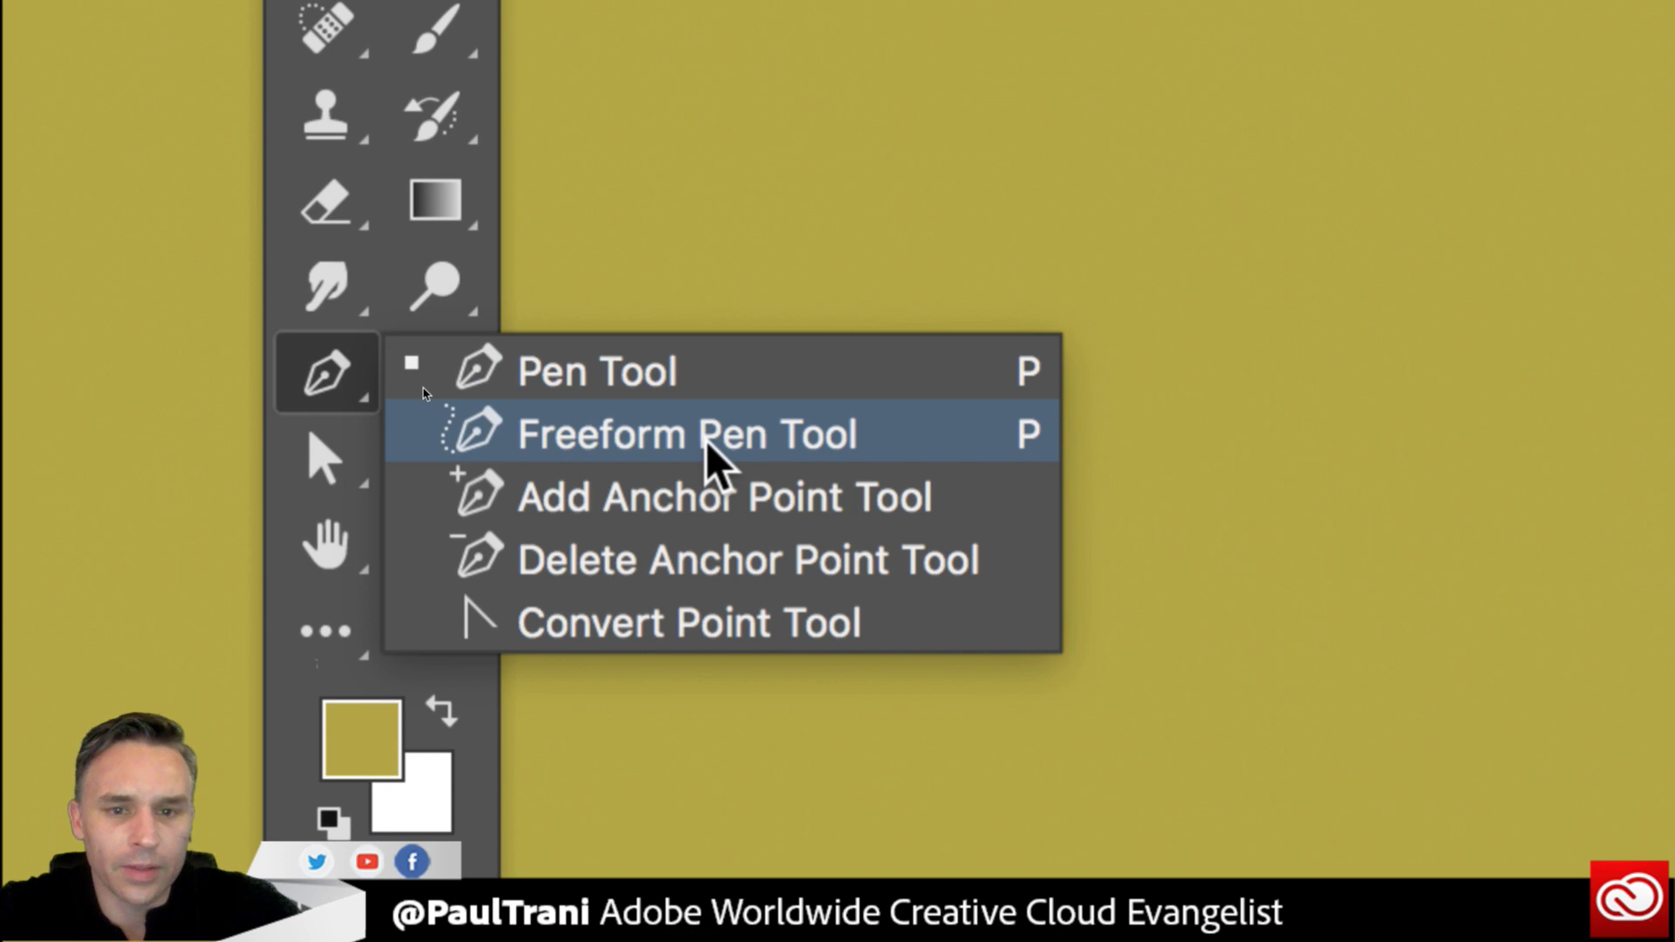
click(705, 442)
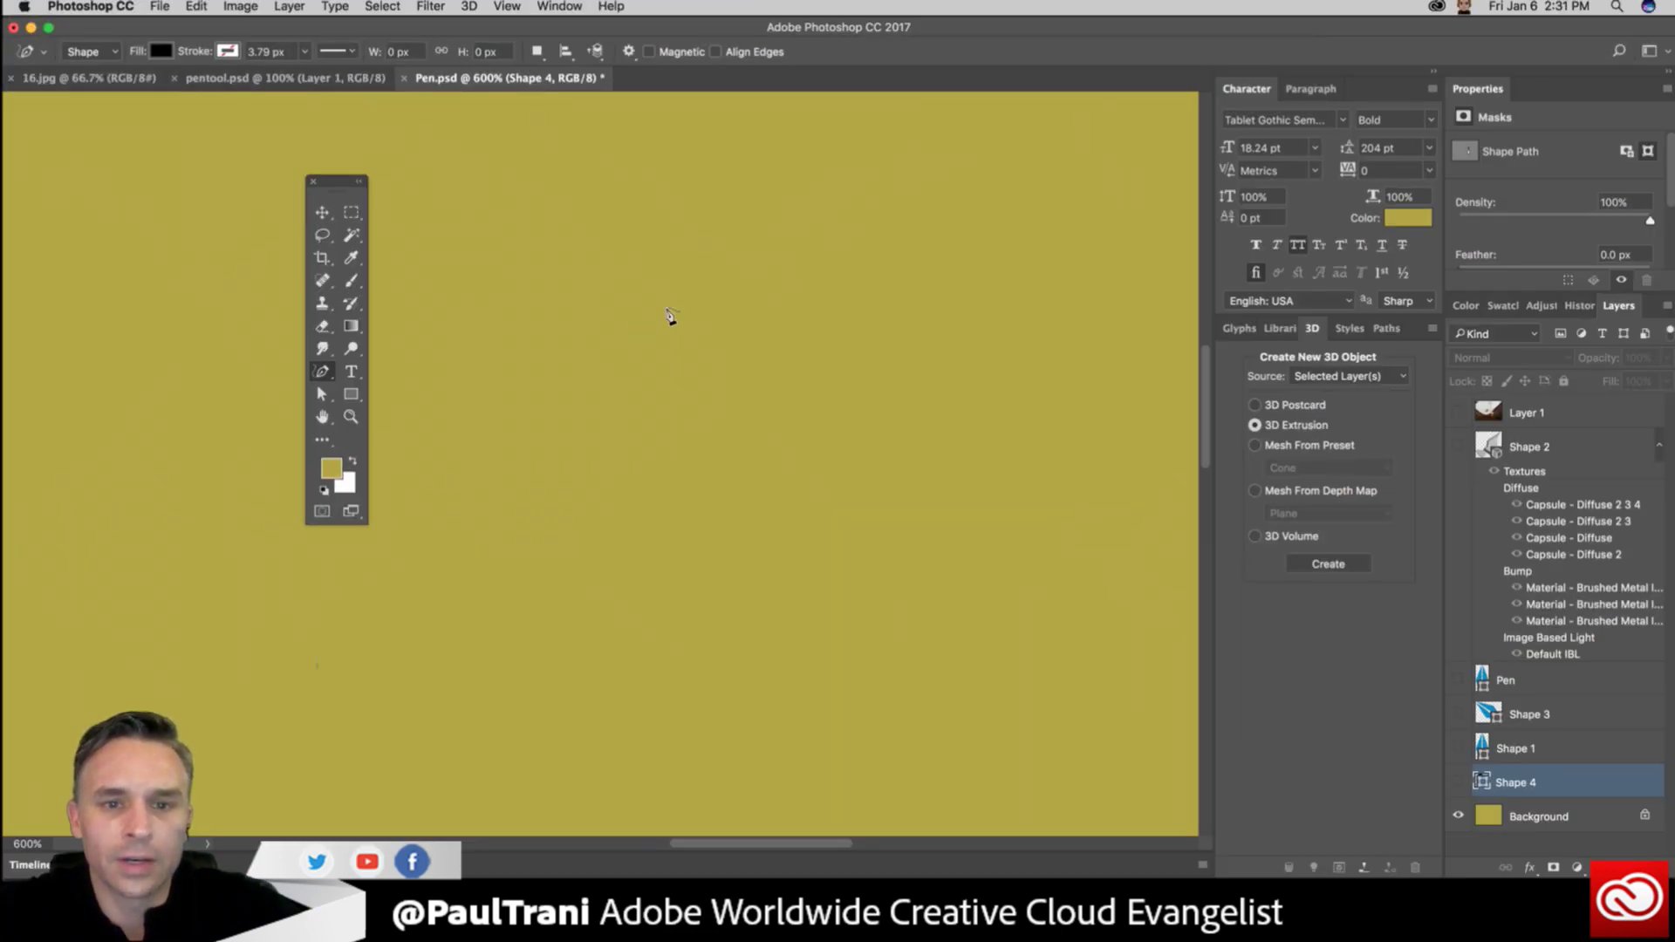
mouse_move(547, 403)
mouse_down()
mouse_move(704, 288)
mouse_move(867, 377)
mouse_move(909, 536)
mouse_move(1080, 464)
mouse_move(954, 234)
mouse_up()
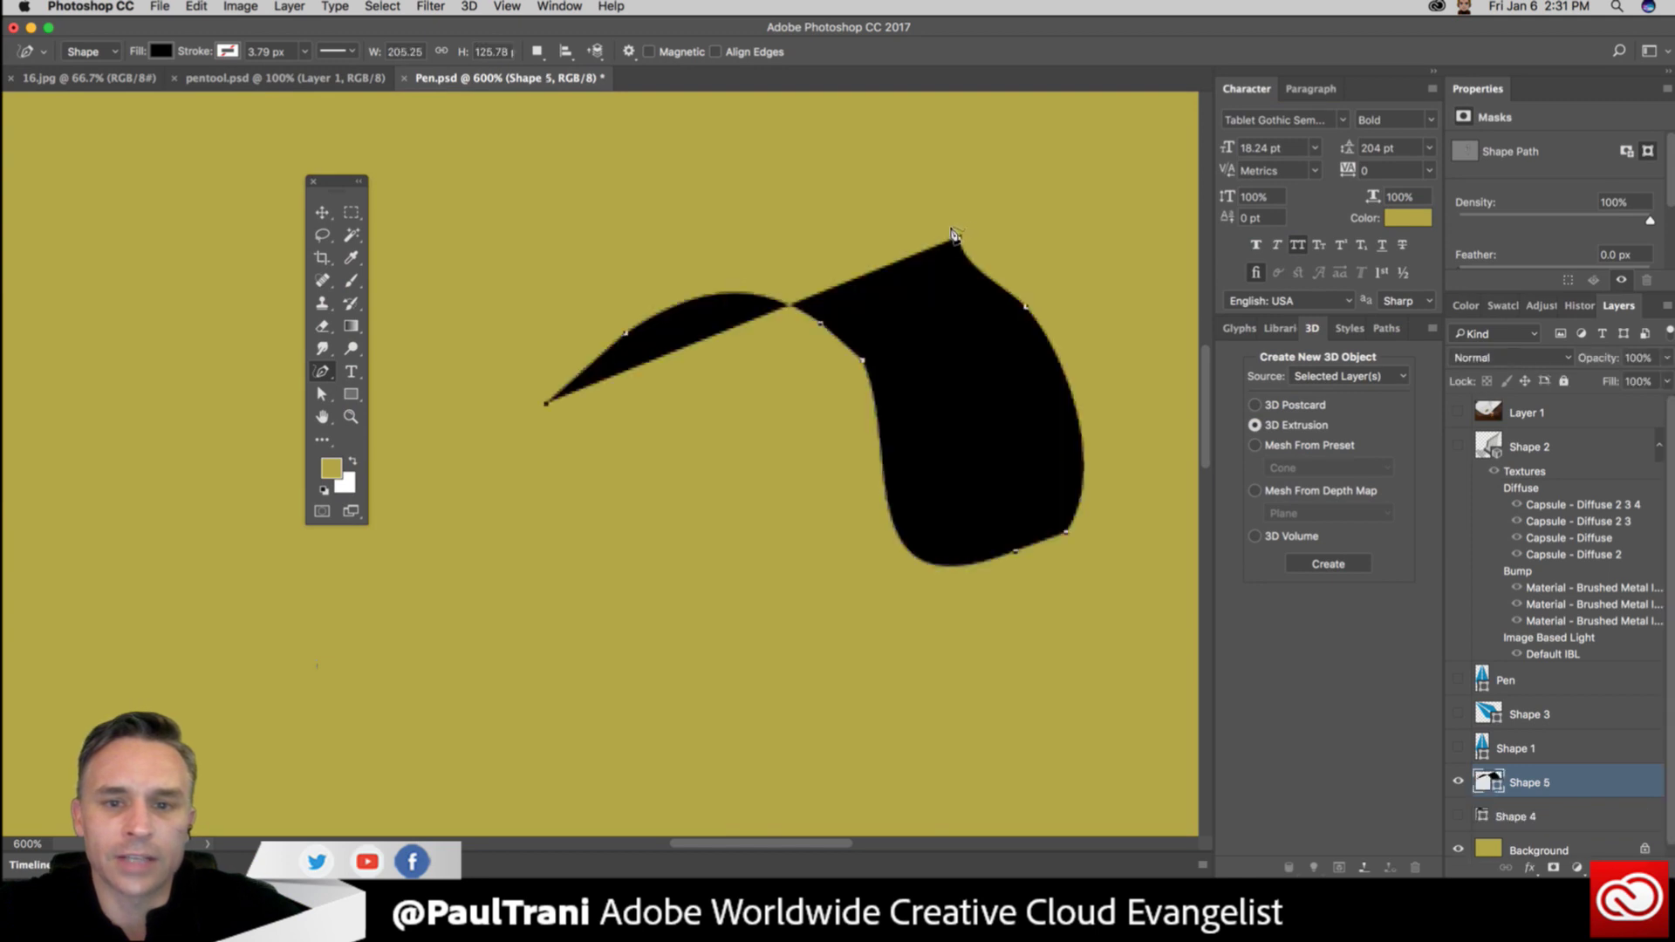
Give the freehand path a solid black stroke and no fill.
click(228, 52)
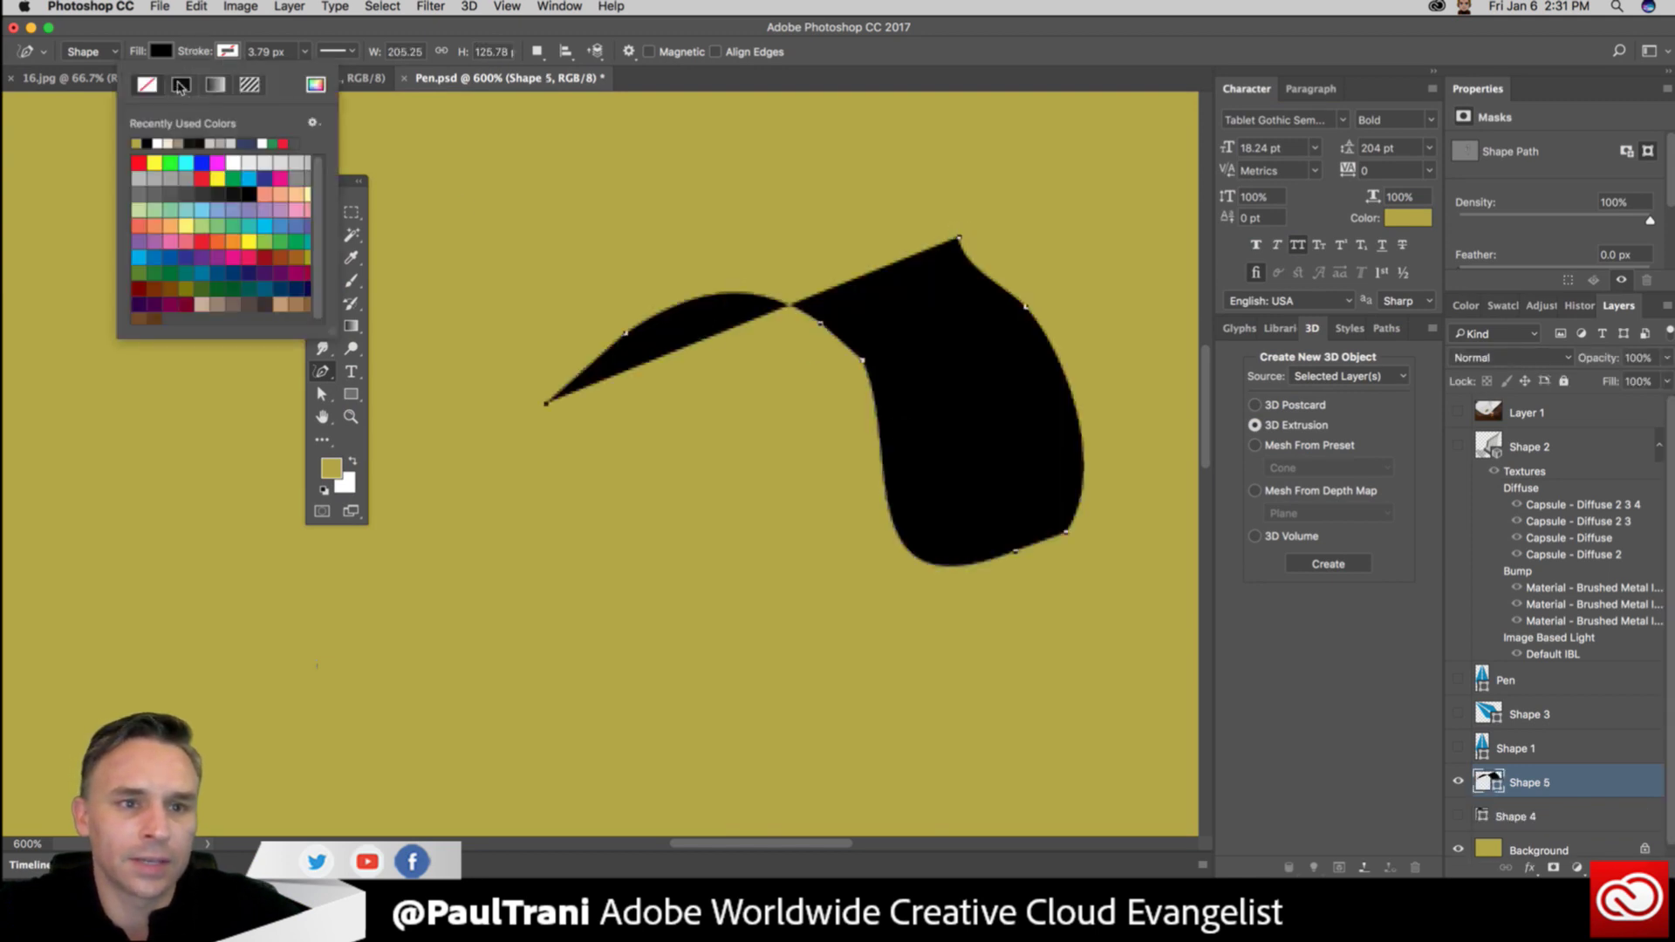
click(181, 84)
click(154, 51)
click(160, 52)
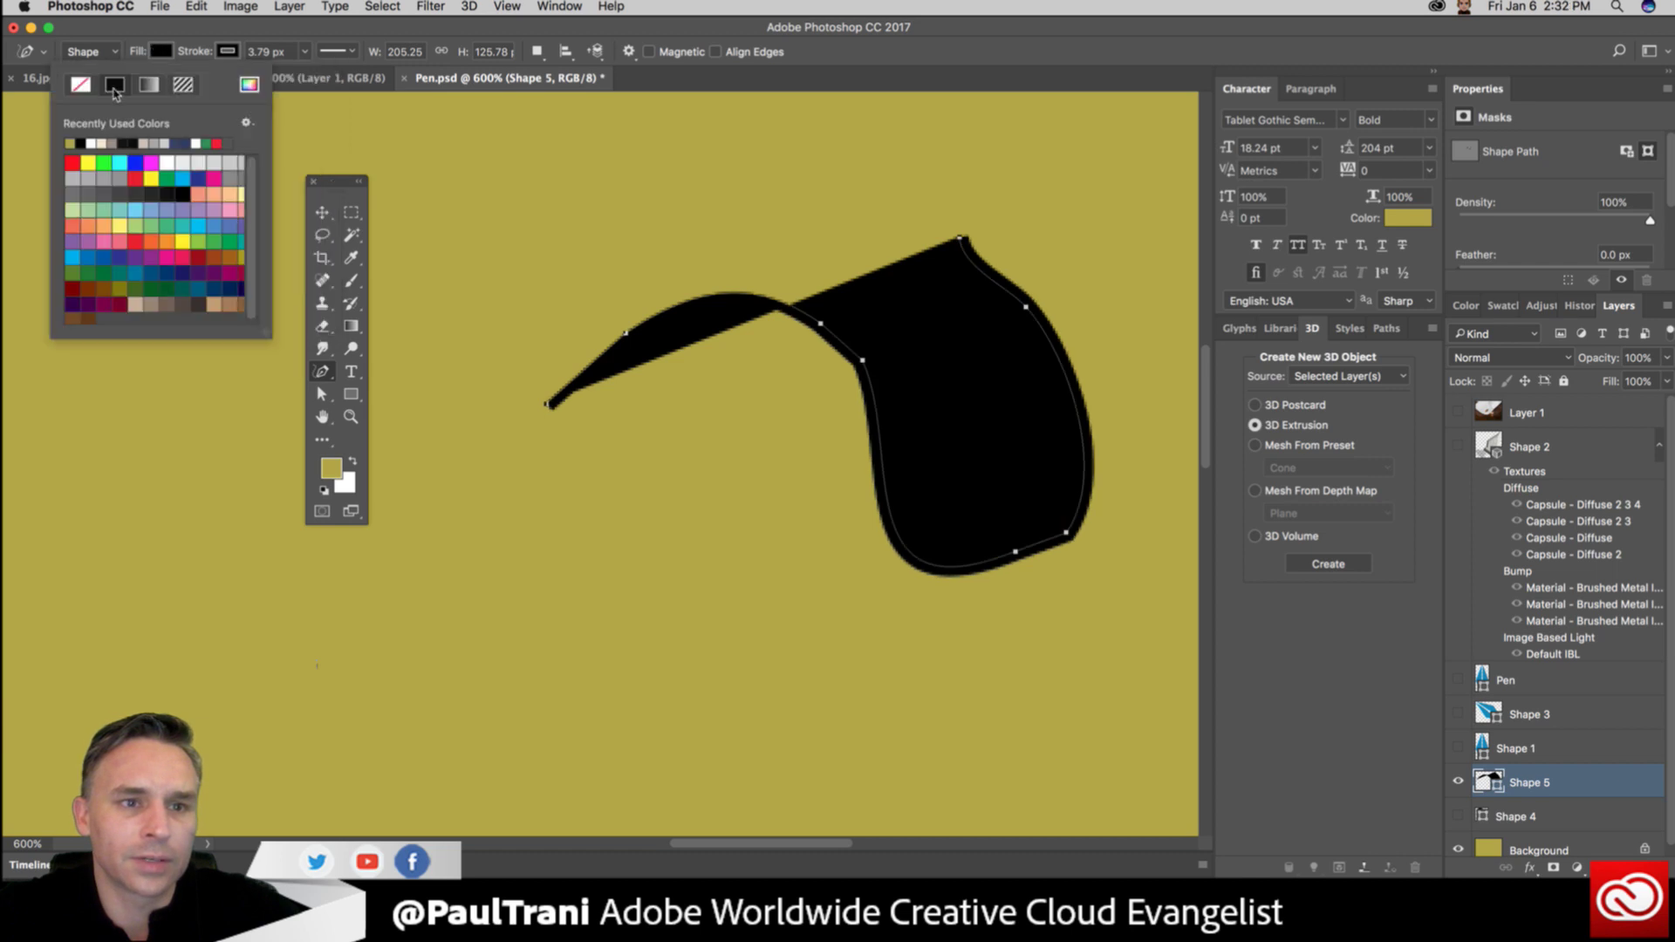
click(84, 86)
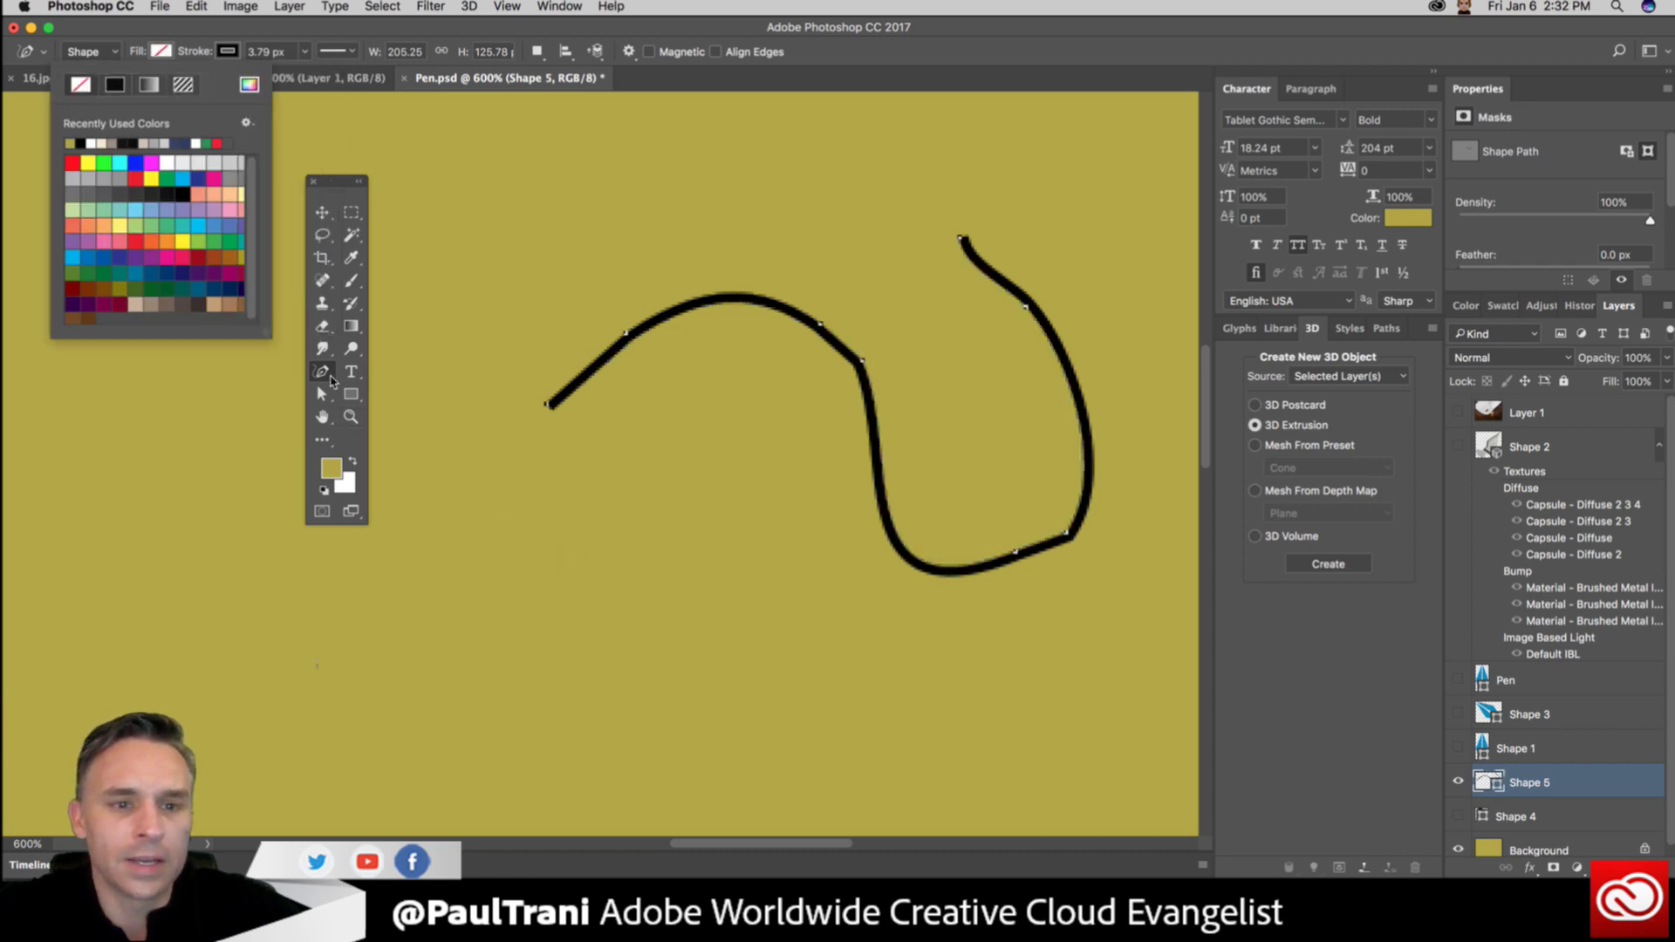
Draw two more freehand lines, about 104 × 156 px and 186 × 212 px, and view the Freeform Pen options.
mouse_move(489, 457)
mouse_down()
mouse_move(615, 496)
mouse_move(502, 411)
mouse_move(551, 224)
mouse_up()
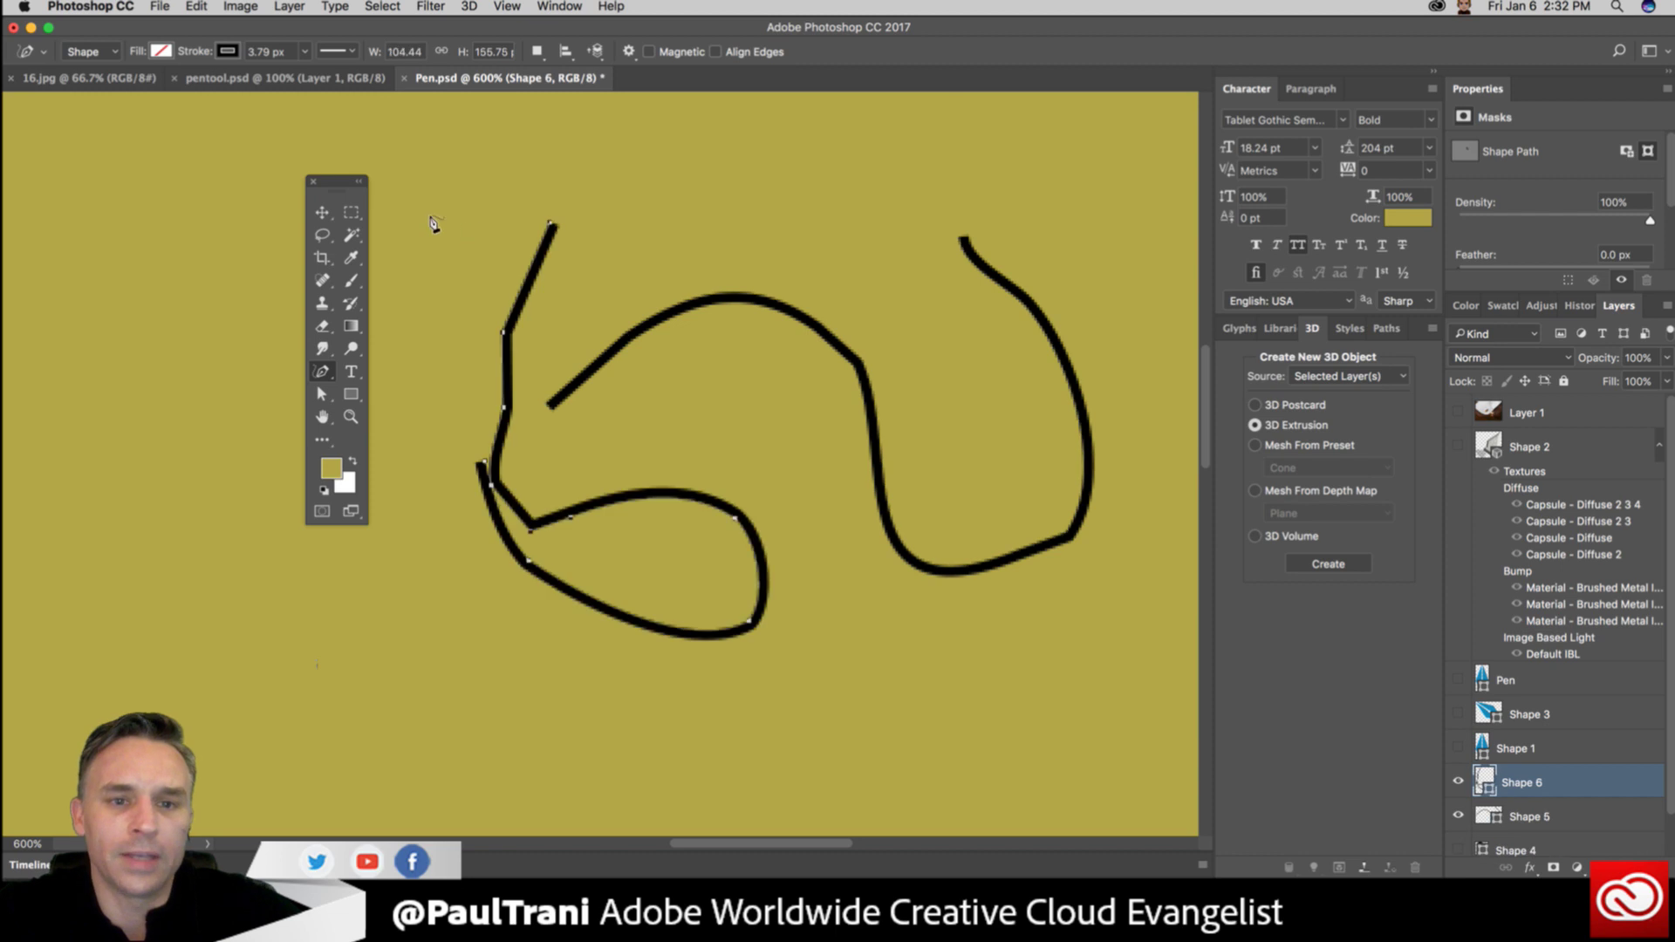
mouse_move(434, 224)
mouse_down()
mouse_move(820, 221)
mouse_move(855, 469)
mouse_move(918, 636)
mouse_move(676, 659)
mouse_move(486, 730)
mouse_up()
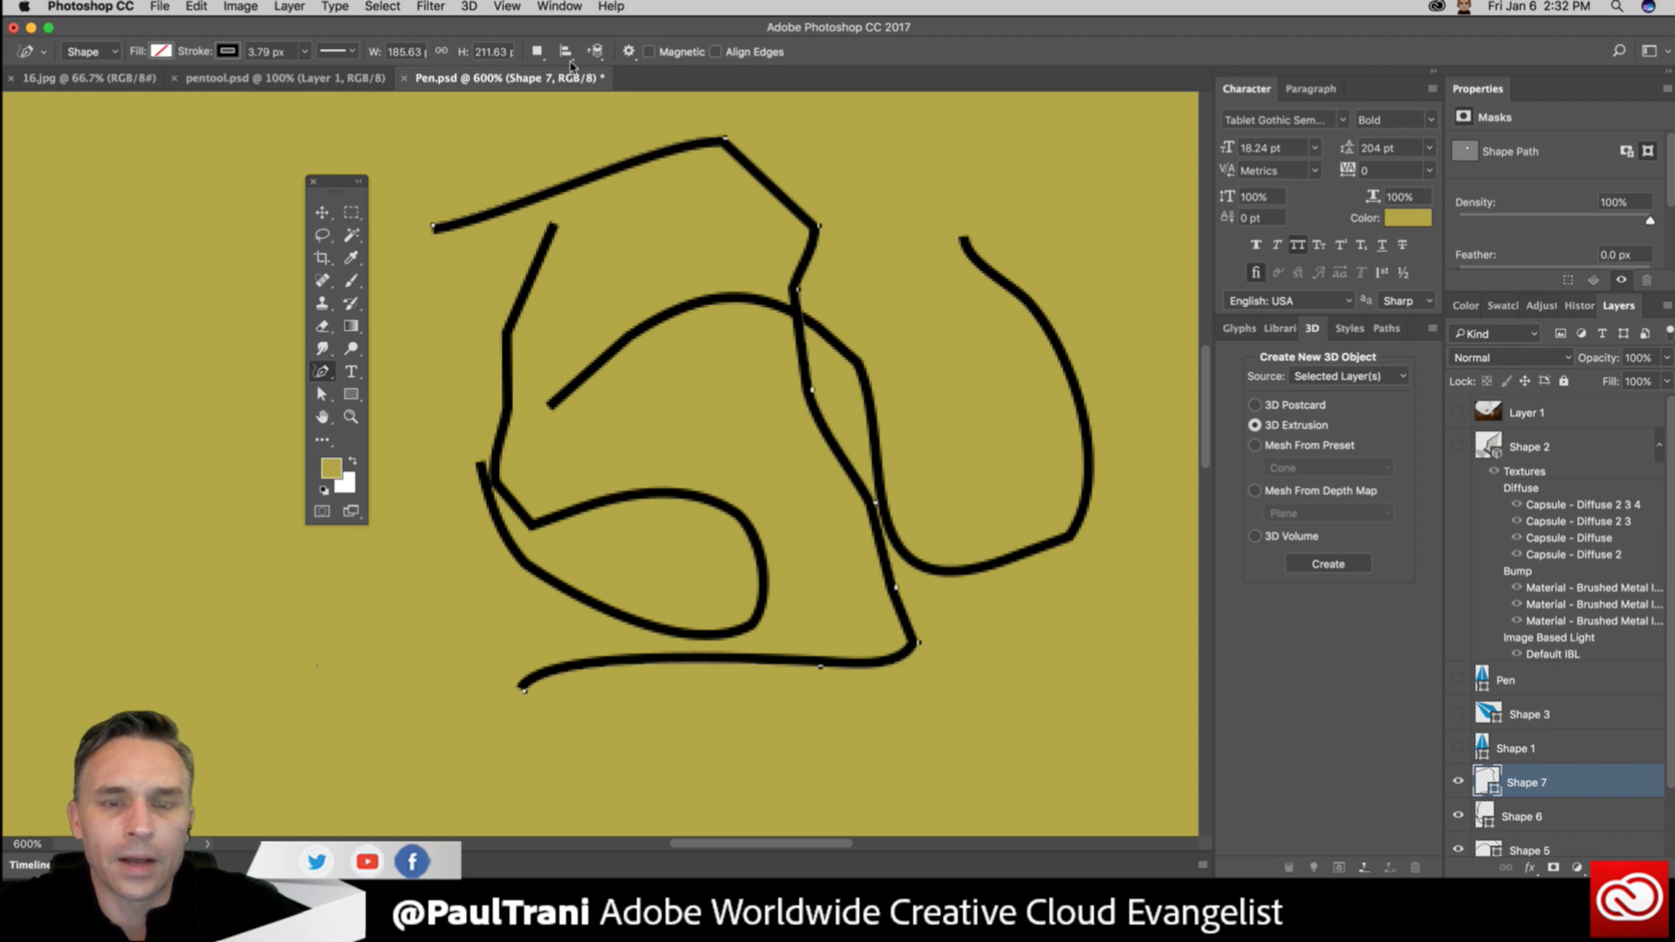
click(628, 51)
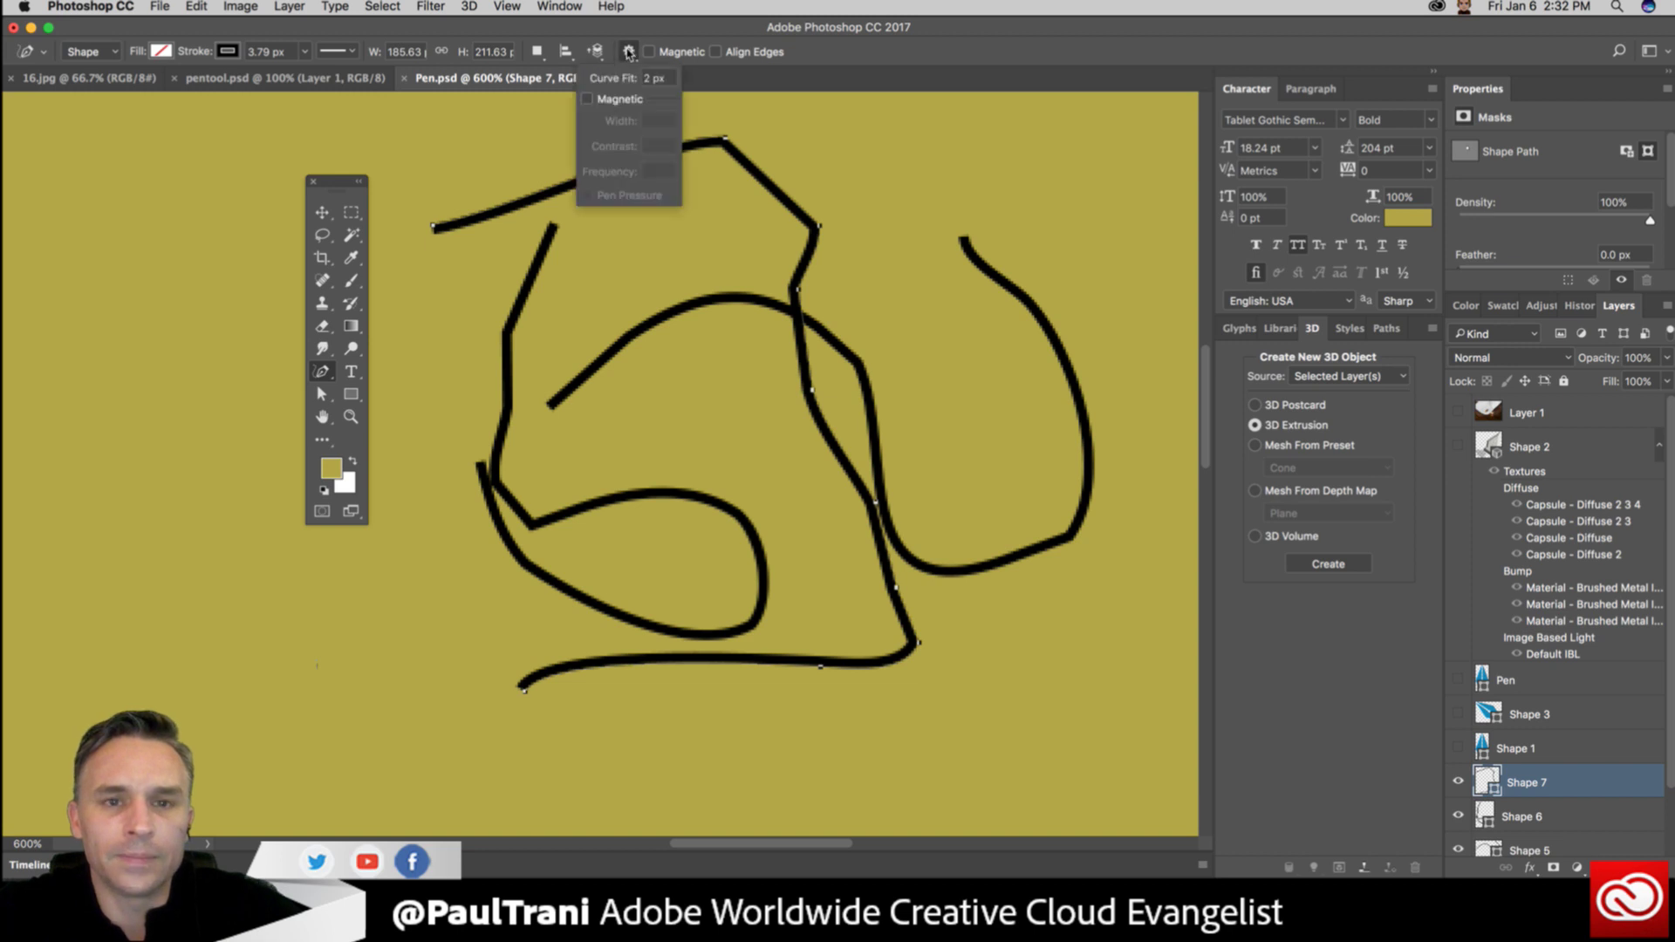
click(935, 65)
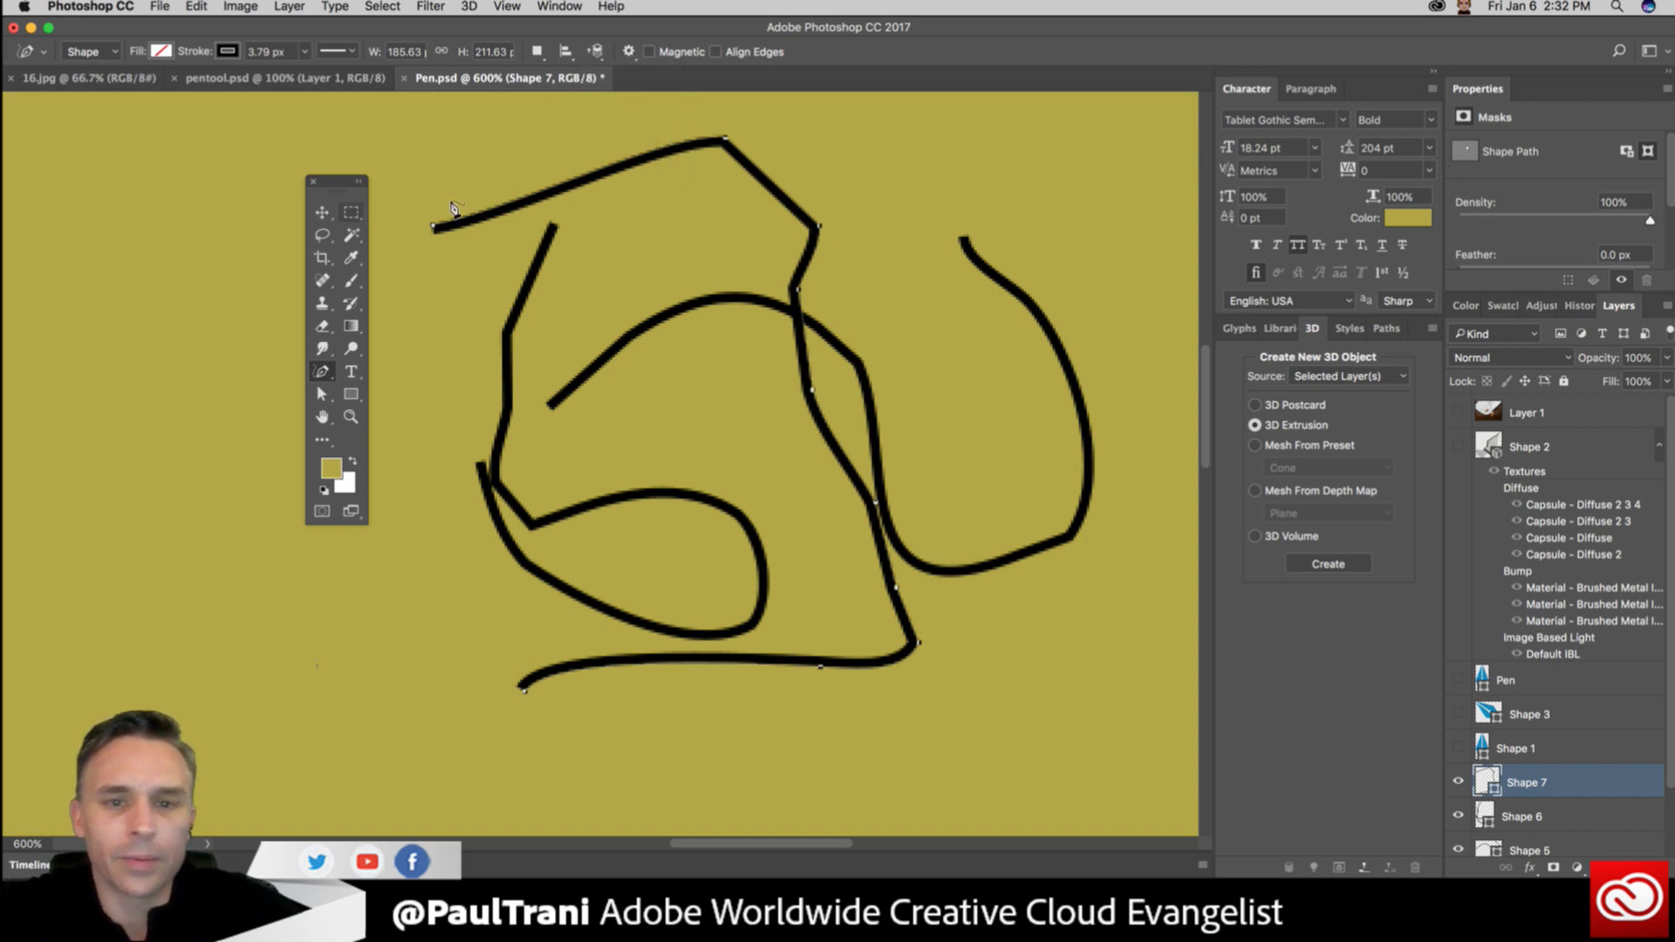
Switch to Illustrator and delete the arch's middle anchor together with its curve segments.
drag(321, 373, 398, 387)
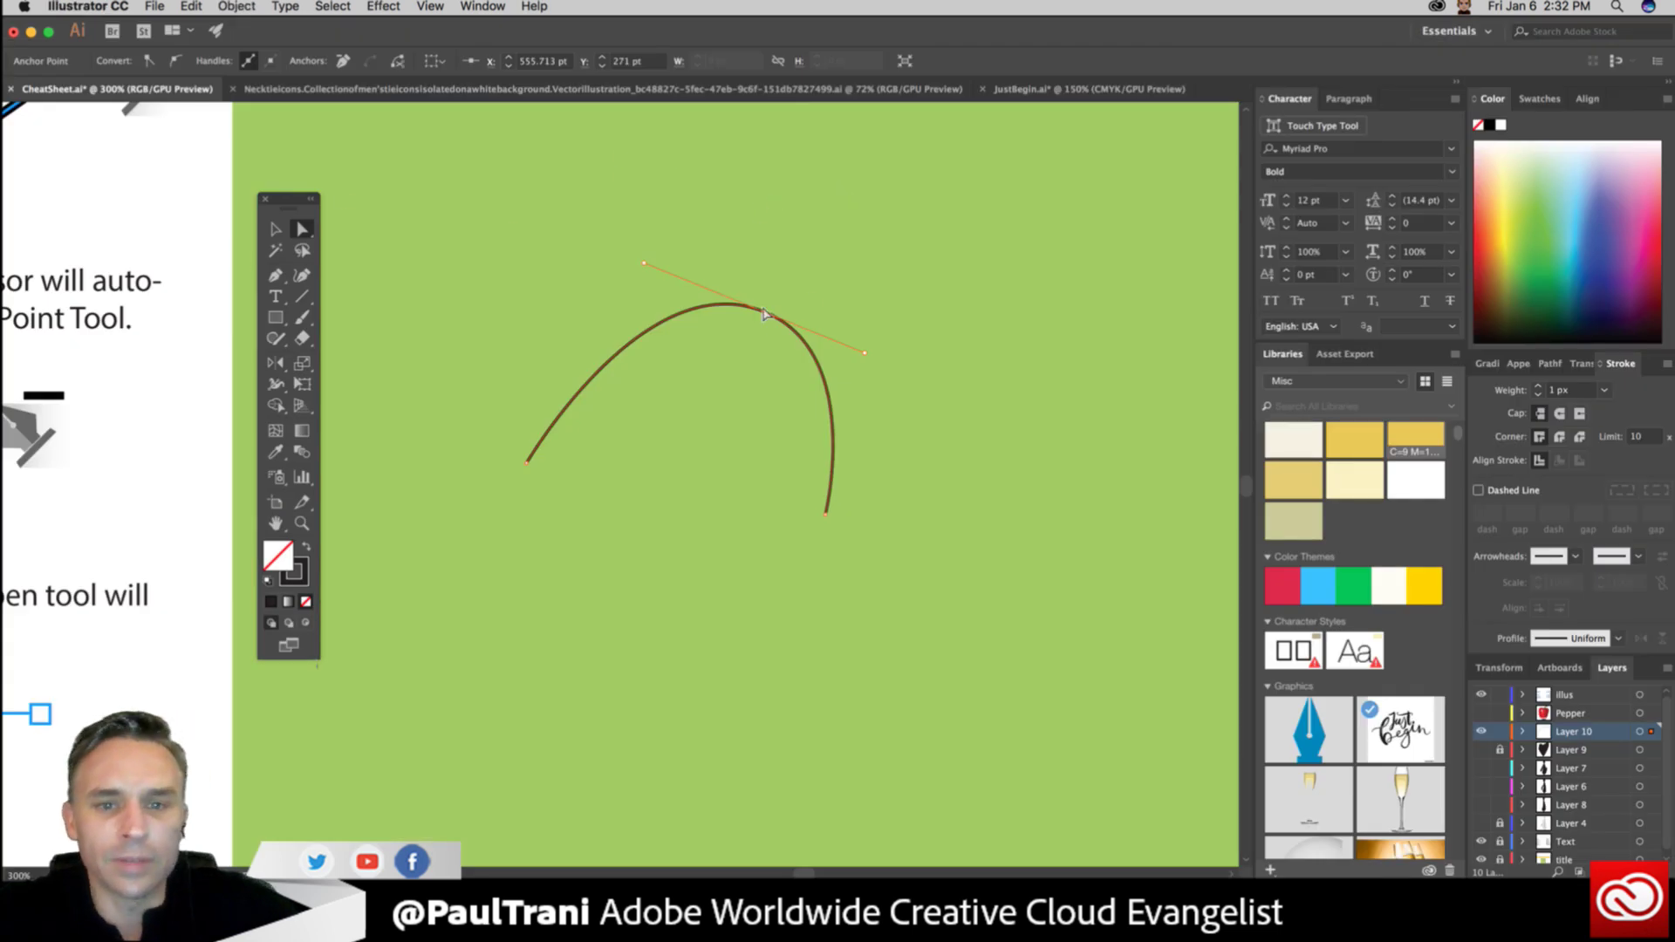
drag(763, 314, 722, 358)
key(Delete)
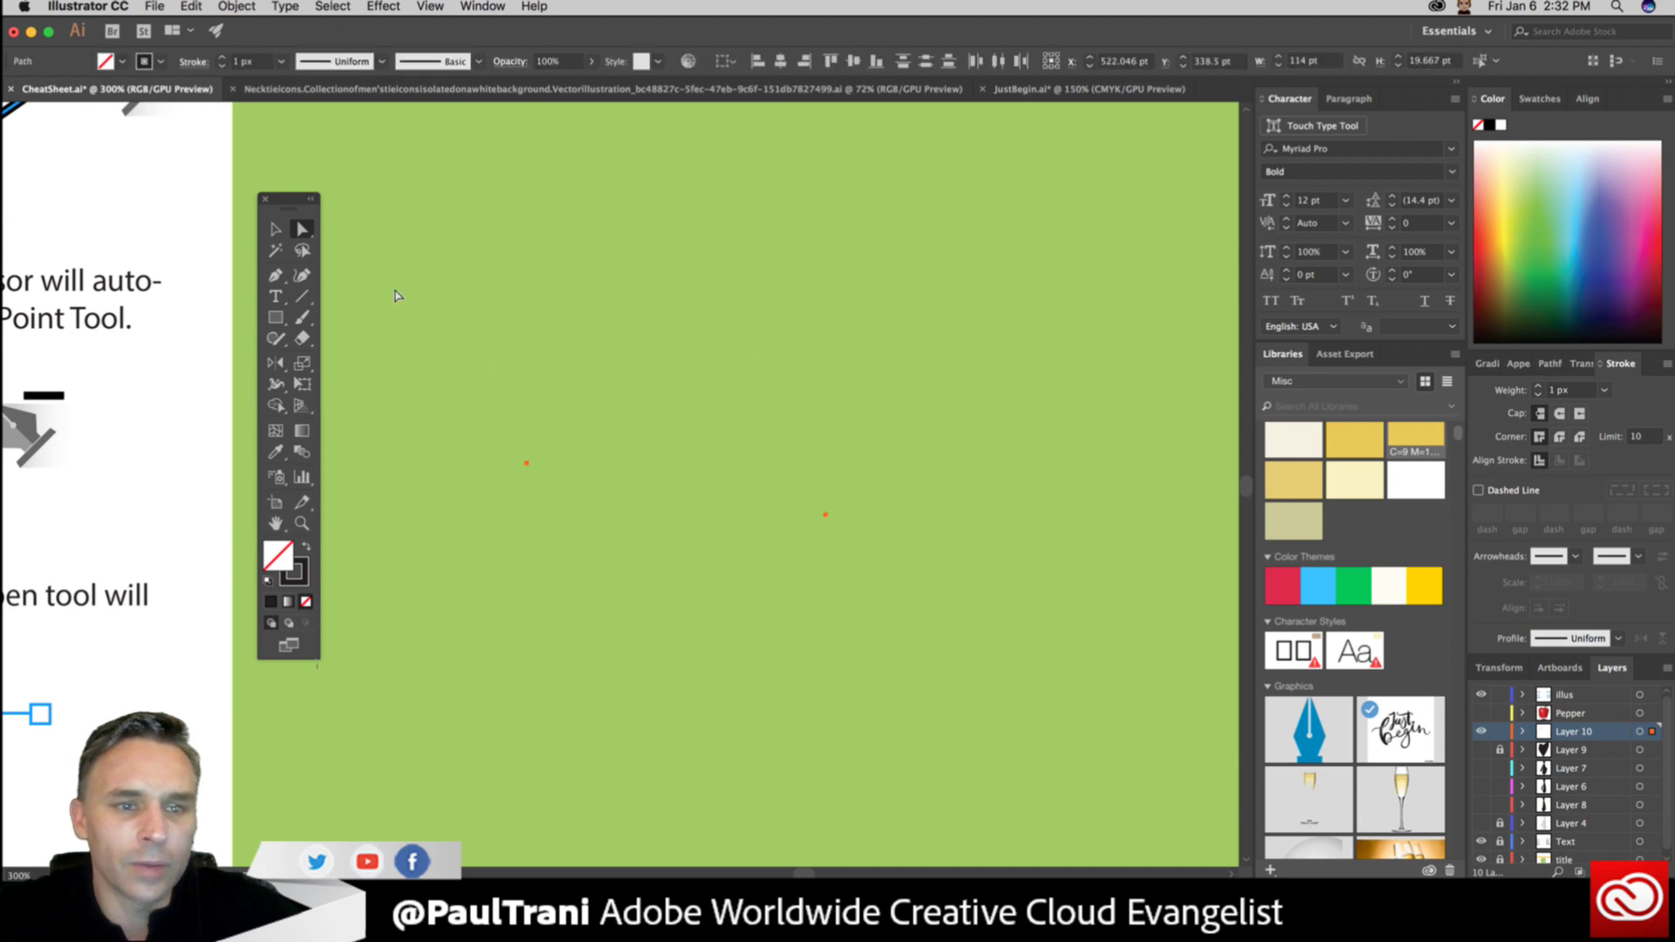
Look over the Pen, Curvature and Shaper tools and select the Pencil tool.
click(276, 274)
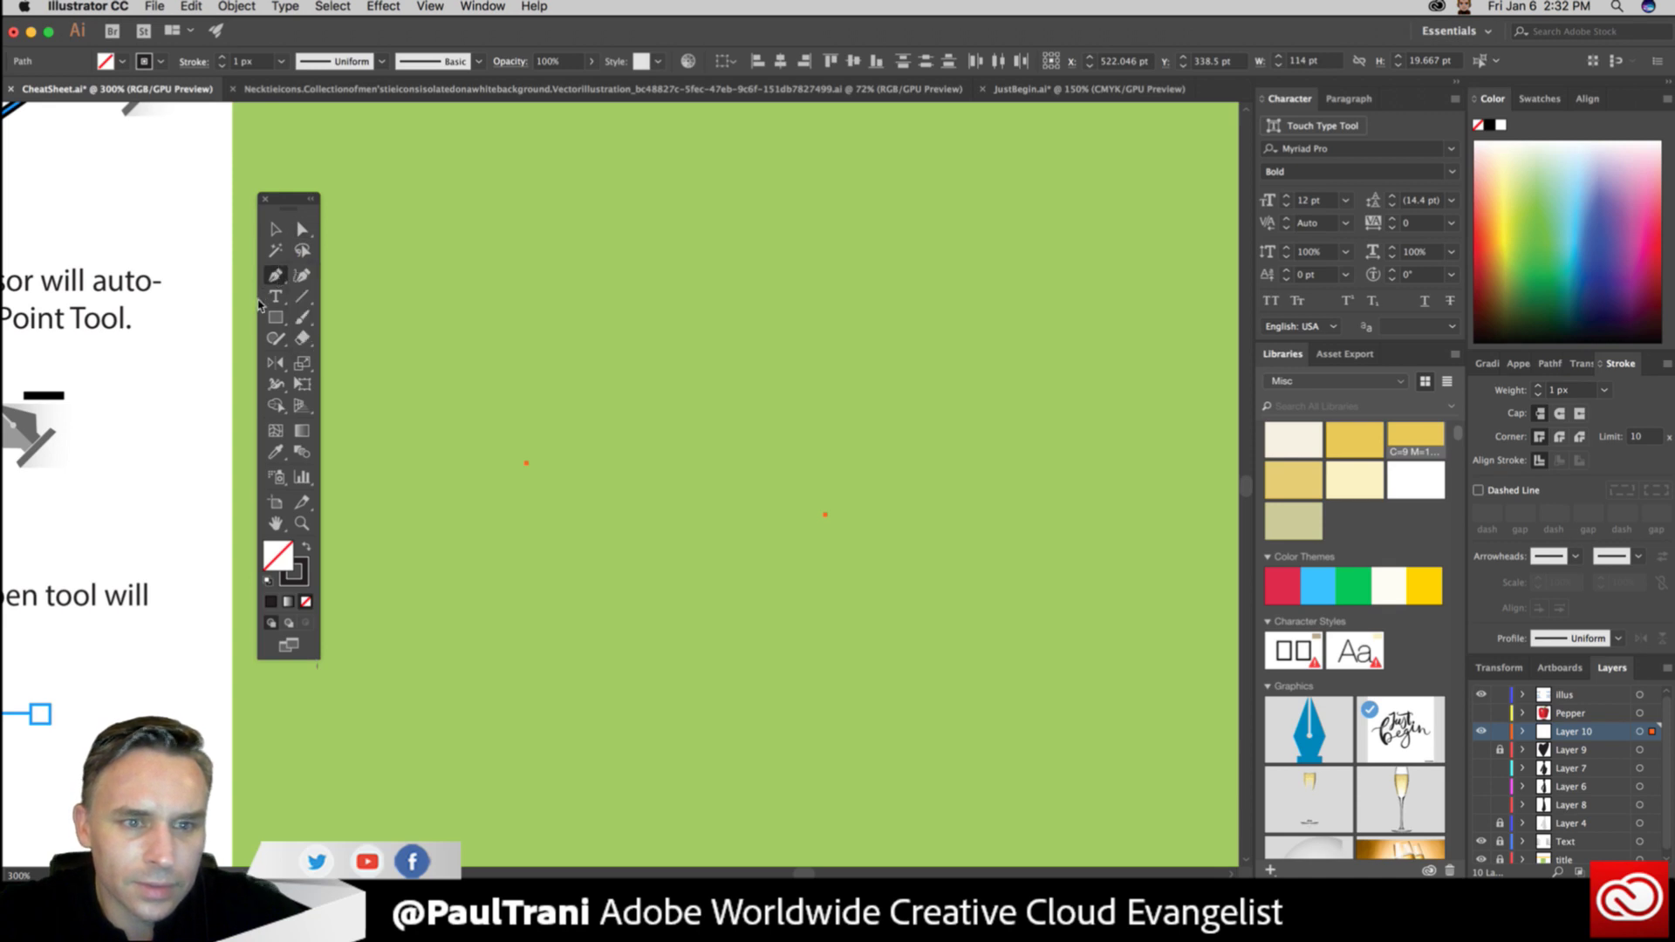
click(273, 339)
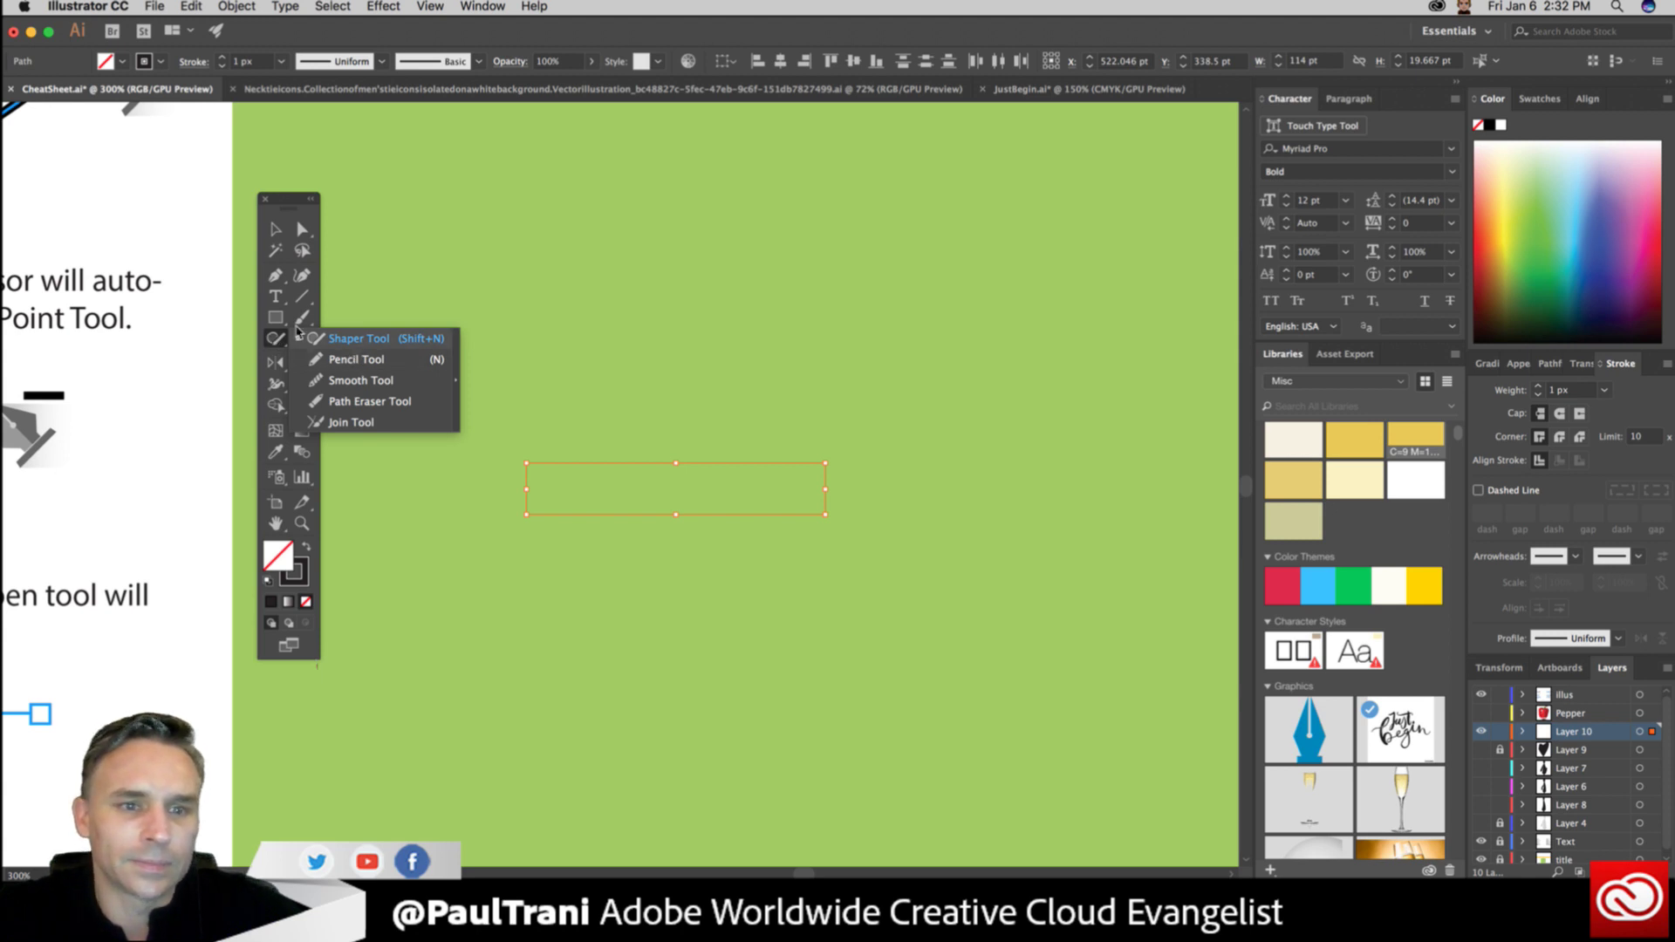
click(302, 276)
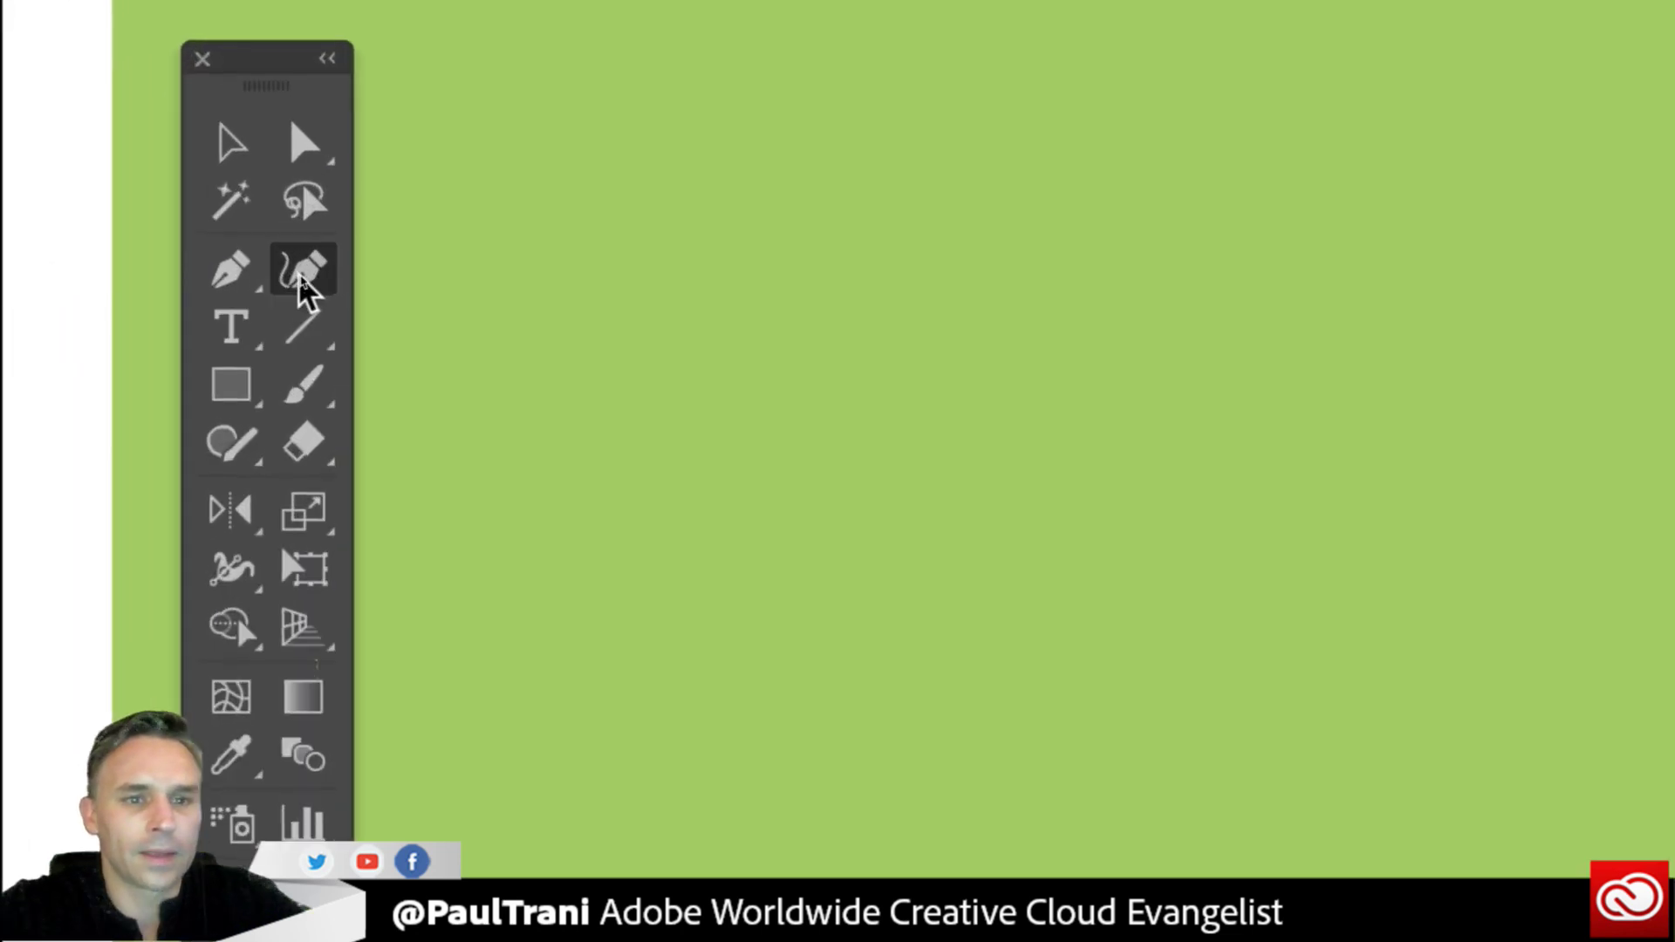
click(276, 275)
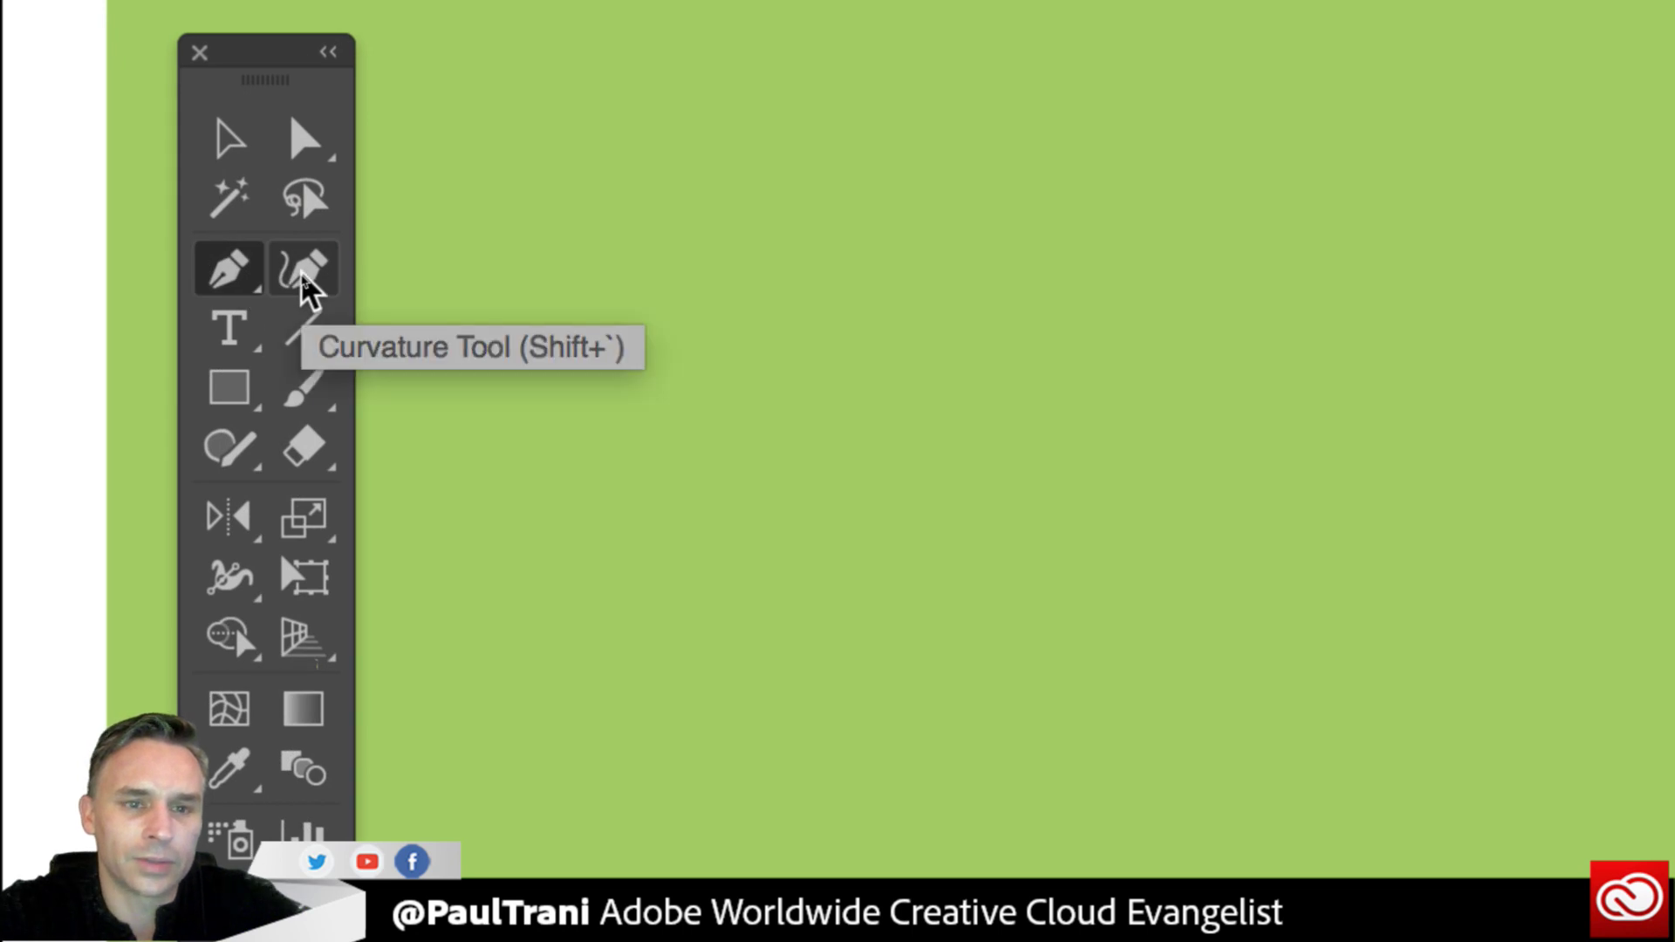
click(302, 276)
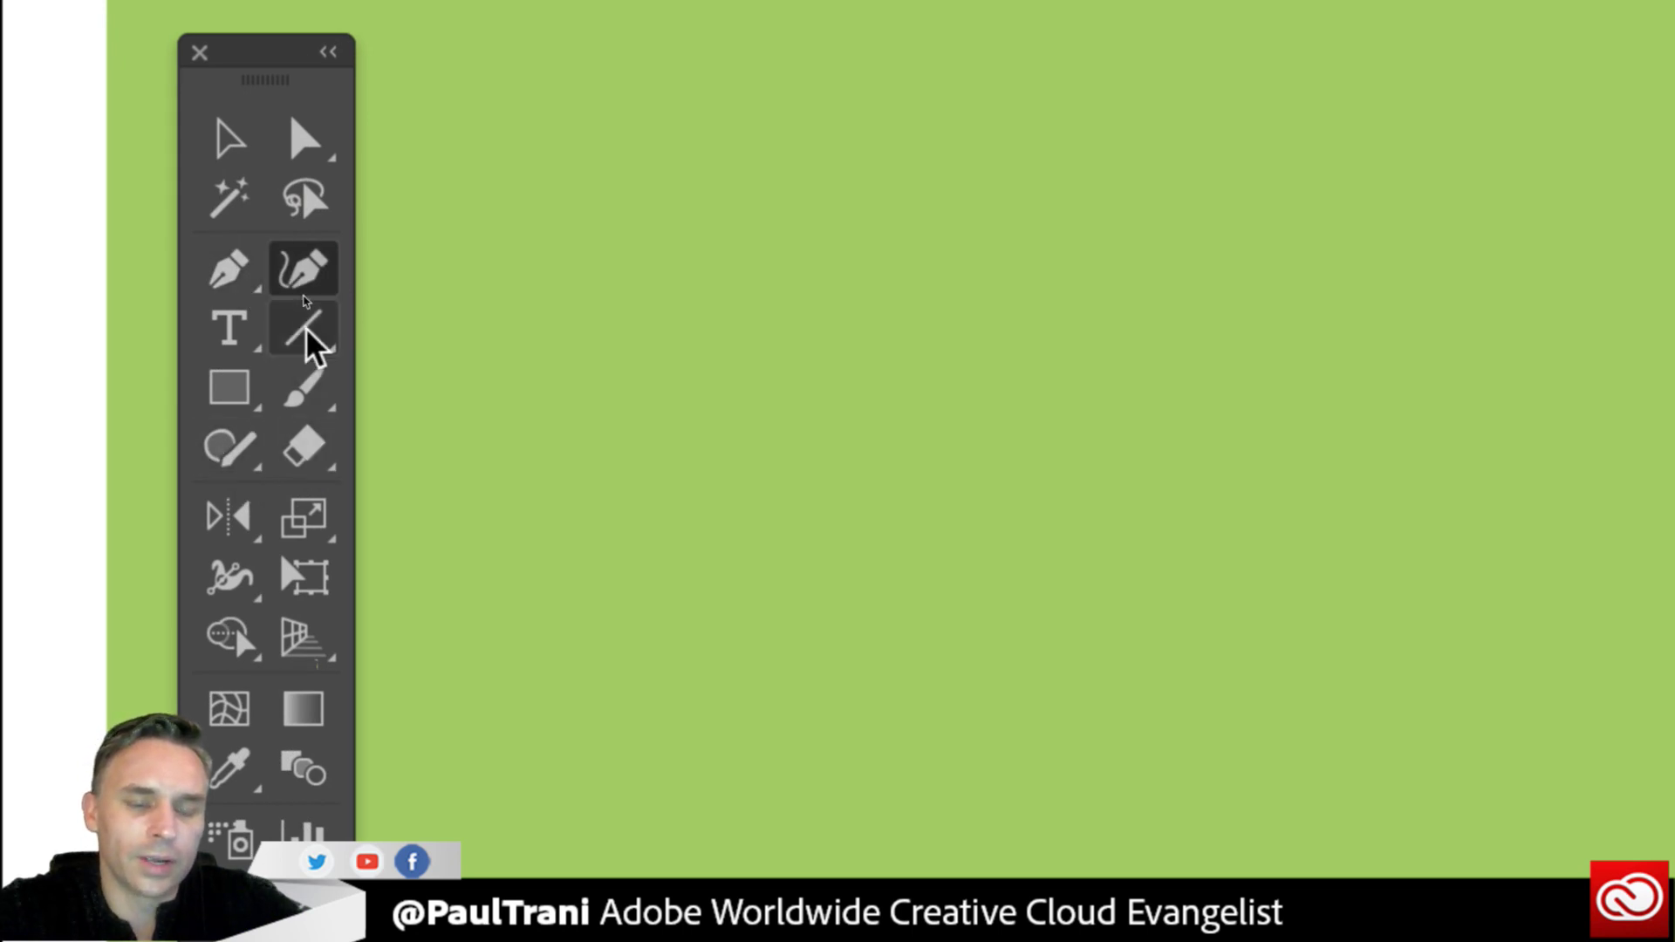
click(225, 450)
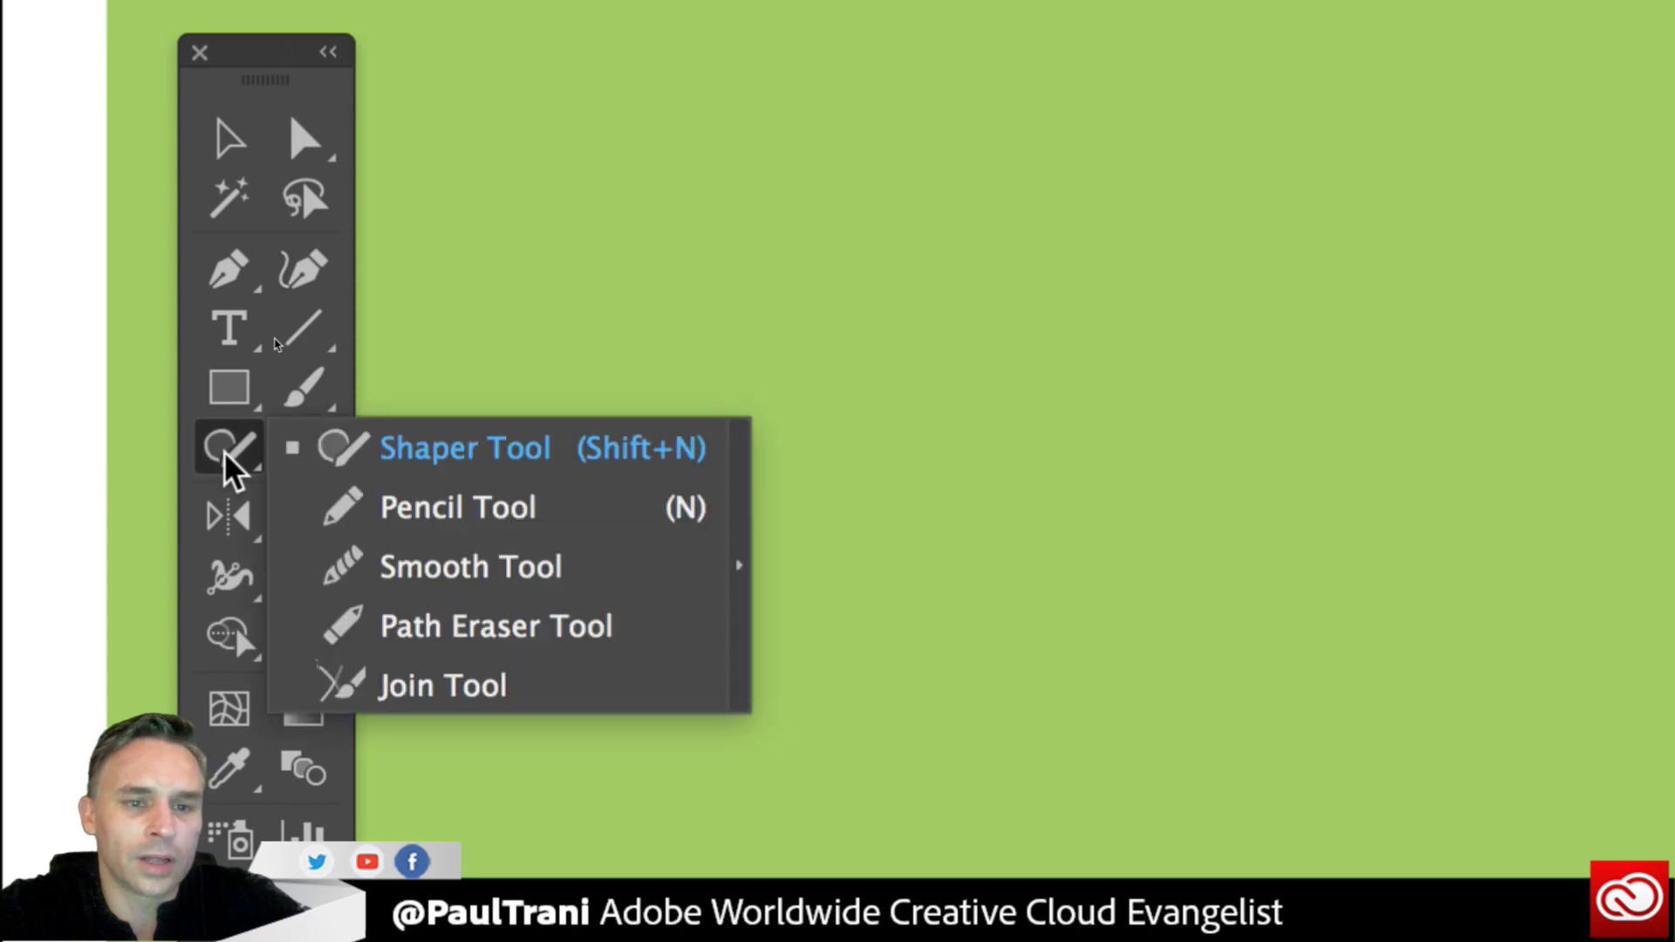
click(389, 516)
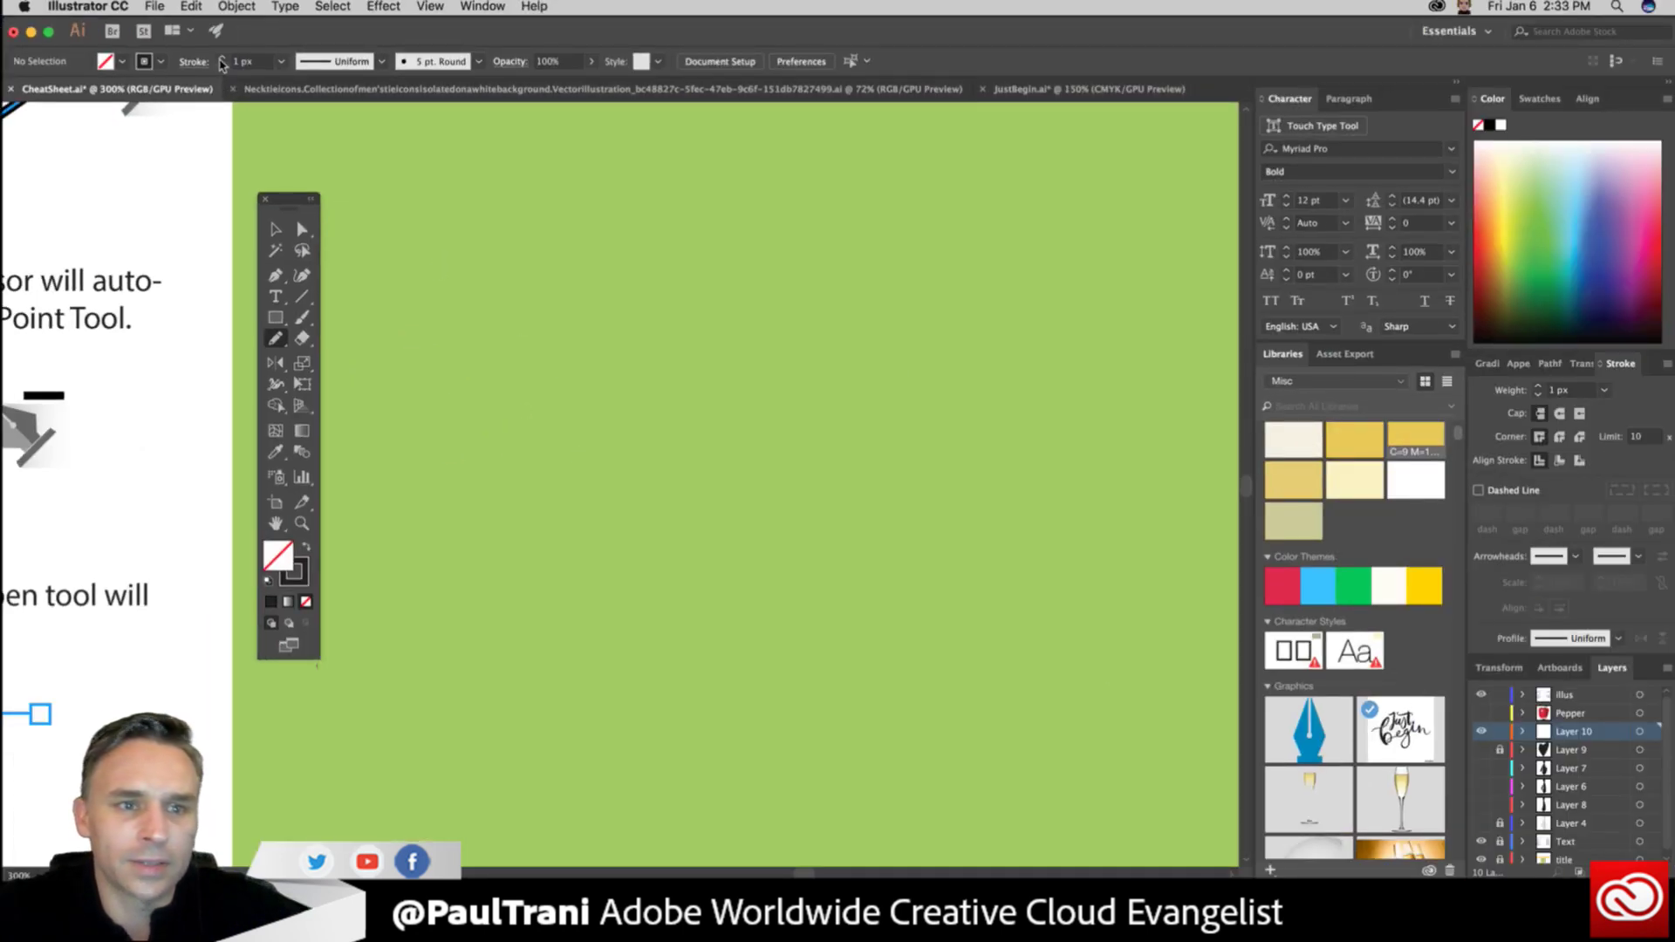
Raise the stroke weight to 6 px.
click(222, 57)
click(221, 56)
click(222, 57)
click(222, 57)
click(222, 57)
Try a freehand M-shaped wave about 208 px wide and 116 px high with the Pencil tool and undo it.
mouse_move(493, 467)
mouse_down()
mouse_move(618, 331)
mouse_move(695, 452)
mouse_move(824, 503)
mouse_move(909, 346)
mouse_move(1004, 453)
mouse_move(1014, 616)
mouse_up()
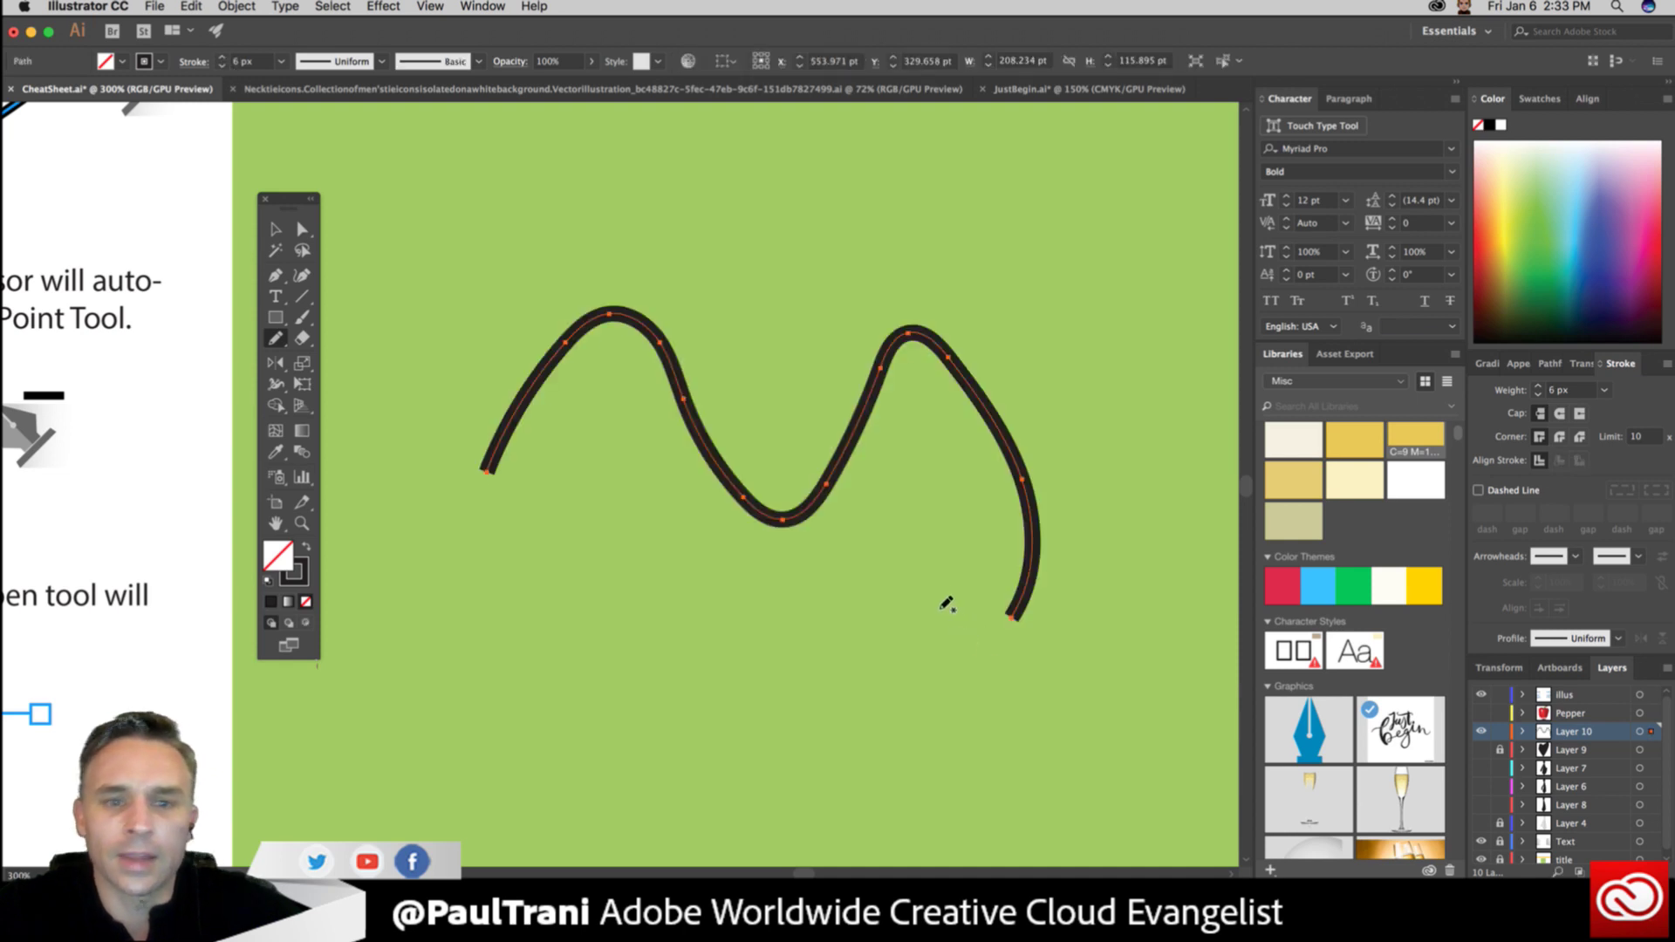
key(super+z)
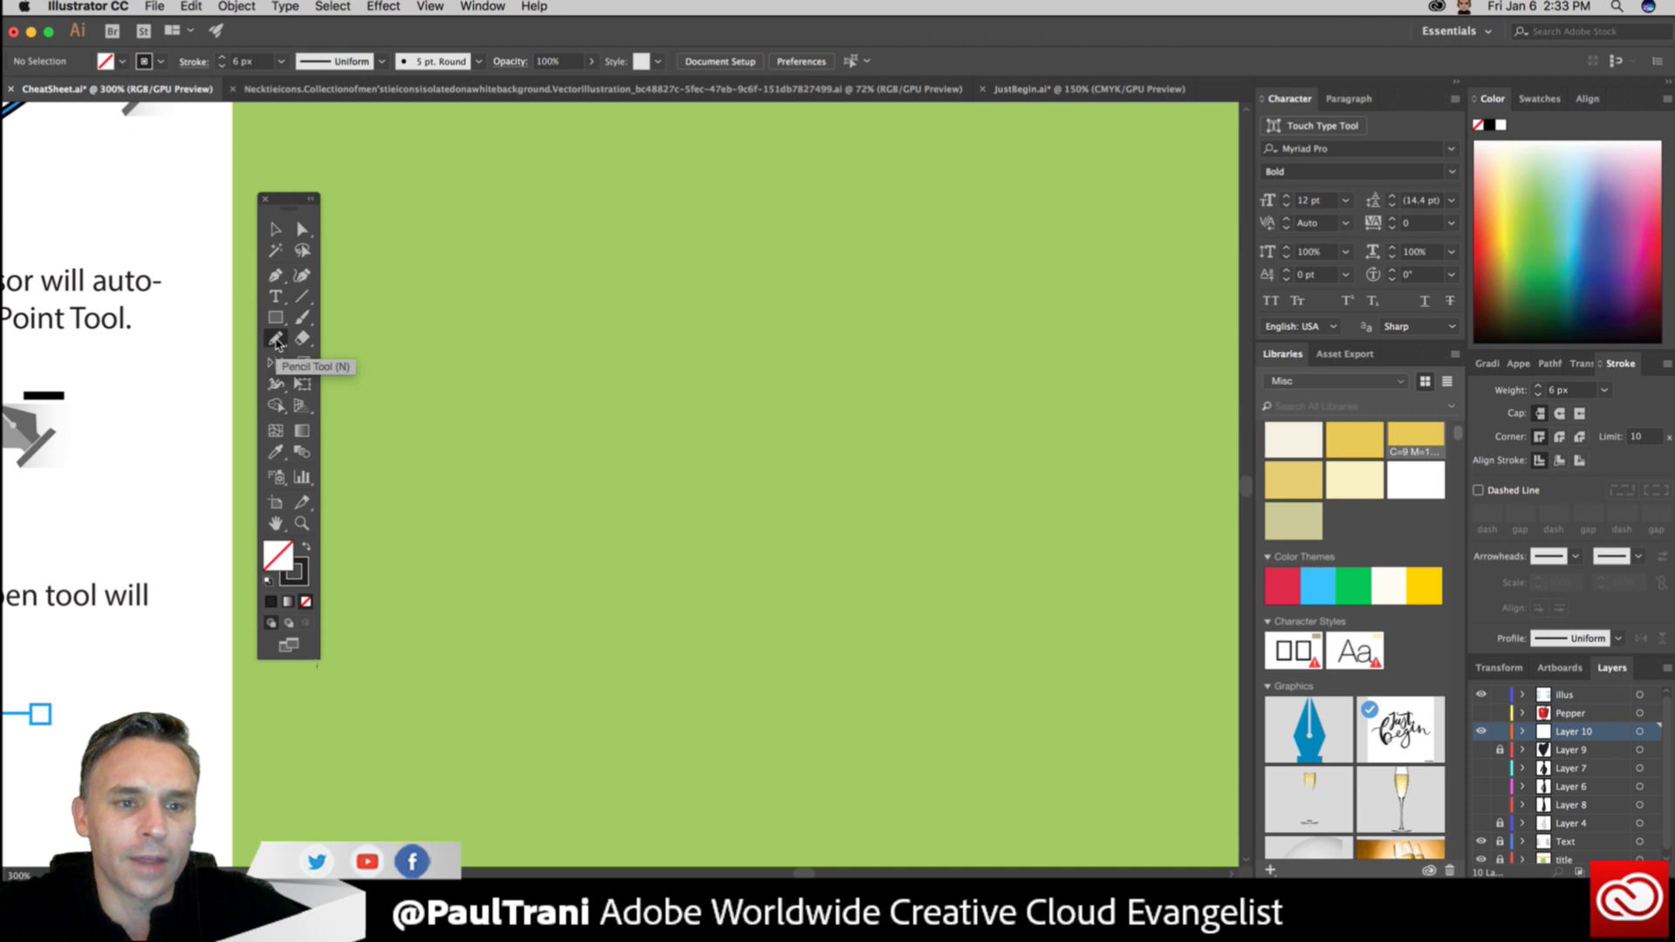
Set the Pencil tool's fidelity to fully Accurate, then draw a freehand test stroke and undo it.
double_click(271, 338)
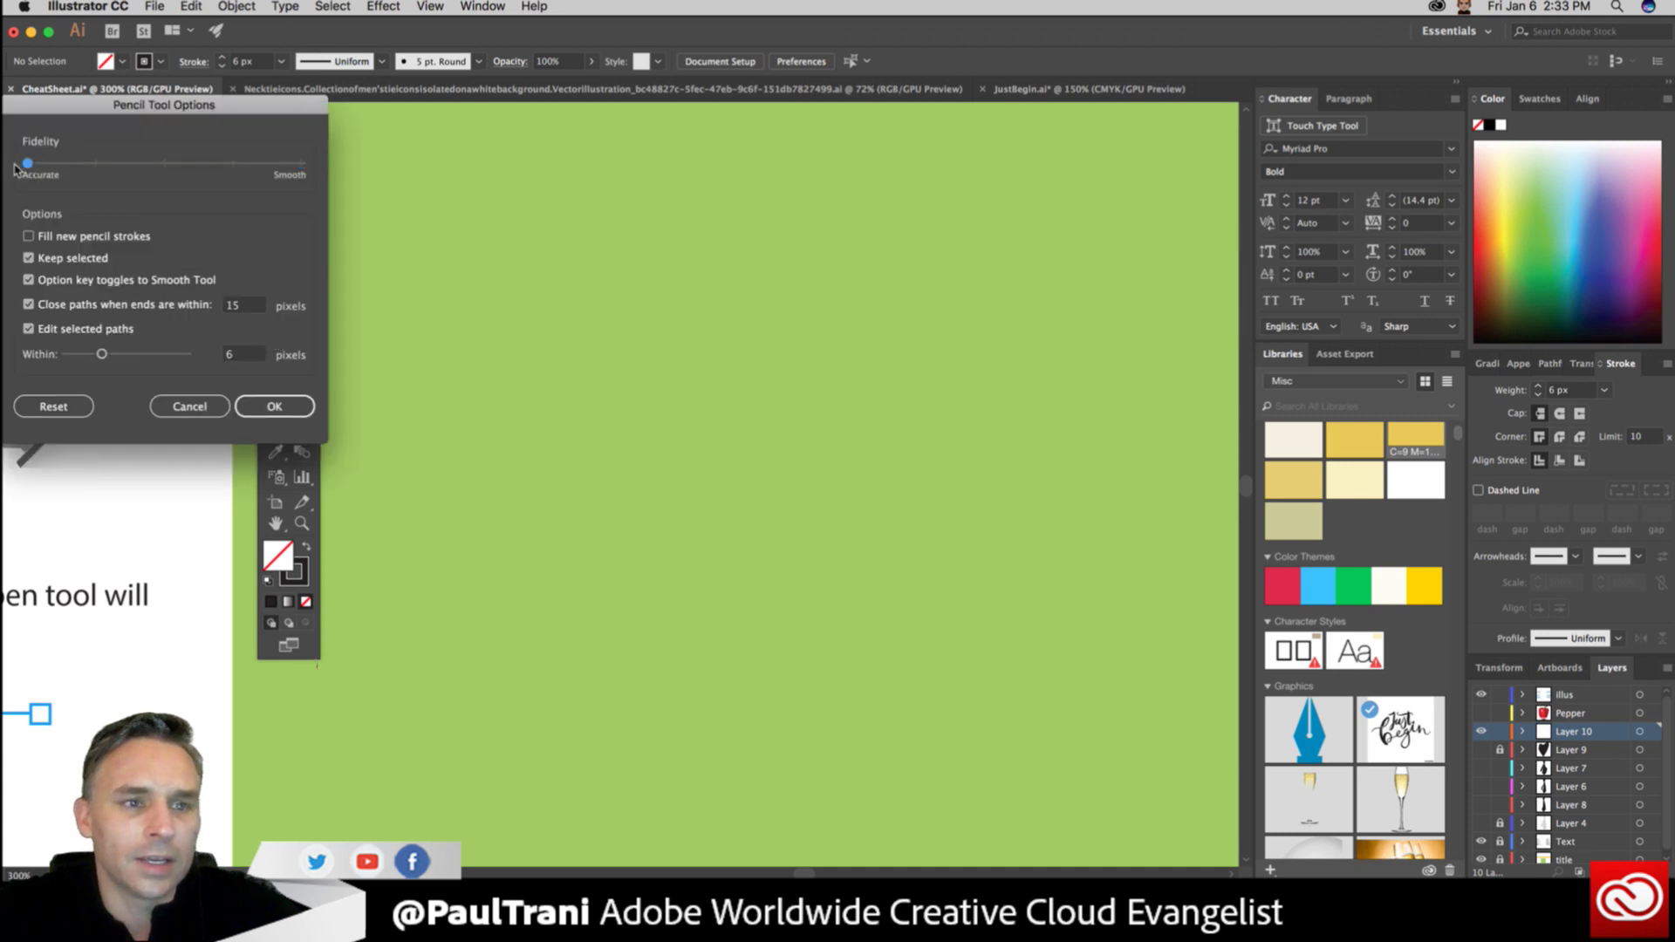
click(274, 405)
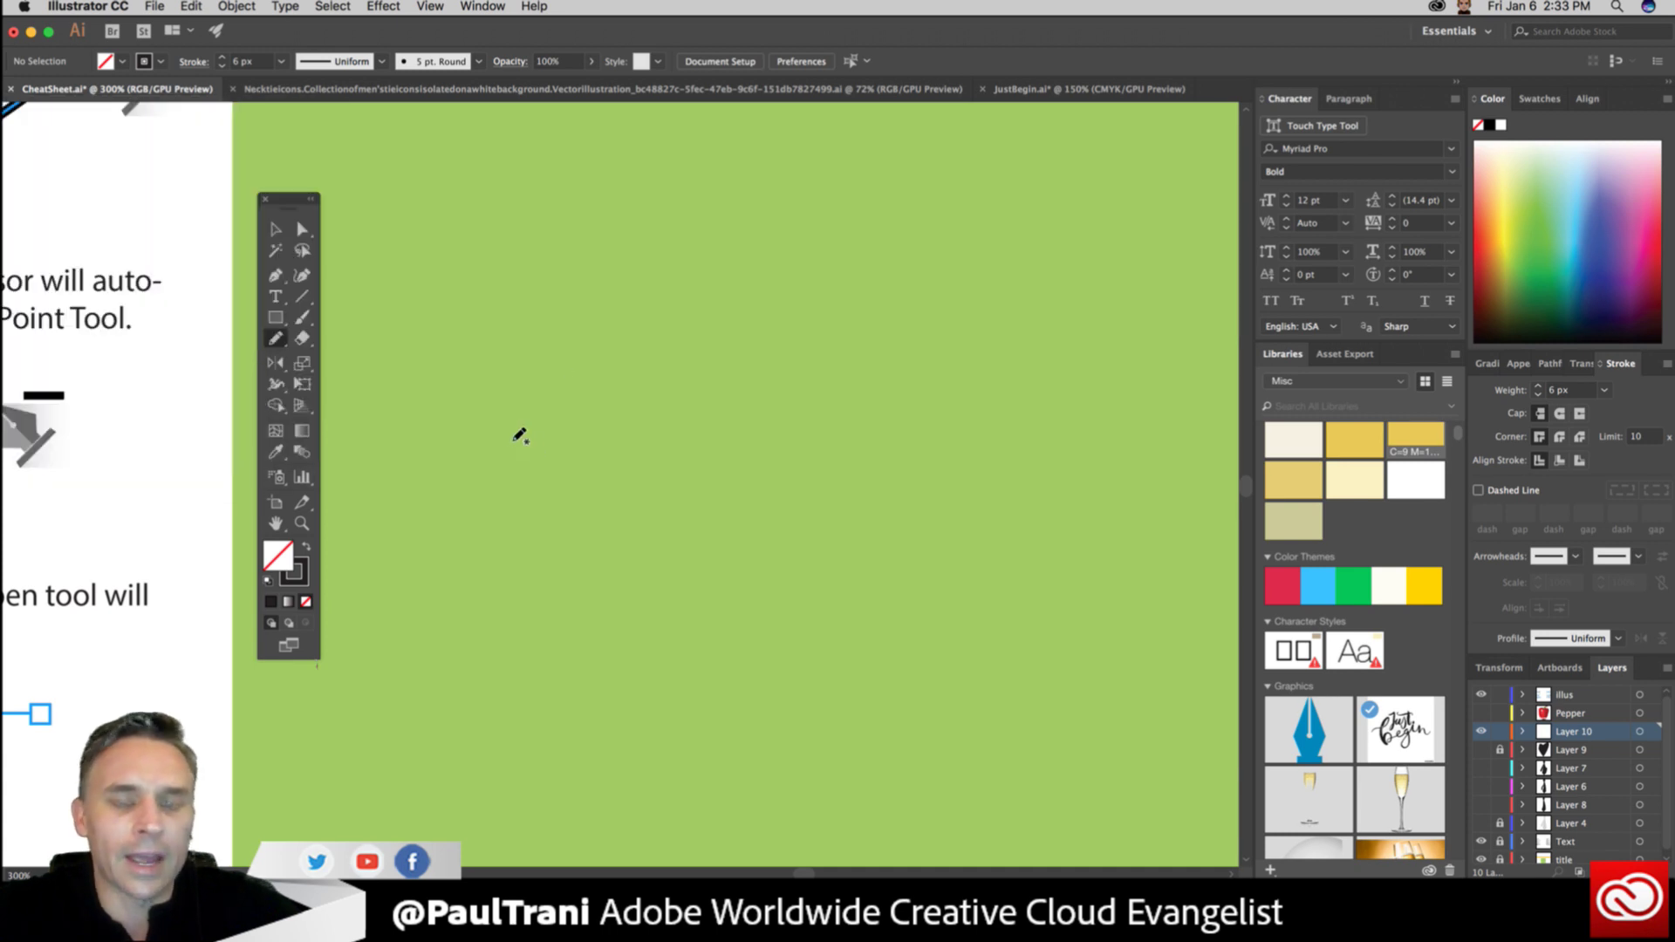
drag(741, 384, 740, 380)
key(super+z)
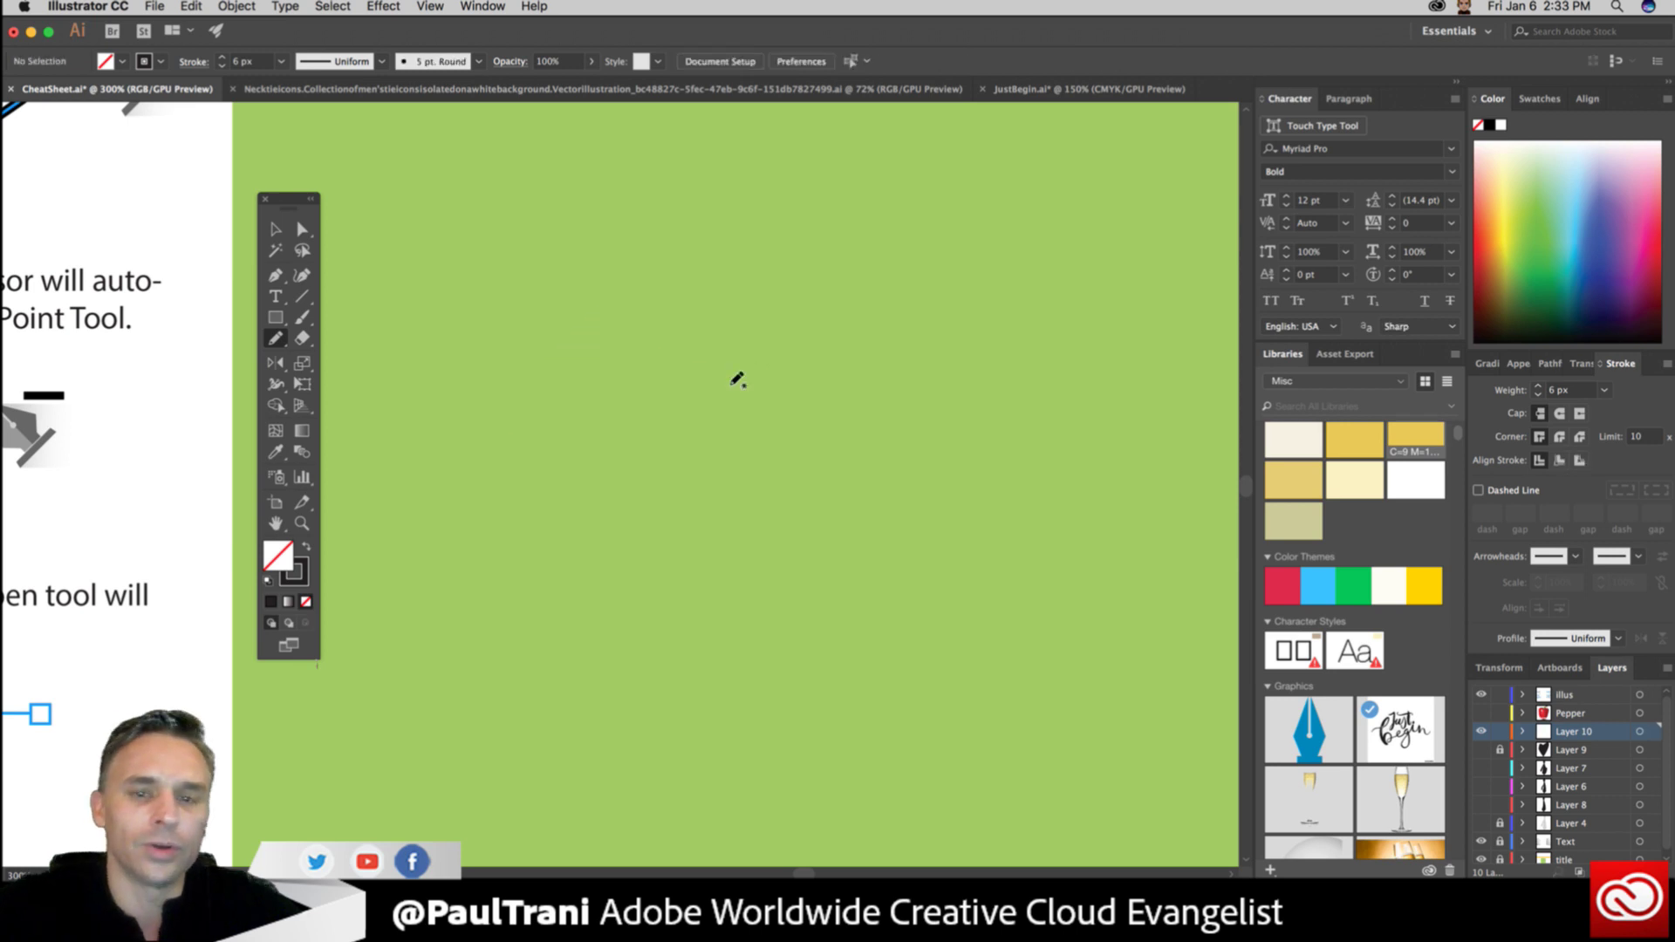
Sketch a freehand face with the Pencil tool: jaw about 173 by 176 pt, eyebrow, nose, mouth, jagged hair about 217 pt wide and an ear.
scroll(611, 384, left, 1)
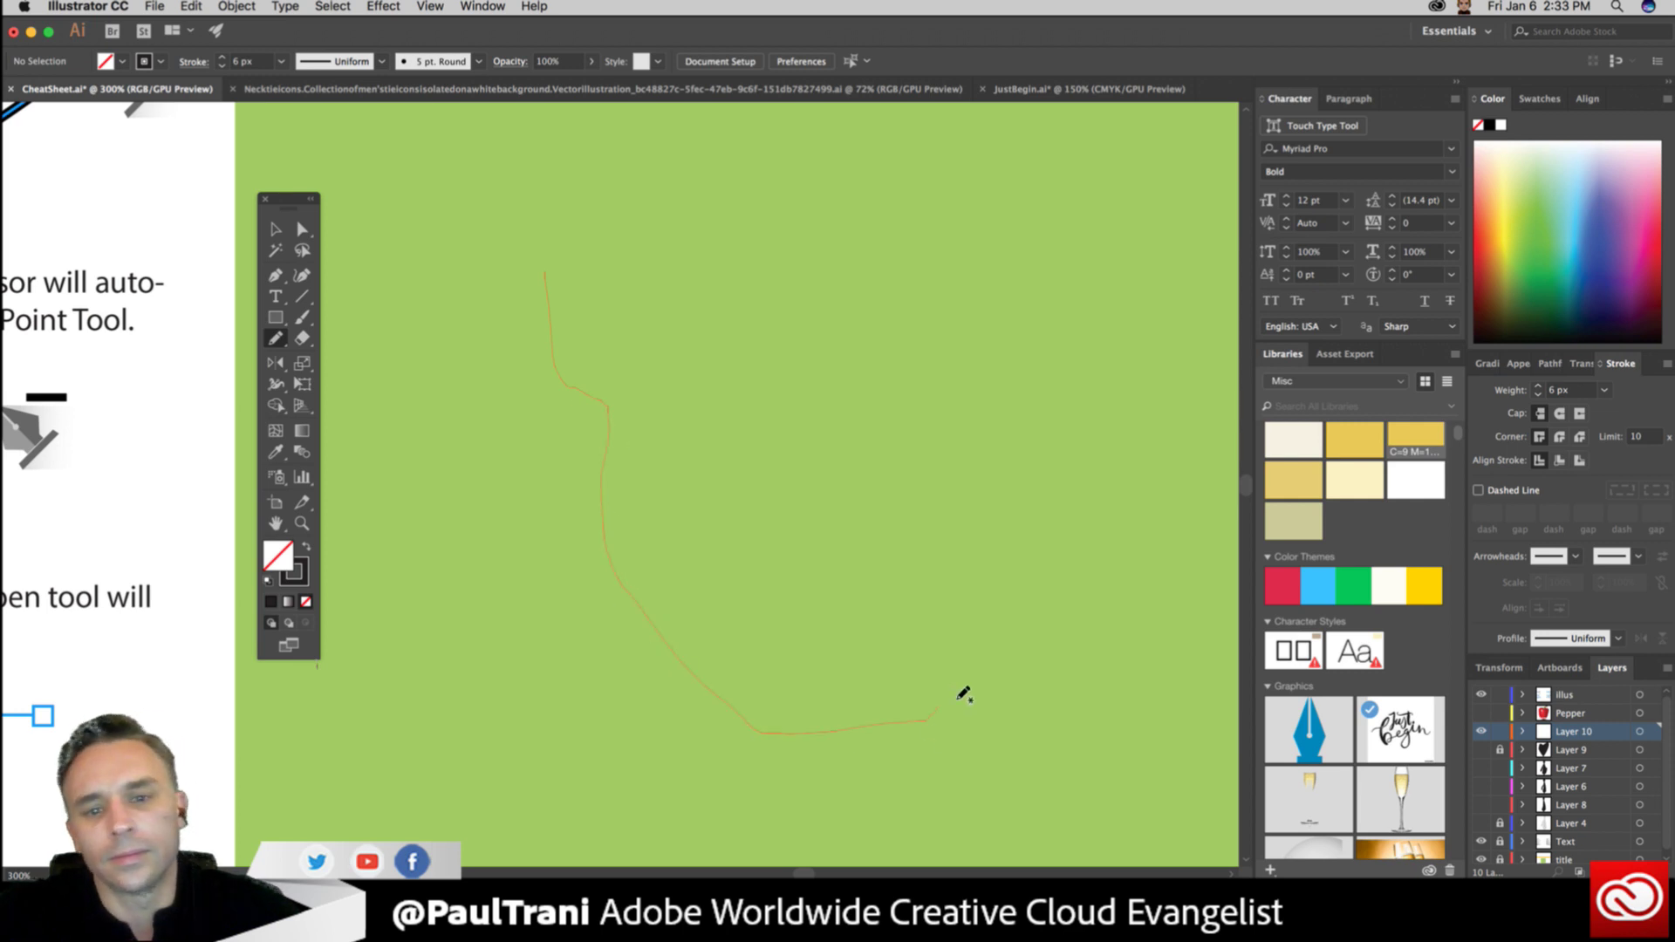
drag(963, 693, 1002, 533)
drag(779, 371, 899, 321)
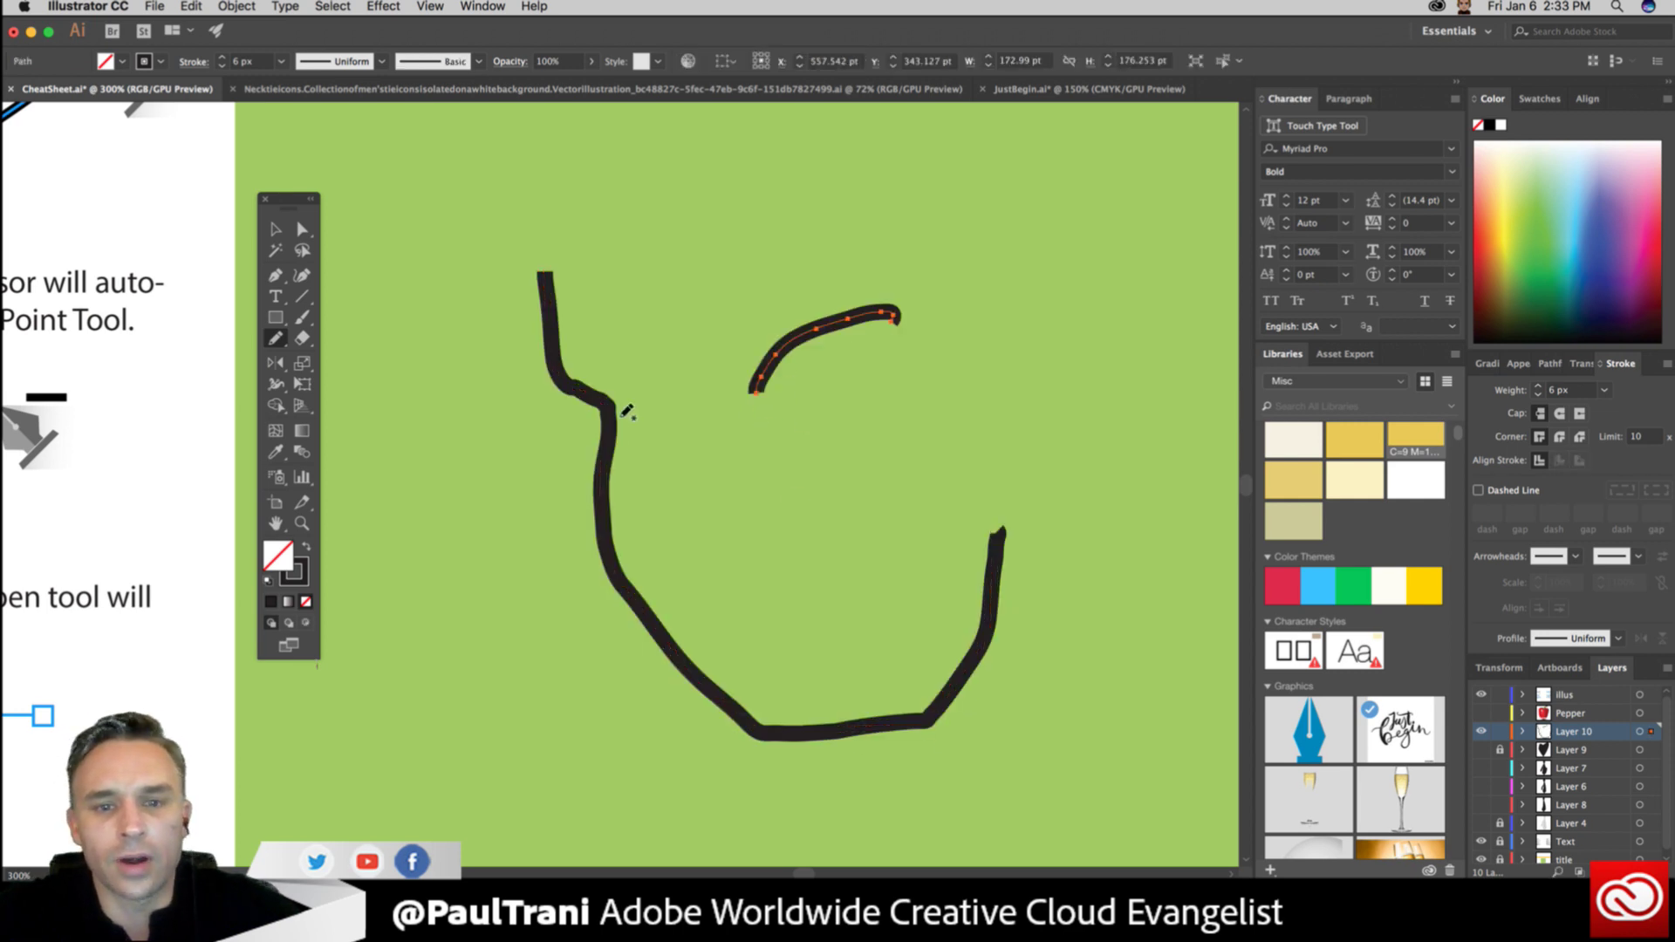
mouse_move(644, 407)
mouse_down()
mouse_move(682, 425)
mouse_move(702, 582)
mouse_move(776, 568)
mouse_move(816, 639)
mouse_move(870, 557)
mouse_up()
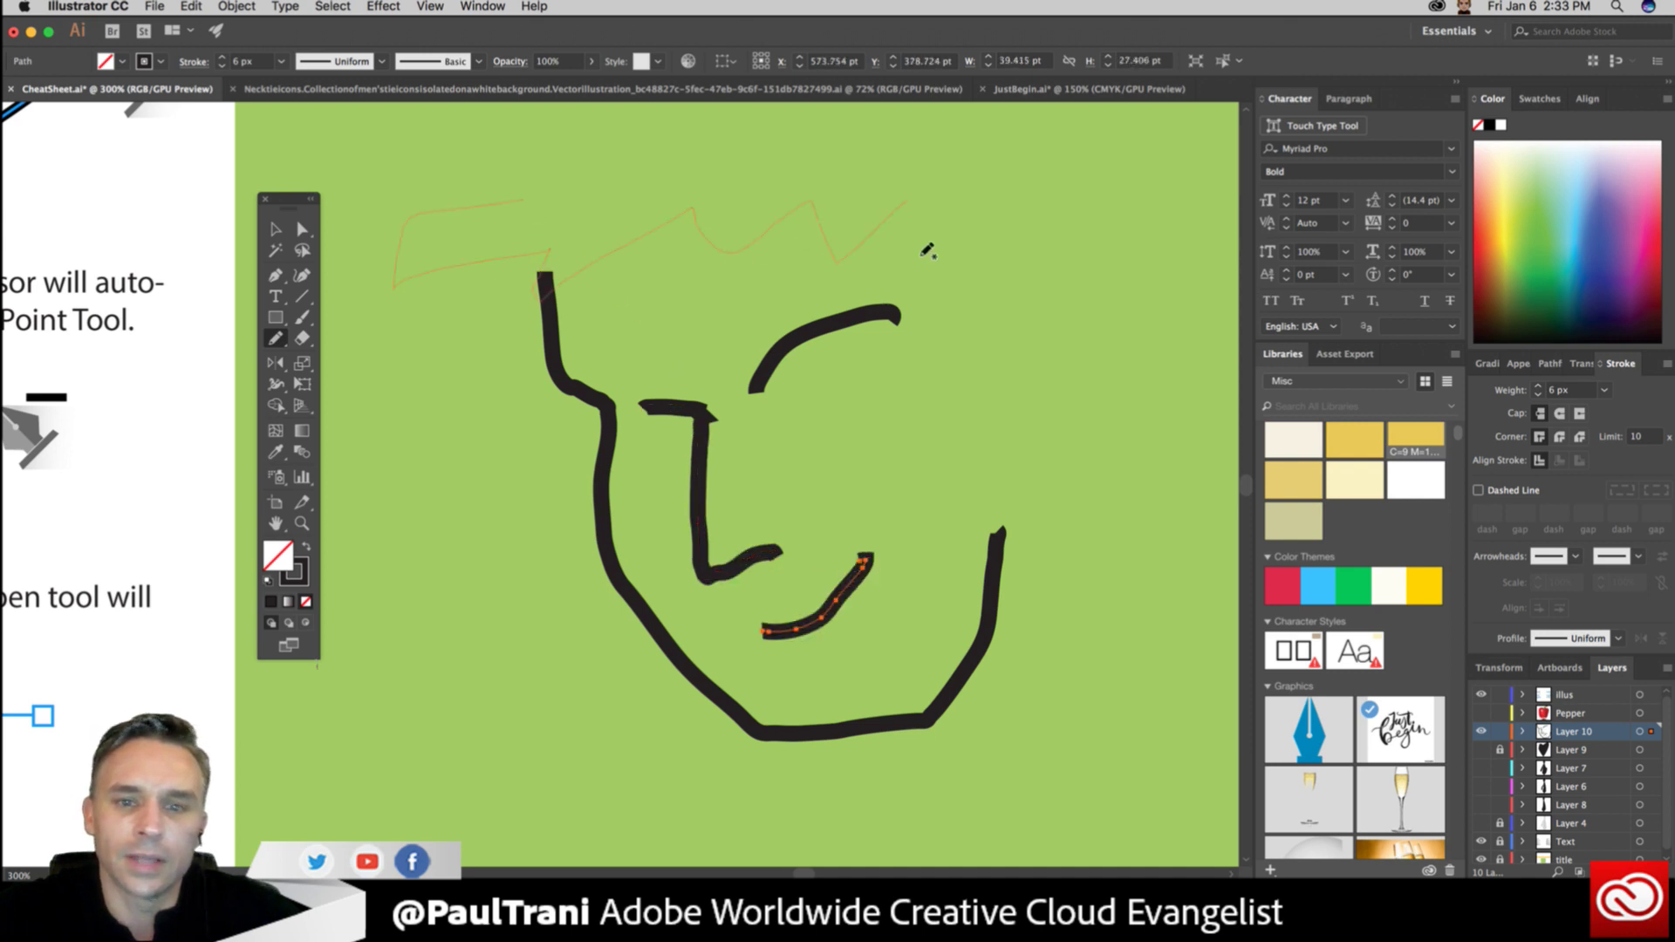
drag(928, 251, 920, 383)
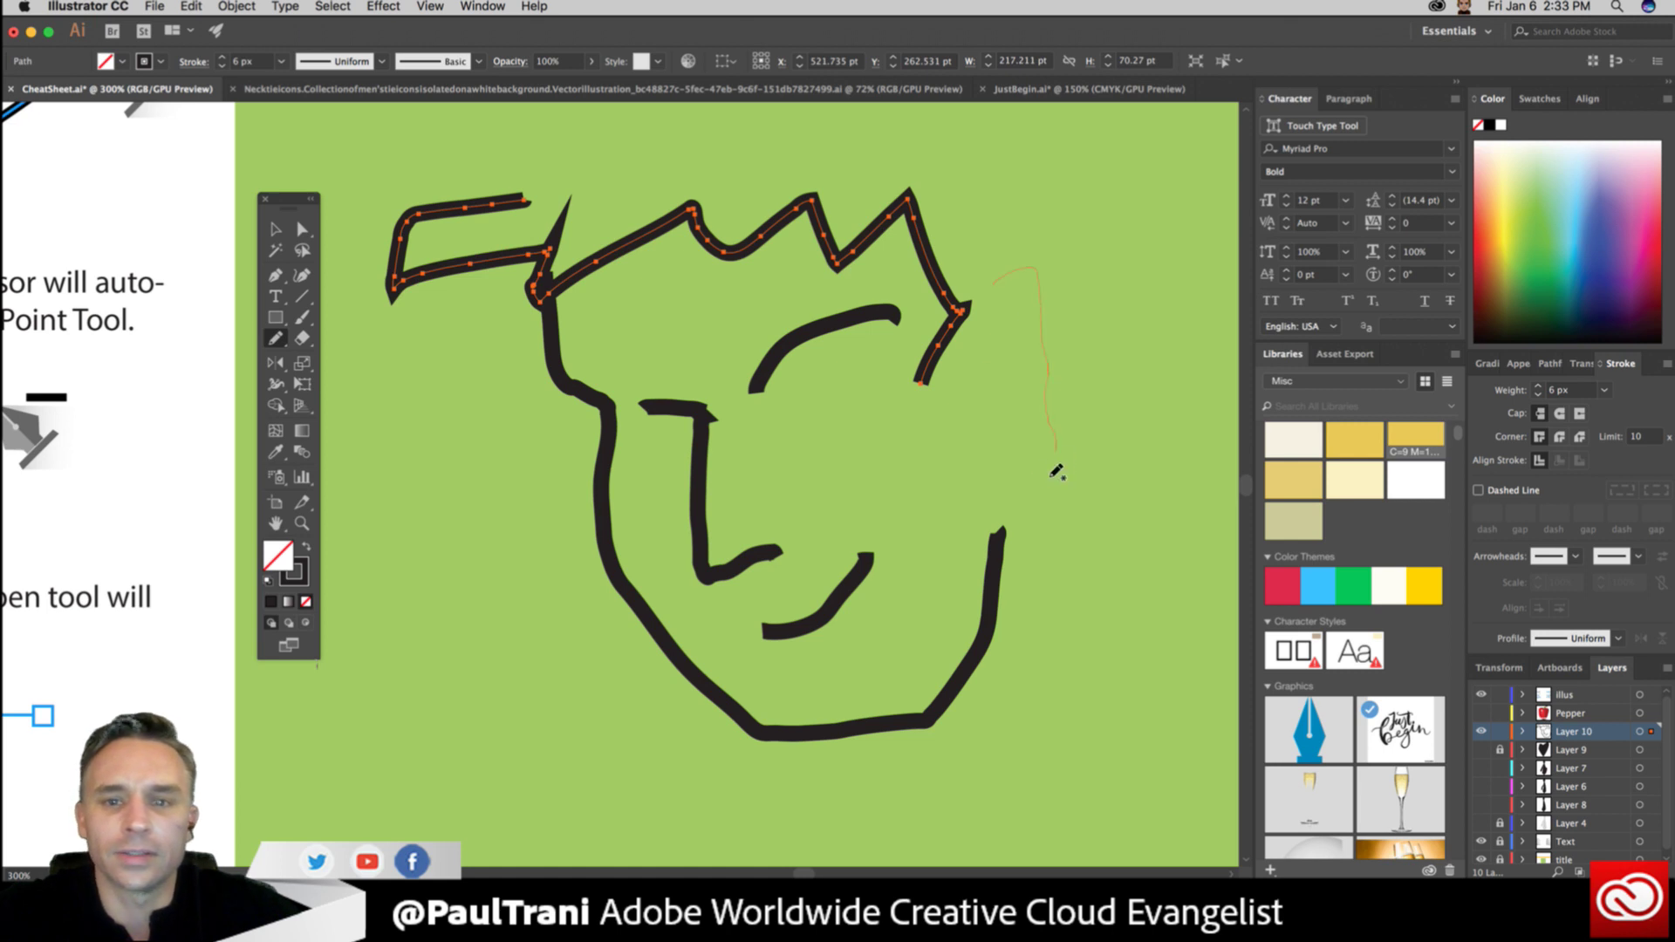
drag(1052, 476, 1003, 441)
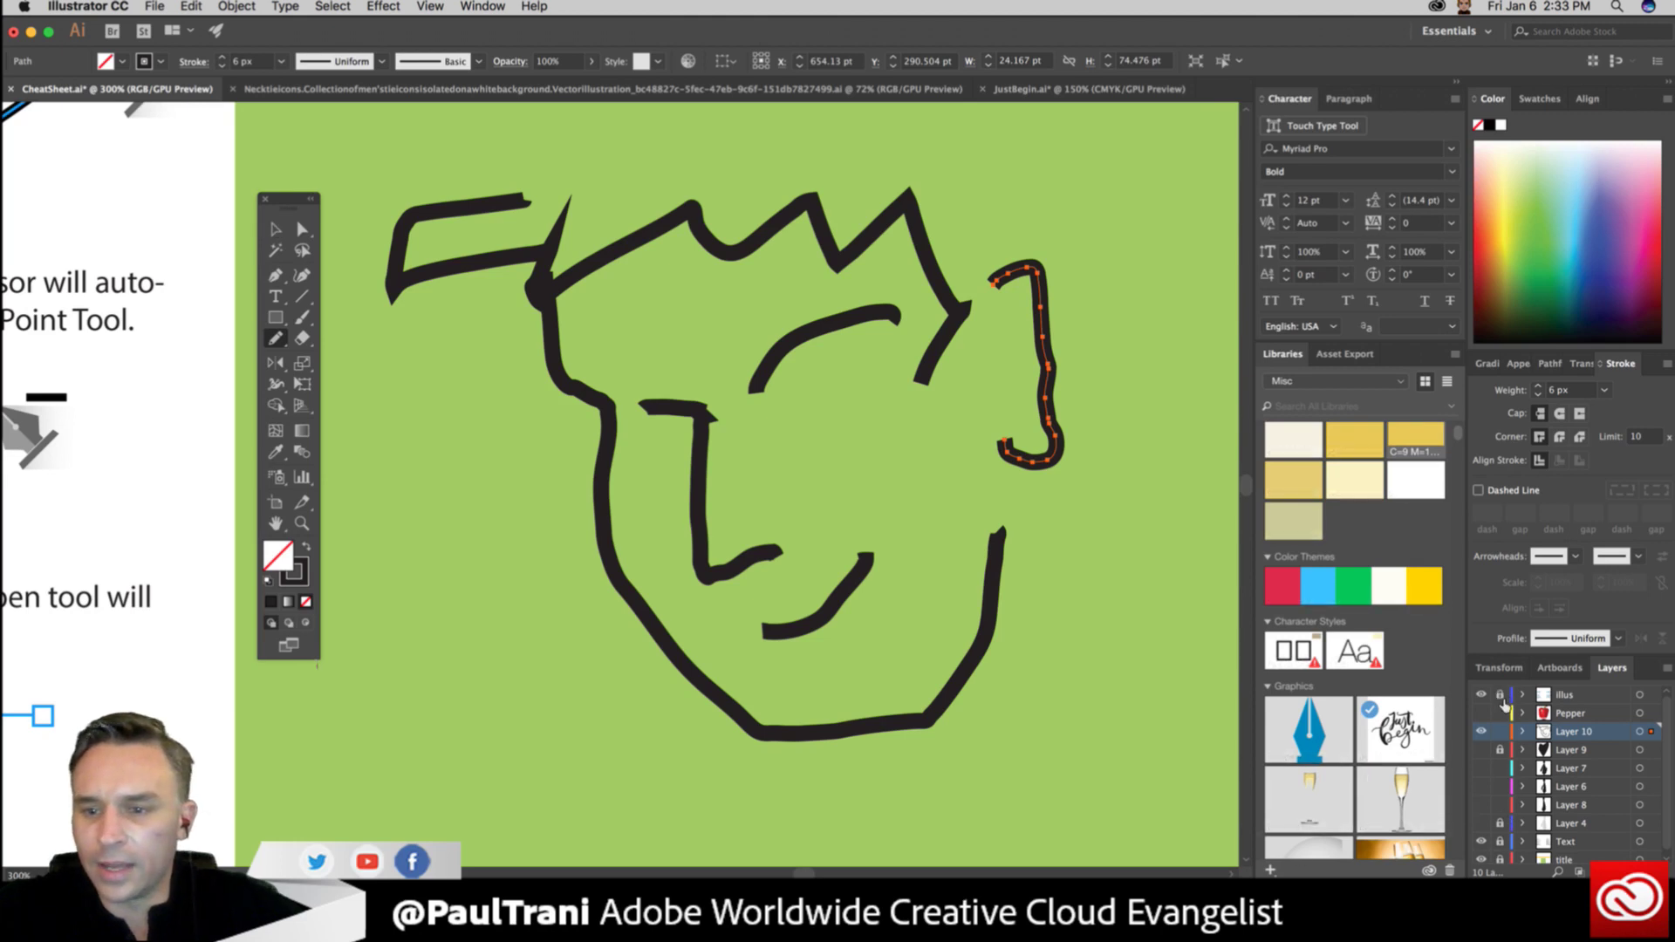
Lock all layers except Layer 10, then select and delete all the pencil strokes of the face.
key(super+shift+a)
key(super+a)
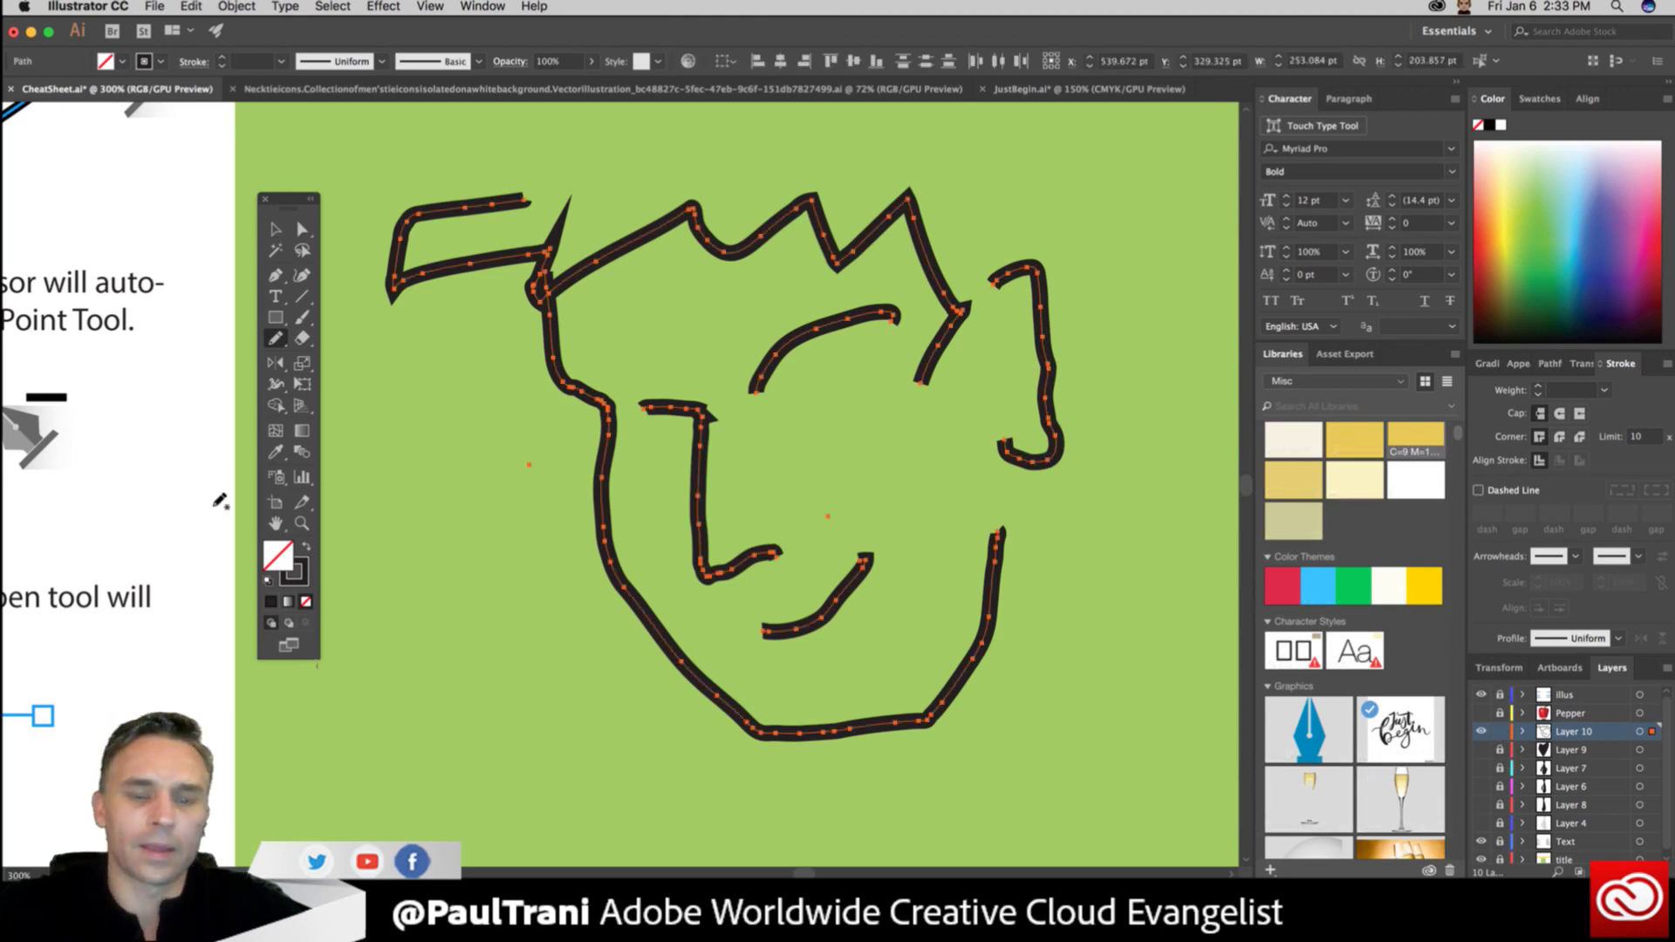
key(Delete)
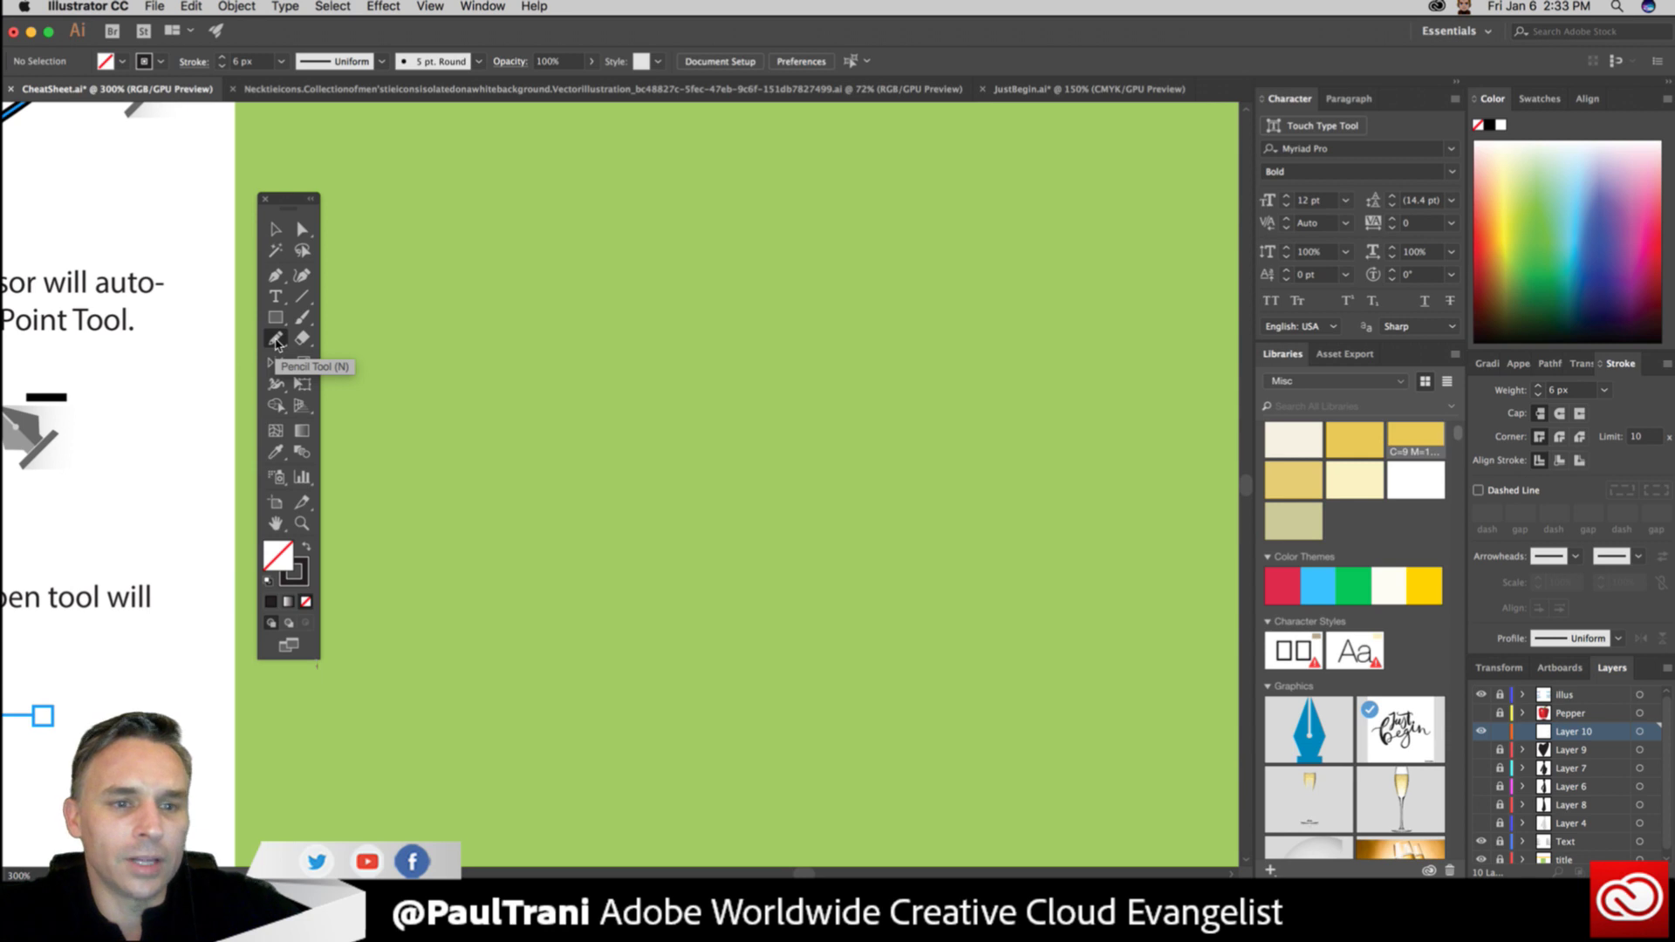
Set the Pencil tool's fidelity to the fourth stop, one notch short of Smooth.
double_click(276, 341)
mouse_move(138, 110)
mouse_down()
mouse_move(337, 148)
mouse_move(735, 287)
mouse_move(678, 223)
mouse_up()
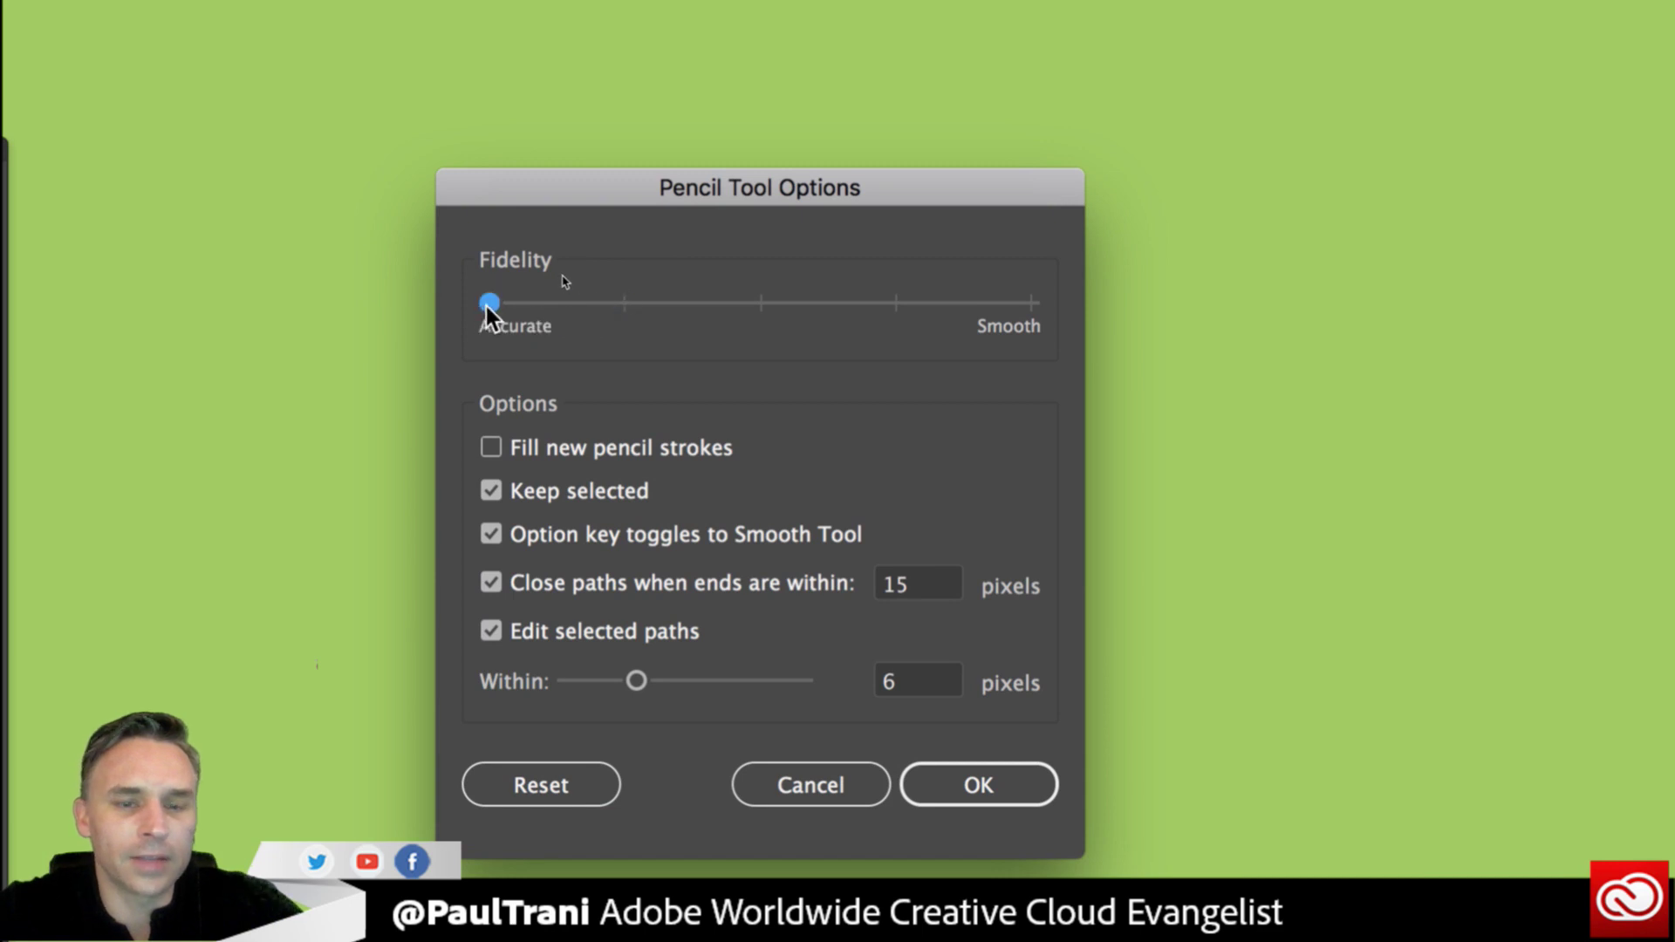
drag(487, 304, 908, 305)
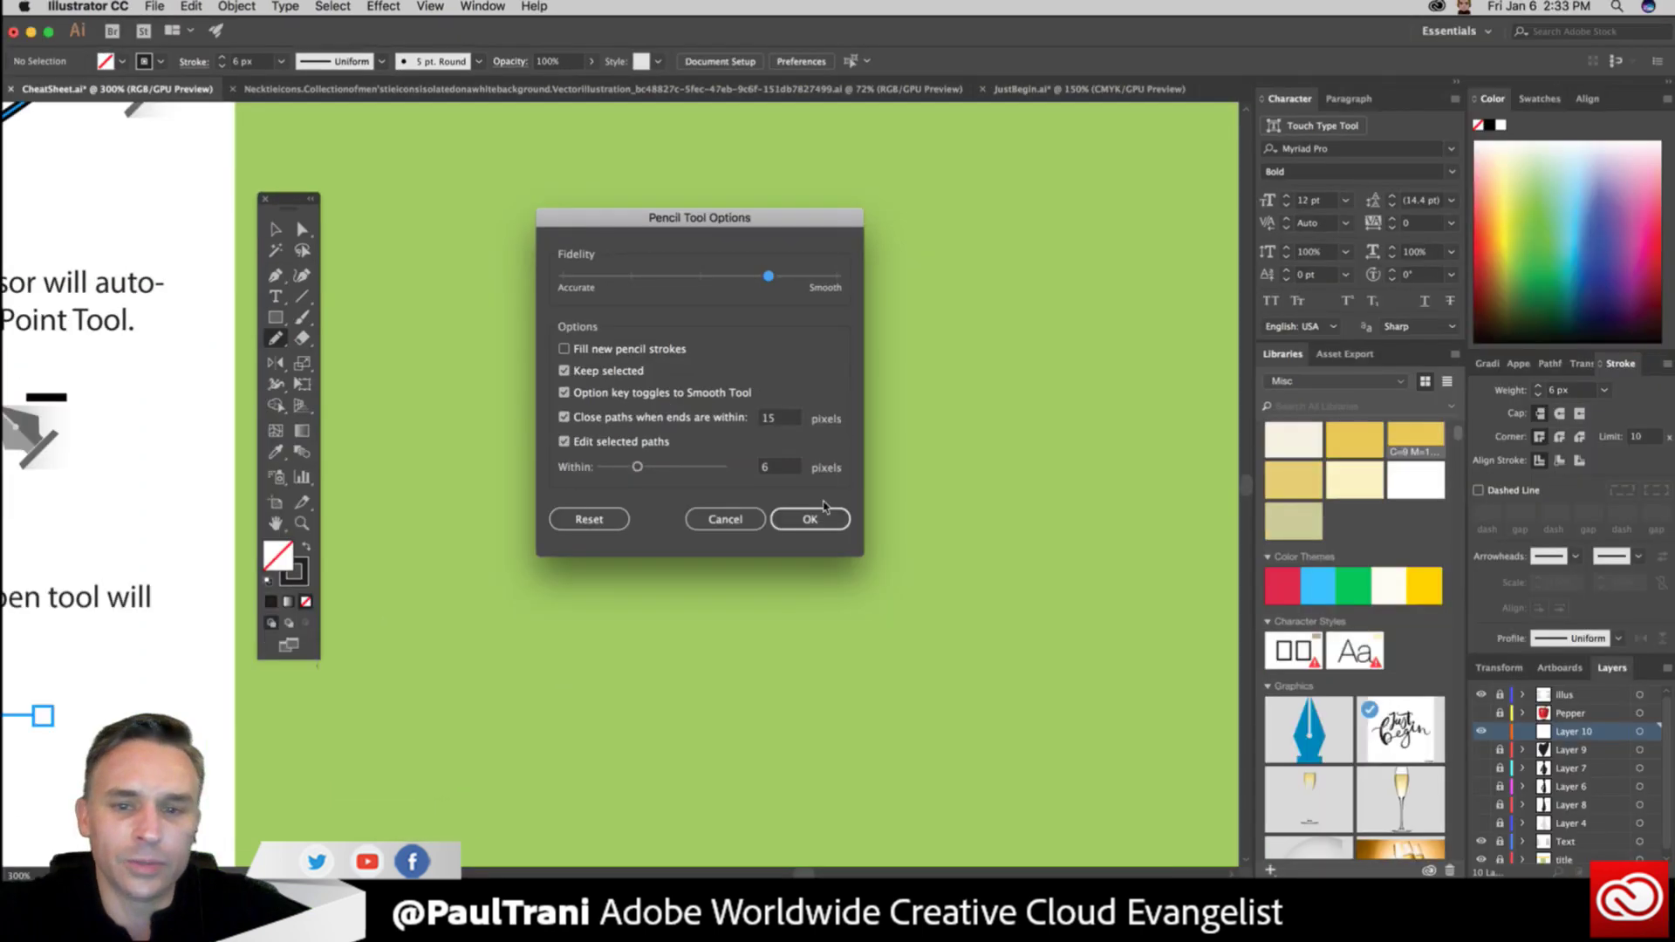
click(978, 784)
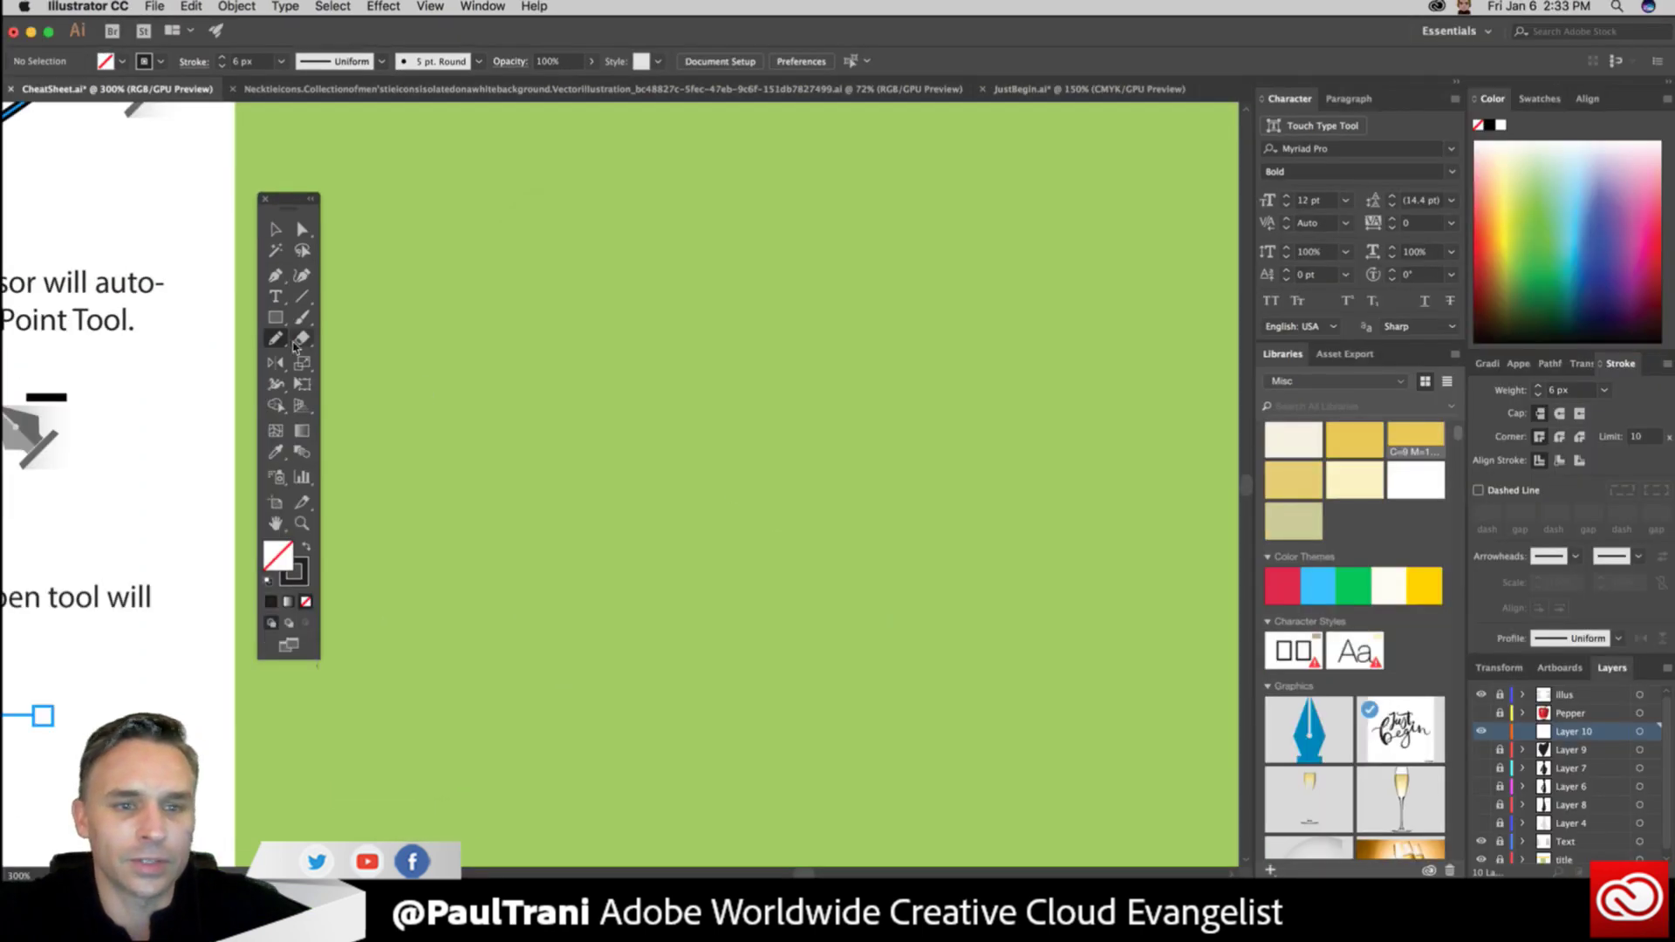
double_click(271, 345)
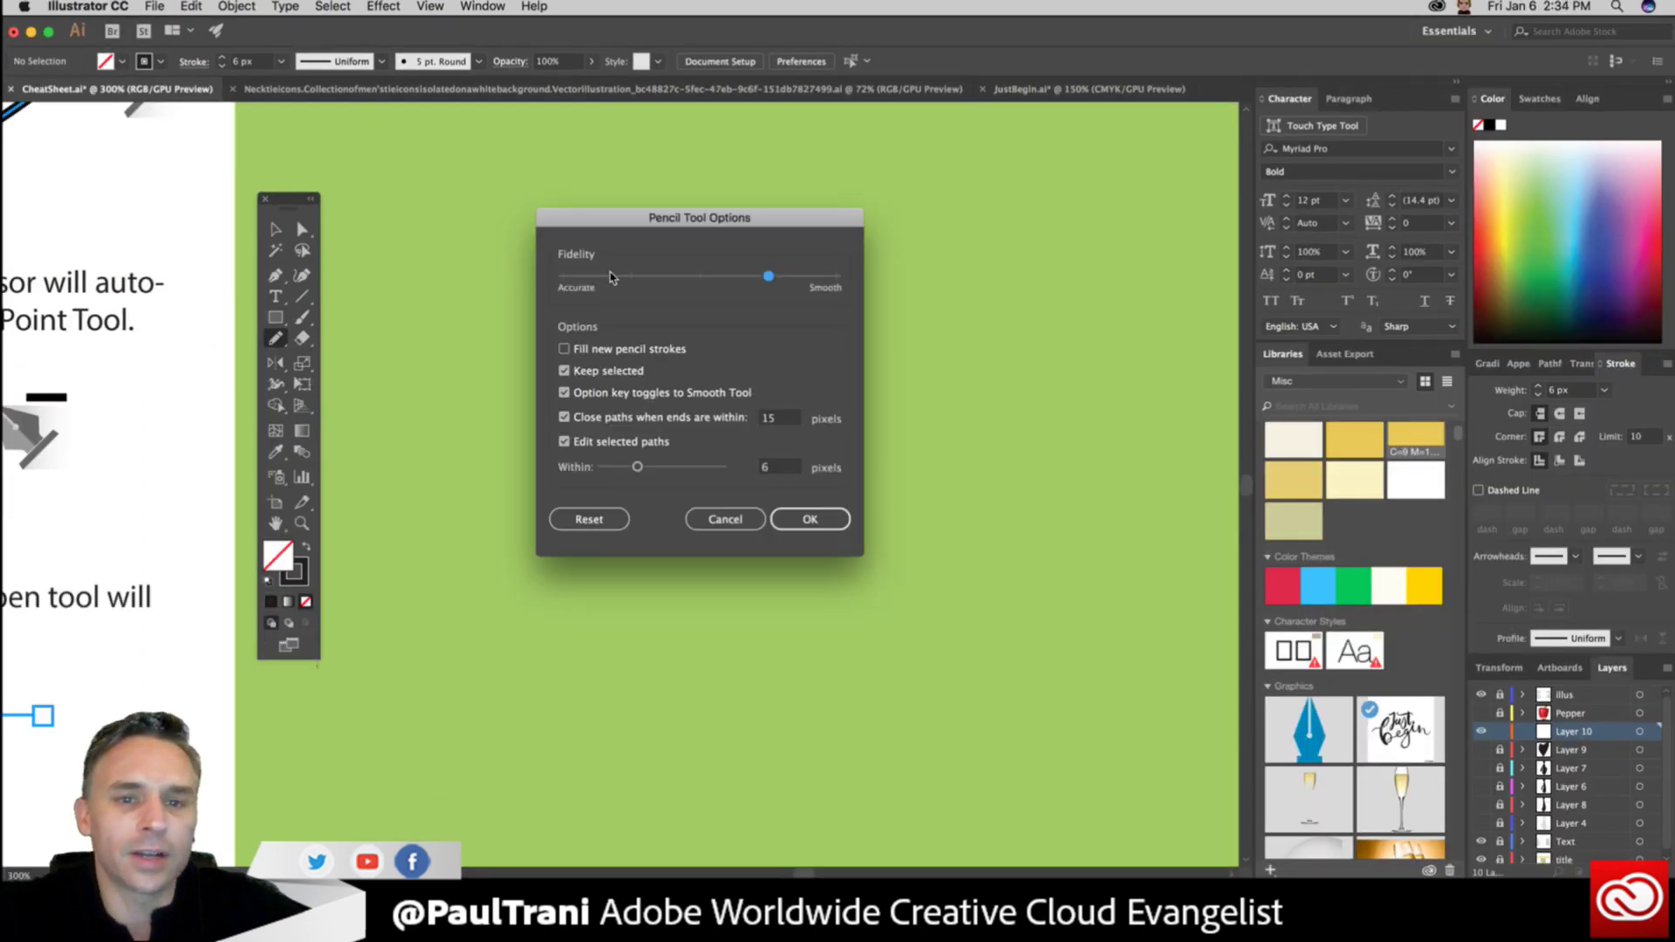
drag(804, 281, 768, 282)
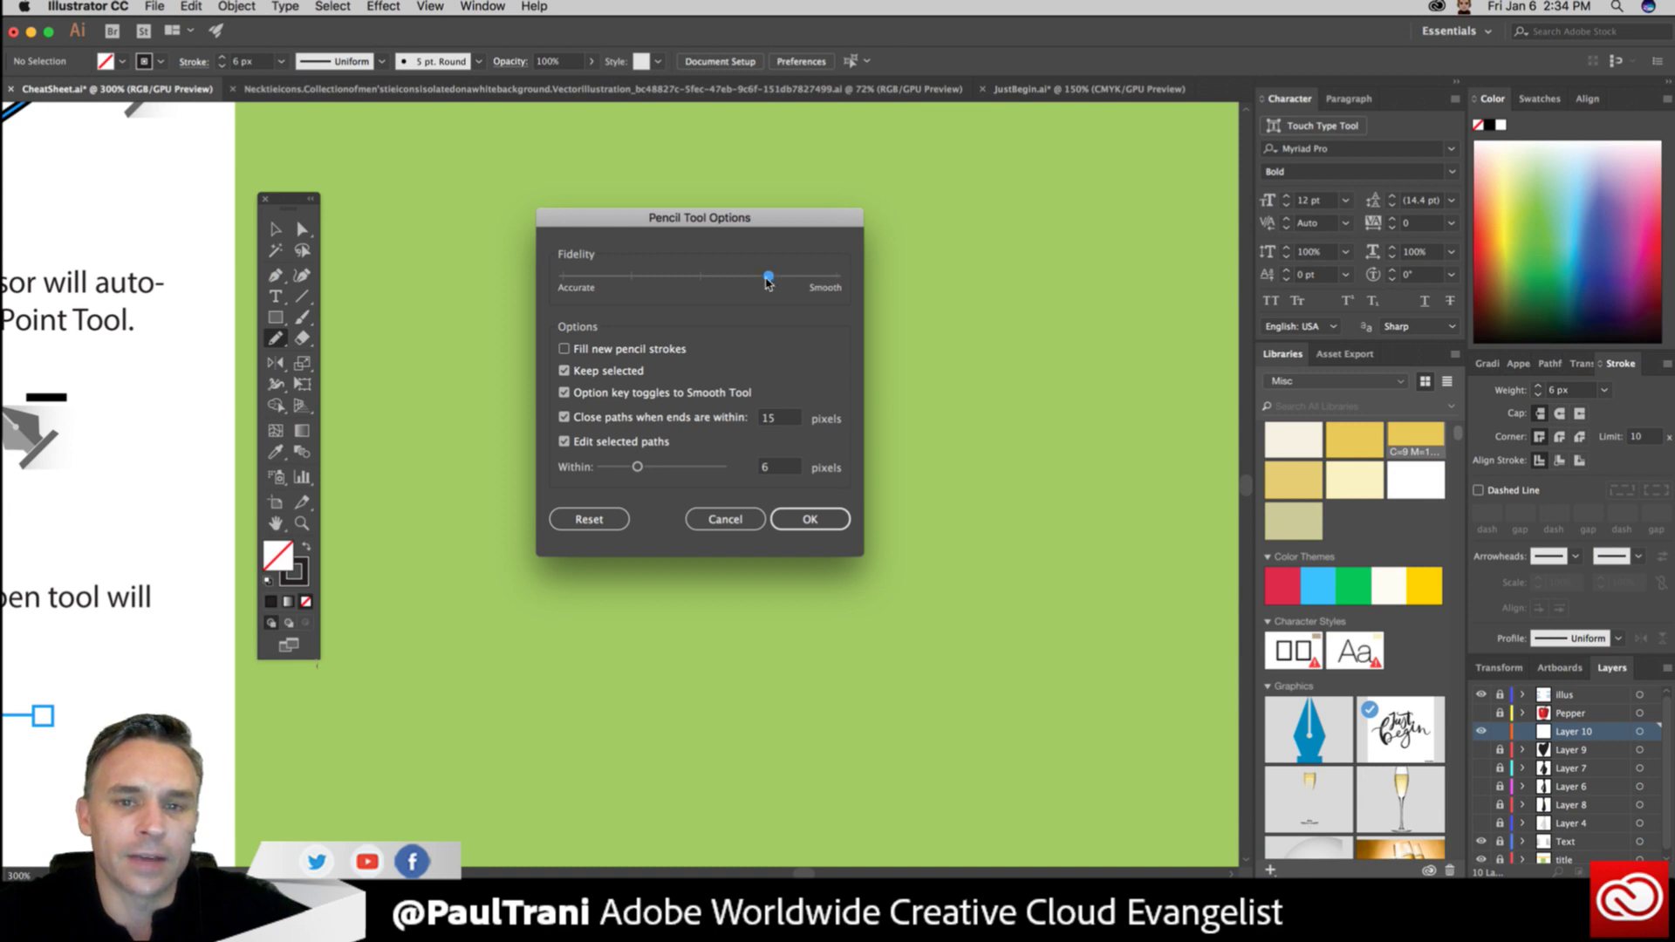
click(792, 520)
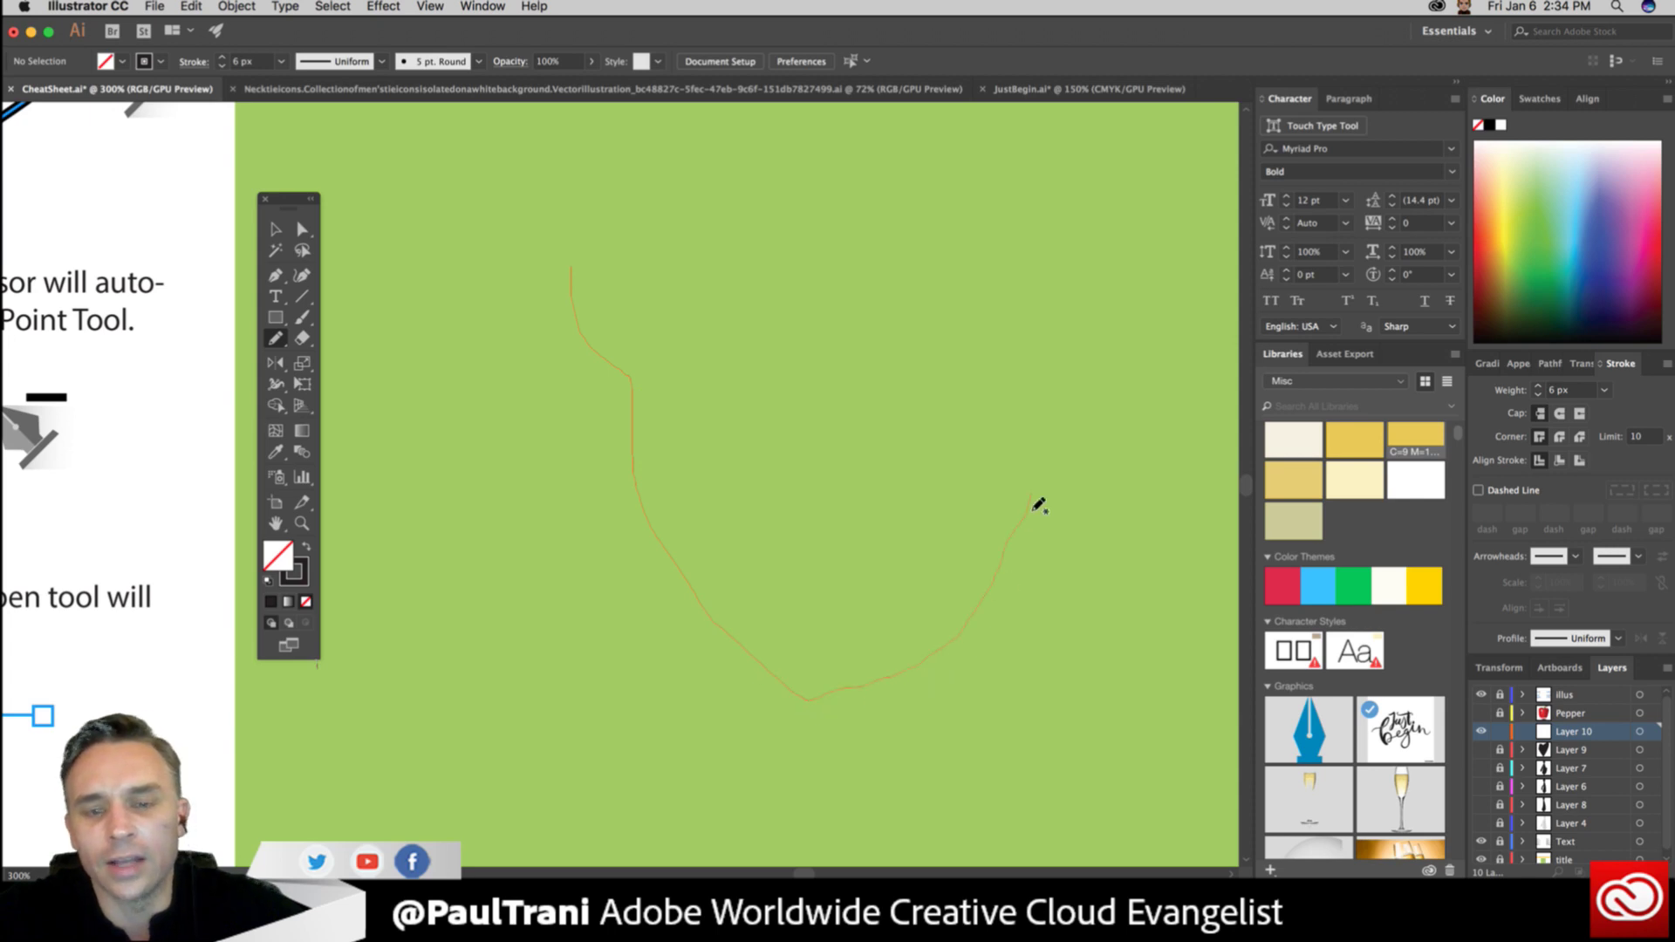
Draw a freehand face: jaw about 176 by 164 pt, eyebrow, nose, mouth, spiky hair about 180 pt wide and an ear about 72 pt high.
drag(1038, 503, 1030, 495)
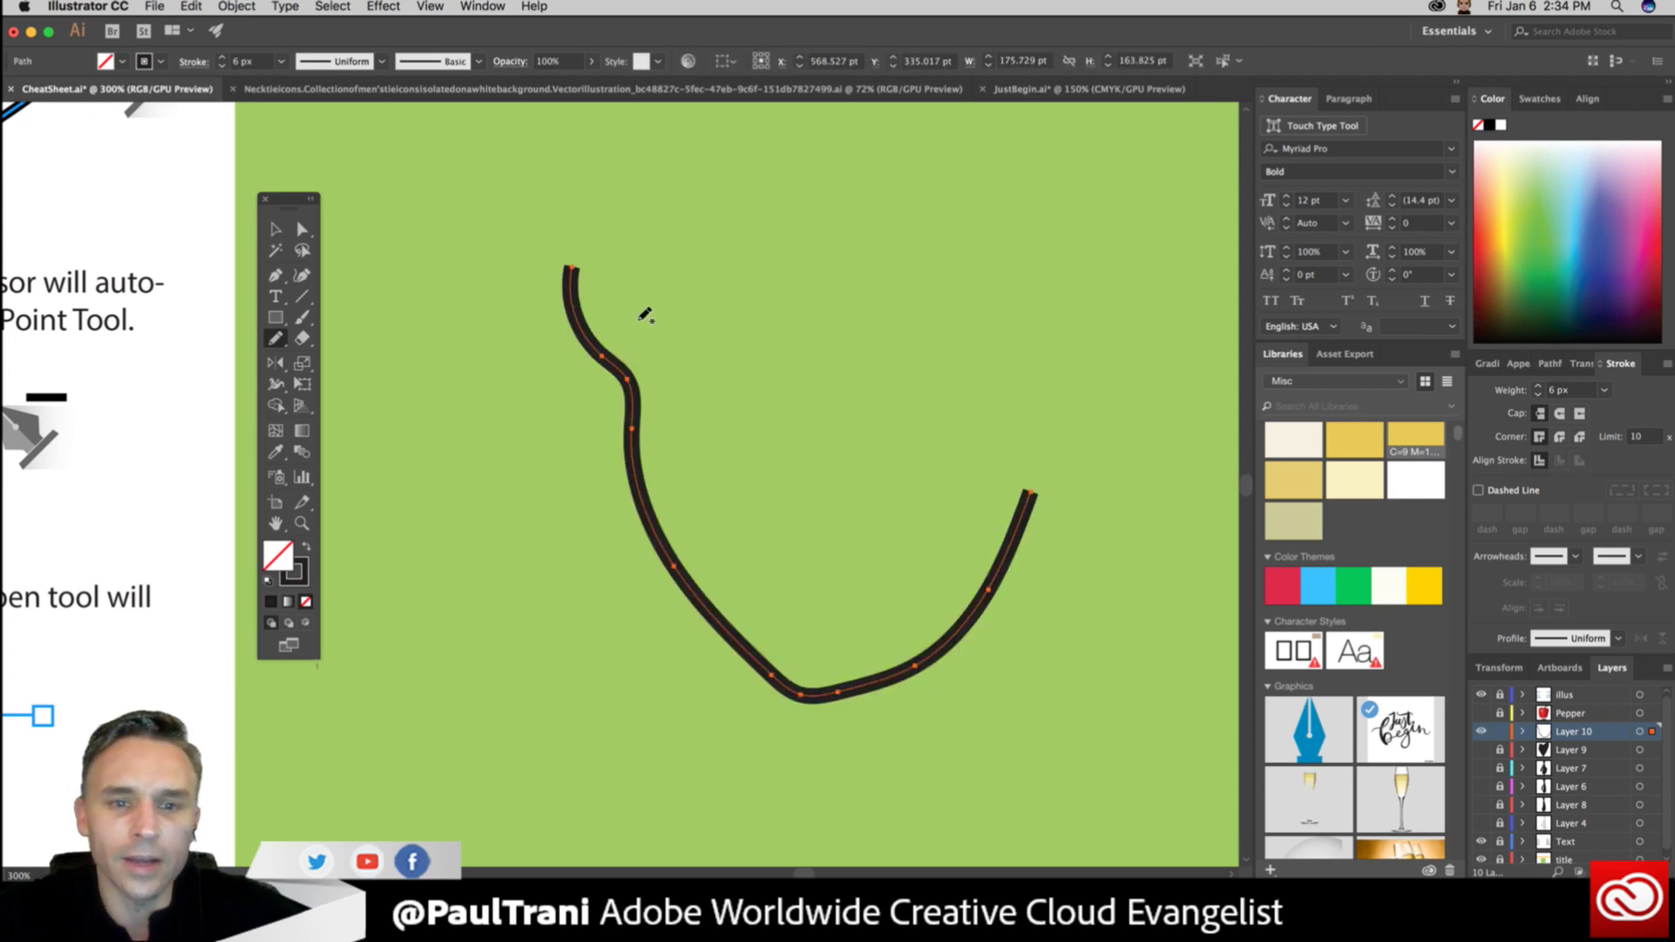
drag(869, 299, 868, 297)
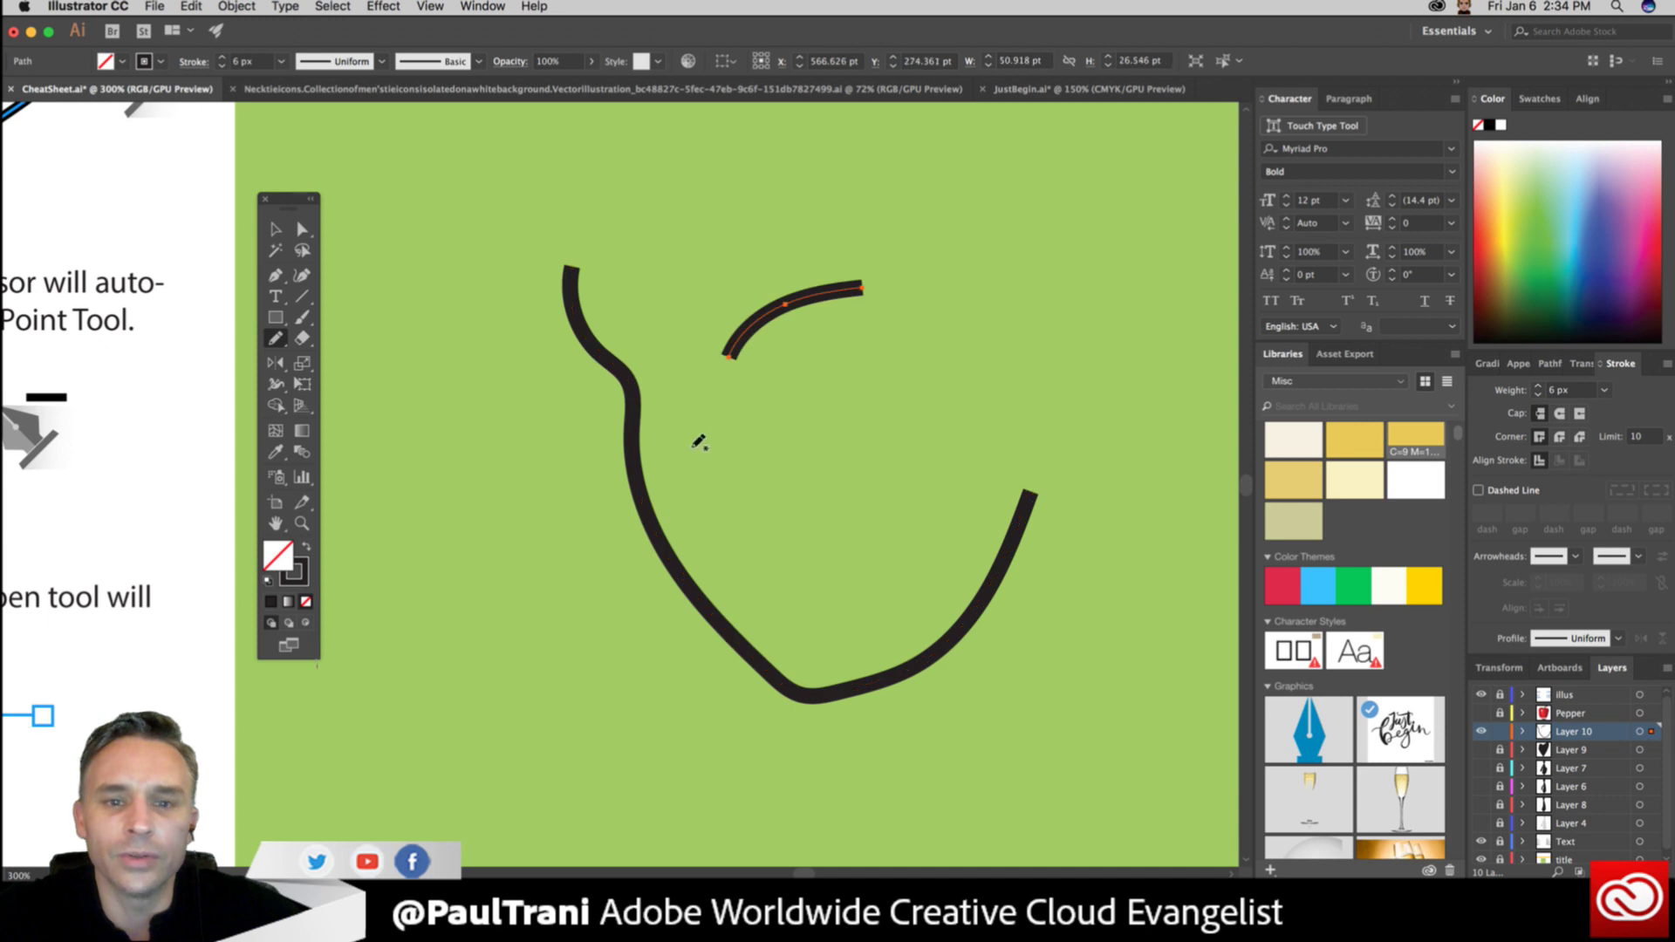
drag(681, 381, 697, 388)
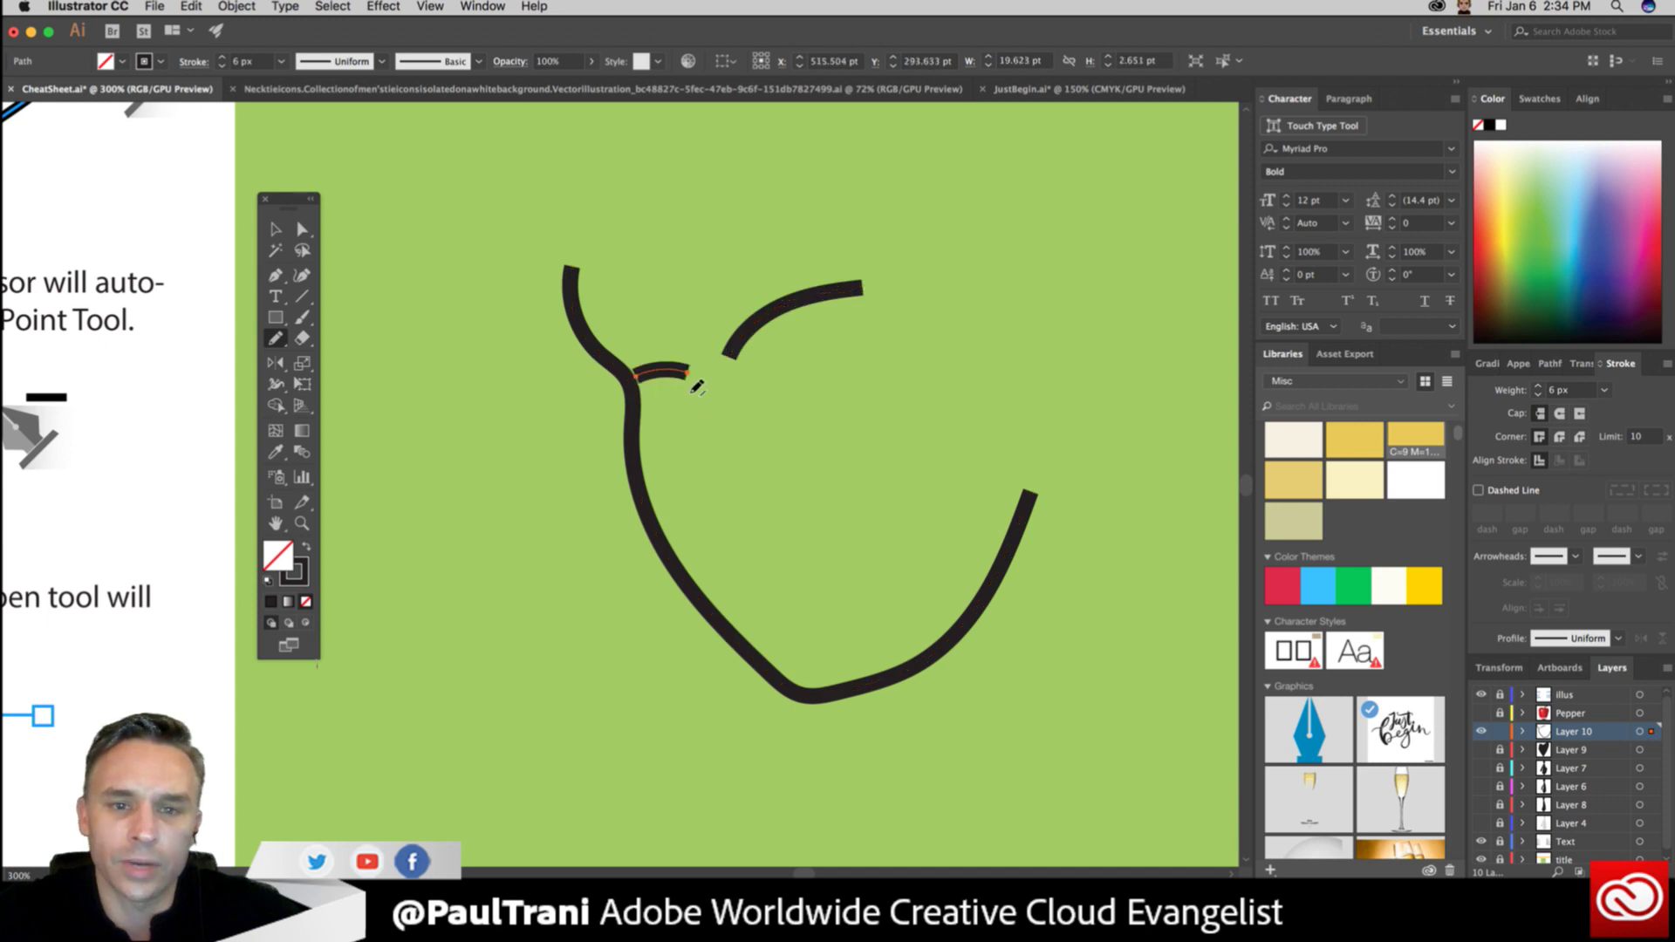
drag(792, 522, 795, 507)
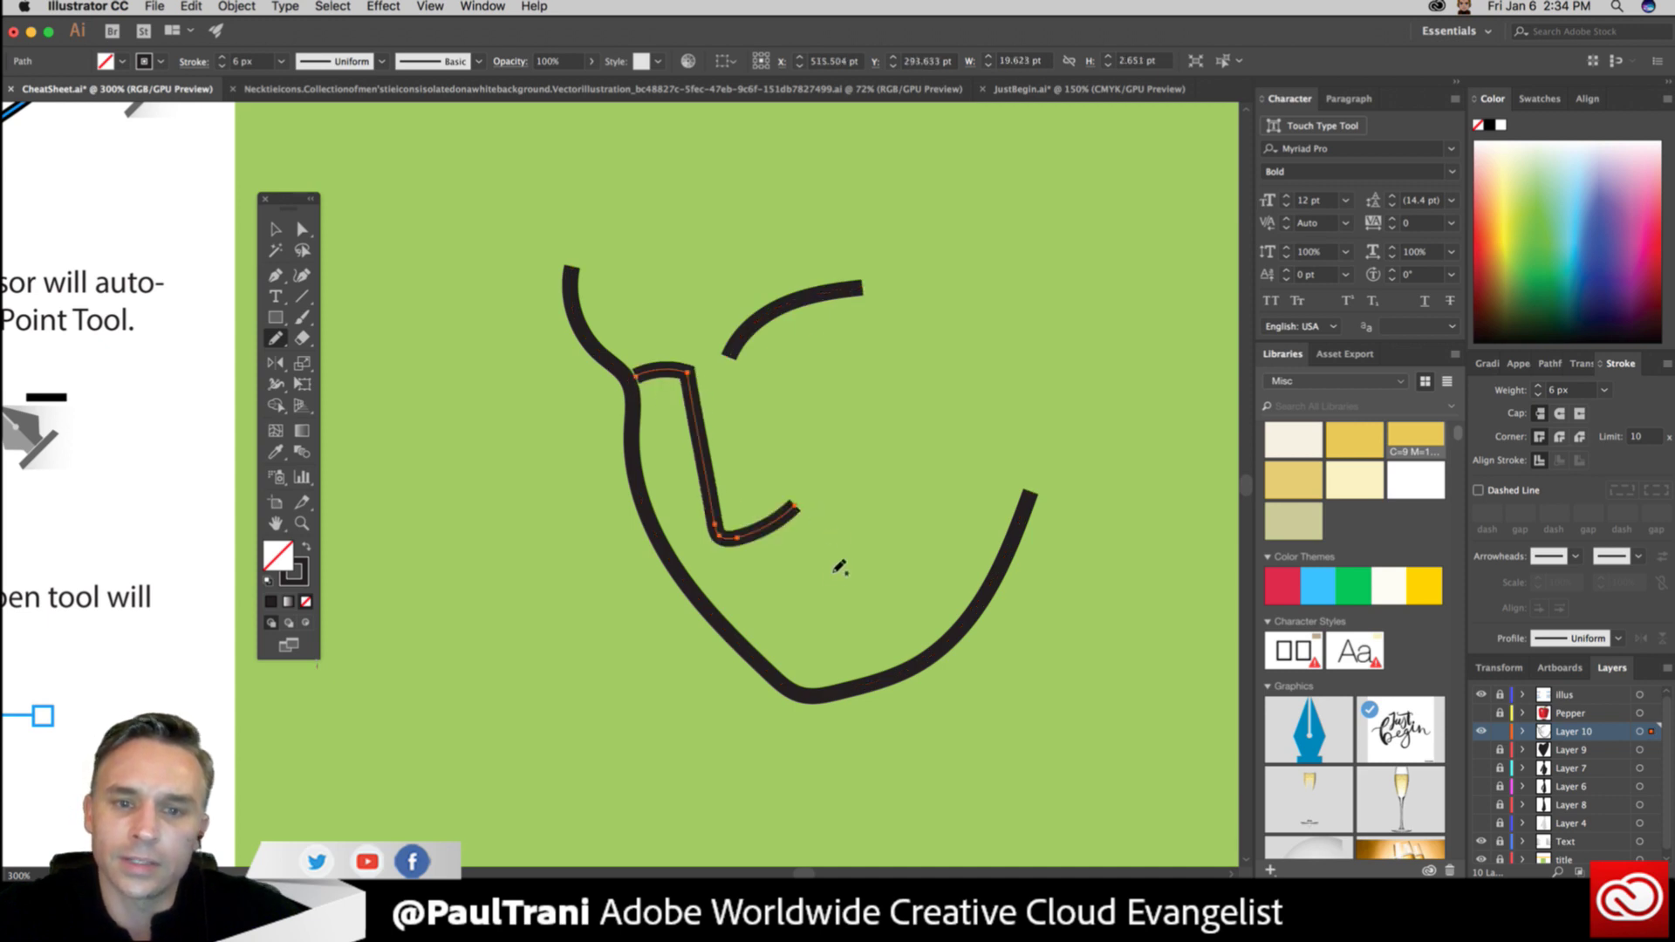
drag(891, 531, 873, 494)
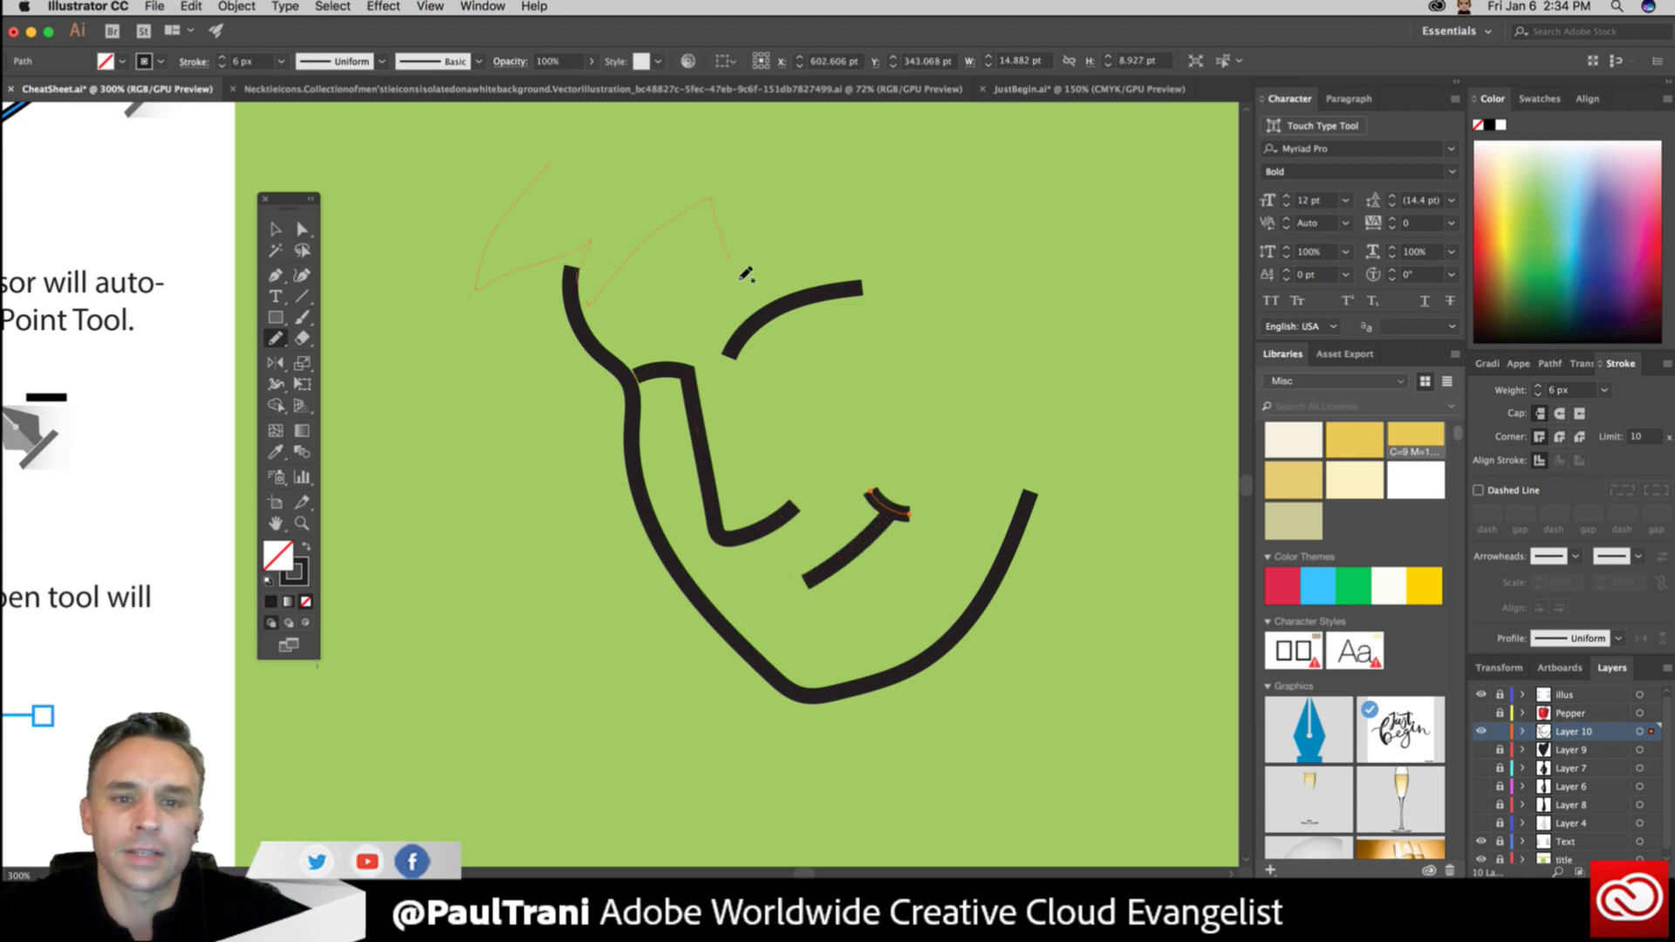
drag(888, 218, 947, 237)
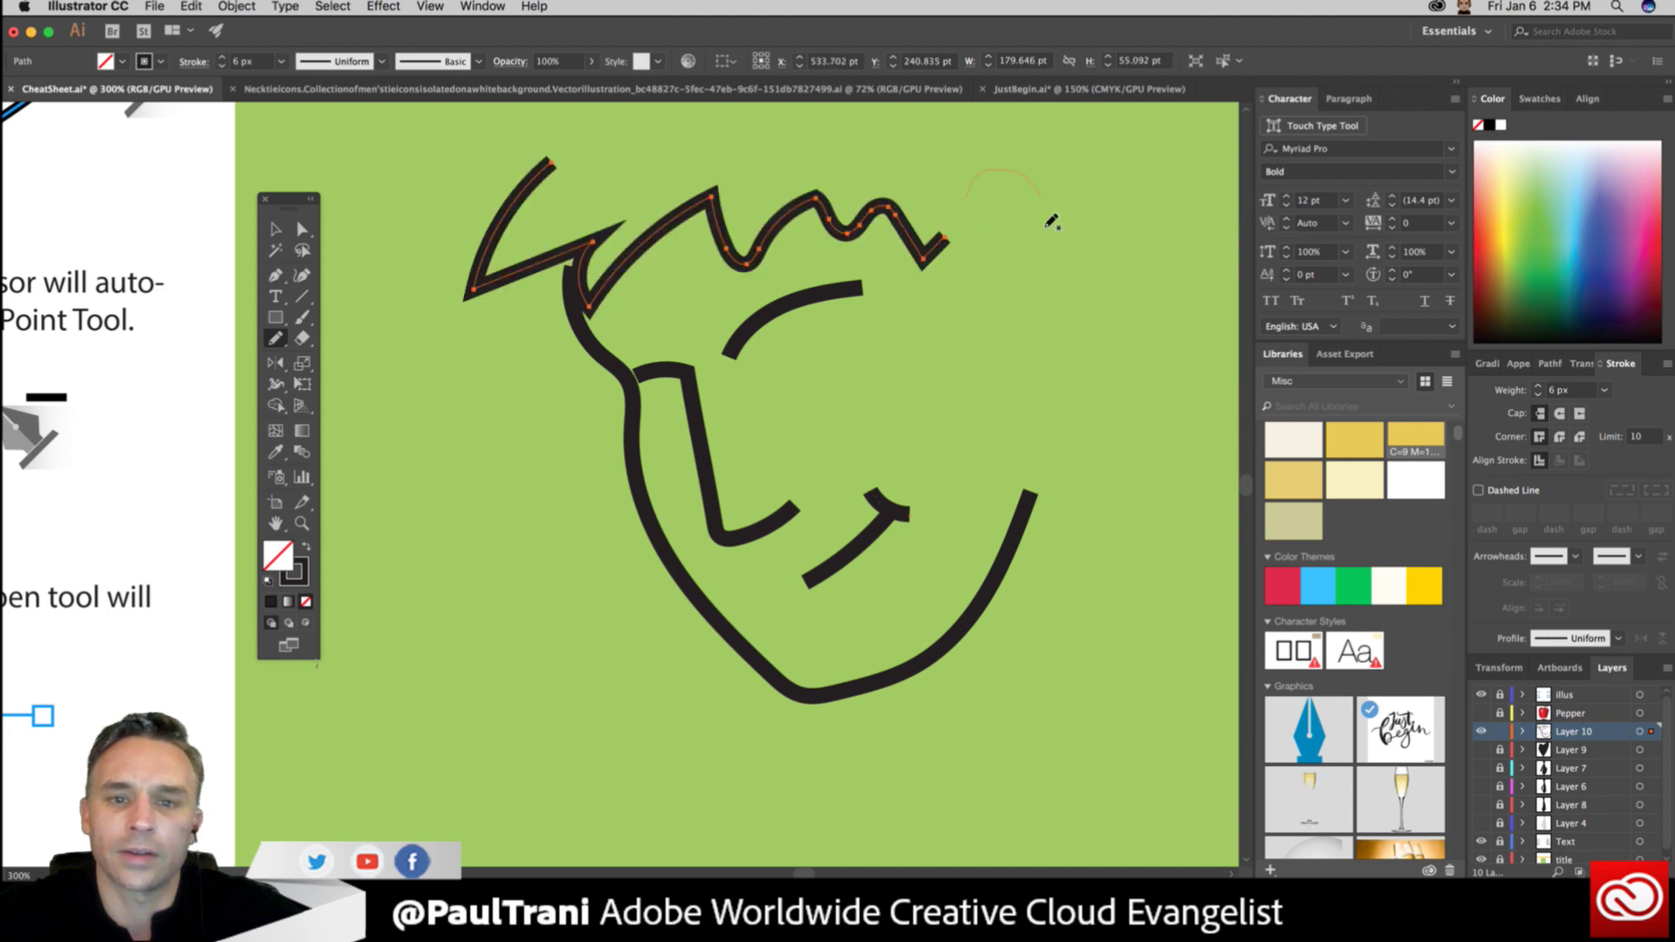
drag(1048, 353, 995, 352)
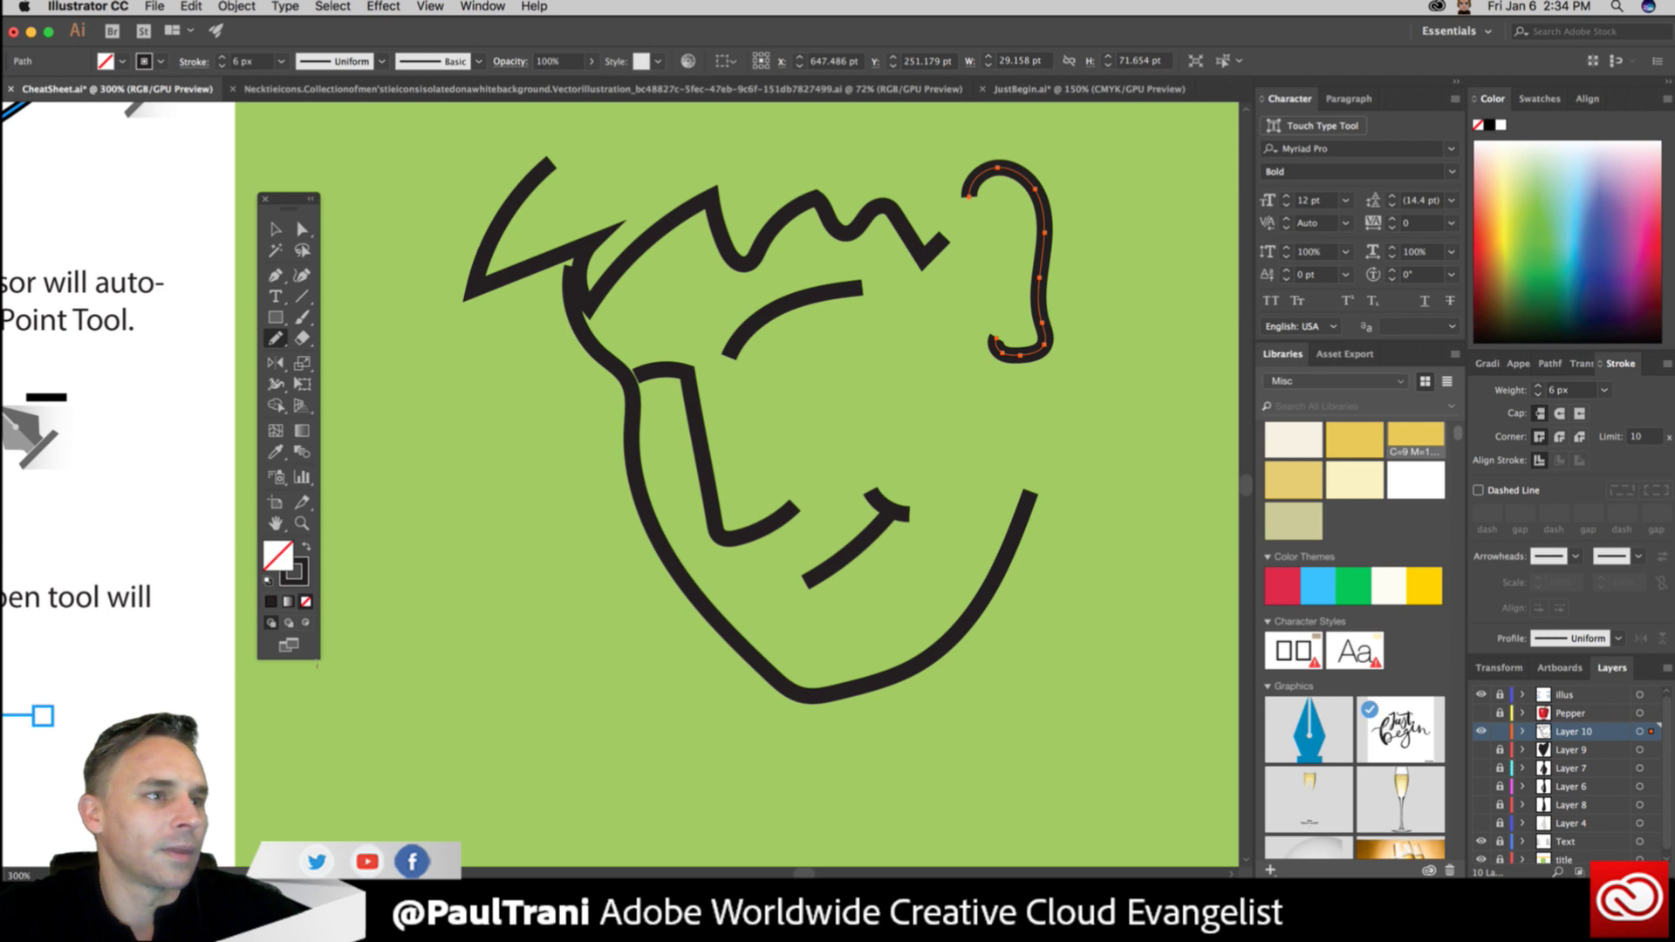
key(super+Tab)
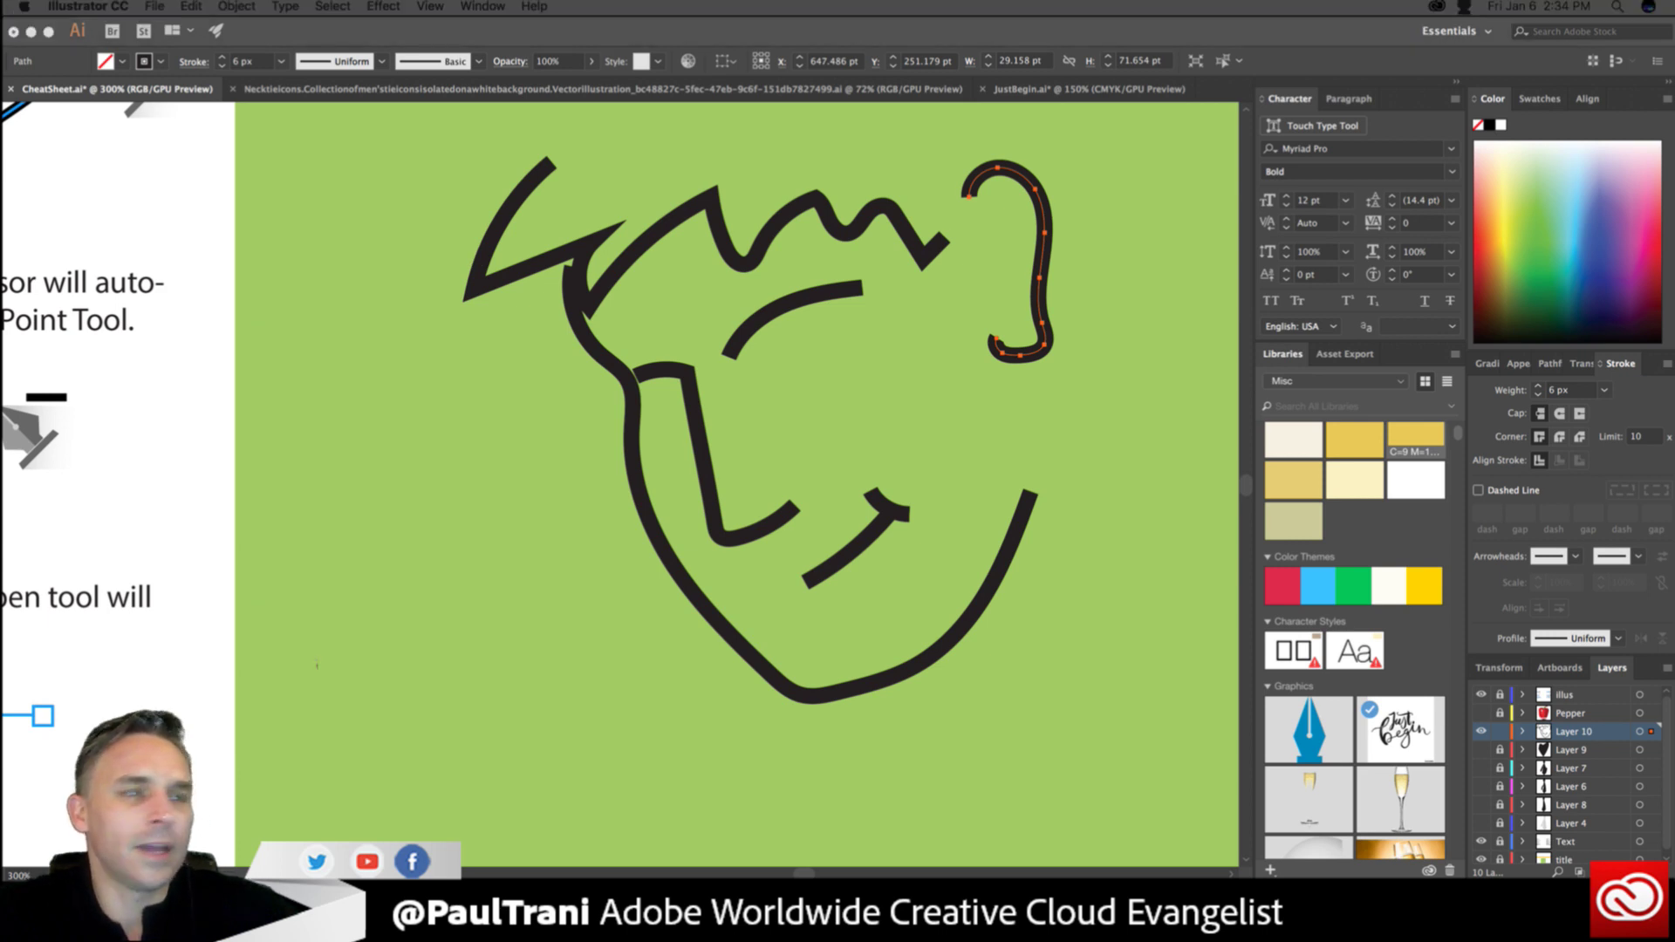
click(806, 174)
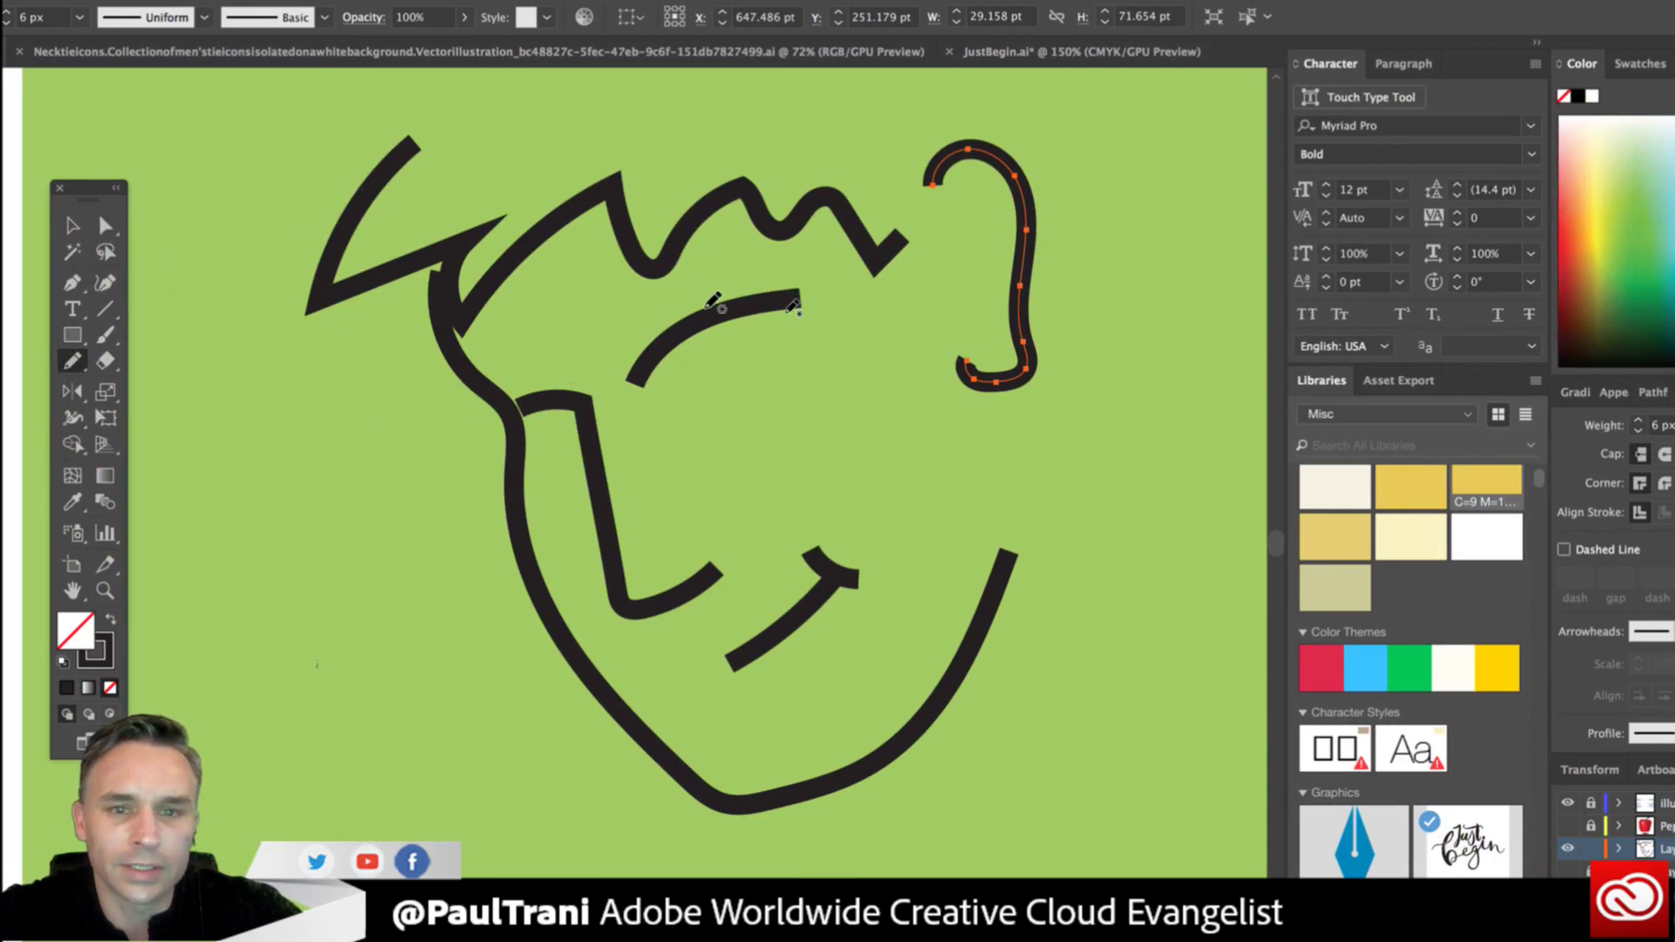
Select the eyebrow stroke directly and remove its middle anchor point with the Pen tool.
click(104, 225)
click(717, 321)
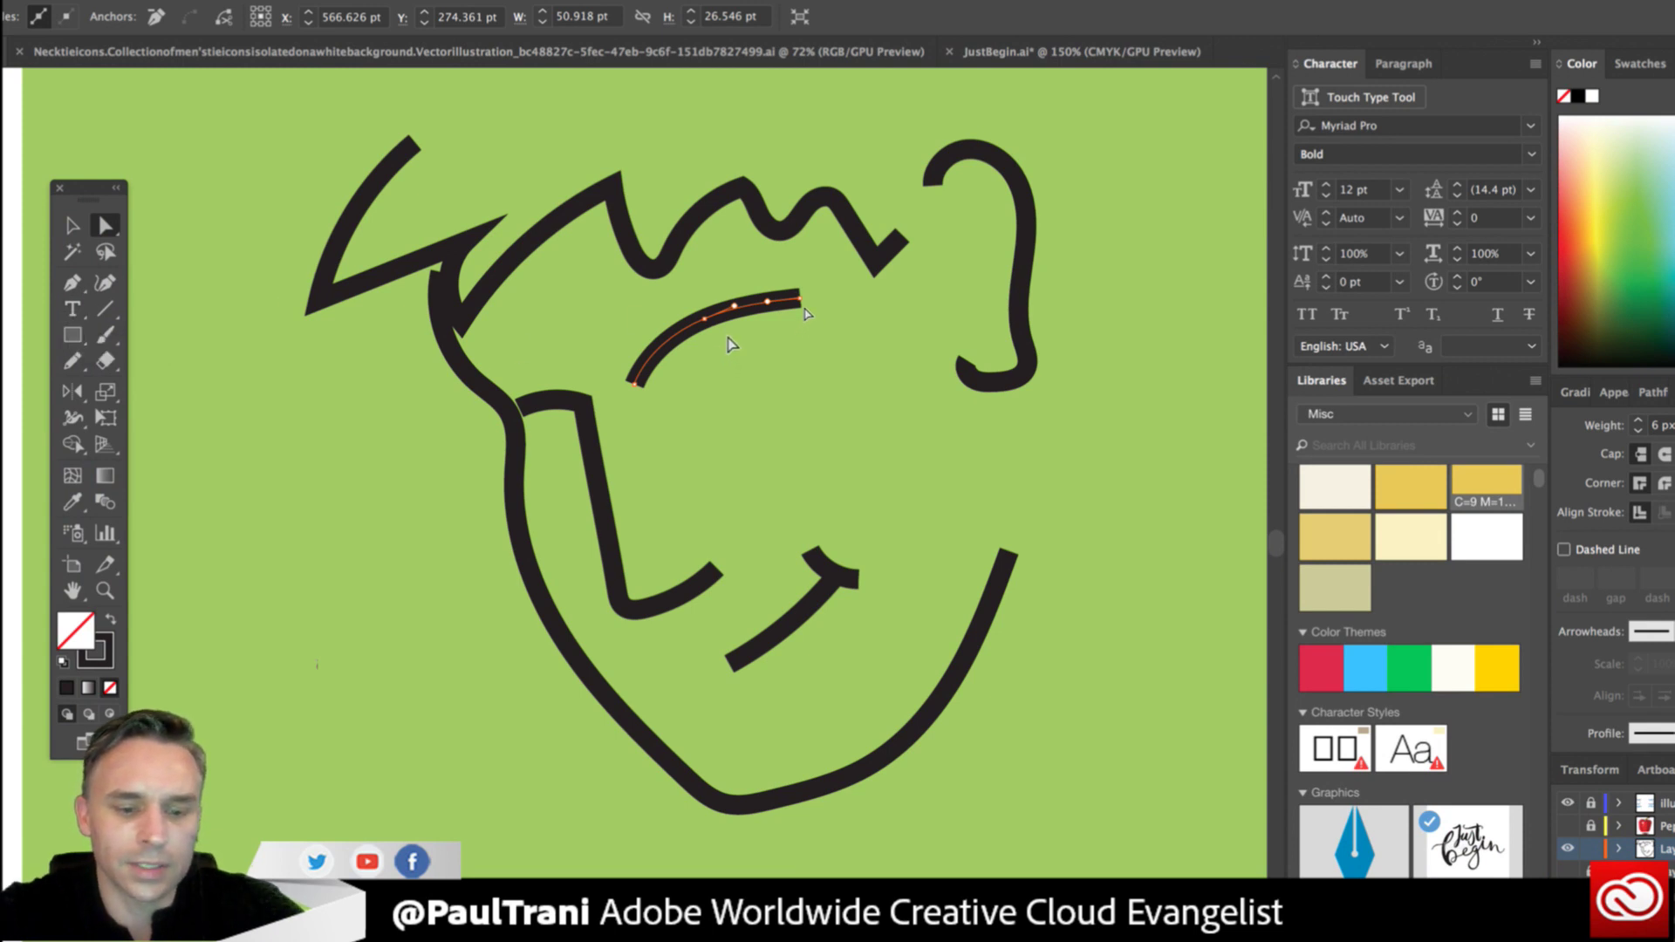
key(p)
click(735, 305)
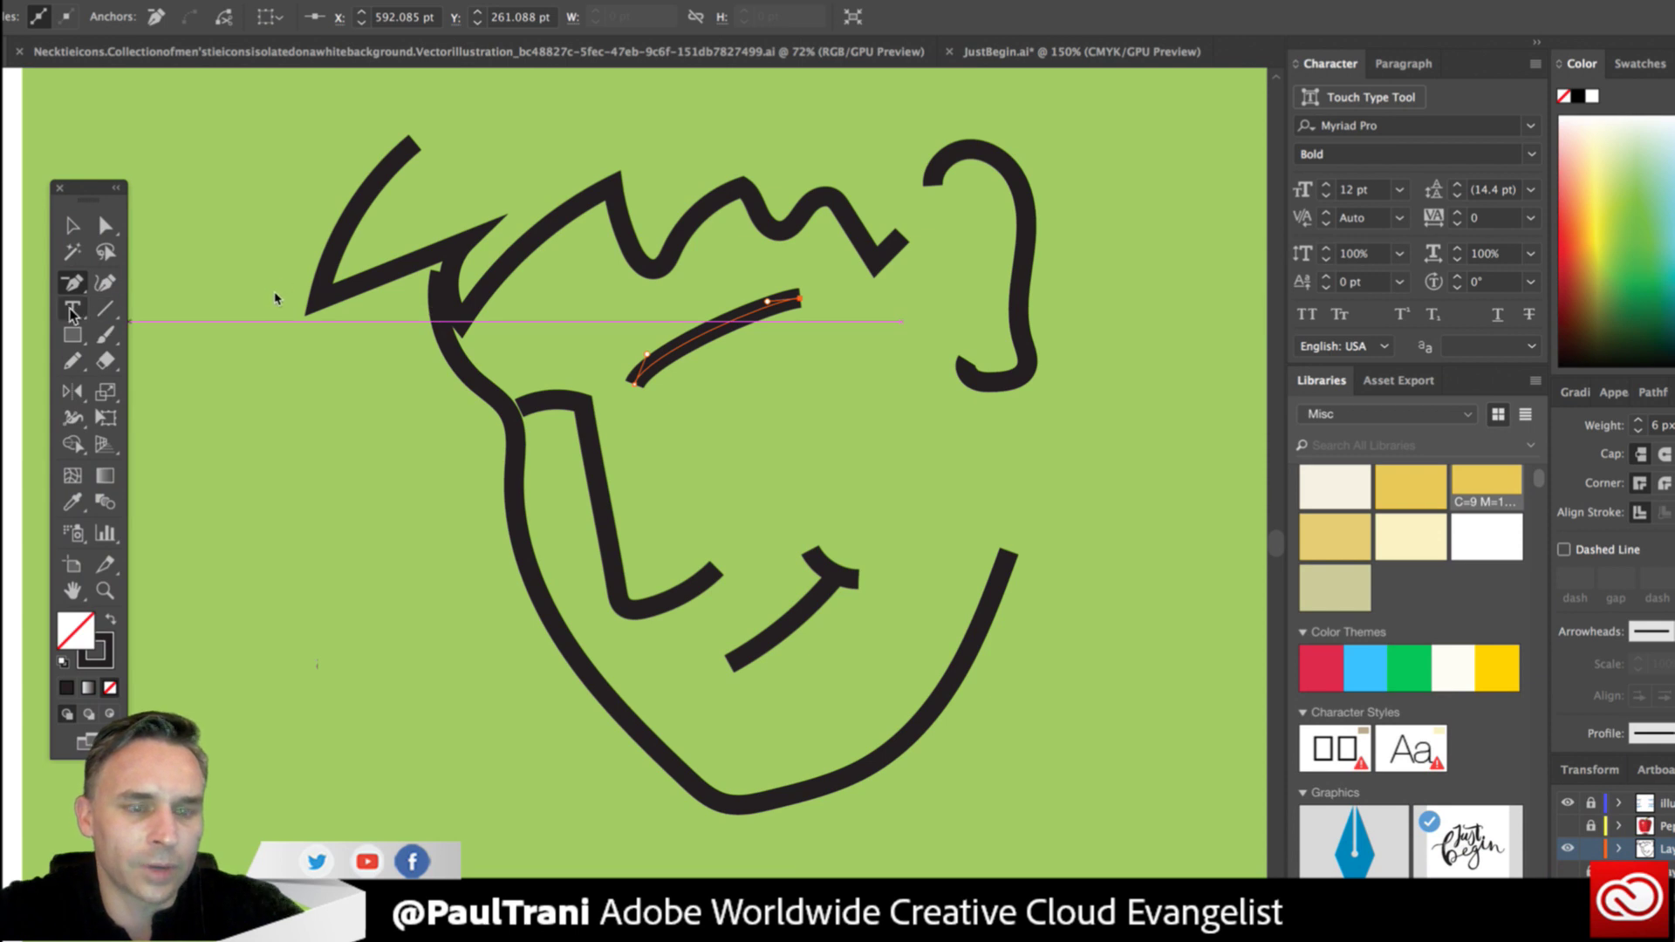
Select the eyebrow as a whole path and make the Pencil tool active again.
click(72, 360)
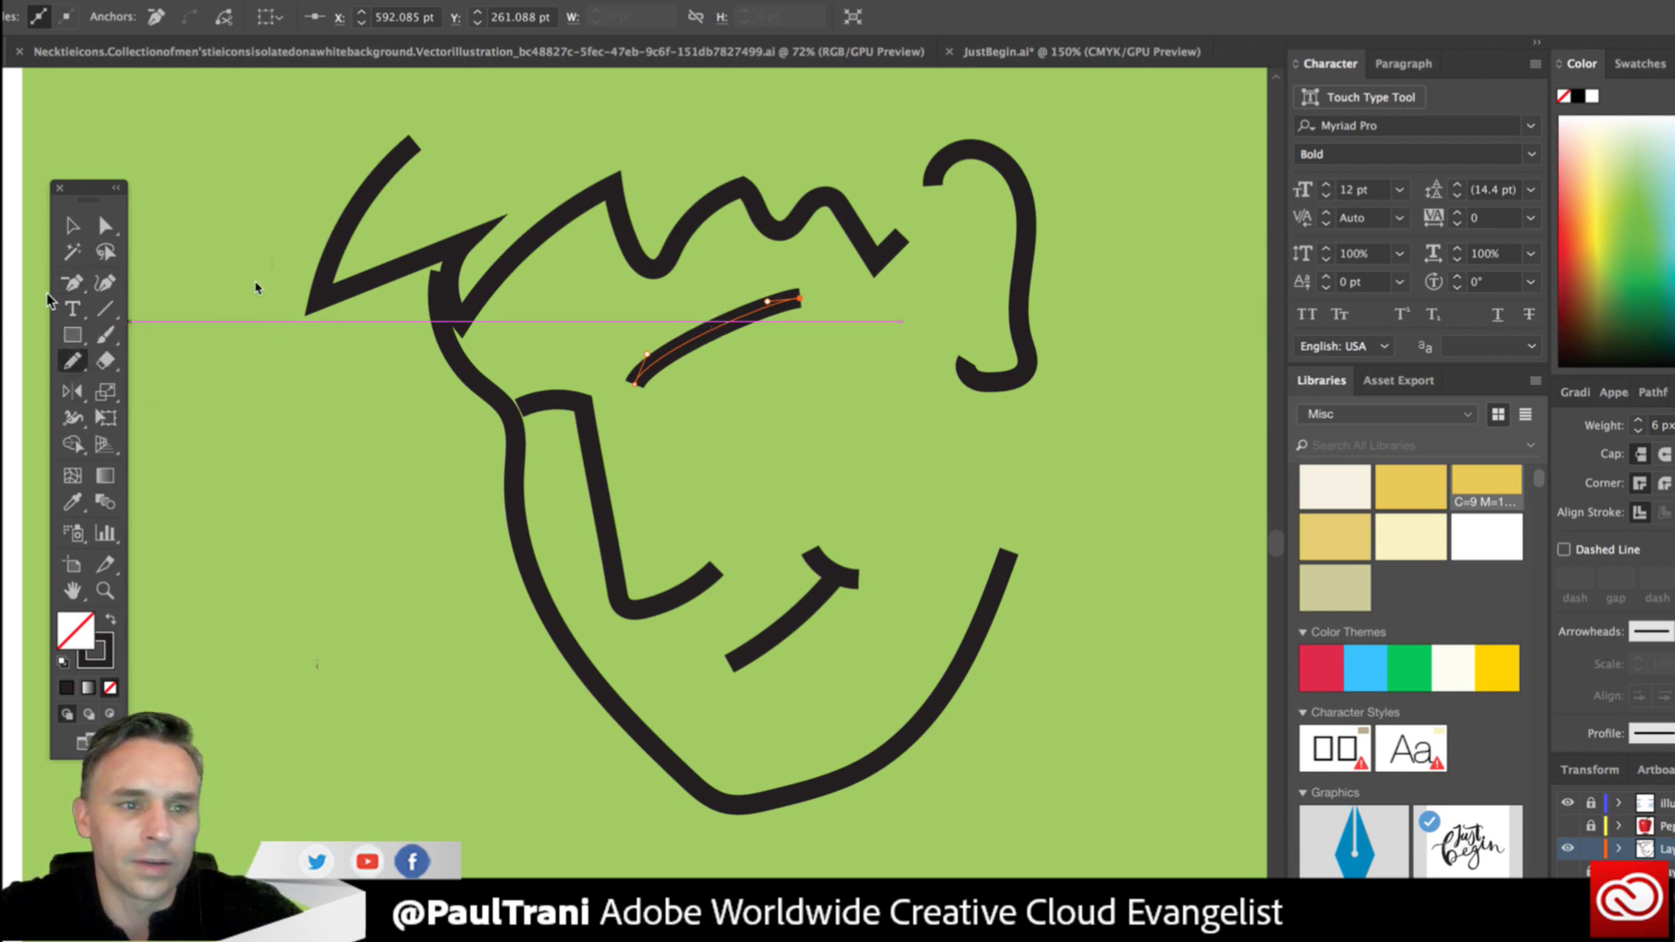
click(73, 284)
drag(72, 286, 162, 281)
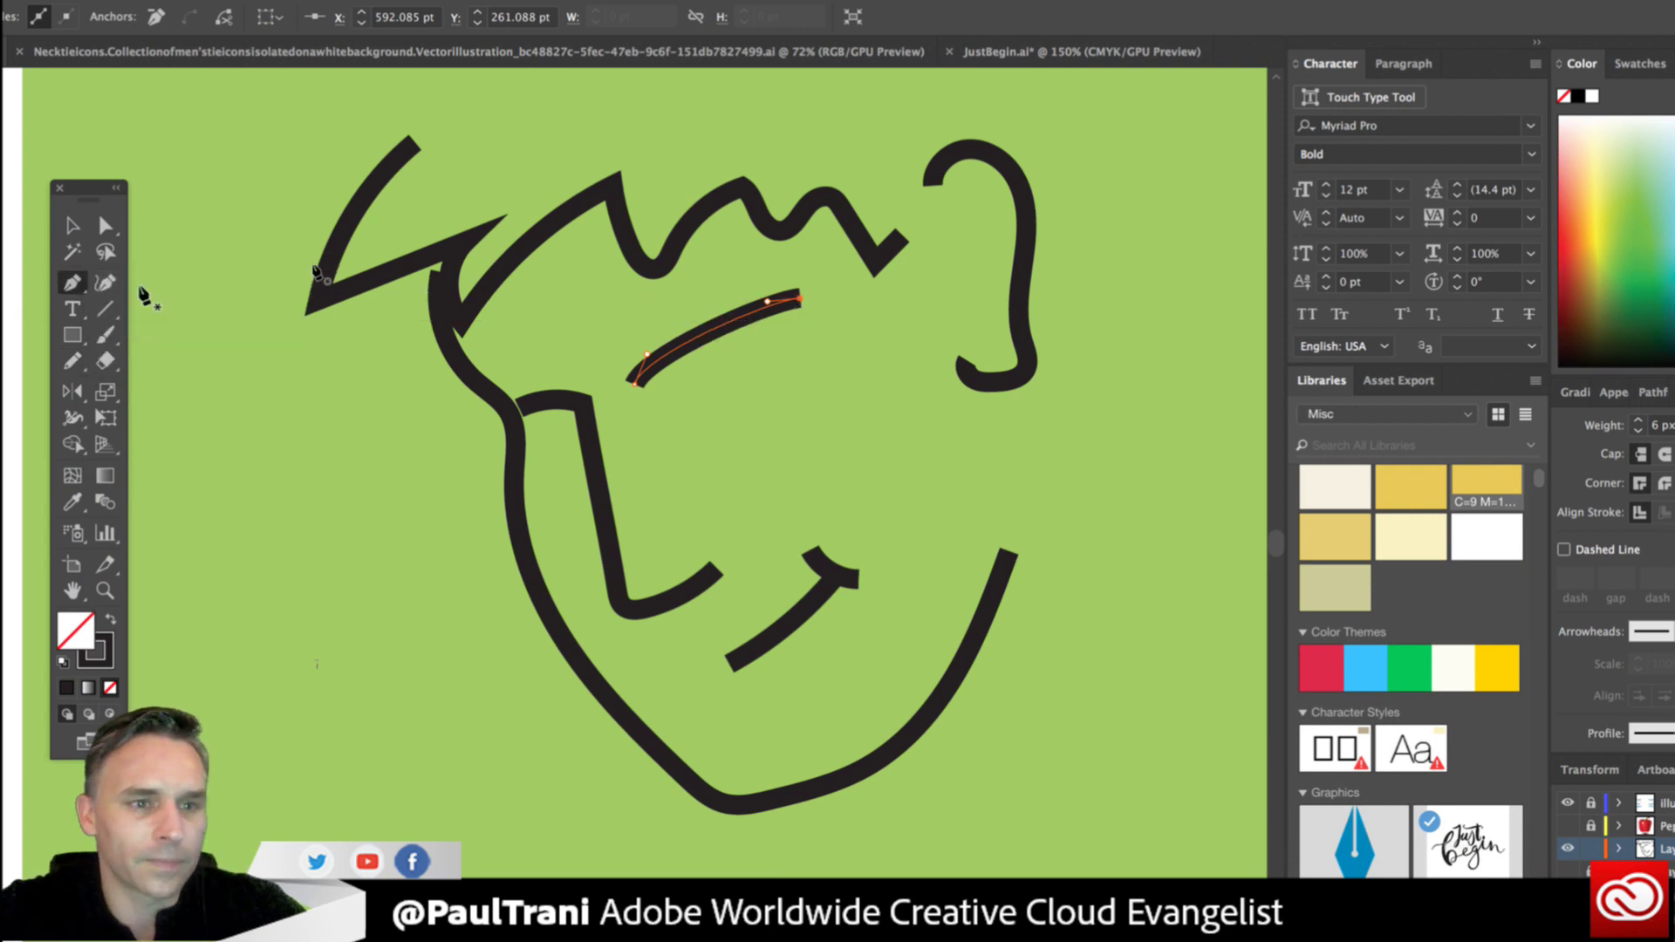
key(n)
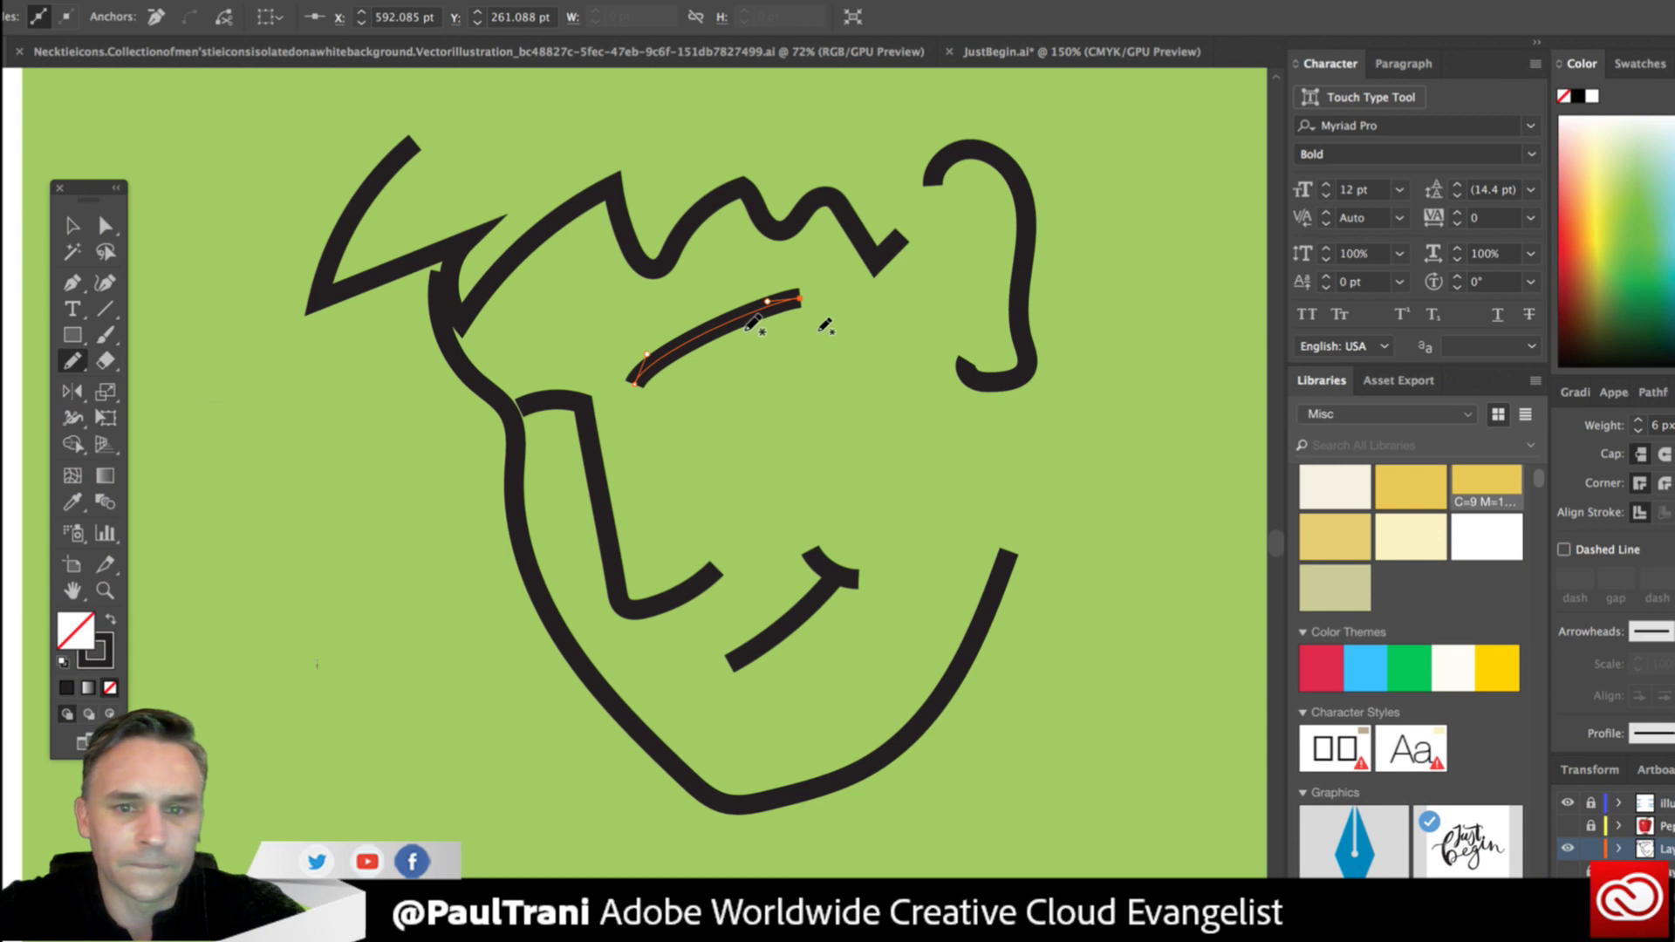
key(v)
key(n)
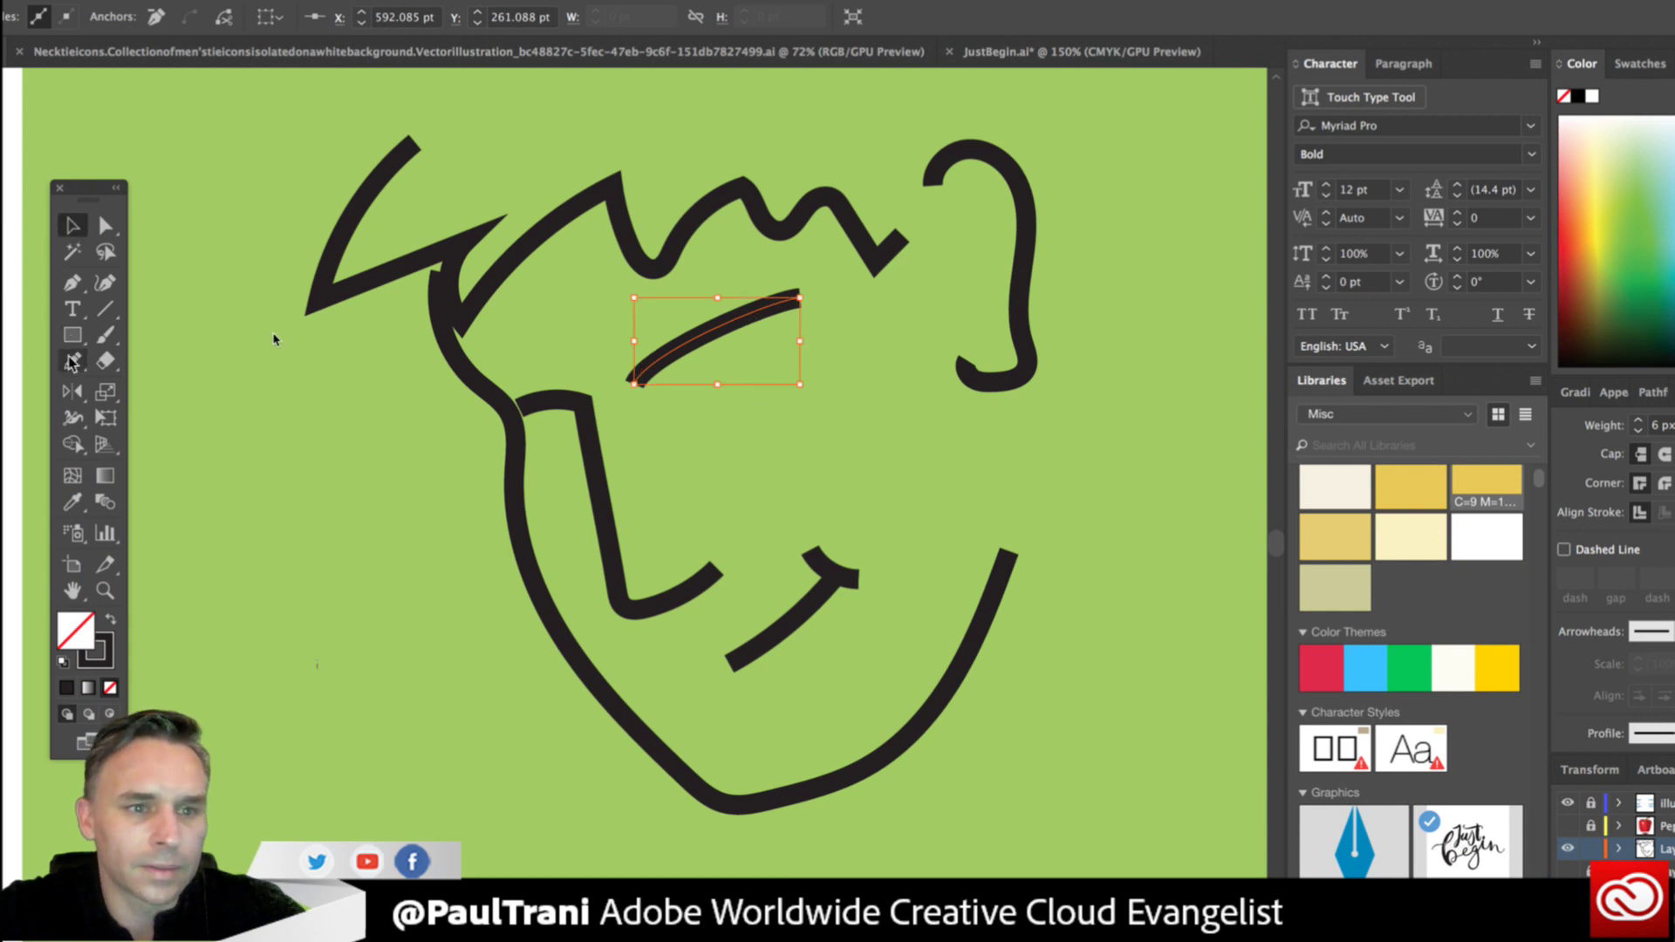
Try redrawing over the selected eyebrow with the Pencil tool to make it about 59 pt wide, then undo the change.
drag(790, 330, 637, 380)
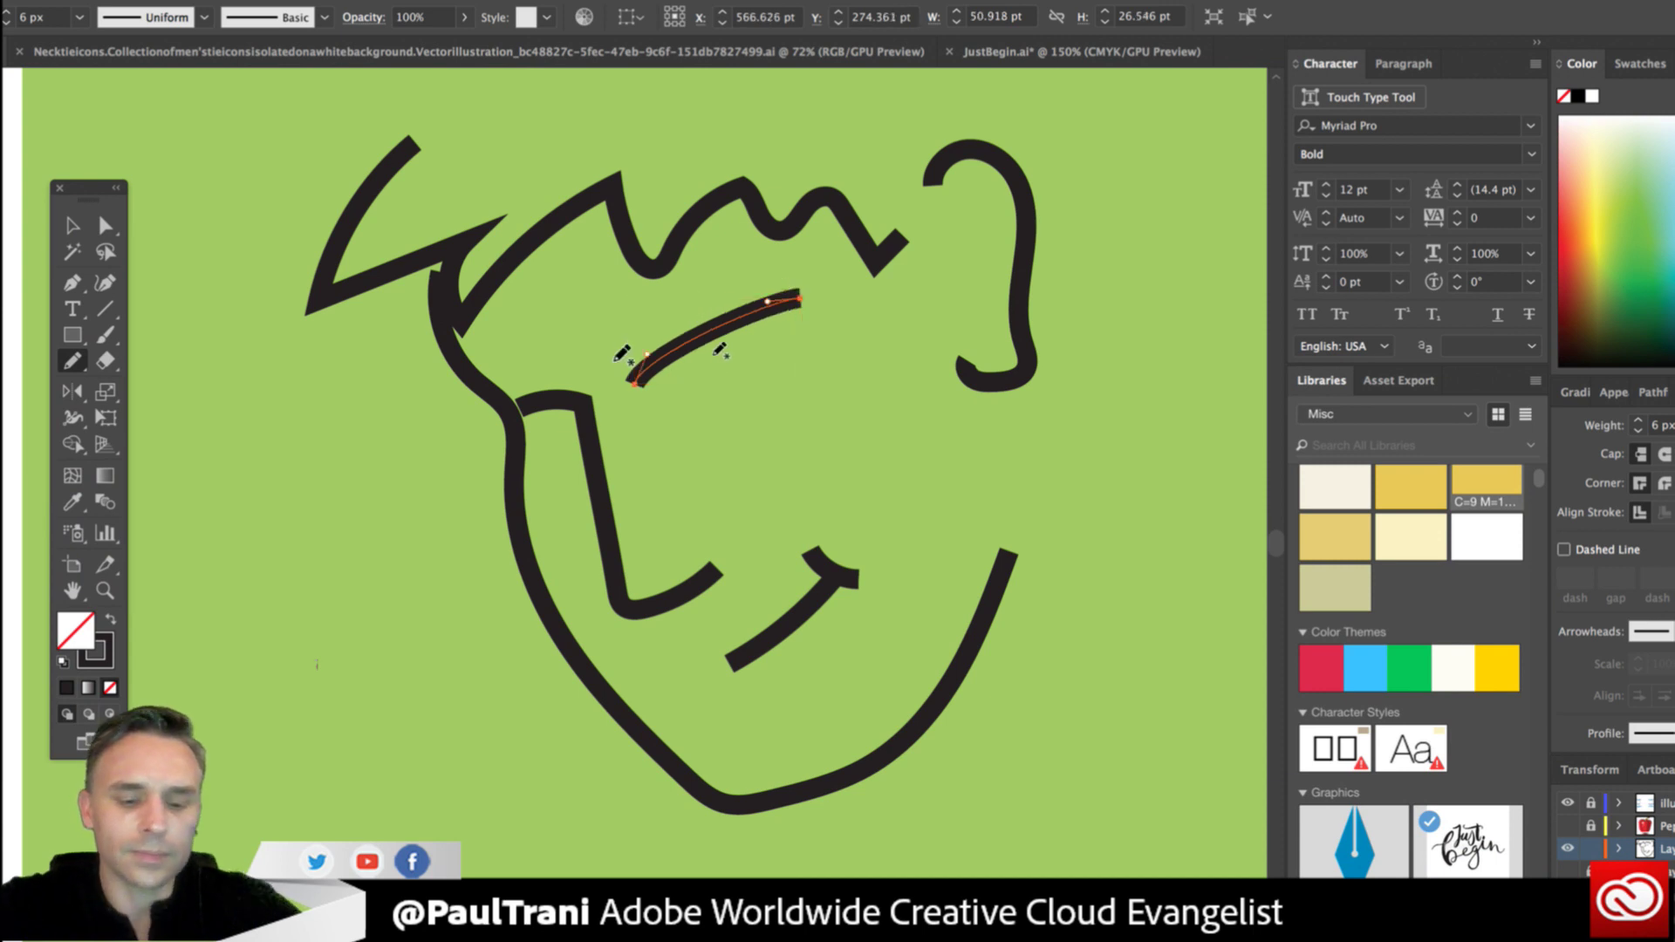
scroll(720, 351, up, 4)
drag(615, 358, 816, 180)
scroll(763, 207, up, 1)
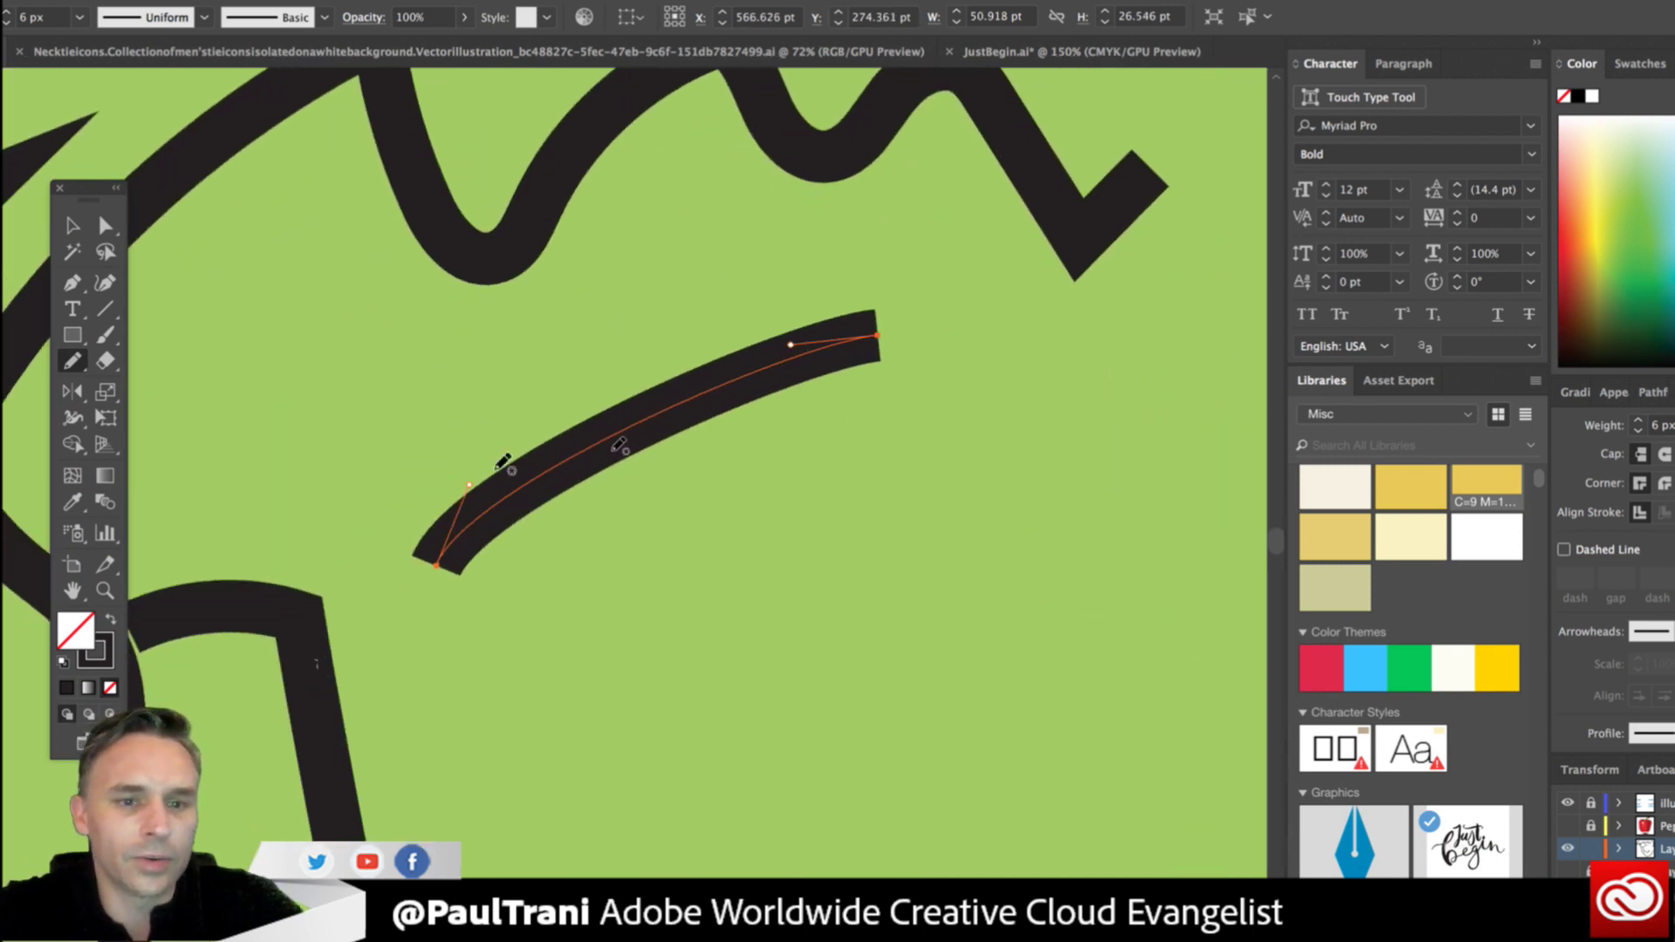
mouse_move(455, 529)
mouse_down()
mouse_move(575, 414)
mouse_move(691, 373)
mouse_move(955, 399)
mouse_up()
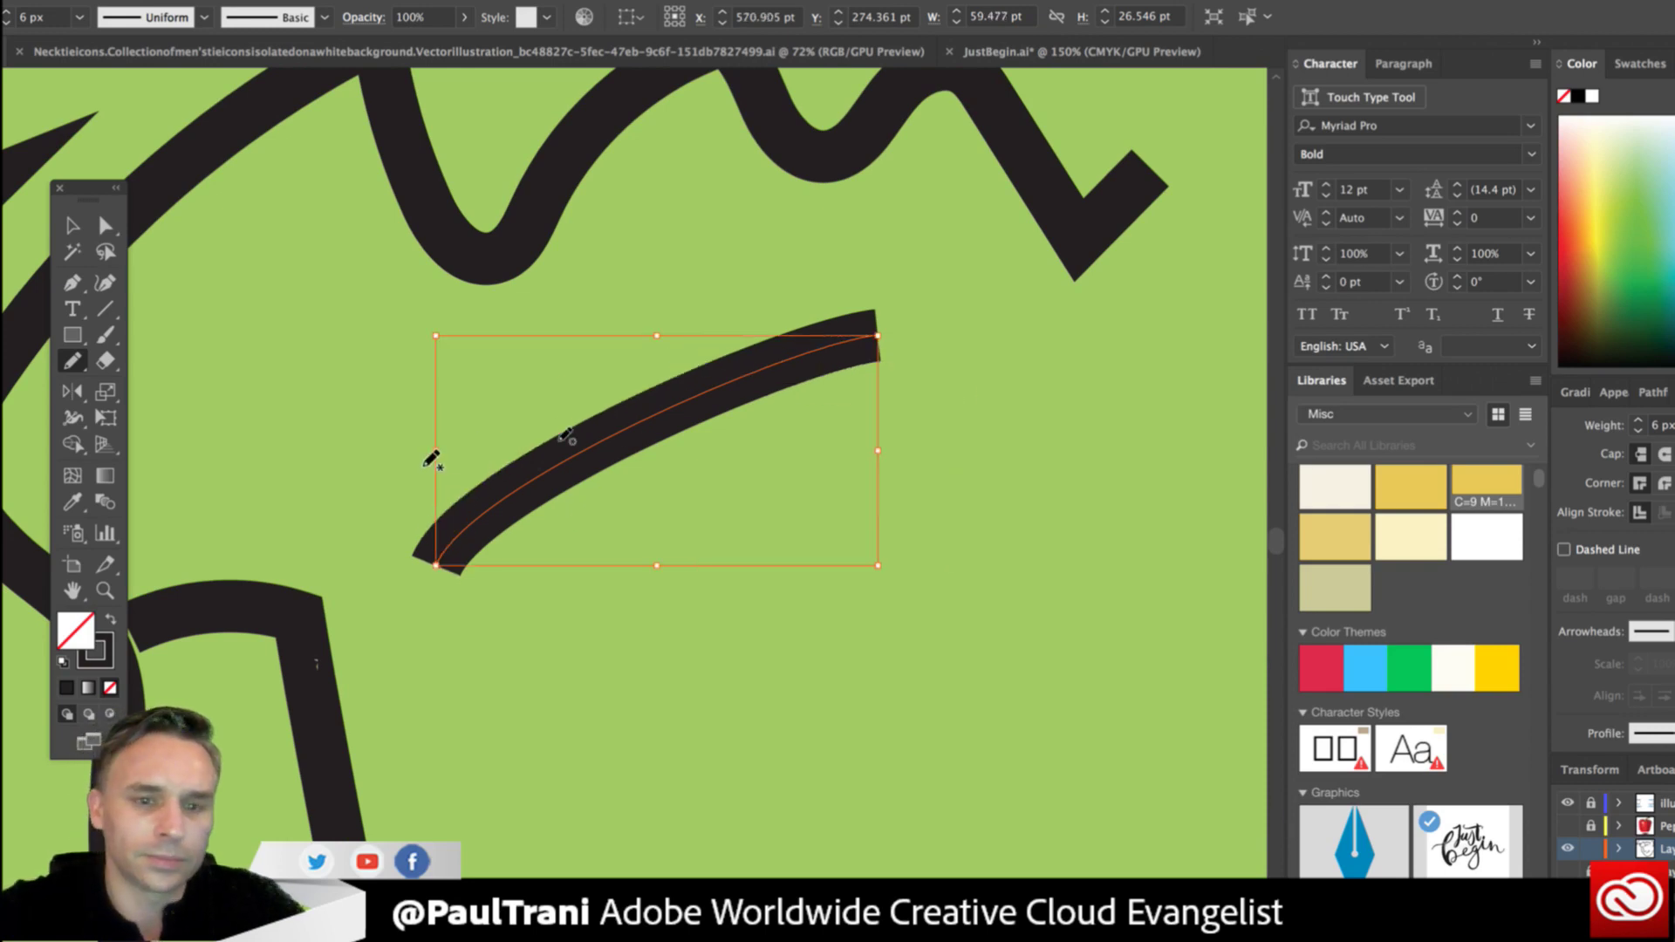
mouse_move(443, 558)
mouse_down()
mouse_move(687, 363)
mouse_move(879, 337)
mouse_up()
key(super+z)
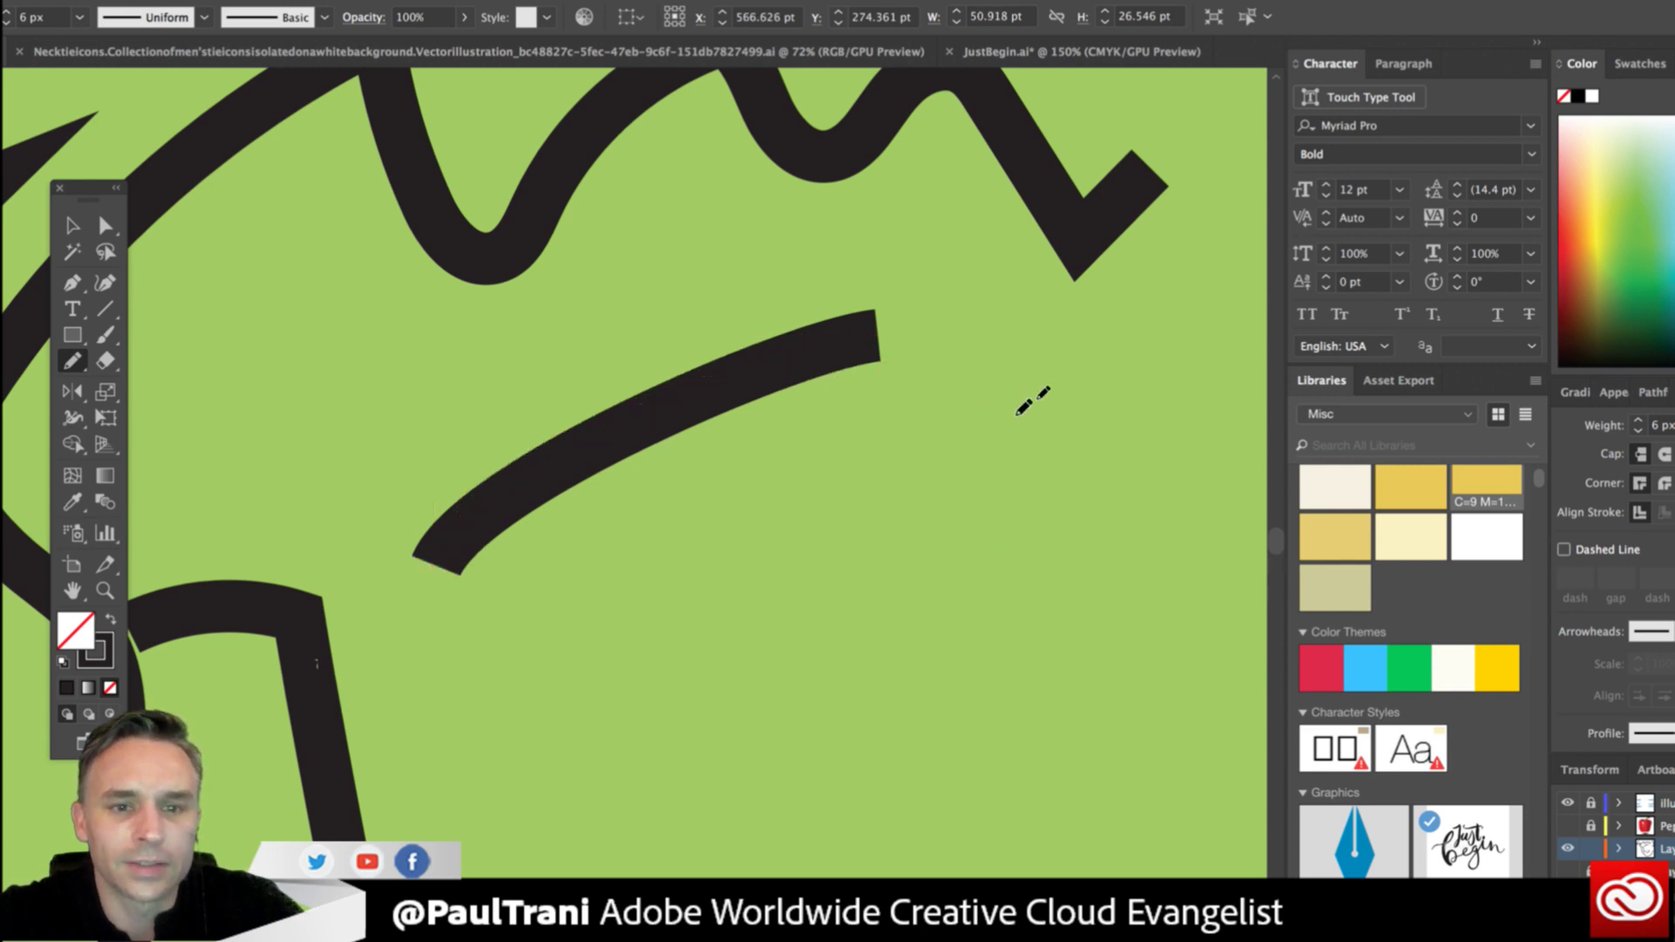
Reshape the eyebrow by redrawing over it with the Pencil tool into a rounder arch about 57 pt wide and 29 pt high.
key(shift+super+z)
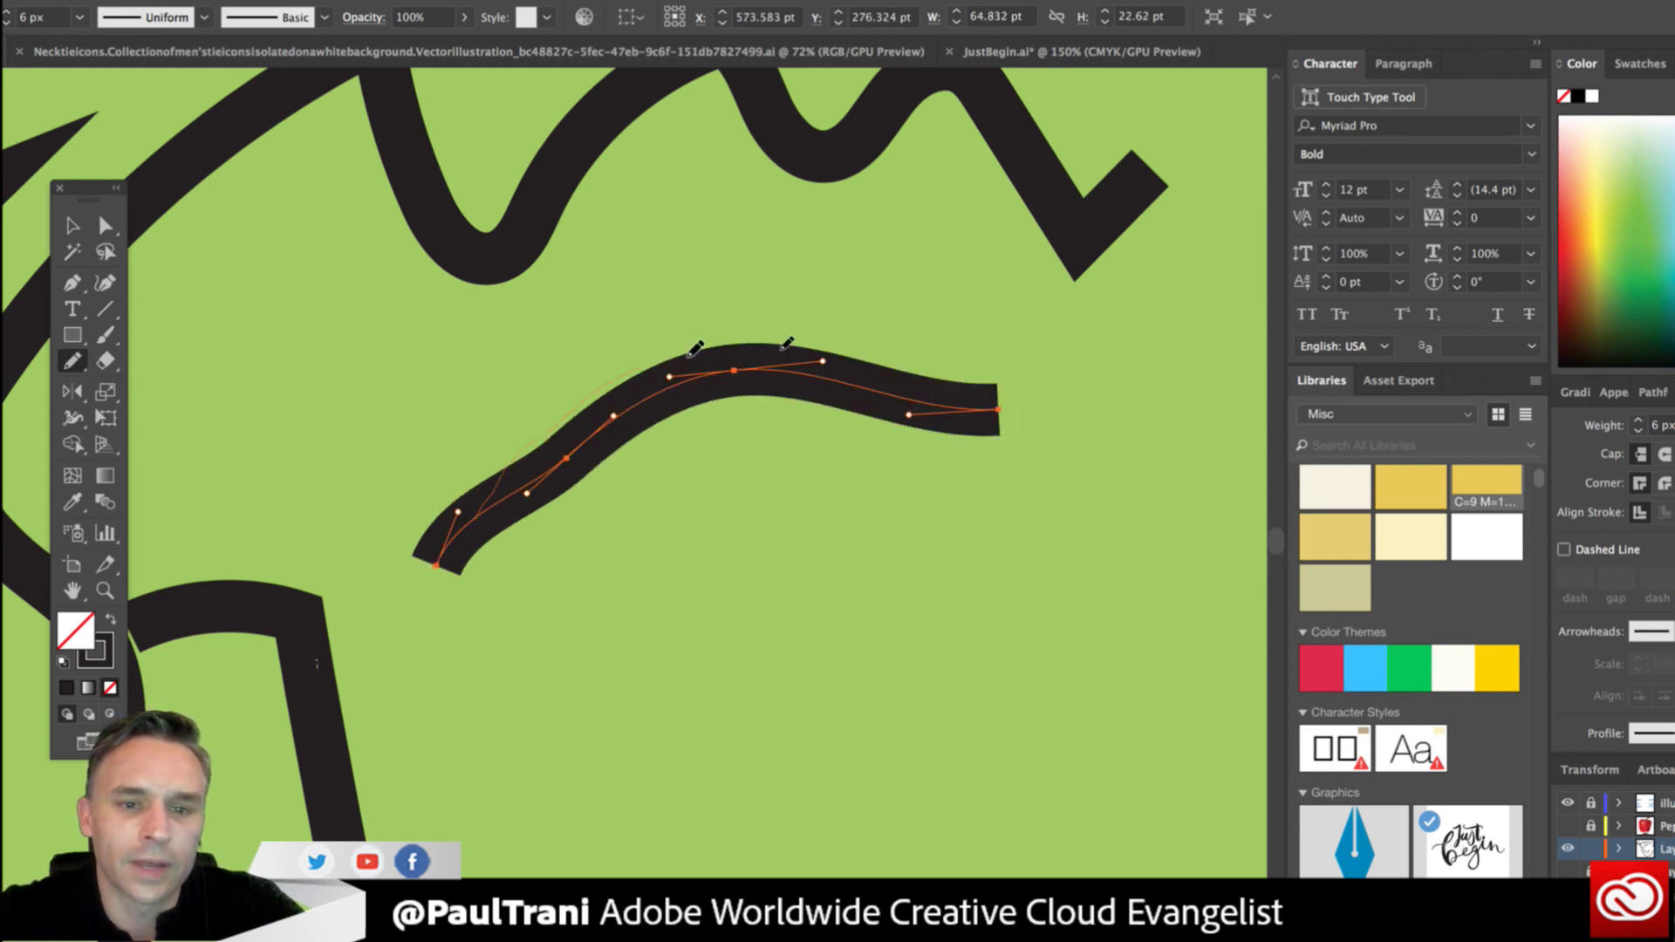
key(super+z)
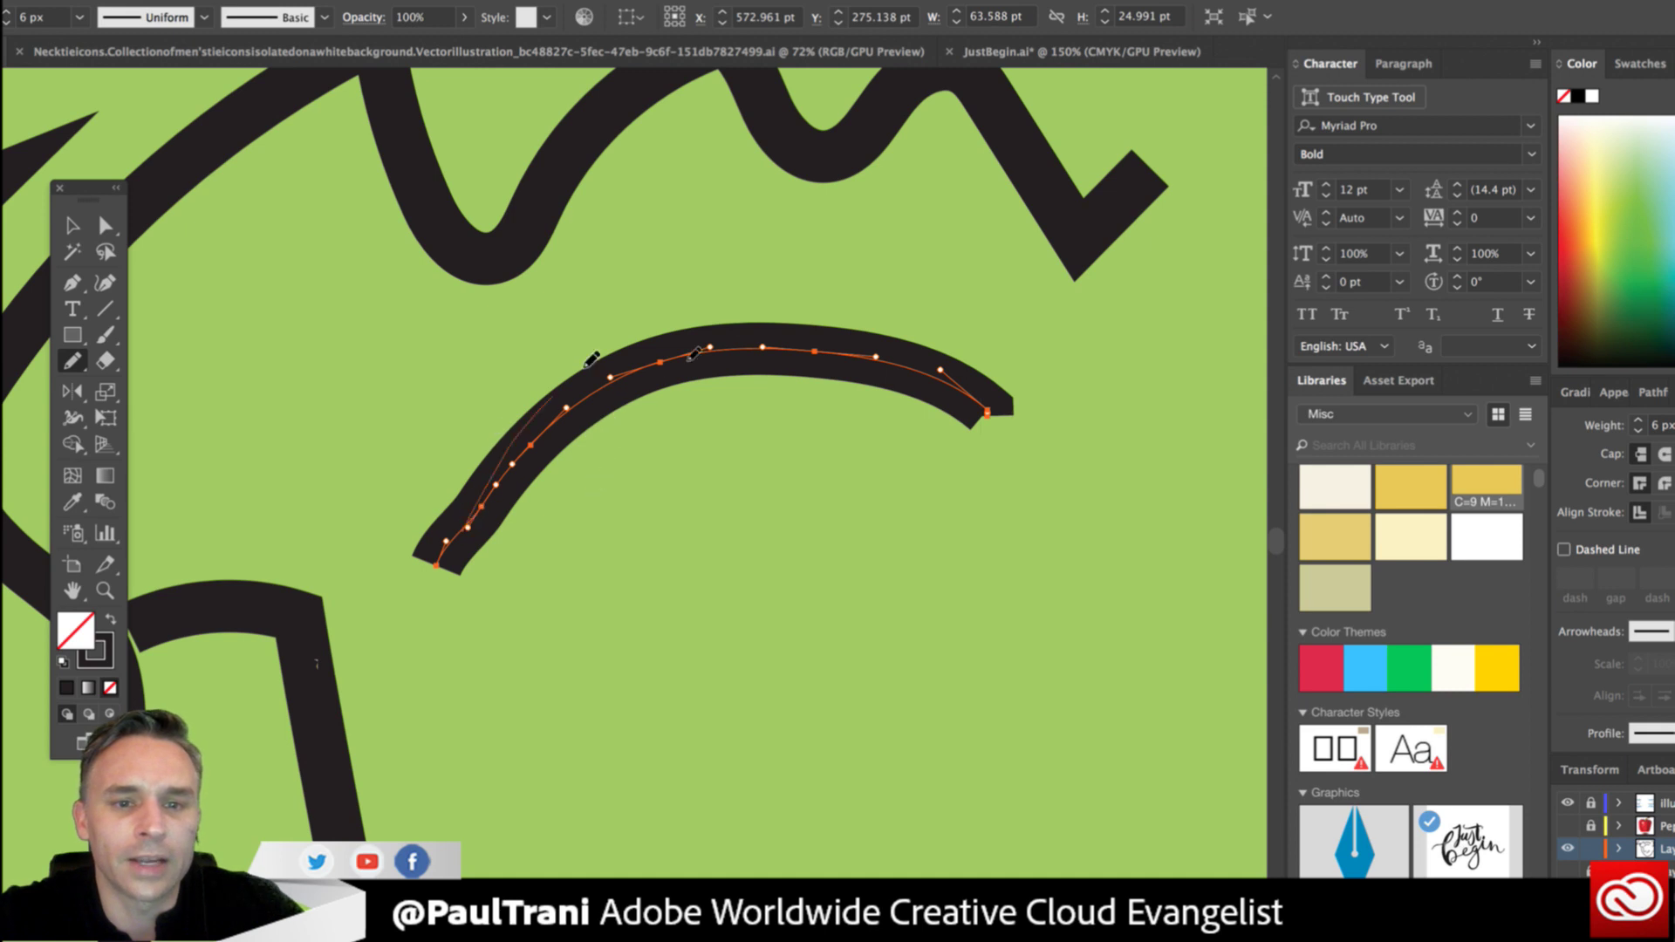
mouse_move(591, 359)
mouse_down()
mouse_move(835, 325)
mouse_move(934, 418)
mouse_up()
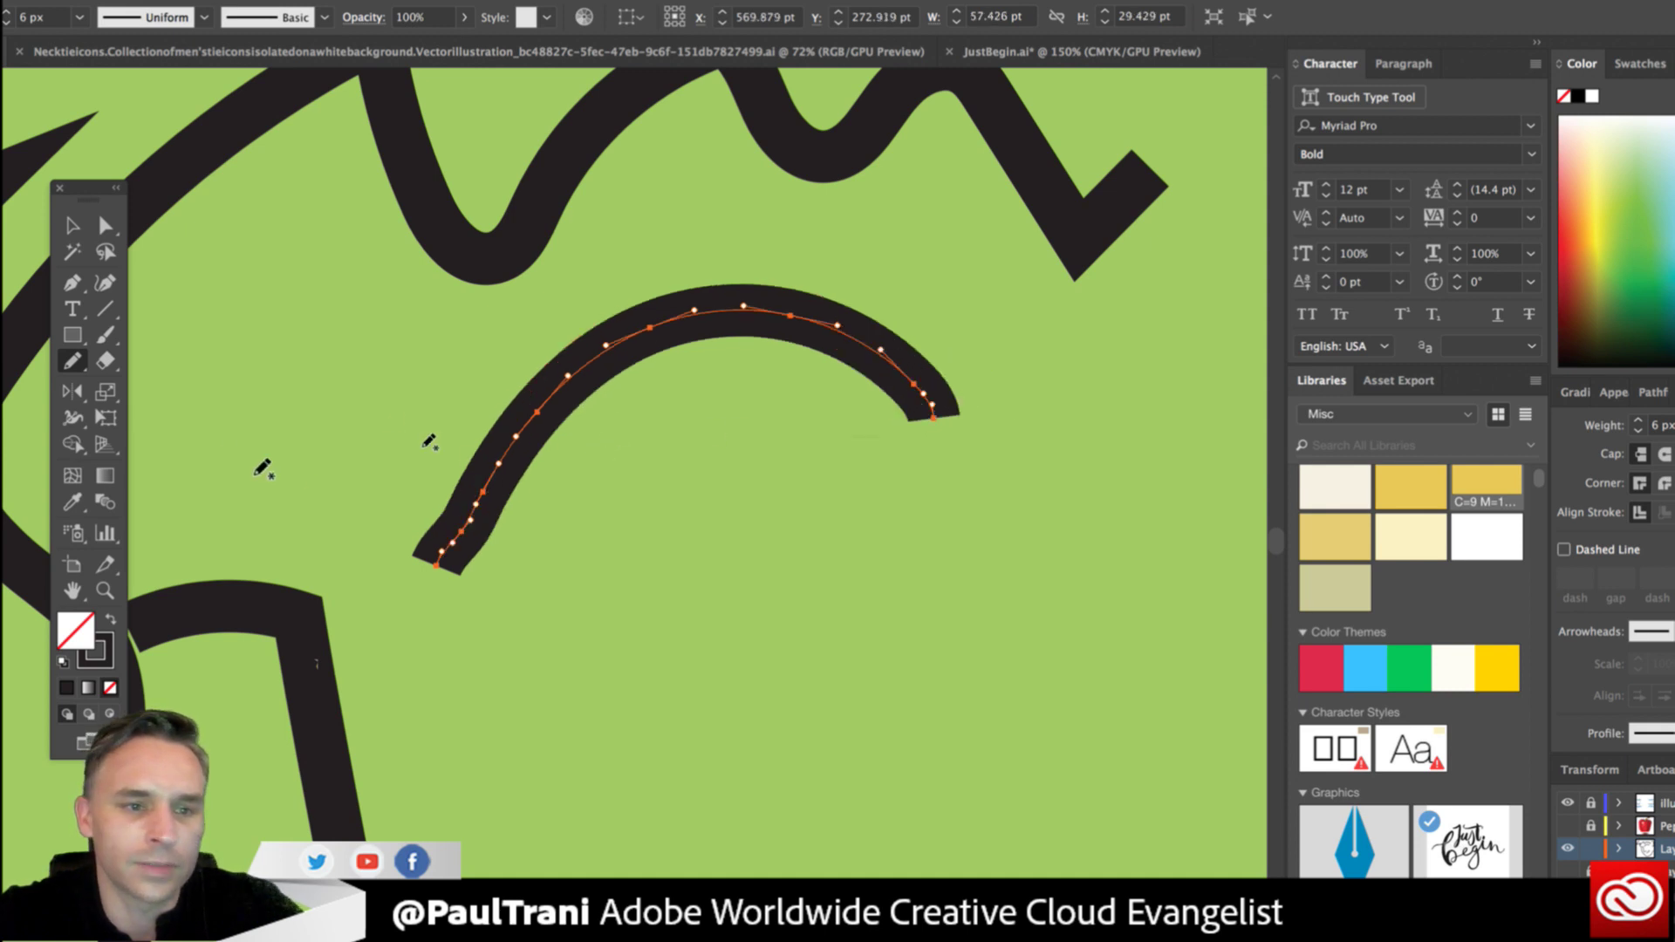
Set the Pencil tool's fidelity to the smoothest setting.
double_click(73, 364)
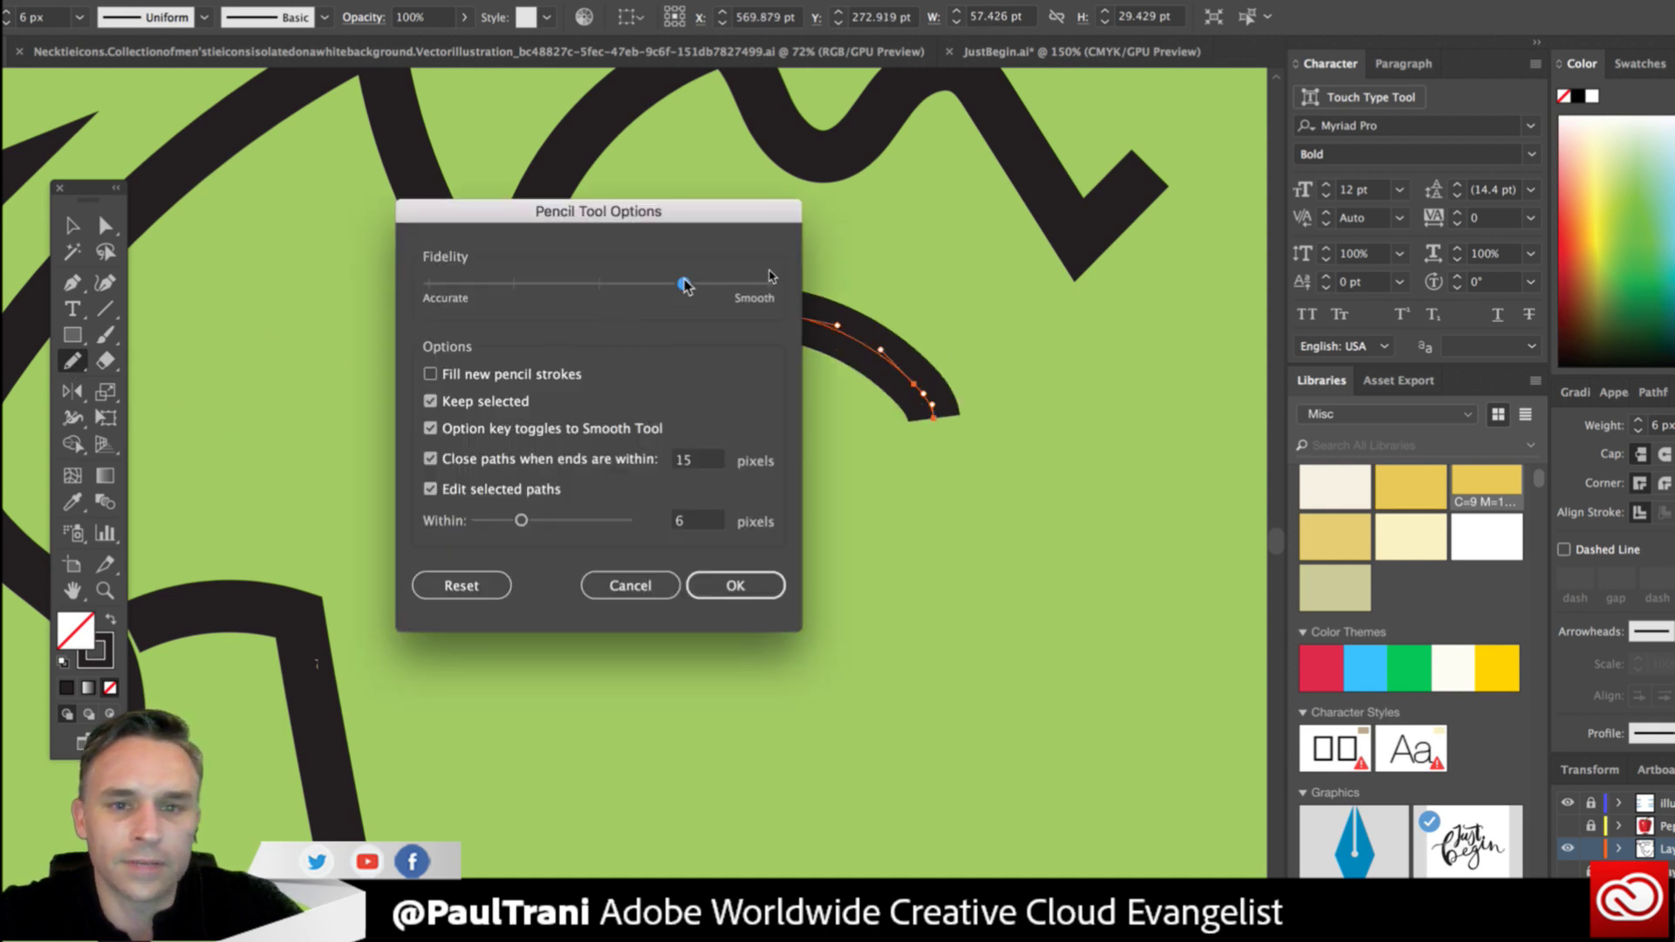
drag(685, 286, 770, 284)
click(742, 586)
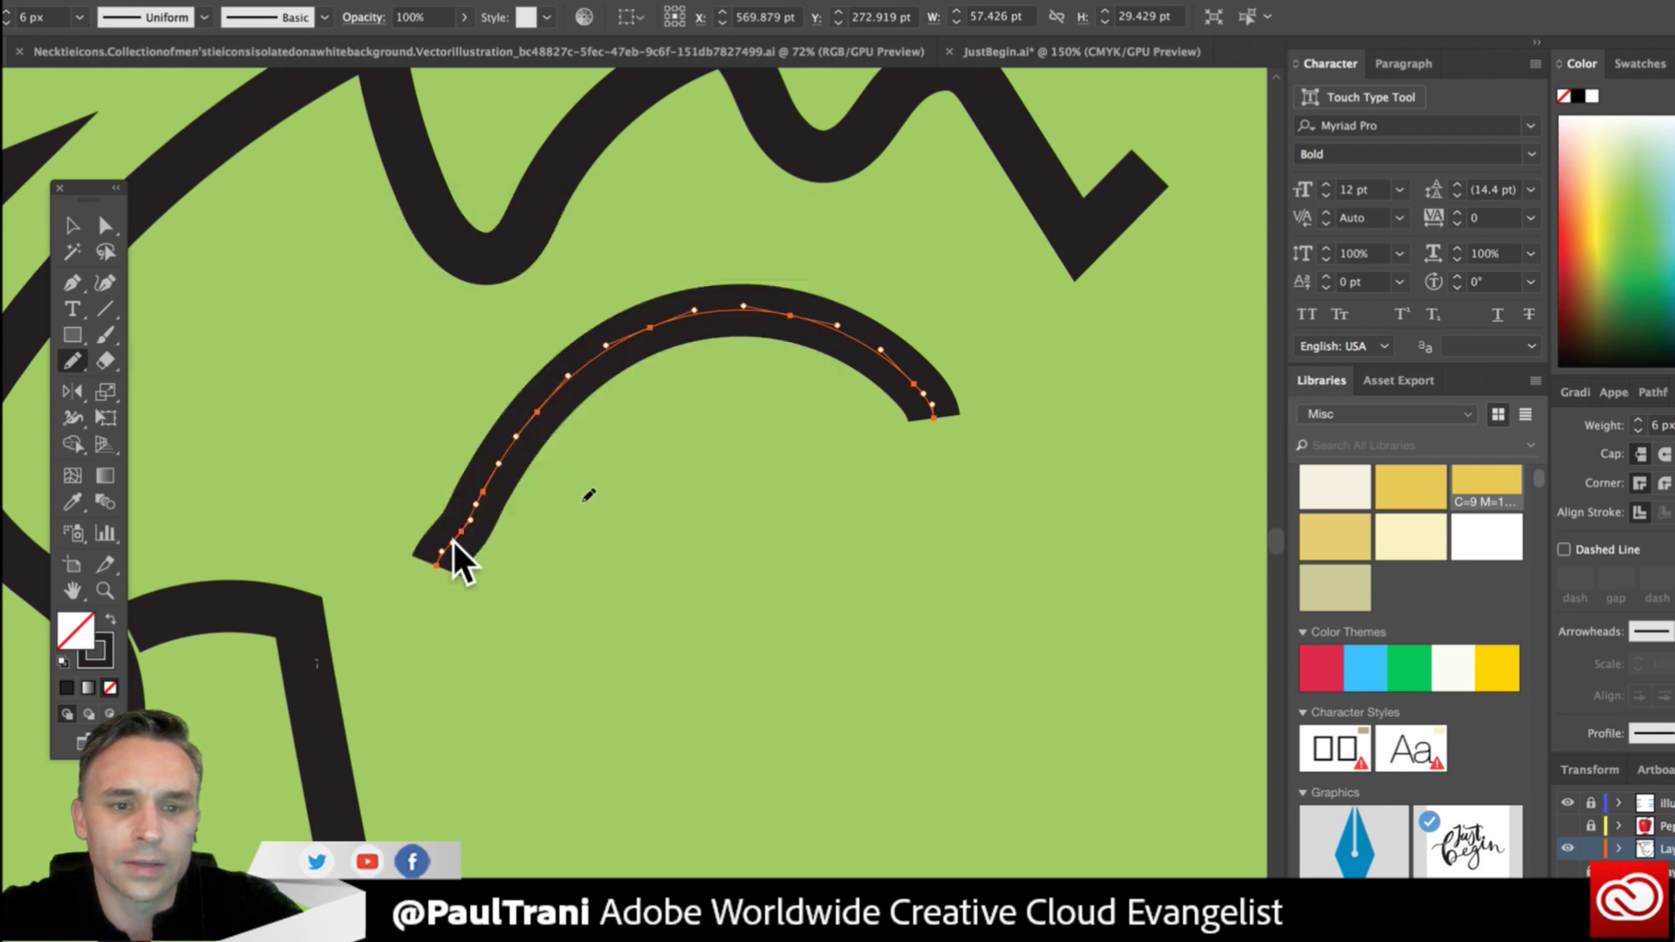
Reshape the eyebrow by redrawing over it twice with the Pencil tool into a flatter curve about 55 pt wide and 23 pt high.
mouse_move(458, 532)
mouse_down()
mouse_move(580, 369)
mouse_move(832, 358)
mouse_move(898, 406)
mouse_up()
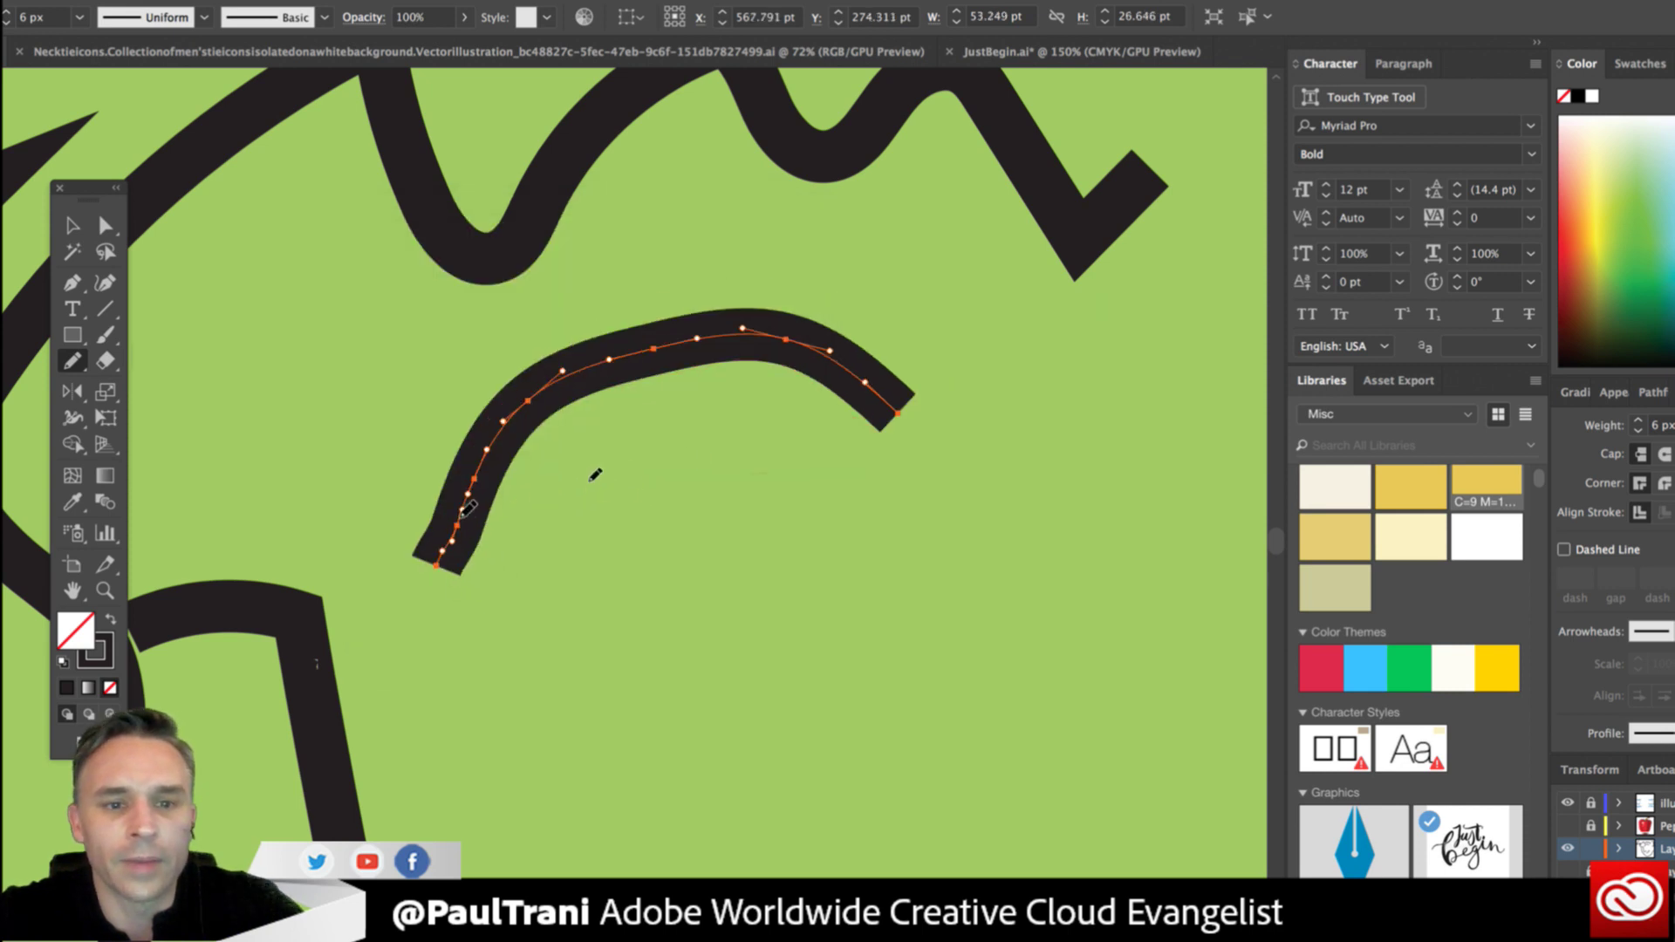
mouse_move(465, 515)
mouse_down()
mouse_move(489, 477)
mouse_move(811, 368)
mouse_move(921, 429)
mouse_up()
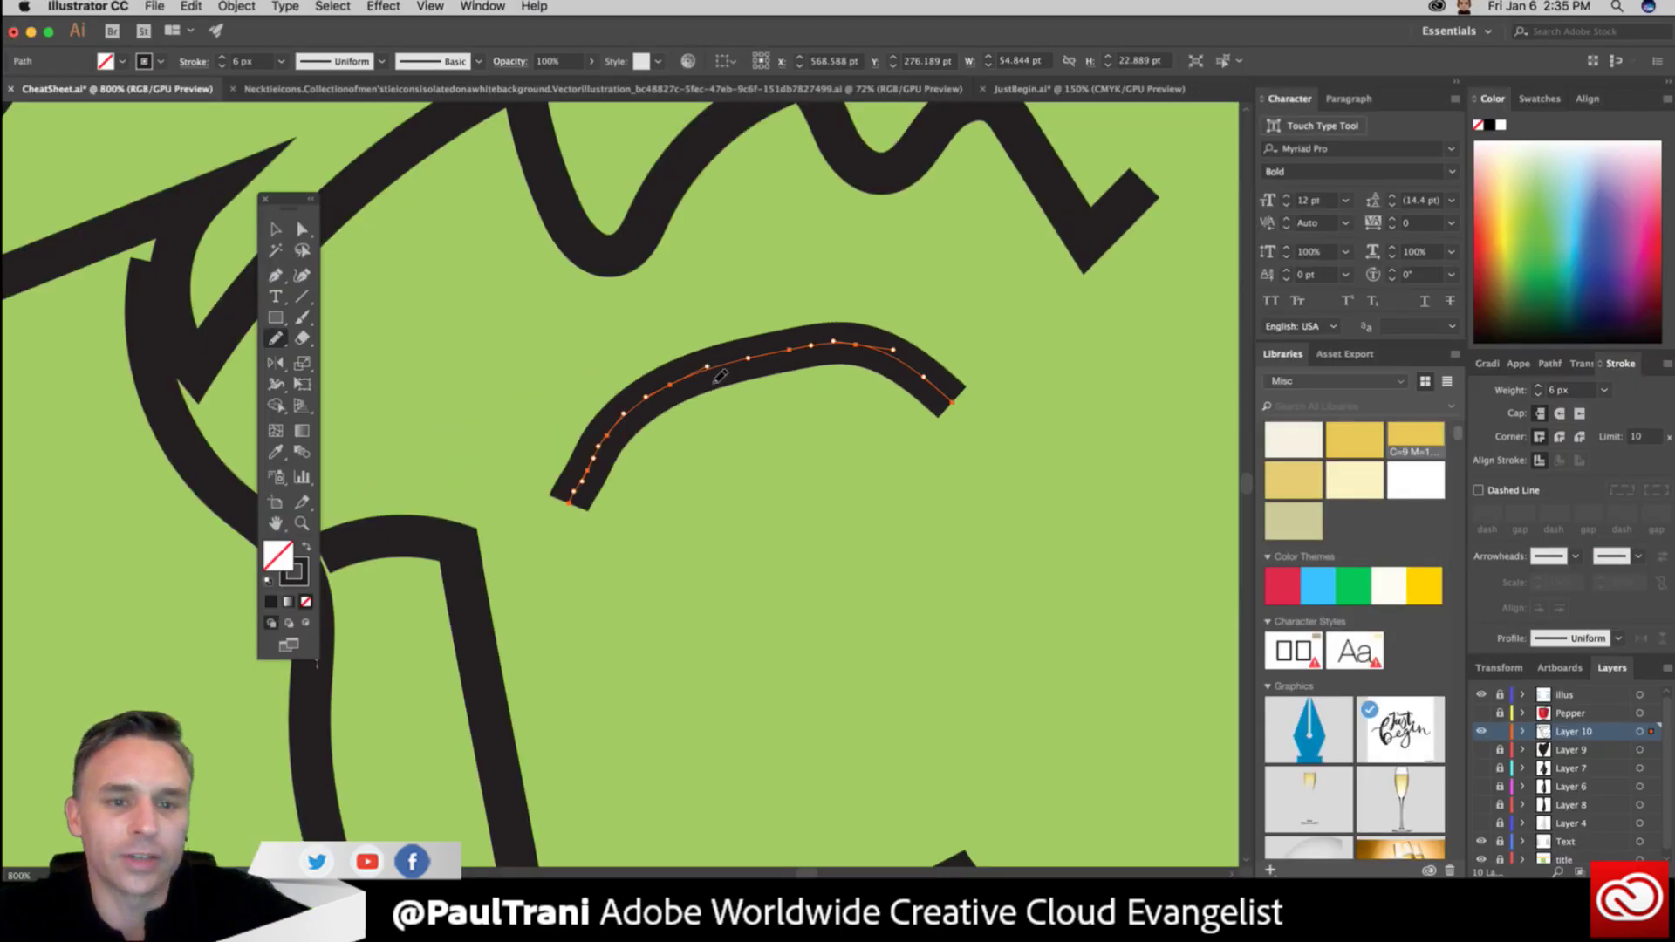
scroll(579, 549, down, 3)
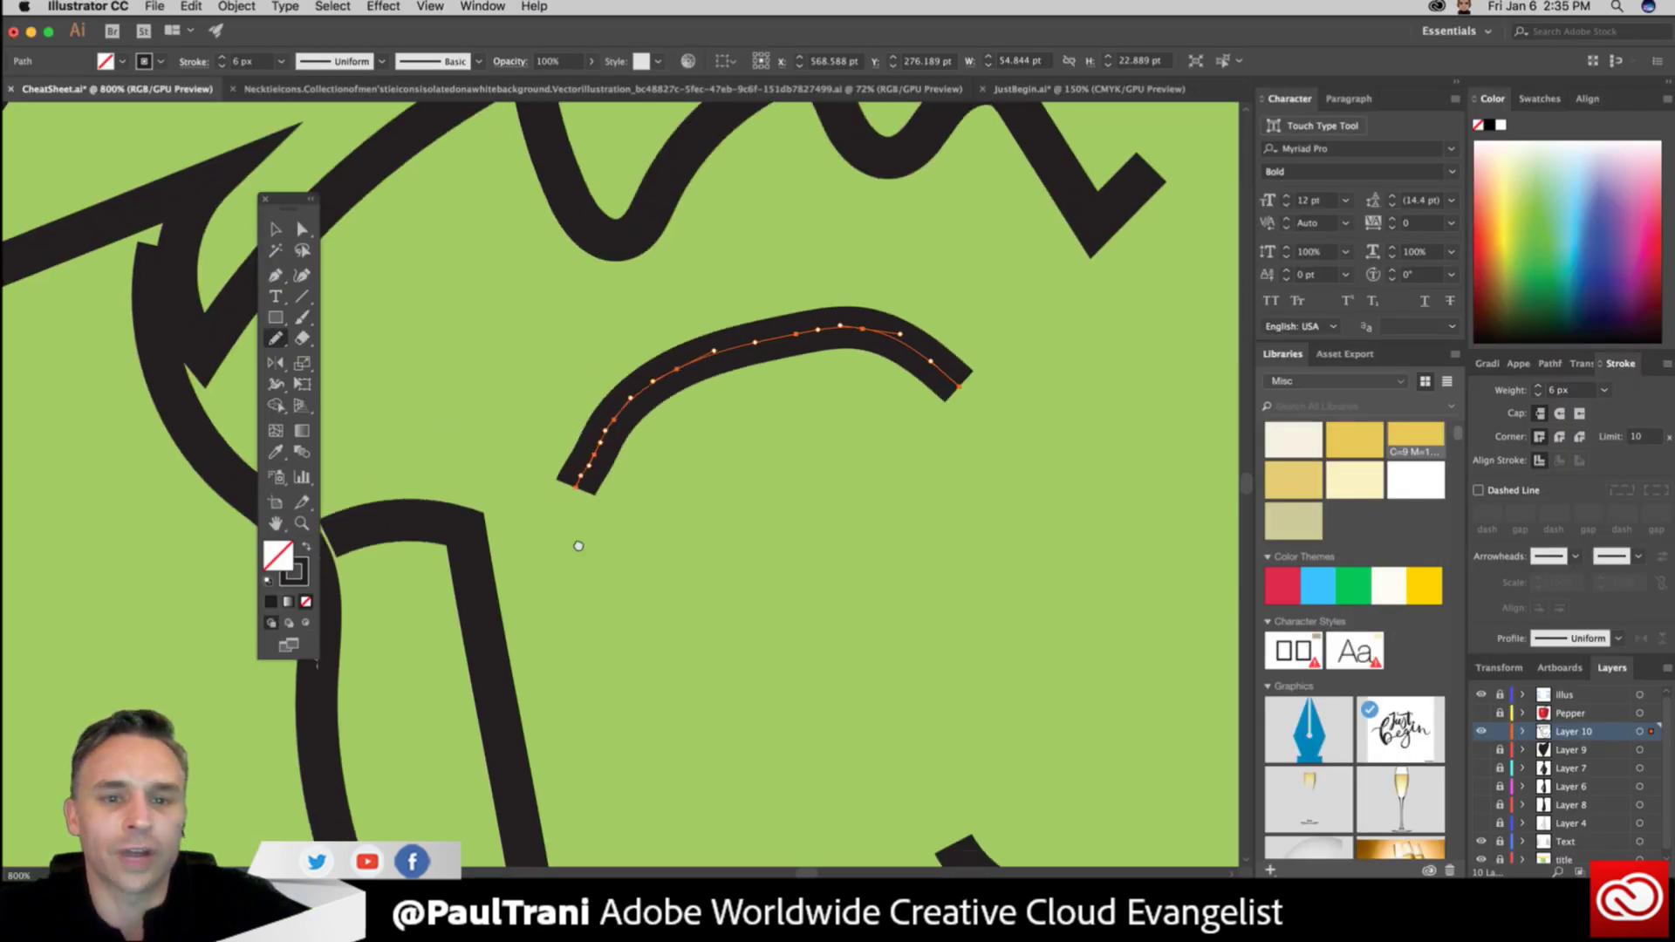
scroll(639, 144, down, 5)
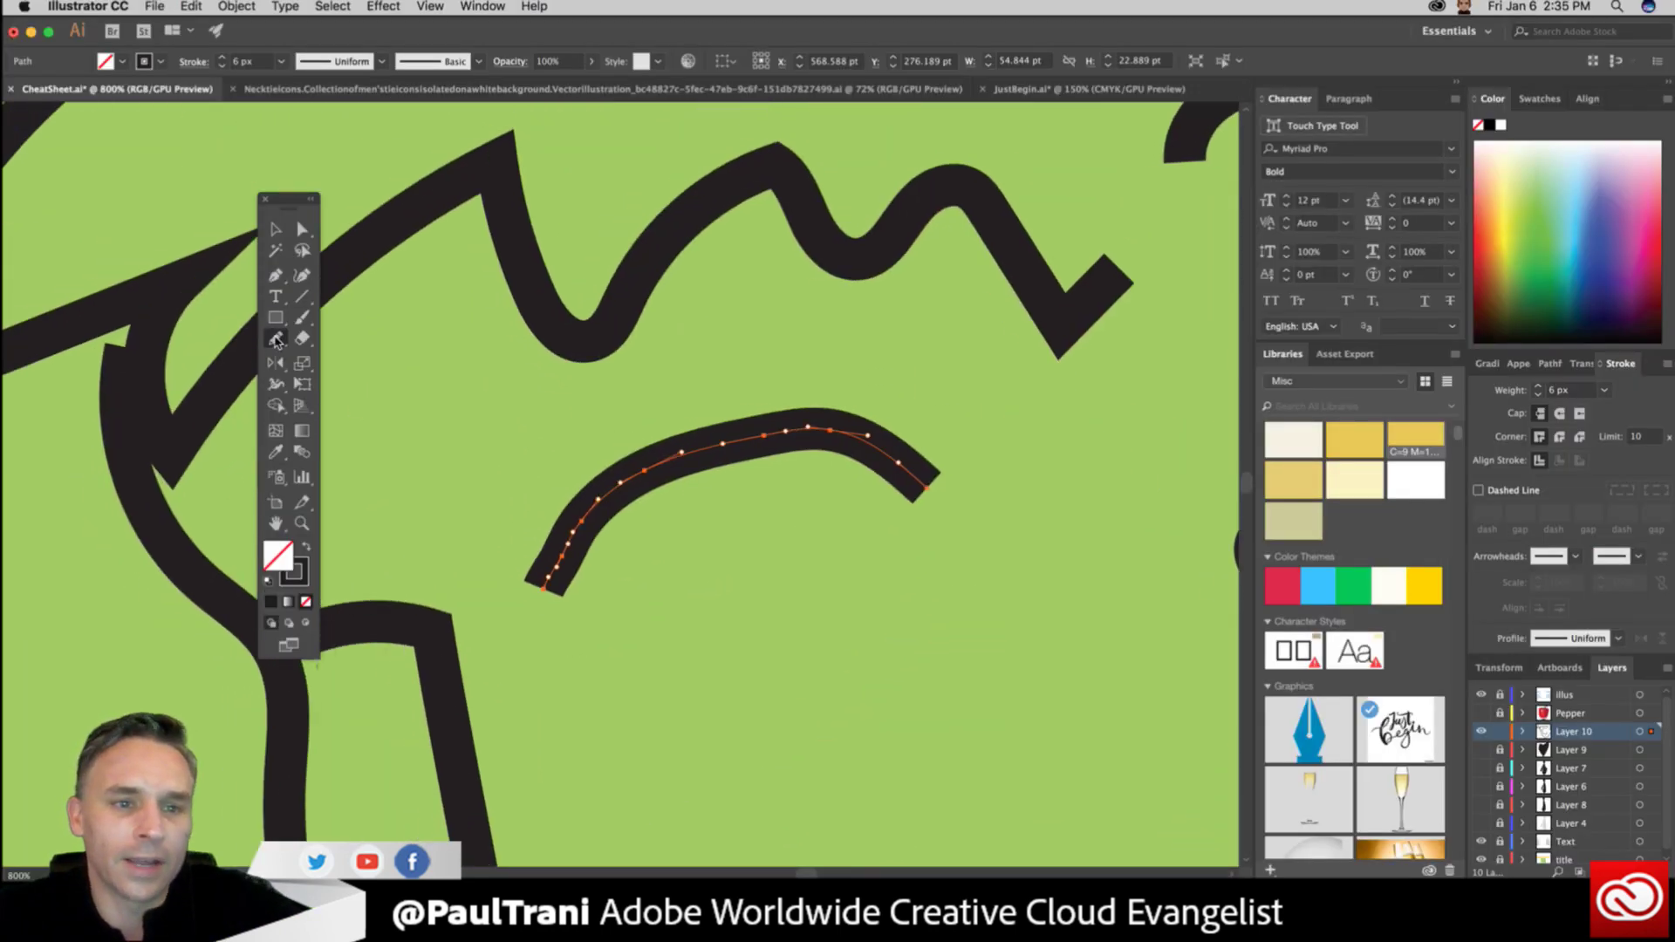
click(277, 341)
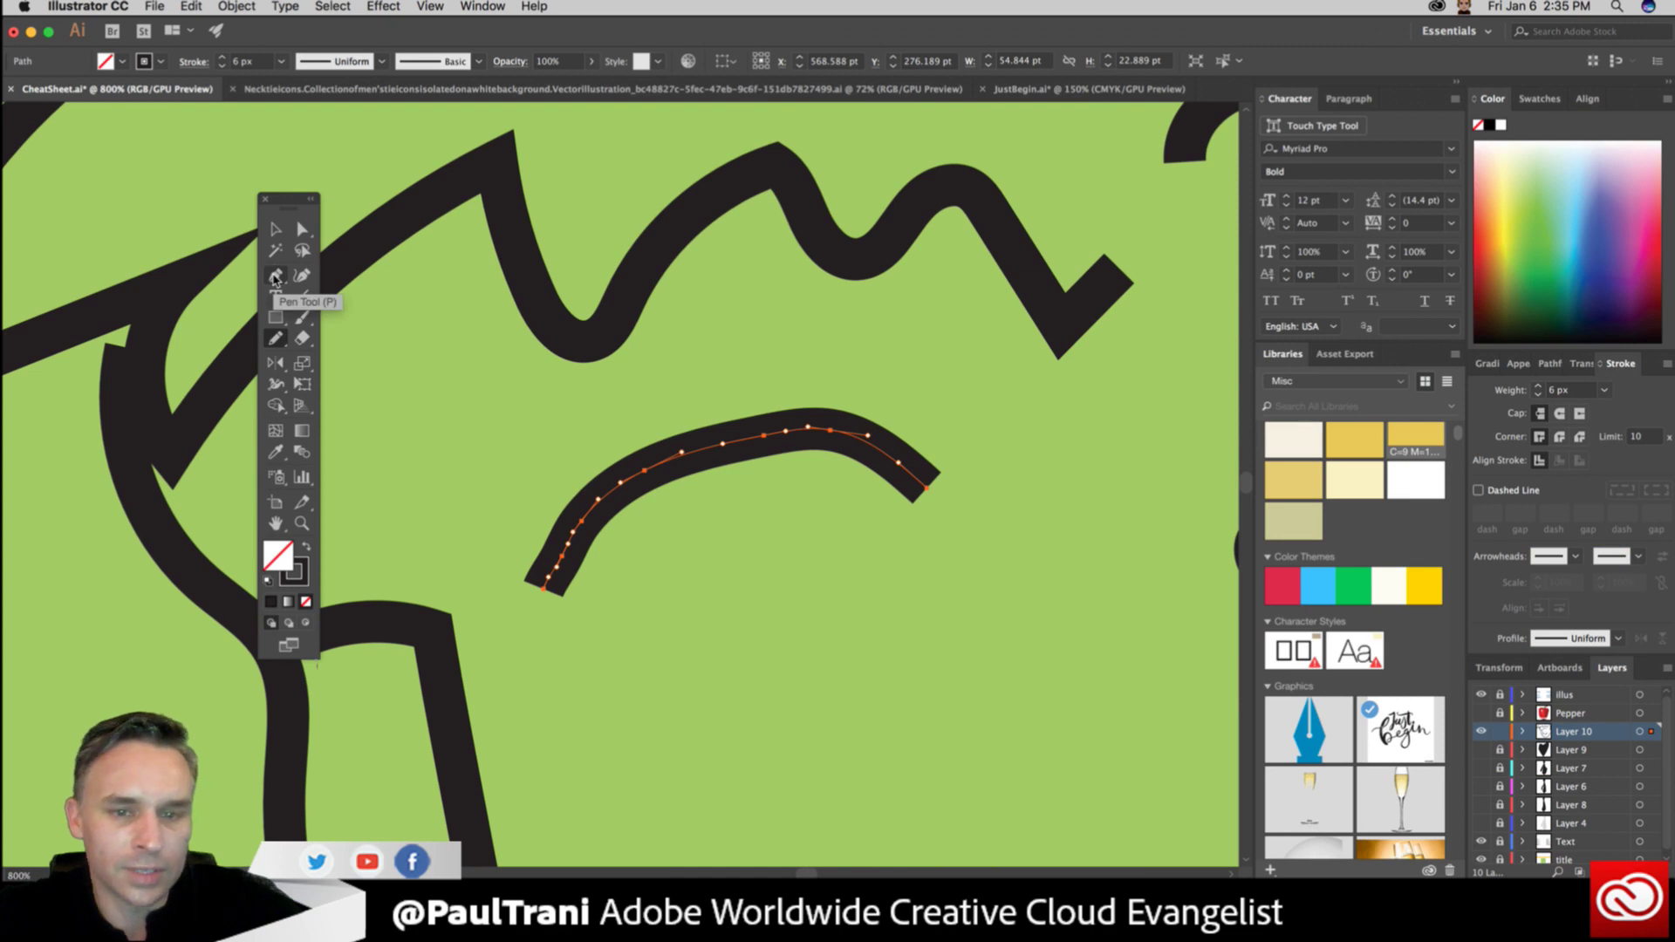
click(274, 339)
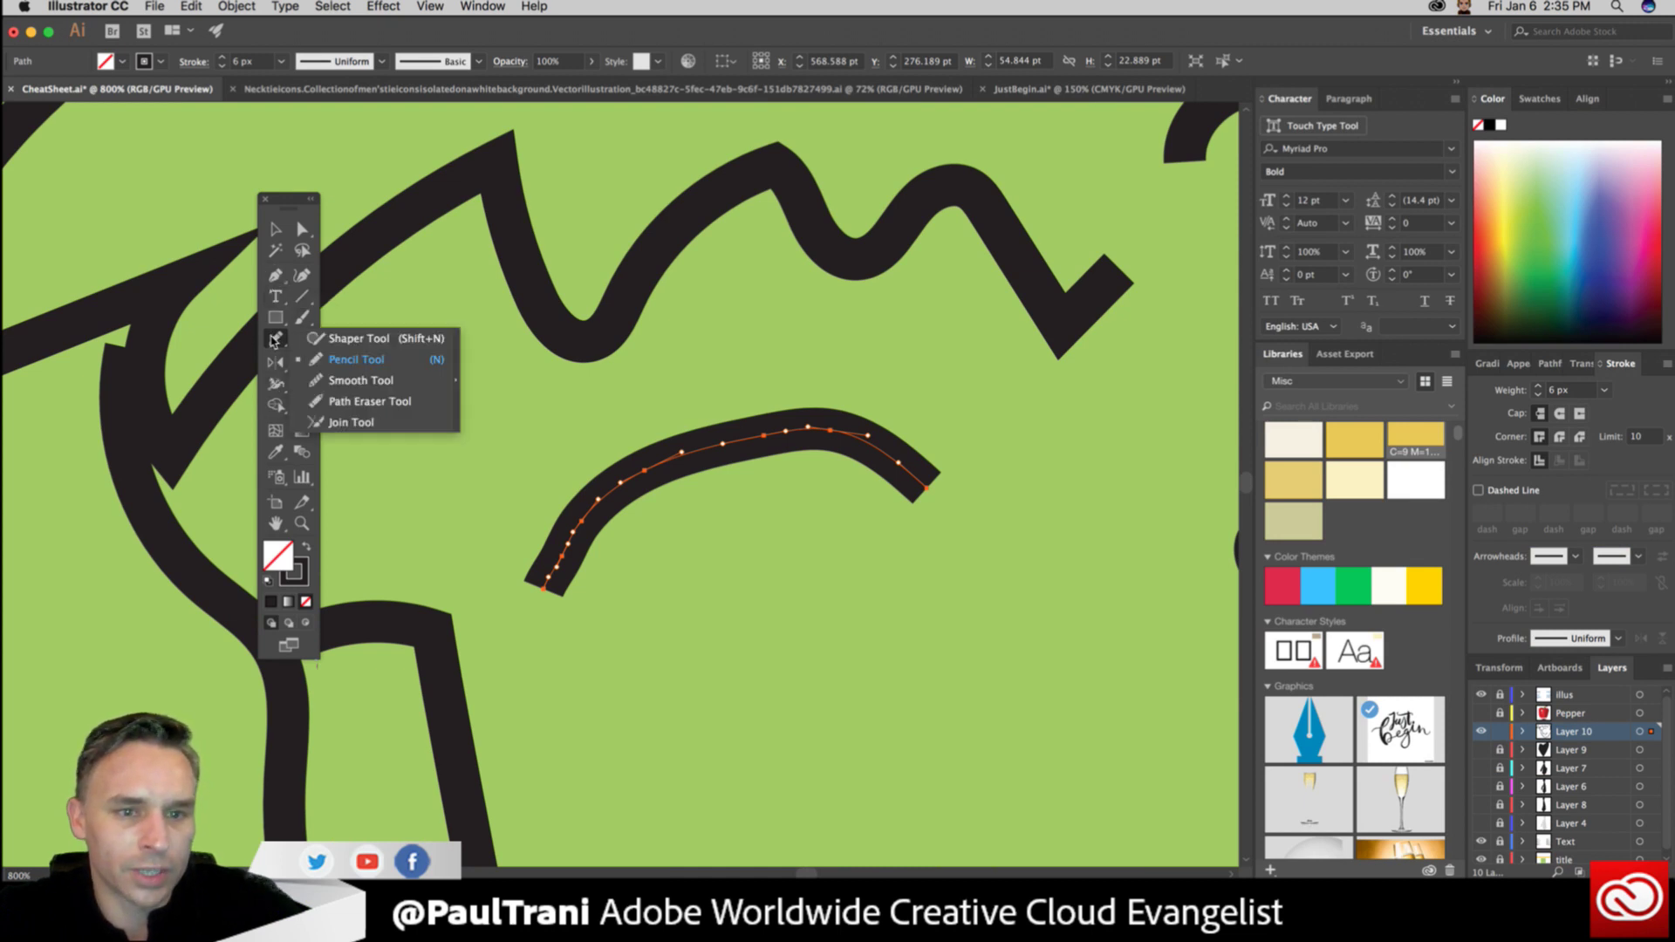
click(275, 276)
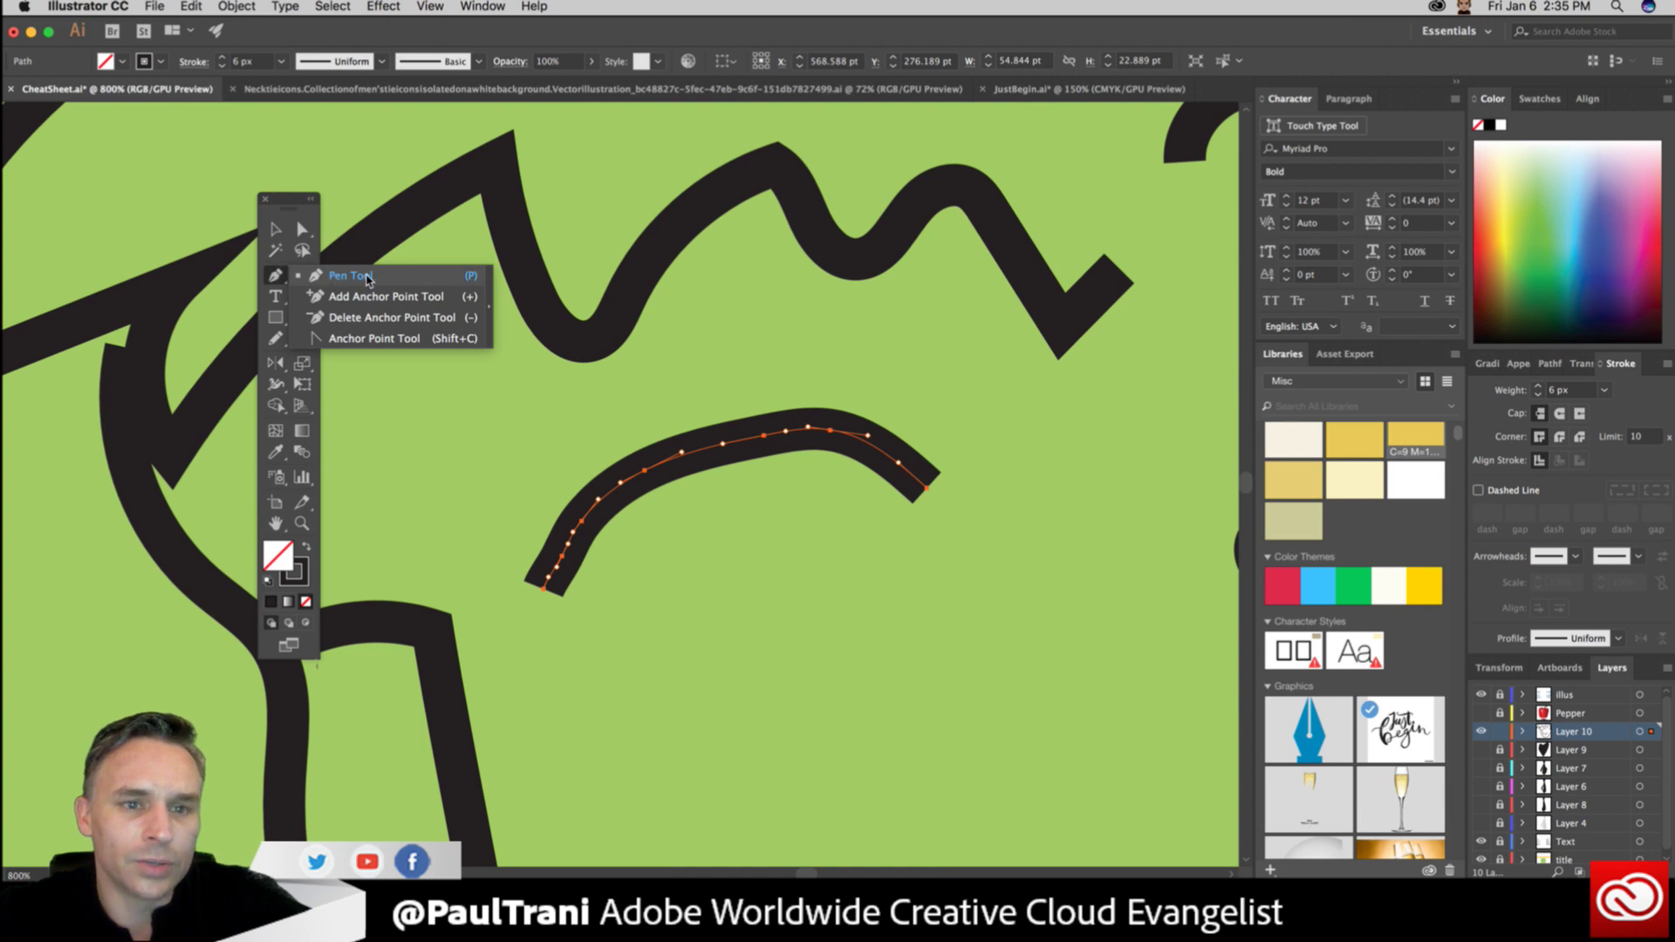
click(277, 340)
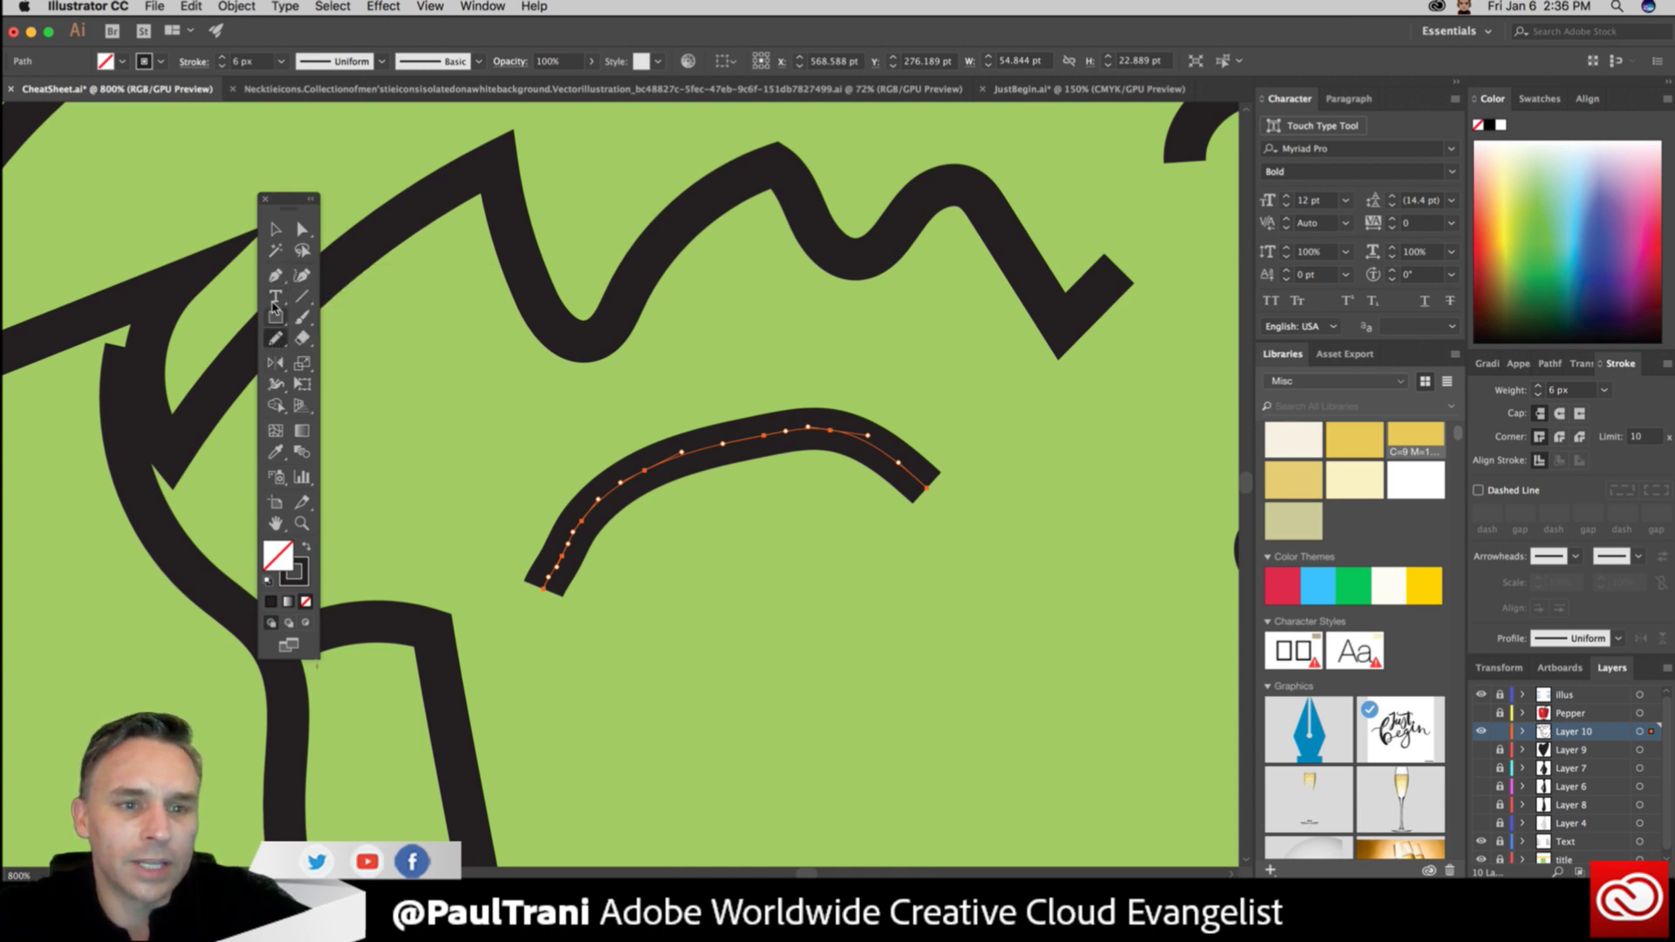
click(275, 275)
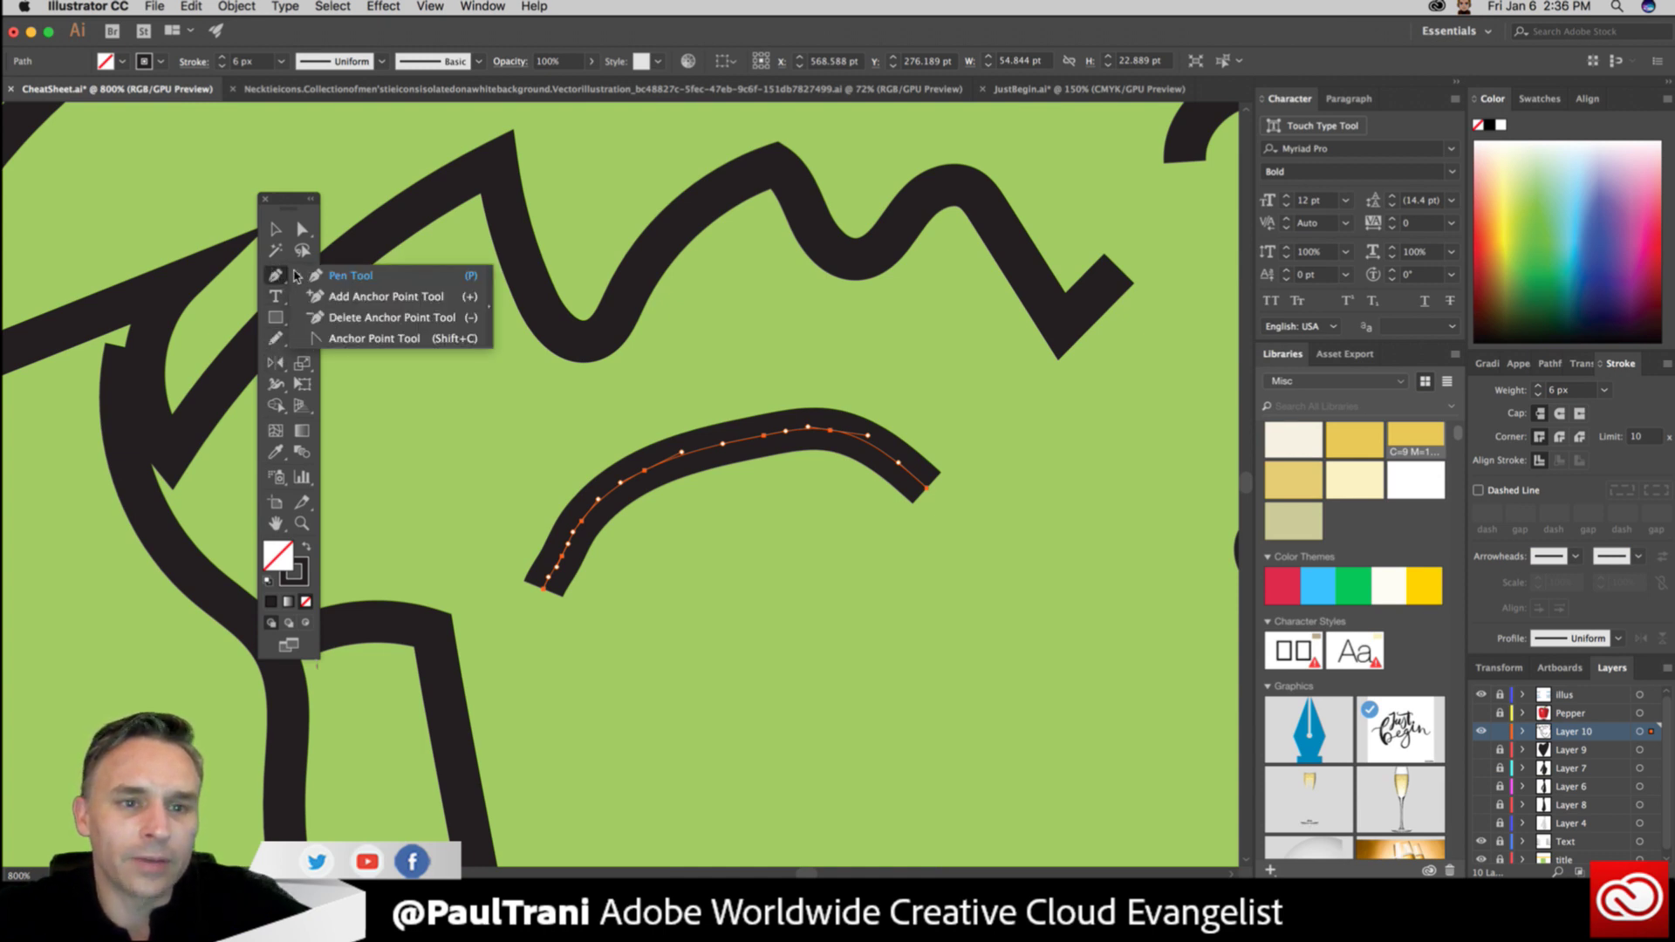
Try removing anchor points near the eyebrow's lower end with the Delete Anchor Point tool, then undo the removals.
click(341, 326)
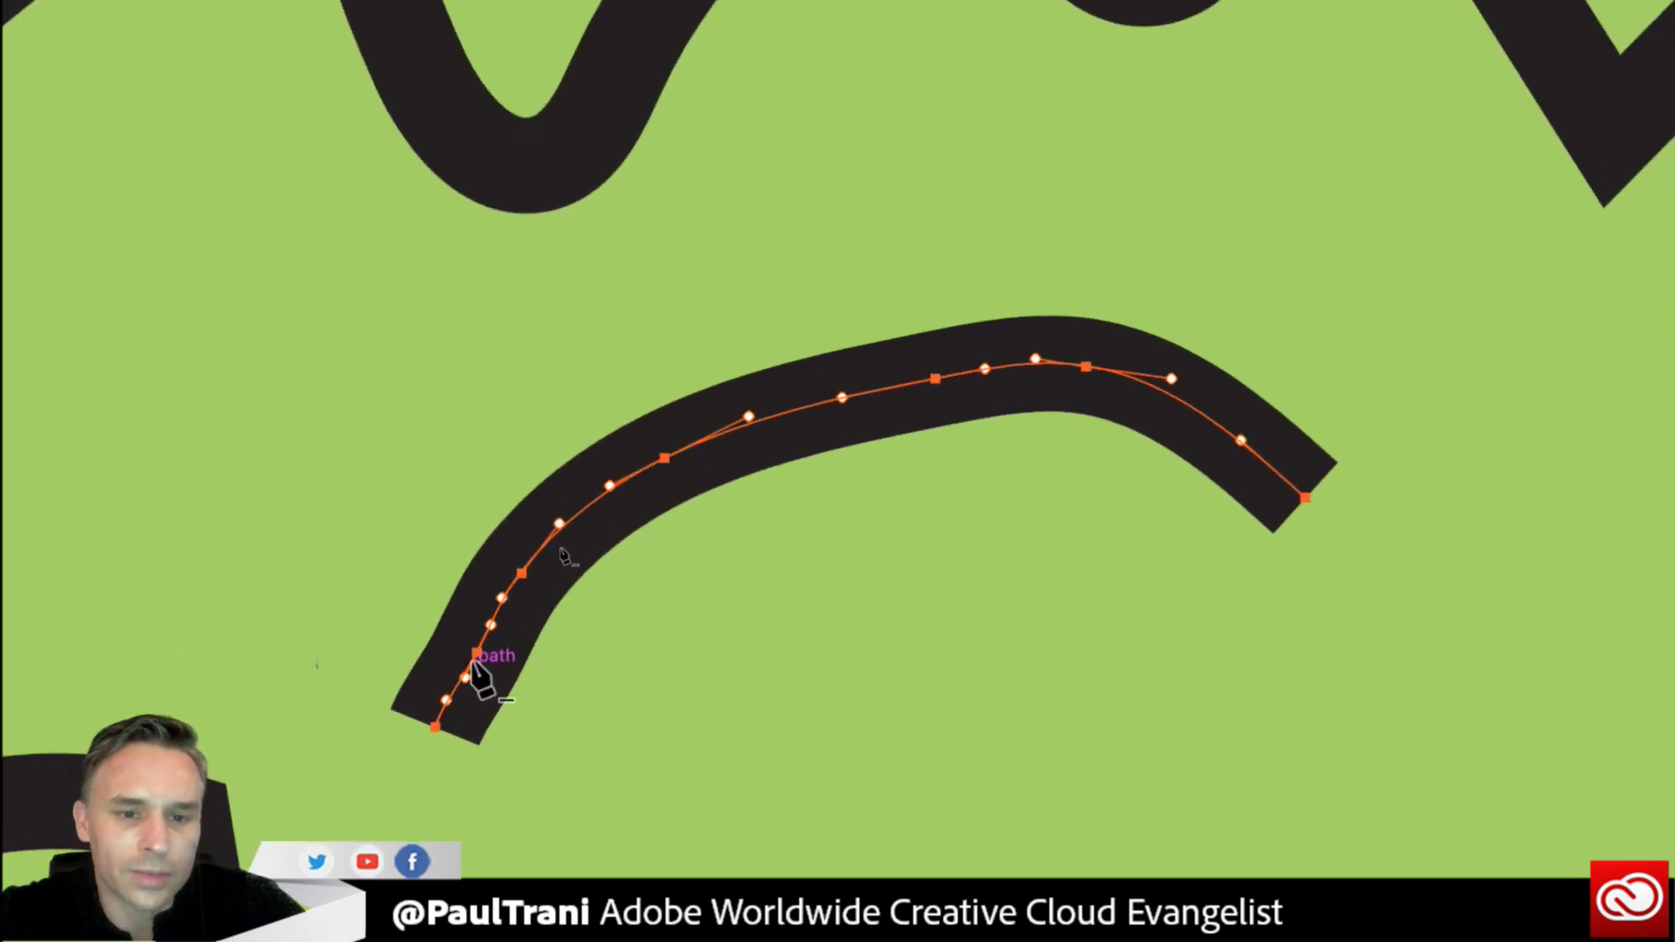
click(479, 649)
click(521, 574)
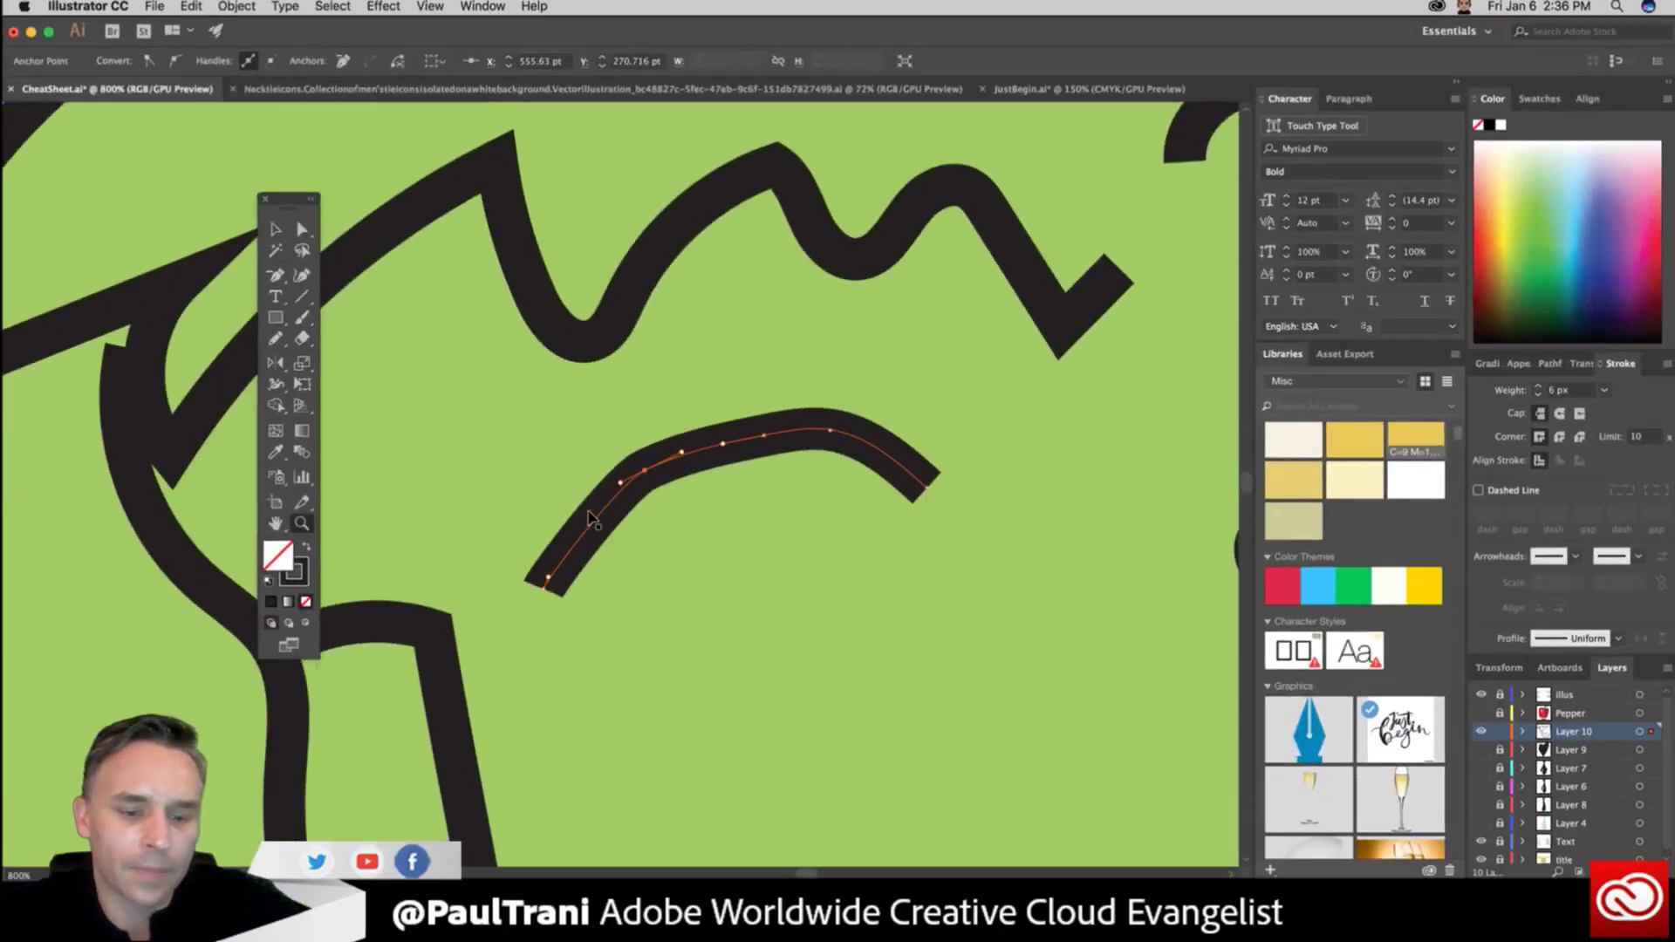
super+click(530, 545)
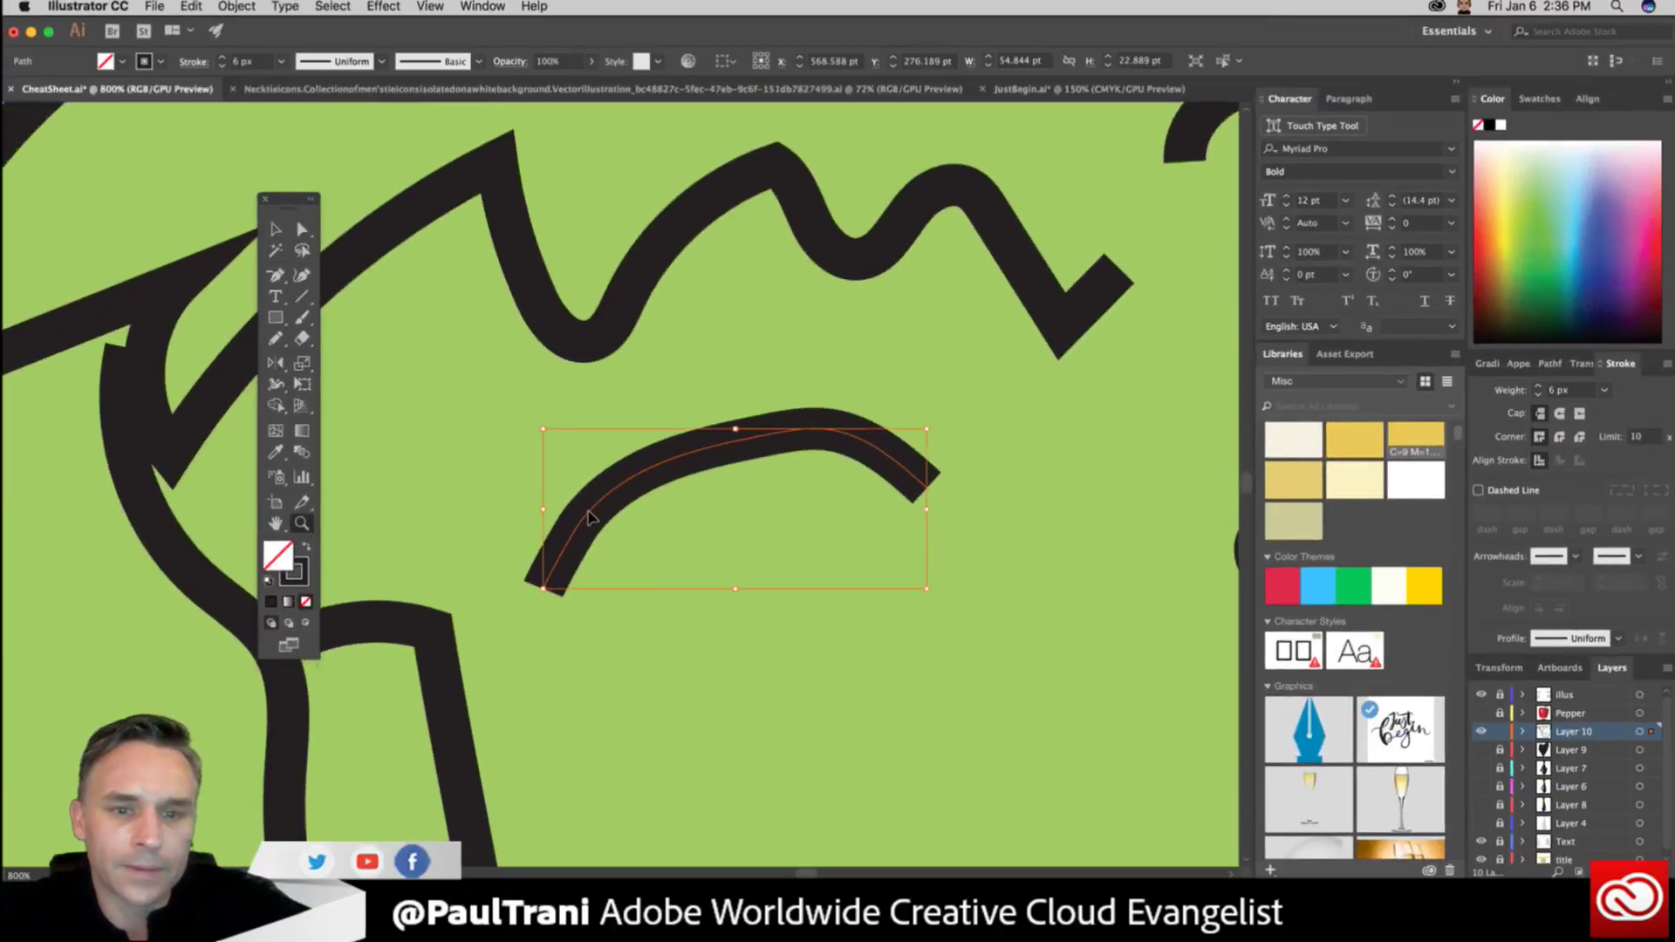
Smooth the selected eyebrow with three passes of the Smooth tool along its length.
click(276, 342)
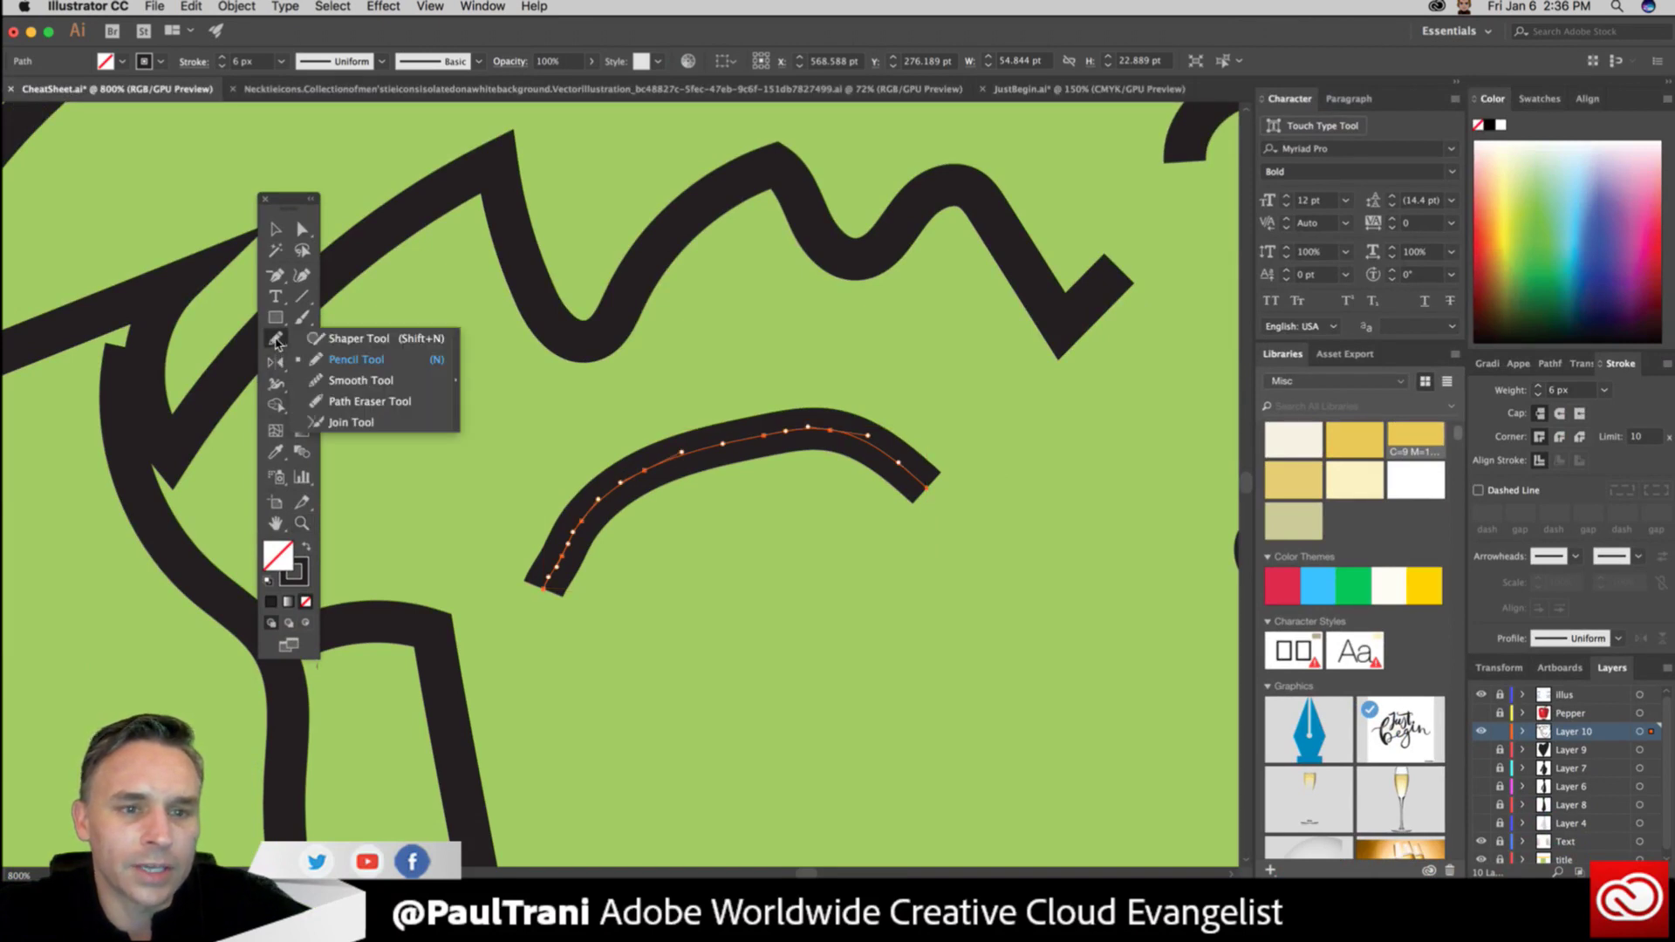
click(299, 382)
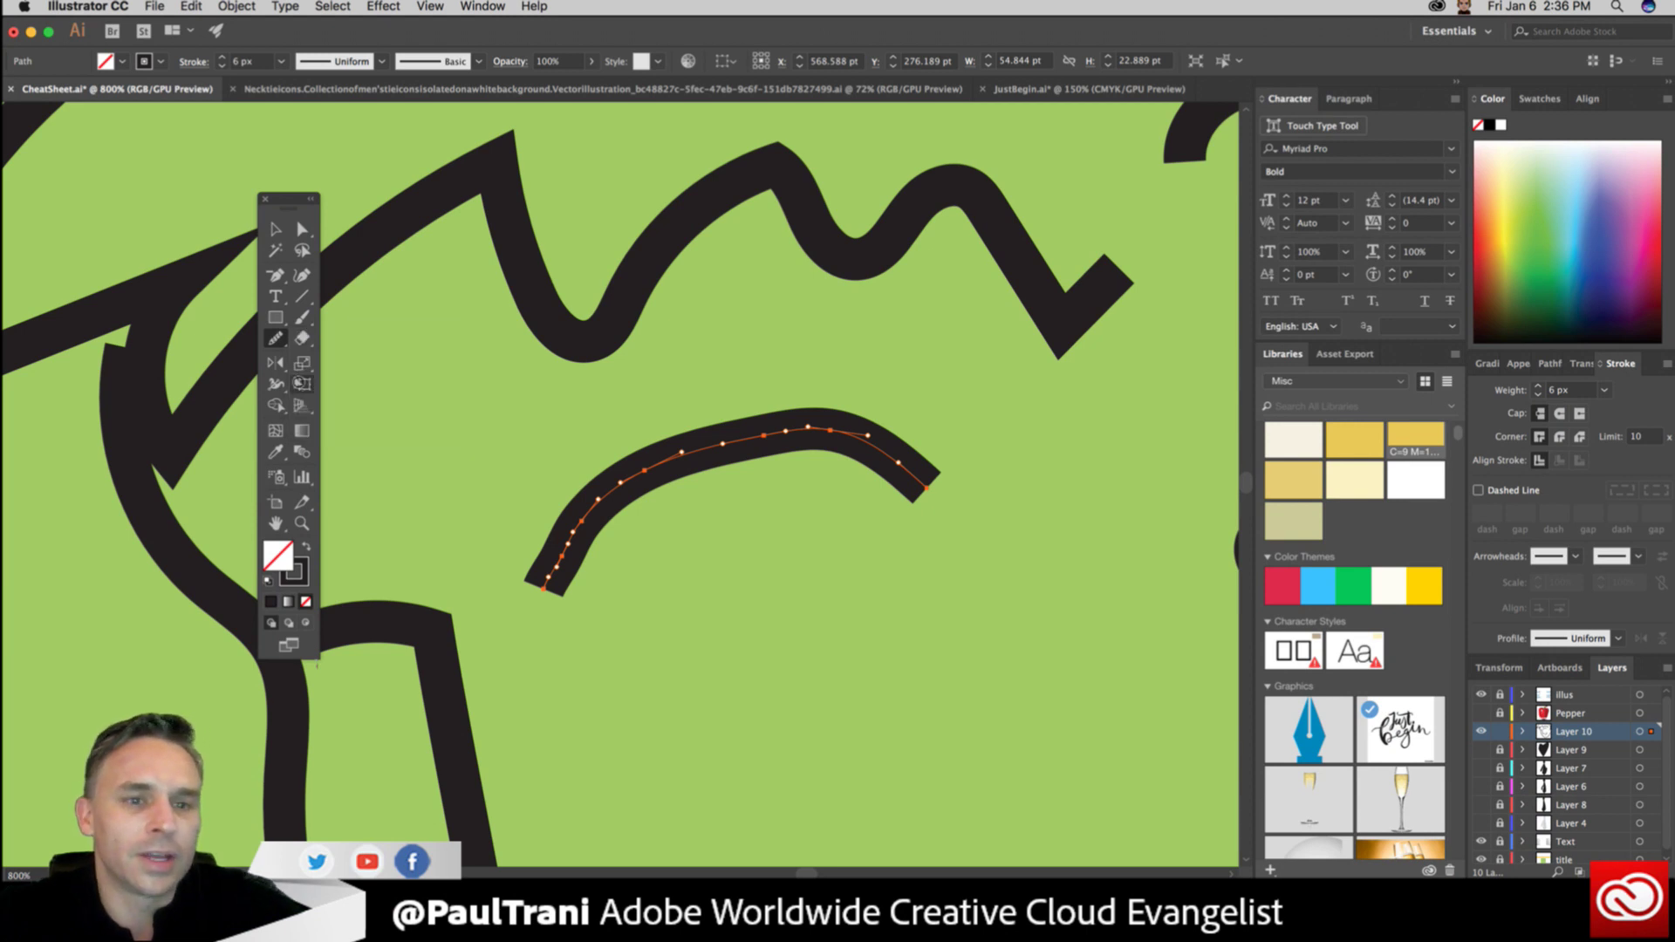
click(255, 314)
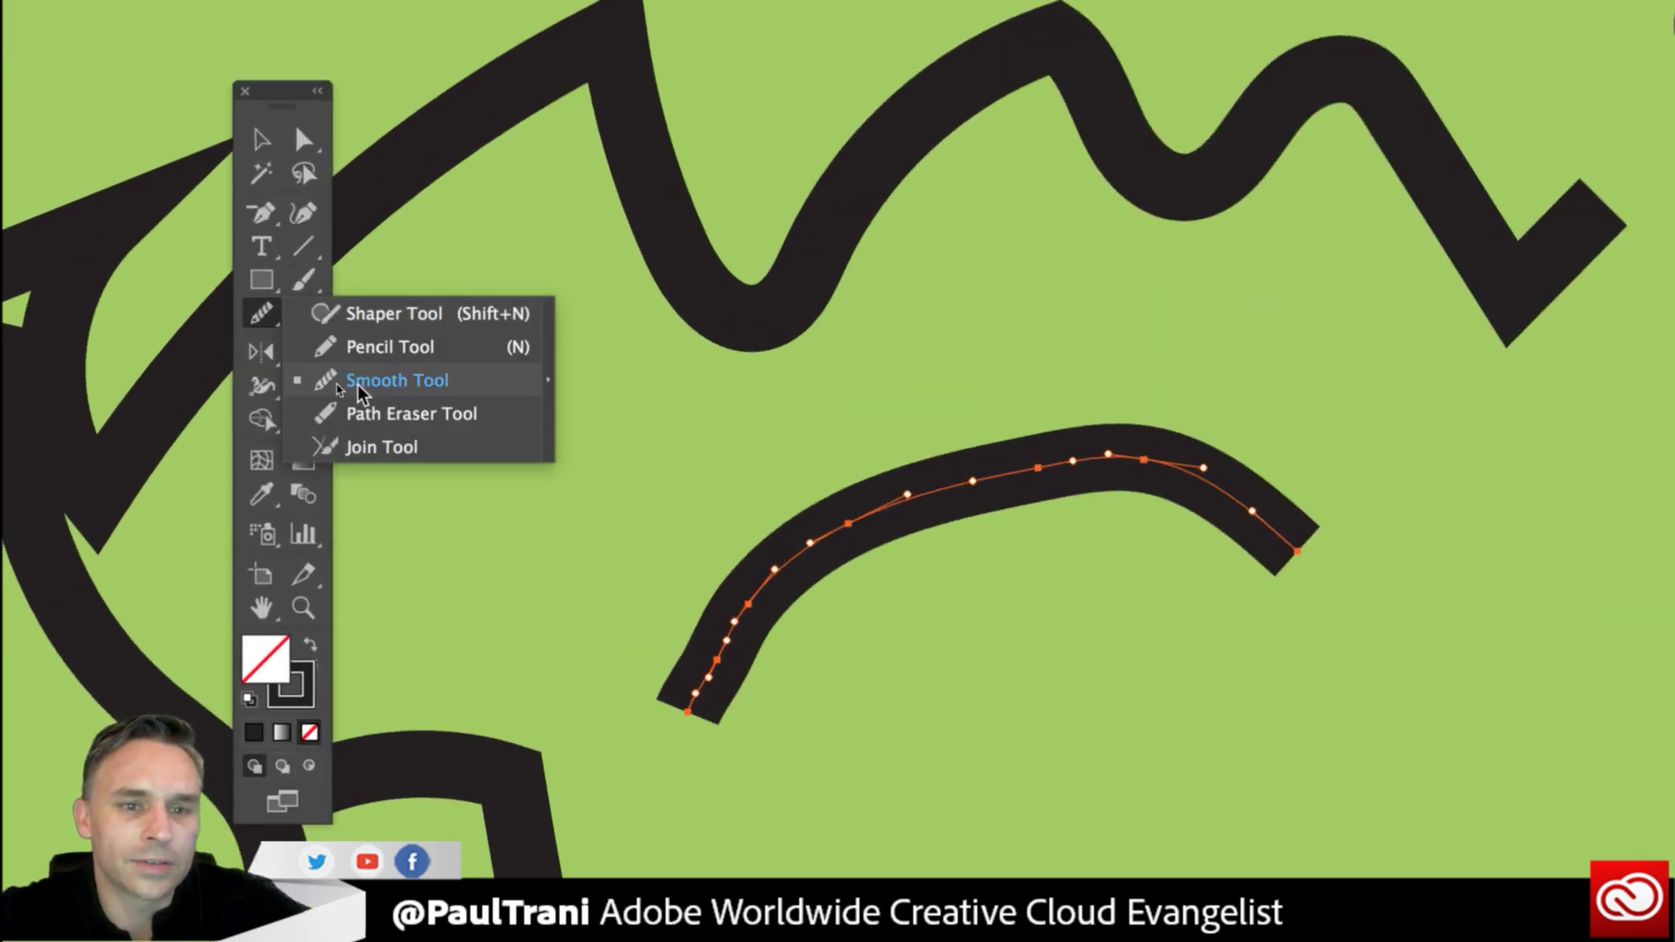
click(359, 384)
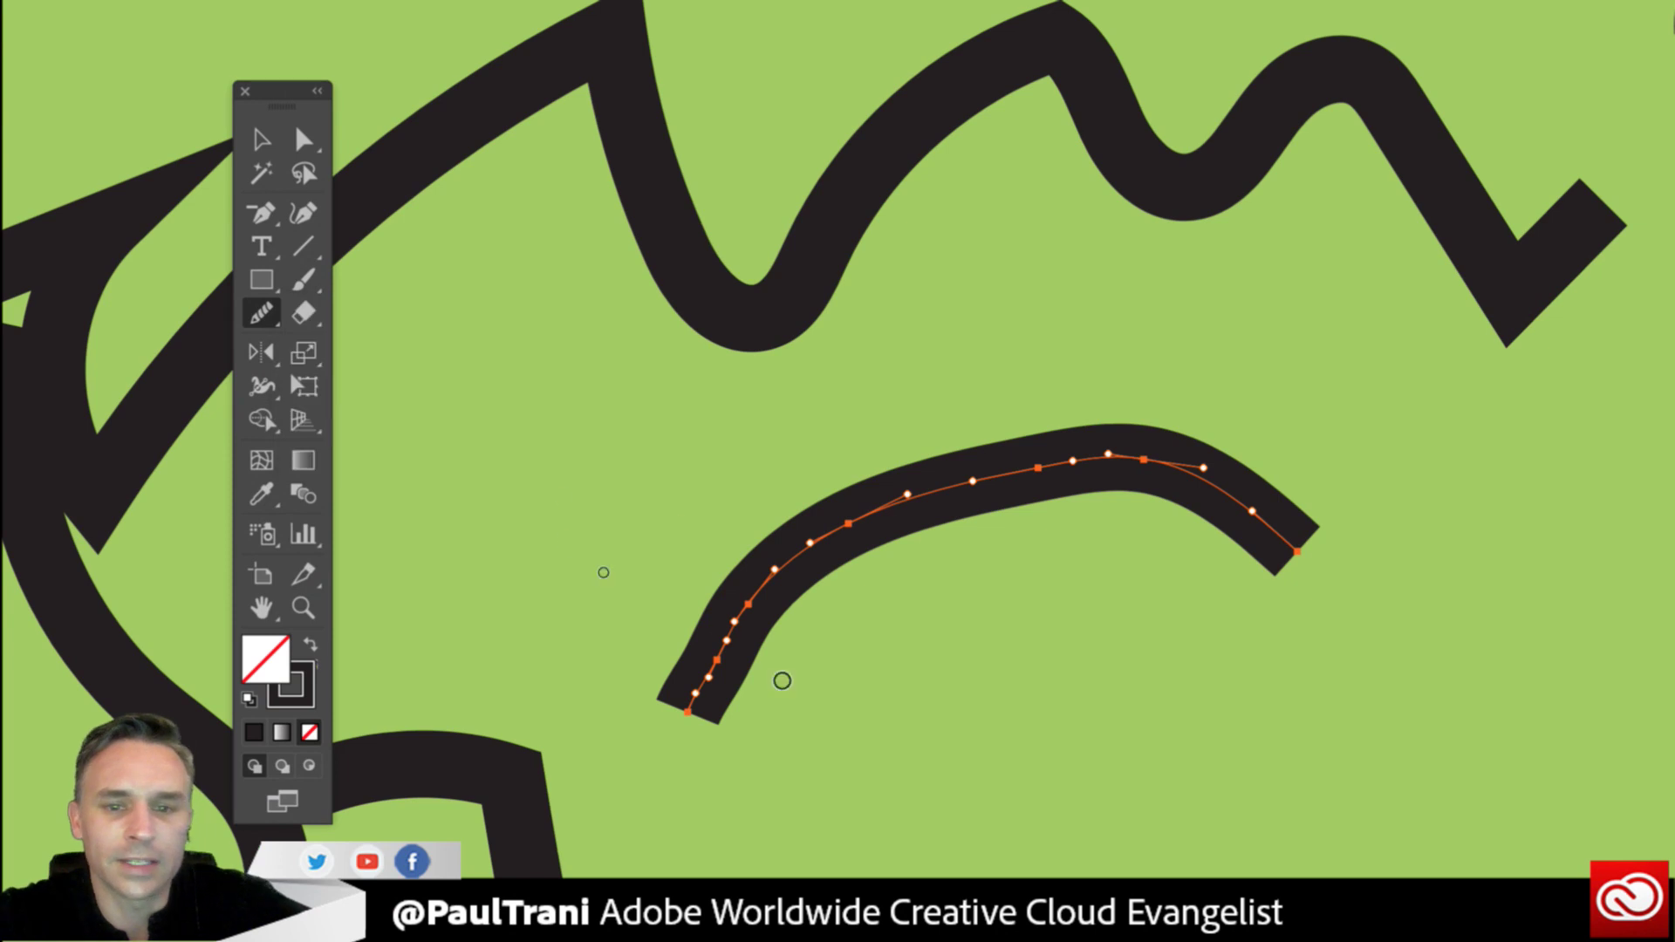
mouse_move(719, 651)
mouse_down()
mouse_move(789, 564)
mouse_move(985, 468)
mouse_move(1154, 469)
mouse_move(1244, 515)
mouse_up()
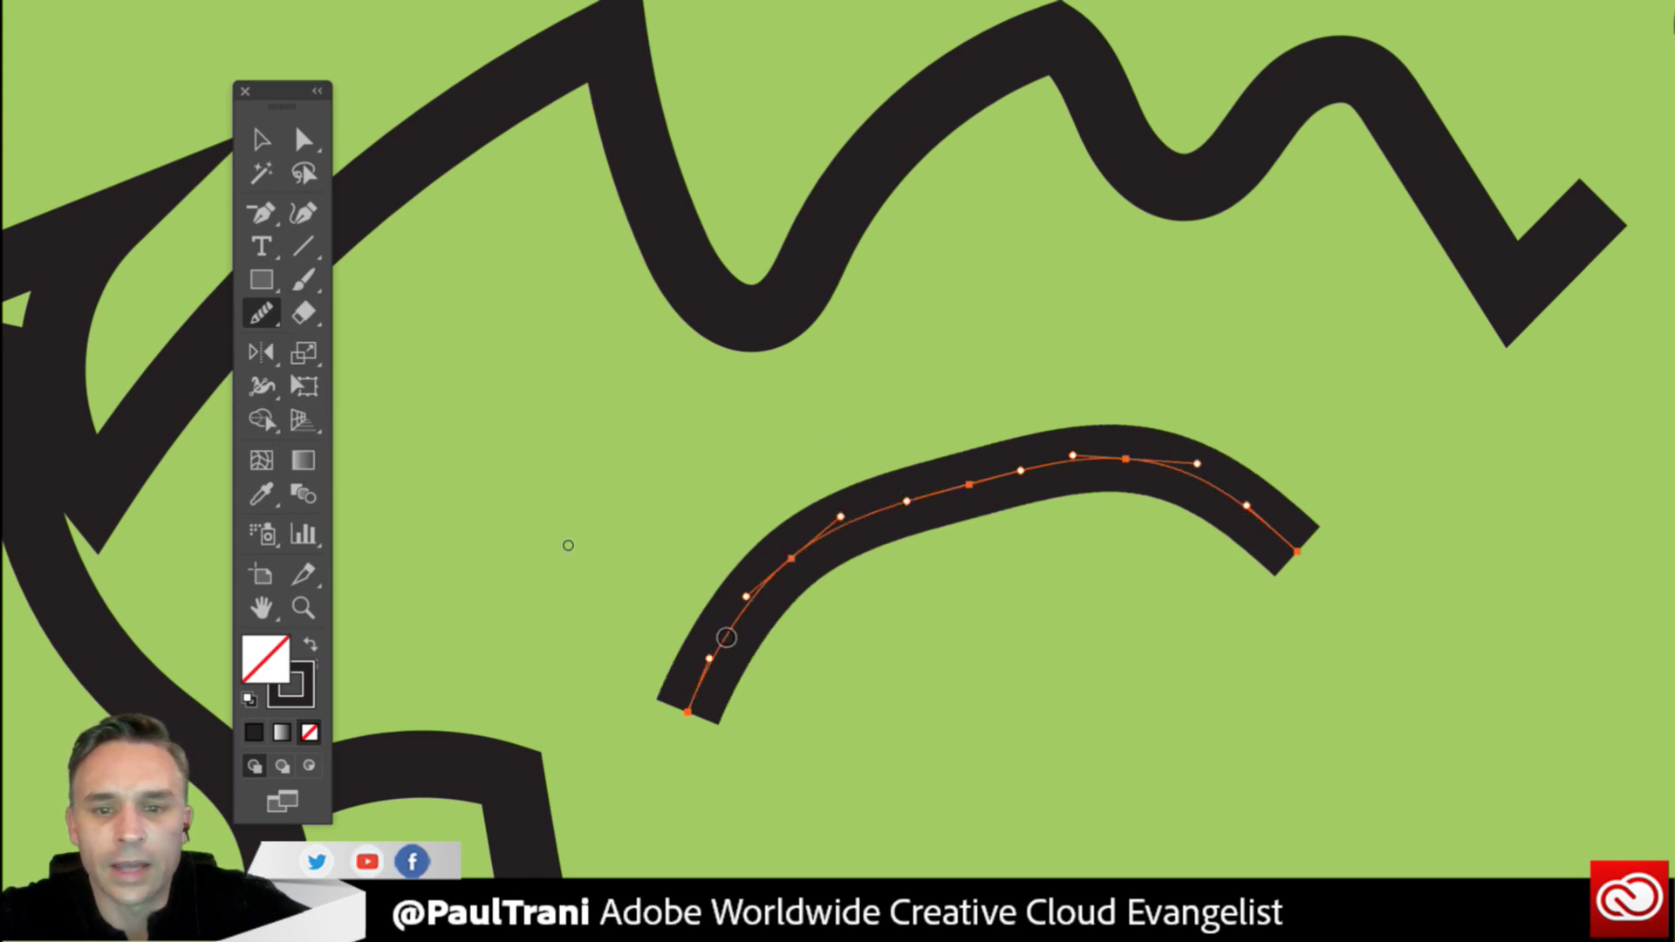
mouse_move(726, 637)
mouse_down()
mouse_move(787, 562)
mouse_move(919, 489)
mouse_move(1076, 470)
mouse_move(1273, 506)
mouse_up()
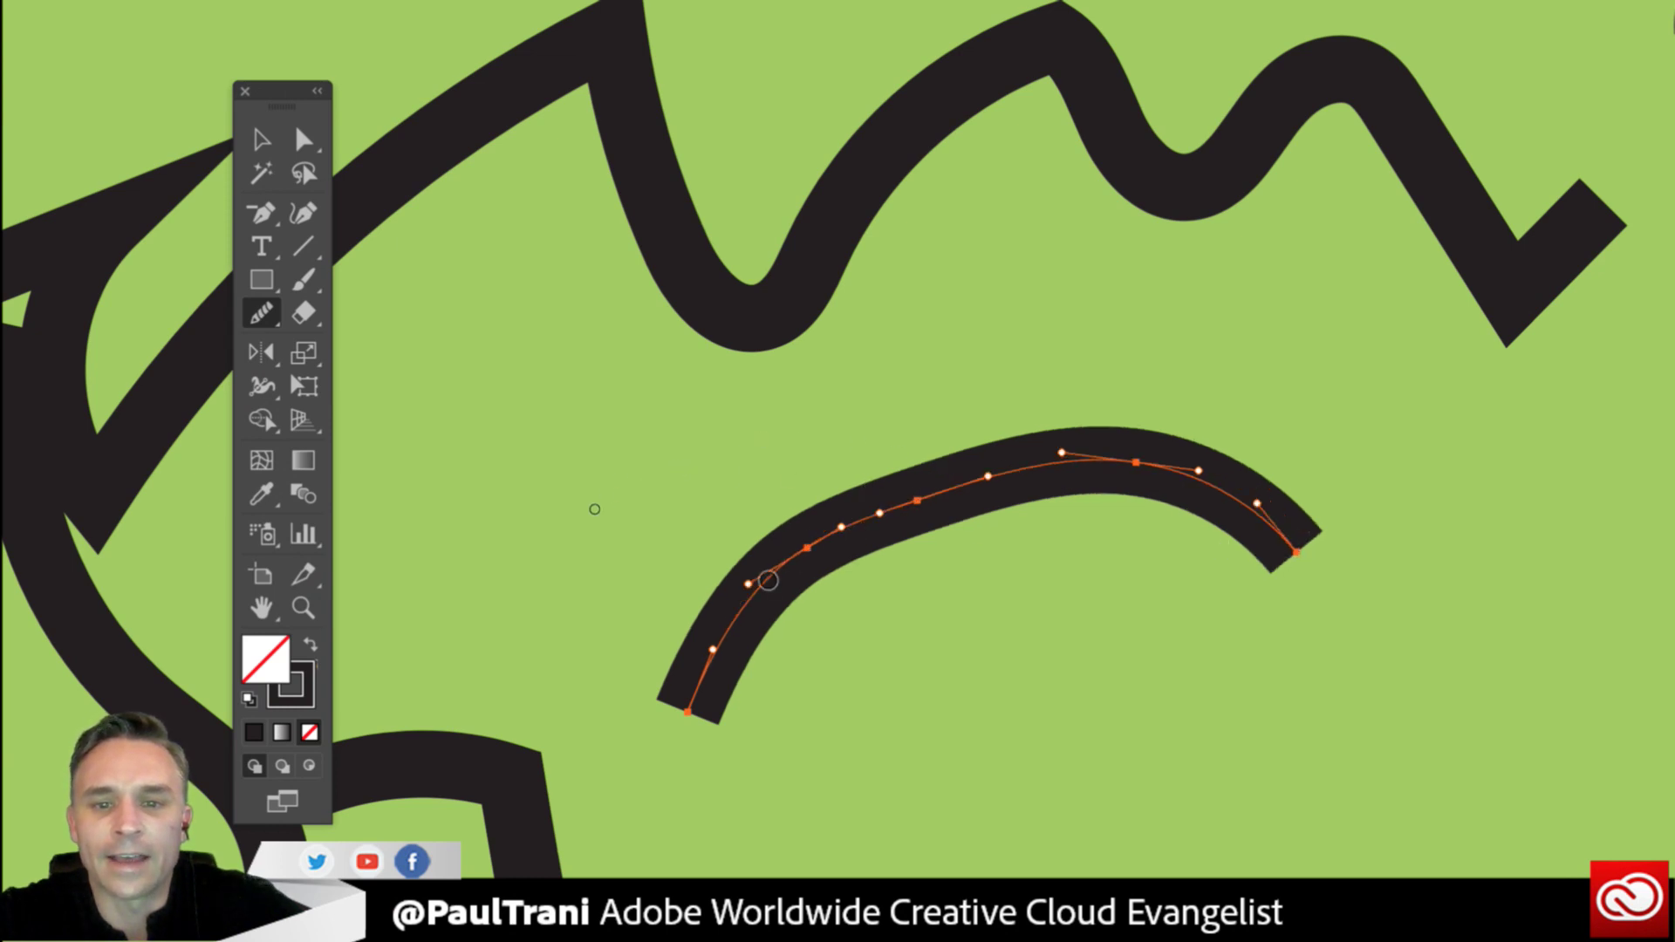
mouse_move(749, 594)
mouse_down()
mouse_move(1147, 479)
mouse_move(1259, 572)
mouse_up()
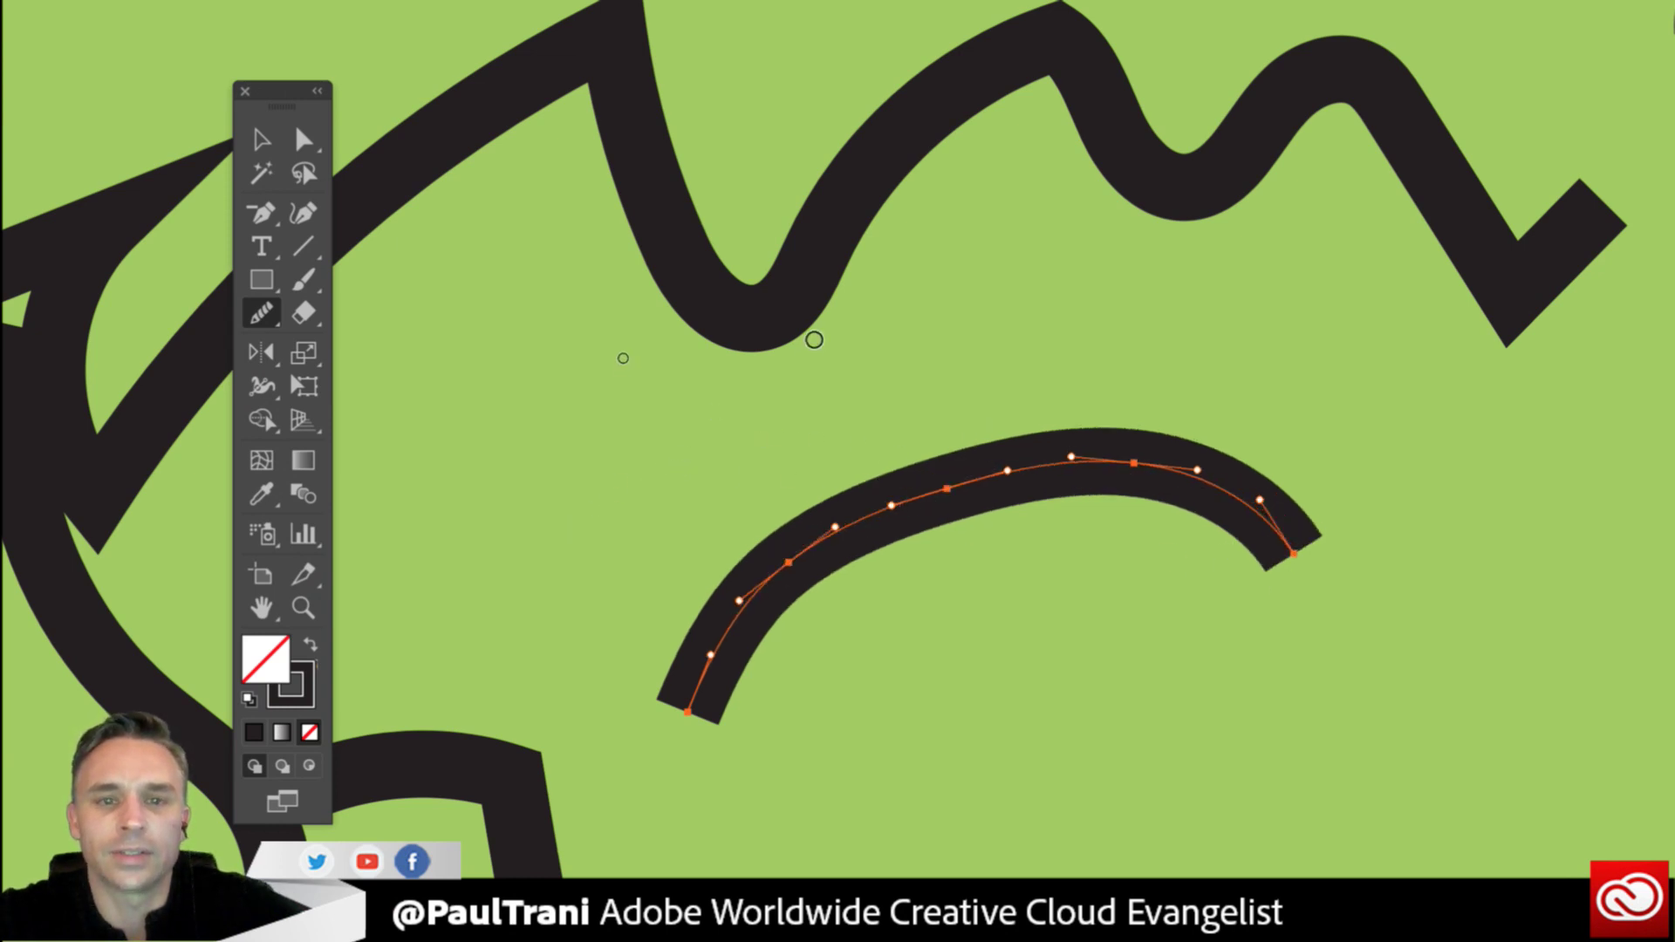
Select the eyebrow's middle anchor point with the Direct Selection tool.
click(260, 316)
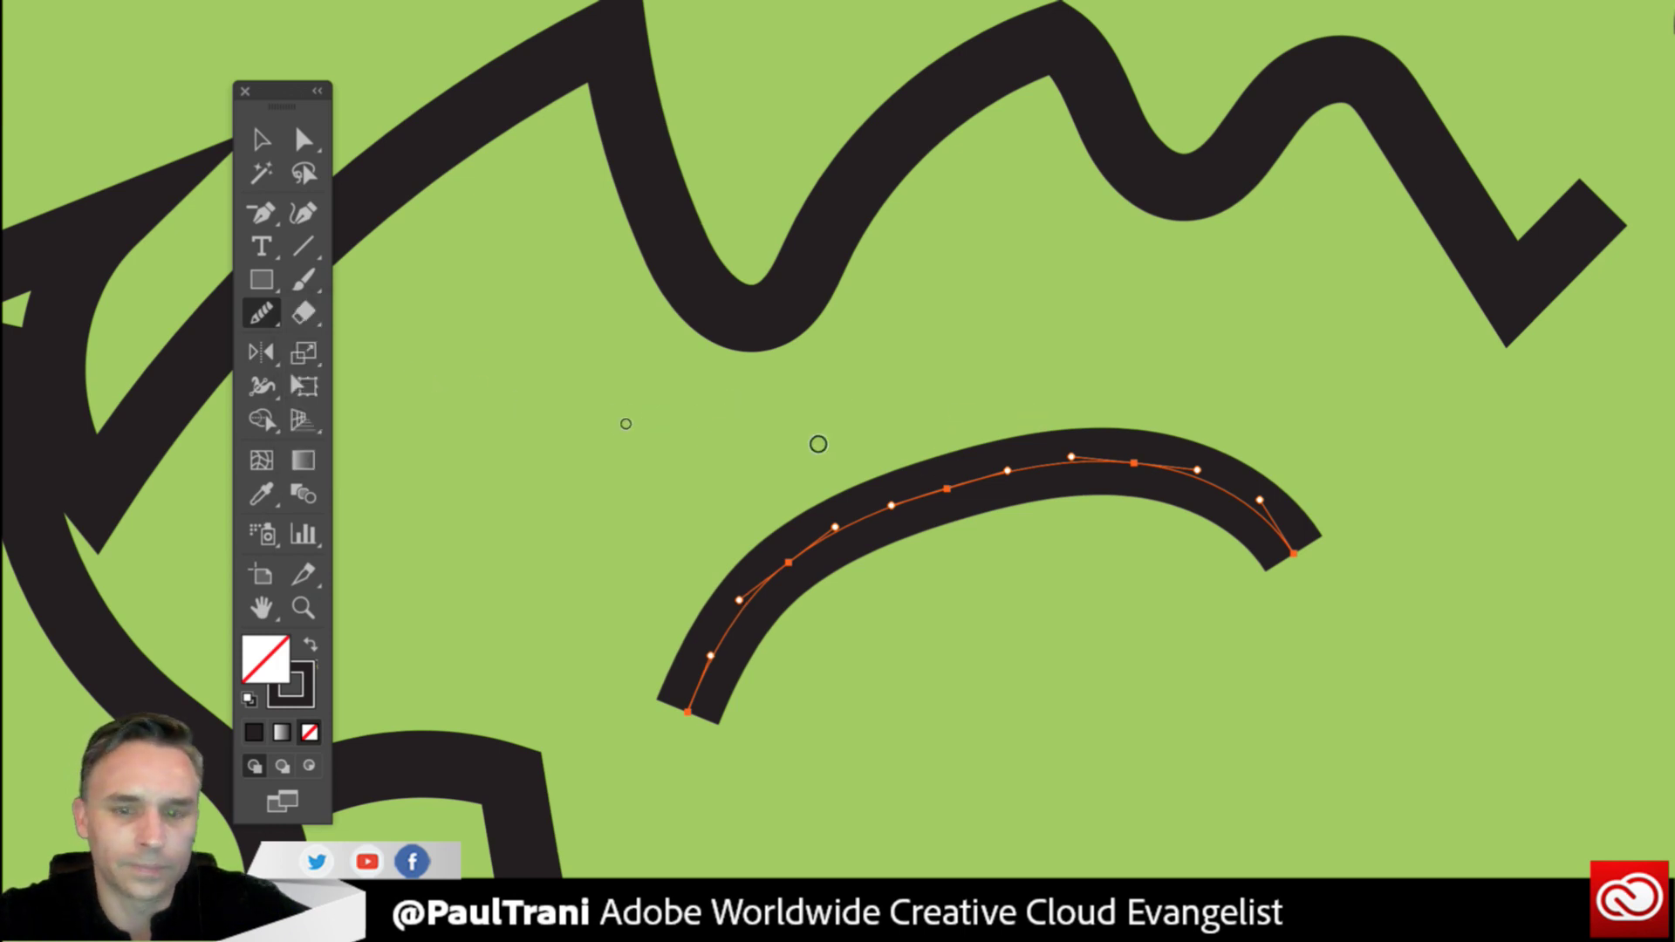
click(262, 212)
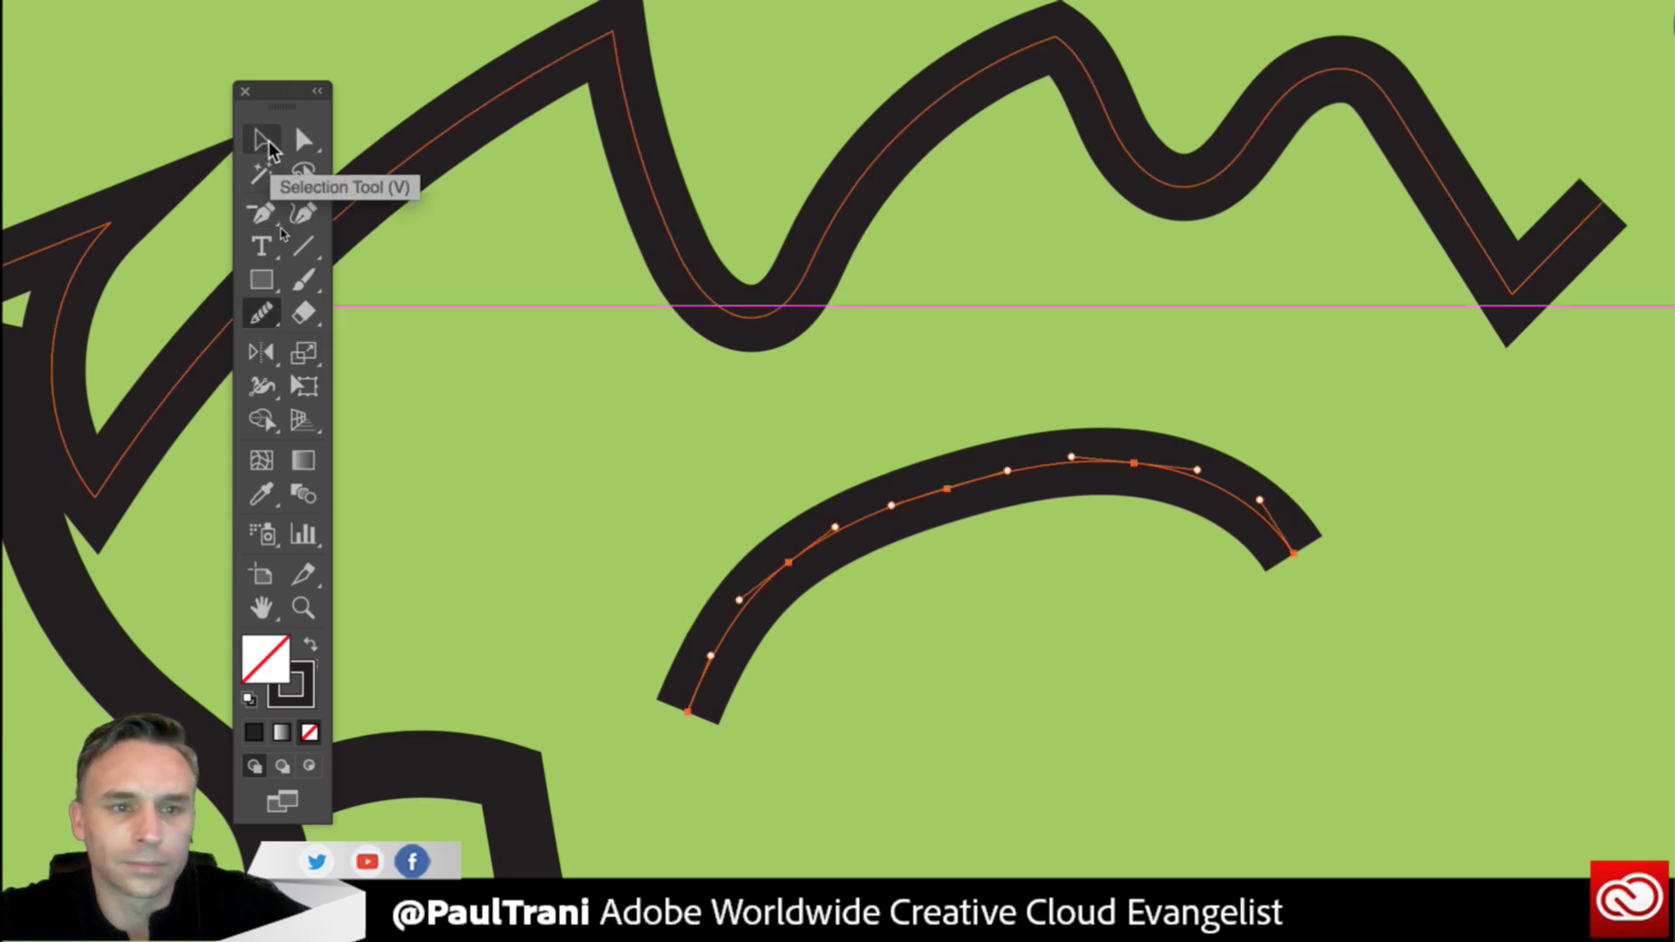
click(262, 140)
click(304, 140)
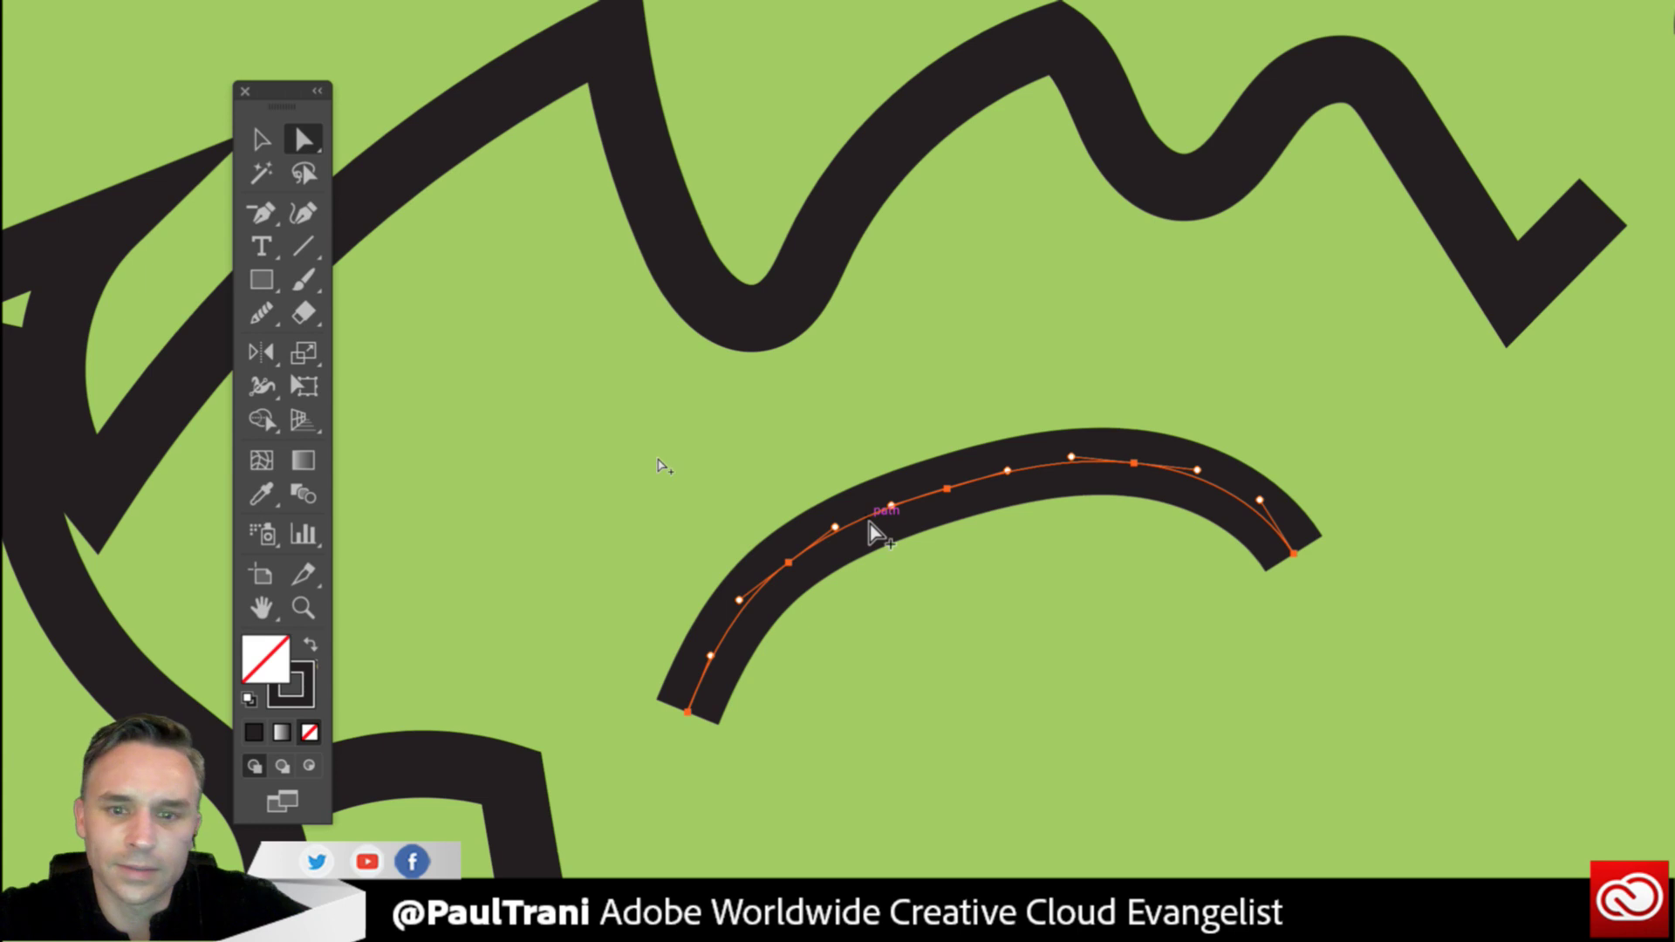
key(ctrl)
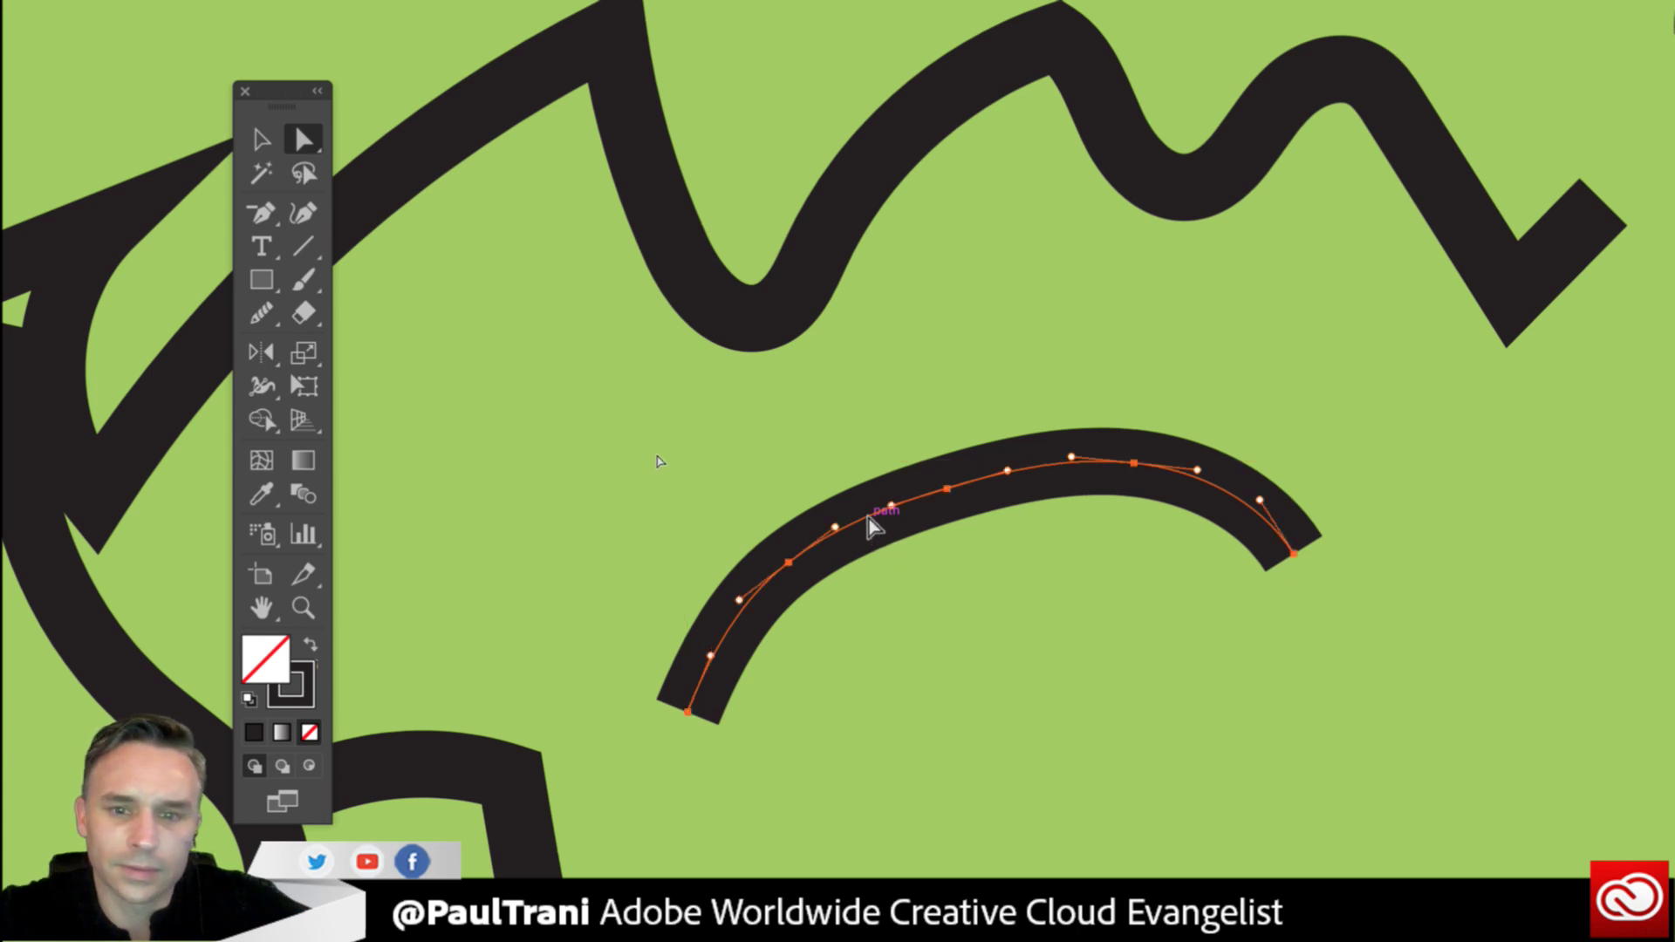
click(874, 525)
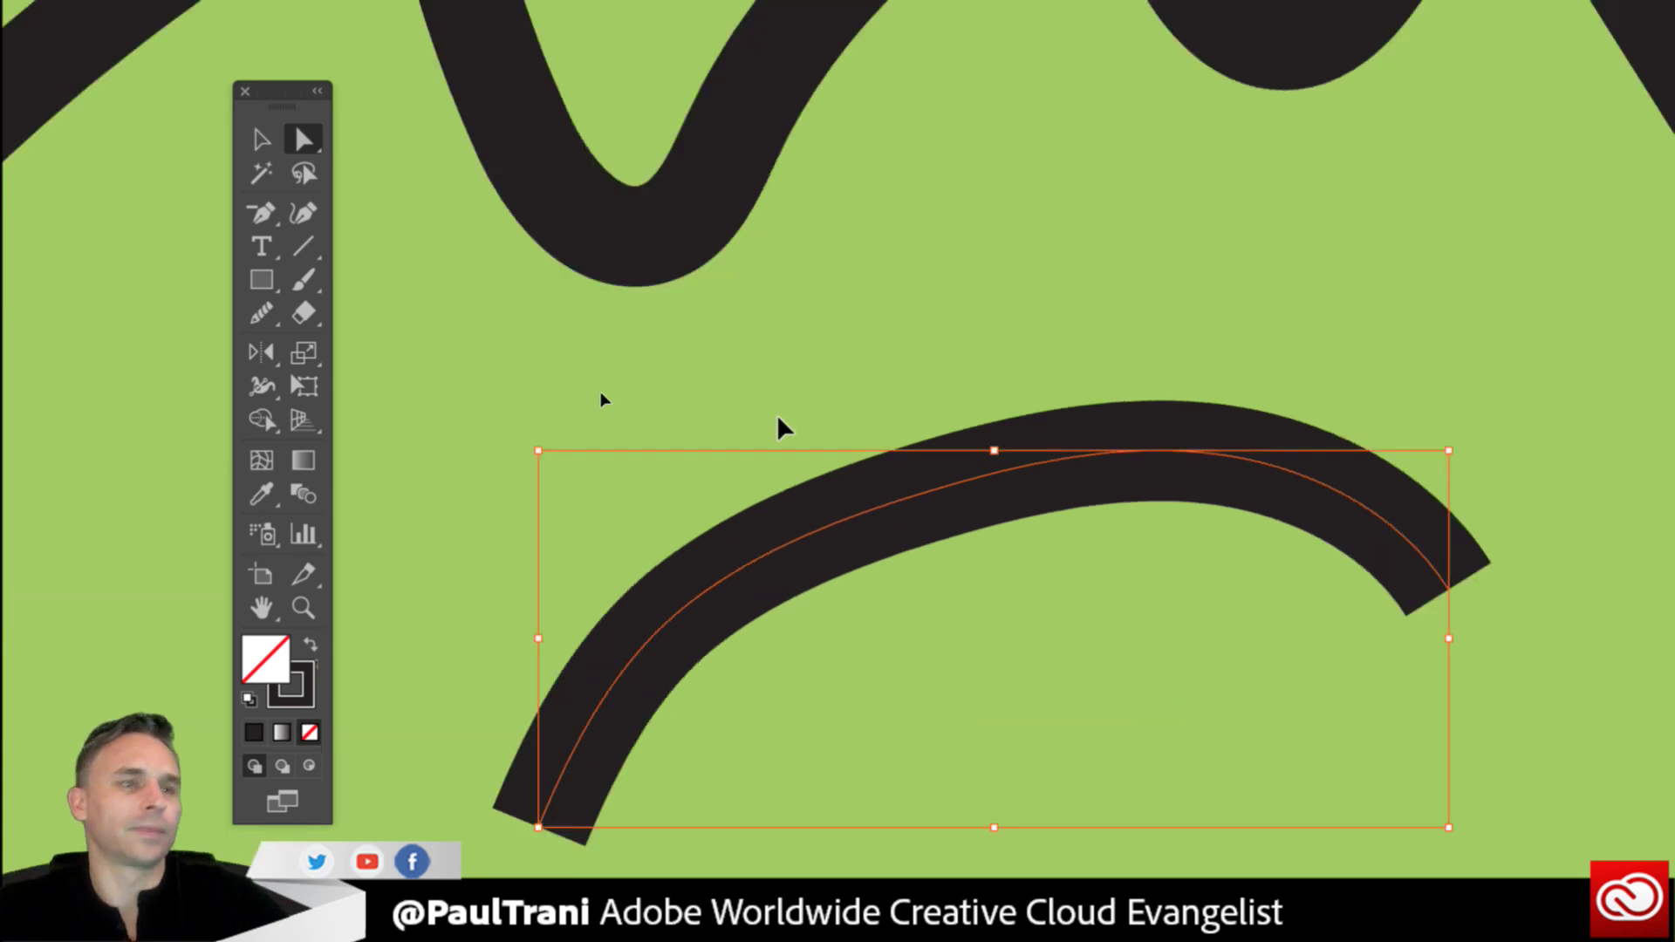
key(ctrl+plus)
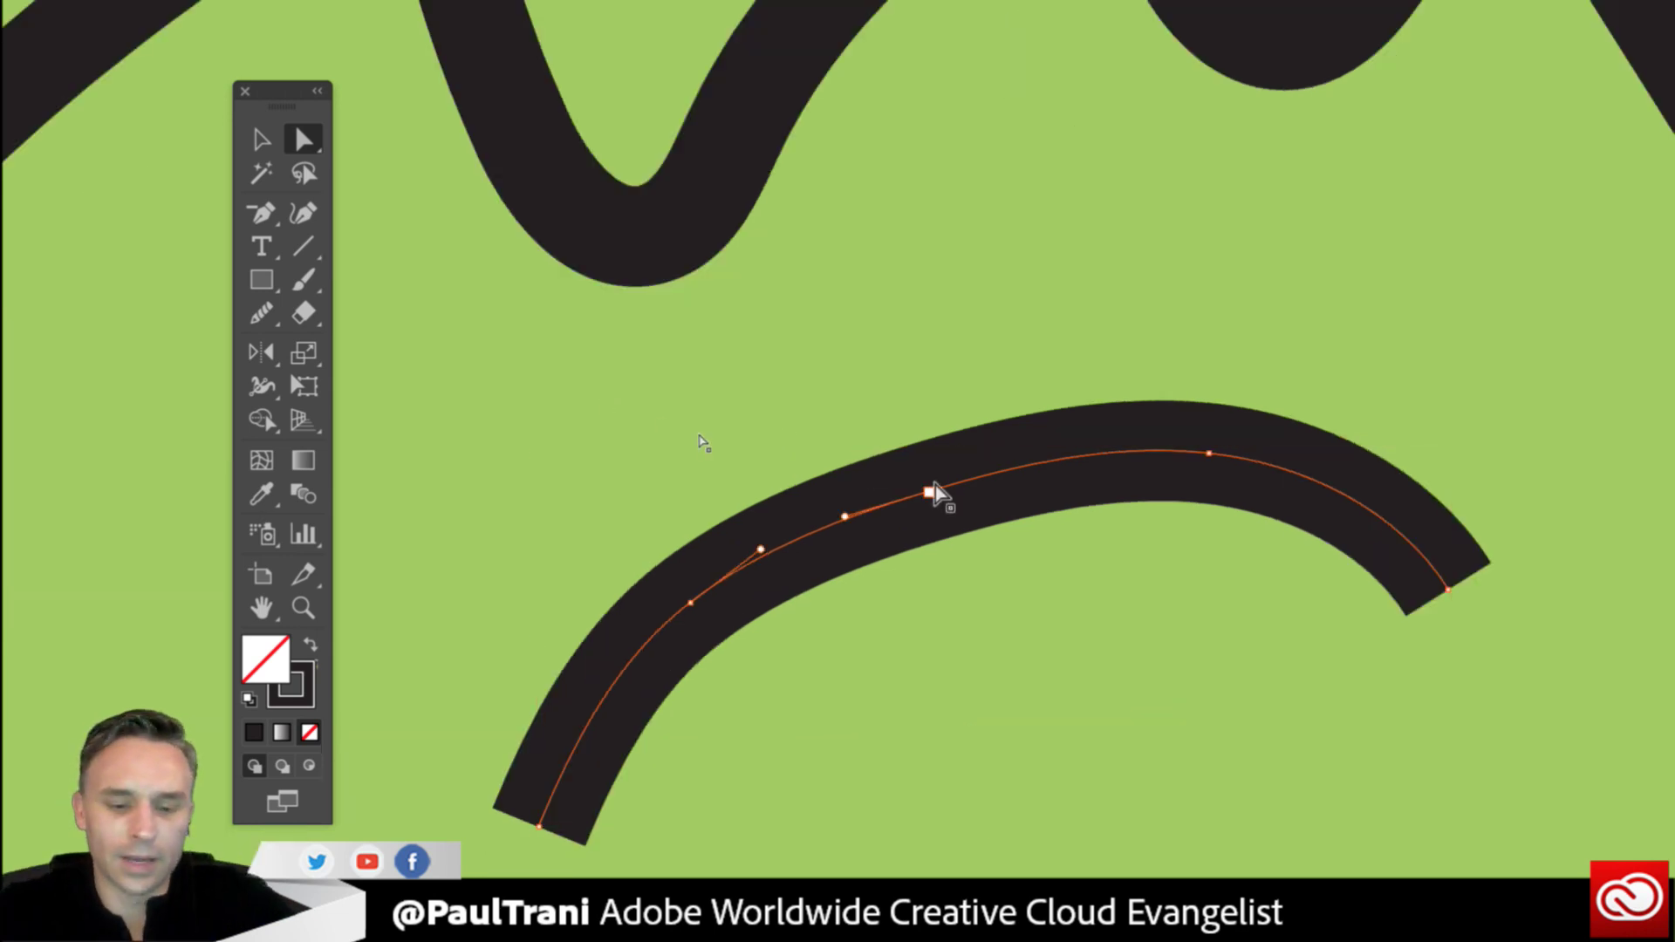
Remove the eyebrow's three inner anchor points with the Delete Anchor Point tool, leaving only its two end points.
key(p)
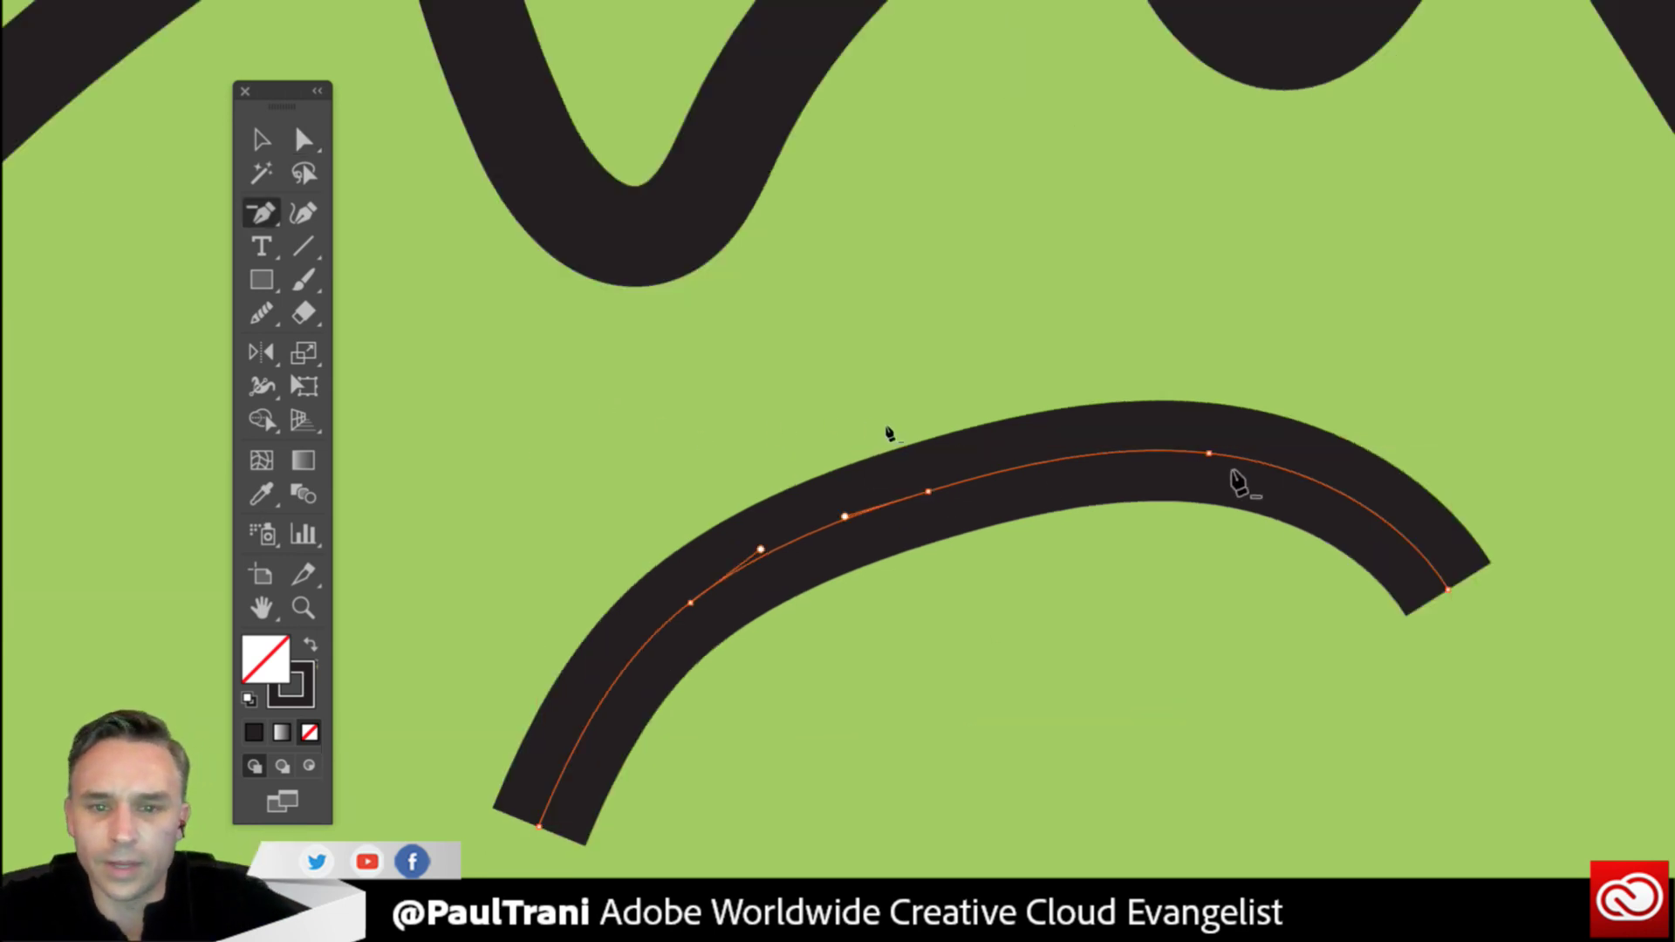
click(1209, 455)
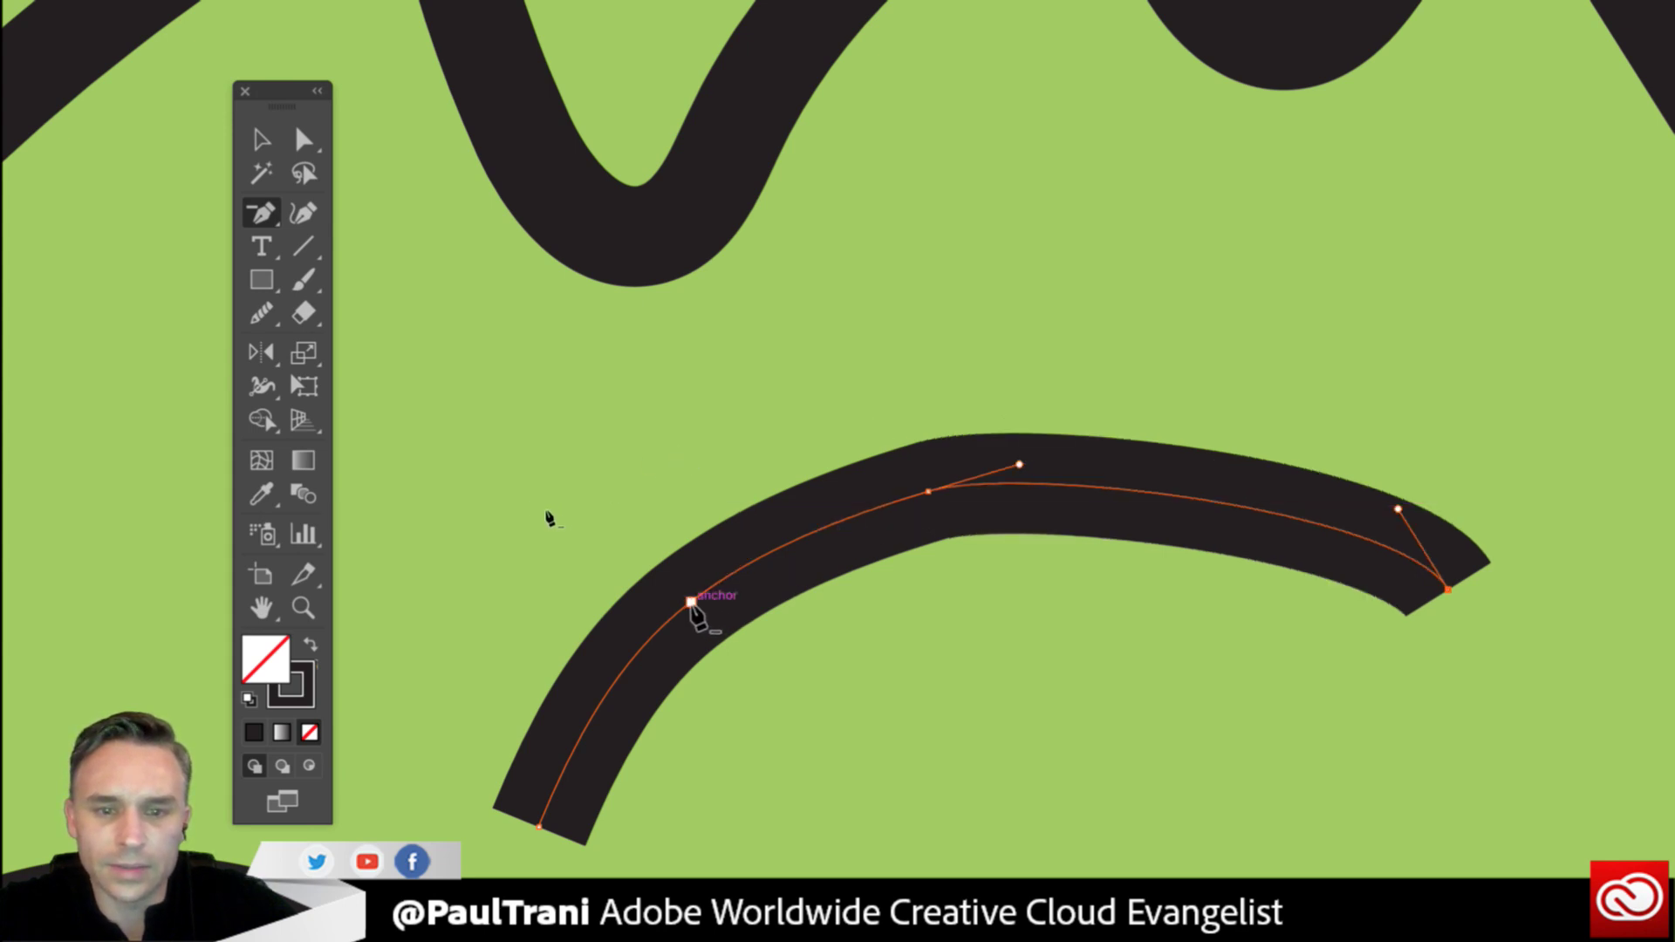
click(692, 603)
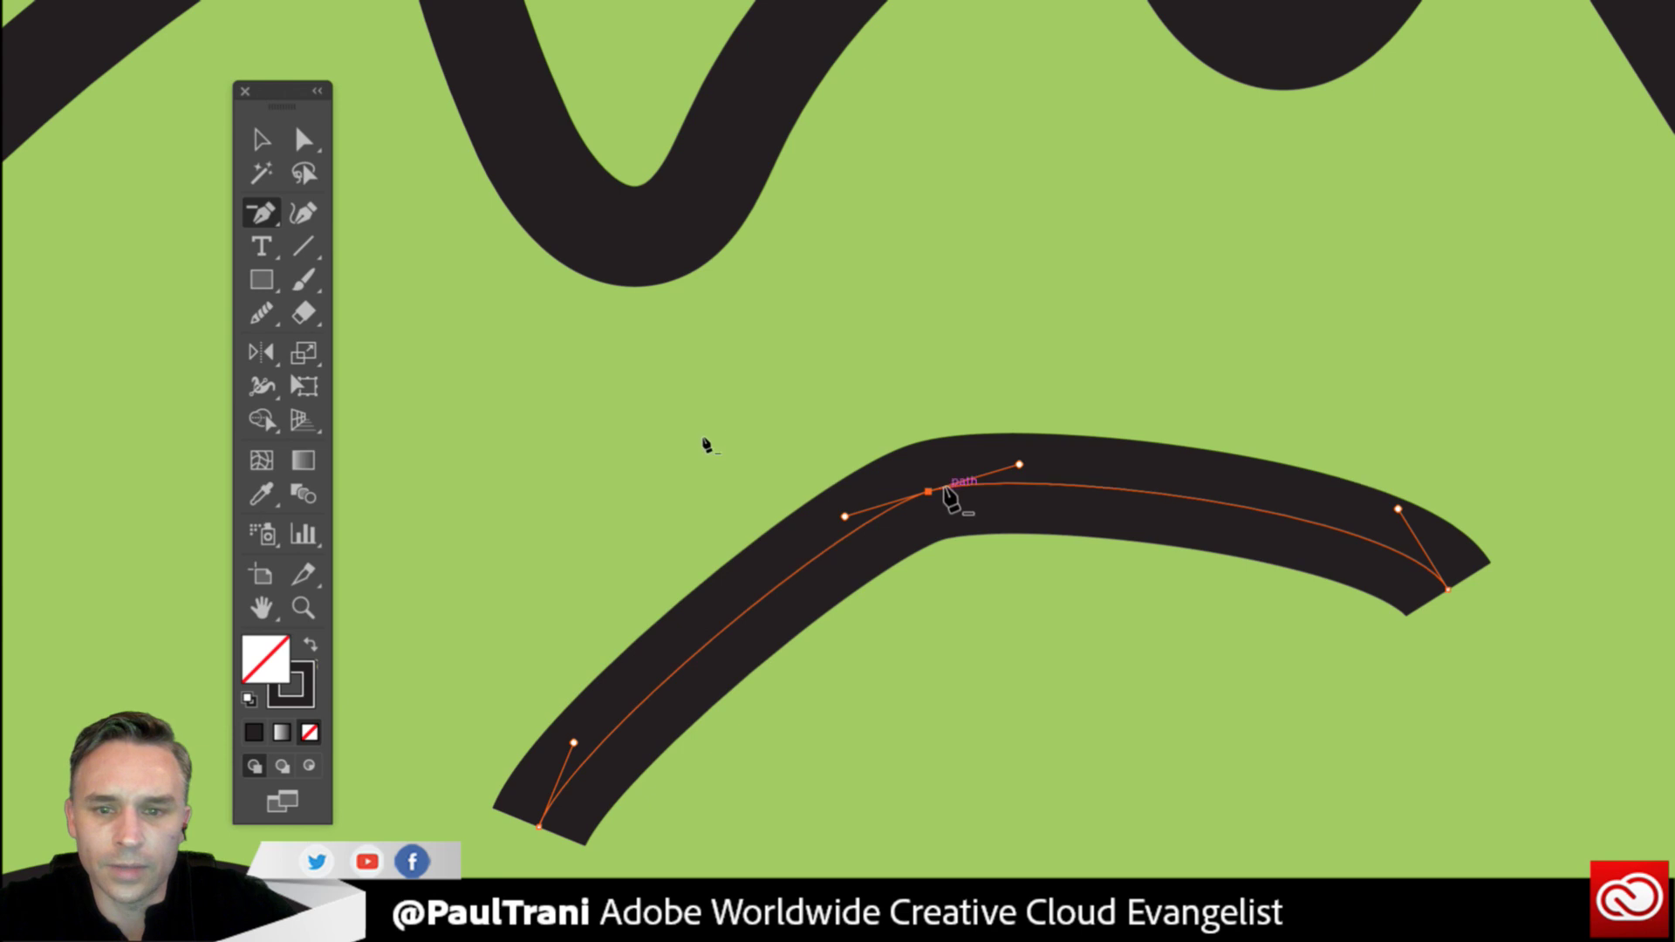
click(930, 491)
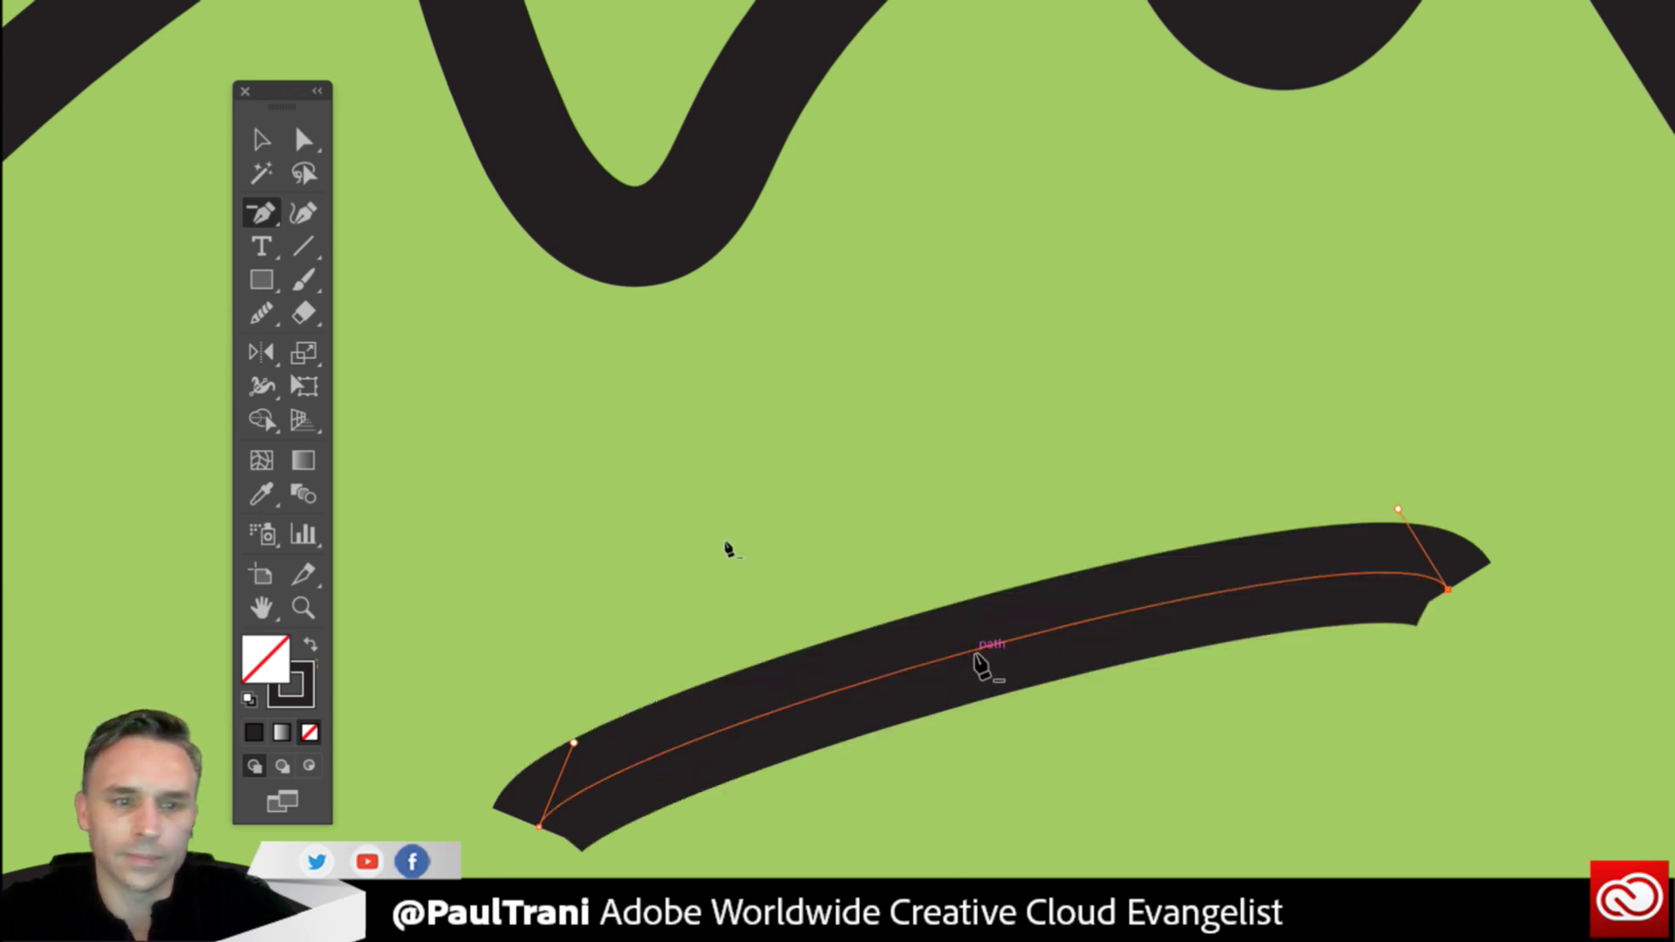
Switch to the Pen tool, try starting a new path above the eyebrow, then undo it so the eyebrow is selected again.
drag(253, 215, 336, 213)
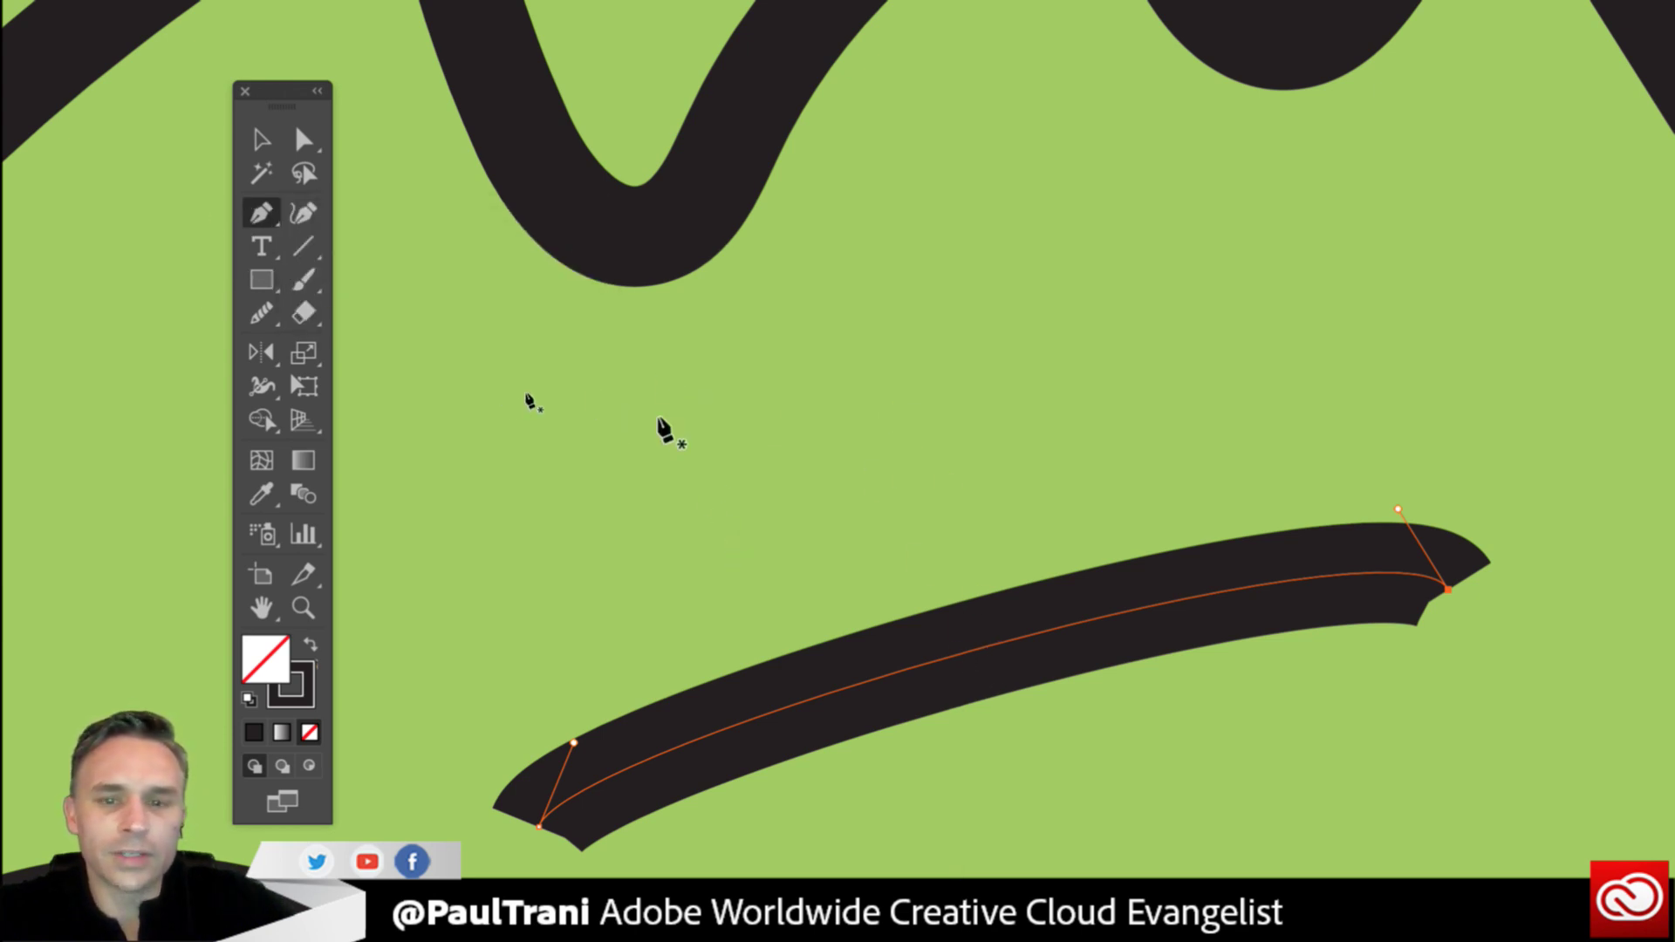
scroll(662, 442, up, 3)
click(653, 597)
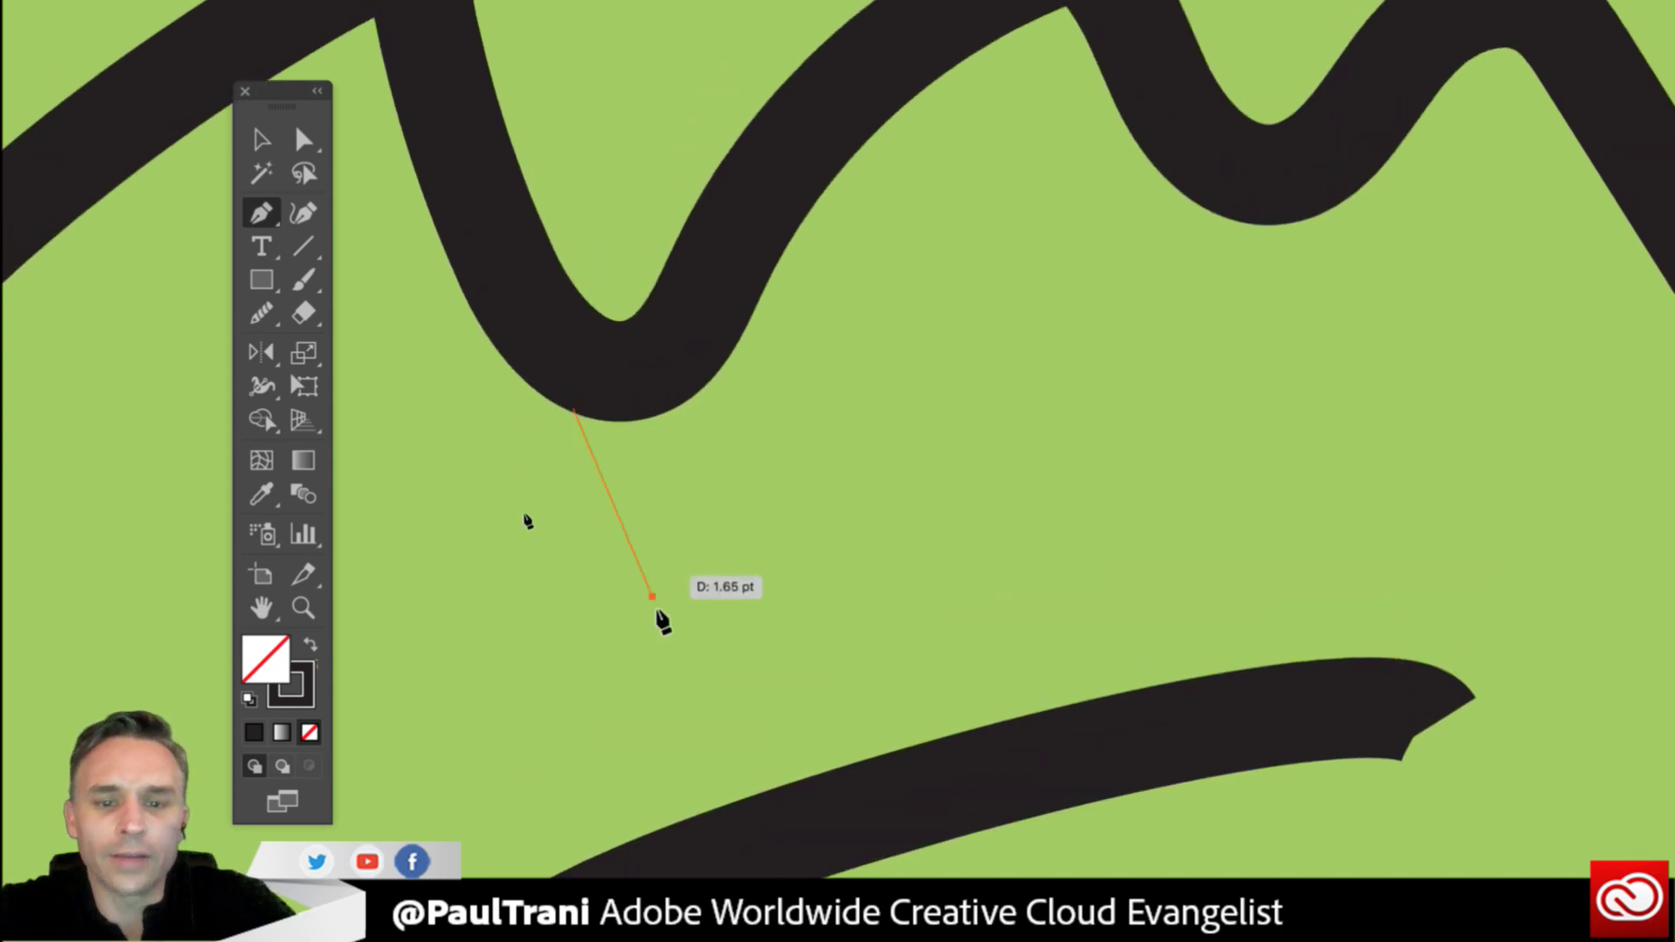
ctrl+click(890, 811)
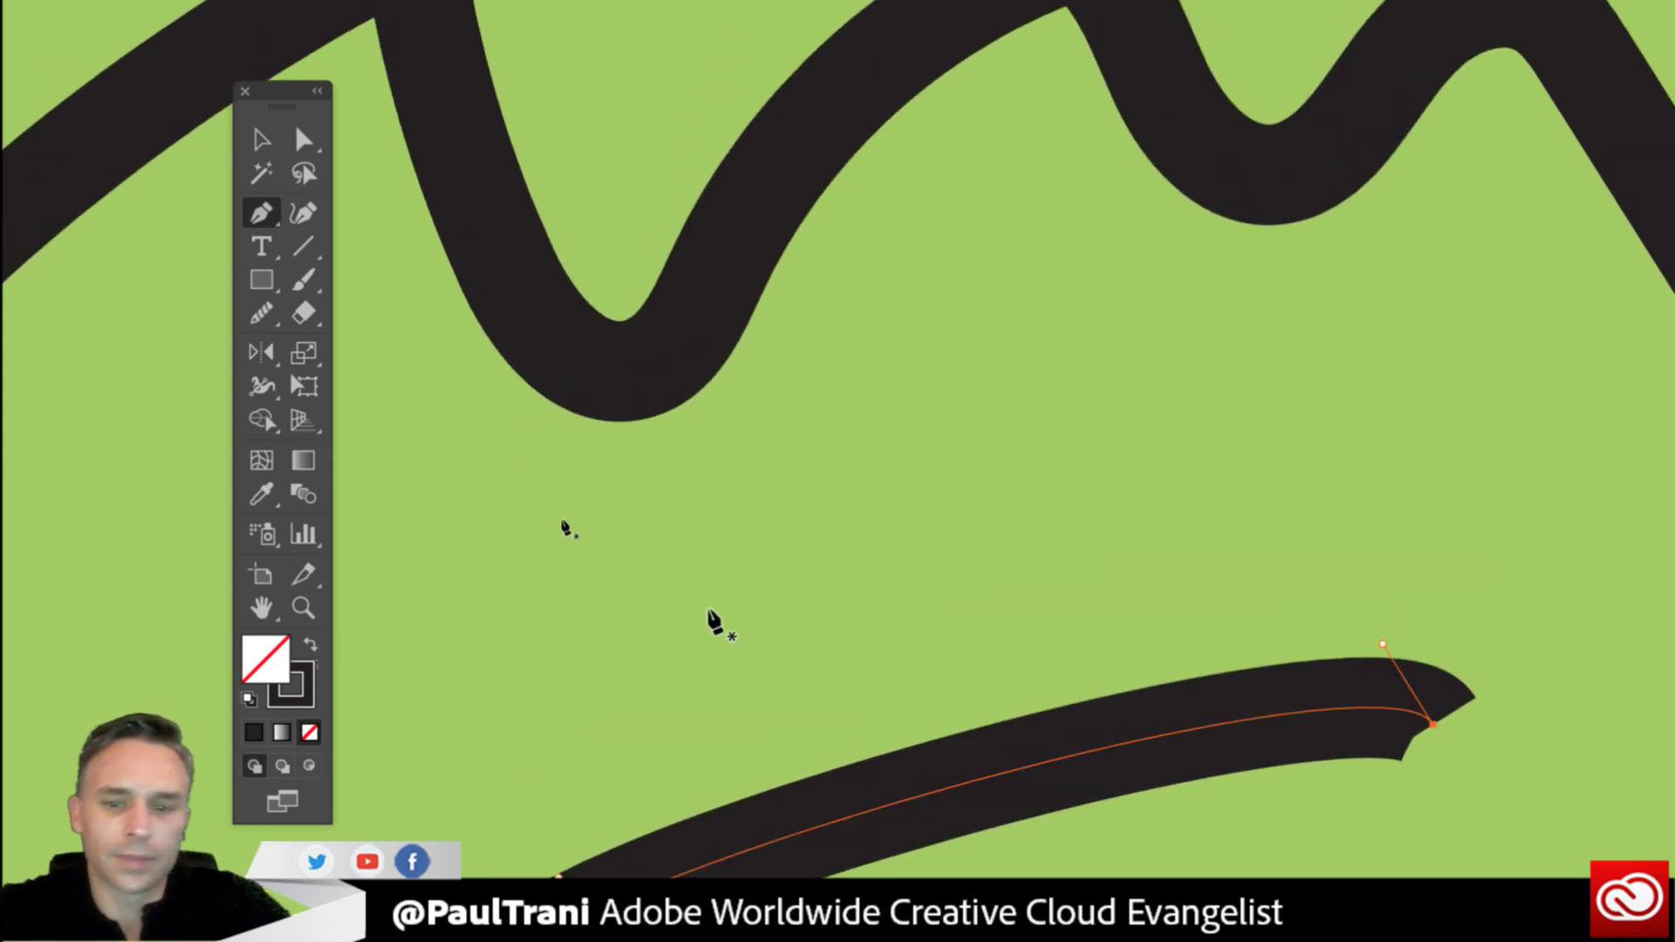
drag(749, 676, 710, 403)
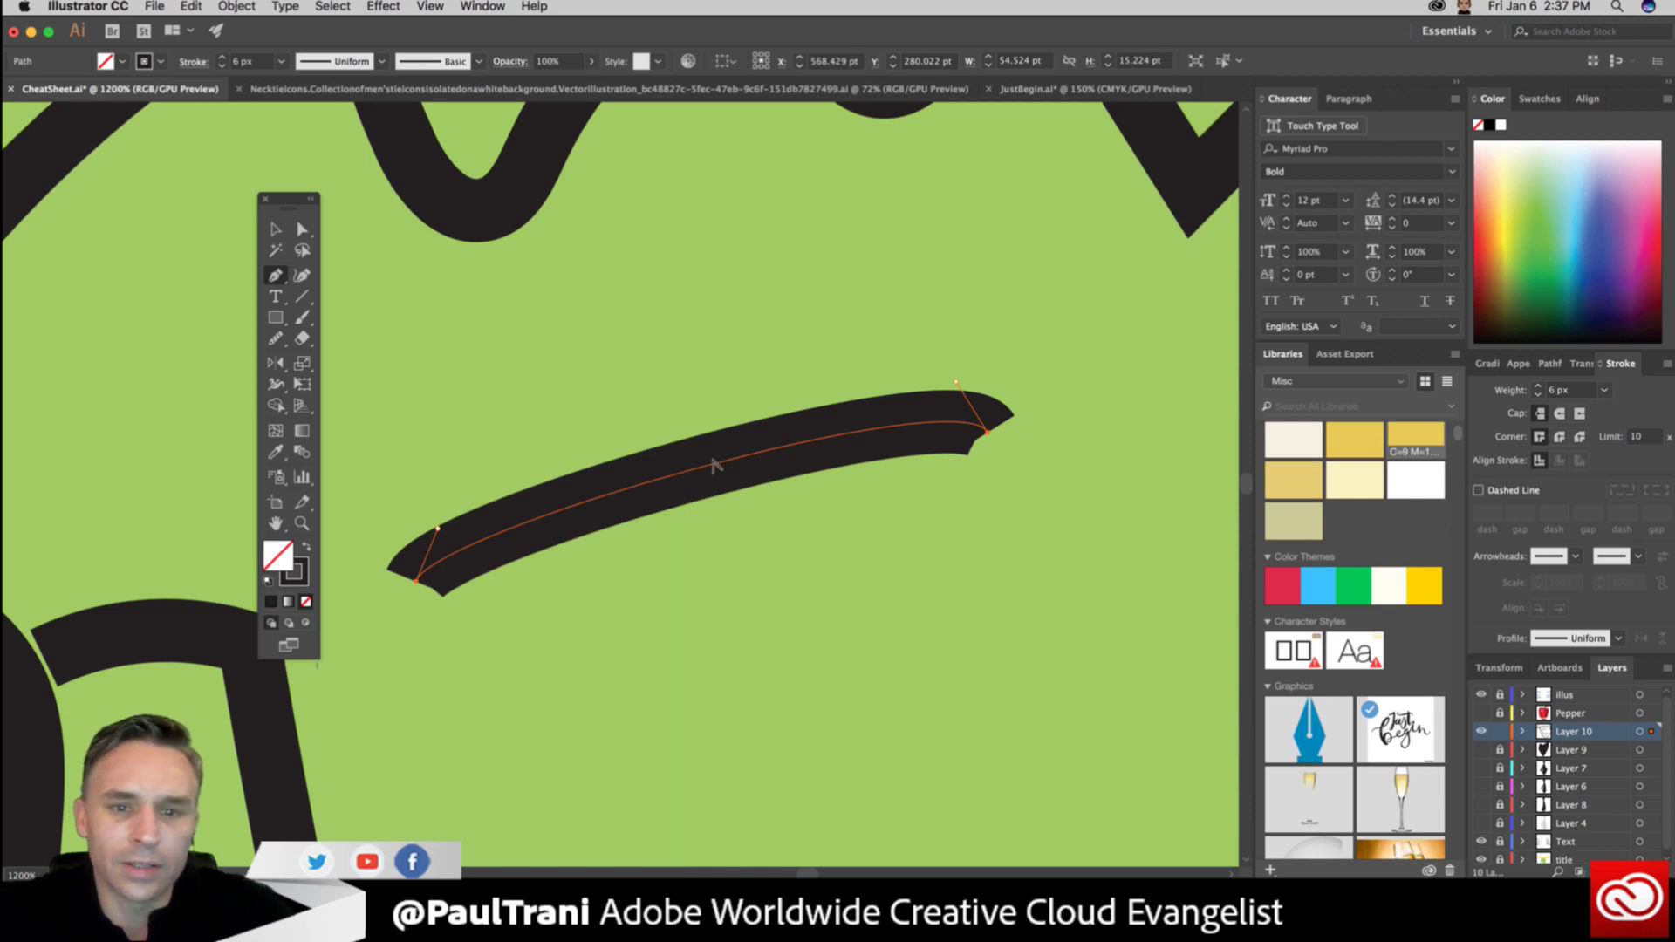
Bend the eyebrow into a higher arch with the Pen tool, angle both end handles inward, and delete the eyebrow.
drag(688, 464, 663, 277)
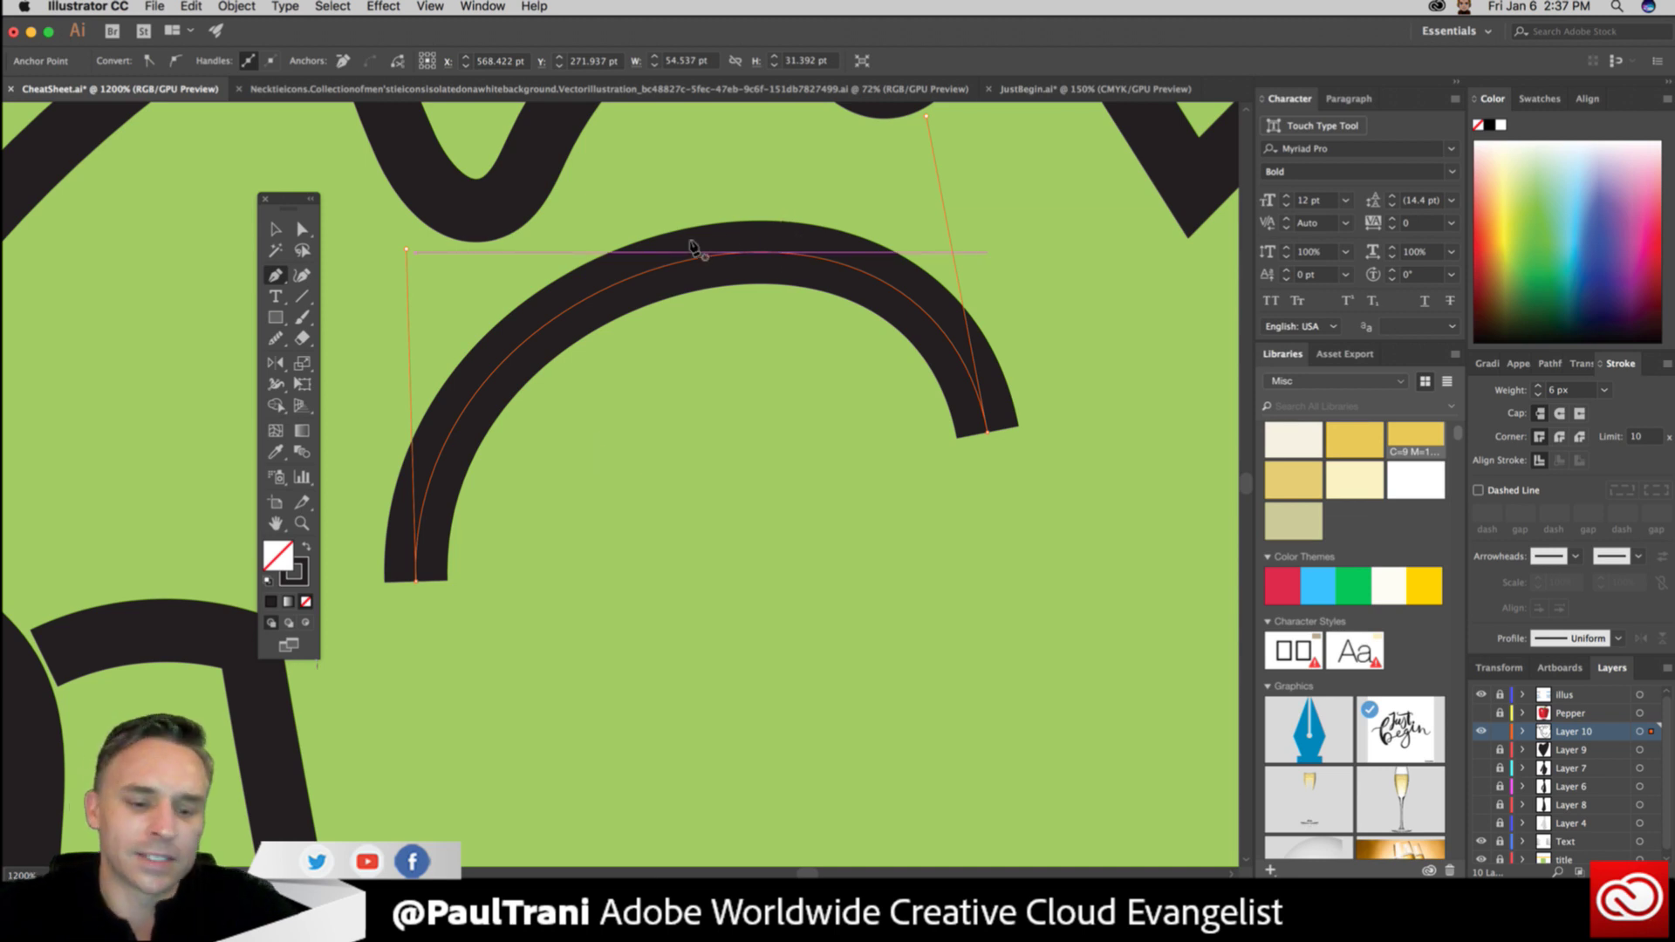
scroll(553, 288, up, 3)
scroll(553, 287, left, 1)
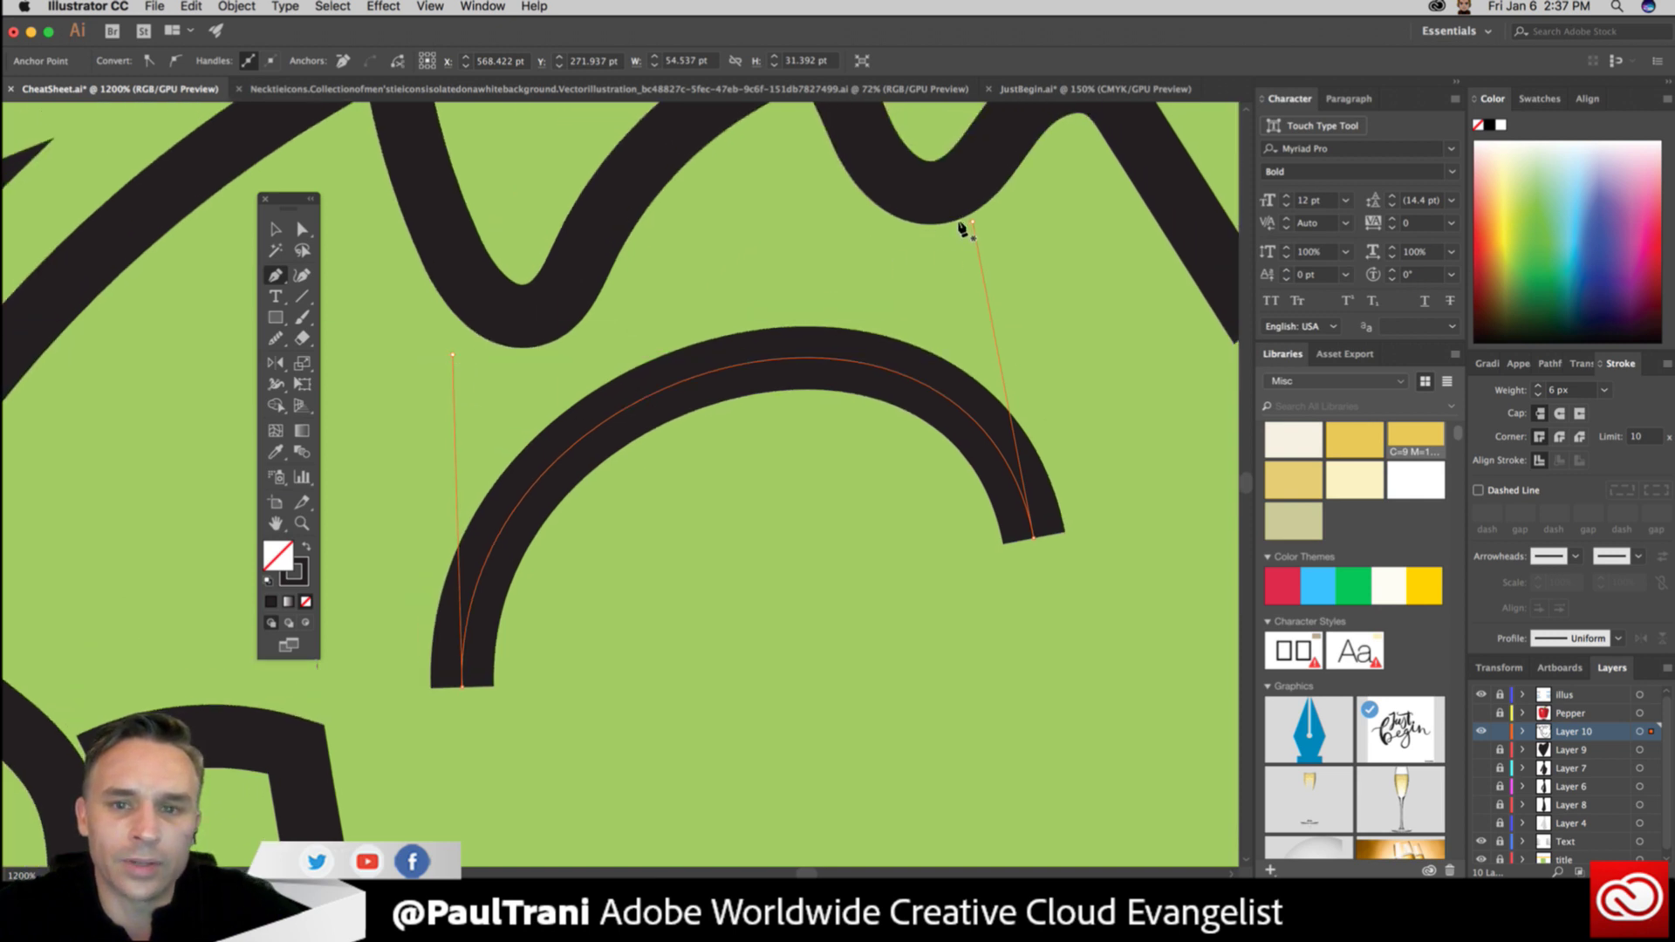
drag(688, 377, 689, 490)
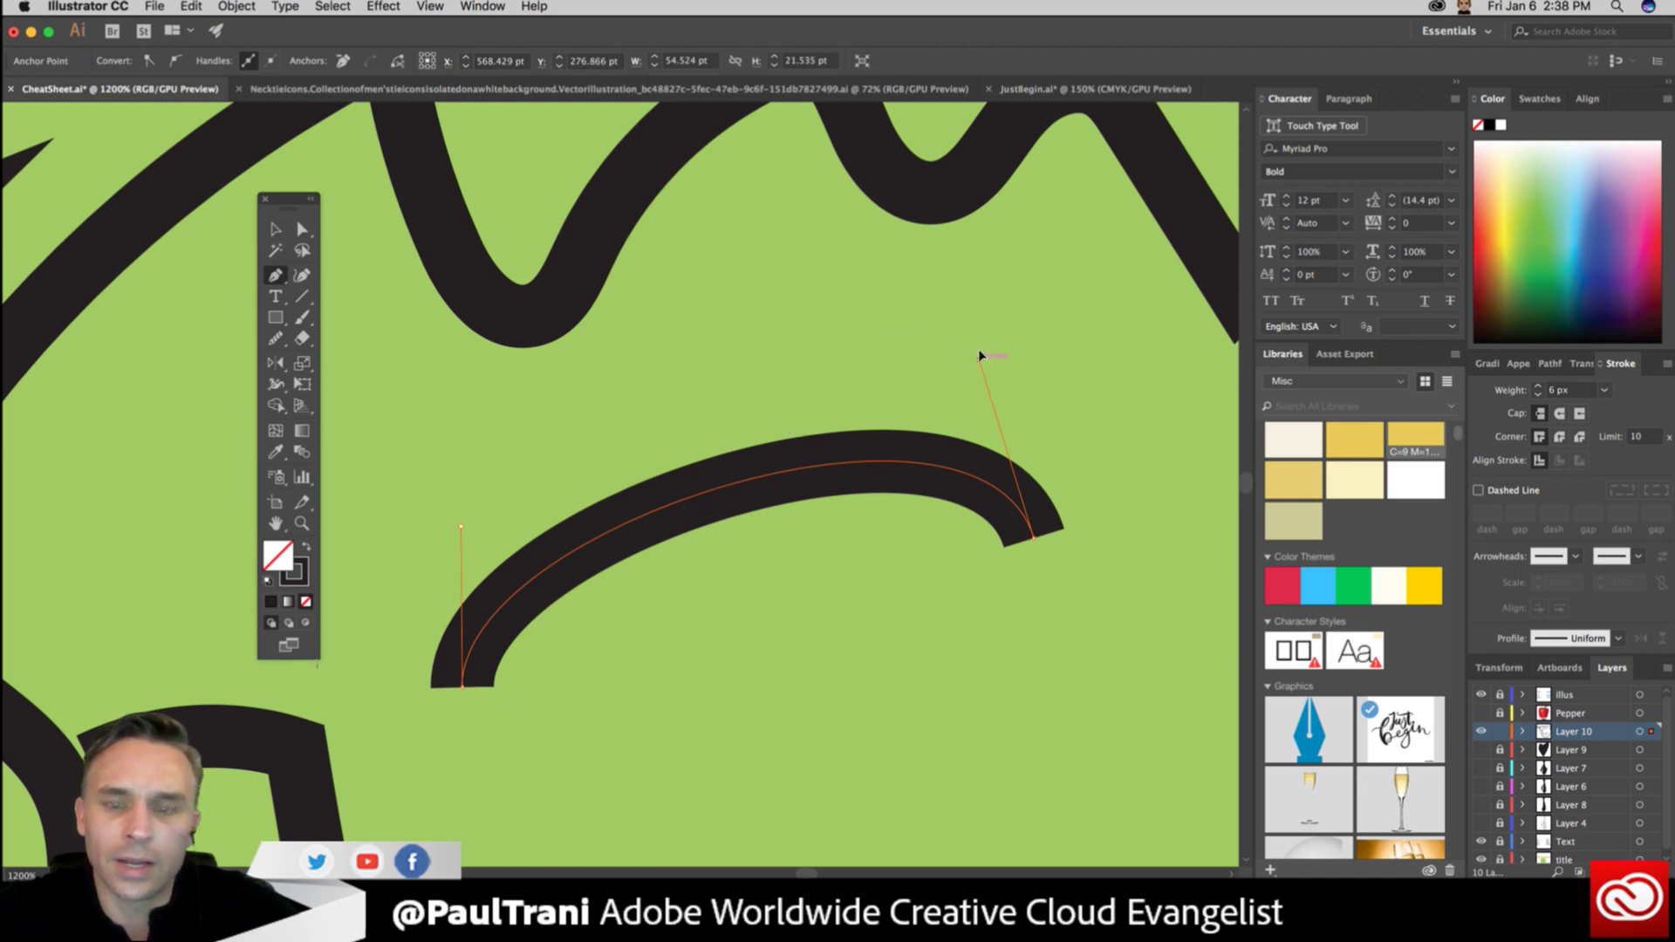
drag(981, 355, 852, 394)
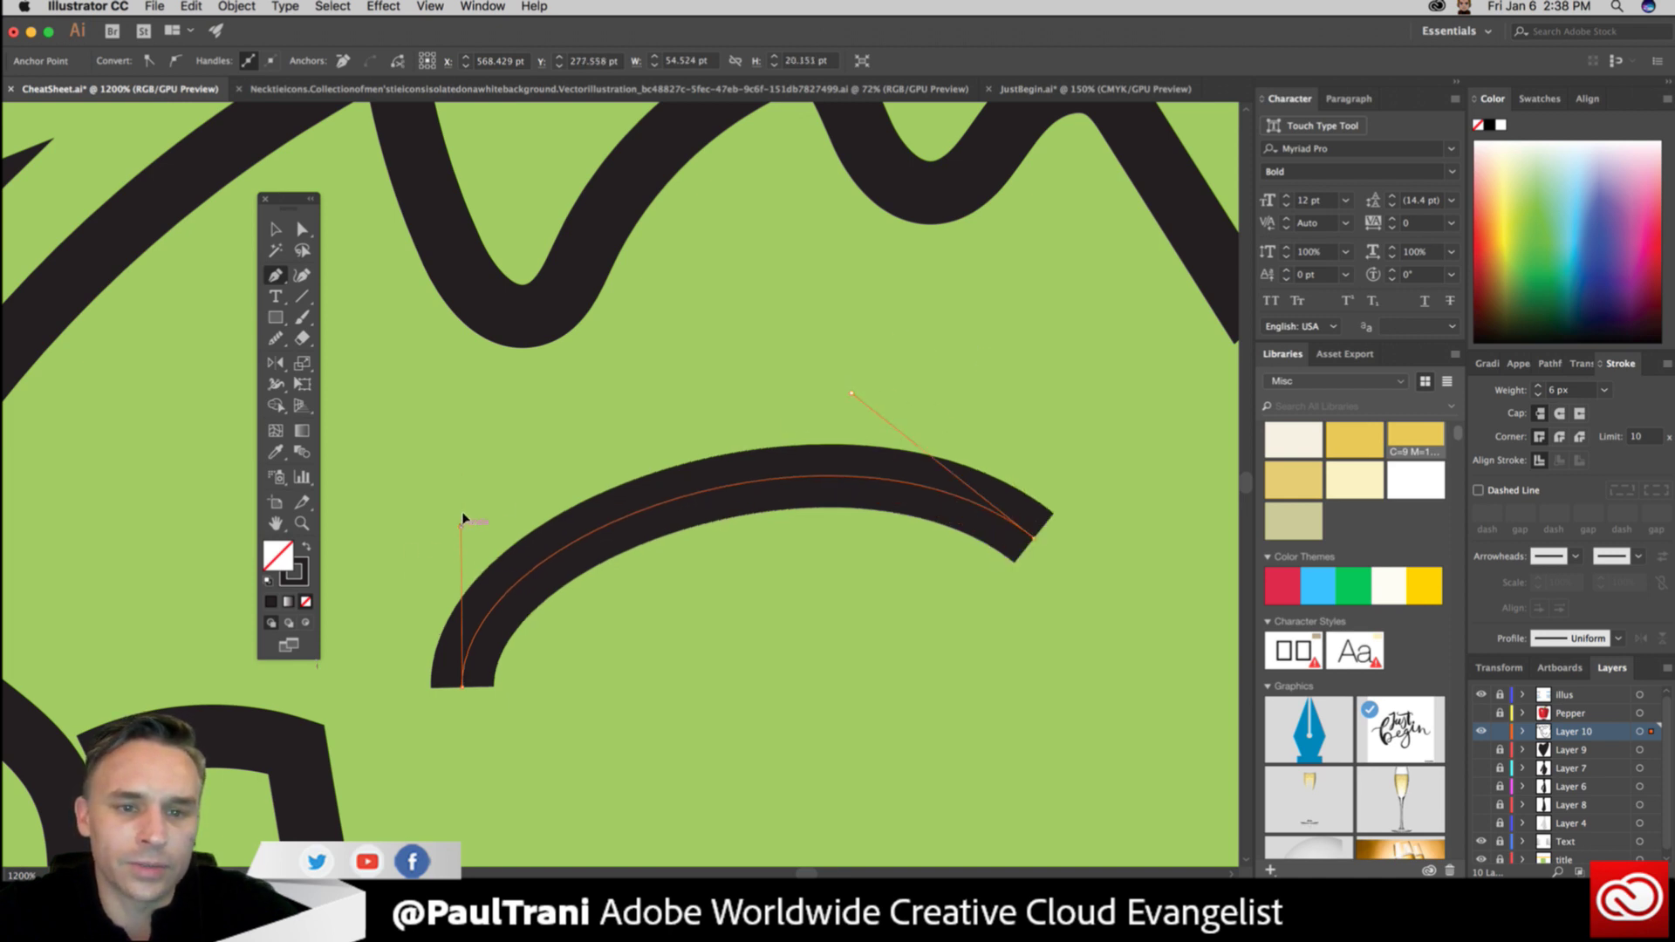
drag(463, 518, 575, 498)
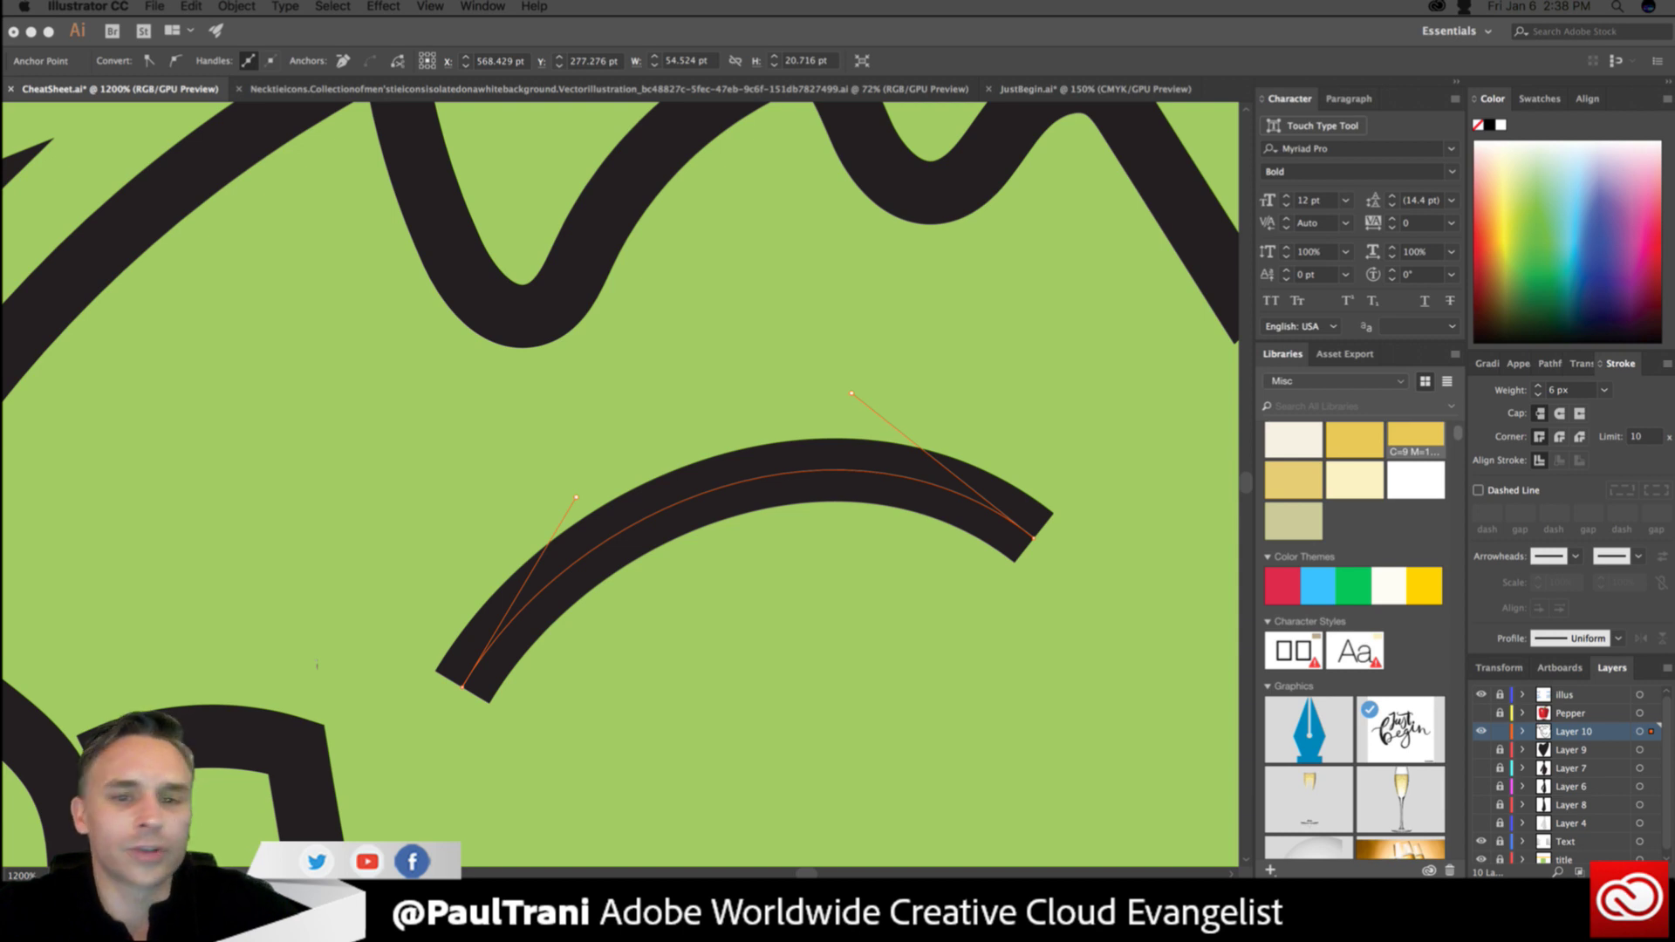
drag(490, 569, 479, 465)
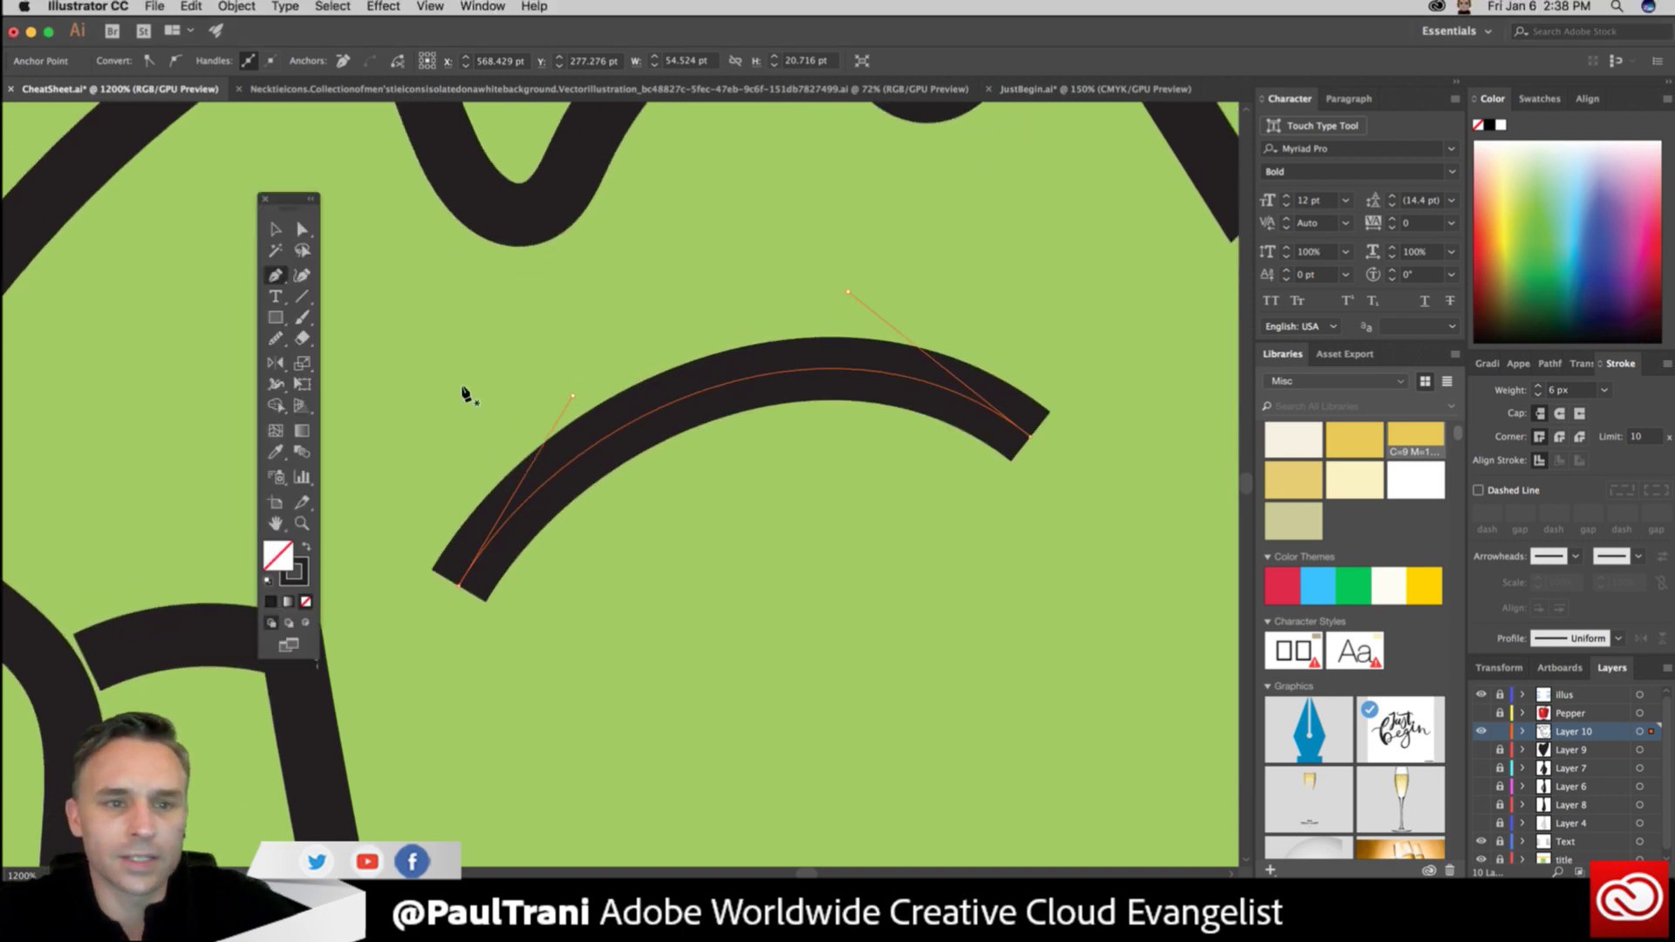
key(super+shift+a)
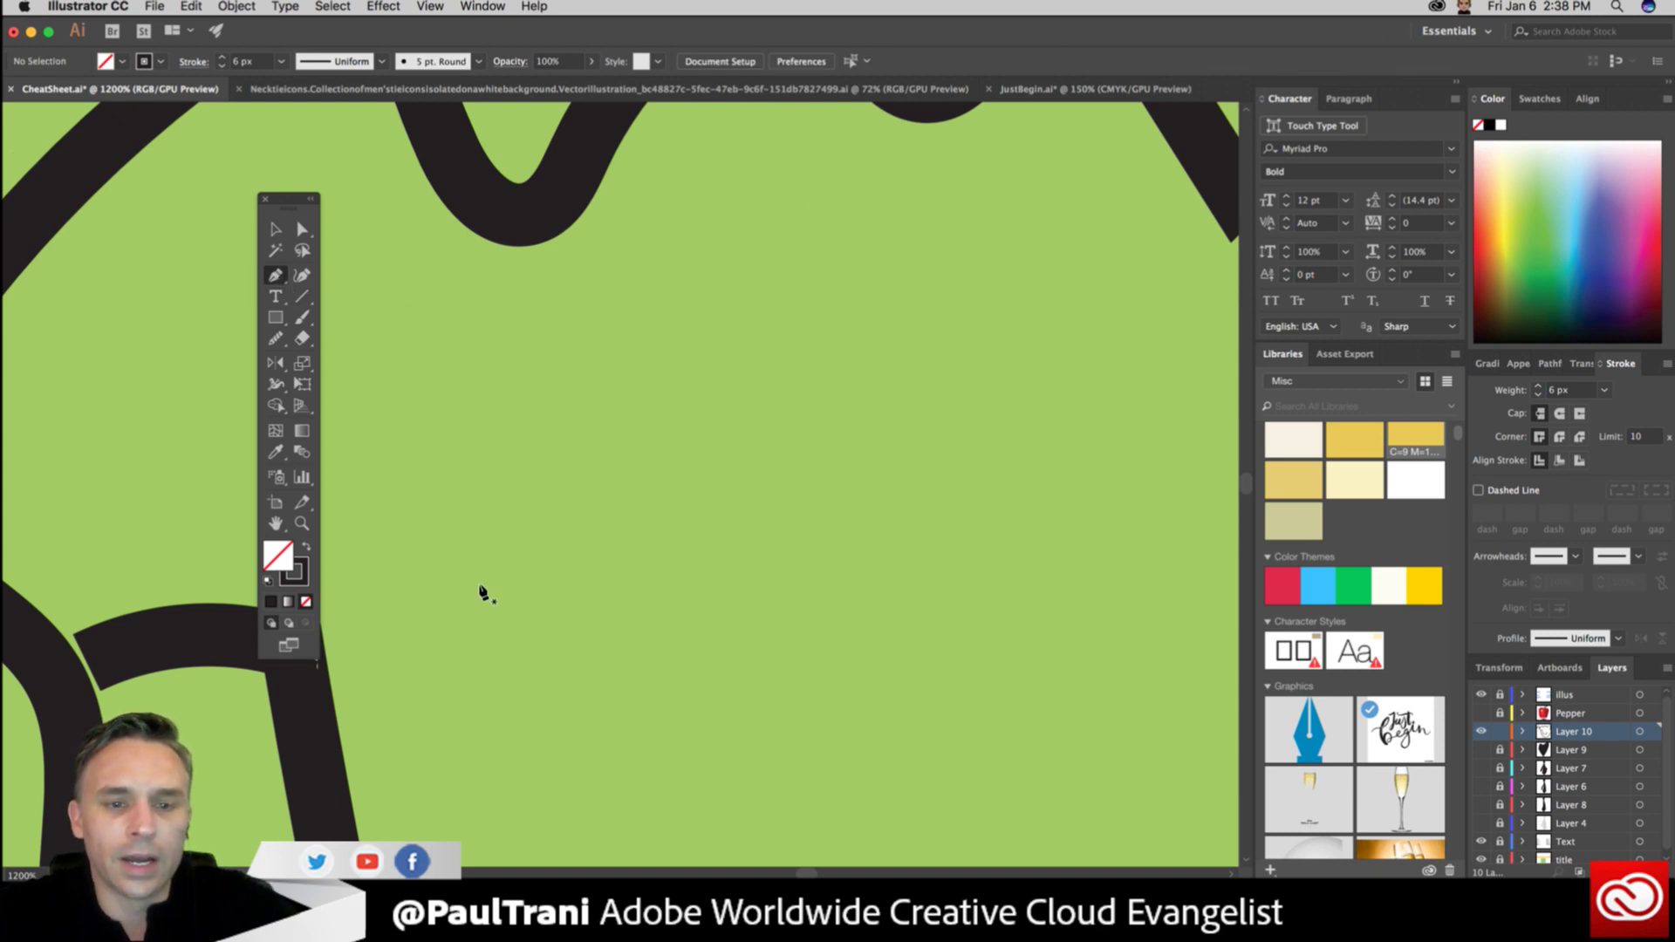
click(478, 597)
click(755, 377)
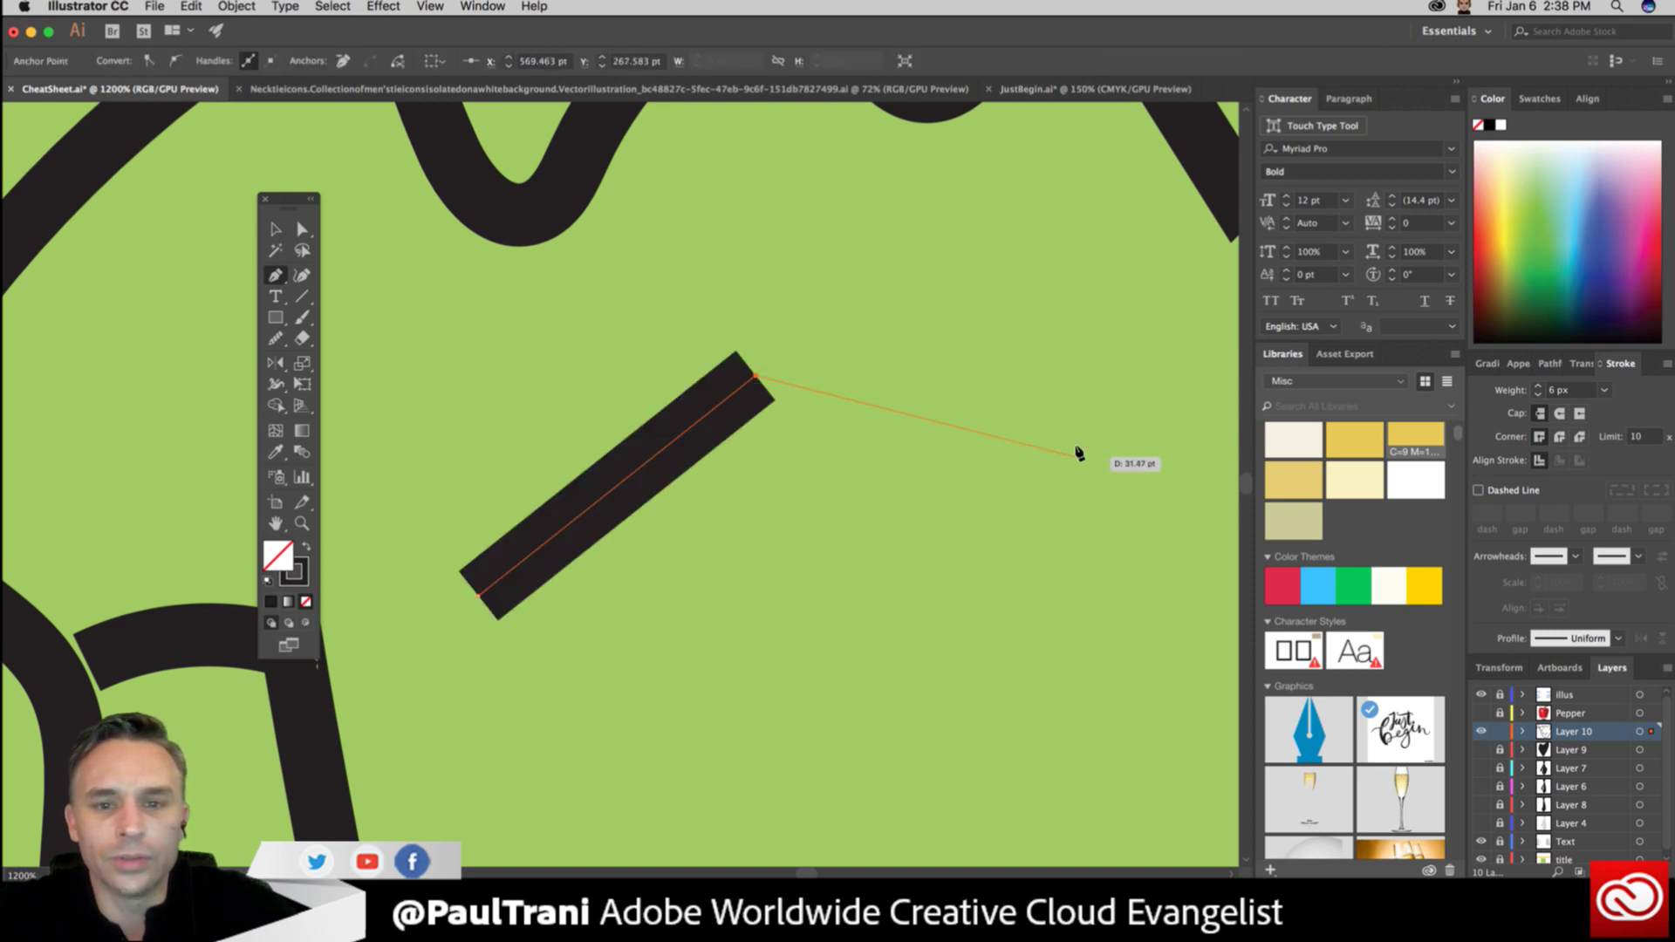
click(1017, 465)
key(cmd+z)
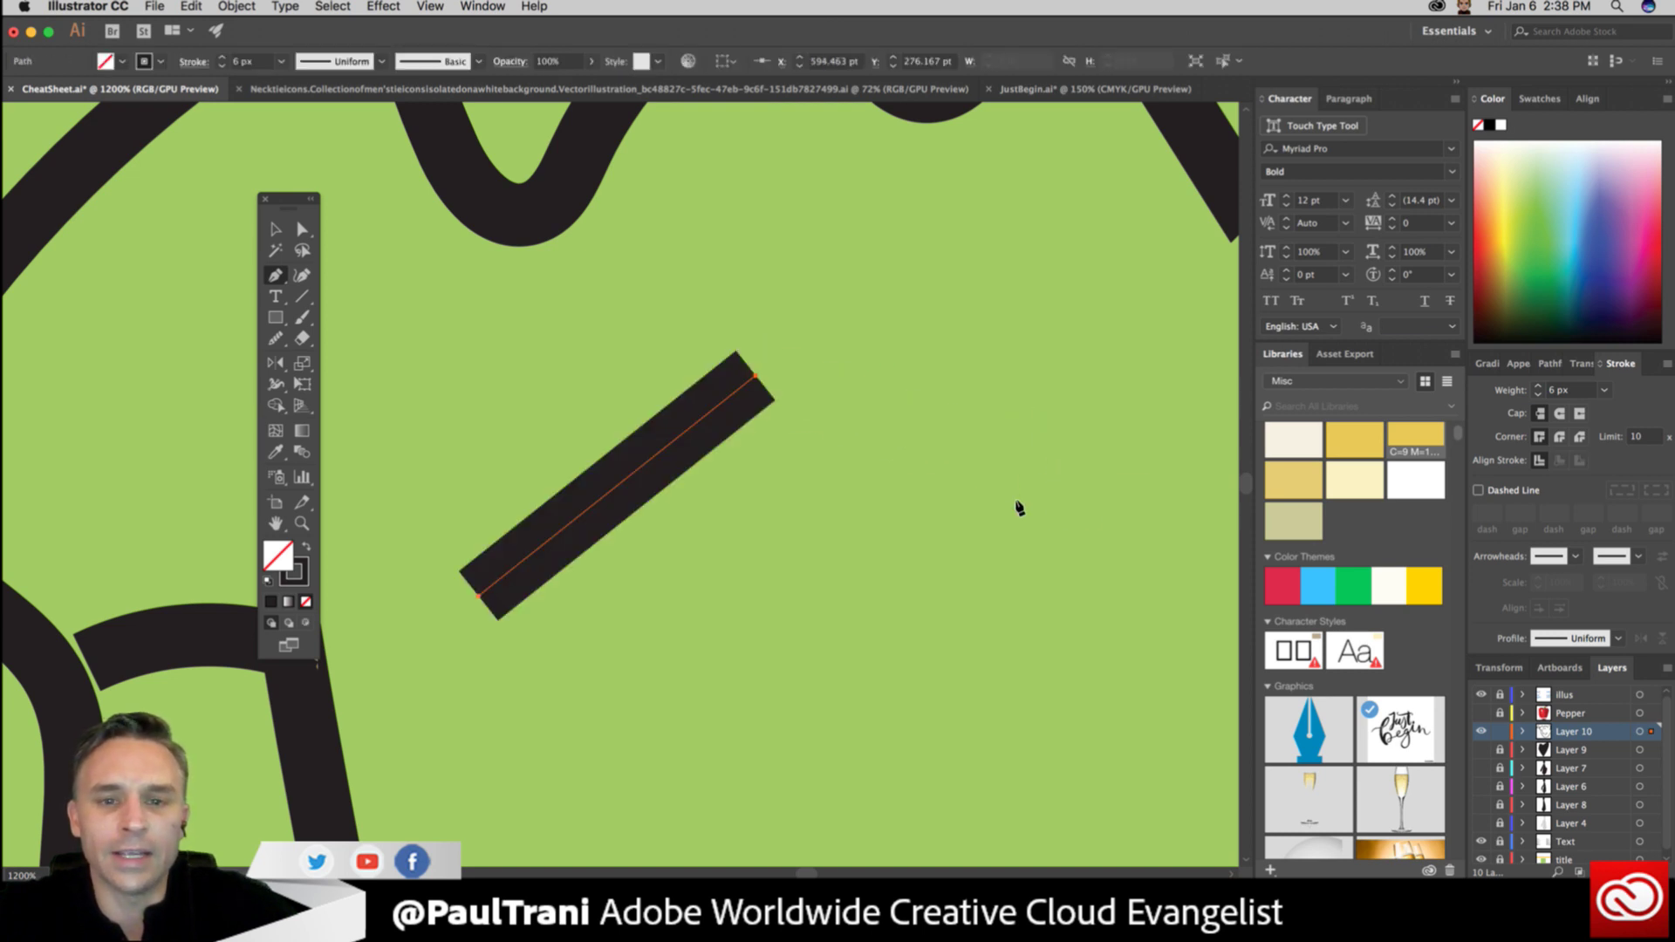
key(cmd+z)
Draw an arched three-anchor path in the empty green area with the Pen tool and remove its middle anchor point.
click(497, 590)
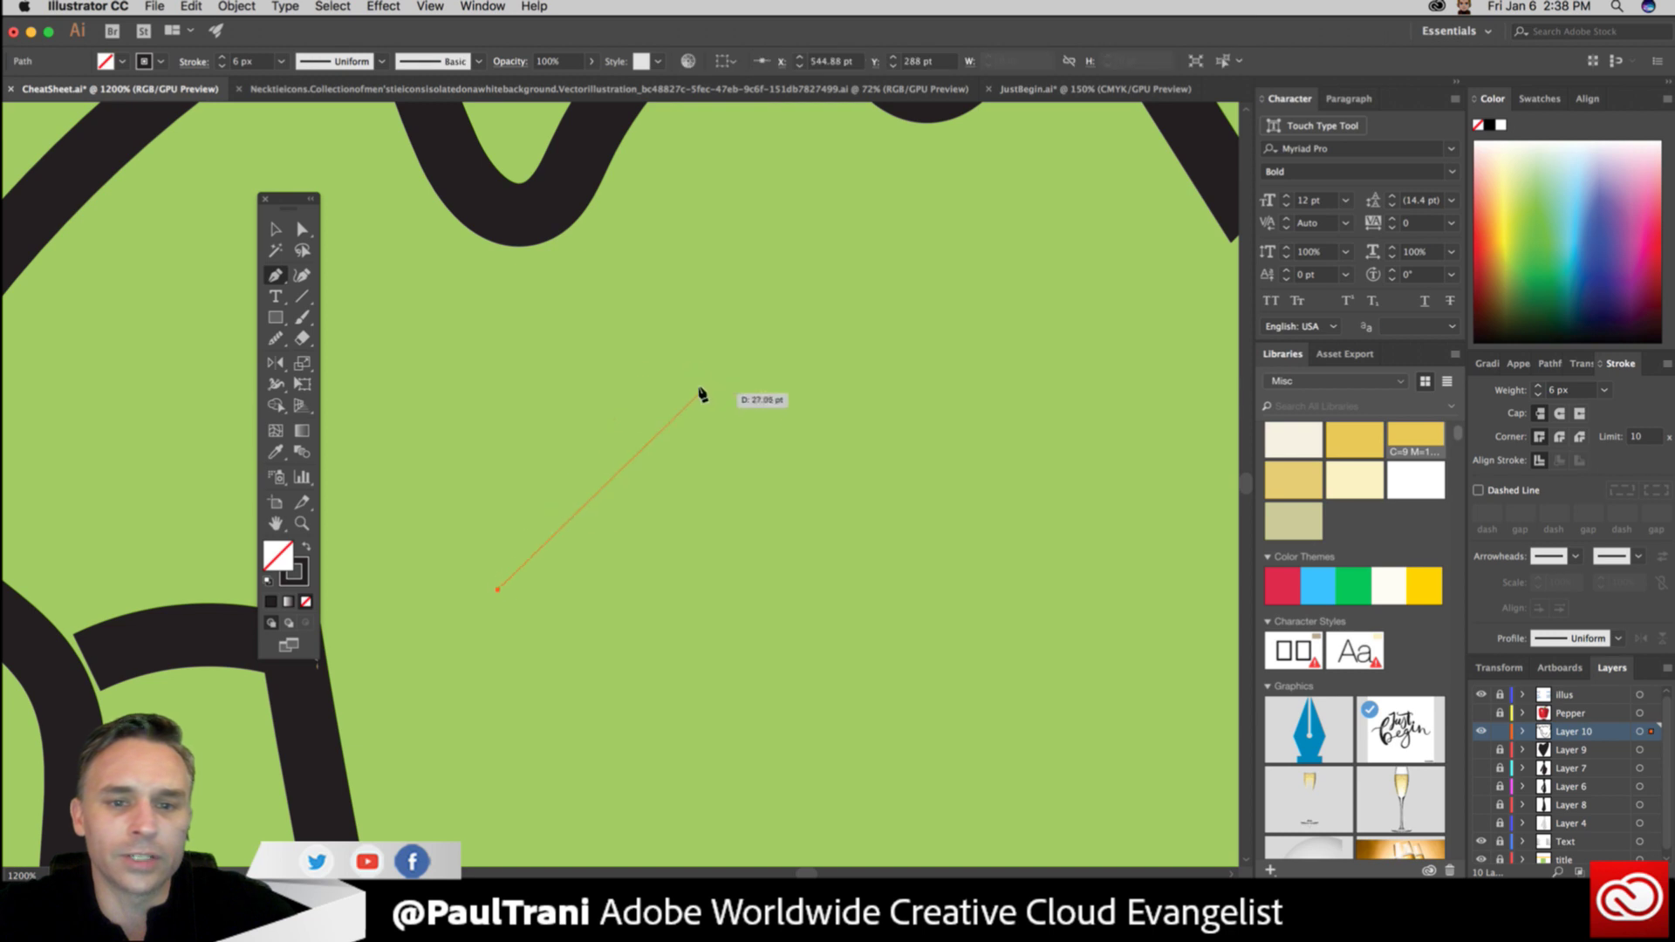
drag(734, 398, 885, 390)
mouse_move(994, 482)
mouse_down()
mouse_move(977, 266)
mouse_move(975, 568)
mouse_move(844, 420)
mouse_move(529, 385)
mouse_move(576, 365)
mouse_up()
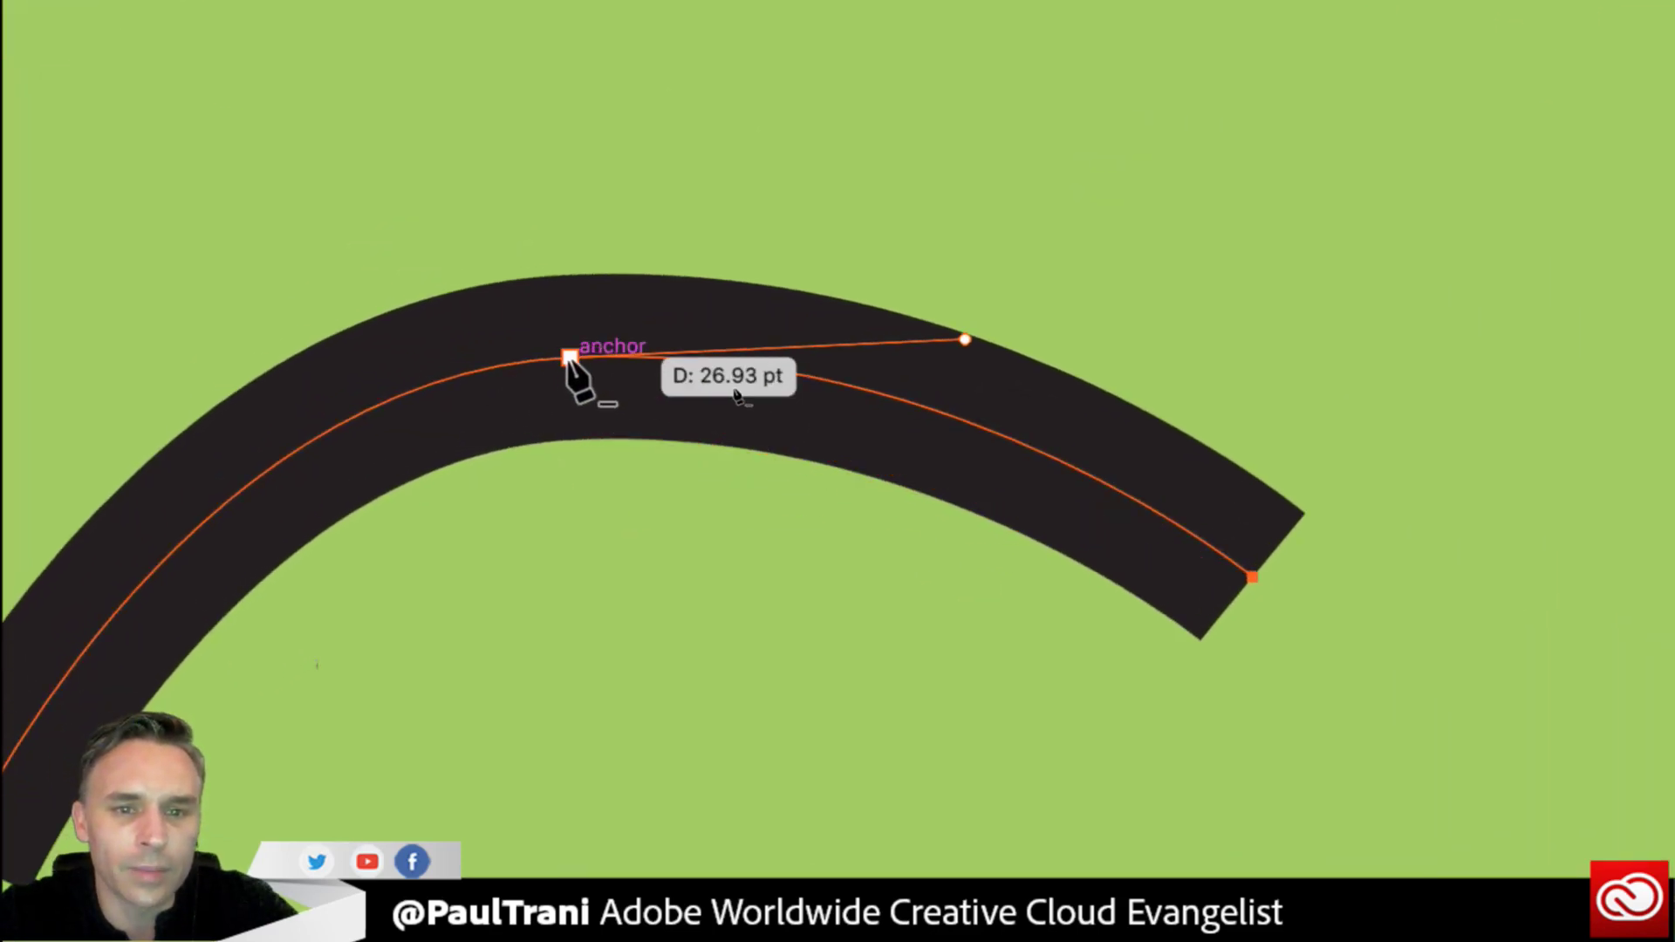
click(569, 357)
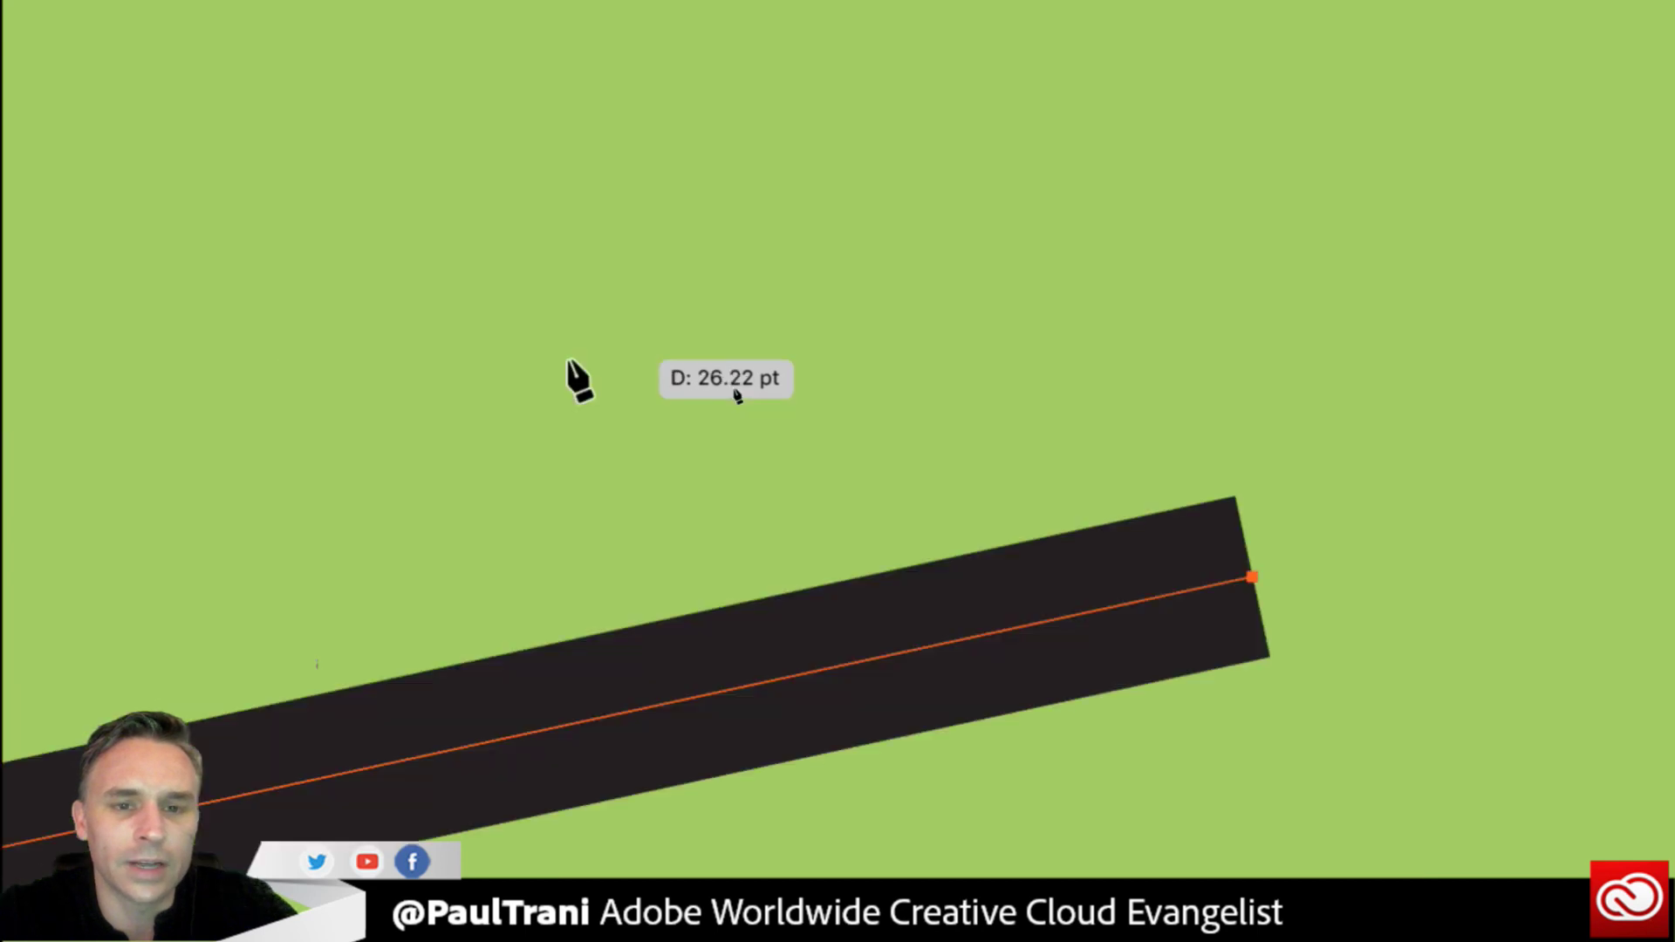
Add an anchor point midway along the straight path, raise it, and pull out its handles to form a smooth arch.
click(545, 731)
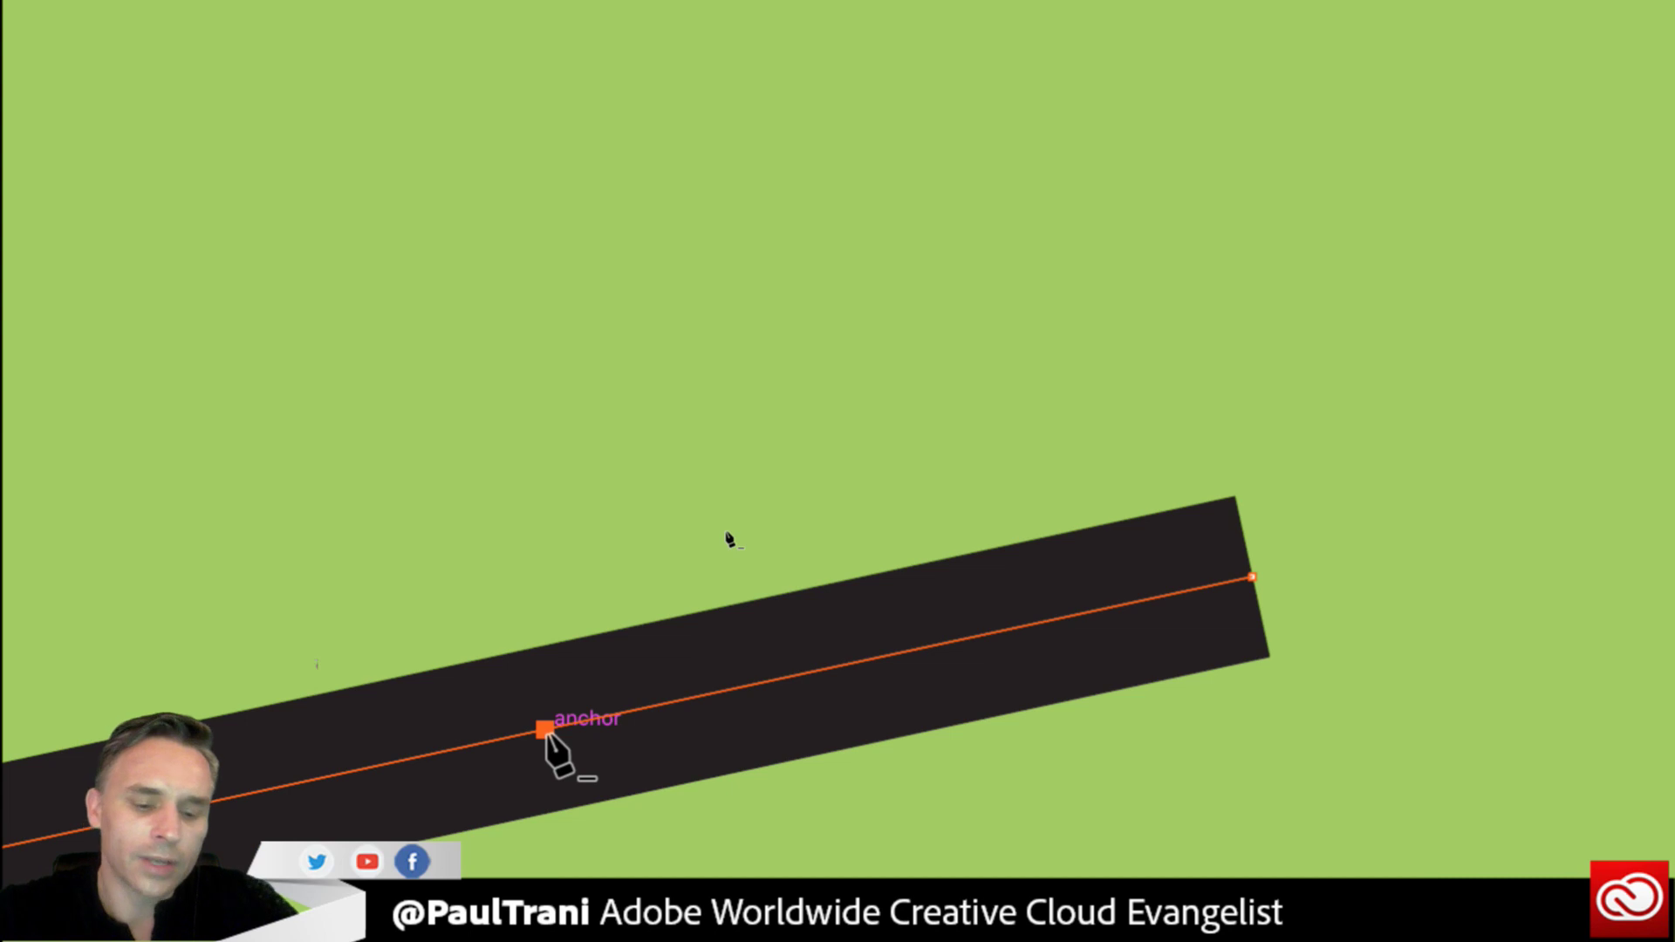
key(a)
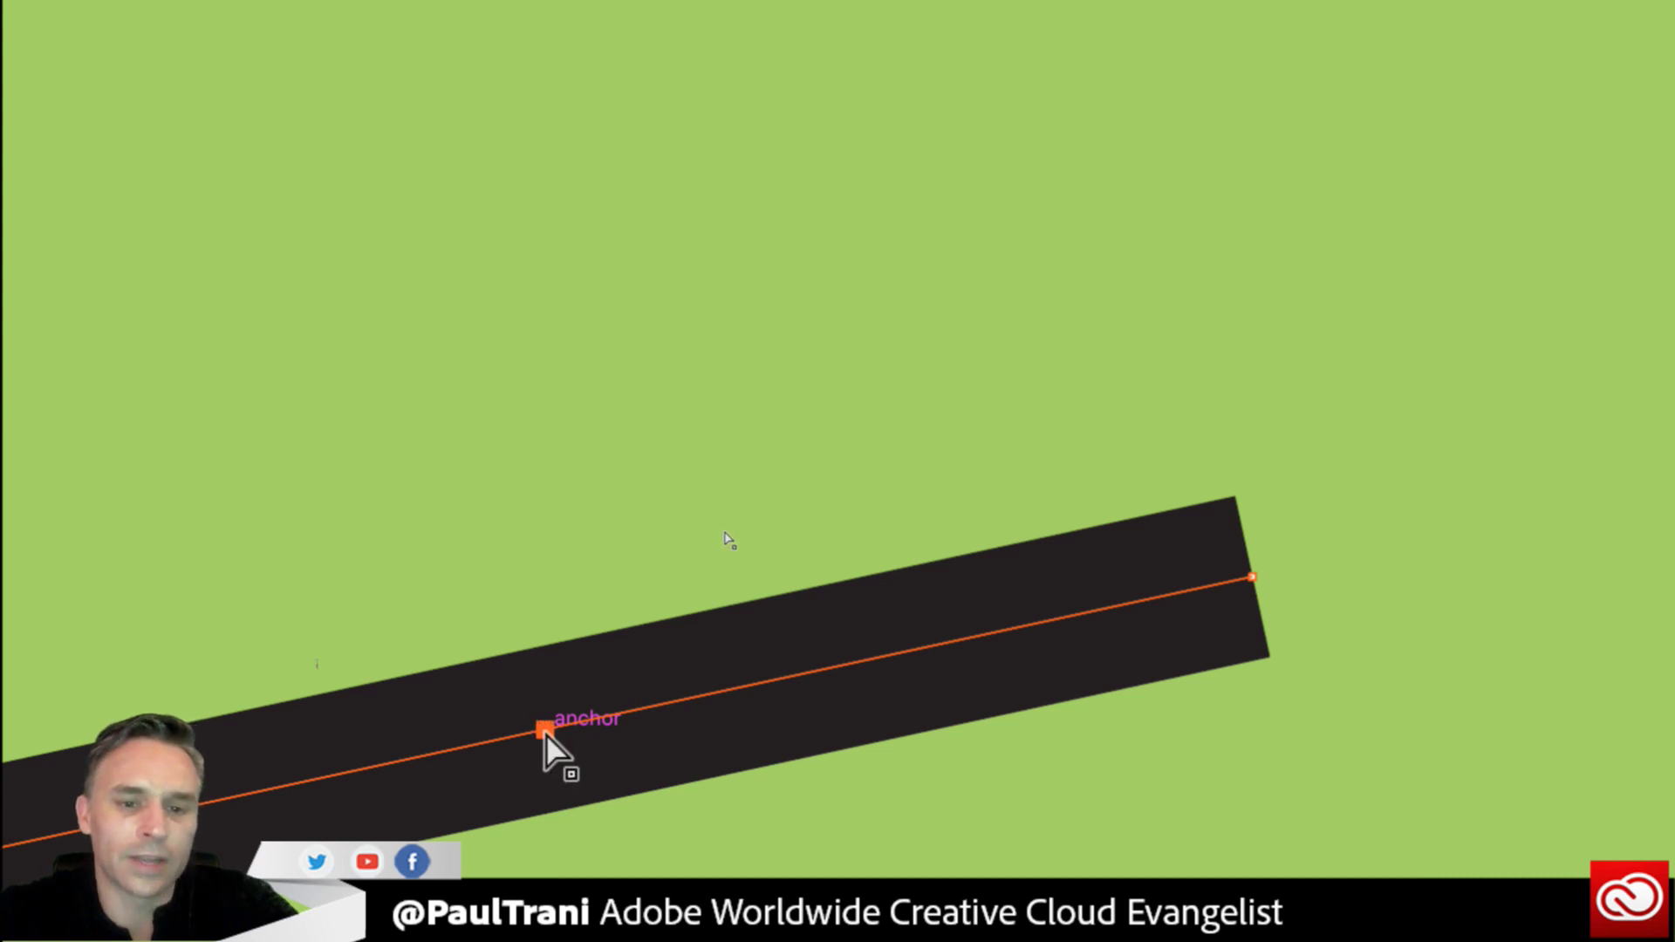
mouse_move(544, 733)
mouse_down()
mouse_move(482, 273)
mouse_move(363, 337)
mouse_move(329, 417)
mouse_move(350, 416)
mouse_move(51, 421)
mouse_move(214, 409)
mouse_move(375, 334)
mouse_move(427, 336)
mouse_up()
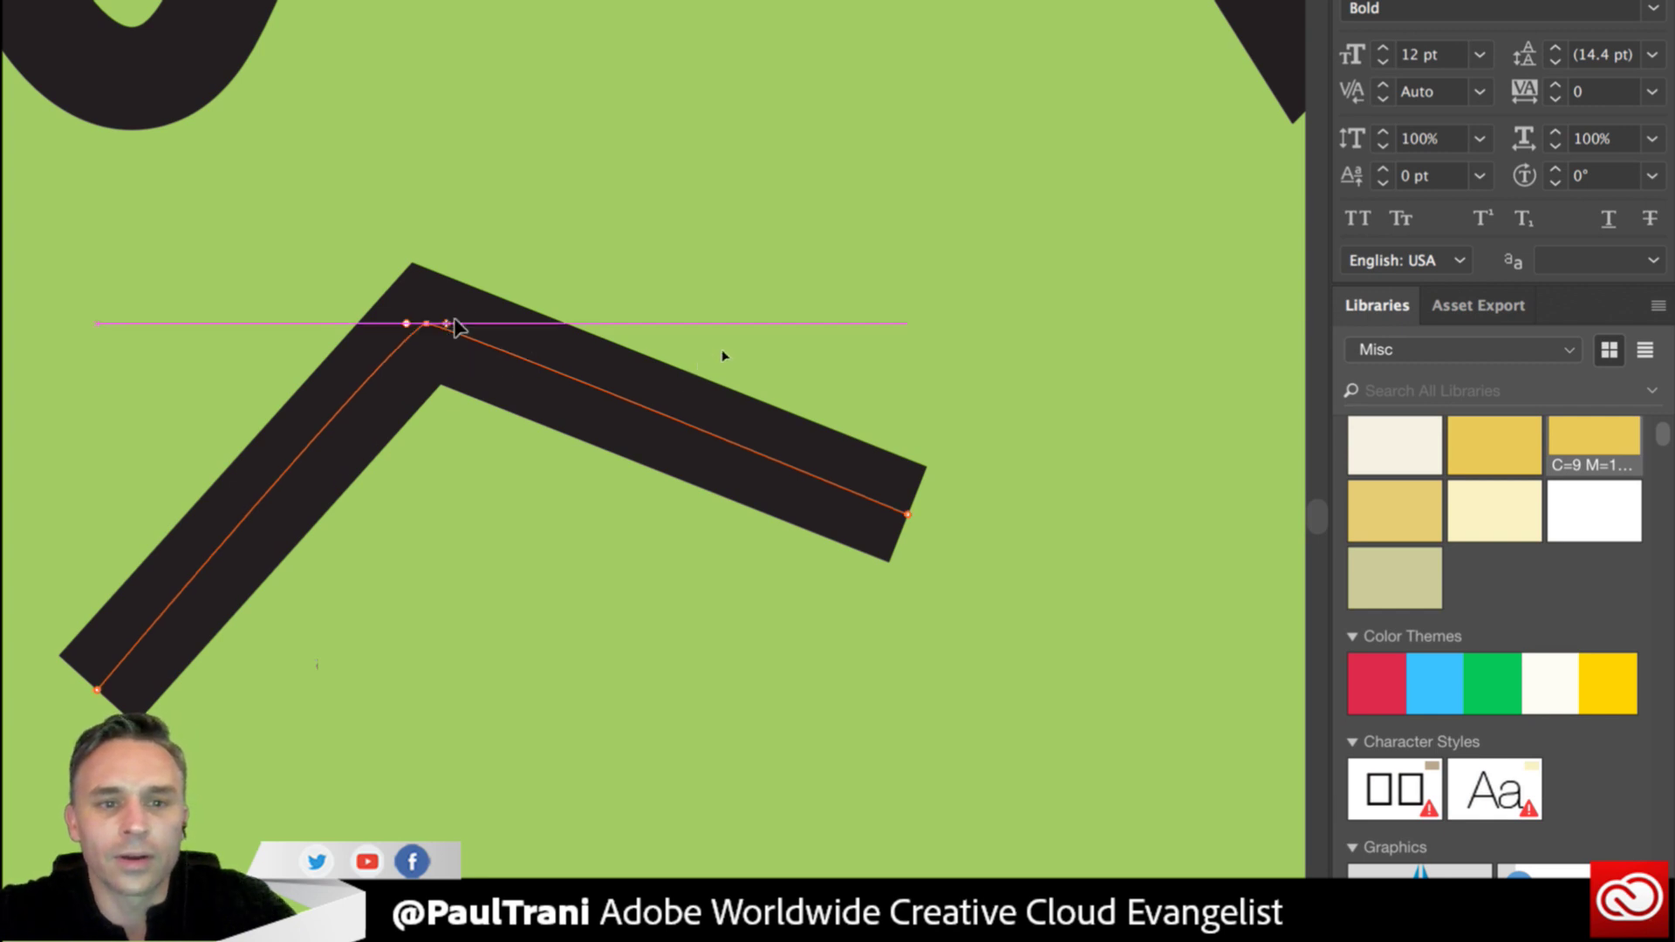
drag(425, 323, 725, 274)
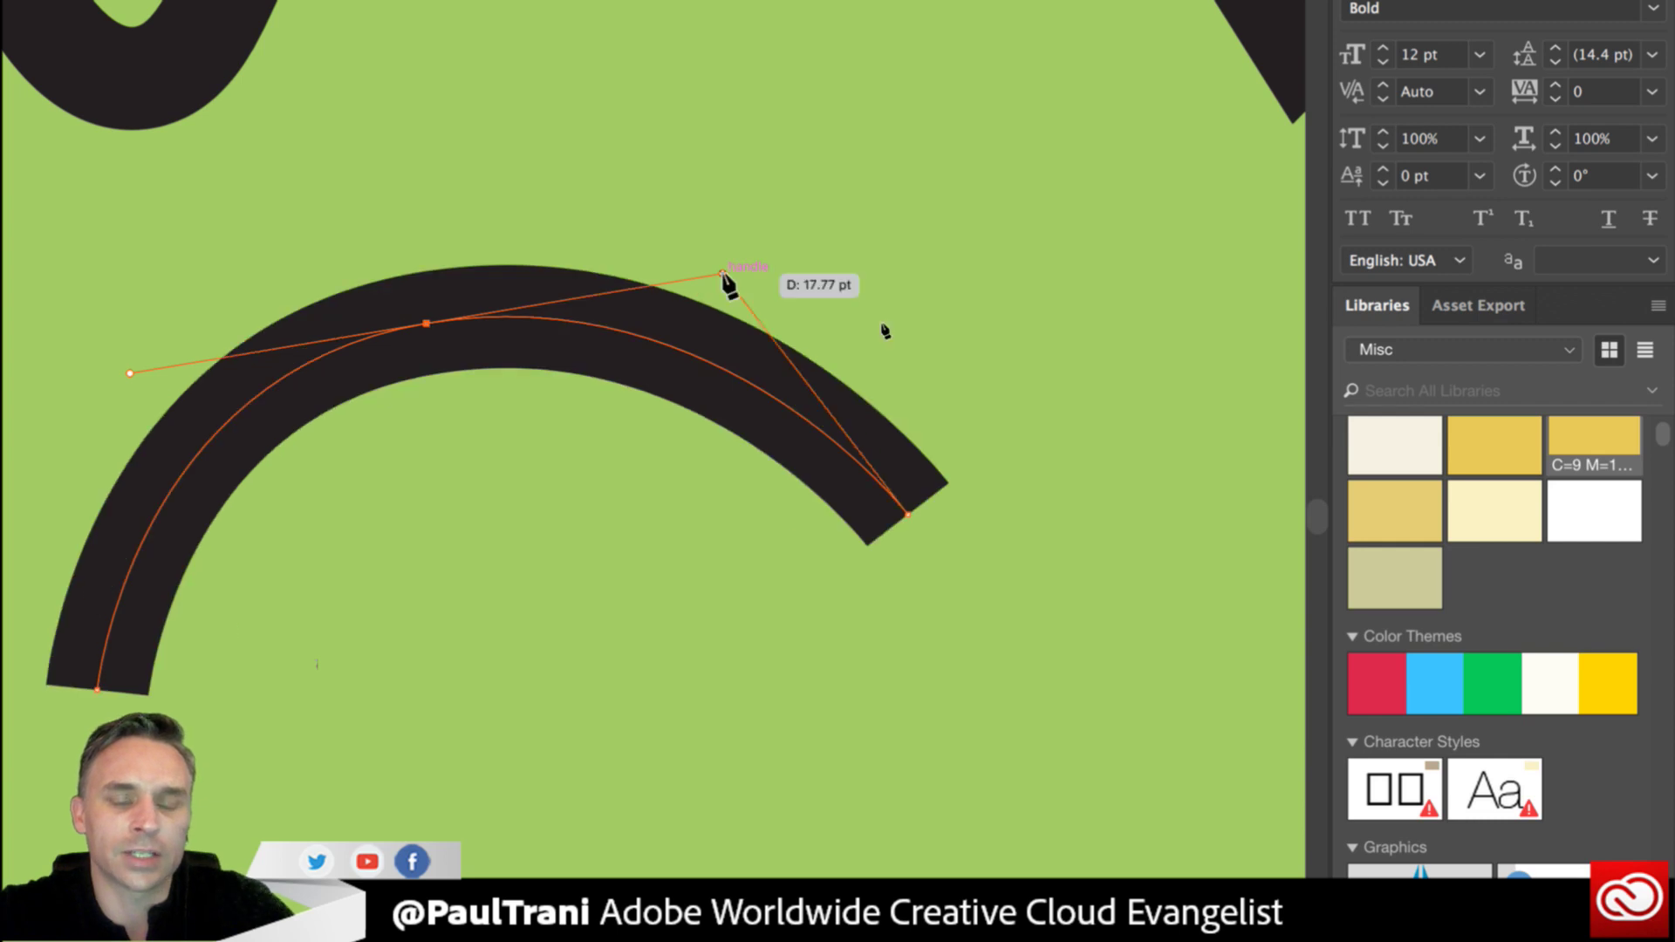
Extend the arch beyond its right end with one short segment using the Pen tool.
drag(908, 514, 958, 668)
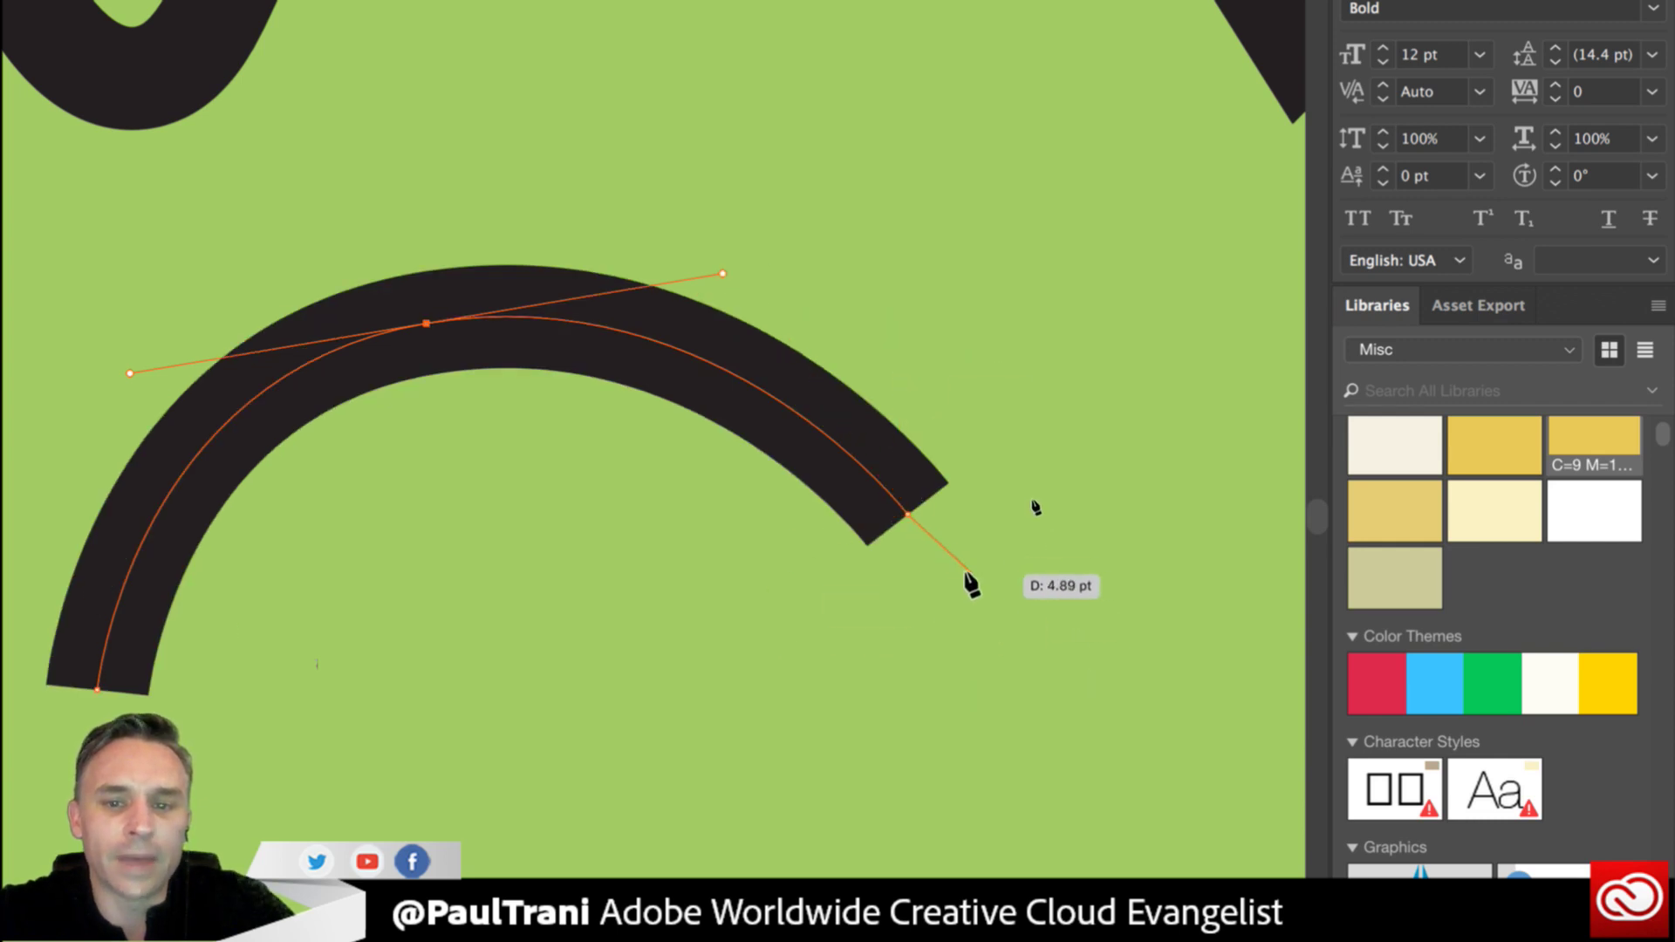
mouse_move(960, 580)
mouse_down()
mouse_move(961, 753)
mouse_move(924, 750)
mouse_move(774, 553)
mouse_move(744, 591)
mouse_move(755, 327)
mouse_move(838, 373)
mouse_up()
scroll(774, 553, left, 3)
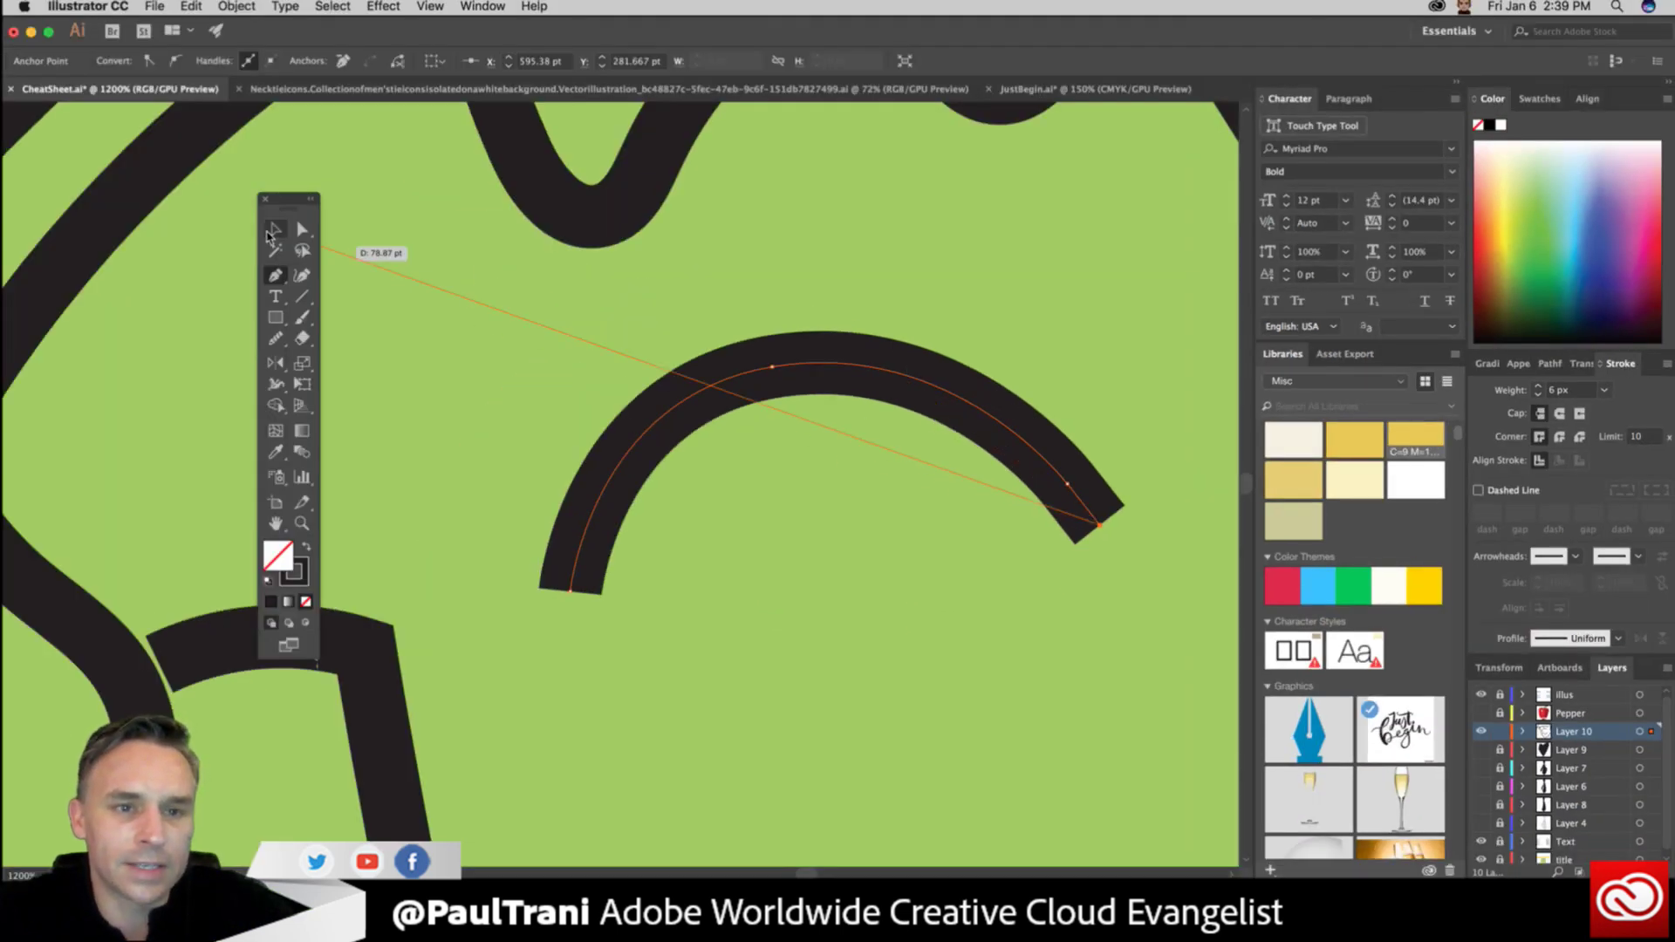
Select the arch's right-hand curved segment with the Direct Selection tool and bend it upward with the Pen tool.
click(272, 230)
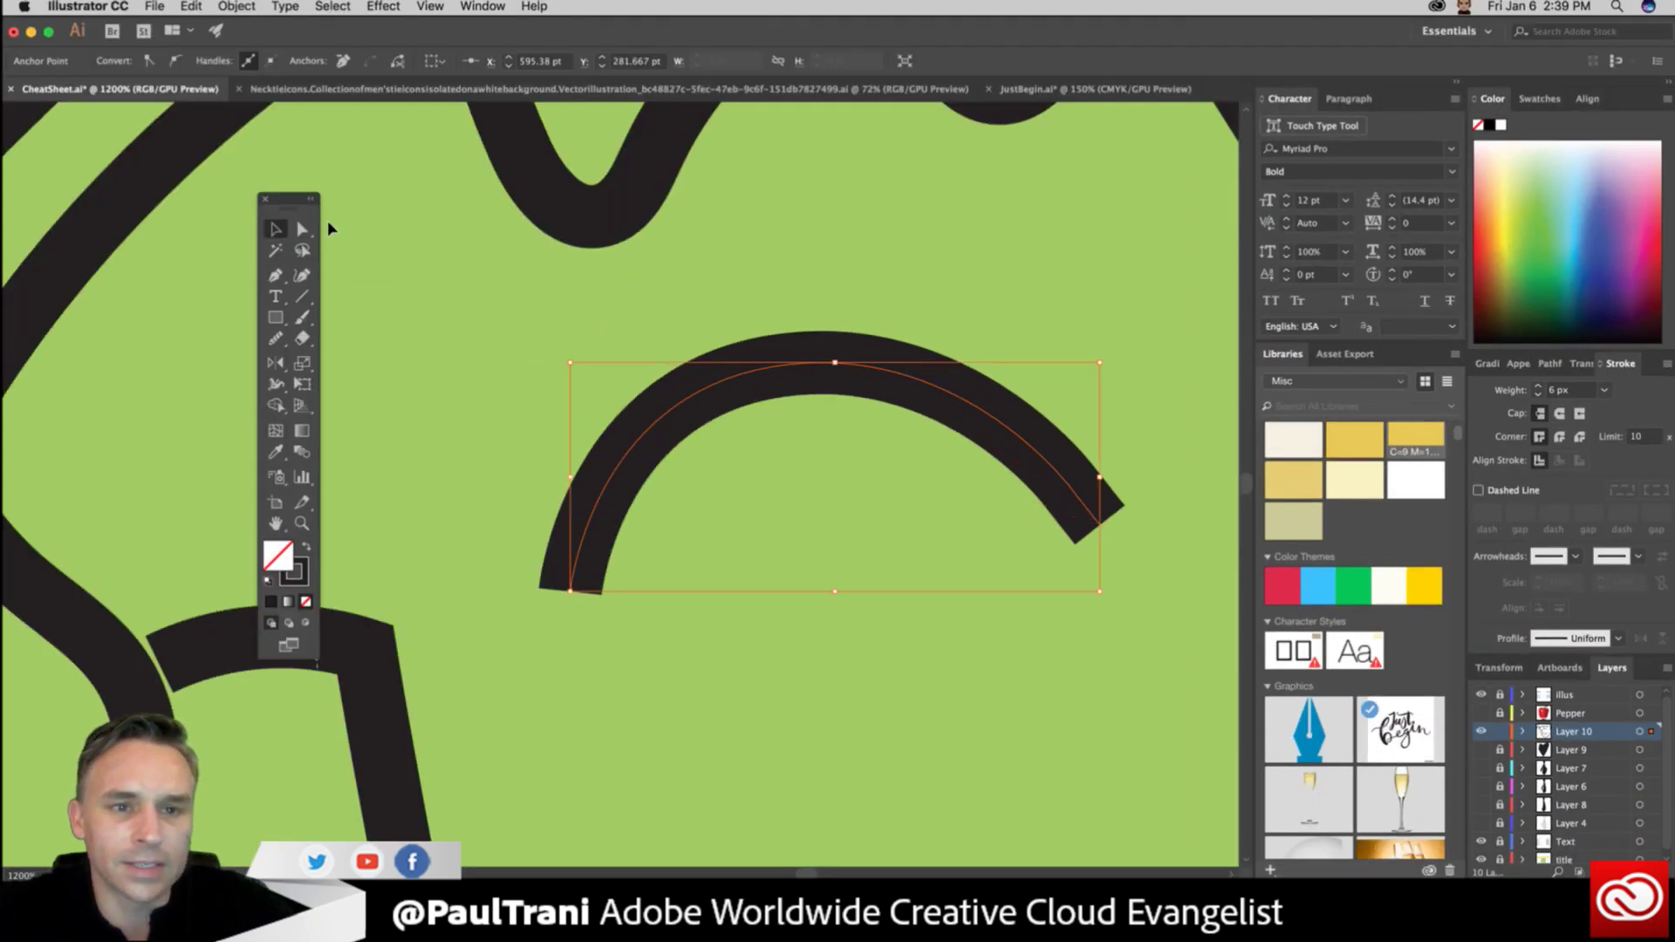
click(302, 229)
click(881, 306)
click(907, 371)
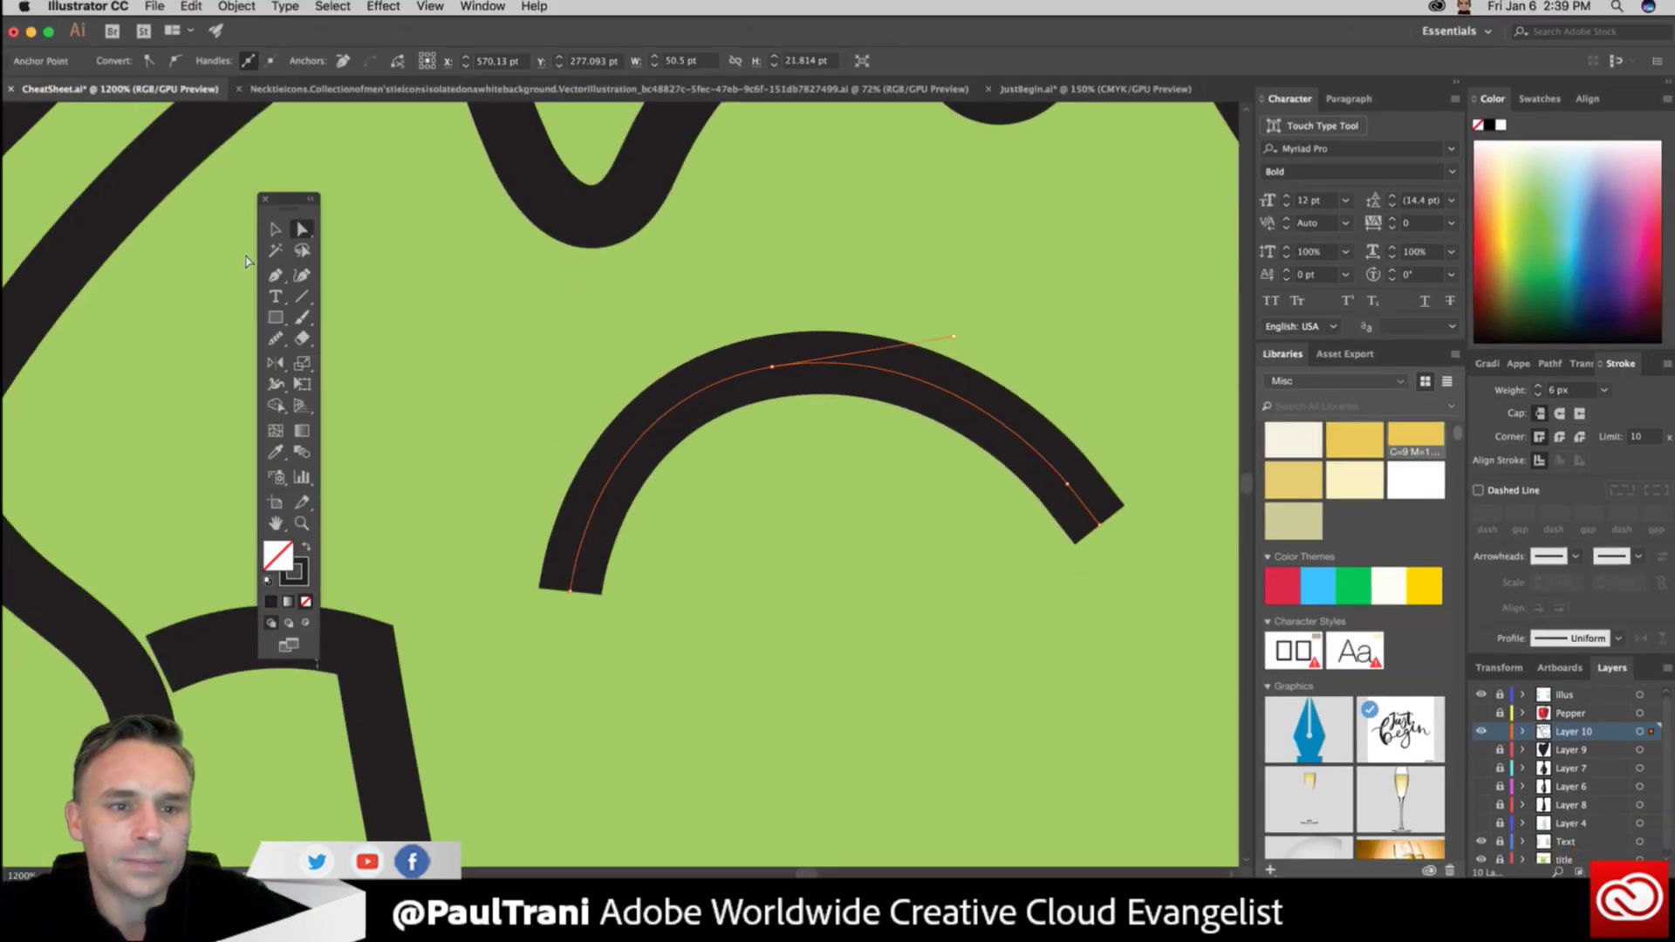
click(276, 276)
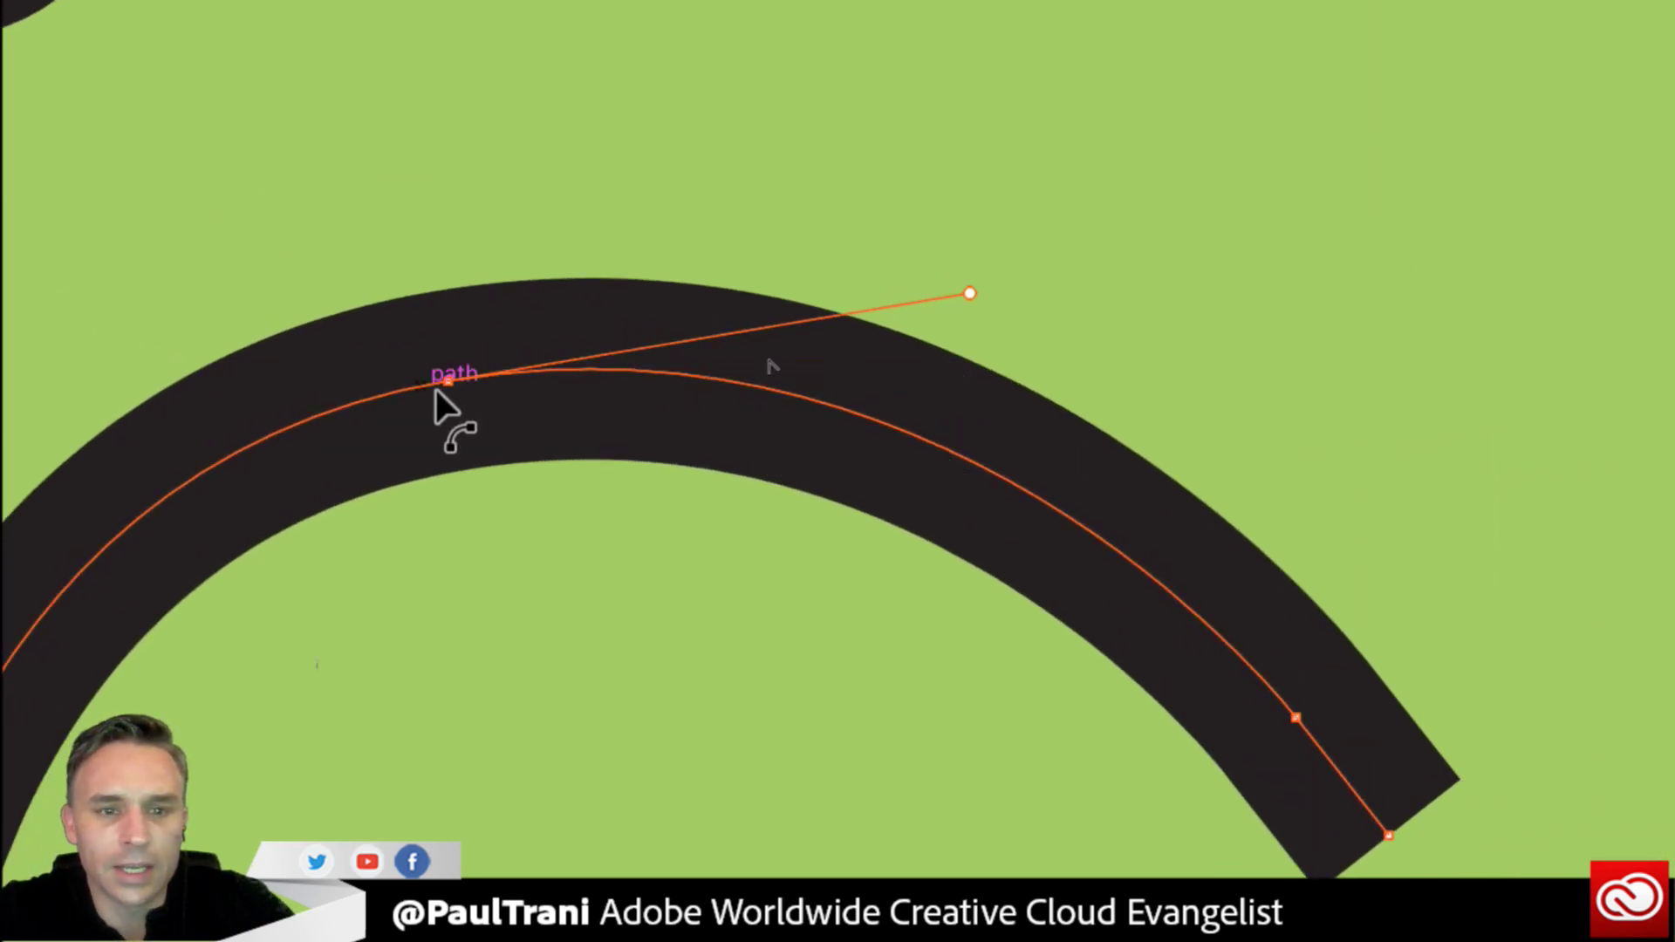
drag(987, 473, 959, 417)
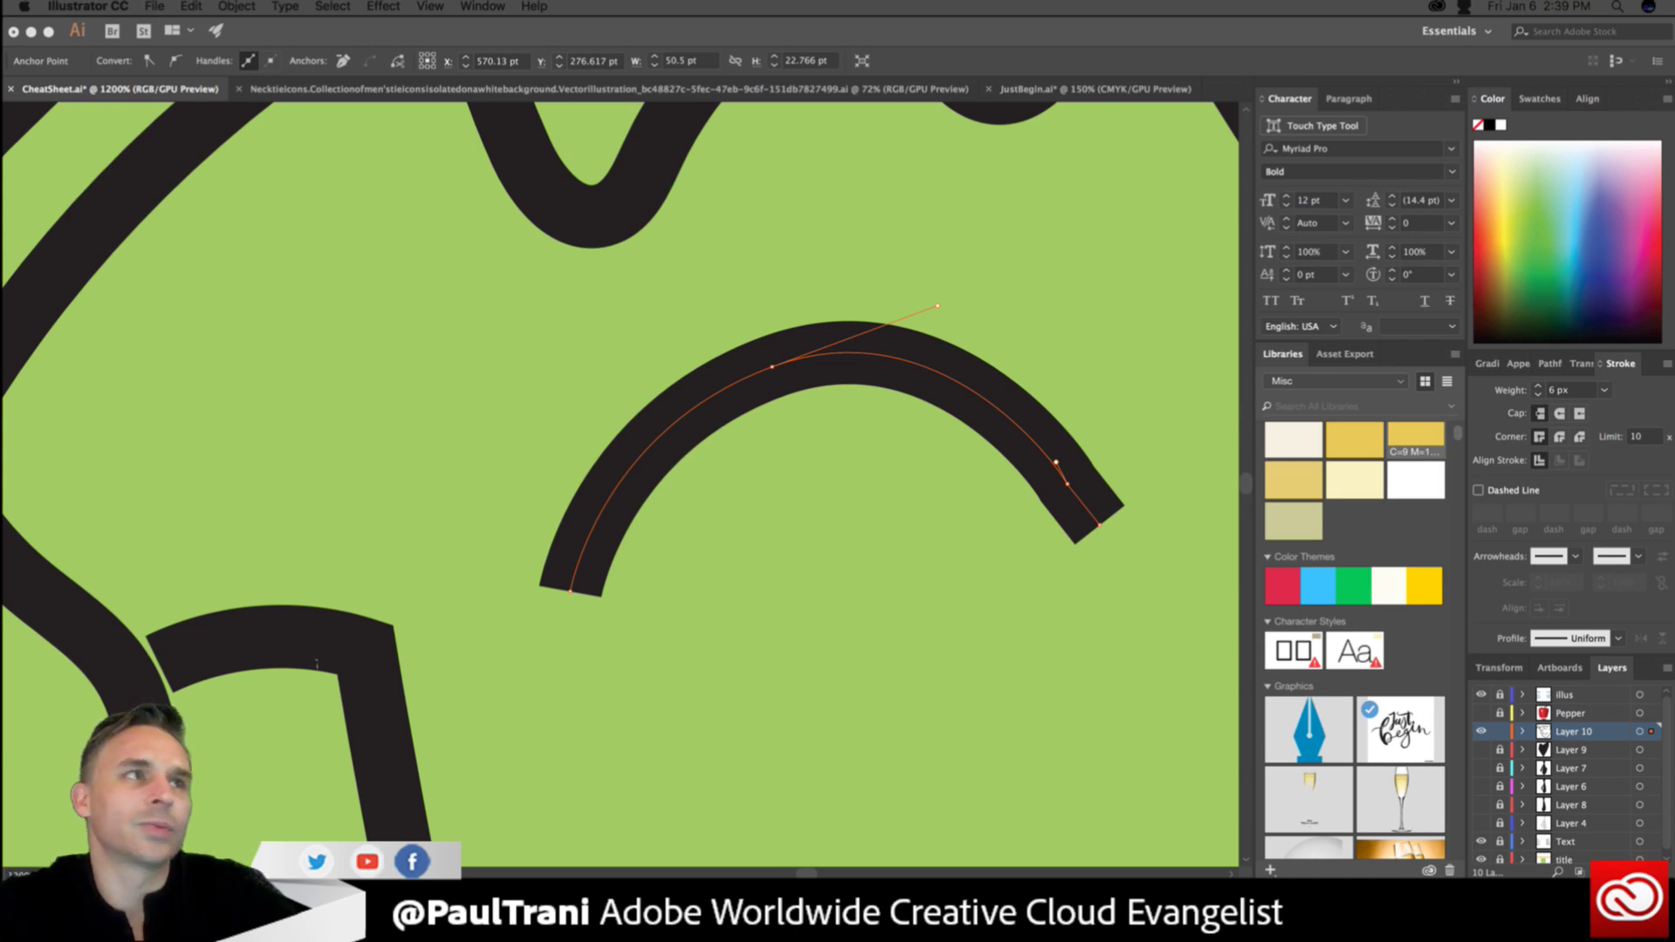
Switch to Photoshop and delete the drawn line layers Shape 7, Shape 6 and Shape 5 from Pen.psd.
click(776, 440)
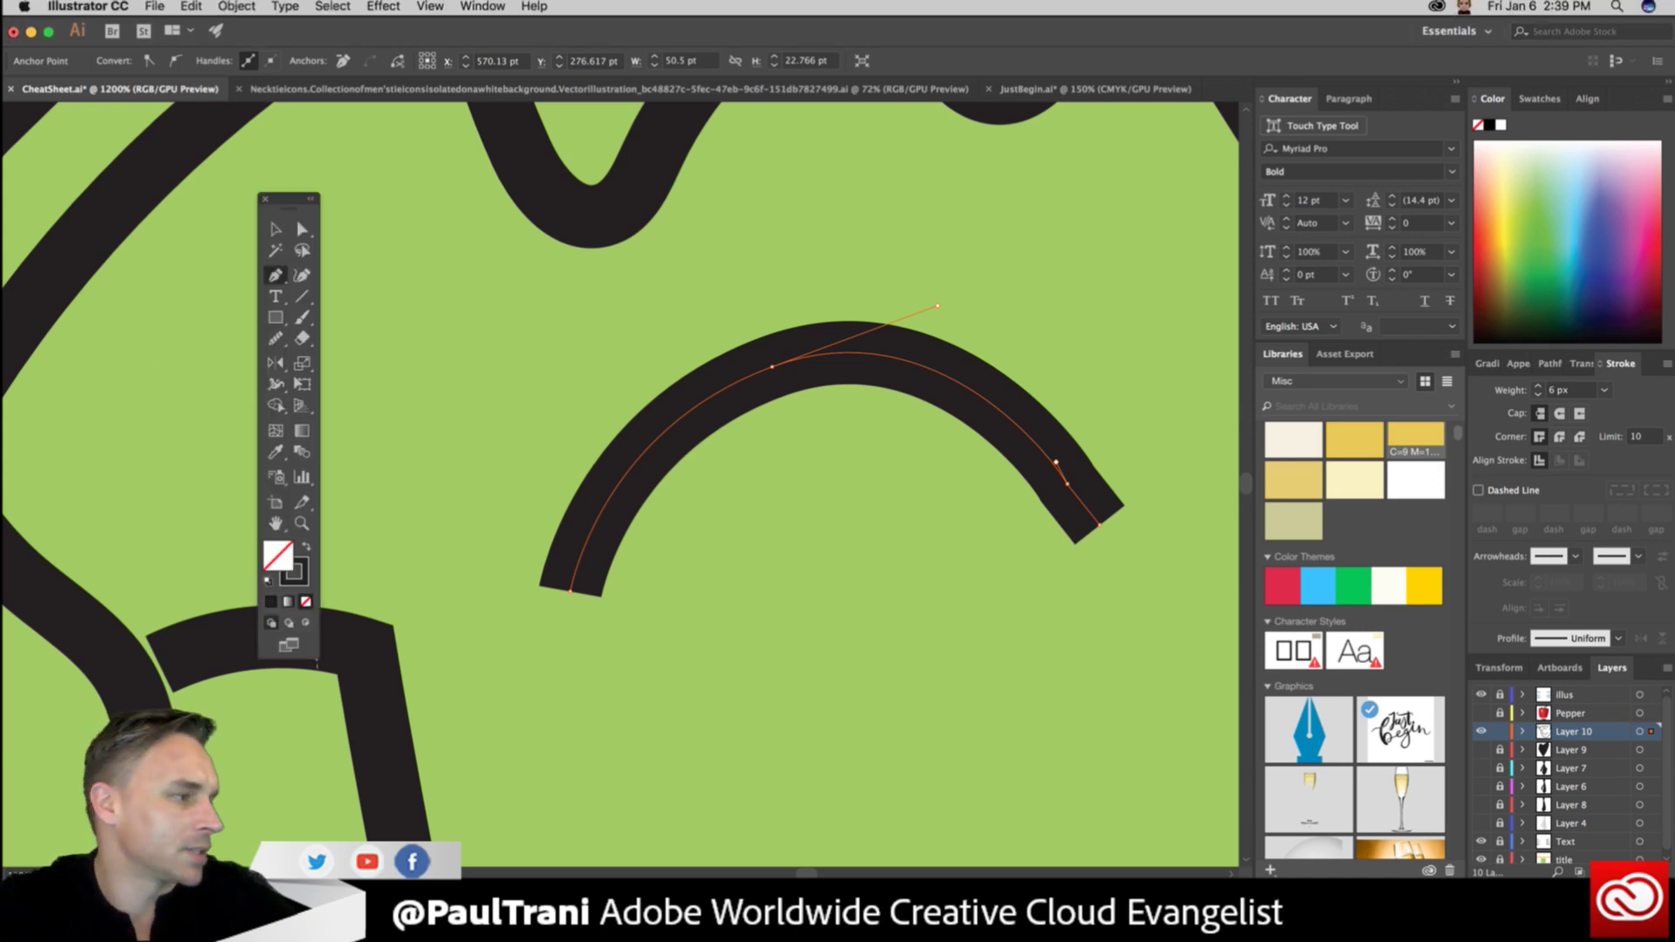
key(super+Tab)
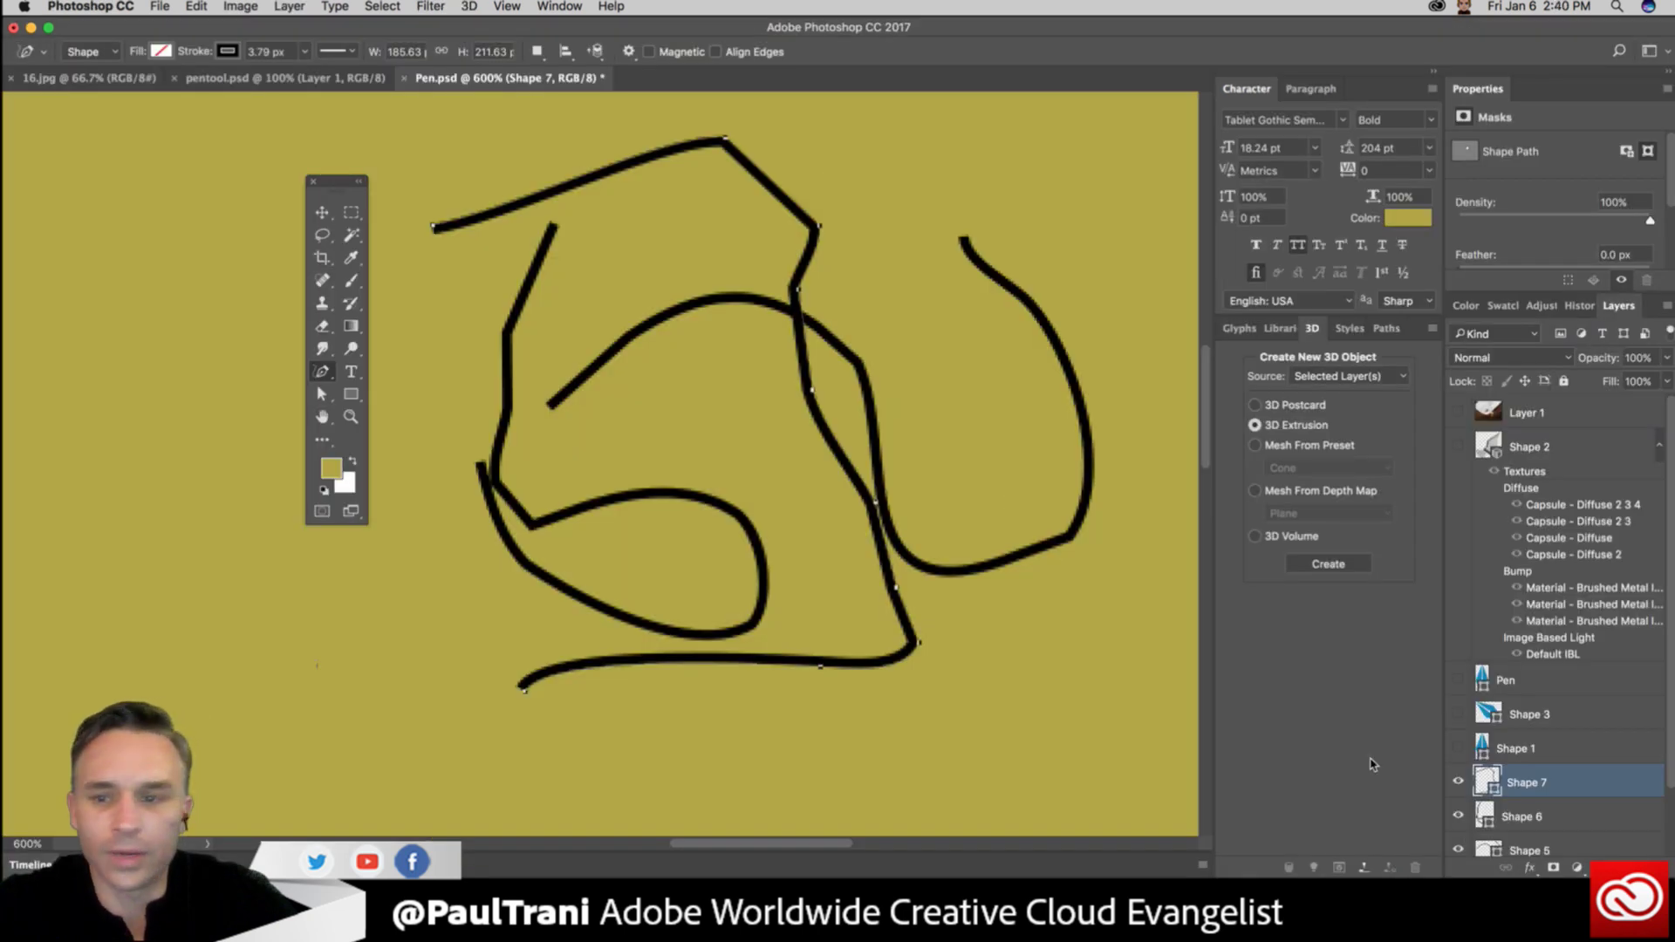
key(BackSpace)
key(BackSpace)
key(BackSpace)
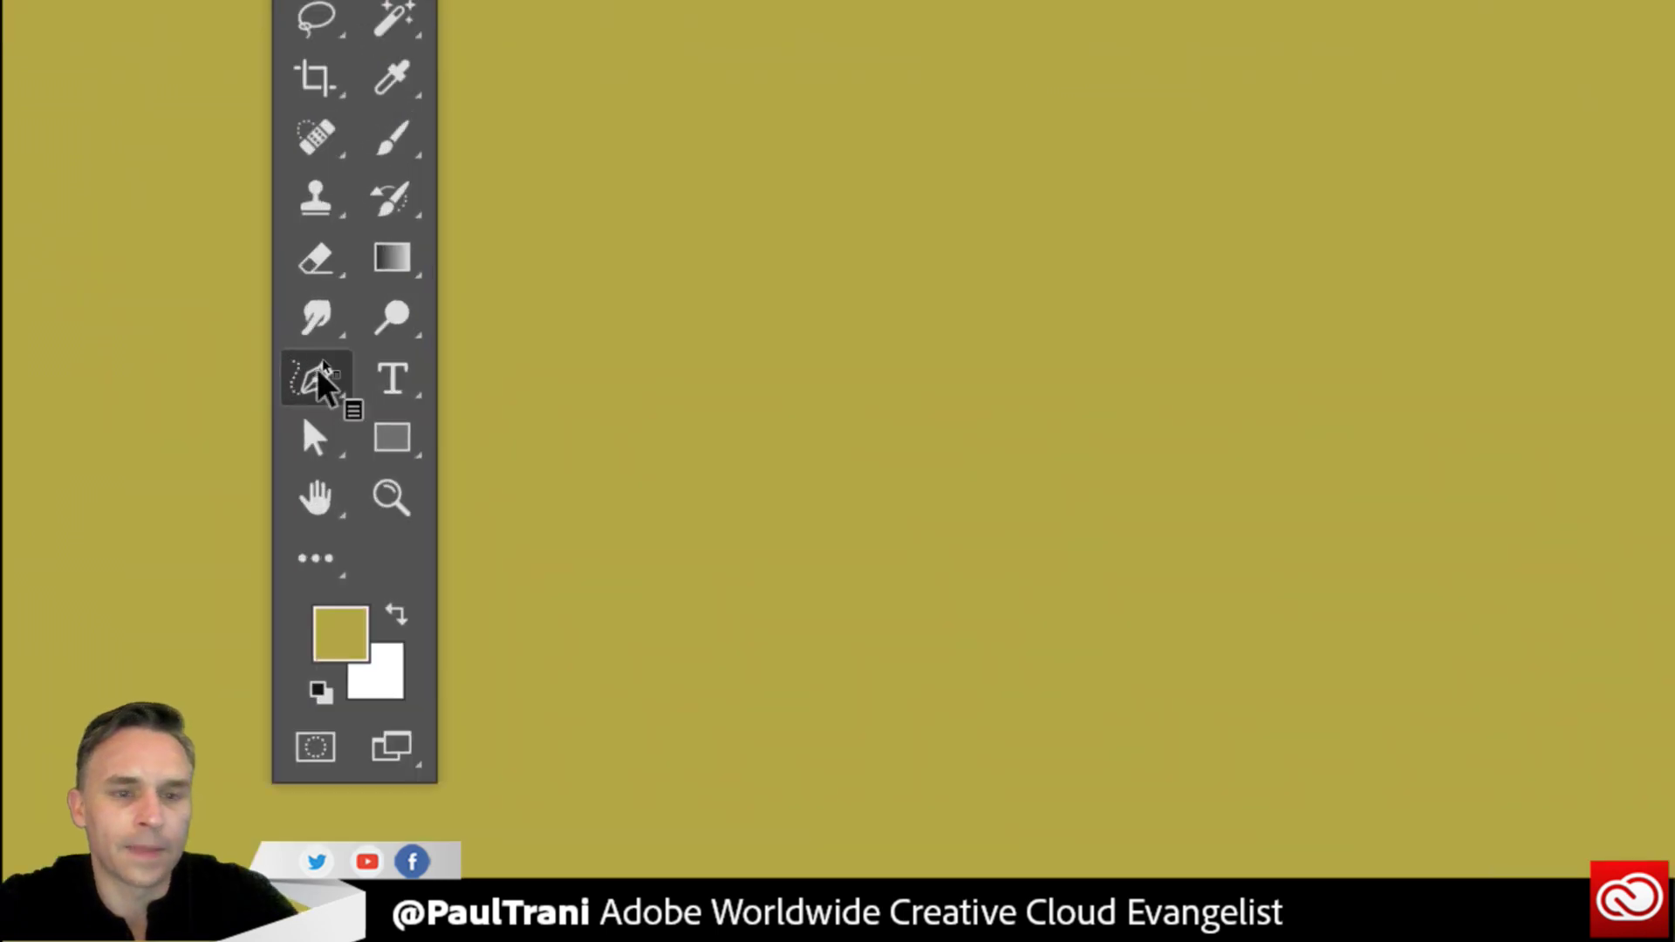
Examine the pen tool group, the path selection tools, the path arrangement options and the Pen tool's additional options.
drag(314, 380, 598, 574)
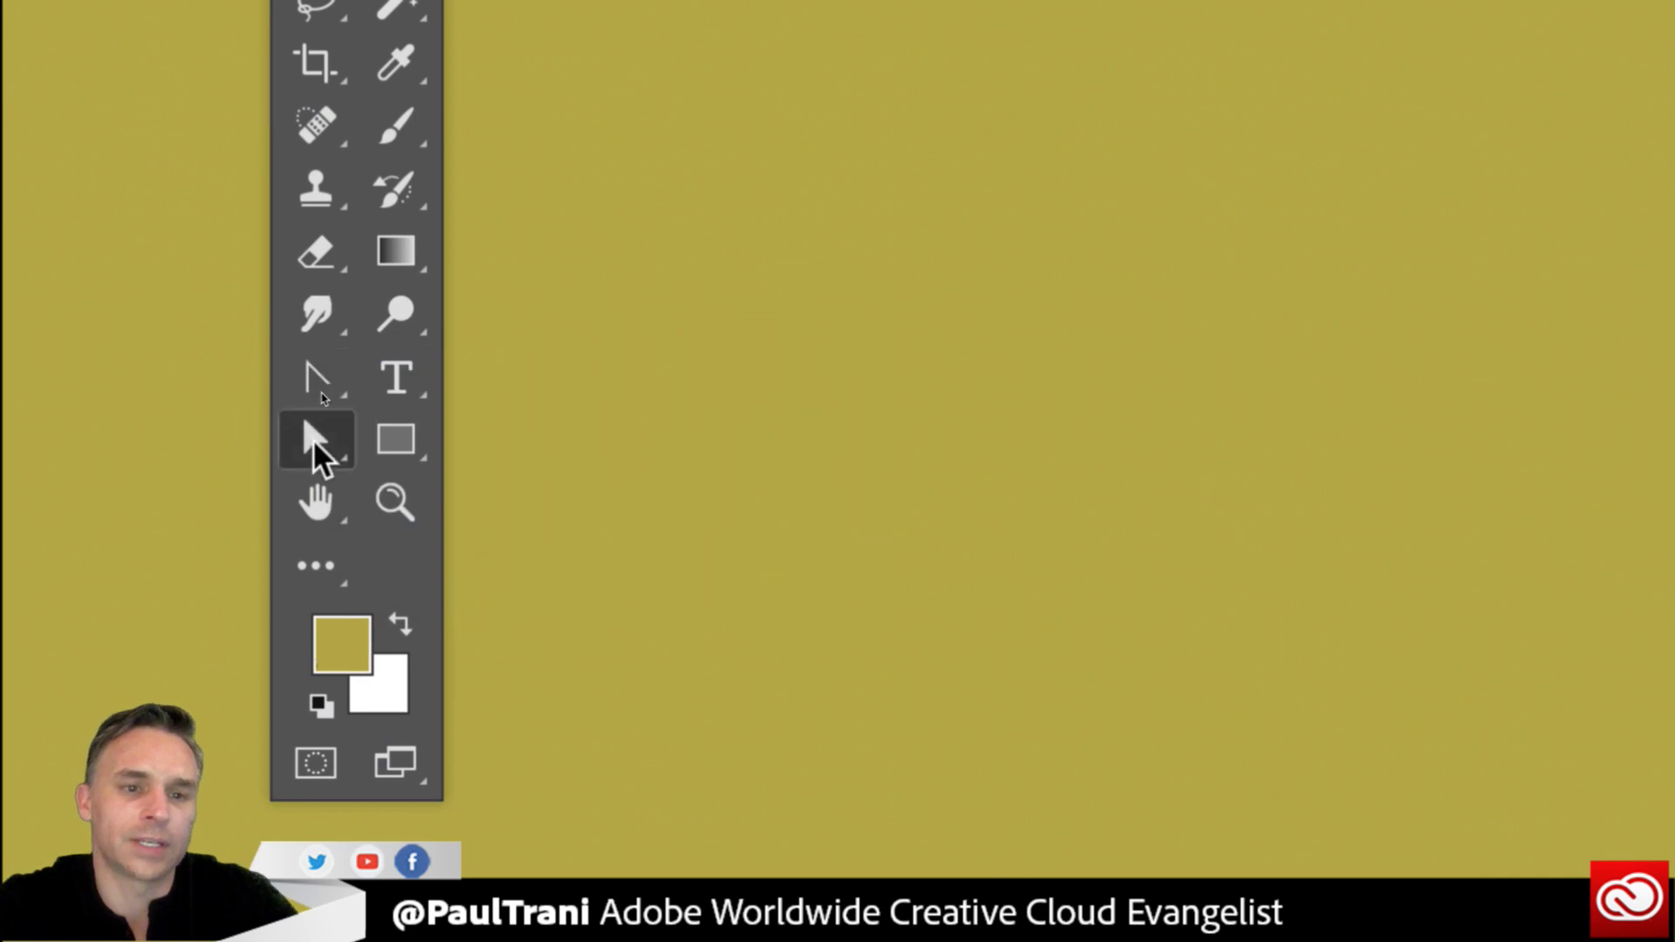
drag(316, 441, 308, 363)
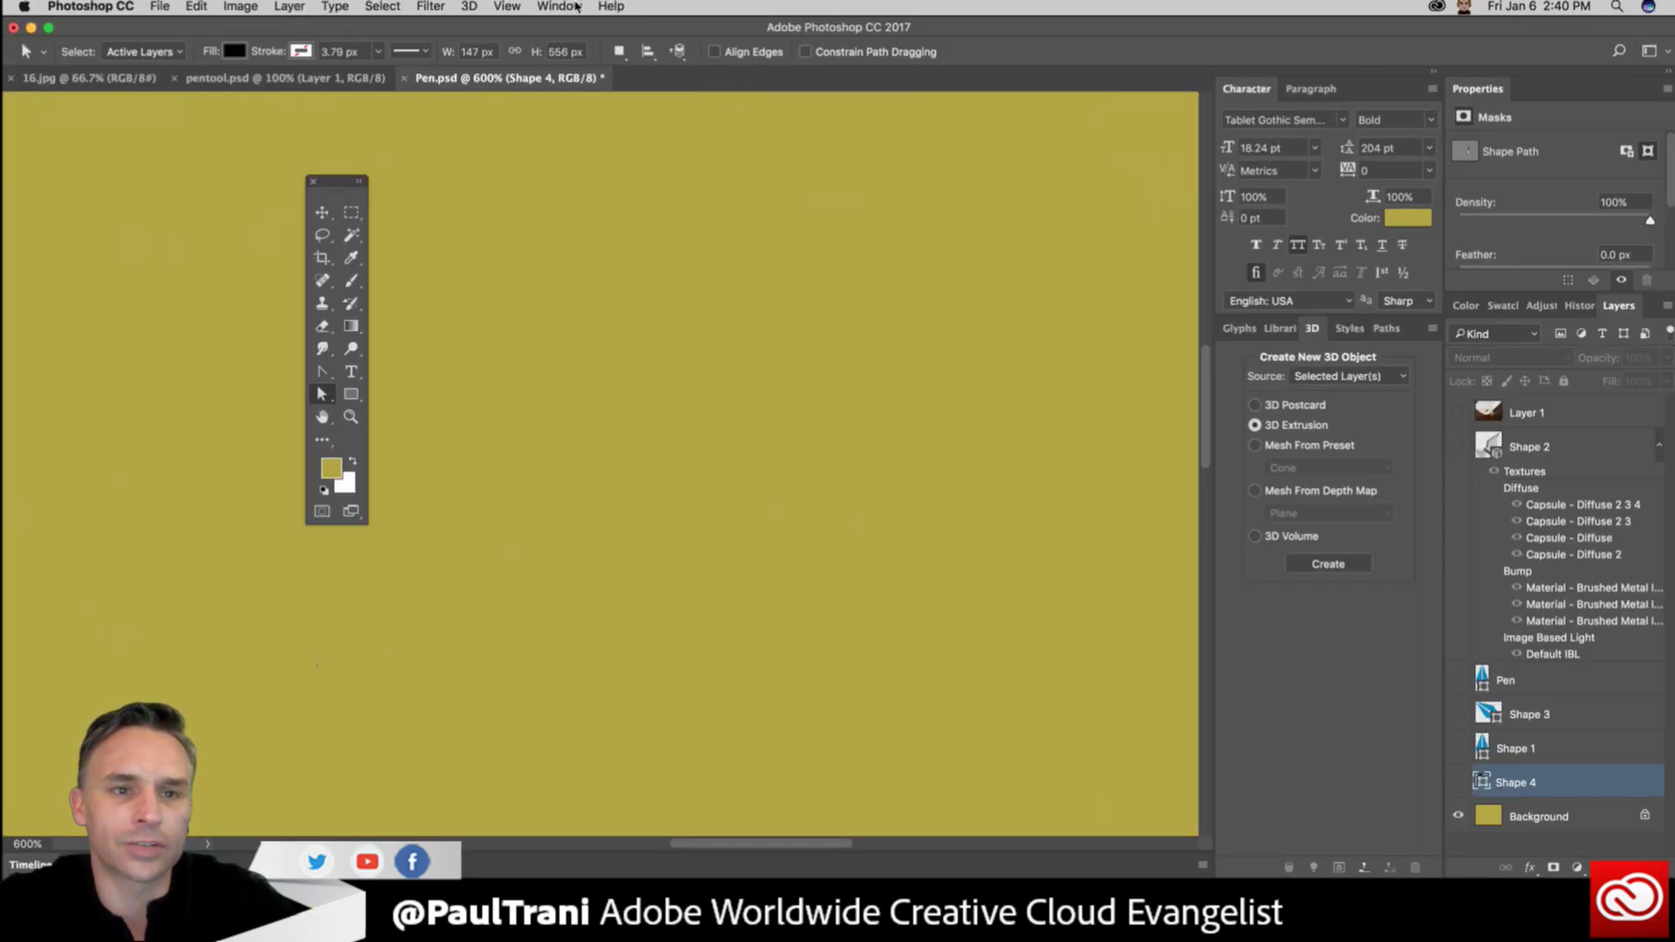
click(677, 52)
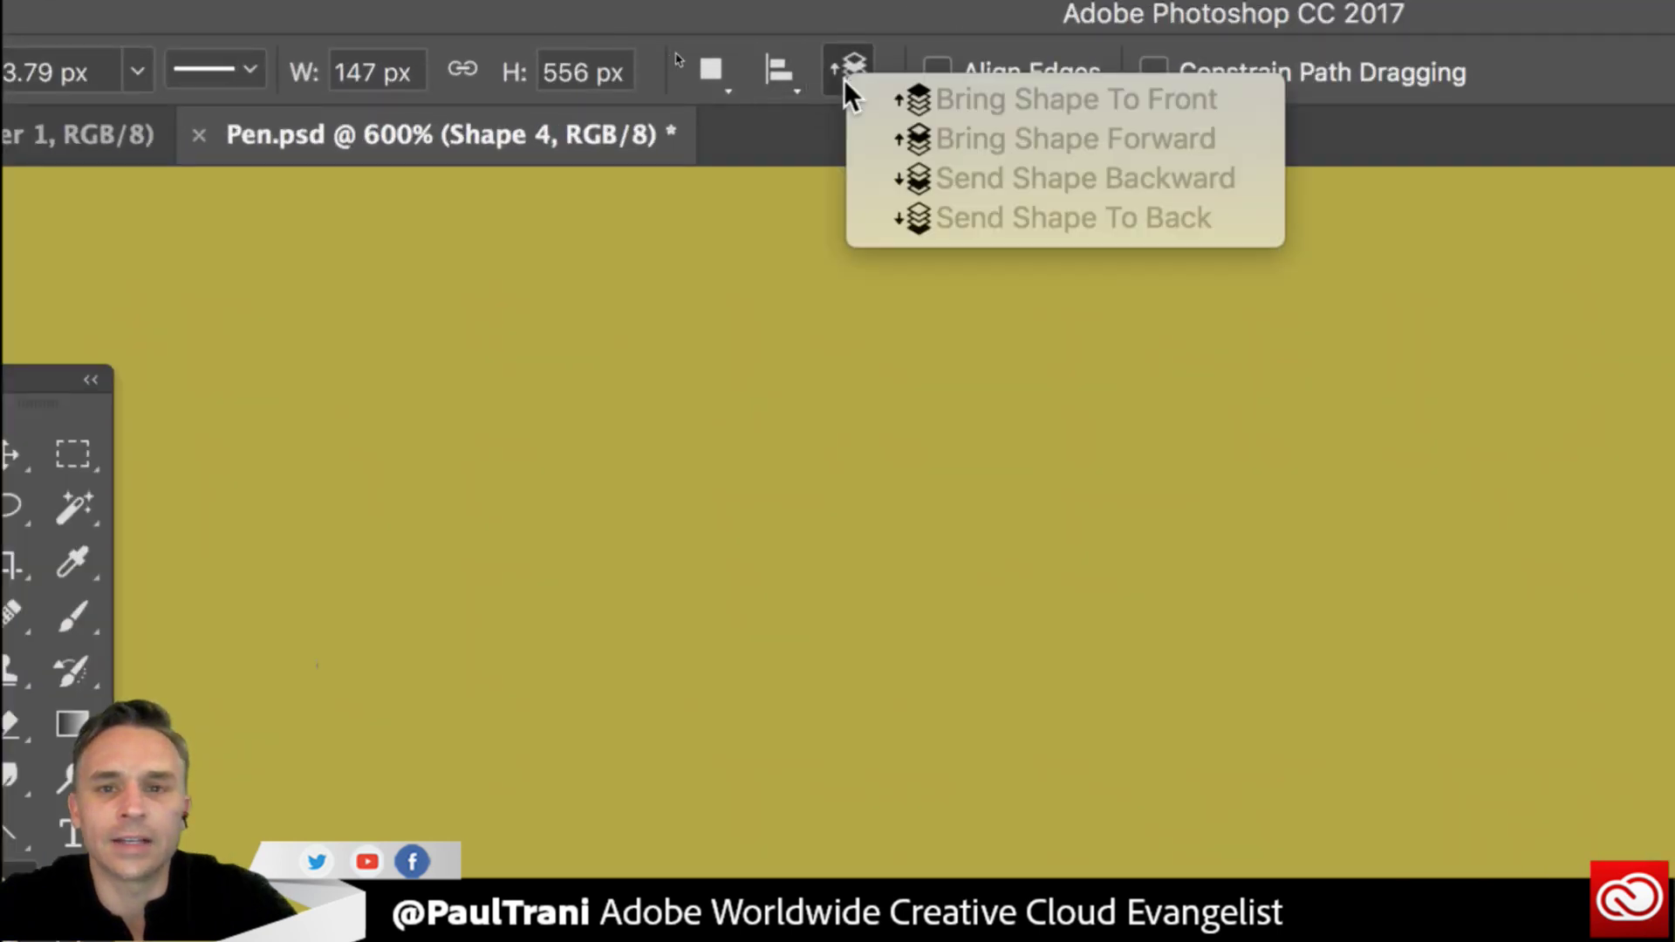
click(834, 77)
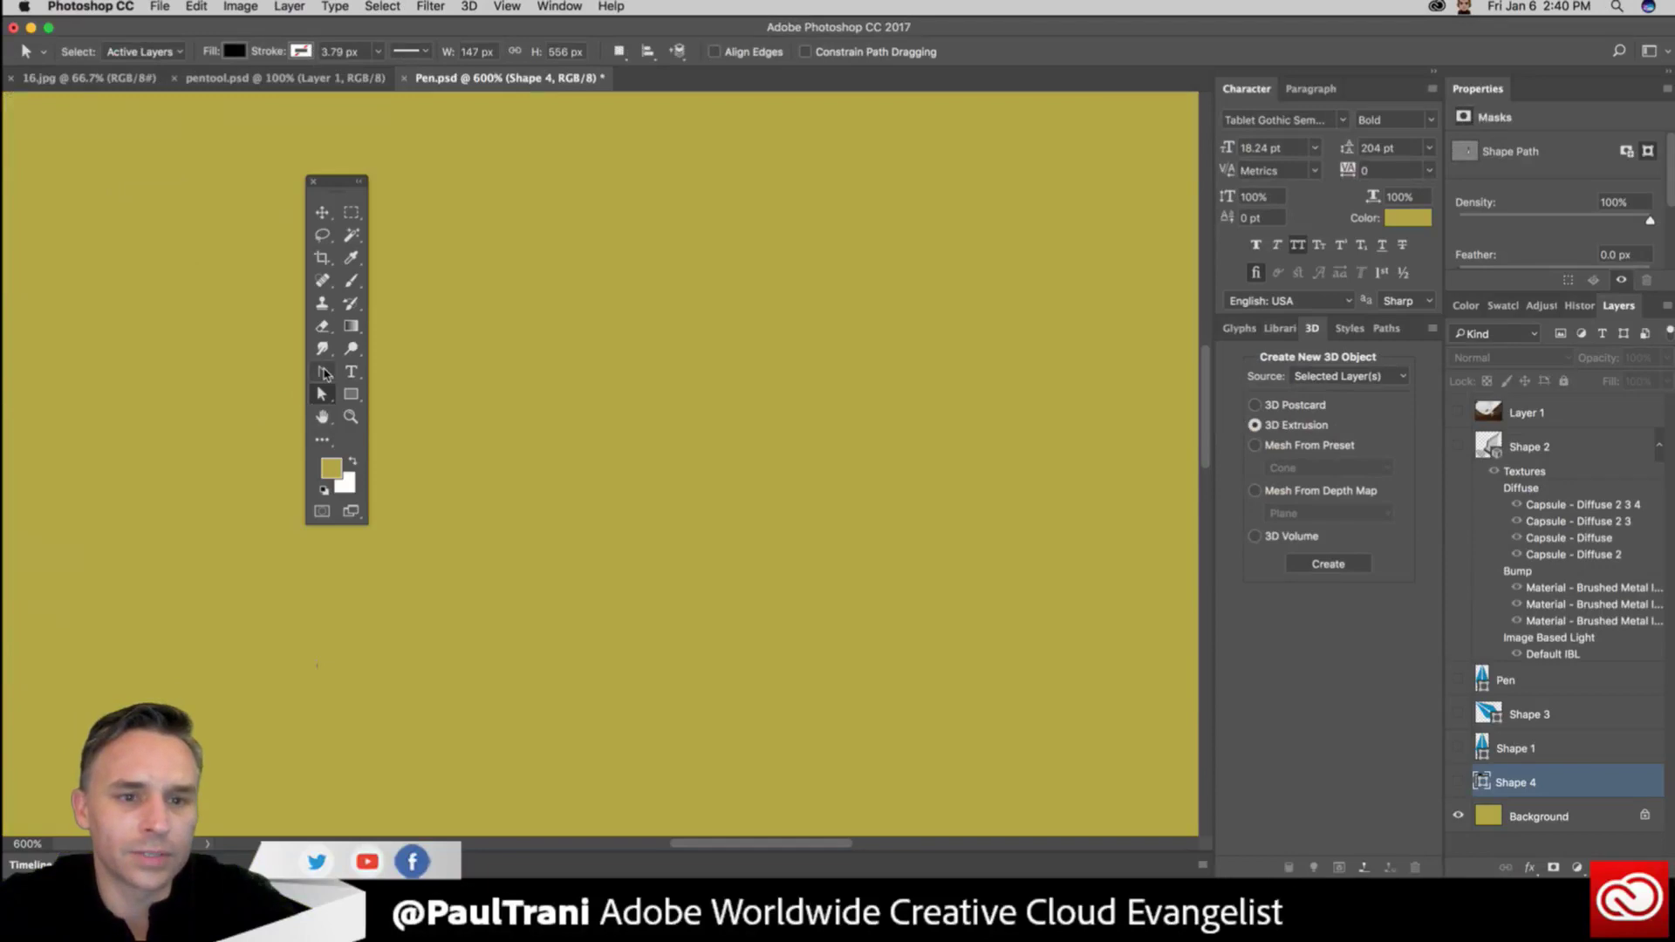
drag(324, 373, 364, 368)
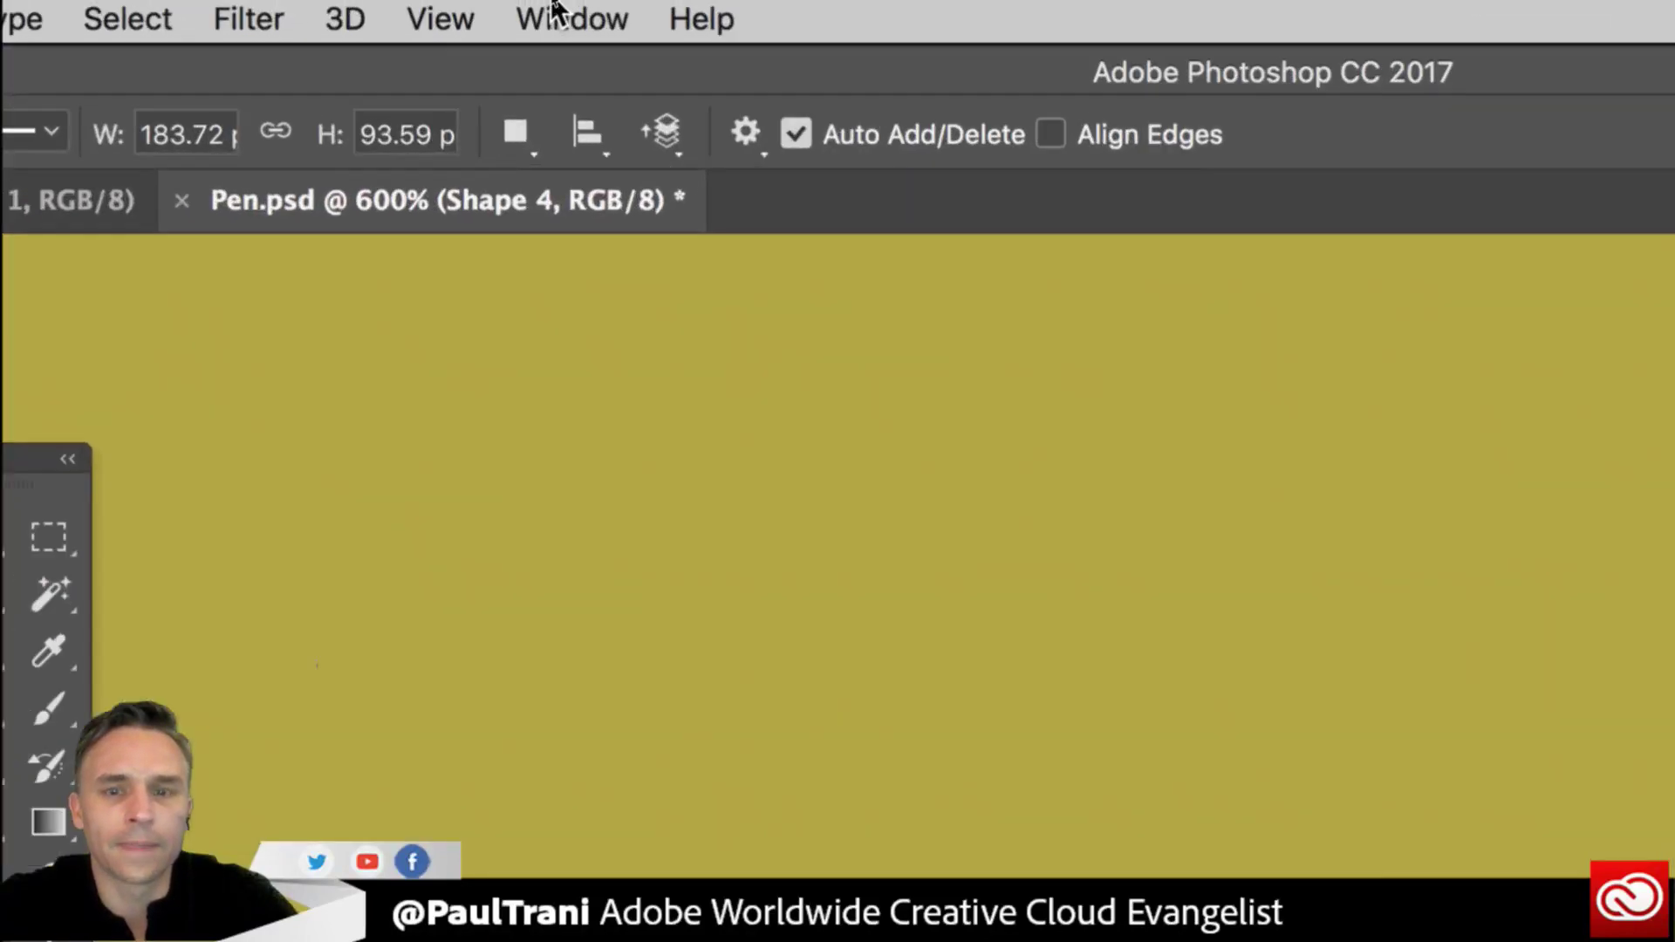
click(746, 135)
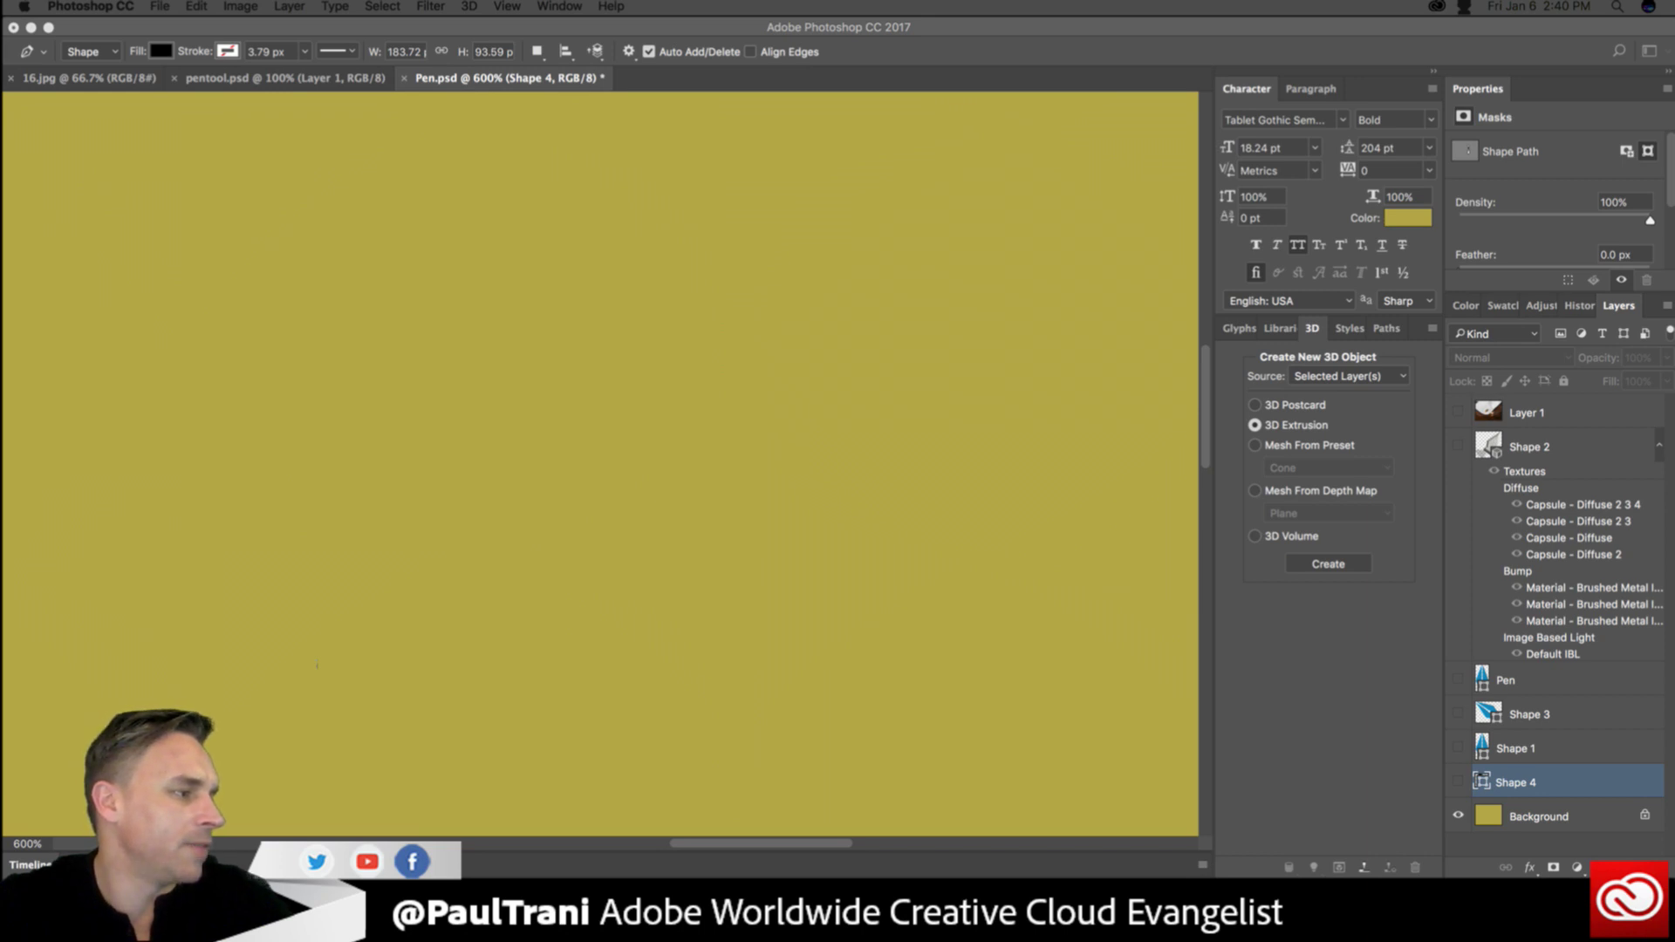
Switch back to Illustrator and paint a short wavy Paintbrush stroke above the arch's left side.
key(super+Tab)
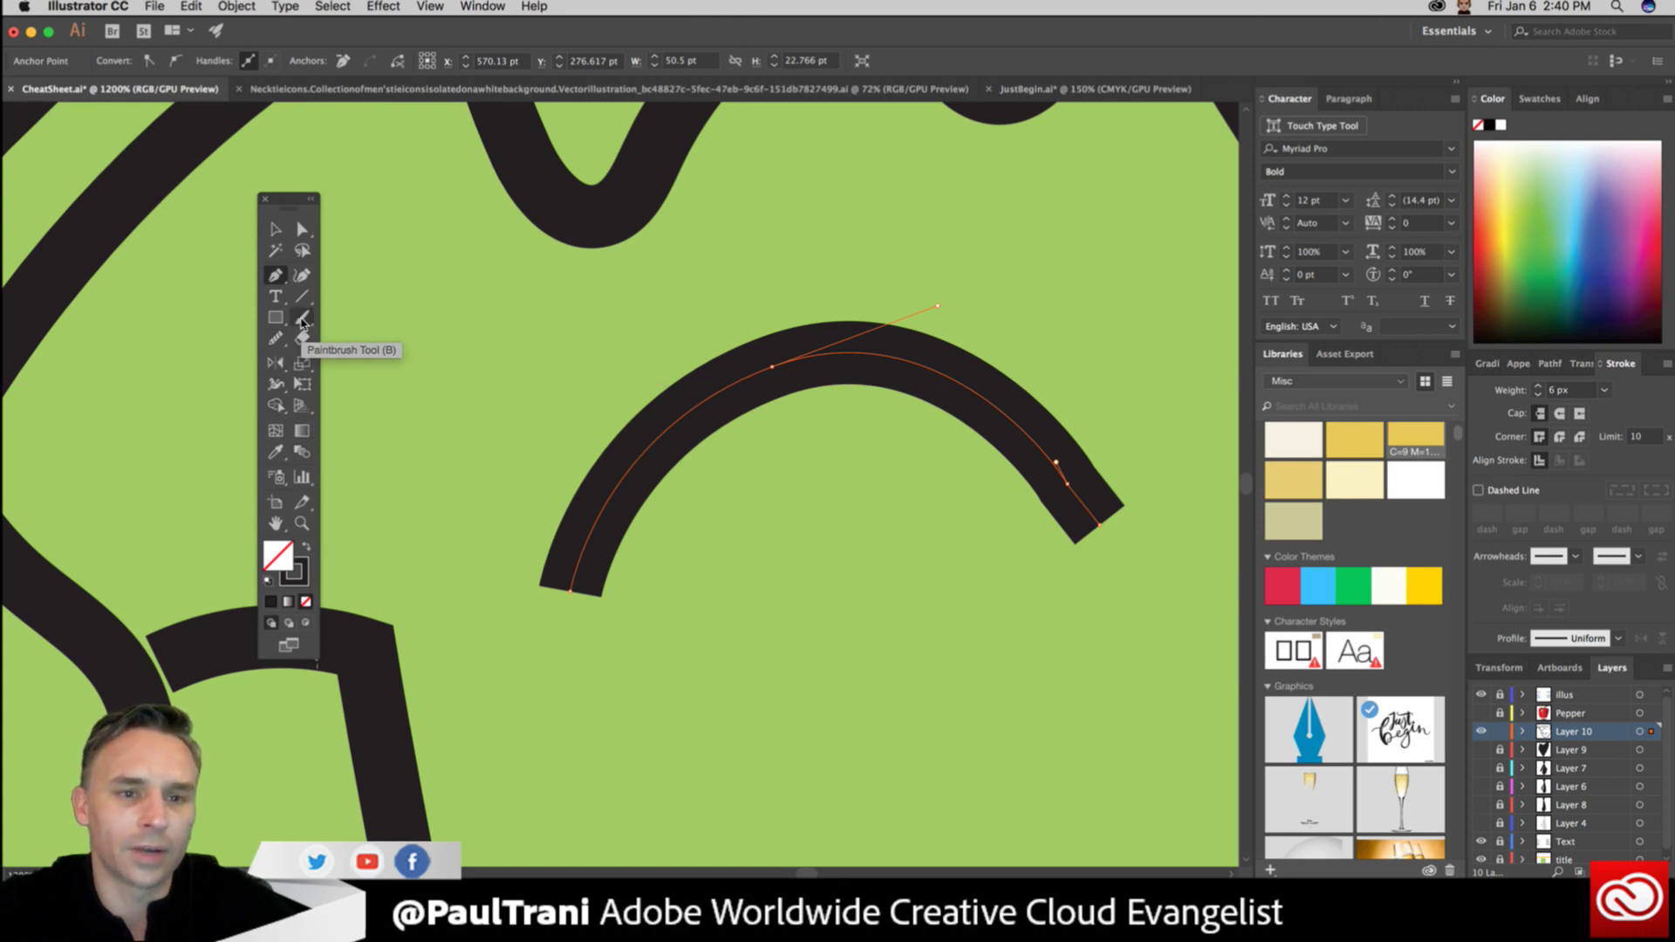
click(301, 323)
mouse_move(393, 358)
mouse_down()
mouse_move(685, 306)
mouse_move(728, 330)
mouse_up()
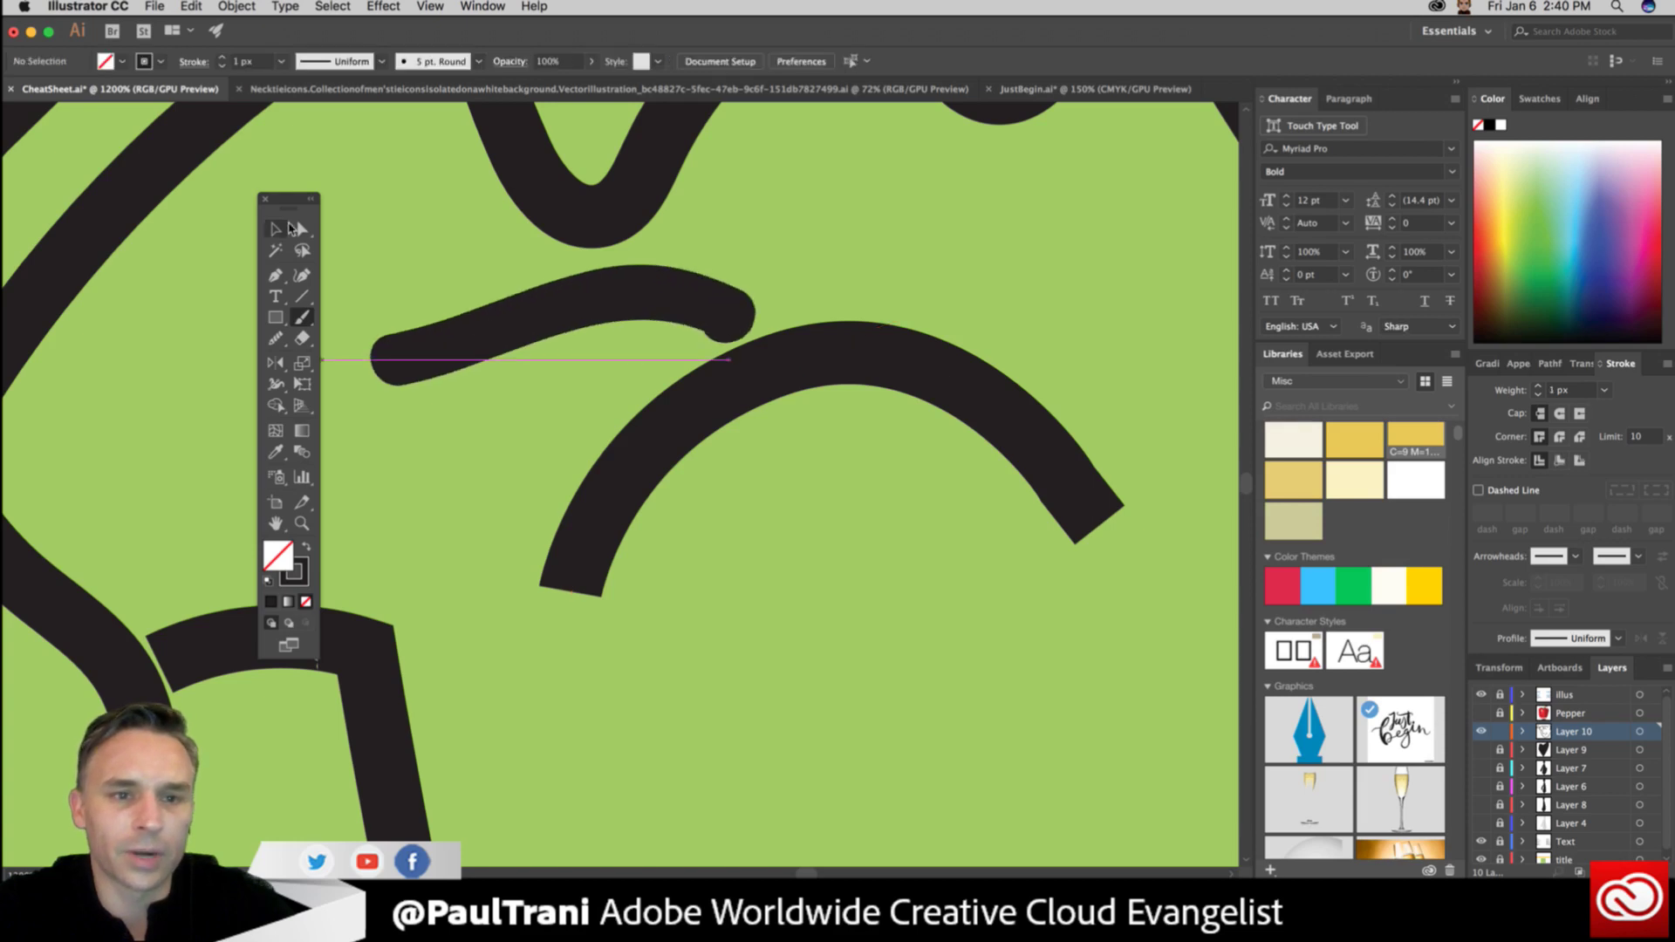
Inspect the brush stroke's anchor points and handles with the Direct Selection tool, leaving nothing selected.
click(297, 228)
click(488, 316)
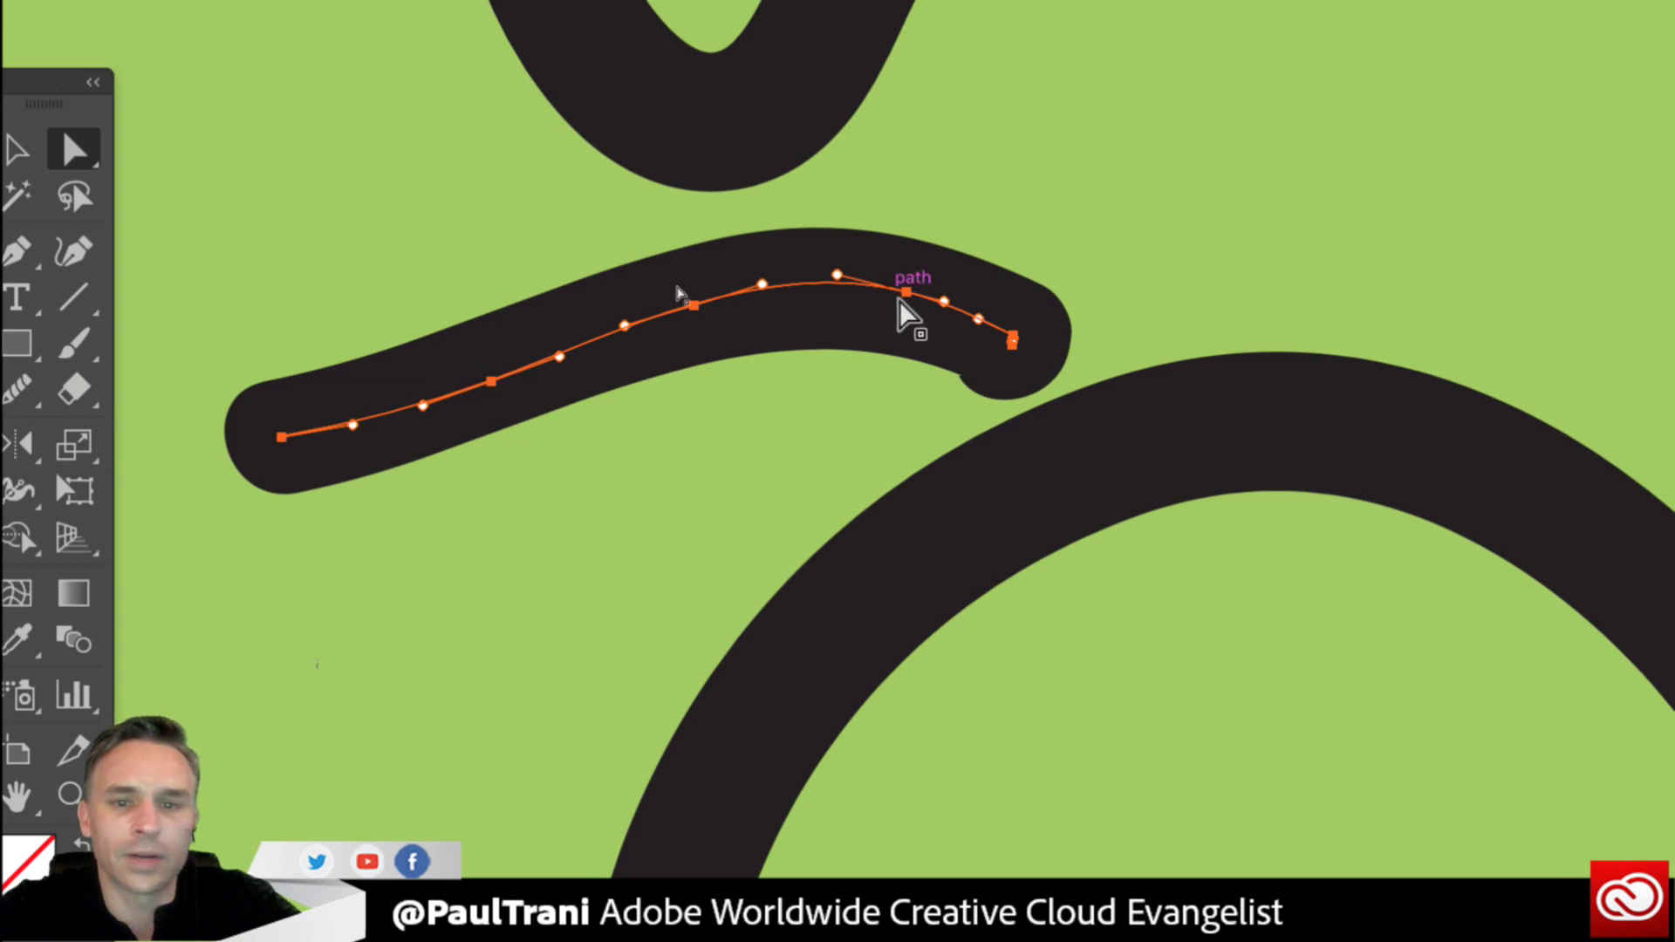
key(ctrl+shift+a)
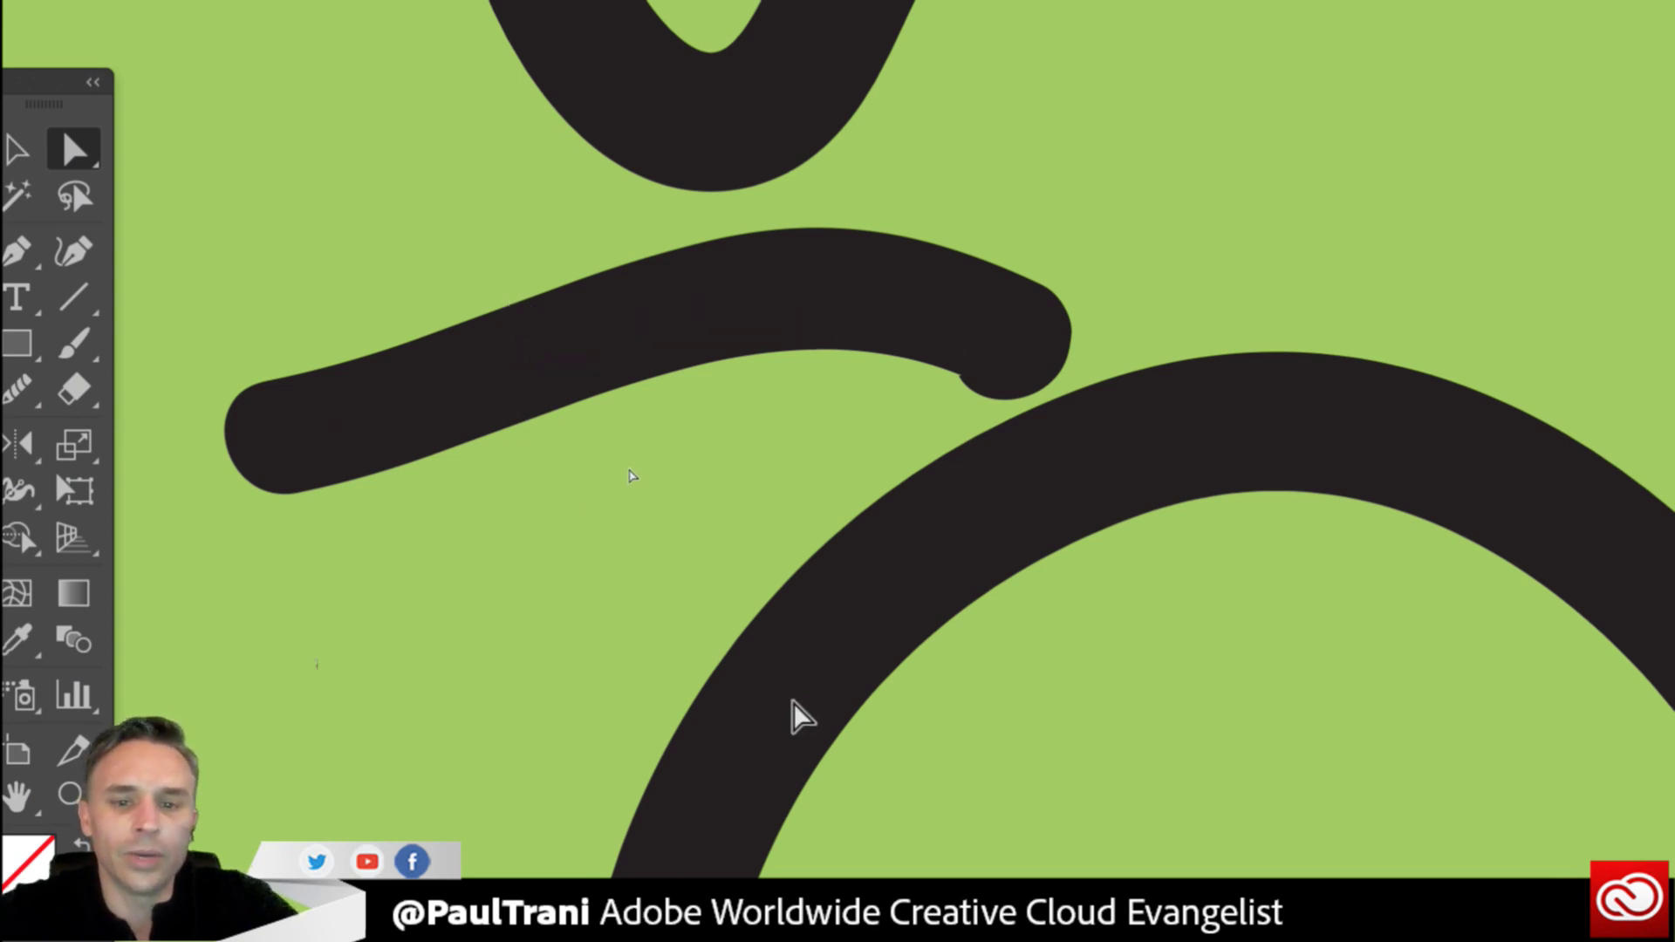
Replace the arch below the brush stroke with a three-point curved Pen path and give it round caps.
click(793, 702)
key(Delete)
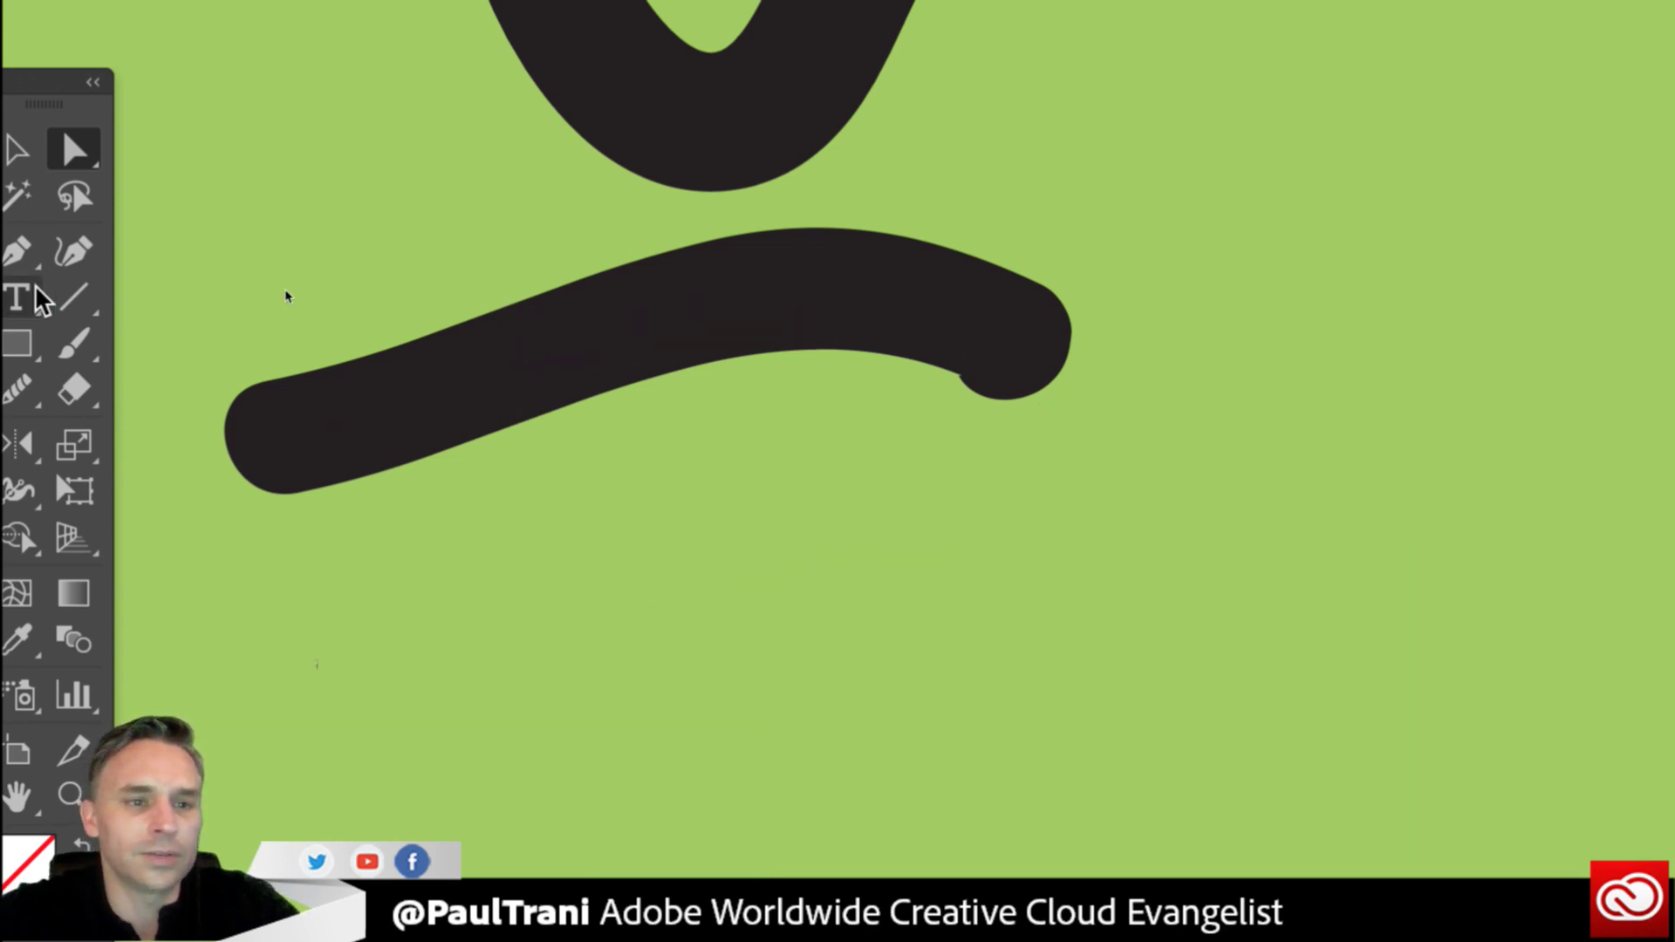
click(18, 252)
click(295, 665)
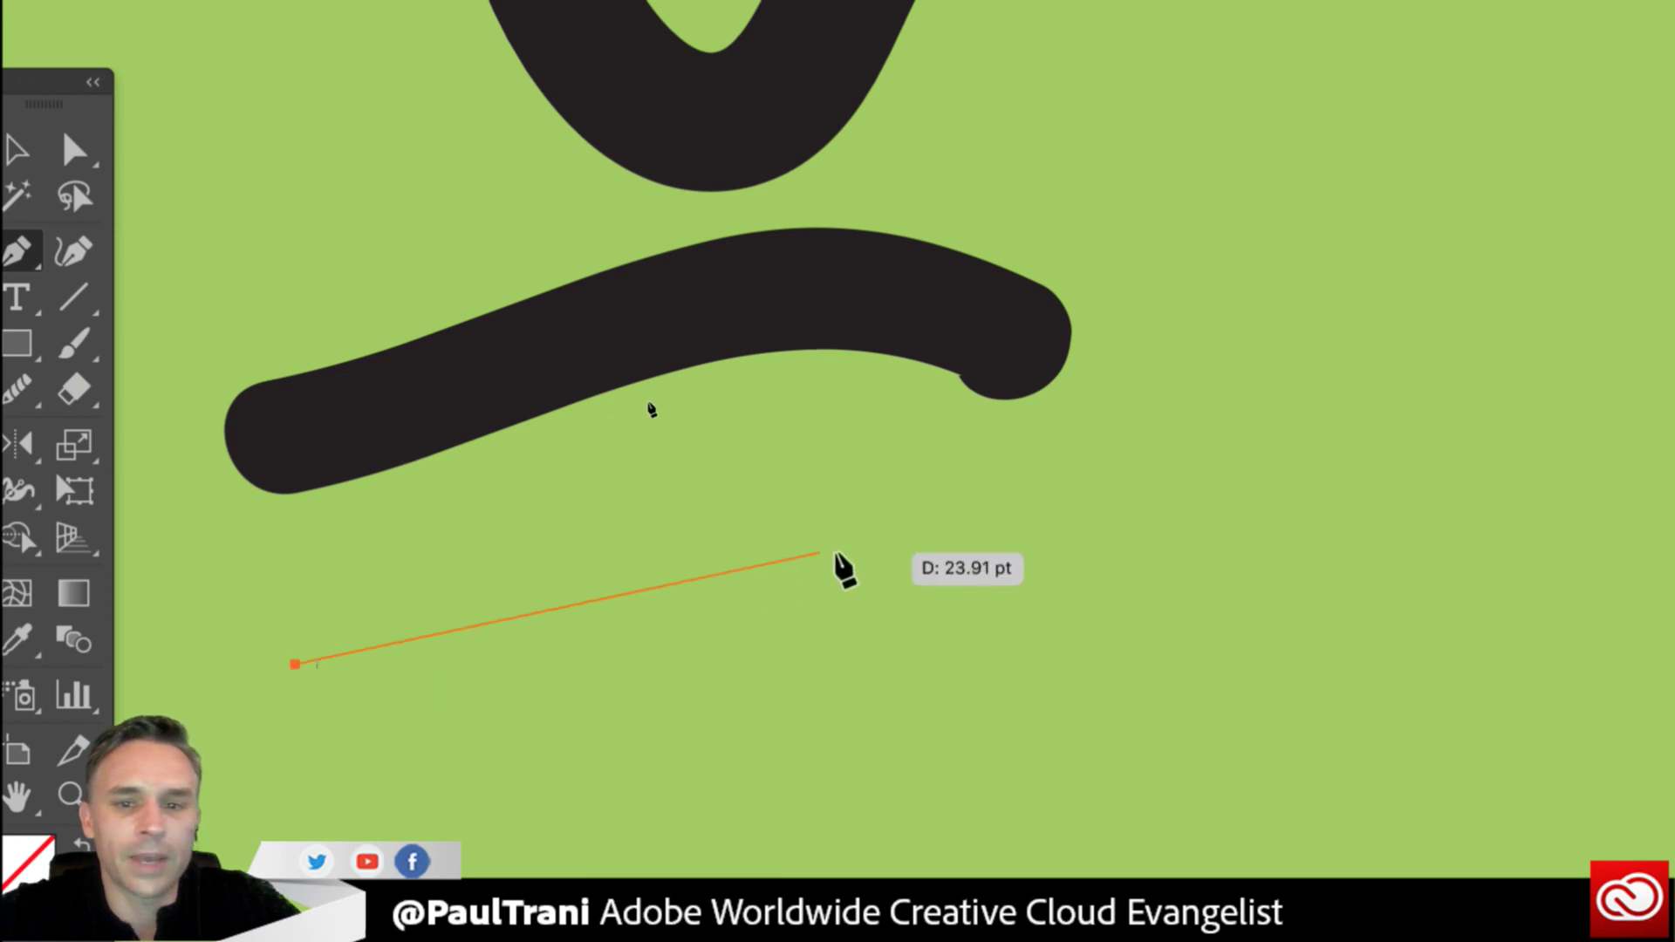
drag(855, 550, 924, 576)
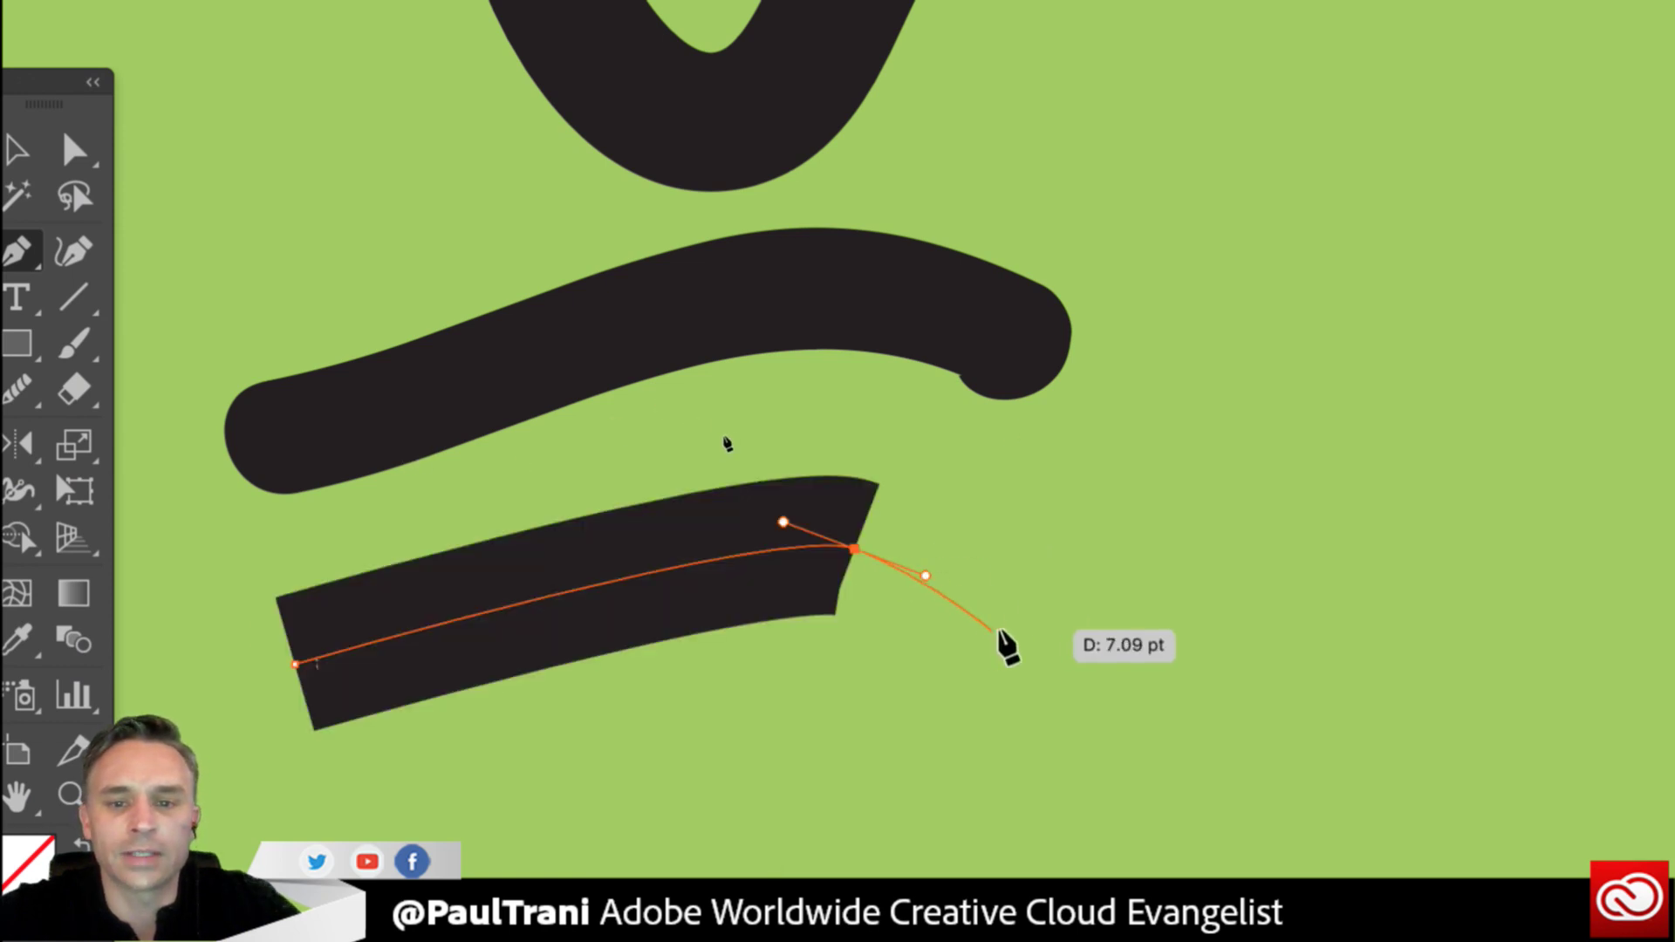
click(1004, 642)
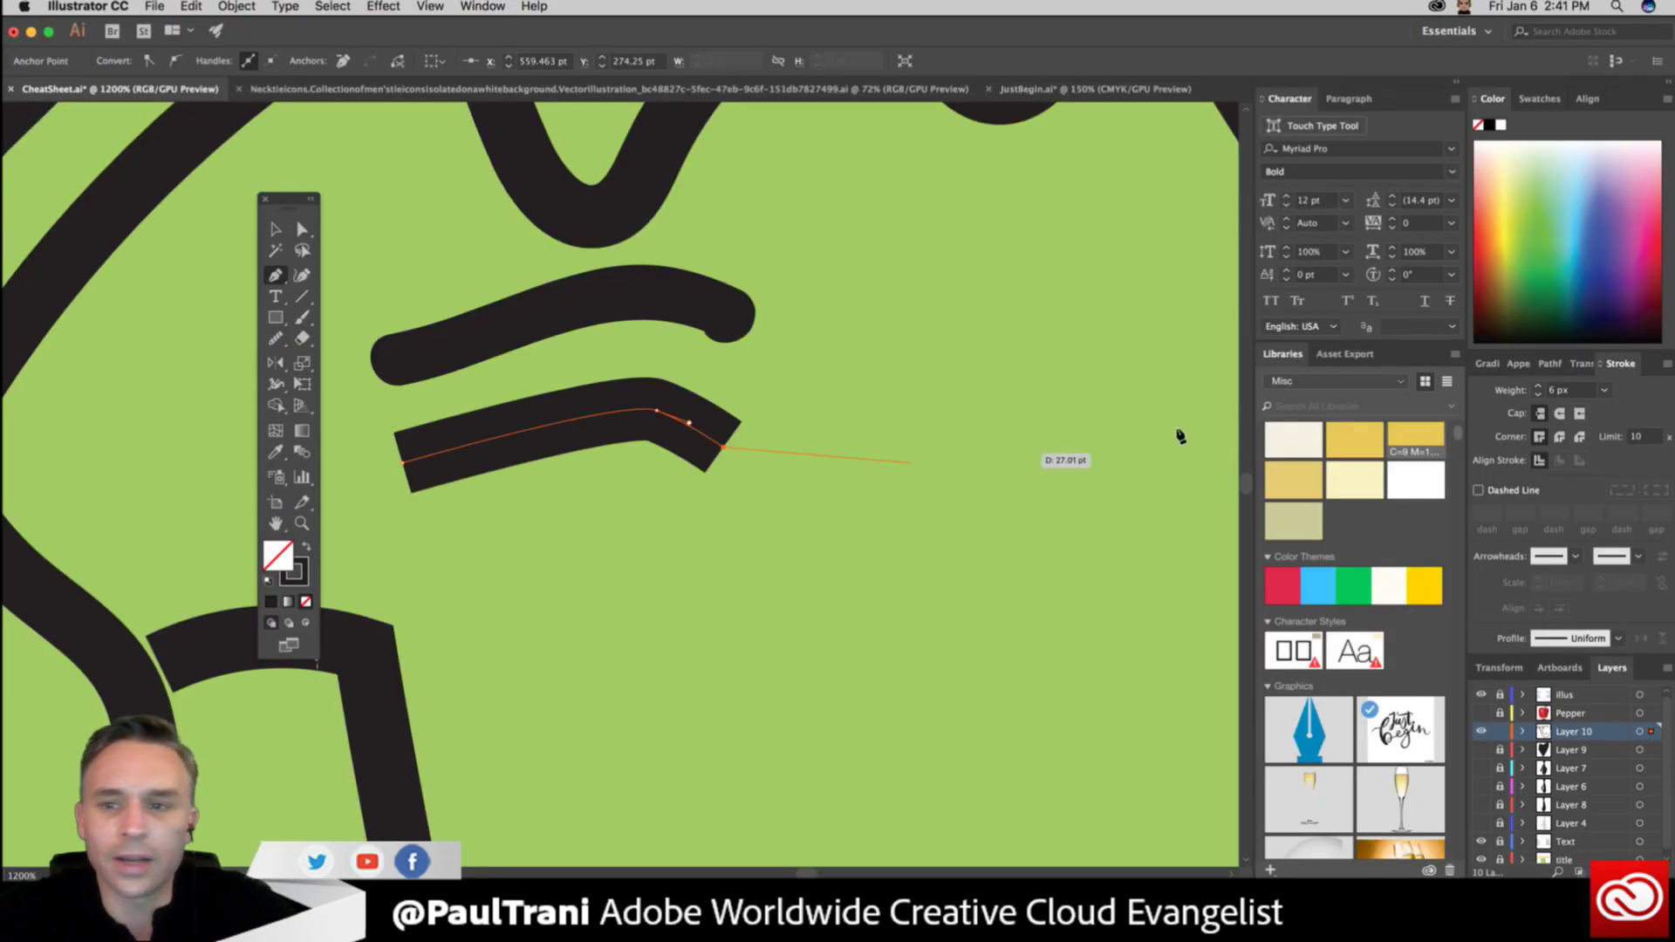
click(1560, 414)
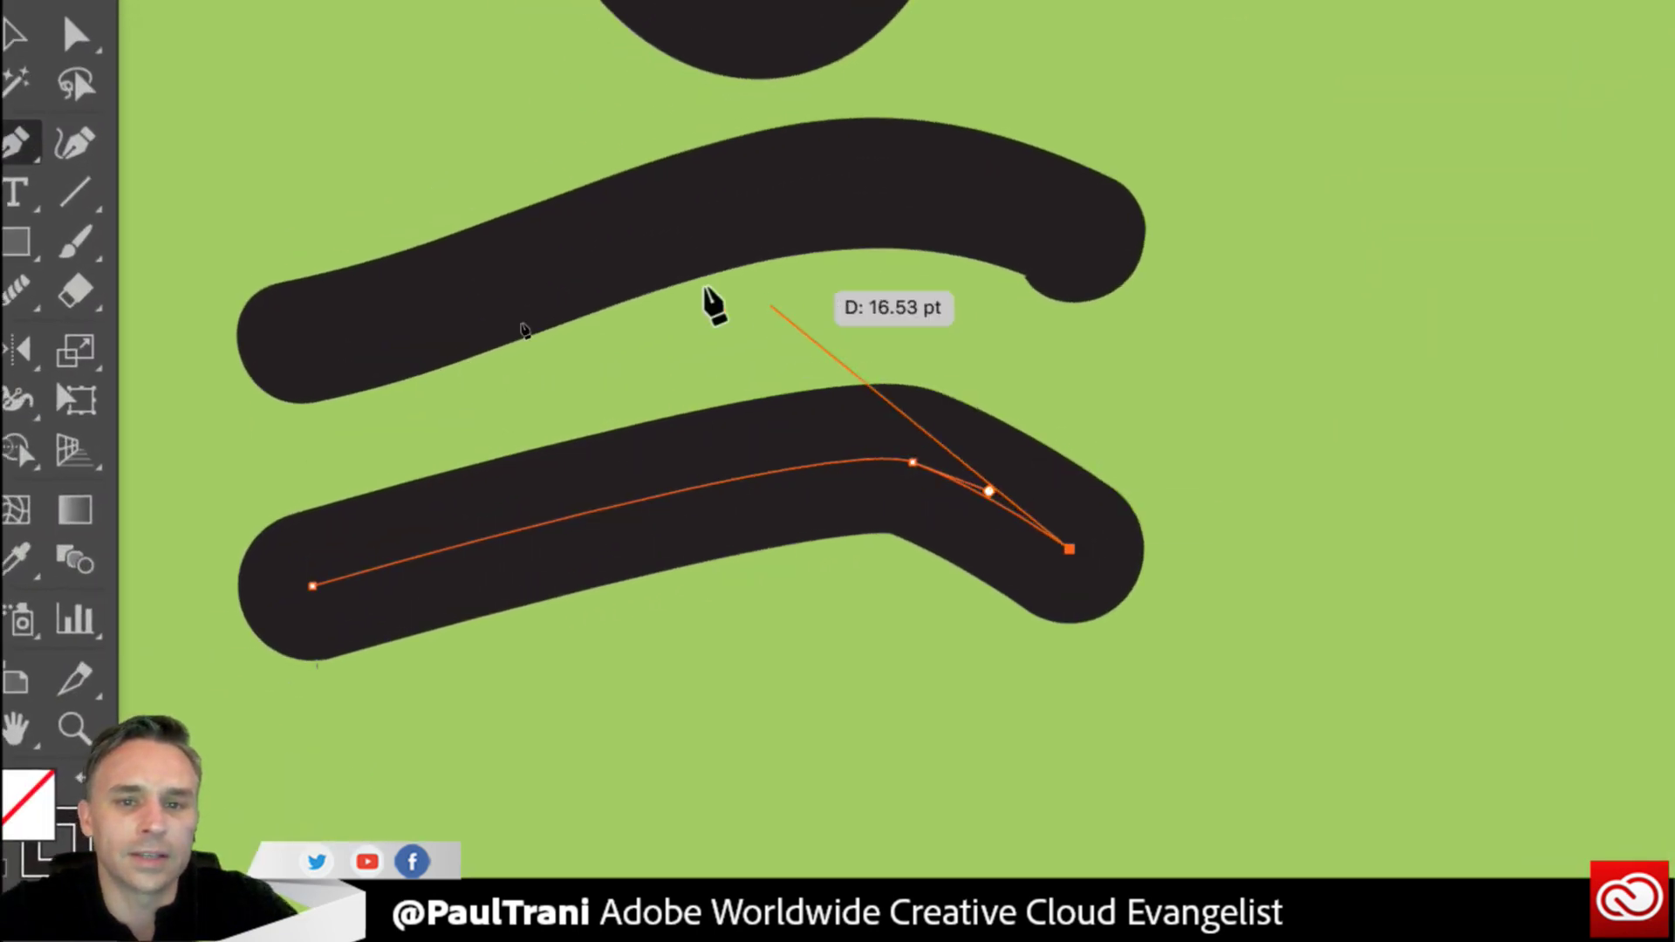
Select the brush stroke and Pen path together to compare their anchor points, then inspect the handles at the Pen path's bend.
click(15, 35)
click(469, 298)
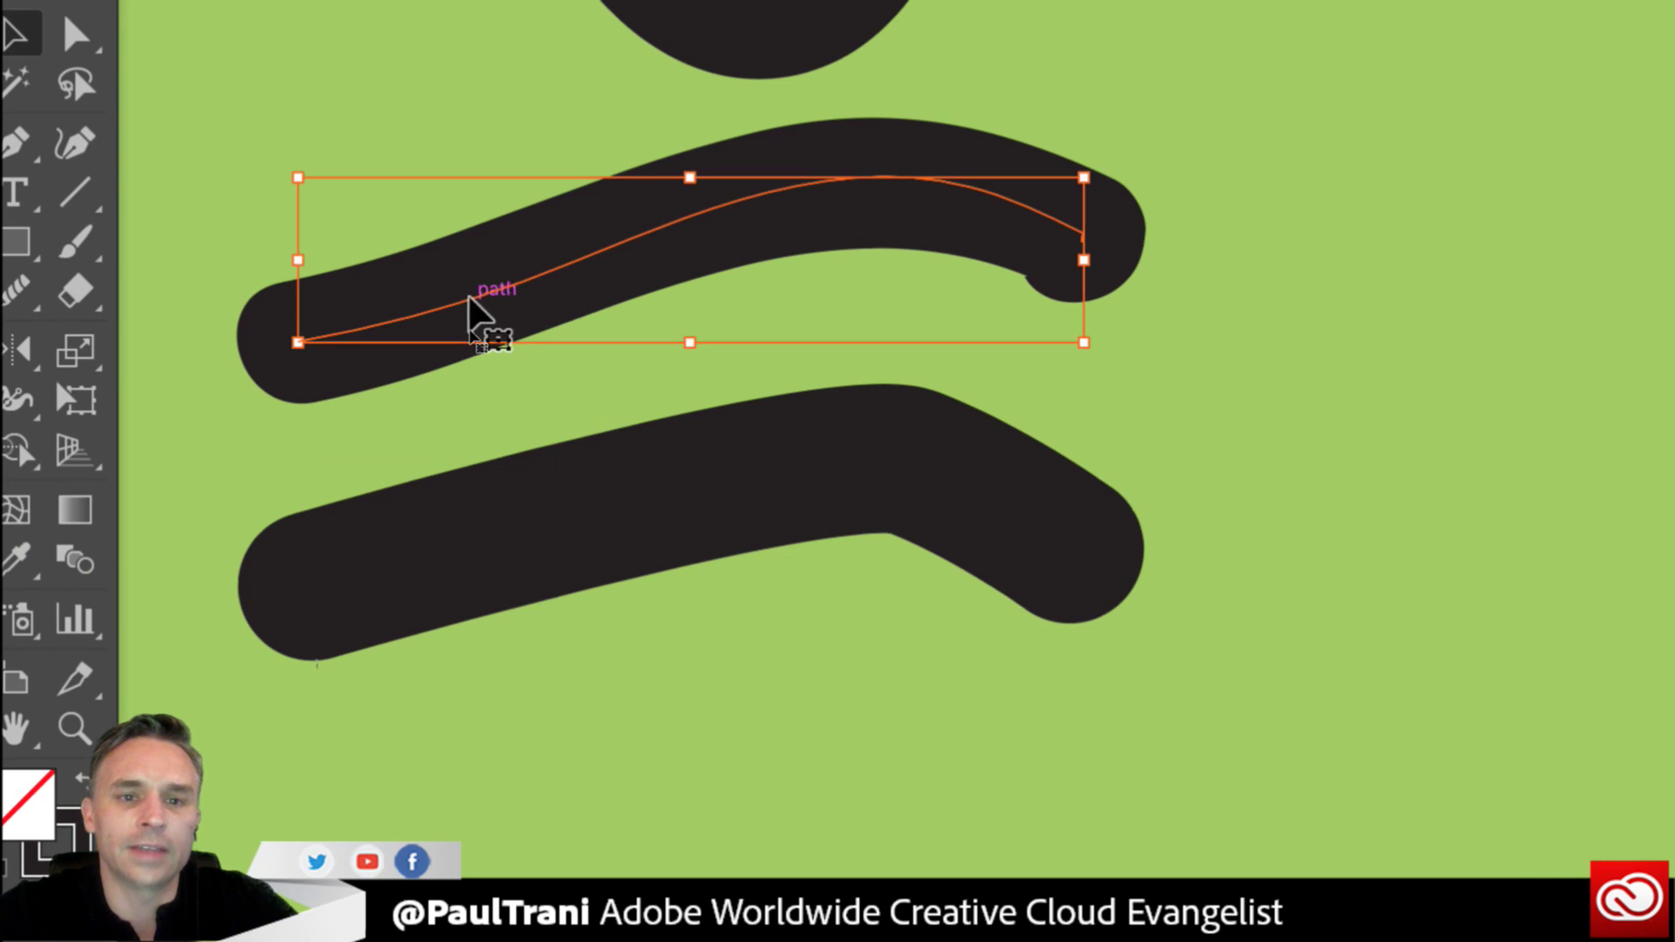
shift+click(479, 550)
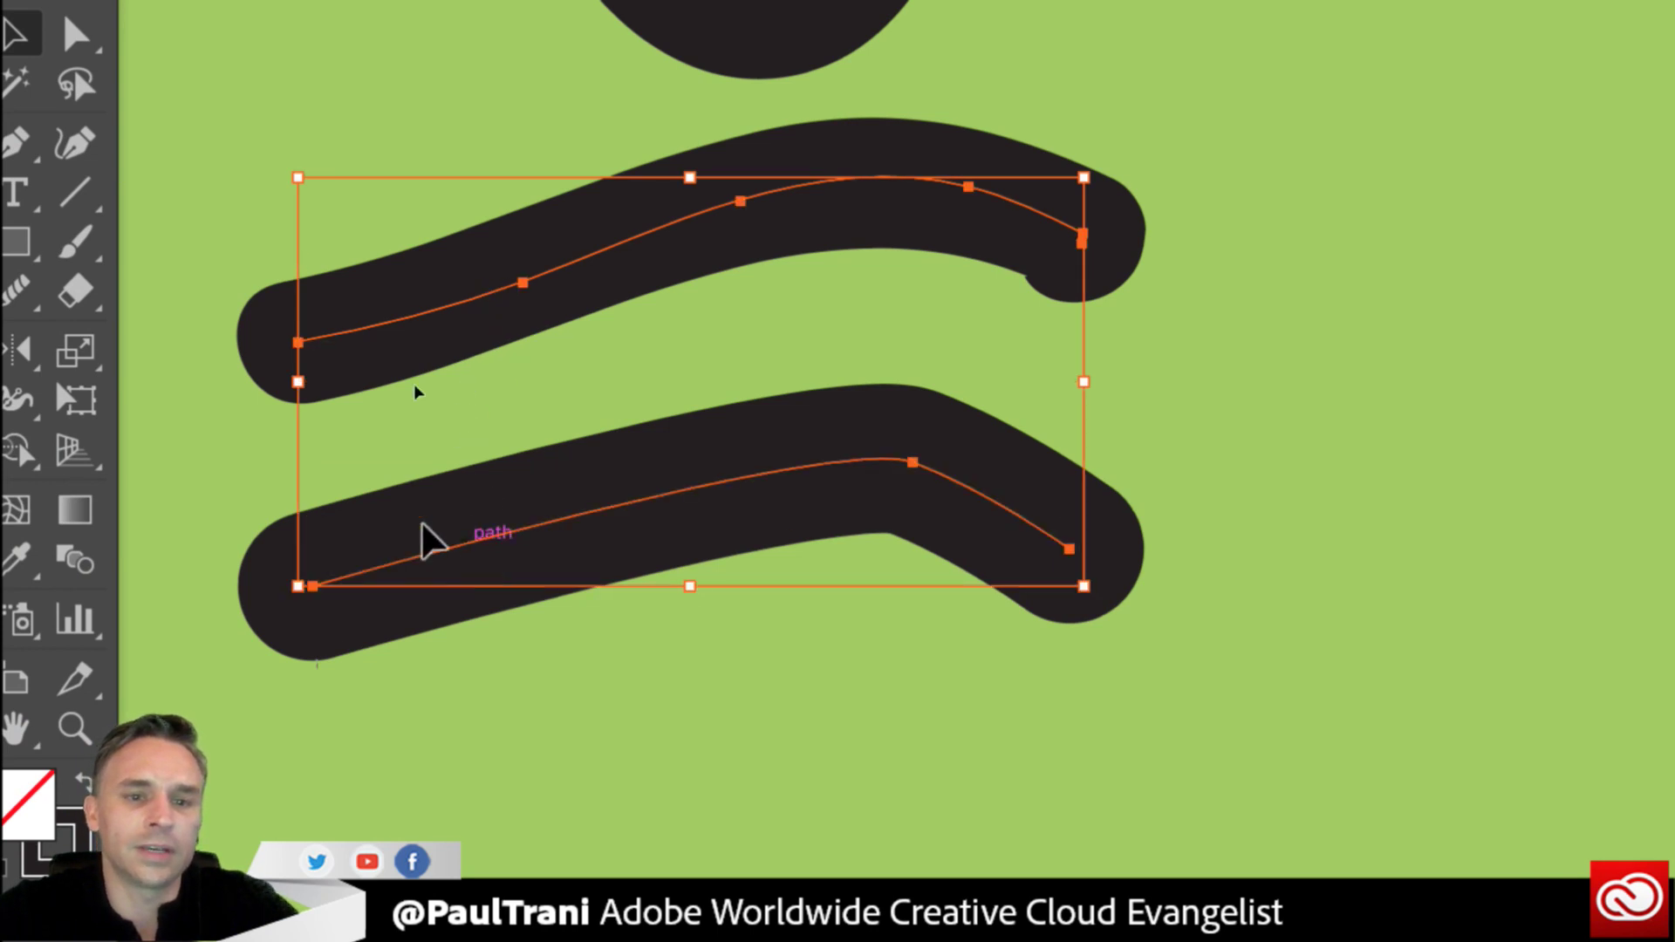
click(74, 34)
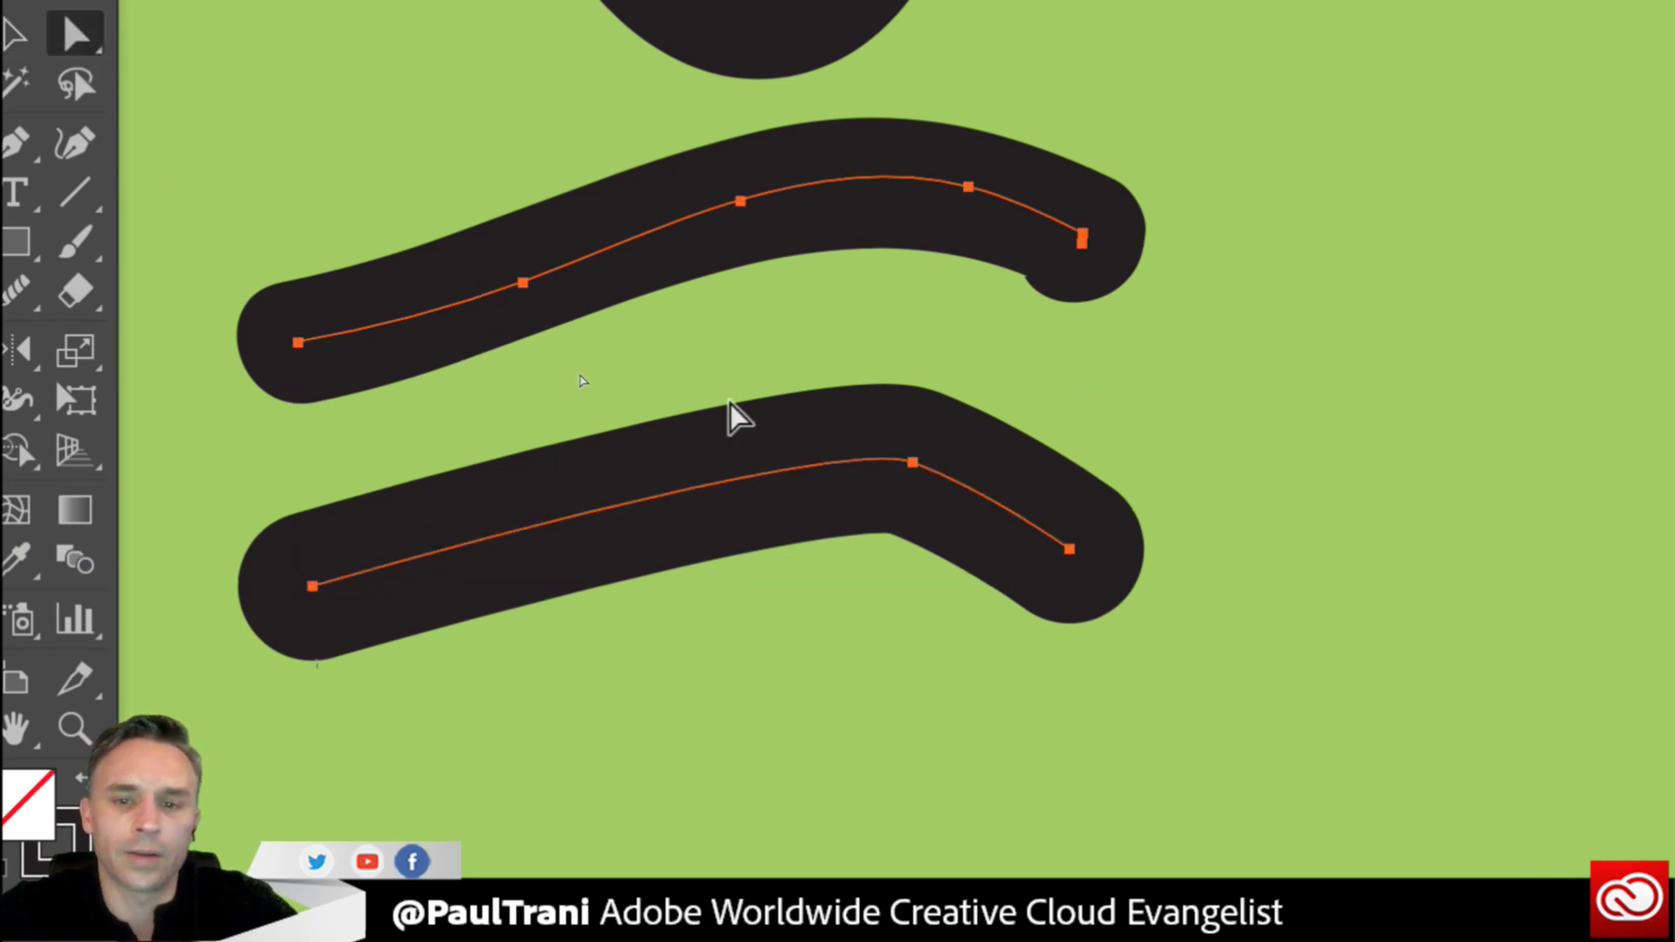
drag(912, 463, 965, 464)
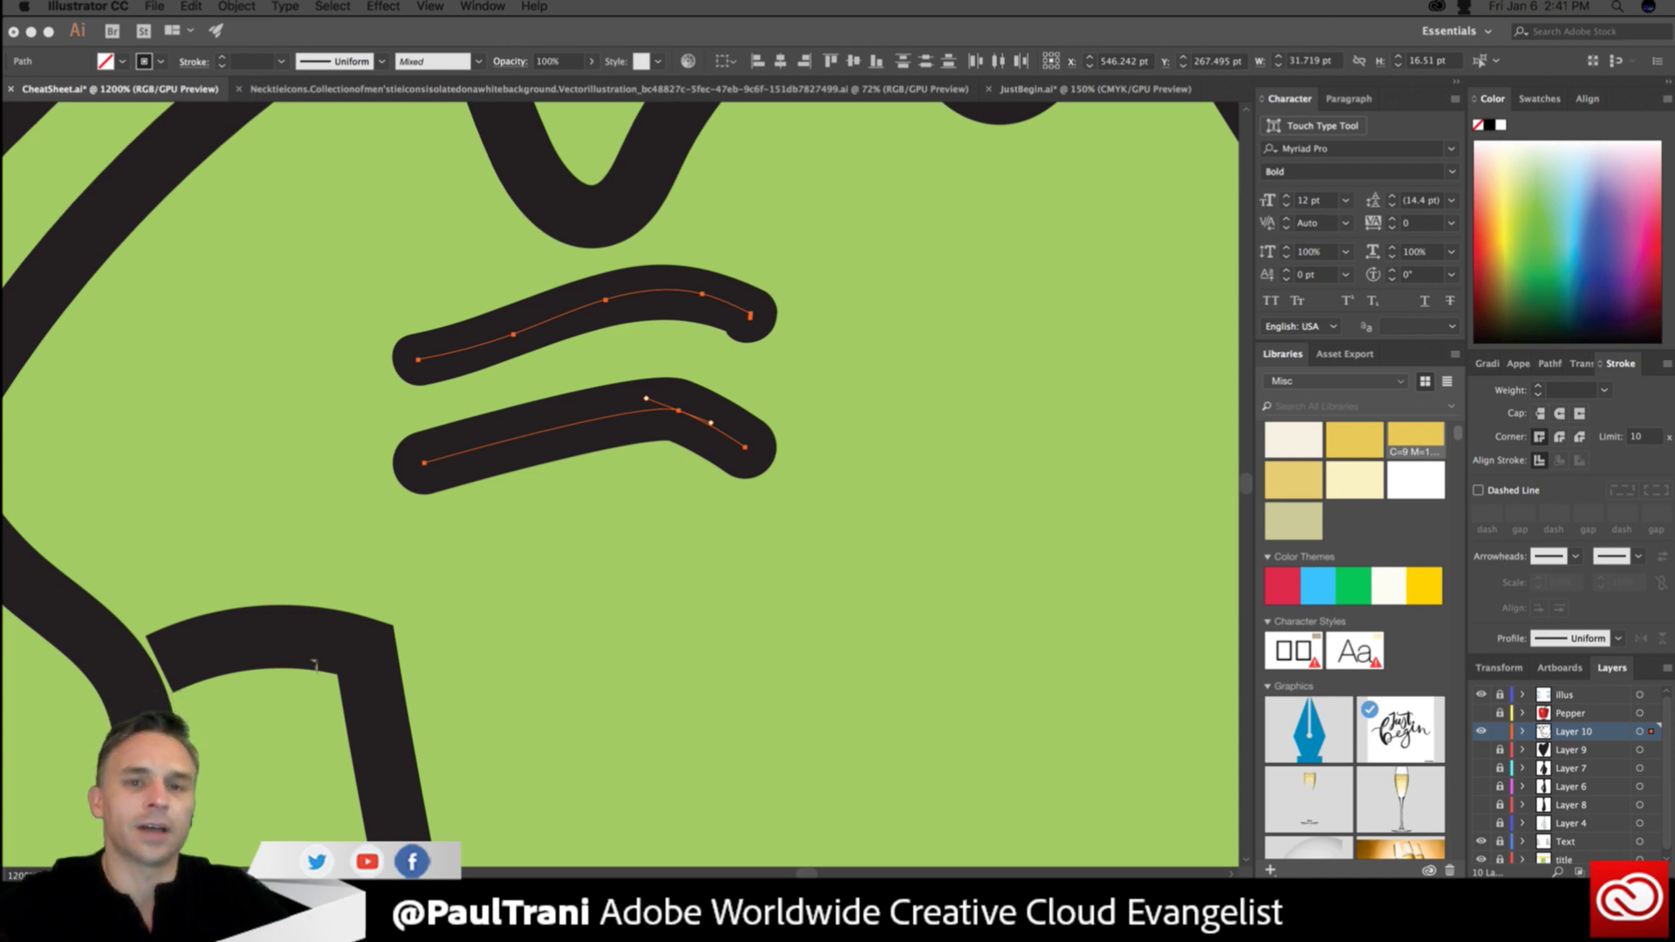
Dock the floating toolbox at the edge of the workspace.
click(682, 37)
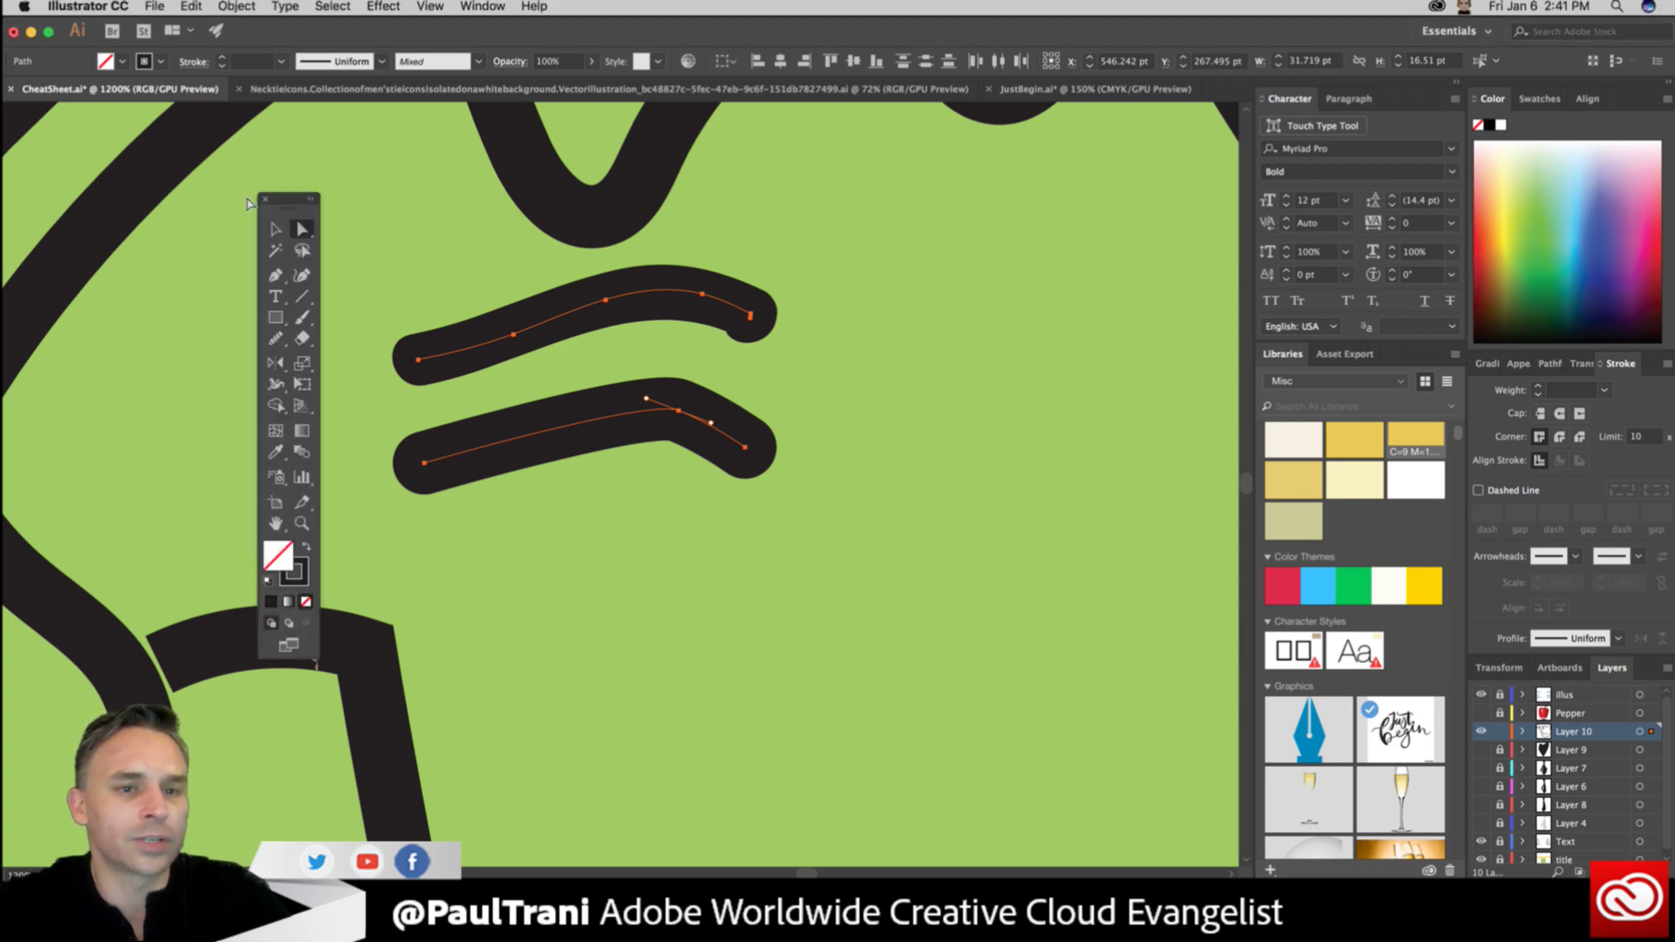
drag(281, 214, 12, 119)
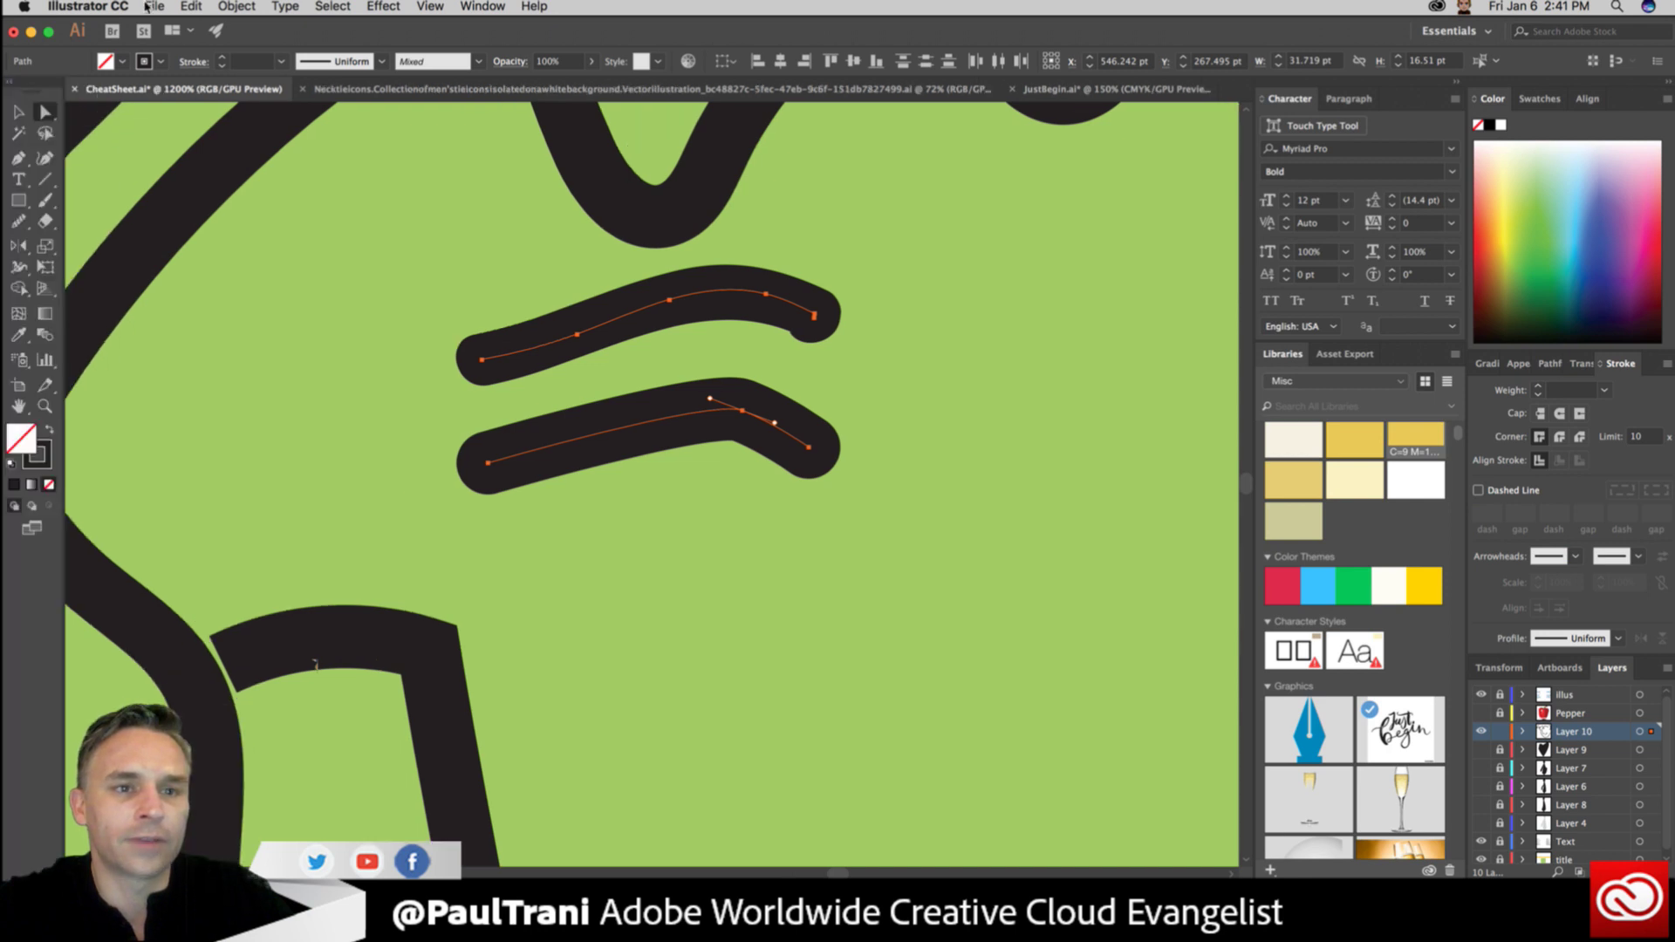
View the necktie icons document and the JustBegin.ai lettering, clearing the selection in the lettering file.
click(408, 91)
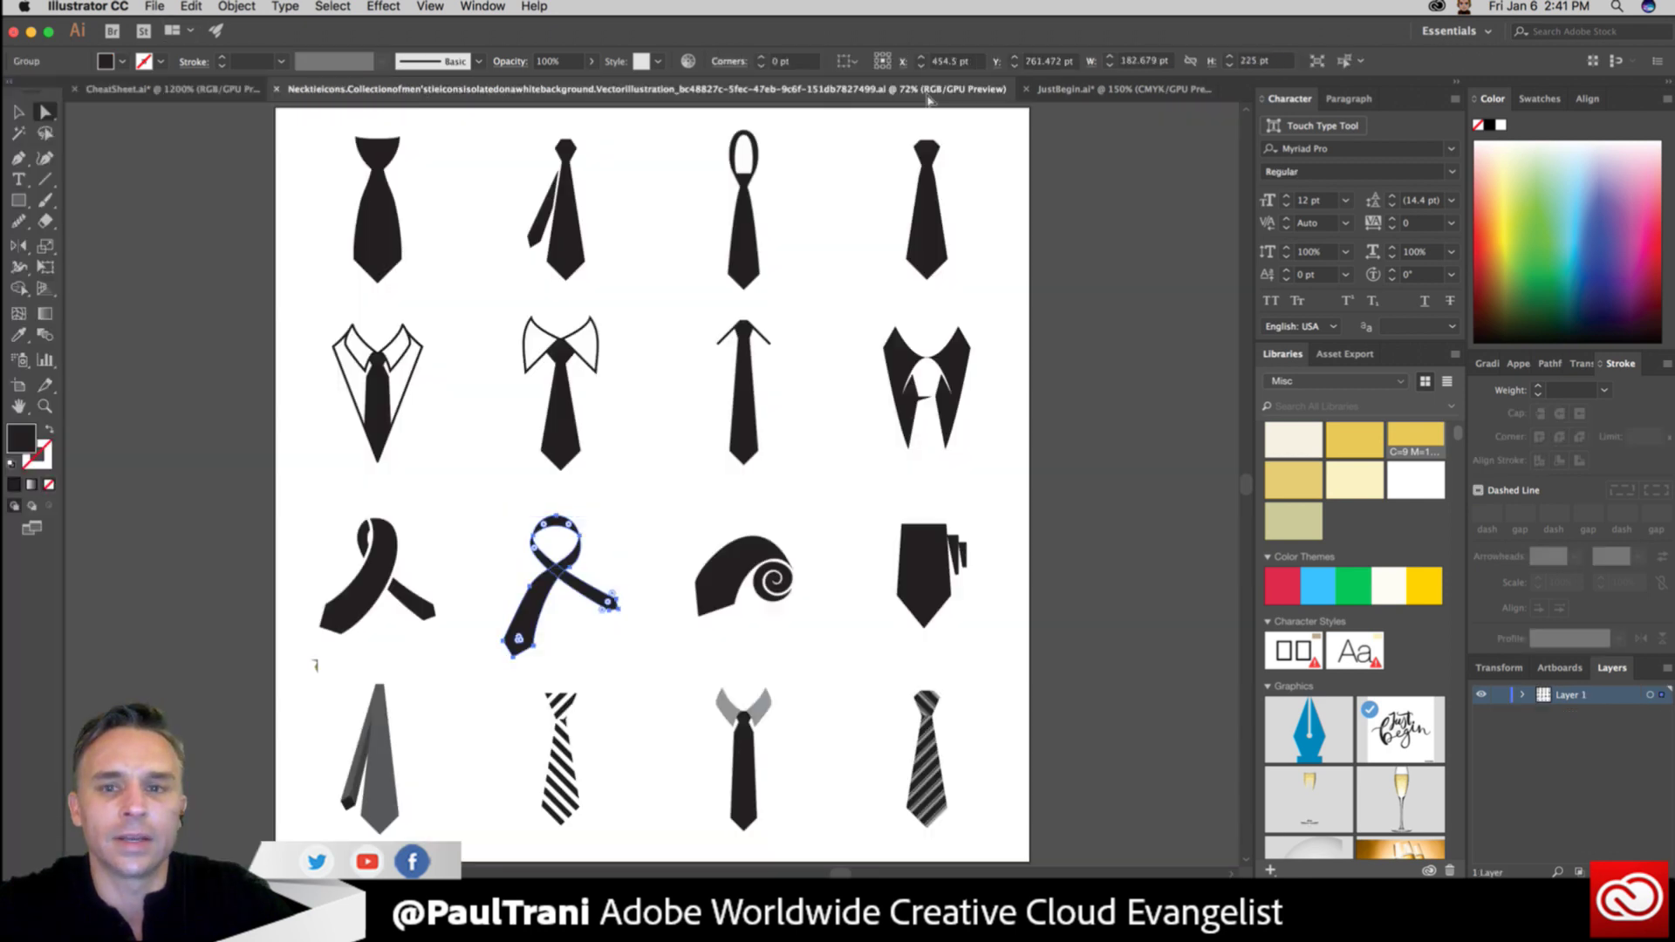
click(1101, 91)
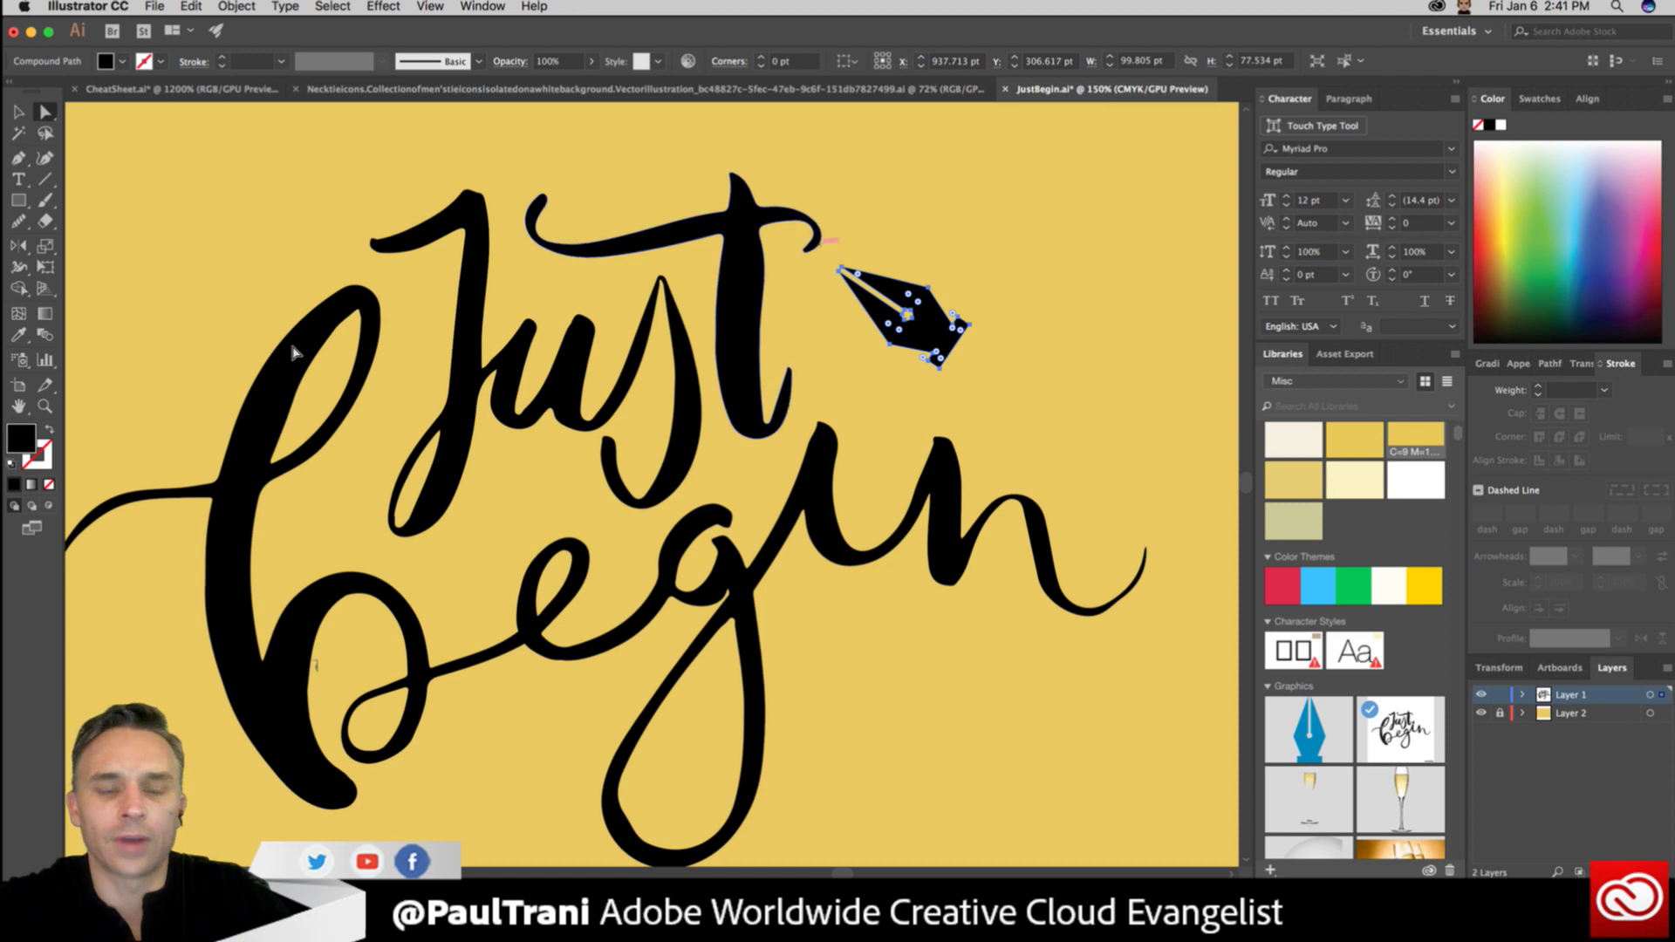
key(v)
click(759, 164)
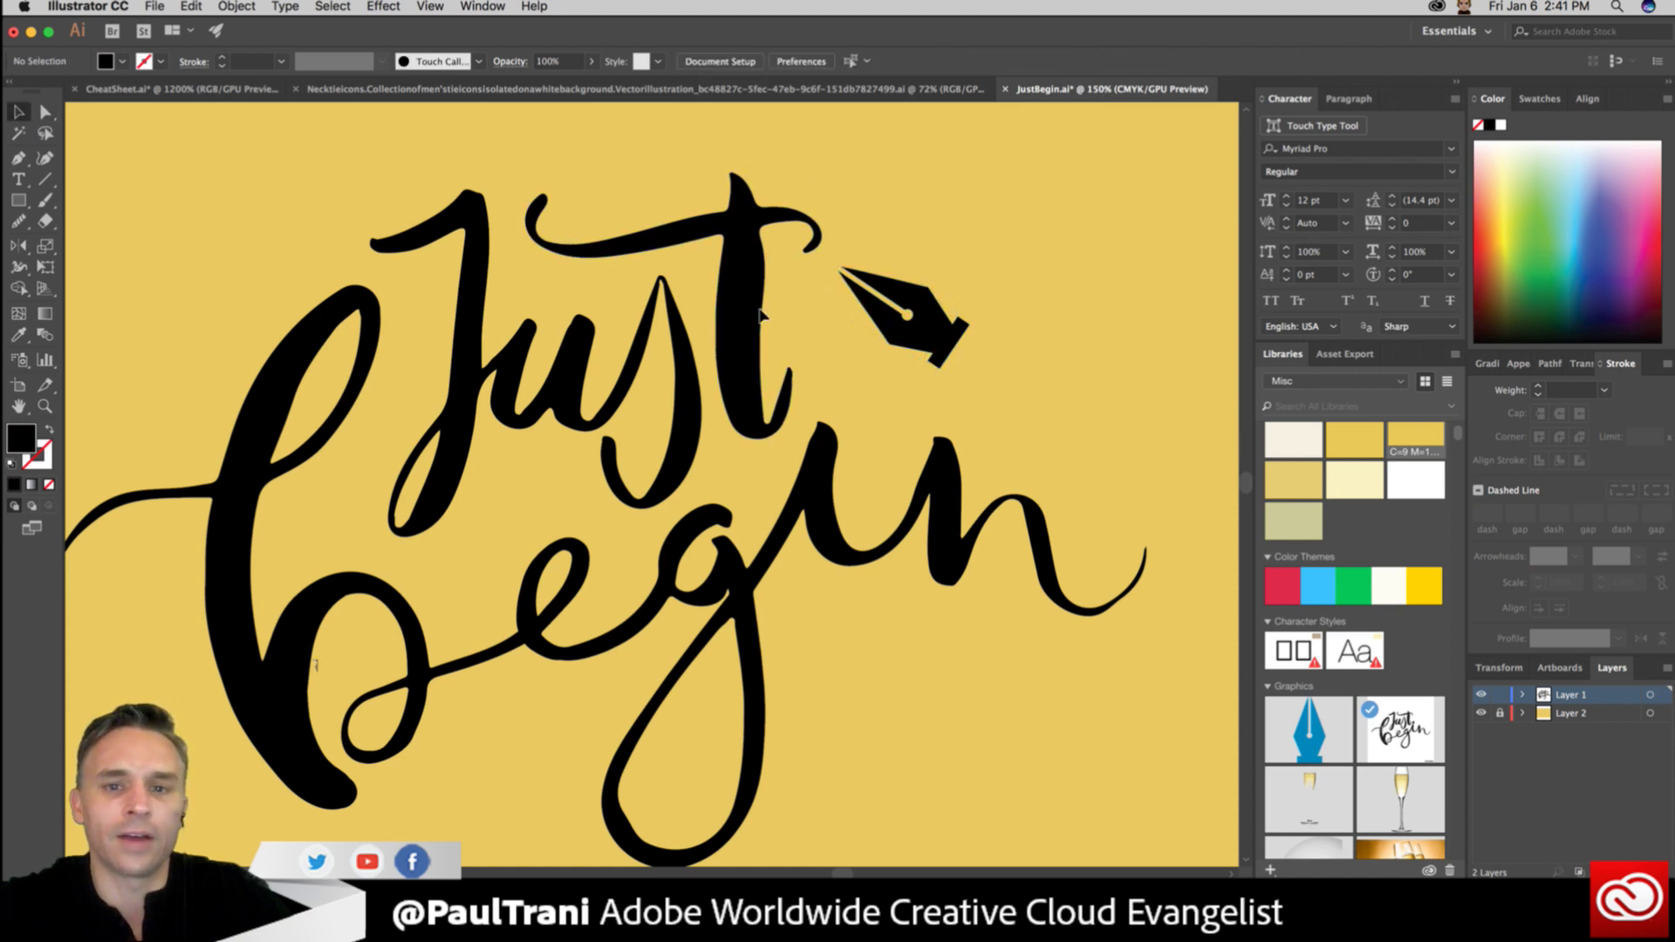
Open the recently used file Final.ai.
click(155, 7)
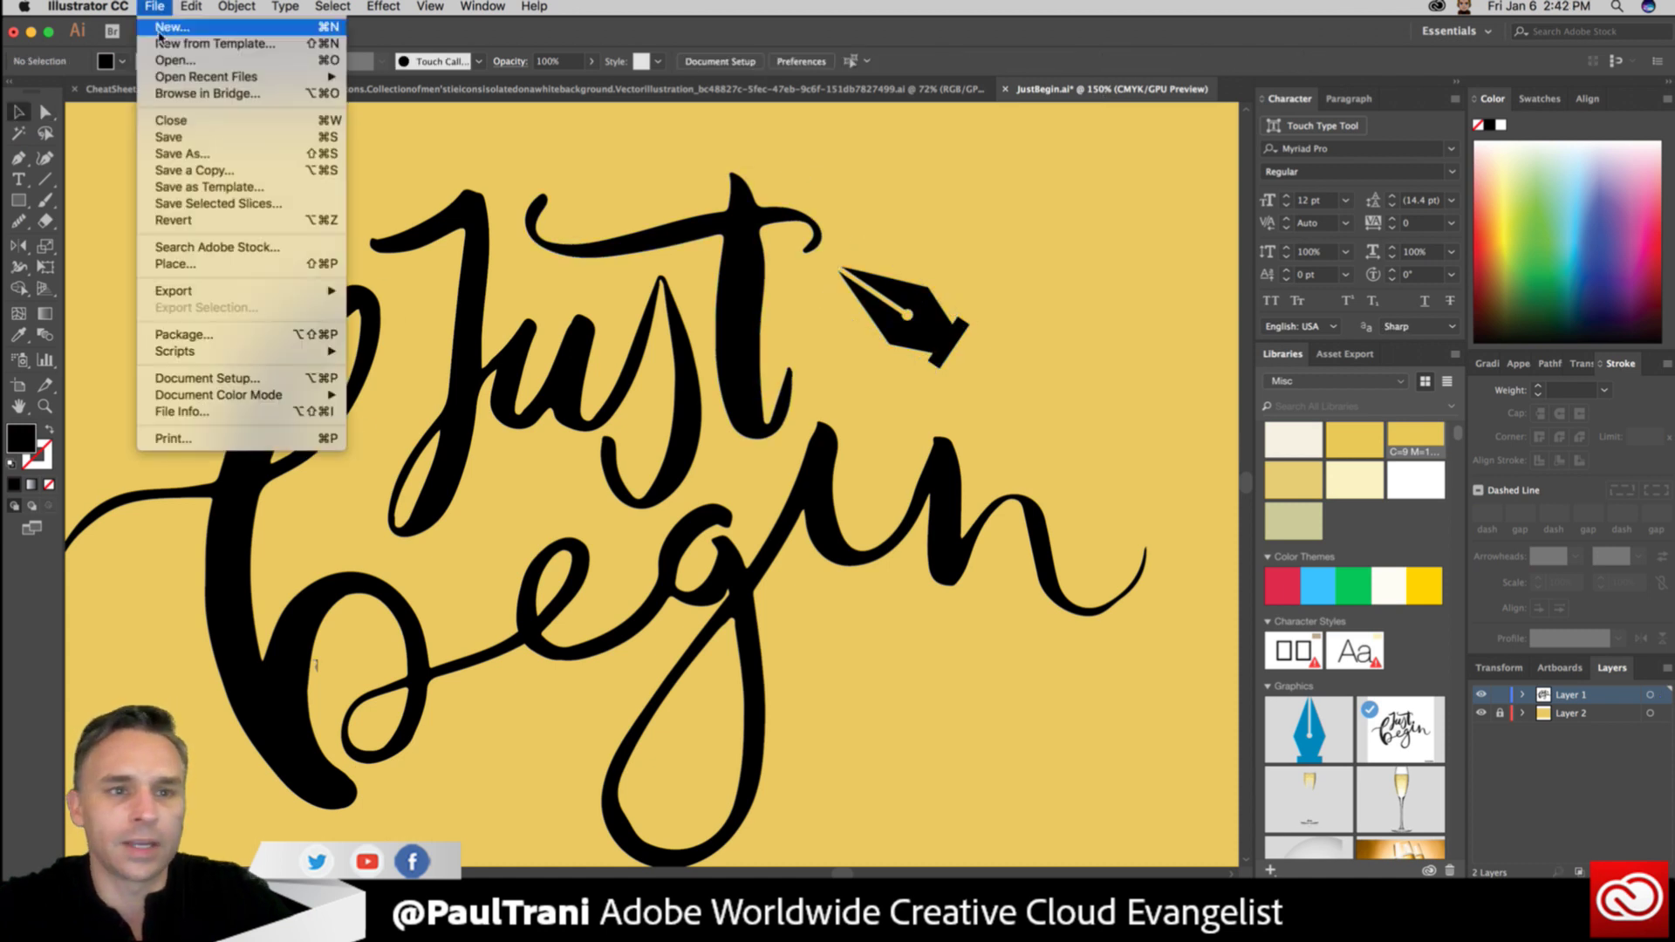
mouse_move(261, 79)
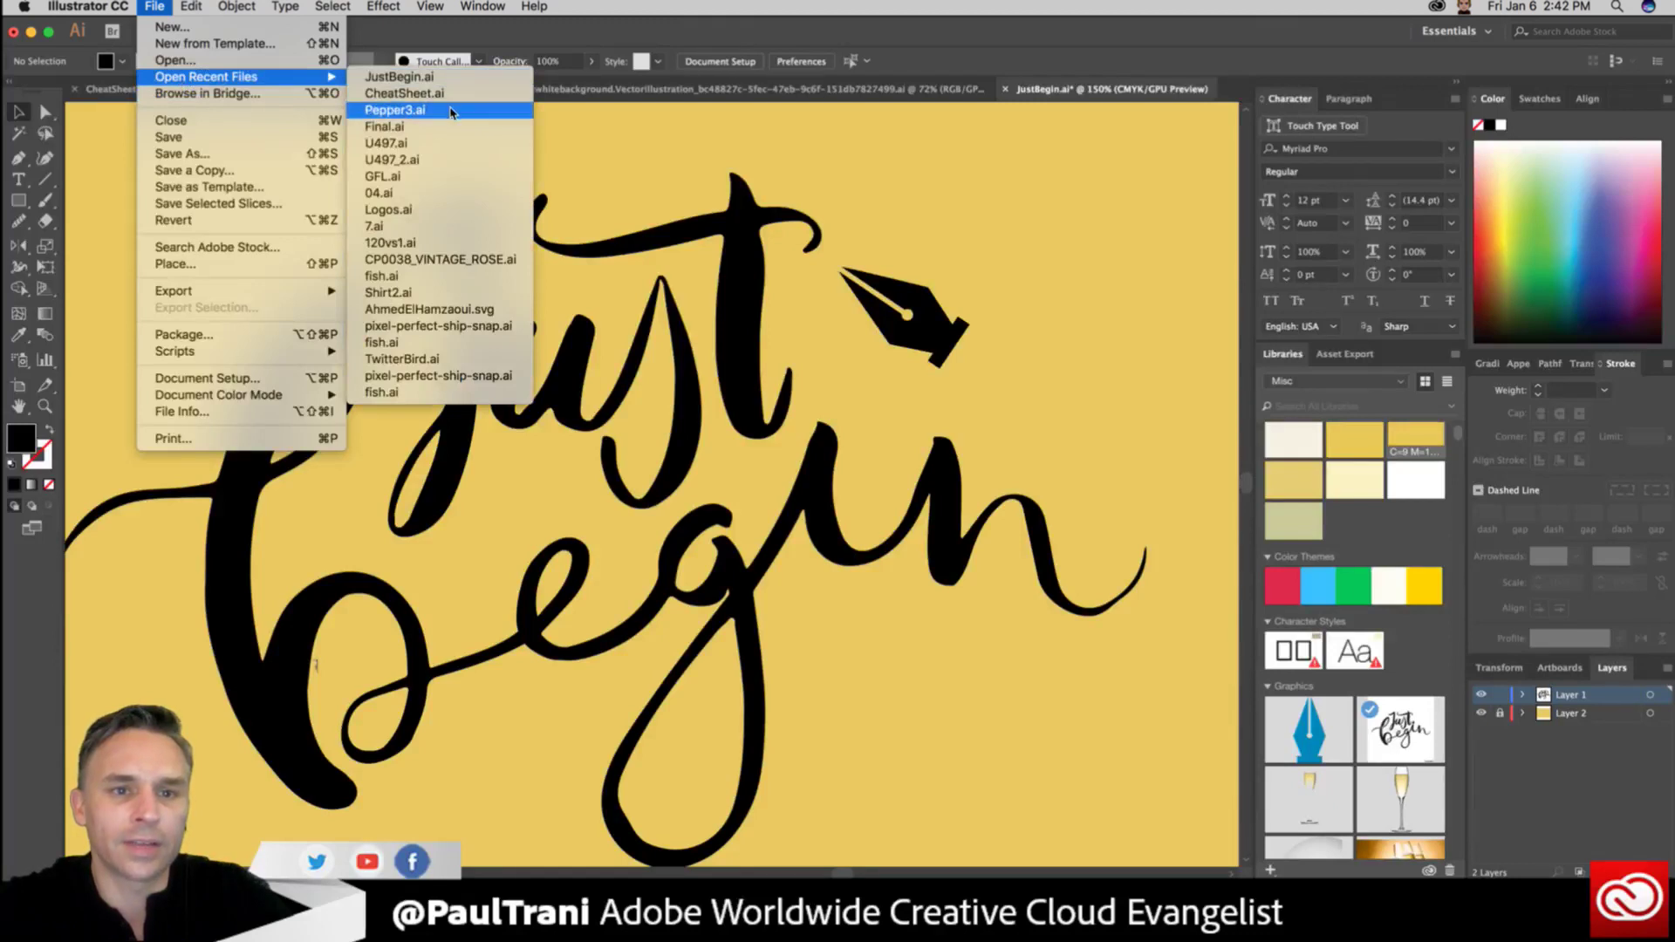
click(457, 127)
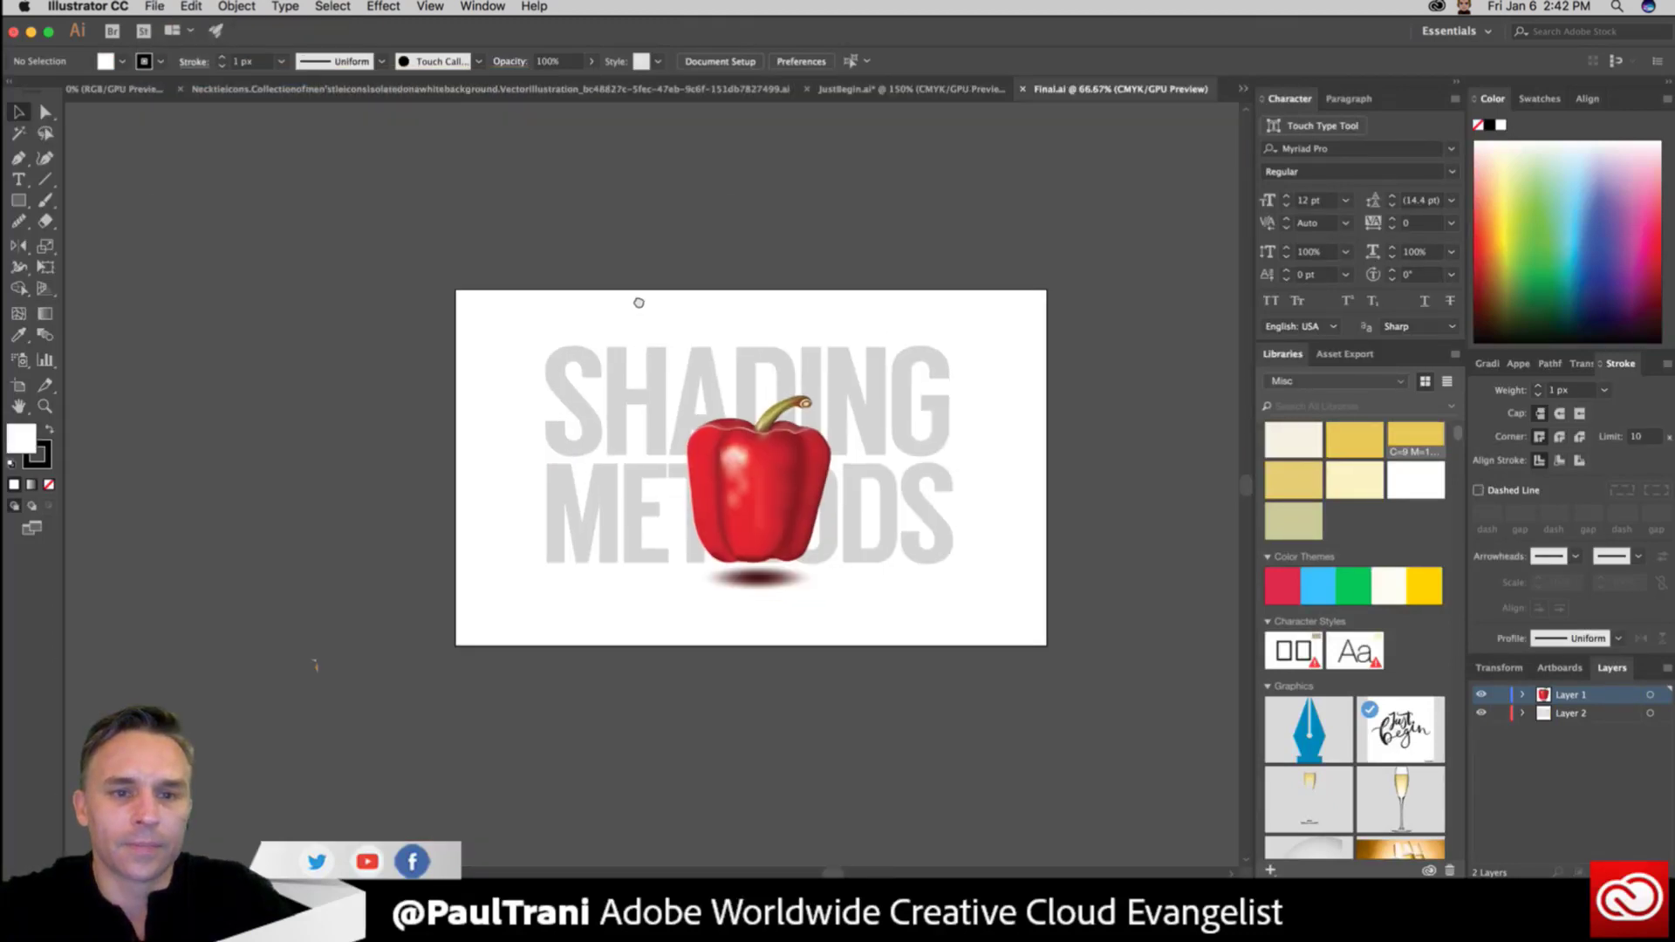
Select the red pepper artwork to examine its mesh grid up close and locate the Mesh tool.
key(super+equal)
key(super+equal)
key(super+equal)
key(super+equal)
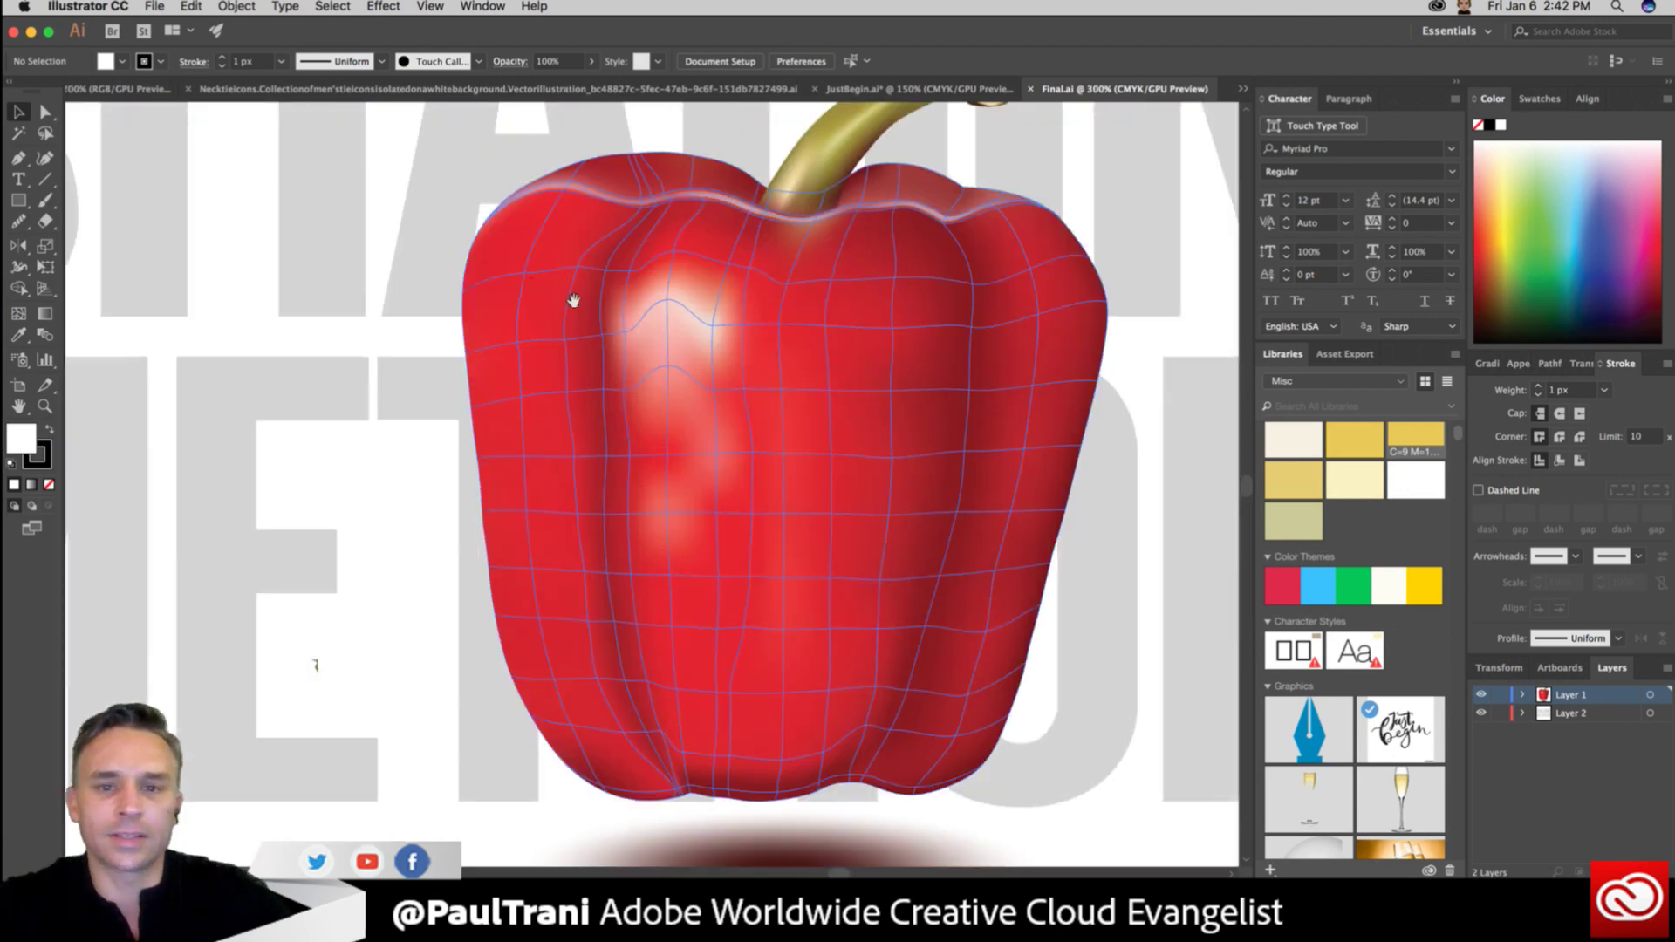
drag(573, 300, 251, 429)
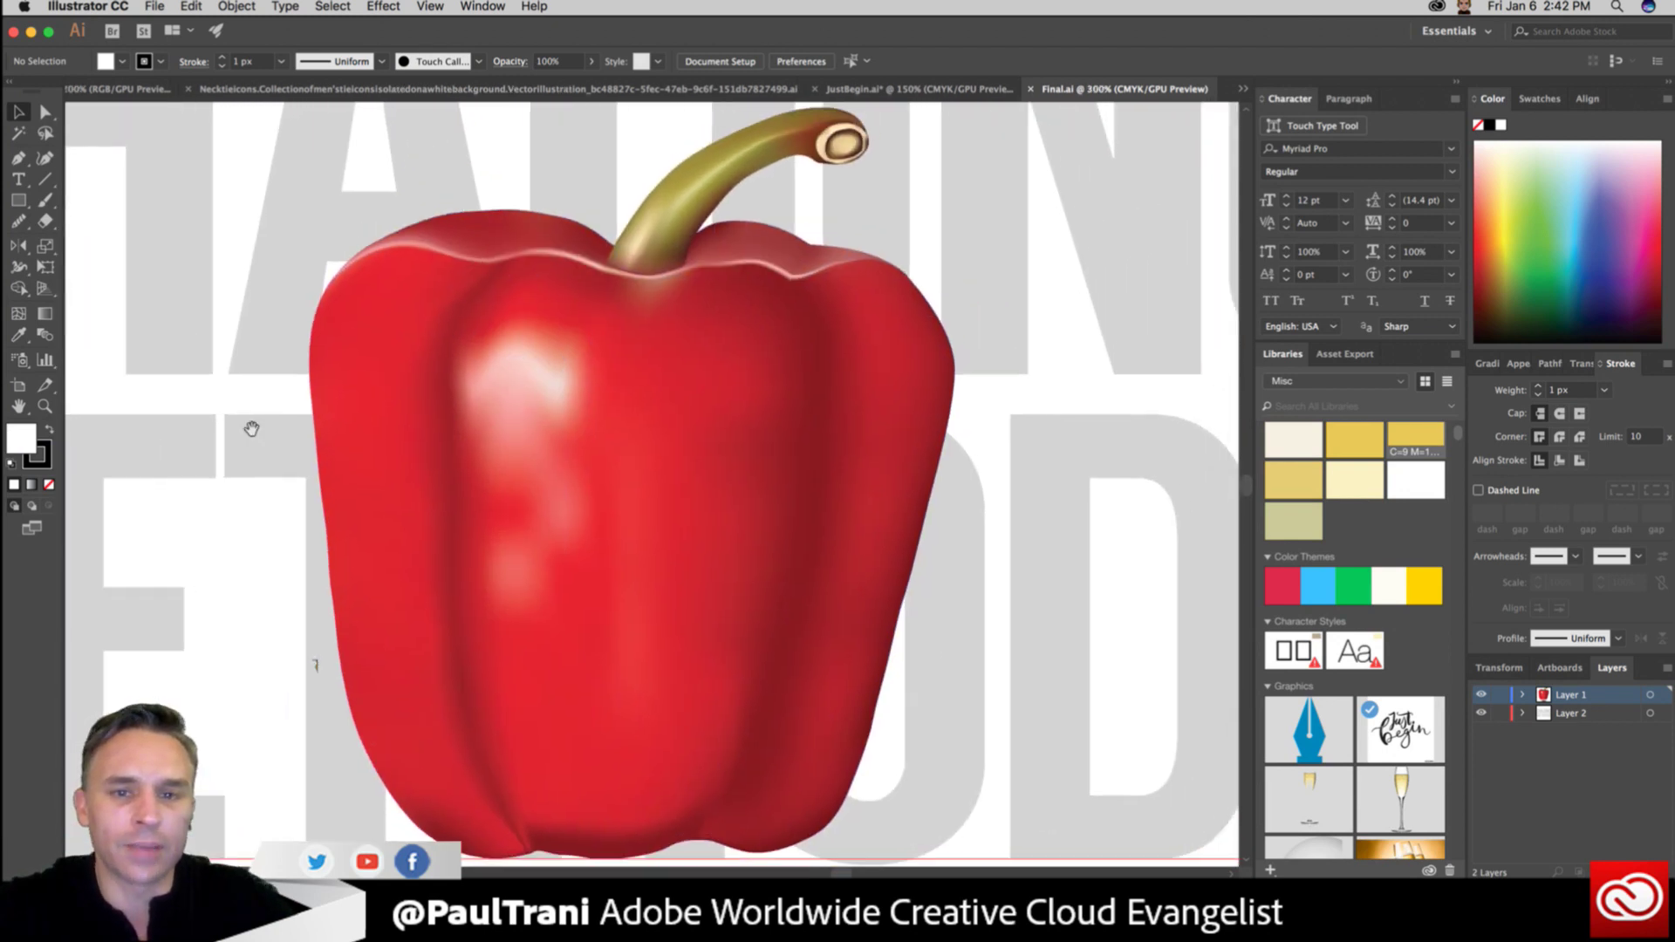
click(499, 264)
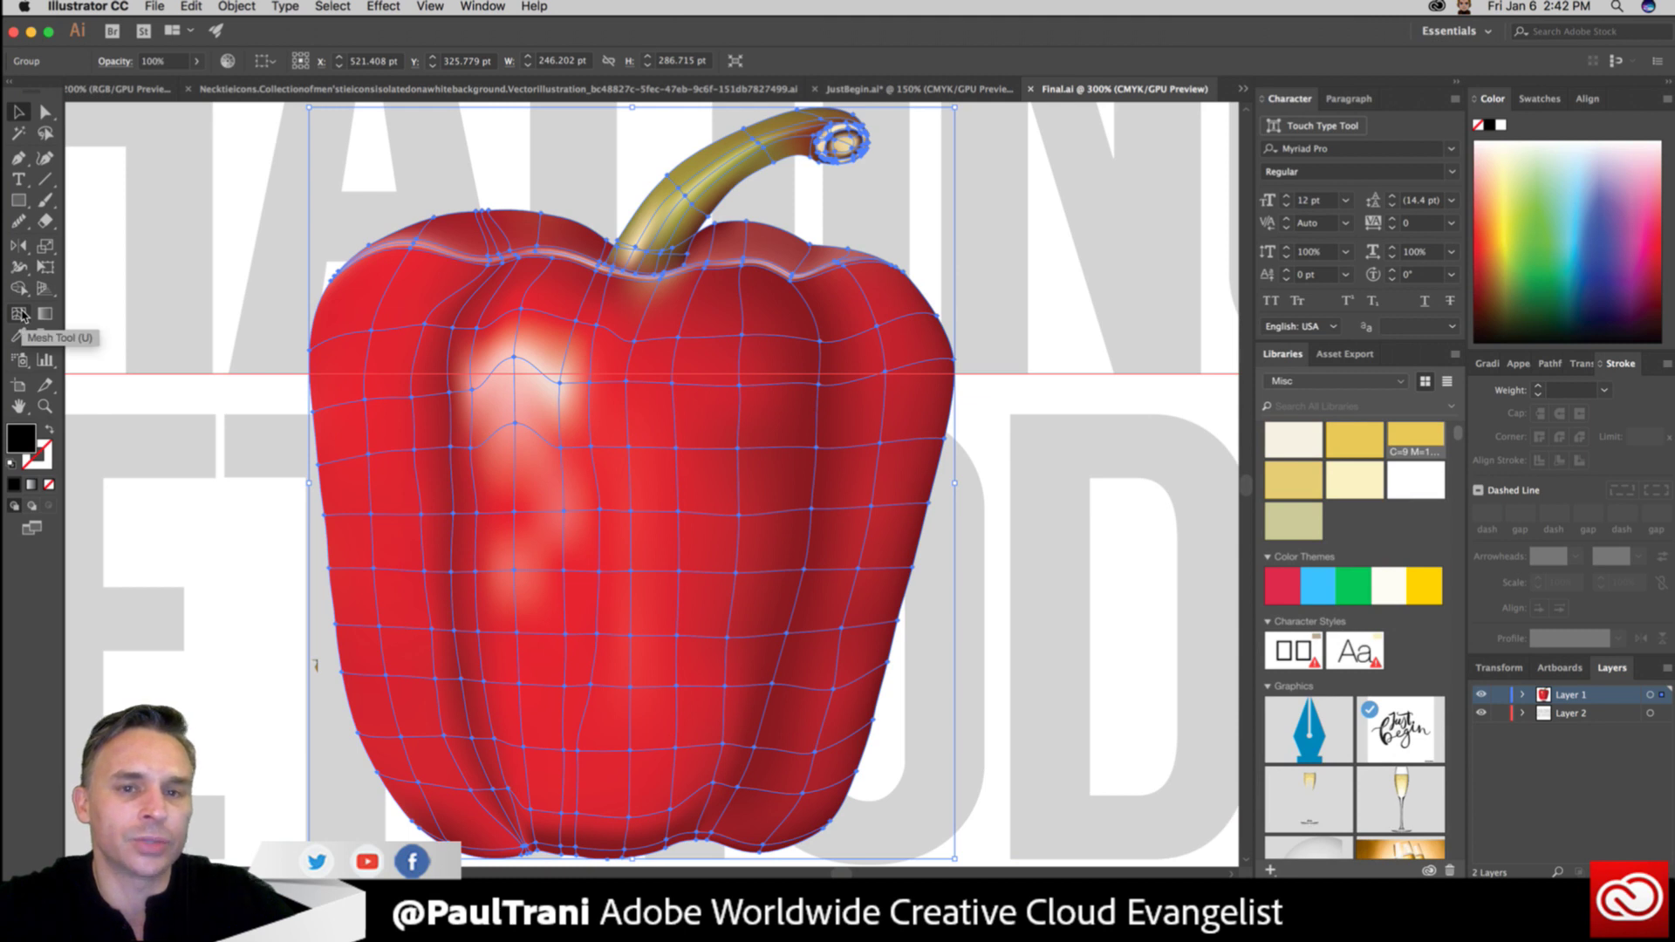
click(19, 314)
click(82, 280)
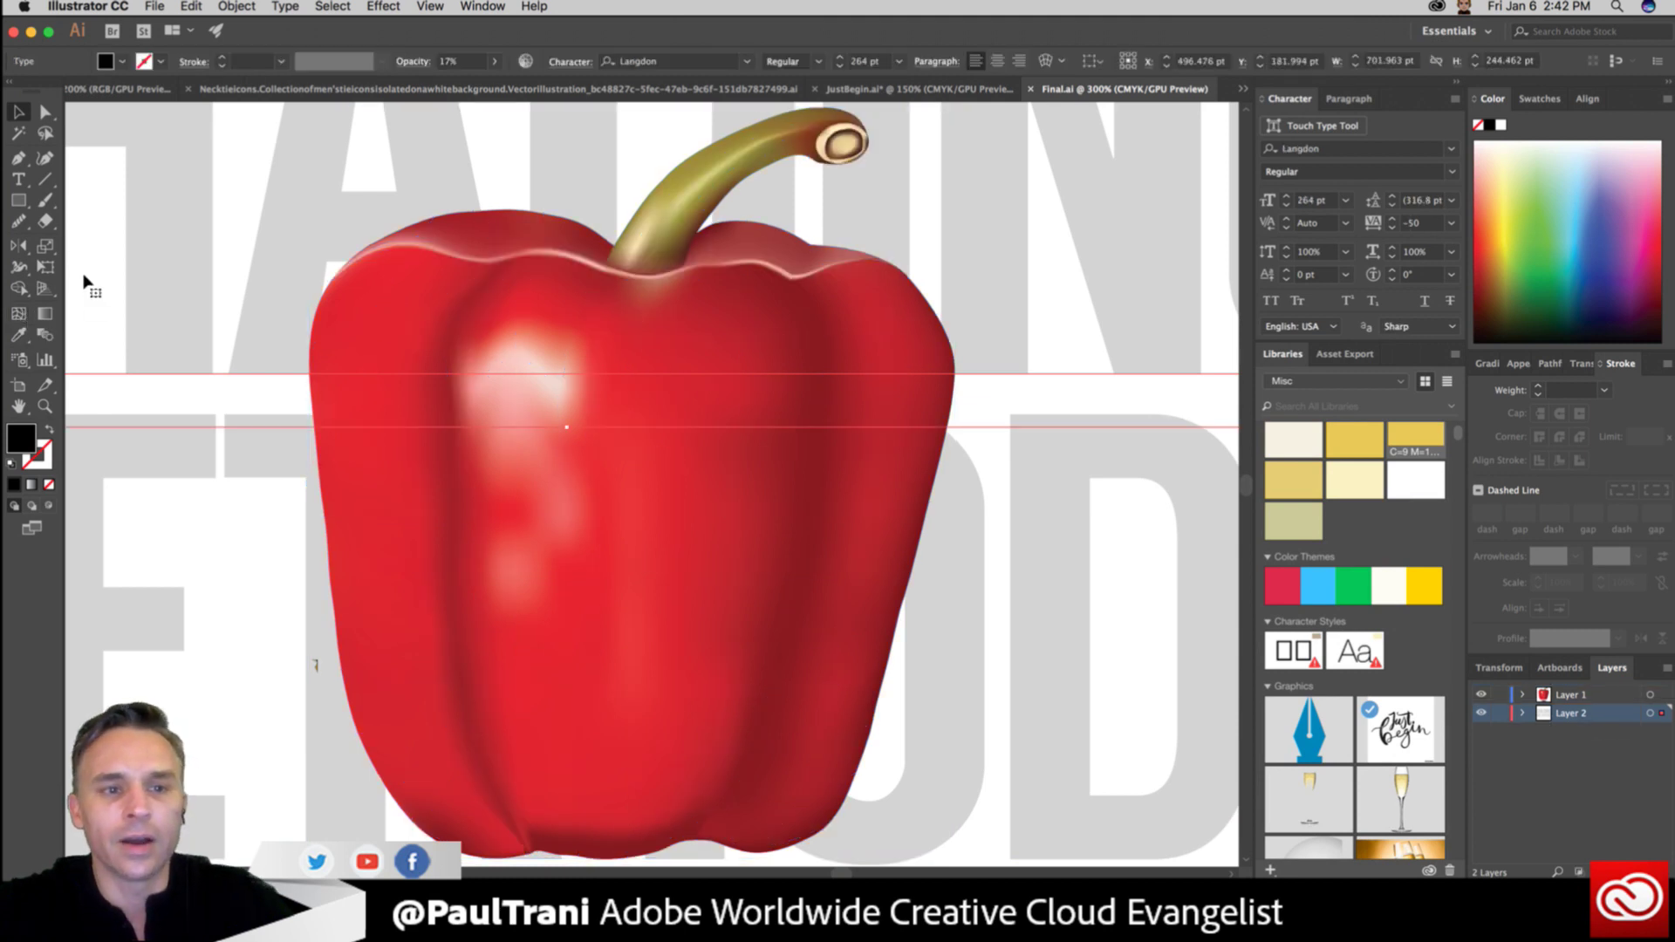